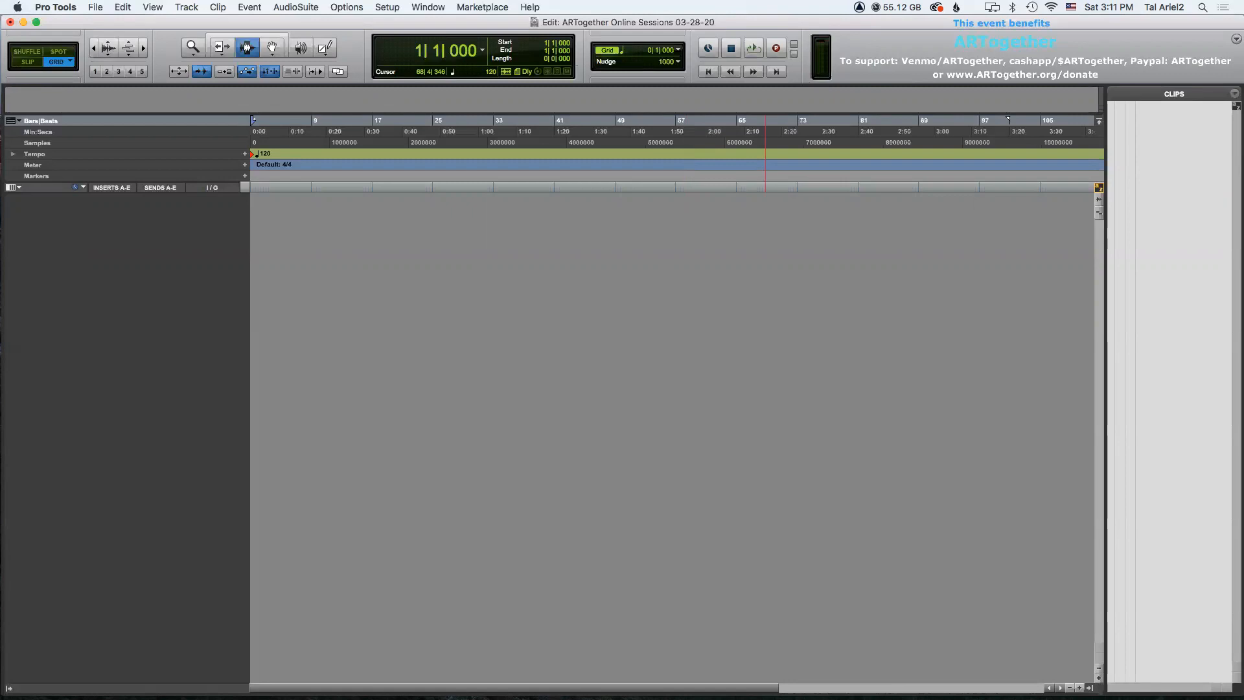
# Open the New Tracks dialog, set the first row to a stereo Master Fader, and add a second track row.
pyautogui.click(1090, 687)
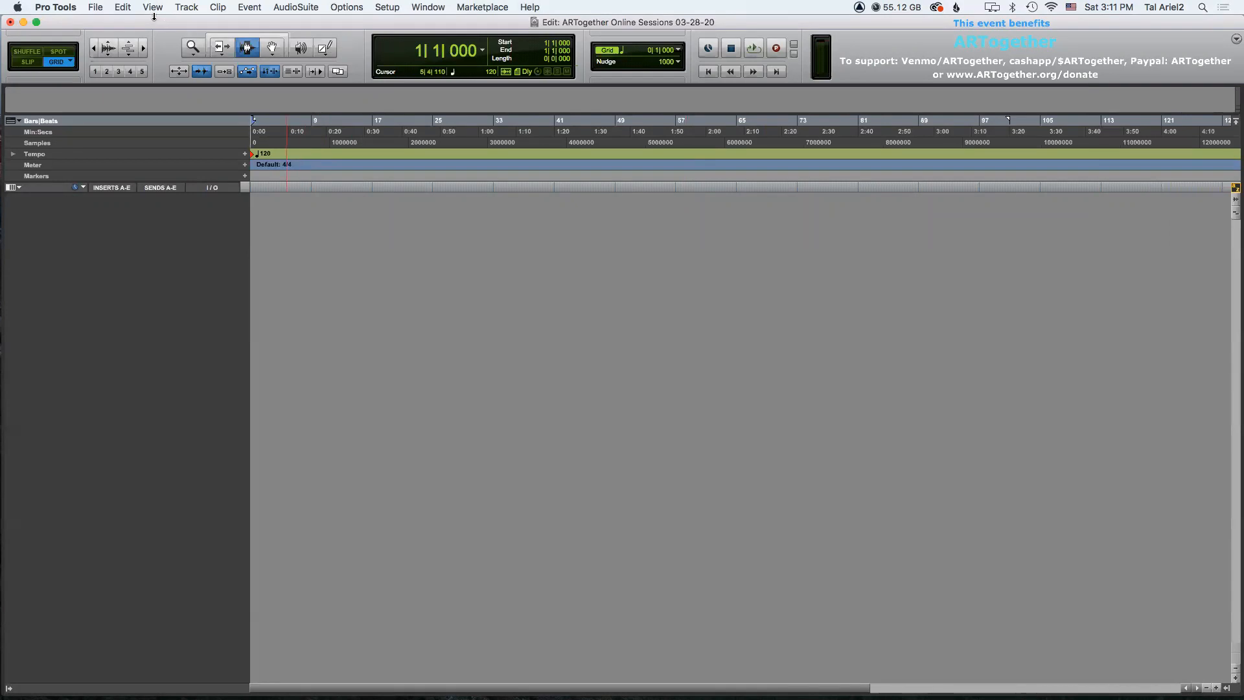
pyautogui.click(185, 7)
pyautogui.click(187, 23)
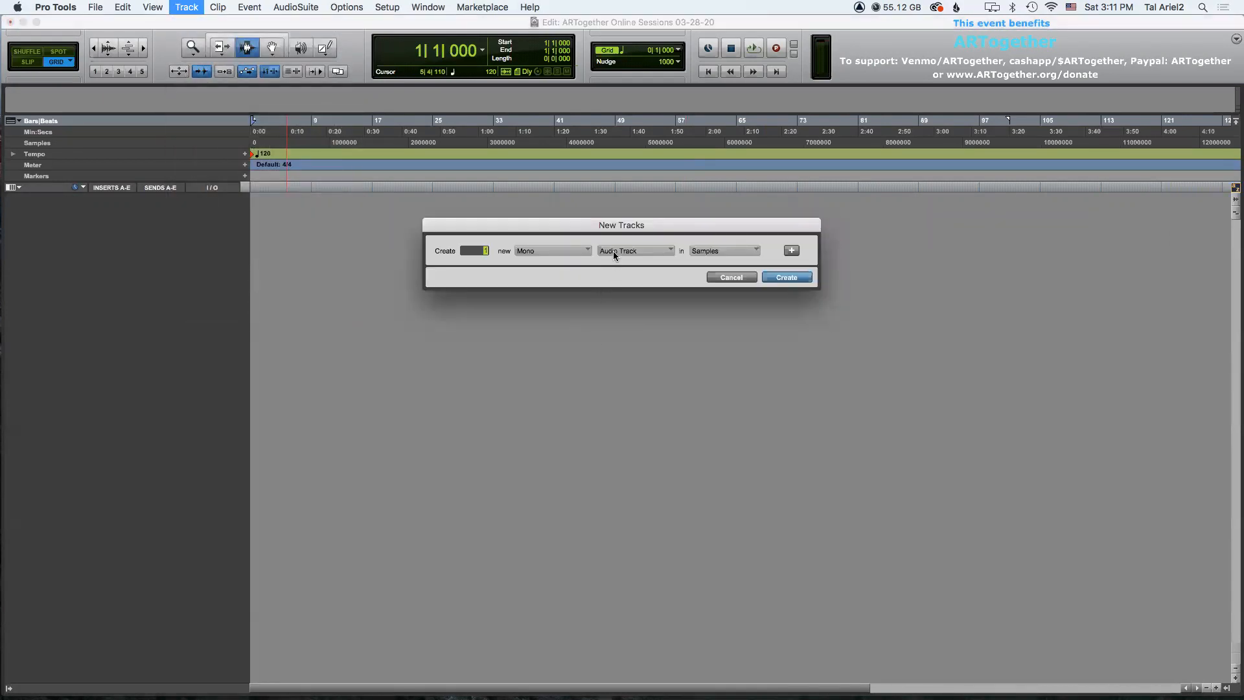
pyautogui.click(613, 251)
pyautogui.click(626, 278)
pyautogui.click(549, 253)
pyautogui.click(541, 266)
pyautogui.click(791, 251)
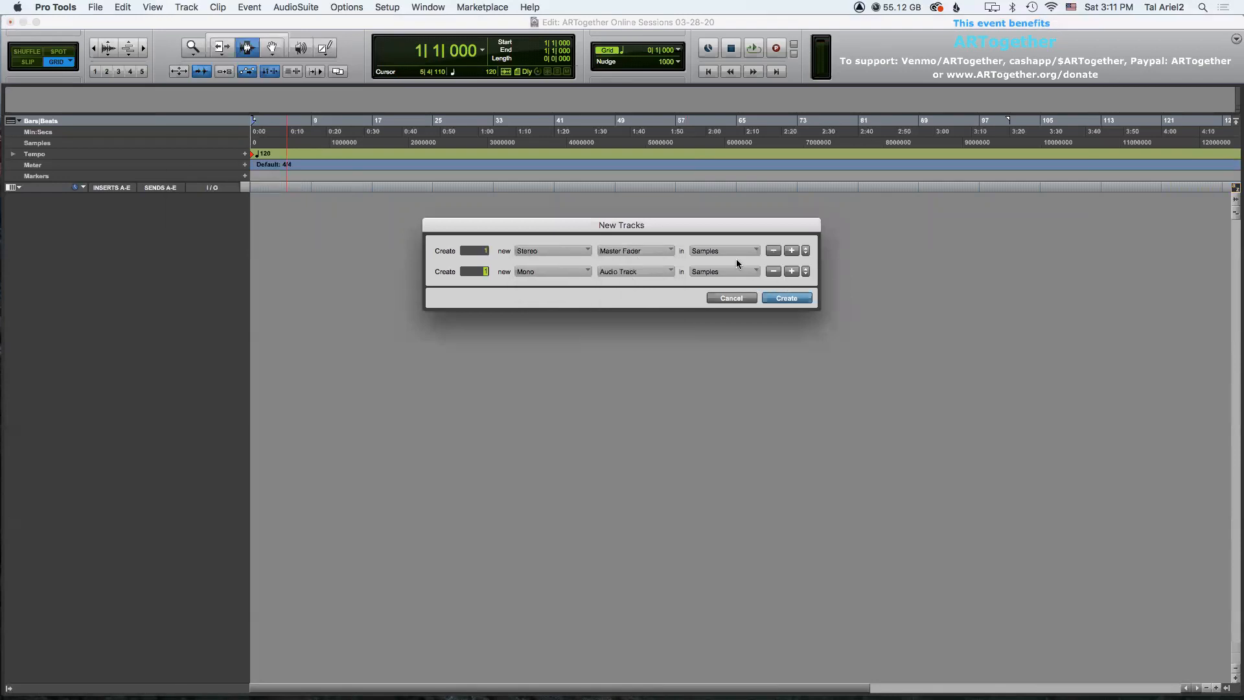
# Set the second row to 4 new stereo Instrument Tracks and create all the tracks.
pyautogui.click(629, 271)
pyautogui.click(638, 329)
pyautogui.click(551, 272)
pyautogui.click(531, 284)
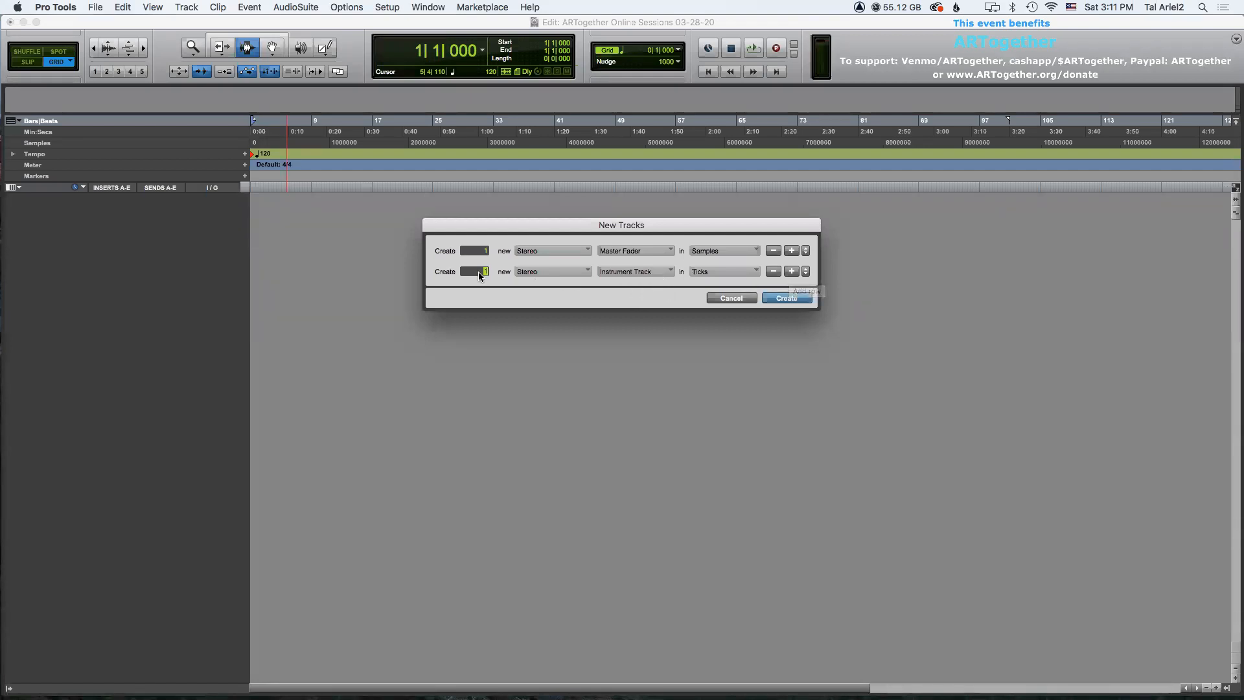
pyautogui.write('4')
pyautogui.click(775, 300)
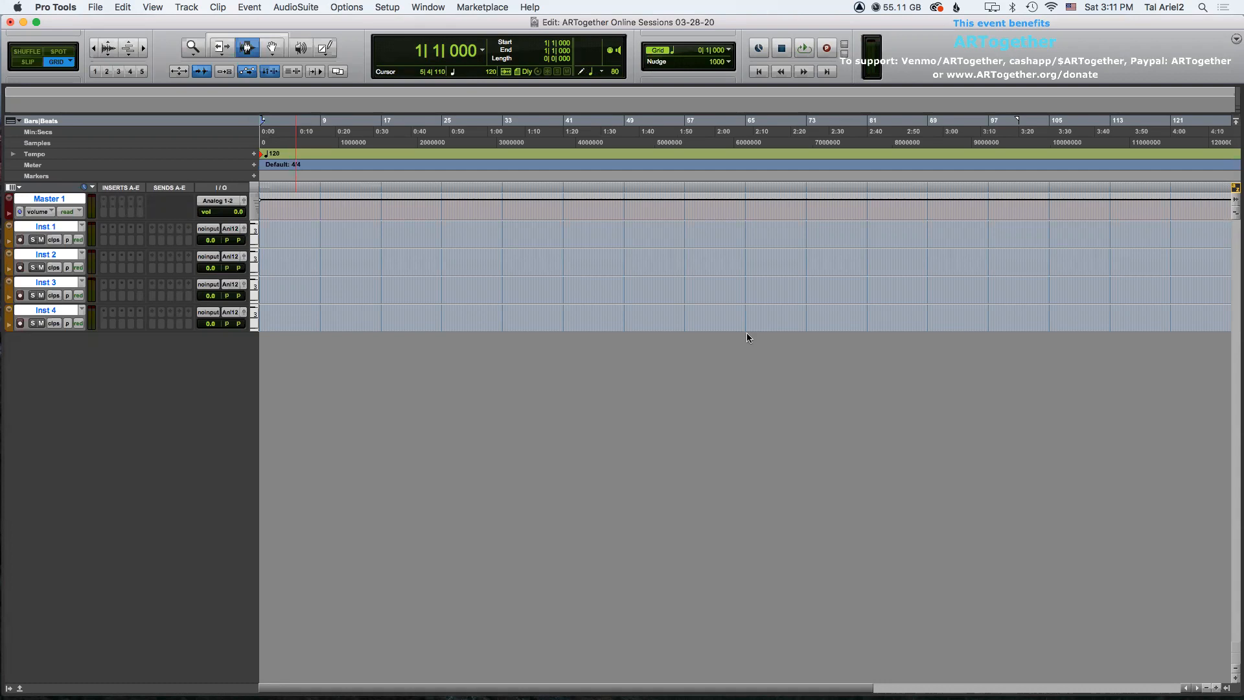
# Set the tracks' height to medium.
pyautogui.click(12, 188)
pyautogui.moveTo(45, 204)
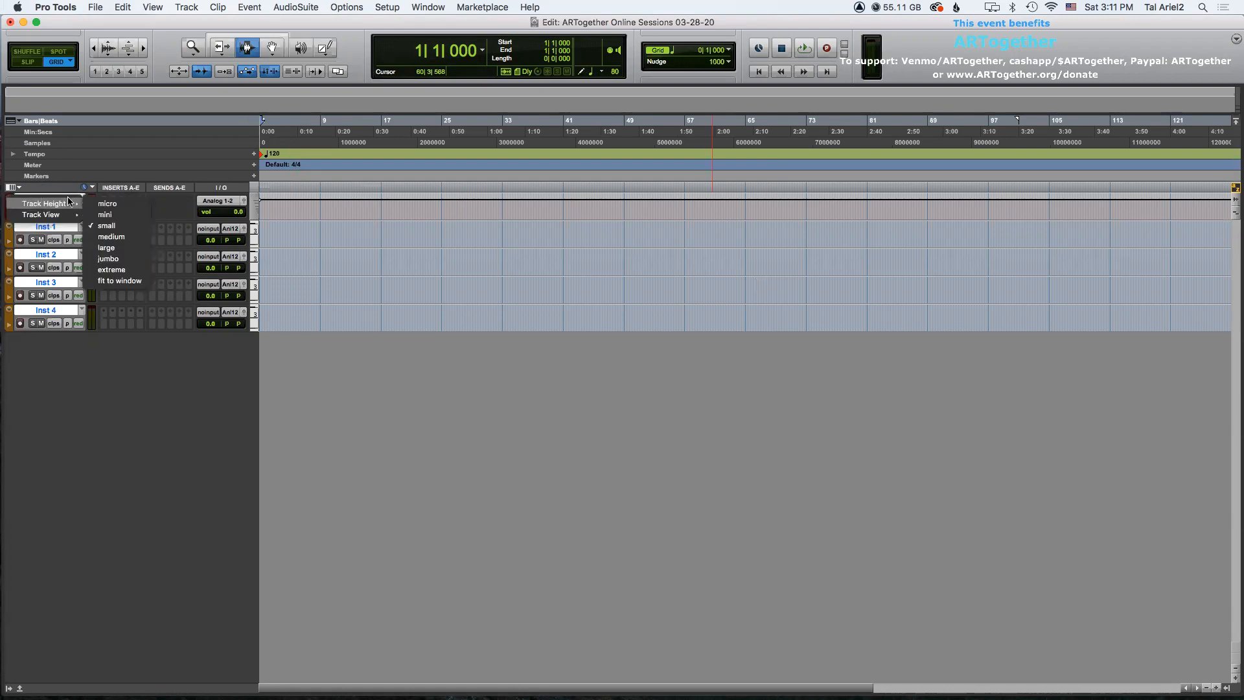
pyautogui.click(110, 238)
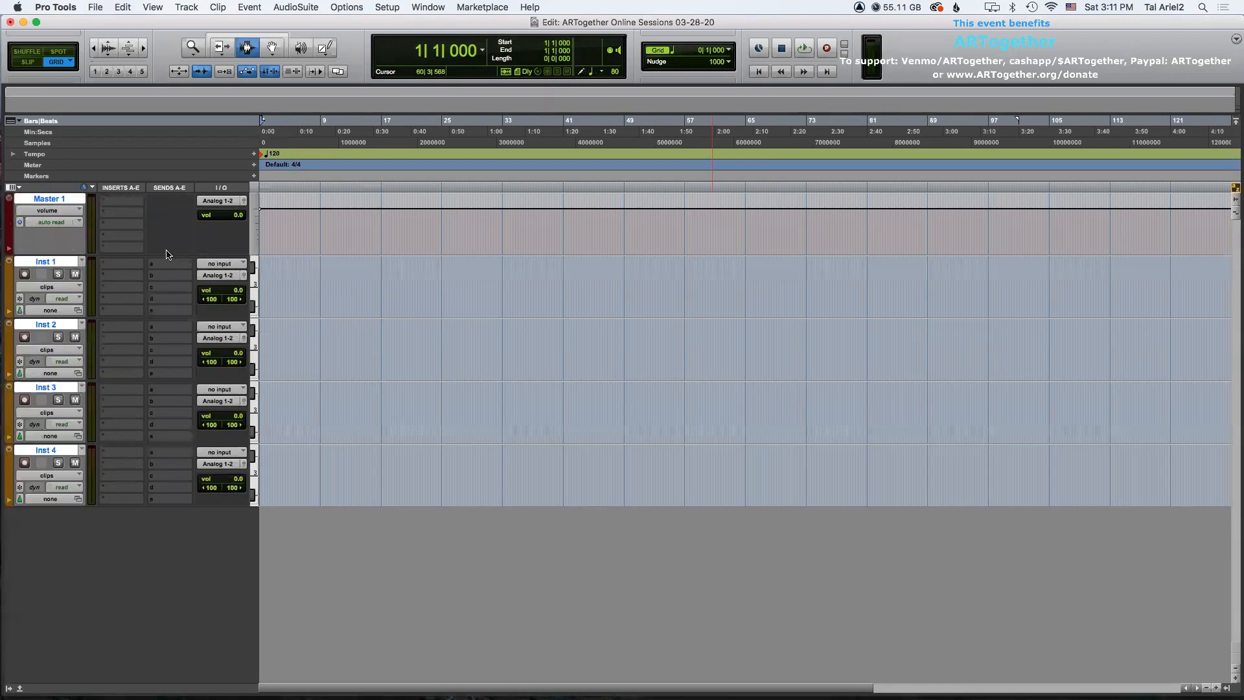
pyautogui.keyDown('super'); pyautogui.click(58, 200); pyautogui.keyUp('super')
pyautogui.click(59, 200)
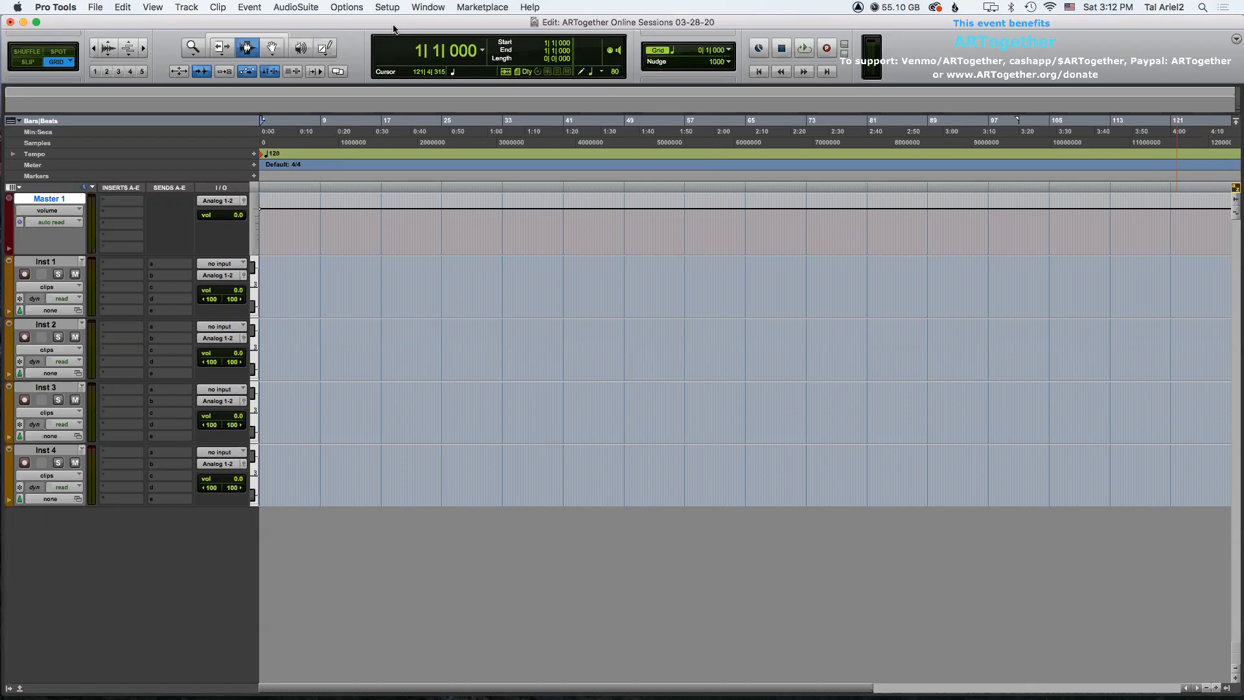
pyautogui.press('super+bracketright')
pyautogui.press('super+bracketright')
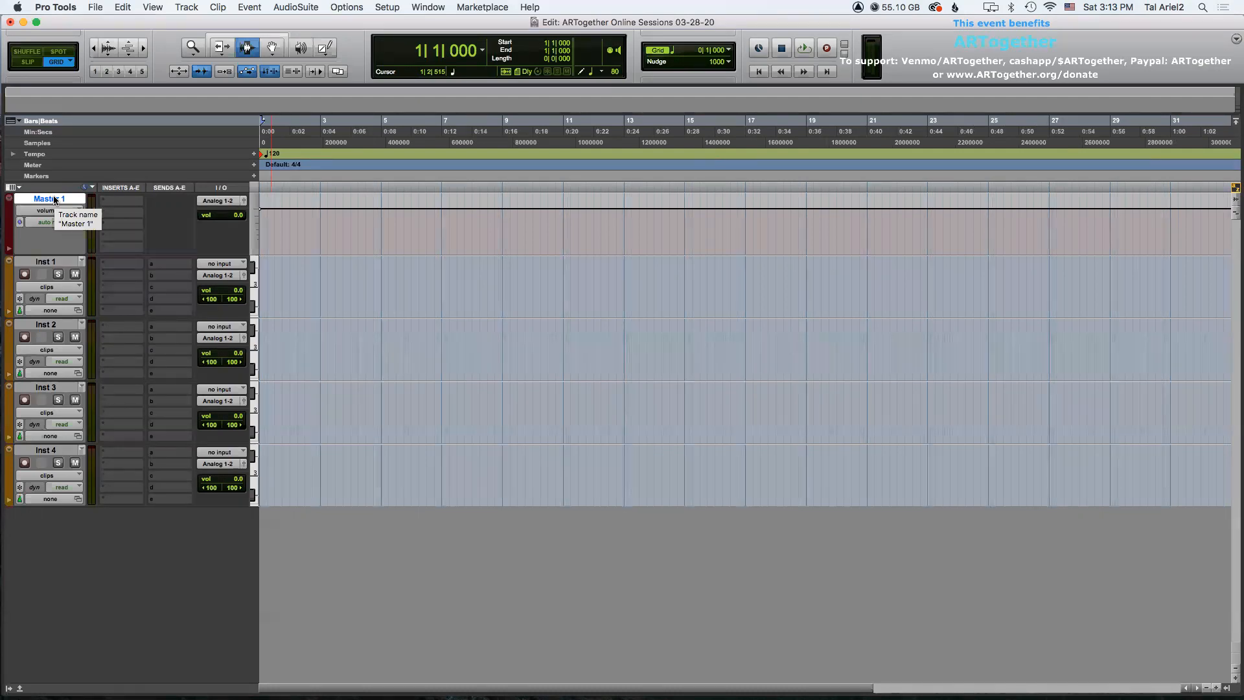
pyautogui.click(46, 263)
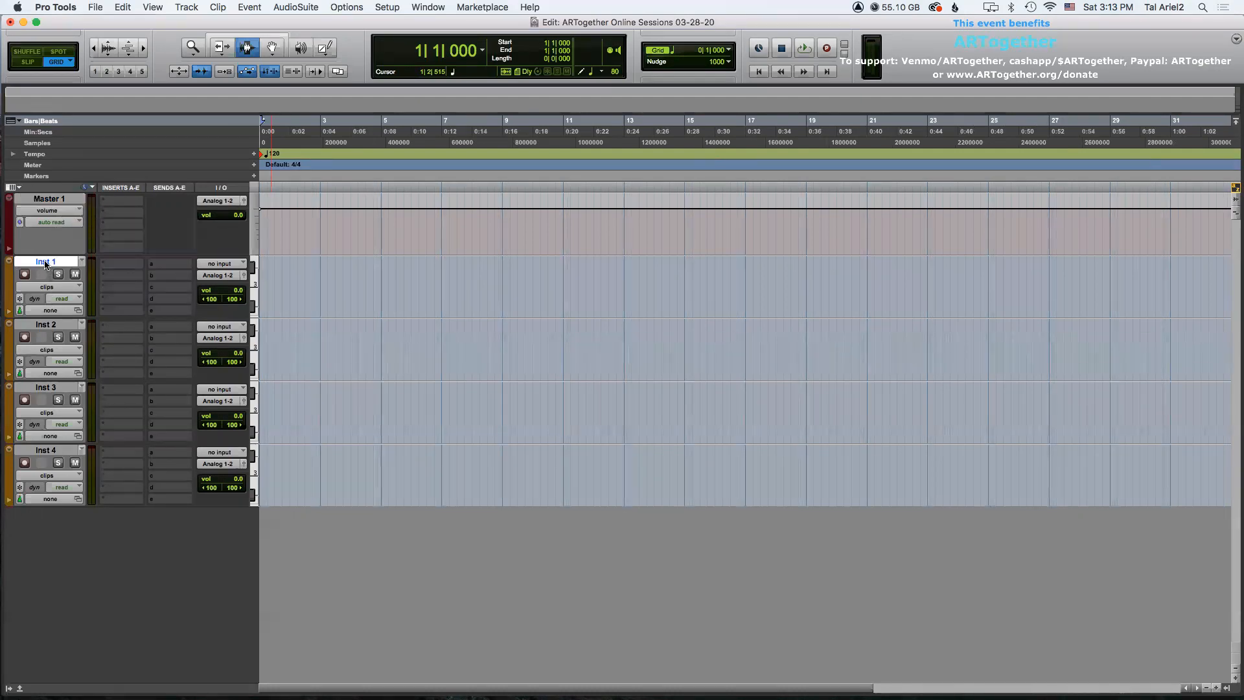
pyautogui.click(45, 324)
pyautogui.click(44, 386)
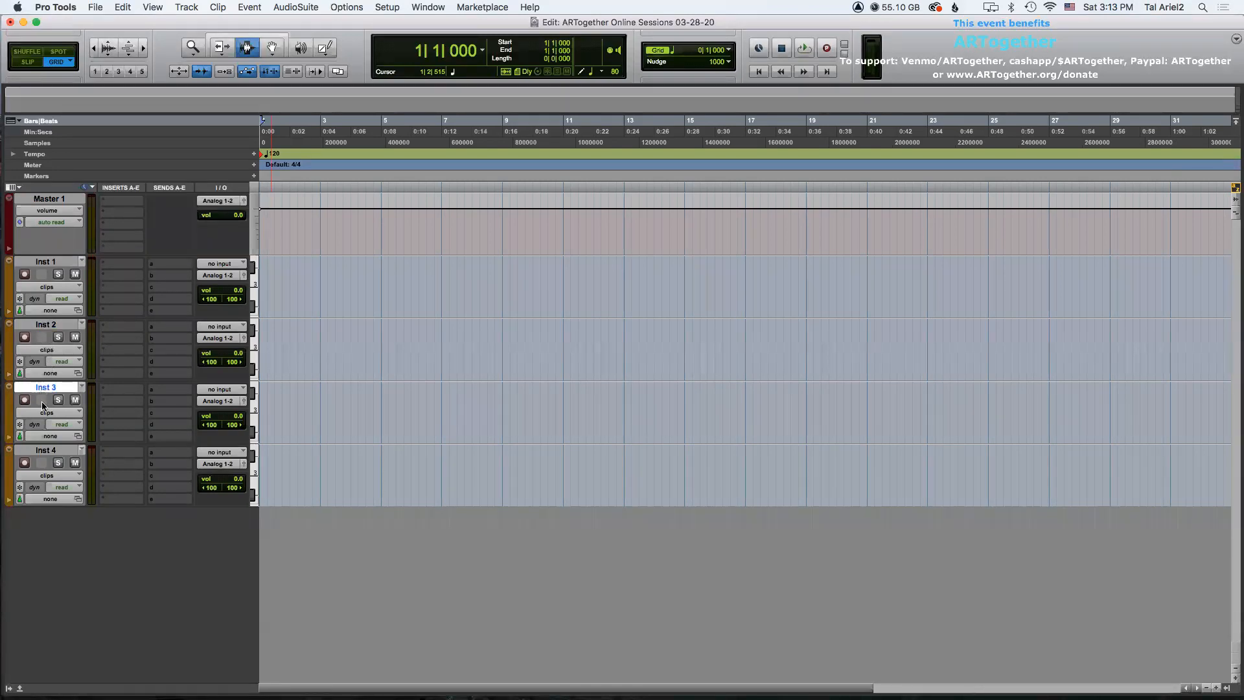
pyautogui.click(44, 450)
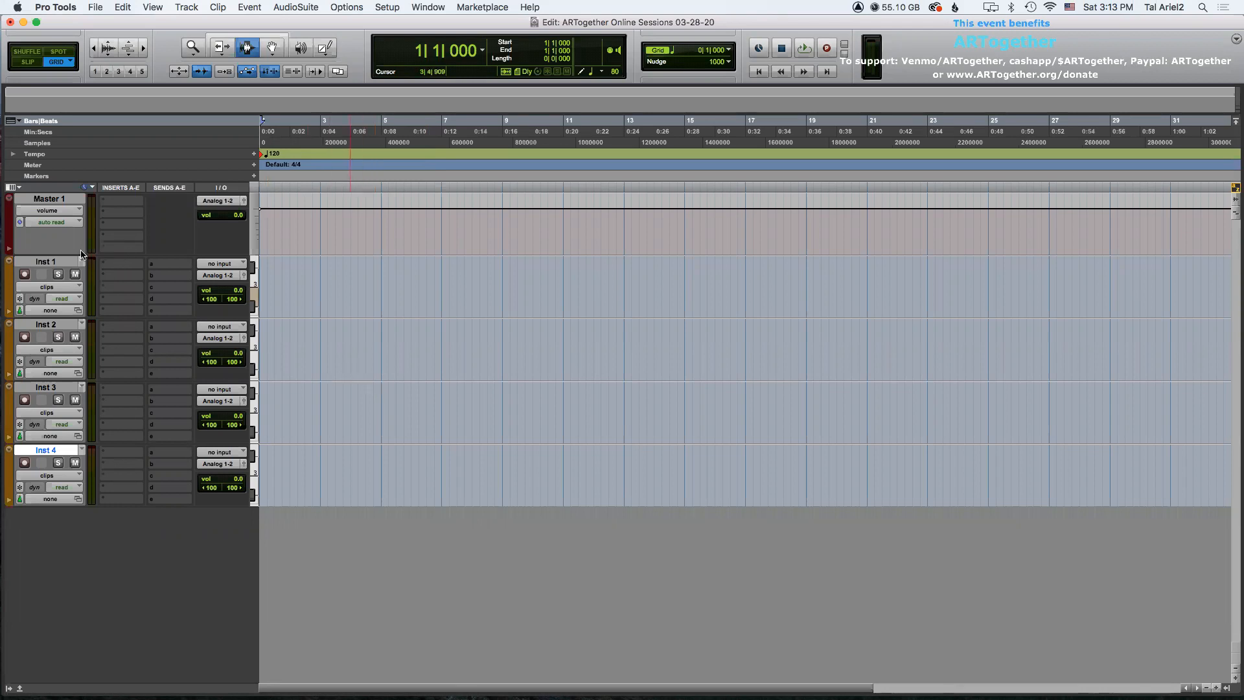
# Rename the Inst 1 track to DRUMS.
pyautogui.click(46, 262)
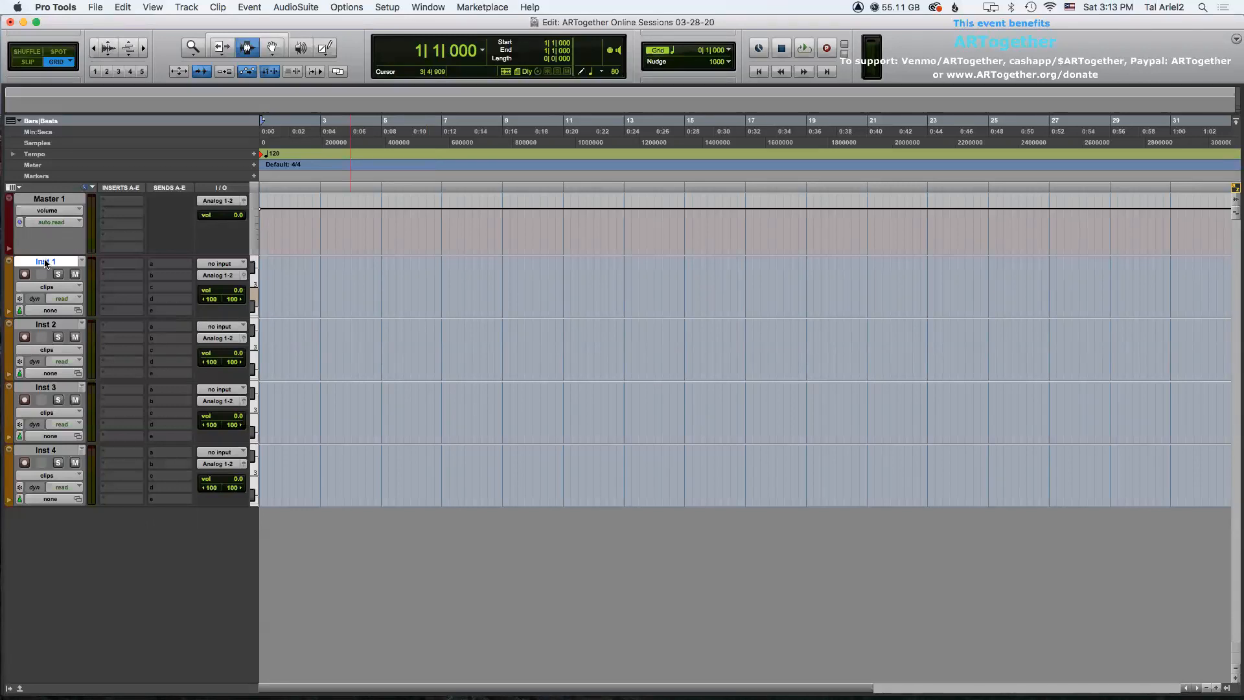
pyautogui.doubleClick(46, 261)
pyautogui.write('DRUMS')
pyautogui.press('Return')
# Create a click track for the session.
pyautogui.click(122, 263)
pyautogui.click(66, 261)
pyautogui.click(187, 7)
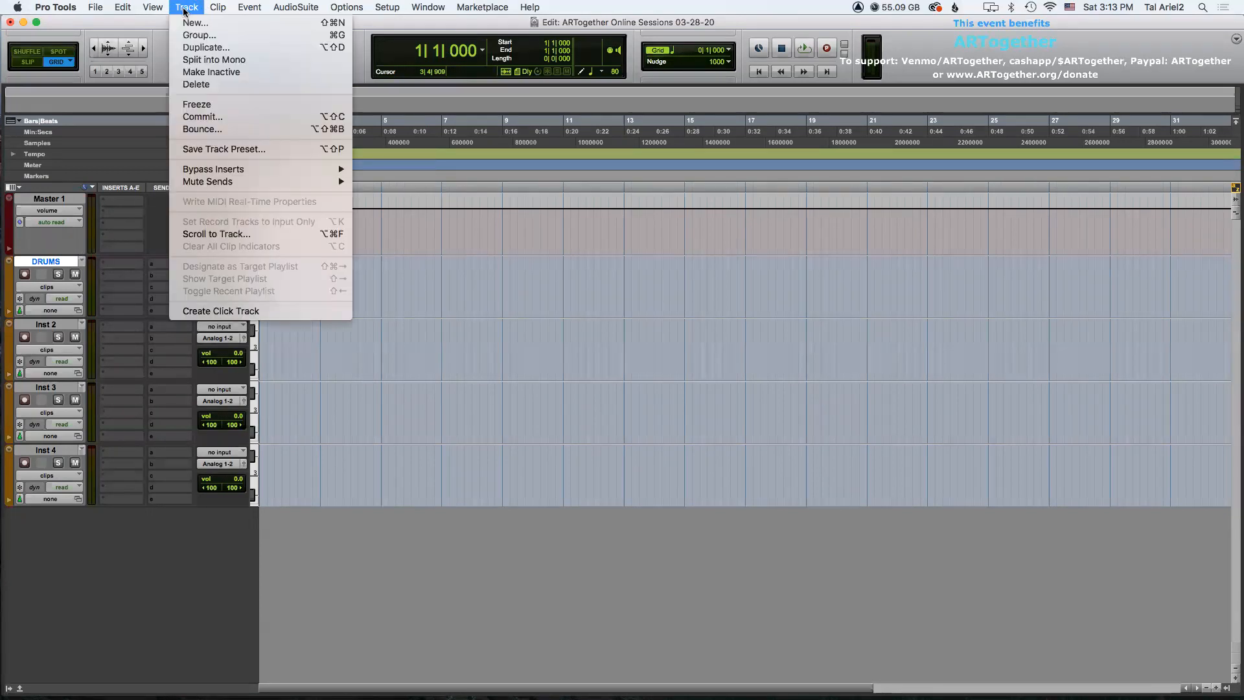
pyautogui.click(238, 312)
# Play the session from the start to hear the click, then stop playback.
pyautogui.moveTo(33, 326); pyautogui.dragTo(37, 527)
pyautogui.click(319, 353)
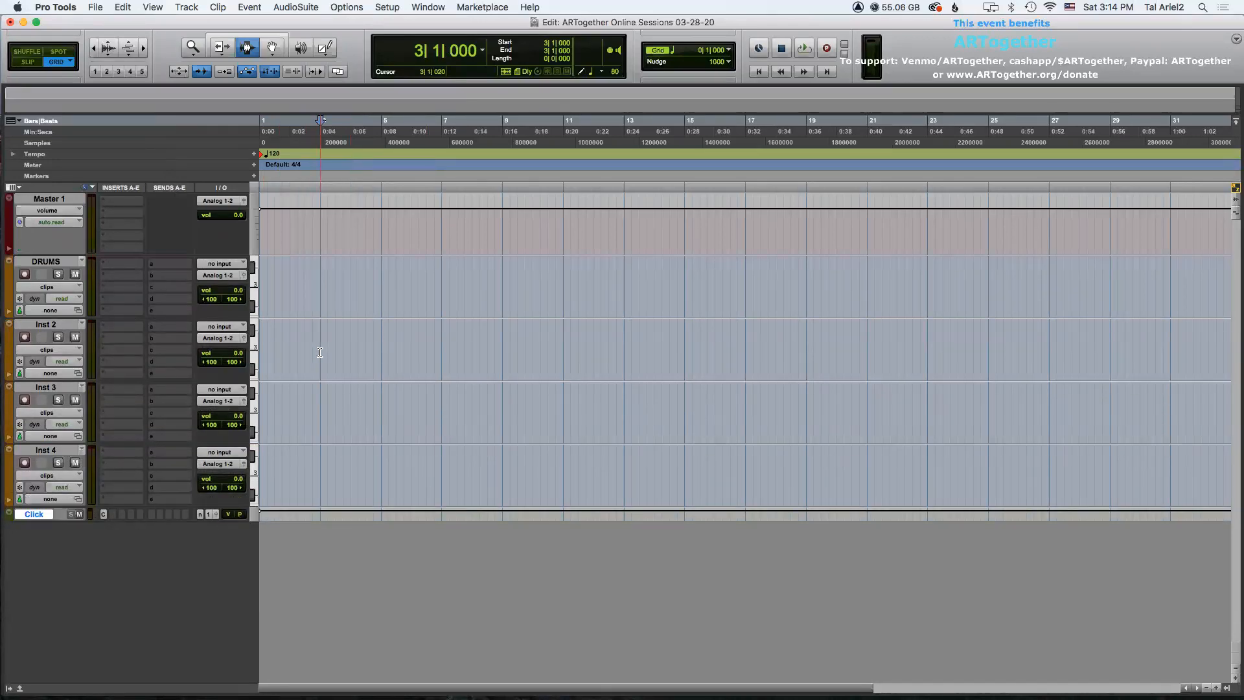
pyautogui.press('Return')
pyautogui.press('space')
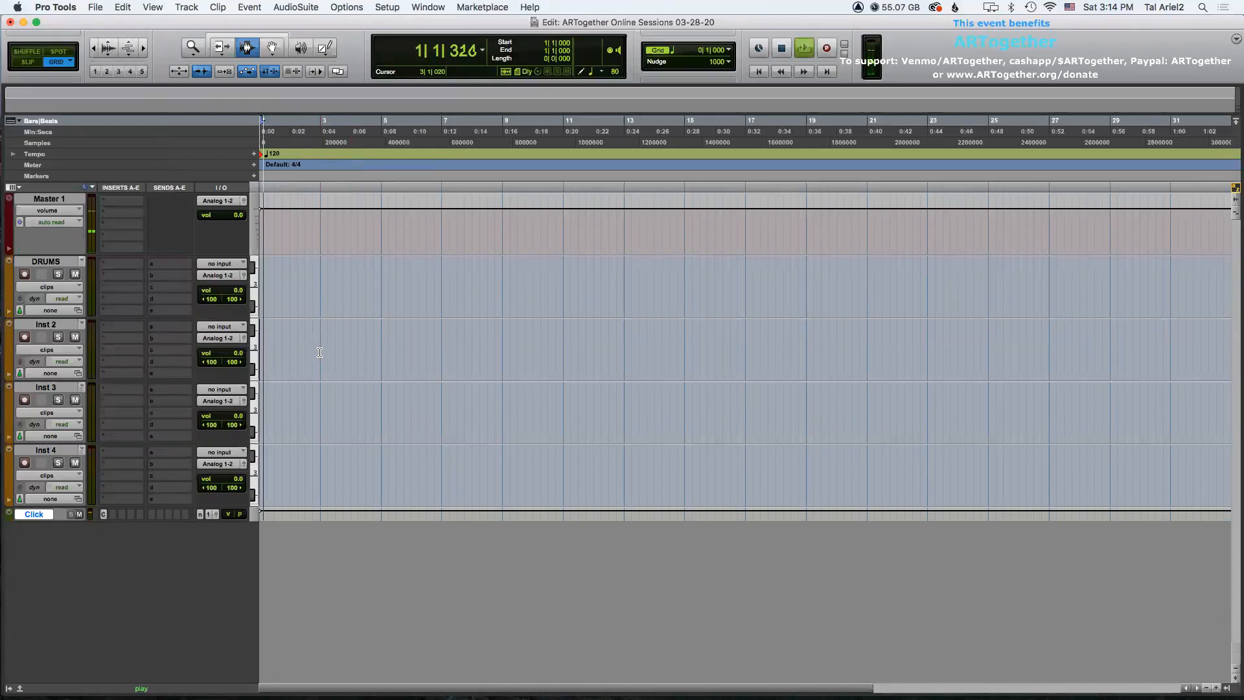
pyautogui.press('super+]')
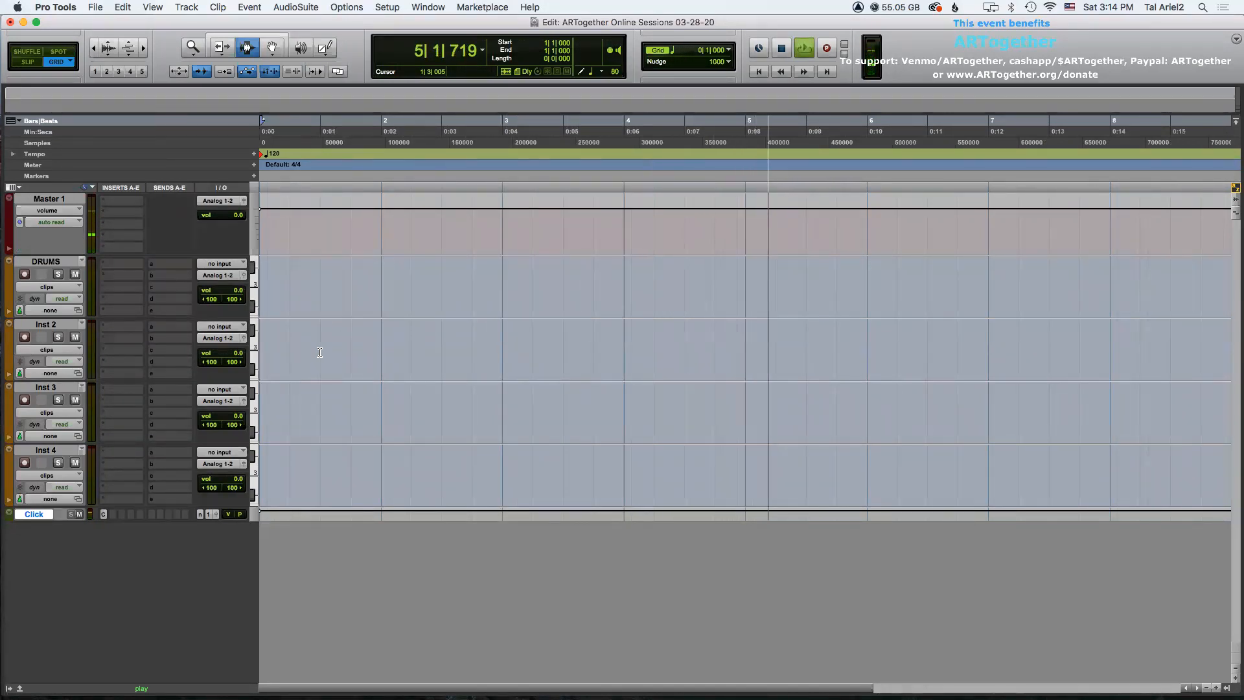
pyautogui.press('space')
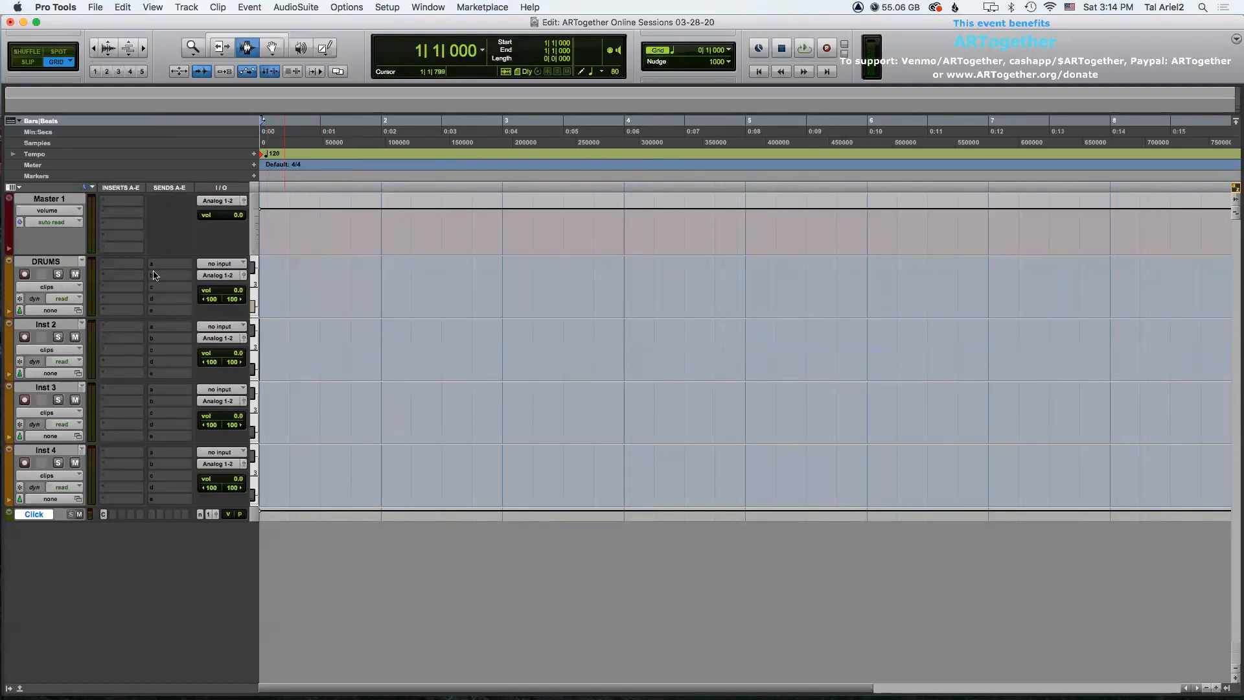
# Insert the Stylus RMX (stereo) instrument plug-in on the DRUMS track.
pyautogui.click(49, 262)
pyautogui.press('r')
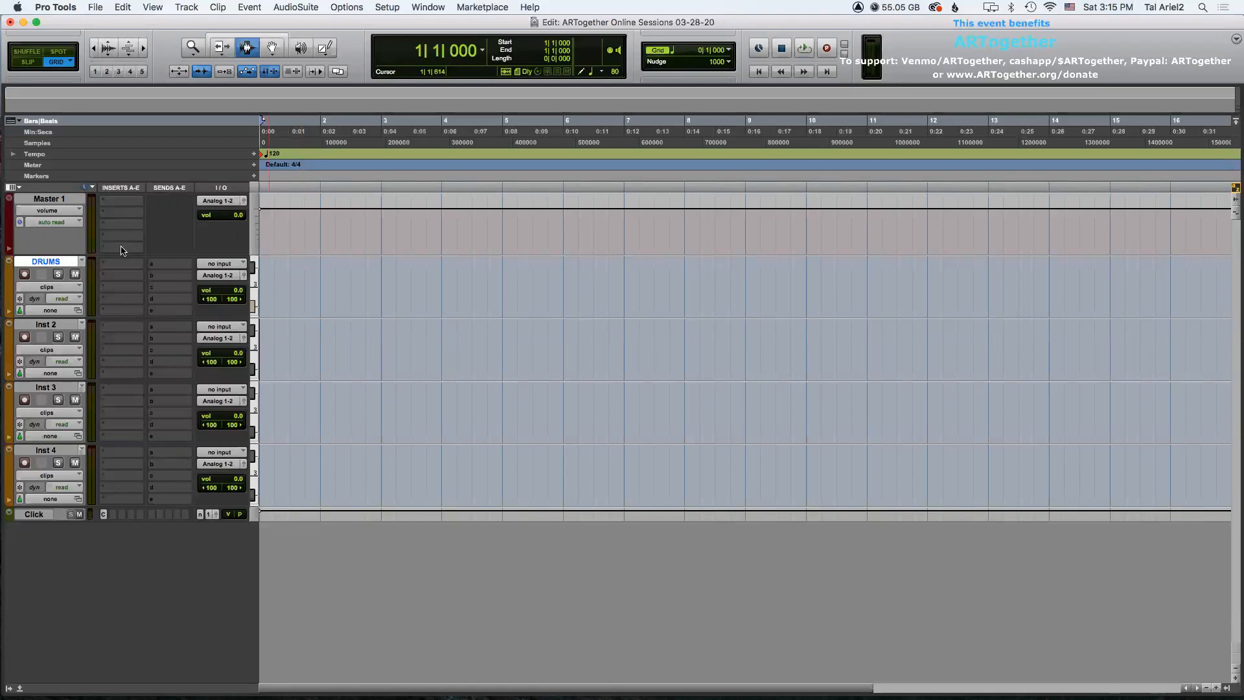
pyautogui.click(118, 268)
pyautogui.moveTo(162, 265)
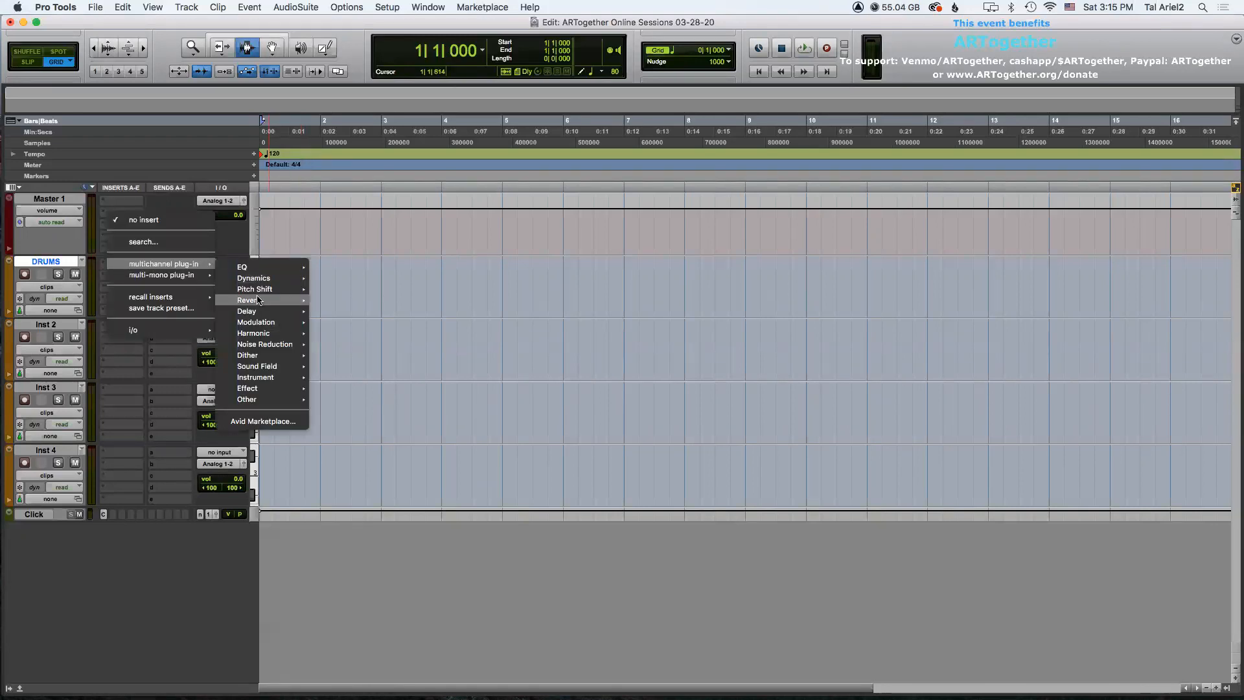
pyautogui.moveTo(244, 382)
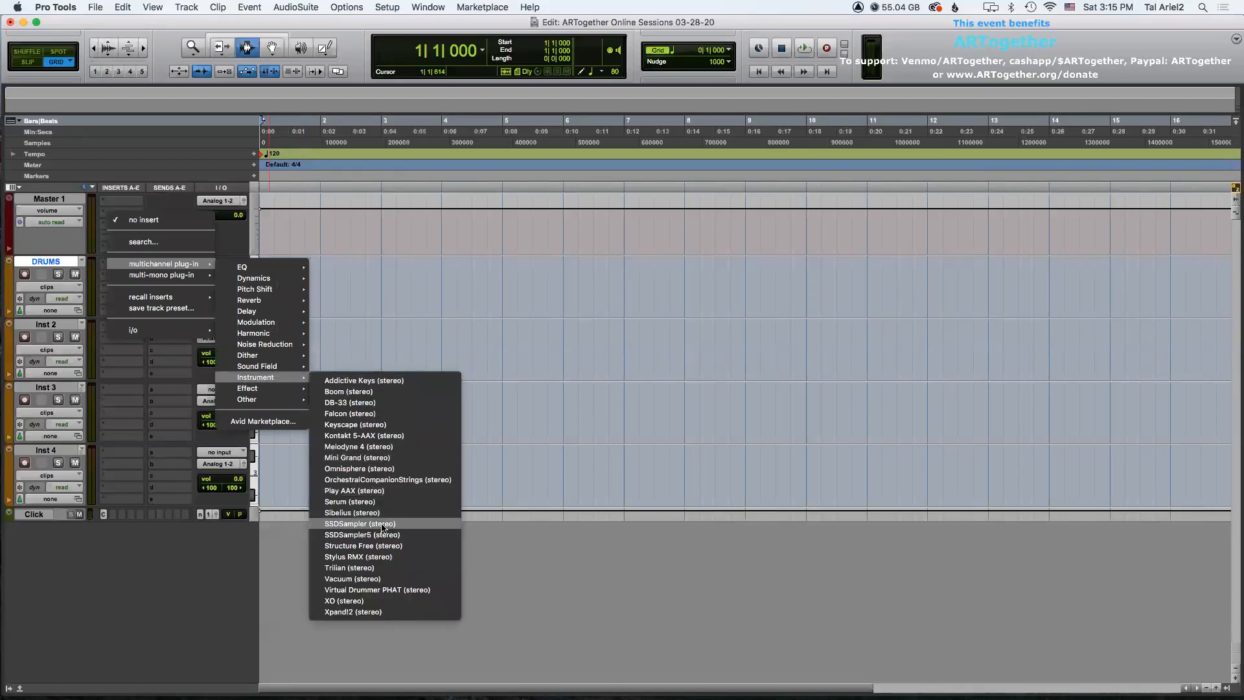
pyautogui.click(376, 557)
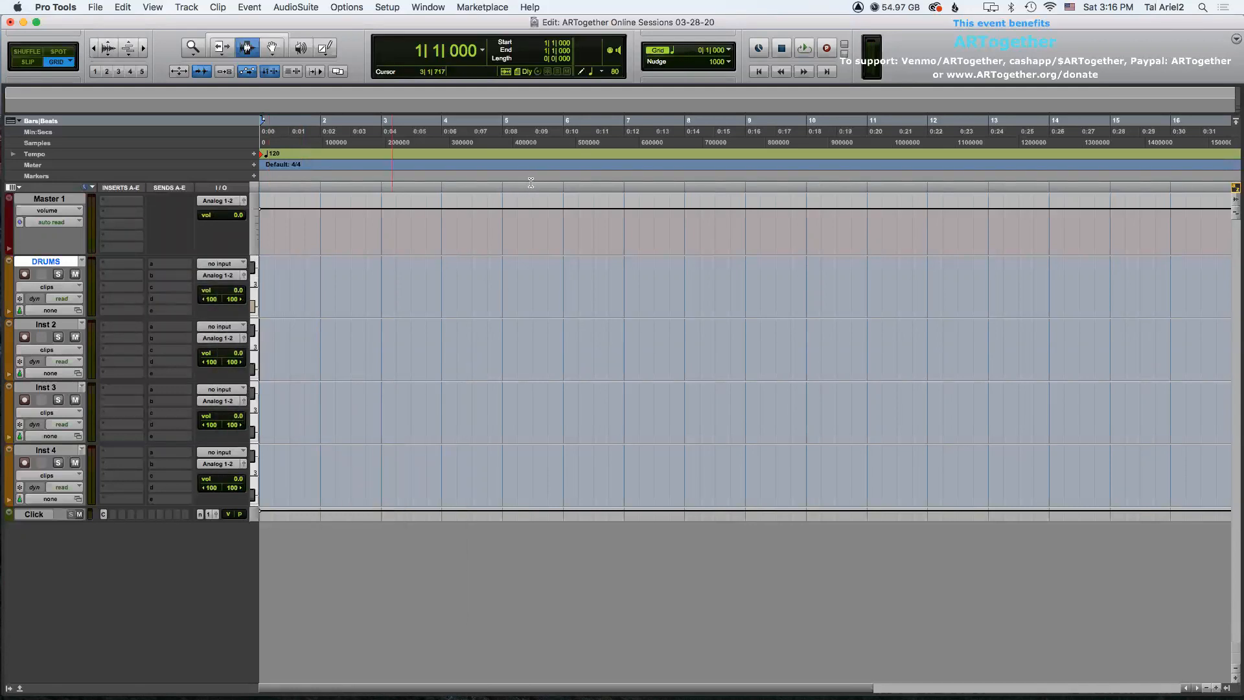
# Position the Stylus RMX window and play the session from the start to audition the DRUMS track.
pyautogui.moveTo(544, 69); pyautogui.dragTo(771, 123)
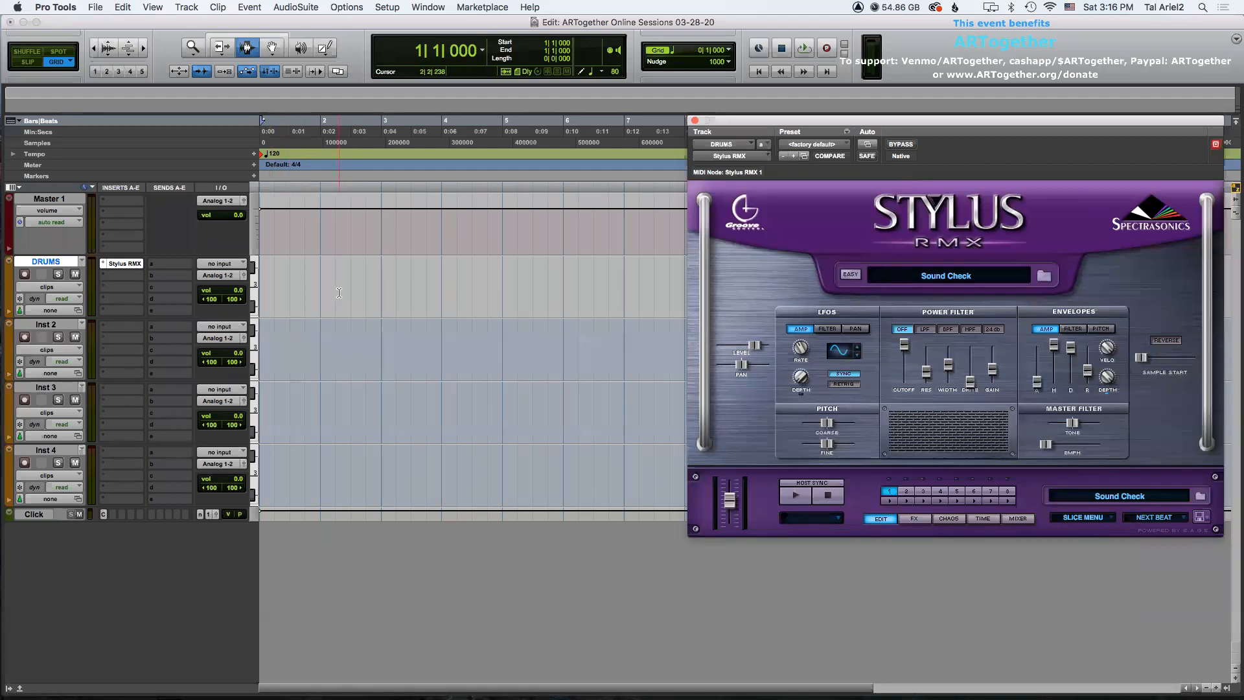
pyautogui.click(317, 283)
pyautogui.press('Return')
pyautogui.press('space')
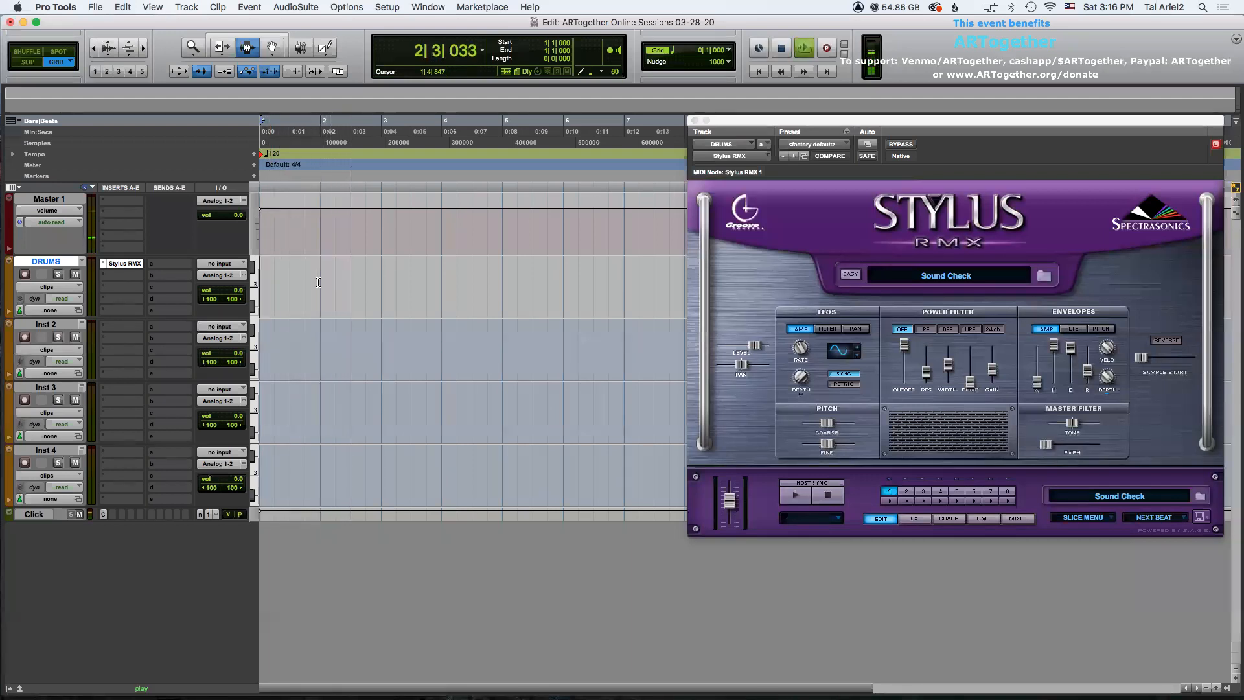
pyautogui.press('space')
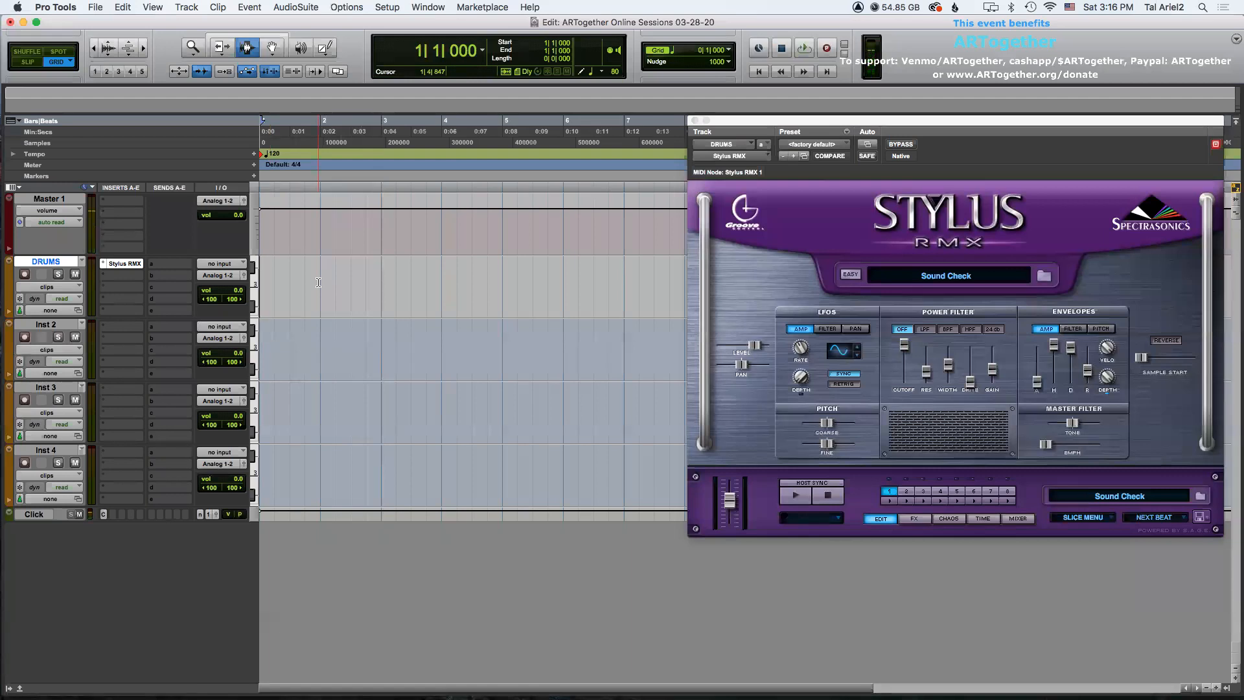
pyautogui.click(318, 283)
# Open the Stylus RMX patch browser and choose the Electronic directory in the Core Library.
pyautogui.click(932, 277)
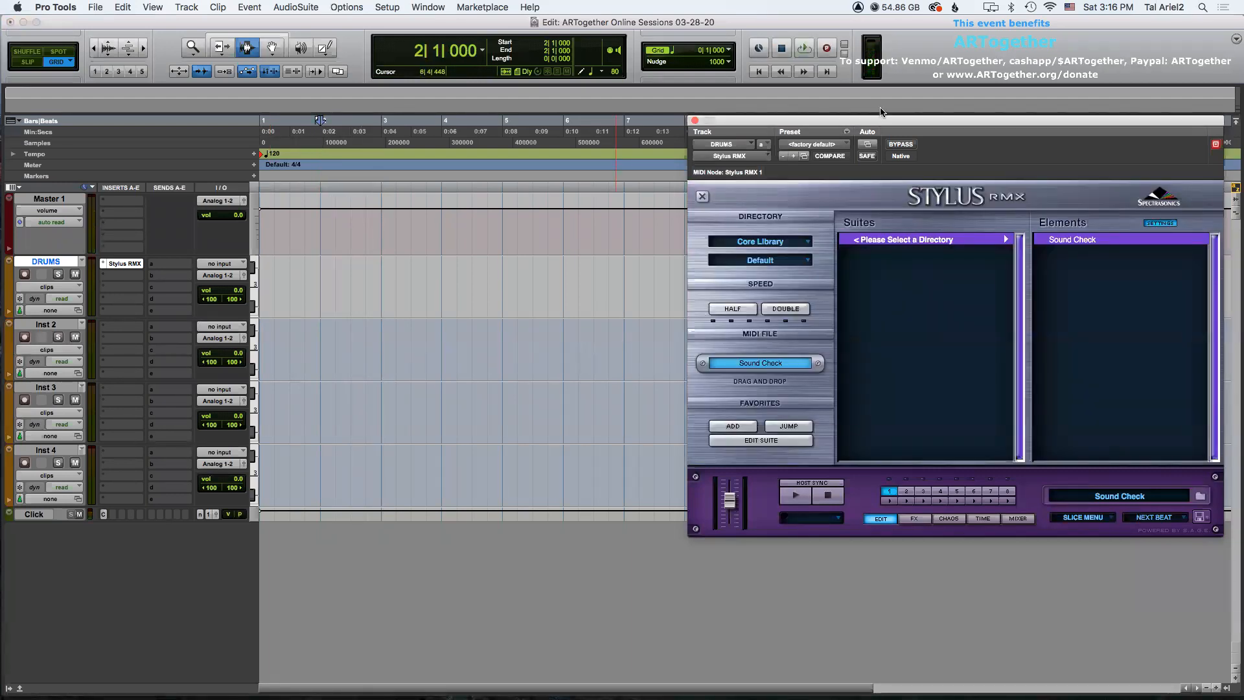
pyautogui.moveTo(883, 123); pyautogui.dragTo(869, 110)
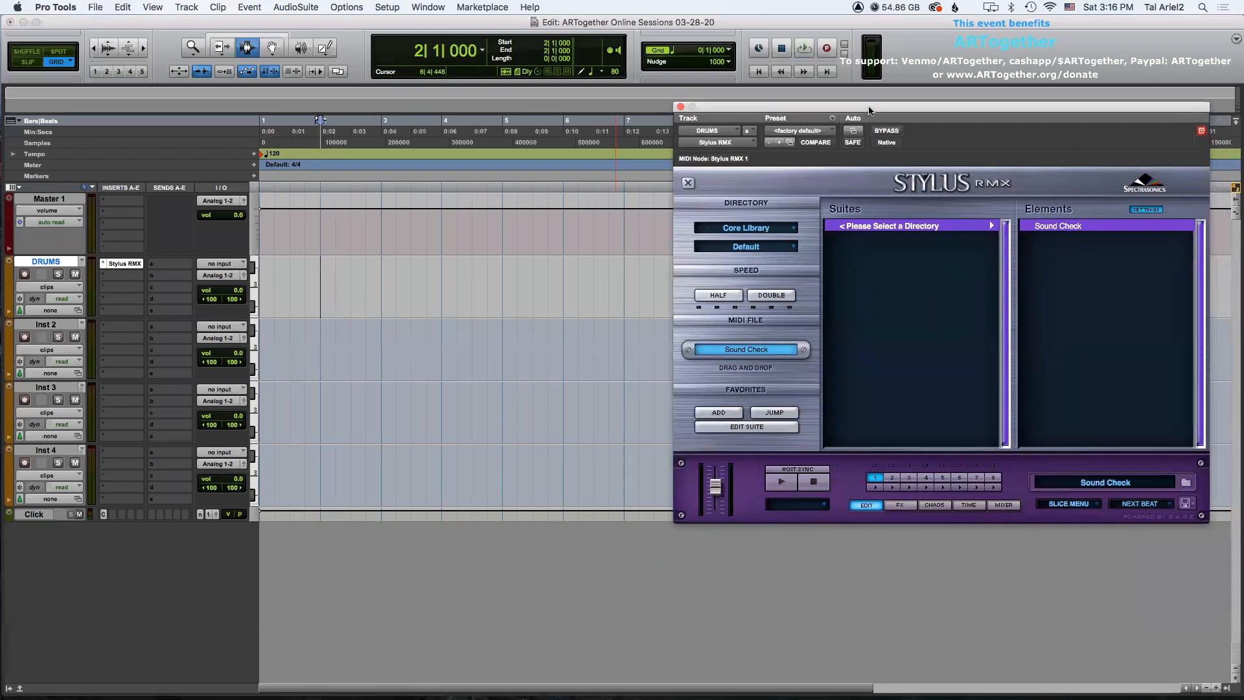
pyautogui.click(754, 227)
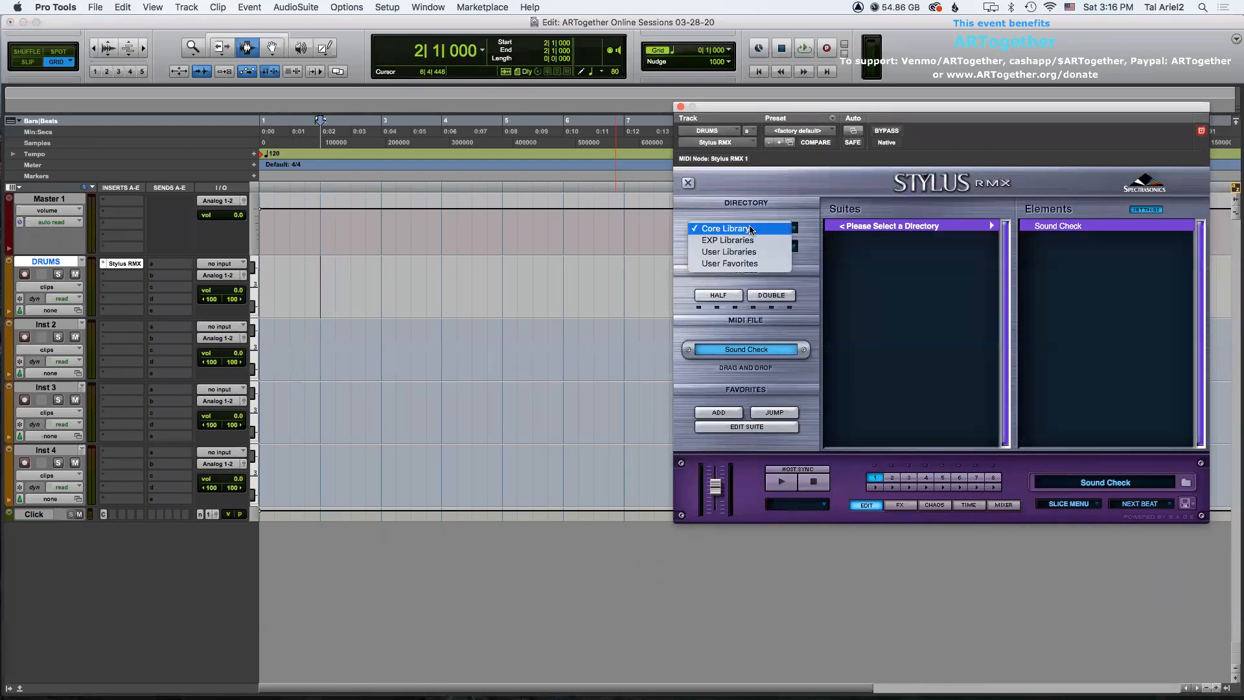
pyautogui.click(745, 228)
pyautogui.click(743, 247)
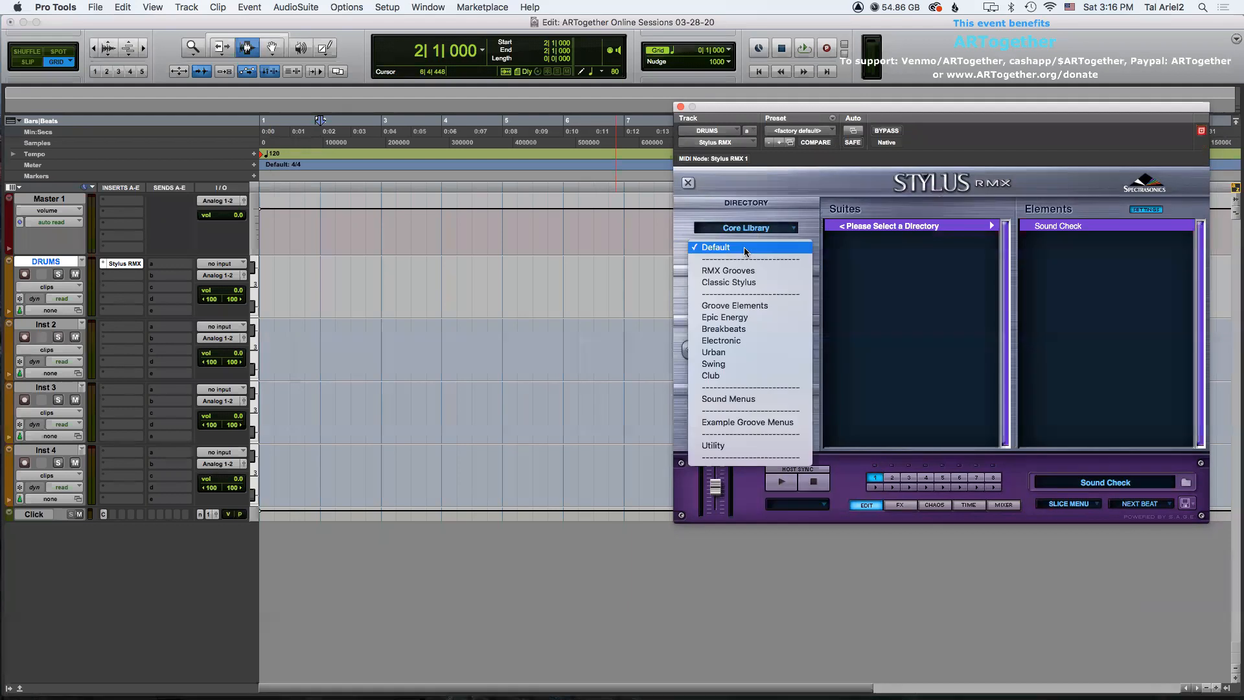
pyautogui.click(744, 341)
# Load the 120-Buttspinner Combo element from the 120-Buttspinner suite.
pyautogui.moveTo(1003, 234); pyautogui.dragTo(1009, 295)
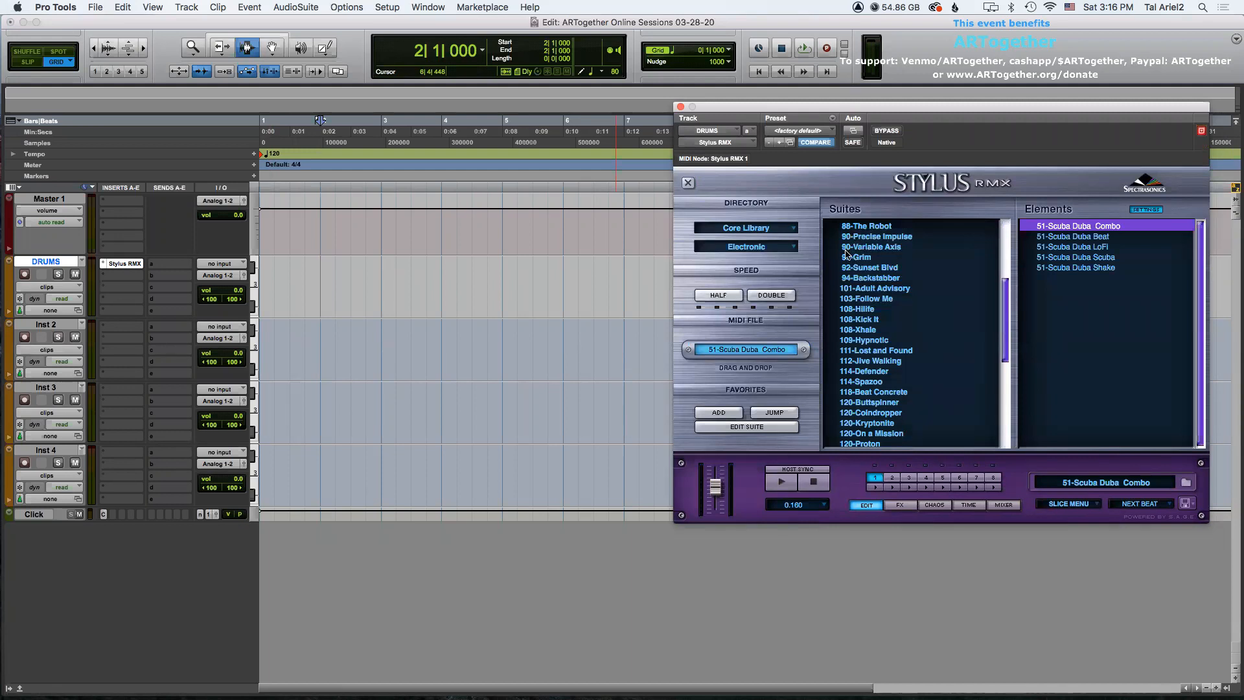
pyautogui.moveTo(1005, 289); pyautogui.dragTo(1008, 321)
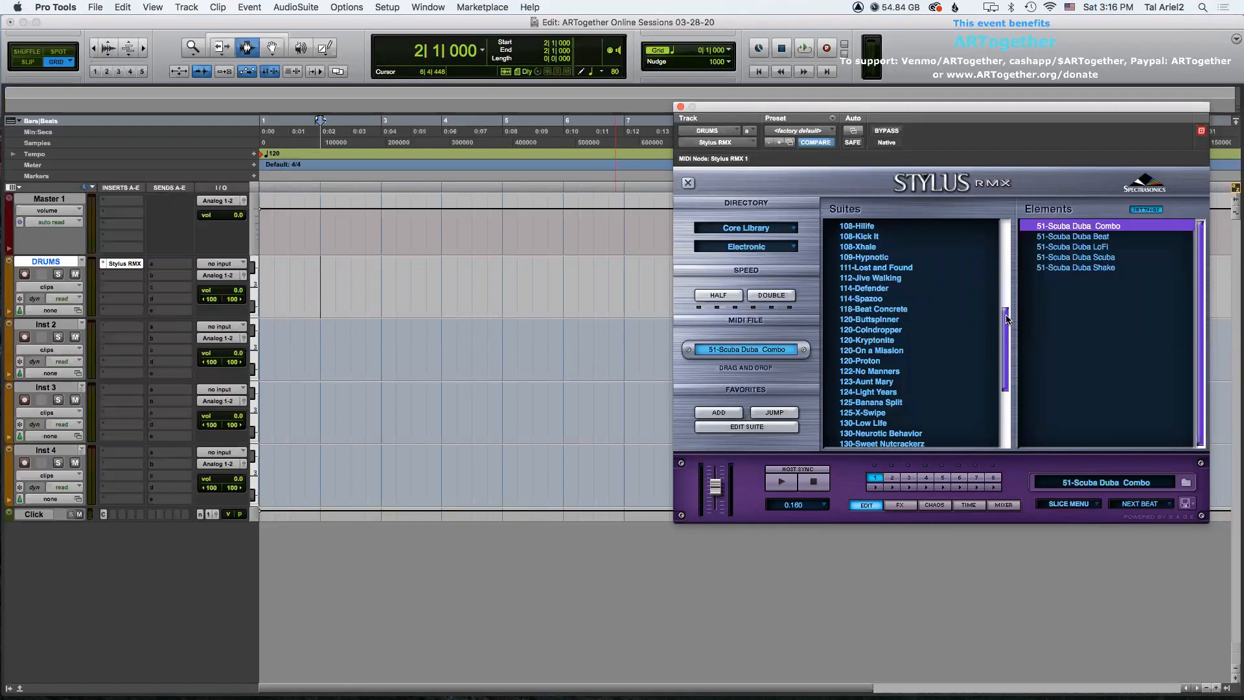
pyautogui.click(867, 320)
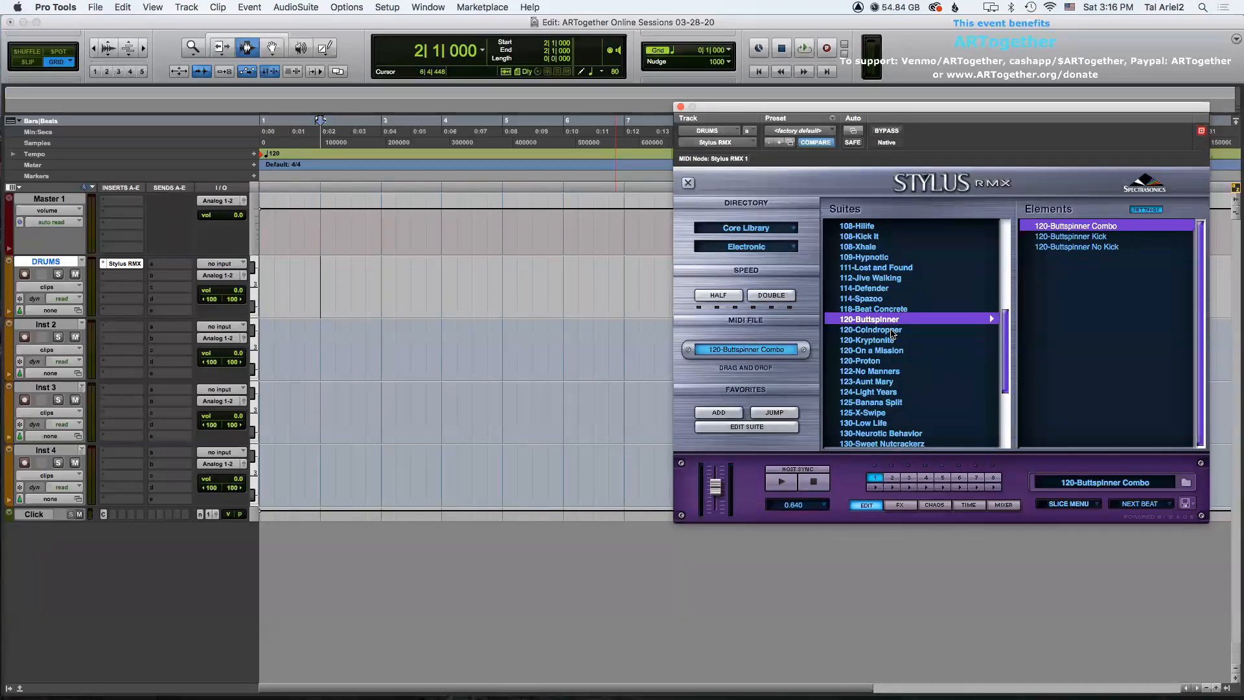
pyautogui.click(1076, 227)
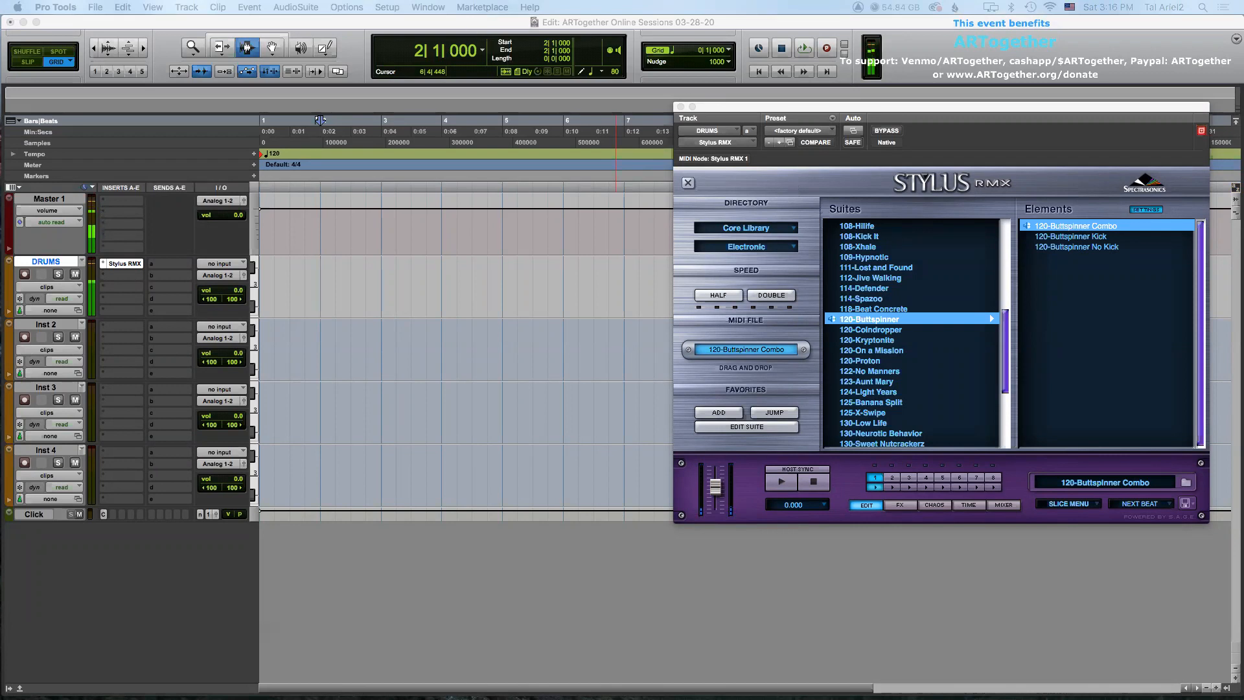
# Start and stop playback several times to audition the drum groove.
pyautogui.click(484, 40)
pyautogui.press('space')
pyautogui.press('space')
pyautogui.press('space')
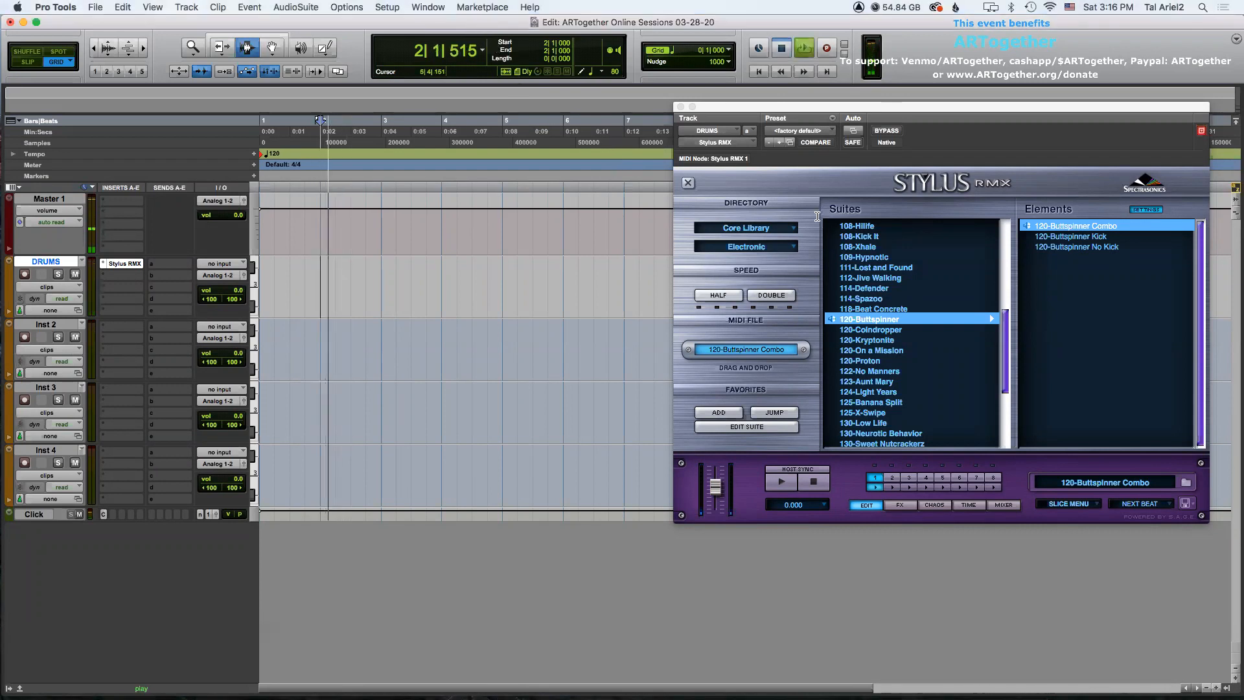
pyautogui.press('space')
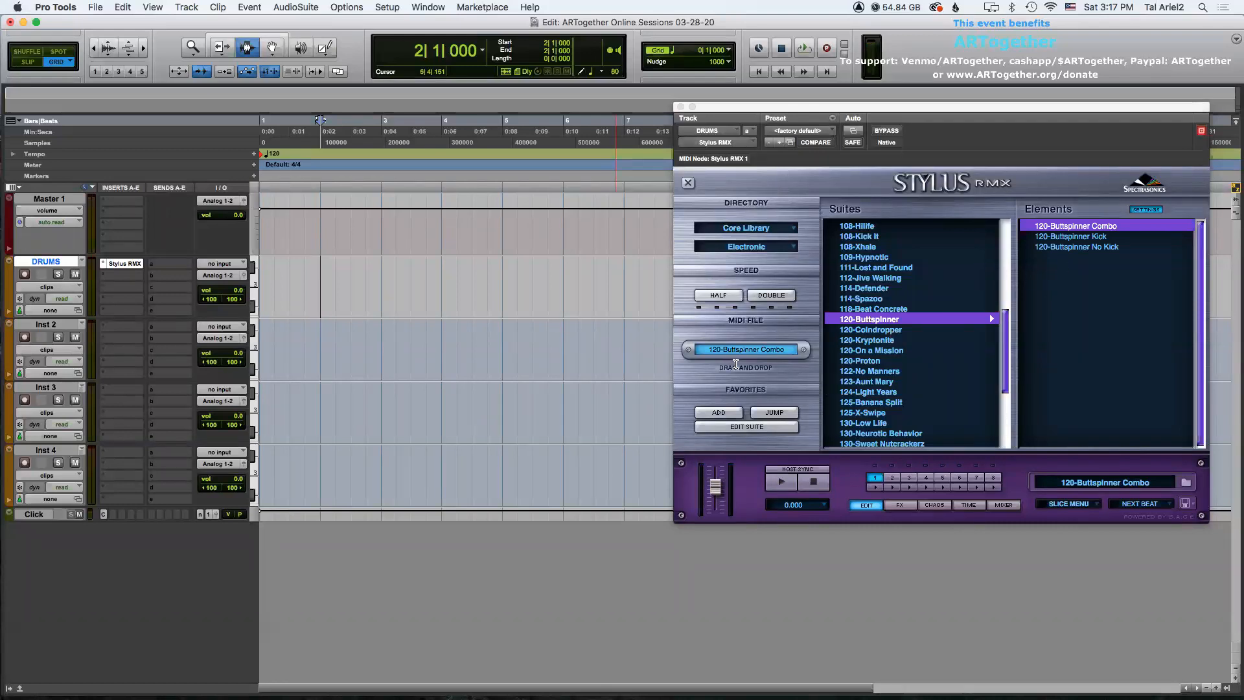
# Drag the 120-Buttspinner Combo MIDI groove onto the DRUMS track at bar 2 and play it back.
pyautogui.moveTo(737, 349); pyautogui.dragTo(320, 289)
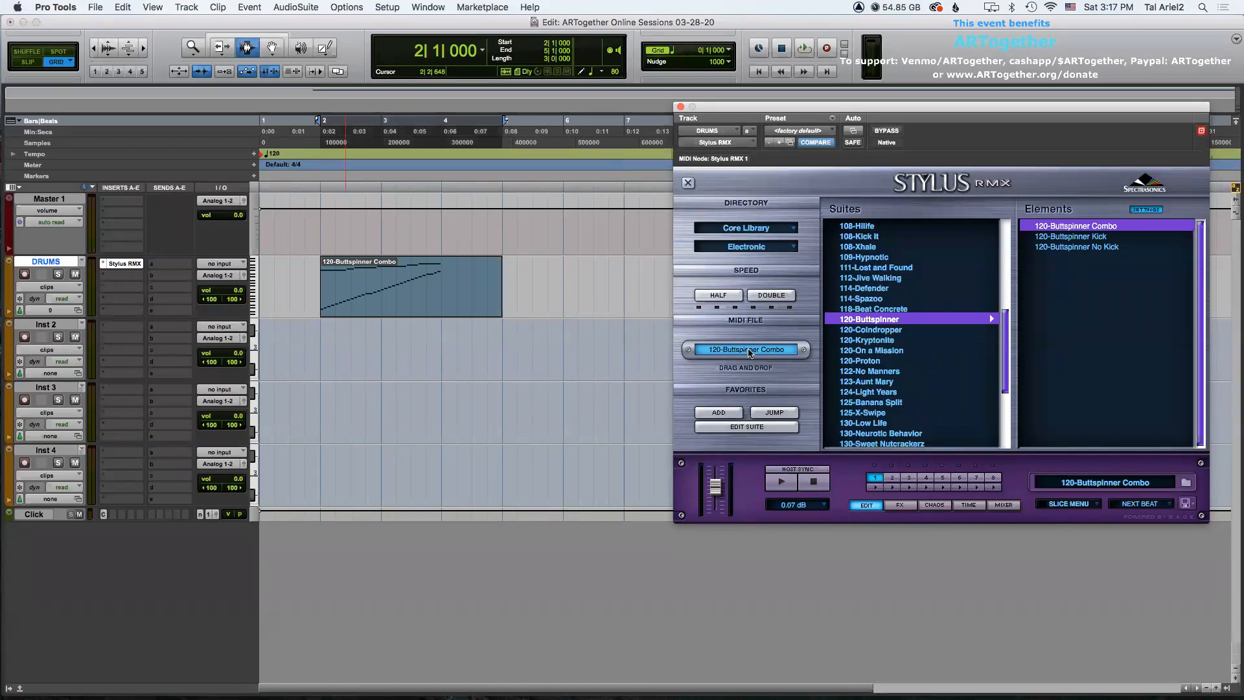
pyautogui.click(321, 274)
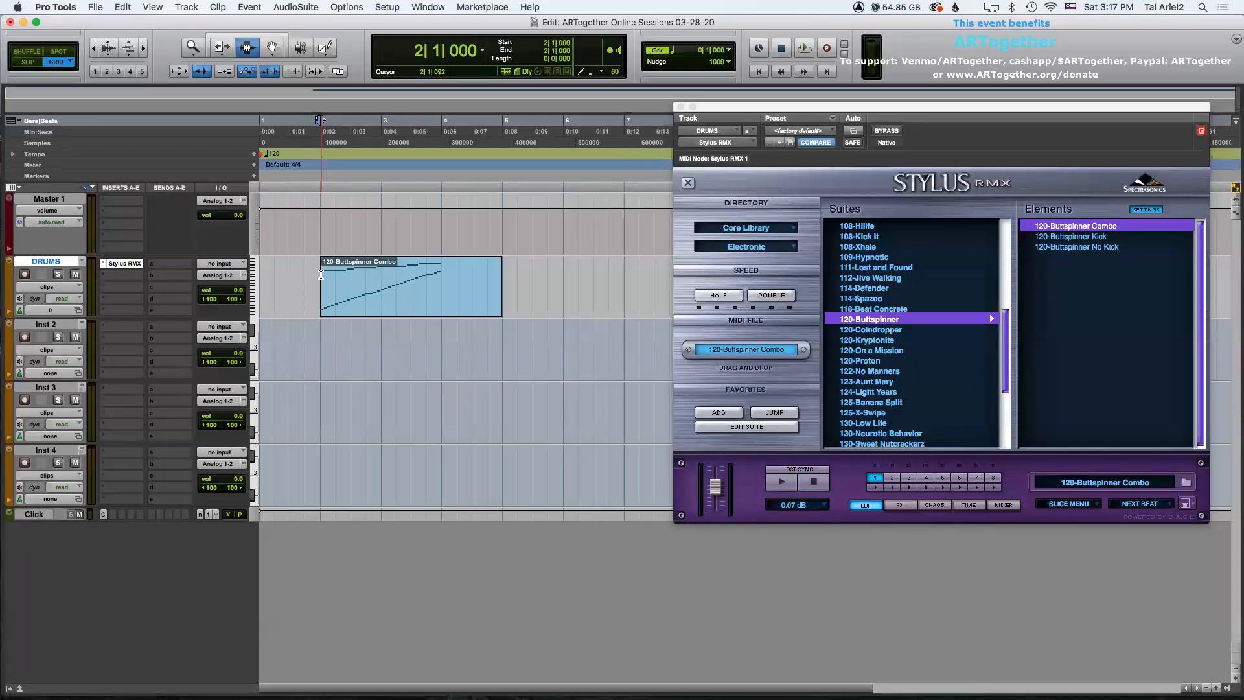
pyautogui.press('space')
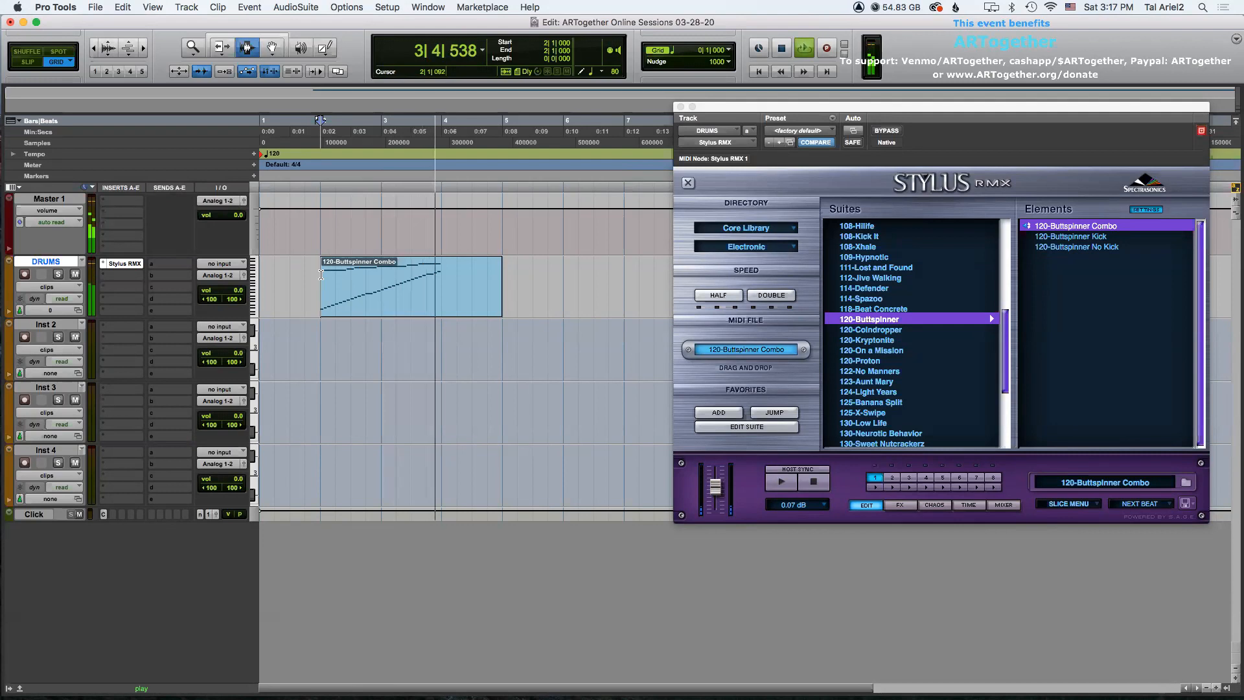
pyautogui.press('space')
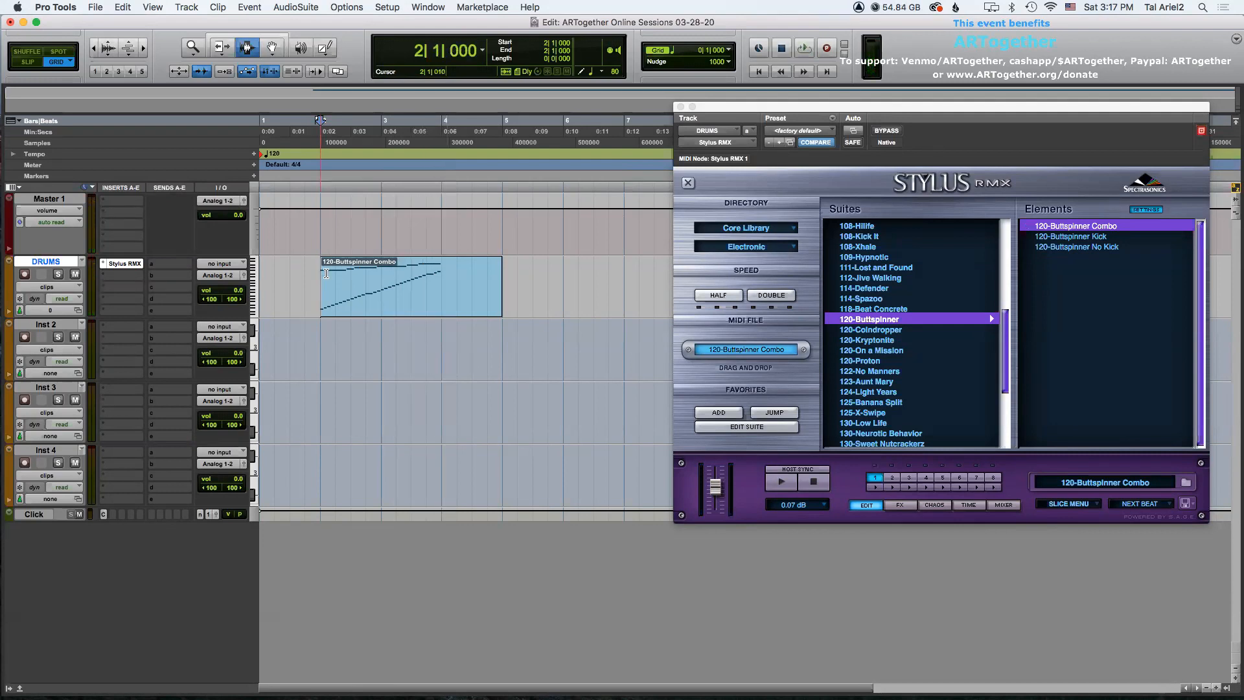
# Trim the end of the DRUMS groove clip back to bar 4 with the Trim tool.
pyautogui.click(454, 287)
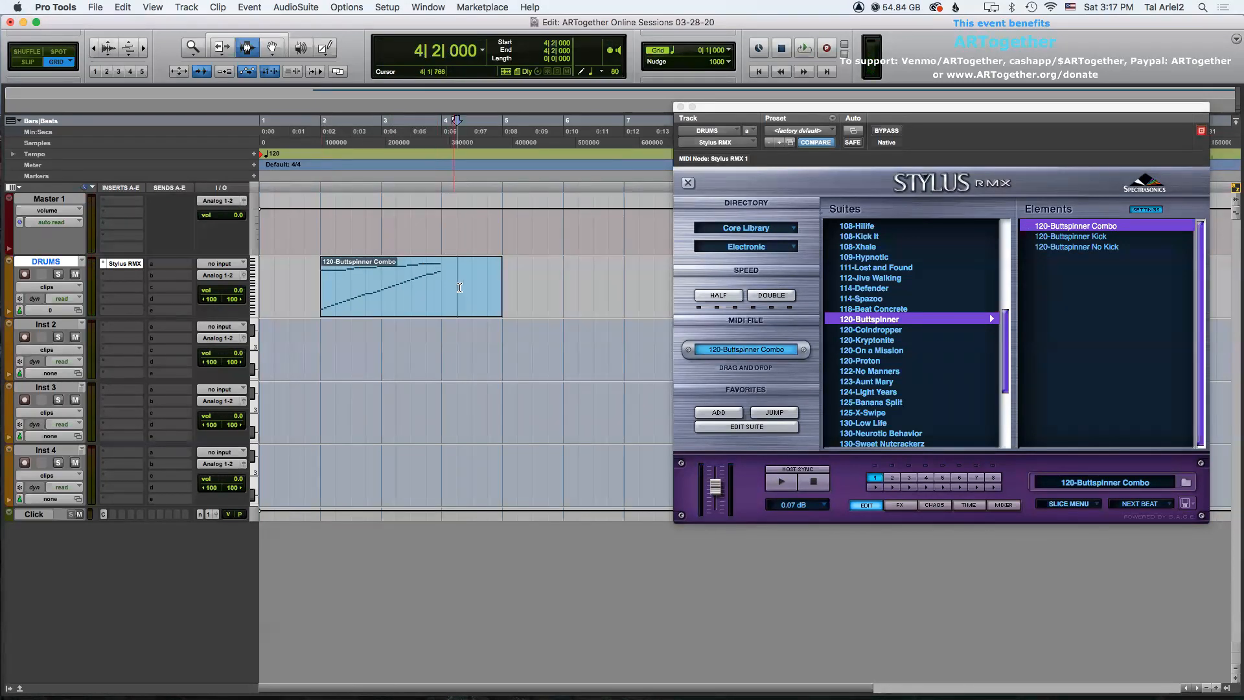
pyautogui.press('F6')
pyautogui.click(443, 278)
pyautogui.press('F7')
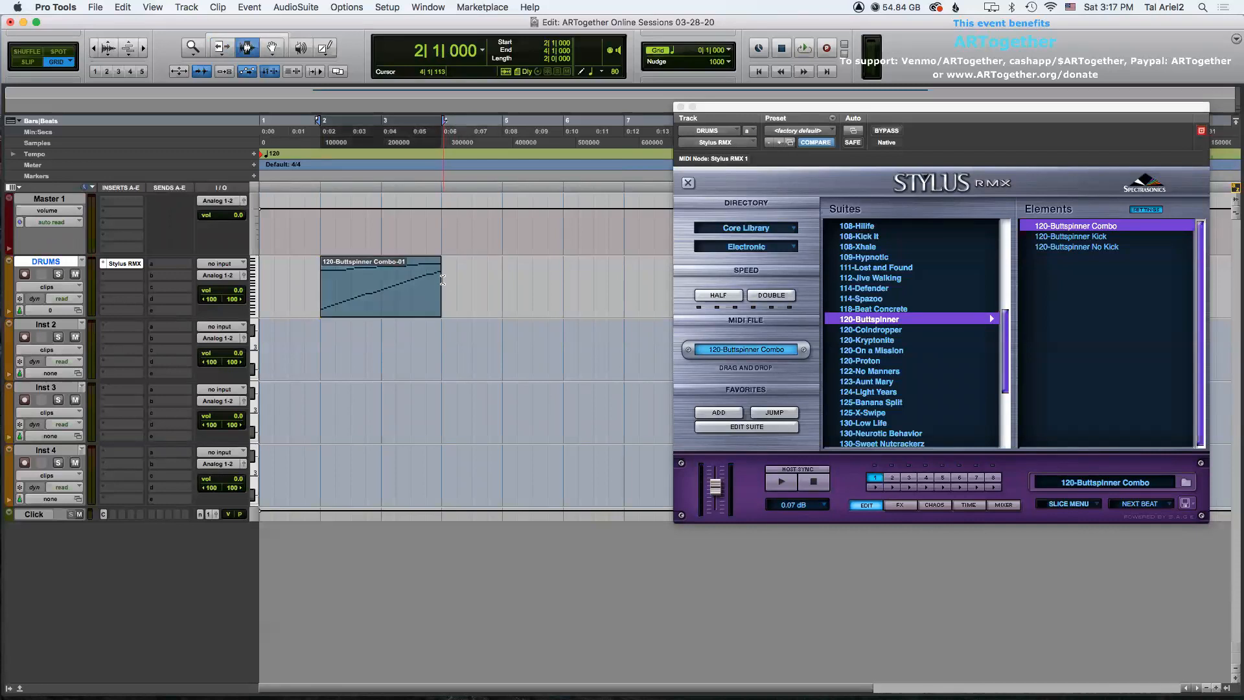
# Insert the XO instrument plug-in on the Inst 2 track.
pyautogui.click(57, 325)
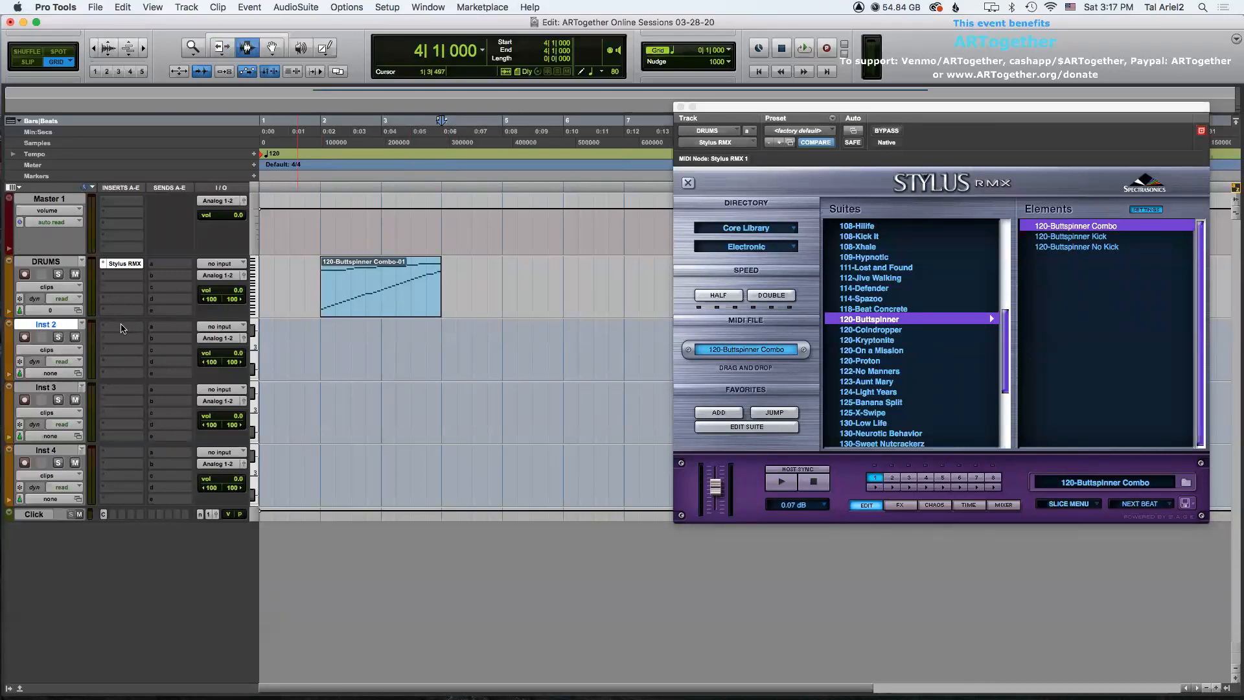
pyautogui.click(120, 331)
pyautogui.moveTo(162, 326)
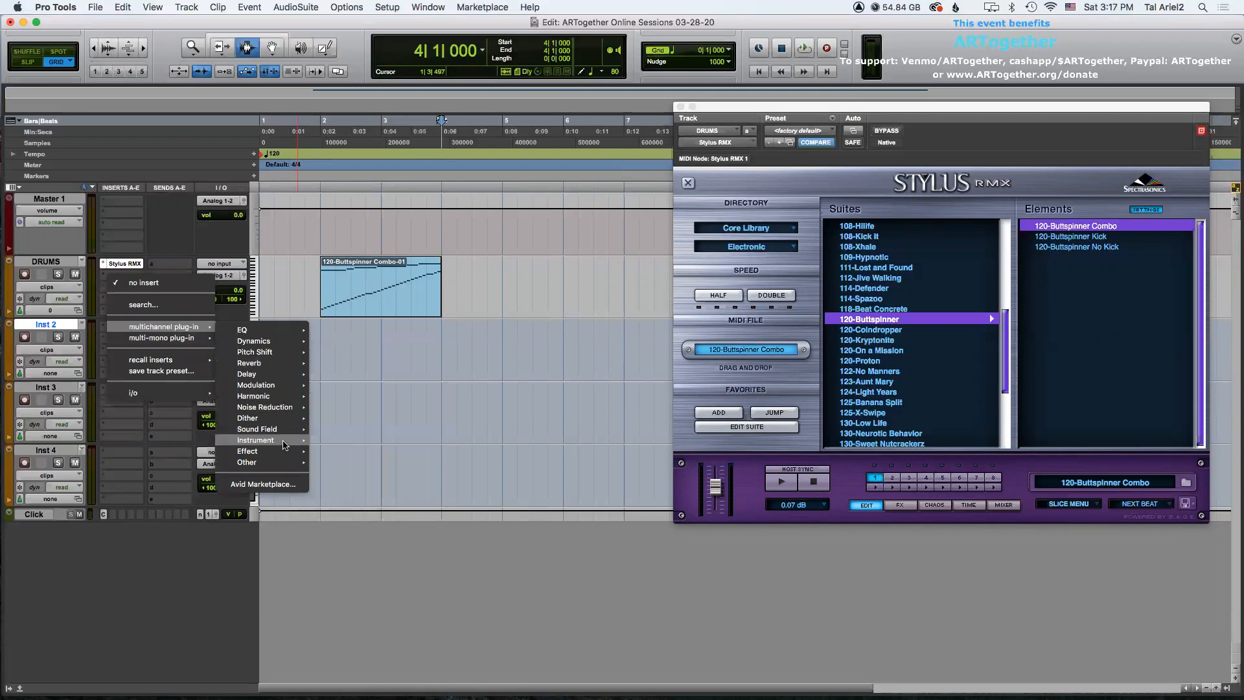
pyautogui.moveTo(259, 439)
pyautogui.click(344, 664)
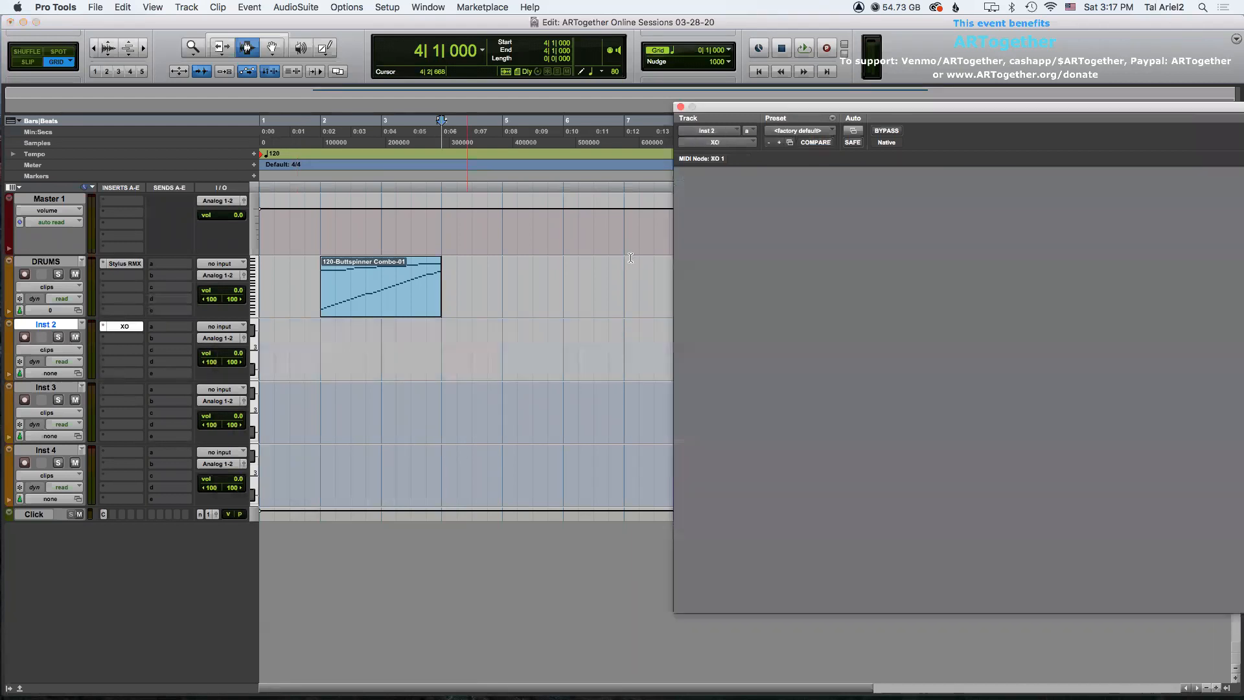
# Rename the Inst 2 track as DRUMS 2.
pyautogui.doubleClick(64, 325)
pyautogui.write('DRUMS ')
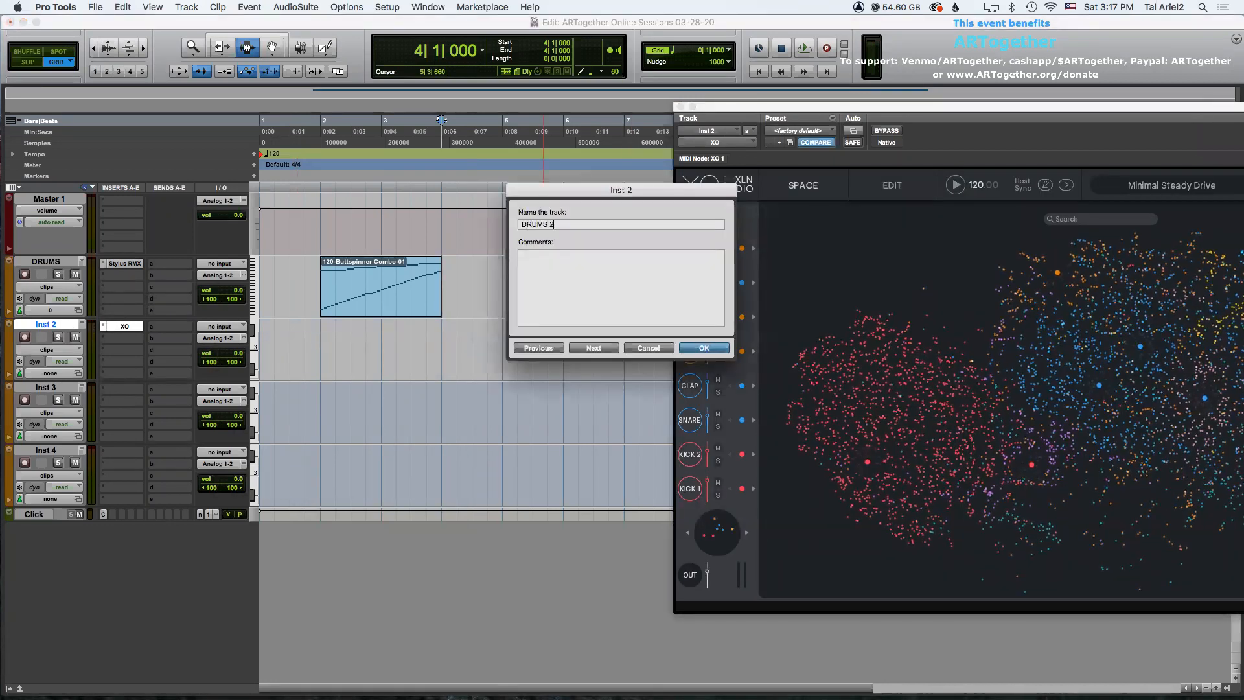
pyautogui.write('2')
pyautogui.press('Return')
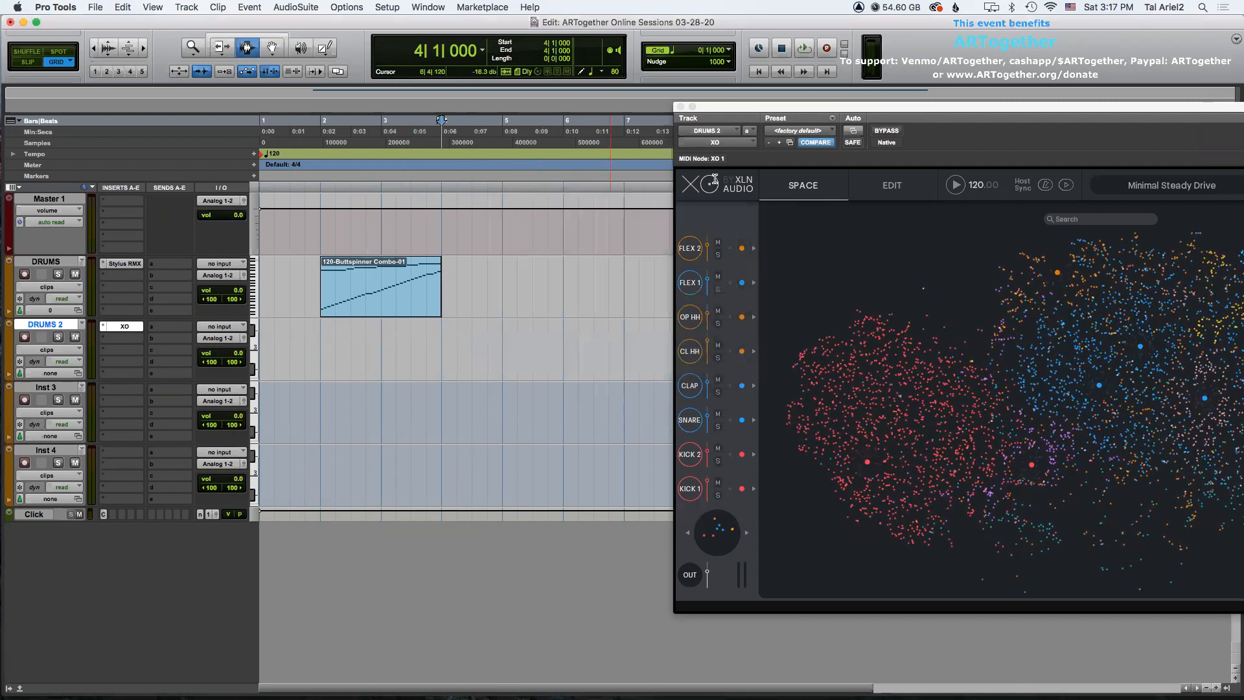
# Examine XO's Edit view, Beat Combiner and preset browser around the Minimal Steady Drive pattern.
pyautogui.moveTo(905, 110); pyautogui.dragTo(648, 76)
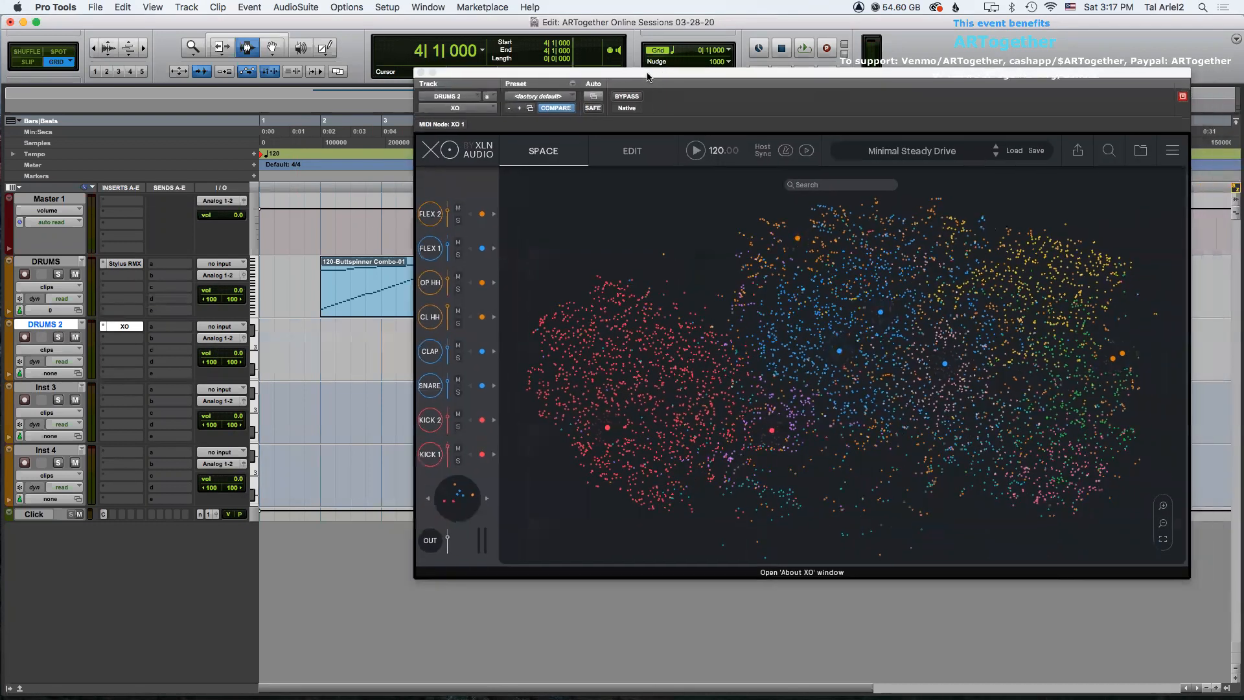
pyautogui.click(632, 150)
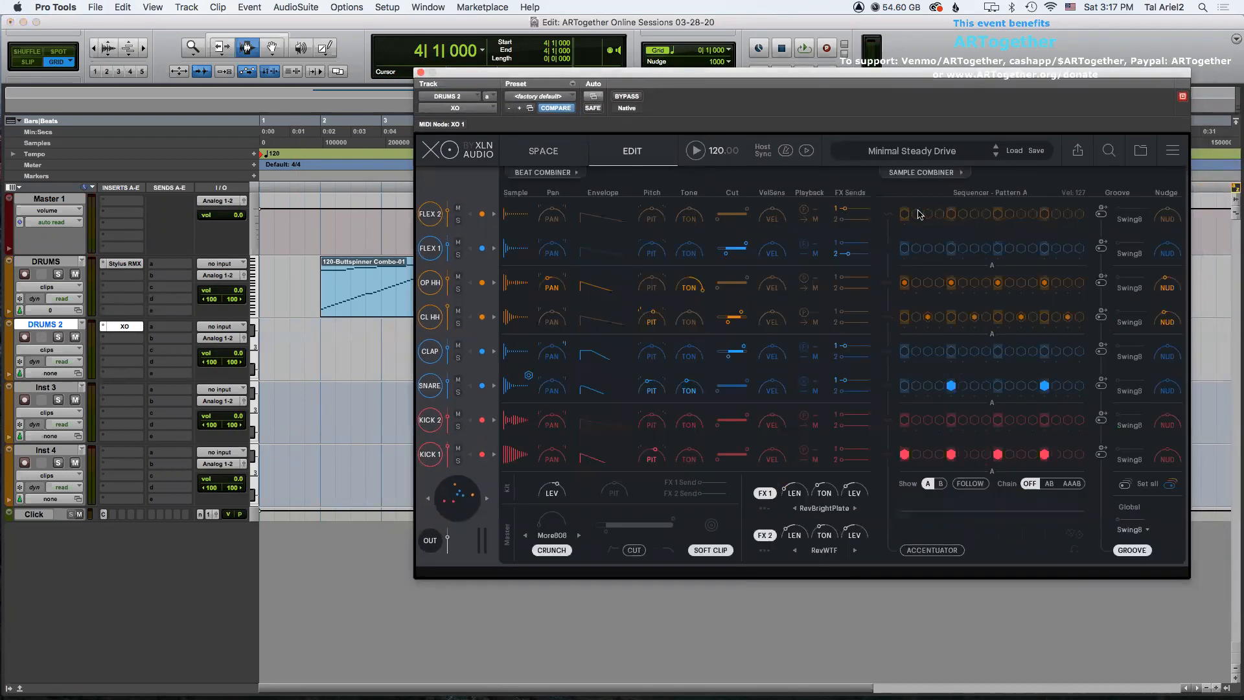
pyautogui.click(546, 172)
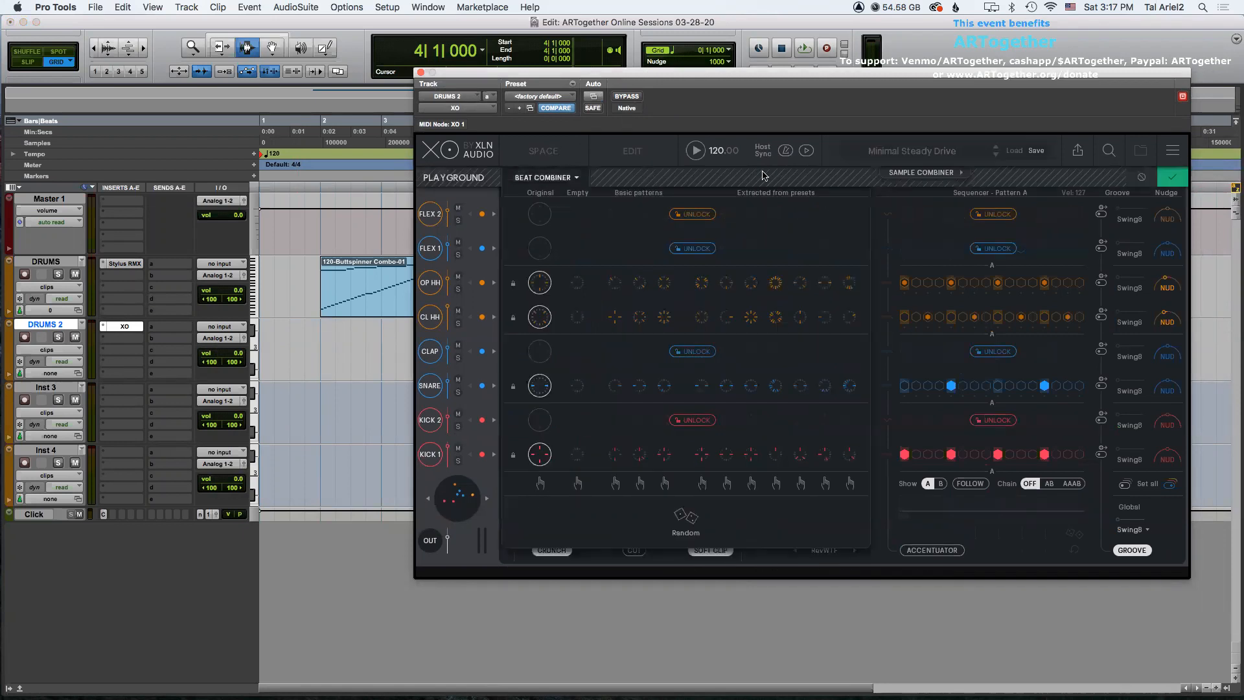
pyautogui.click(1171, 177)
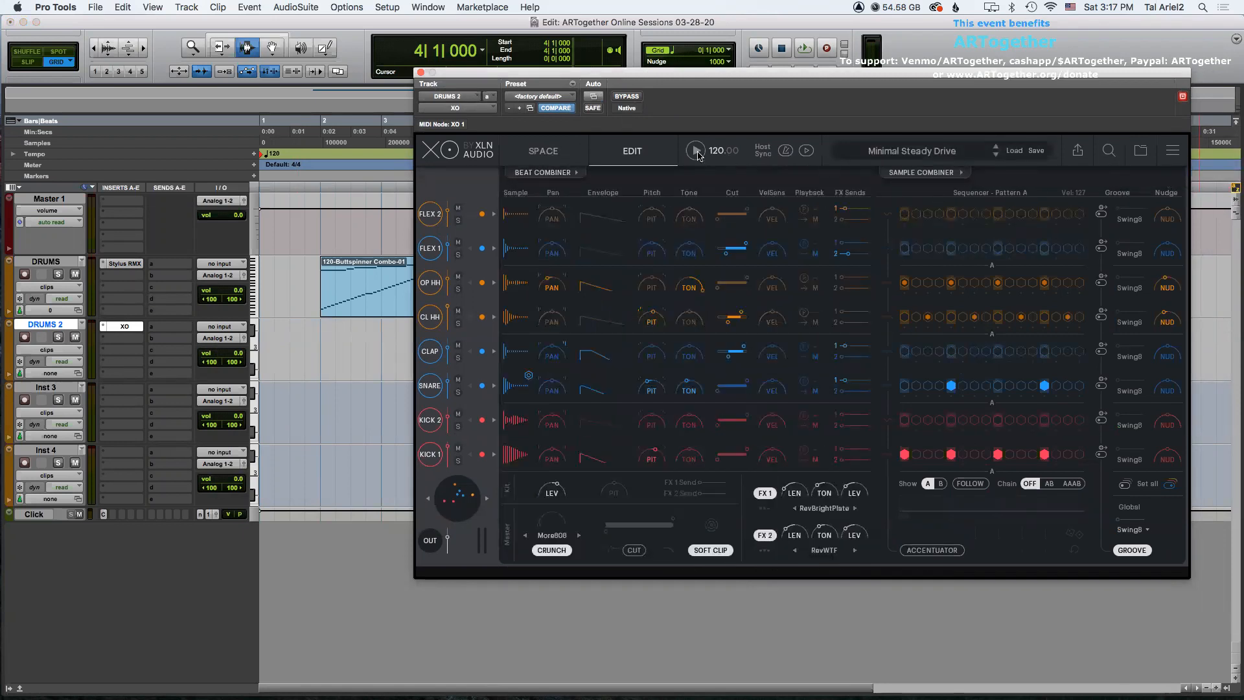
pyautogui.click(695, 151)
pyautogui.click(907, 150)
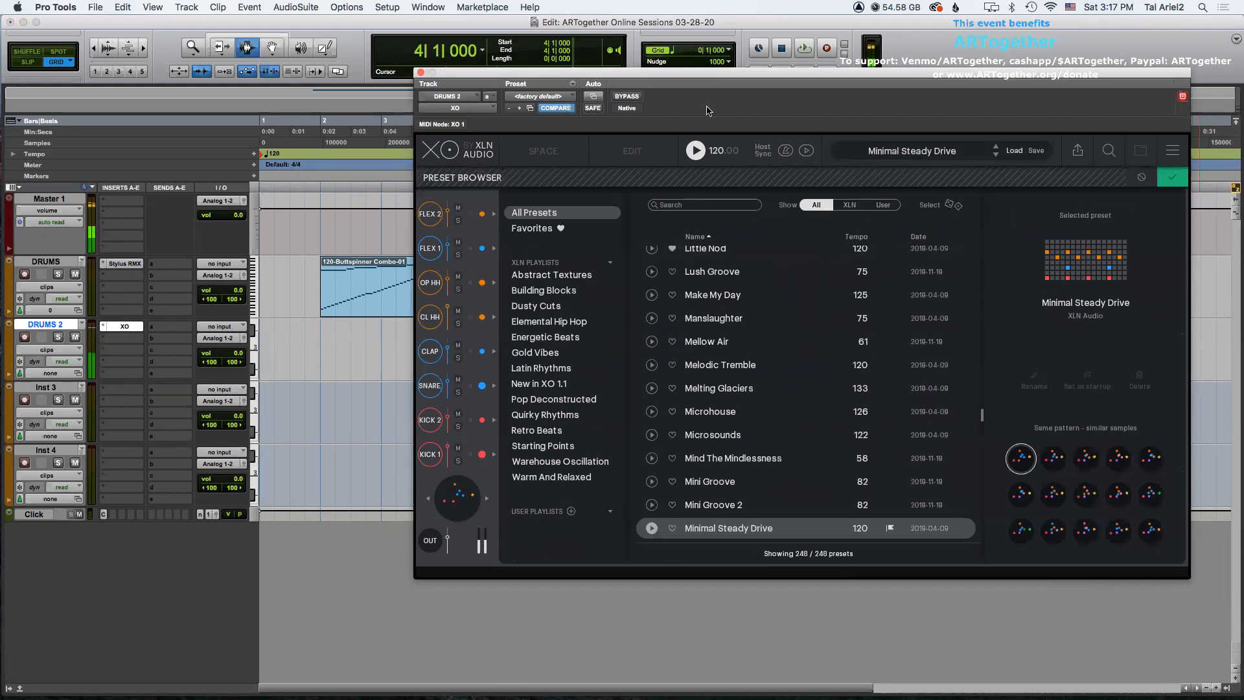
pyautogui.moveTo(709, 75); pyautogui.dragTo(838, 38)
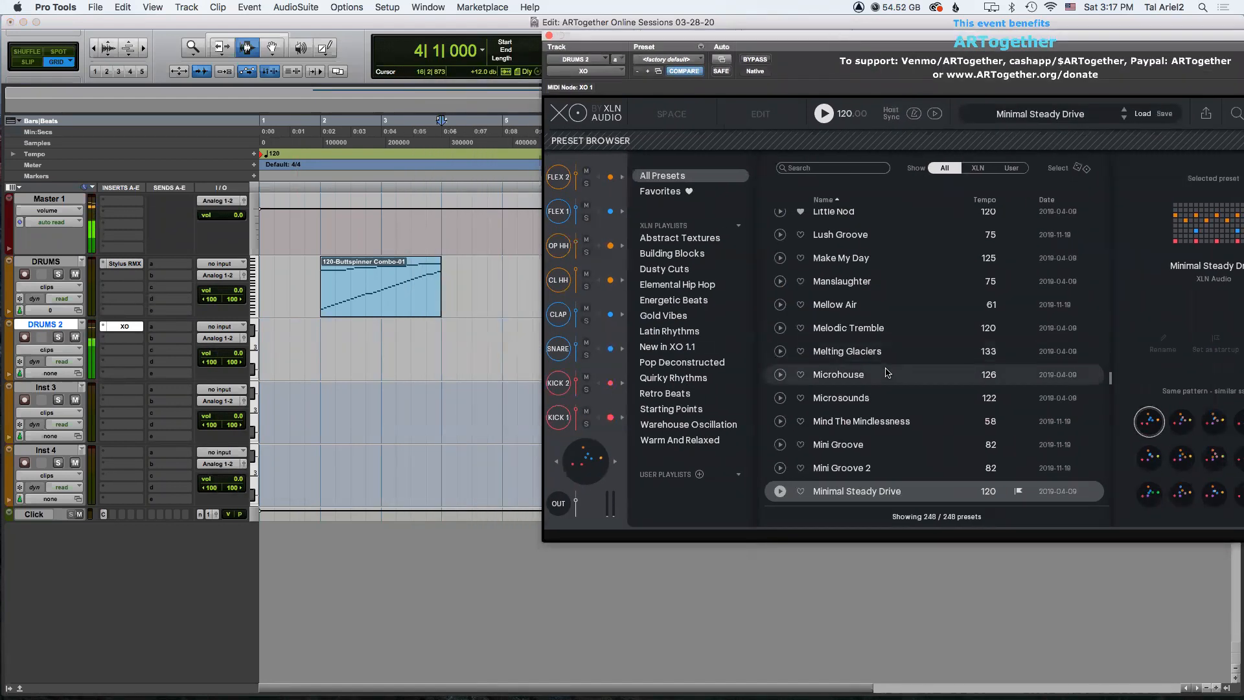
pyautogui.scroll(-3, 886, 373)
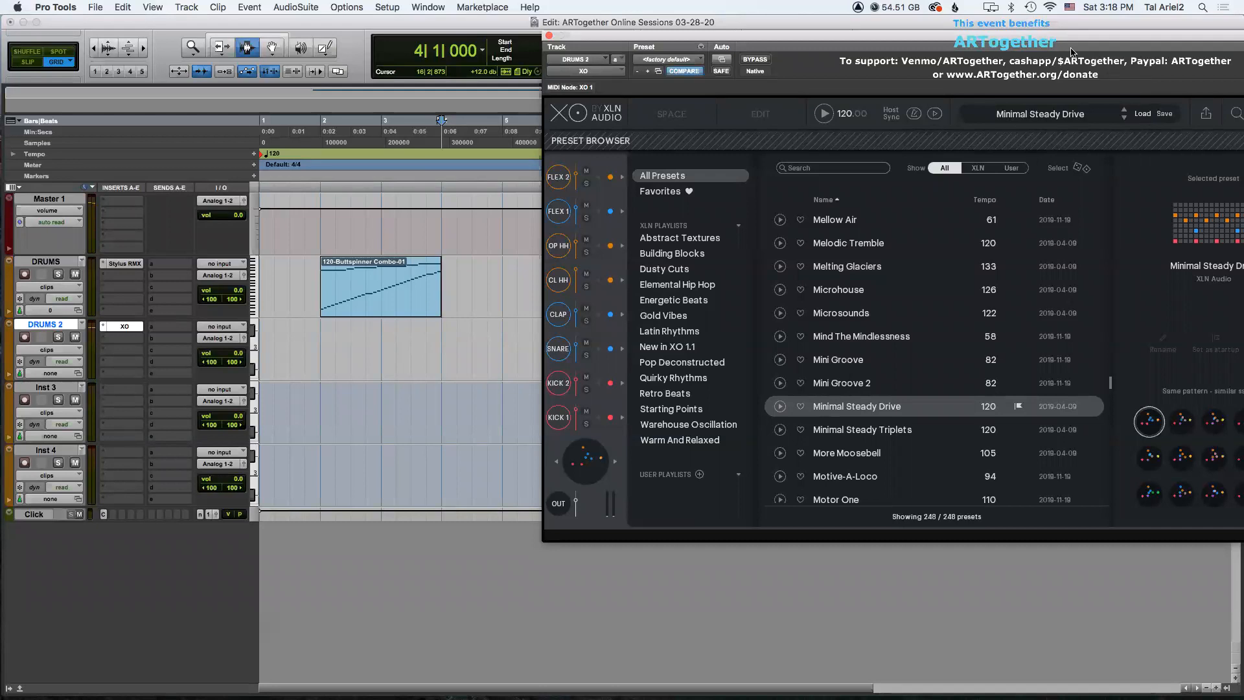
pyautogui.moveTo(1070, 41); pyautogui.dragTo(1040, 79)
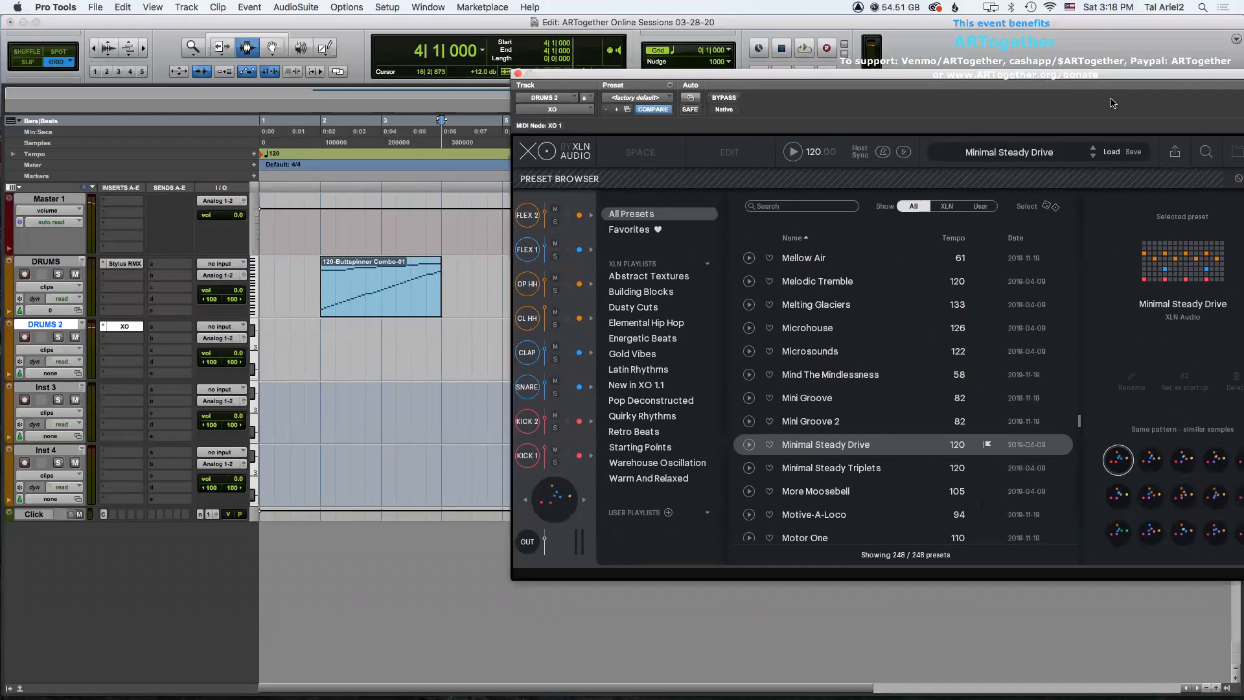
# Export XO's beat as MIDI onto the DRUMS 2 track at bar 2 and close the XO window.
pyautogui.click(1174, 151)
pyautogui.moveTo(872, 384); pyautogui.dragTo(323, 350)
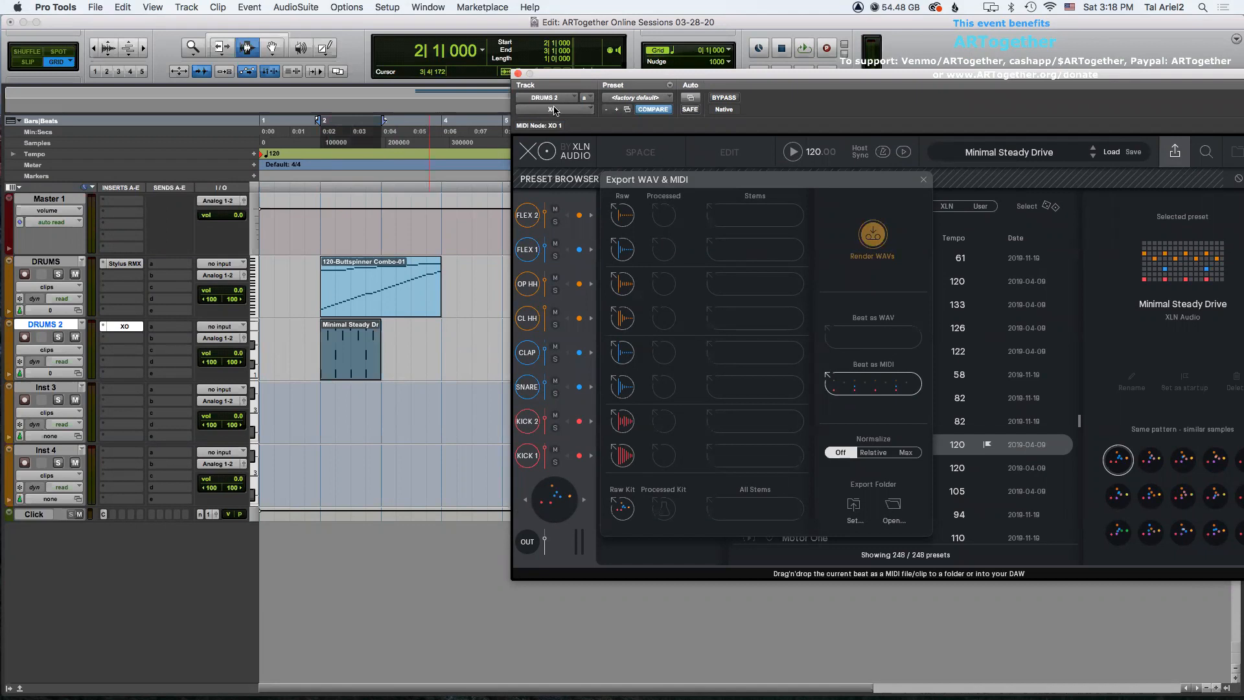
pyautogui.click(520, 74)
# Mute the DRUMS track and play the DRUMS 2 clip from bar 2 to audition it.
pyautogui.click(75, 275)
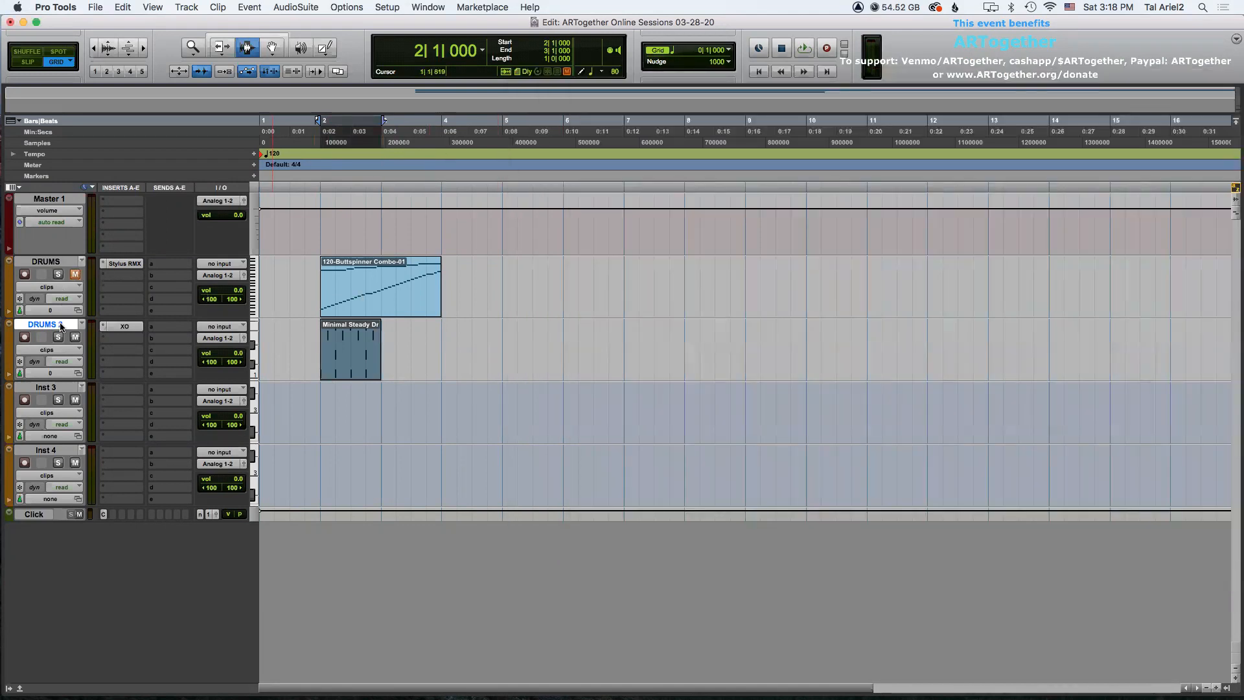
pyautogui.click(318, 339)
pyautogui.press('super+bracketright')
pyautogui.press('super+bracketright')
pyautogui.press('space')
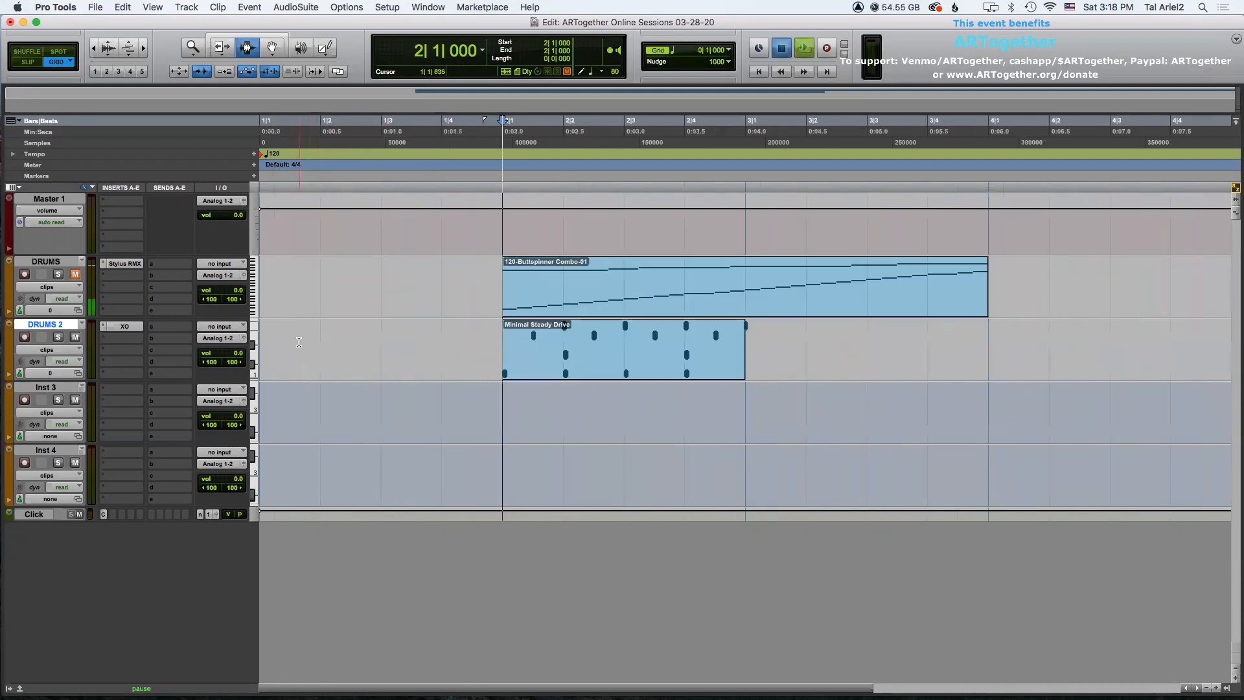
pyautogui.press('super+bracketleft')
pyautogui.press('super+bracketleft')
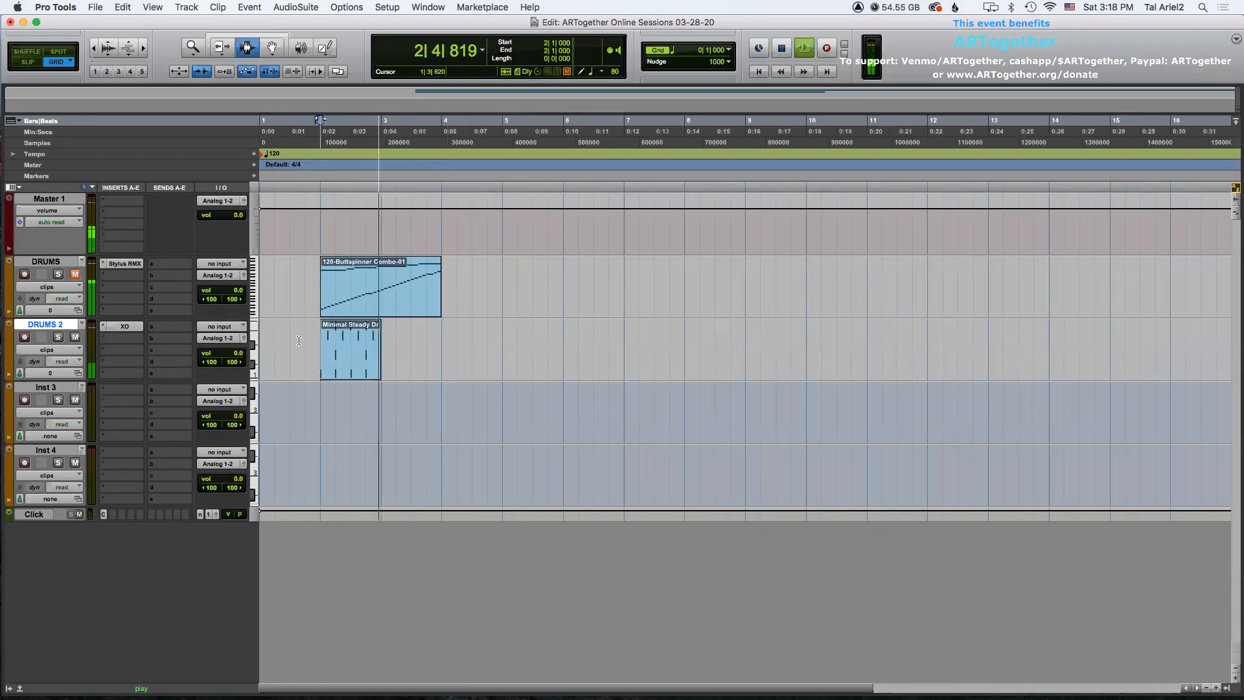
pyautogui.press('space')
# Duplicate the DRUMS 2 clip repeatedly so the pattern fills bars 2 through 9.
pyautogui.press('F8')
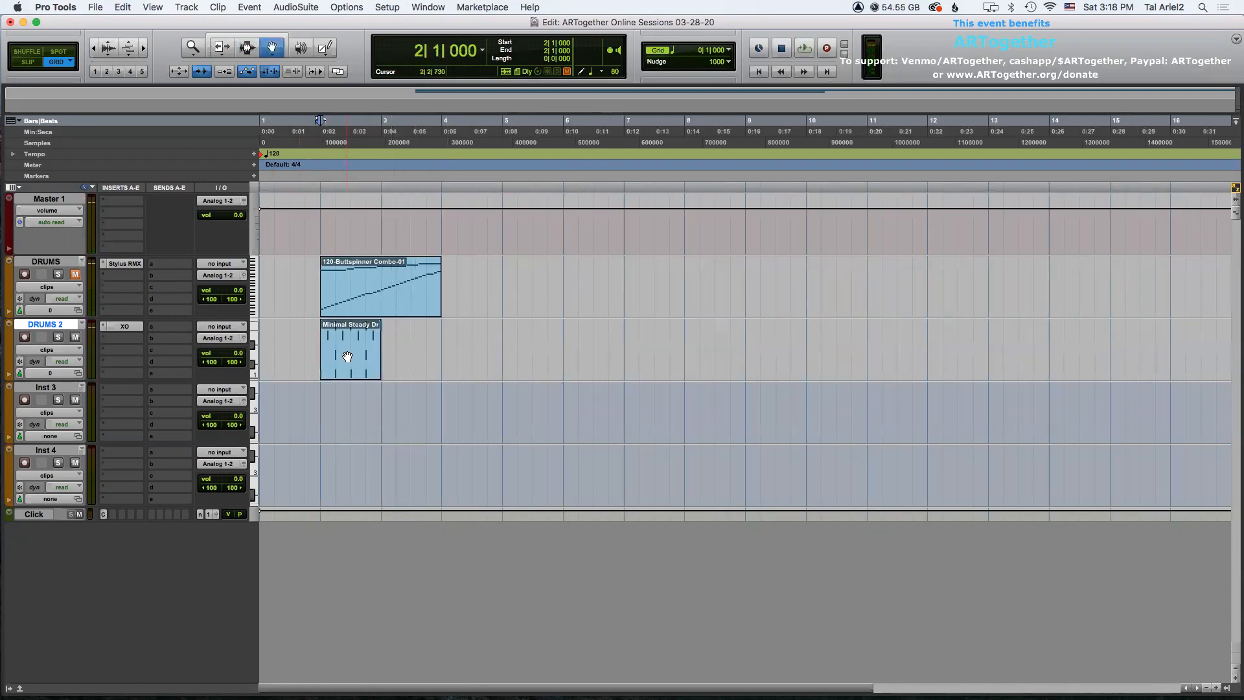
pyautogui.click(352, 358)
pyautogui.press('super+d')
pyautogui.press('super+d')
pyautogui.press('super+d')
pyautogui.press('super+d')
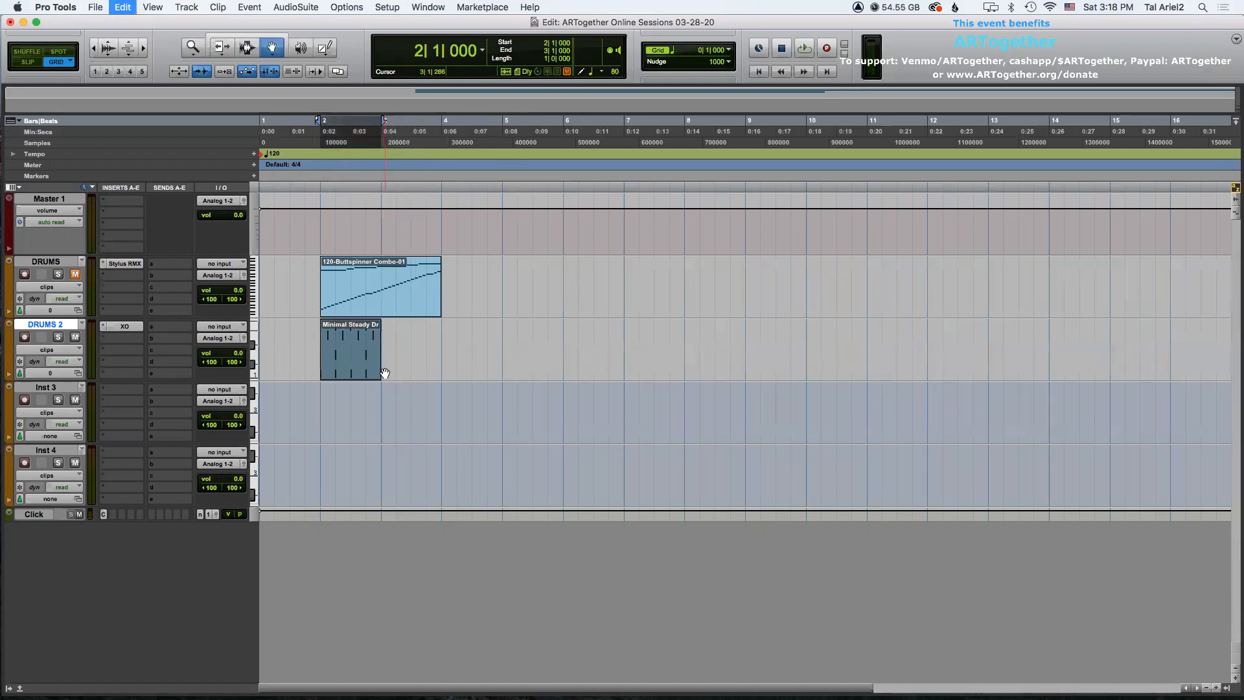
pyautogui.press('super+d')
pyautogui.press('super+d')
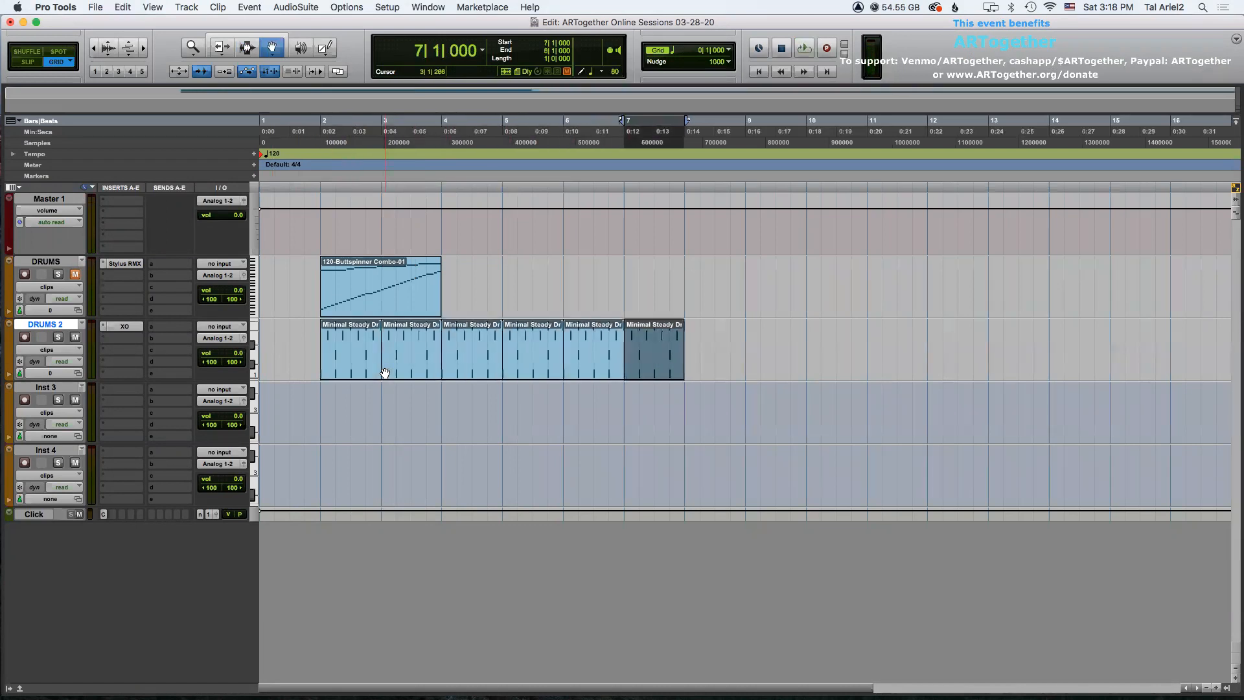
pyautogui.press('super+d')
pyautogui.press('F7')
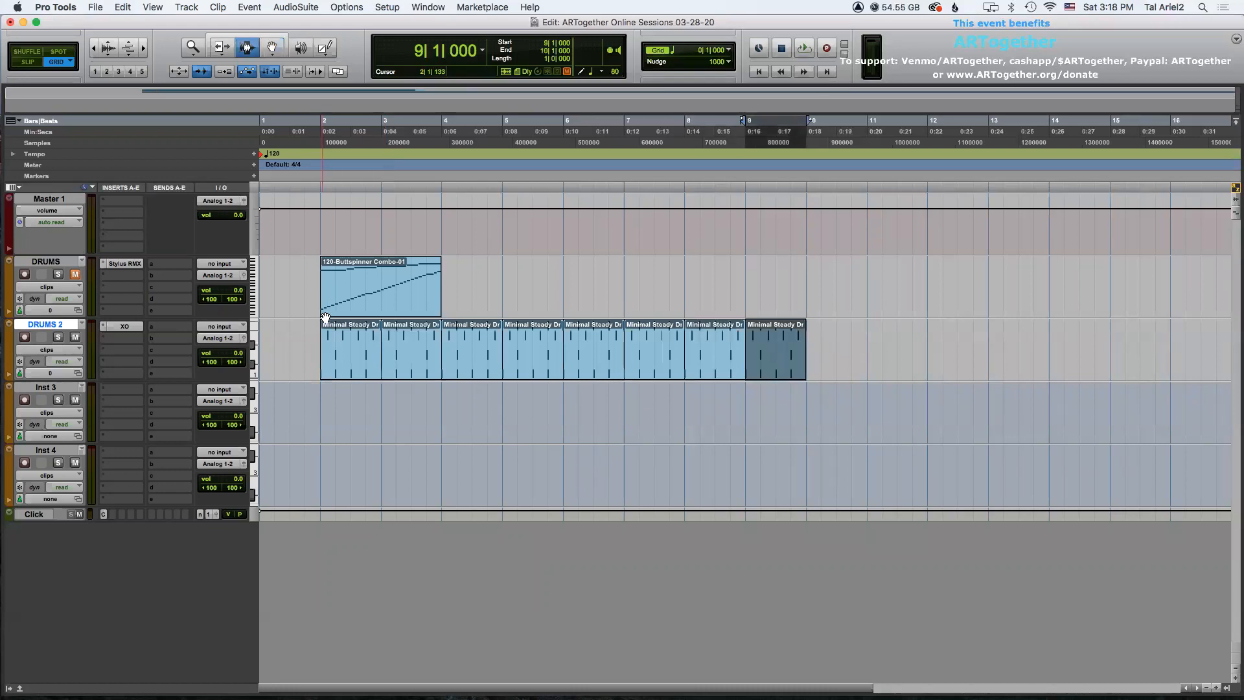
# Play the session from bar 2 to audition the repeated DRUMS 2 pattern.
pyautogui.click(317, 336)
pyautogui.press('space')
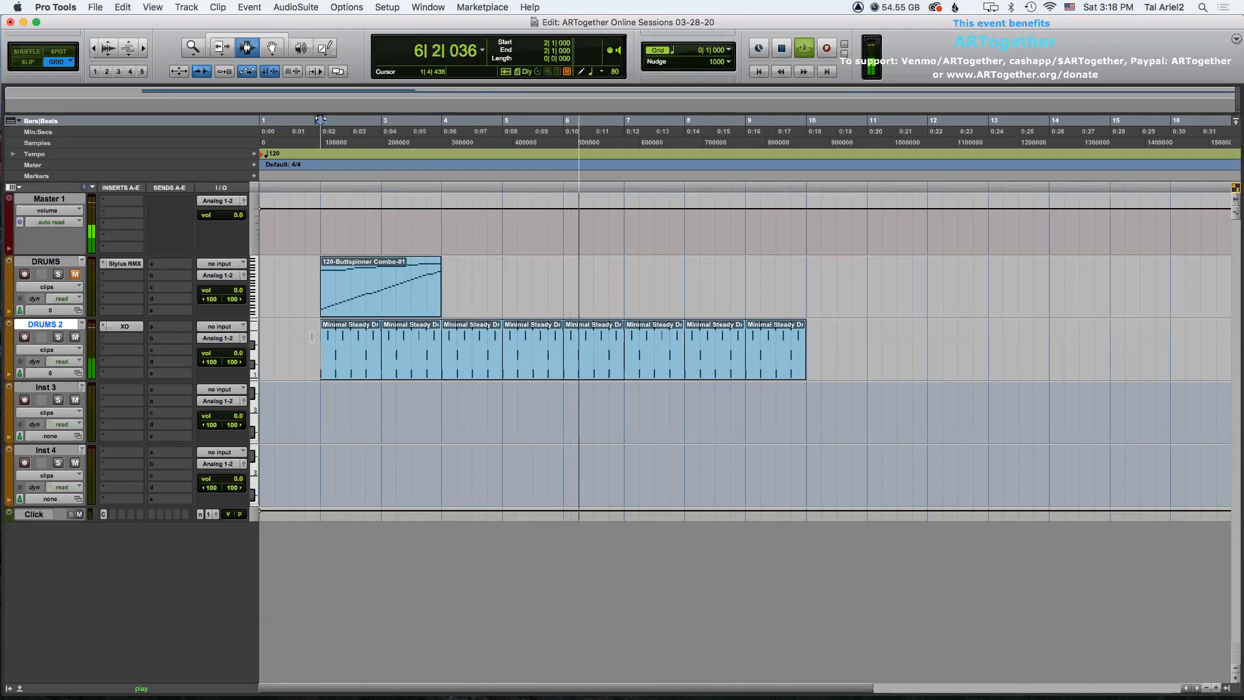
pyautogui.press('space')
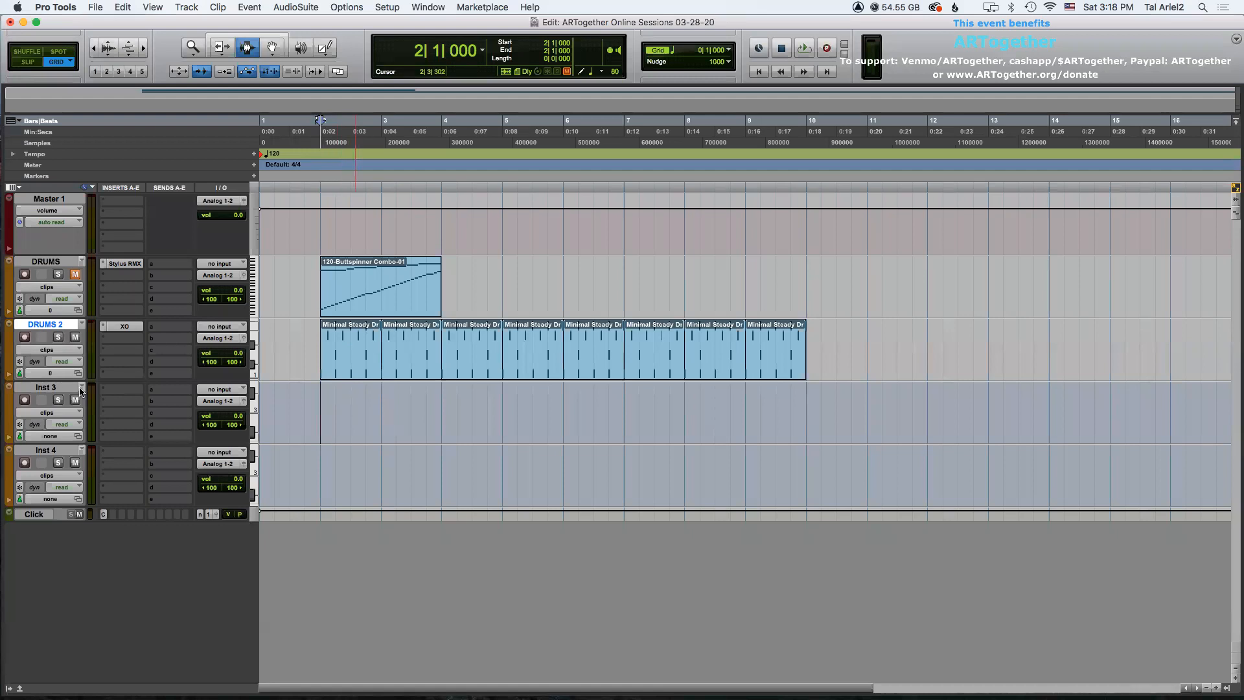
# Rename the Inst 3 track as DRUMS 3.
pyautogui.doubleClick(36, 389)
pyautogui.write('D')
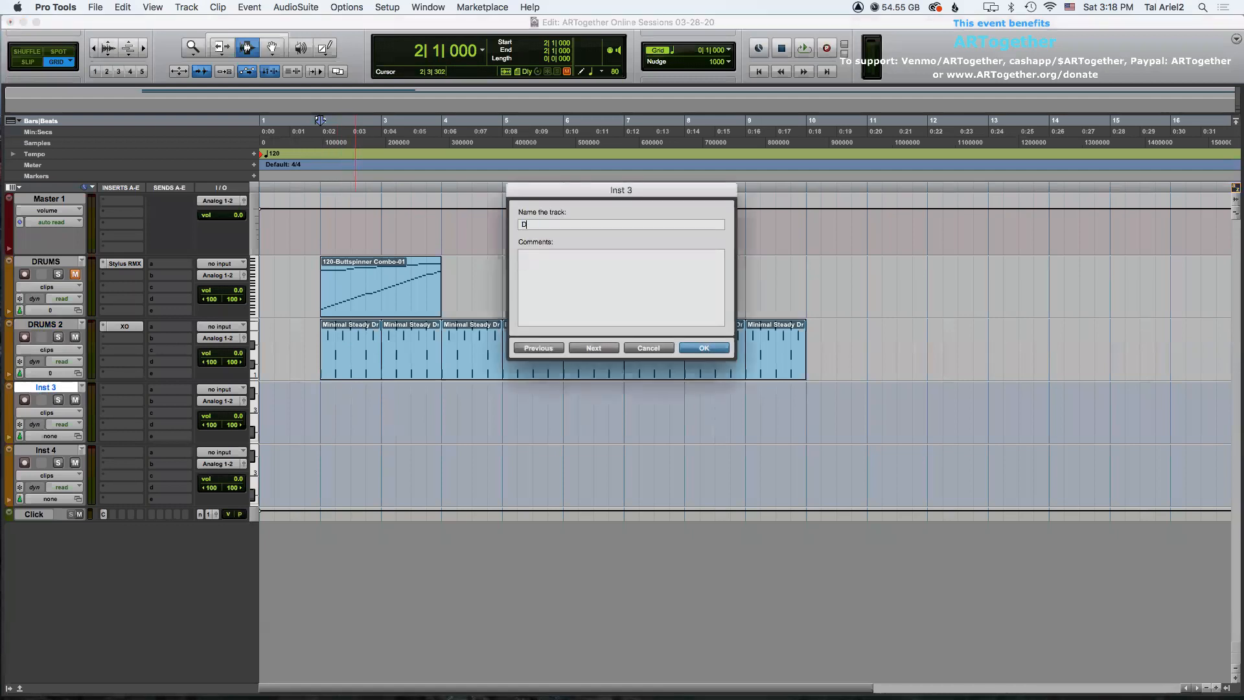
pyautogui.write('RUMS 3')
pyautogui.press('Return')
# Insert the Stylus RMX (stereo) instrument plug-in on the DRUMS 3 track.
pyautogui.click(127, 392)
pyautogui.moveTo(162, 389)
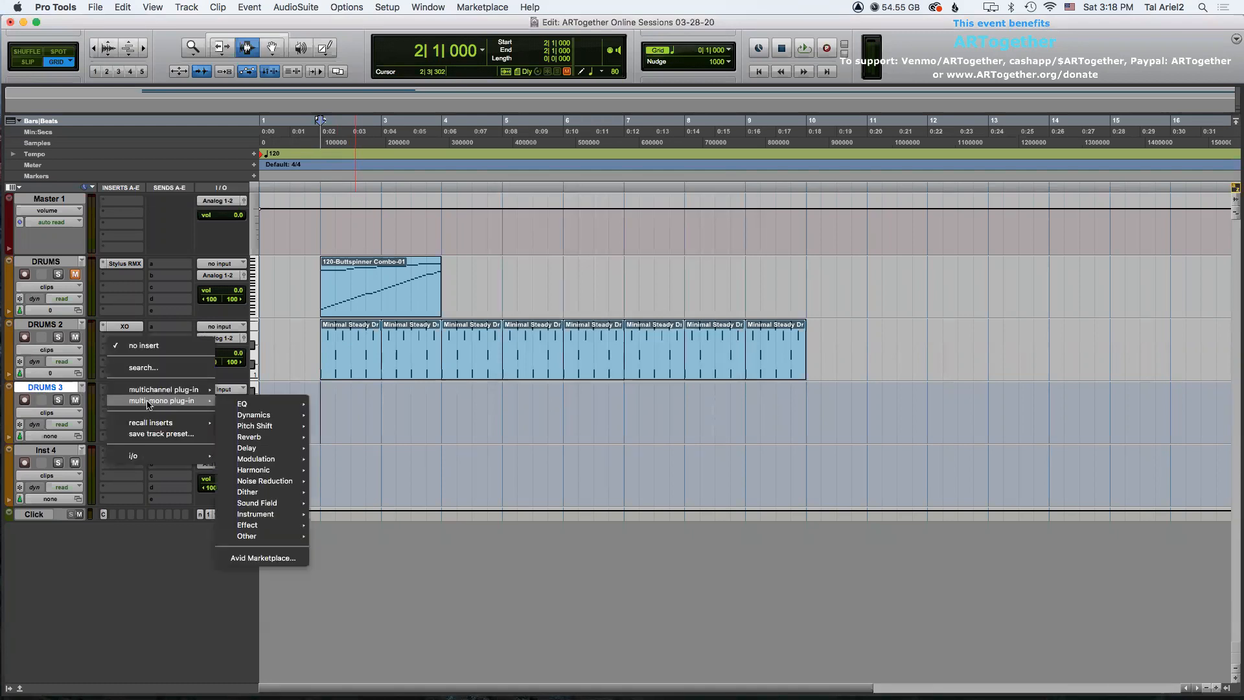
pyautogui.moveTo(273, 504)
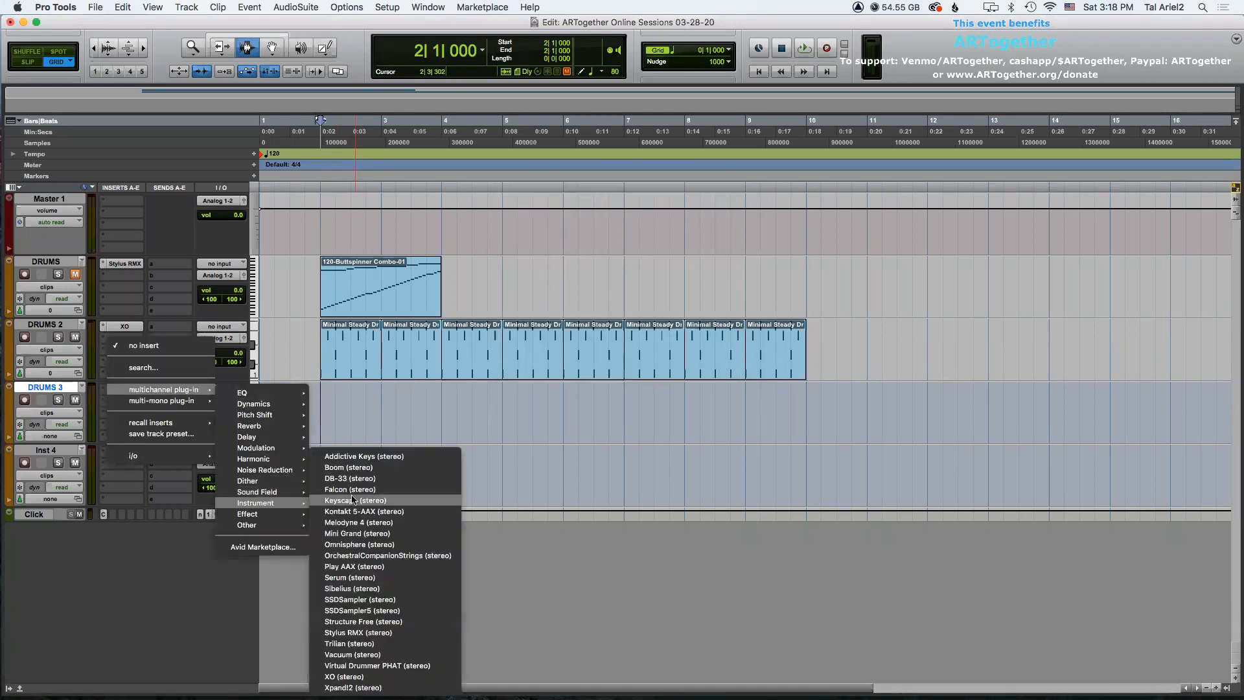
pyautogui.click(388, 631)
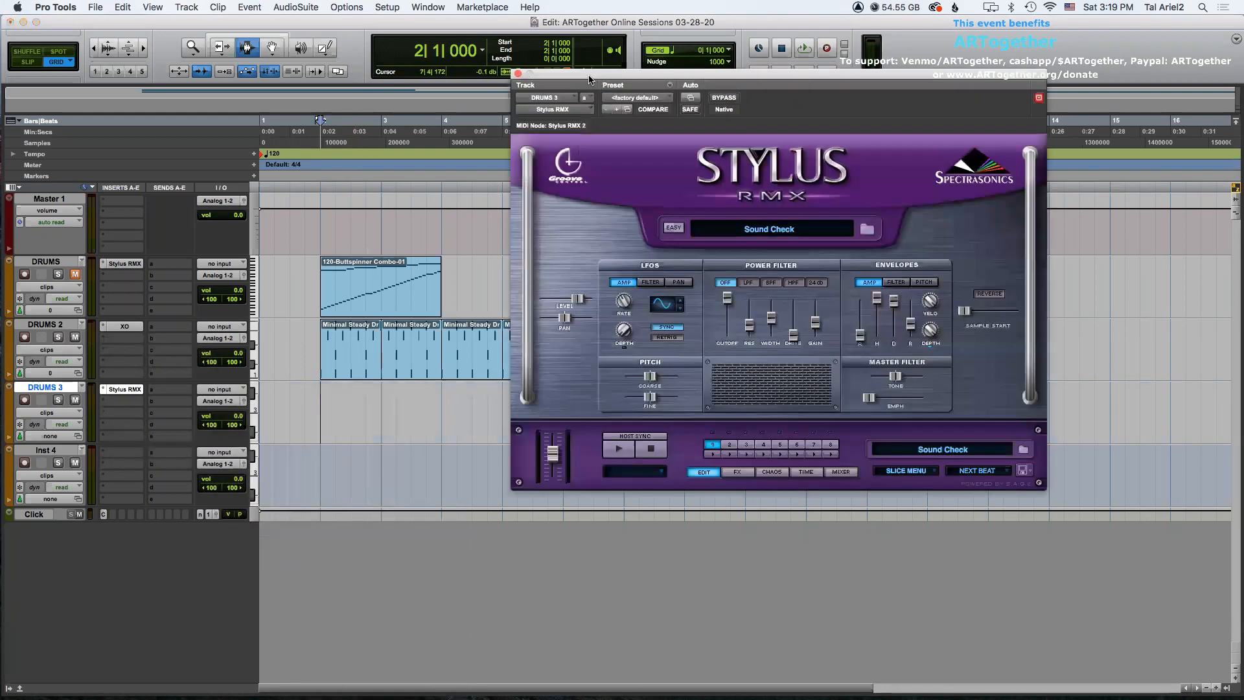
# Mute the DRUMS 2 track and open the Stylus RMX patch browser on DRUMS 3.
pyautogui.click(9, 388)
pyautogui.click(34, 410)
pyautogui.click(74, 337)
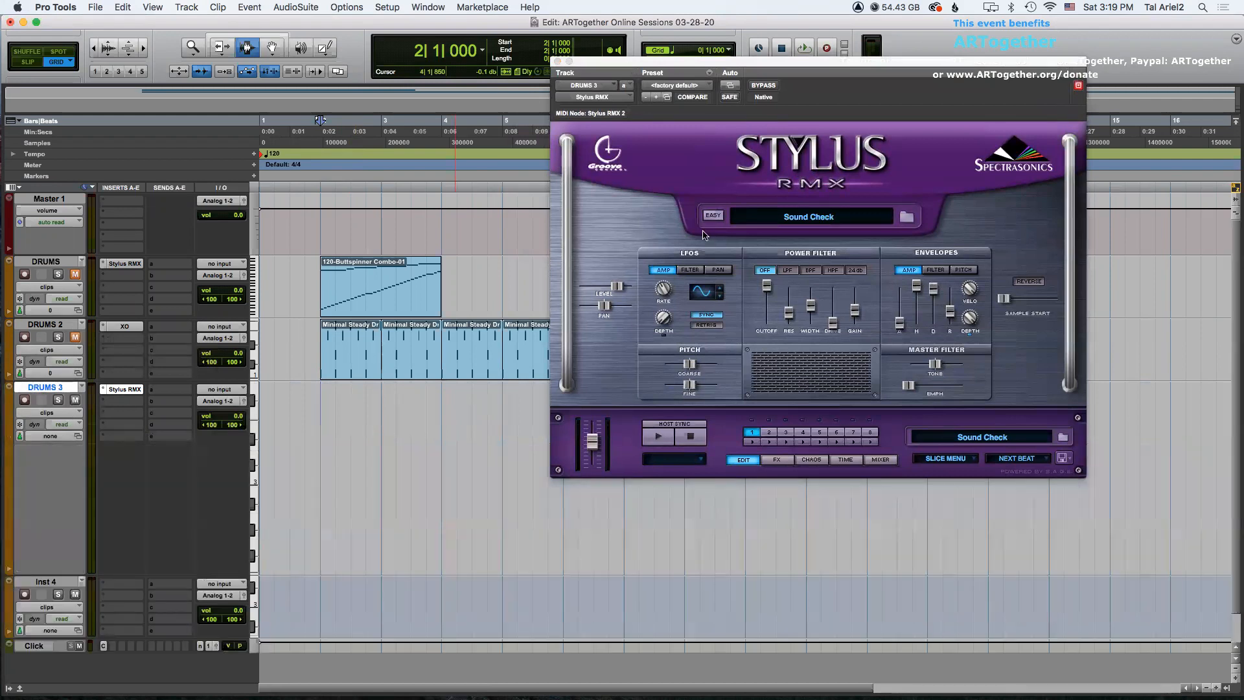
pyautogui.click(808, 217)
pyautogui.click(9, 388)
pyautogui.click(39, 366)
# Create six new MIDI tracks.
pyautogui.press('super+shift+n')
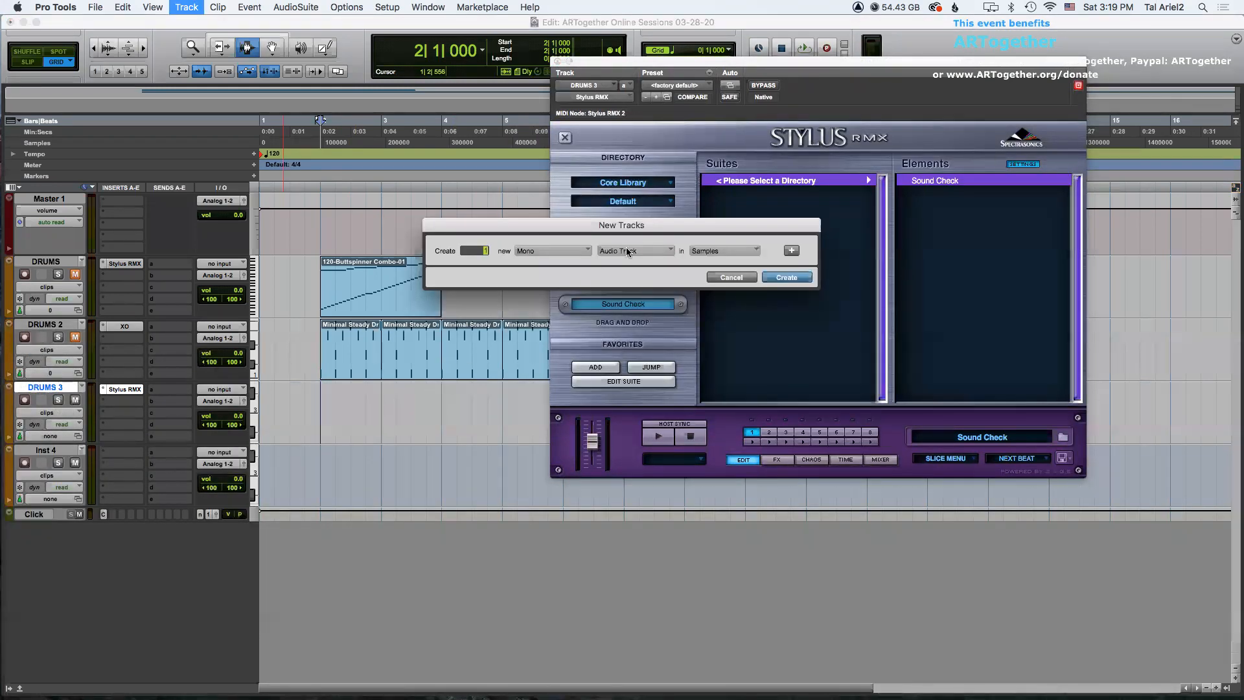
pyautogui.click(627, 251)
pyautogui.click(627, 300)
pyautogui.write('4')
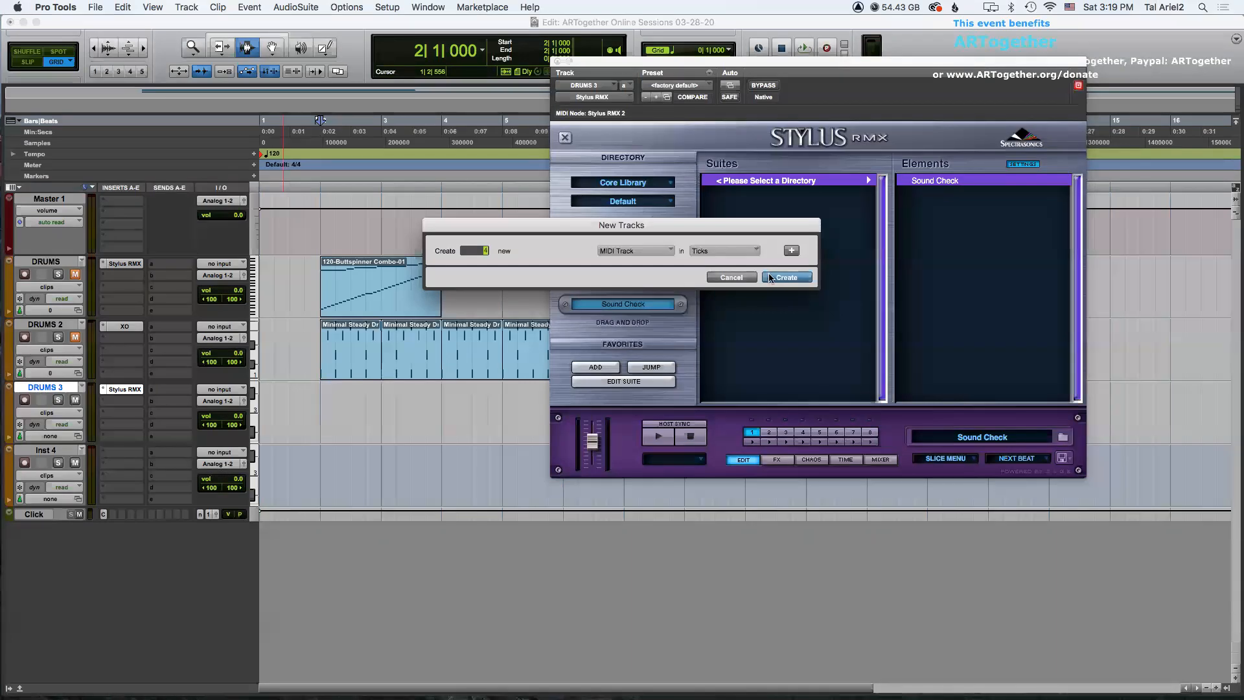
pyautogui.write('6')
pyautogui.press('Return')
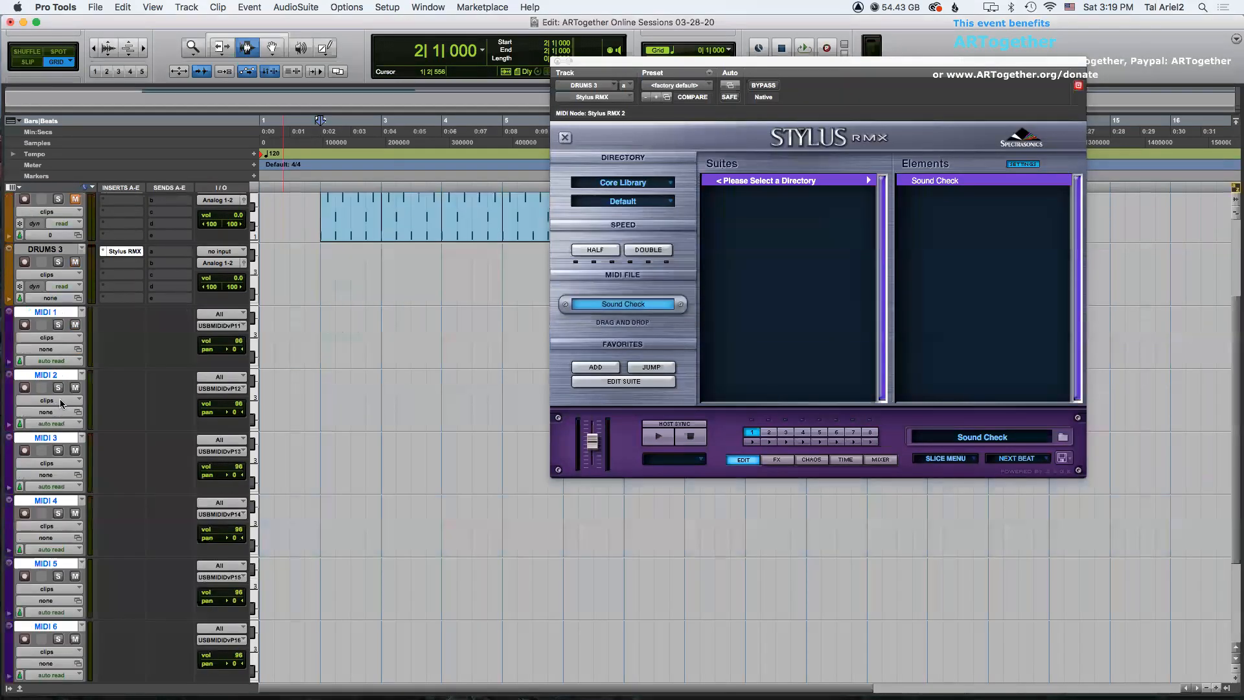
# Select MIDI 1 through MIDI 6 and route their outputs to DRUMS 3 - Stylus RMX 2, channels 1 to 6.
pyautogui.click(11, 305)
pyautogui.click(13, 303)
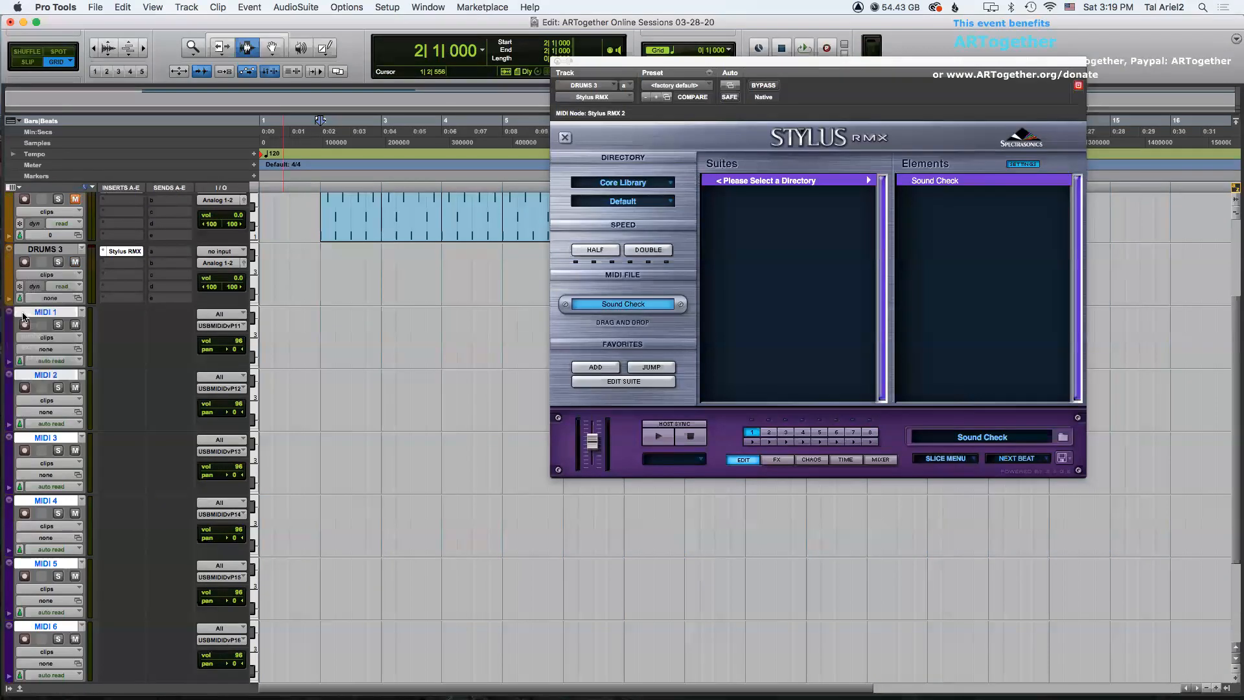
pyautogui.click(65, 289)
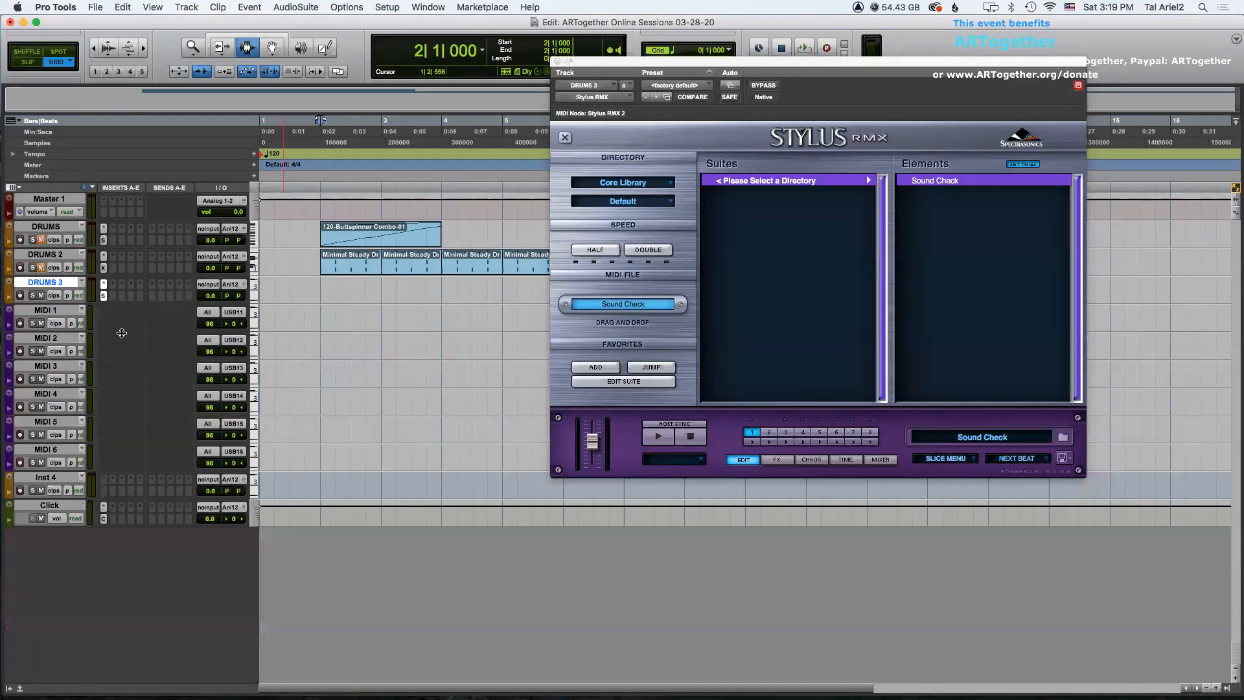
pyautogui.click(51, 310)
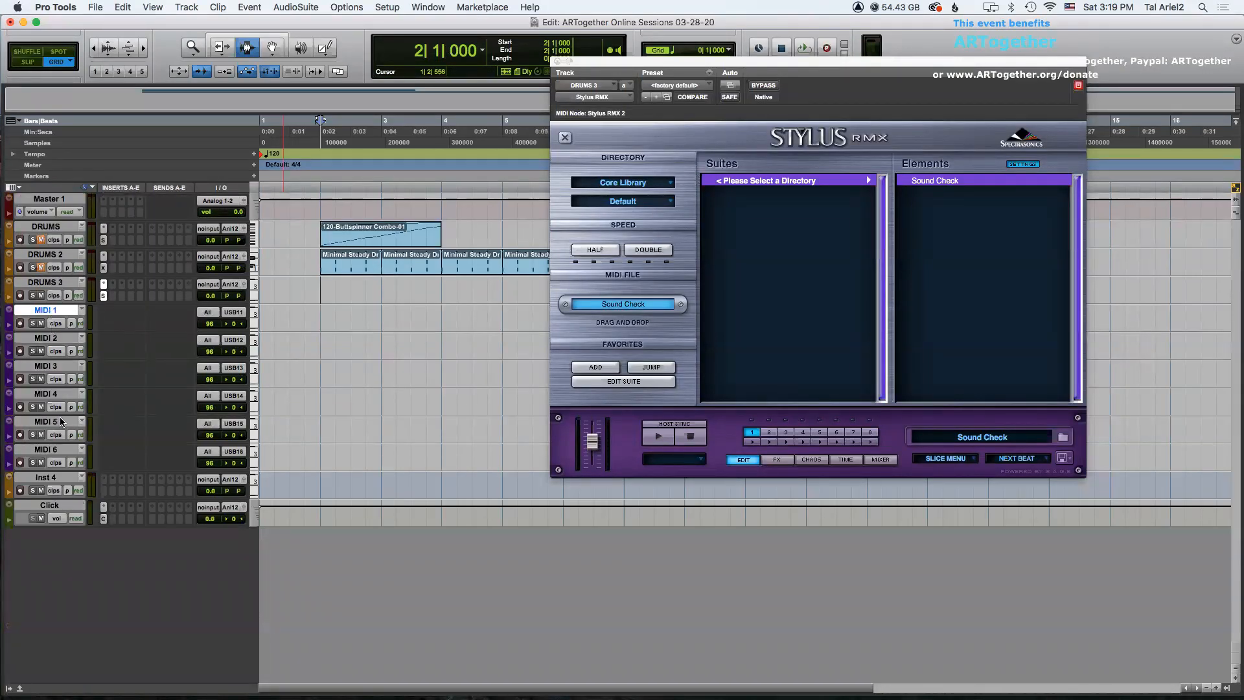
pyautogui.keyDown('shift'); pyautogui.click(54, 451); pyautogui.keyUp('shift')
pyautogui.click(233, 312)
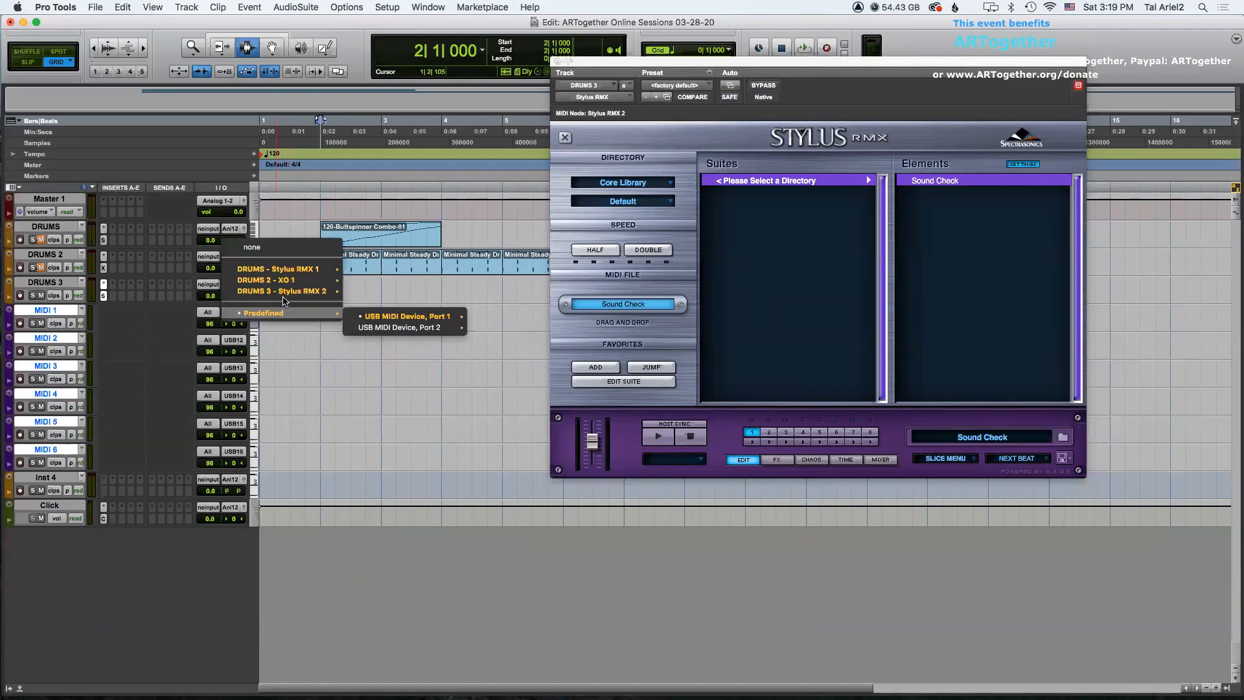
pyautogui.click(364, 295)
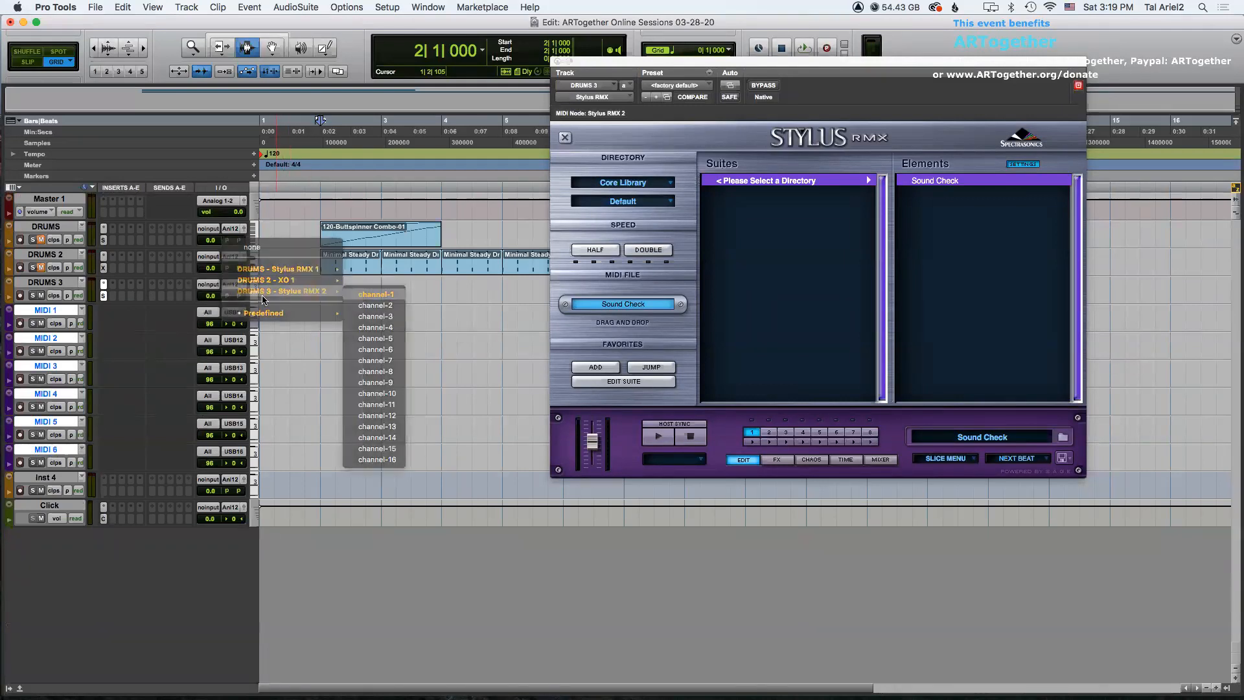
pyautogui.click(58, 310)
pyautogui.click(58, 310)
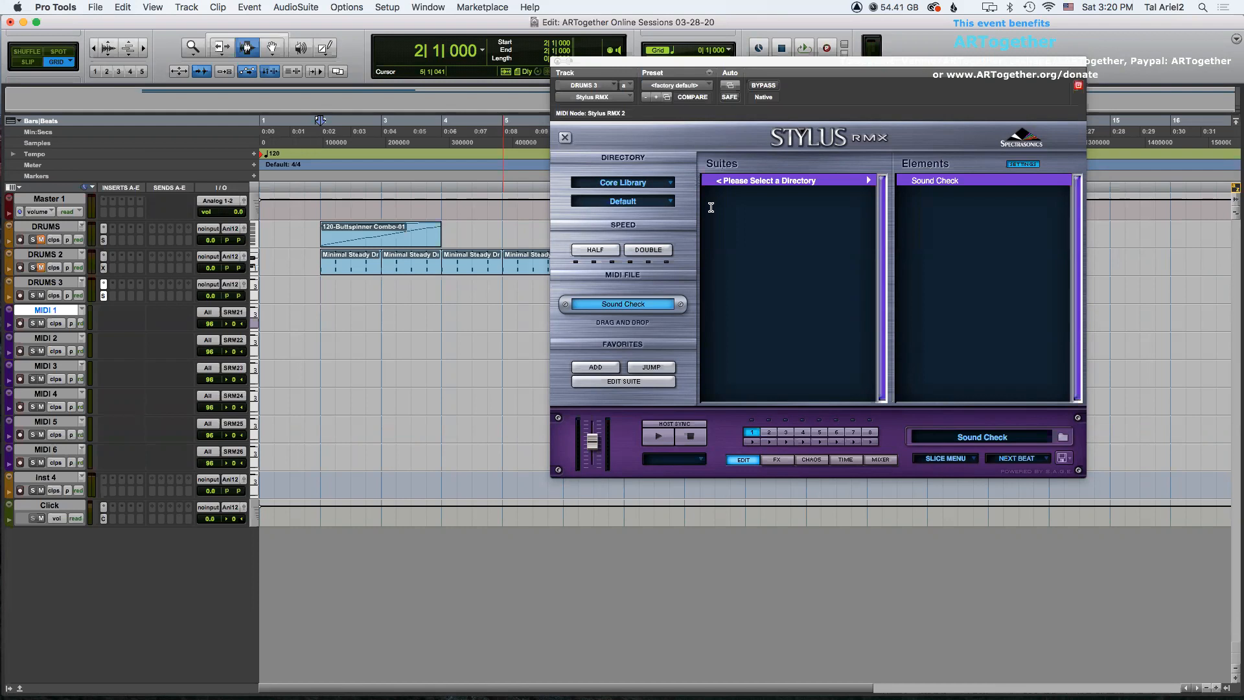
# Rename the MIDI 1 track as mKick.
pyautogui.moveTo(720, 61); pyautogui.dragTo(821, 65)
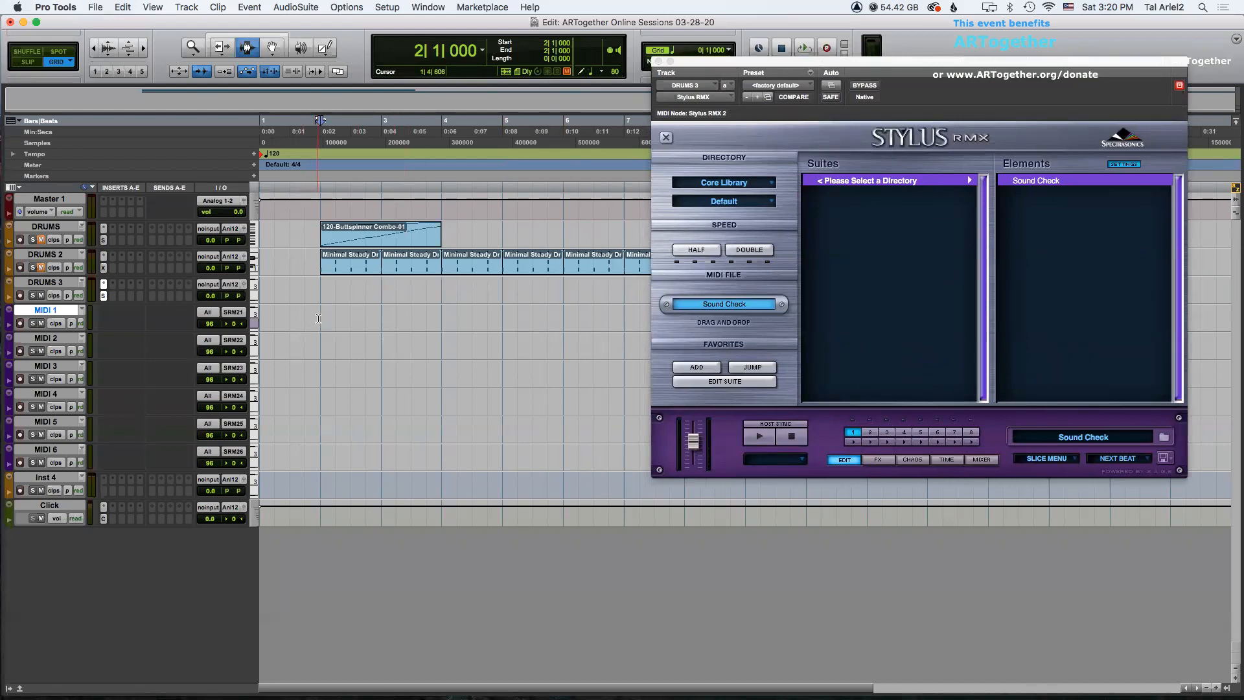
pyautogui.doubleClick(59, 309)
pyautogui.write('m')
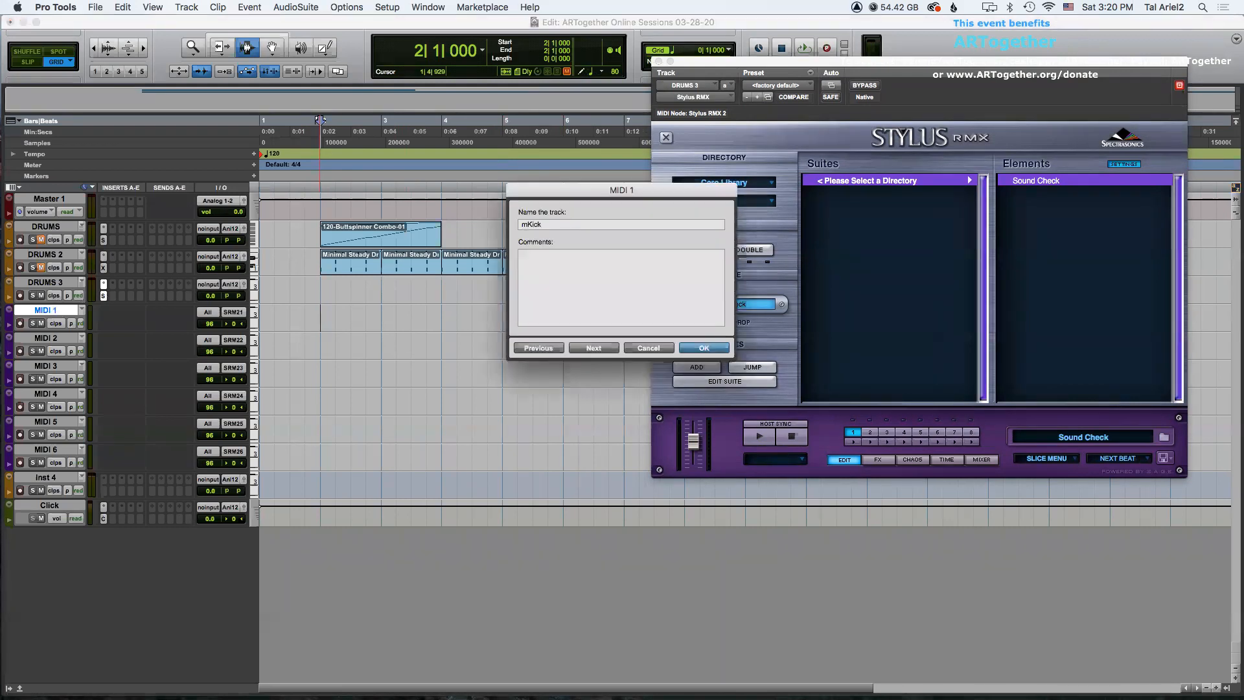
pyautogui.write('Kick')
pyautogui.press('Return')
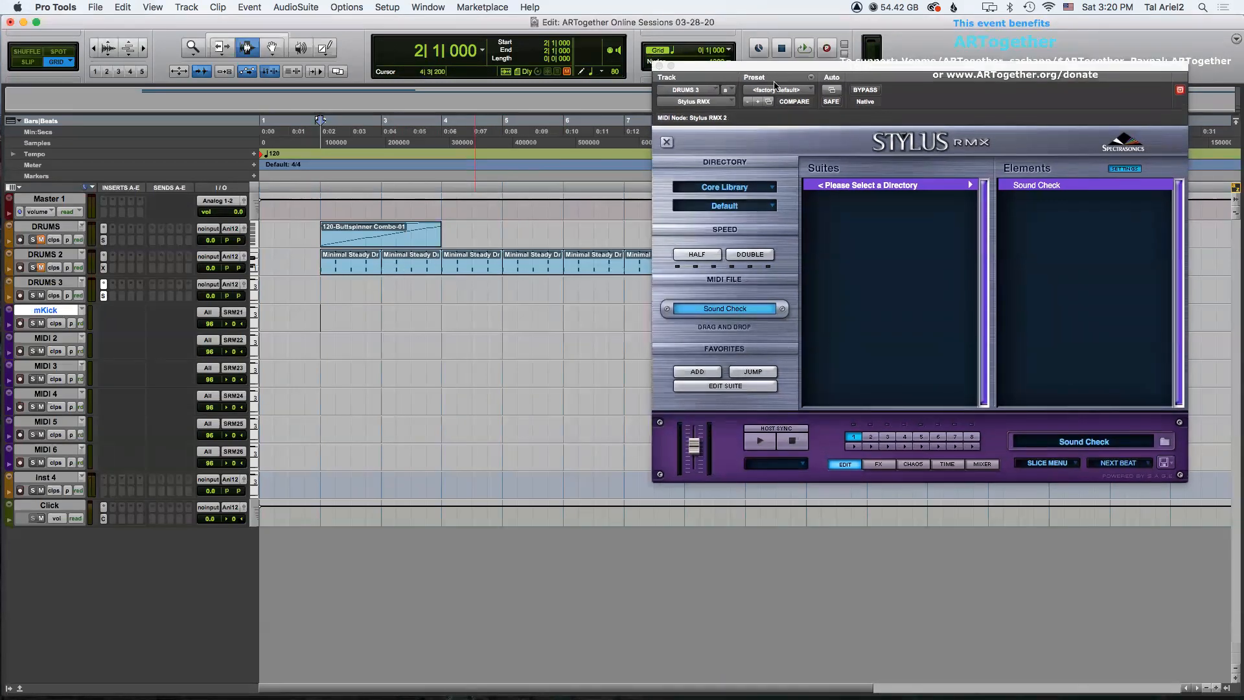
# In Stylus RMX, load the Sound Menus directory, Kicks suite and the MENU - Kicks Electronic 1 element.
pyautogui.moveTo(776, 84); pyautogui.dragTo(780, 168)
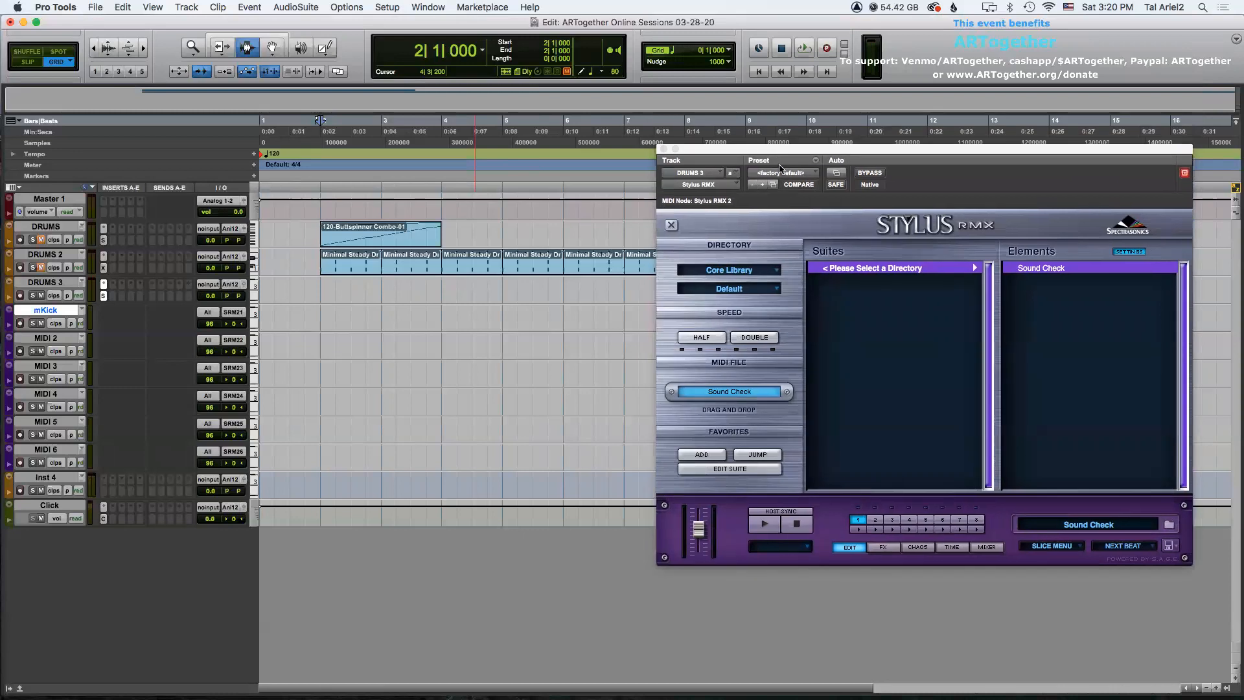
pyautogui.click(737, 287)
pyautogui.click(736, 440)
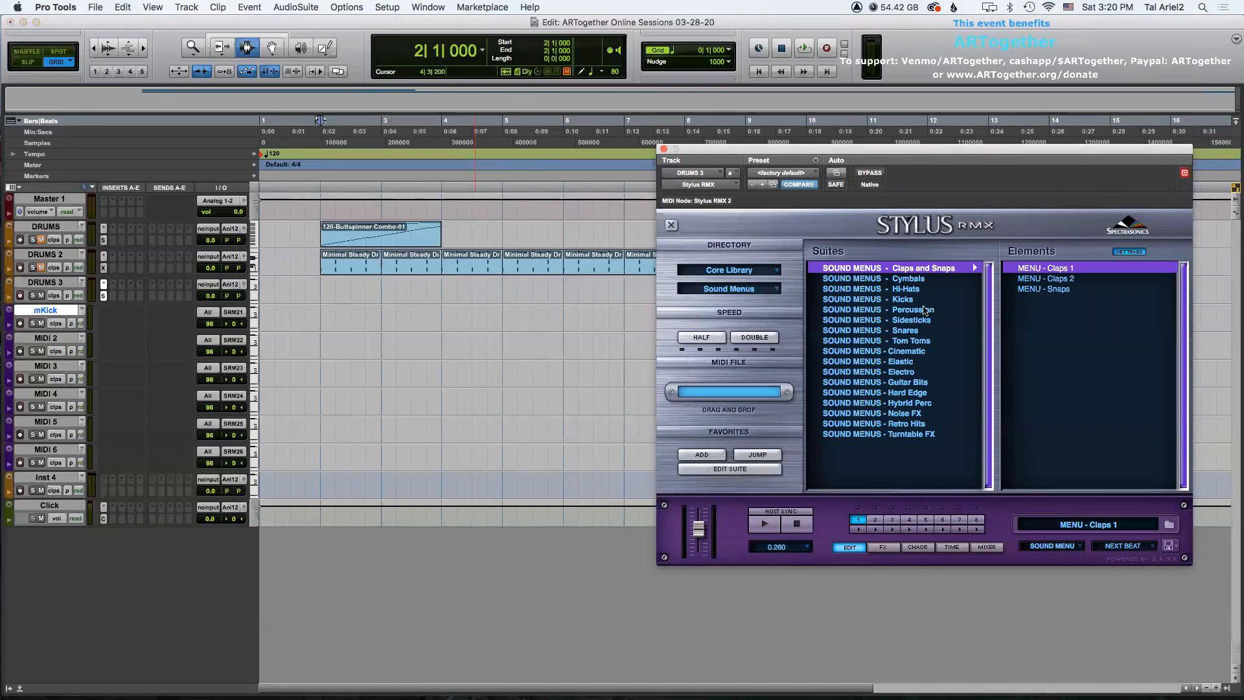
pyautogui.click(900, 300)
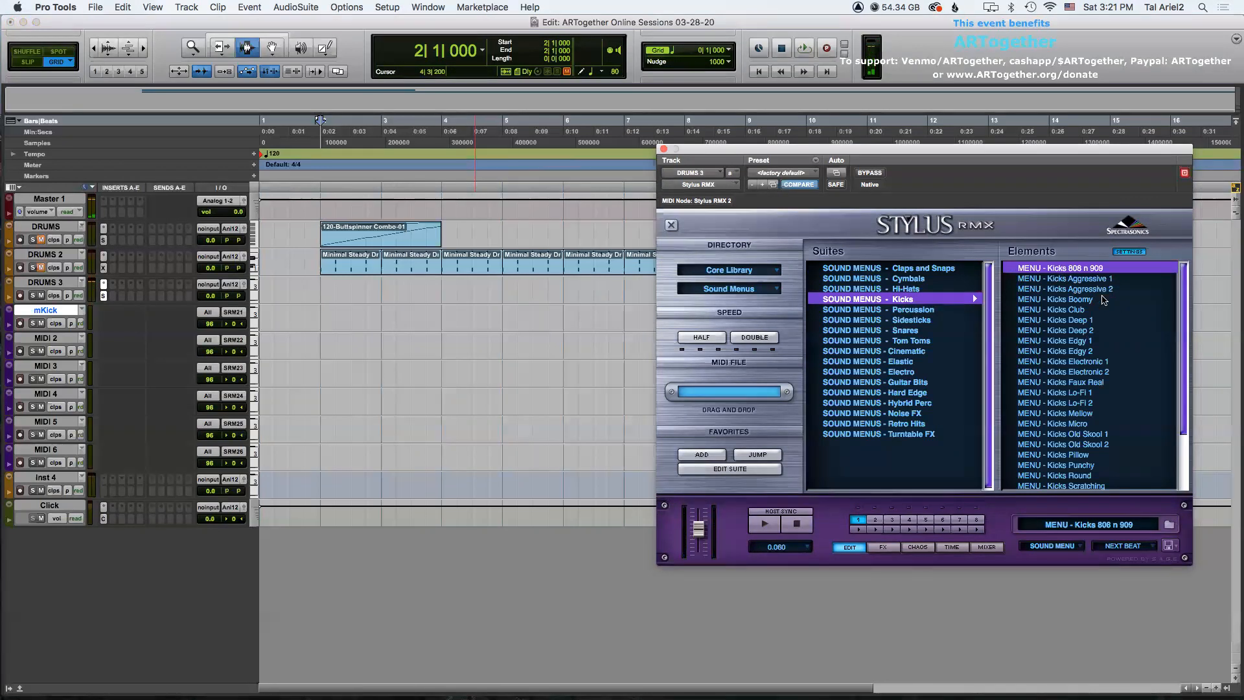
pyautogui.click(1088, 364)
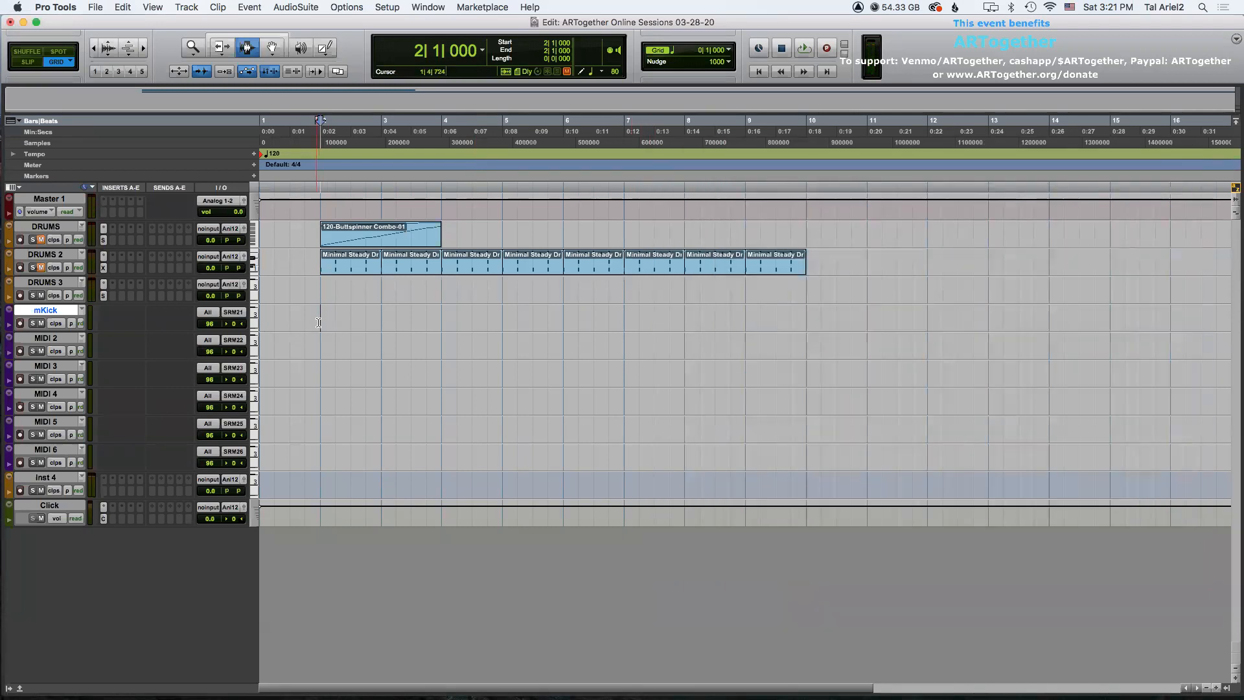
# Record-arm the mKick track and record a kick MIDI part from bar 1 to about bar 6.
pyautogui.press('Return')
pyautogui.click(9, 311)
pyautogui.moveTo(38, 291)
pyautogui.click(124, 335)
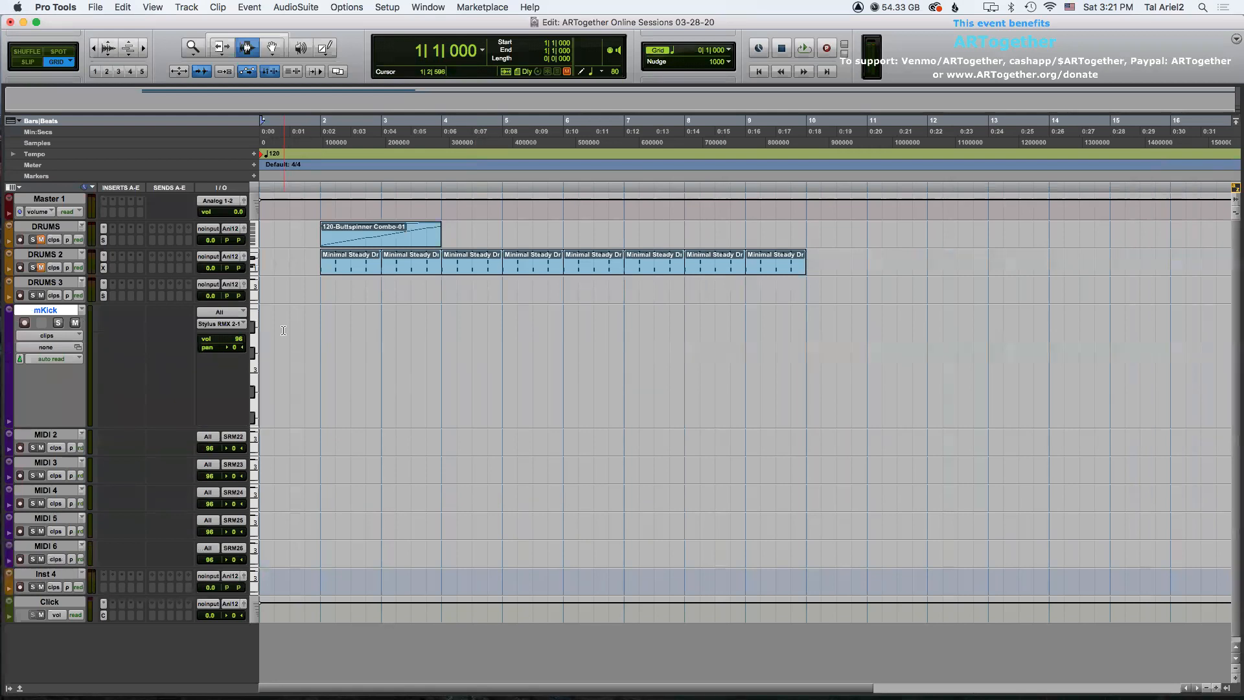
pyautogui.press('space')
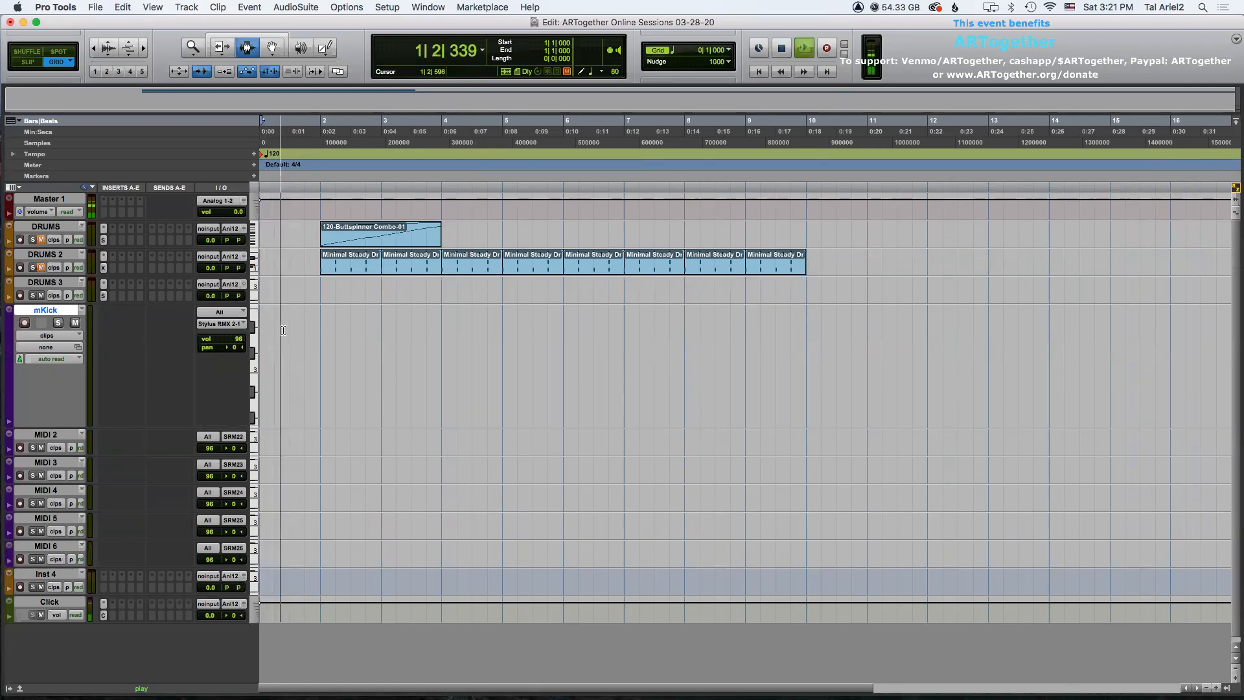
pyautogui.press('space')
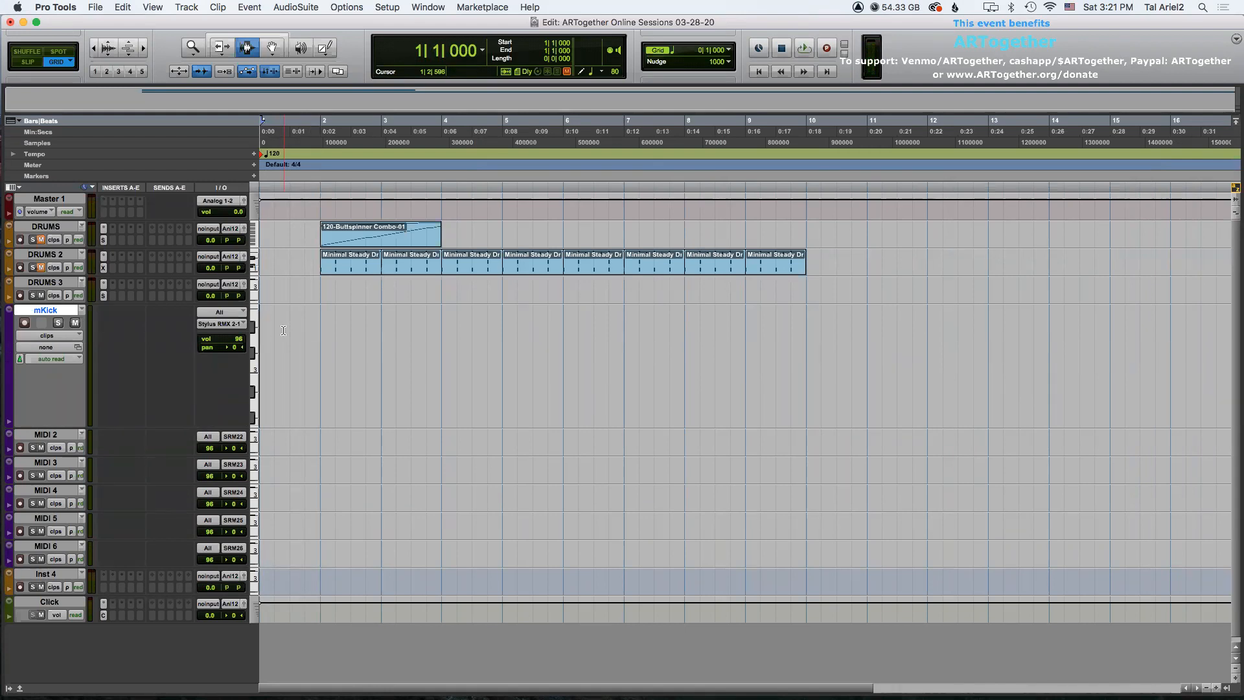
pyautogui.press('super+space')
pyautogui.press('Return')
pyautogui.hotkey('shift', 'r')
pyautogui.press('super+space')
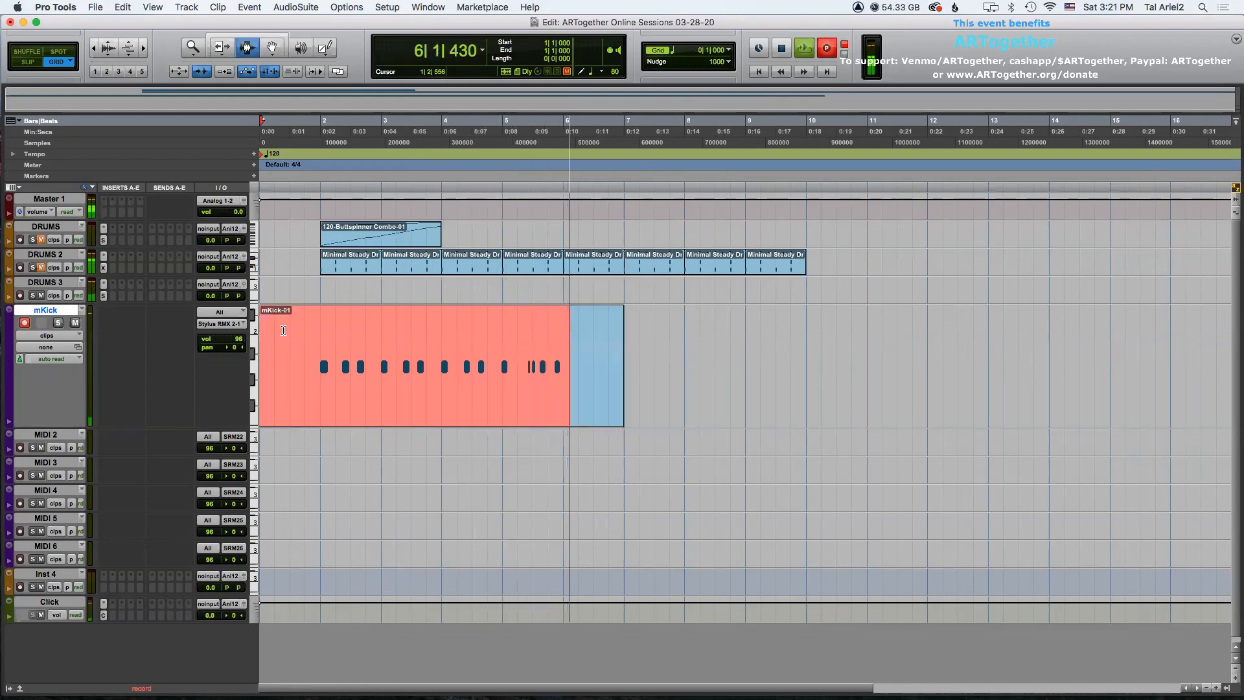
pyautogui.press('space')
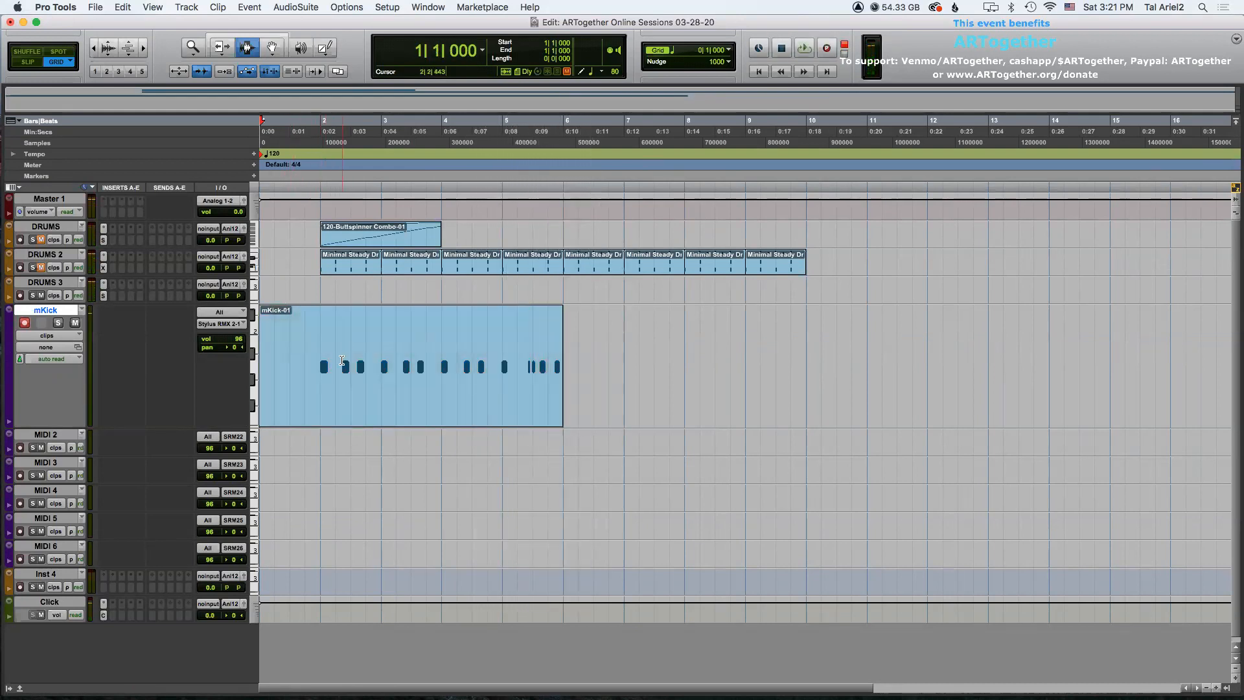
# Select the mKick clip, zoom in and open the Quantize event operation with a 1/16 note grid.
pyautogui.doubleClick(344, 359)
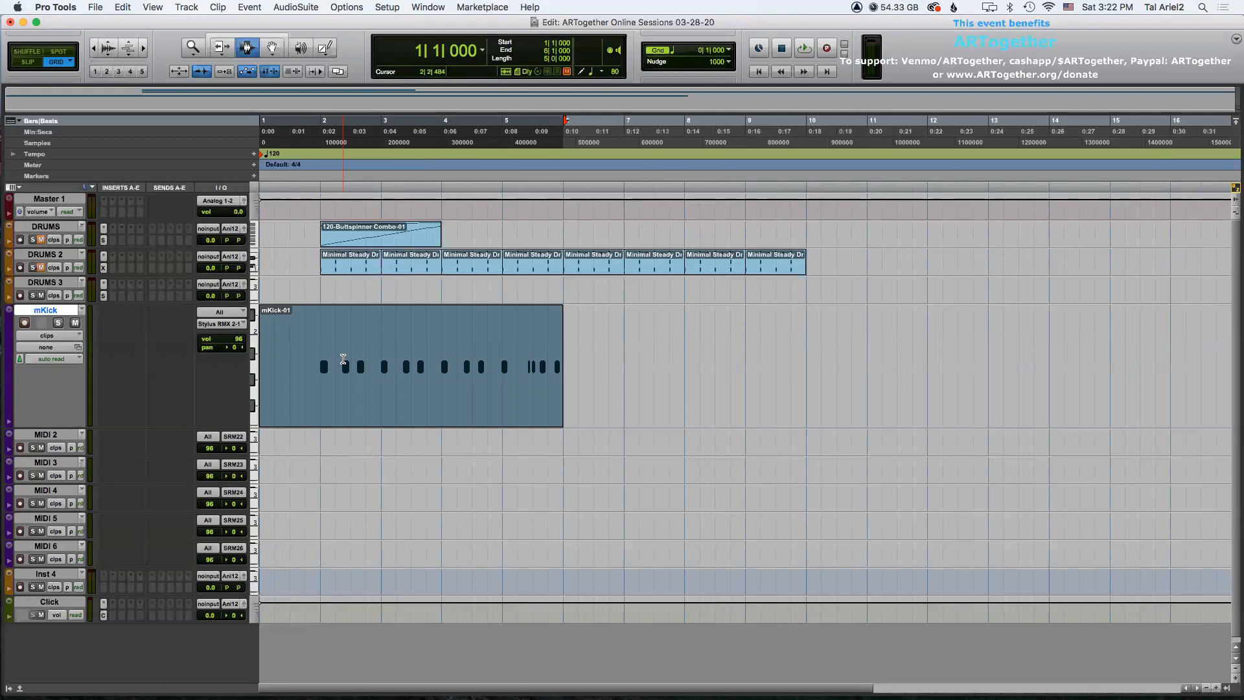
pyautogui.press('super+bracketright')
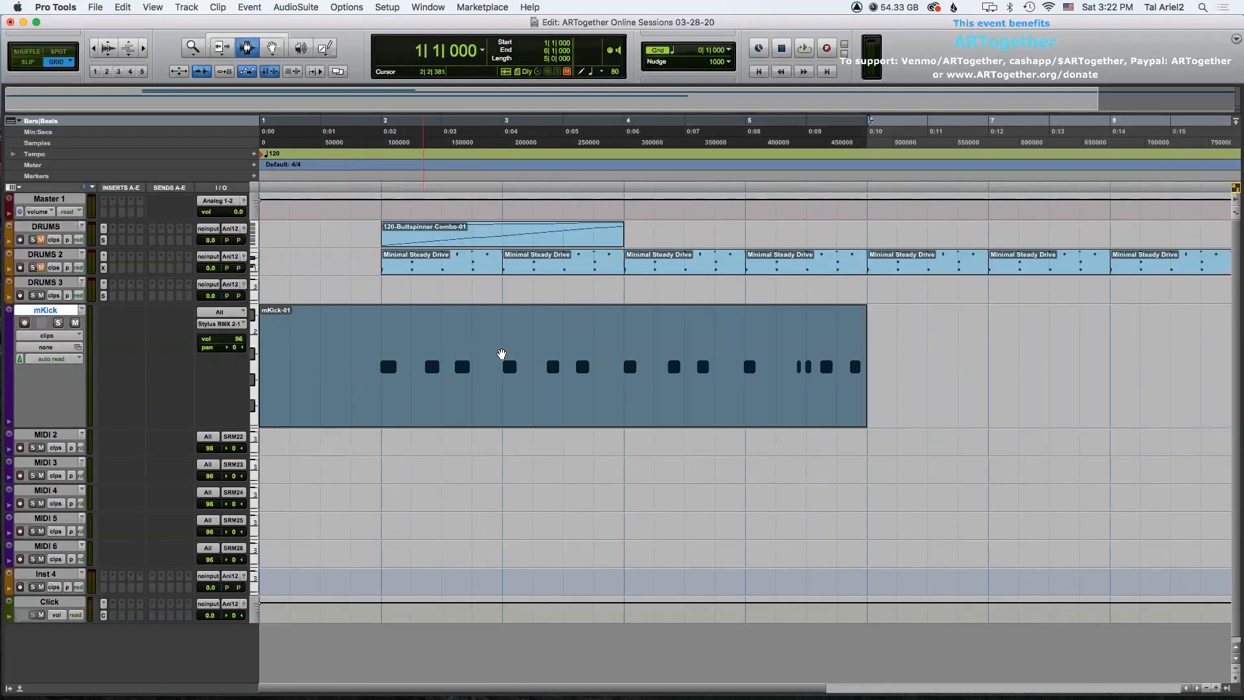
pyautogui.press('F8')
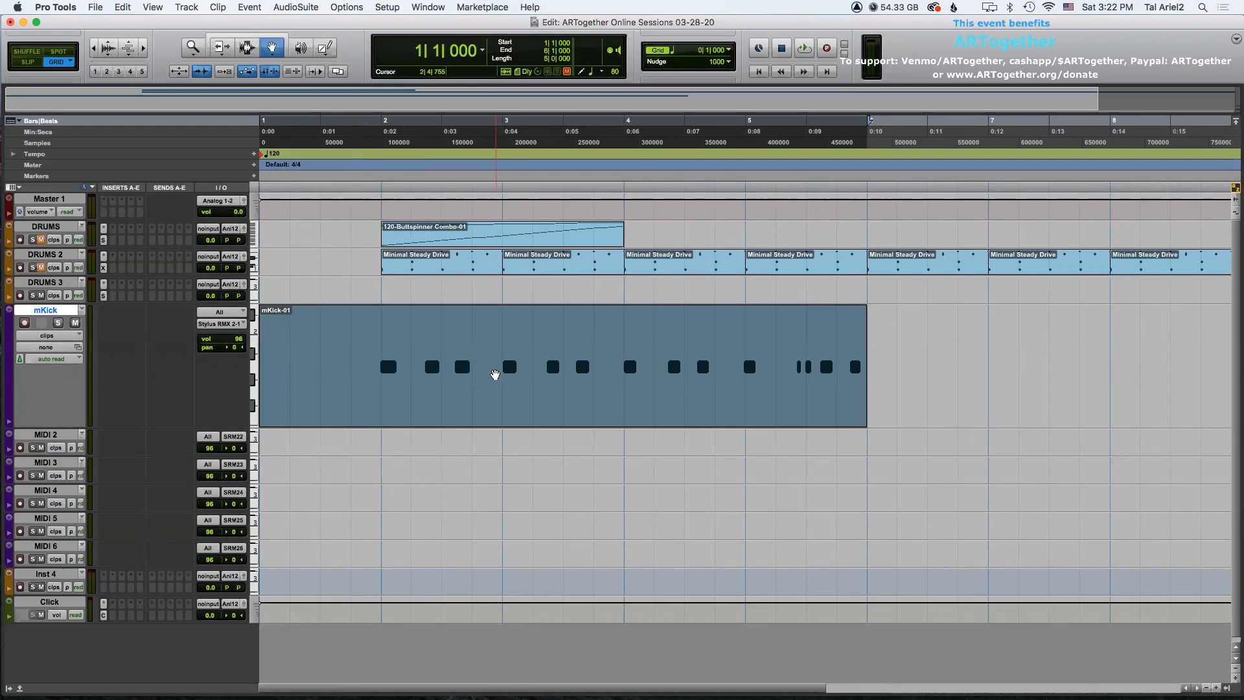
pyautogui.hotkey('alt', '0')
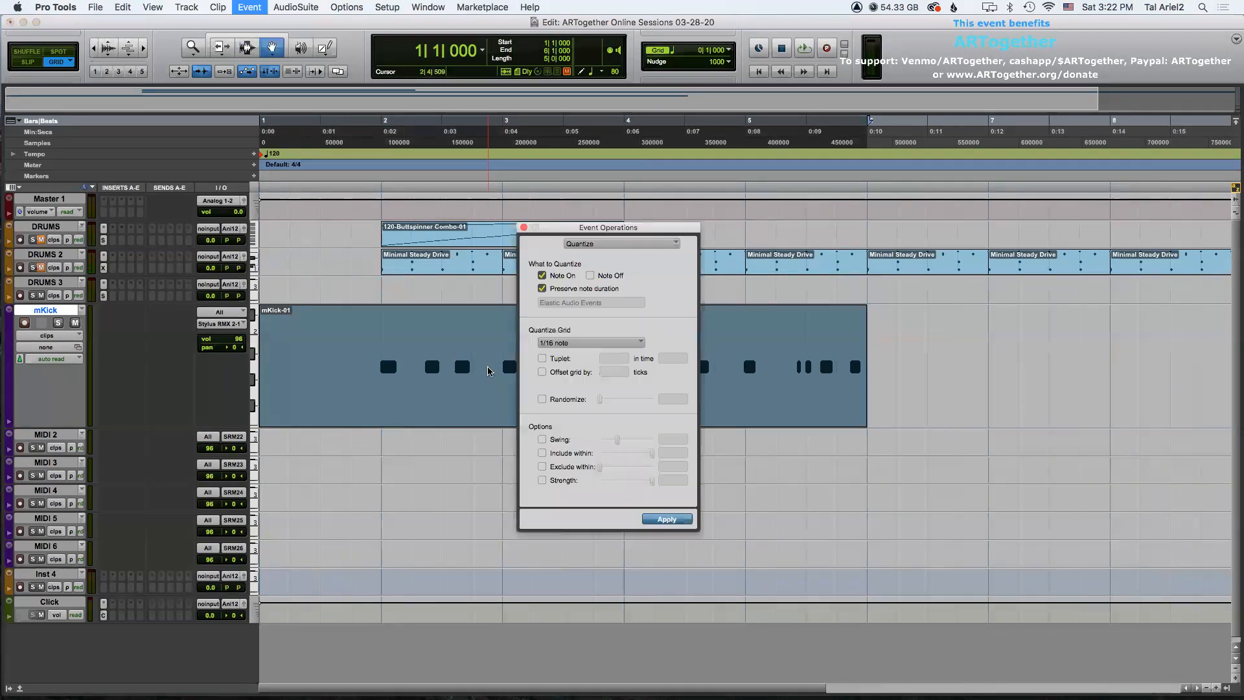
pyautogui.moveTo(577, 230); pyautogui.dragTo(963, 205)
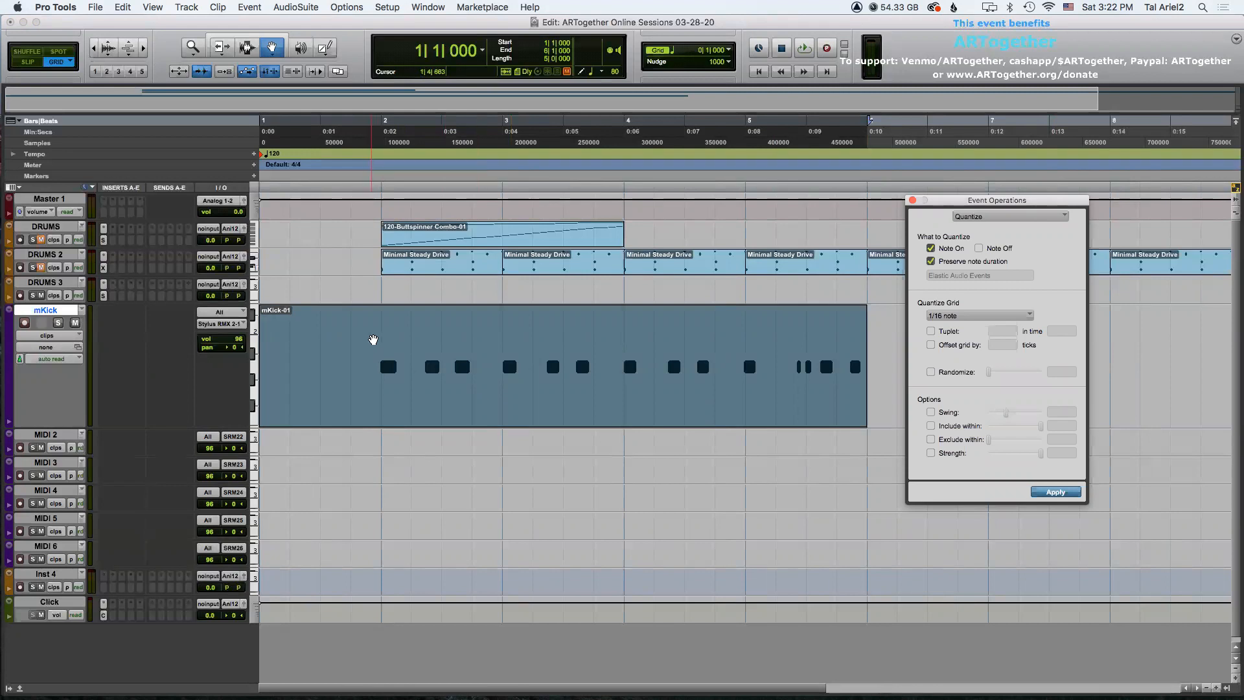
# Select the entire mKick clip with the Selector tool.
pyautogui.press('F7')
pyautogui.click(380, 337)
pyautogui.moveTo(381, 338); pyautogui.dragTo(505, 337)
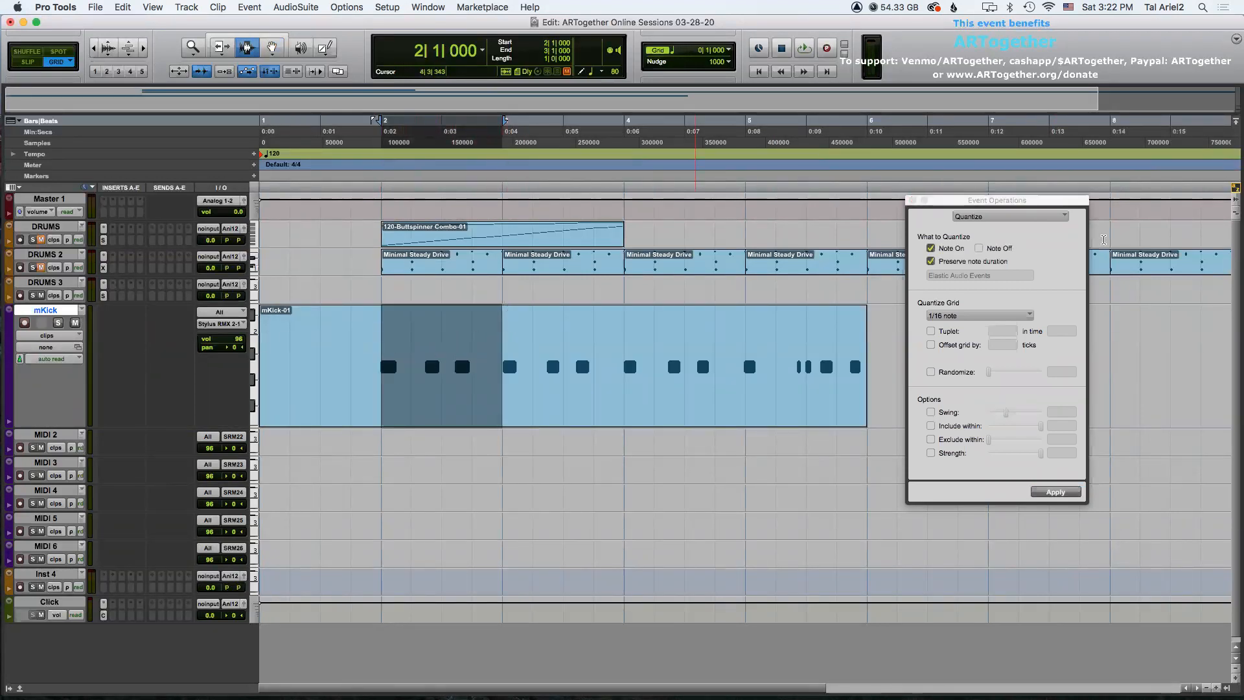
pyautogui.click(989, 203)
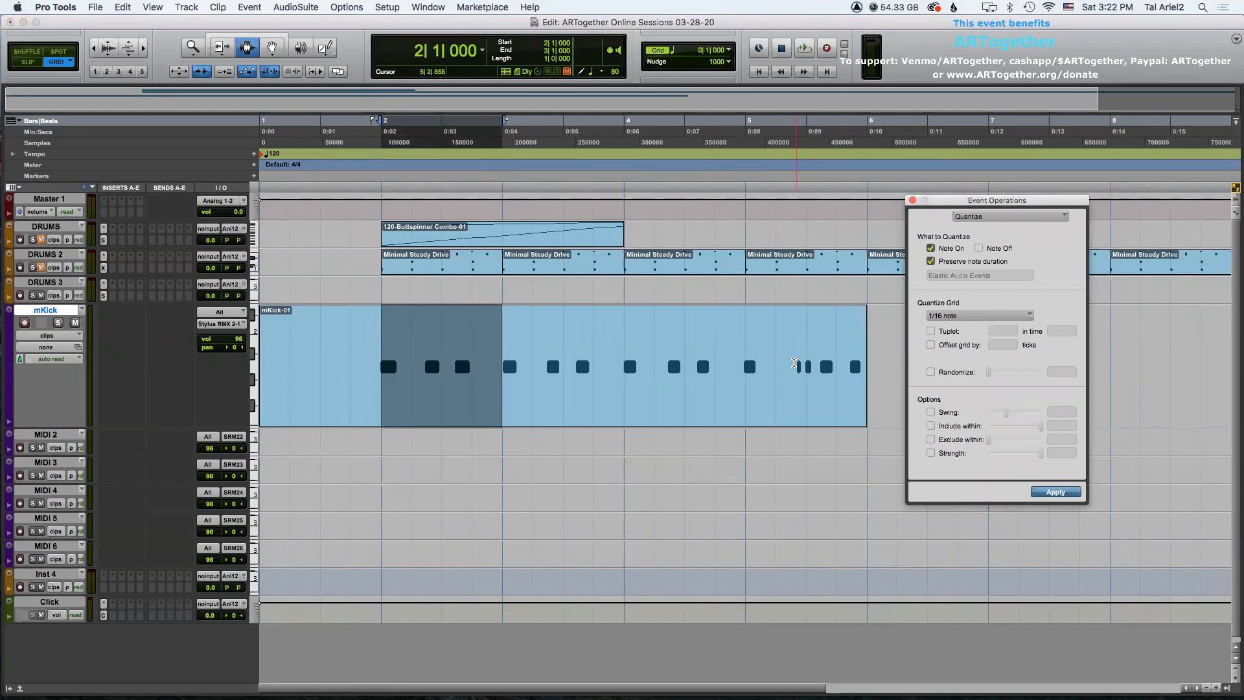
pyautogui.doubleClick(391, 353)
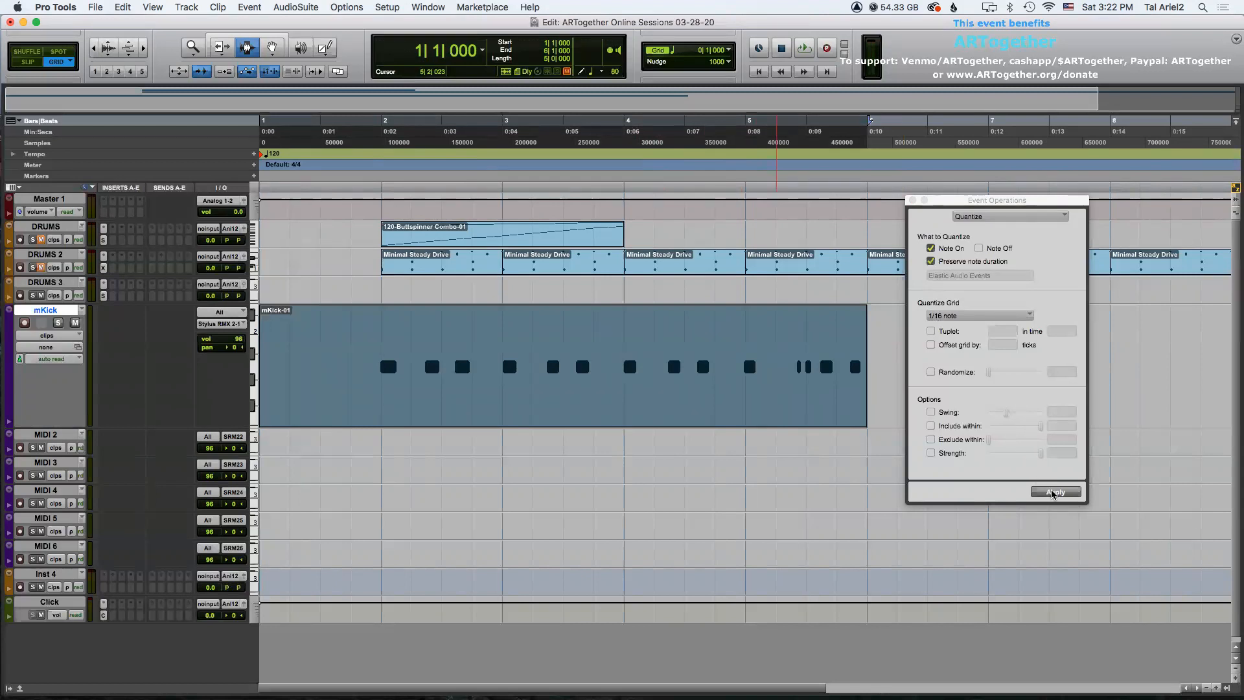
# Show the mKick track as notes in a taller lane and apply a 1/16 note quantize to its notes.
pyautogui.click(44, 336)
pyautogui.click(51, 348)
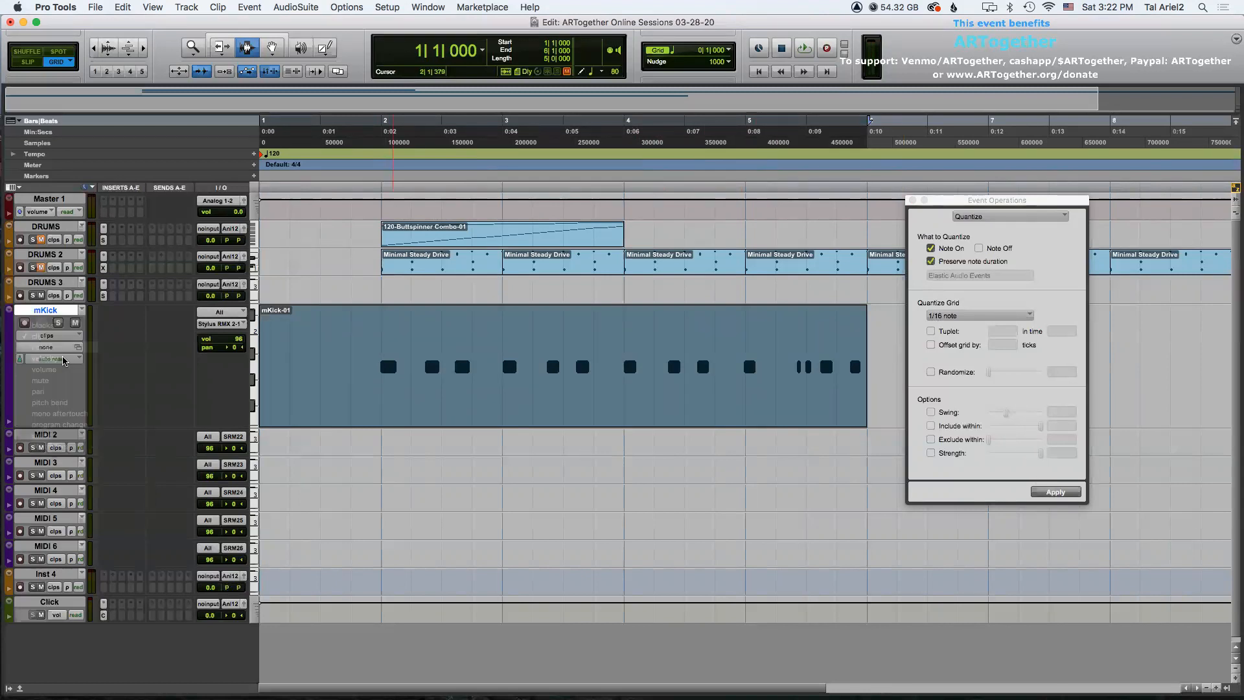
pyautogui.scroll(-5, 255, 428)
pyautogui.click(9, 312)
pyautogui.click(22, 323)
pyautogui.click(346, 370)
pyautogui.moveTo(668, 376); pyautogui.dragTo(847, 383)
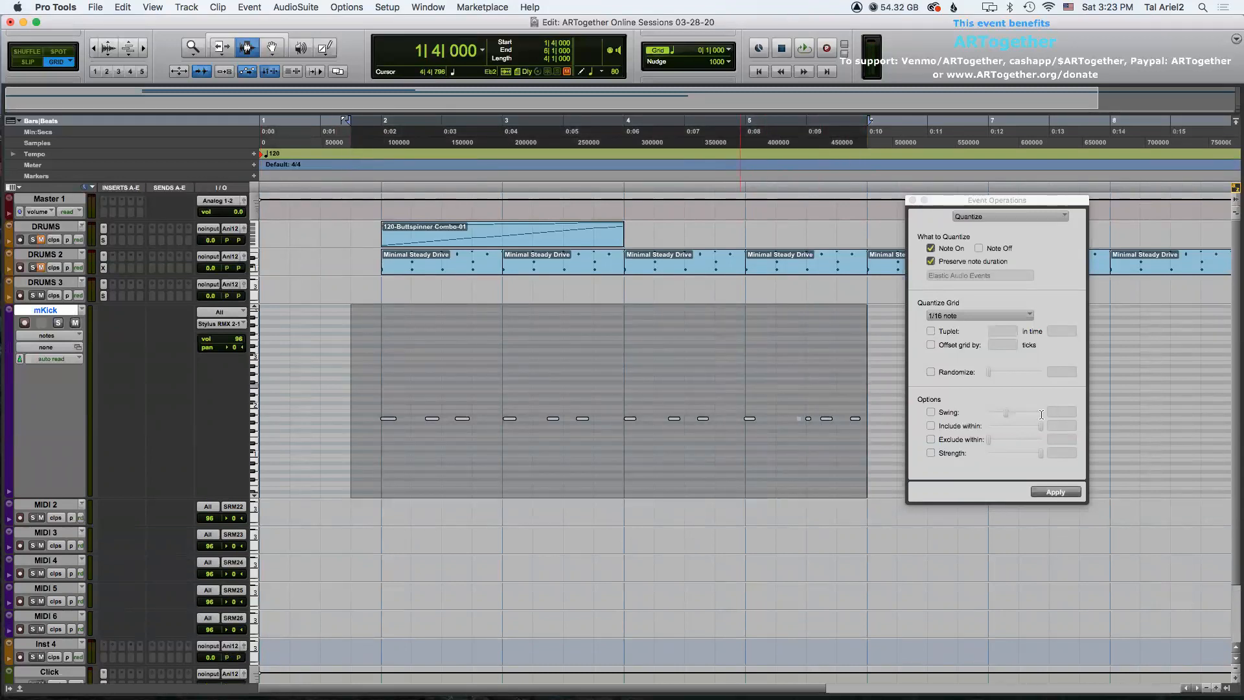
pyautogui.click(1055, 492)
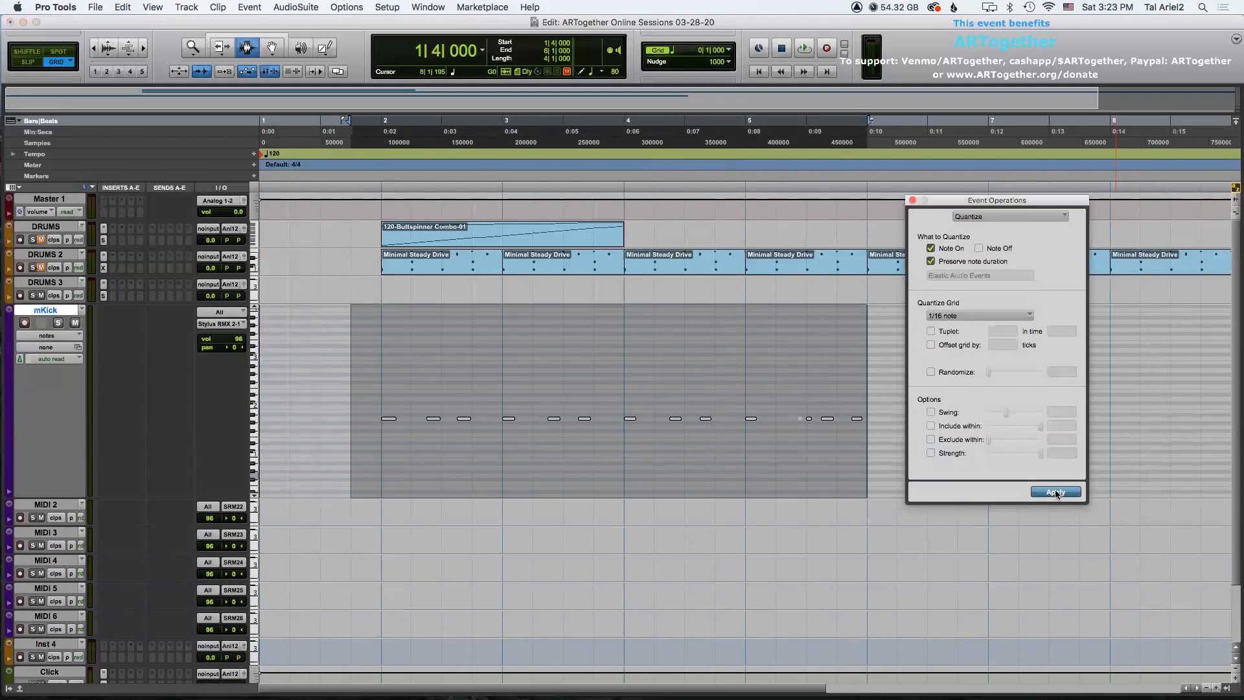
# Set the grid to 0|0|240 and apply the quantize to the mKick notes again.
pyautogui.click(729, 50)
pyautogui.click(768, 73)
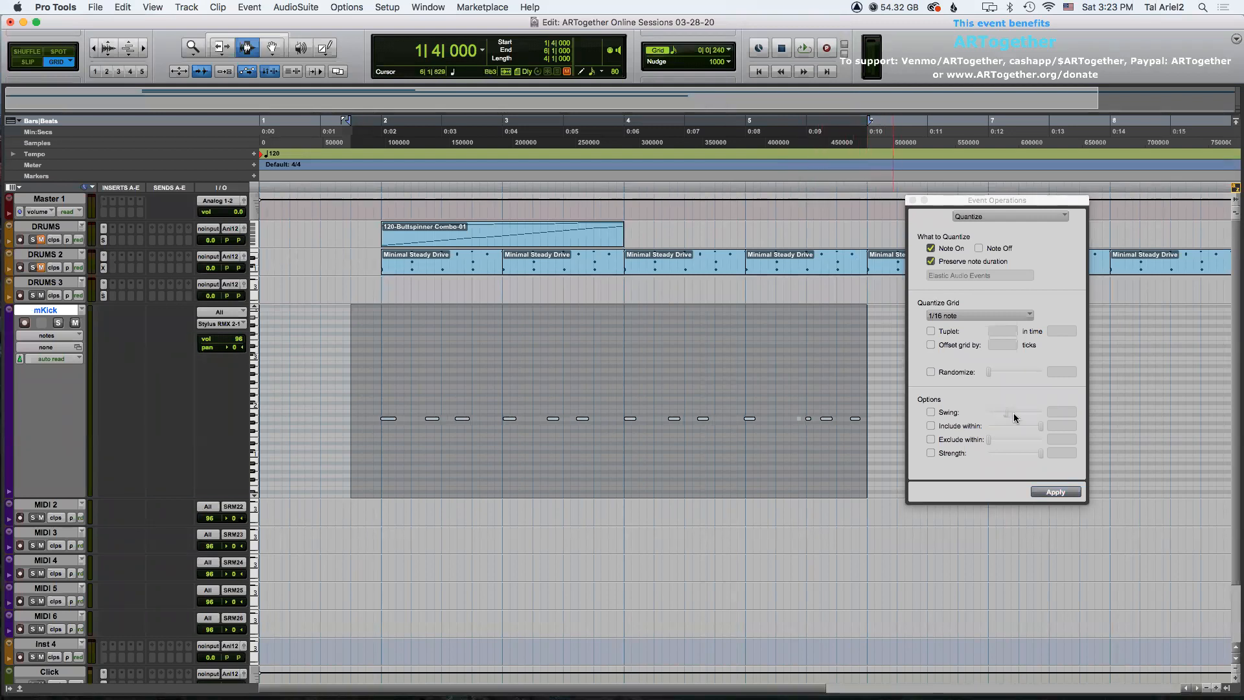
pyautogui.click(1069, 496)
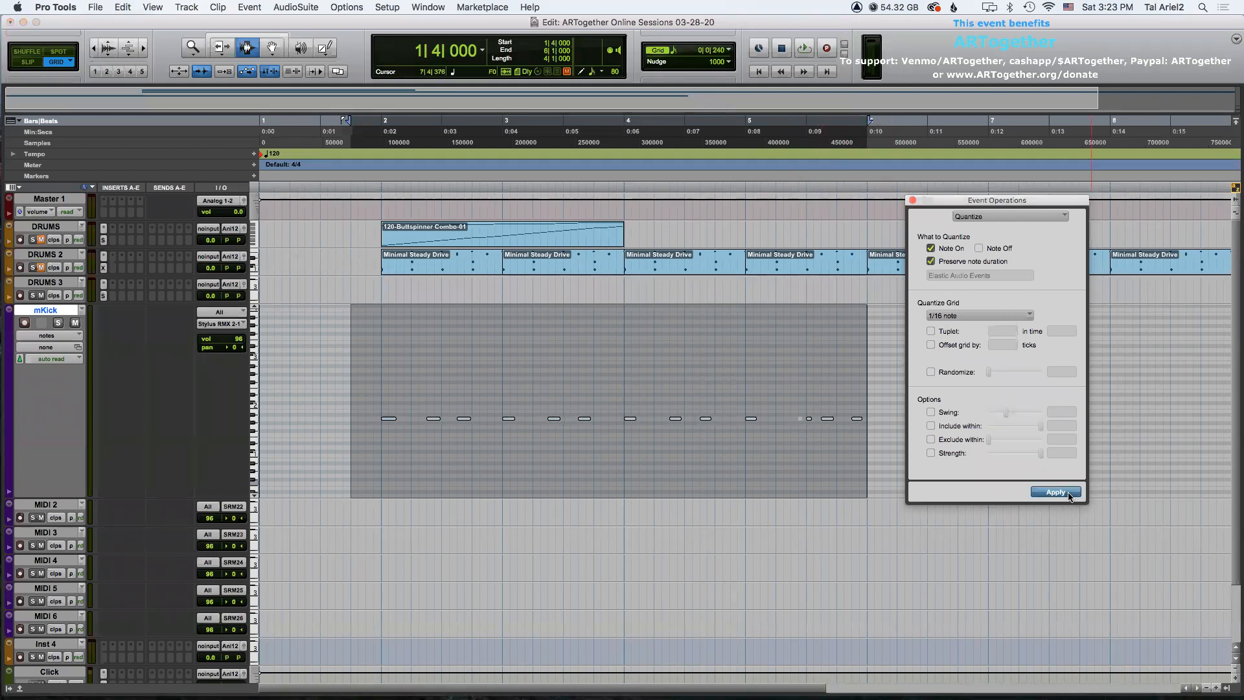
pyautogui.click(387, 419)
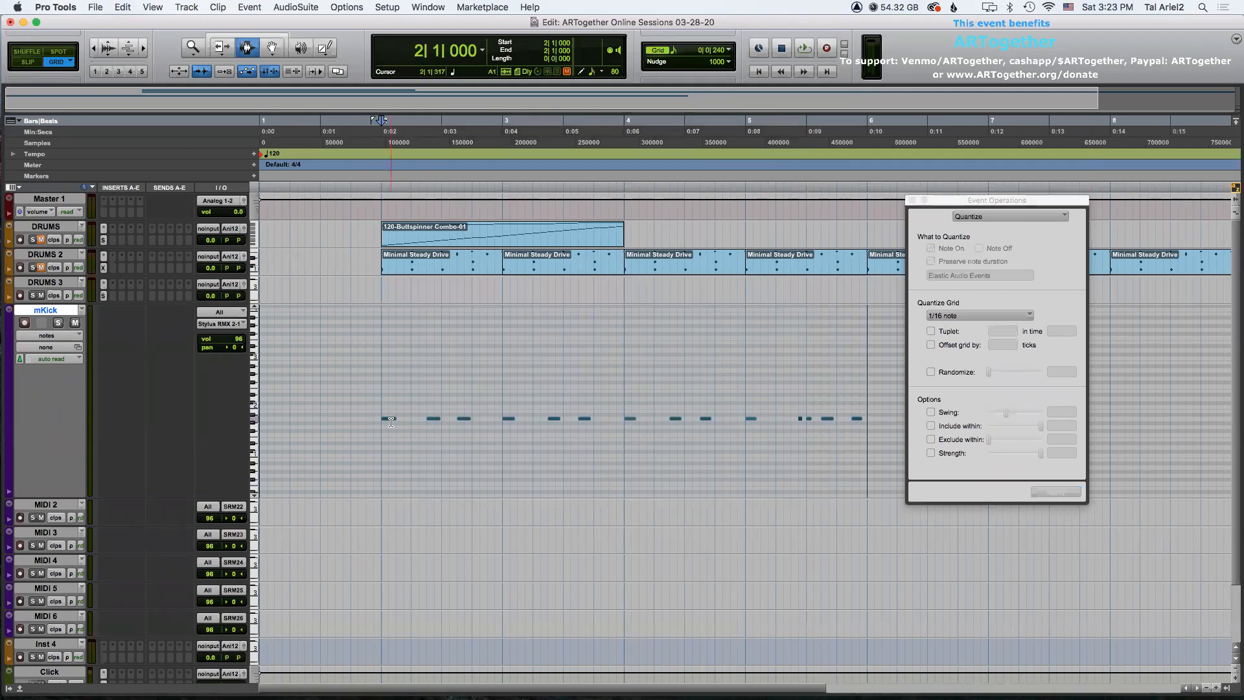
# Preview the mKick part and quantize its notes to a 1/16 note grid at 95% strength.
pyautogui.press('space')
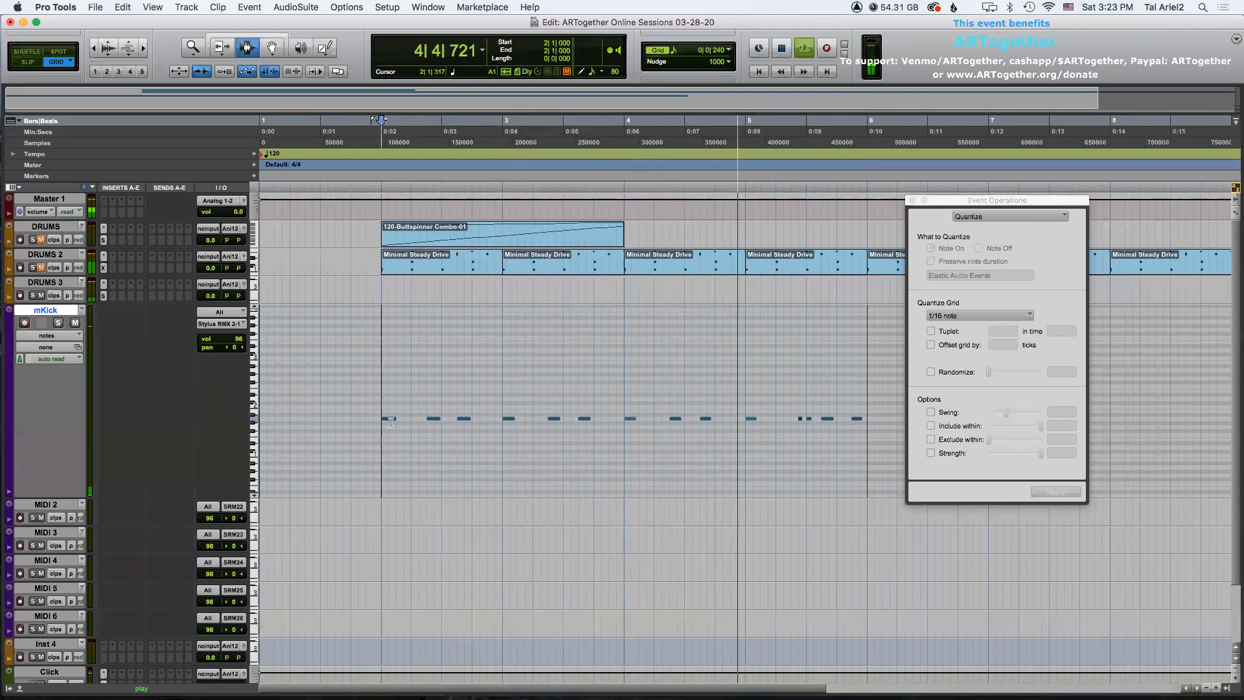
pyautogui.press('space')
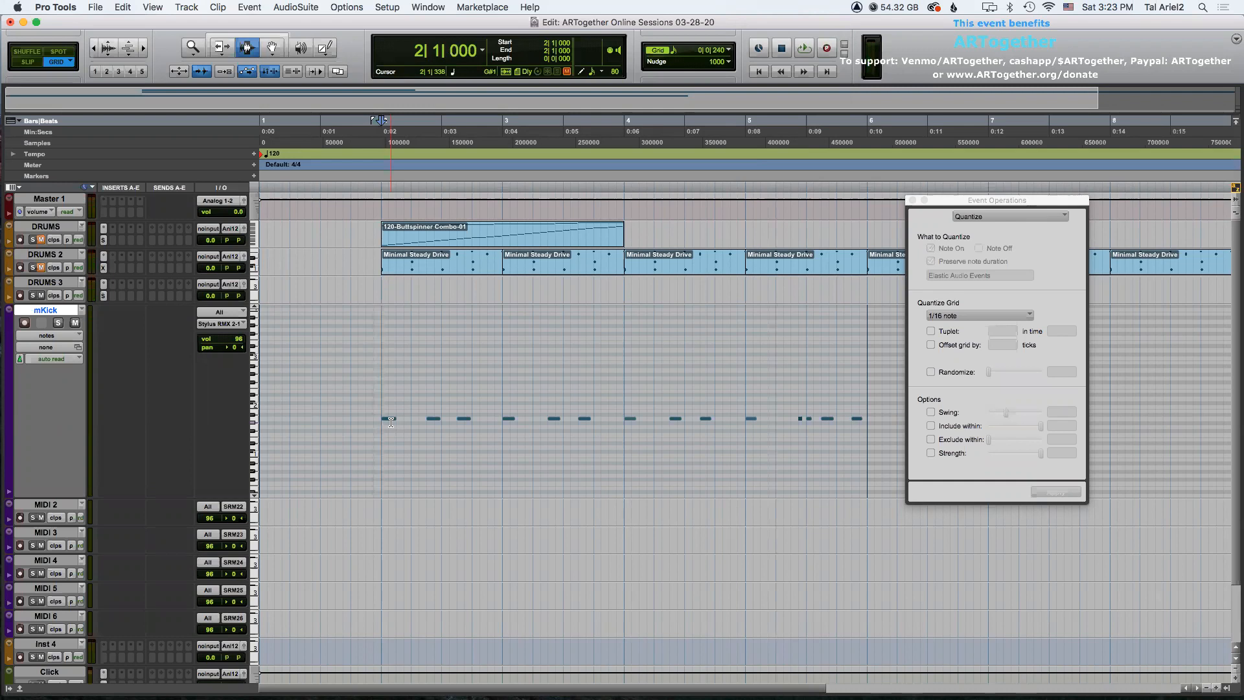
pyautogui.doubleClick(391, 422)
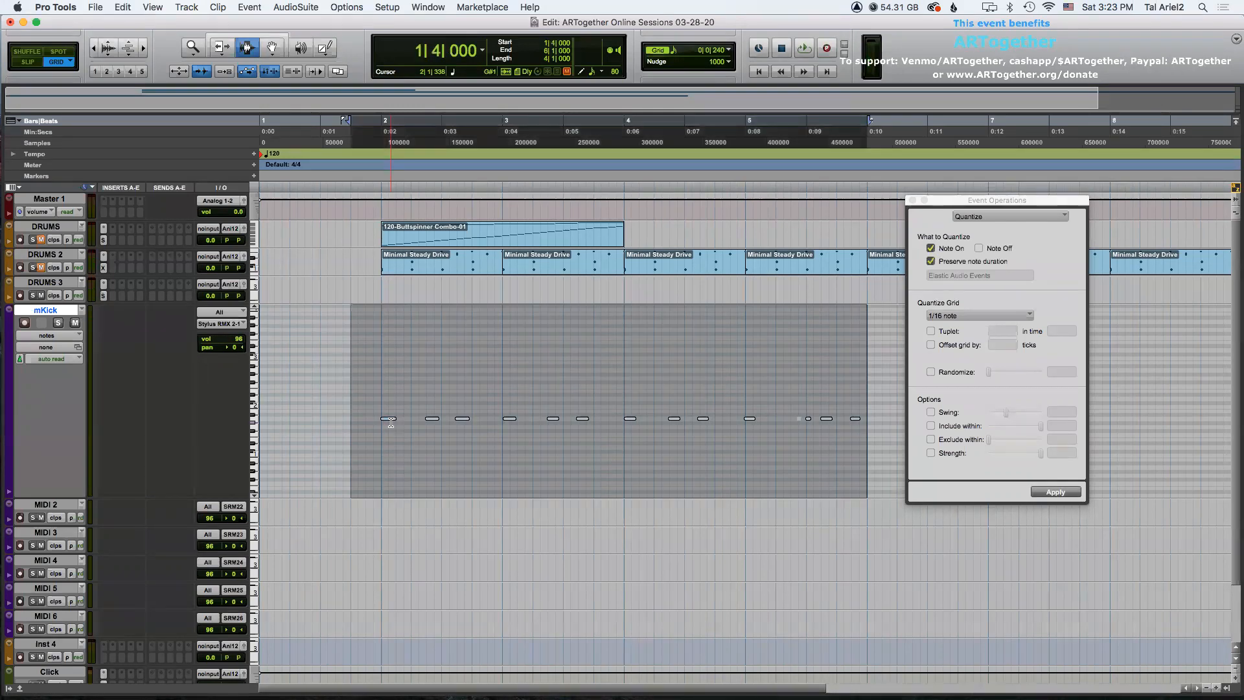
pyautogui.click(931, 454)
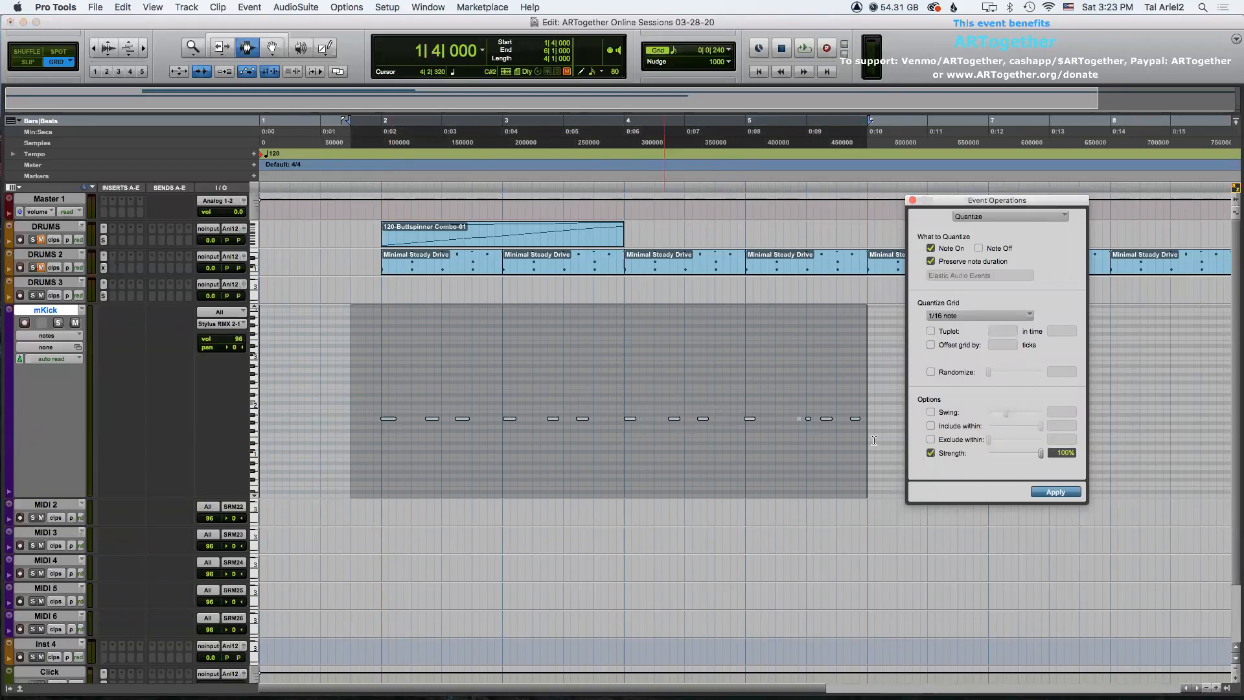
pyautogui.click(1057, 452)
pyautogui.write('95')
pyautogui.click(555, 436)
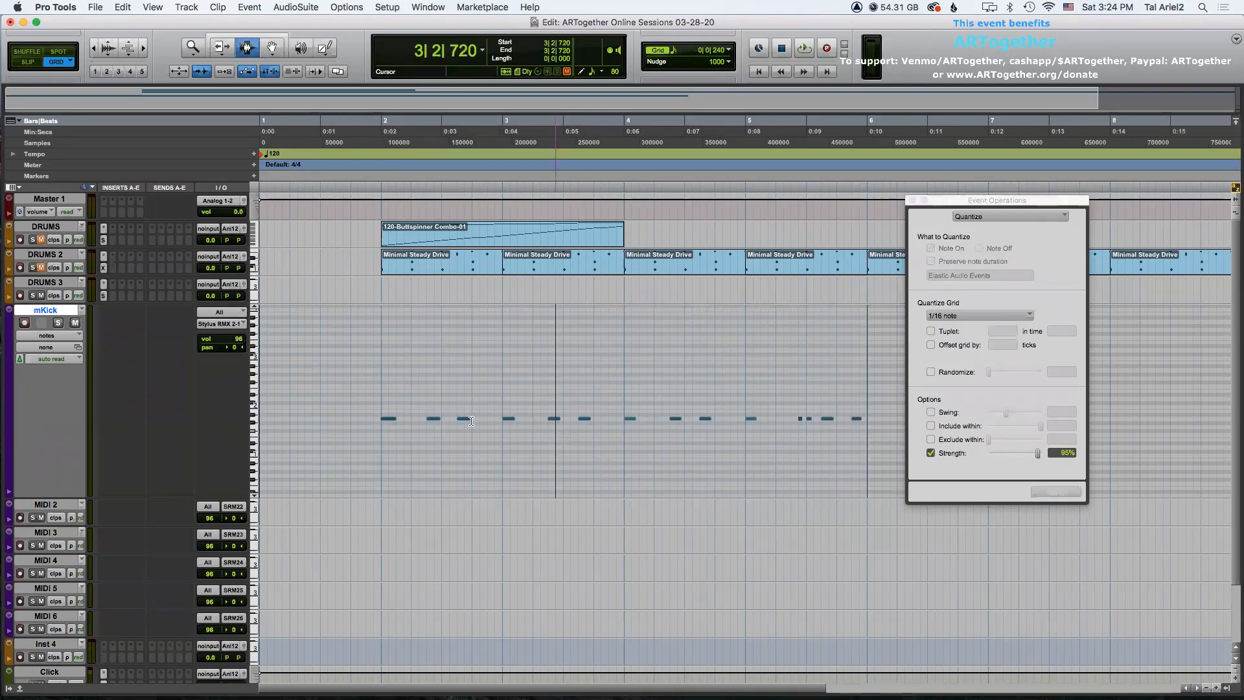
# Play back the quantized mKick part from the start of the clip.
pyautogui.click(387, 418)
pyautogui.click(382, 407)
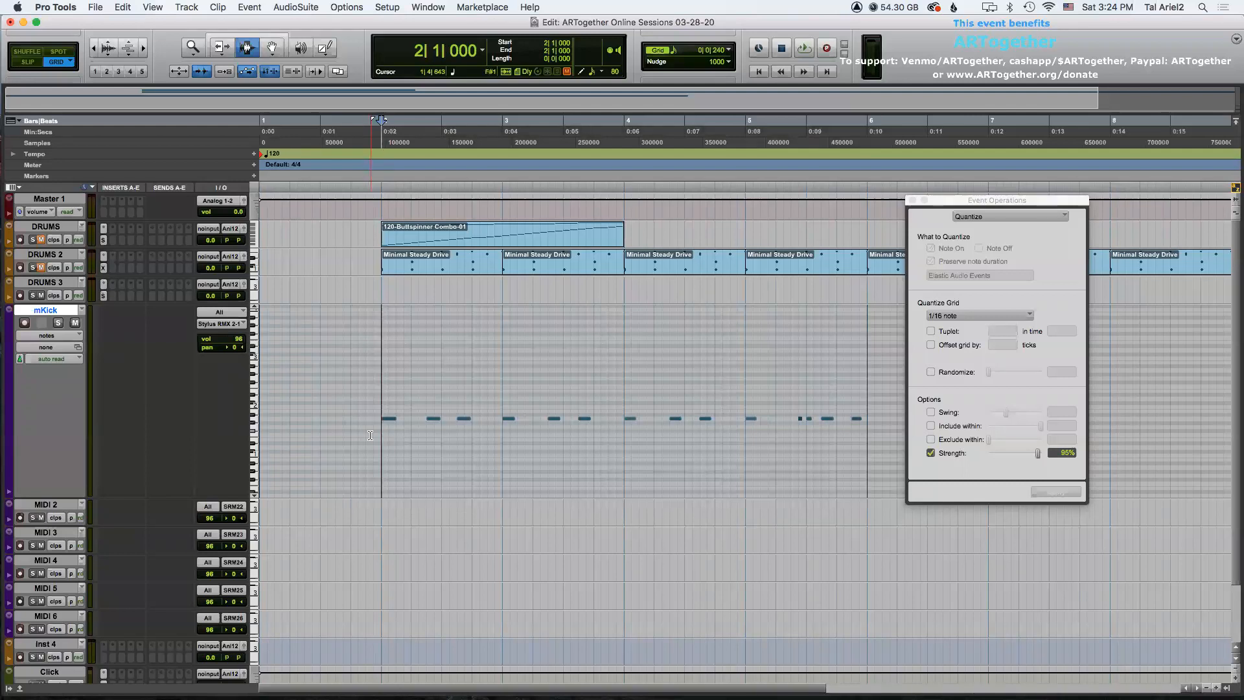
pyautogui.press('space')
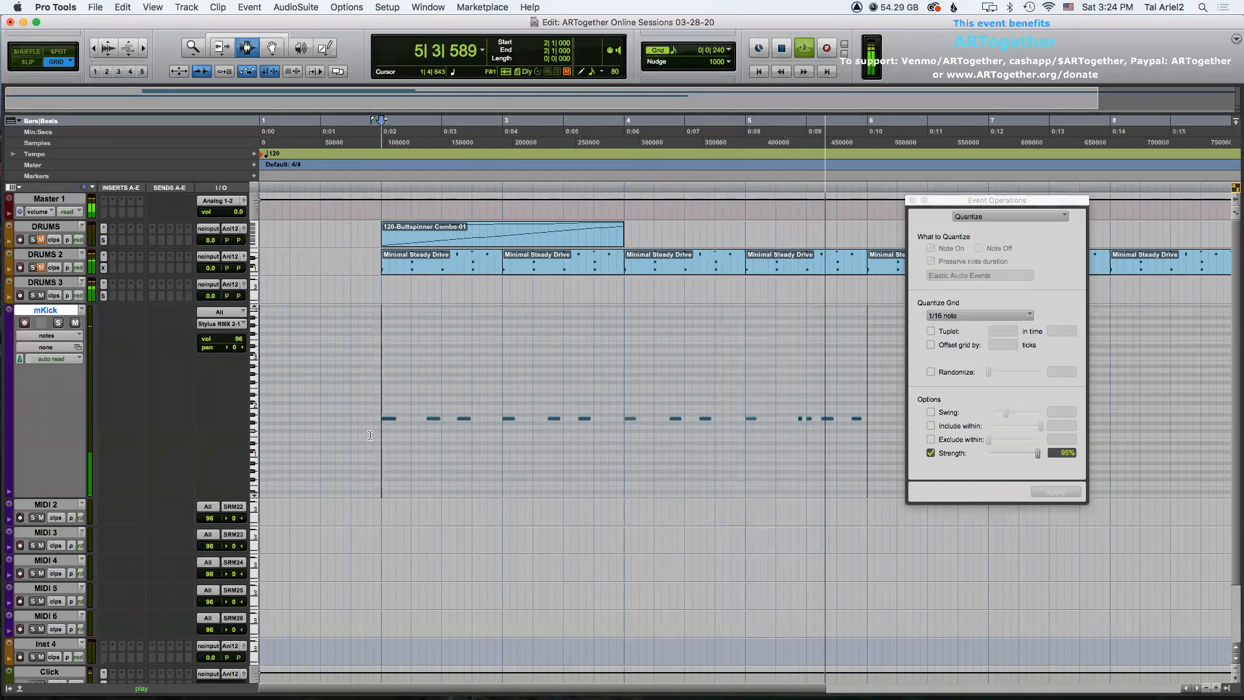
pyautogui.press('space')
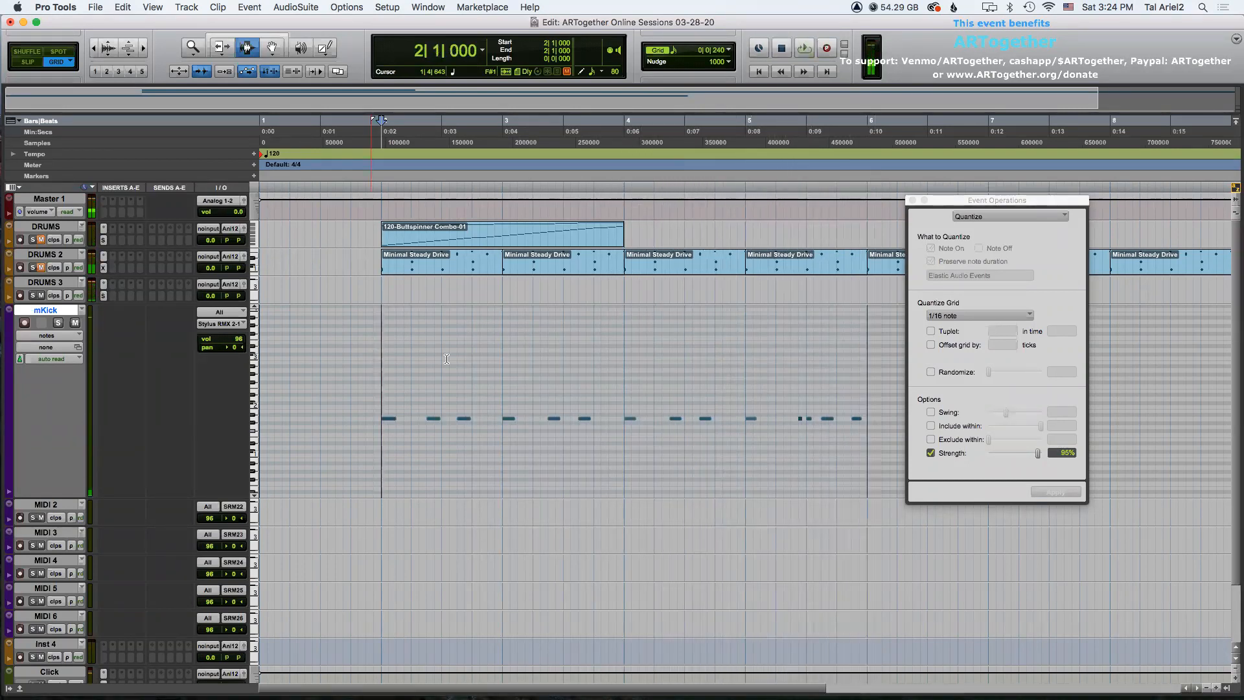
# Shrink the mKick track lane and set the MIDI 2 track height to large.
pyautogui.click(10, 312)
pyautogui.click(15, 278)
pyautogui.click(10, 339)
pyautogui.click(10, 339)
pyautogui.moveTo(48, 318)
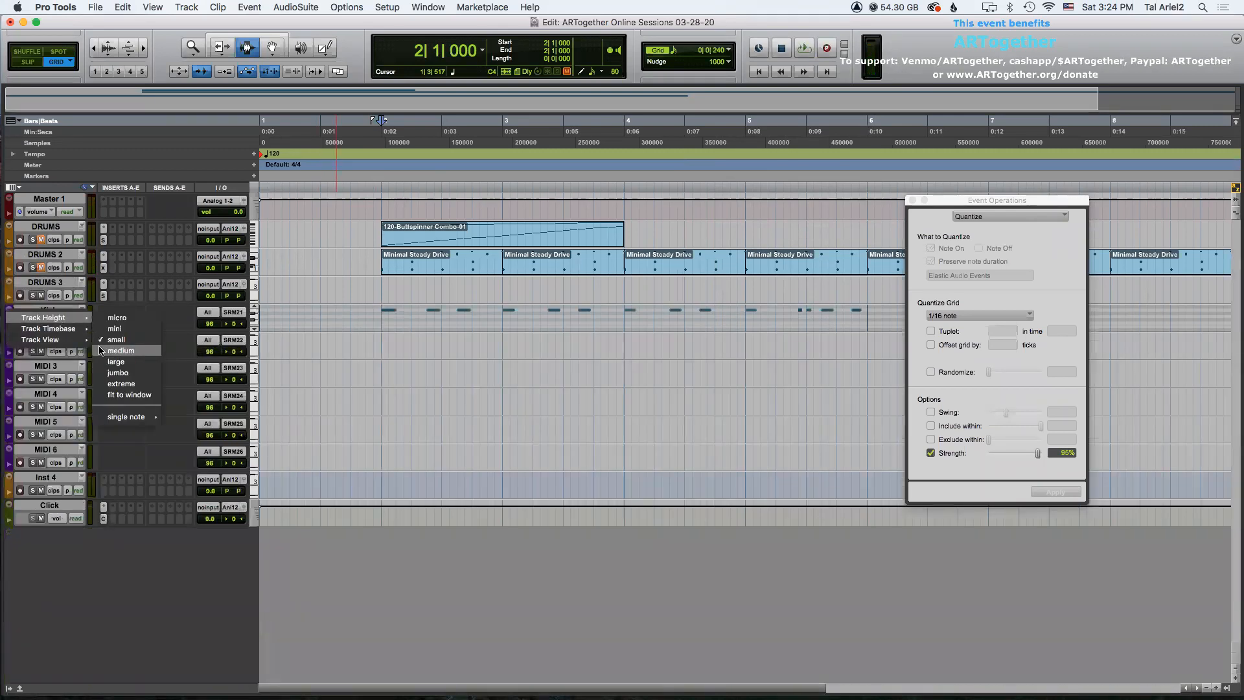
pyautogui.click(105, 363)
# Rename the MIDI 2 track to mSnare.
pyautogui.doubleClick(47, 338)
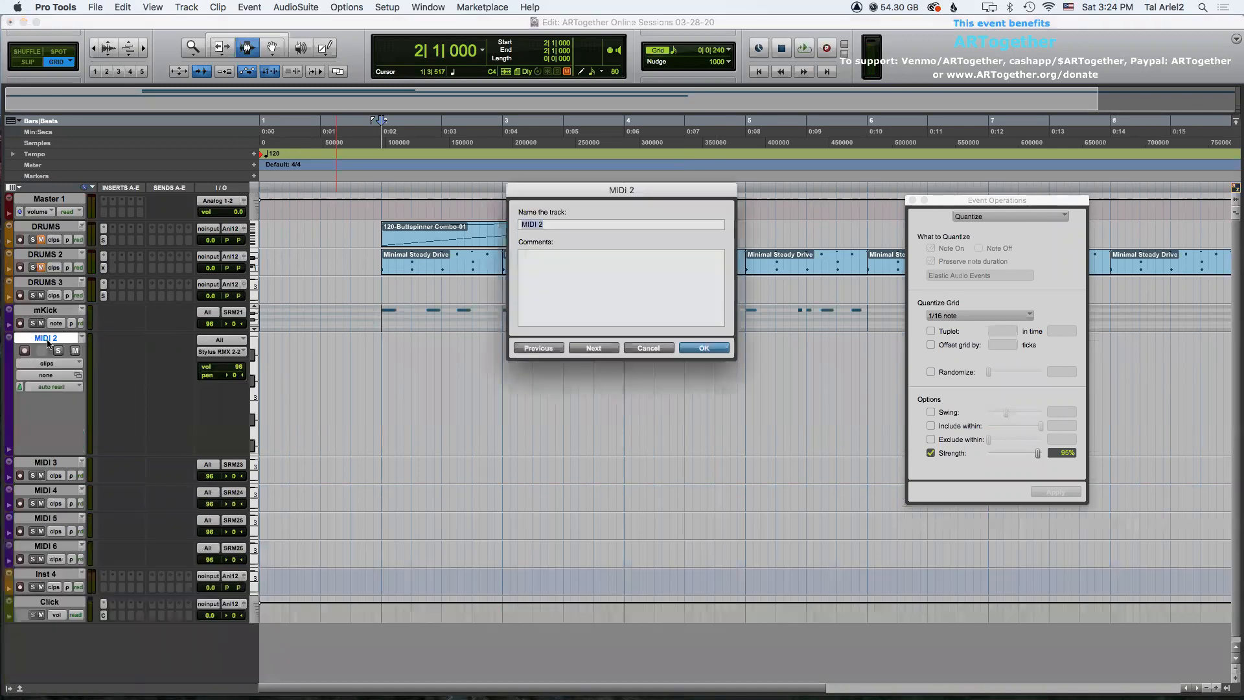
pyautogui.write('mSnare')
pyautogui.press('Return')
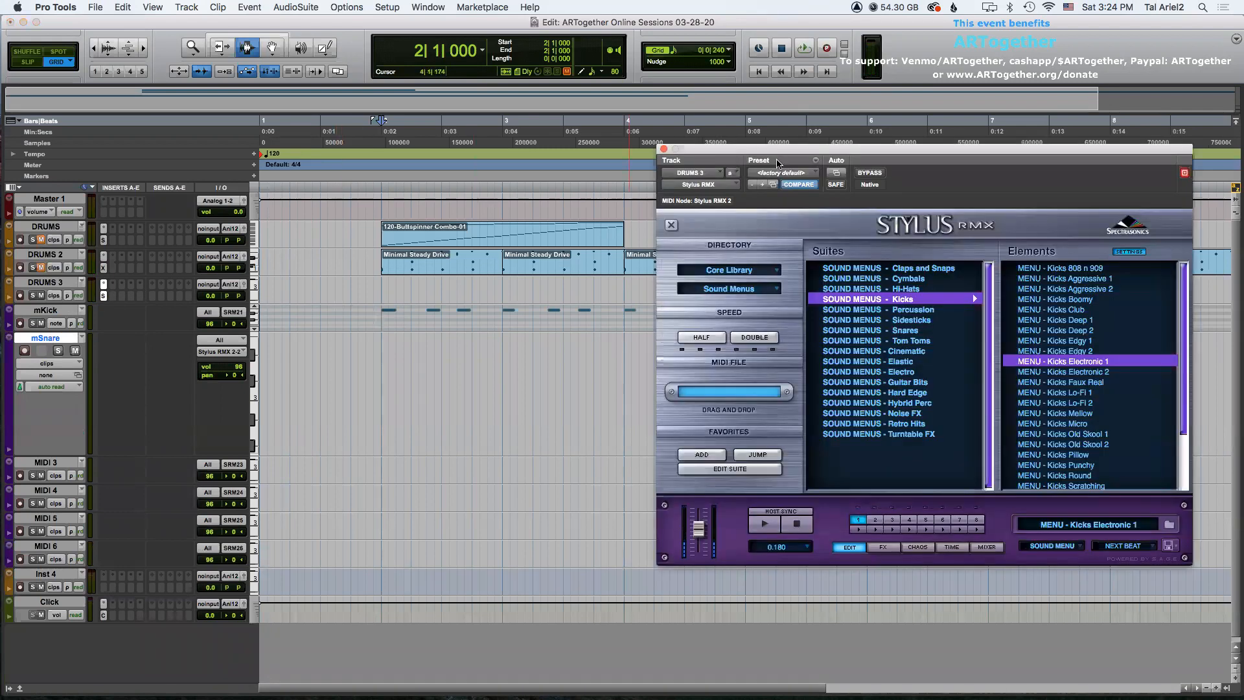
# Record-enable the mSnare track and select the second part slot in Stylus RMX.
pyautogui.moveTo(766, 155); pyautogui.dragTo(773, 124)
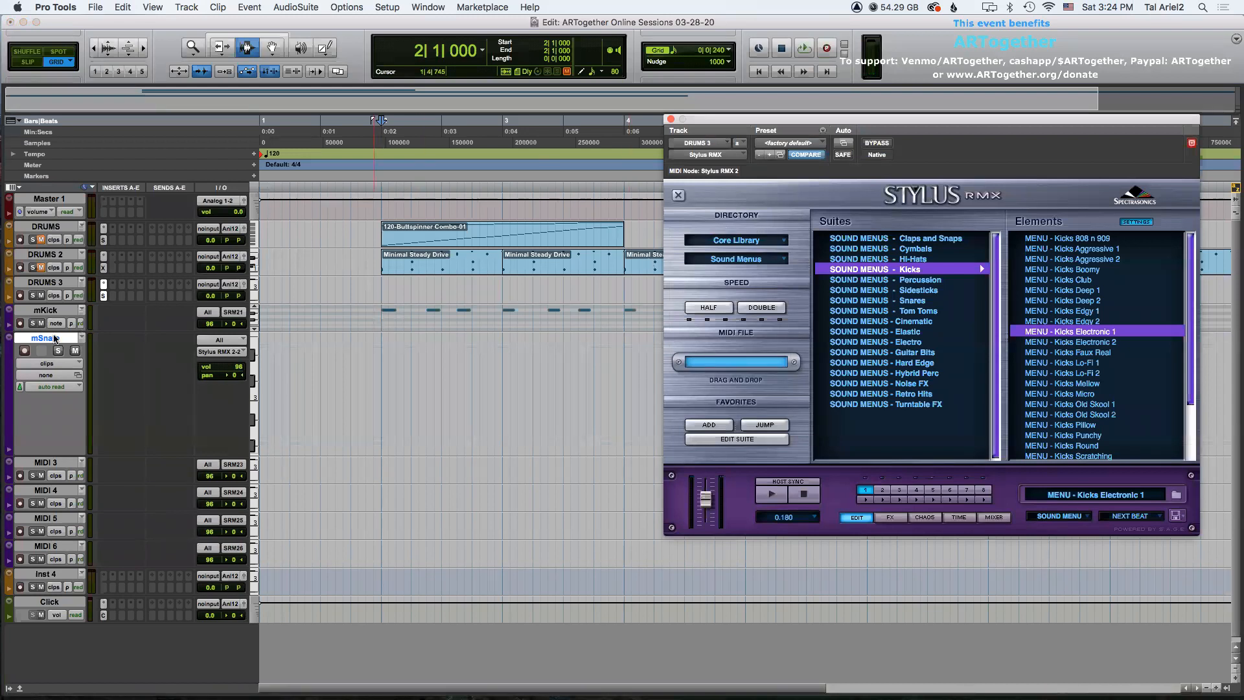
pyautogui.click(26, 353)
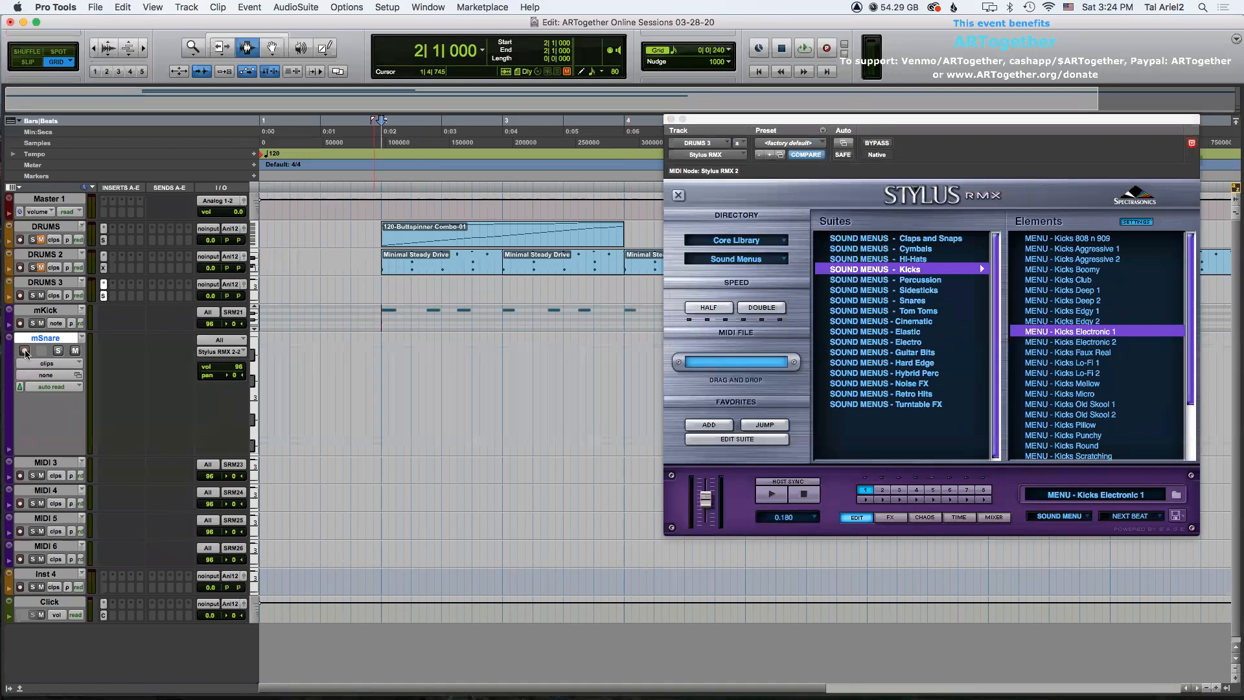
pyautogui.click(881, 489)
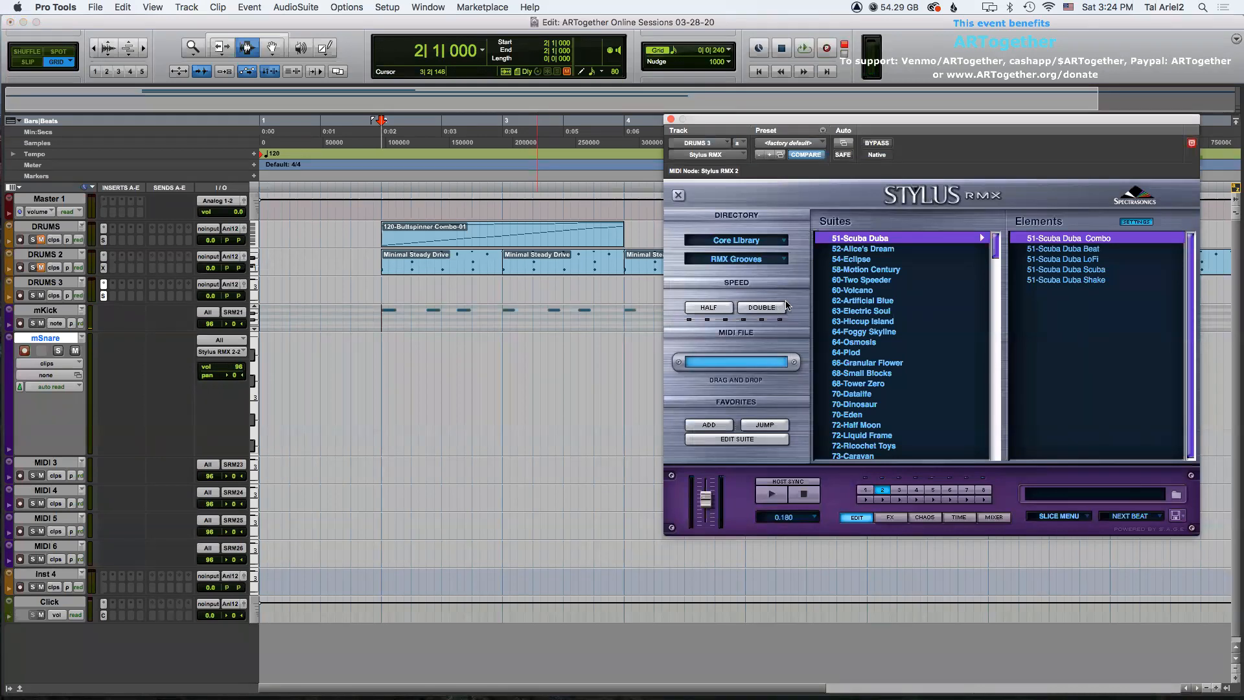
# Switch the Stylus RMX directory to Sound Menus and open the Snares suite for part 2.
pyautogui.click(749, 260)
pyautogui.click(930, 275)
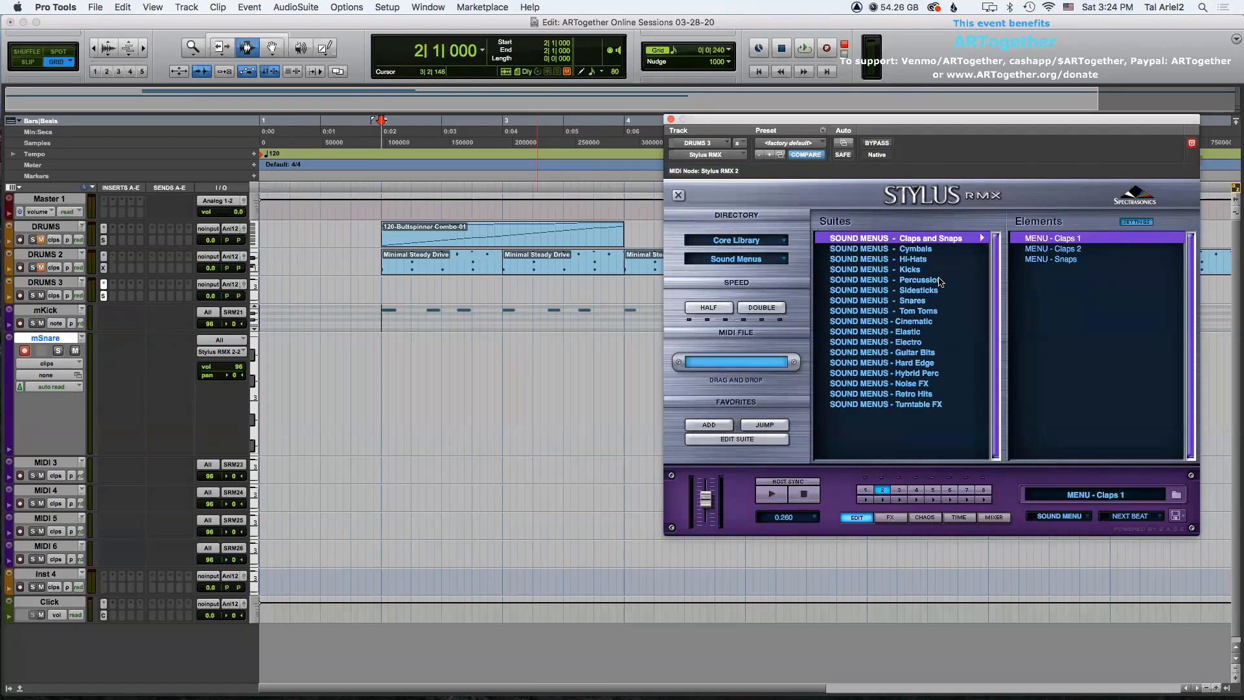
pyautogui.click(913, 301)
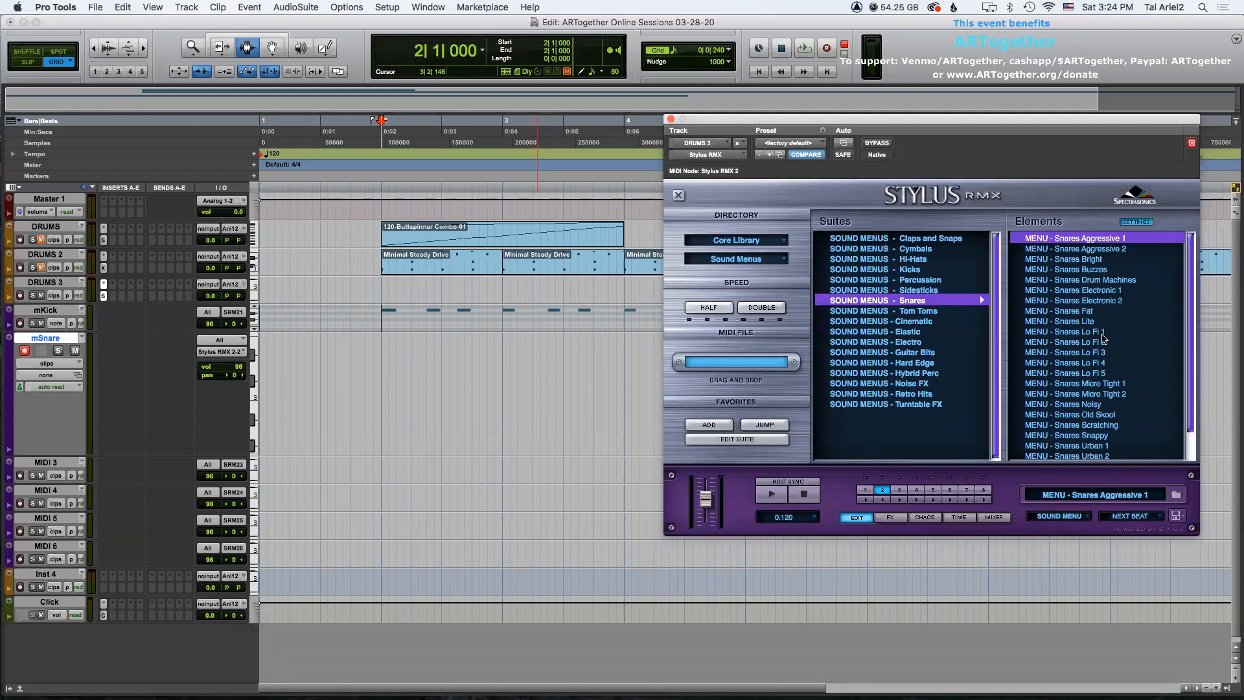
# Audition several snare elements, load MENU - Snares Snappy, and close the Stylus RMX window.
pyautogui.click(1089, 291)
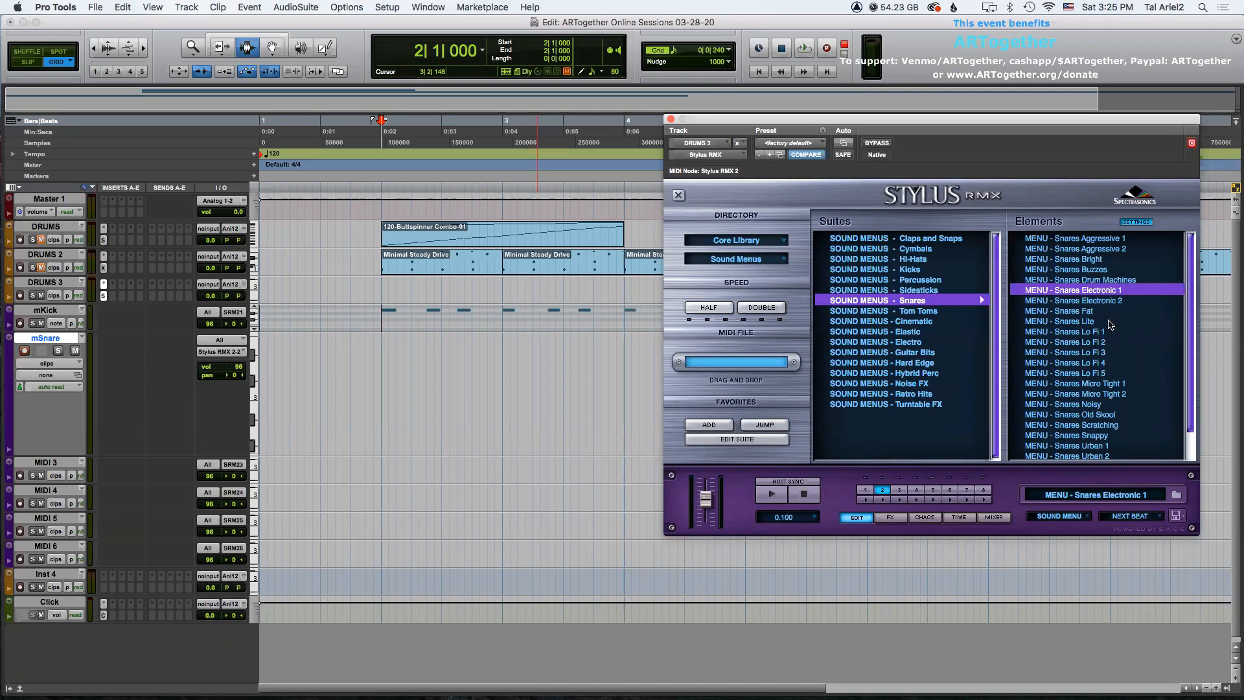
pyautogui.click(1106, 280)
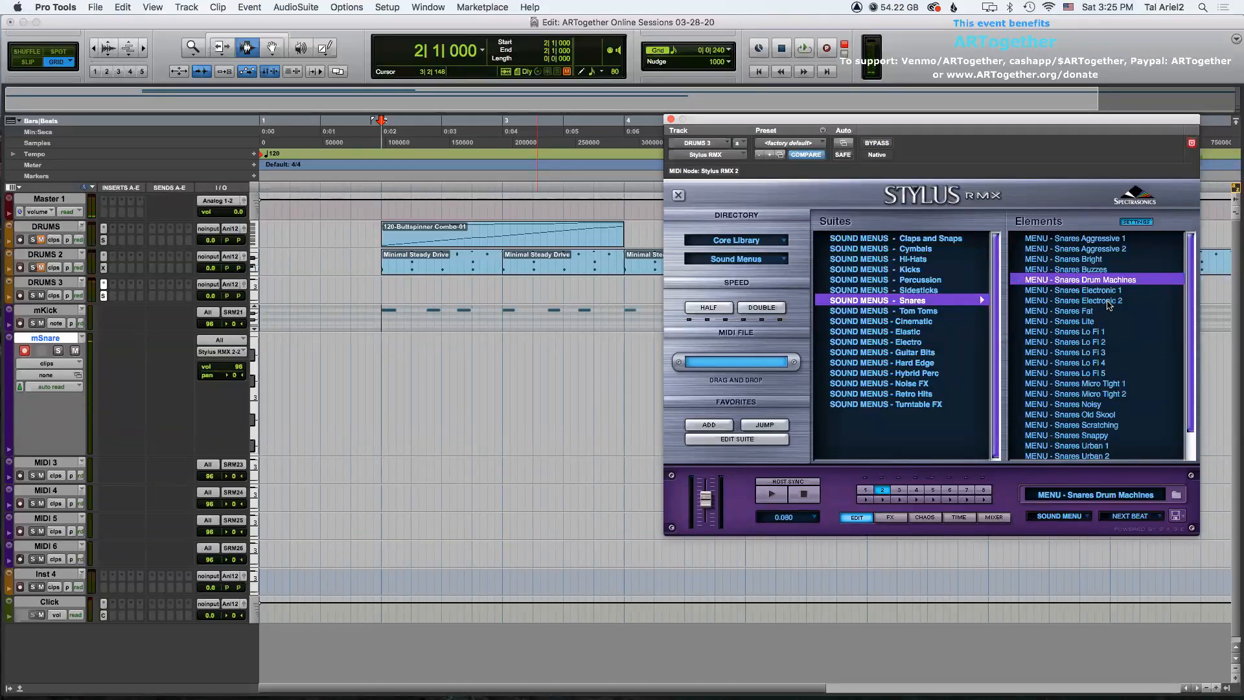
pyautogui.click(1094, 415)
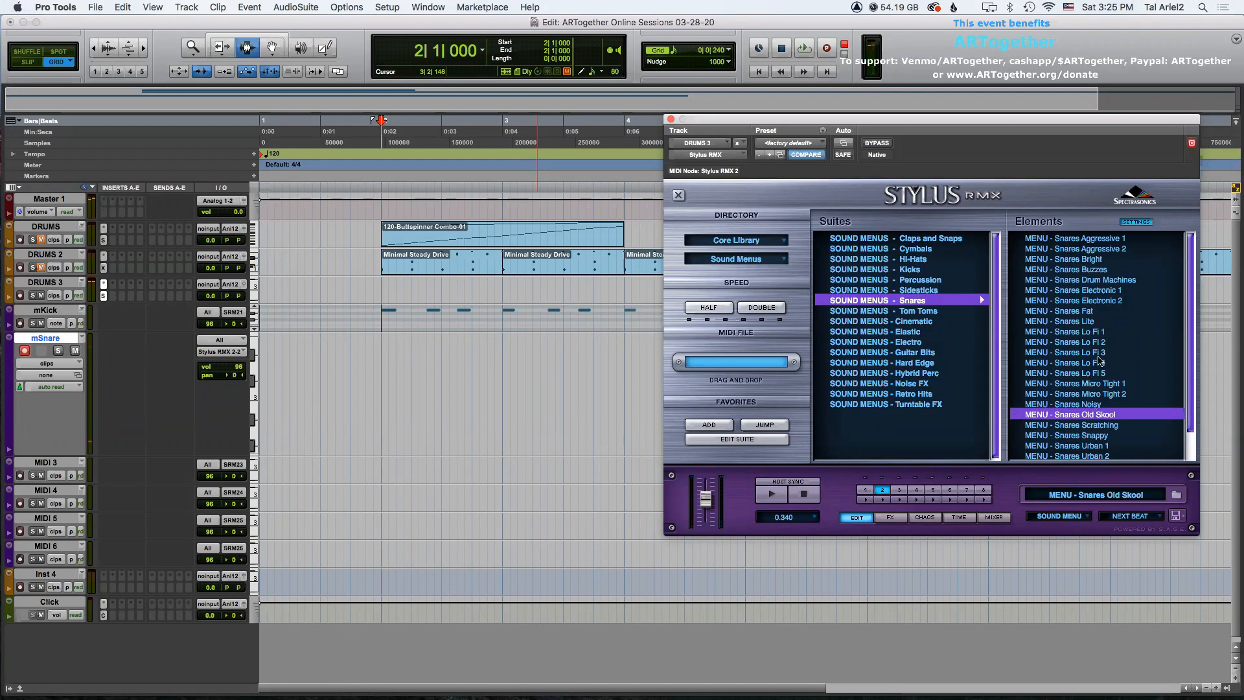
pyautogui.scroll(-2, 1104, 366)
pyautogui.scroll(-1, 1127, 386)
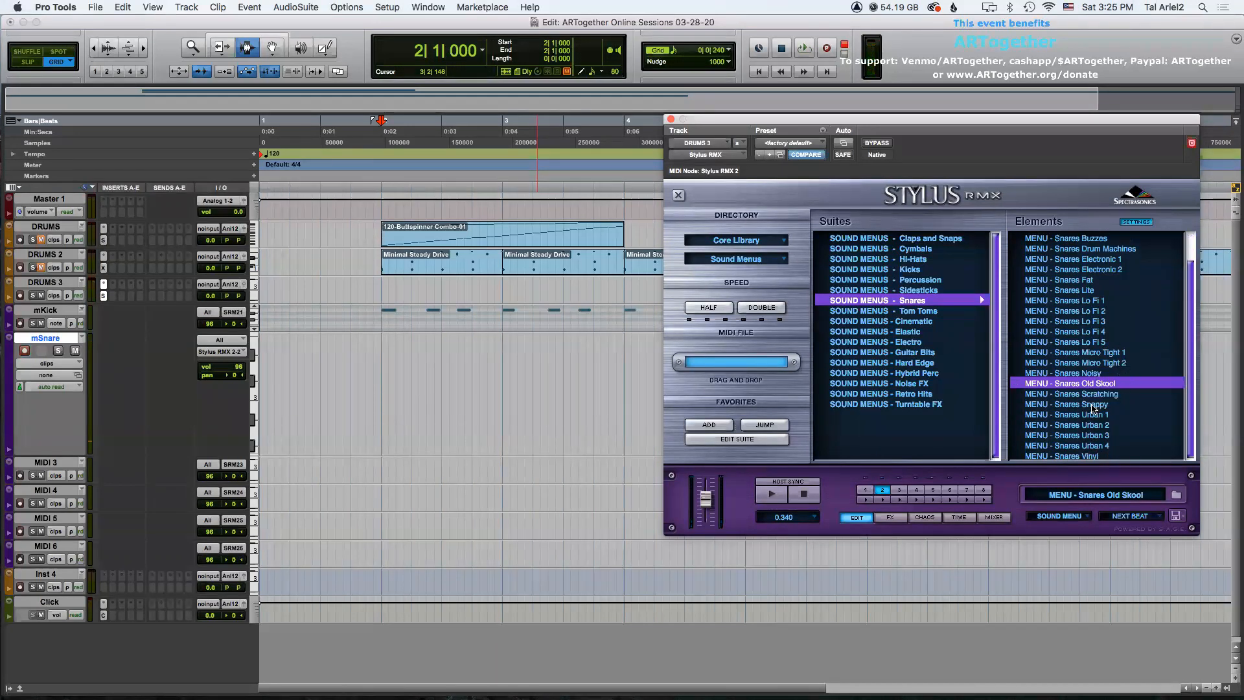
pyautogui.click(1094, 404)
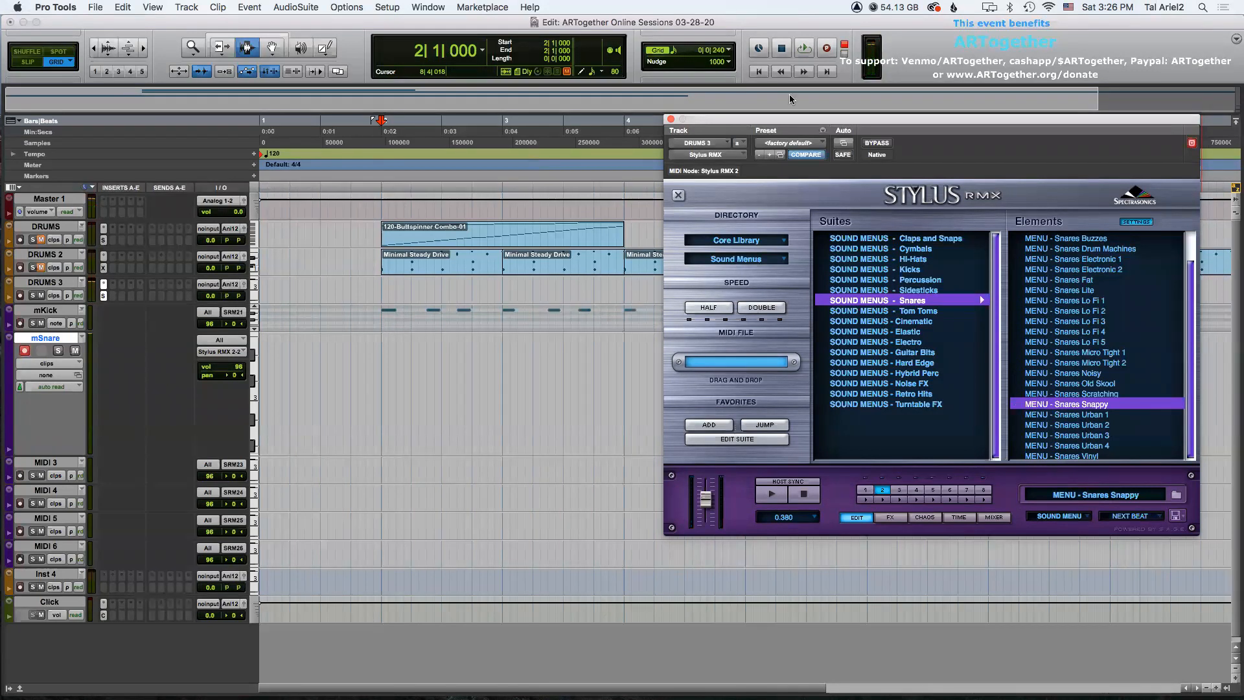
pyautogui.click(670, 118)
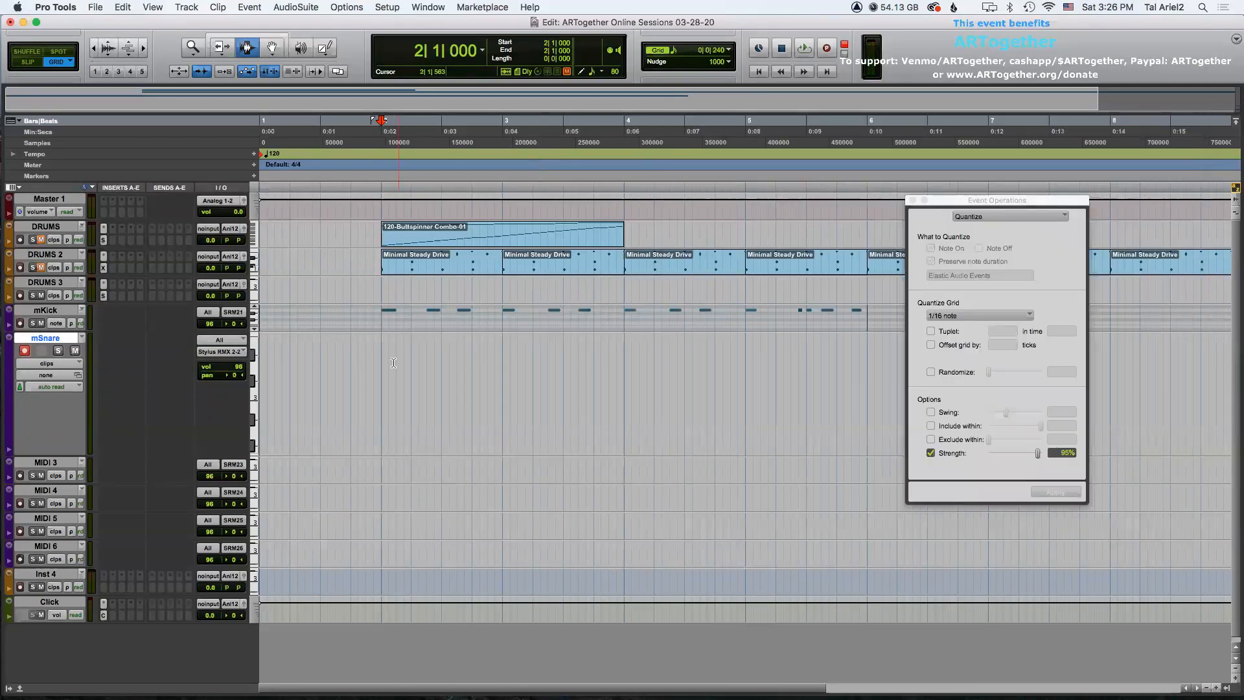
# Record a snare part on the mSnare track from the session start.
pyautogui.press('Return')
pyautogui.press('F12')
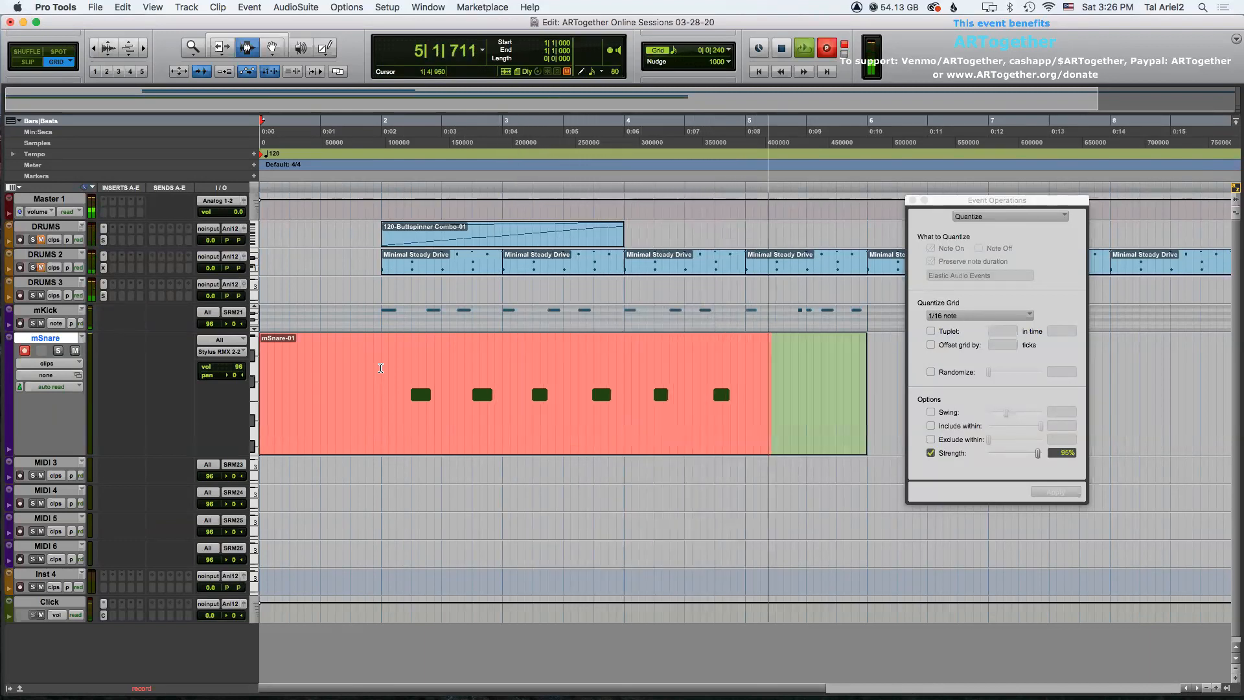
pyautogui.press('space')
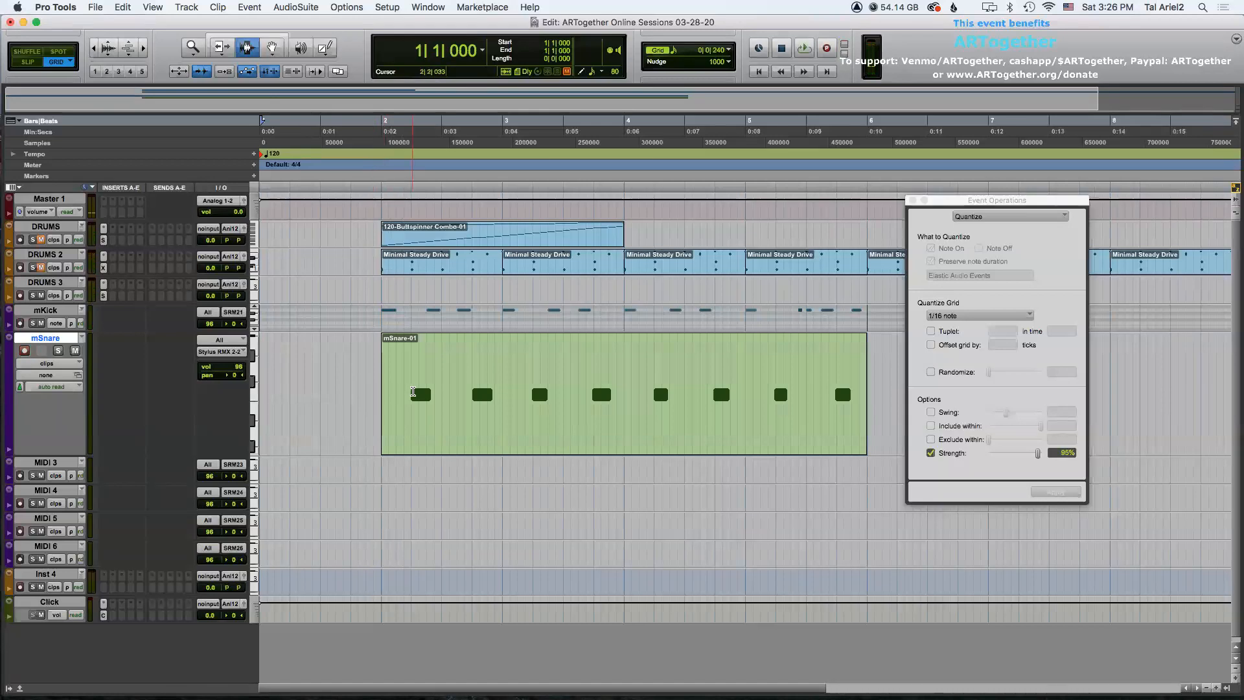
# Select the mSnare clip and quantize its notes with a 1/4 note grid.
pyautogui.doubleClick(415, 392)
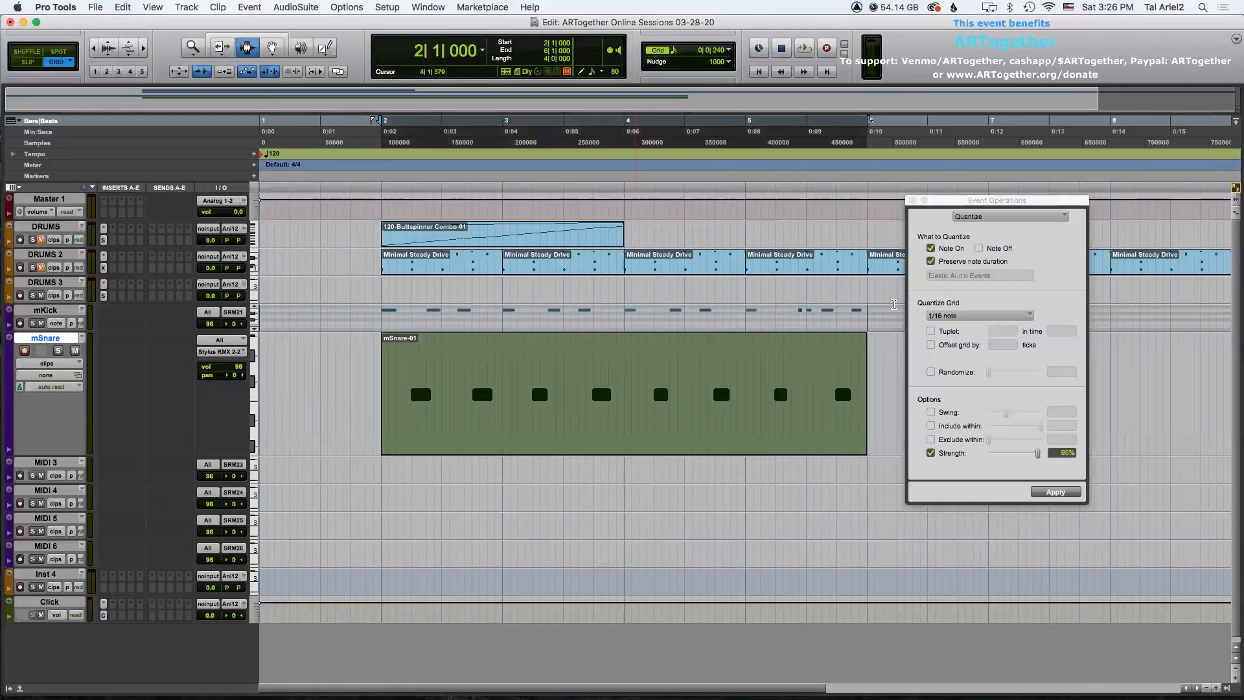
pyautogui.click(946, 316)
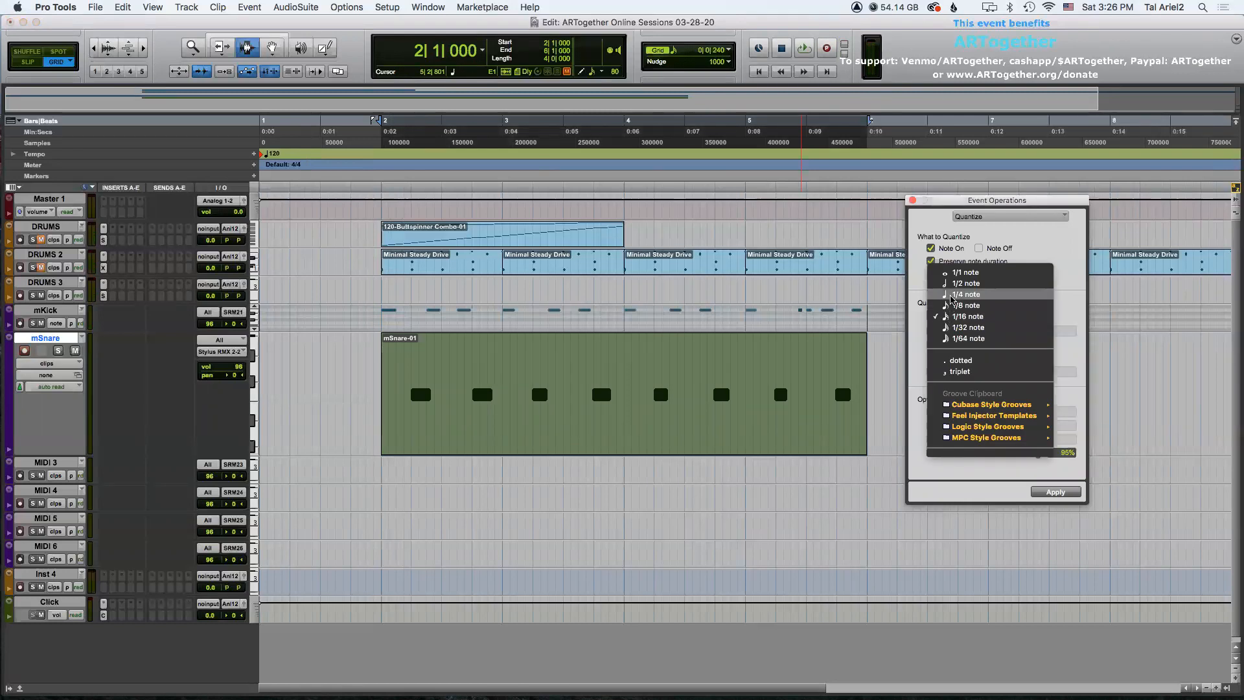
pyautogui.click(950, 295)
pyautogui.click(1057, 493)
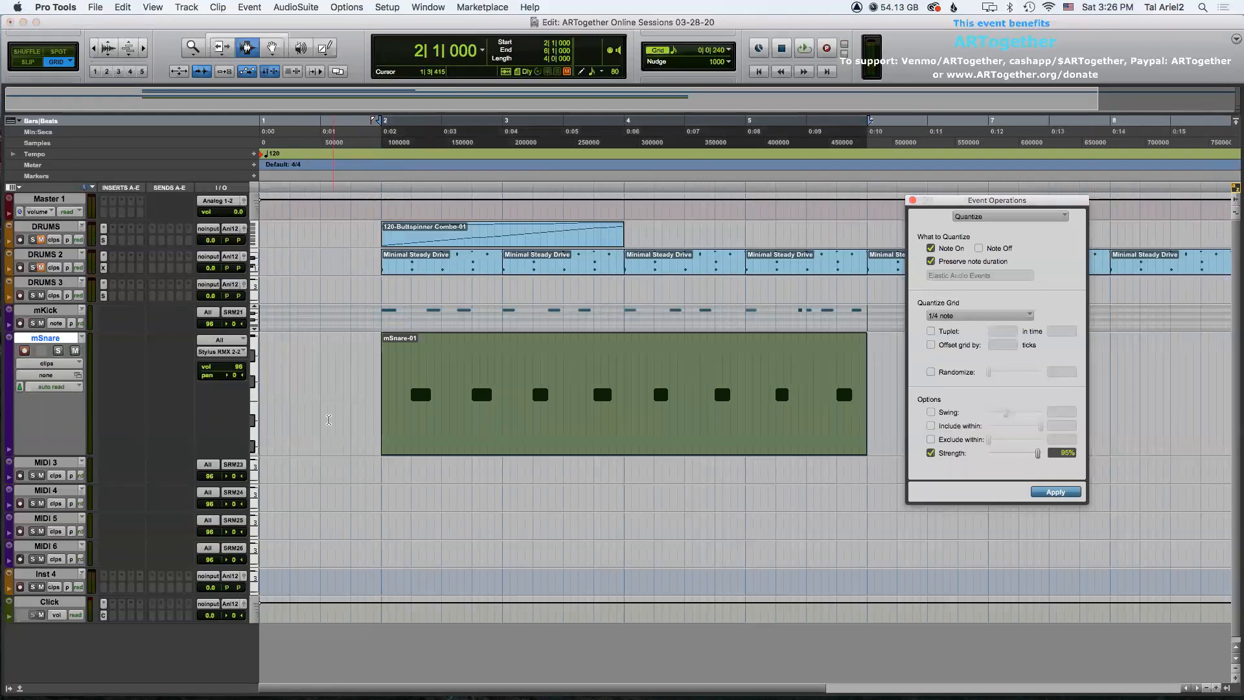
# Play back the quantized snare part.
pyautogui.press('space')
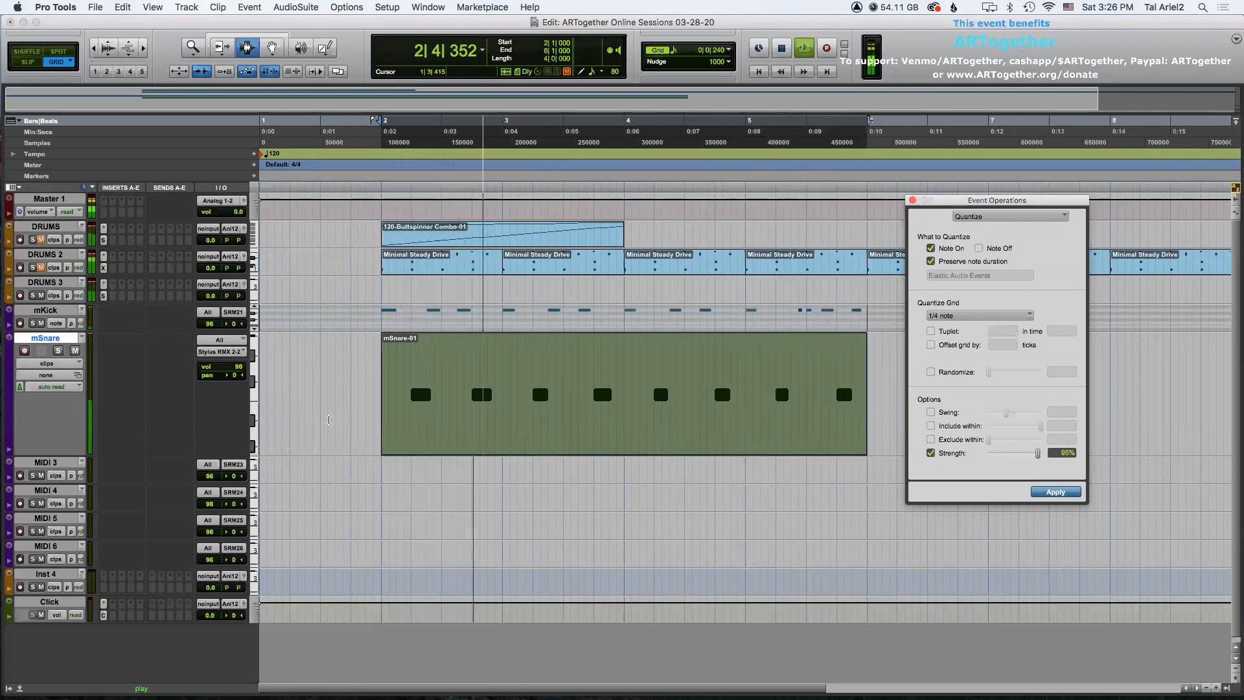
pyautogui.press('space')
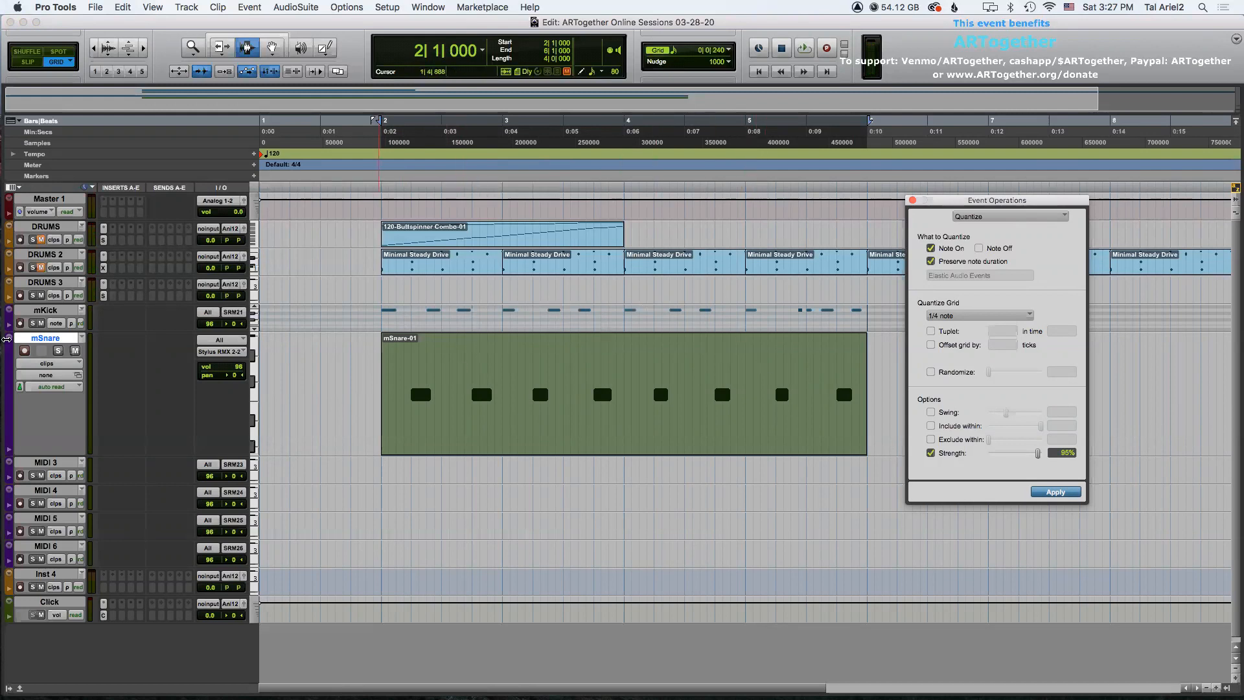
# Shrink the mSnare track lane and rename the MIDI 3 track to mHiHat.
pyautogui.click(8, 337)
pyautogui.click(16, 316)
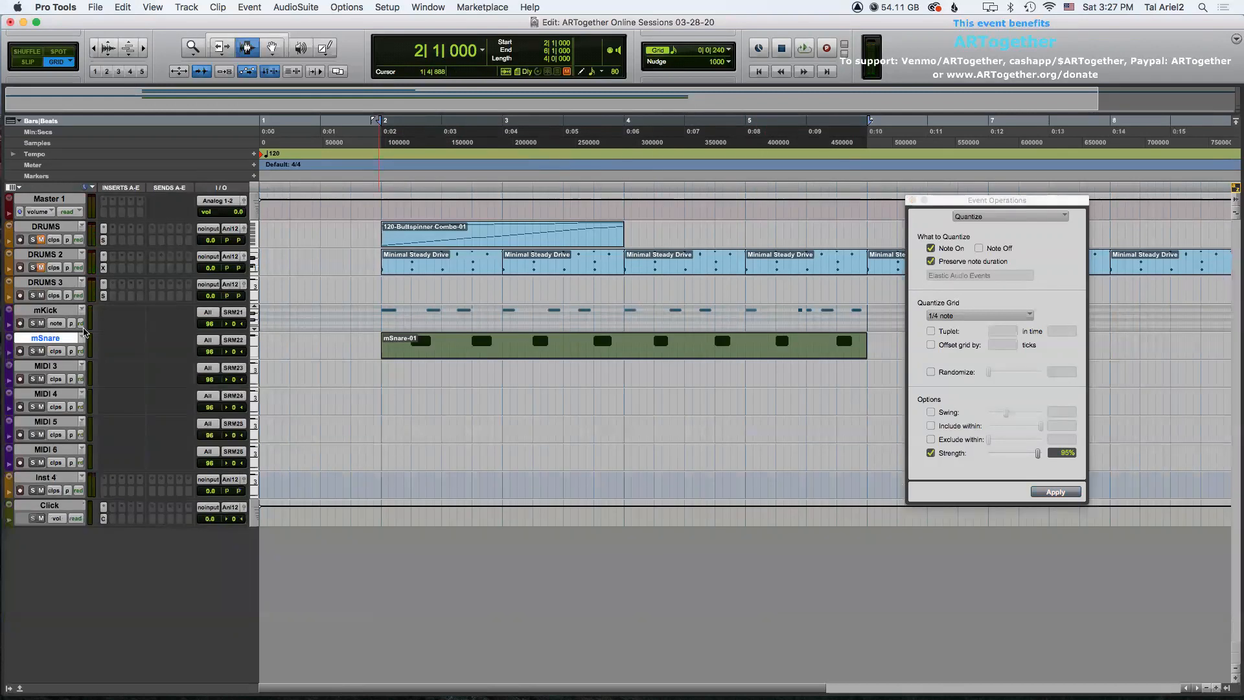
pyautogui.doubleClick(41, 366)
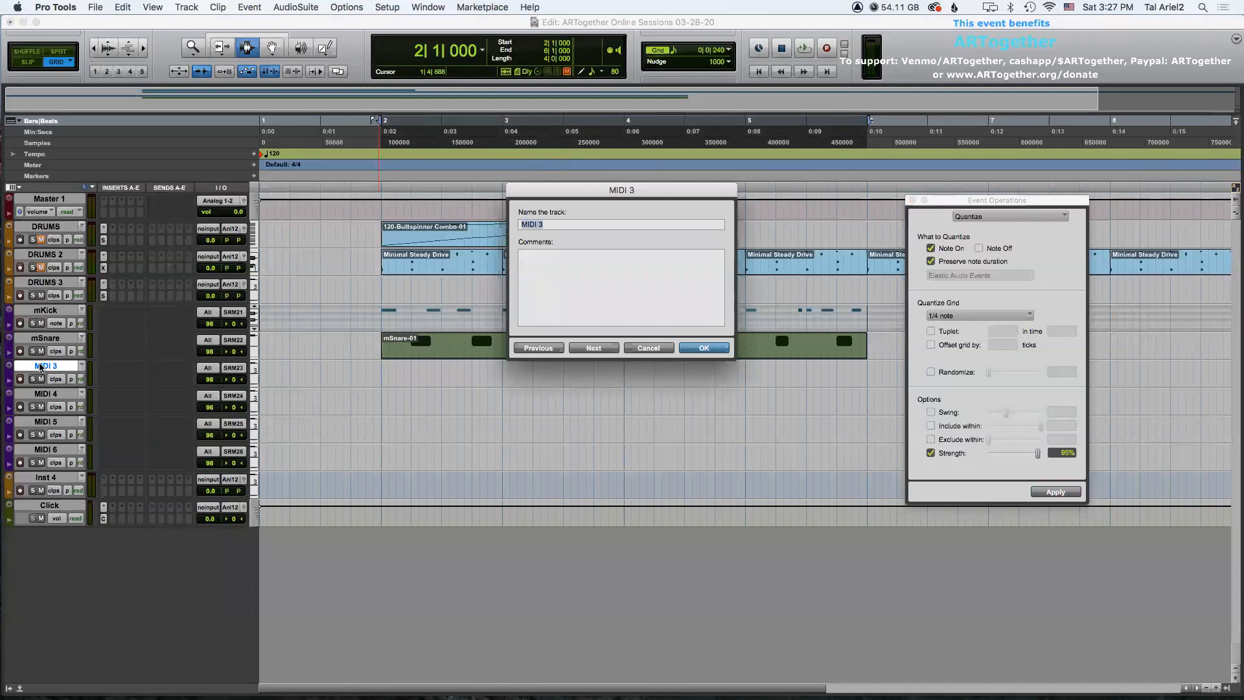
pyautogui.write('mHiHat')
pyautogui.press('Return')
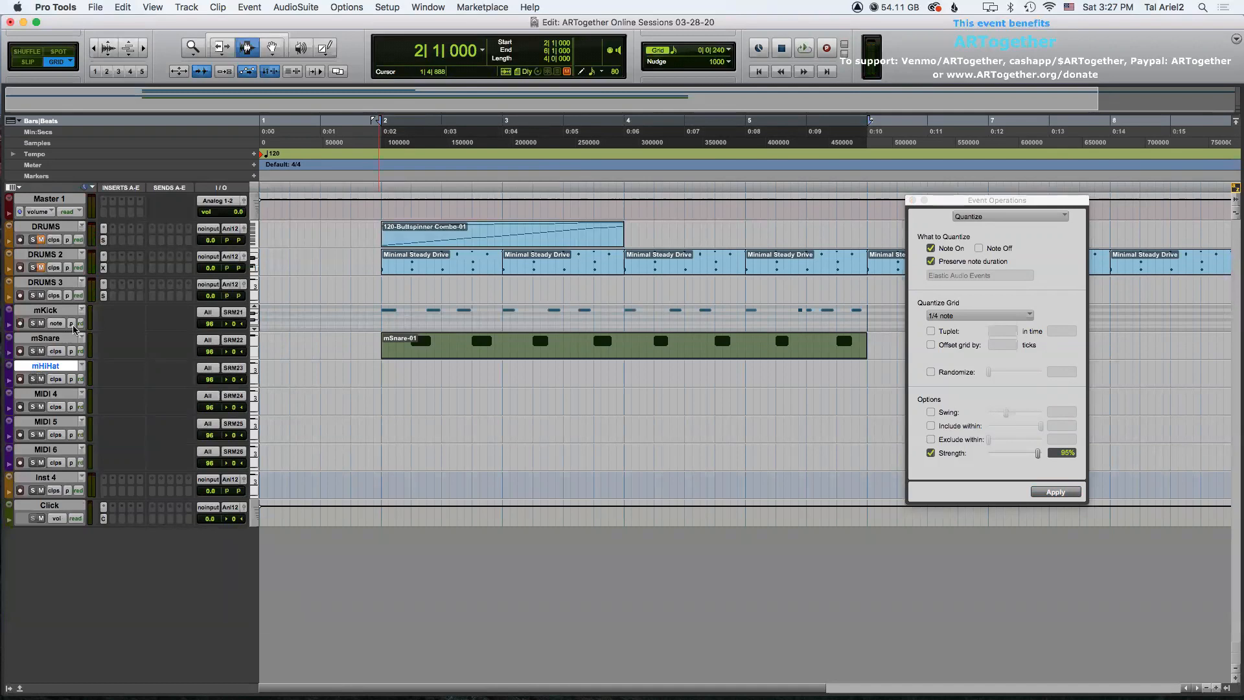
# Open Stylus RMX, select part 3 and load the 118-Snappy HiHat element from Groove Elements, HiHats 1.
pyautogui.click(103, 284)
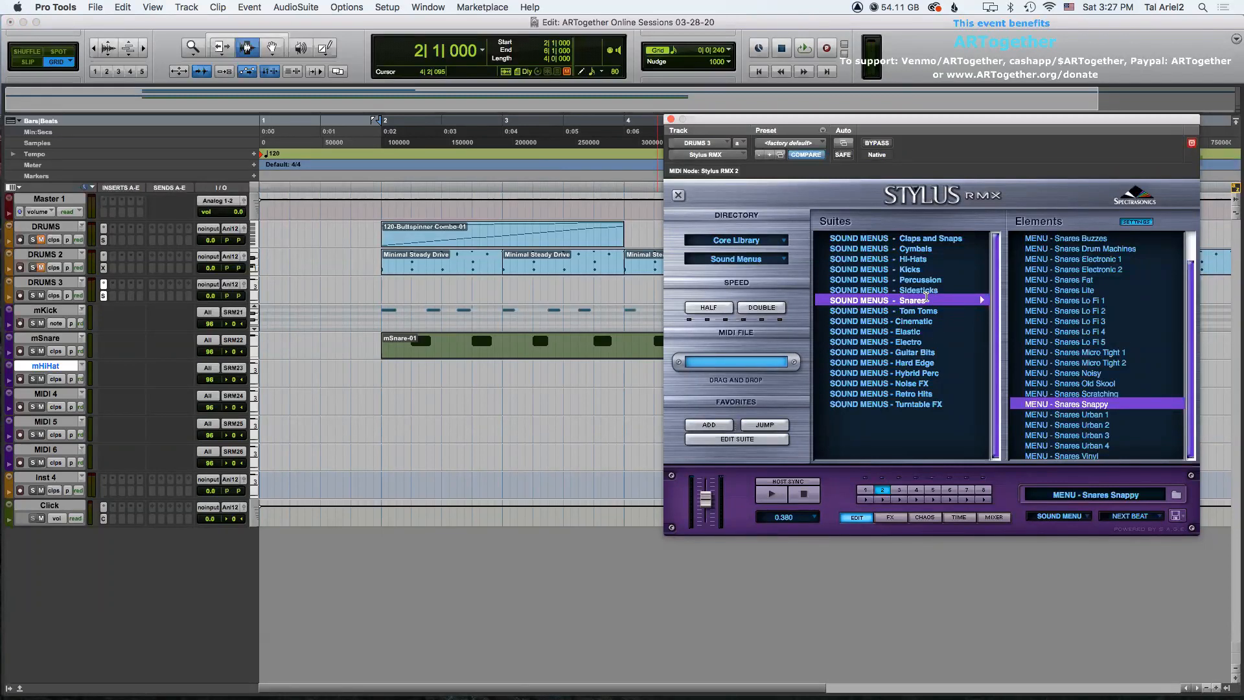
pyautogui.click(899, 490)
pyautogui.click(743, 259)
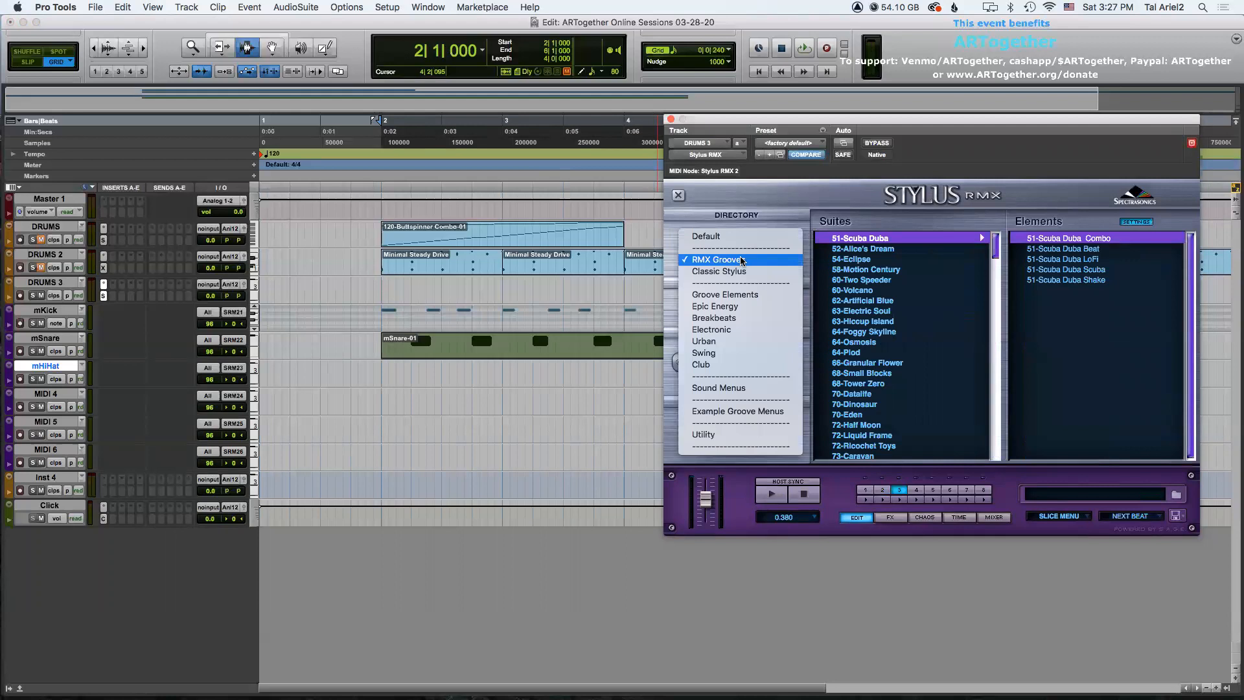
pyautogui.click(753, 295)
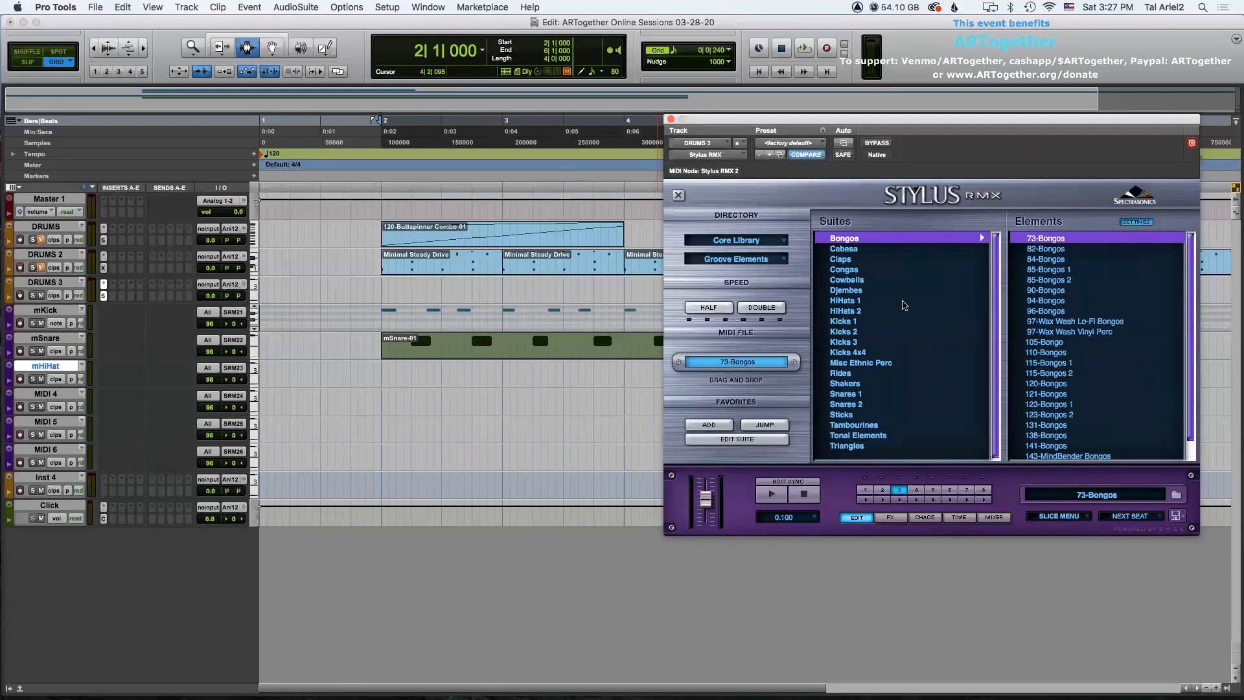
pyautogui.click(851, 301)
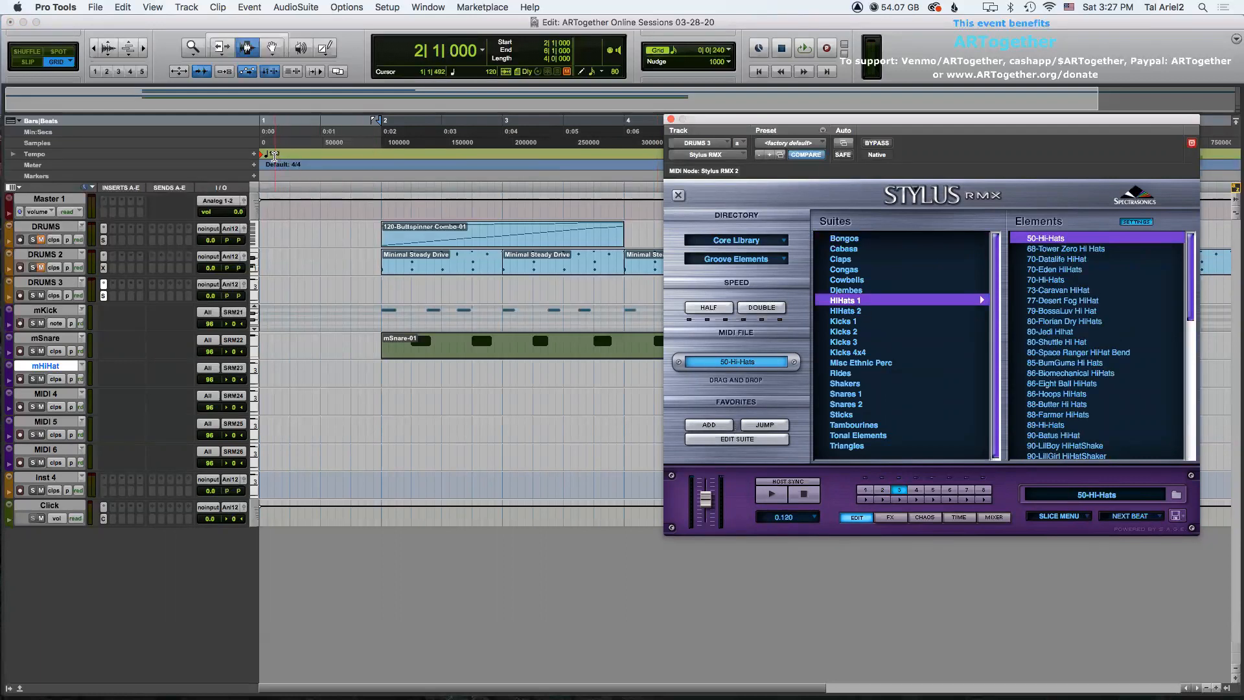
pyautogui.moveTo(1190, 276); pyautogui.dragTo(1188, 426)
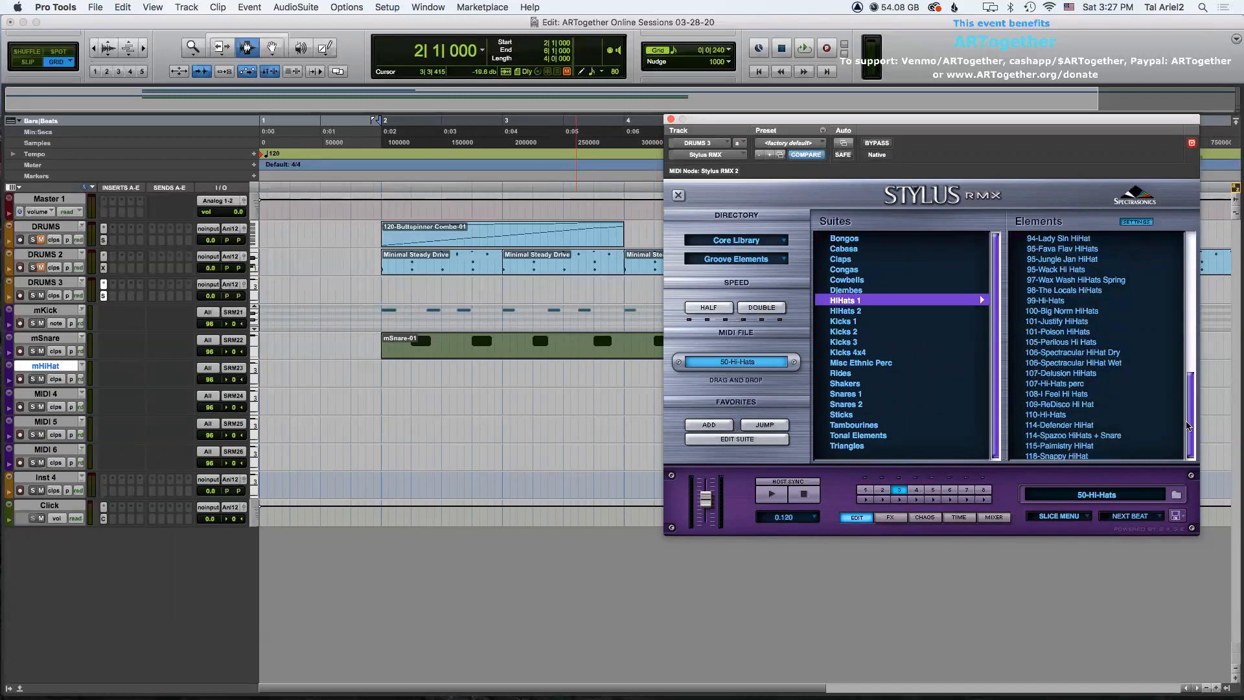
pyautogui.click(1060, 456)
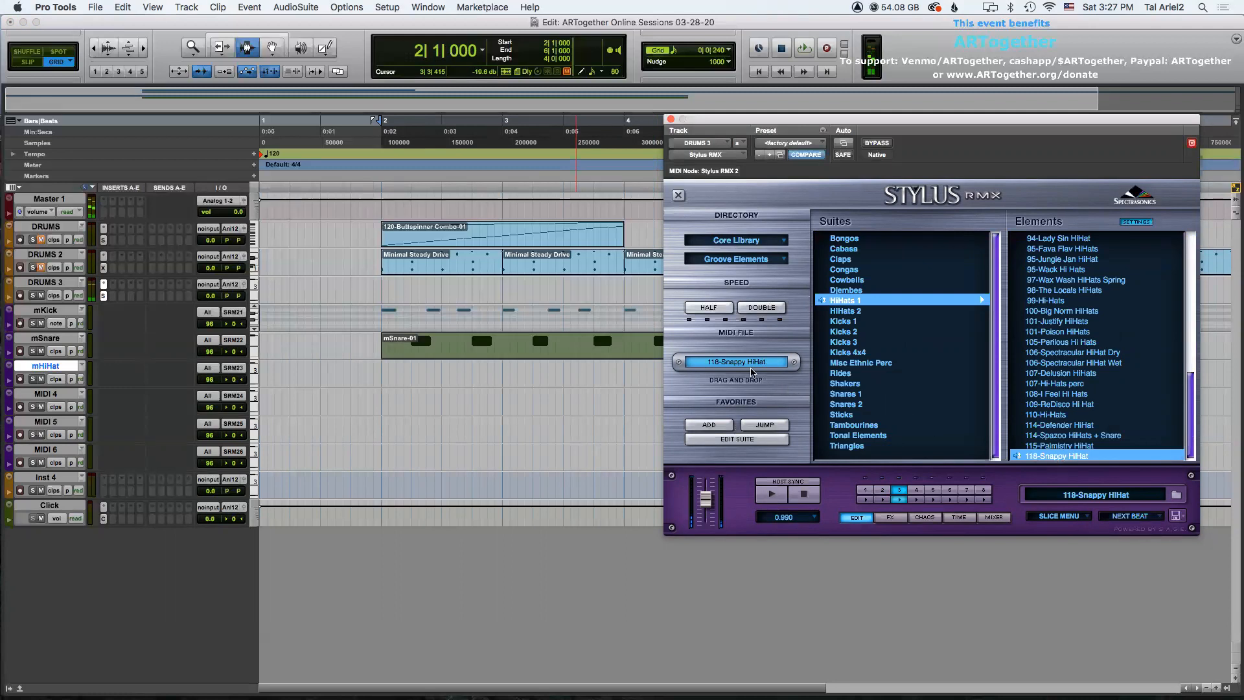
# Drag the 118-Snappy HiHat MIDI file onto the mHiHat track at bar 2 and close the plugin window.
pyautogui.moveTo(751, 371); pyautogui.dragTo(382, 364)
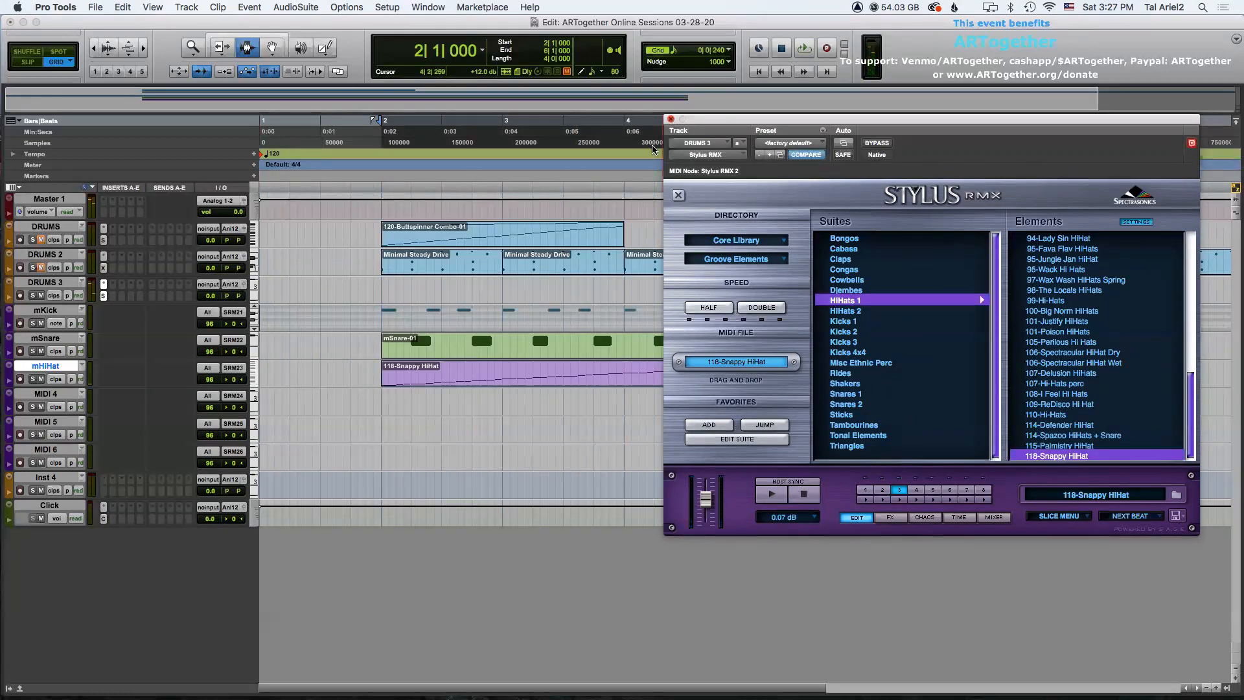
pyautogui.click(671, 119)
# Play back the drum tracks from bar 2 with the new hi-hat clip.
pyautogui.click(381, 315)
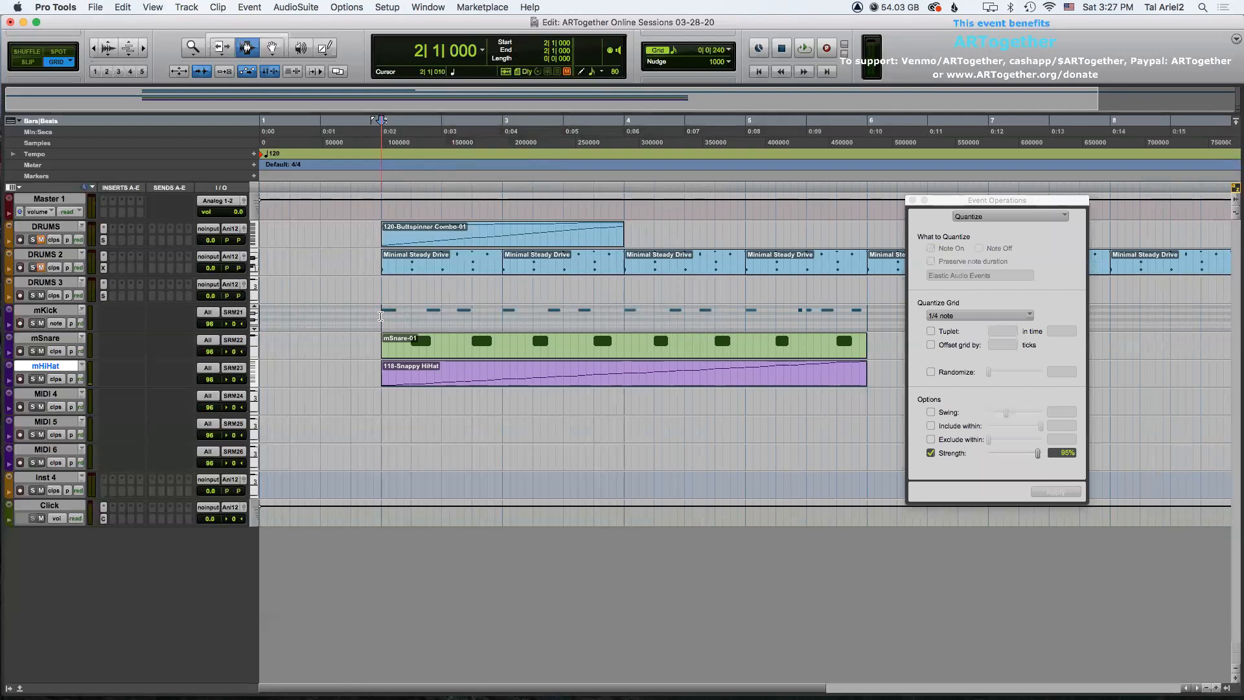
pyautogui.press('space')
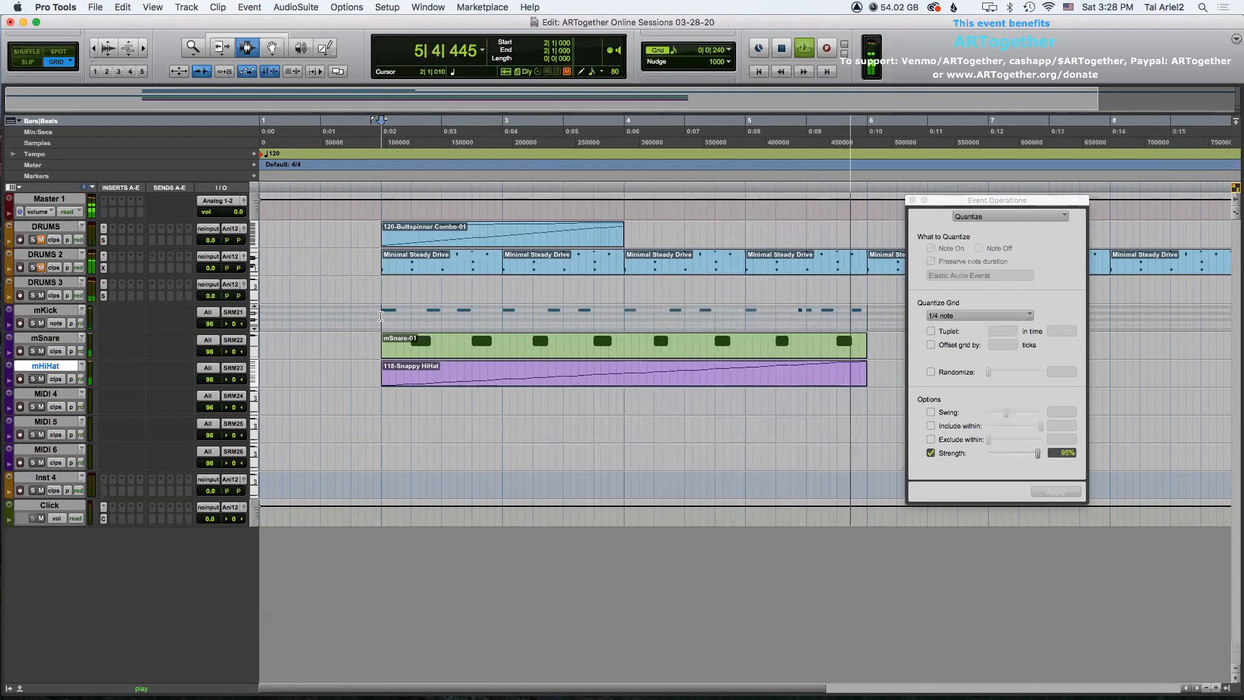
pyautogui.press('space')
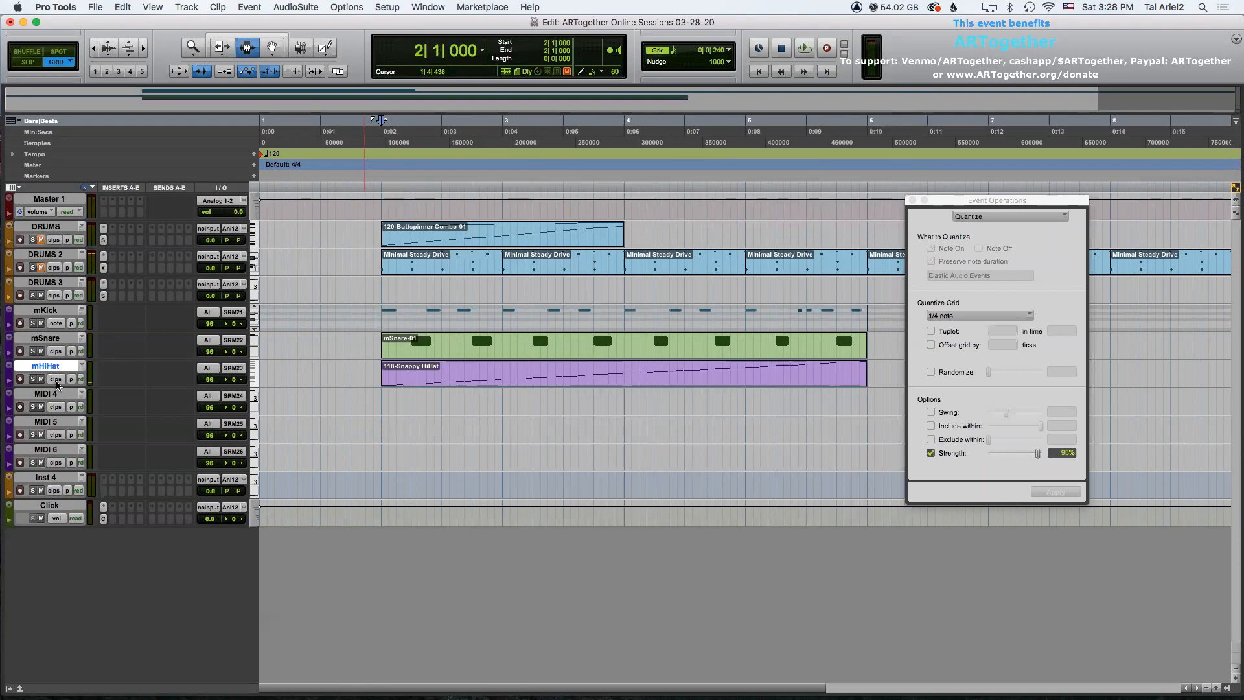
# Rename the MIDI 4 track to mHiHat2.
pyautogui.doubleClick(46, 393)
pyautogui.write('mHiHat')
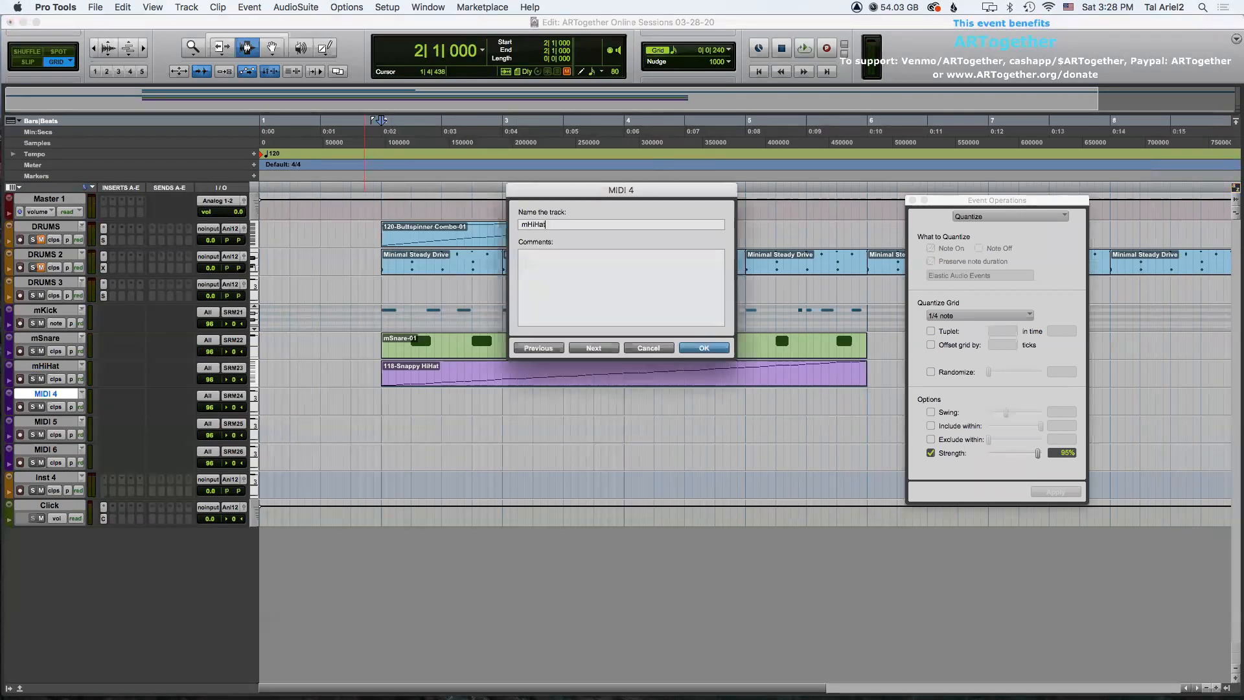
pyautogui.press('Return')
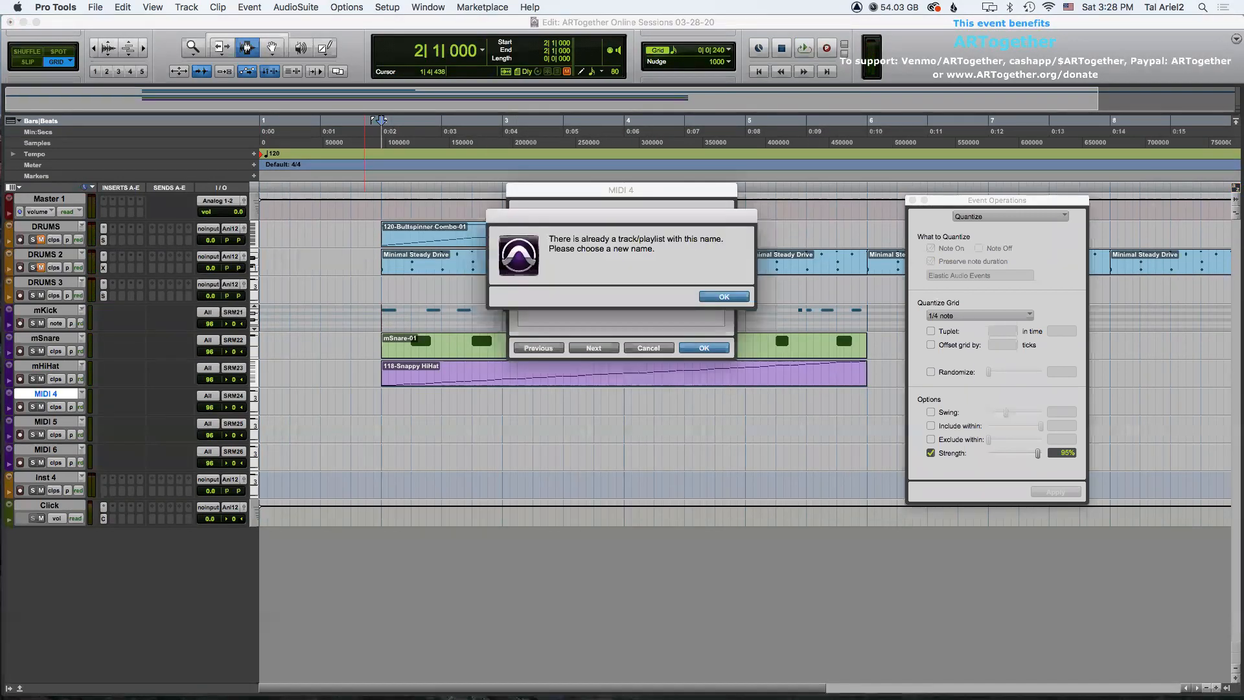
pyautogui.click(723, 298)
pyautogui.write('2')
pyautogui.press('Return')
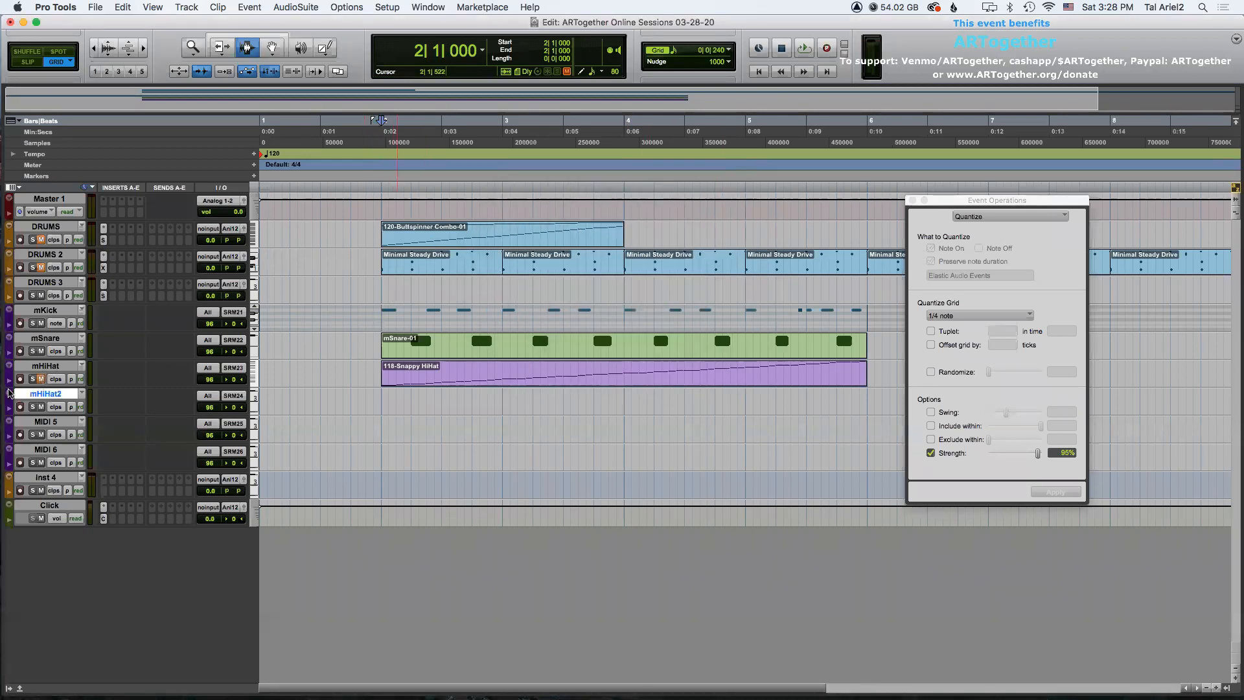
# Enlarge the mHiHat2 track's height.
pyautogui.rightClick(14, 382)
pyautogui.moveTo(51, 374)
pyautogui.click(130, 421)
# In Stylus RMX, select part 4 and load MENU - Hi-Hats Chunky from Sound Menus, Hi-Hats, then close the plugin.
pyautogui.click(103, 296)
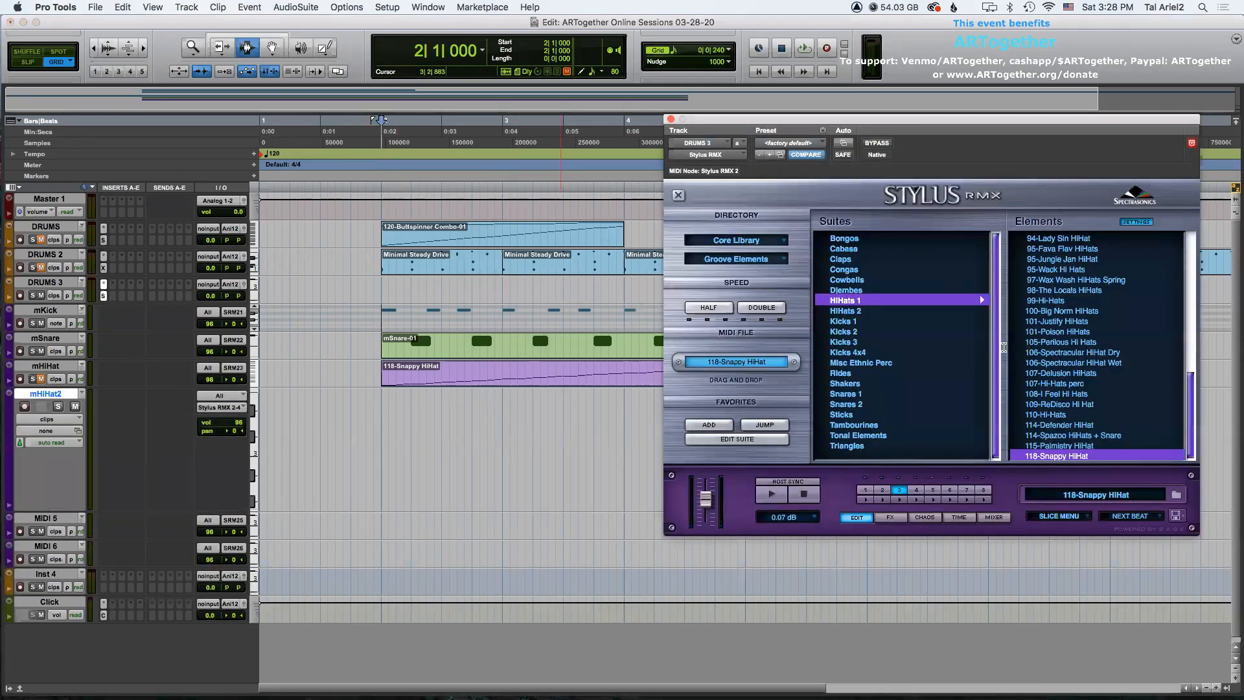
pyautogui.click(915, 489)
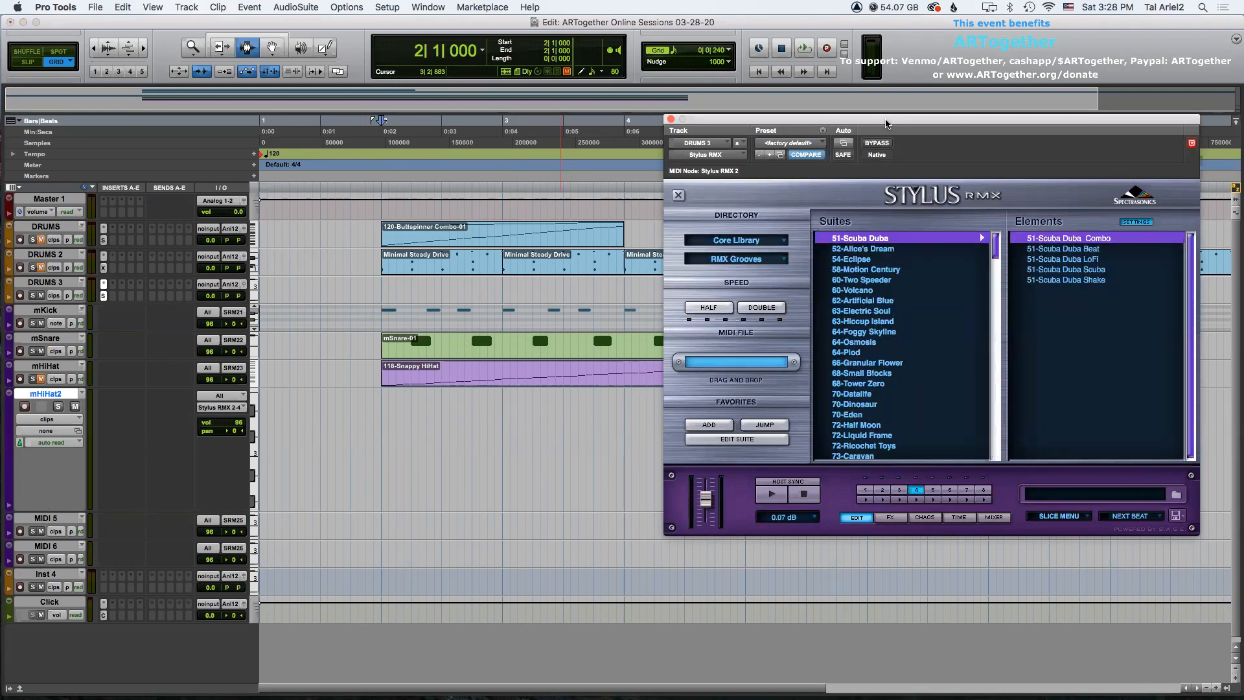
pyautogui.moveTo(886, 120); pyautogui.dragTo(885, 110)
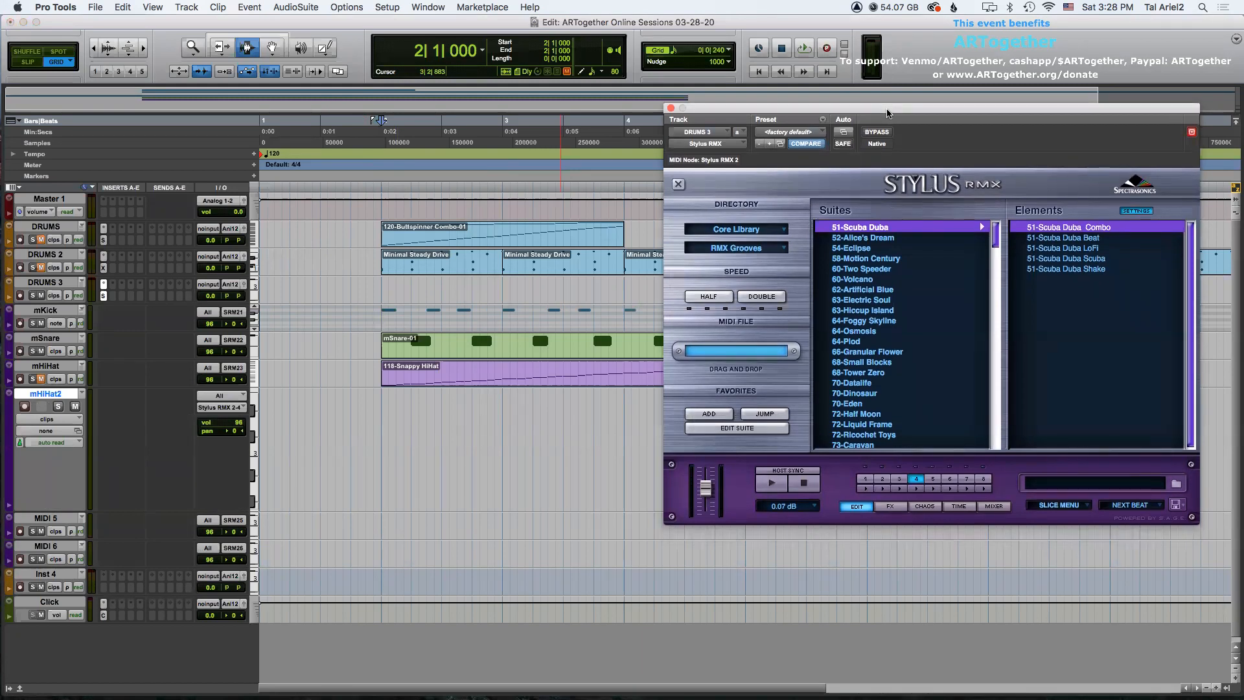
pyautogui.moveTo(887, 112); pyautogui.dragTo(906, 106)
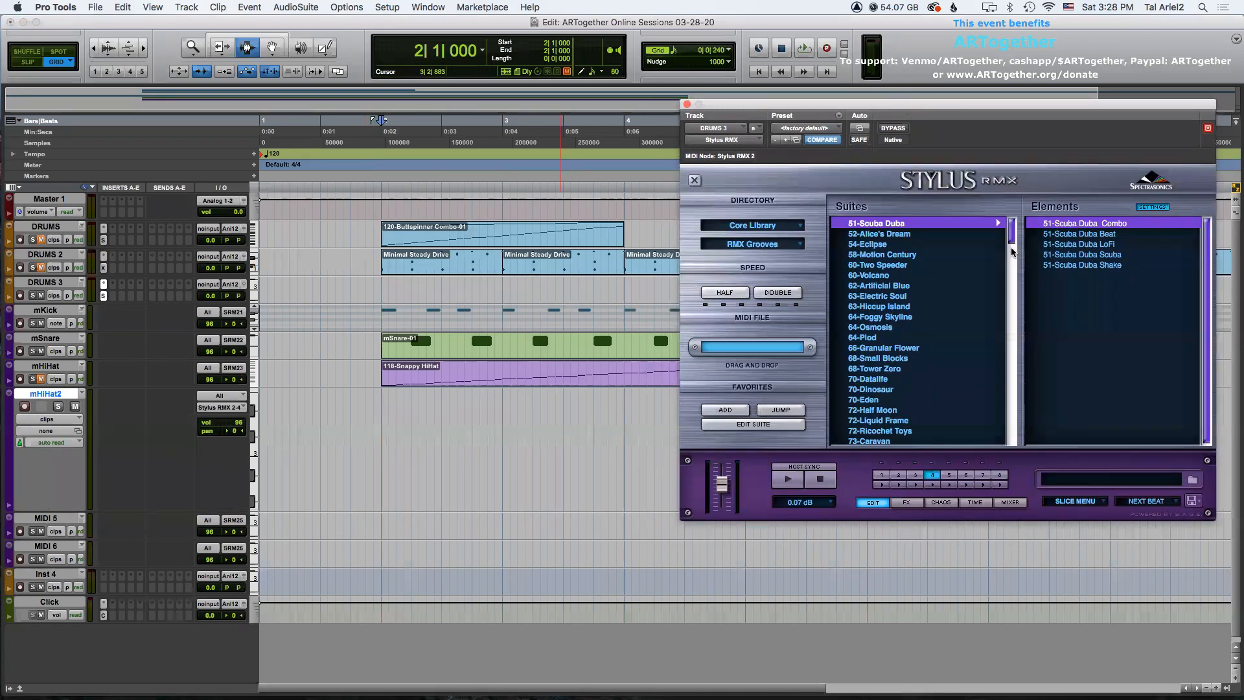
pyautogui.click(754, 246)
pyautogui.click(762, 373)
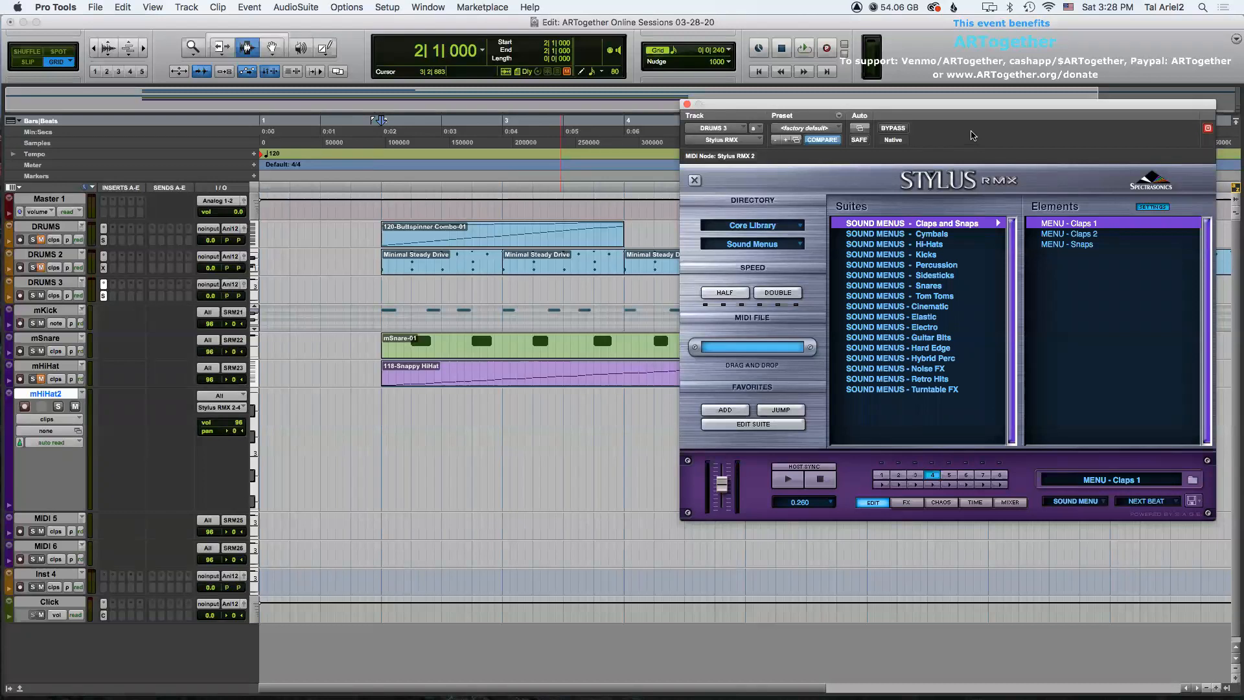
pyautogui.moveTo(941, 112); pyautogui.dragTo(952, 103)
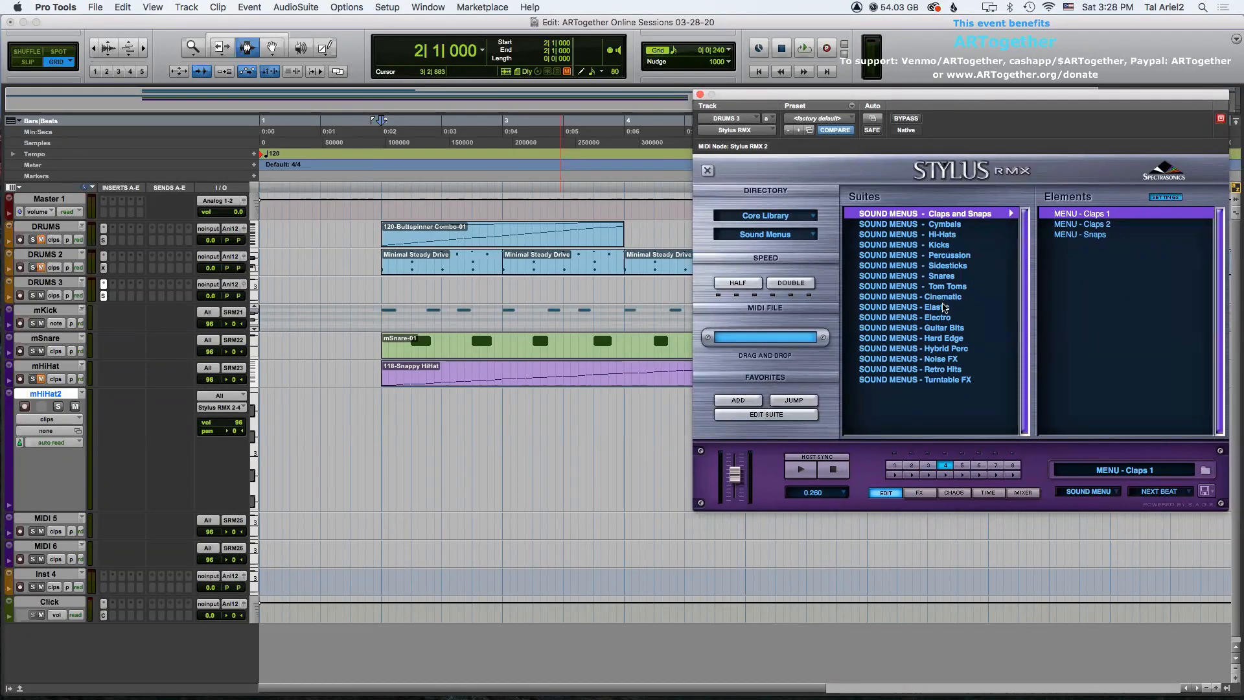
pyautogui.click(942, 235)
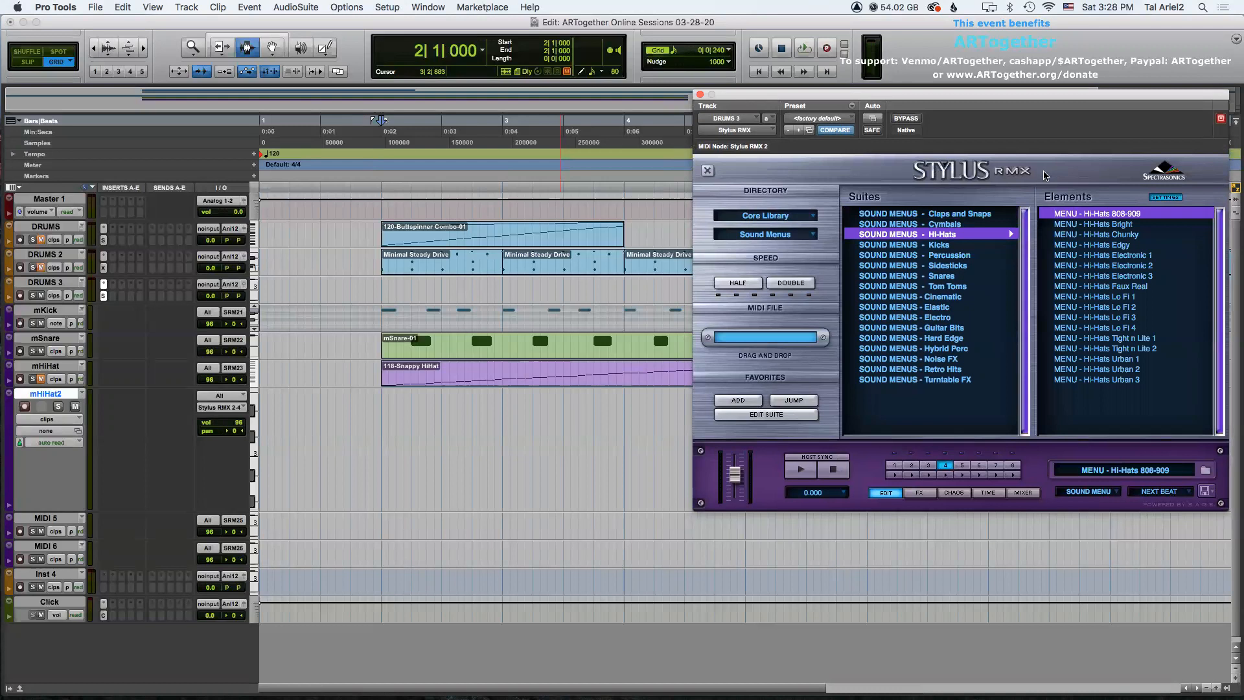
pyautogui.click(1127, 235)
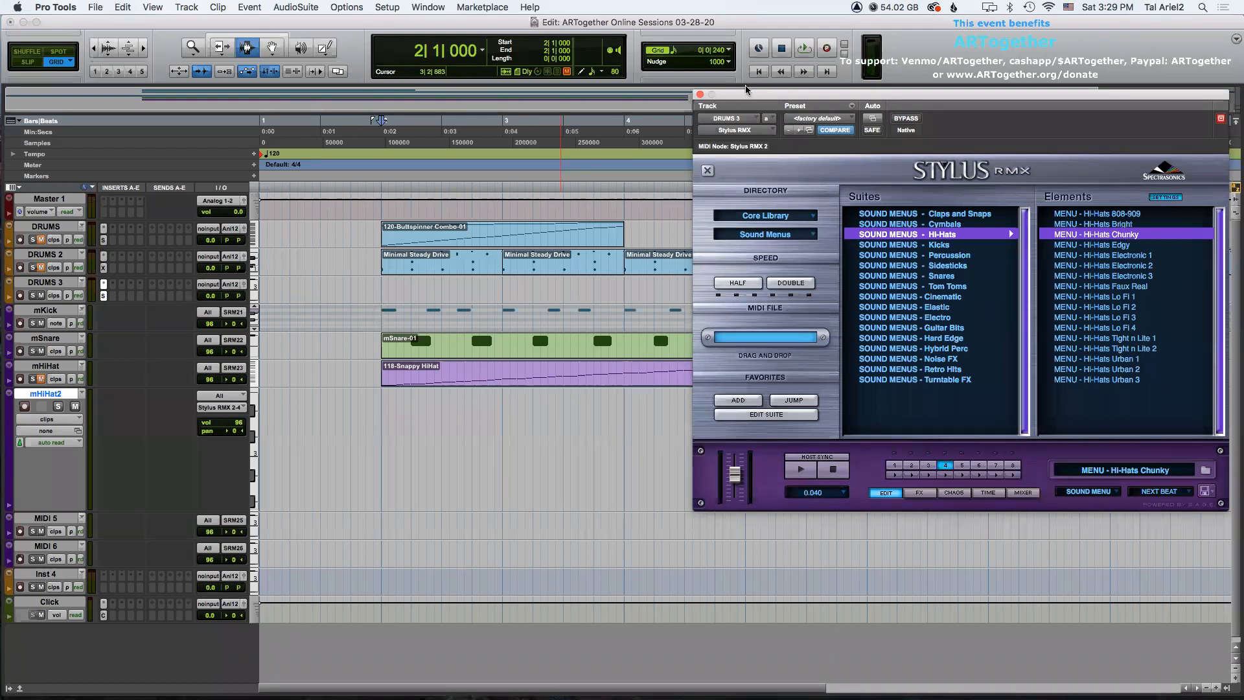
pyautogui.click(701, 95)
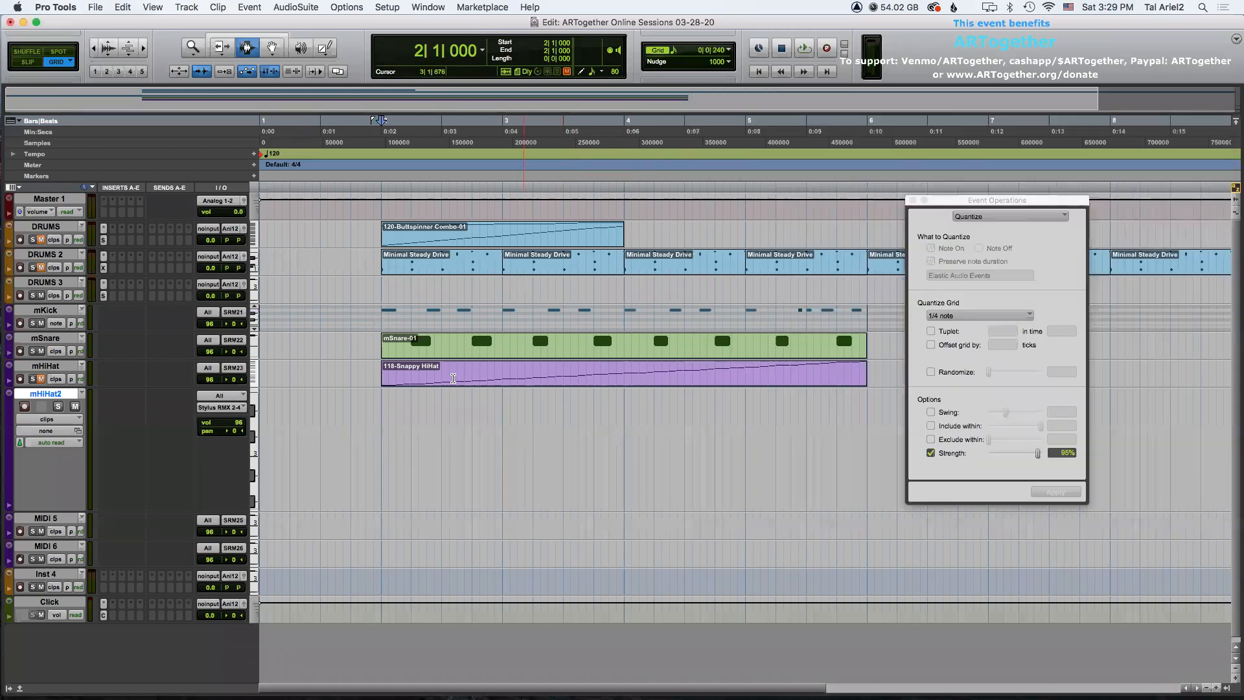
# Record-enable the mHiHat2 track and record a hi-hat part from the session start.
pyautogui.click(373, 404)
pyautogui.click(26, 406)
pyautogui.press('Return')
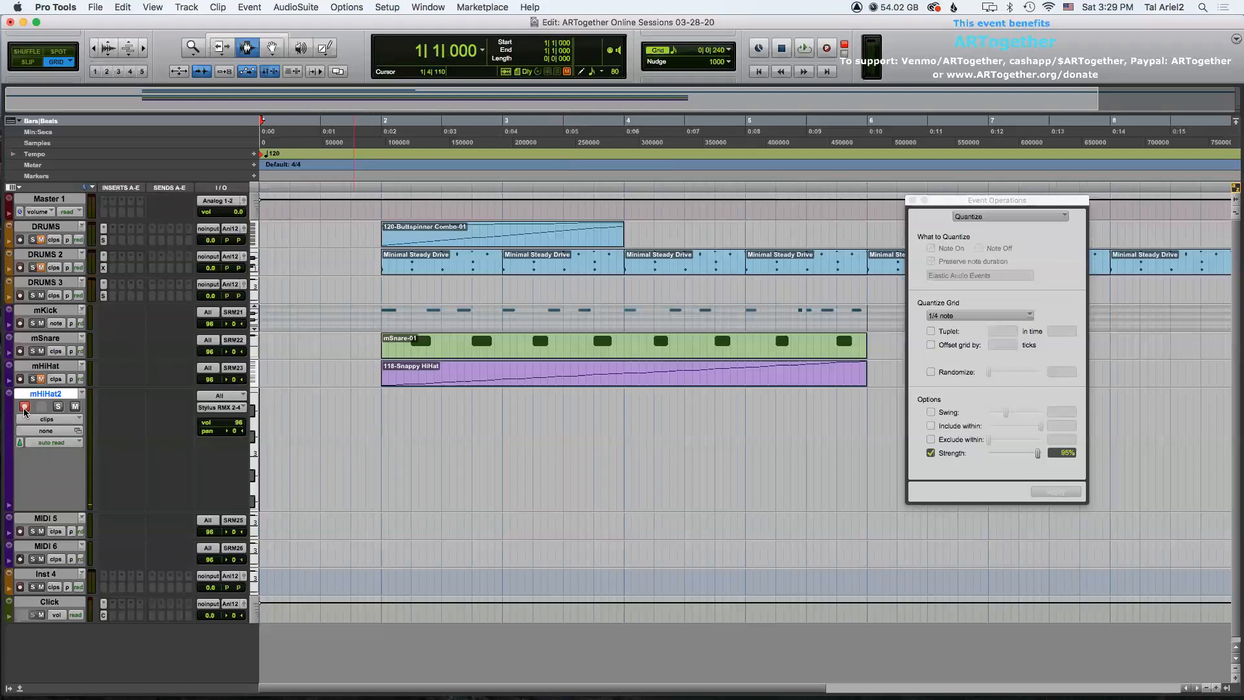
pyautogui.press('super+space')
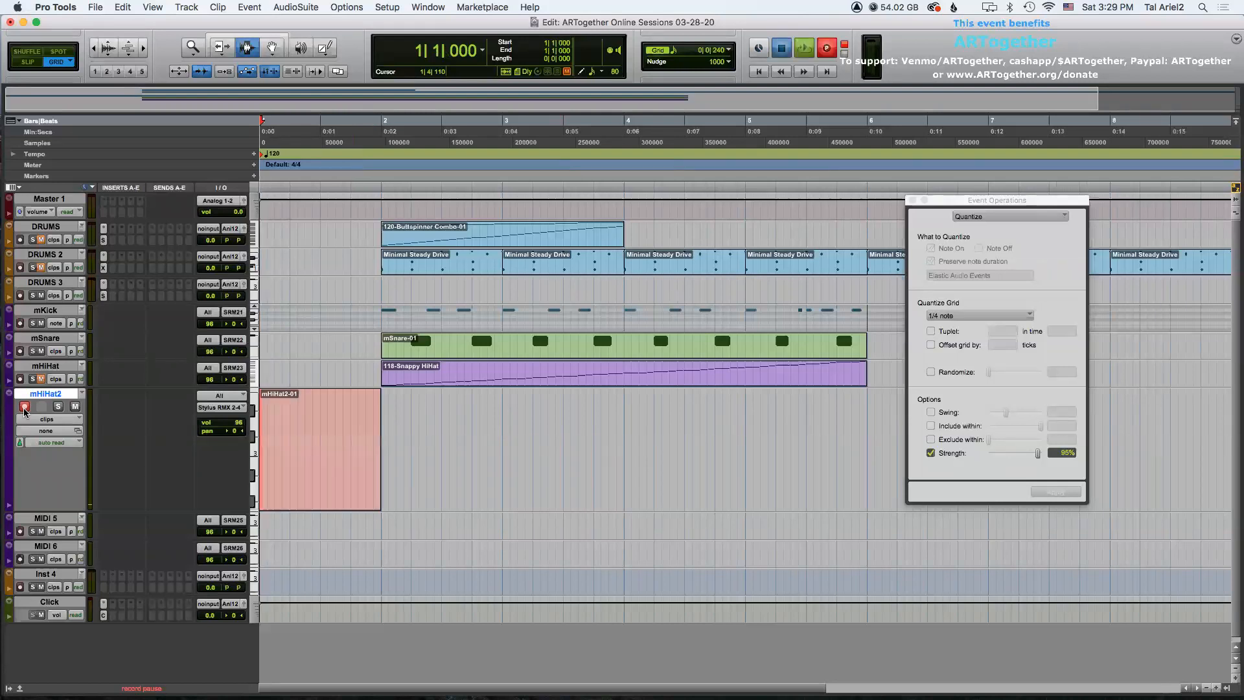
pyautogui.press('super+period')
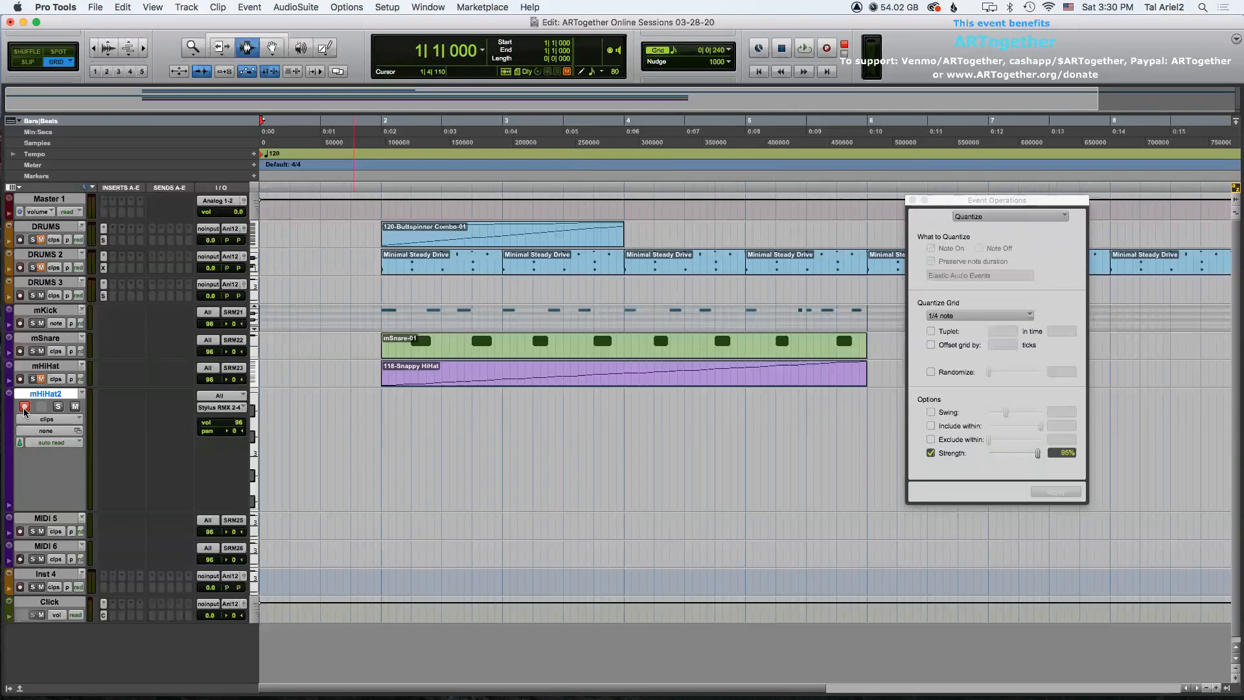
pyautogui.press('super+space')
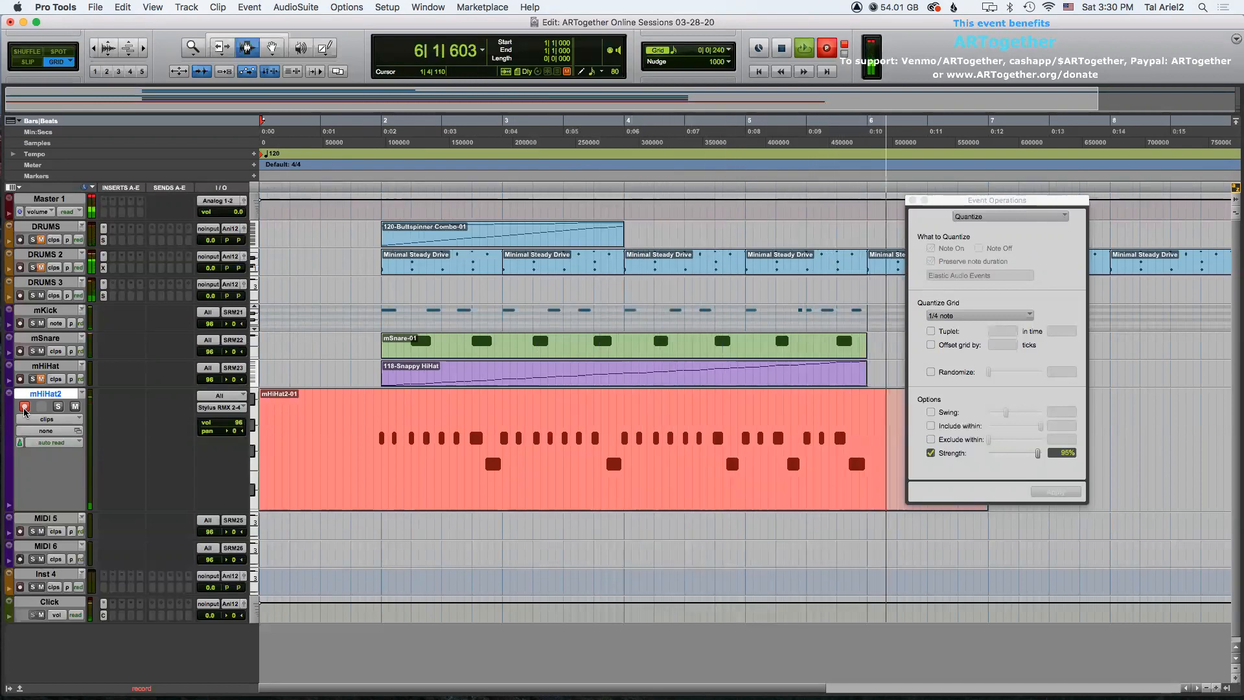
pyautogui.press('space')
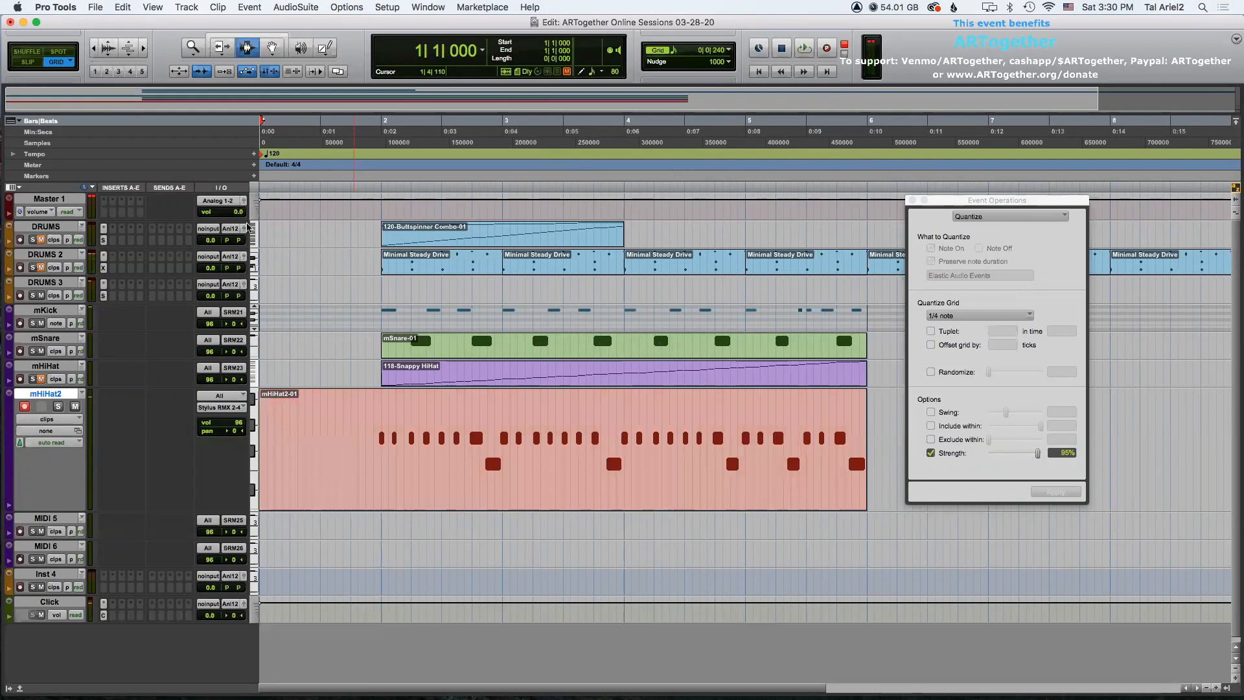
# Quantize the mHiHat2 clip's notes to a 1/4 note grid, then undo it.
pyautogui.click(498, 445)
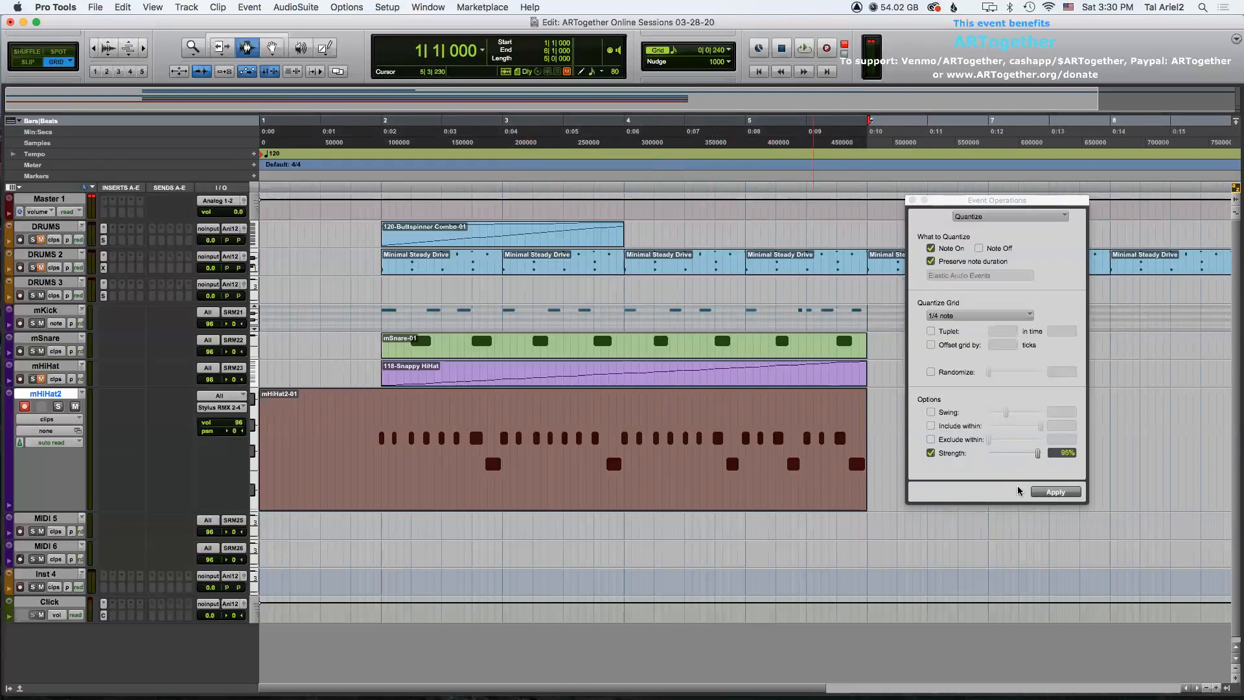
pyautogui.click(1051, 494)
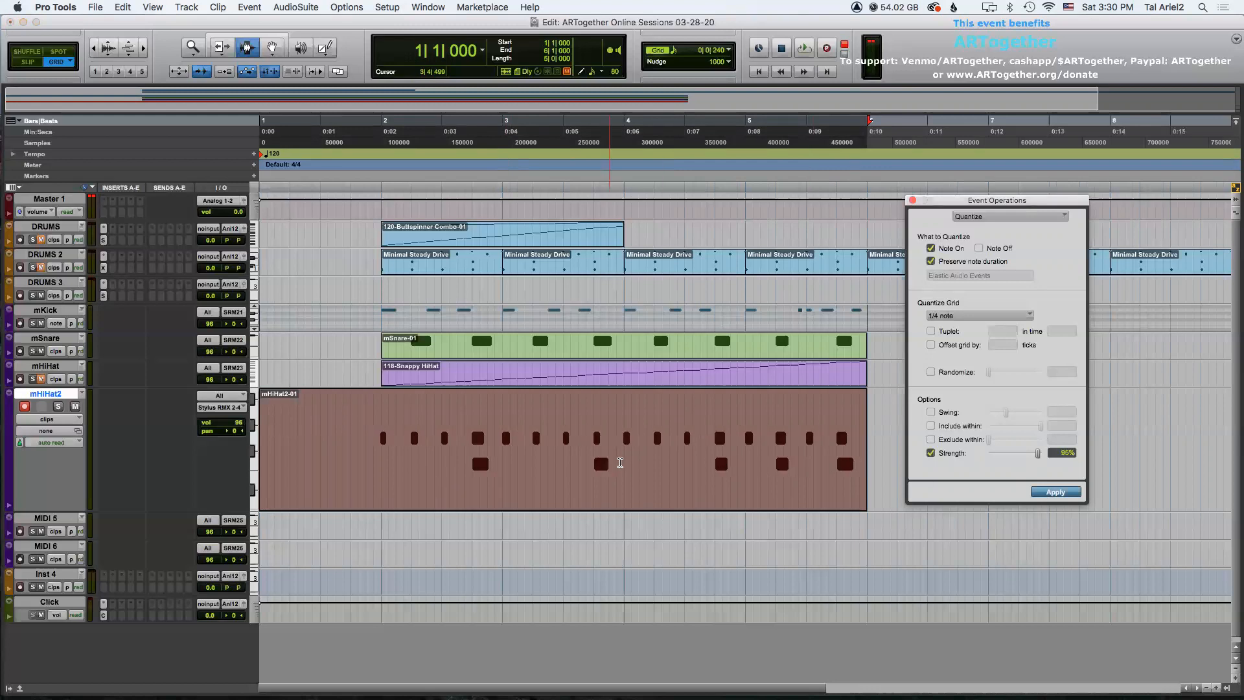
pyautogui.press('super+z')
# Quantize the mHiHat2 clip's notes with a 1/8 note grid.
pyautogui.click(949, 318)
pyautogui.click(953, 328)
pyautogui.click(1053, 494)
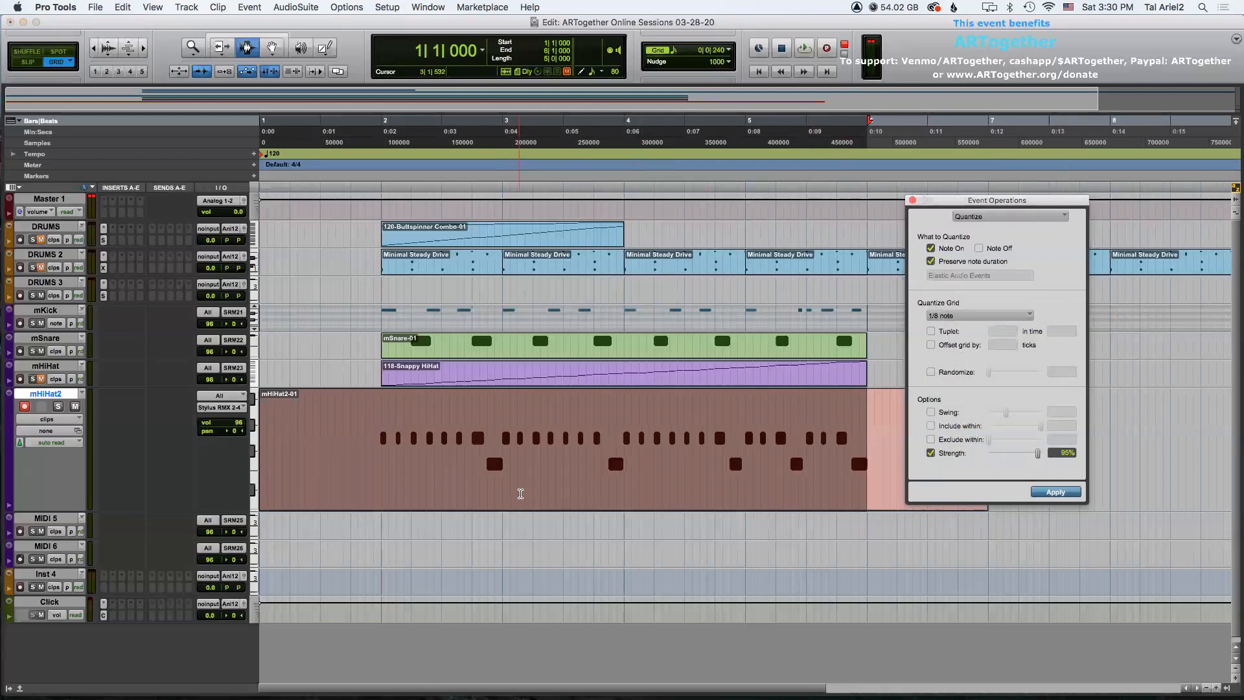
# Trim the mHiHat2 clip to span bars 2 through 6, then undo both trims.
pyautogui.press('F6')
pyautogui.click(381, 417)
pyautogui.press('F7')
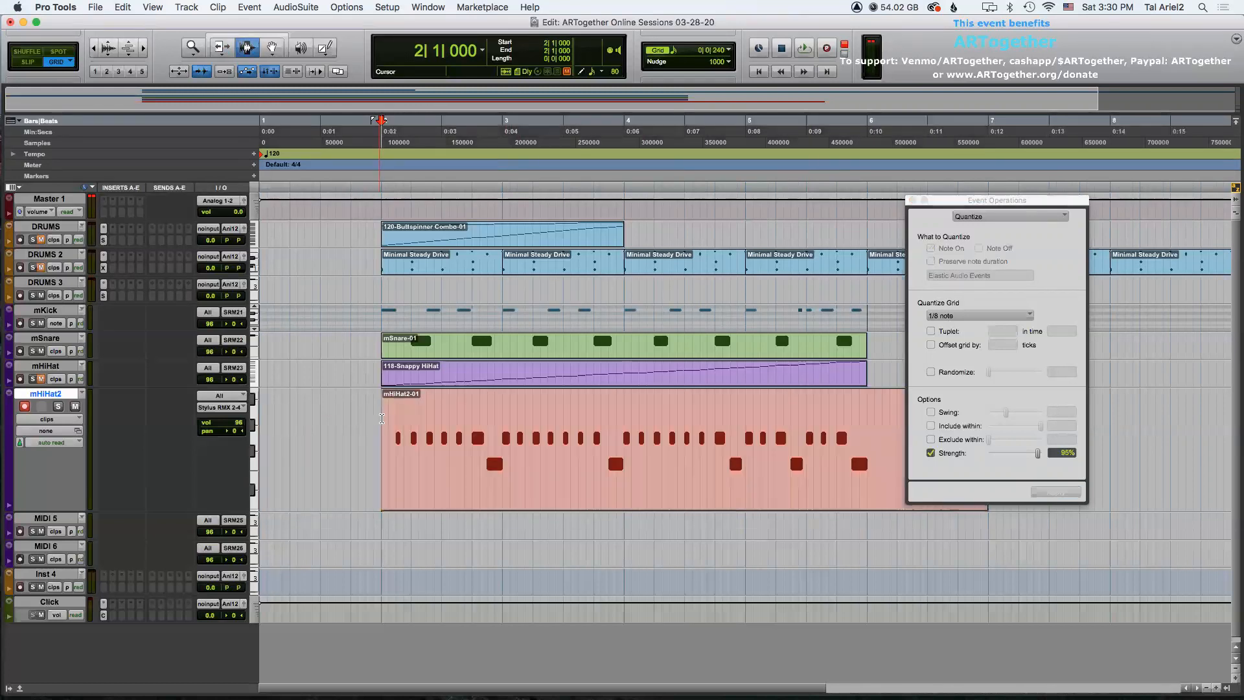
pyautogui.press('F6')
pyautogui.click(869, 420)
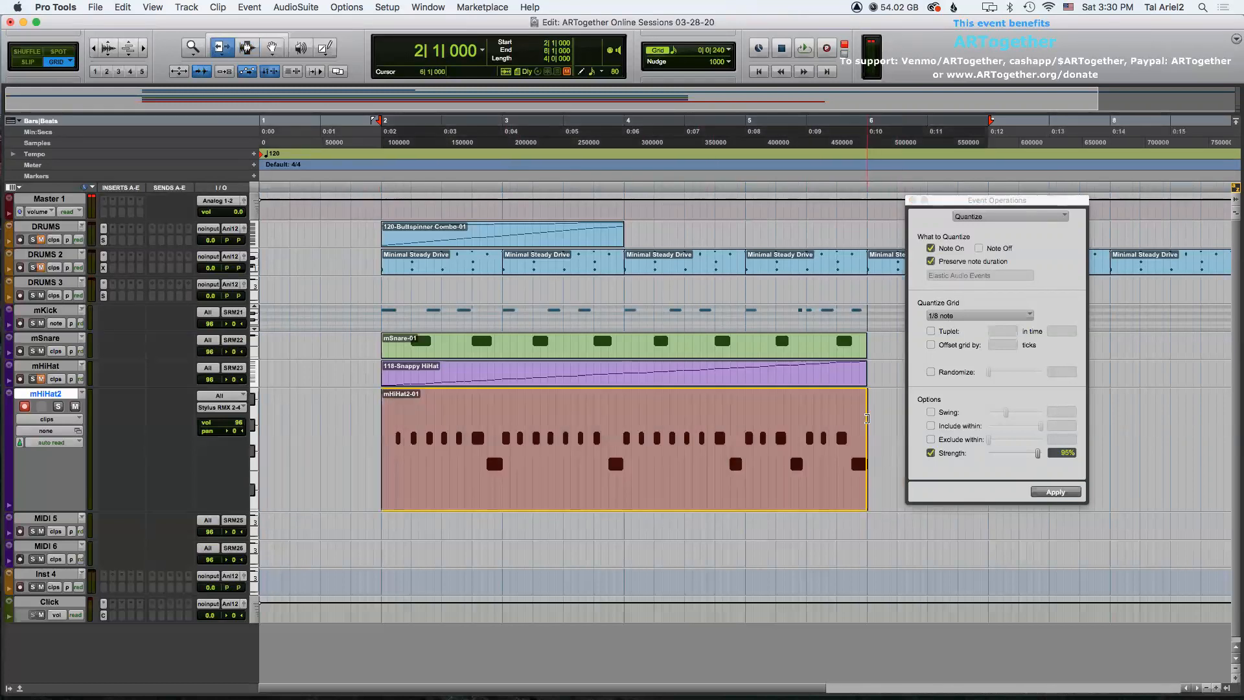
pyautogui.press('F7')
pyautogui.click(379, 416)
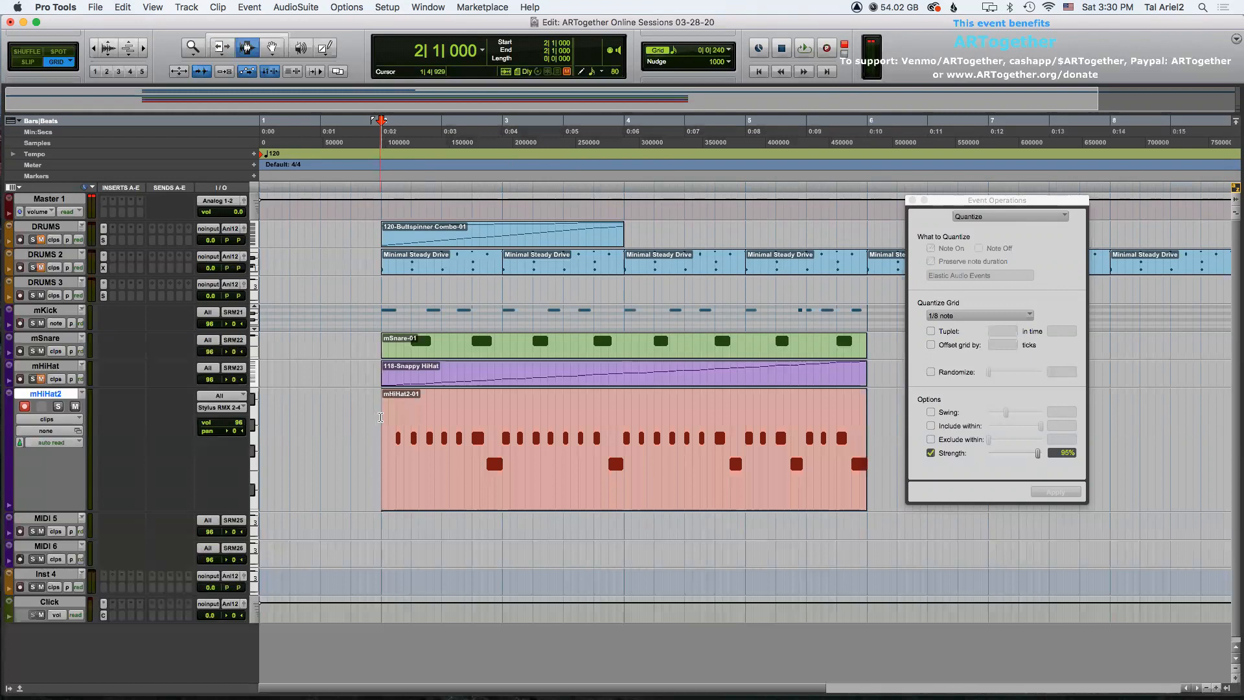
pyautogui.press('super+z')
pyautogui.press('super+z')
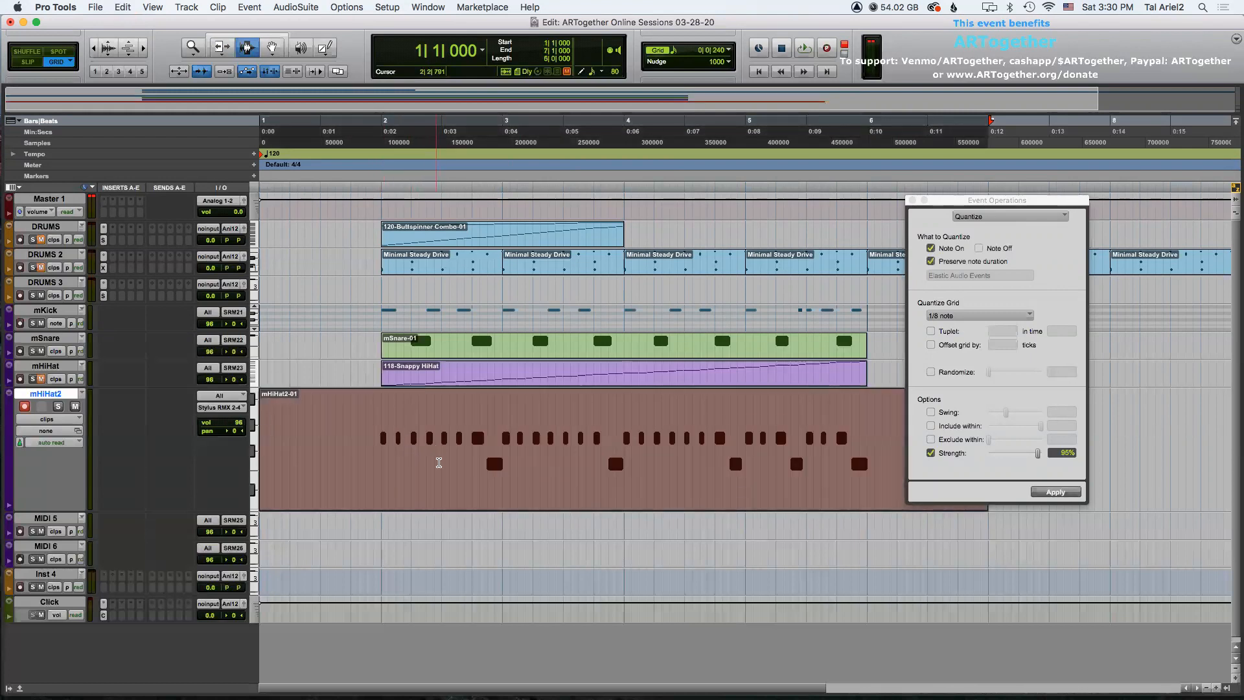
# Trim the mHiHat2 clip to span bars 2 through 6 and play it back.
pyautogui.press('KP_Add')
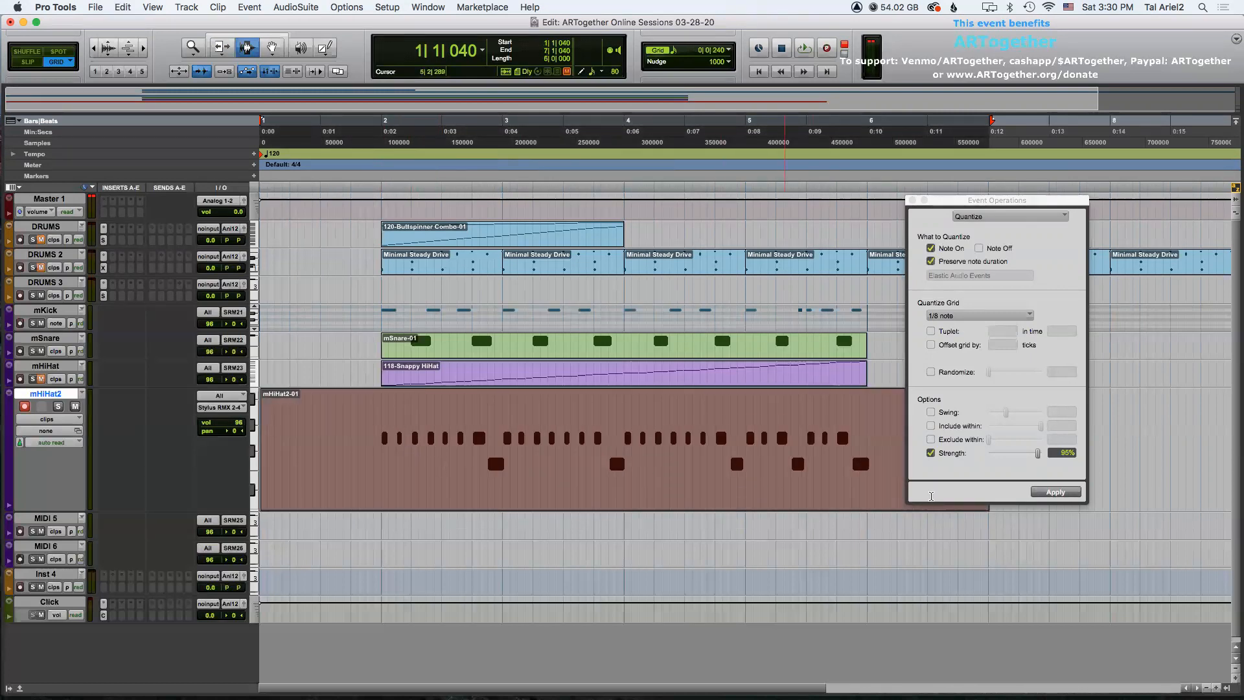
pyautogui.click(1051, 491)
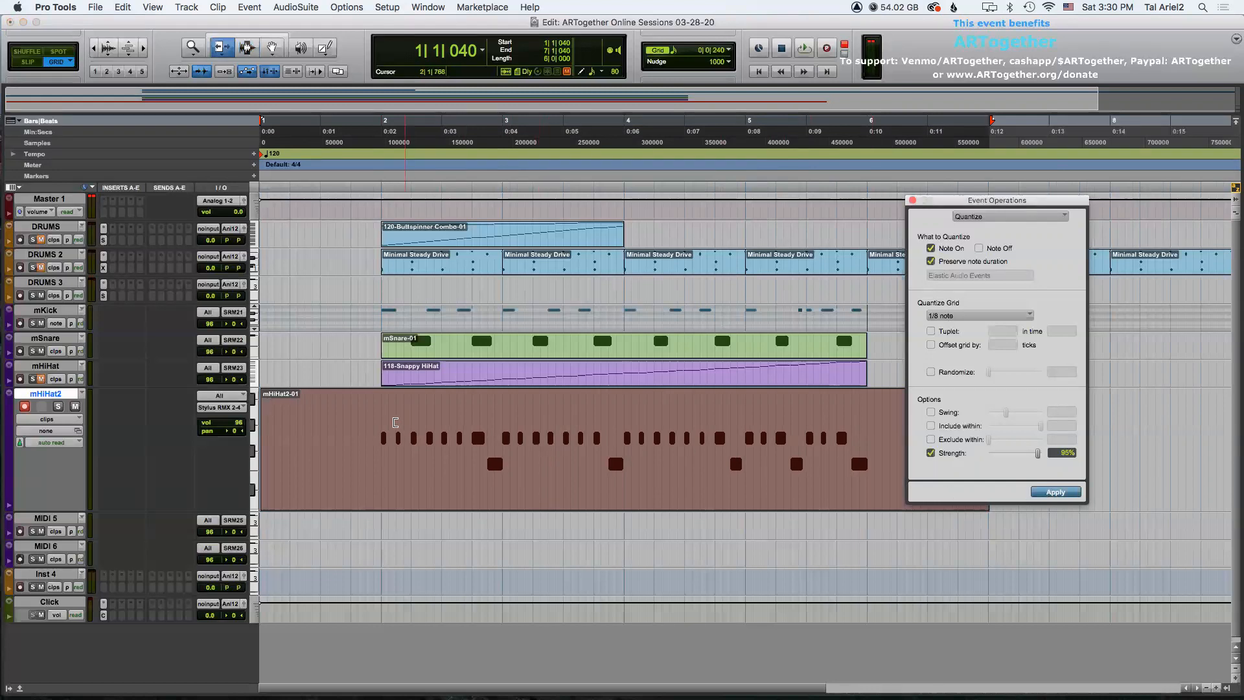
pyautogui.click(381, 417)
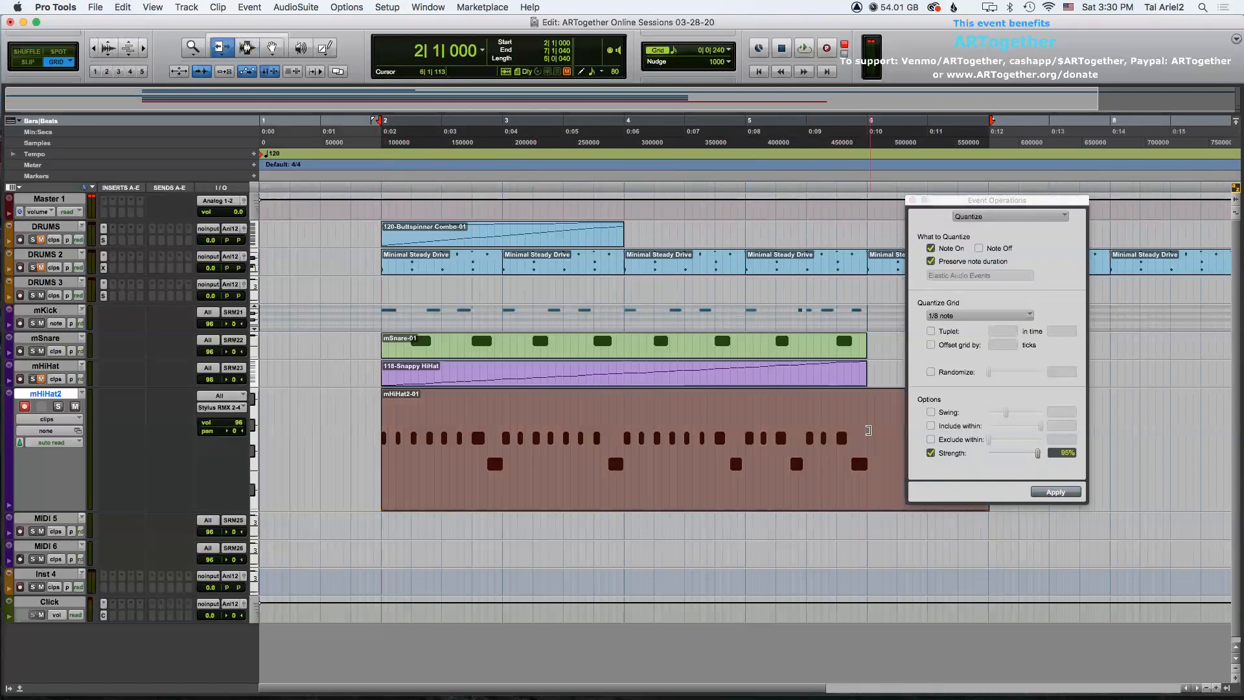
pyautogui.click(868, 430)
pyautogui.press('space')
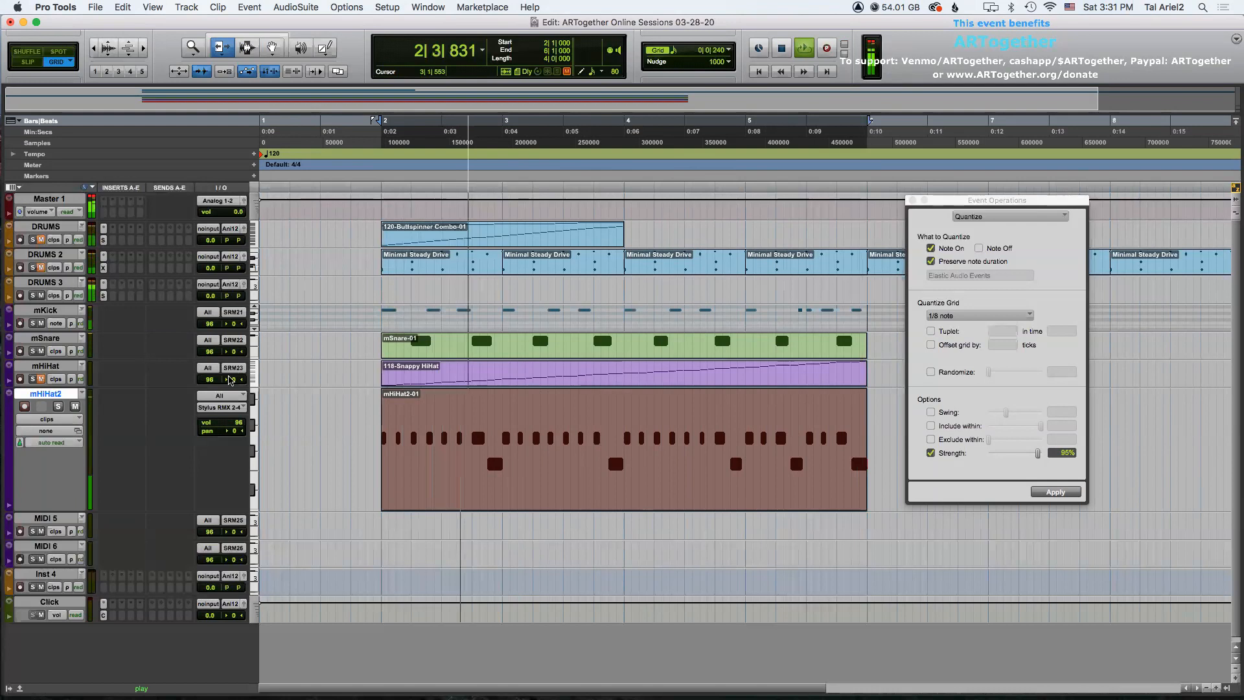
pyautogui.press('space')
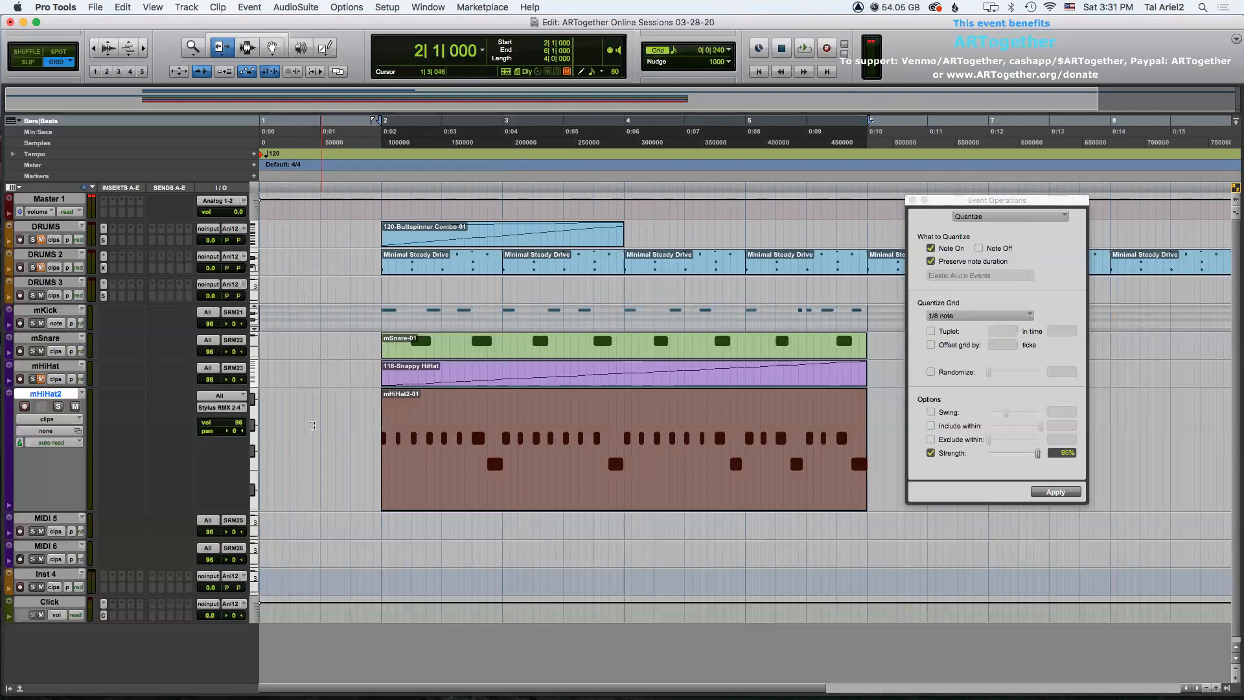
# Select the mHiHat2 clip and switch the track's view from clips to notes.
pyautogui.click(351, 415)
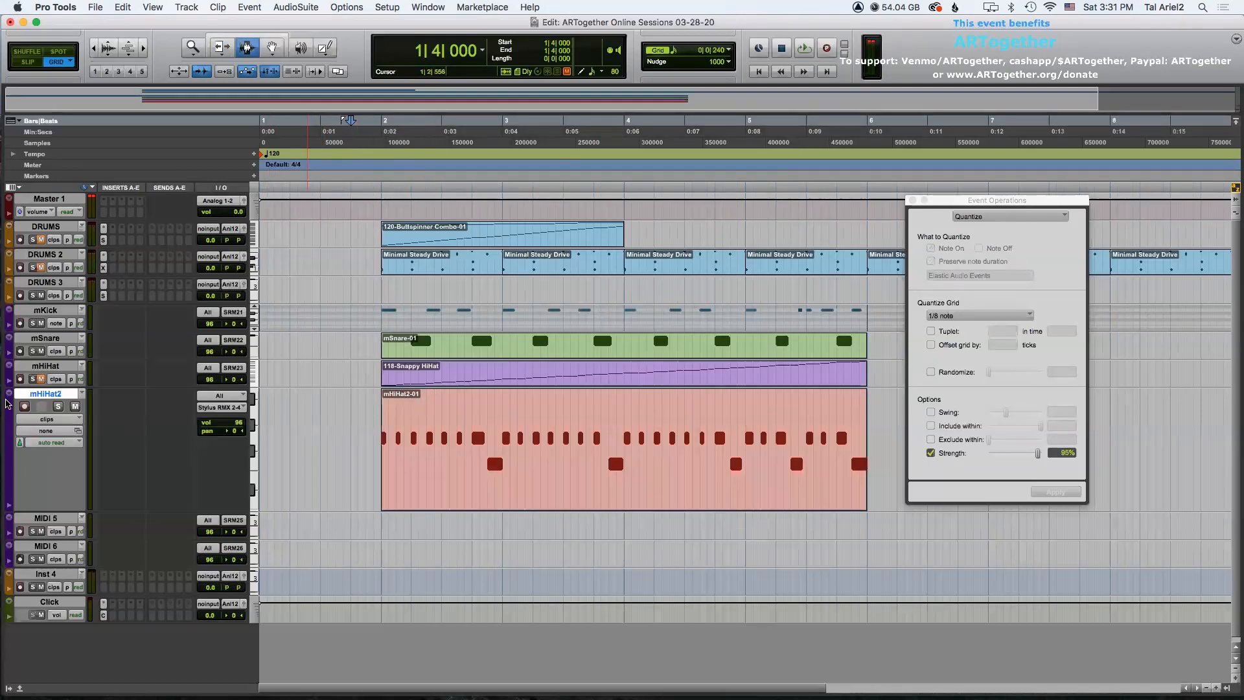
pyautogui.click(7, 403)
pyautogui.click(26, 421)
pyautogui.click(46, 419)
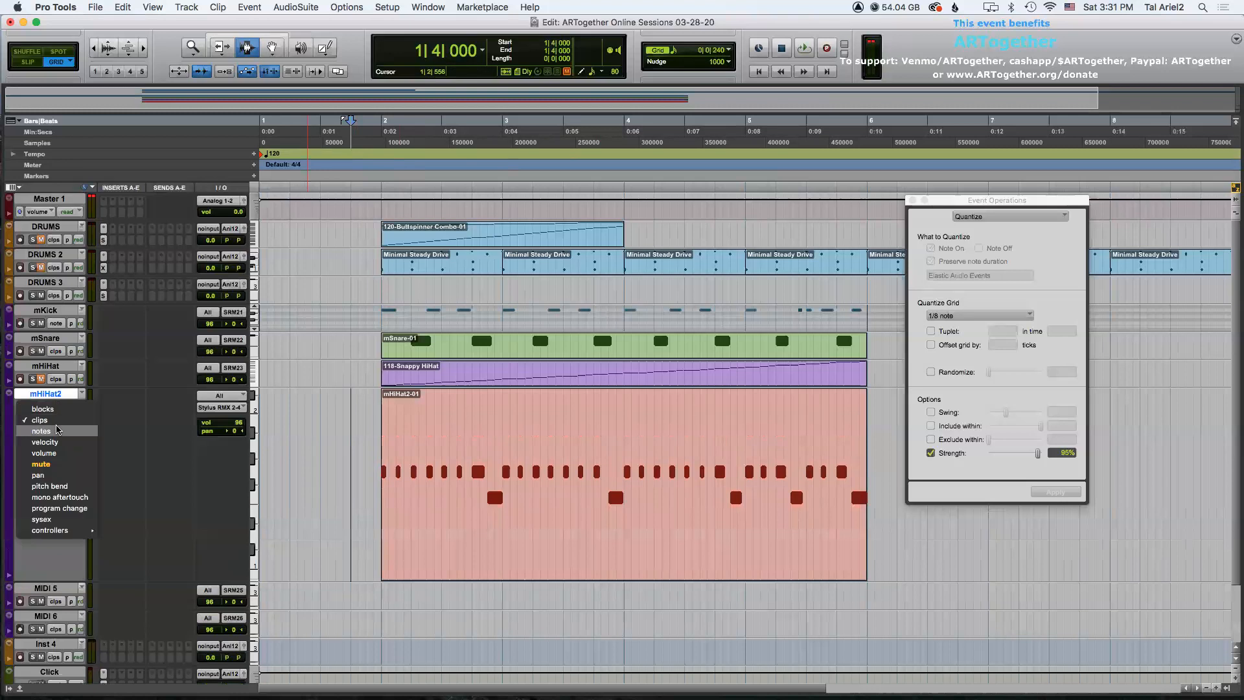
pyautogui.click(41, 431)
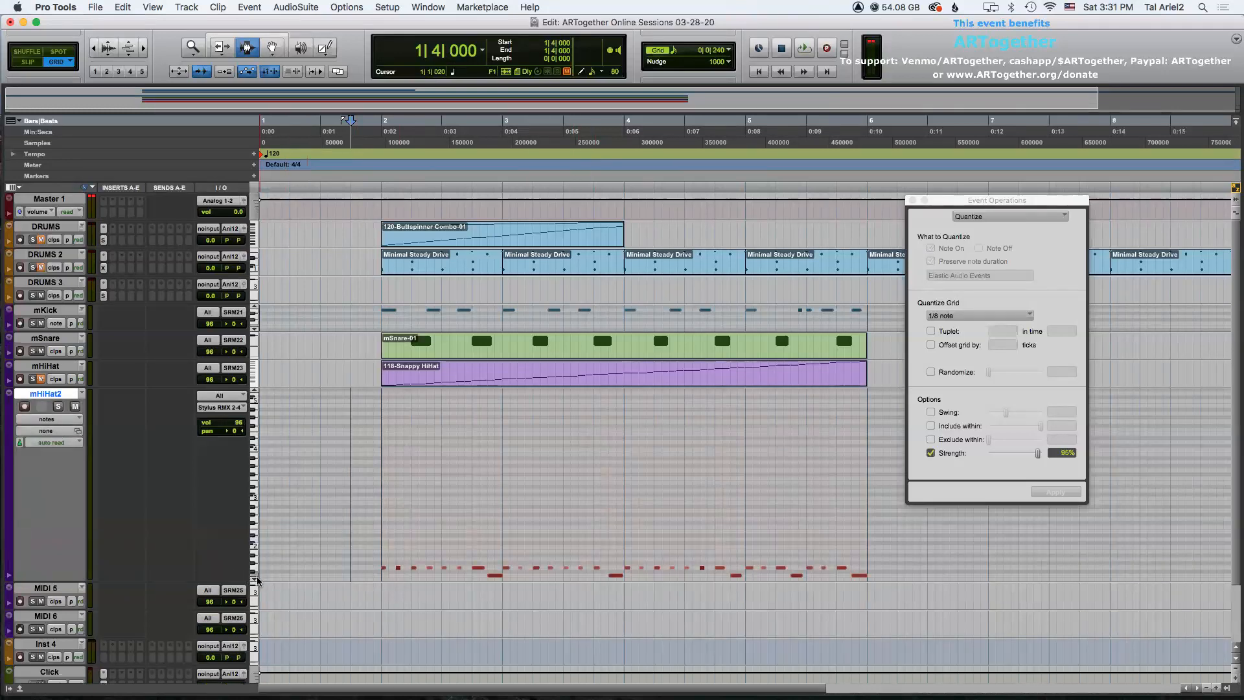
# Zoom into bar 2 and draw a new hi-hat note with the Pencil tool on a higher pitch at its start.
pyautogui.scroll(-5, 254, 581)
pyautogui.click(384, 477)
pyautogui.press('t')
pyautogui.press('t')
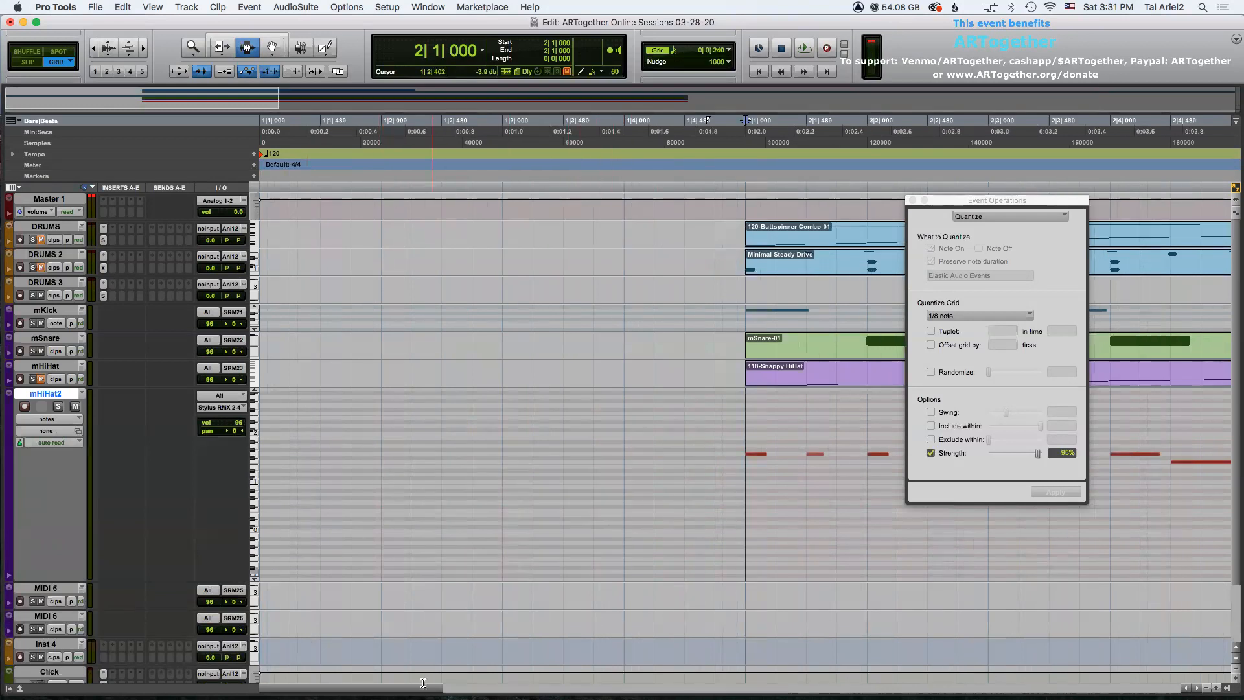
pyautogui.hscroll(10, 467, 311)
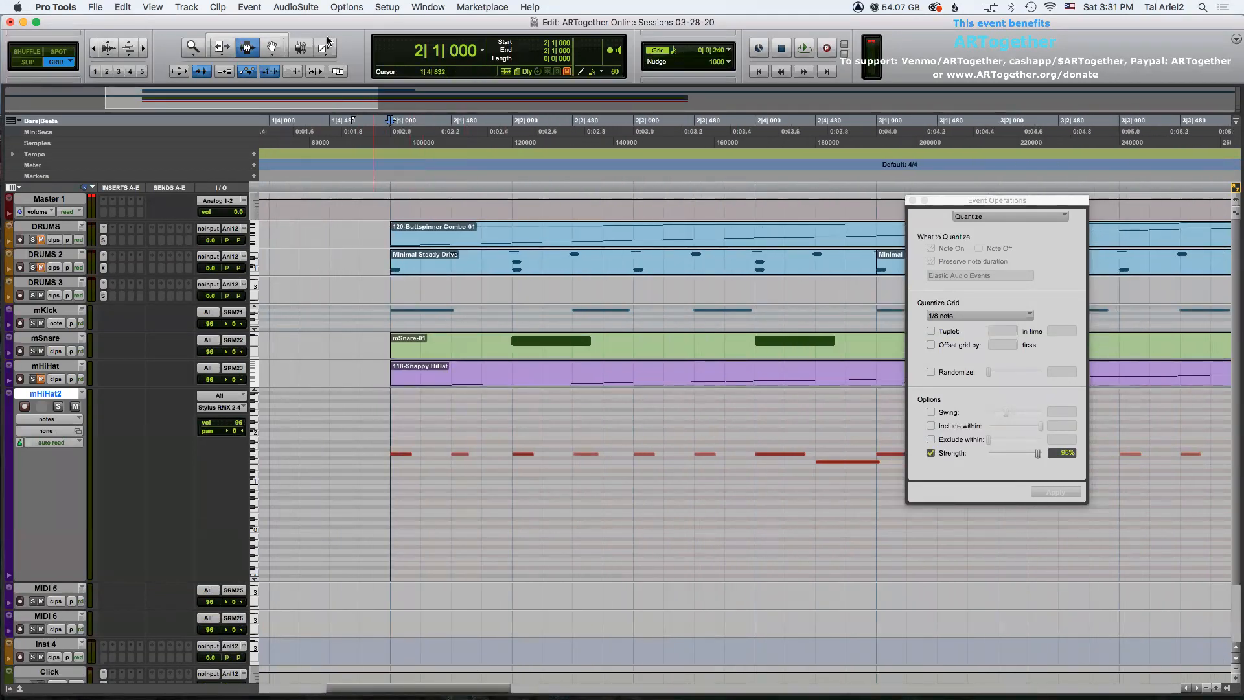
pyautogui.click(324, 48)
pyautogui.click(425, 438)
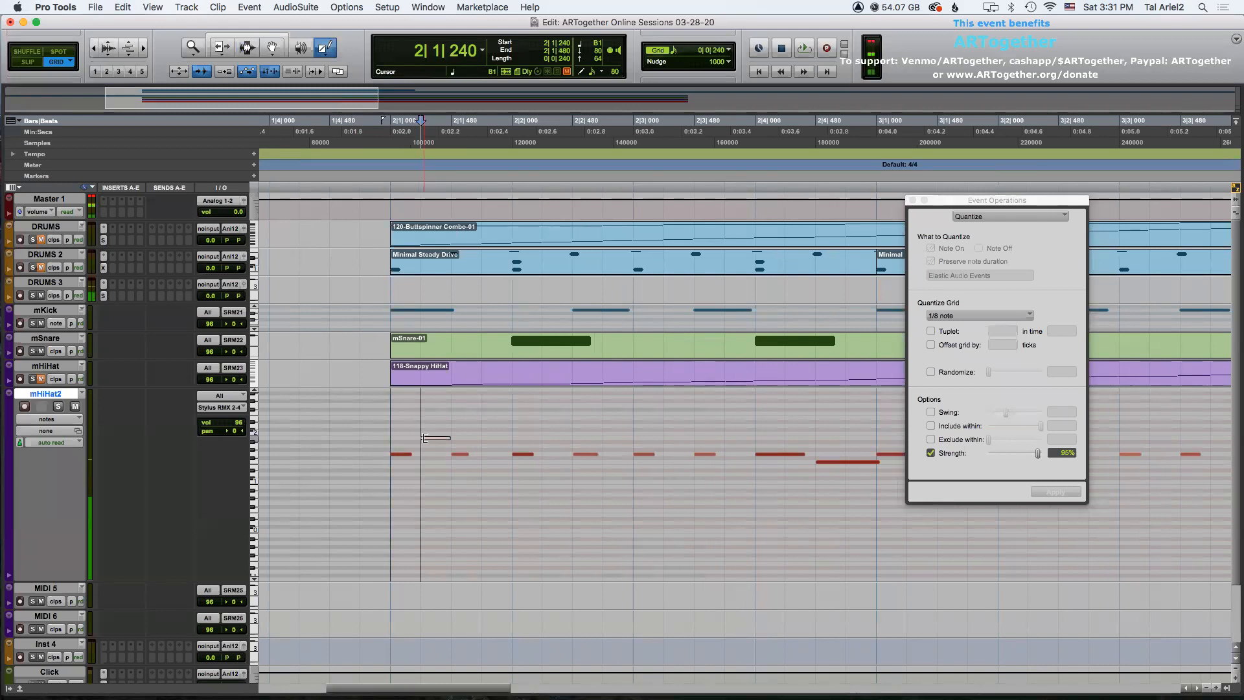
pyautogui.moveTo(432, 443)
pyautogui.mouseDown()
pyautogui.moveTo(428, 491)
pyautogui.moveTo(432, 425)
pyautogui.mouseUp()
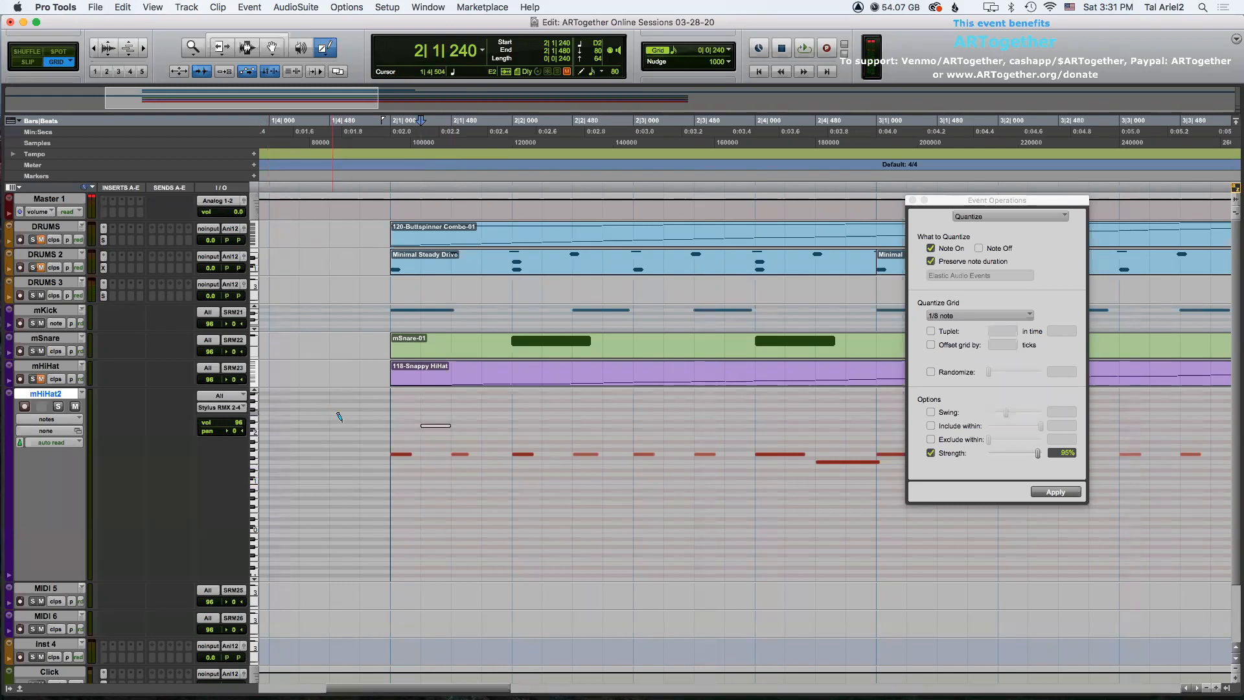
pyautogui.moveTo(440, 429); pyautogui.dragTo(439, 420)
# Delete the original hi-hat notes in the first beat of bar 2.
pyautogui.press('F6')
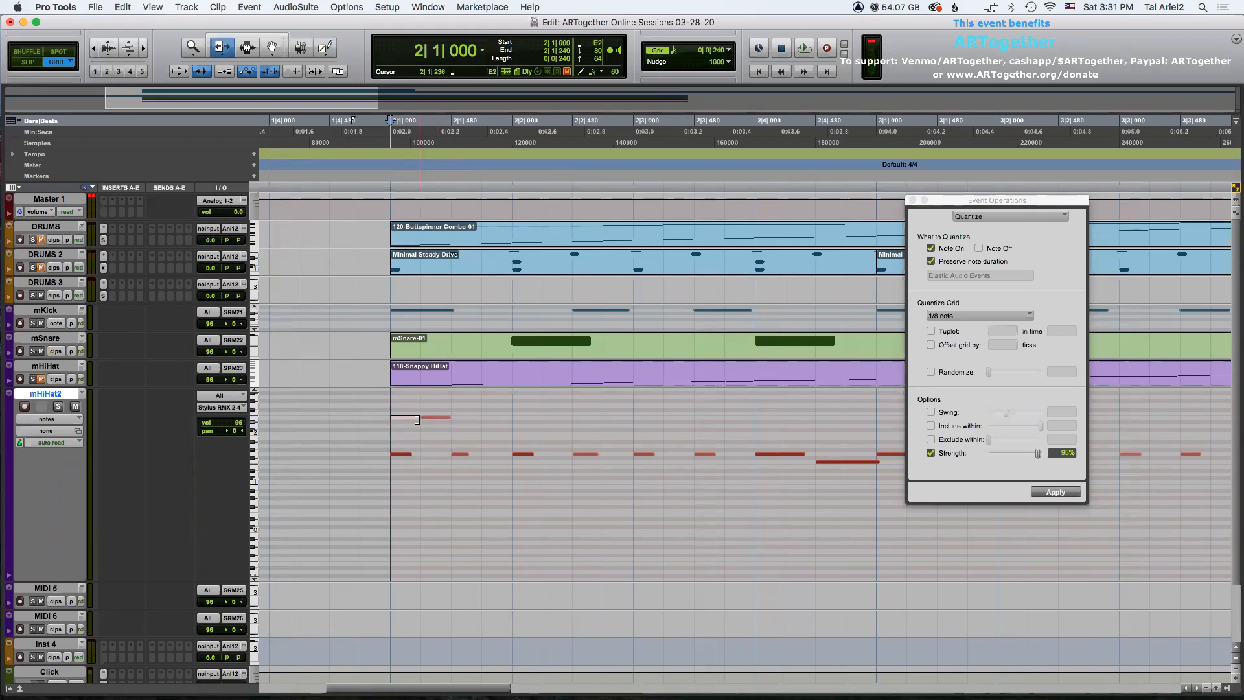
pyautogui.press('F8')
pyautogui.moveTo(397, 439); pyautogui.dragTo(474, 466)
pyautogui.press('Delete')
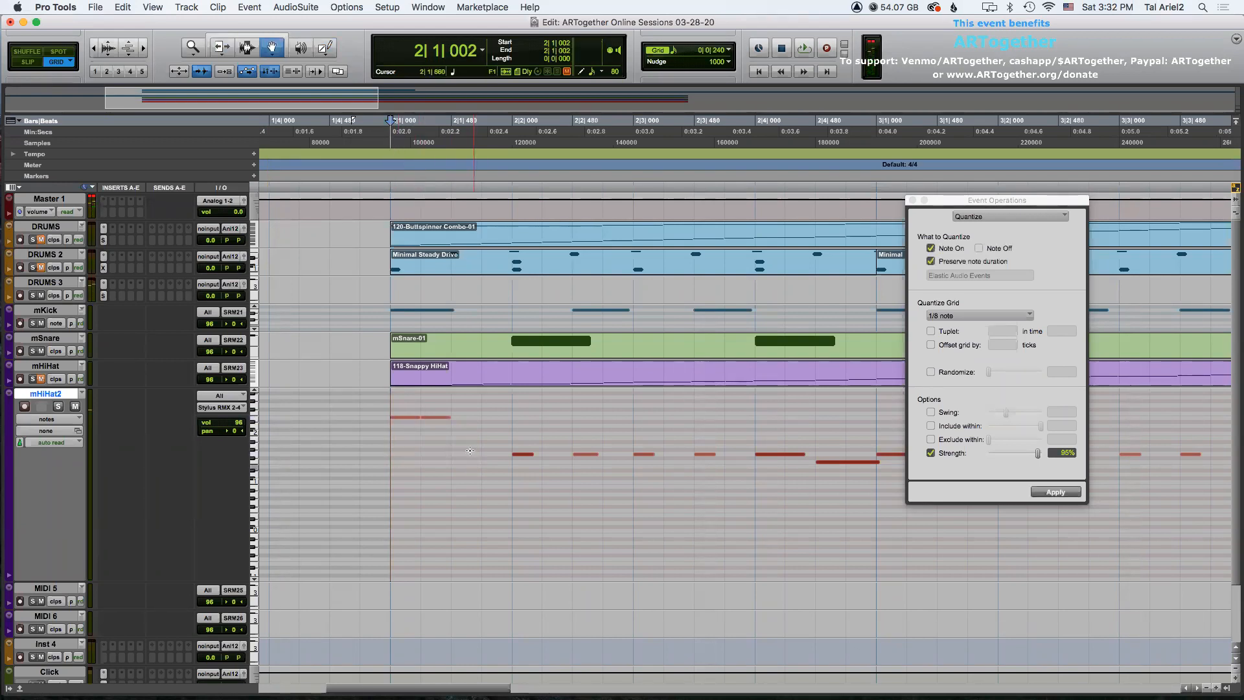
# Duplicate the new higher-pitch note twice to fill the first beat of bar 2 and play it back.
pyautogui.press('F7')
pyautogui.moveTo(422, 424); pyautogui.dragTo(439, 429)
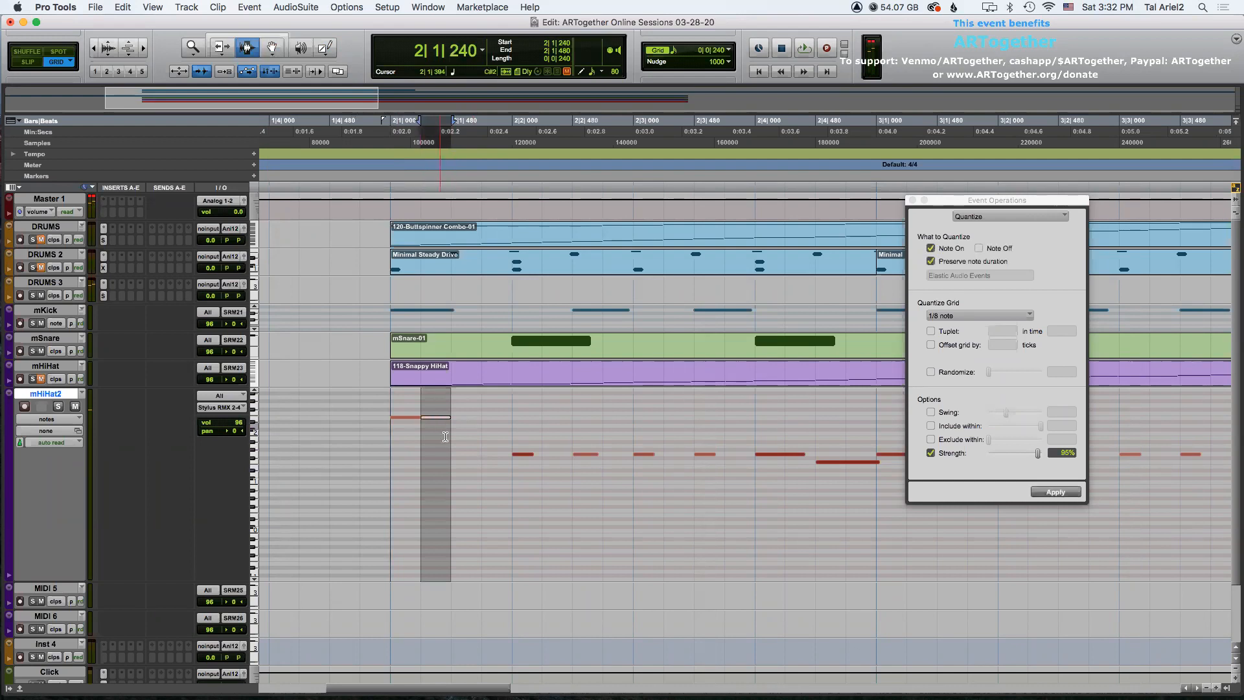
pyautogui.press('super+d')
pyautogui.press('super+d')
pyautogui.click(389, 412)
pyautogui.press('space')
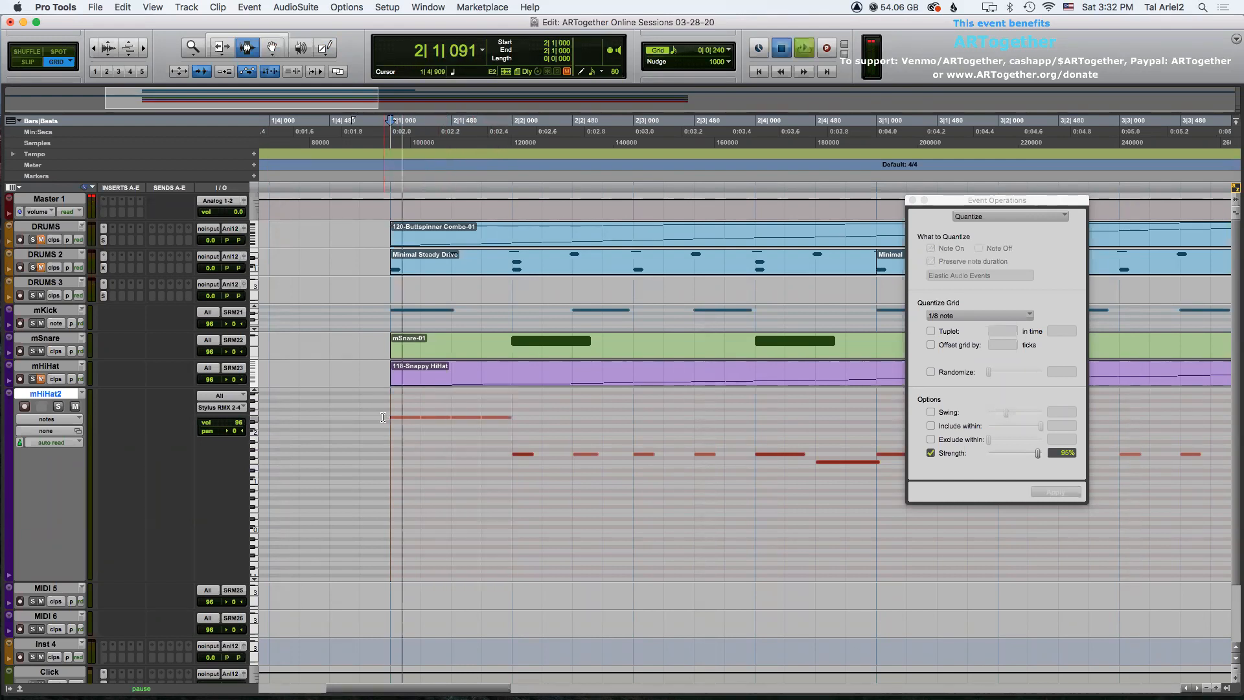
pyautogui.press('space')
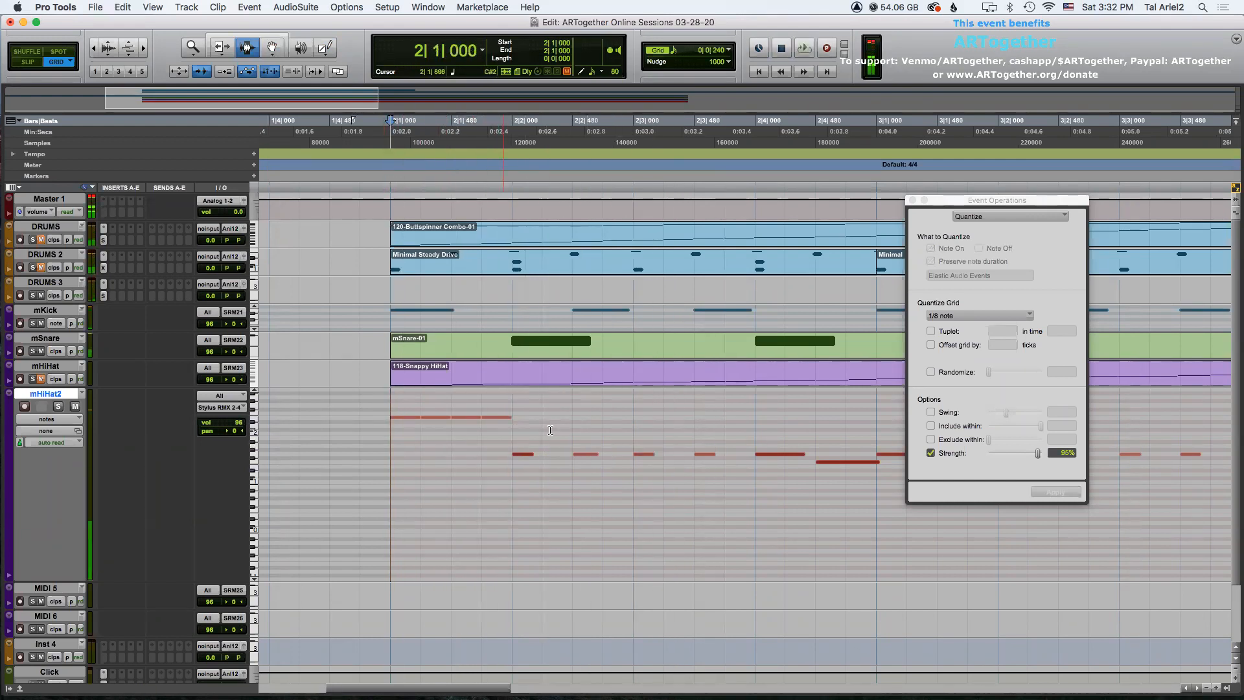
# Select and play back the edited bar 2 of the mHiHat2 part.
pyautogui.moveTo(396, 438); pyautogui.dragTo(755, 463)
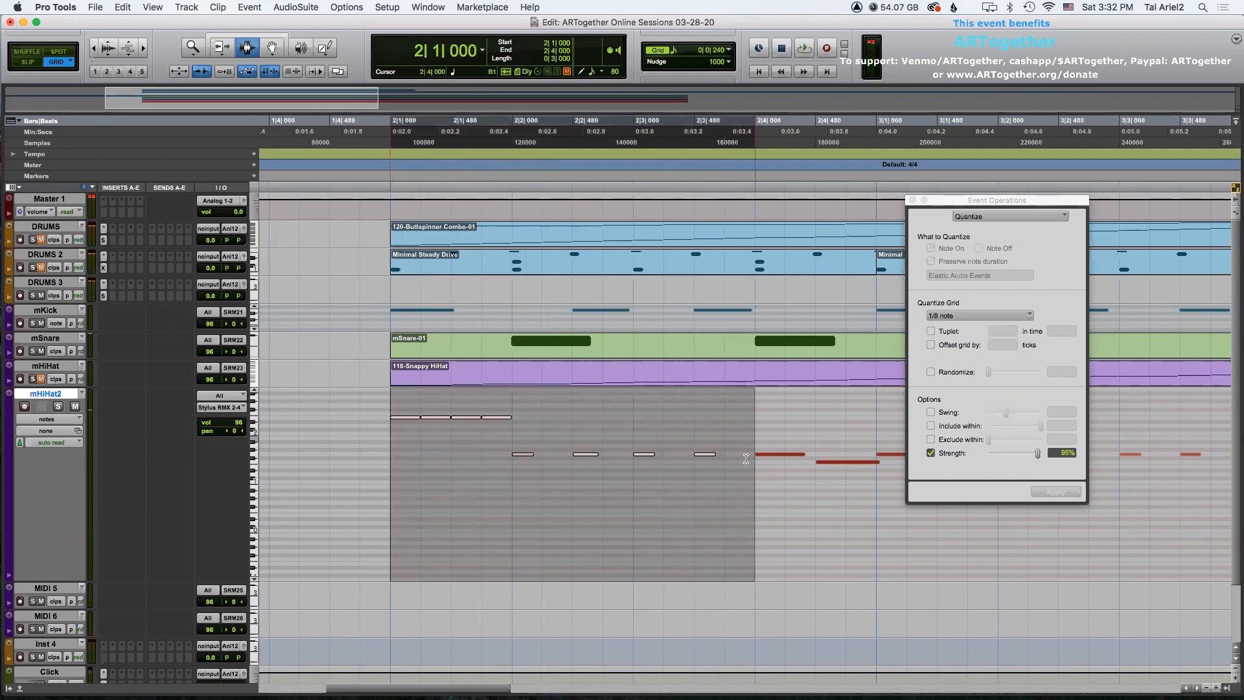
pyautogui.press('super+bracketleft')
pyautogui.press('super+bracketleft')
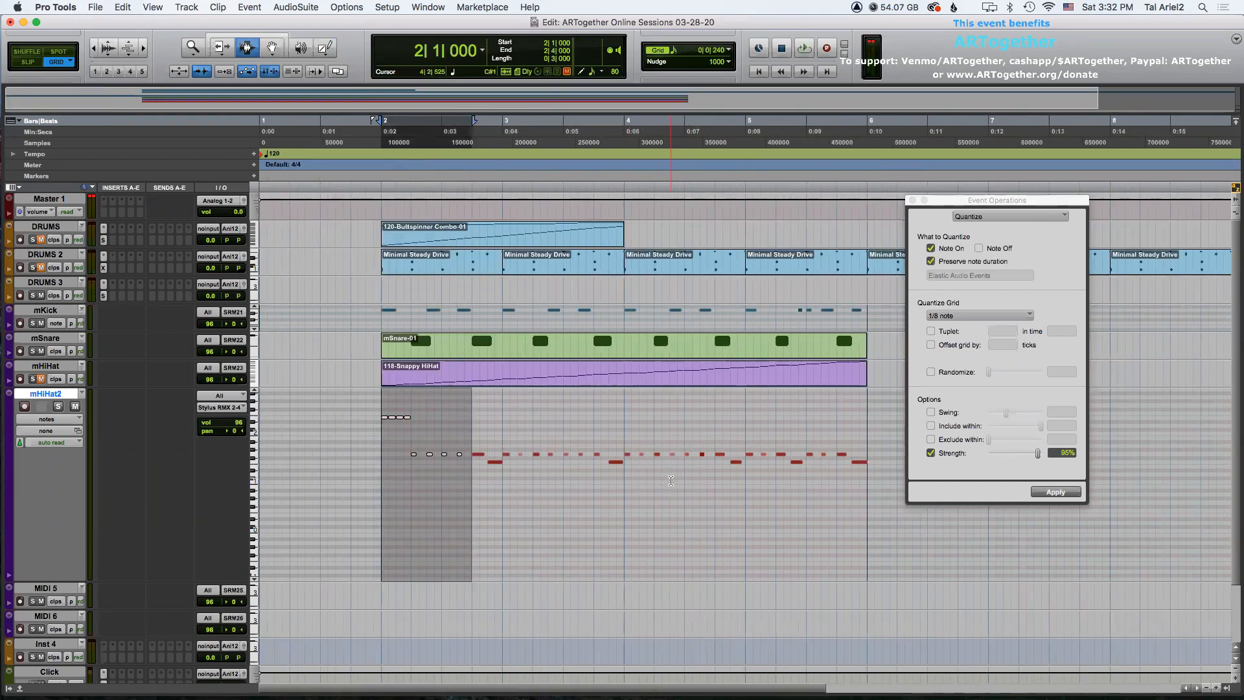
pyautogui.press('space')
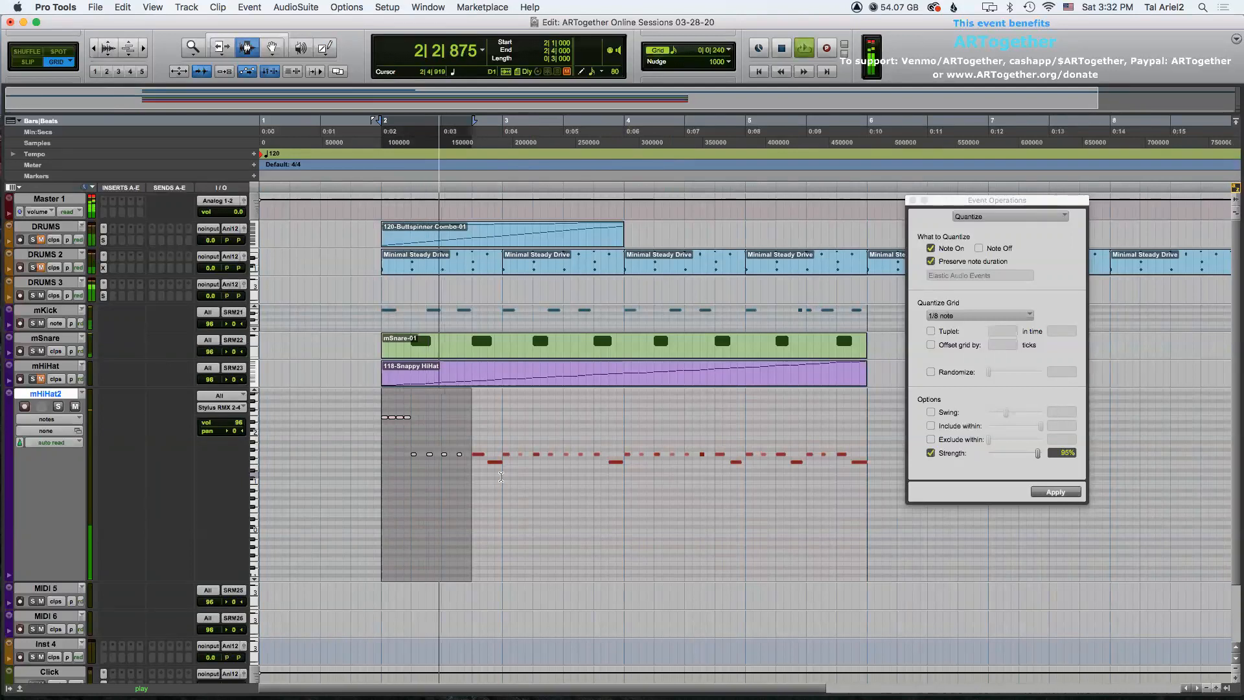
pyautogui.click(472, 459)
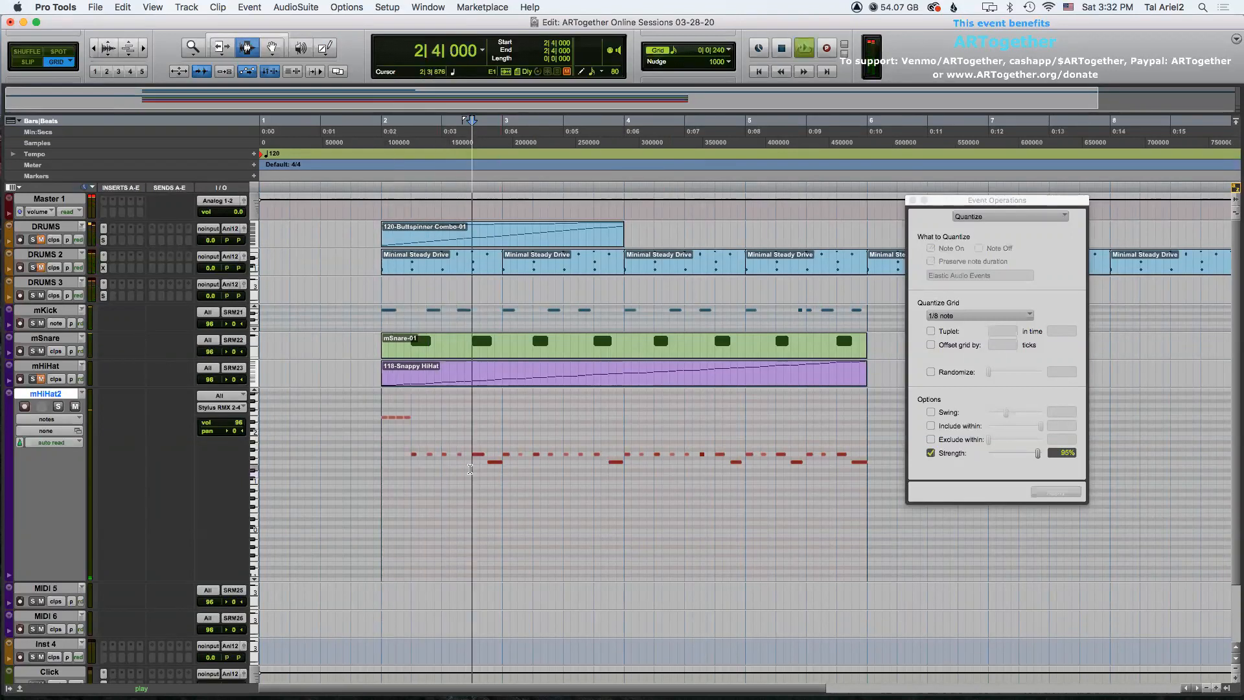
pyautogui.press('space')
pyautogui.click(480, 463)
pyautogui.click(477, 454)
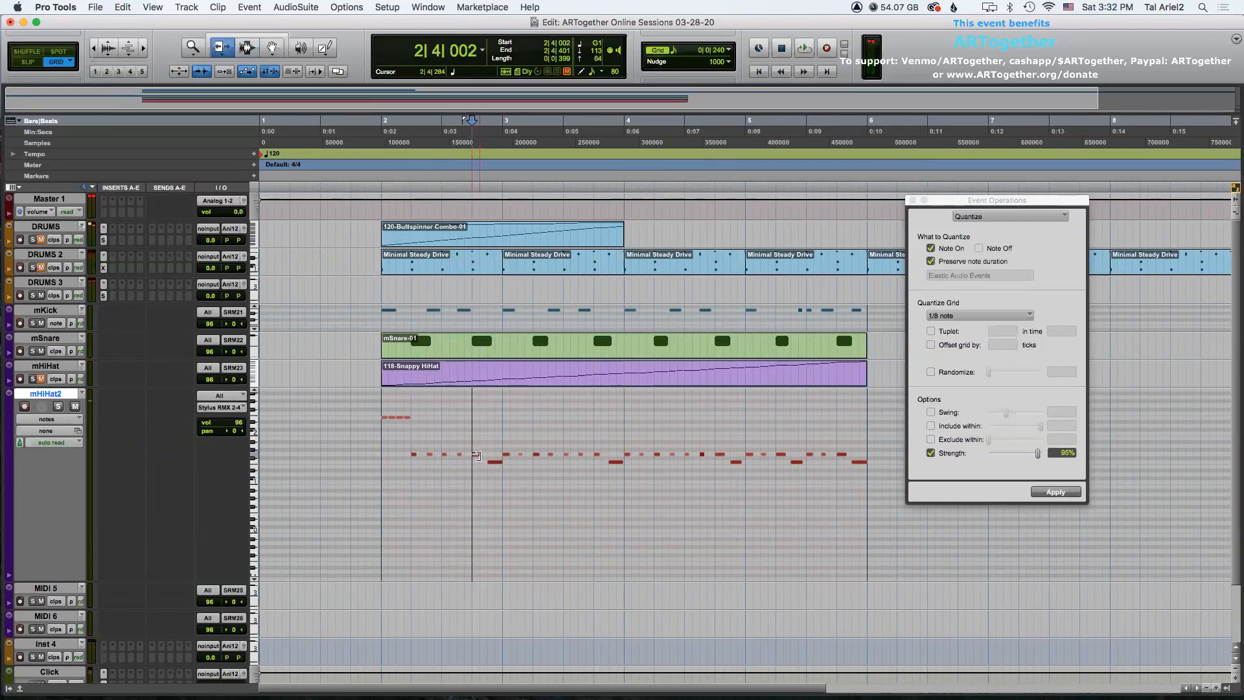
# Duplicate bar 2's hi-hat notes three times to fill bars 3 through 5 and play back the part.
pyautogui.moveTo(387, 421); pyautogui.dragTo(502, 457)
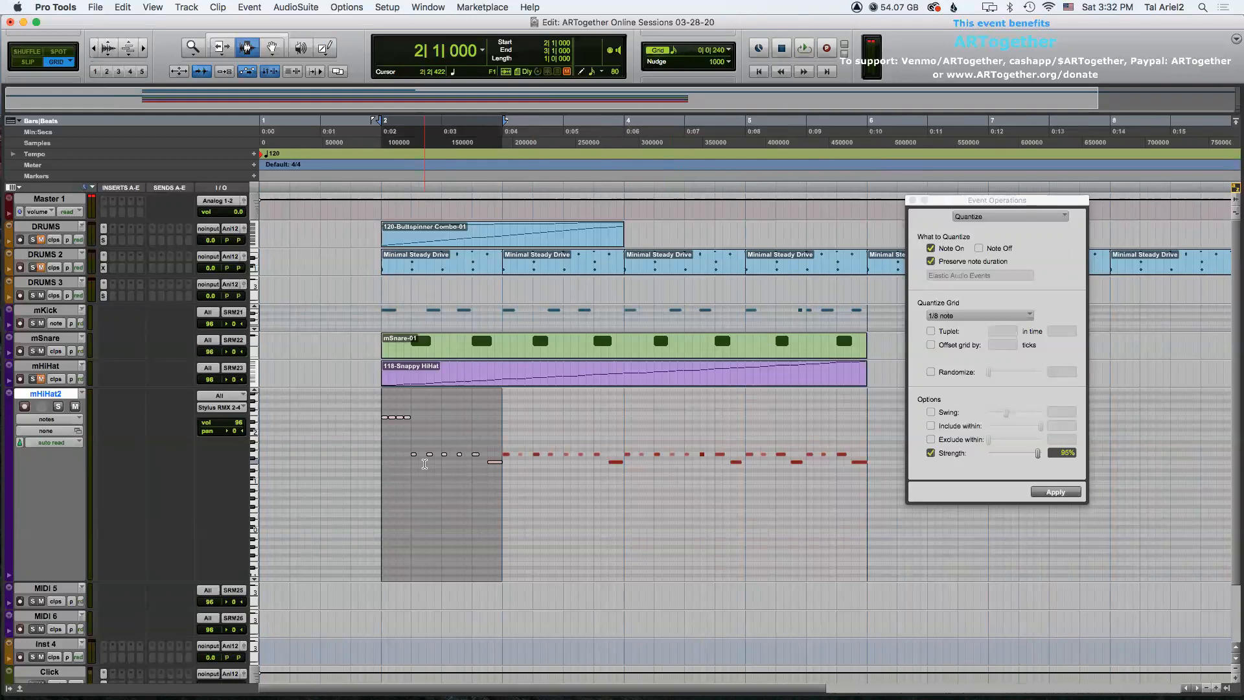
pyautogui.press('space')
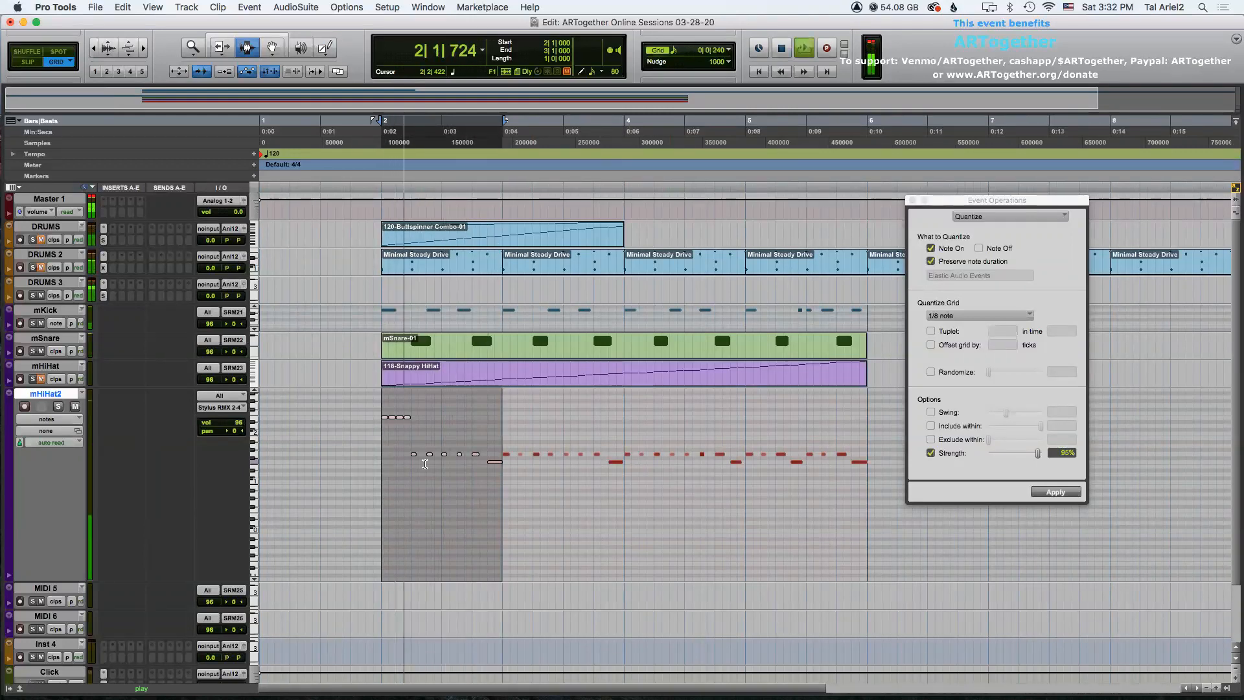
pyautogui.press('space')
pyautogui.press('super+d')
pyautogui.press('super+d')
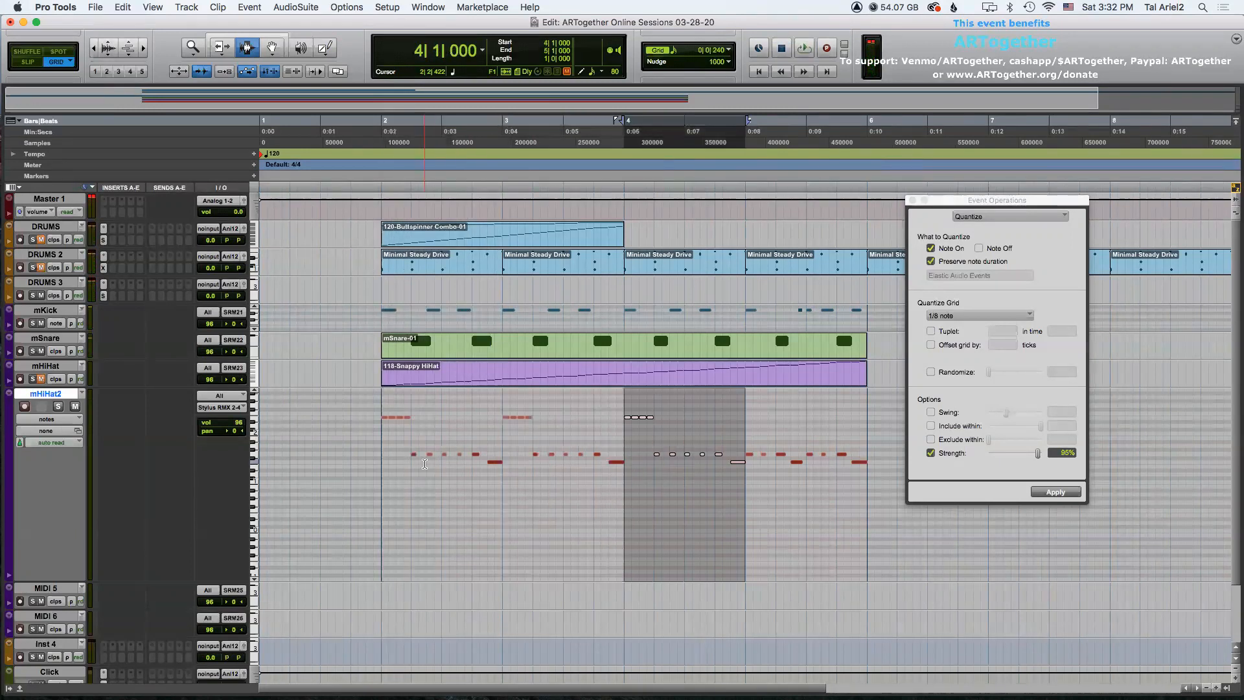
pyautogui.press('super+d')
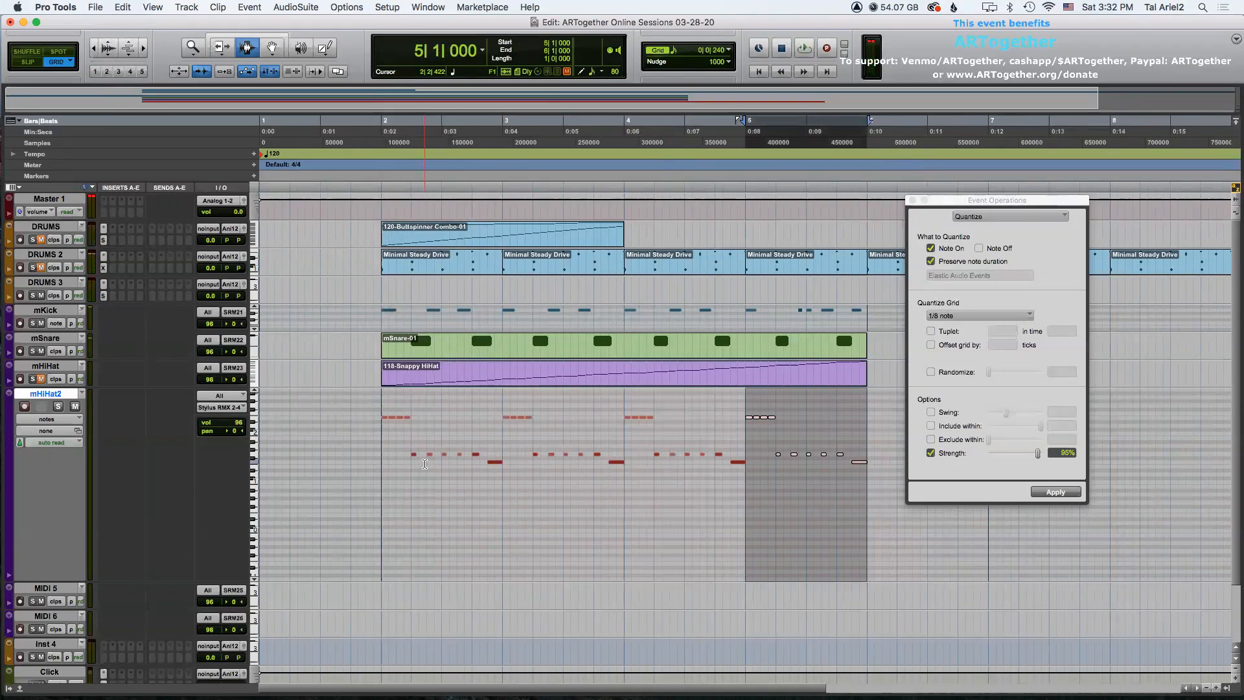
pyautogui.keyDown('shift'); pyautogui.click(380, 454); pyautogui.keyUp('shift')
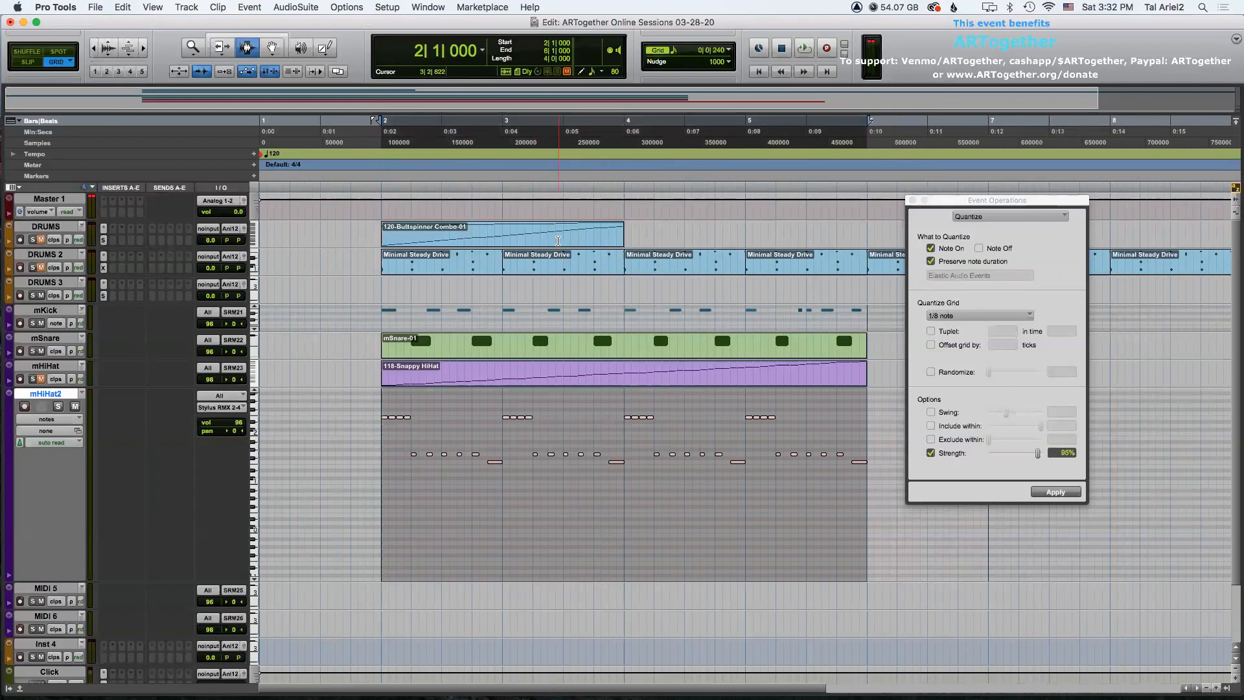
pyautogui.press('space')
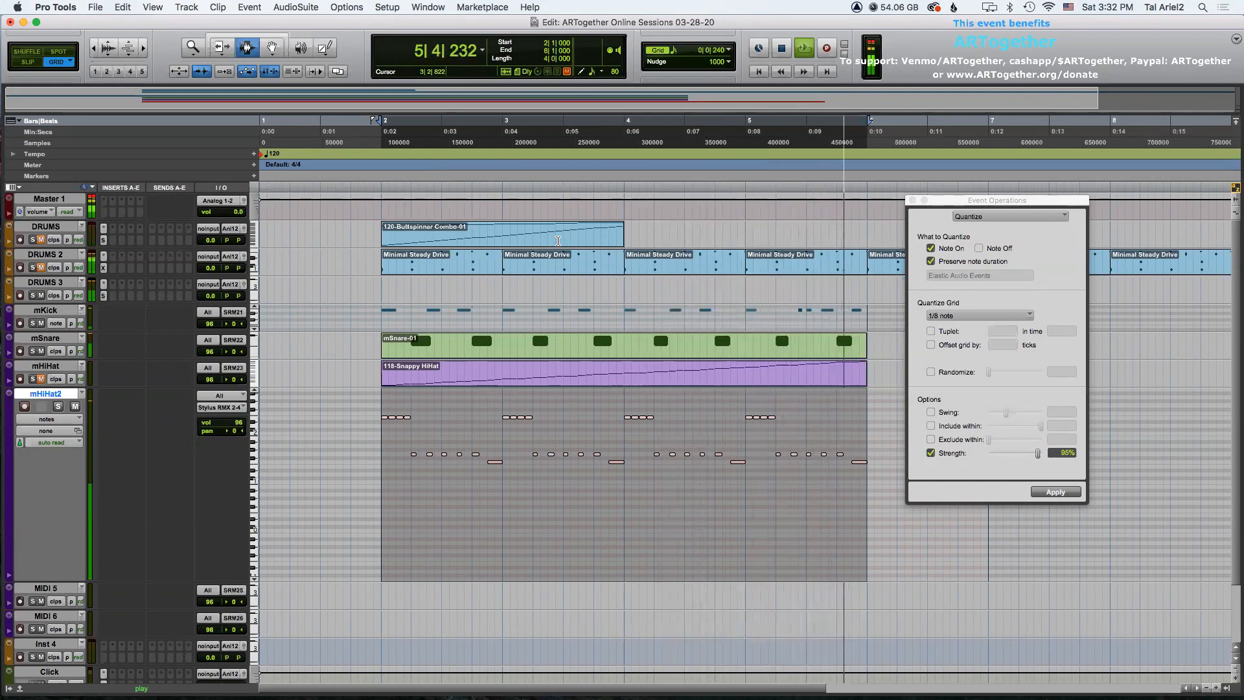
pyautogui.press('space')
# Delete the first lower hi-hat note in each of bars 2 through 5 and play back the part.
pyautogui.press('F8')
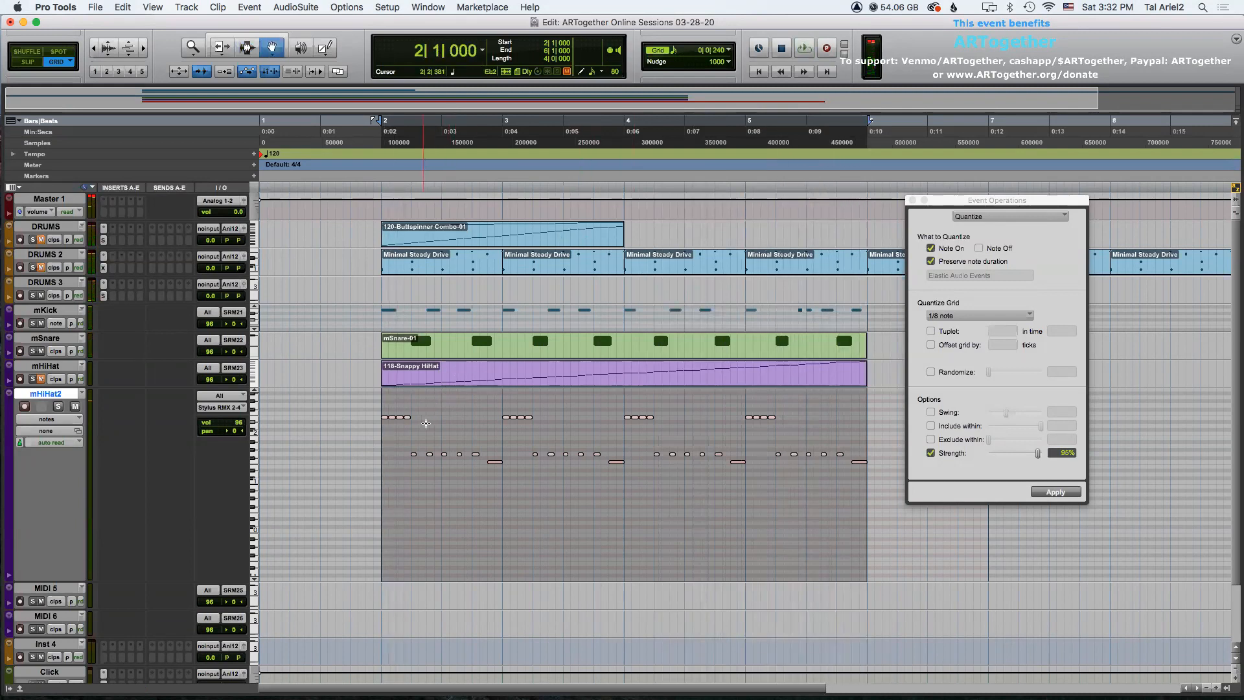
pyautogui.click(407, 440)
pyautogui.click(412, 454)
pyautogui.press('Delete')
pyautogui.click(535, 453)
pyautogui.press('Delete')
pyautogui.click(656, 453)
pyautogui.press('Delete')
pyautogui.click(777, 454)
pyautogui.press('Delete')
pyautogui.press('F7')
pyautogui.moveTo(380, 433); pyautogui.dragTo(869, 428)
pyautogui.press('space')
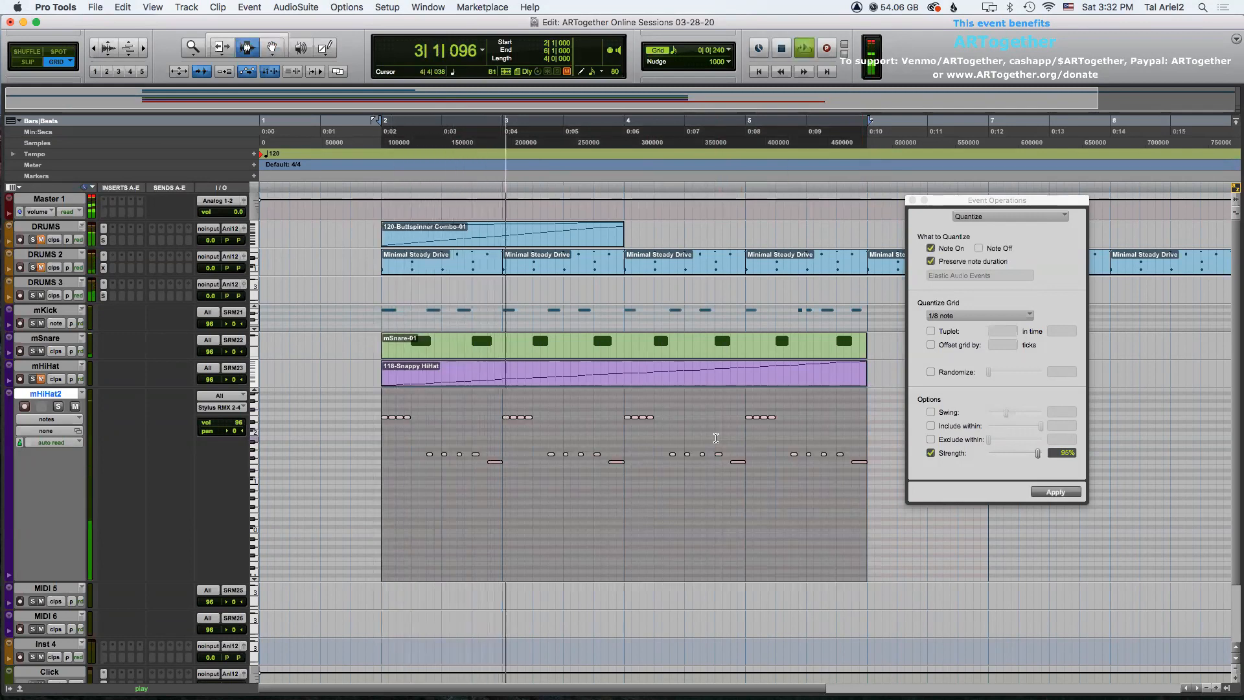
pyautogui.press('space')
# Delete the fourth lower hi-hat note in each of bars 2 through 5 and play back the part.
pyautogui.press('F8')
pyautogui.click(474, 440)
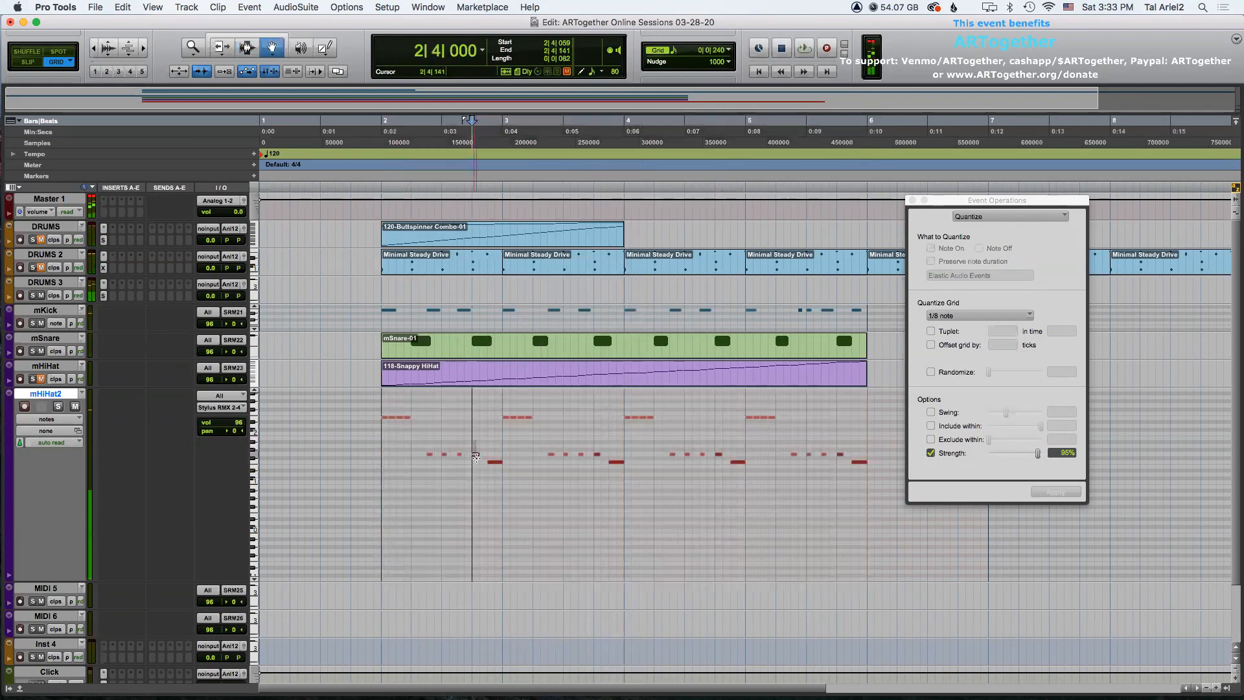
pyautogui.click(597, 454)
pyautogui.moveTo(607, 454); pyautogui.dragTo(608, 454)
pyautogui.press('Delete')
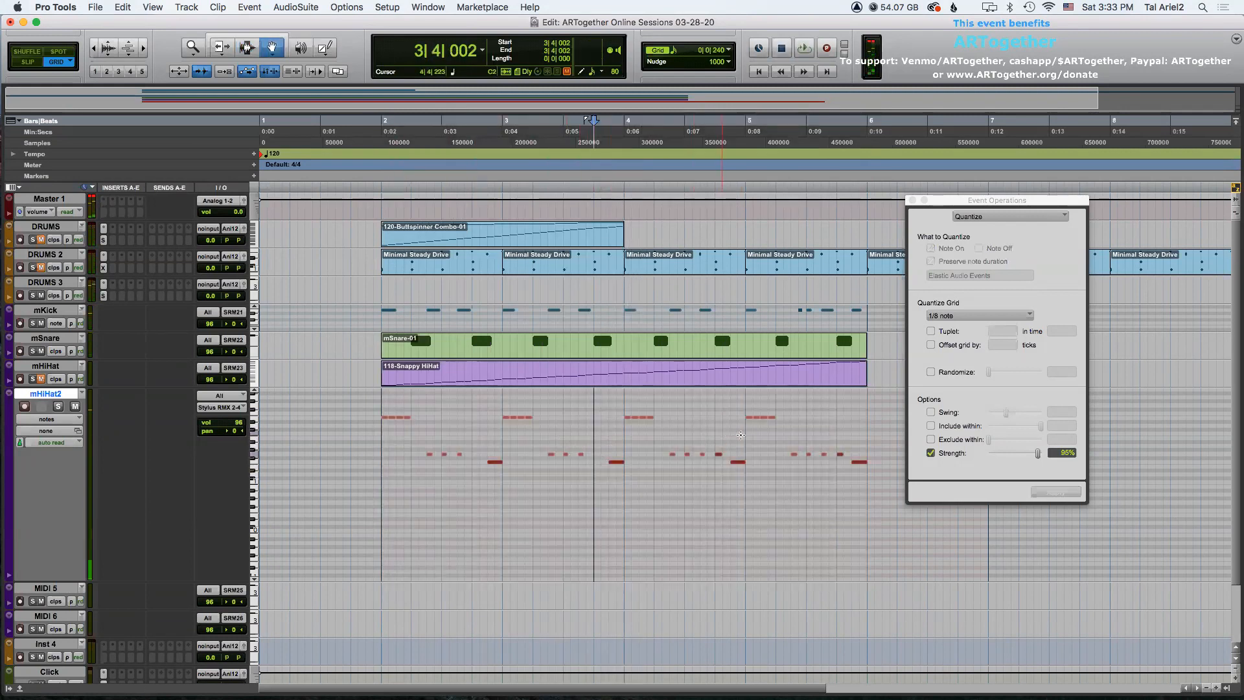
pyautogui.moveTo(715, 443); pyautogui.dragTo(726, 455)
pyautogui.press('Delete')
pyautogui.moveTo(838, 444); pyautogui.dragTo(845, 455)
pyautogui.press('Delete')
pyautogui.press('F7')
pyautogui.click(384, 429)
pyautogui.moveTo(393, 429); pyautogui.dragTo(868, 414)
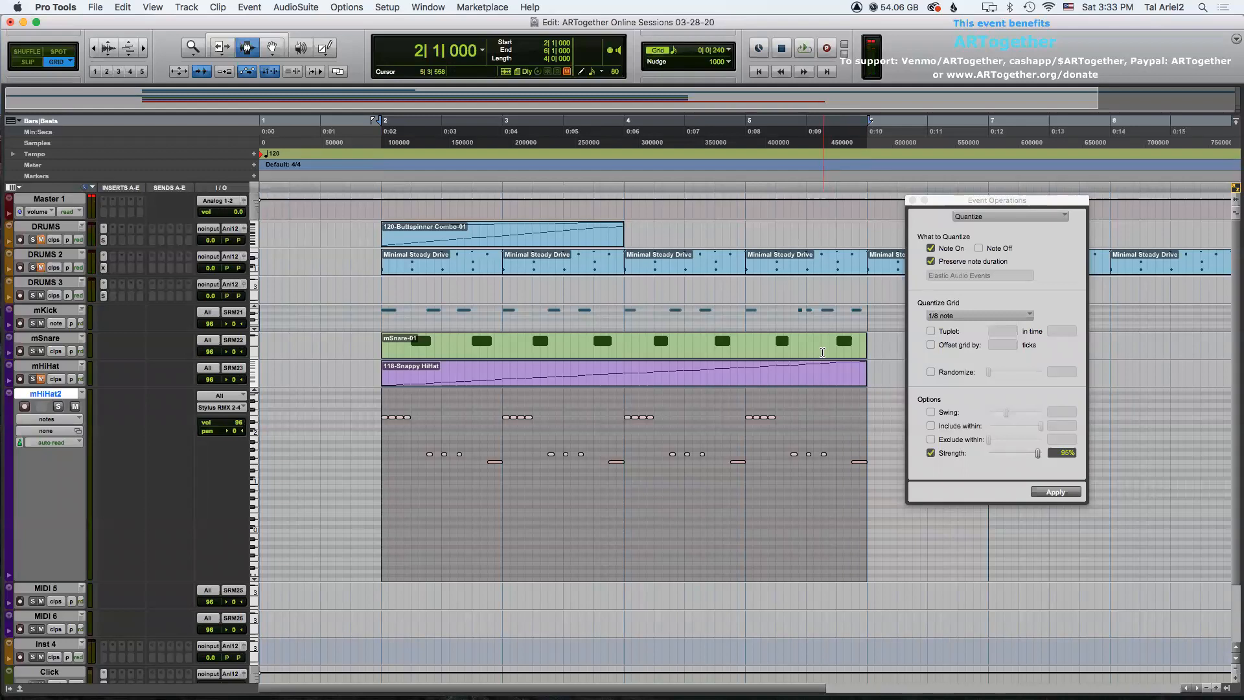
pyautogui.press('space')
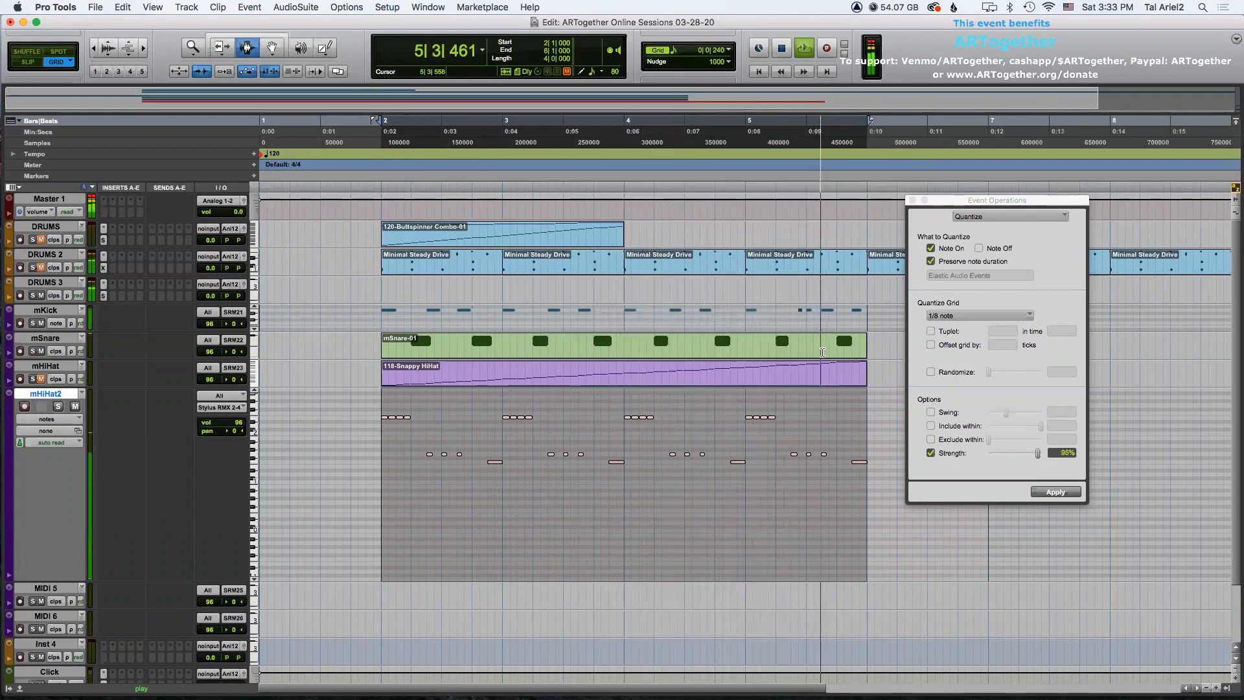
pyautogui.press('space')
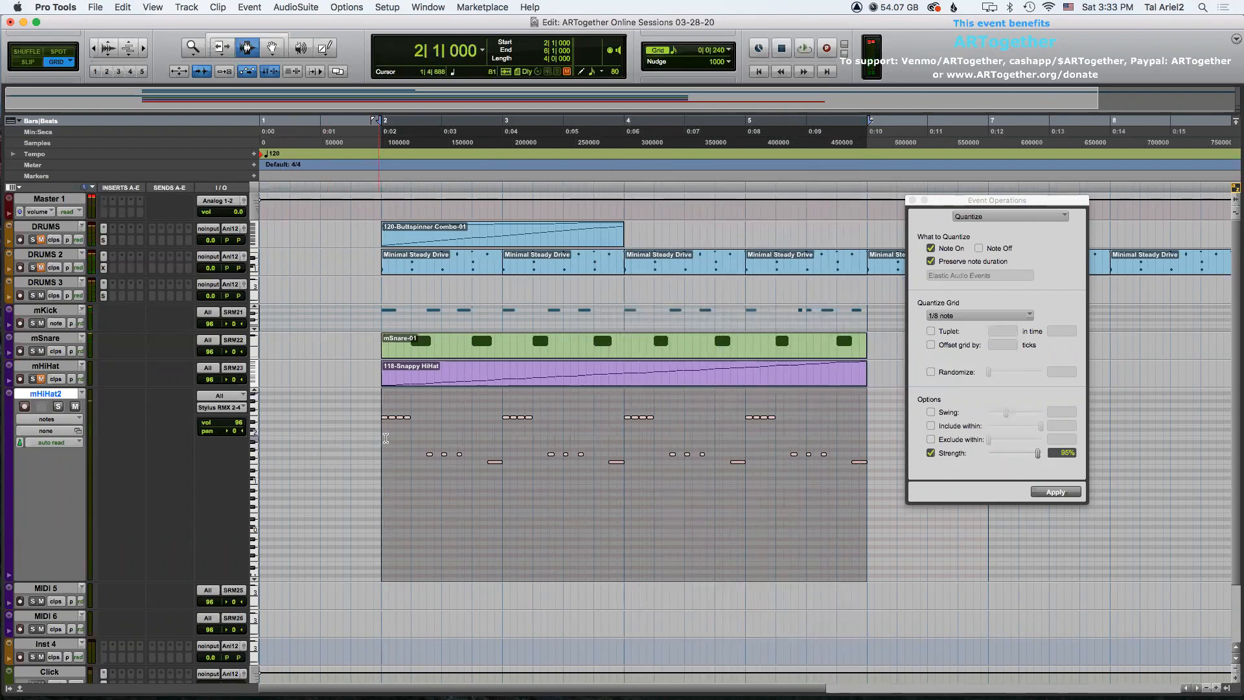
# Switch the mHiHat2 track's MIDI display to velocity.
pyautogui.click(384, 438)
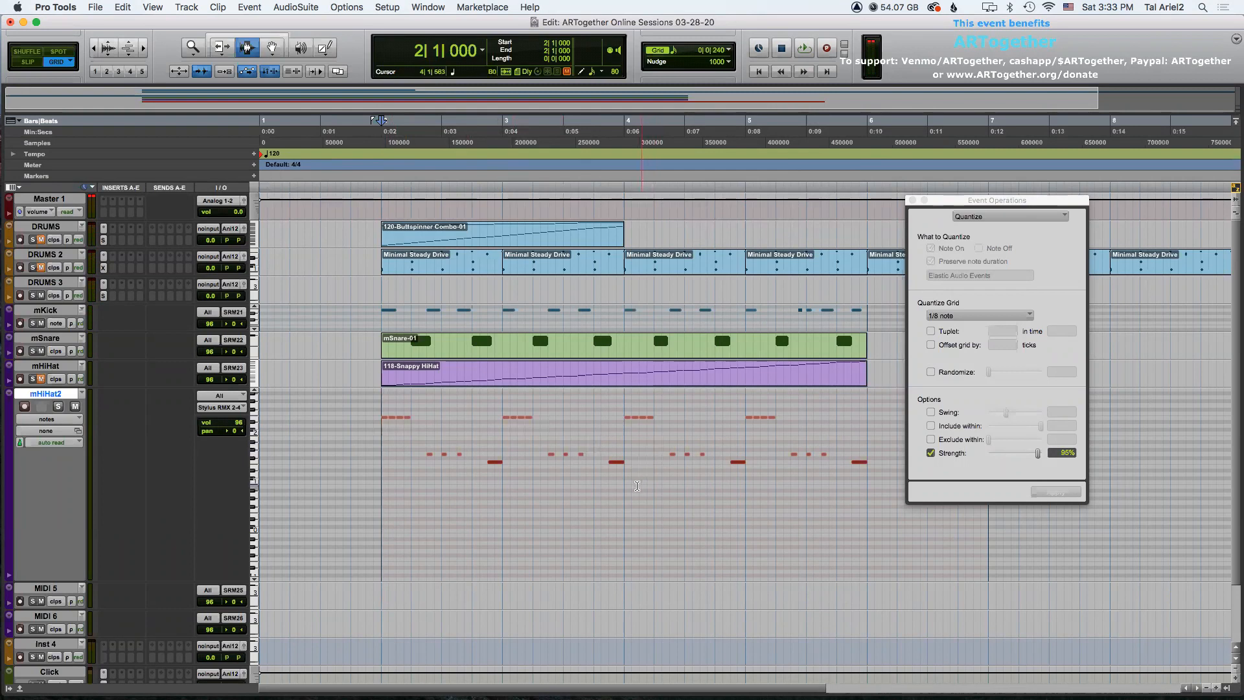
pyautogui.click(57, 419)
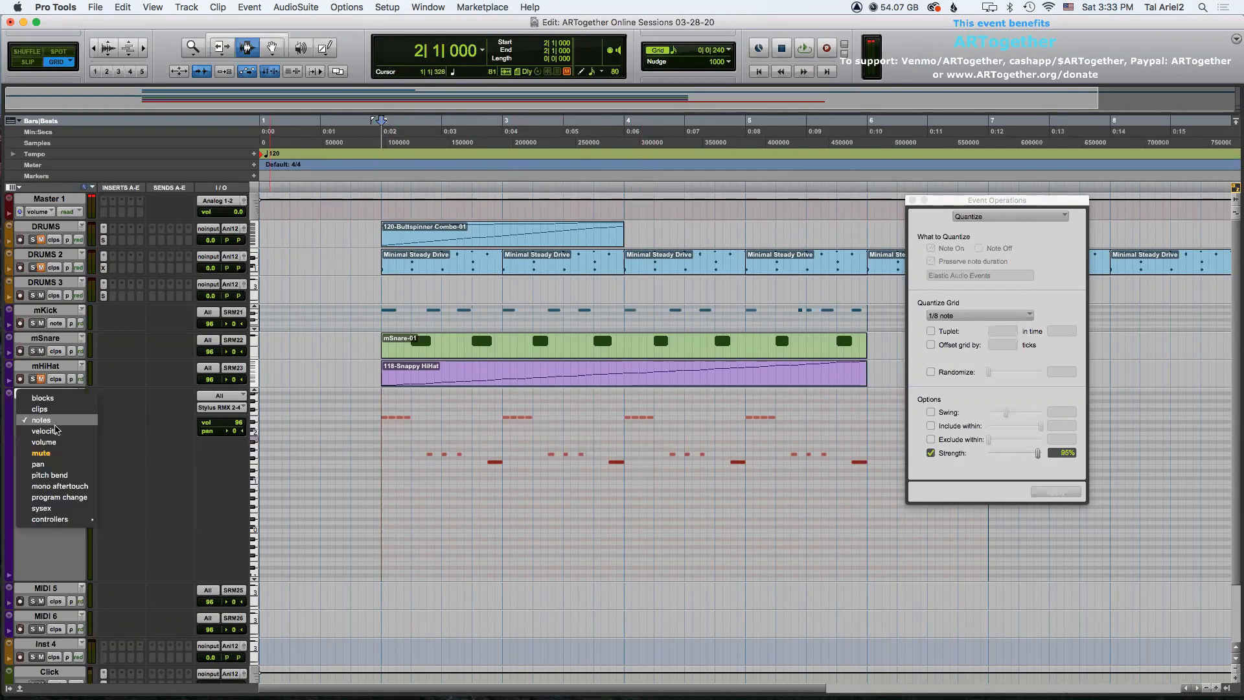
pyautogui.click(44, 430)
pyautogui.click(409, 430)
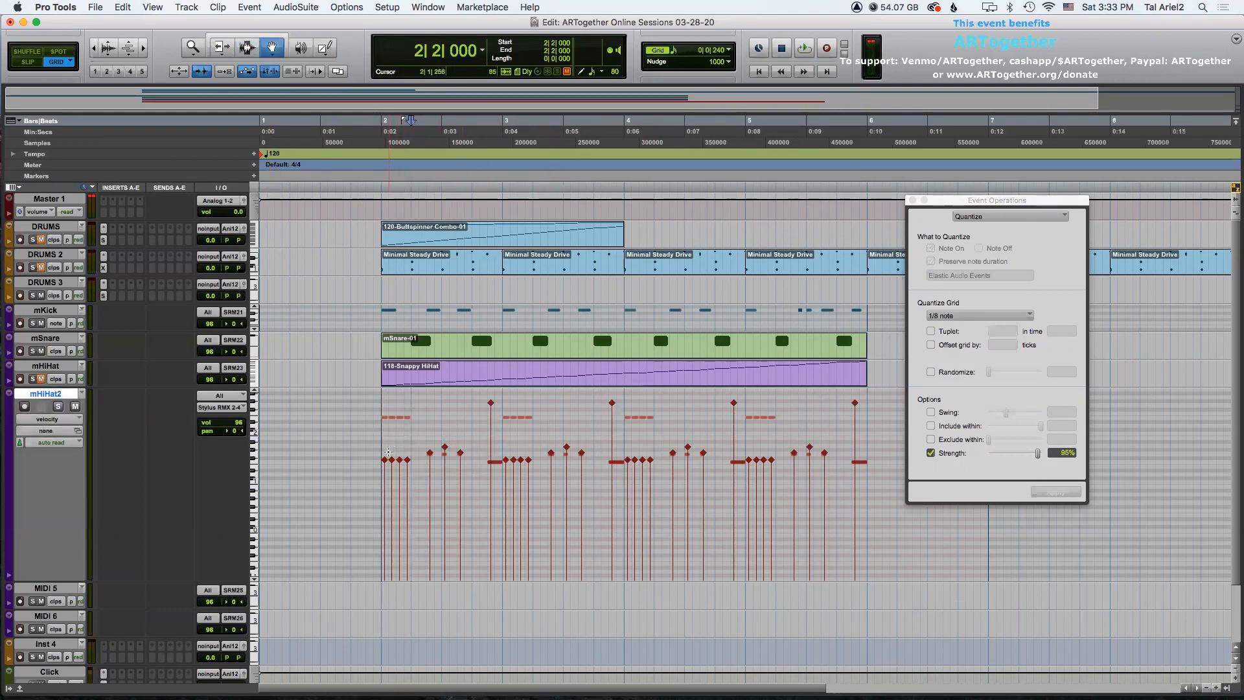
# Raise the velocities of the hi-hat notes on the first beat of bar 2 and play back the part.
pyautogui.moveTo(375, 404); pyautogui.dragTo(402, 448)
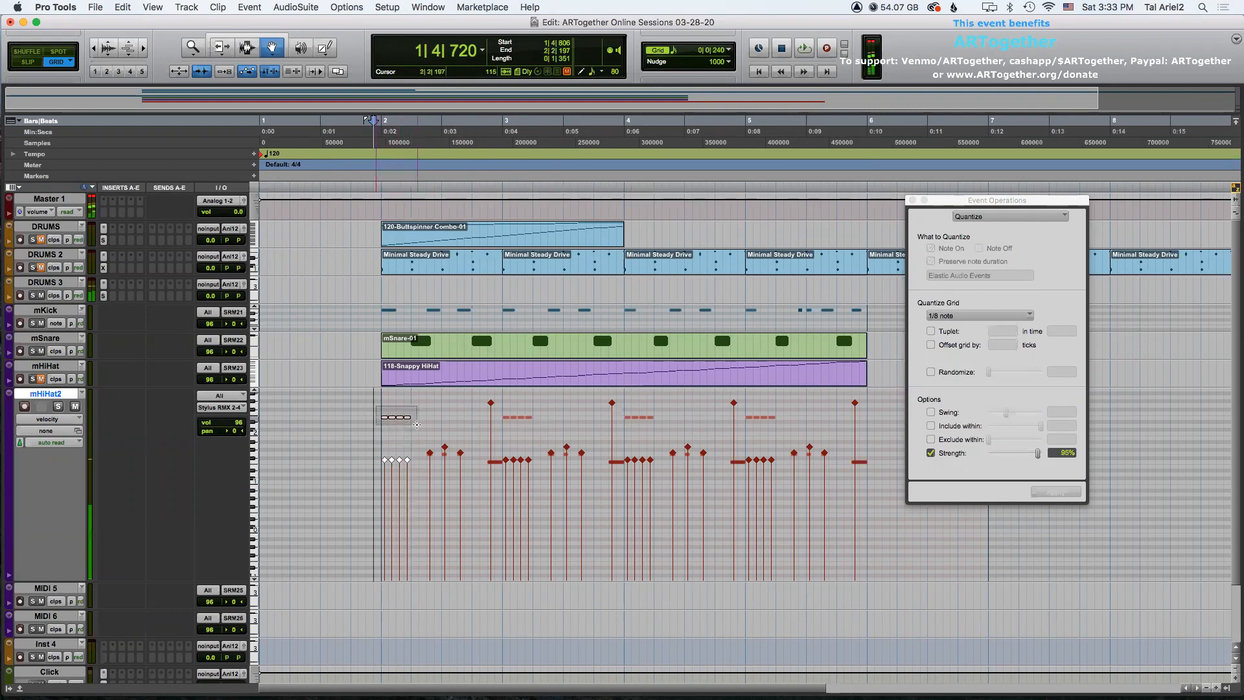
pyautogui.click(397, 447)
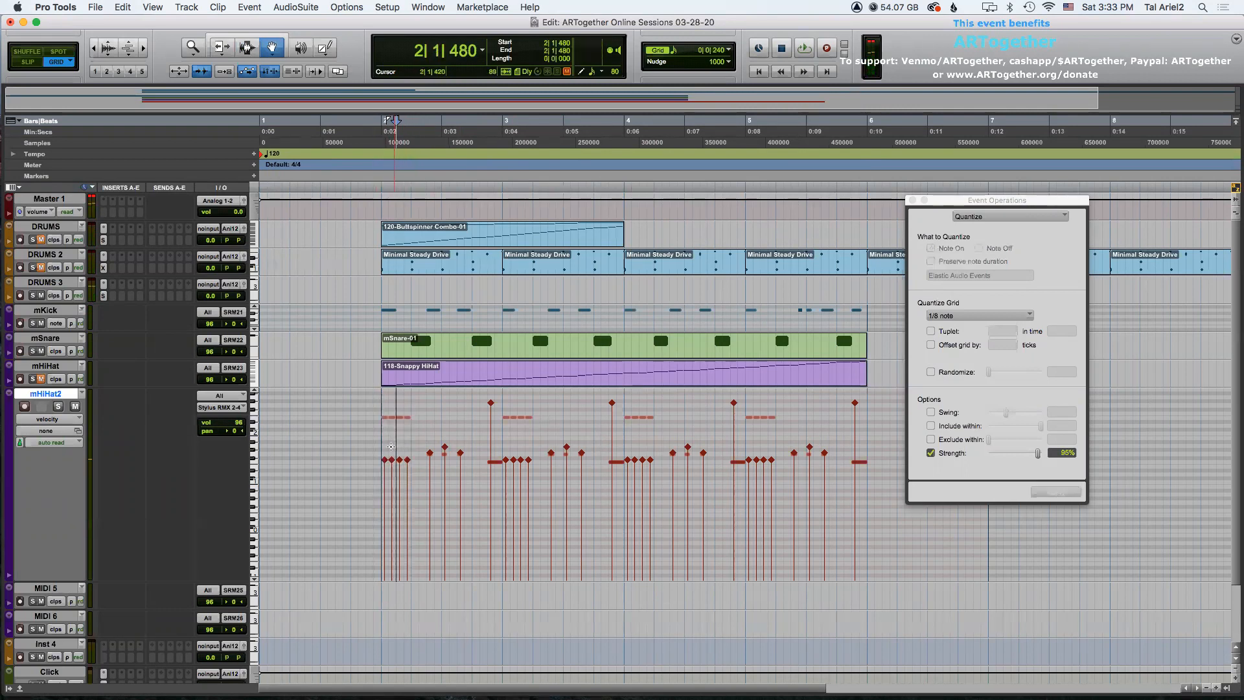
pyautogui.click(392, 447)
pyautogui.moveTo(392, 446); pyautogui.dragTo(410, 406)
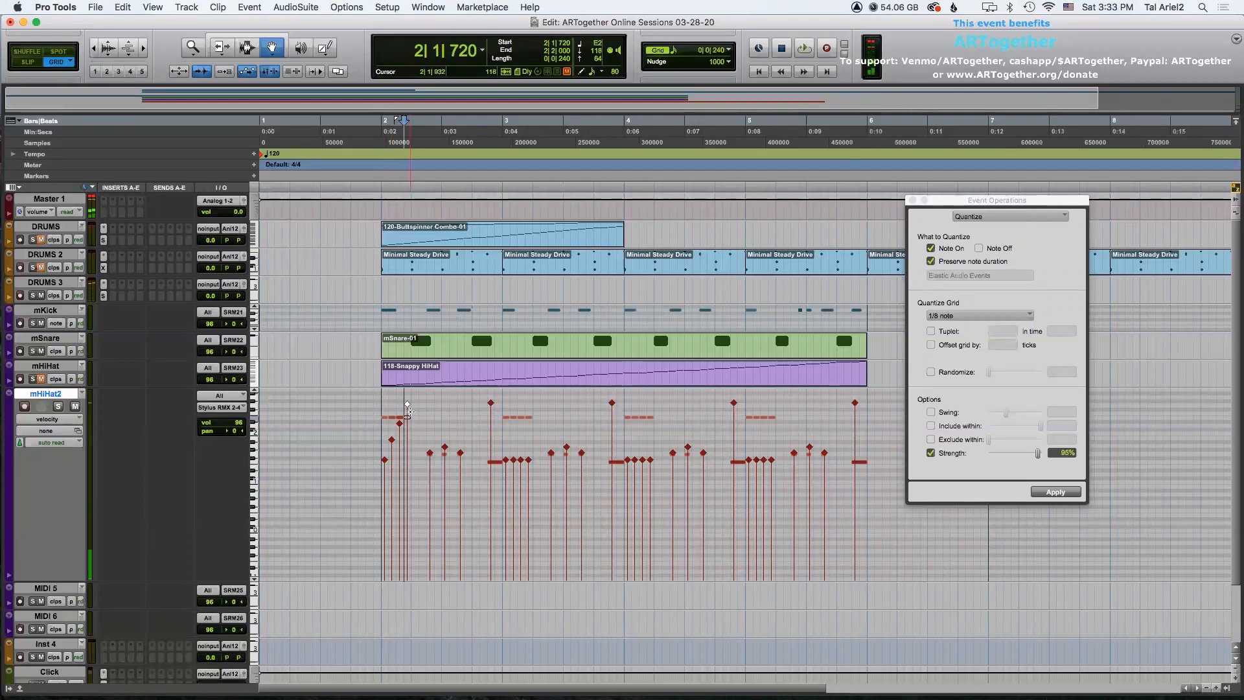
pyautogui.press('F7')
pyautogui.click(380, 449)
pyautogui.press('space')
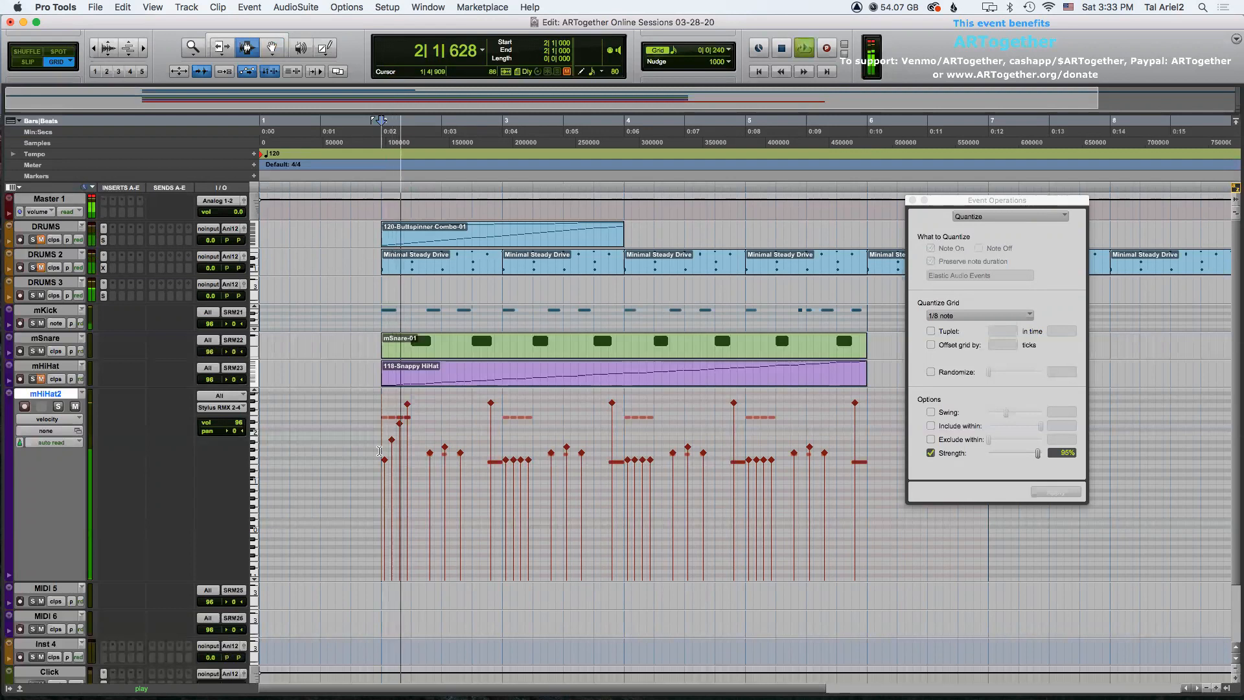
pyautogui.press('space')
# Paste the edited first beat of bar 2 onto the first beats of bars 3, 4 and 5, then play back the part.
pyautogui.moveTo(379, 451); pyautogui.dragTo(410, 446)
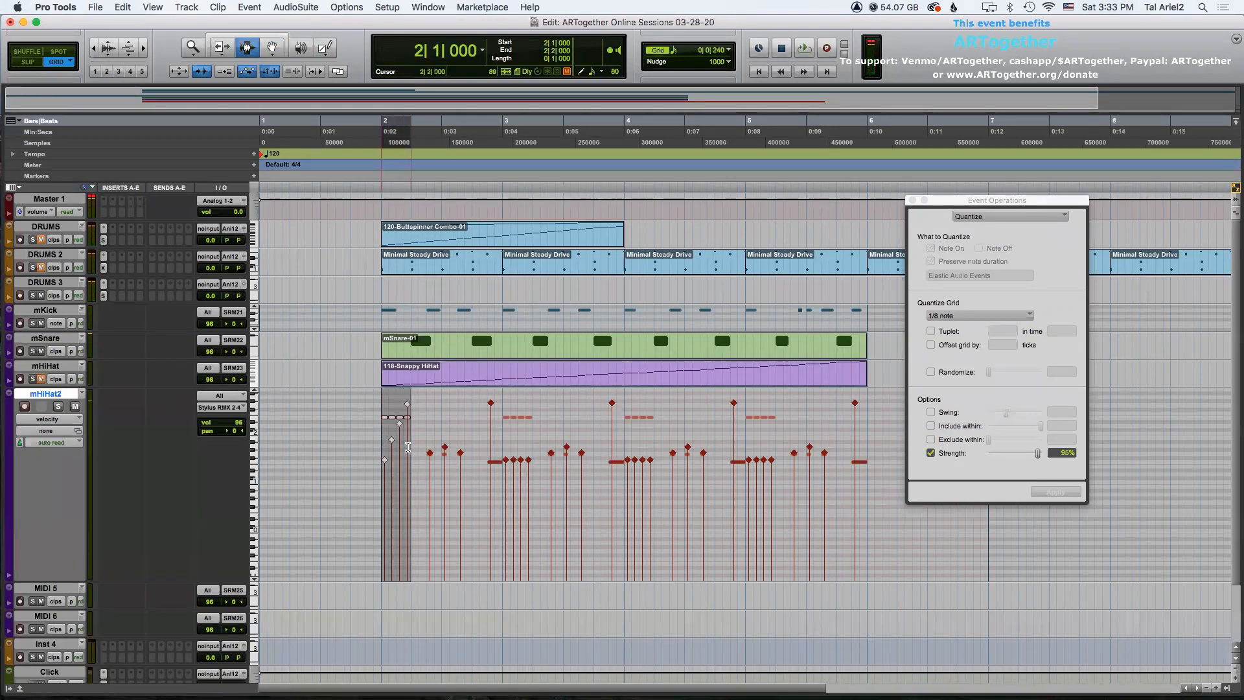
pyautogui.click(501, 436)
pyautogui.press('super+v')
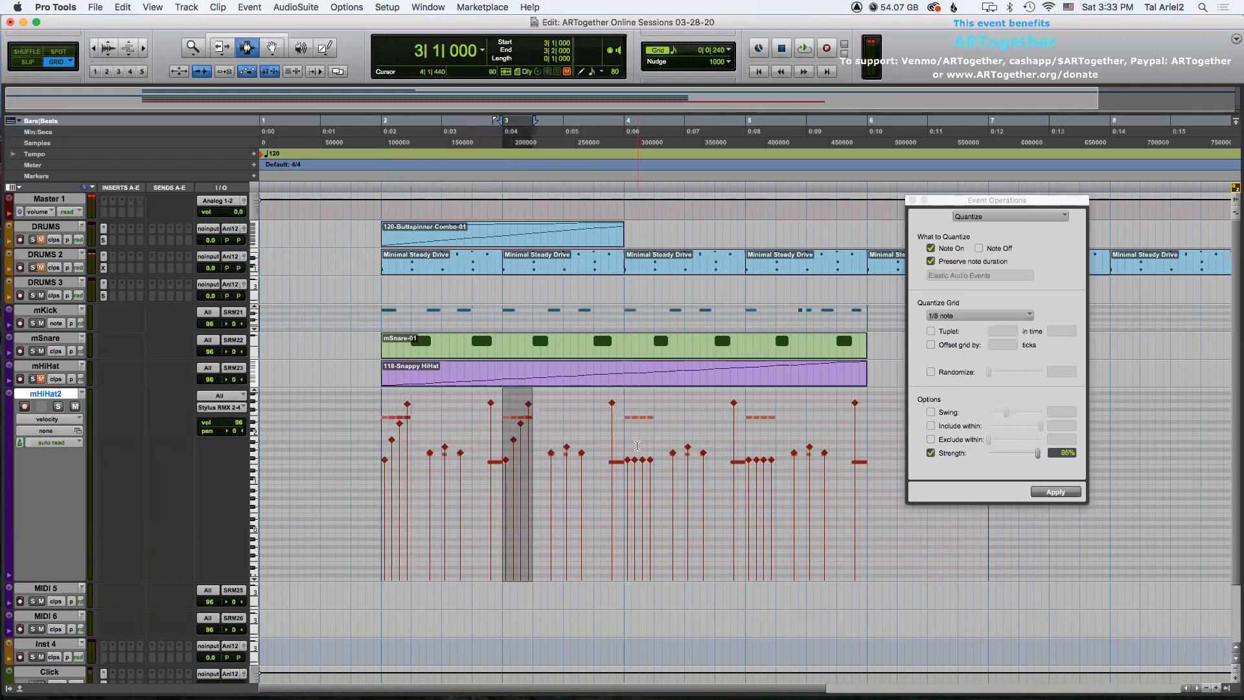
pyautogui.click(627, 442)
pyautogui.press('super+v')
pyautogui.click(748, 443)
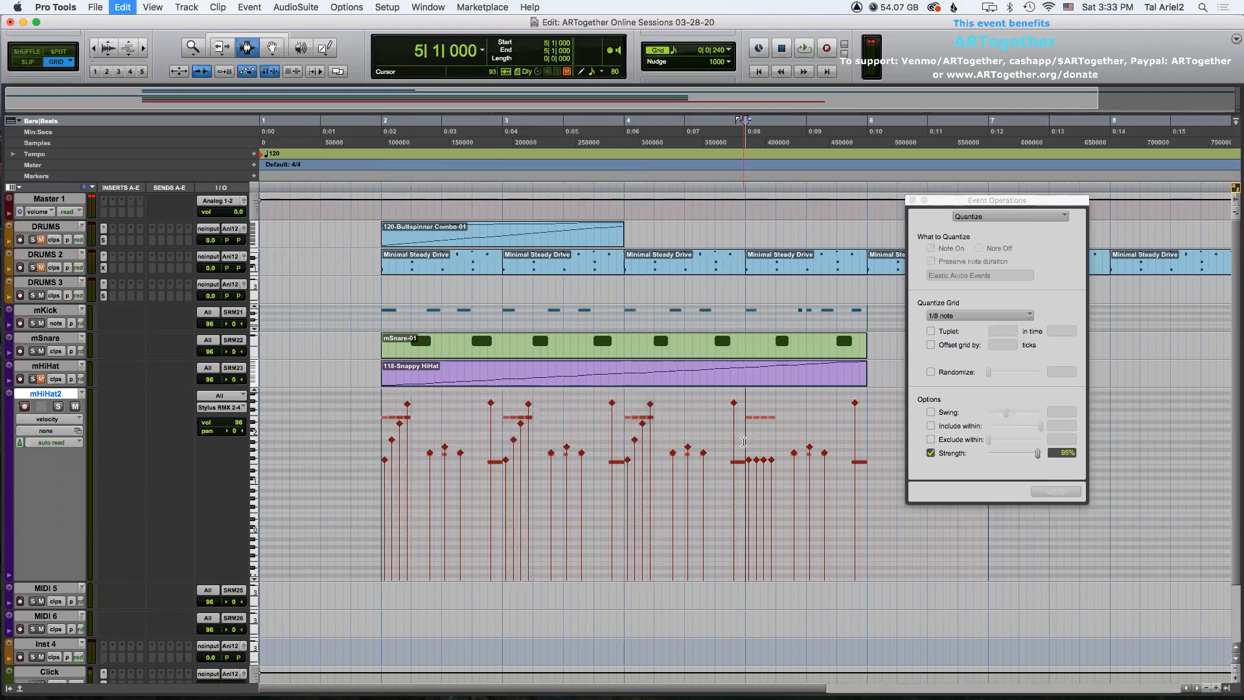
pyautogui.press('super+v')
pyautogui.click(380, 428)
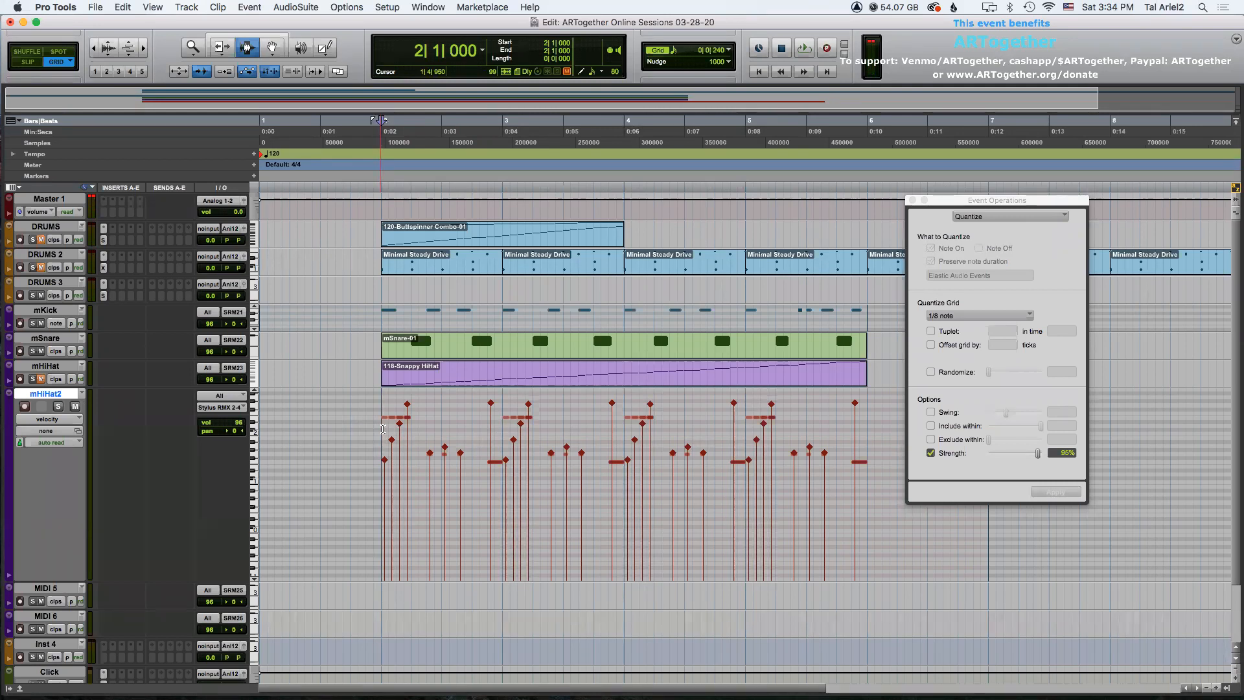
pyautogui.press('space')
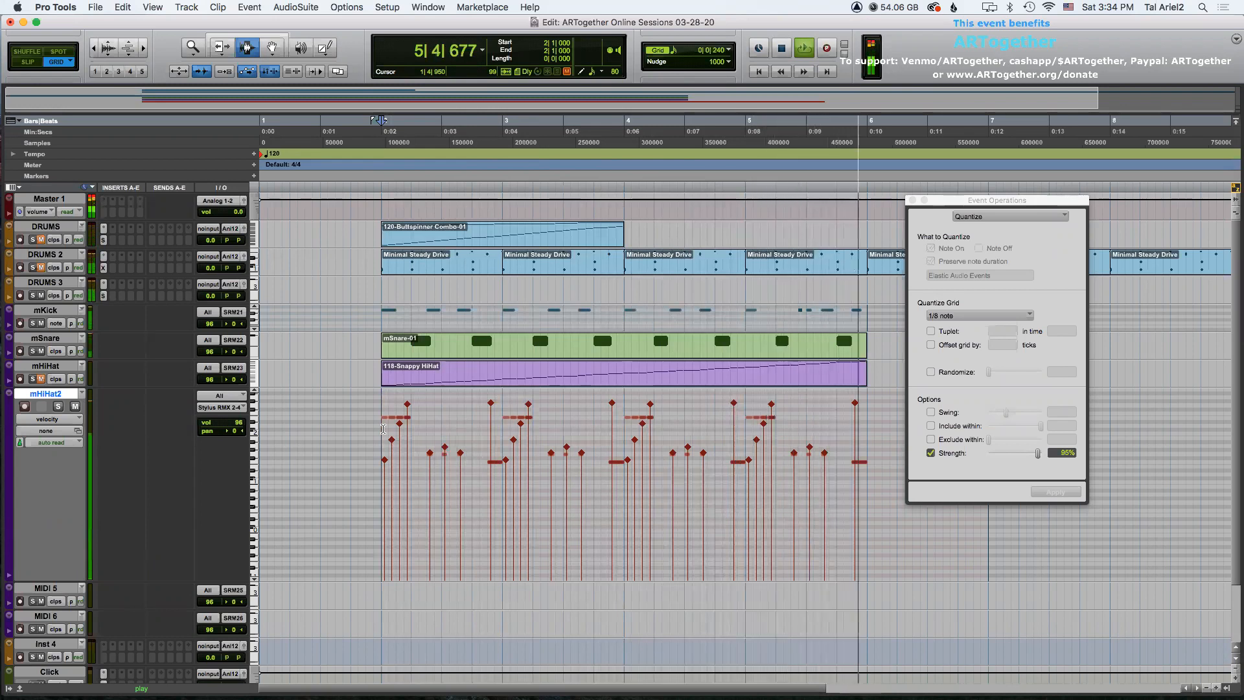
pyautogui.press('space')
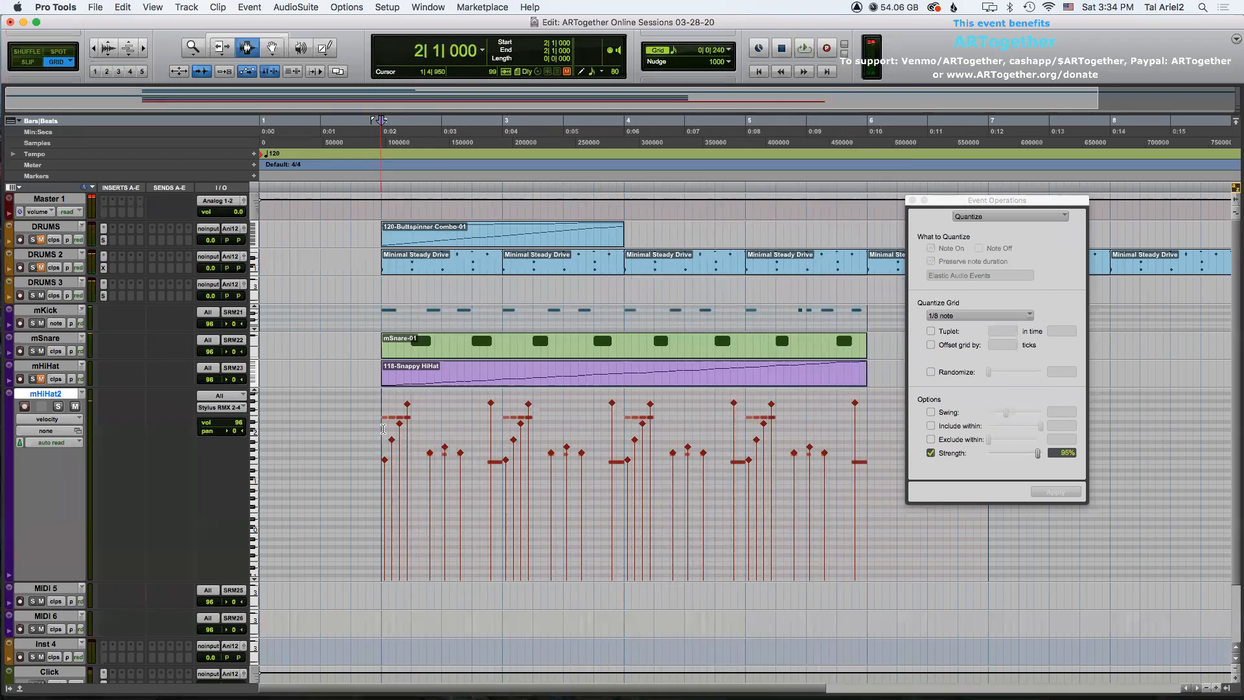
# Shrink the mHiHat2 track height and close the Event Operations window.
pyautogui.click(47, 419)
pyautogui.click(47, 408)
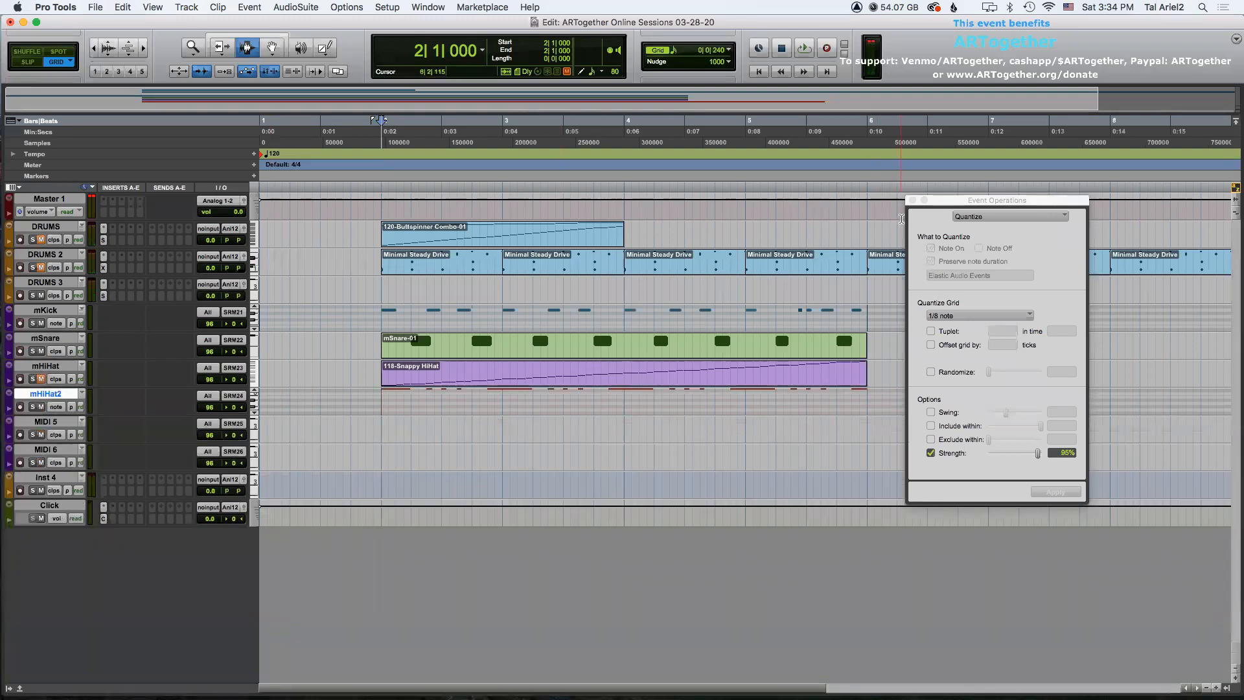
pyautogui.click(912, 200)
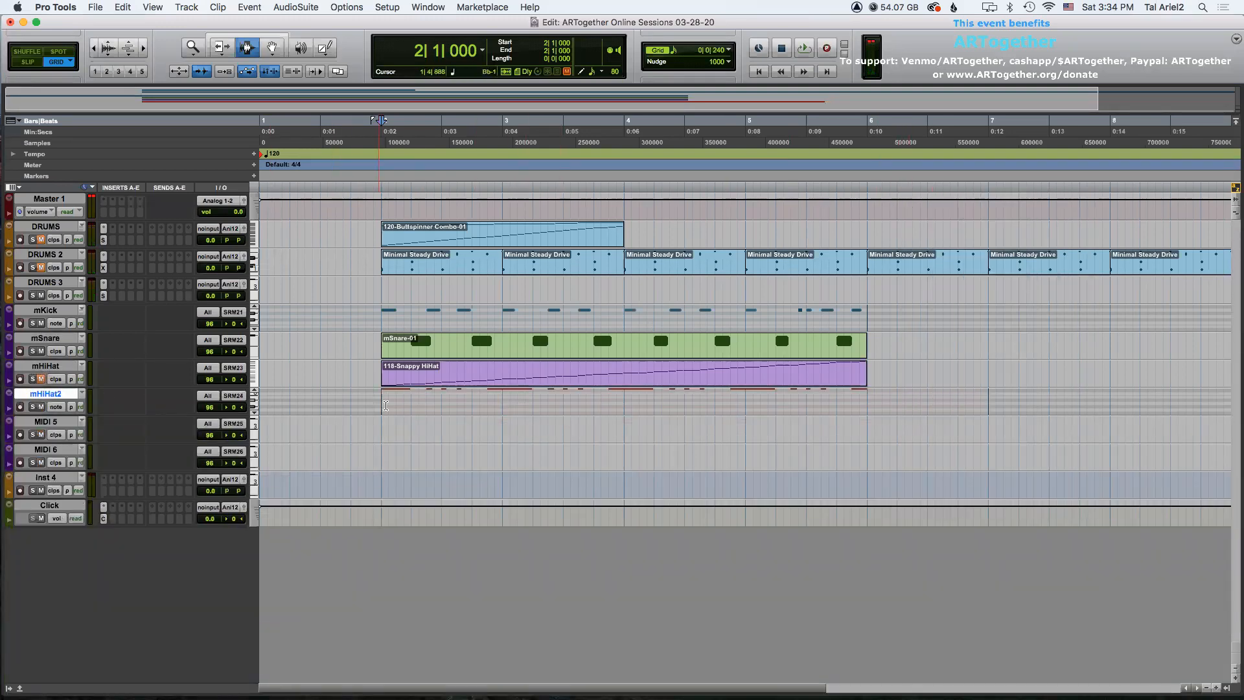
# Switch mHiHat2 to clip view and trim its clip to end at bar 6.
pyautogui.click(56, 407)
pyautogui.click(55, 395)
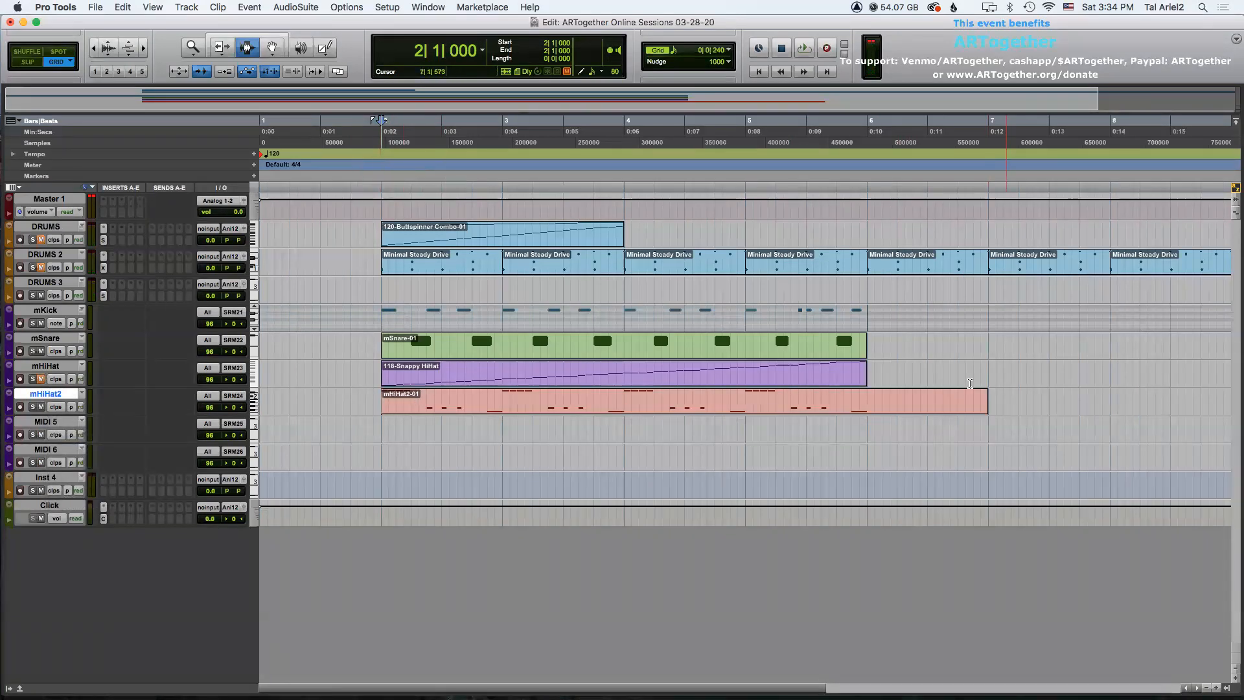
pyautogui.moveTo(986, 398); pyautogui.dragTo(866, 403)
pyautogui.click(868, 395)
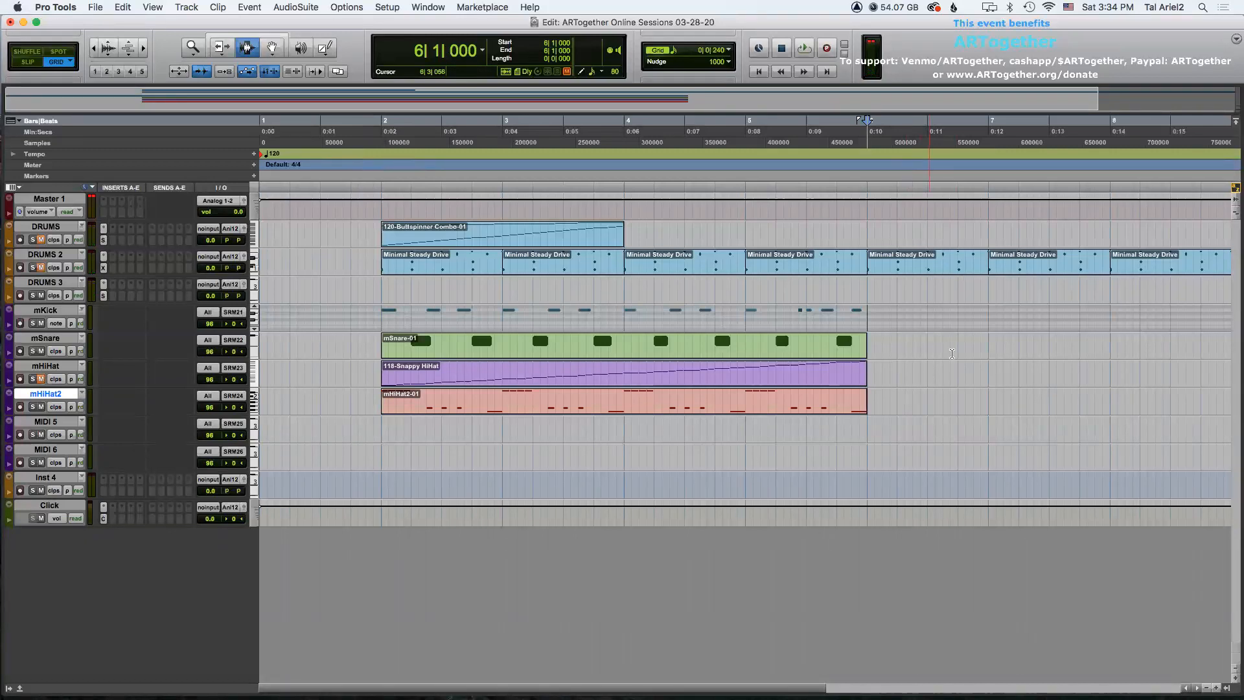
# Insert the Omnisphere (stereo) instrument plug-in on the Inst 4 track.
pyautogui.click(41, 479)
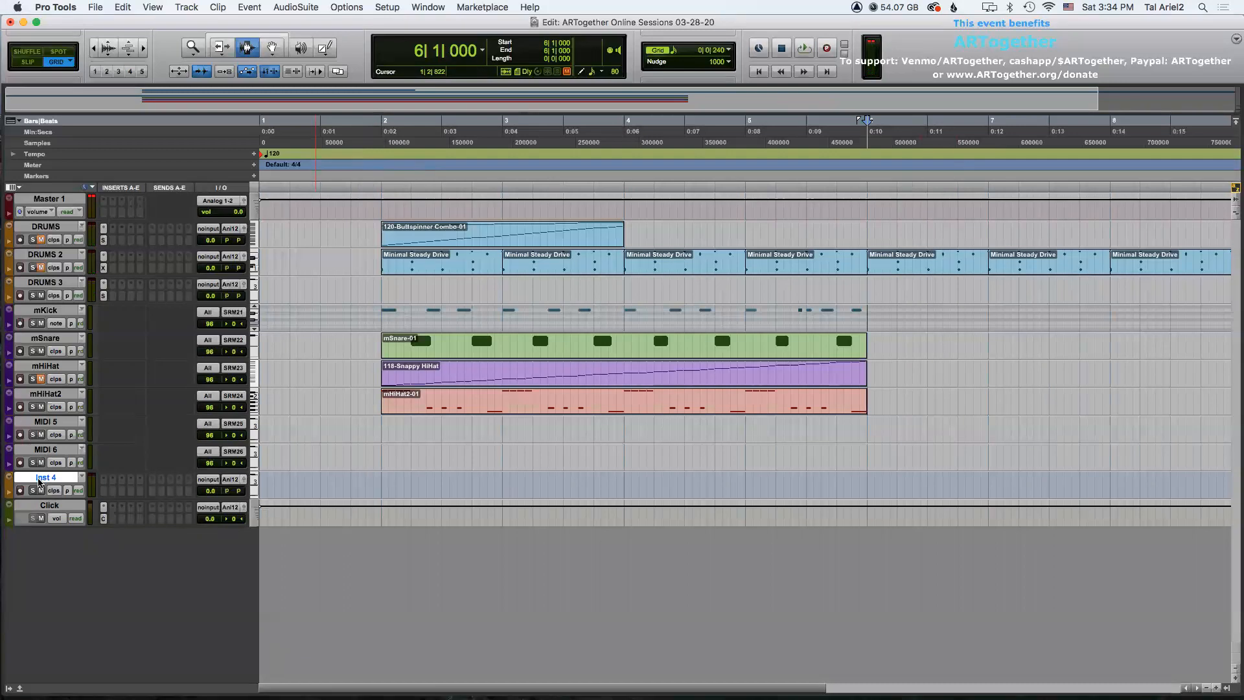
pyautogui.click(108, 481)
pyautogui.moveTo(141, 480)
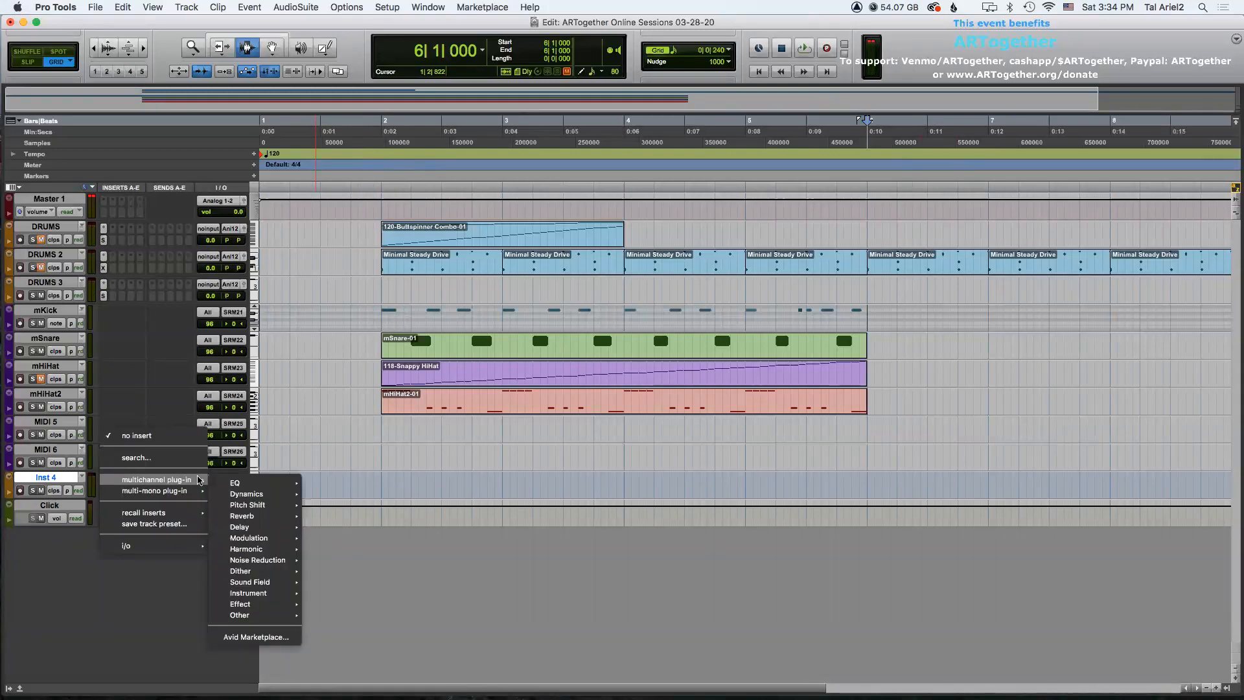
pyautogui.moveTo(292, 593)
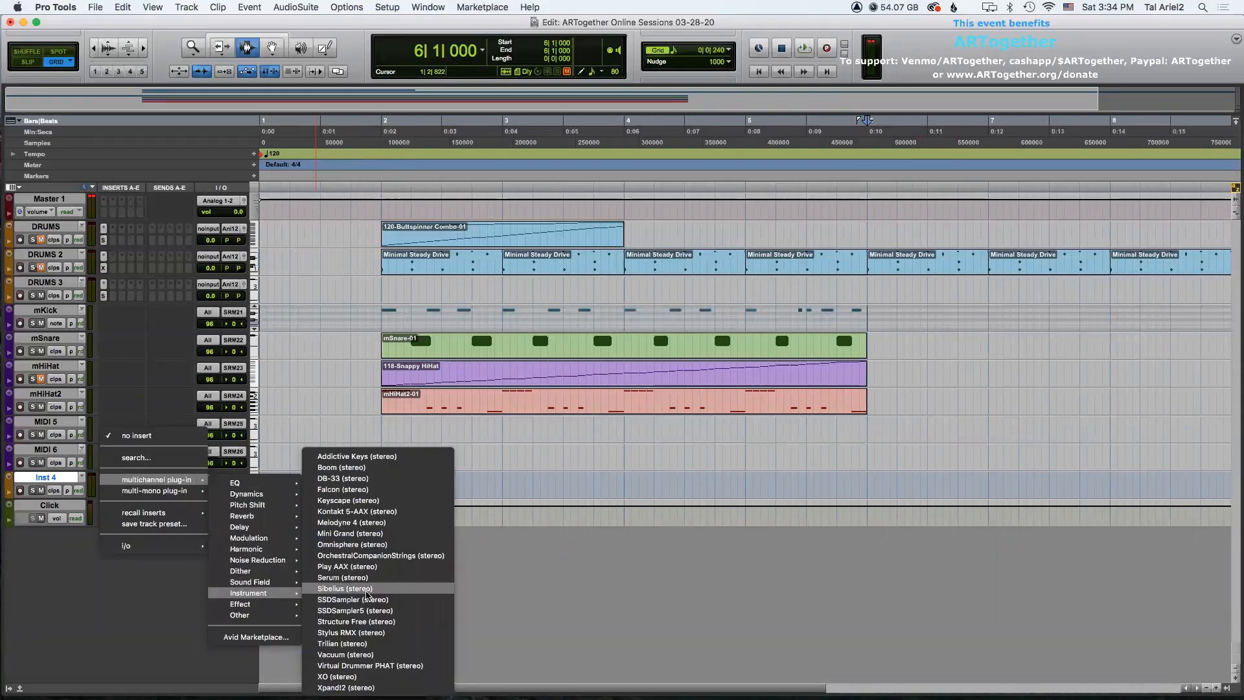
pyautogui.click(374, 561)
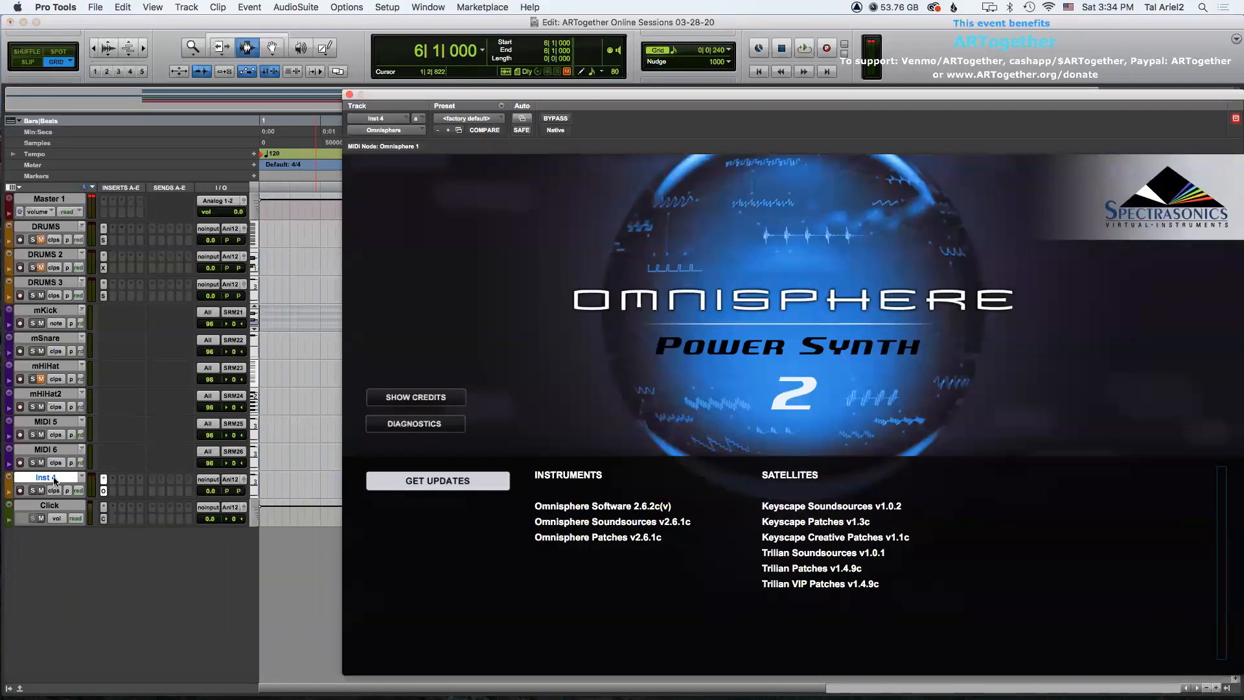
# Rename the Inst 4 track to OMNI1.
pyautogui.doubleClick(55, 480)
pyautogui.write('OMN')
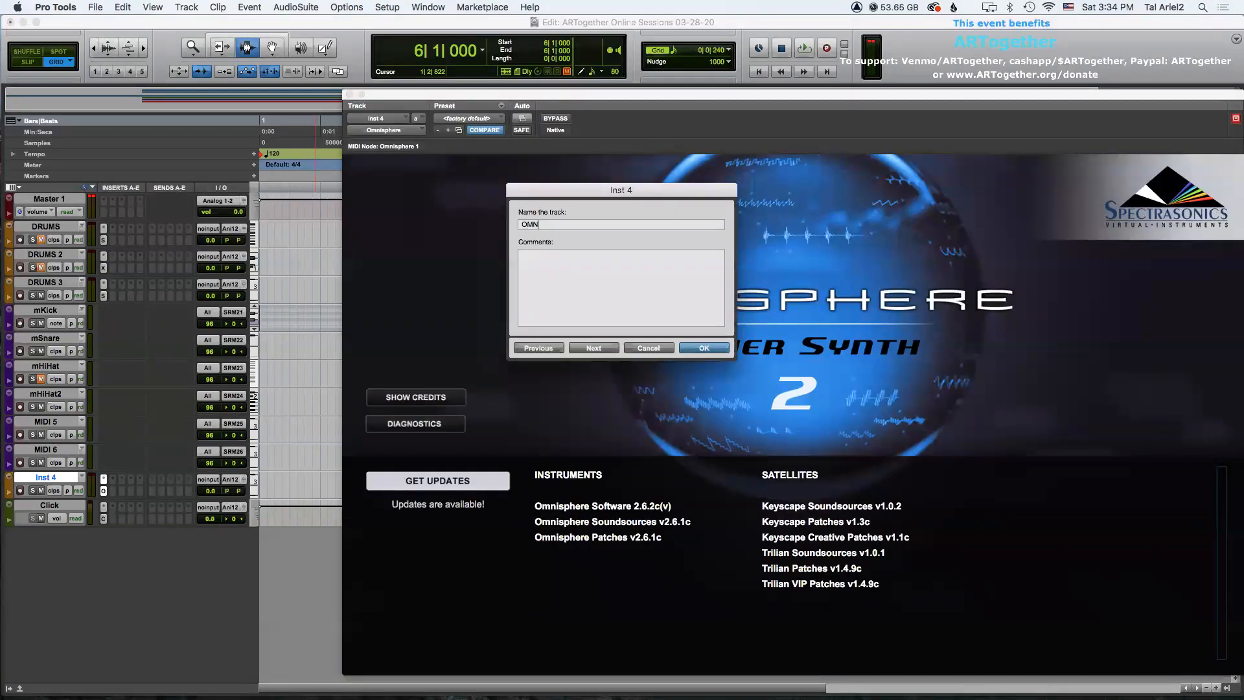
pyautogui.press('Return')
# Create five new MIDI tracks.
pyautogui.press('super+shift+n')
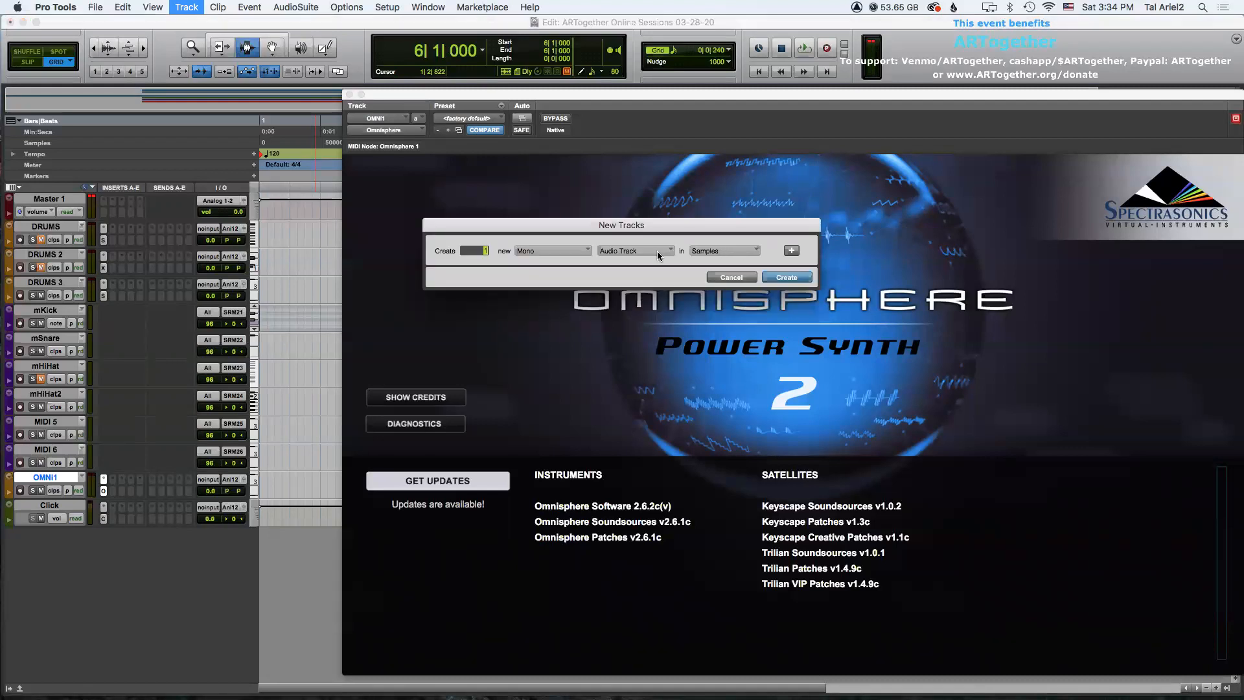
pyautogui.write('5')
pyautogui.click(657, 255)
pyautogui.click(647, 278)
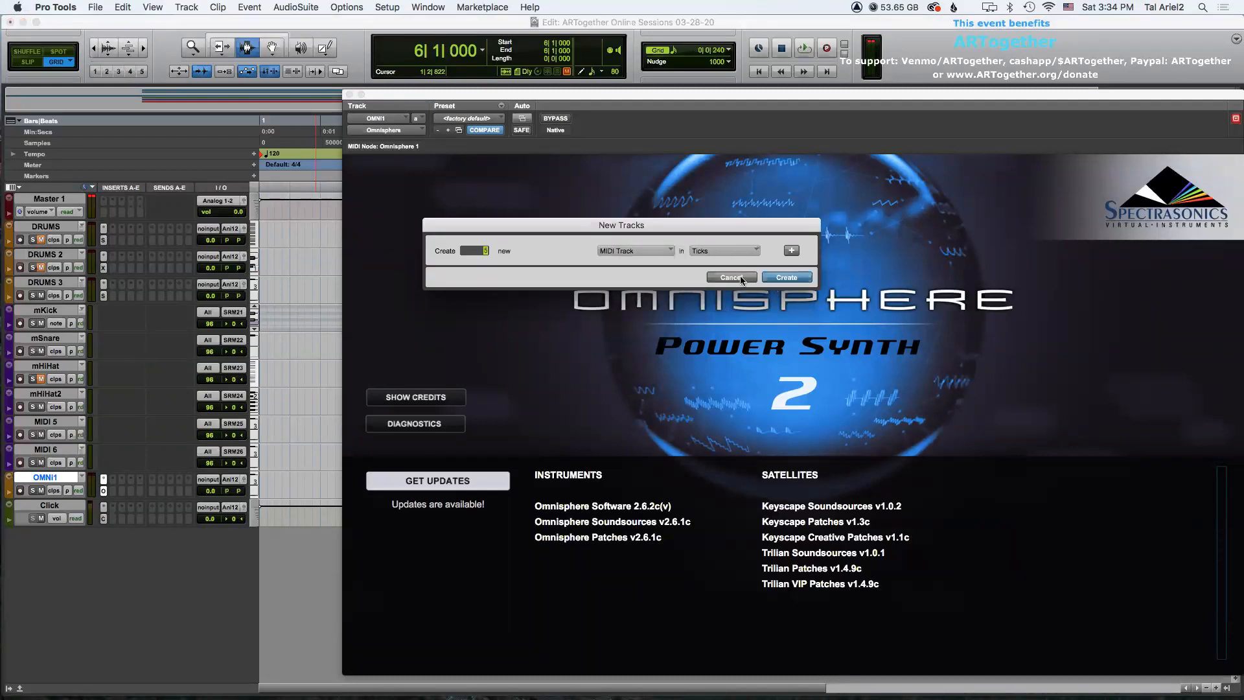
pyautogui.press('Return')
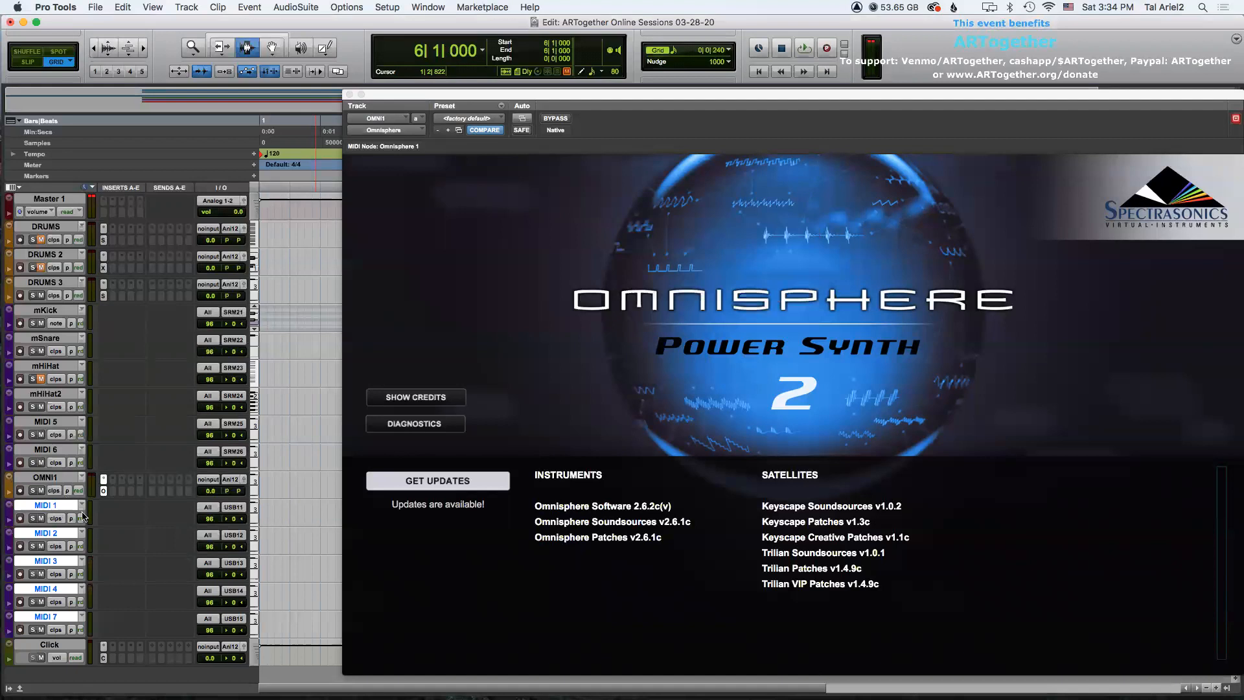
# Route the new MIDI tracks' outputs to OMNI1 Omnisphere 1, starting at channel 1.
pyautogui.click(234, 511)
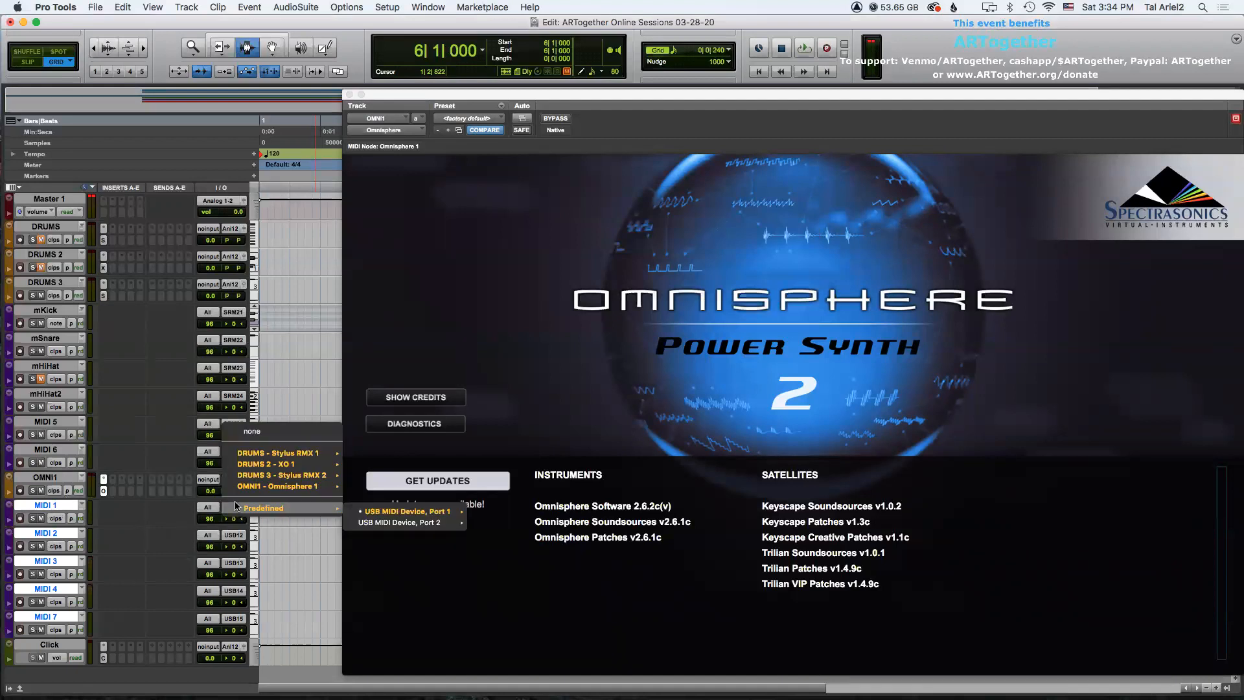
pyautogui.click(295, 491)
pyautogui.click(54, 506)
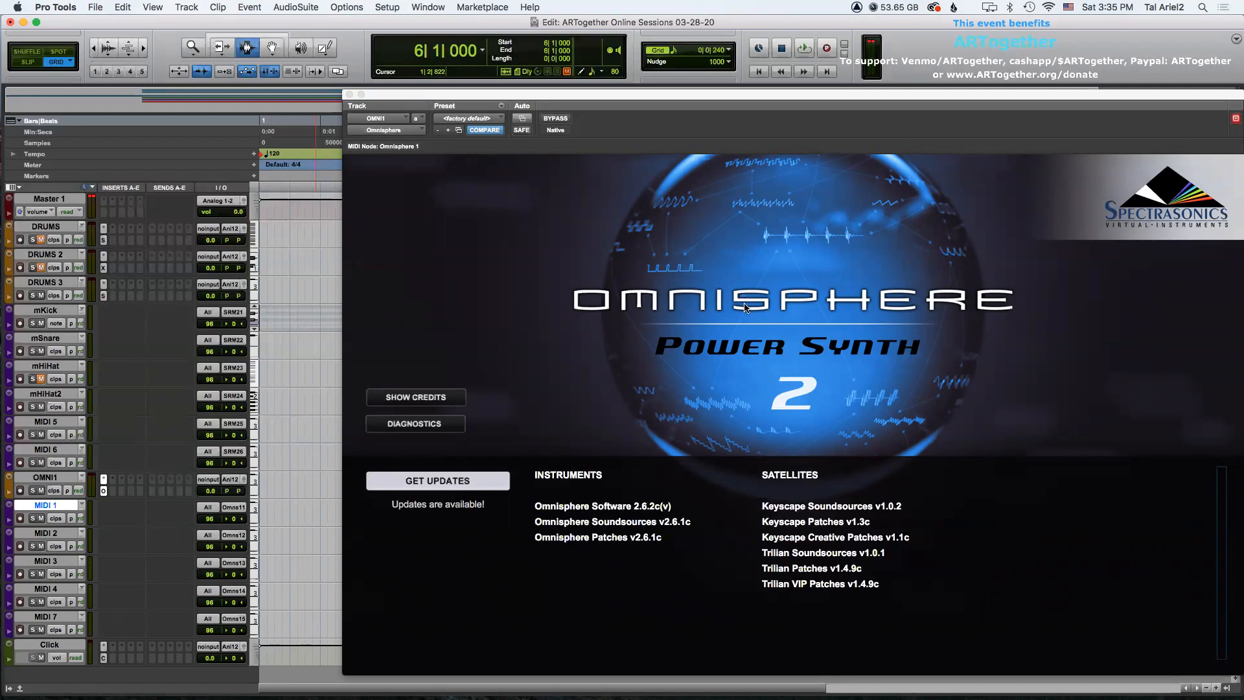
# Rename the MIDI 1 track to mBass.
pyautogui.doubleClick(55, 507)
pyautogui.write('mBass')
pyautogui.press('Return')
# Open Omnisphere's main interface and its expanded patch browser with the Bass Instruments category selected.
pyautogui.click(767, 357)
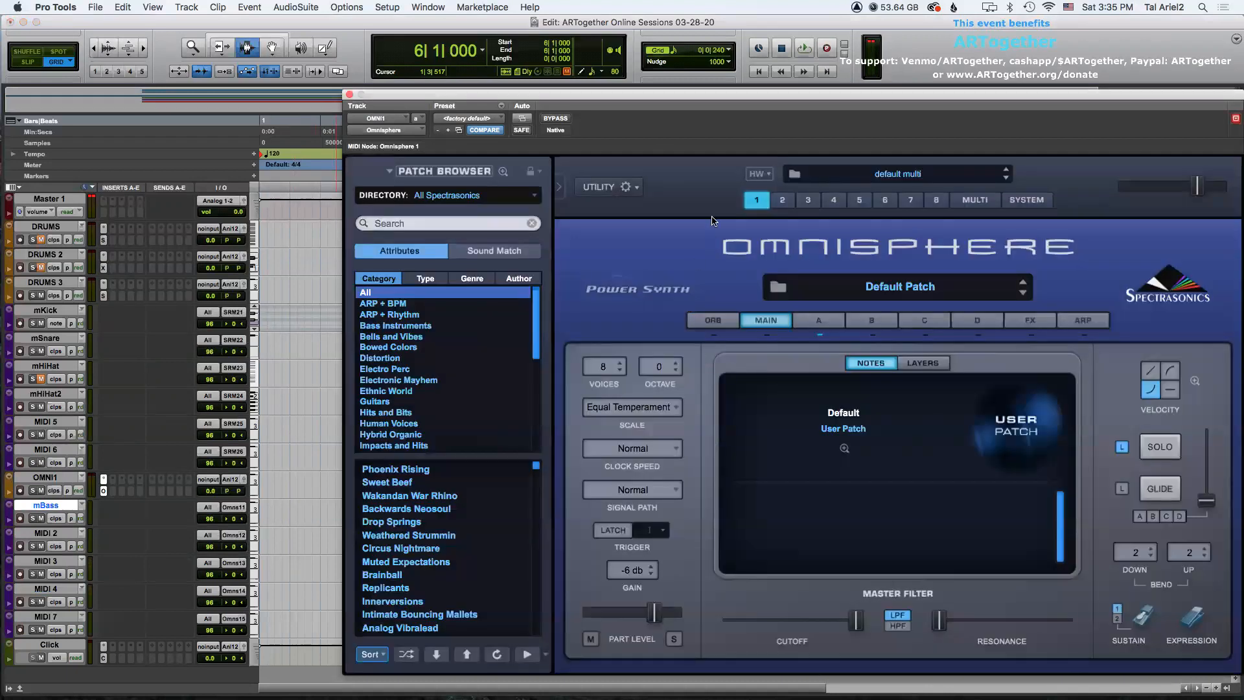
pyautogui.moveTo(689, 101); pyautogui.dragTo(477, 77)
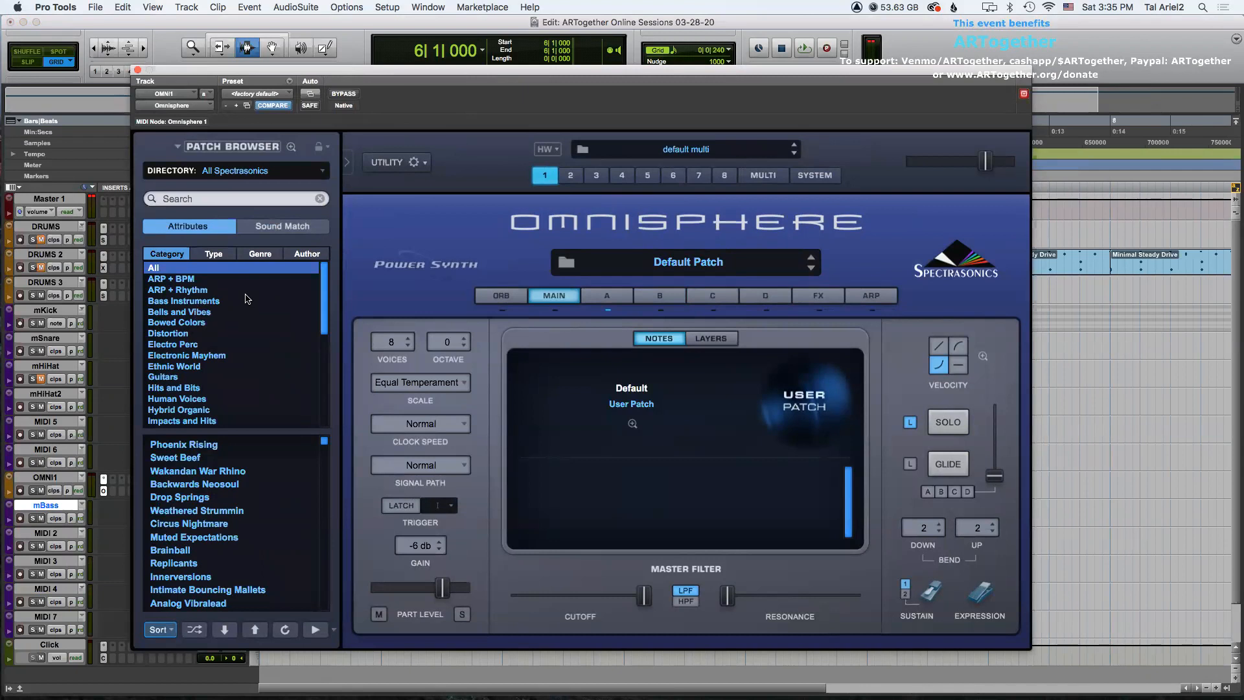
pyautogui.click(204, 301)
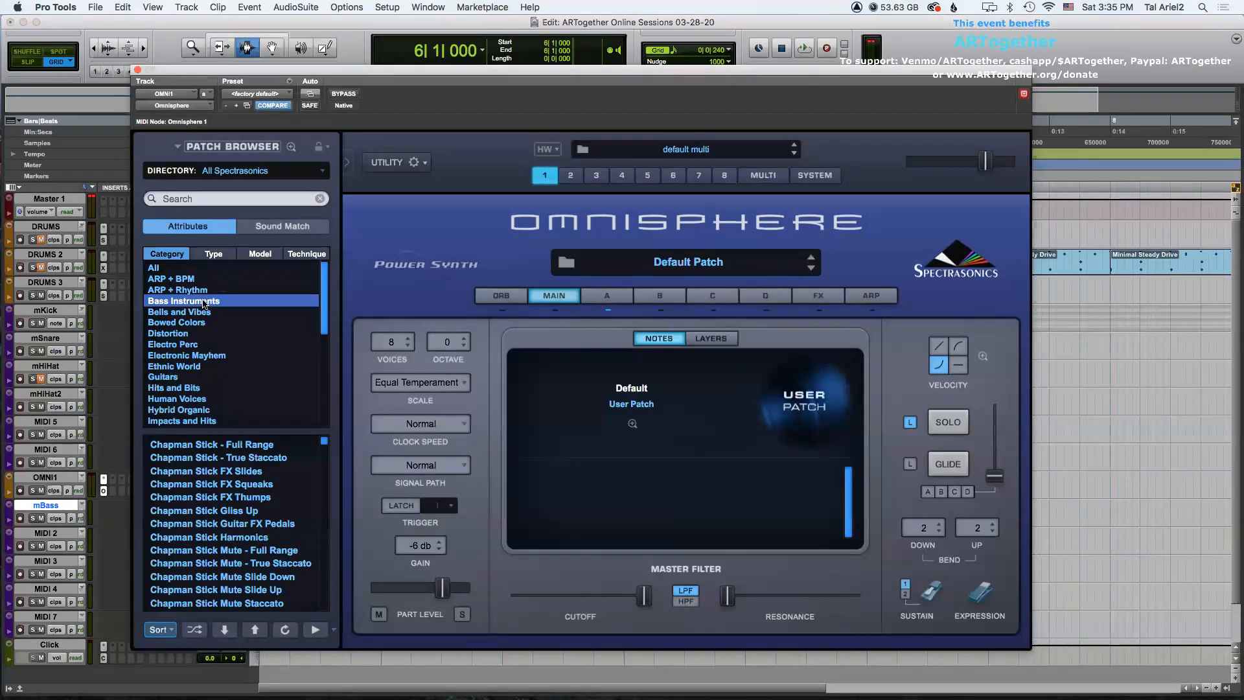
pyautogui.click(677, 265)
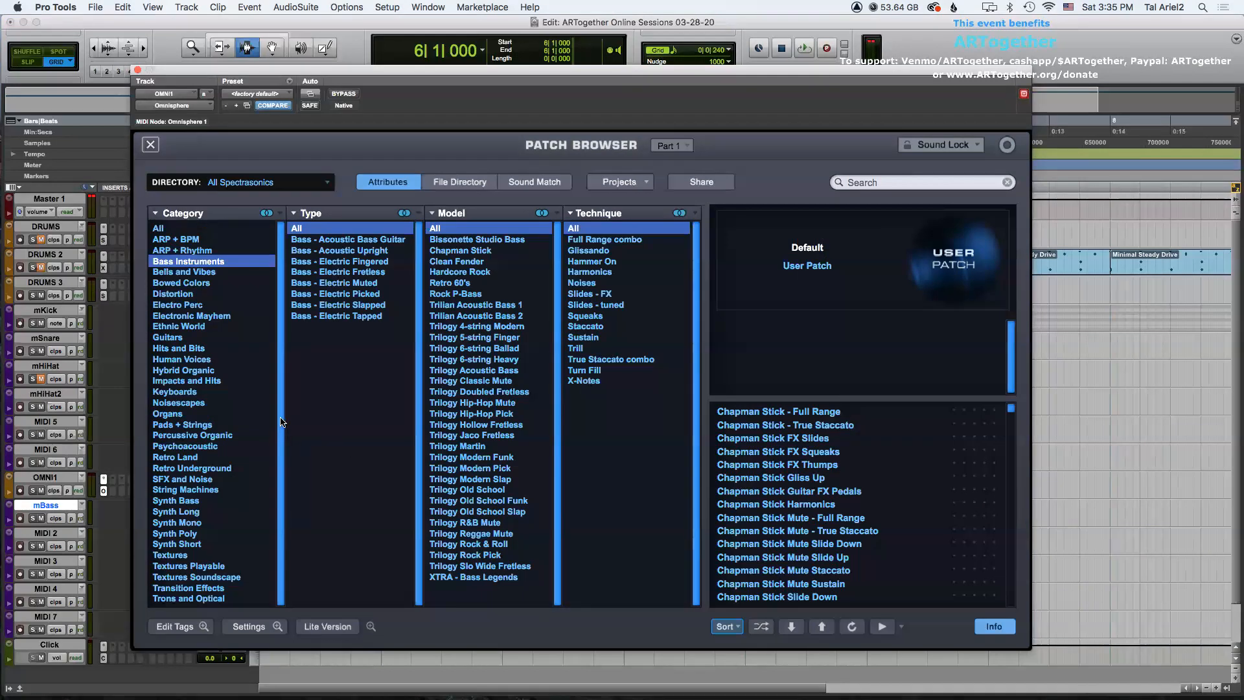
# Load the TR-Modern Funk - Full Range patch from the Bass - Electric Slapped type and Trilogy Modern Funk model.
pyautogui.click(223, 504)
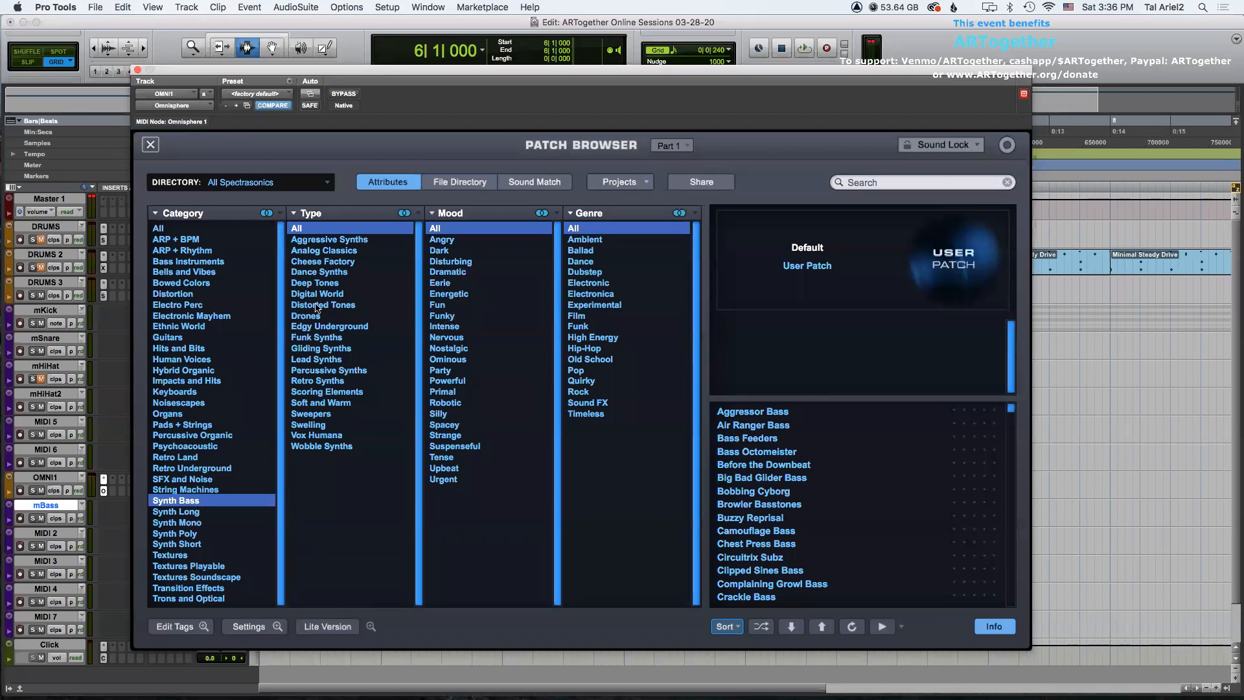
pyautogui.click(187, 262)
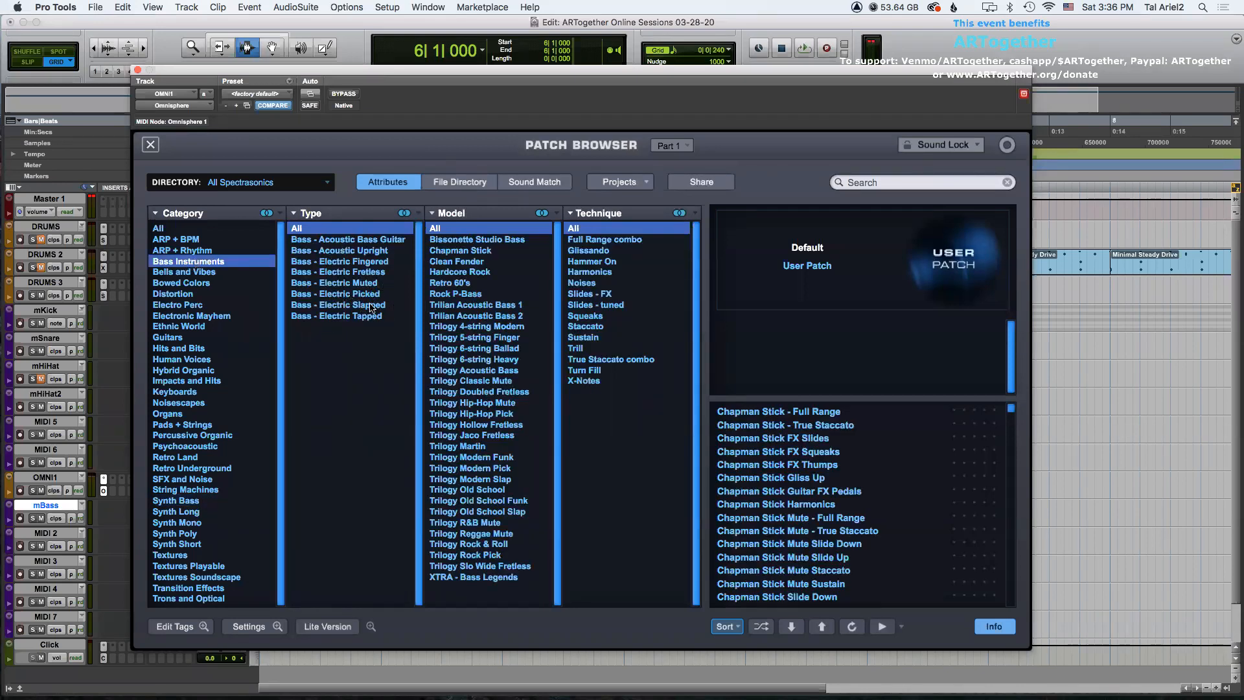
pyautogui.click(338, 307)
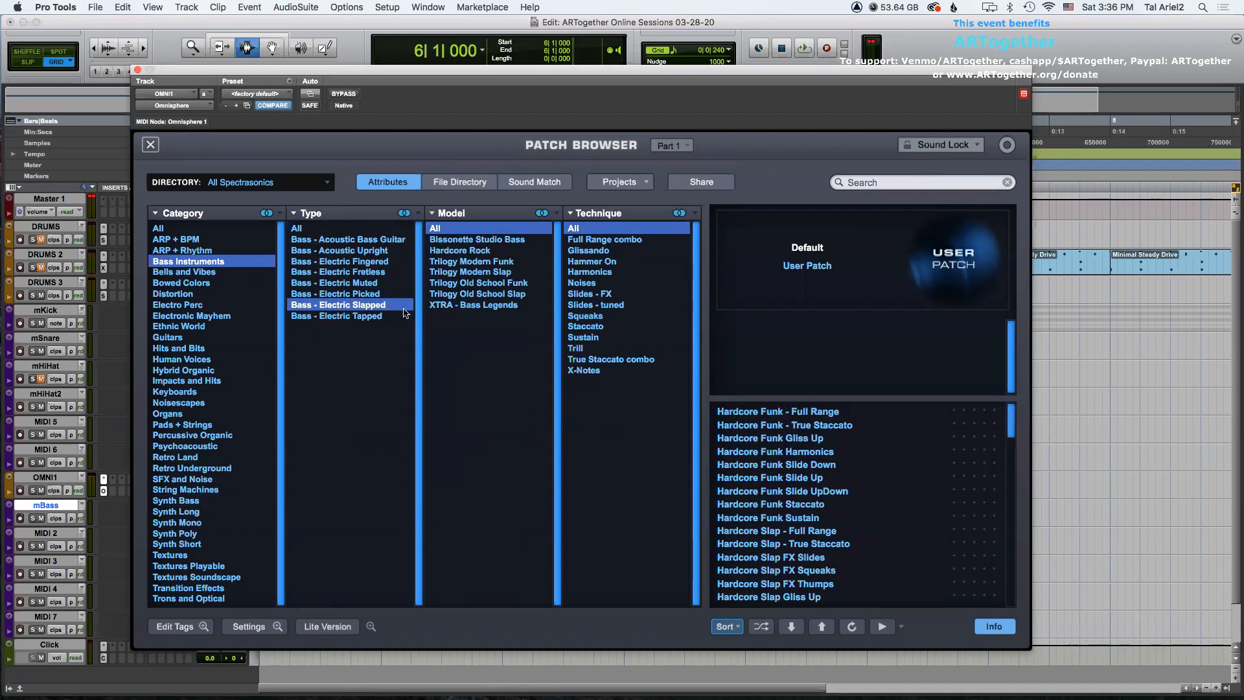
pyautogui.click(492, 262)
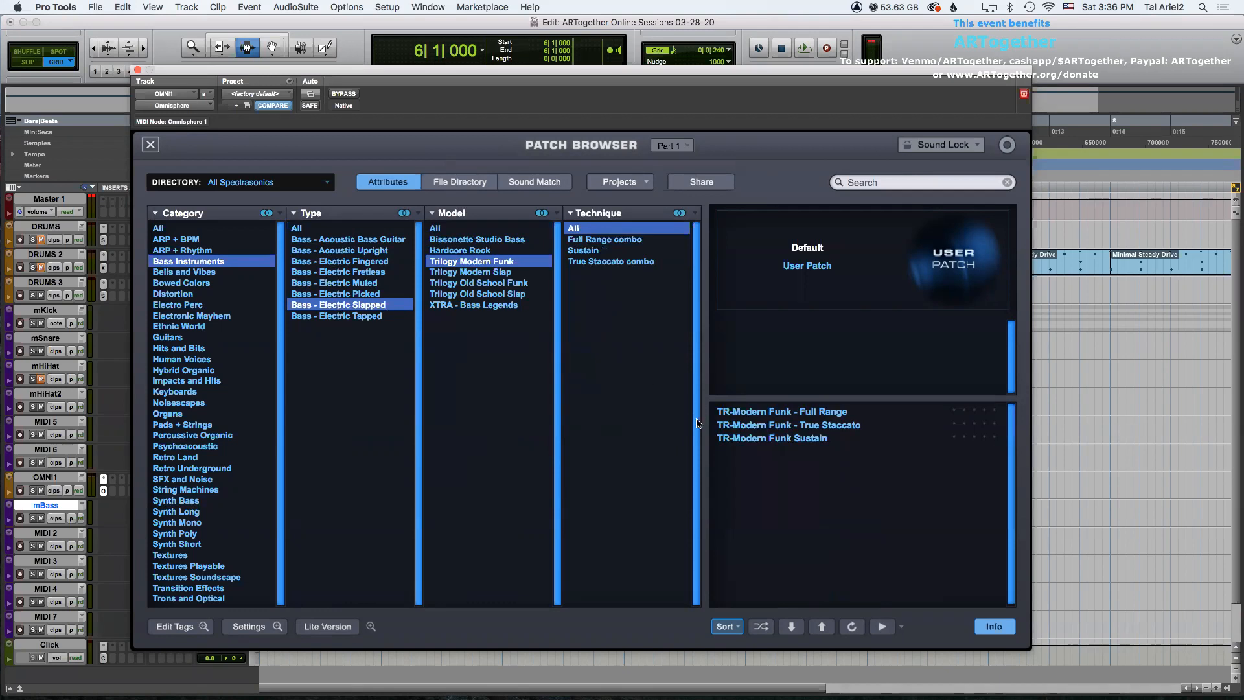
pyautogui.click(778, 416)
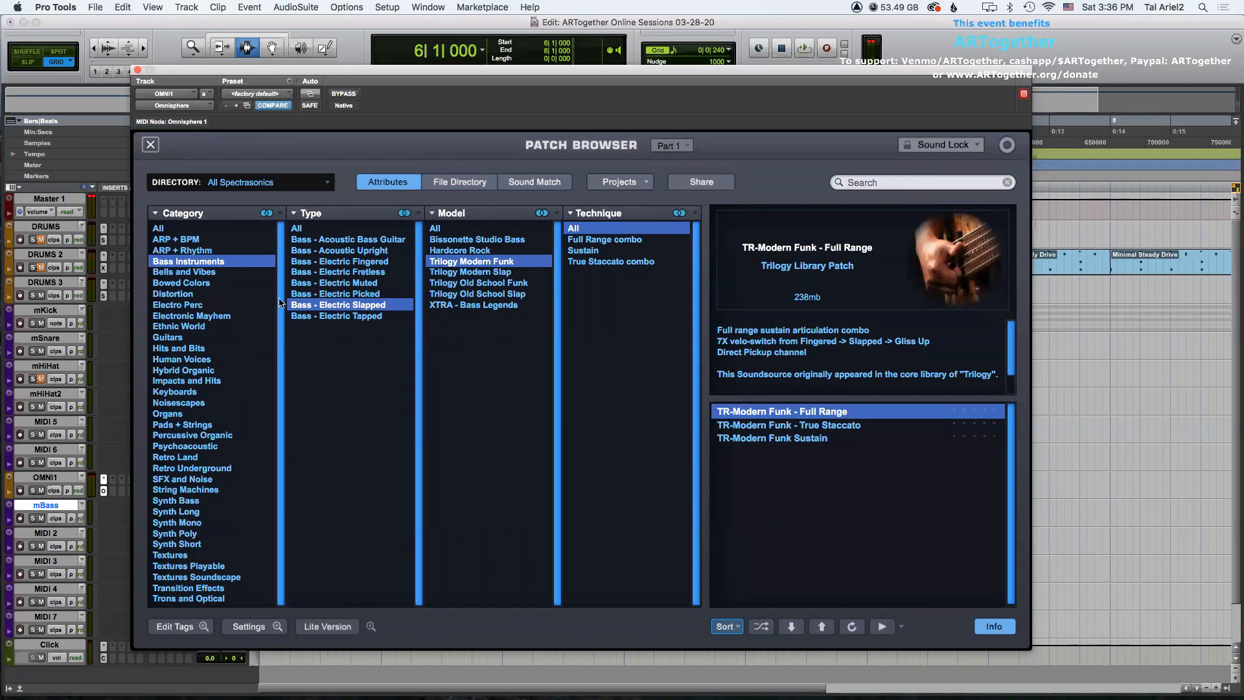
# Load the Trilogy Acoustic - Full Range patch from the Bass - Acoustic Upright type.
pyautogui.click(355, 261)
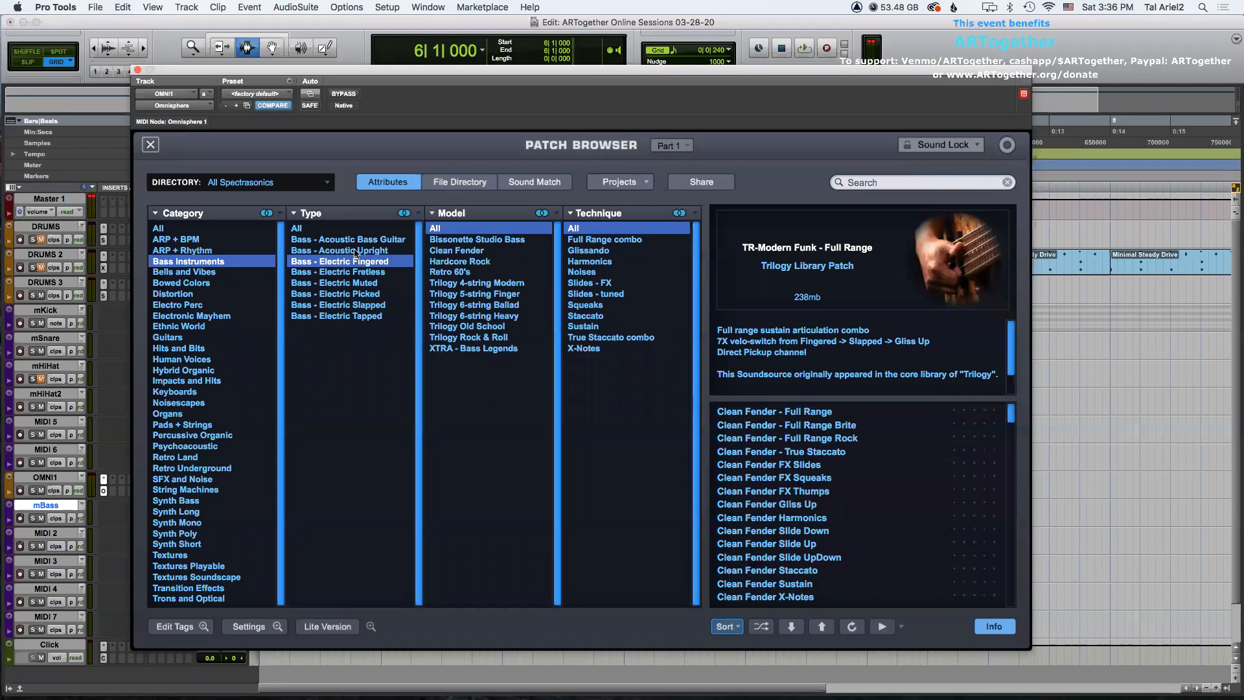
pyautogui.click(356, 251)
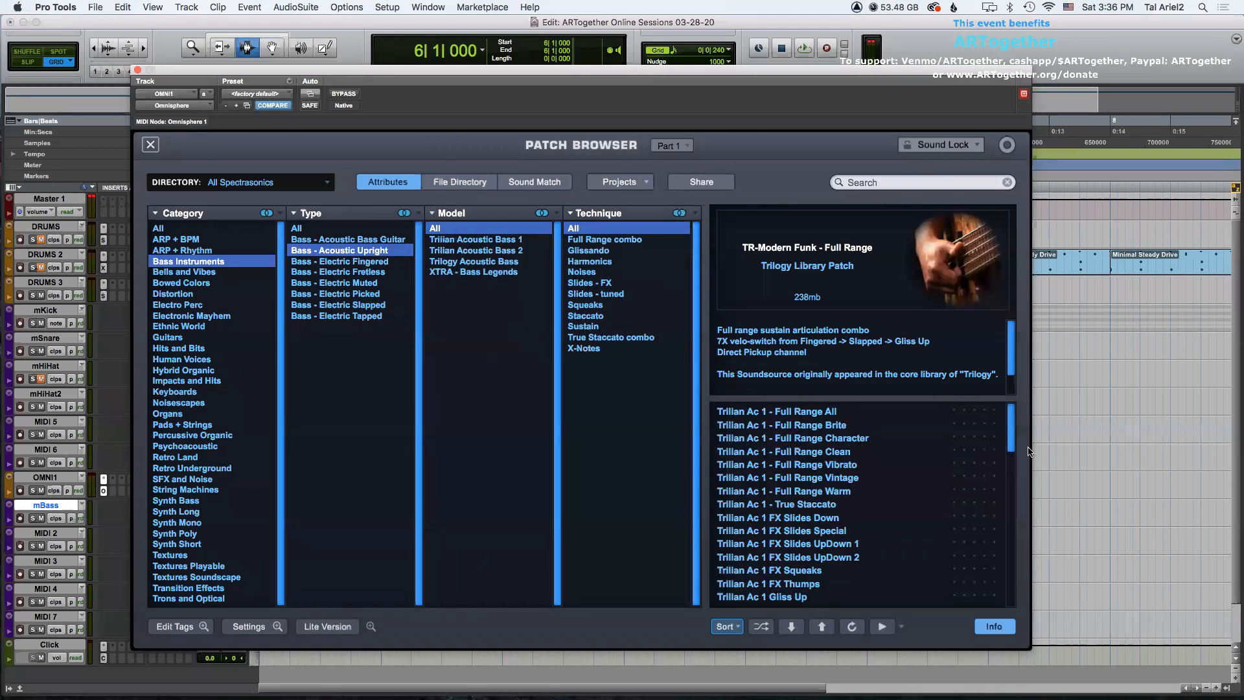
pyautogui.moveTo(1014, 428); pyautogui.dragTo(1025, 600)
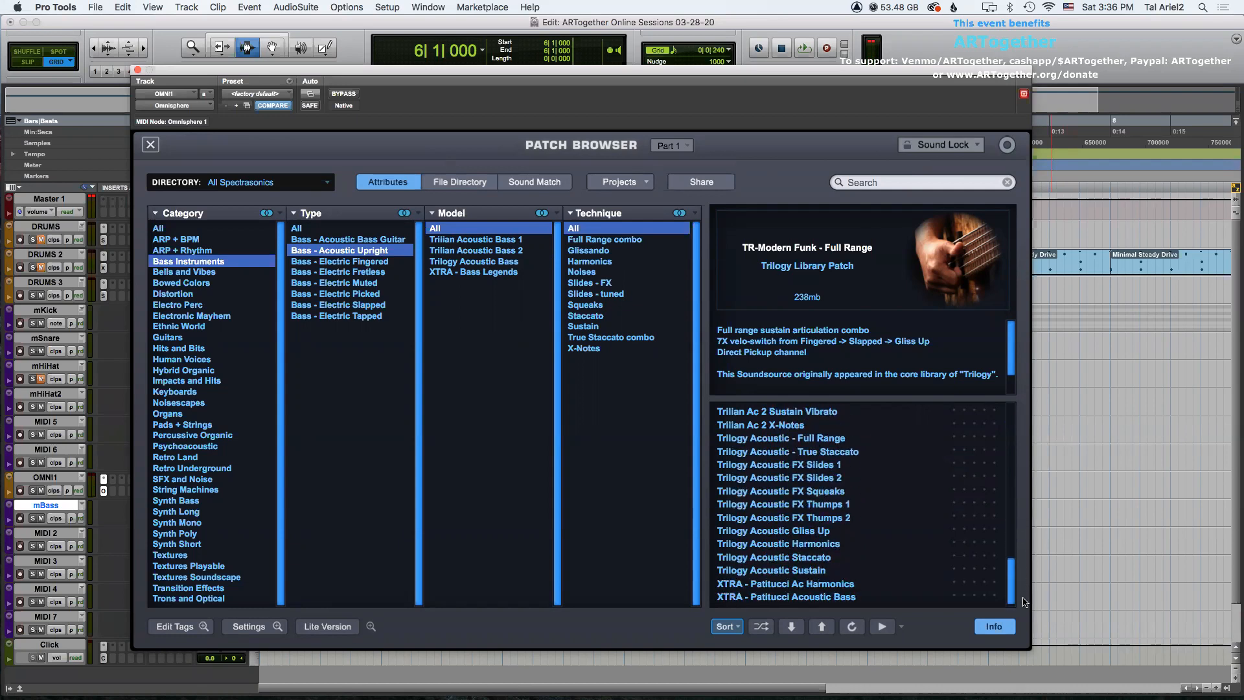
pyautogui.click(810, 440)
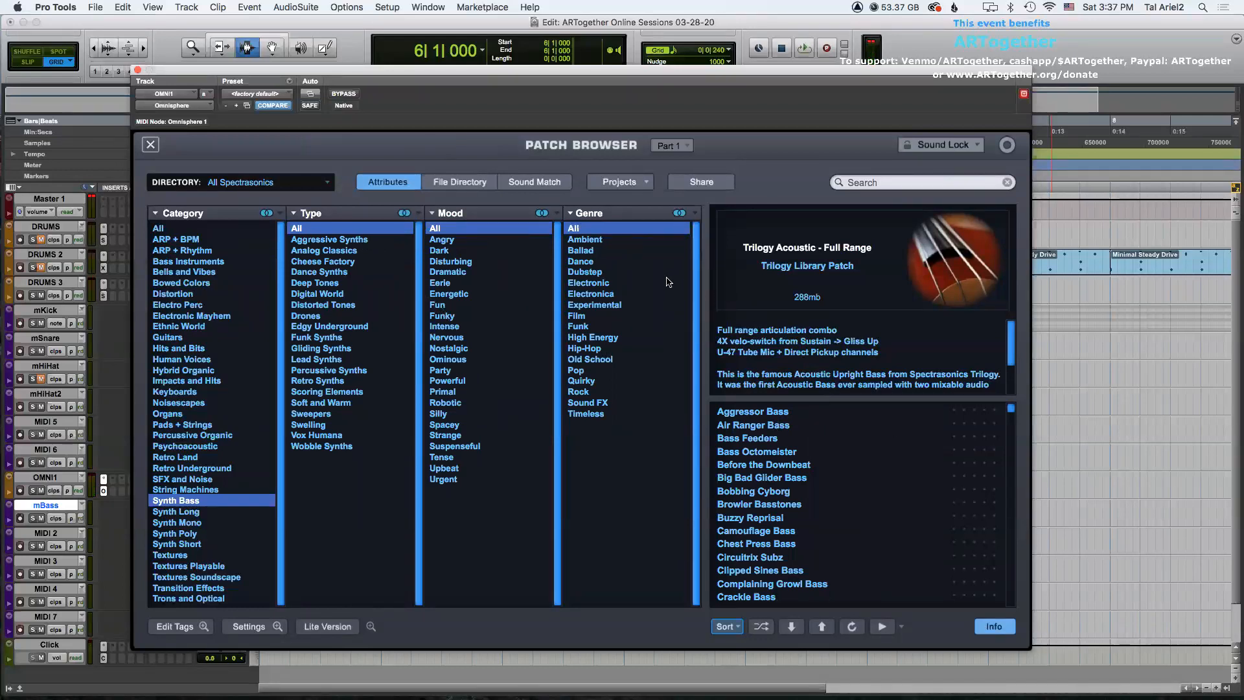
# Filter Synth Bass patches by the Ambient genre and pick the Wide Moody Beauty patch.
pyautogui.click(600, 240)
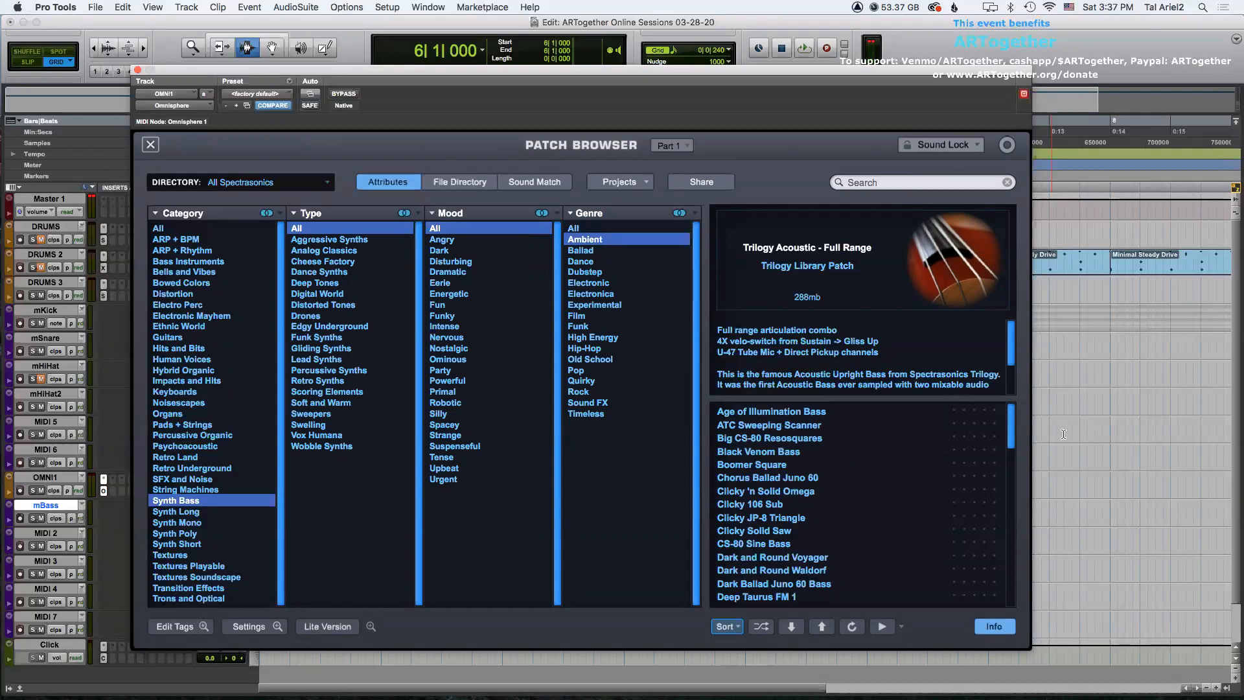
pyautogui.moveTo(1010, 429); pyautogui.dragTo(1016, 586)
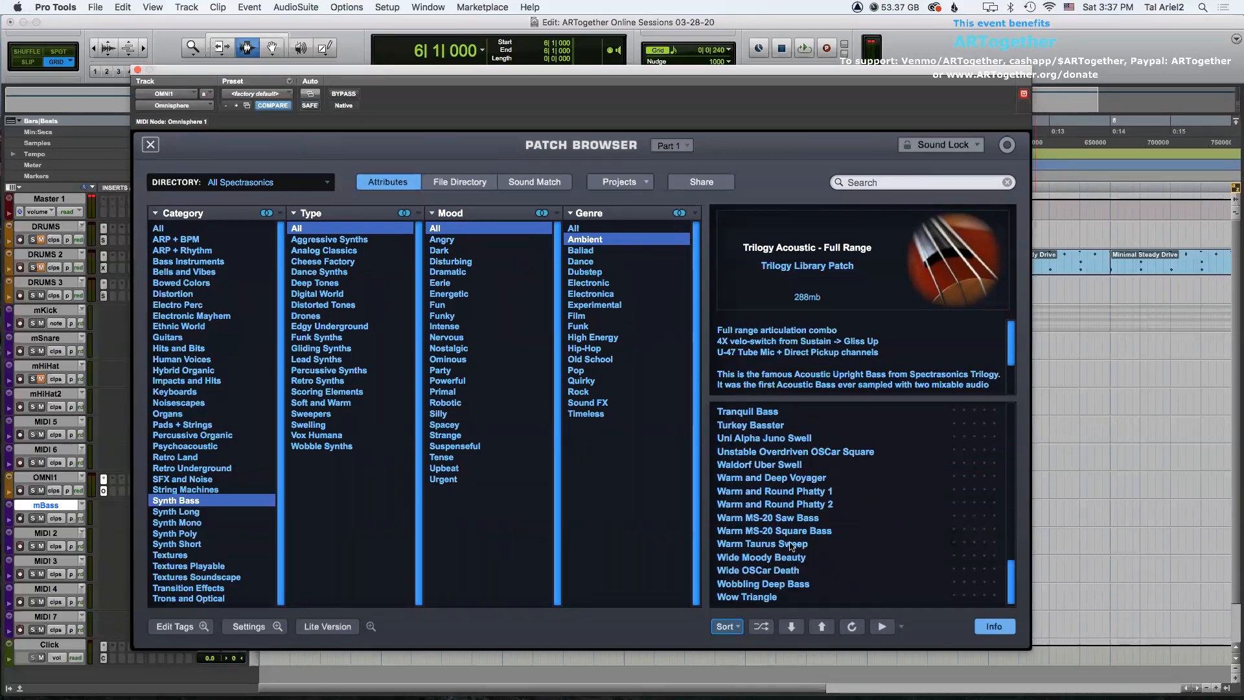
pyautogui.click(771, 559)
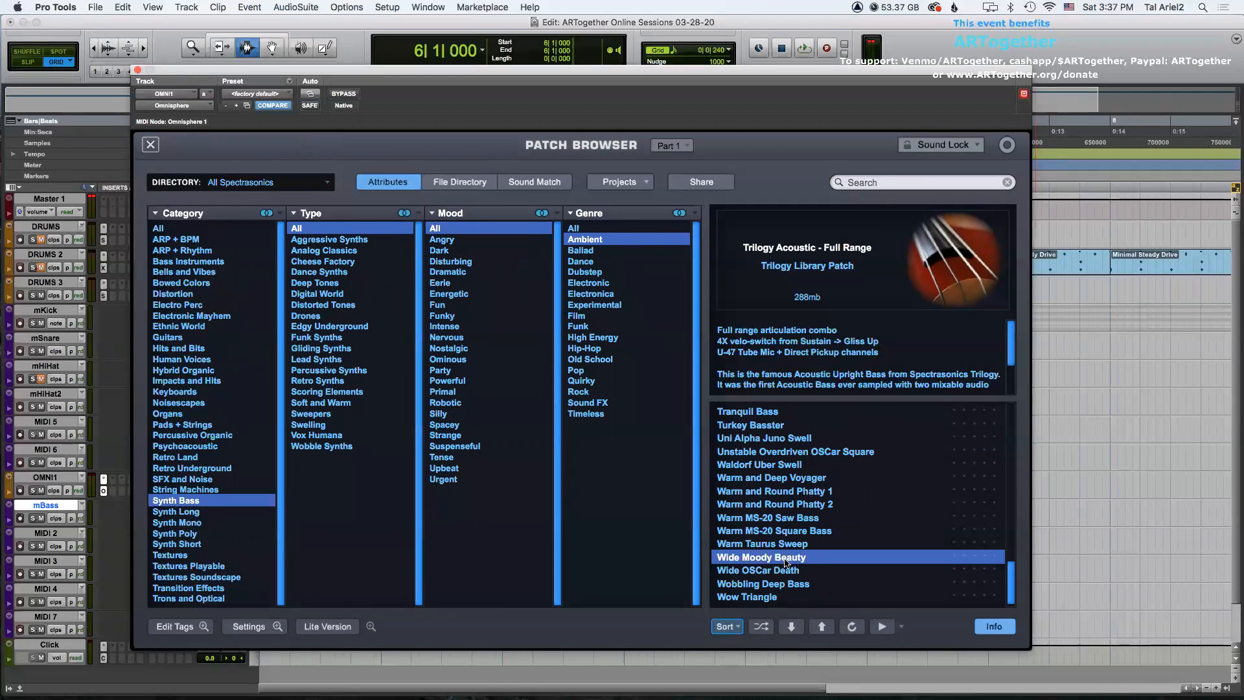
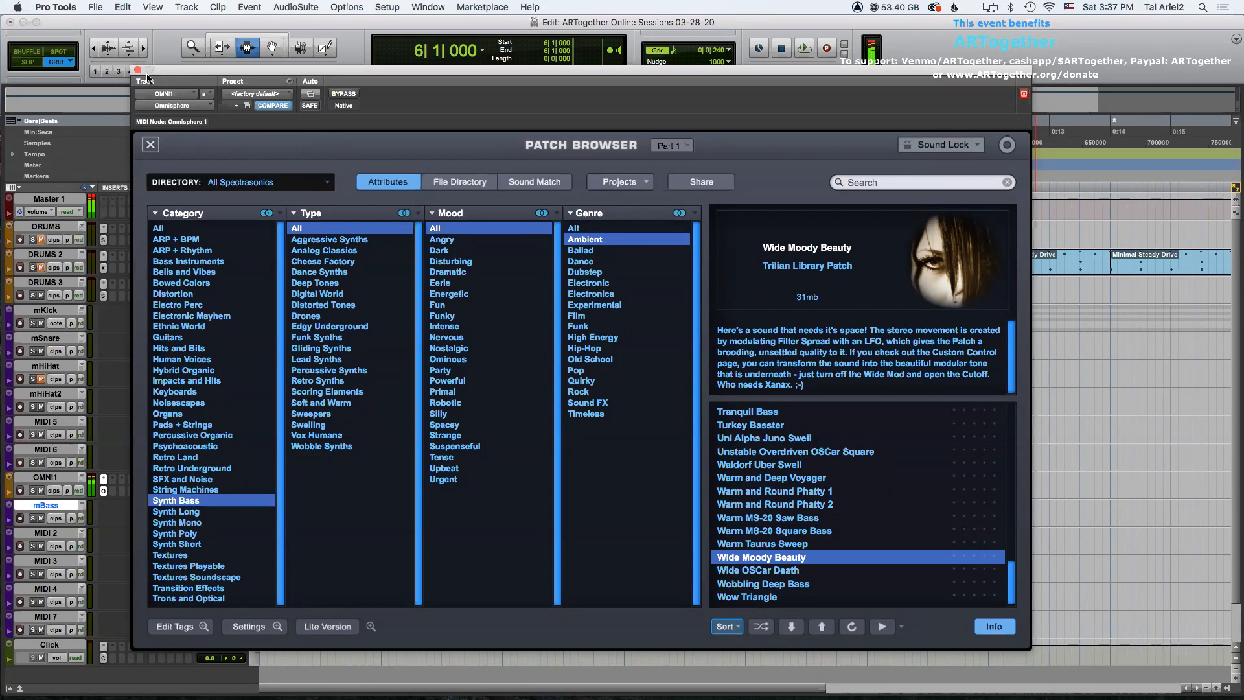
# Audition Ambient synth bass patches including Tranquil Bass, Waldorf Uber Swell, Growing Taurus Subs and Juno 60 Love Fest.
pyautogui.click(725, 415)
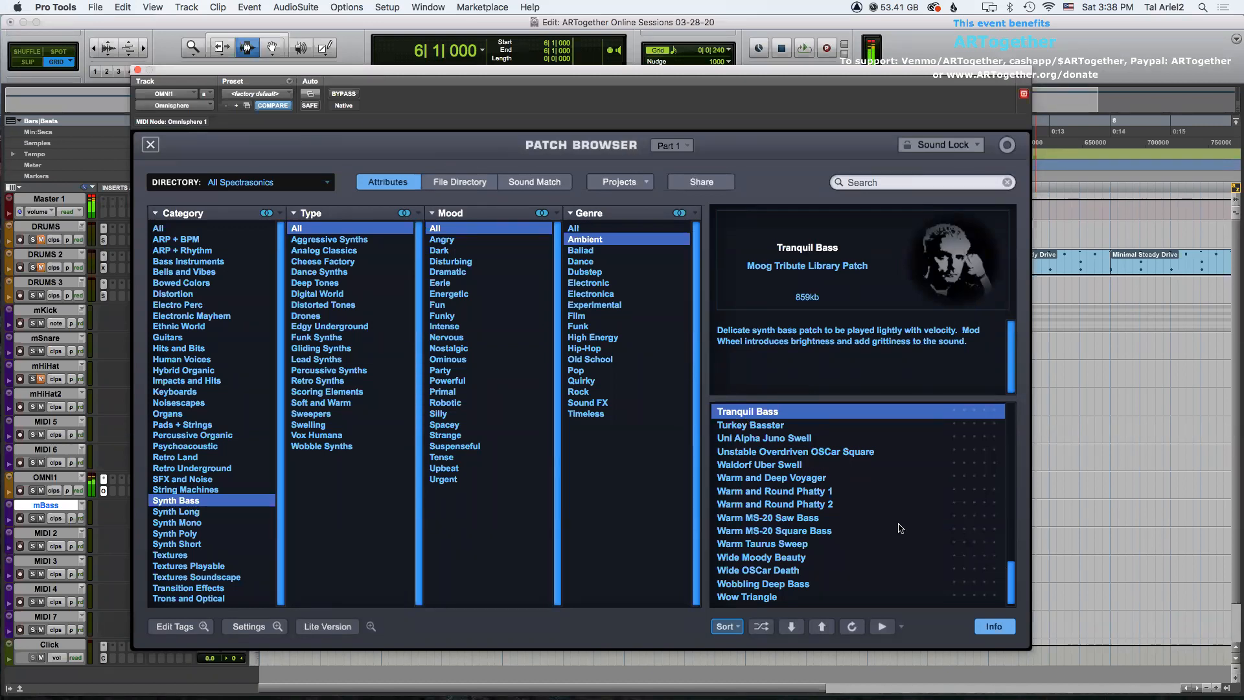
pyautogui.click(791, 465)
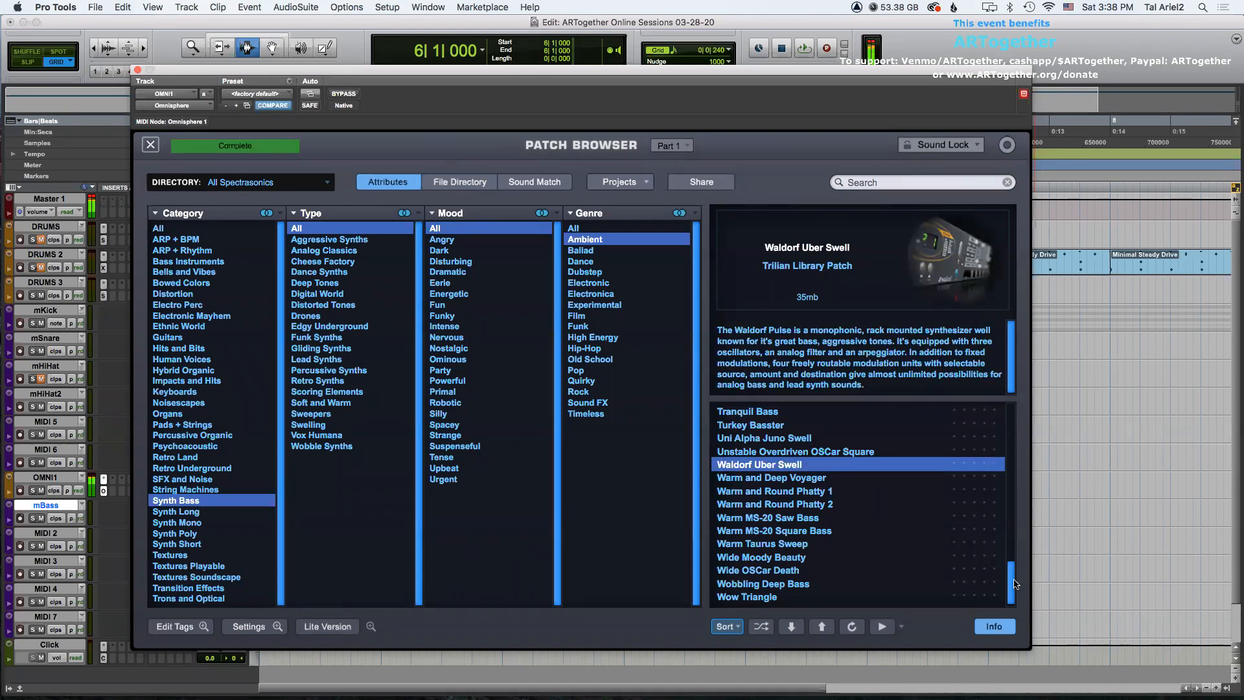
pyautogui.scroll(10, 1004, 550)
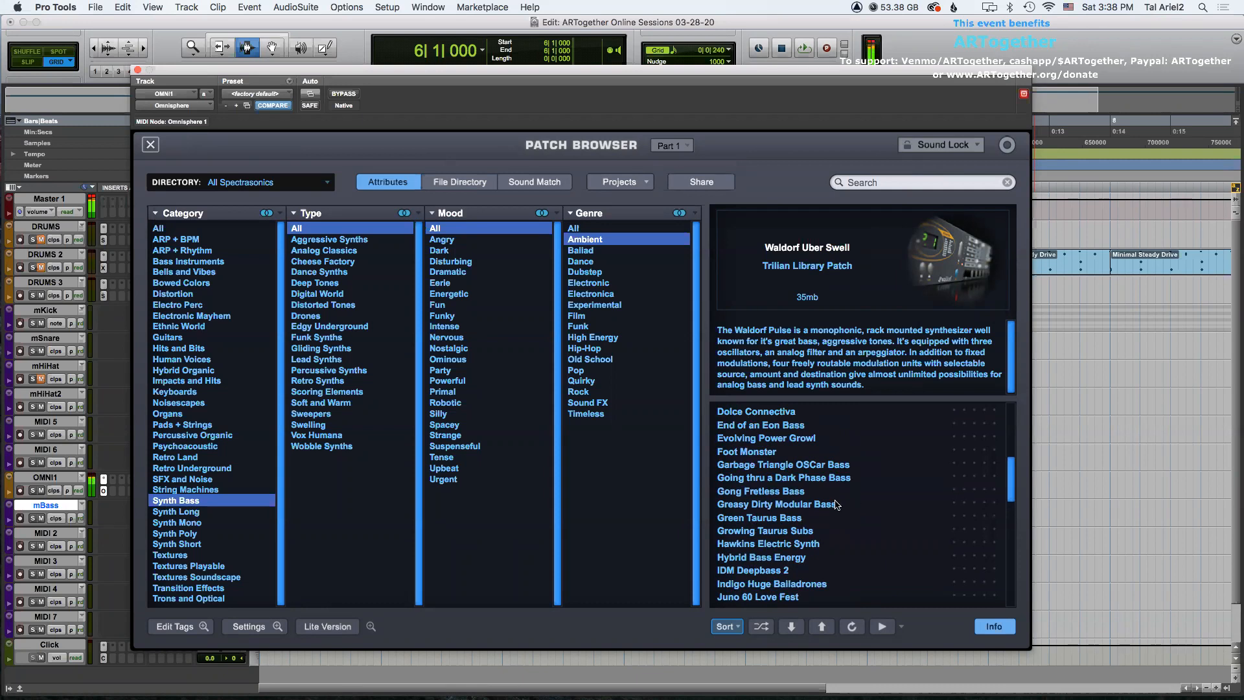
pyautogui.click(786, 534)
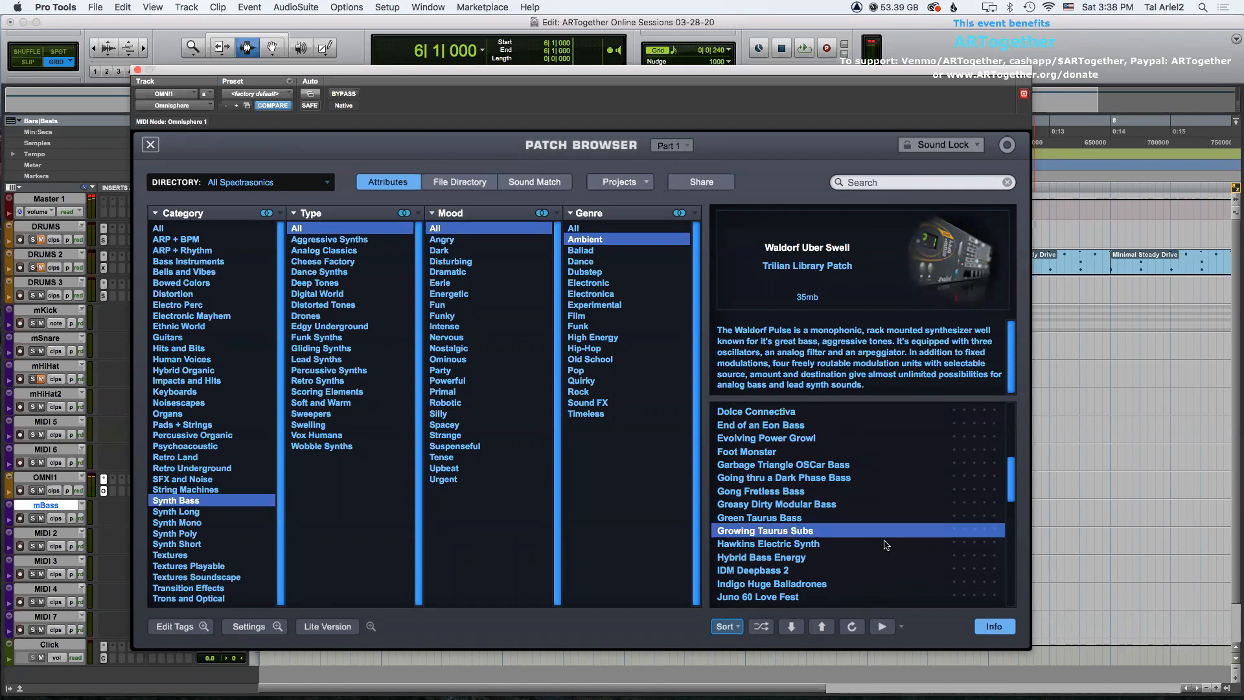
pyautogui.click(788, 597)
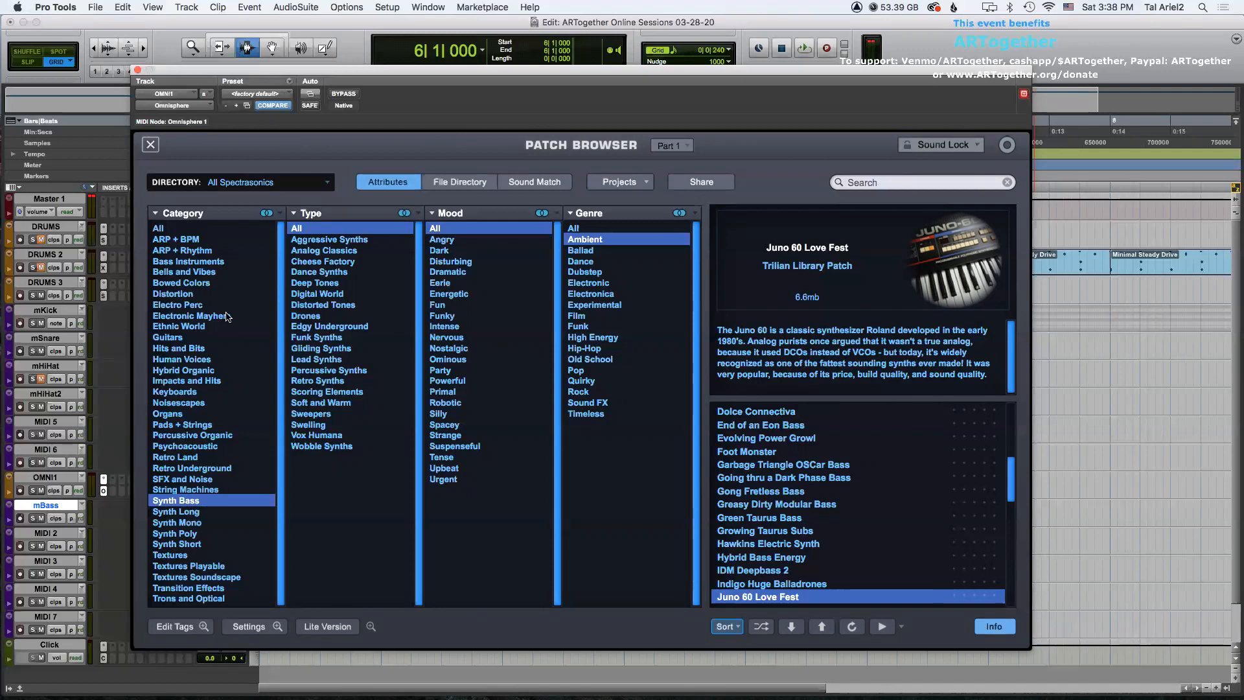
# Reload the Trilogy Acoustic - Full Range patch from Bass Instruments with the Bass - Acoustic Upright type.
pyautogui.click(189, 263)
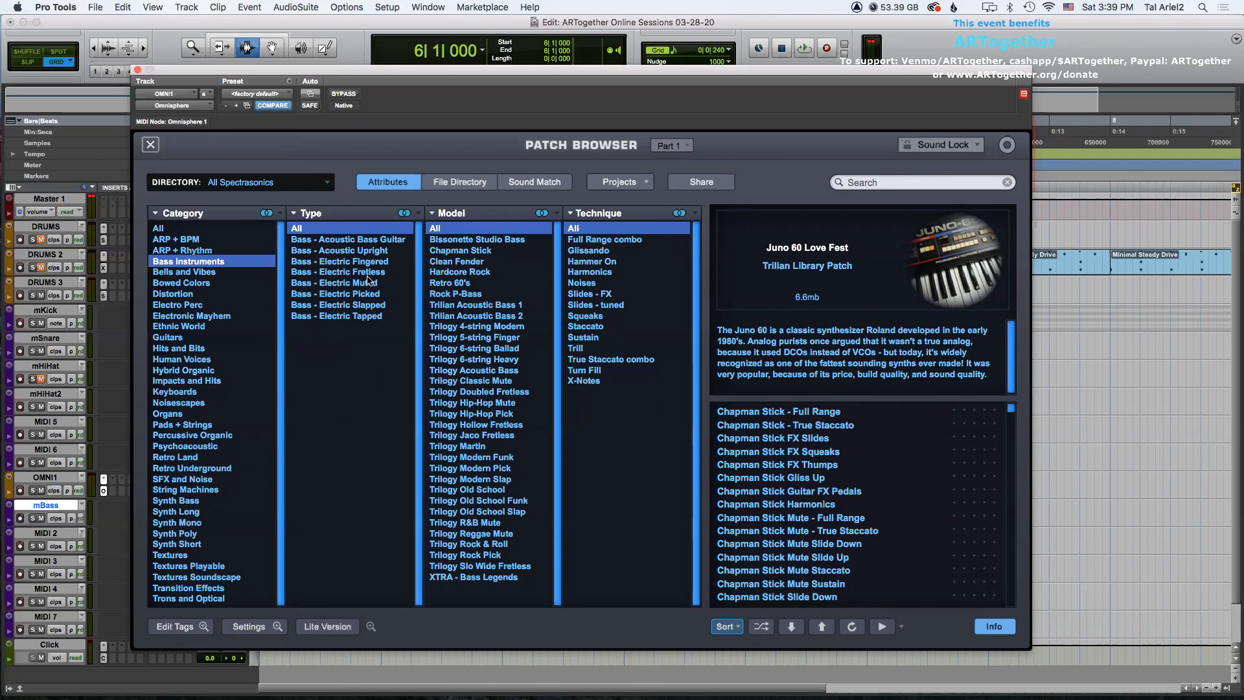
pyautogui.click(368, 252)
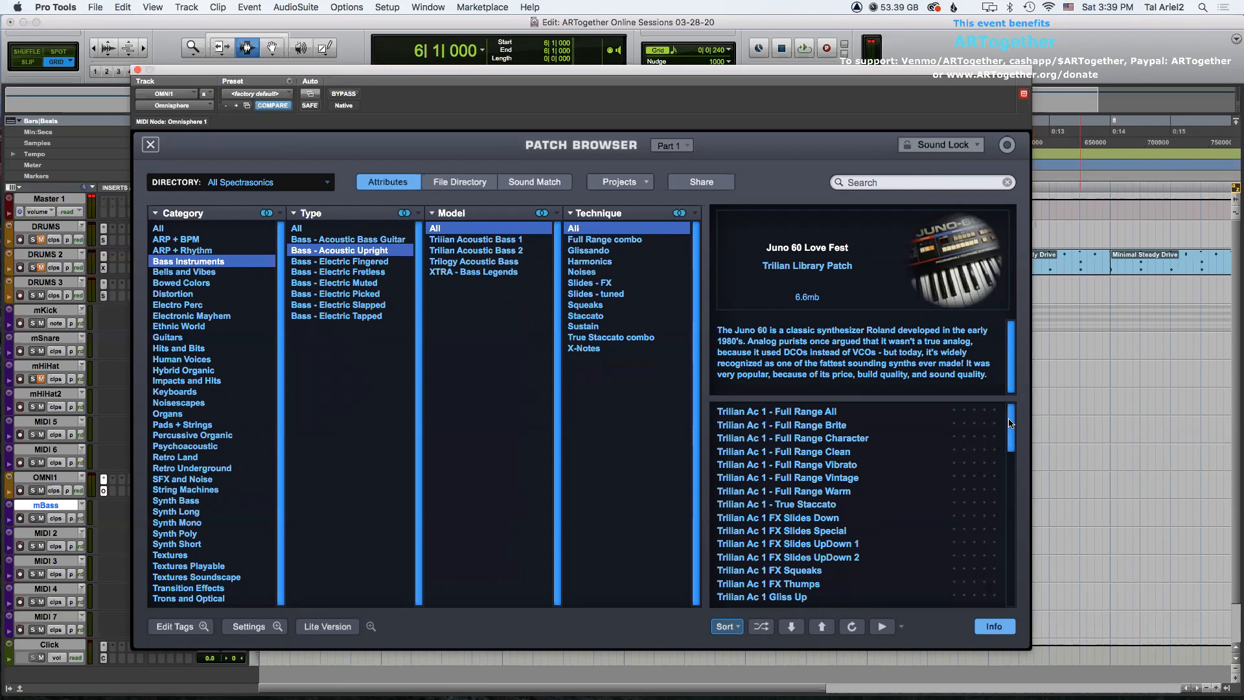
pyautogui.moveTo(1008, 422); pyautogui.dragTo(1024, 592)
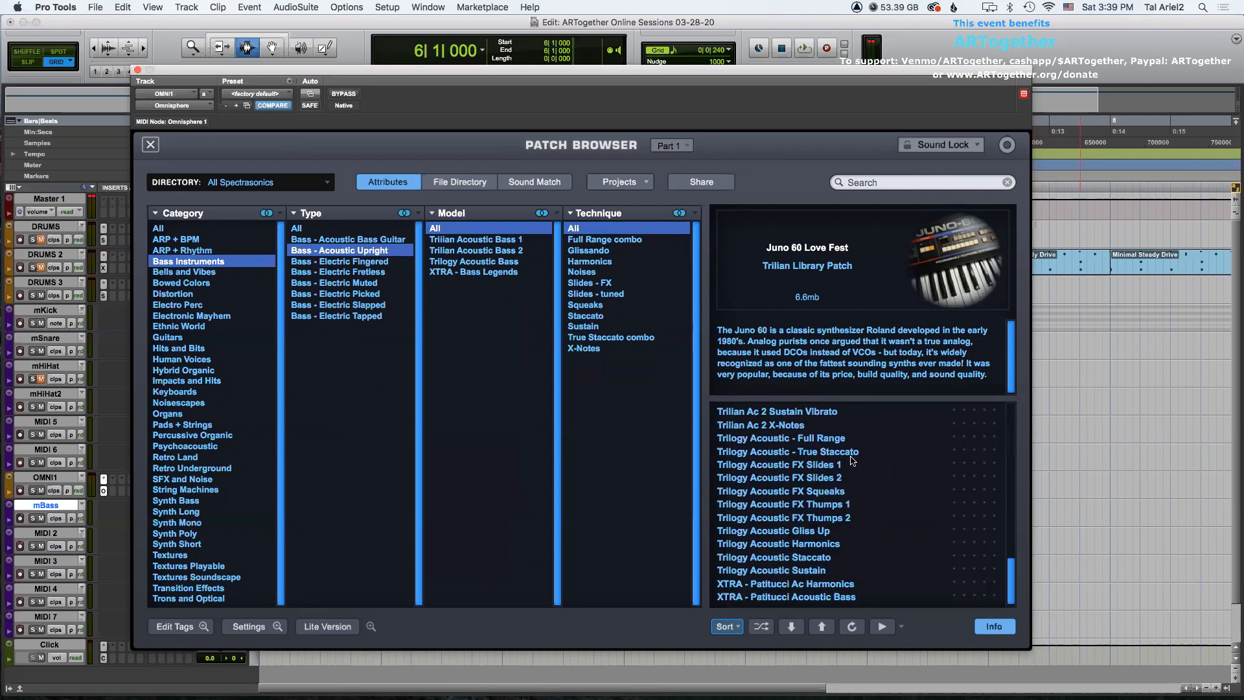
pyautogui.click(815, 440)
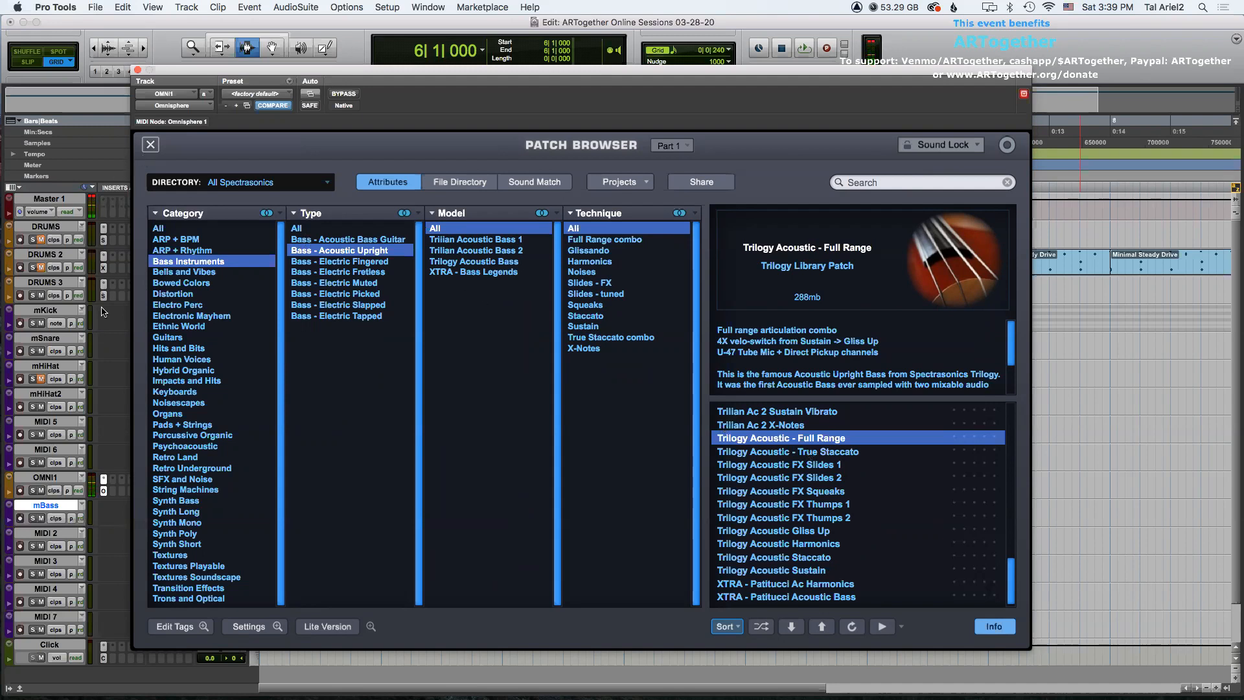
# Rename the MIDI 2 track to mBass2.
pyautogui.moveTo(207, 68); pyautogui.dragTo(289, 45)
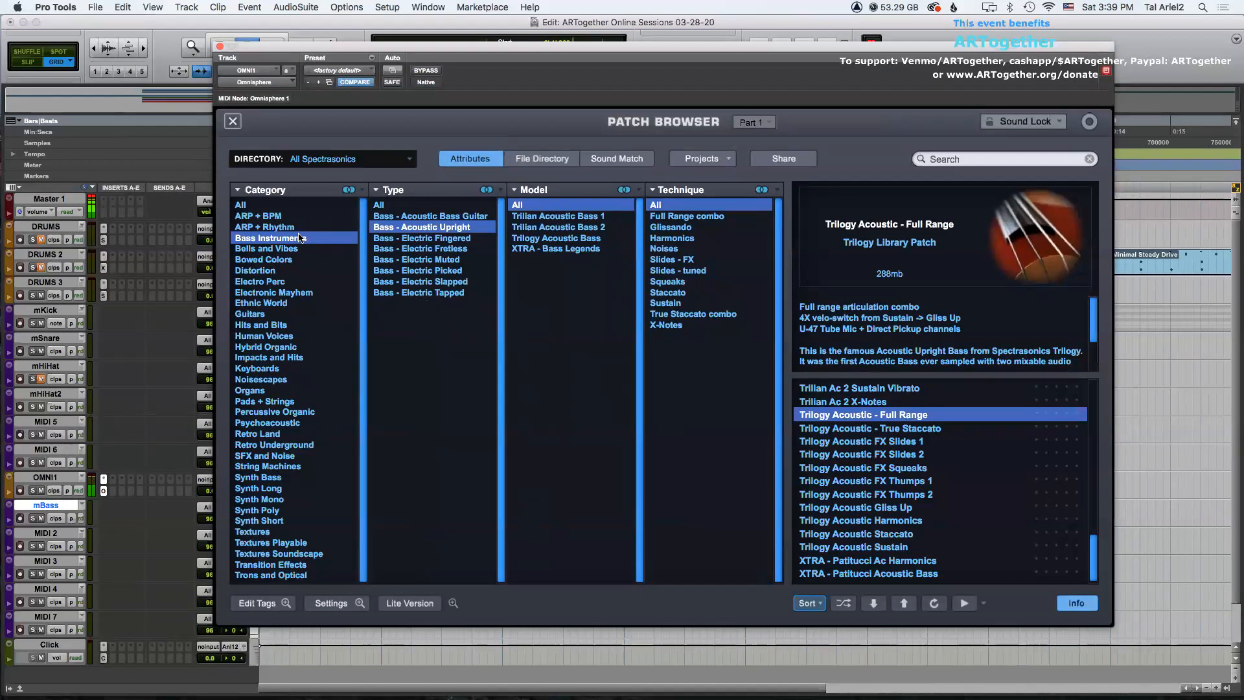
pyautogui.doubleClick(44, 534)
pyautogui.write('mBass2')
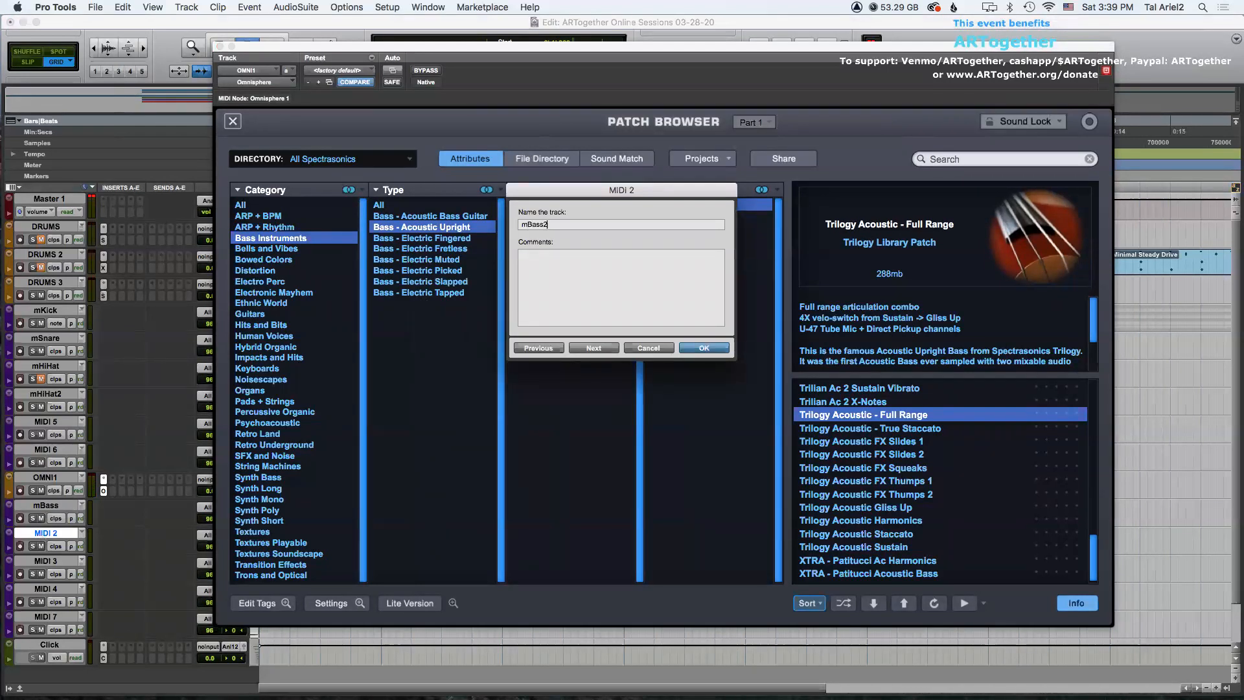
pyautogui.press('Return')
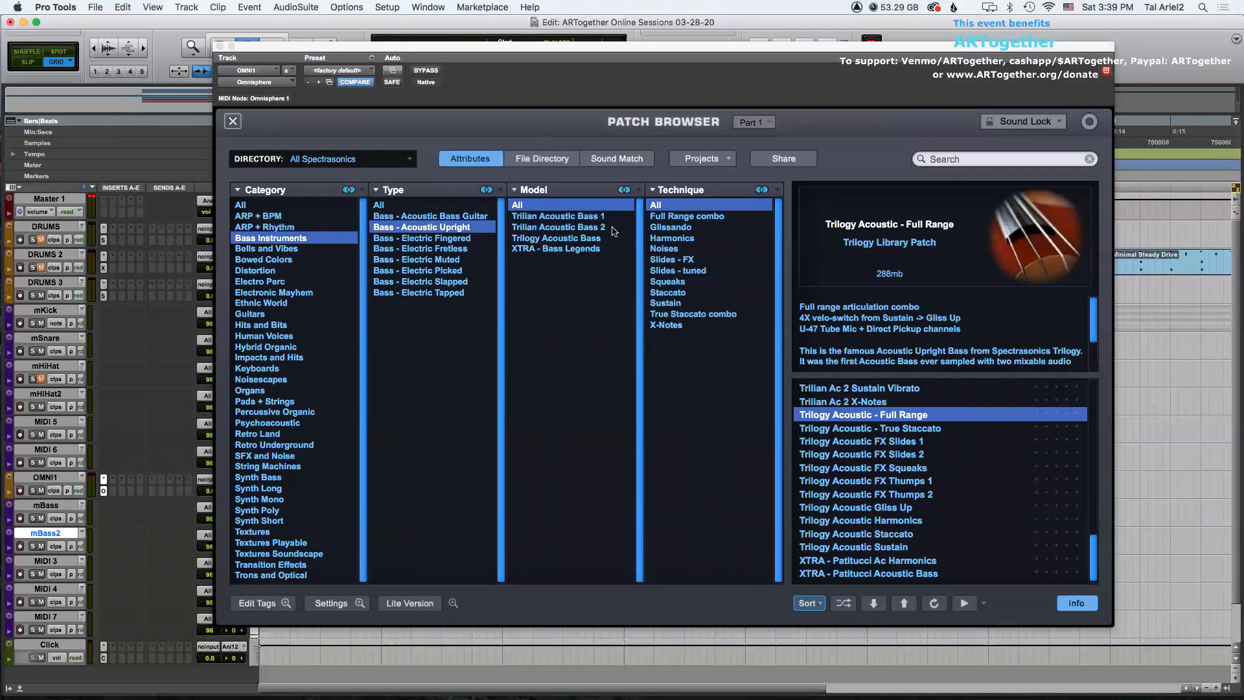
# Switch the patch browser to Part 2 and load the Chest Press Bass synth bass patch.
pyautogui.click(754, 123)
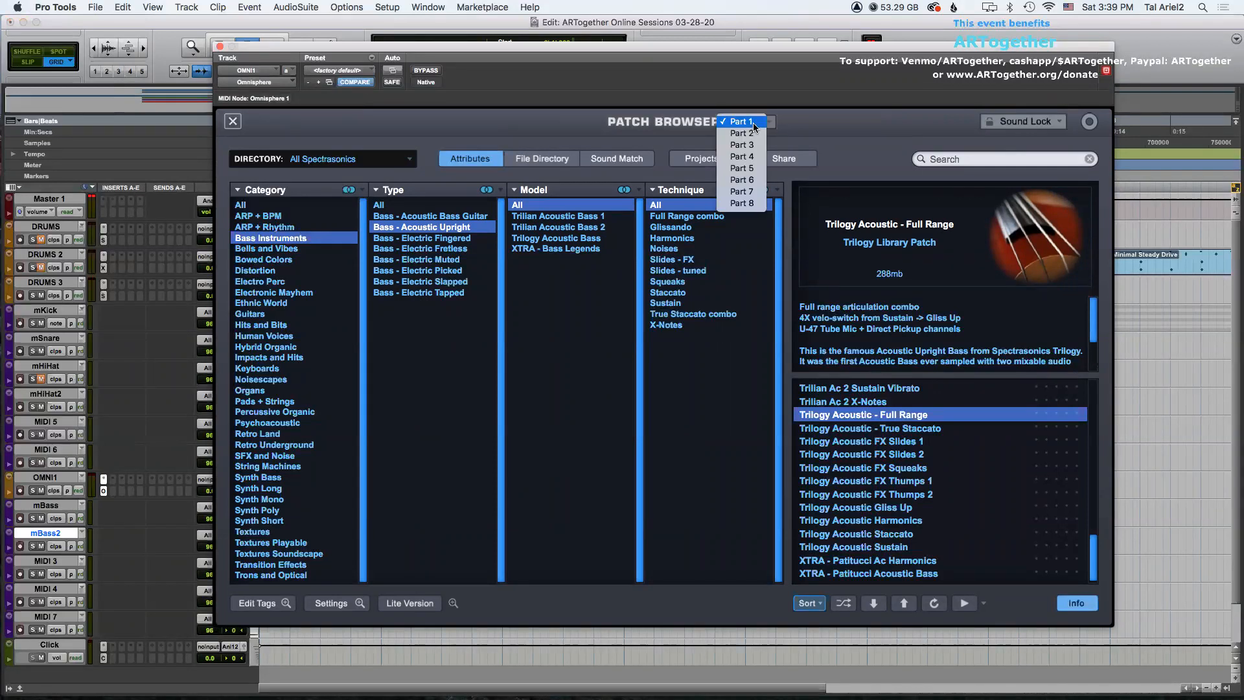
pyautogui.click(750, 134)
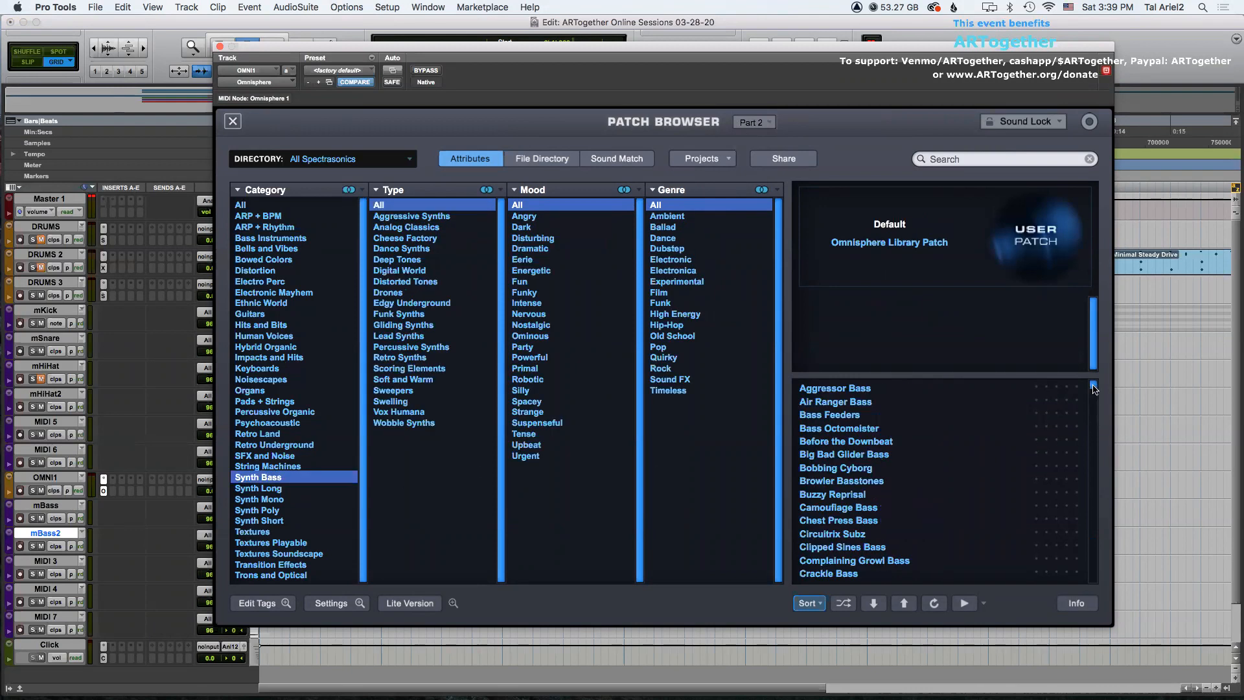
pyautogui.click(844, 522)
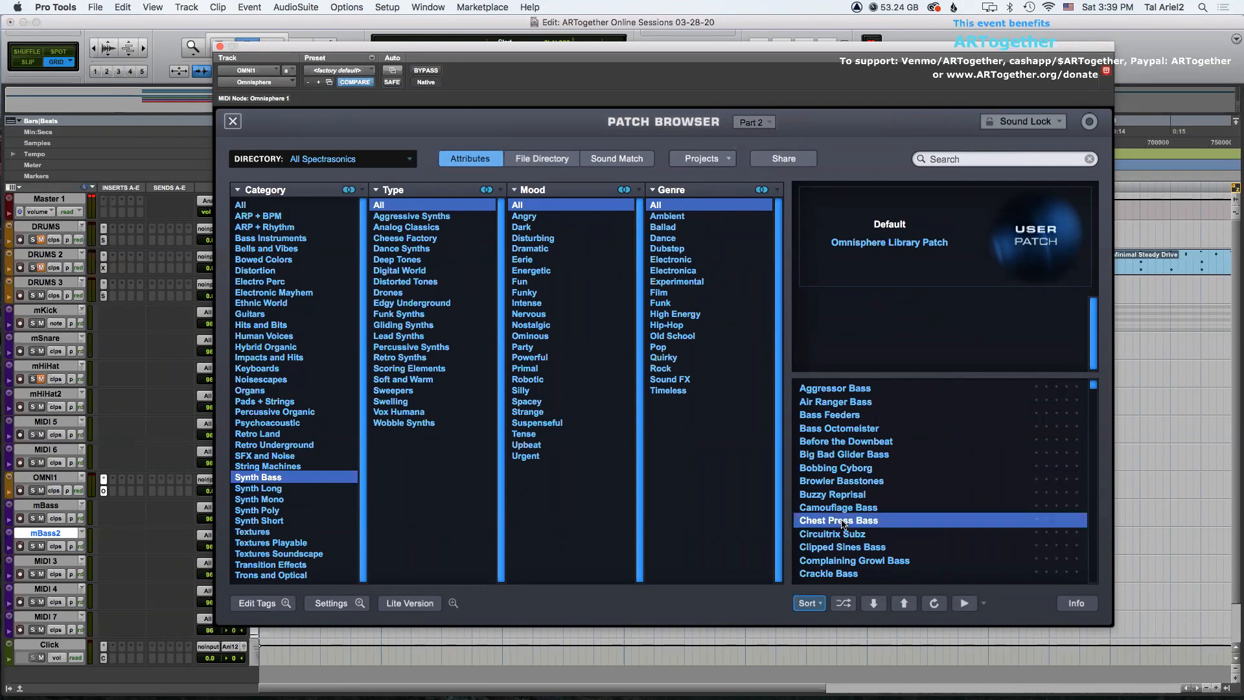
# Filter the Synth Bass patches by the Pop genre and audition Goodtime Charlie.
pyautogui.scroll(-3, 938, 494)
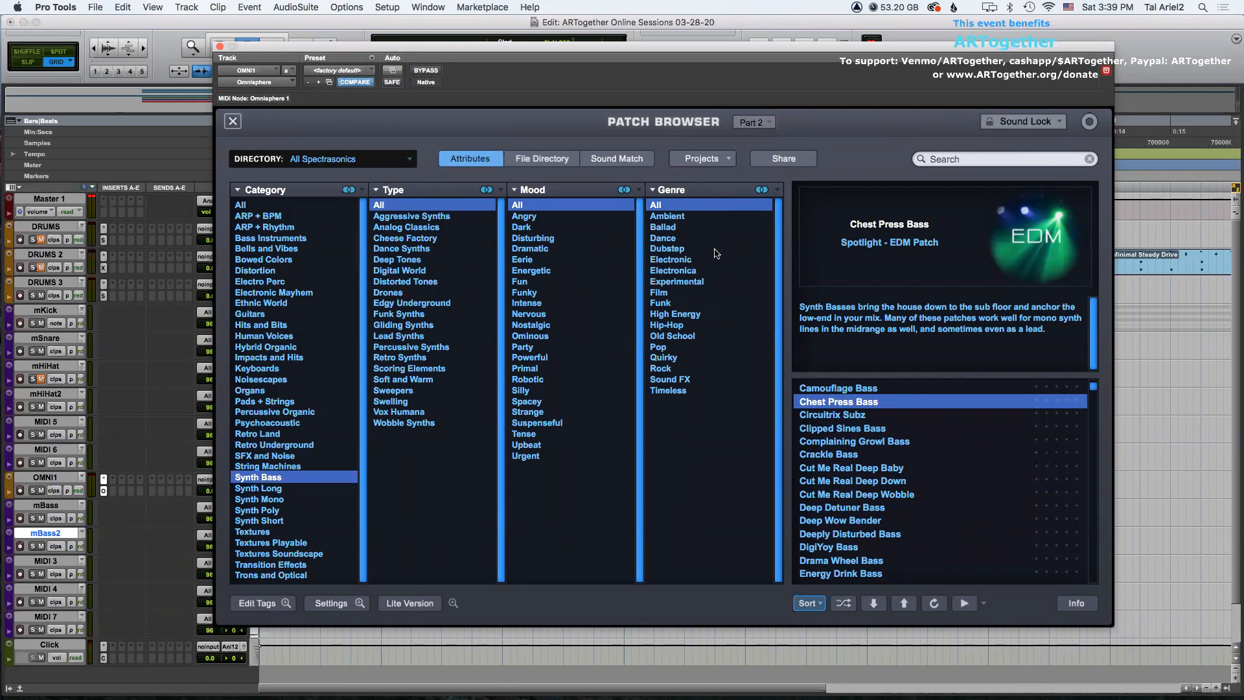
pyautogui.click(685, 217)
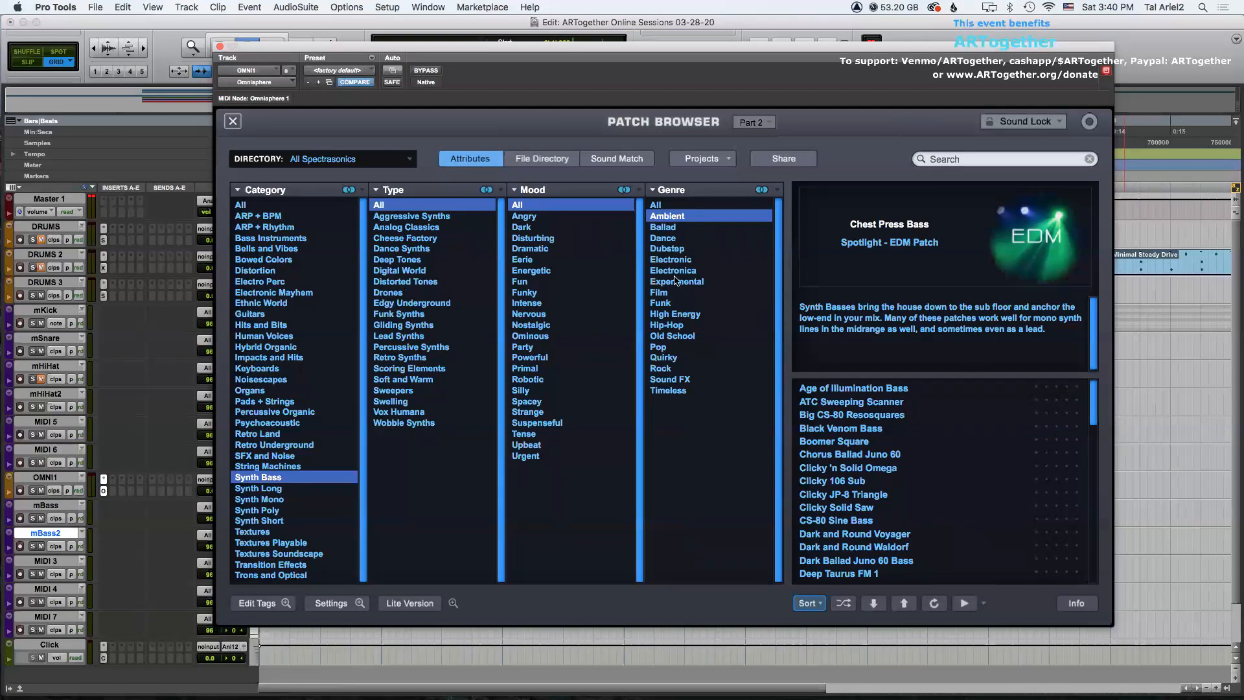
pyautogui.click(668, 229)
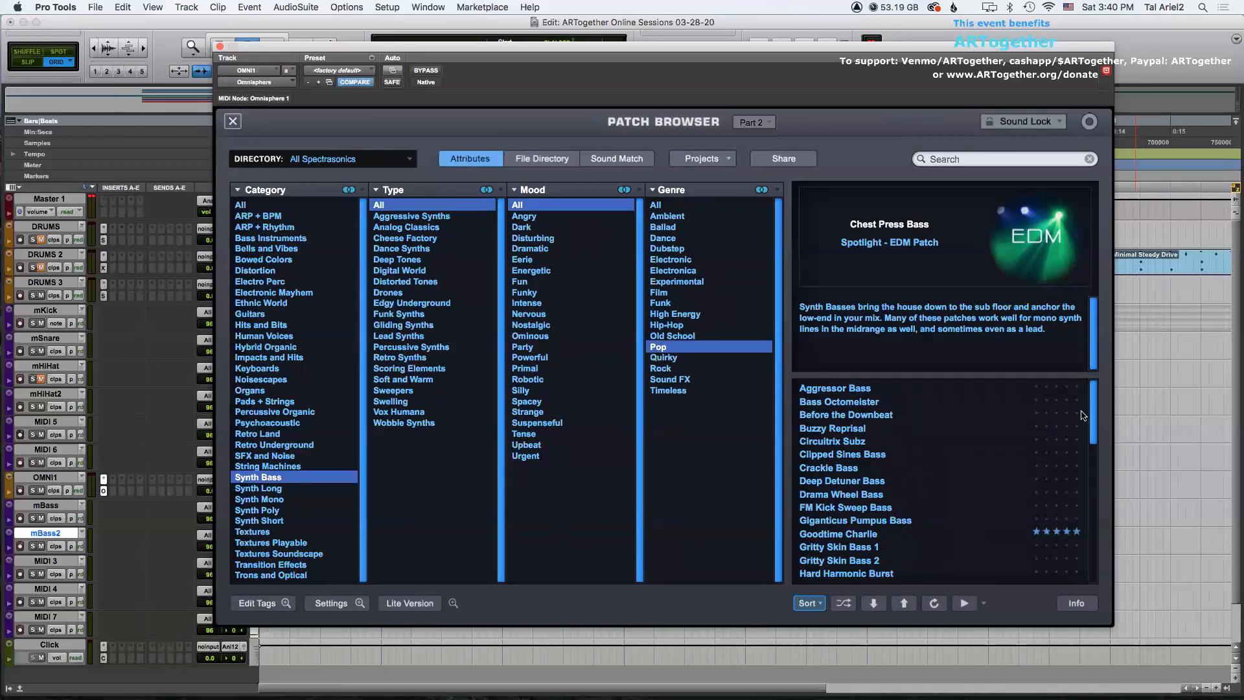
pyautogui.scroll(-5, 1095, 412)
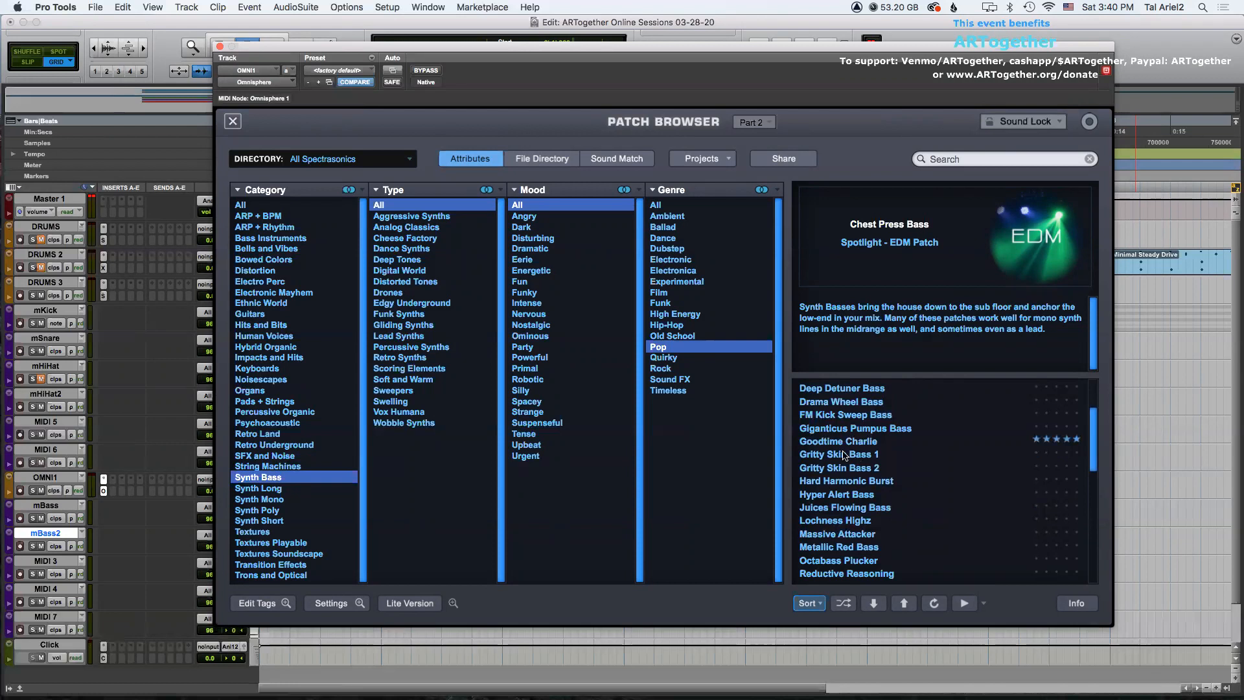
pyautogui.click(840, 442)
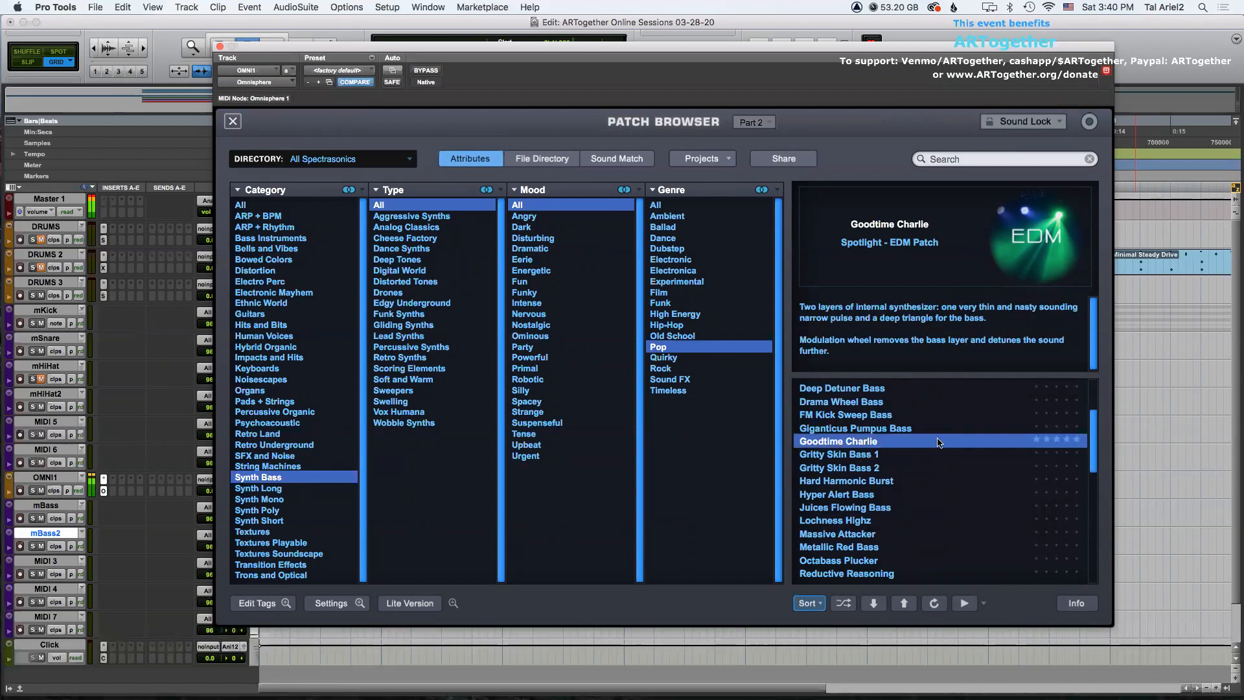
pyautogui.scroll(-4, 1095, 477)
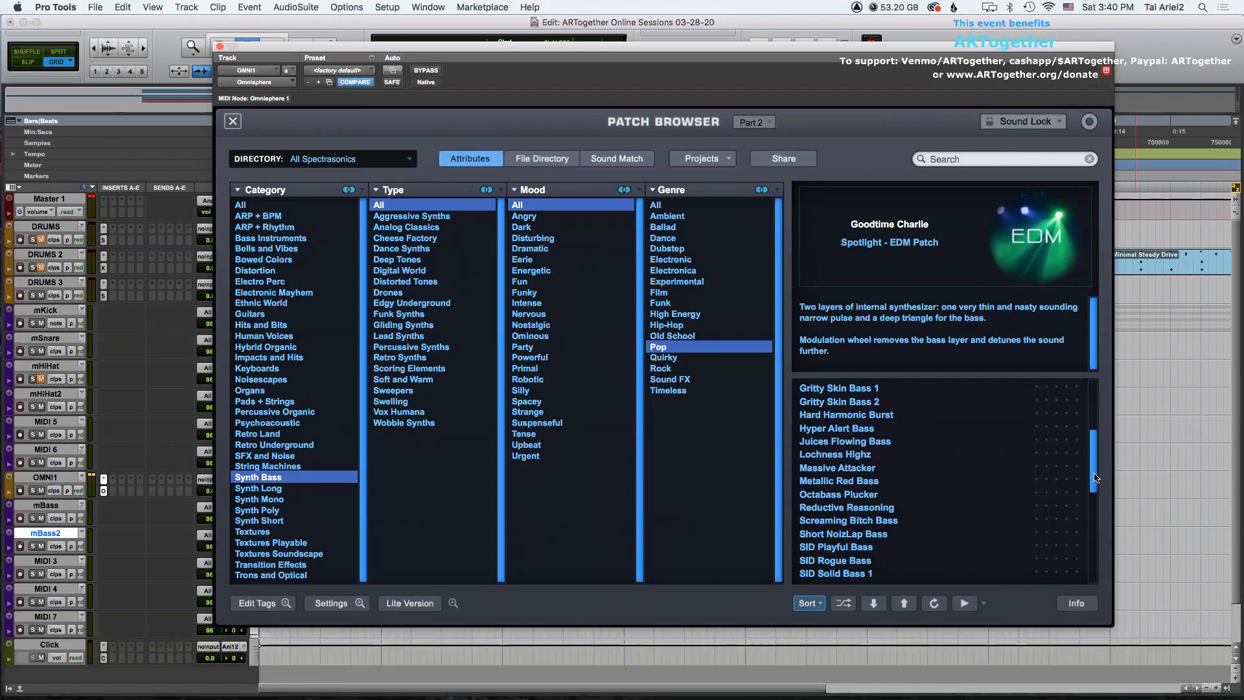
pyautogui.scroll(-1, 1095, 477)
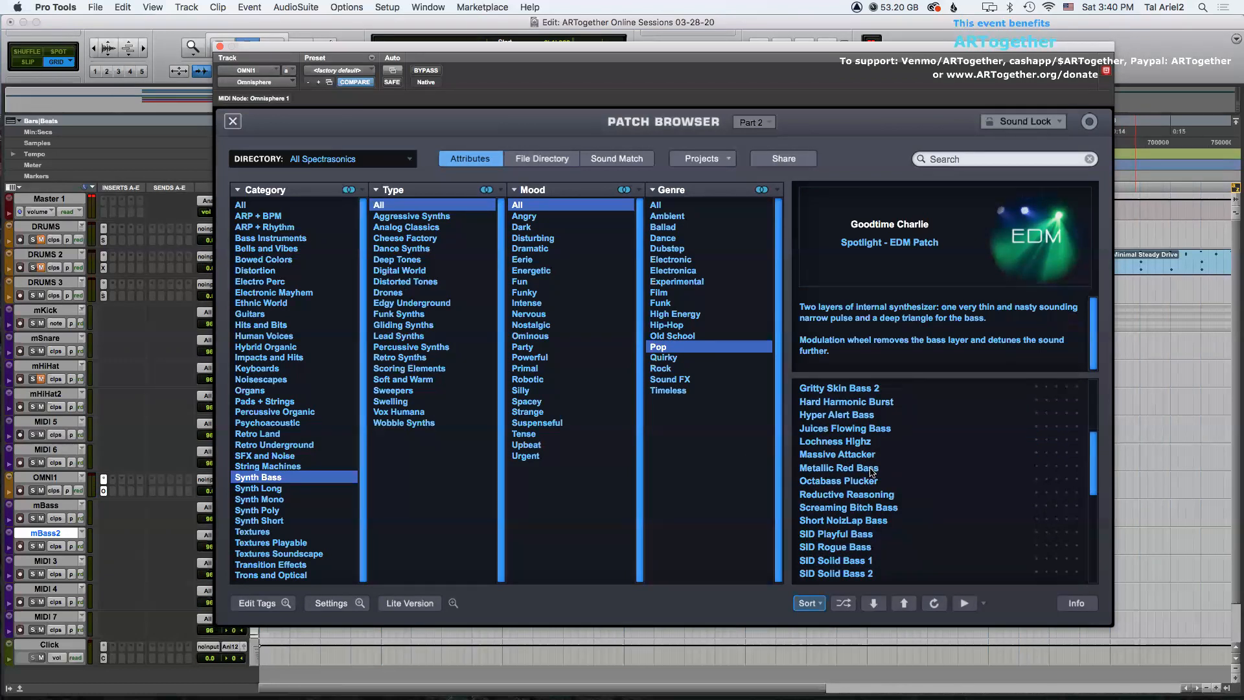
# Audition Pop synth bass patches such as Octabass Plucker, Massive Attacker, Metallic Red Bass, Top Fried Bass and The Love Bass.
pyautogui.click(852, 482)
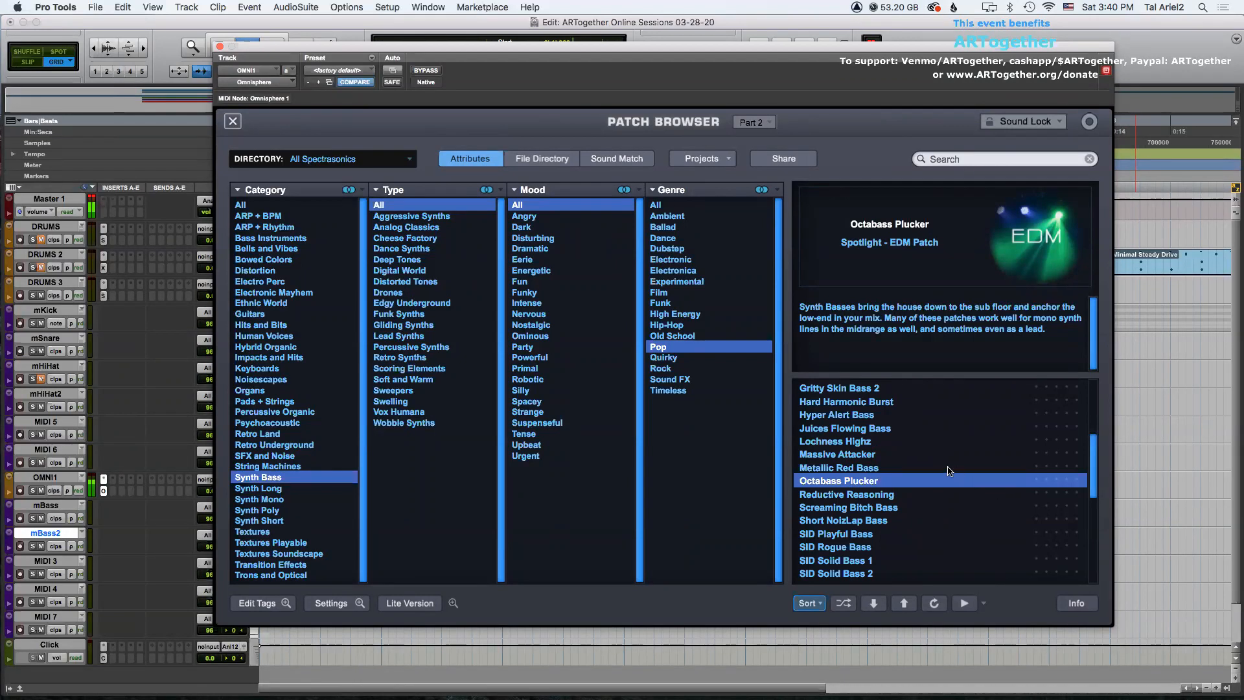
pyautogui.click(851, 458)
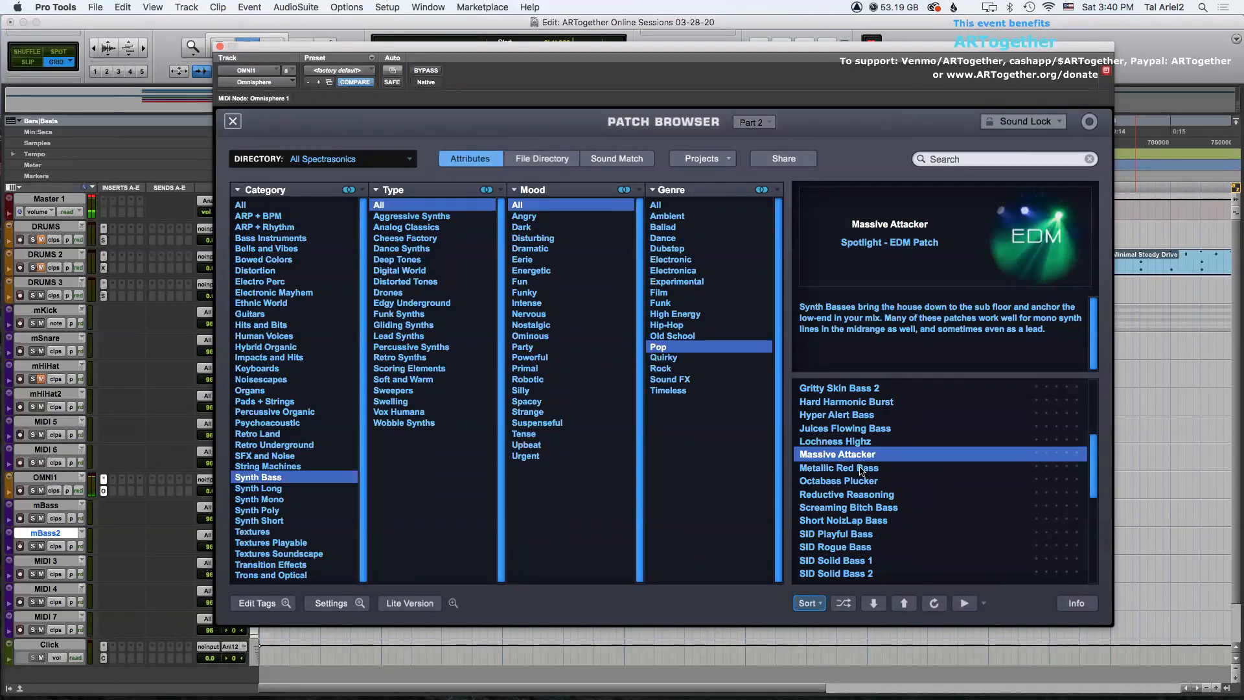
pyautogui.click(867, 469)
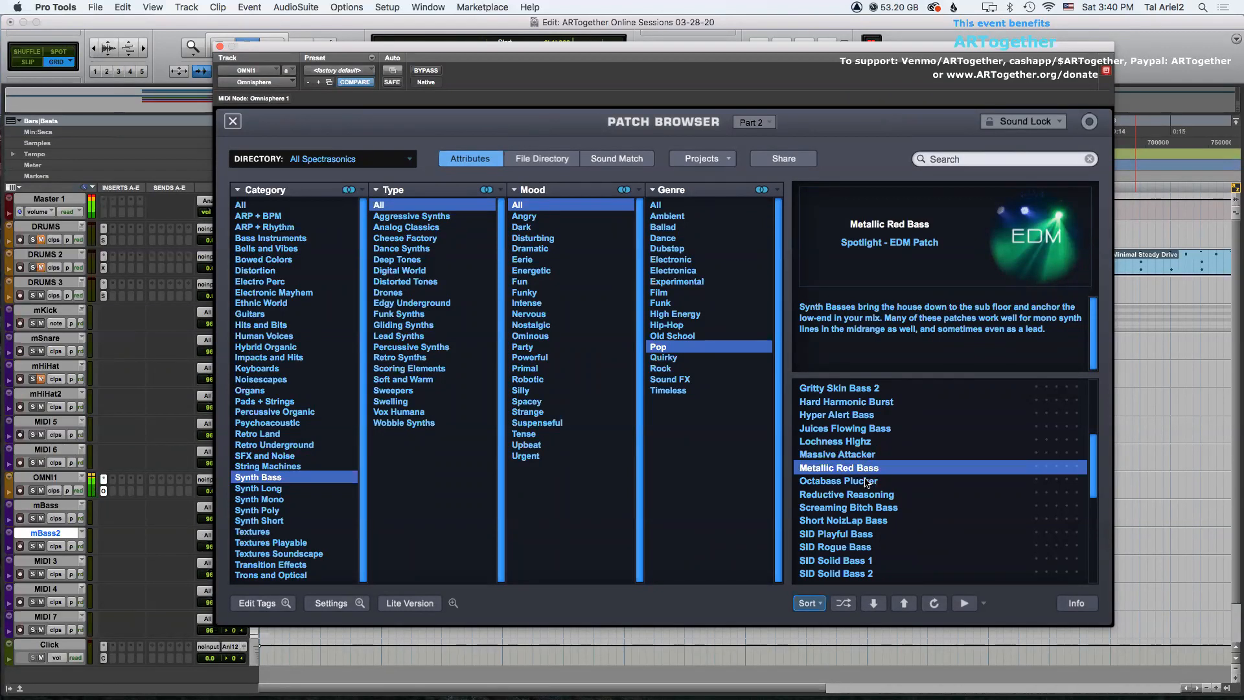
pyautogui.click(857, 485)
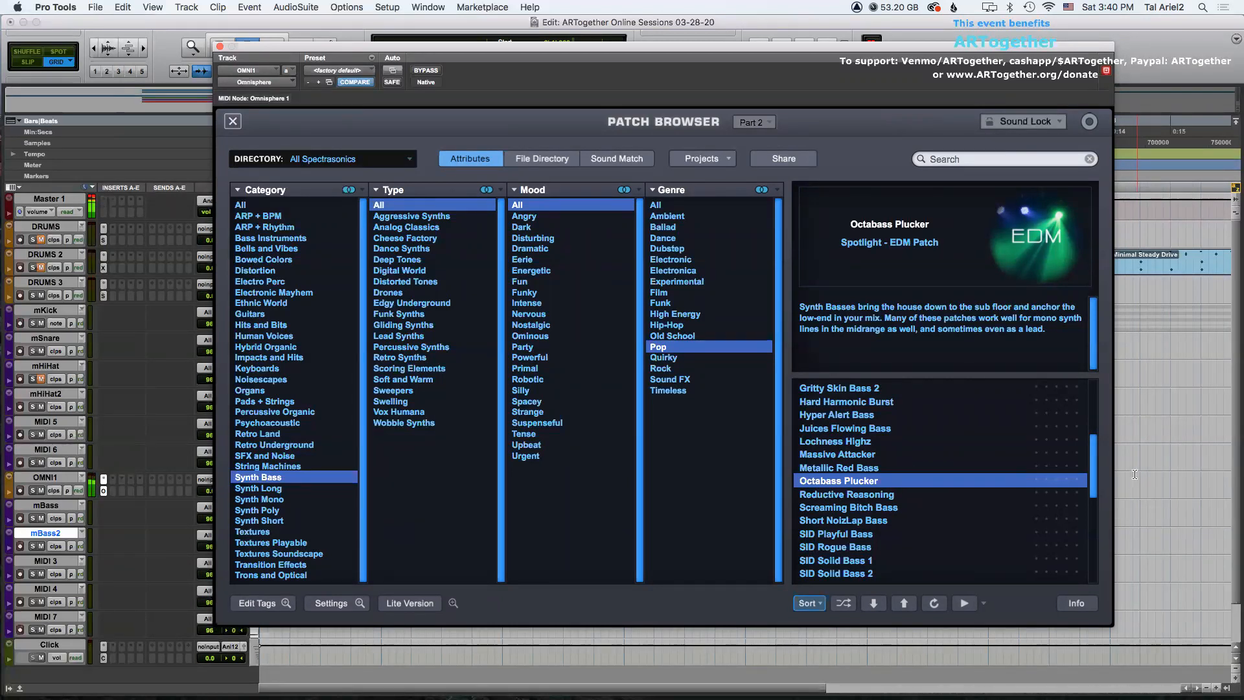
pyautogui.scroll(-5, 855, 472)
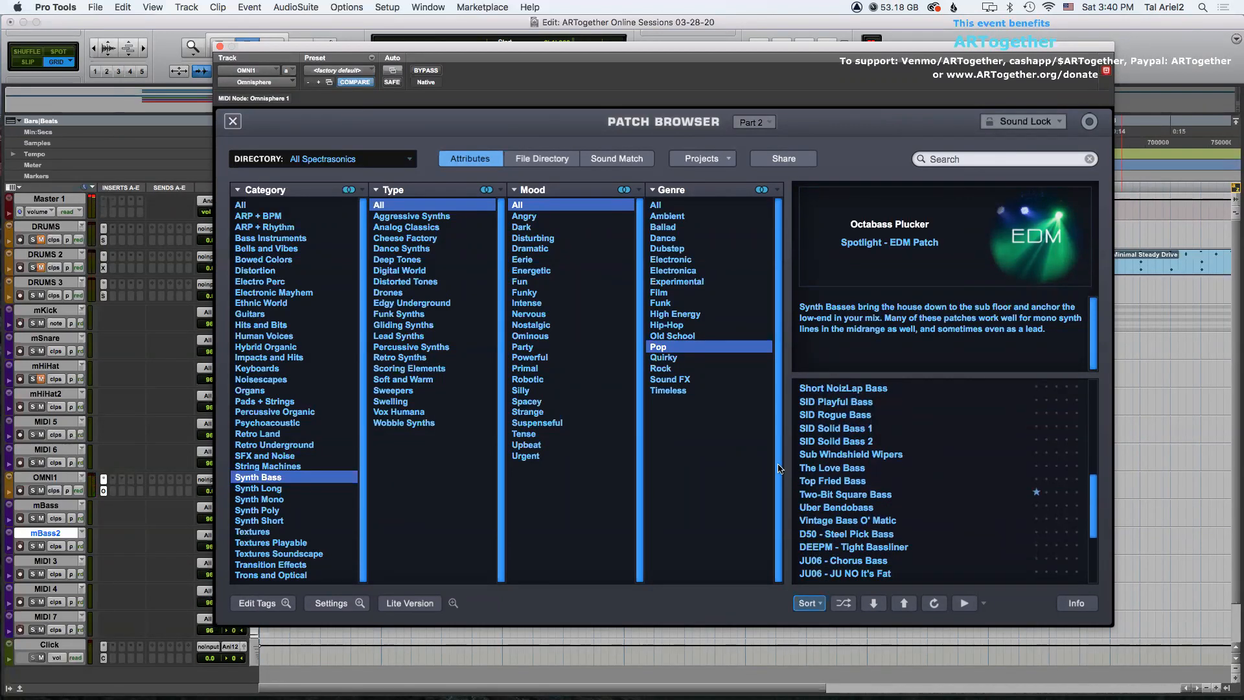
pyautogui.click(833, 480)
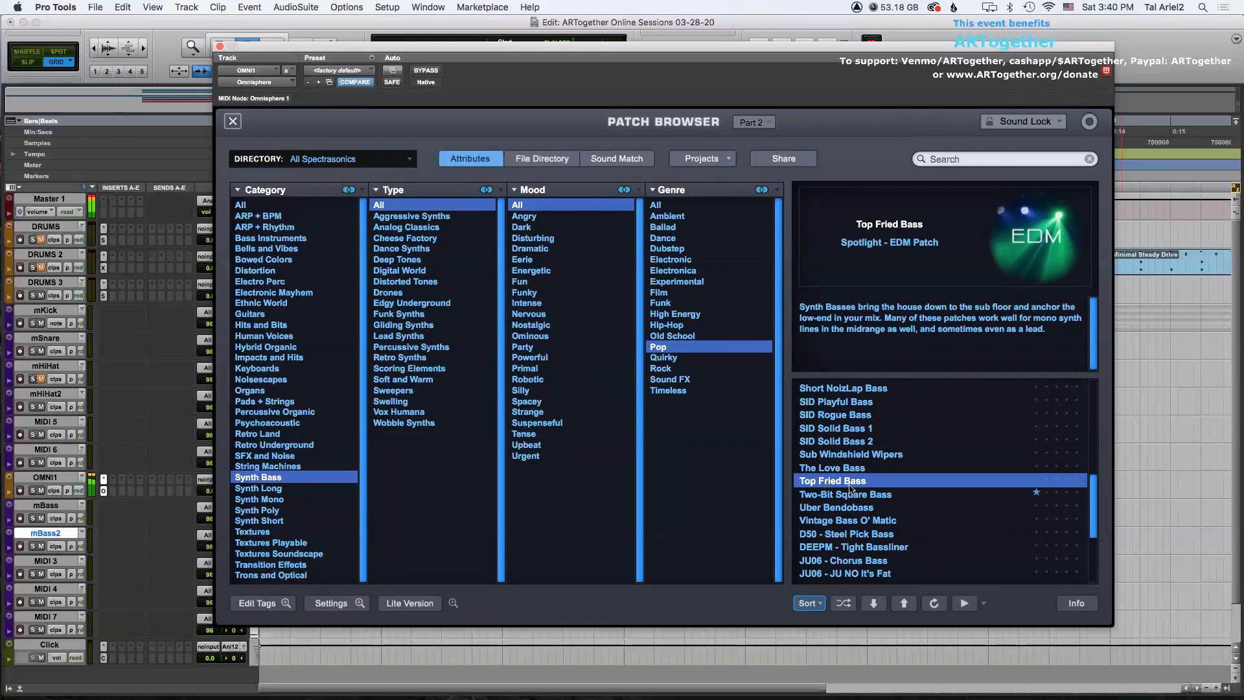
pyautogui.click(837, 468)
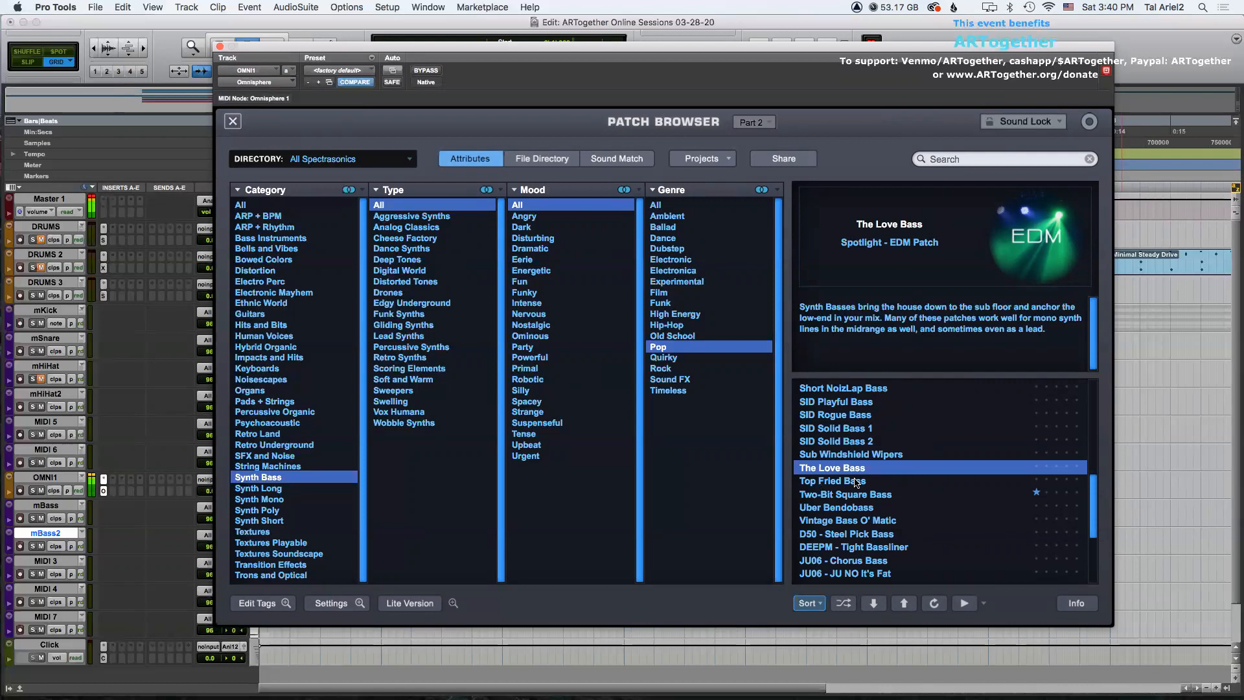
# Load the JU06 - Chorus Bass patch into Part 2 and close the Omnisphere window.
pyautogui.click(900, 547)
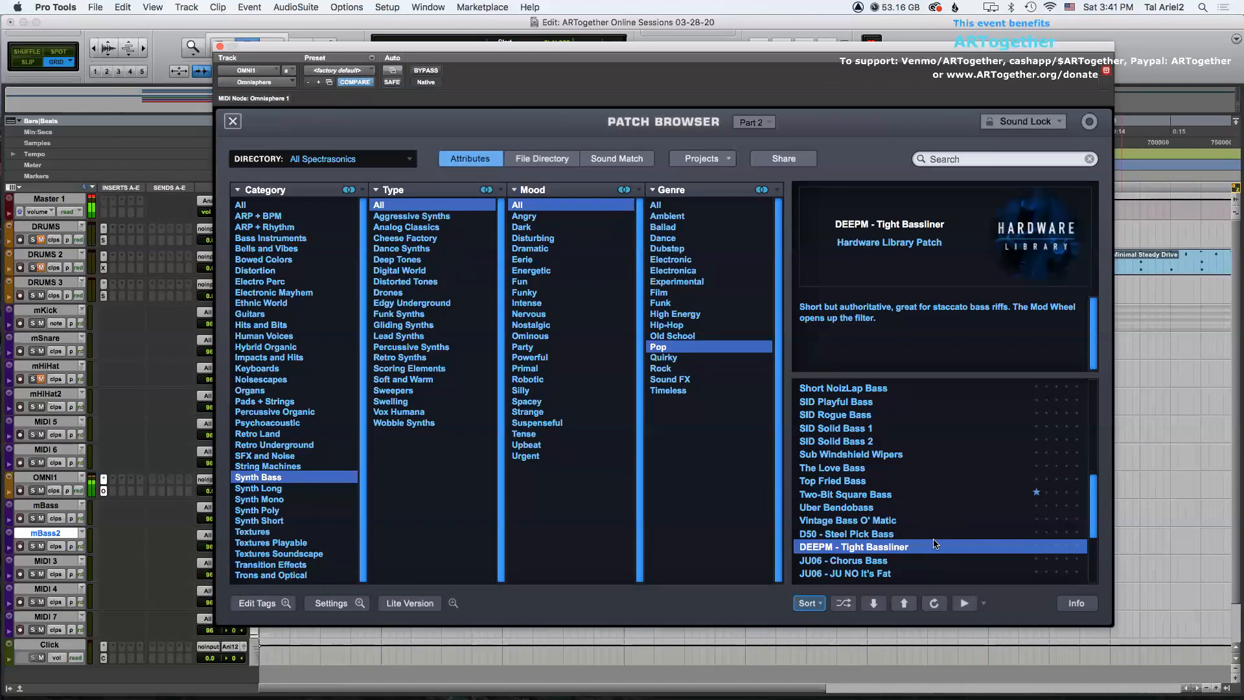
pyautogui.click(904, 560)
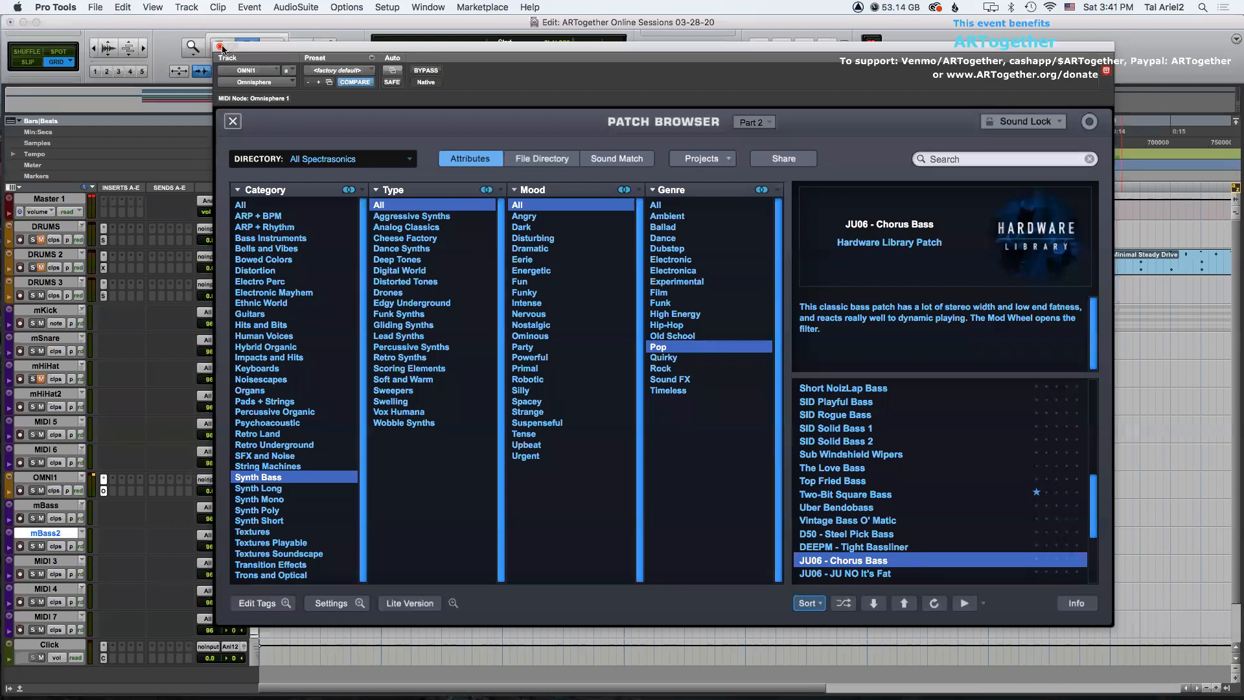
pyautogui.click(220, 46)
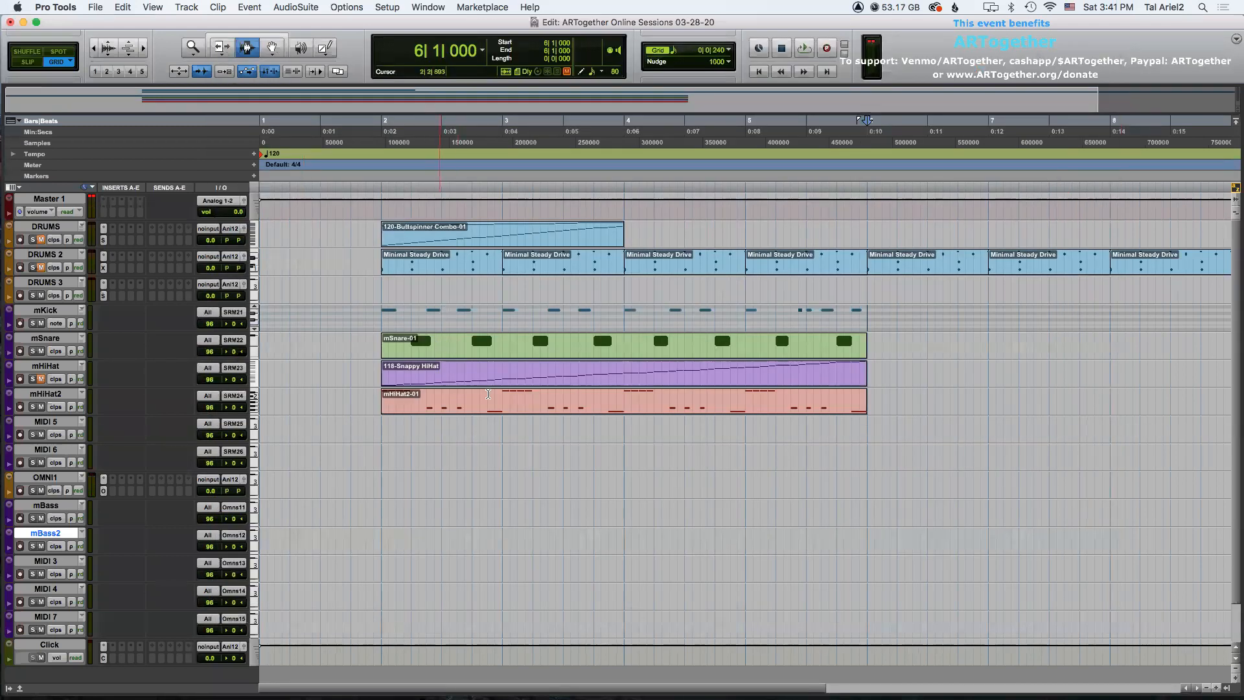
# Select the mBass track and play back the session from bar 2.
pyautogui.doubleClick(489, 406)
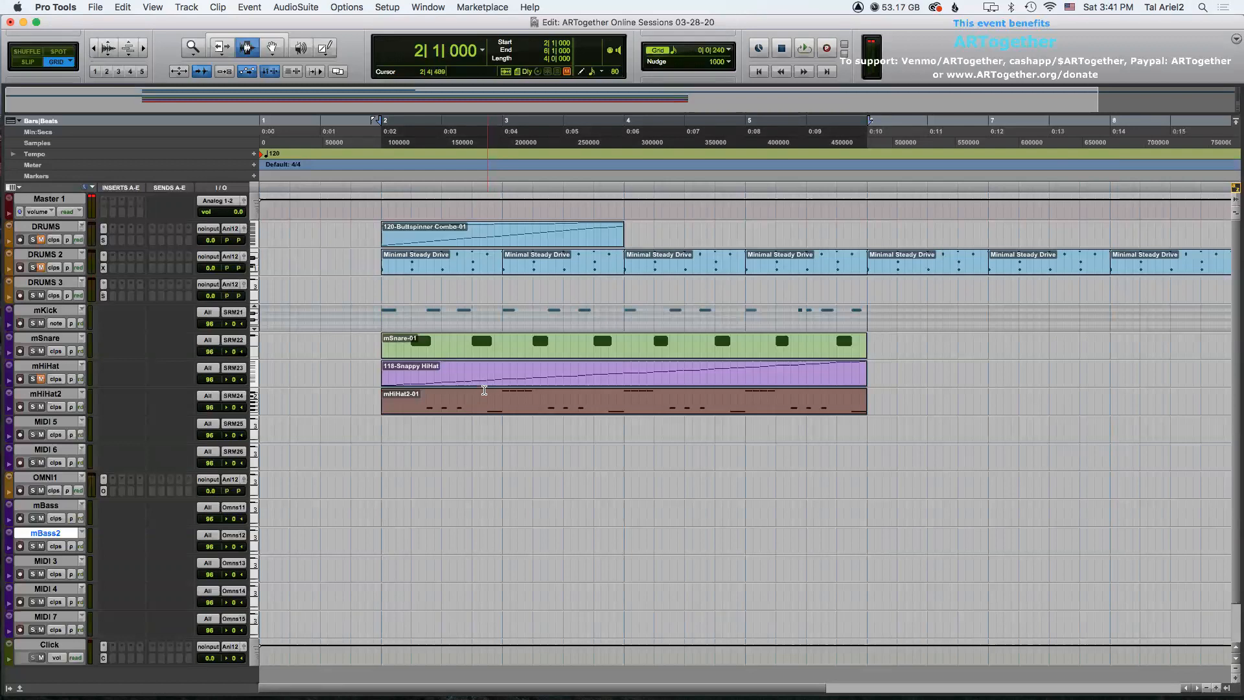
pyautogui.click(53, 506)
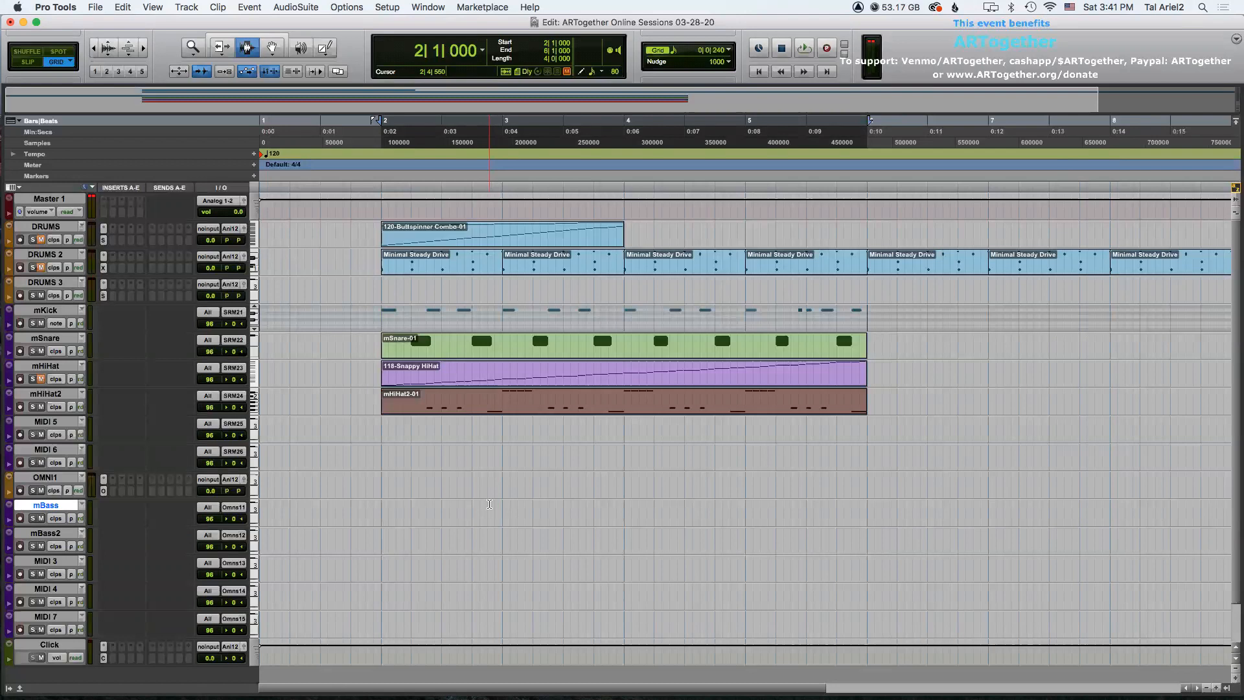
pyautogui.press('space')
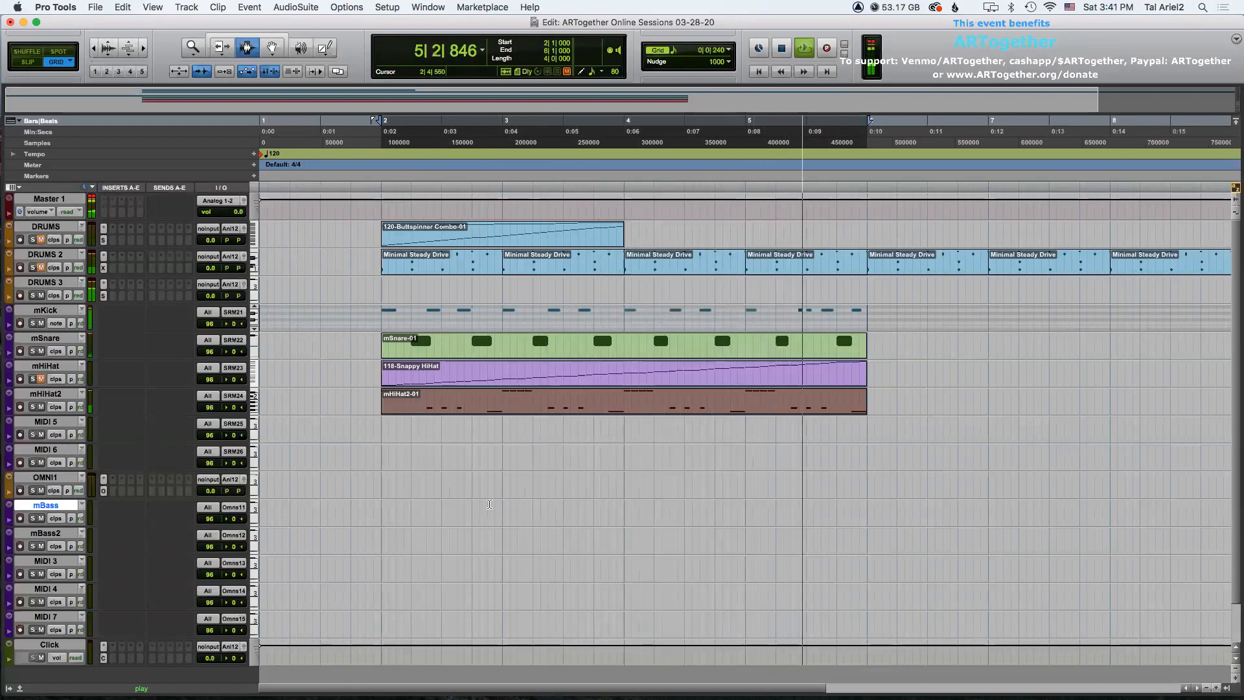
# Select the mBass2 track and lower its volume to 68.
pyautogui.press('space')
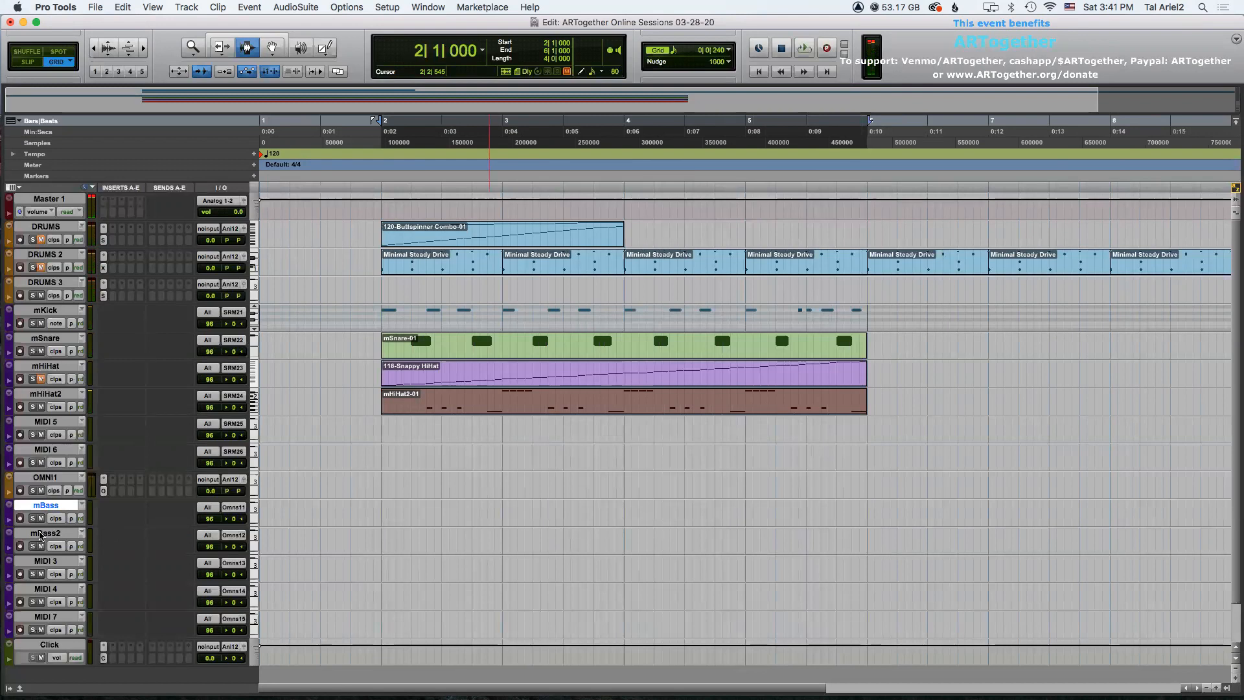
pyautogui.click(40, 535)
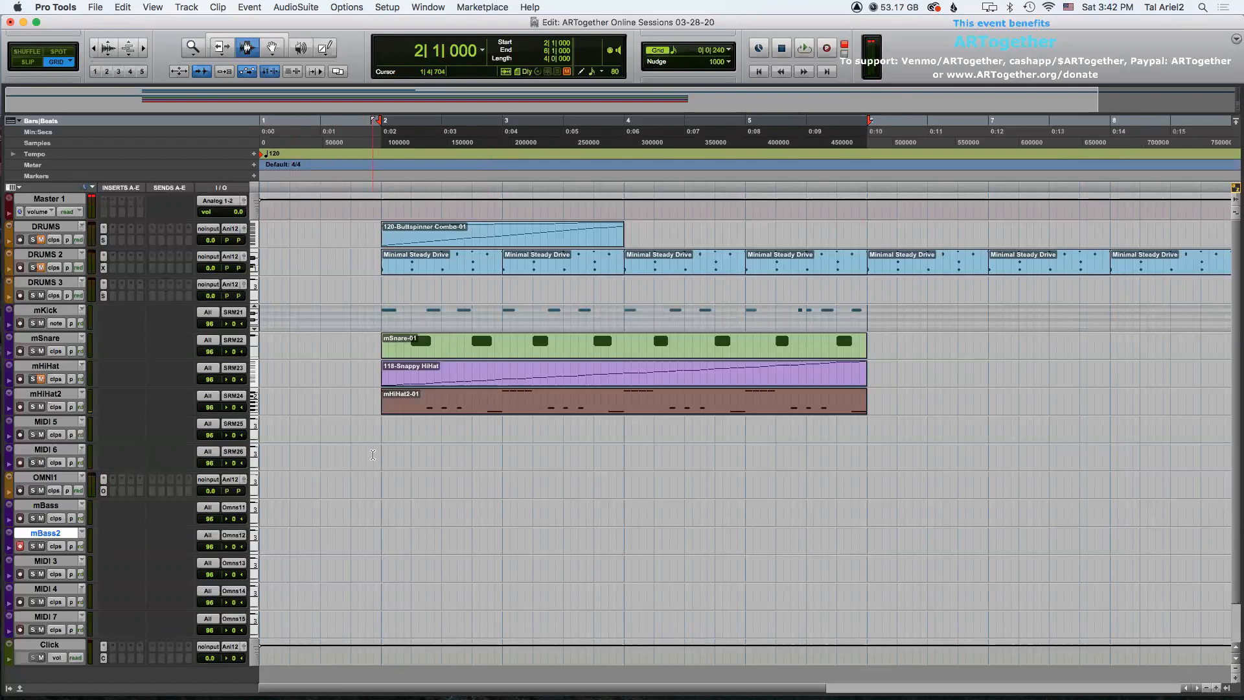
pyautogui.moveTo(210, 547); pyautogui.dragTo(208, 558)
# Record a bass part on the mBass2 track from the session start.
pyautogui.click(380, 534)
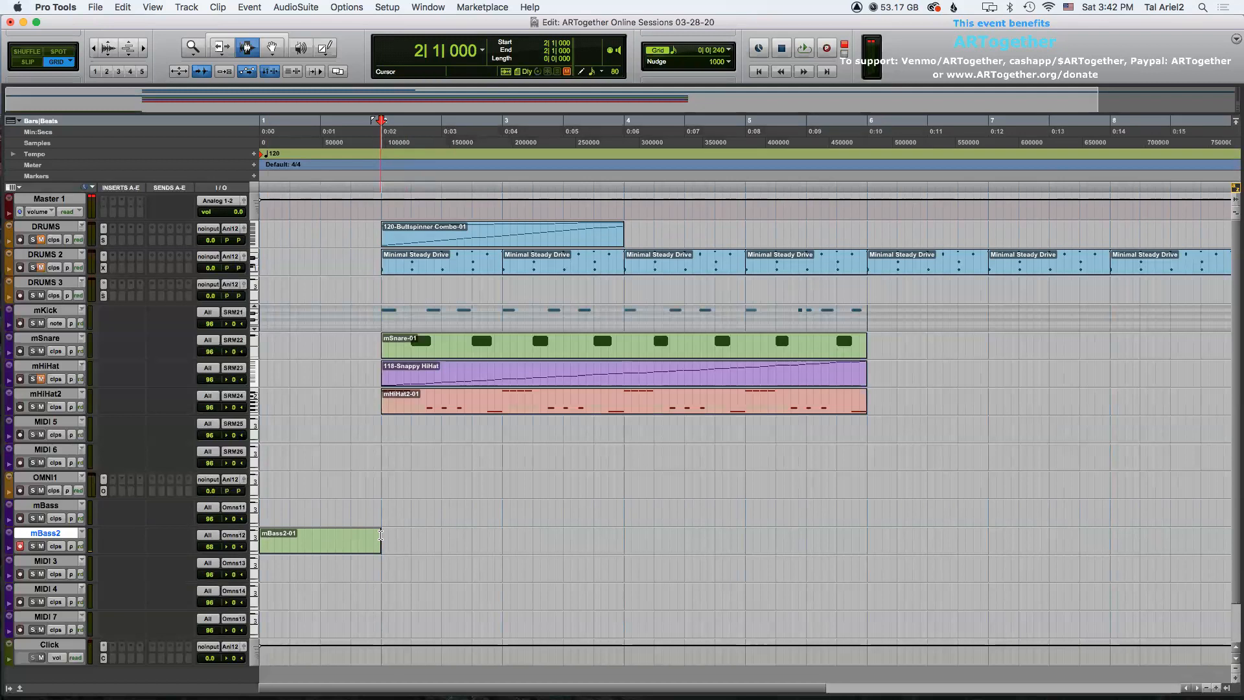
pyautogui.press('Return')
pyautogui.press('space')
pyautogui.press('space')
pyautogui.press('super+space')
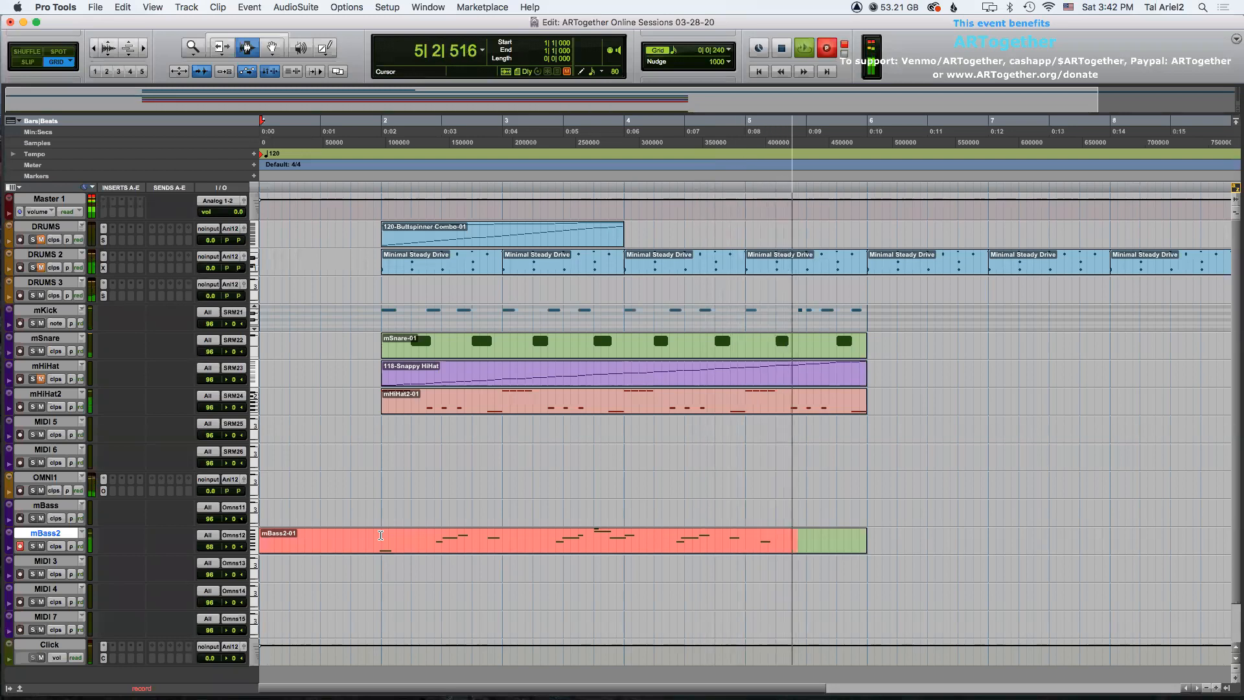
pyautogui.press('space')
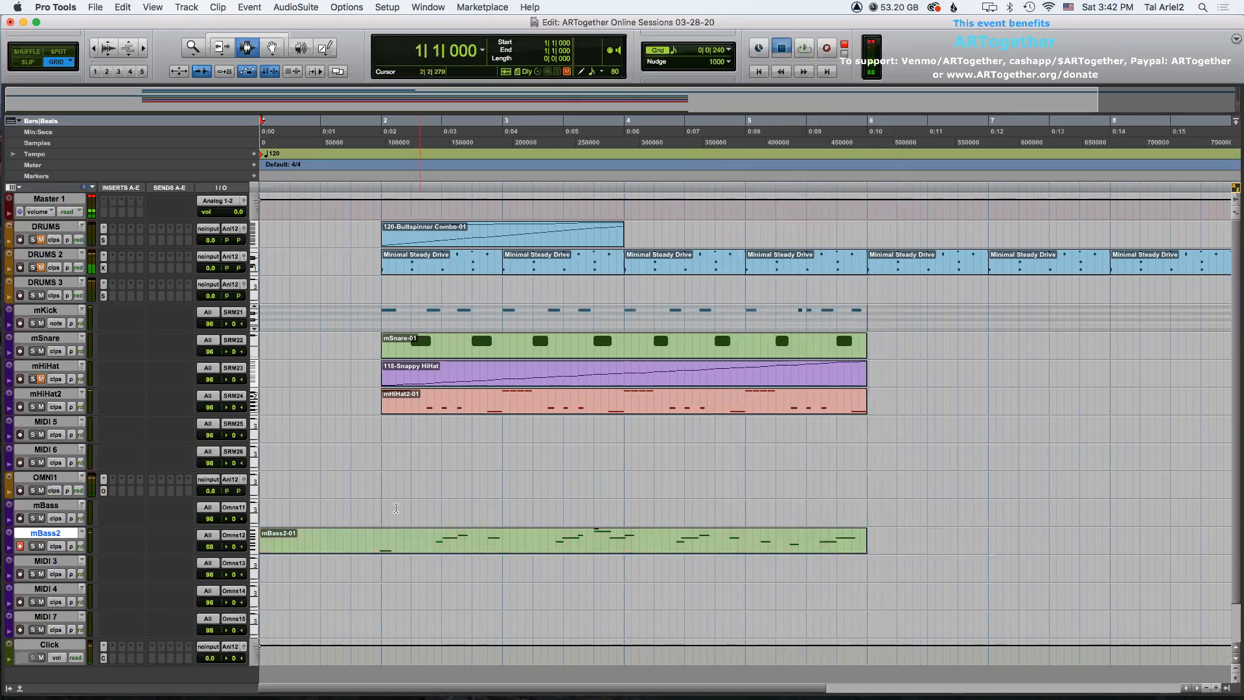
# Quantize the recorded mBass2 clip at 90% strength and set the quantize grid to 1/16 note.
pyautogui.doubleClick(416, 543)
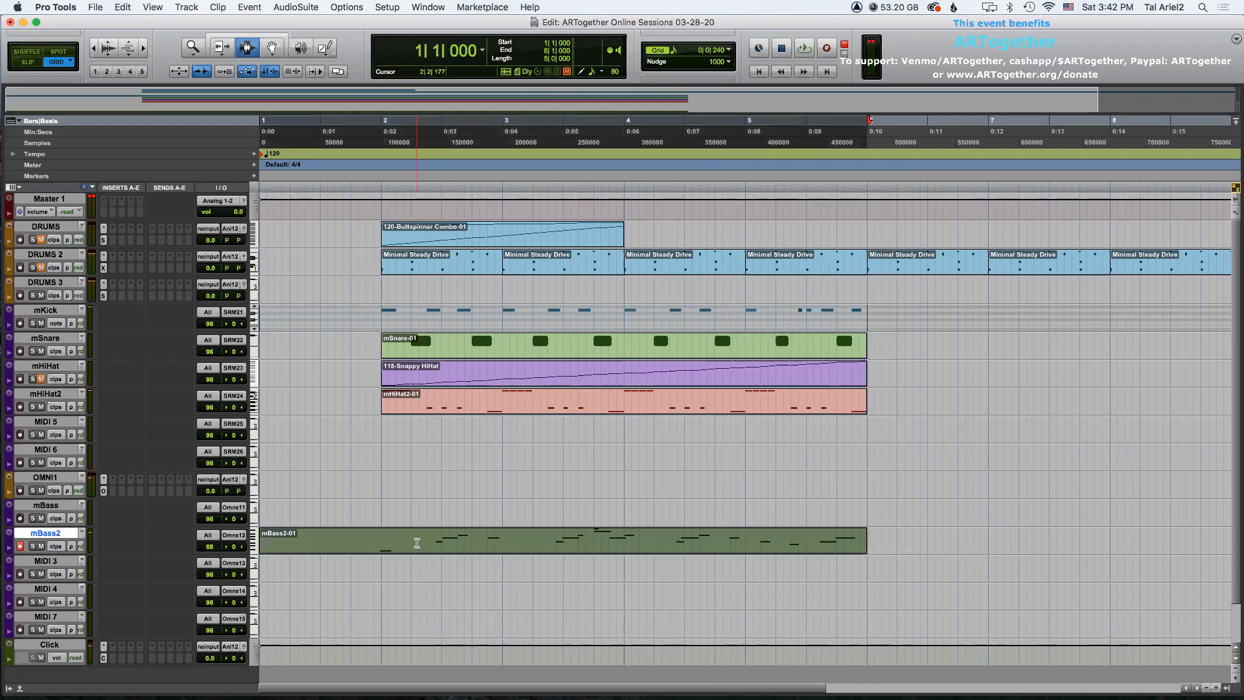
pyautogui.press('KP_Add')
pyautogui.press('KP_Add')
pyautogui.press('KP_Subtract')
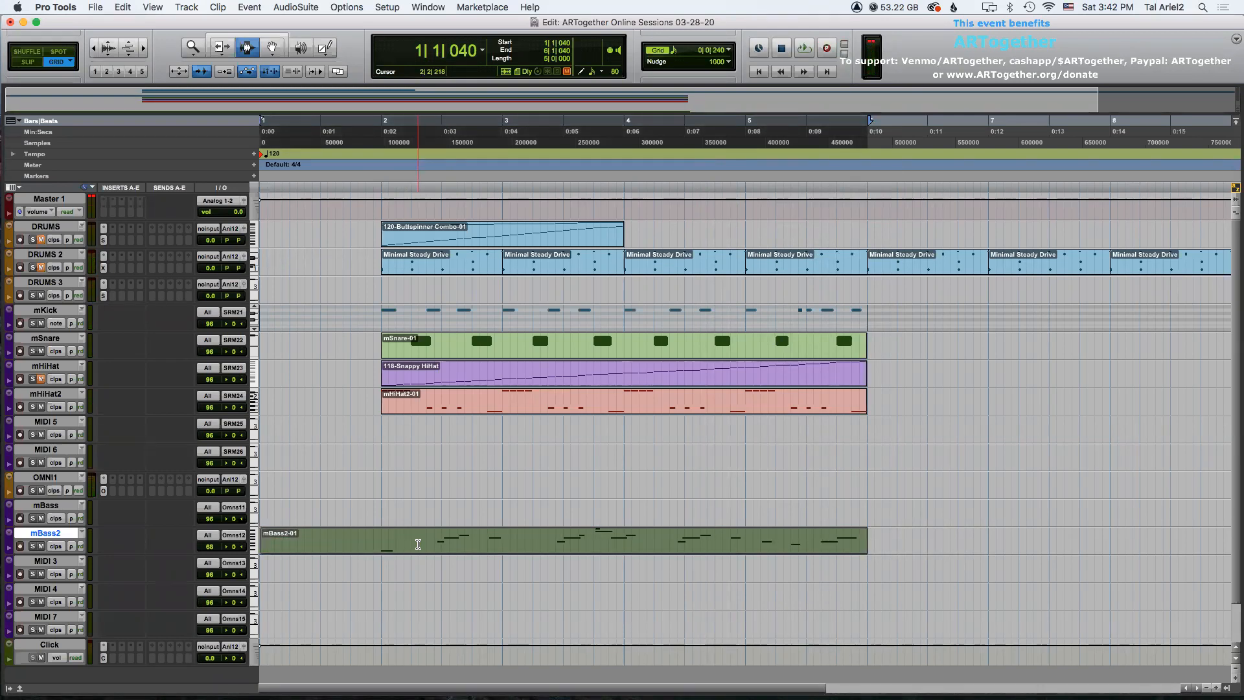
pyautogui.hotkey('alt', '0')
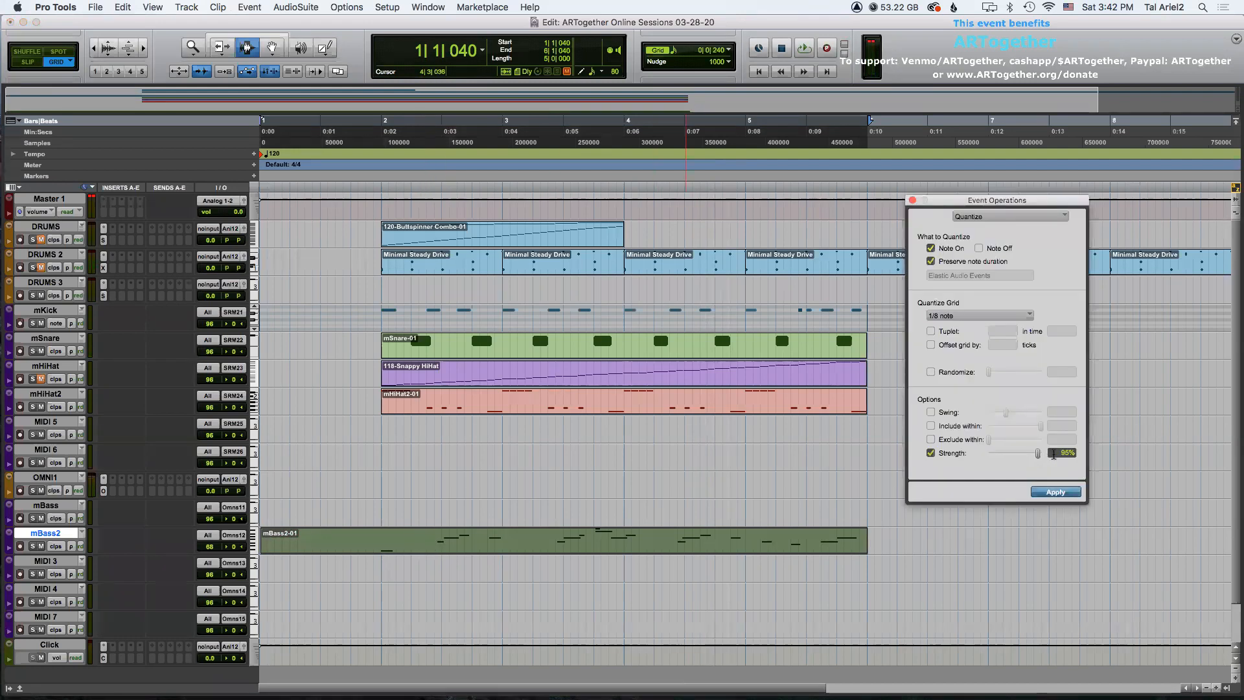
pyautogui.write('90')
pyautogui.click(1054, 492)
pyautogui.click(967, 322)
pyautogui.click(968, 328)
# Play back the quantized bass part from bar 2.
pyautogui.click(381, 543)
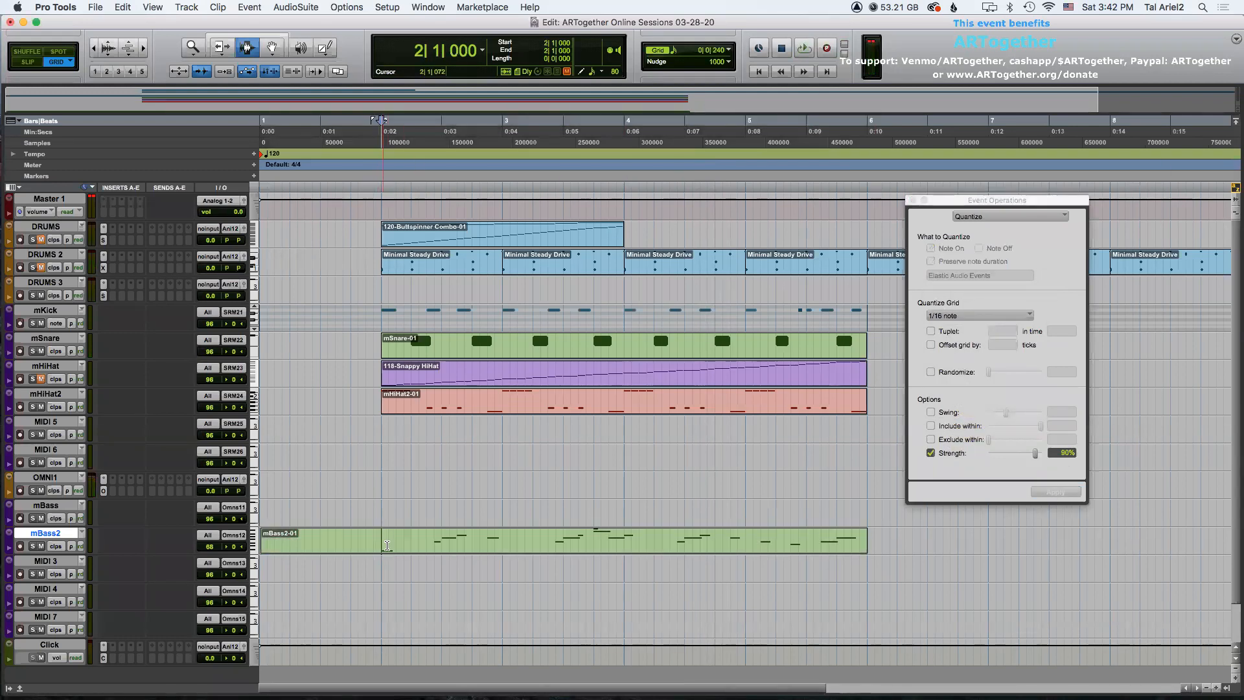
pyautogui.press('space')
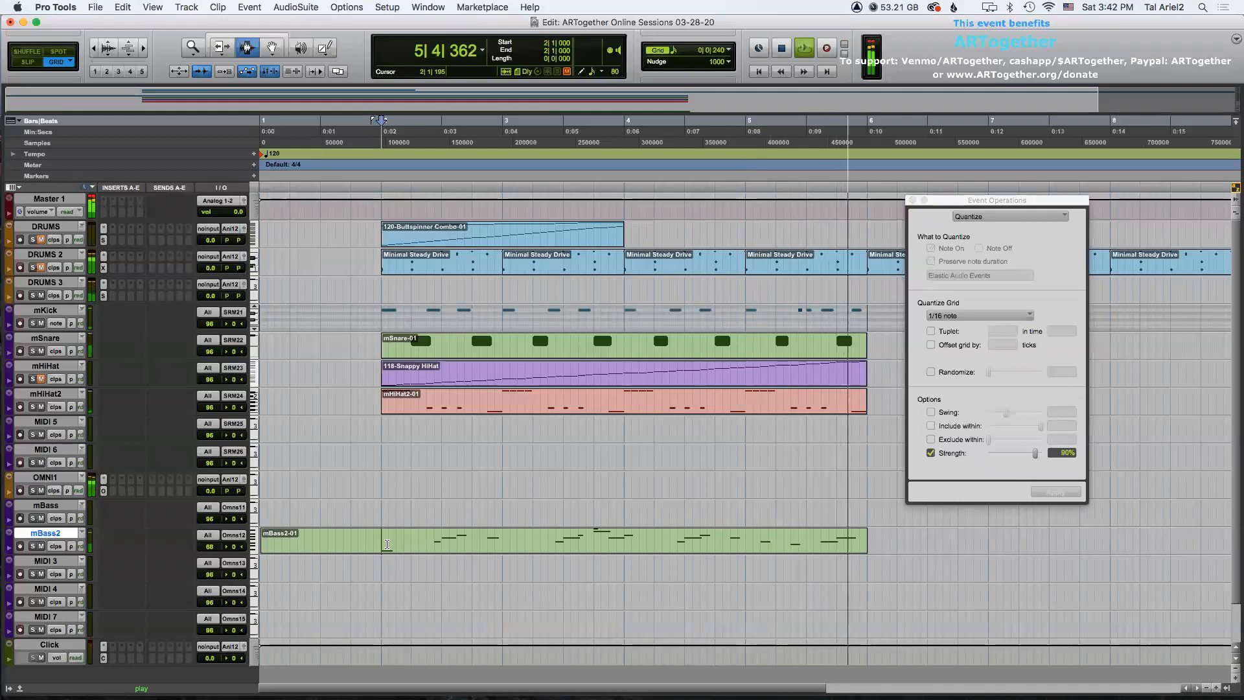
pyautogui.press('space')
# Trim the start of the mBass2 clip to bar 2 with the Trim tool and play it back.
pyautogui.press('F6')
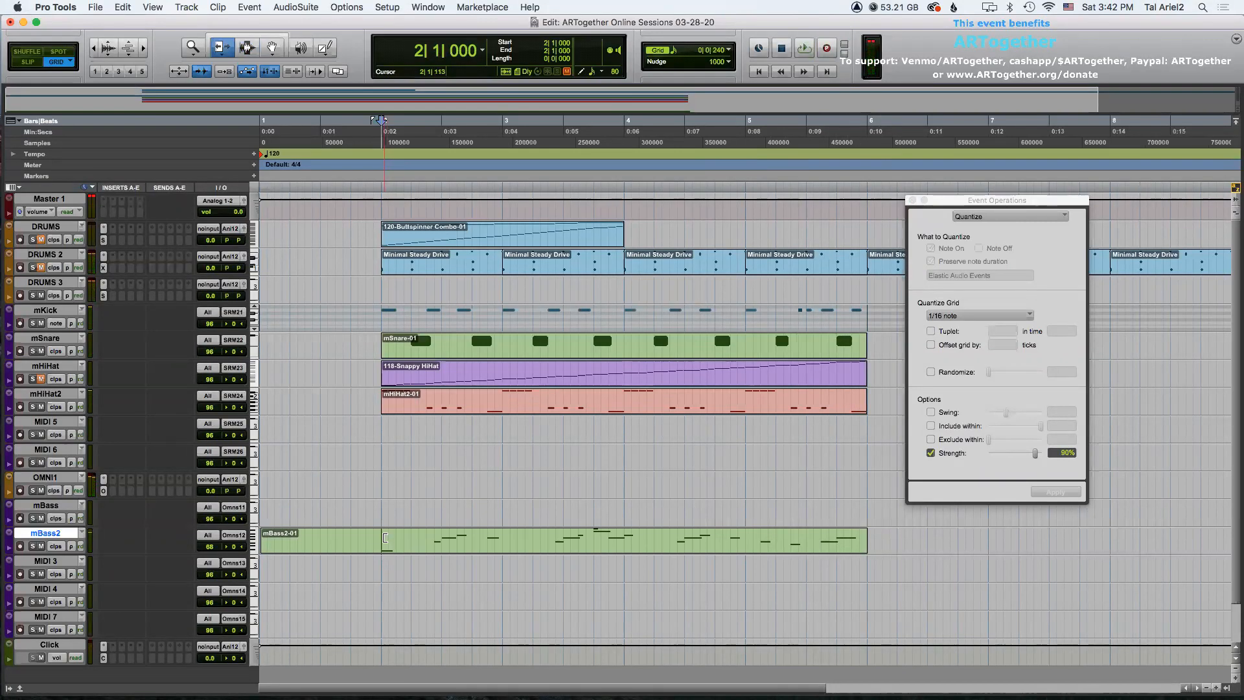
pyautogui.click(385, 537)
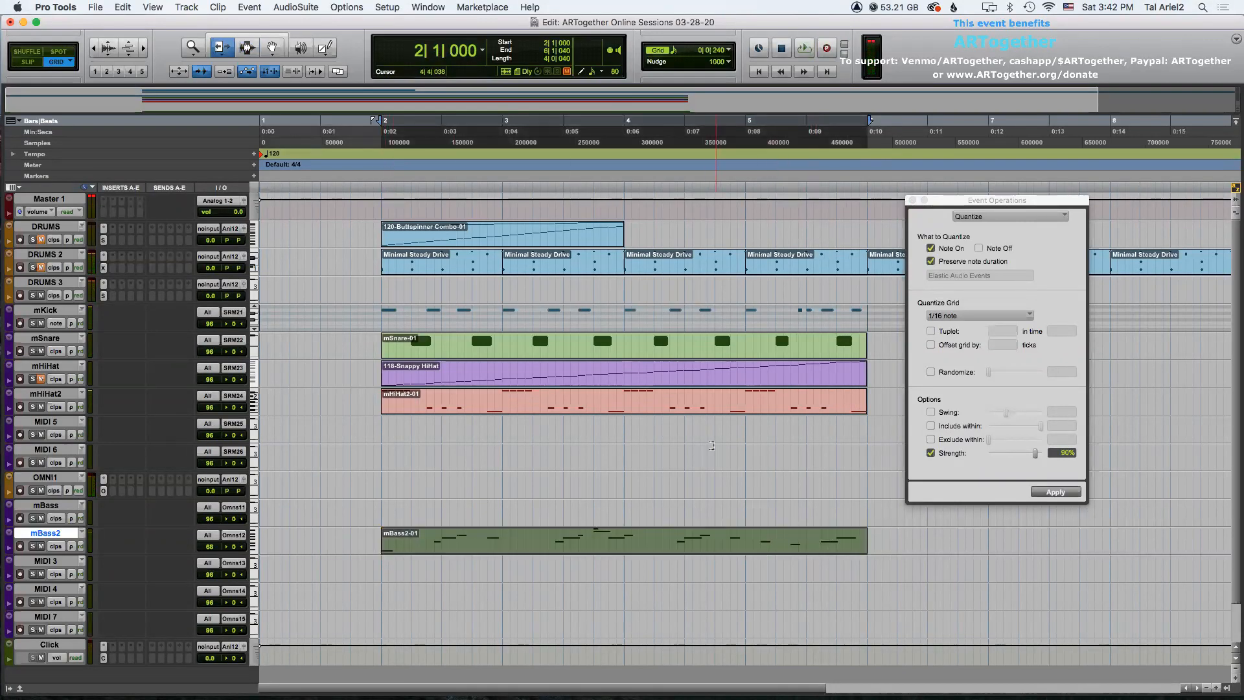
pyautogui.press('space')
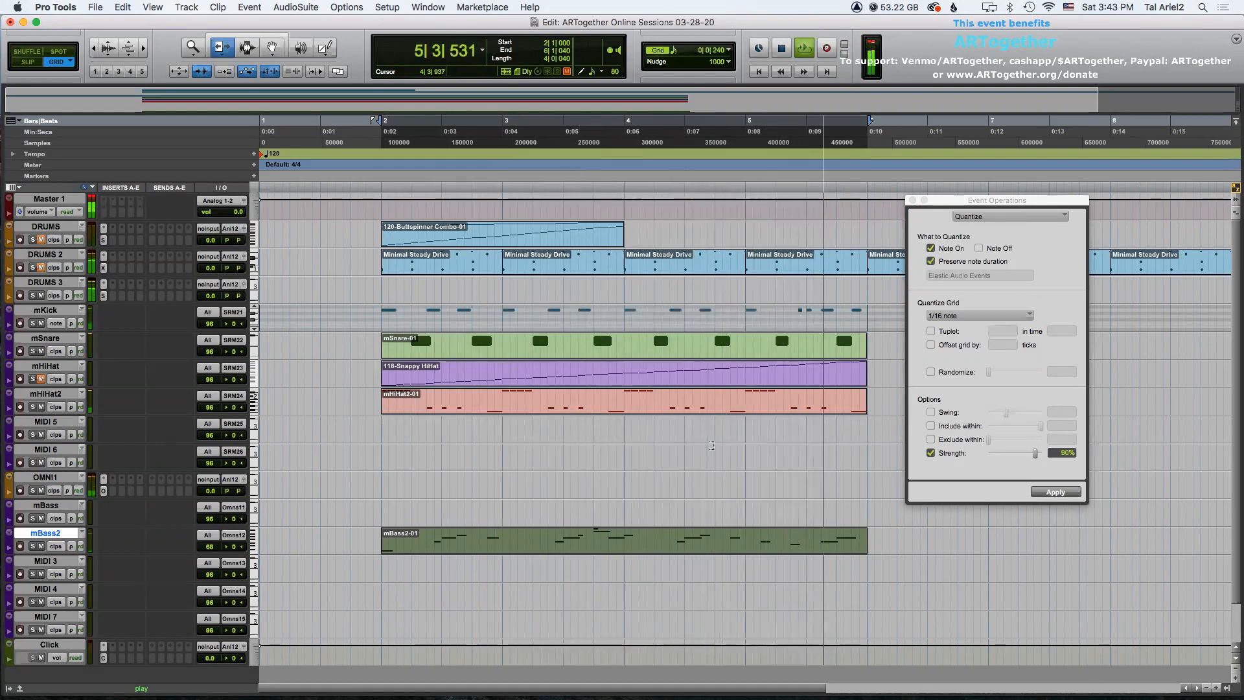
pyautogui.press('space')
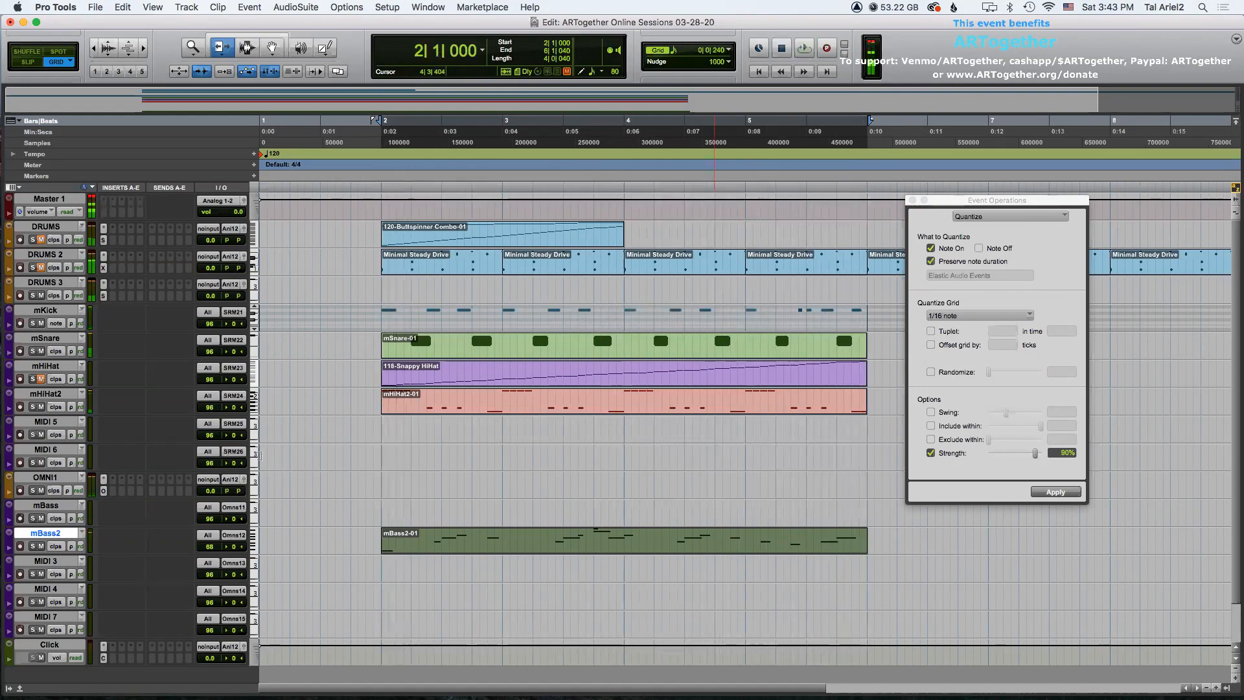
# Record a take on the mBass track from the session start.
pyautogui.click(49, 509)
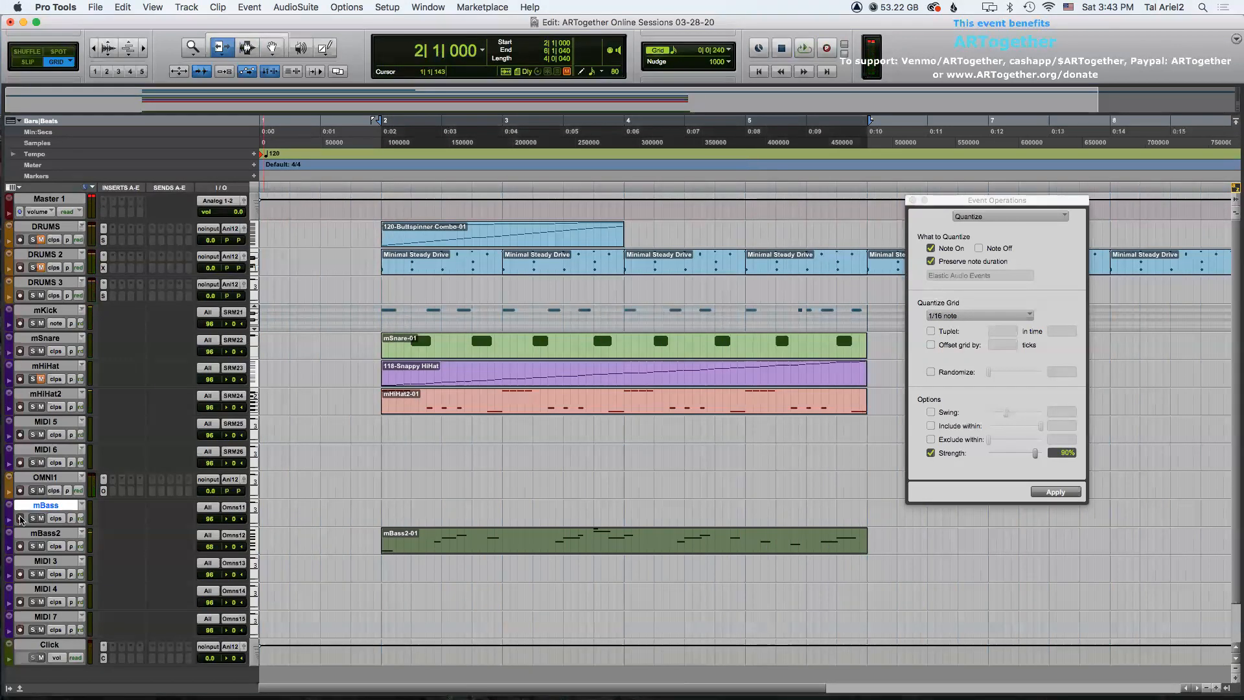
pyautogui.click(381, 509)
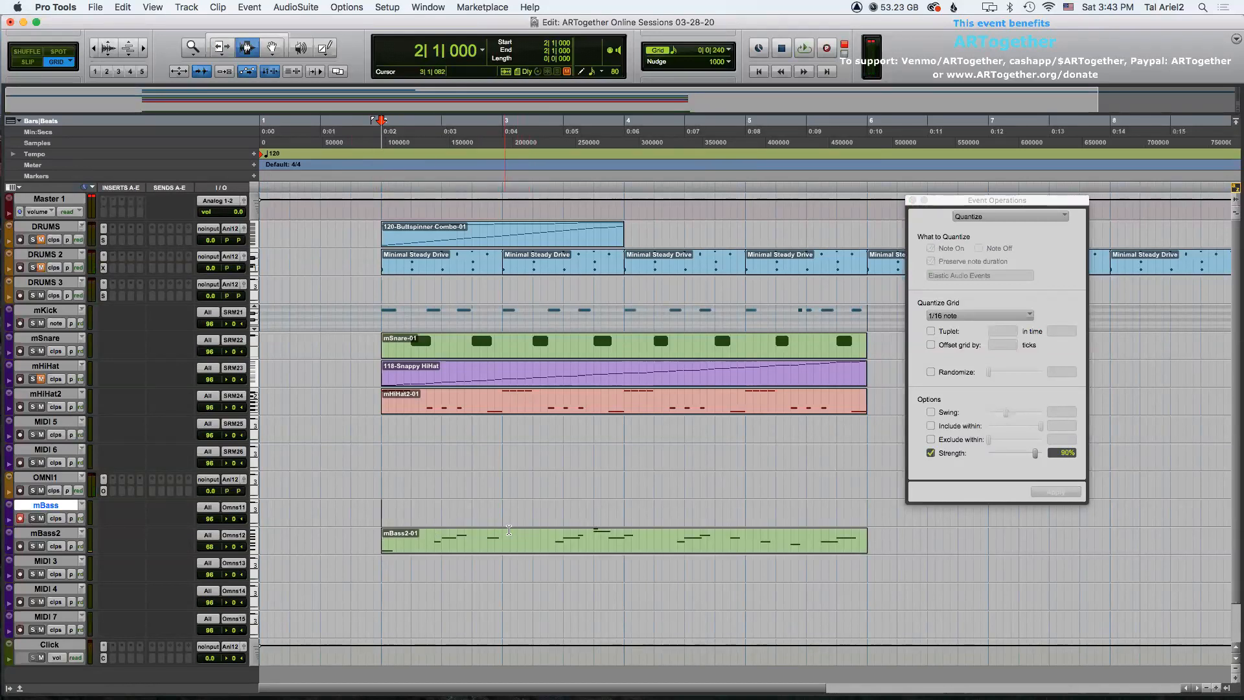
pyautogui.press('Return')
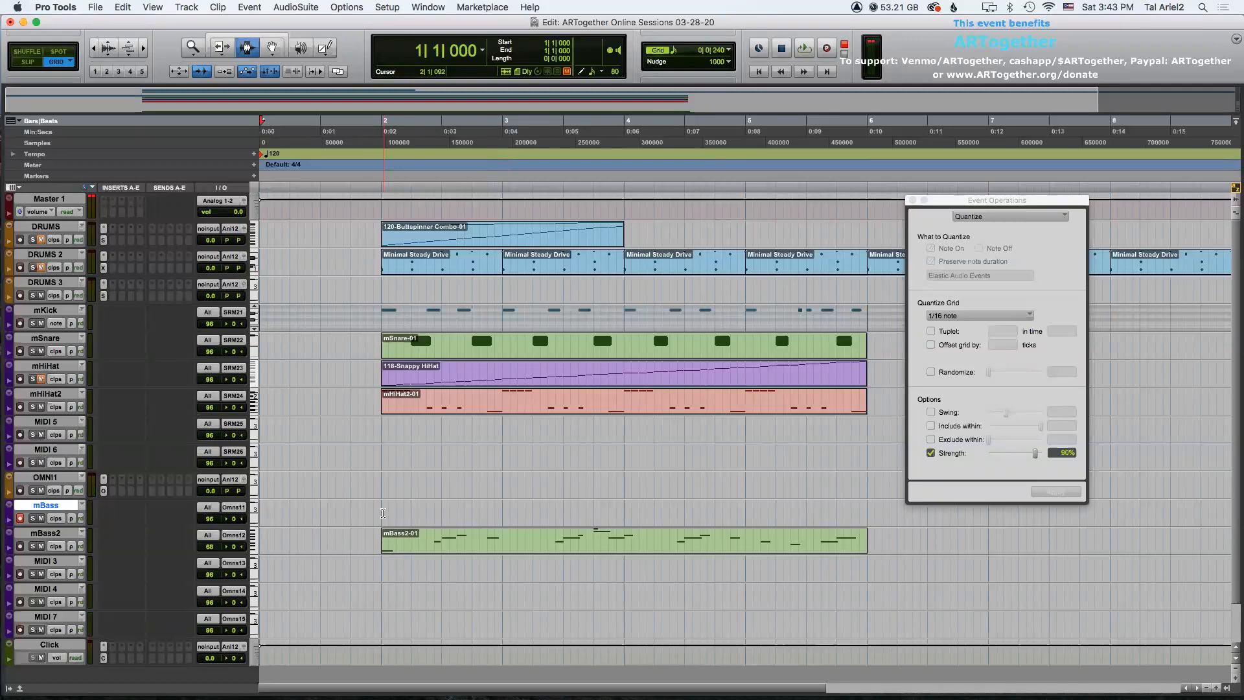
pyautogui.press('super+space')
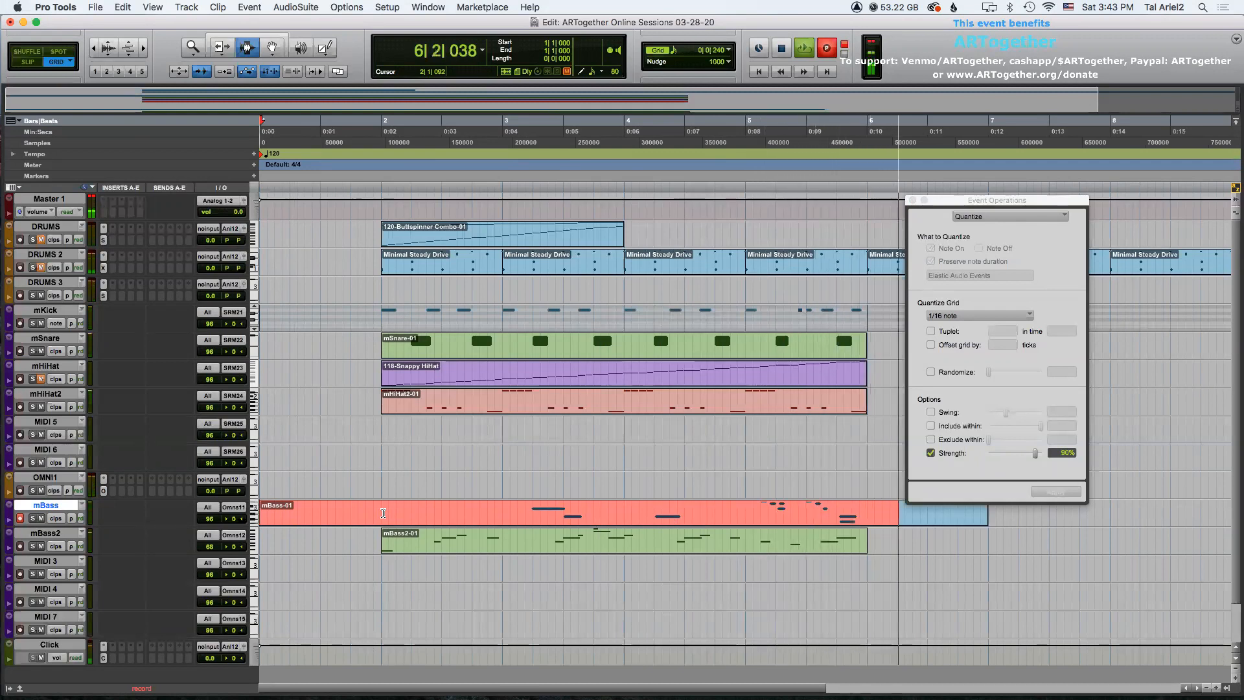
pyautogui.press('space')
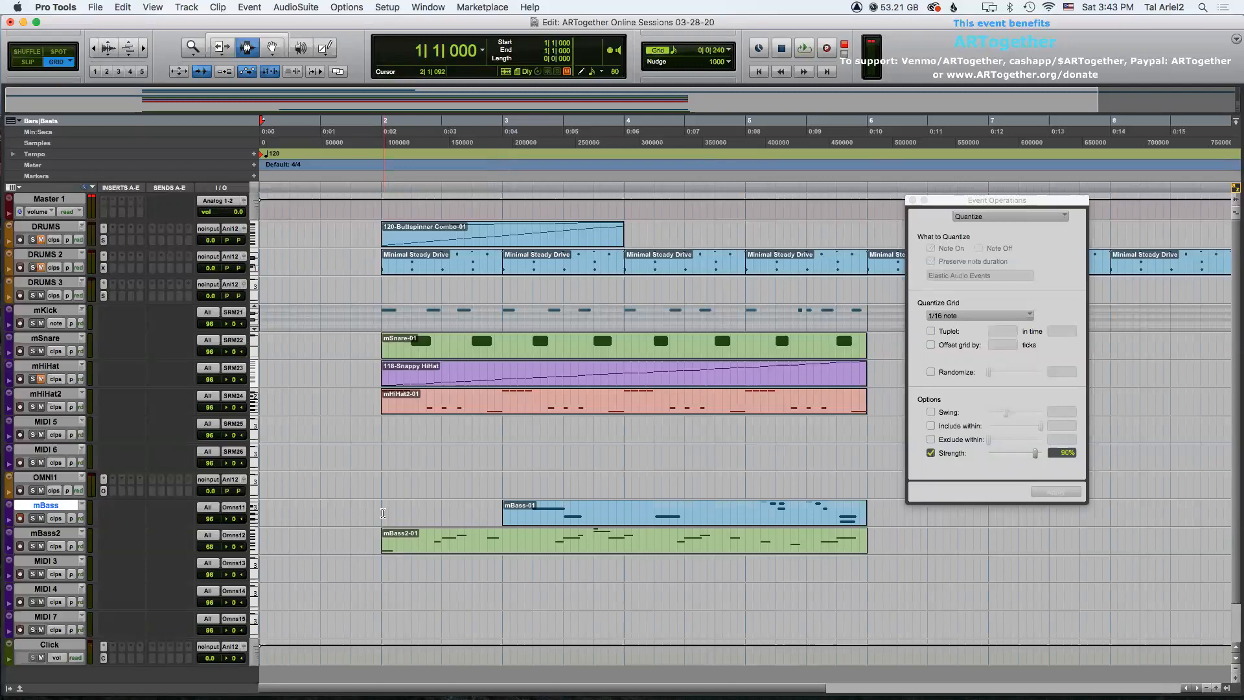
# Delete the newly recorded clip on the mBass track.
pyautogui.click(544, 518)
pyautogui.press('Delete')
pyautogui.press('-')
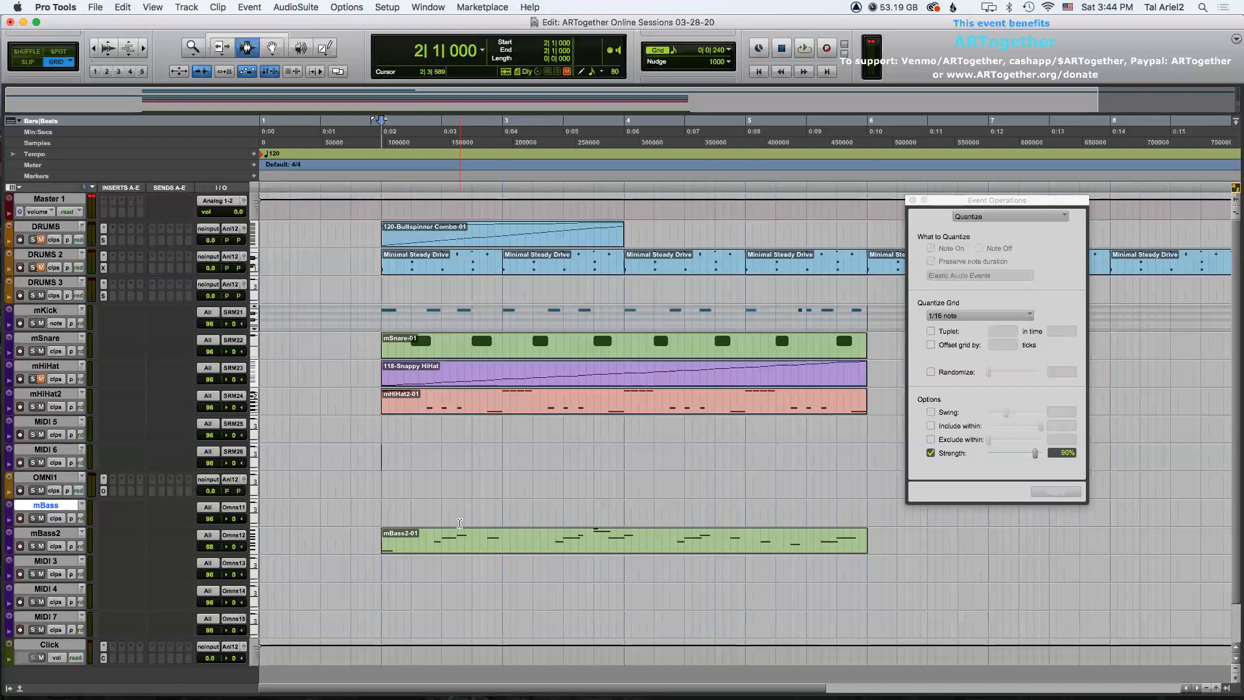
# Copy the mBass2 clip onto the mBass track at bar 2 and play it back.
pyautogui.doubleClick(452, 537)
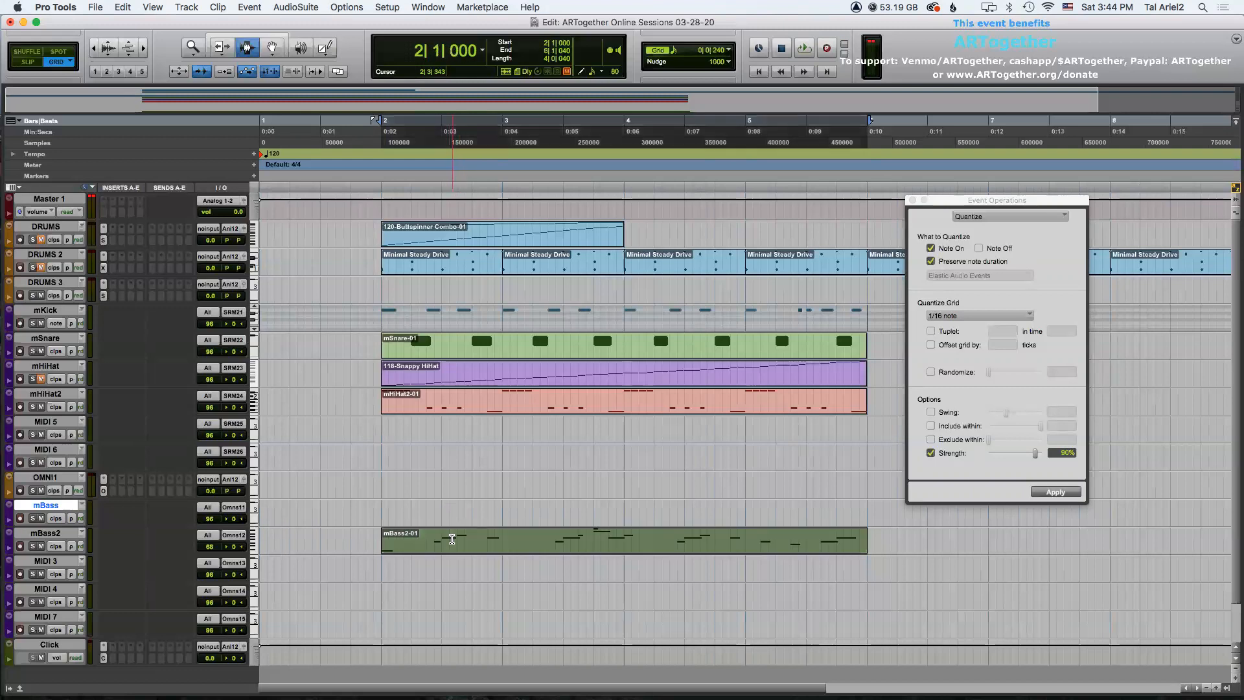
pyautogui.click(381, 507)
pyautogui.press('super+v')
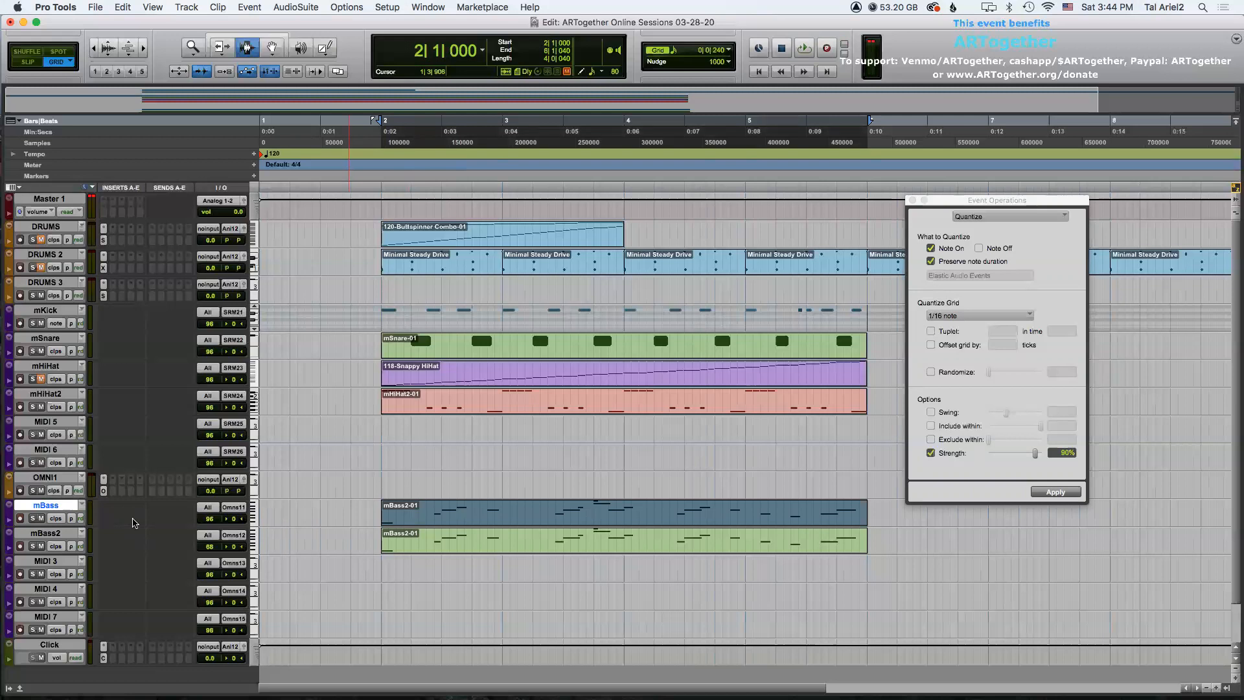
pyautogui.press('space')
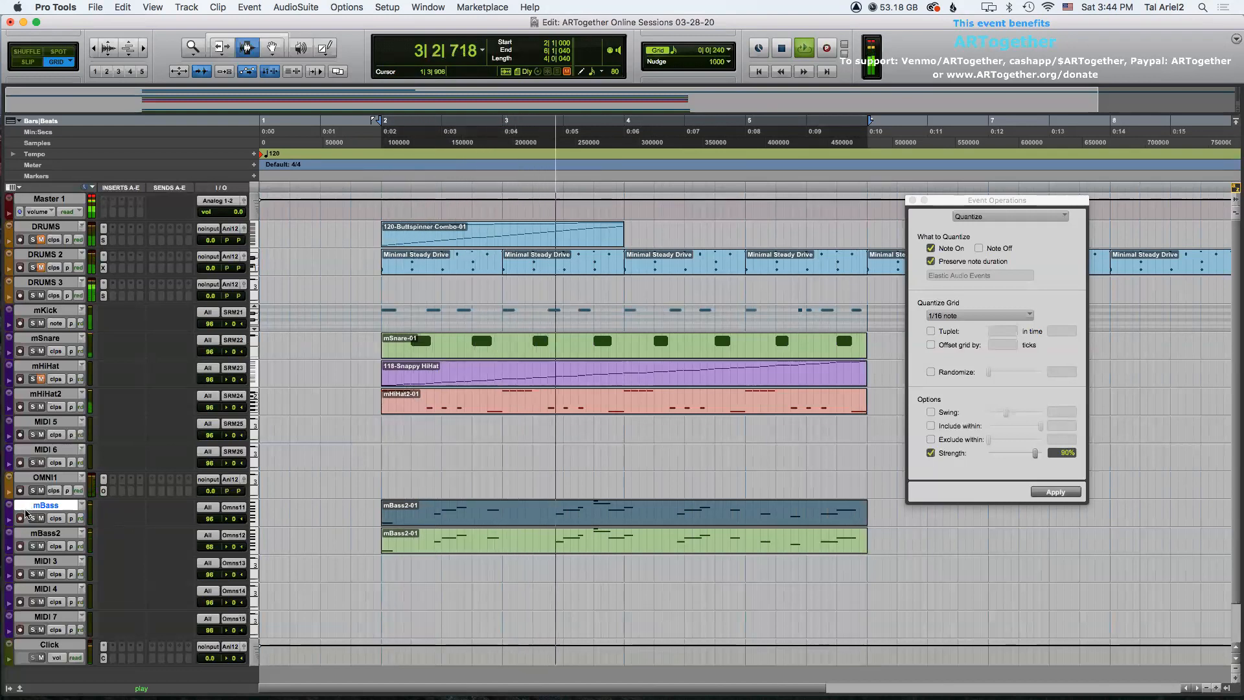
pyautogui.press('space')
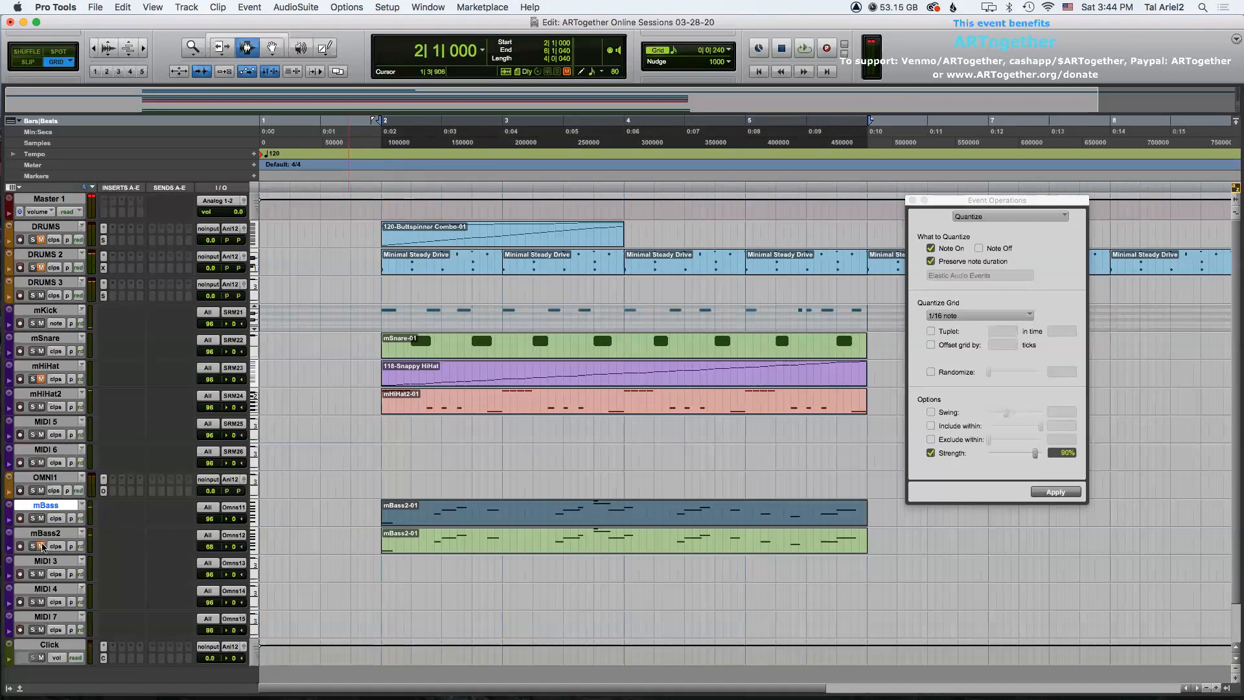
pyautogui.press('space')
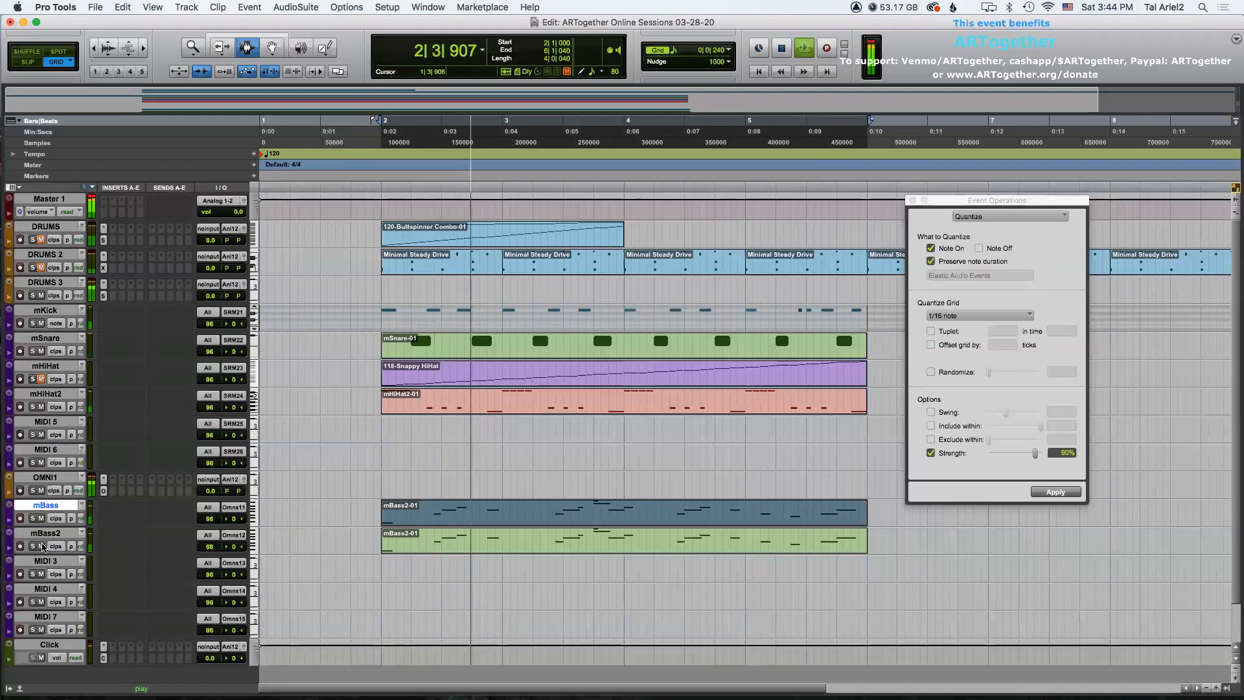
pyautogui.press('space')
# Switch the mBass2 track's view to mute and back to clips.
pyautogui.click(55, 546)
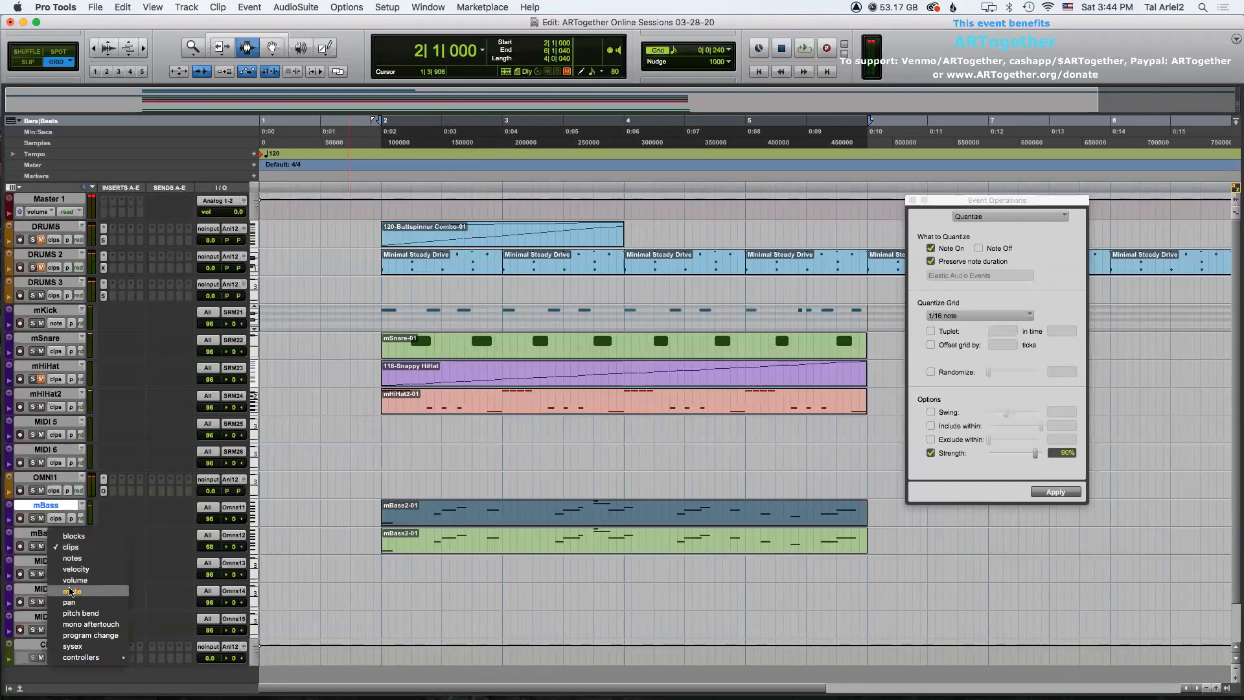
pyautogui.click(70, 590)
pyautogui.click(312, 544)
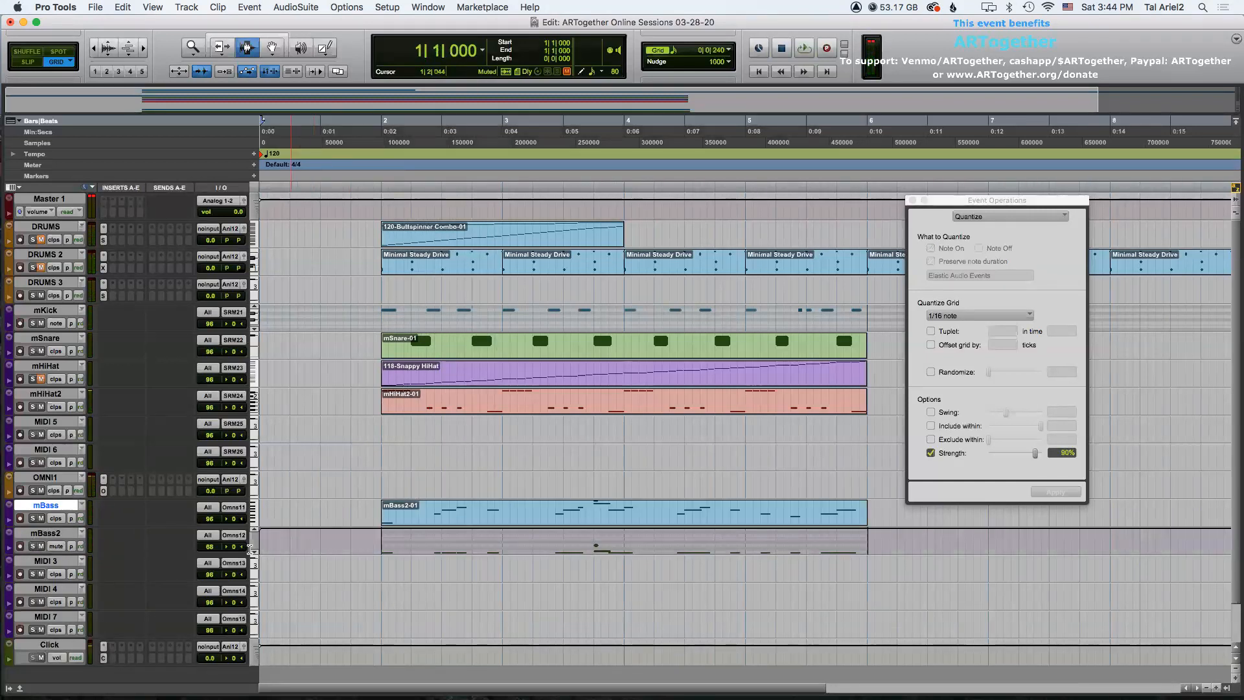
pyautogui.click(57, 547)
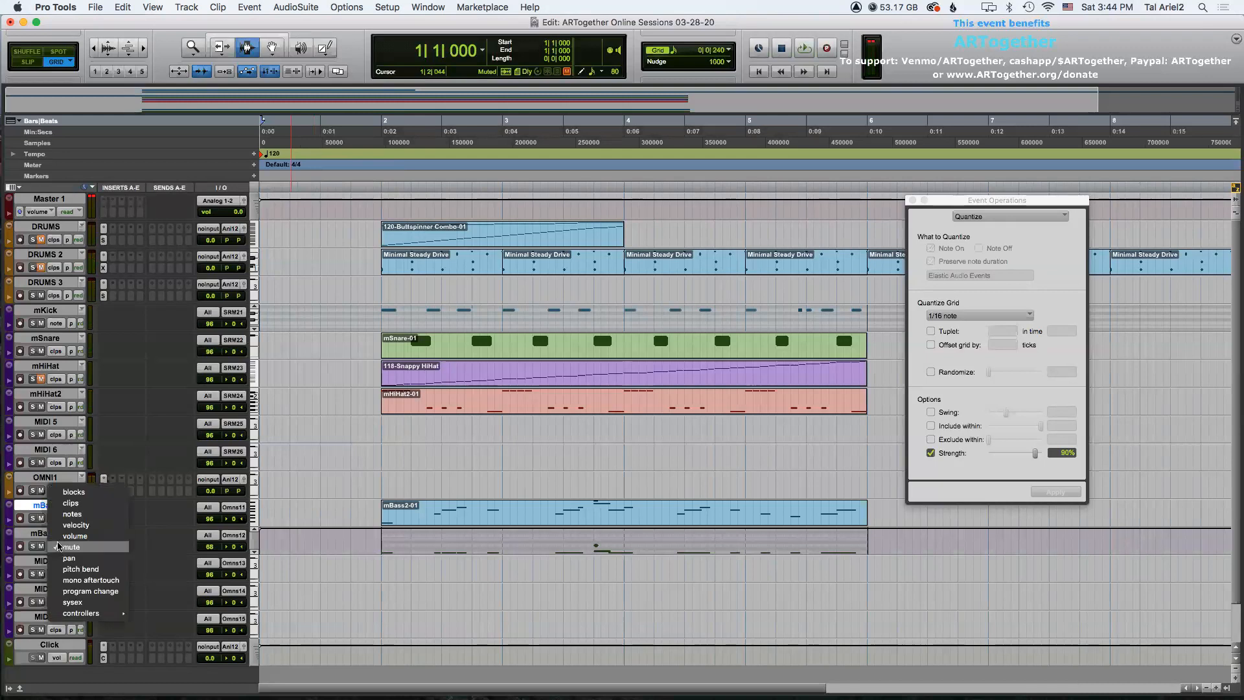
pyautogui.click(68, 504)
# Select the copied clip on the mBass track and play it back from bar 2.
pyautogui.click(498, 506)
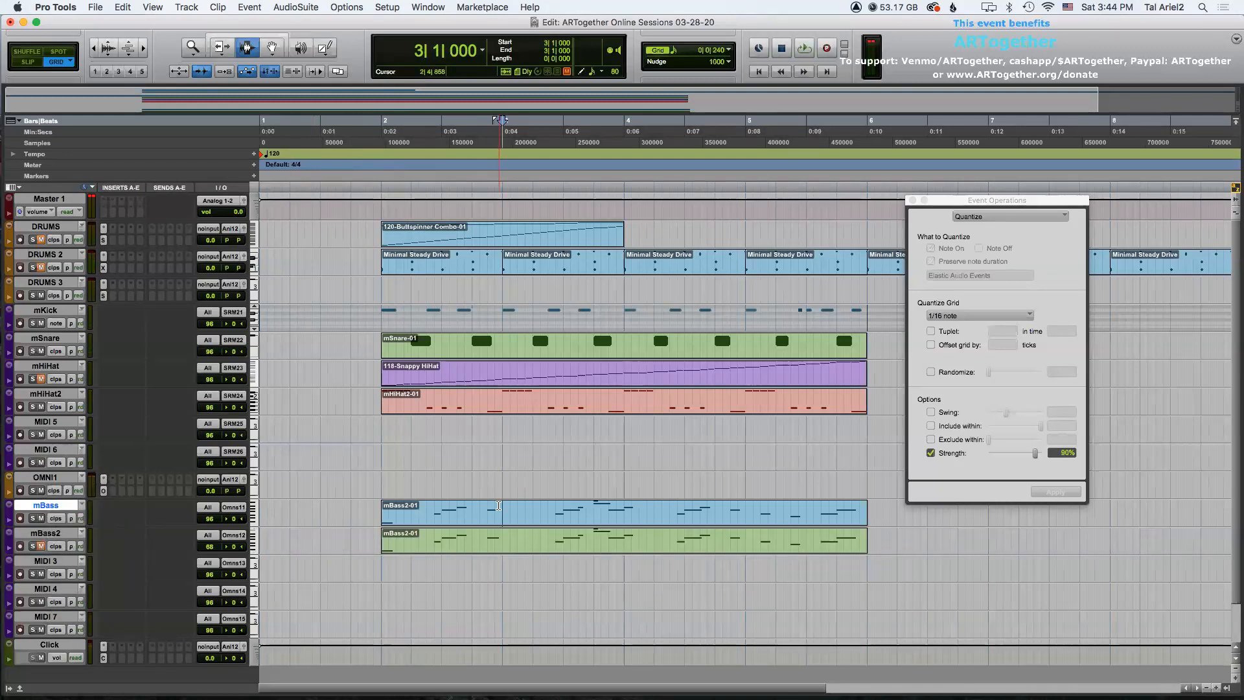
pyautogui.doubleClick(498, 505)
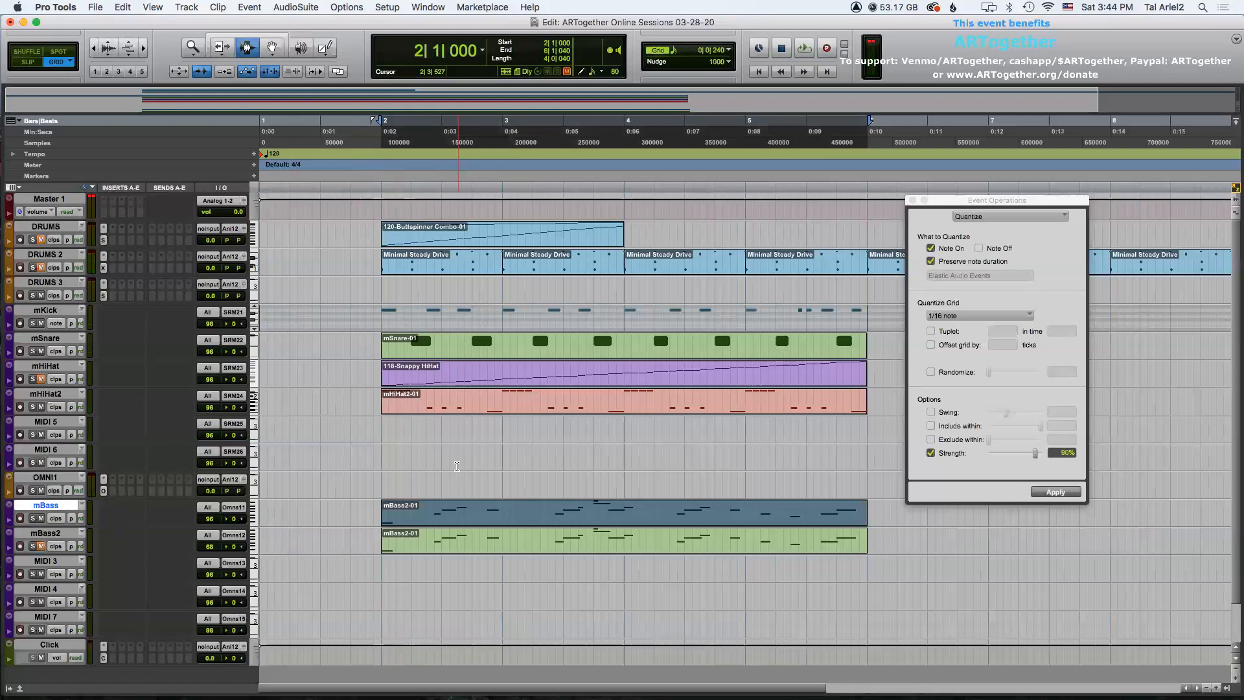
pyautogui.press('space')
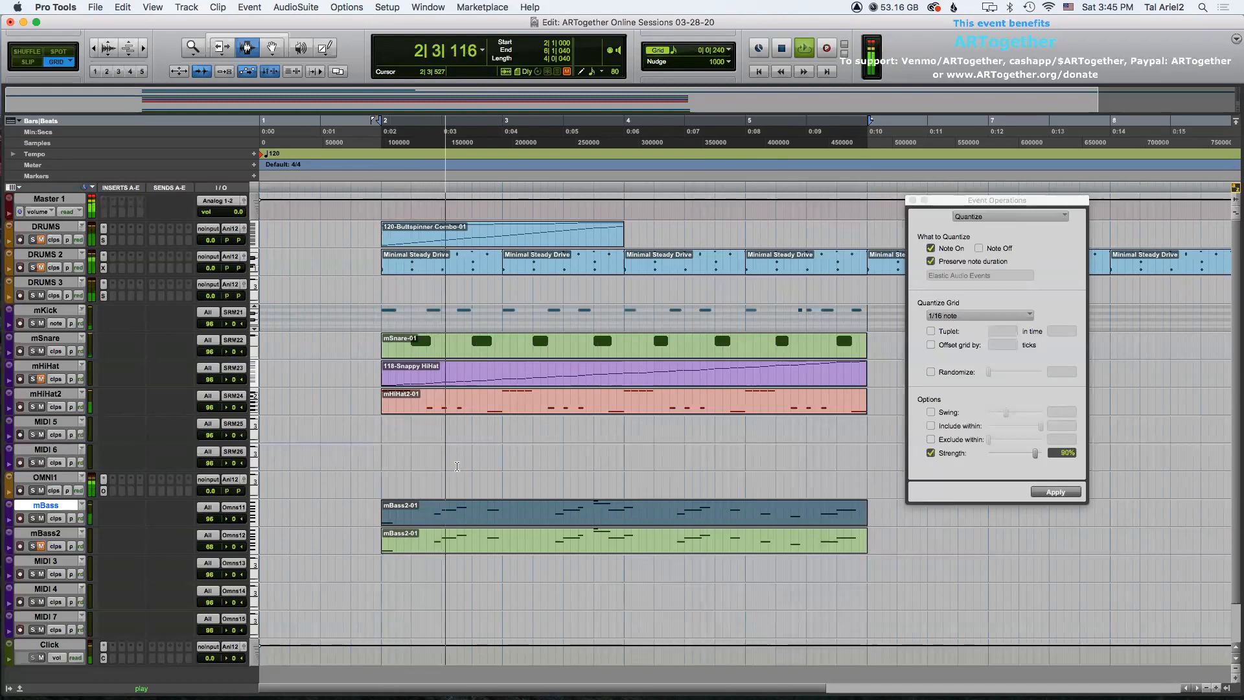
pyautogui.press('space')
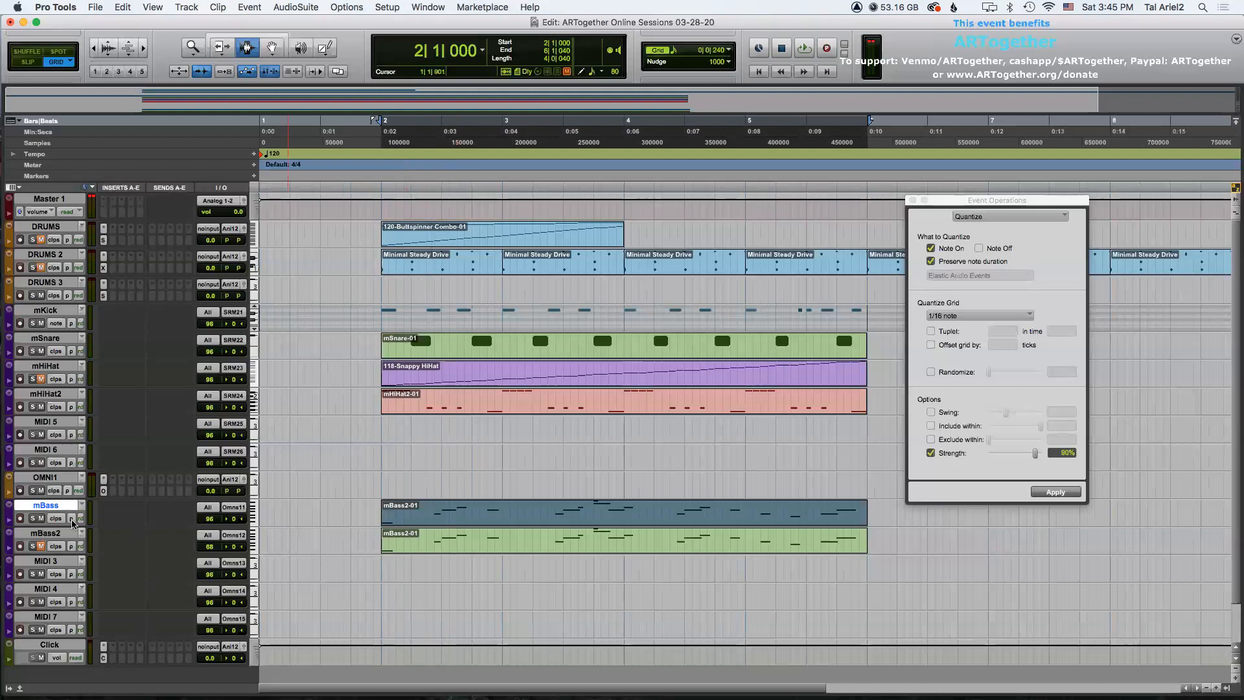
# Mute the mBass2 track and play back the session to hear the mBass track alone.
pyautogui.click(41, 546)
pyautogui.press('space')
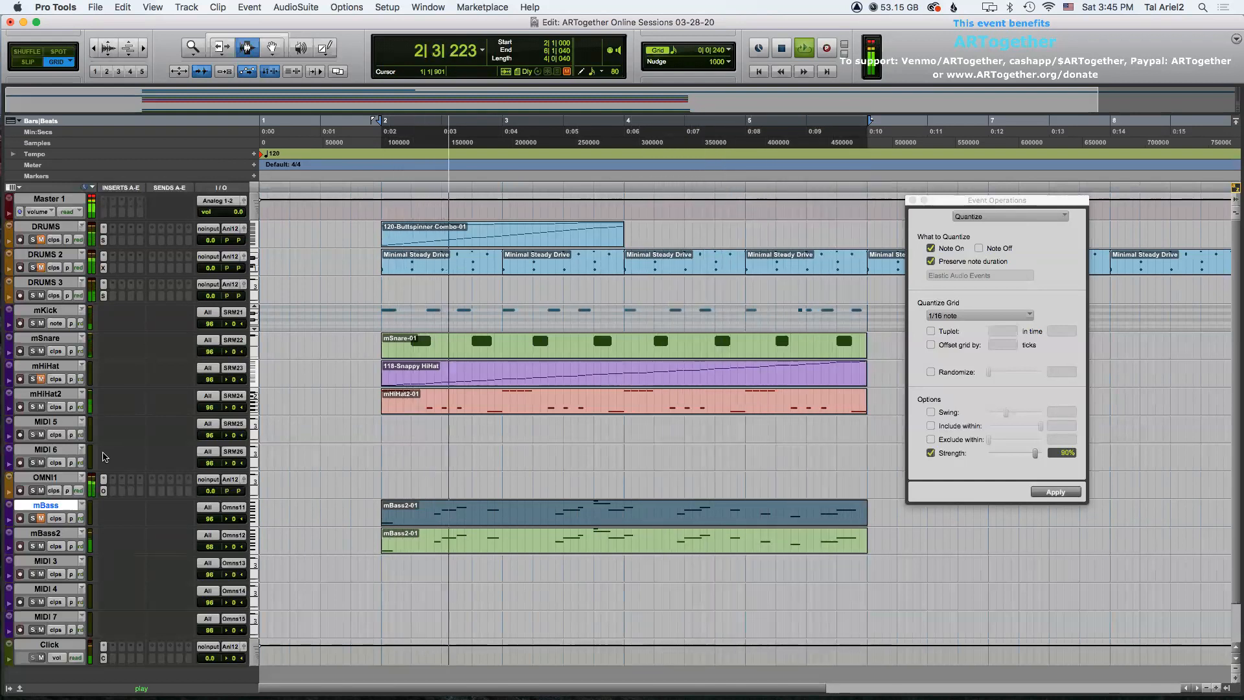
pyautogui.press('space')
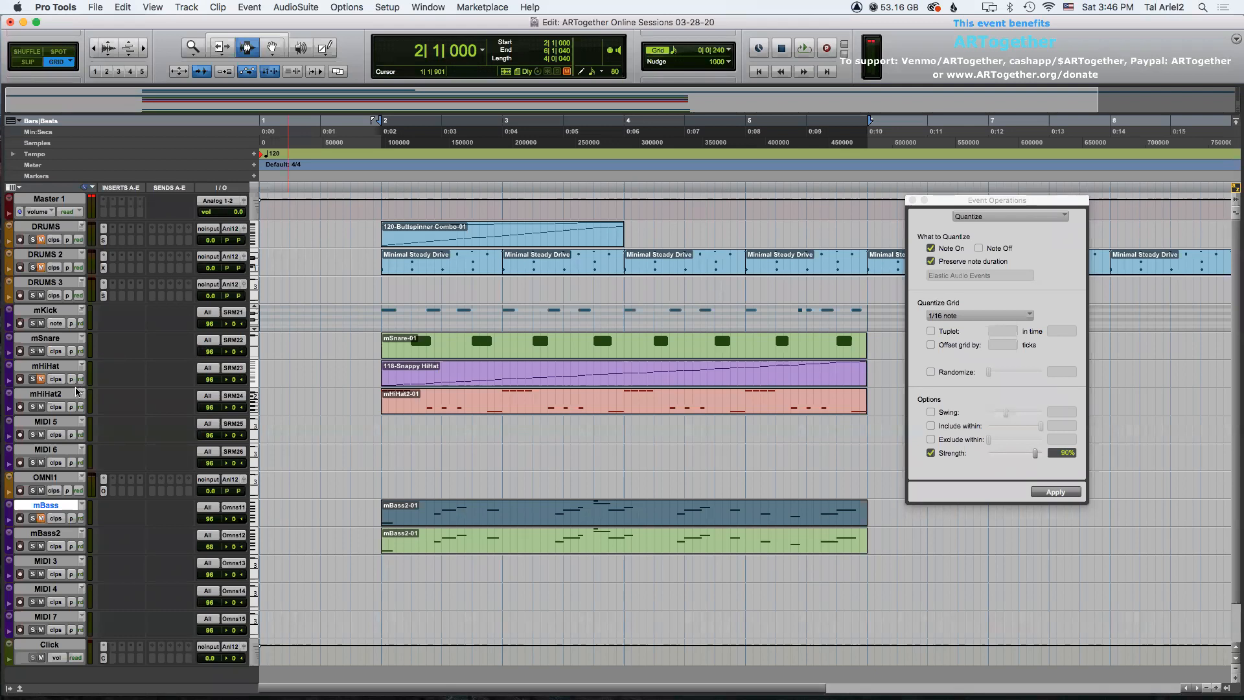
# Open the Omnisphere instrument for the MIDI 3 track and switch it to Part 3.
pyautogui.click(57, 393)
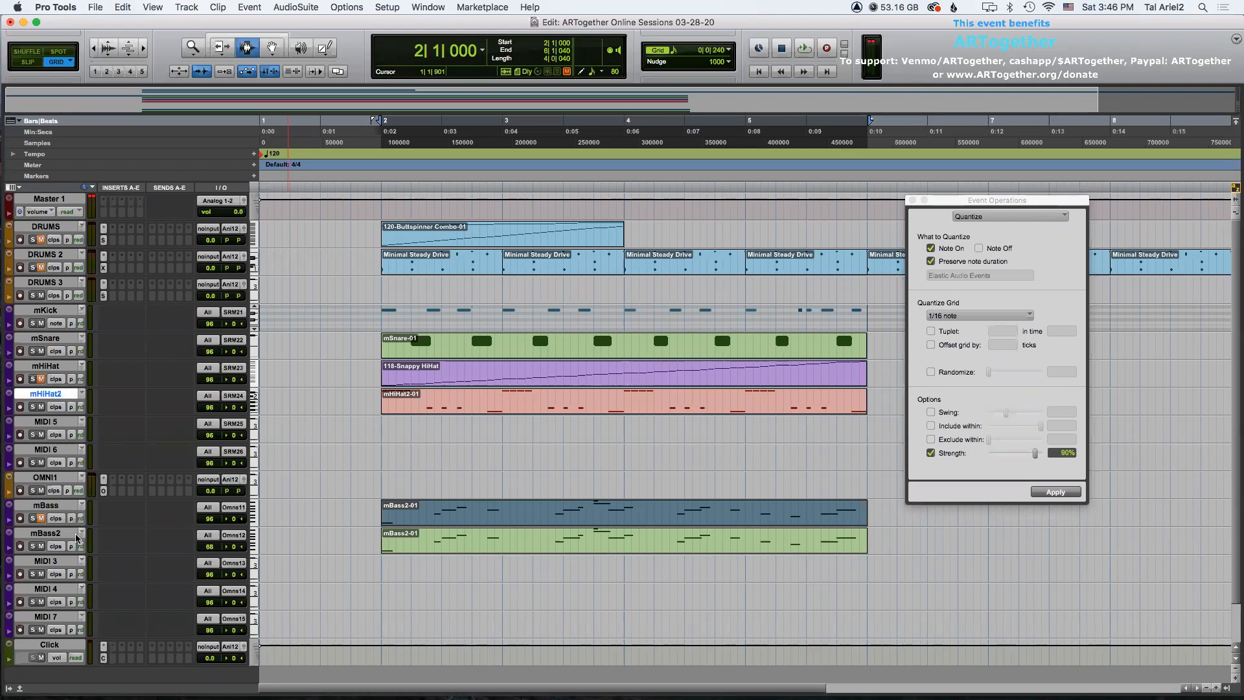
pyautogui.click(55, 562)
pyautogui.click(104, 493)
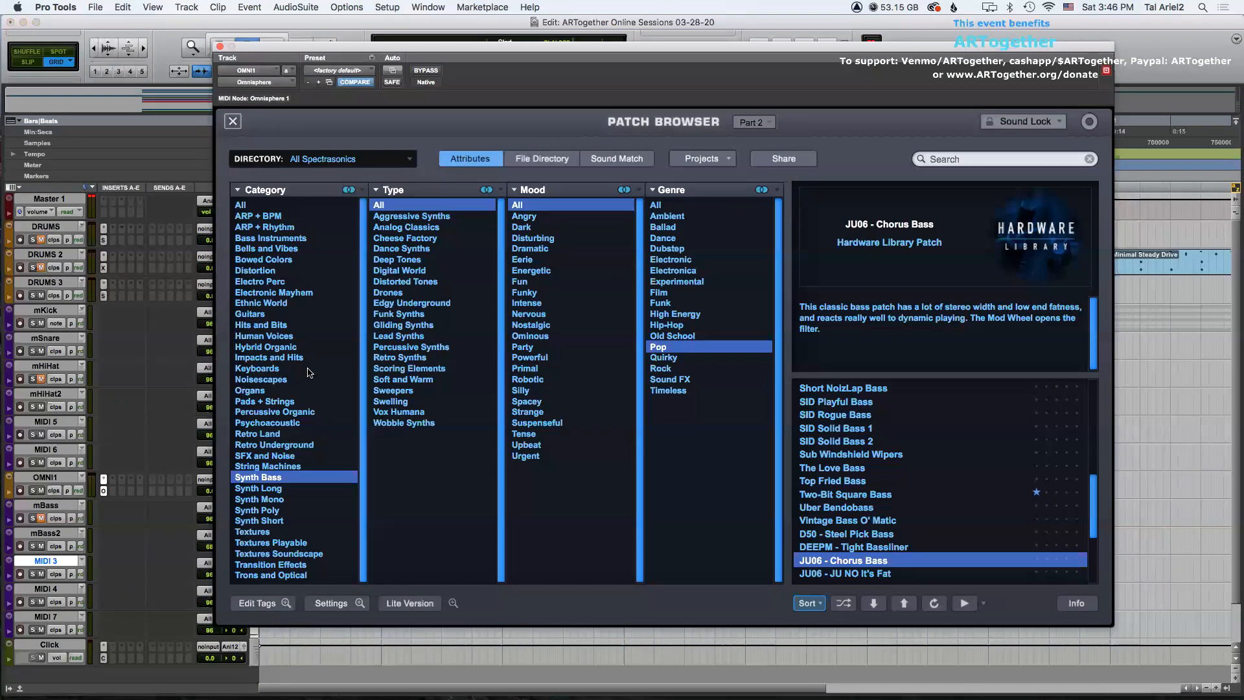
pyautogui.click(752, 121)
pyautogui.click(751, 134)
# Audition Boys Choir patches from the Human Voices category, ending on Boys Choir Soloist Ah.
pyautogui.click(268, 336)
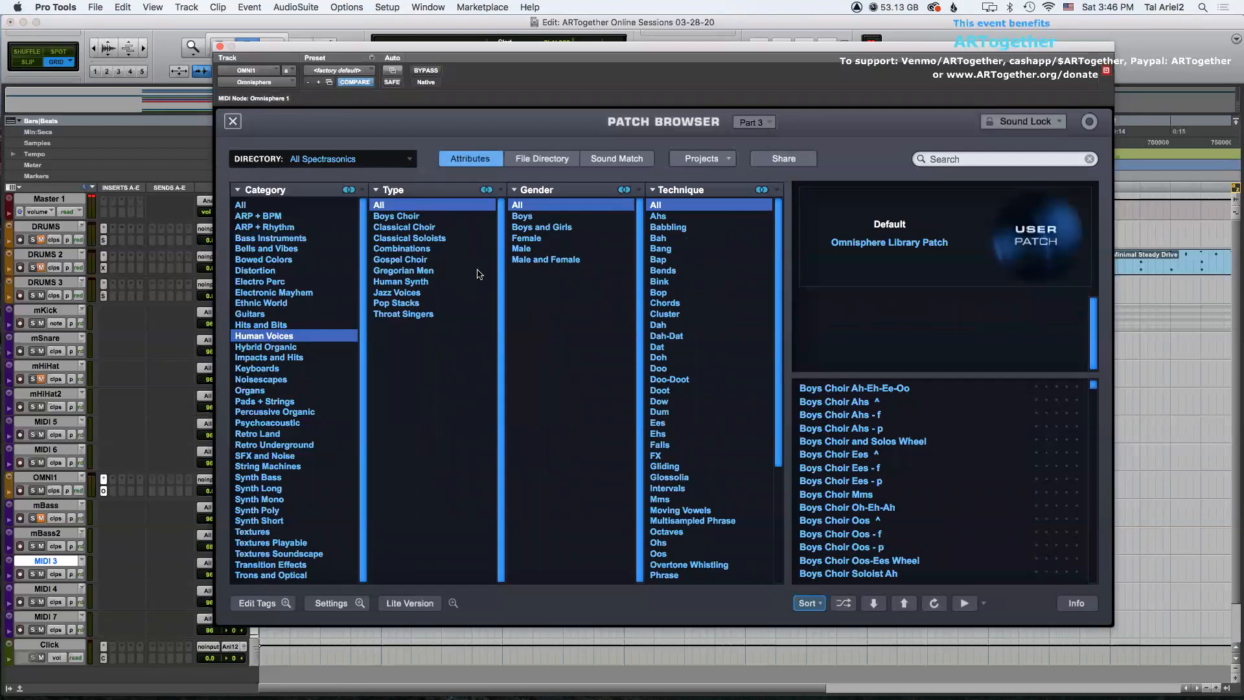
pyautogui.click(405, 216)
pyautogui.moveTo(1092, 398); pyautogui.dragTo(1090, 367)
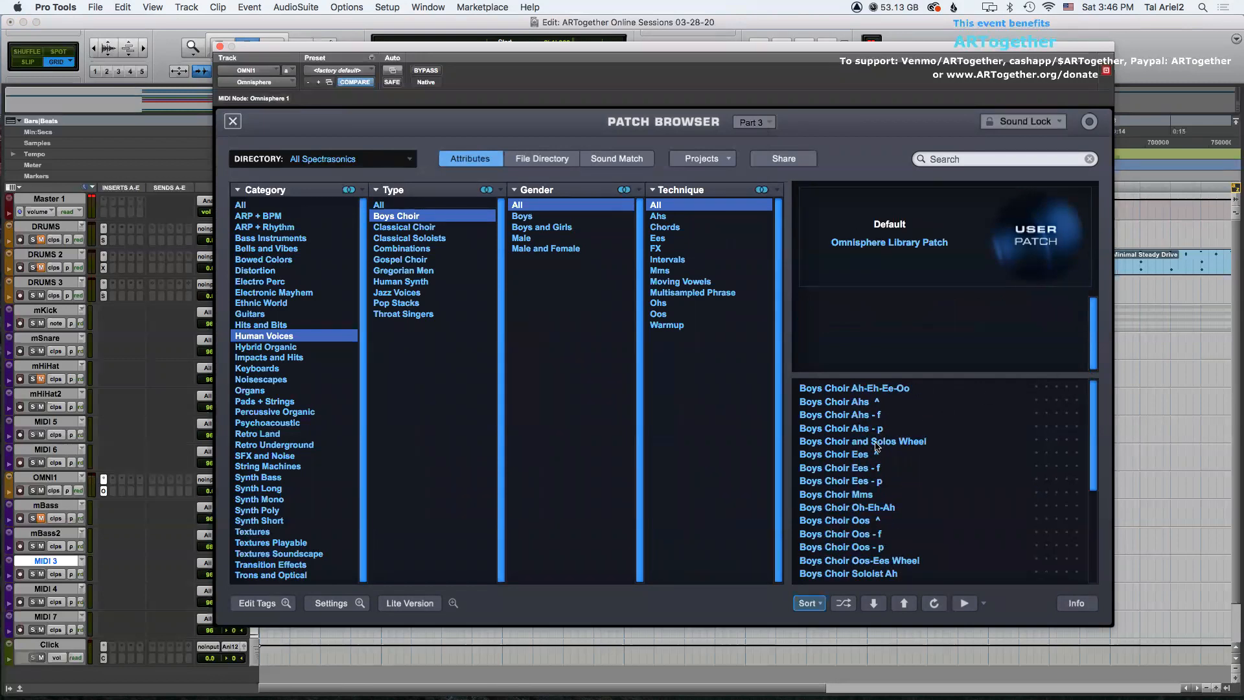
pyautogui.click(856, 458)
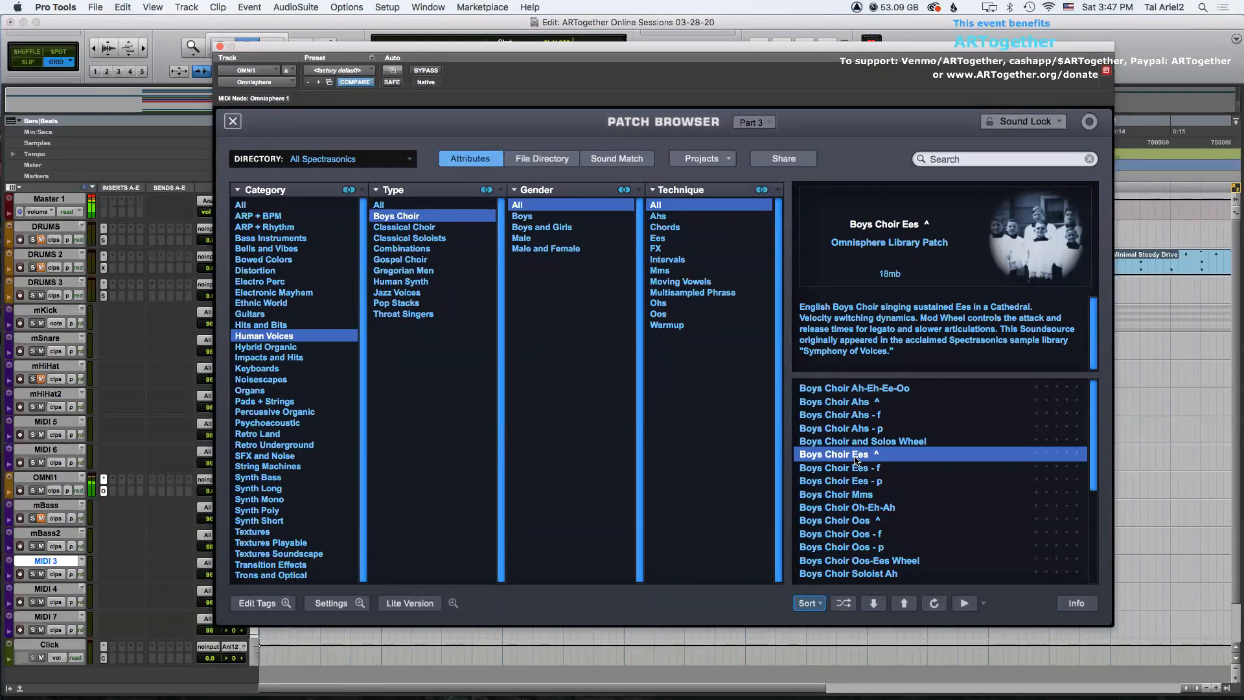
pyautogui.click(848, 495)
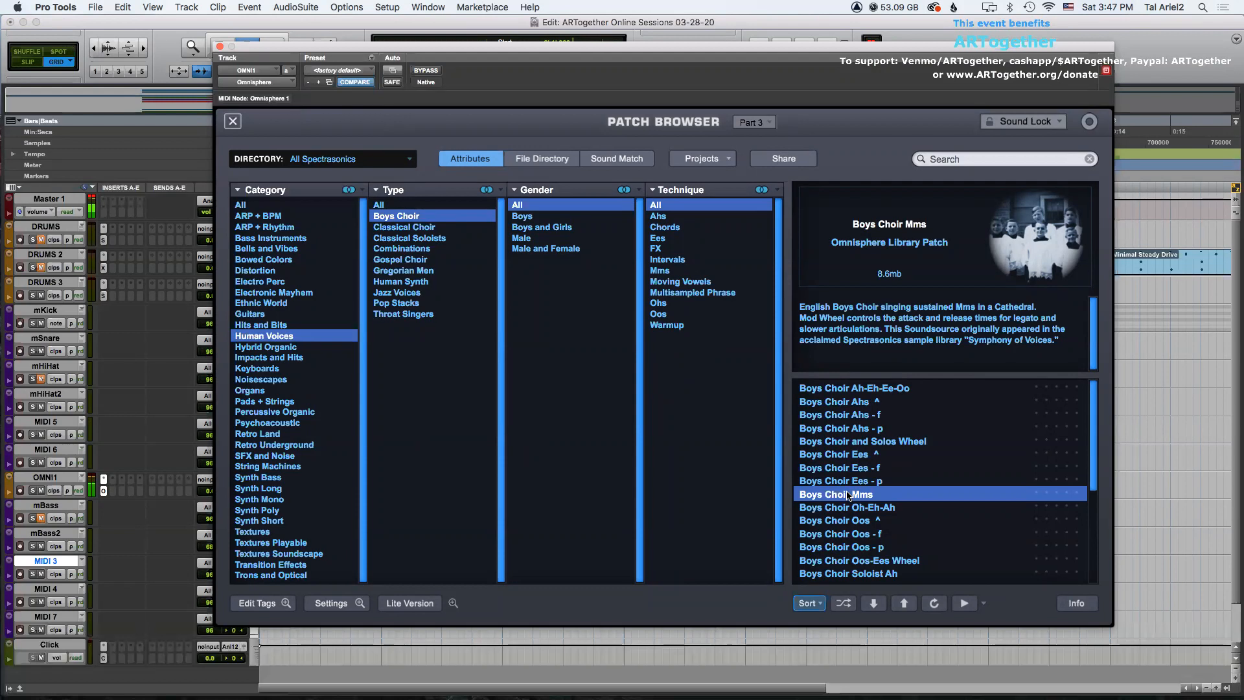
pyautogui.click(874, 574)
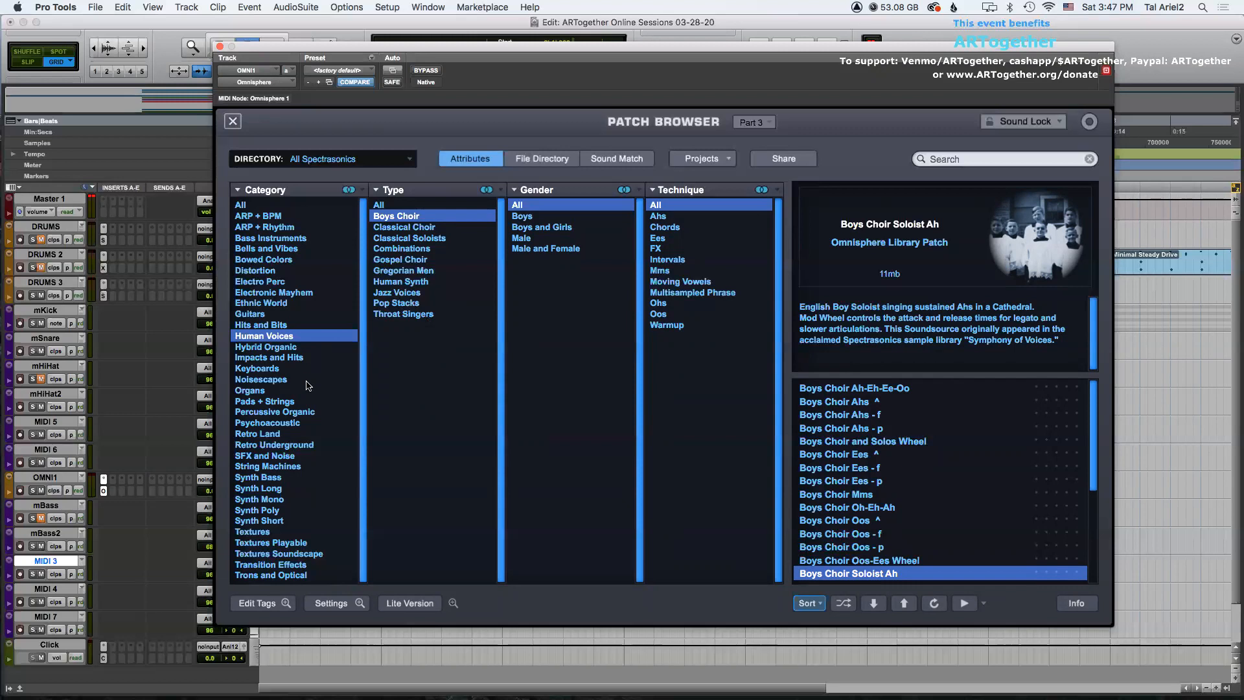
# Audition Acoustic Strings patches under Pads + Strings and load Fast Legato String Section.
pyautogui.click(278, 403)
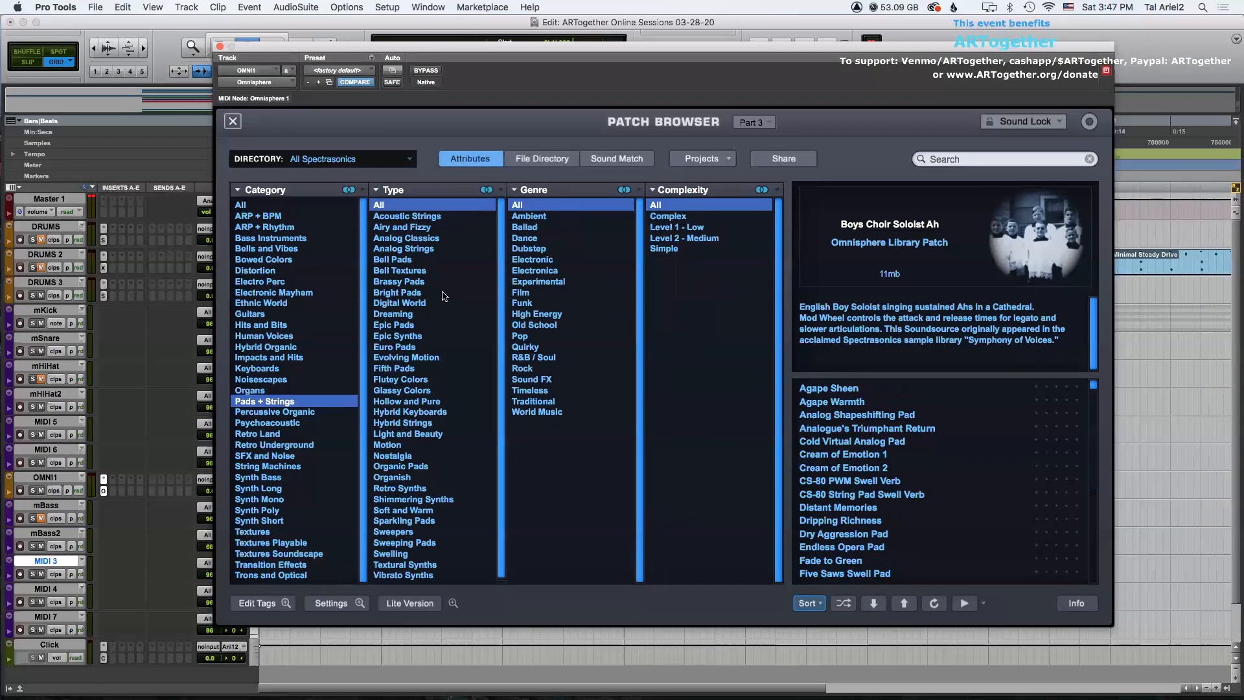
pyautogui.click(423, 217)
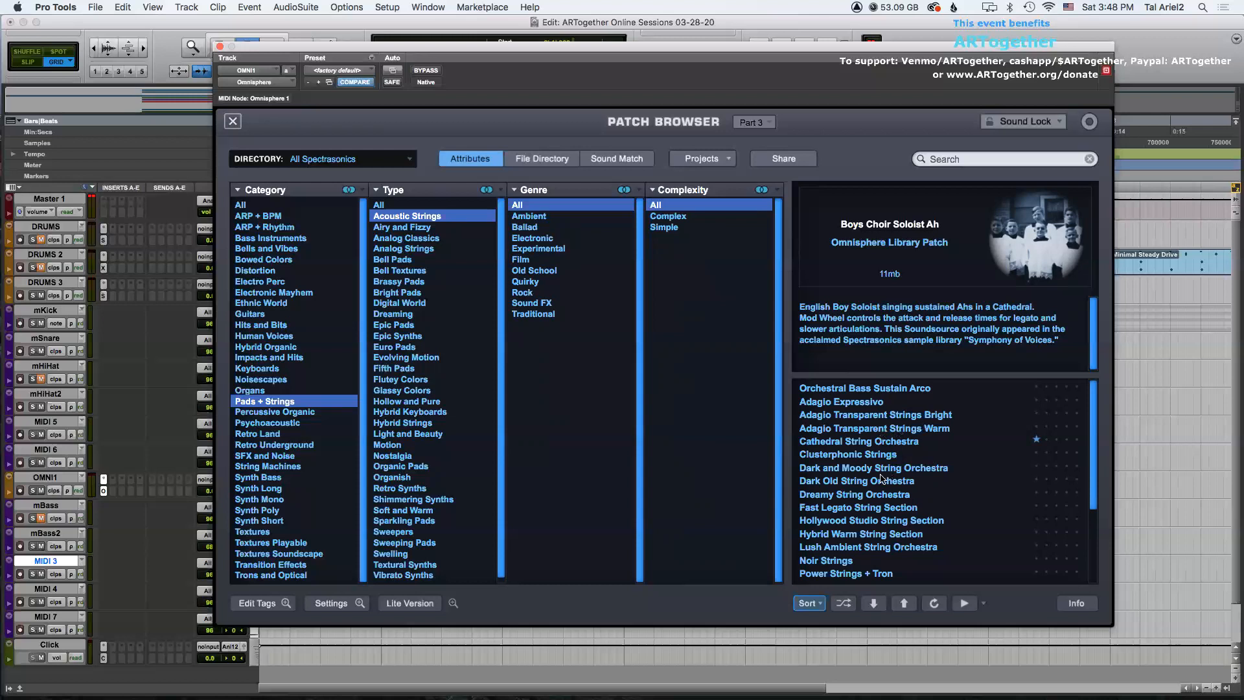
pyautogui.scroll(-3, 955, 498)
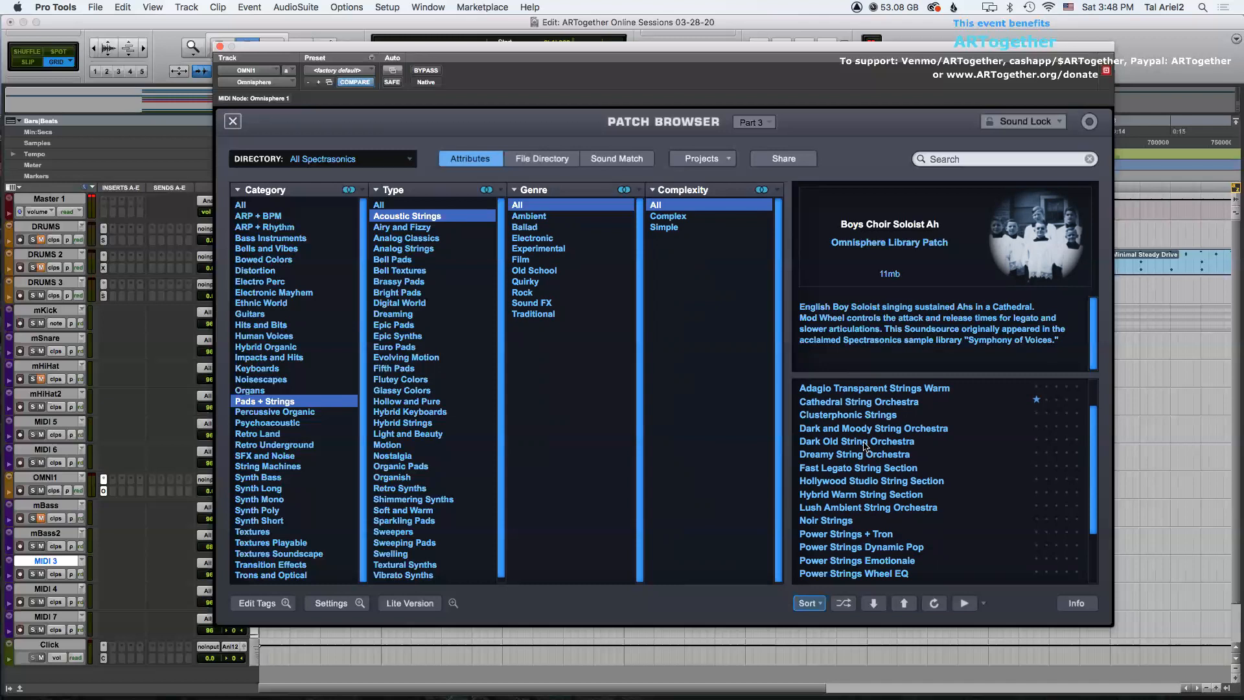
pyautogui.click(859, 467)
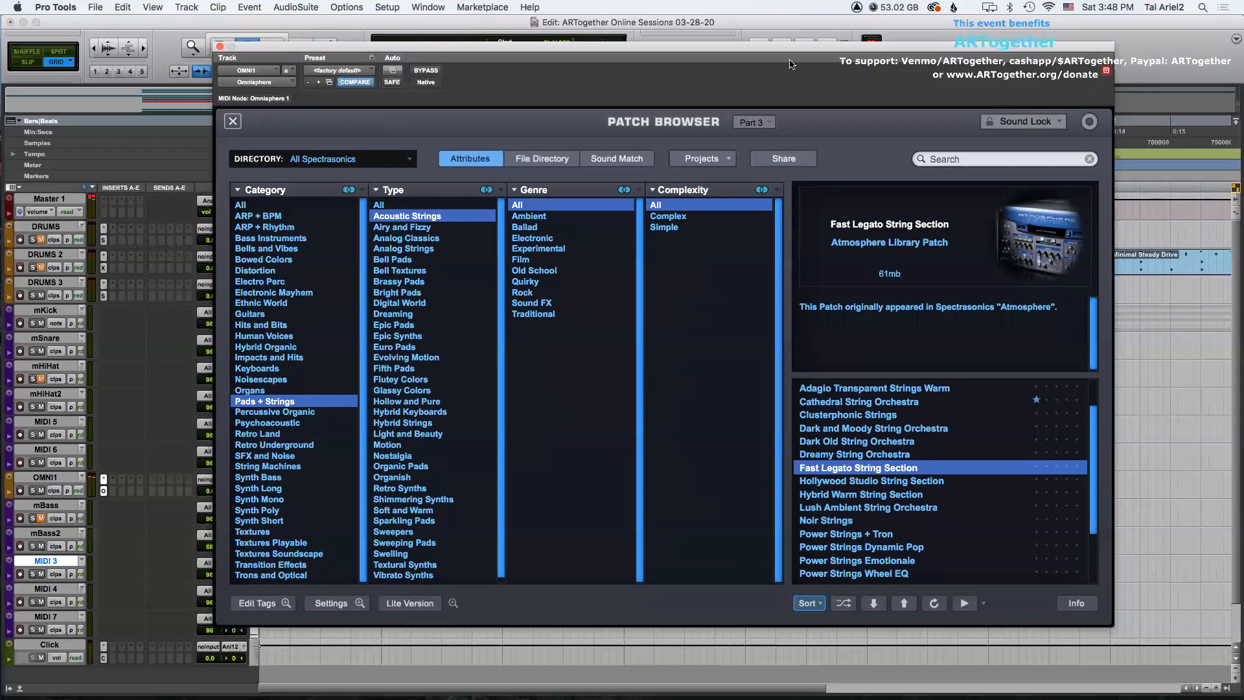
# Browse Keyboards > Electric Pianos and load the Rhodes - LA Custom Univibe patch after auditioning others.
pyautogui.moveTo(773, 52); pyautogui.dragTo(782, 69)
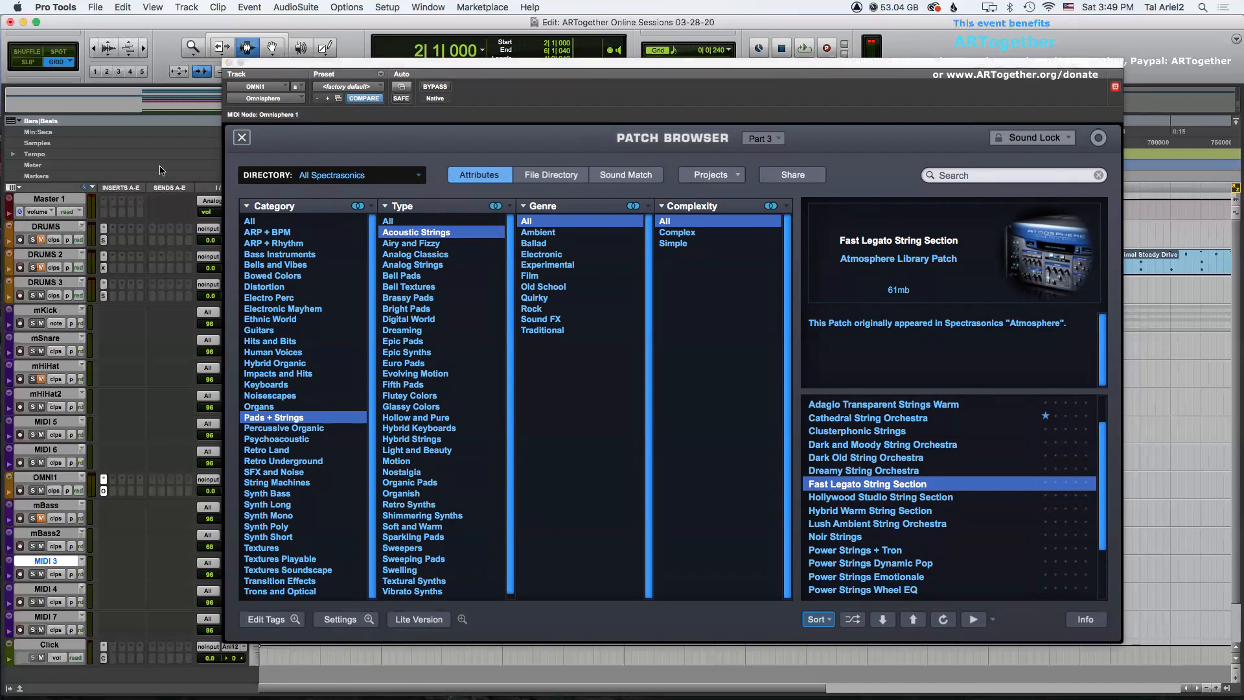
pyautogui.moveTo(303, 63); pyautogui.dragTo(297, 87)
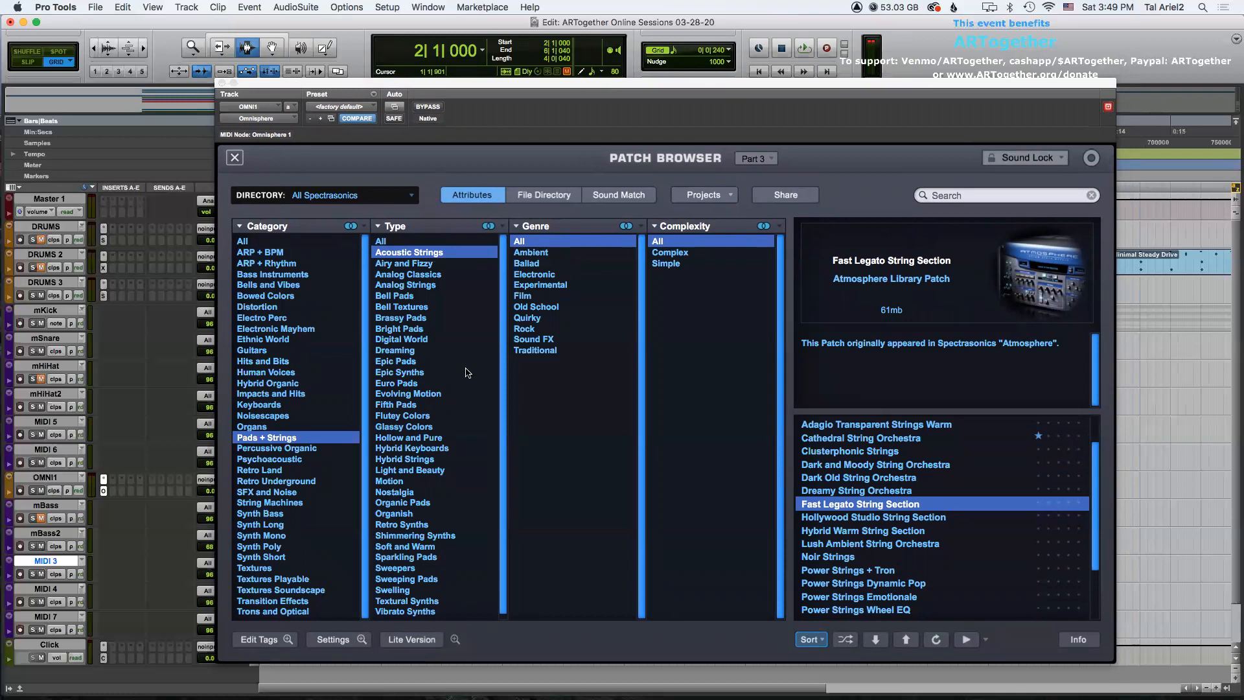
pyautogui.click(270, 406)
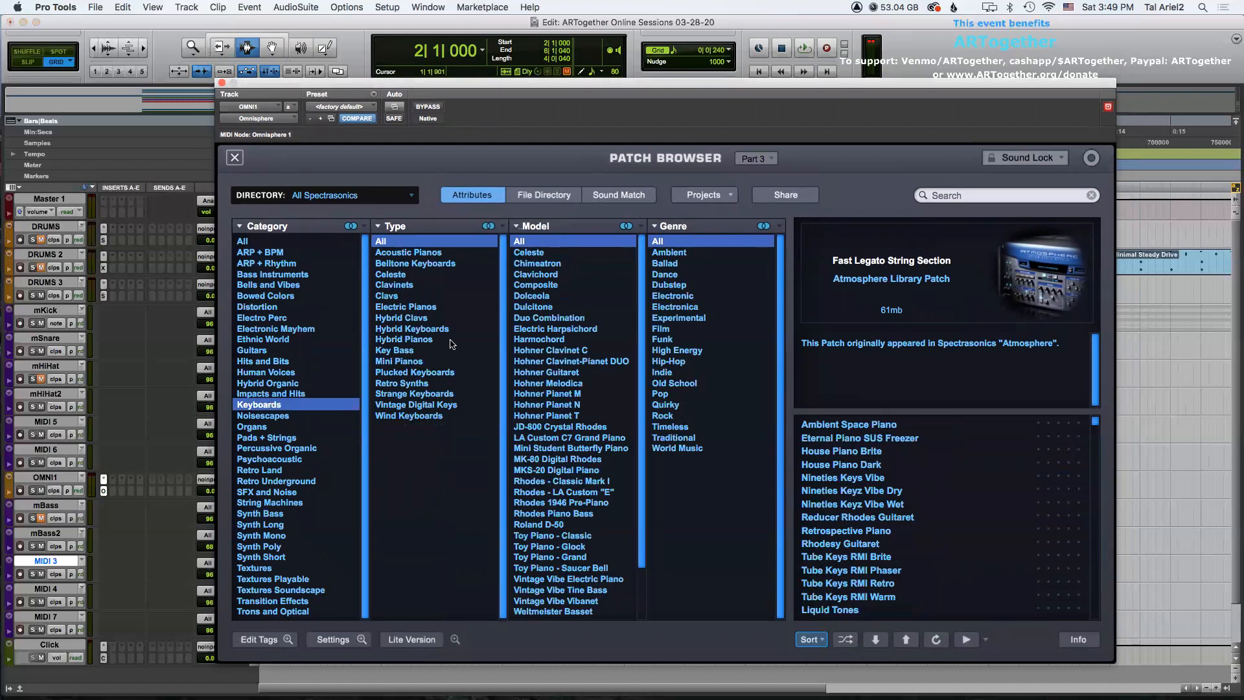
pyautogui.click(415, 307)
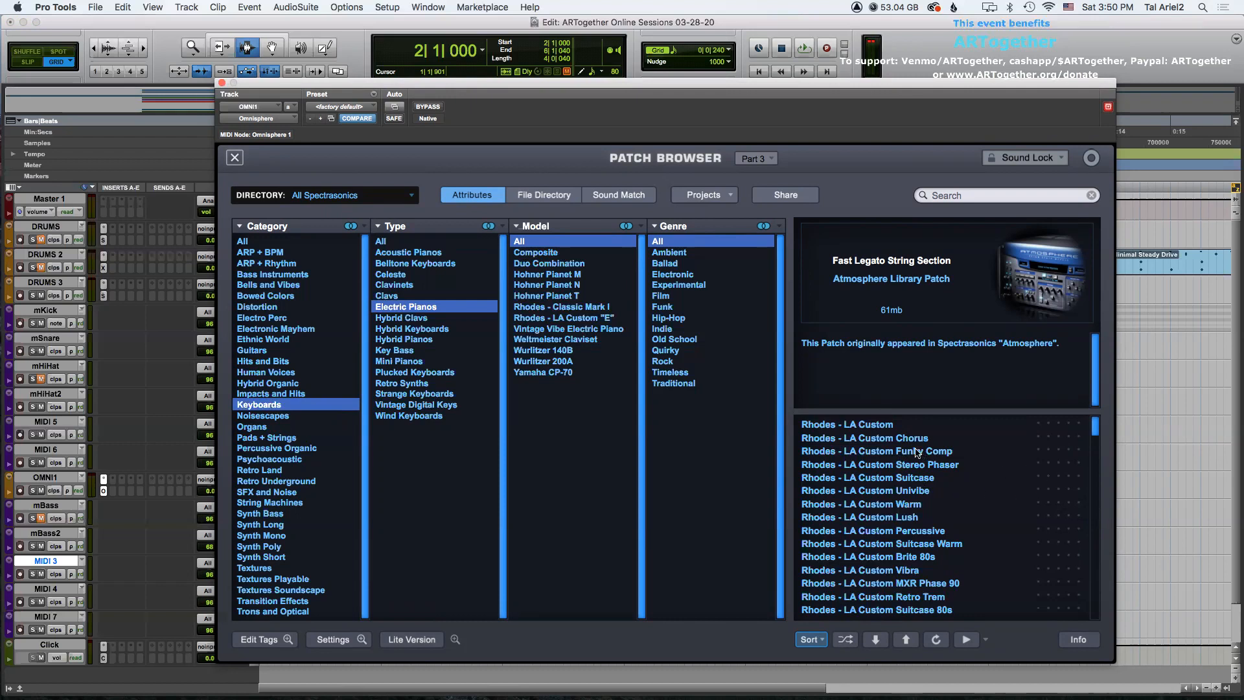
pyautogui.click(906, 440)
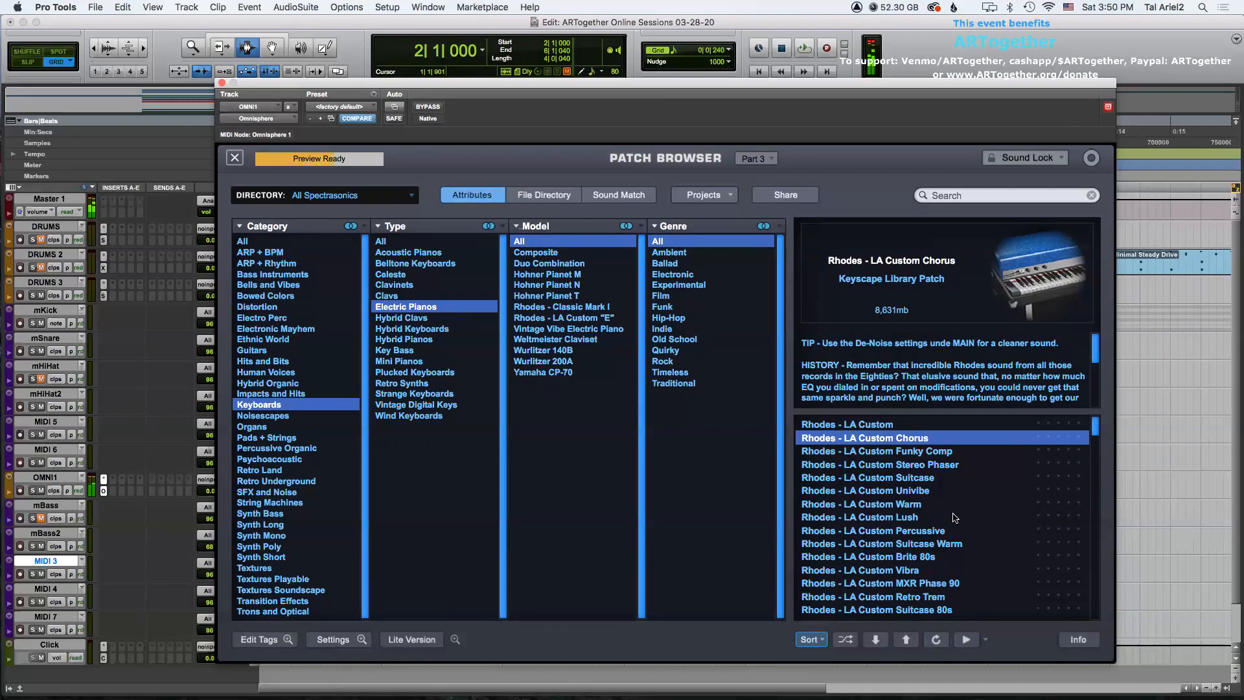
pyautogui.click(930, 464)
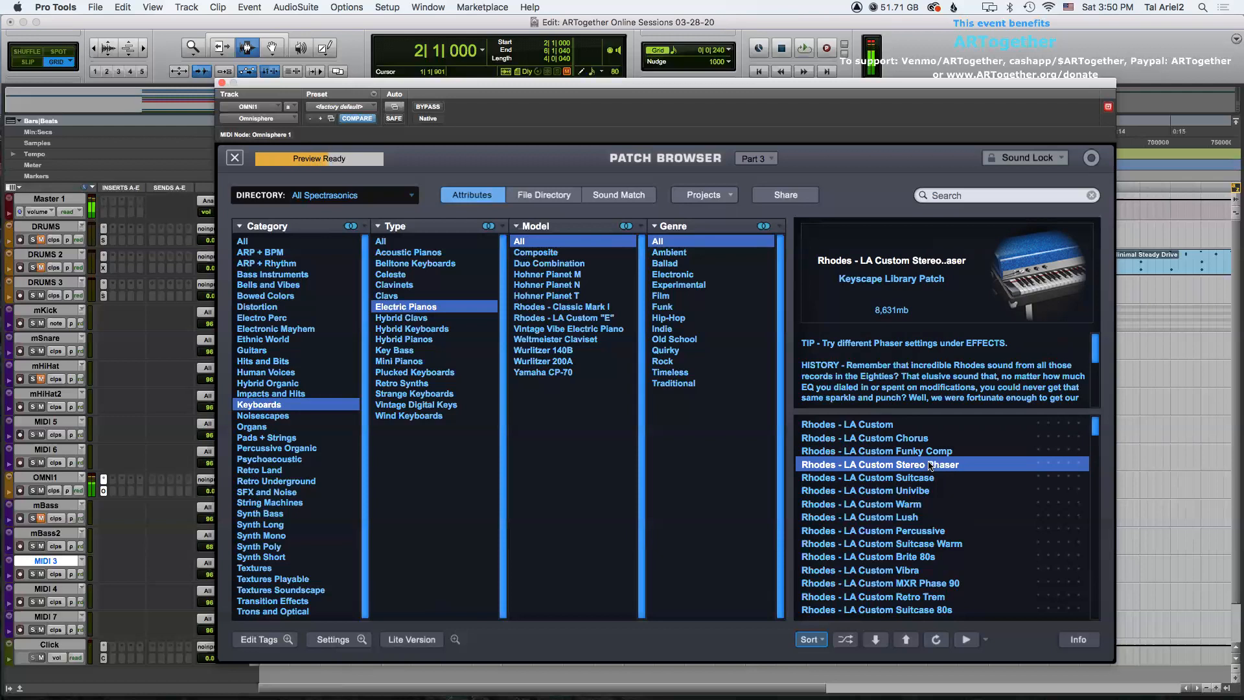
pyautogui.click(917, 494)
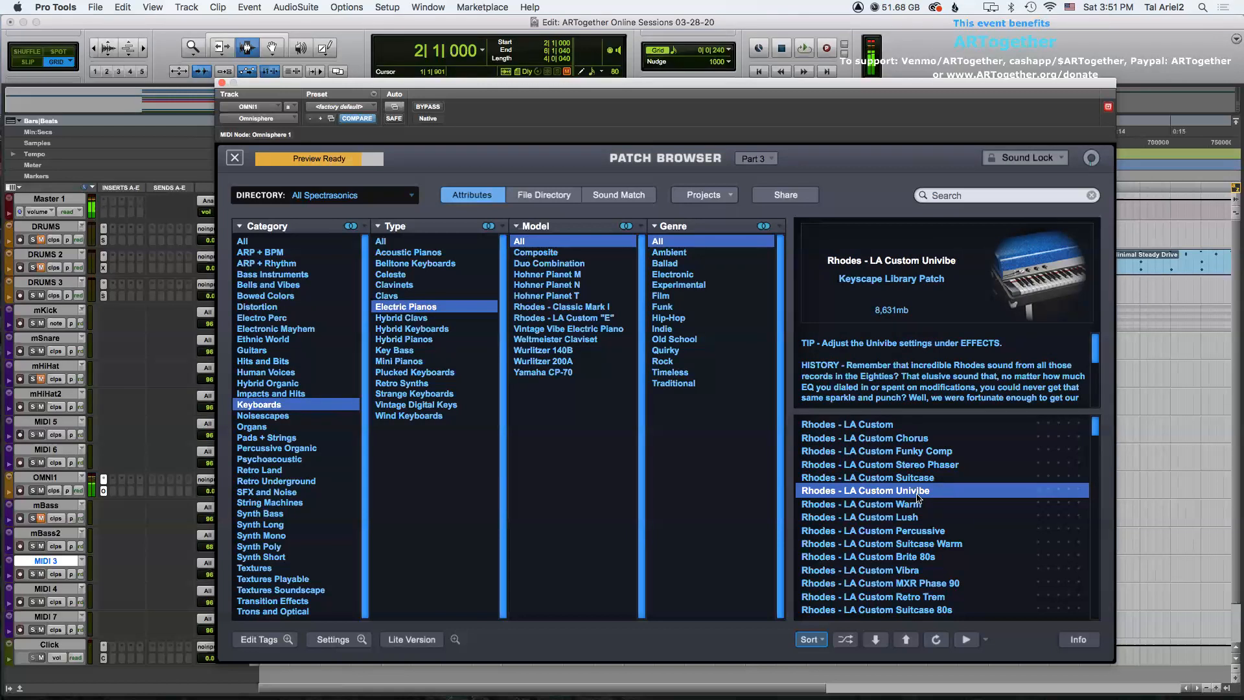
# Close the instrument window and rename the MIDI 3 track as mEP.
pyautogui.click(222, 83)
pyautogui.doubleClick(54, 561)
pyautogui.write('mE')
pyautogui.press('Return')
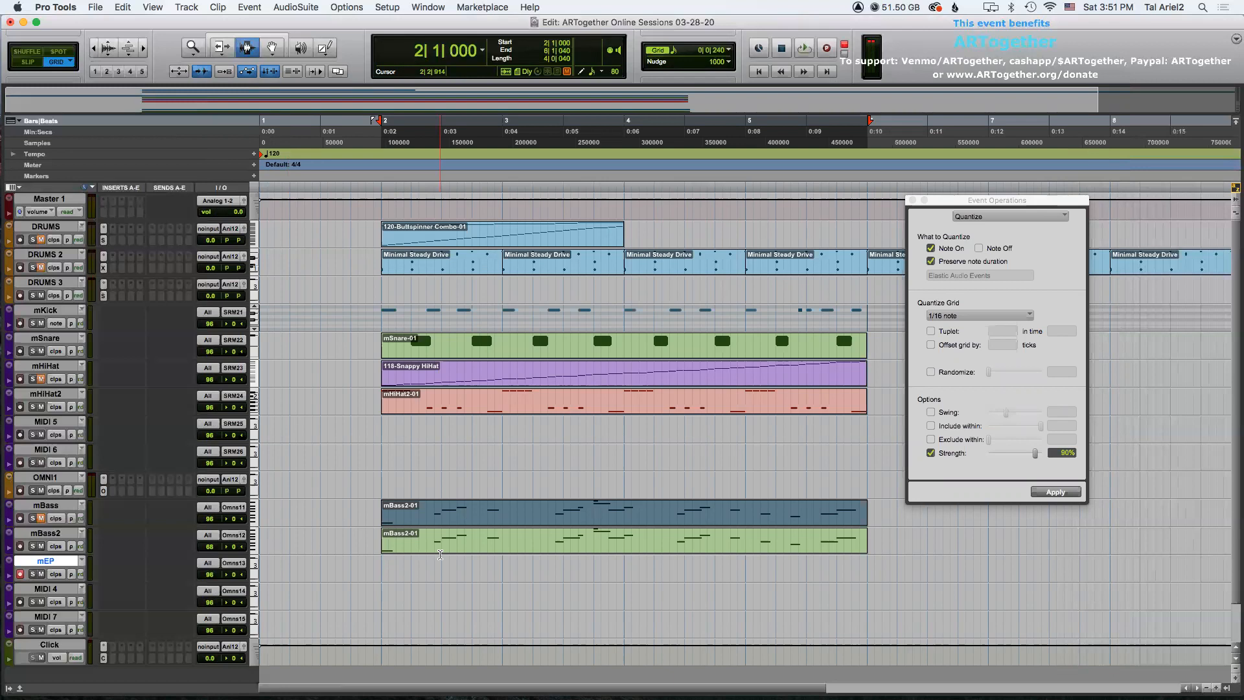
# Record an electric piano part on the mEP track starting from the beginning of the session.
pyautogui.press('space')
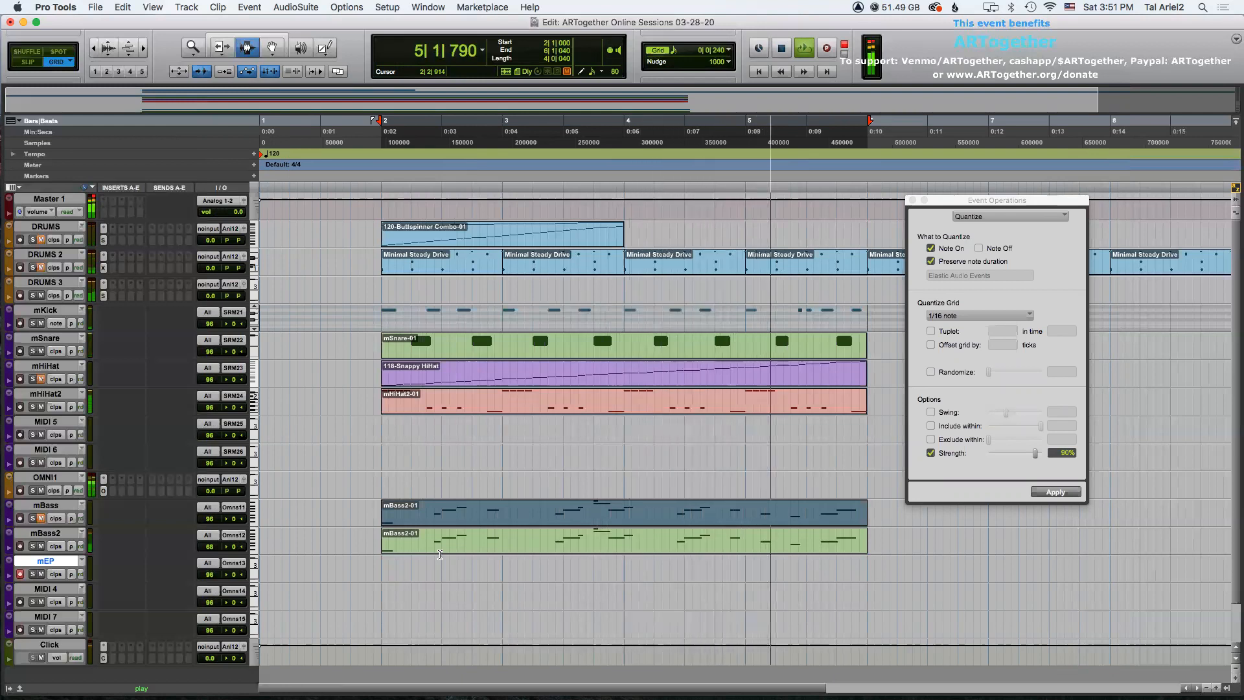
pyautogui.press('space')
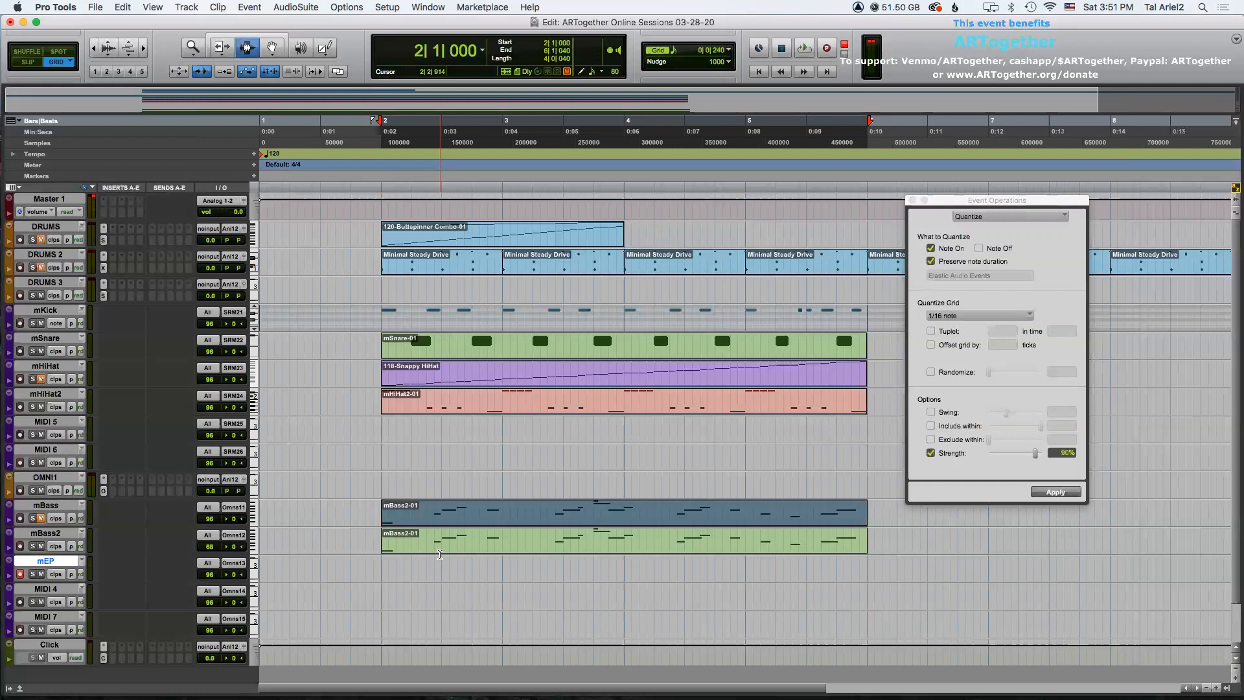
pyautogui.click(379, 570)
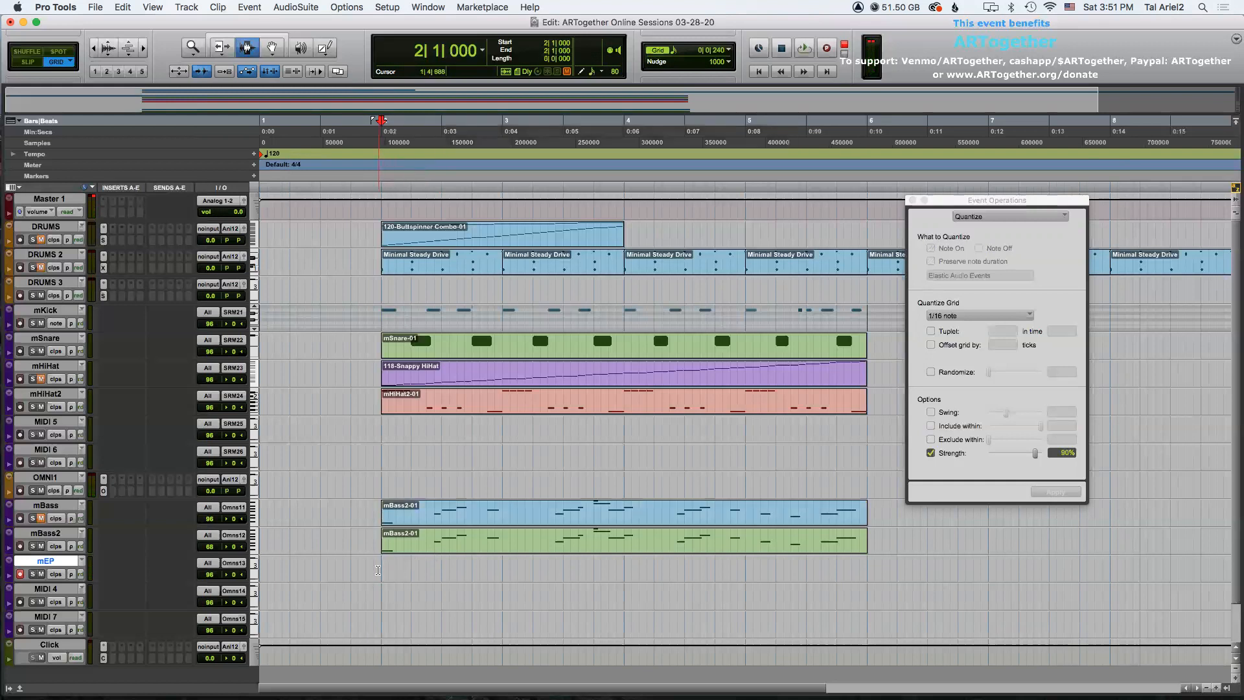
pyautogui.press('Return')
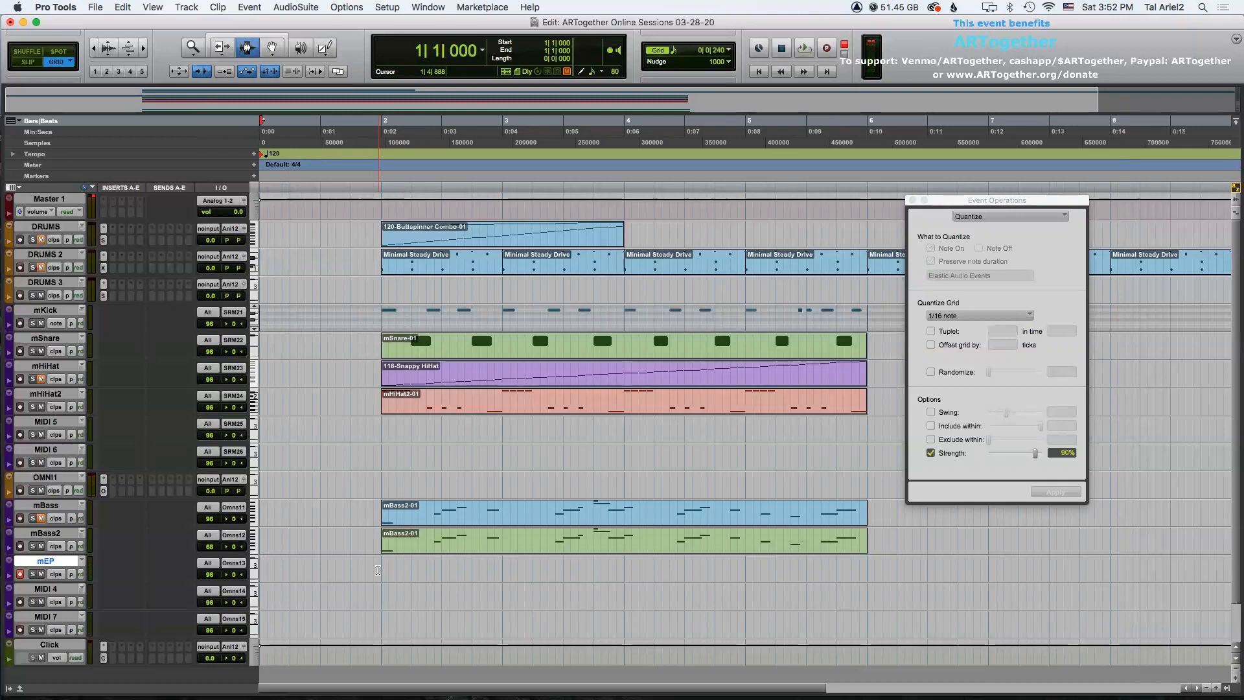
pyautogui.press('super+space')
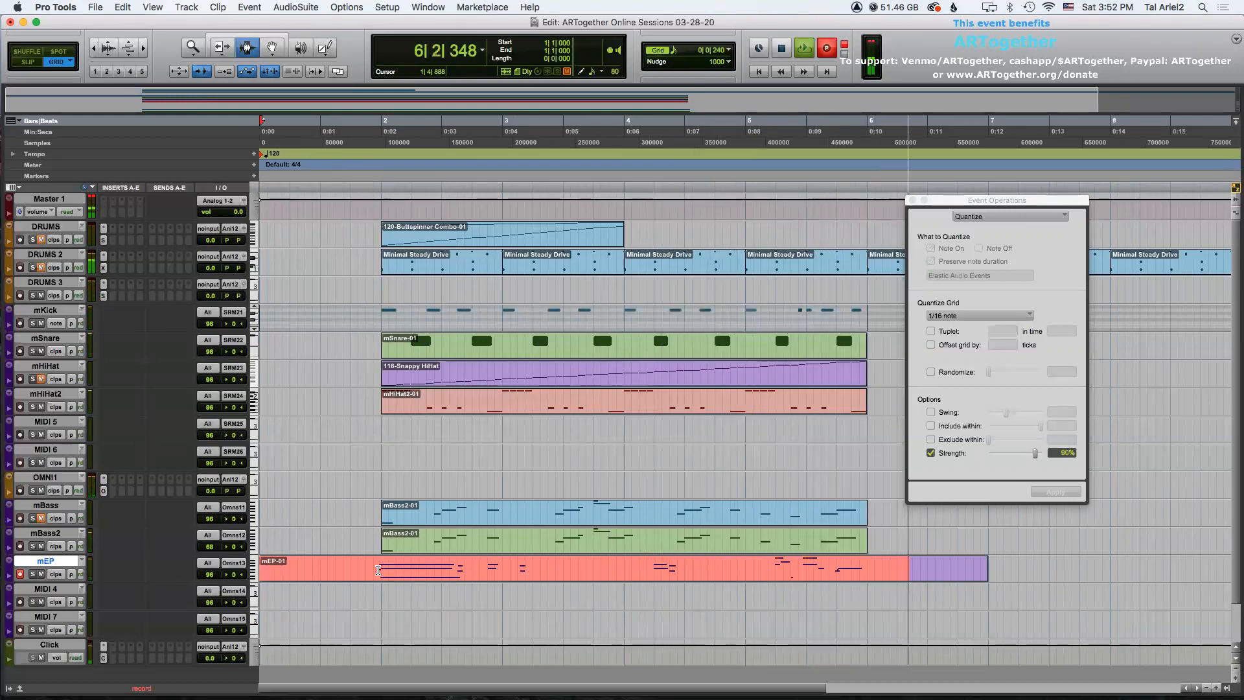
pyautogui.press('space')
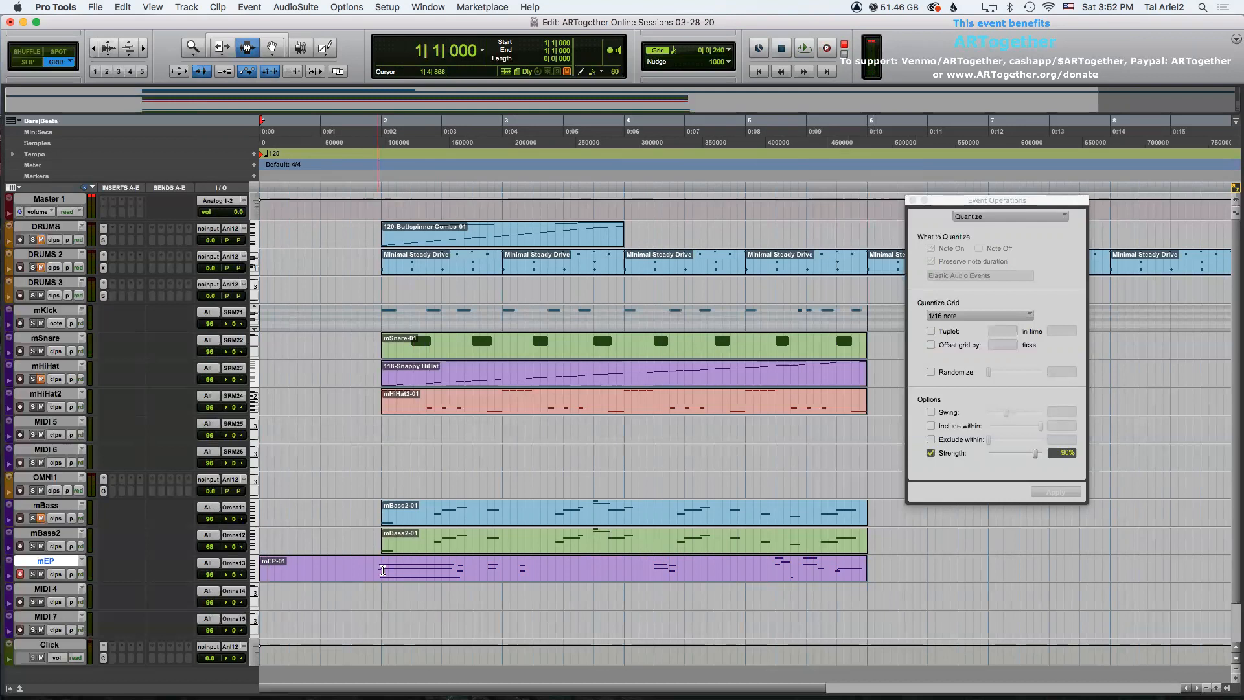
# Select the recorded mEP clip and play it back.
pyautogui.doubleClick(391, 578)
pyautogui.press('+')
pyautogui.press('+')
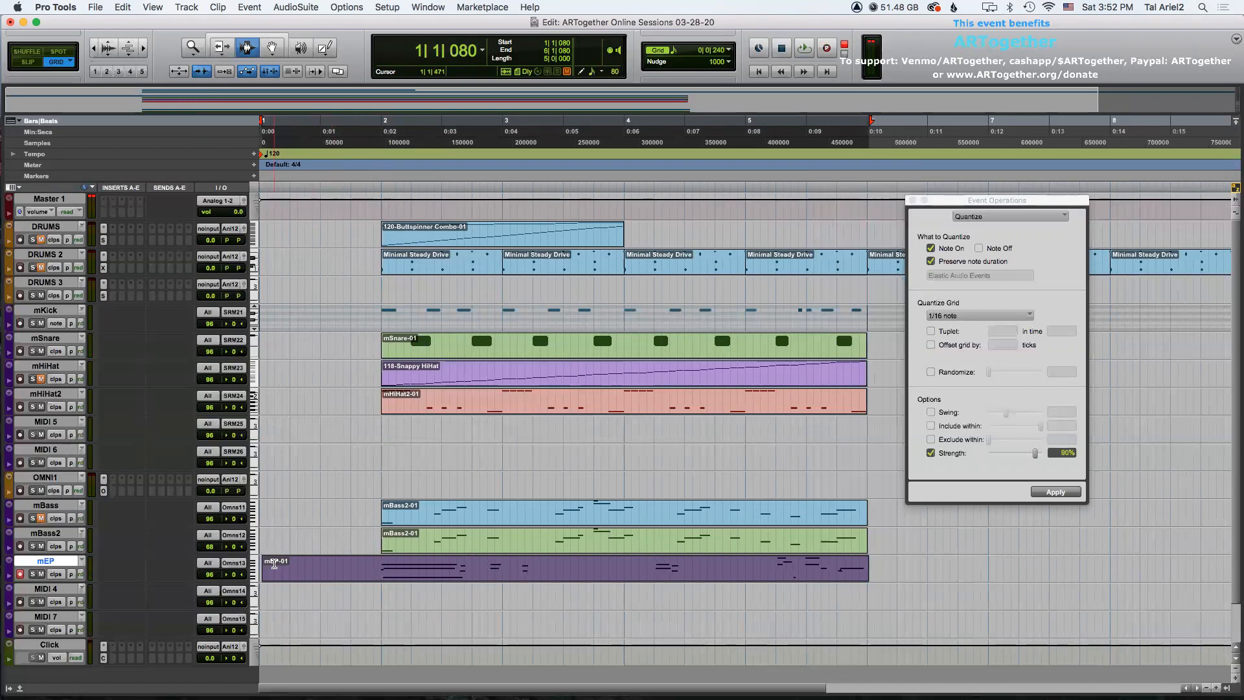
pyautogui.click(291, 565)
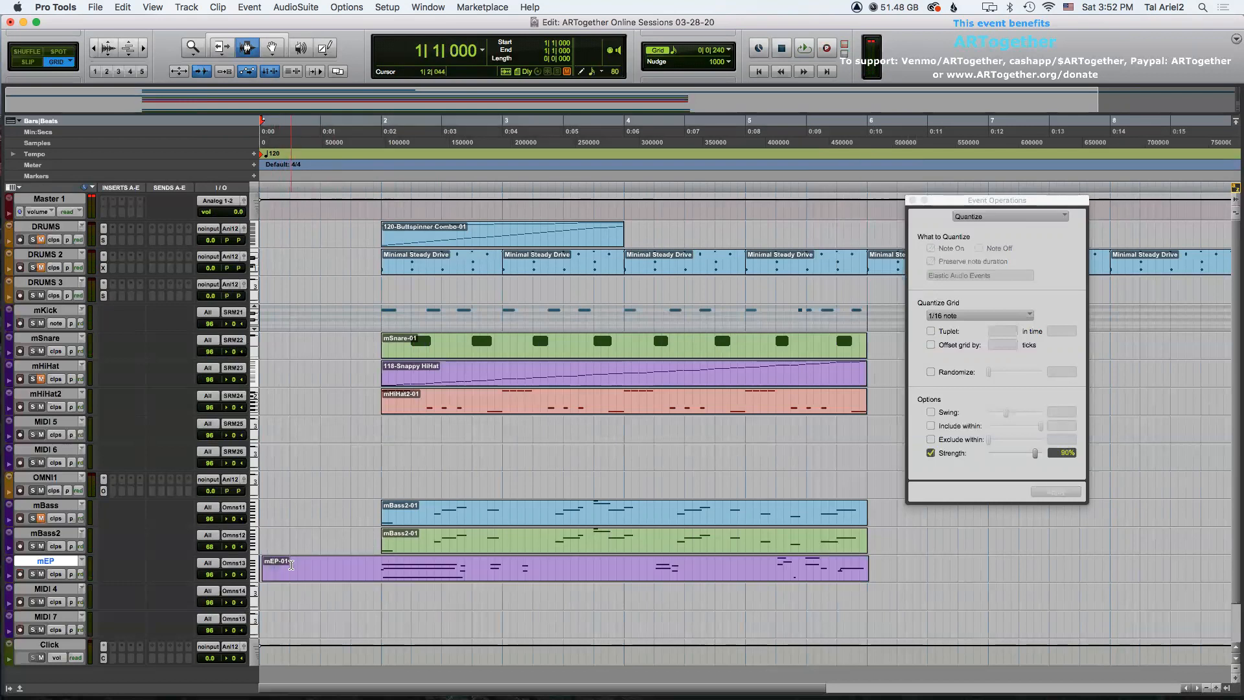
pyautogui.press('space')
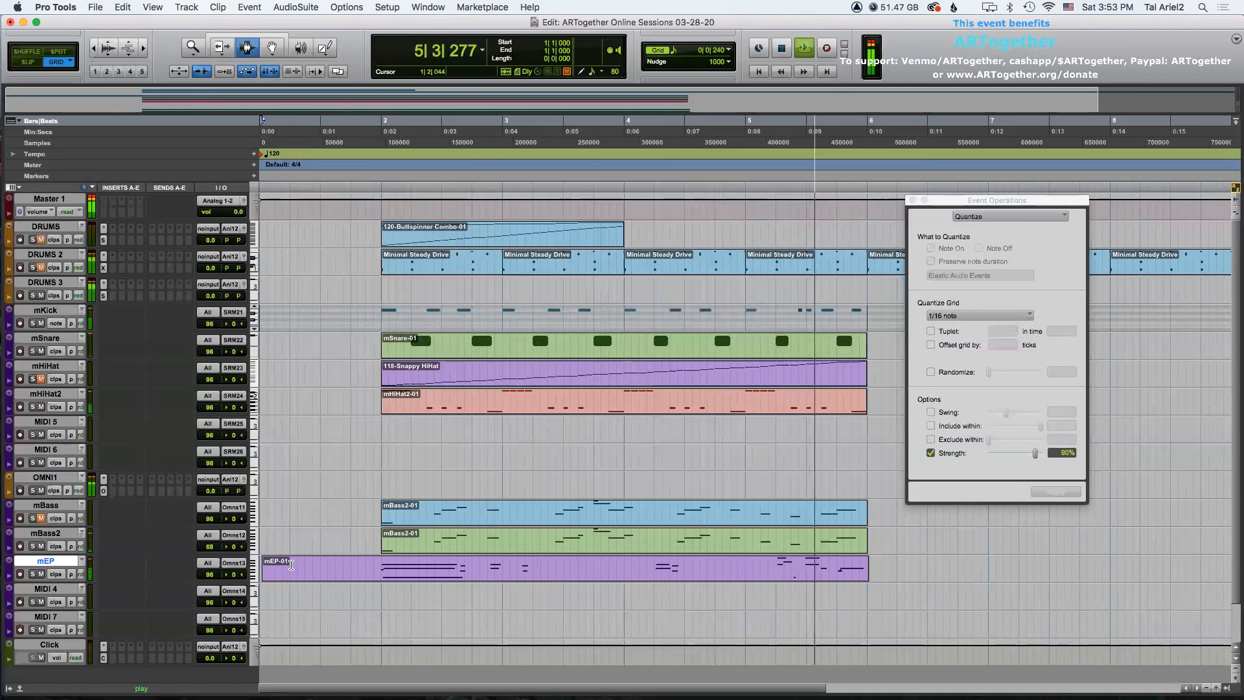
pyautogui.press('space')
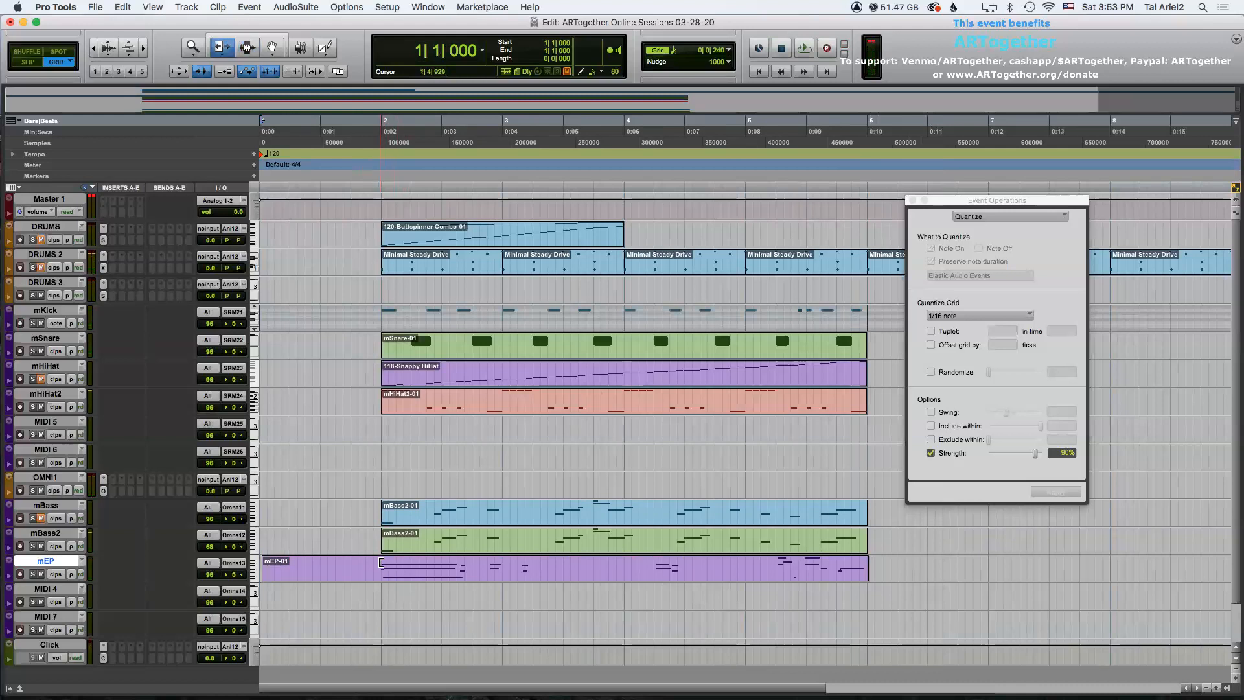
# Trim the start of the mEP clip to bar 2 and play it back.
pyautogui.click(381, 562)
pyautogui.press('F7')
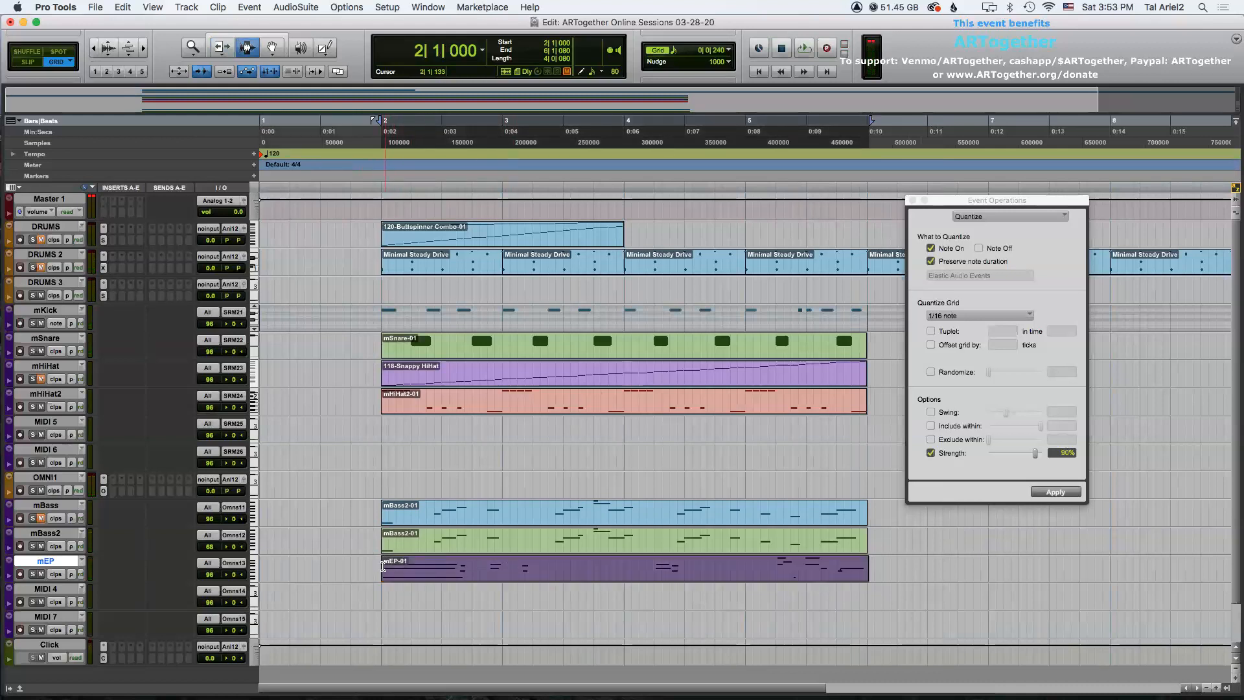
pyautogui.click(382, 566)
pyautogui.press('space')
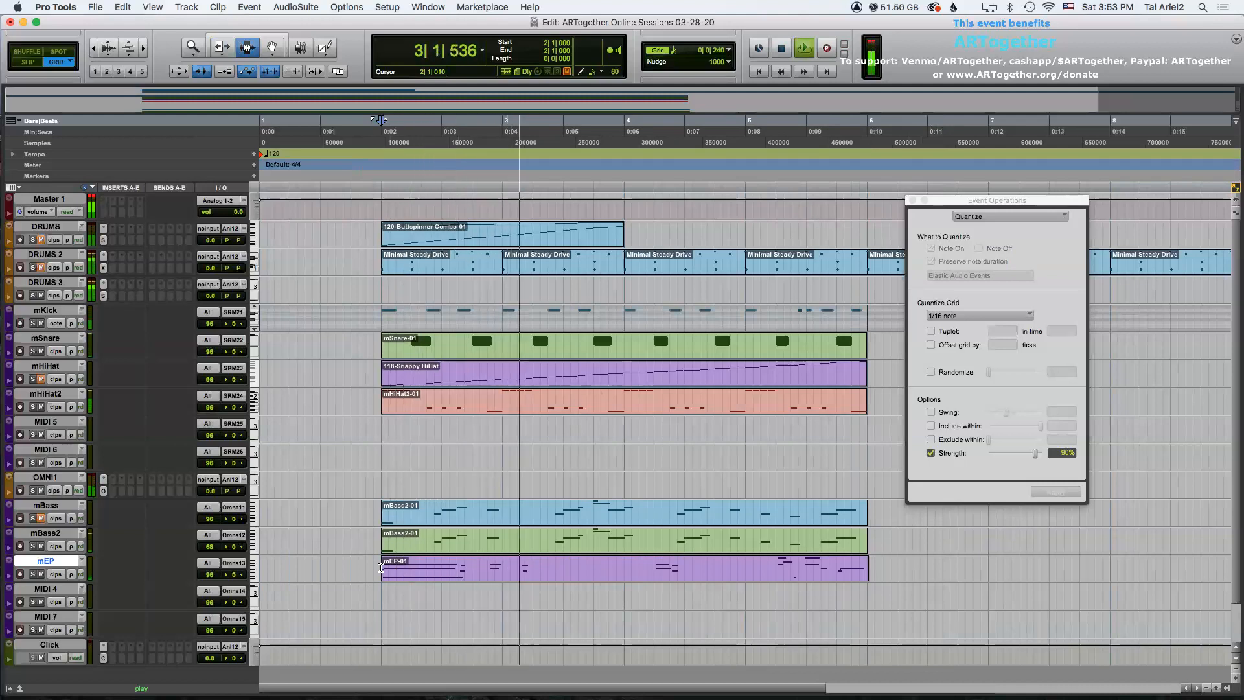
pyautogui.press('space')
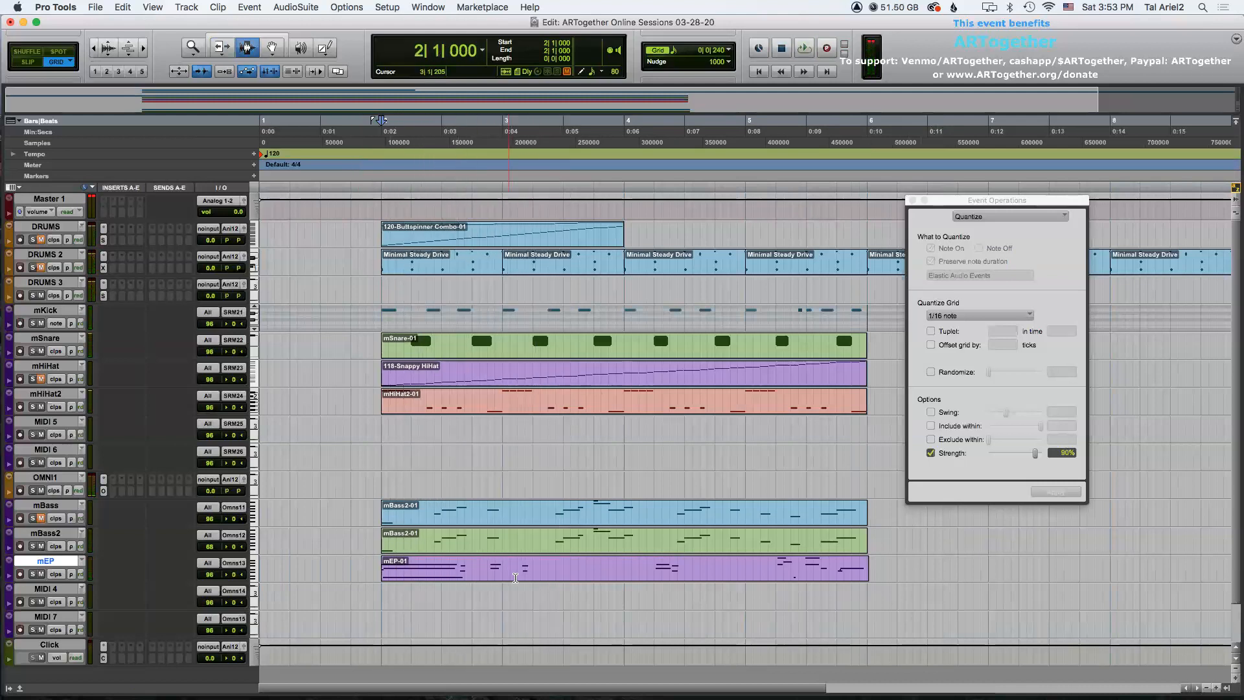
# Select a range around bar 3 in the mEP clip and enlarge the mEP track's height.
pyautogui.moveTo(512, 571); pyautogui.dragTo(537, 572)
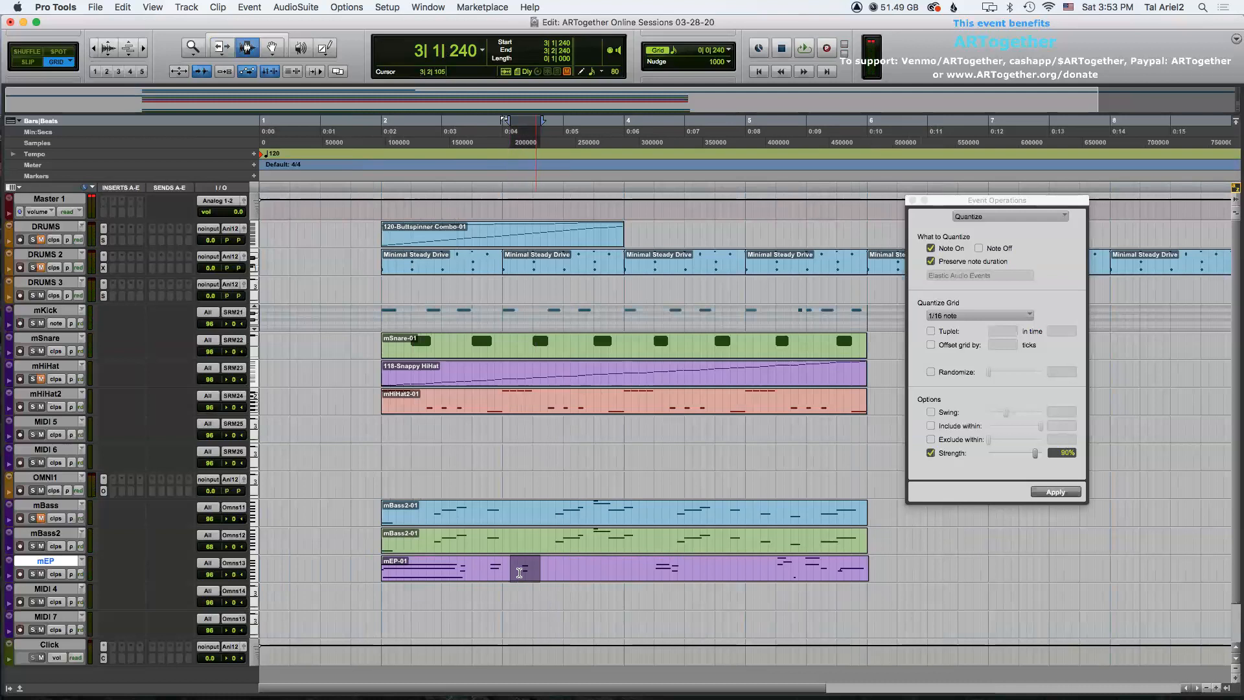
pyautogui.click(7, 561)
pyautogui.moveTo(48, 540)
pyautogui.click(122, 594)
pyautogui.scroll(-4, 326, 503)
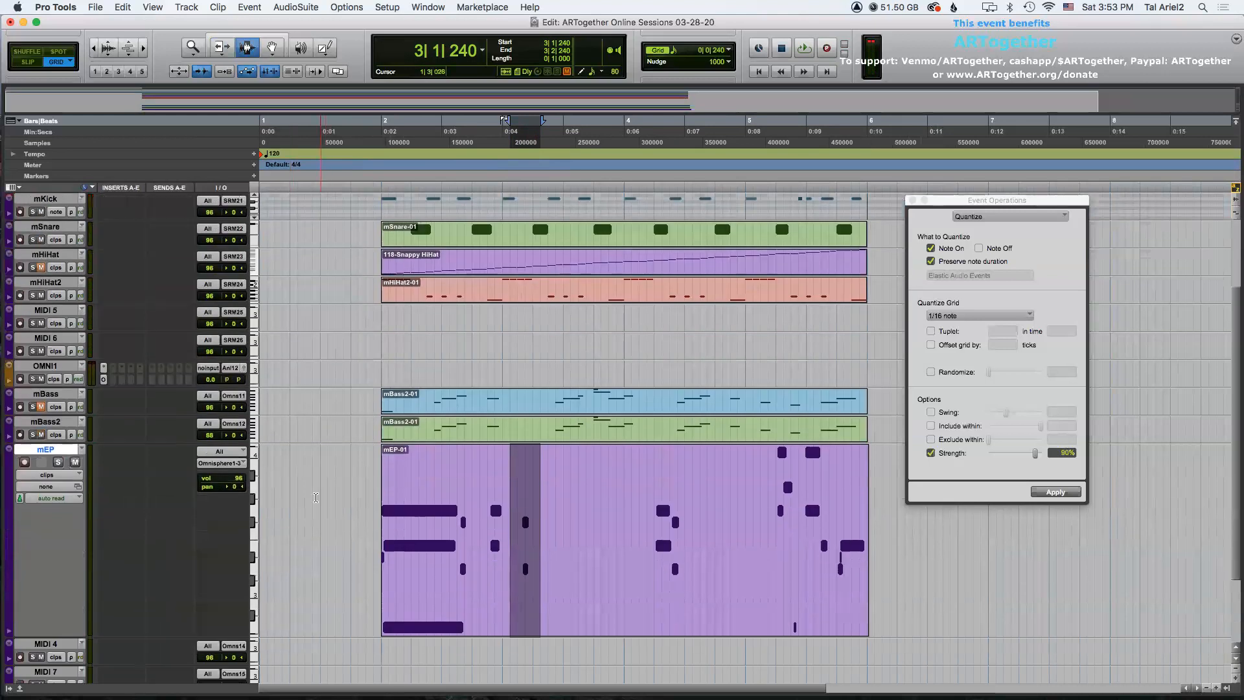
# Switch the mEP track to notes view and play the session from bar 2.
pyautogui.click(63, 477)
pyautogui.click(41, 486)
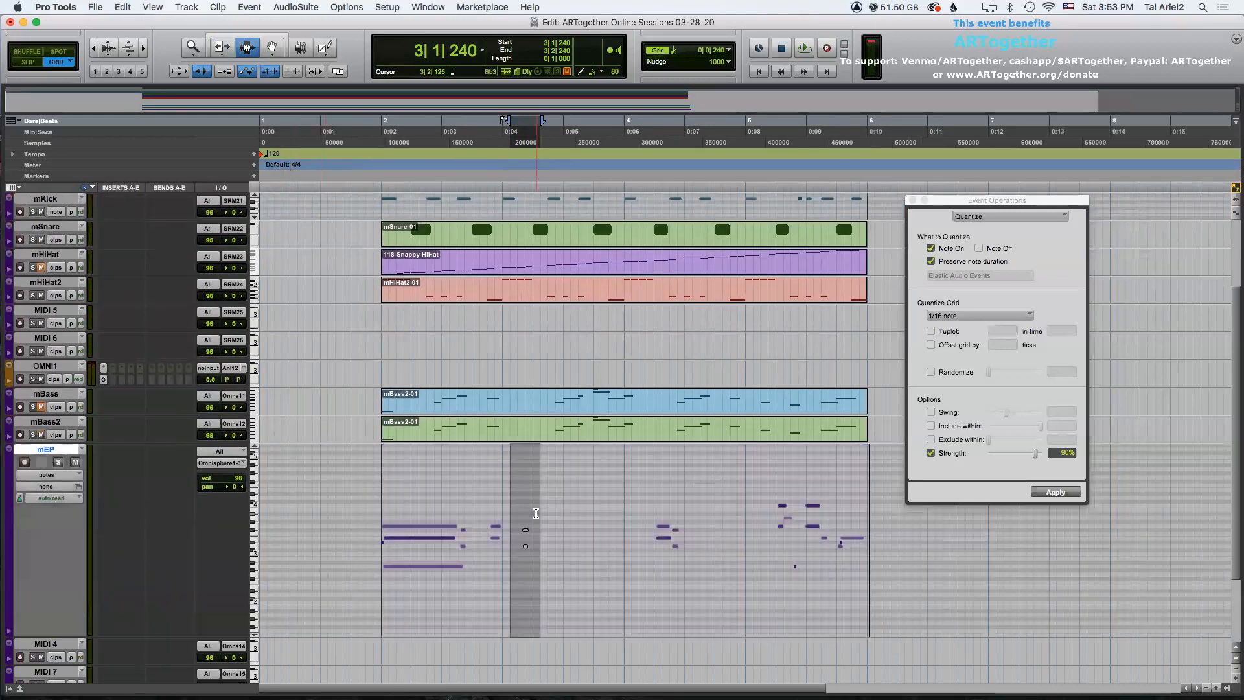
pyautogui.click(536, 514)
pyautogui.click(380, 513)
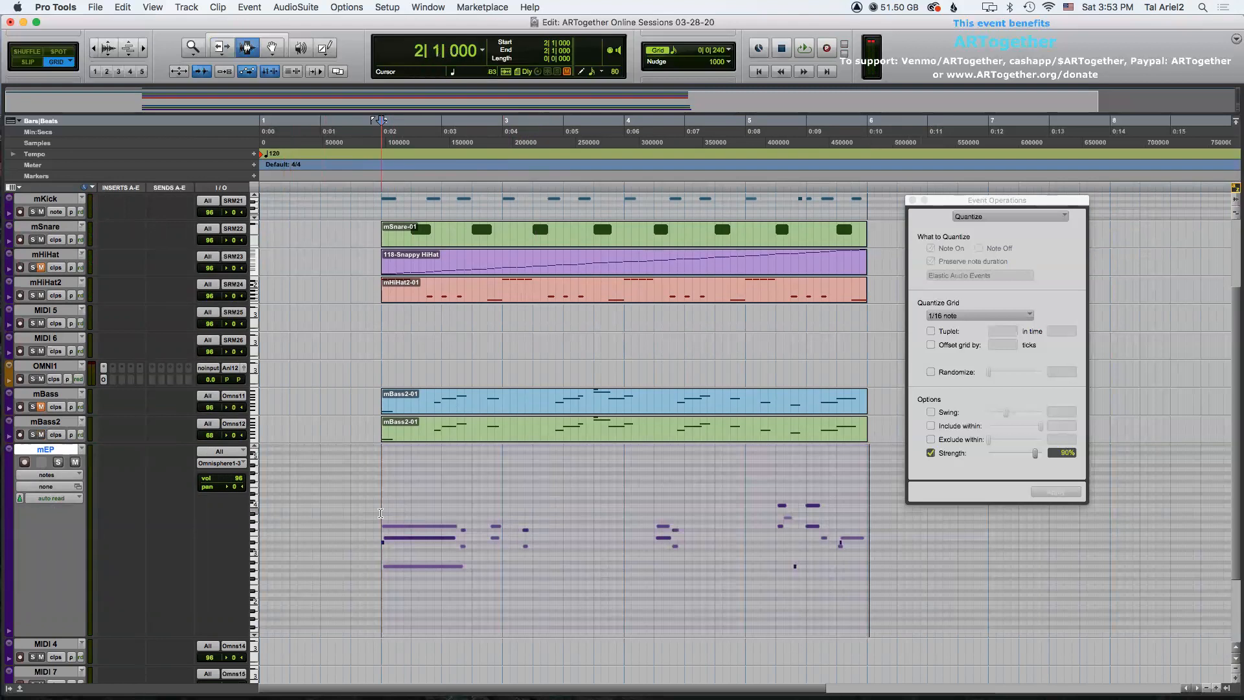
pyautogui.press('space')
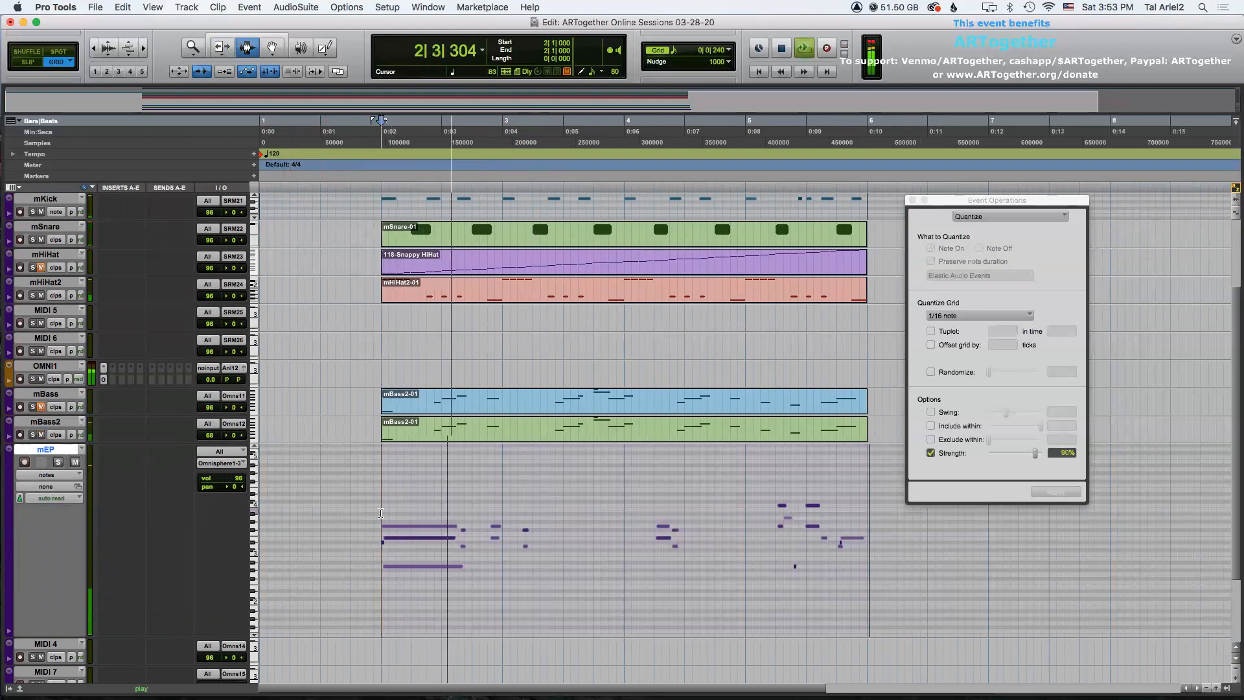
# Zoom in, select the two mEP notes near bar 3 and nudge them two steps earlier.
pyautogui.click(520, 534)
pyautogui.press('super+bracketright')
pyautogui.moveTo(733, 546); pyautogui.dragTo(791, 551)
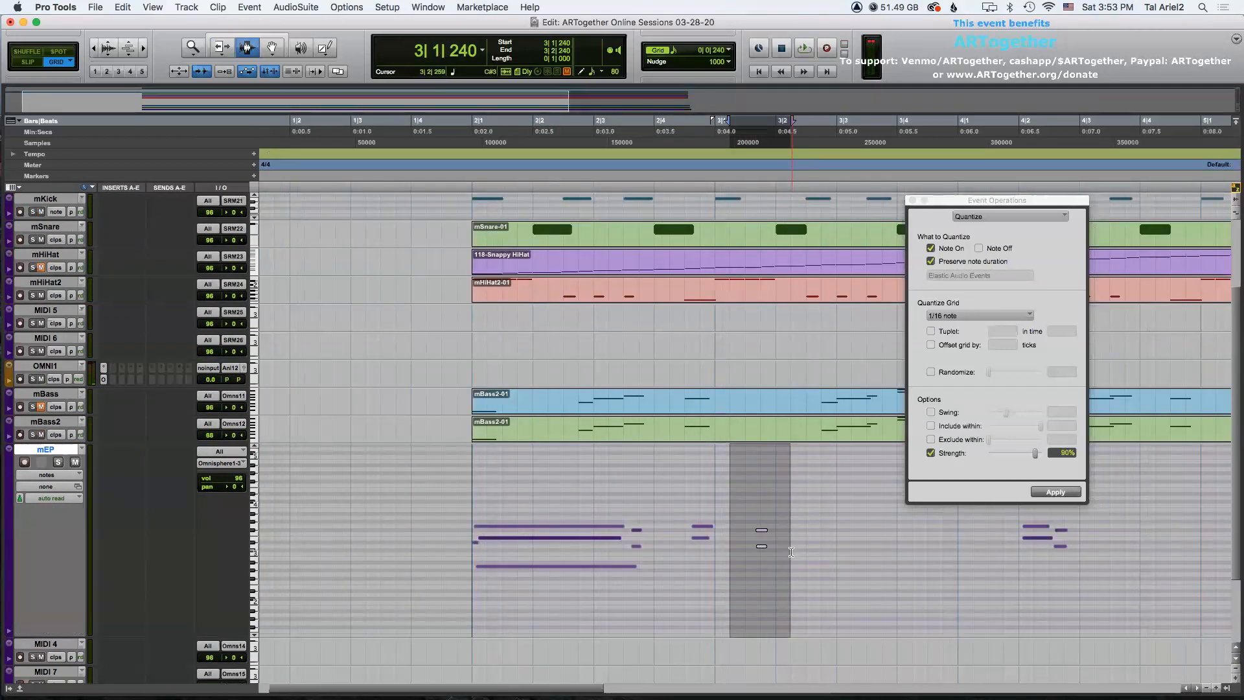
pyautogui.press('-')
pyautogui.press('-')
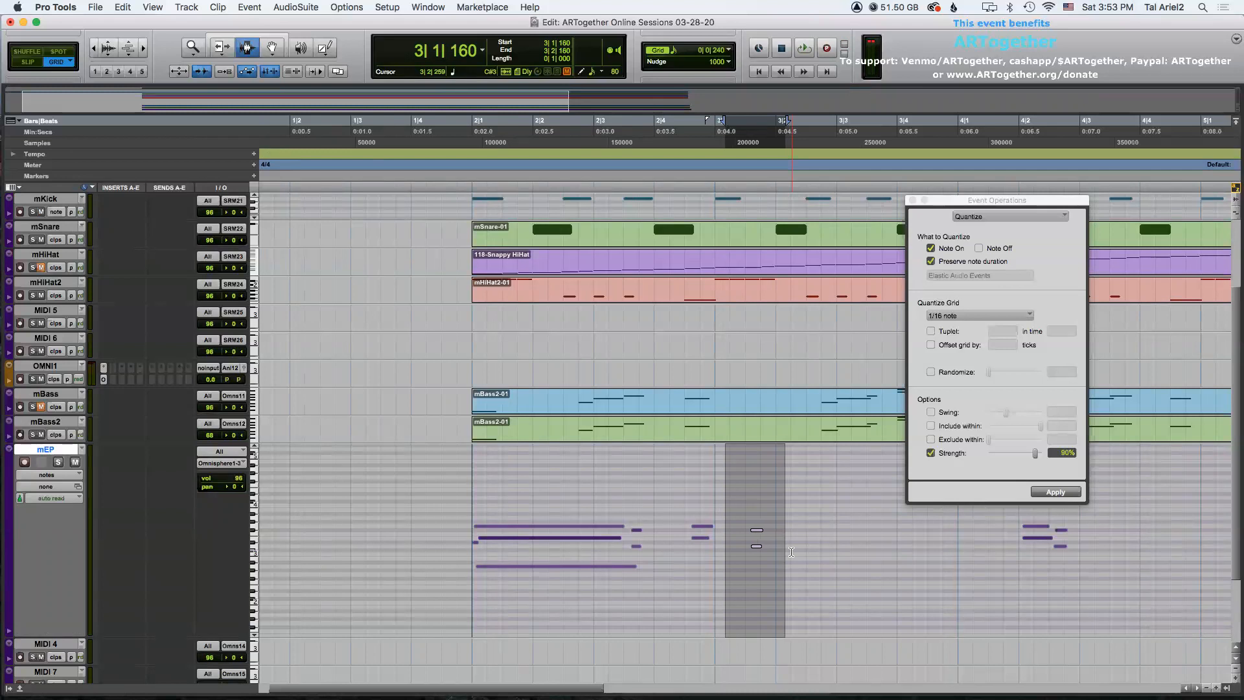
# Play the mEP part back from bar 2.
pyautogui.click(471, 501)
pyautogui.press('space')
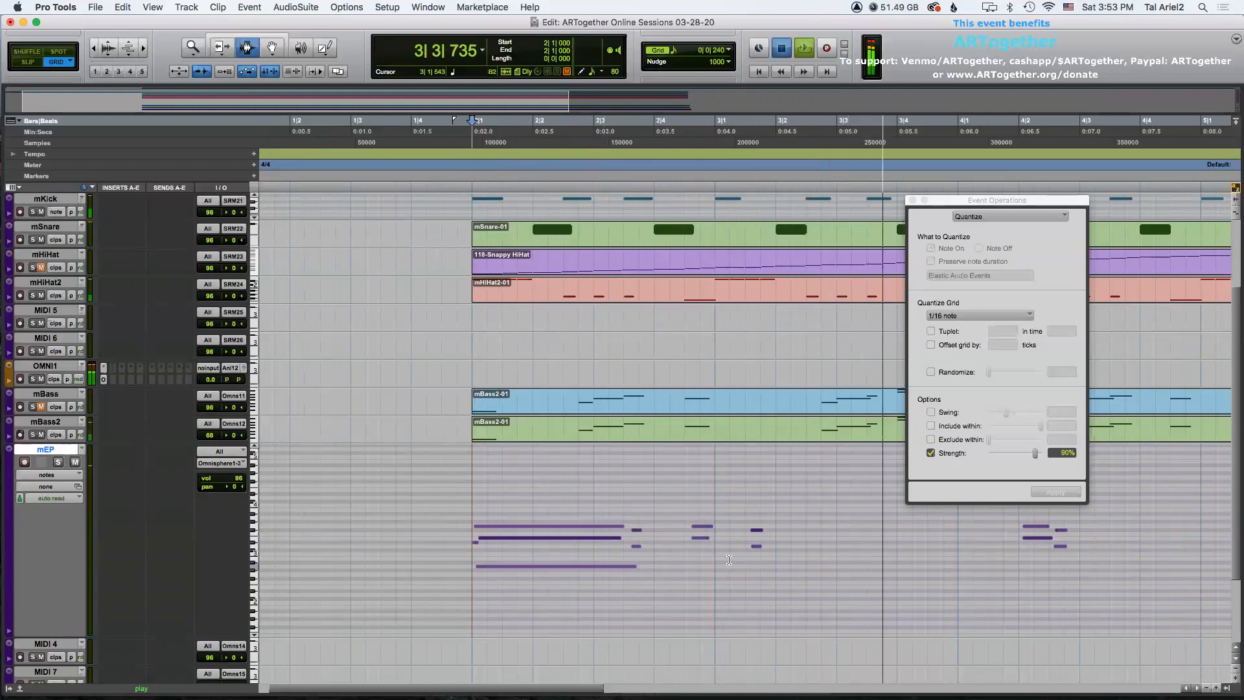
pyautogui.press('space')
# Reselect the two mEP notes near bar 3 and nudge them two more steps earlier.
pyautogui.moveTo(729, 559); pyautogui.dragTo(775, 558)
pyautogui.press(',')
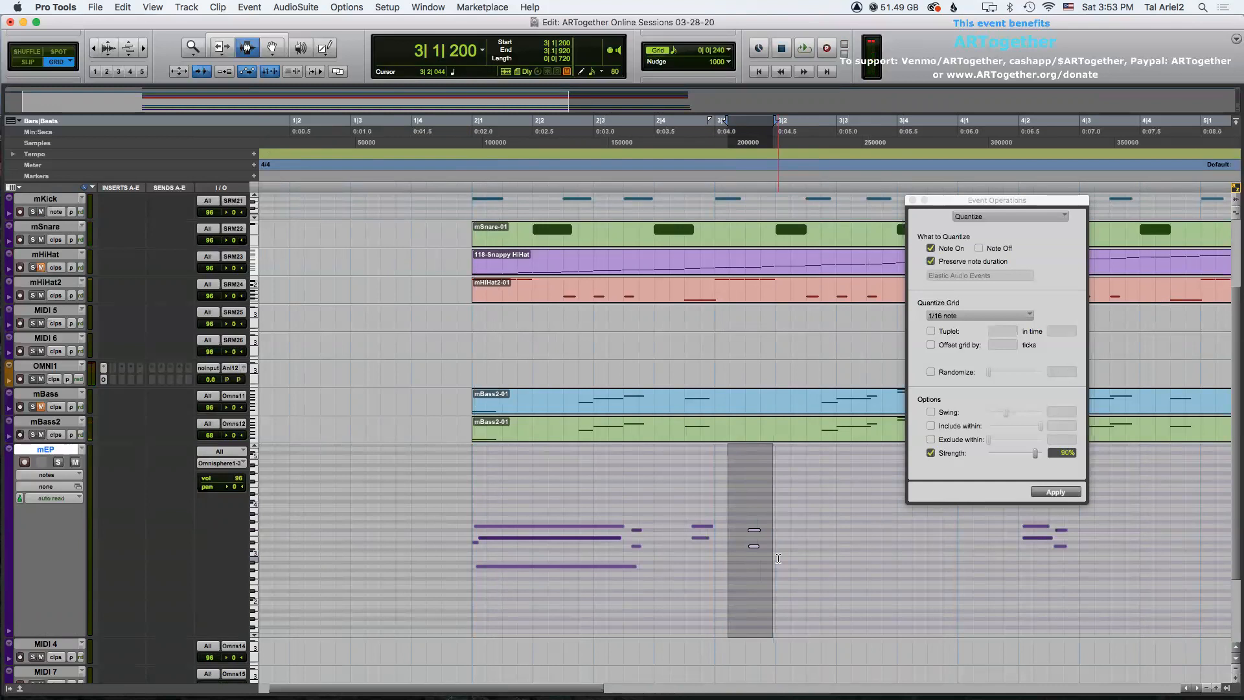
pyautogui.press(',')
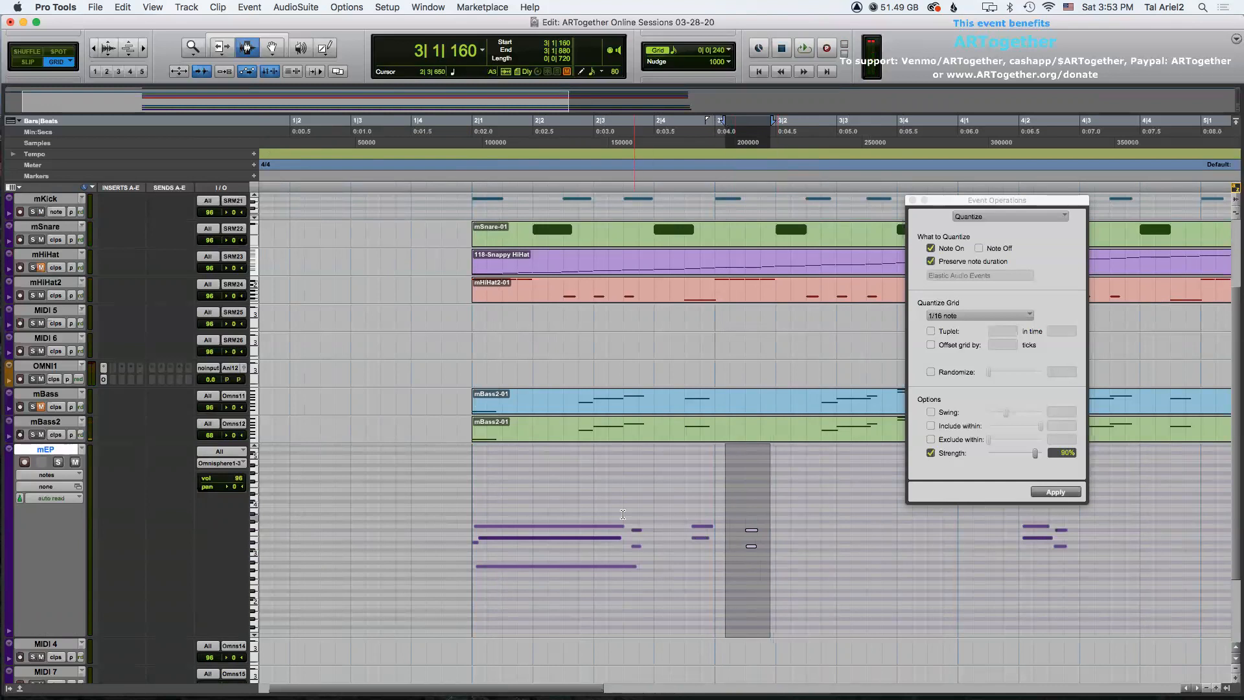
# Play the mEP part back from bar 2 with the view zoomed out.
pyautogui.click(475, 496)
pyautogui.press('space')
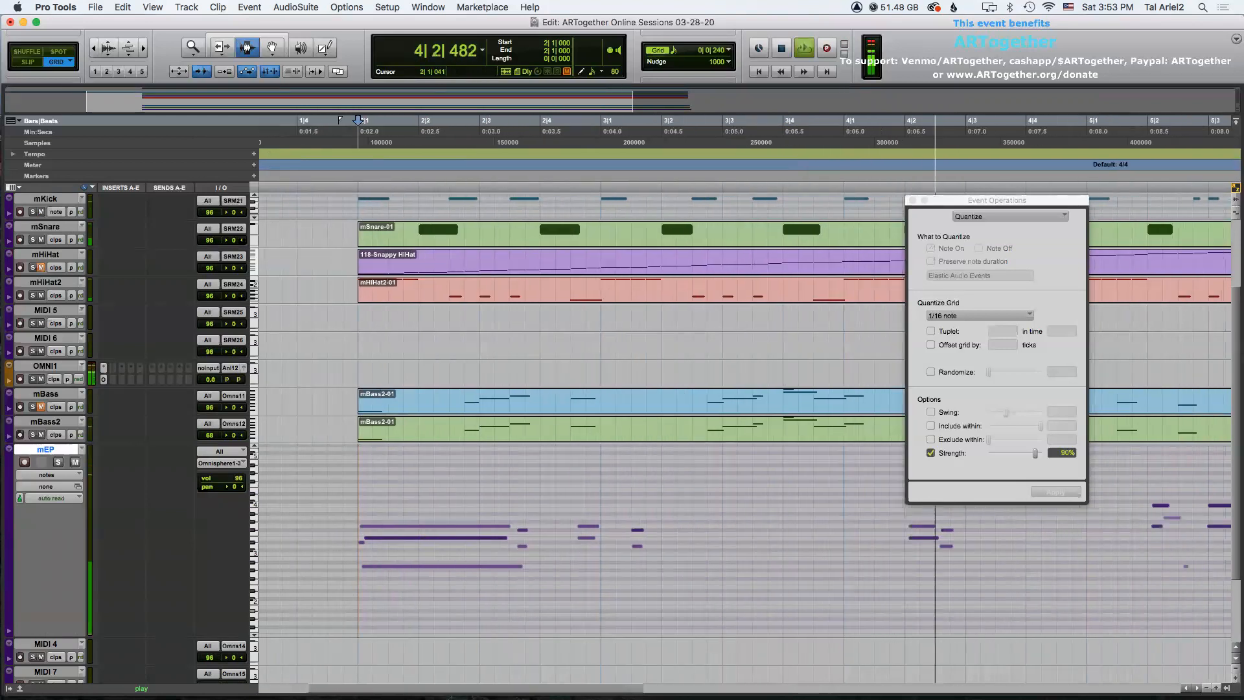
pyautogui.press('r')
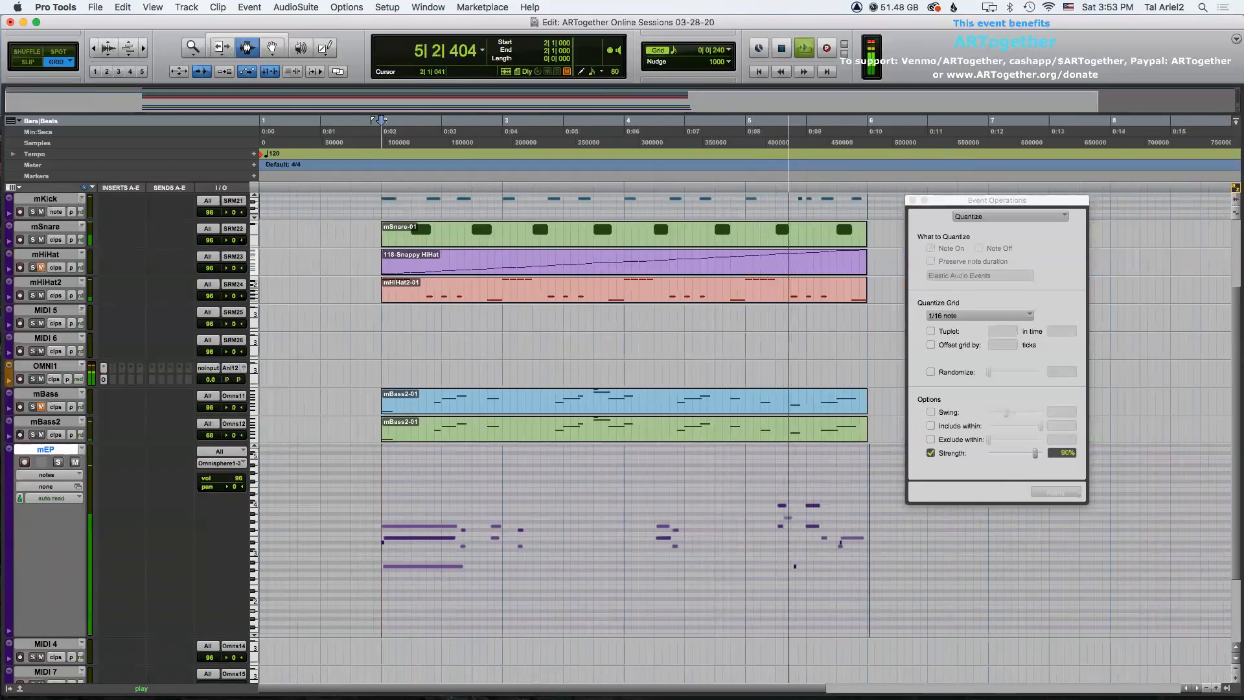
pyautogui.press('space')
# Return the mEP track to clip view at normal height with the Grabber tool active.
pyautogui.click(10, 449)
pyautogui.click(45, 419)
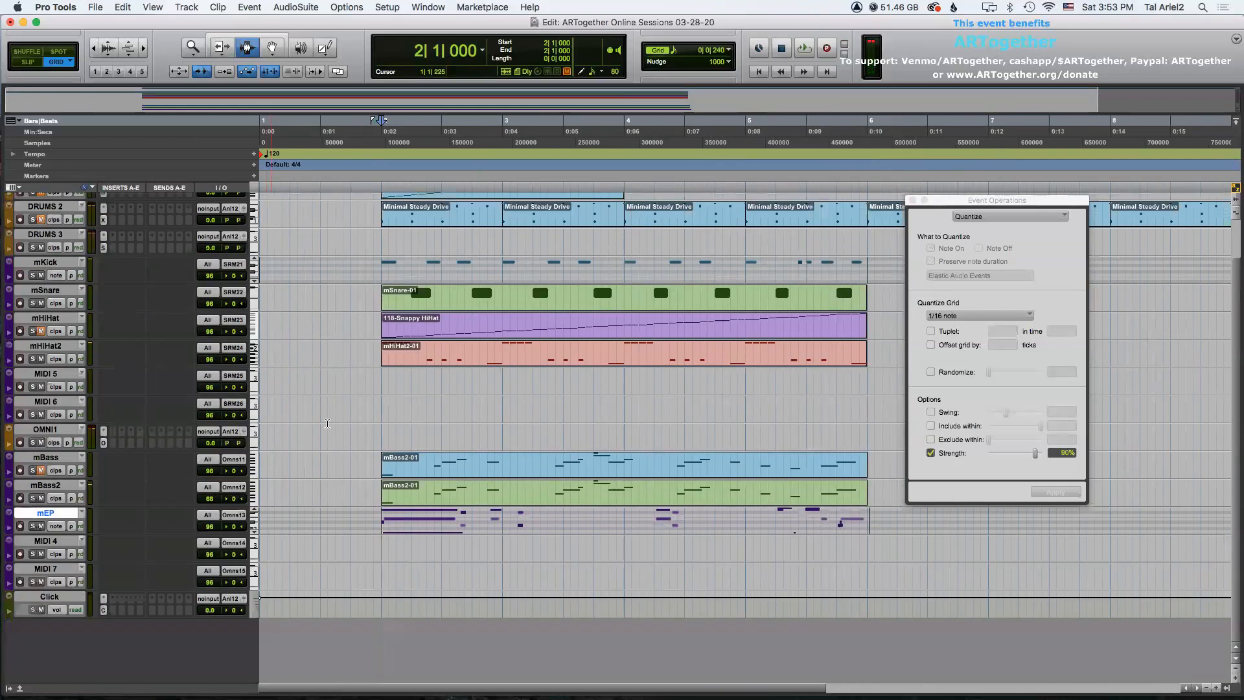
pyautogui.press('F8')
pyautogui.click(58, 526)
pyautogui.keyDown('alt'); pyautogui.click(64, 517); pyautogui.keyUp('alt')
# Select the mBass clip and play all tracks back from bar 2.
pyautogui.click(497, 470)
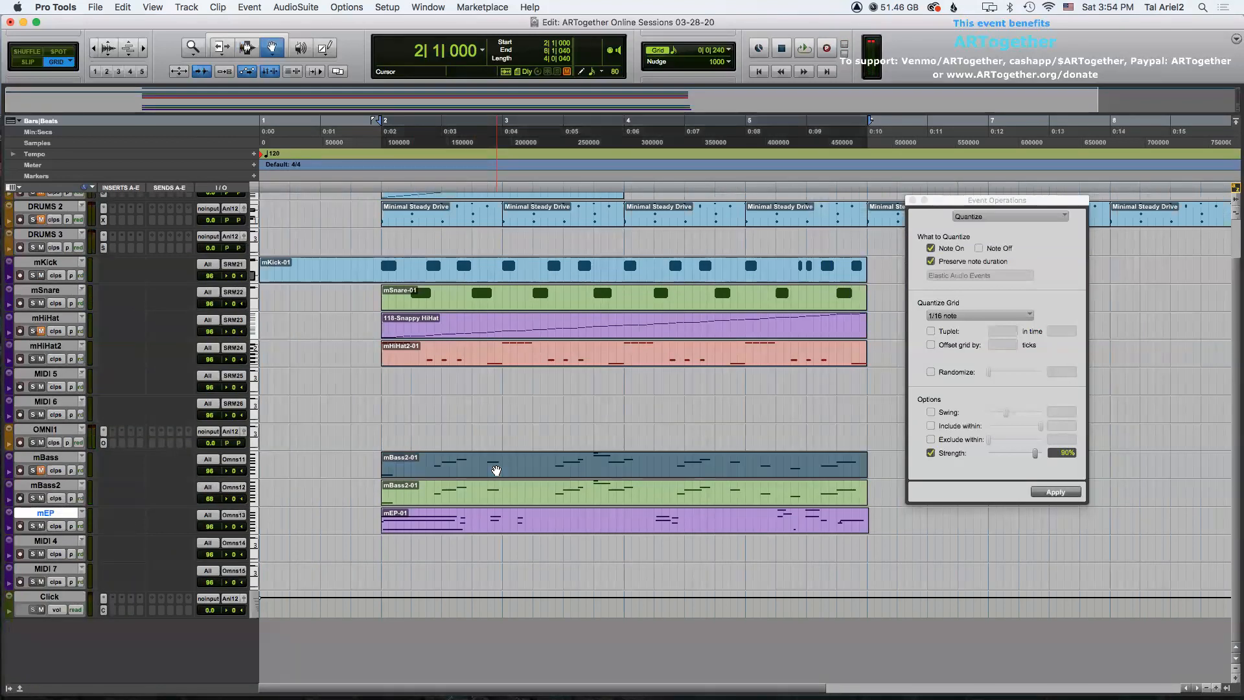
pyautogui.press('space')
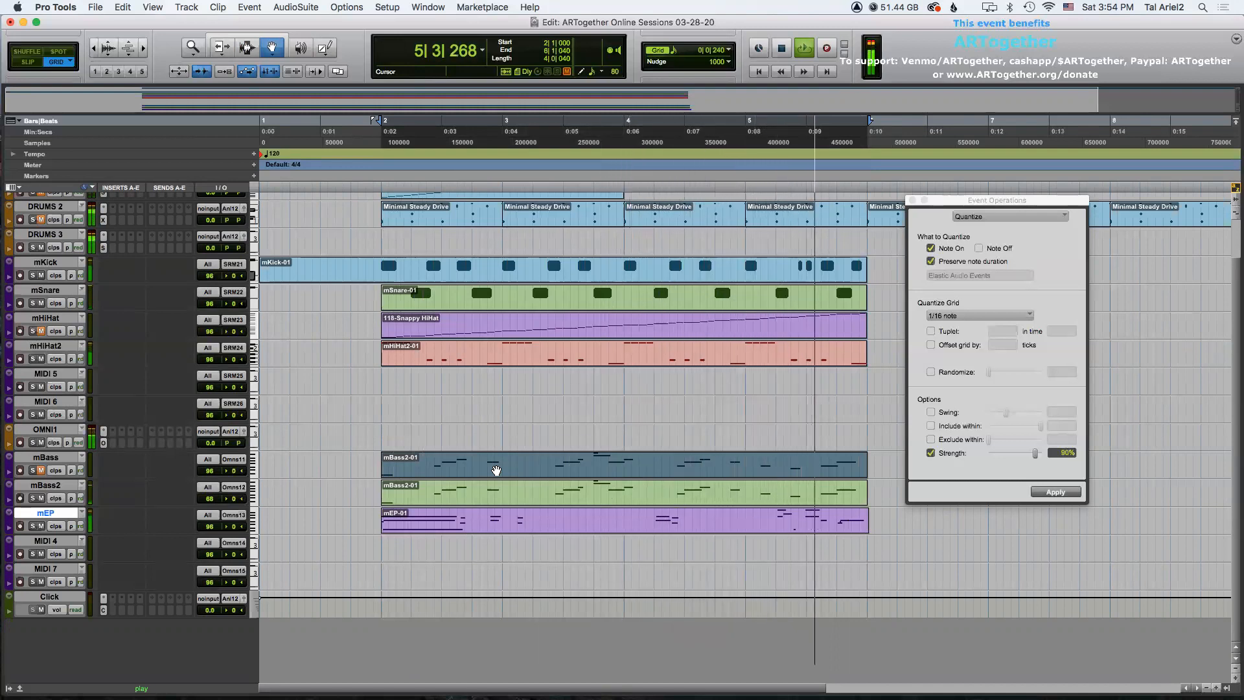
pyautogui.press('space')
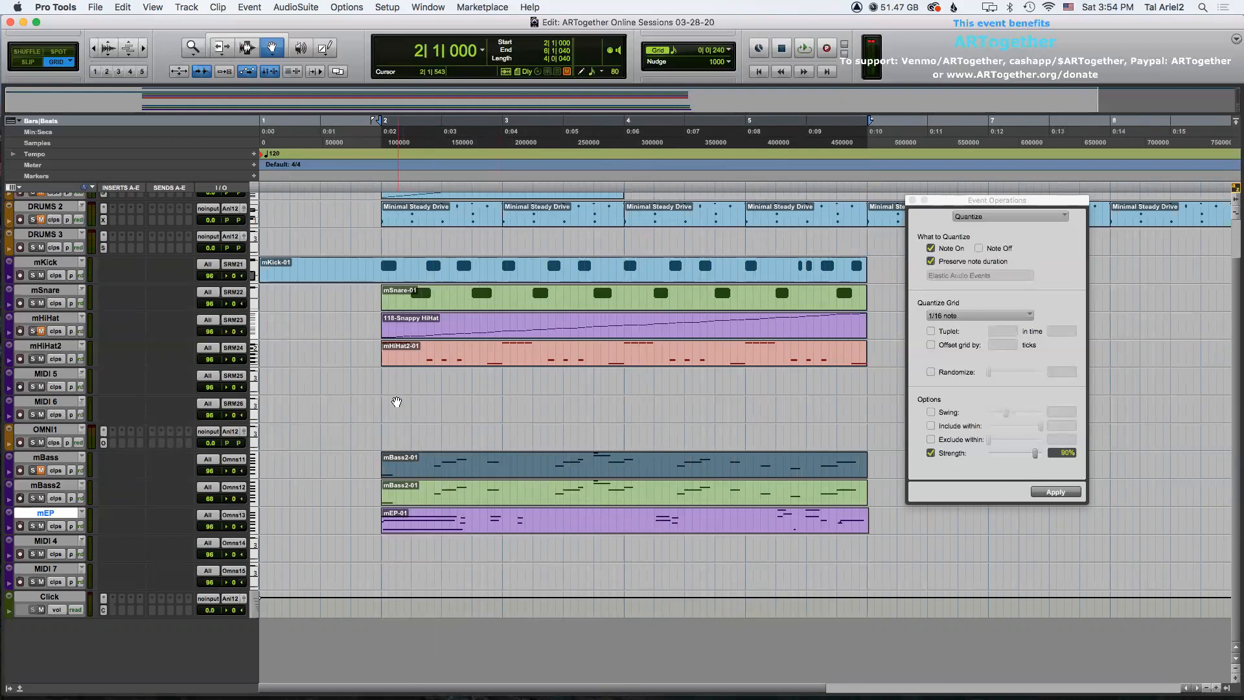
# Trim the start of the mKick clip to bar 2.
pyautogui.press('F7')
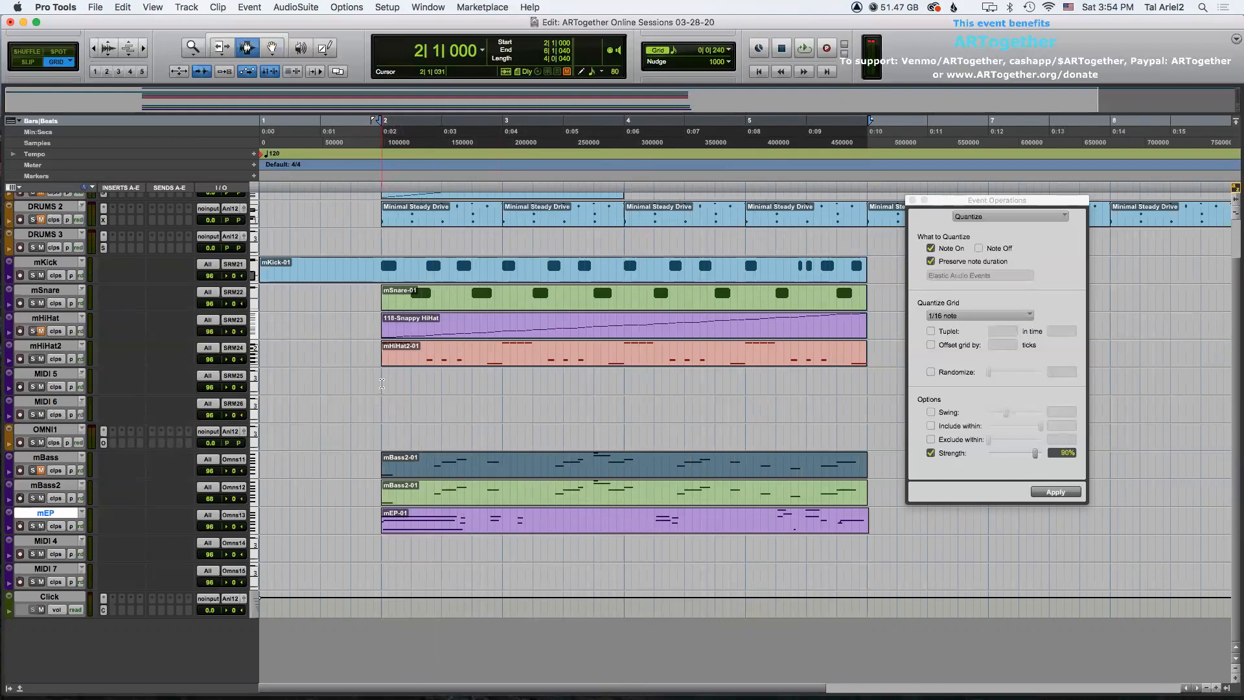
pyautogui.click(382, 385)
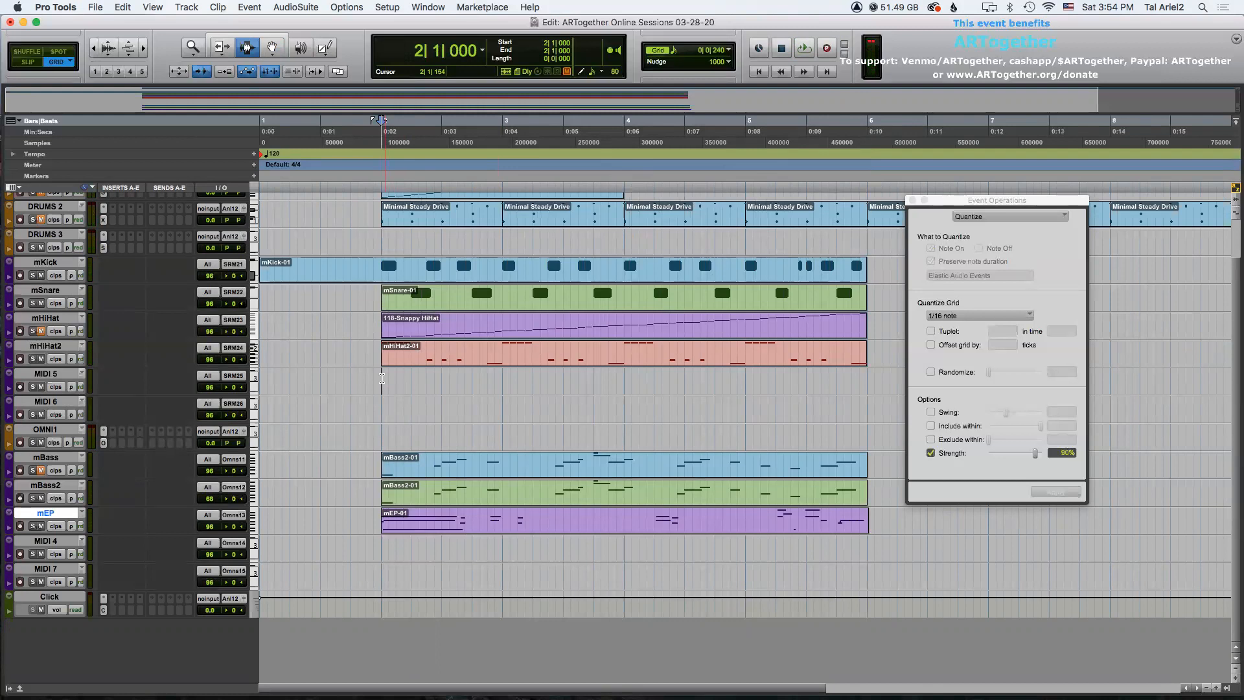
pyautogui.doubleClick(398, 263)
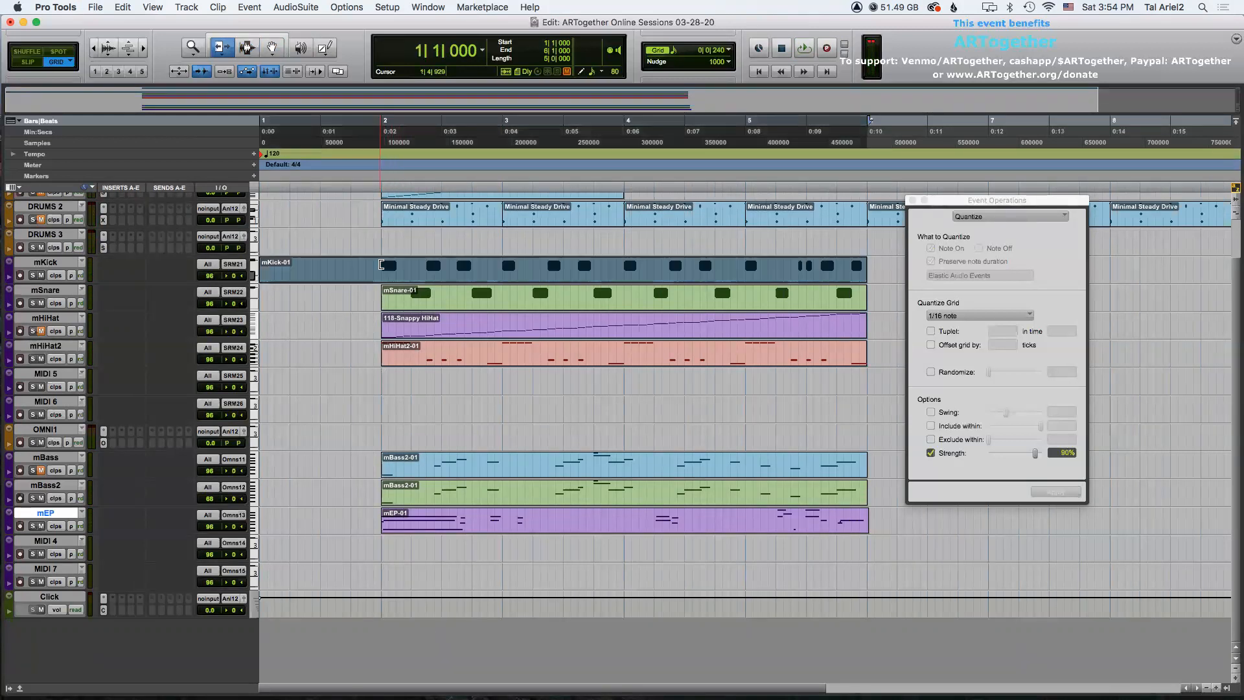
pyautogui.click(381, 293)
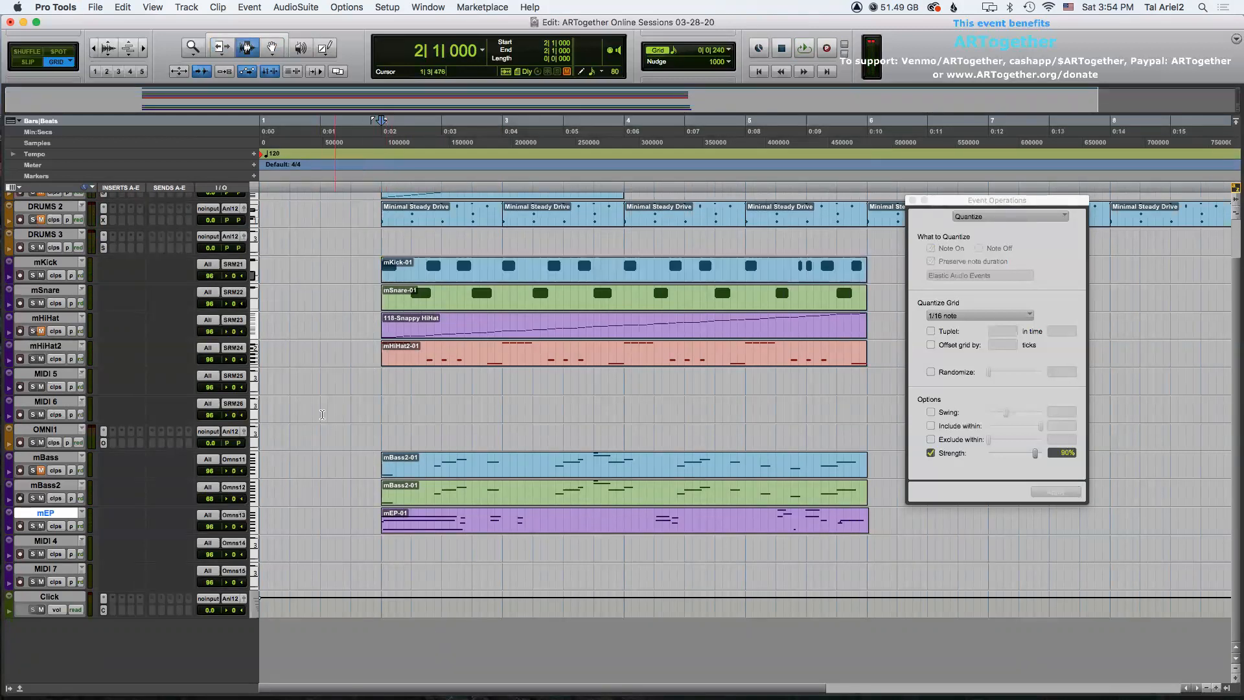
# Open the Stylus RMX instrument window for the MIDI 5 track and select part 5.
pyautogui.click(57, 376)
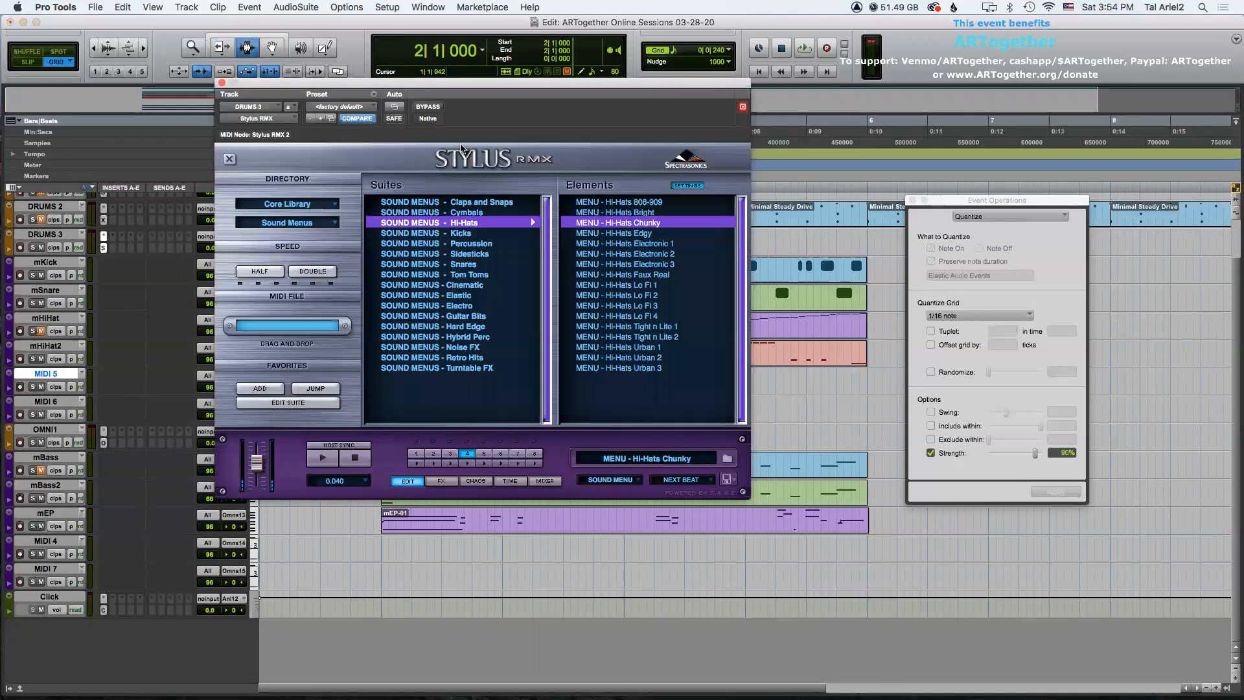
pyautogui.moveTo(443, 134); pyautogui.dragTo(906, 124)
pyautogui.click(947, 443)
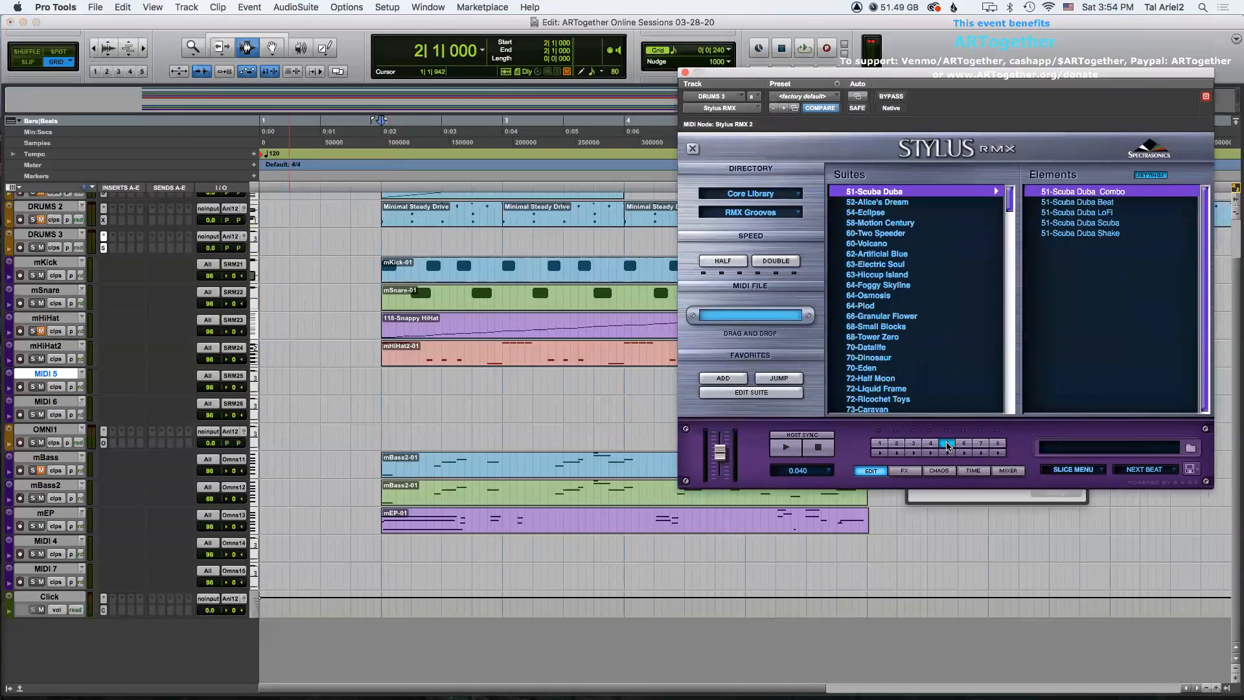
# Set the Stylus RMX directory to EXP Libraries and the Bonus Spectrasonics library.
pyautogui.click(767, 194)
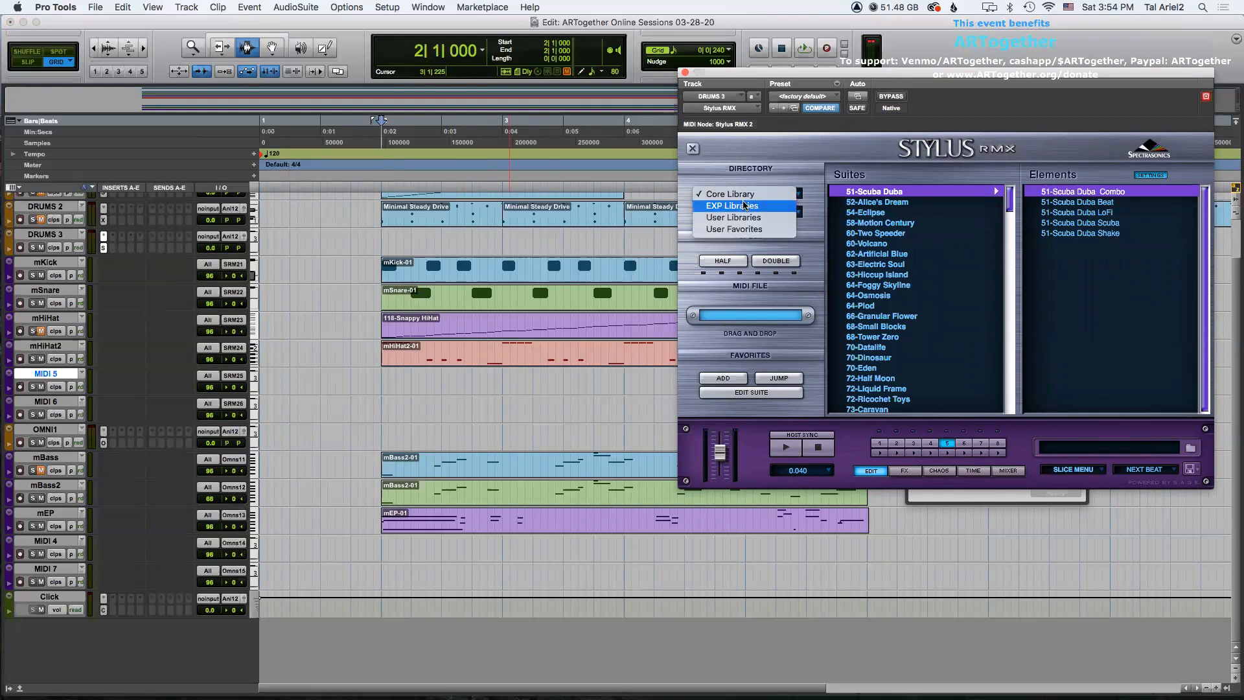
pyautogui.click(744, 205)
pyautogui.click(752, 213)
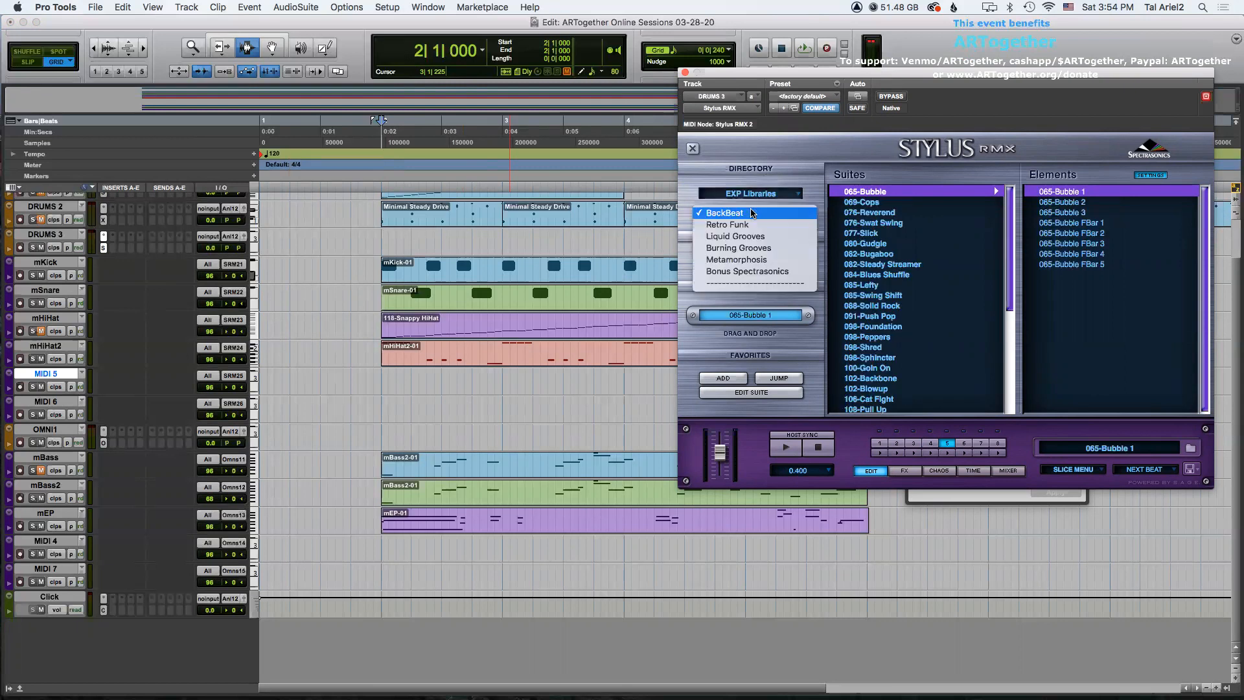
pyautogui.click(750, 273)
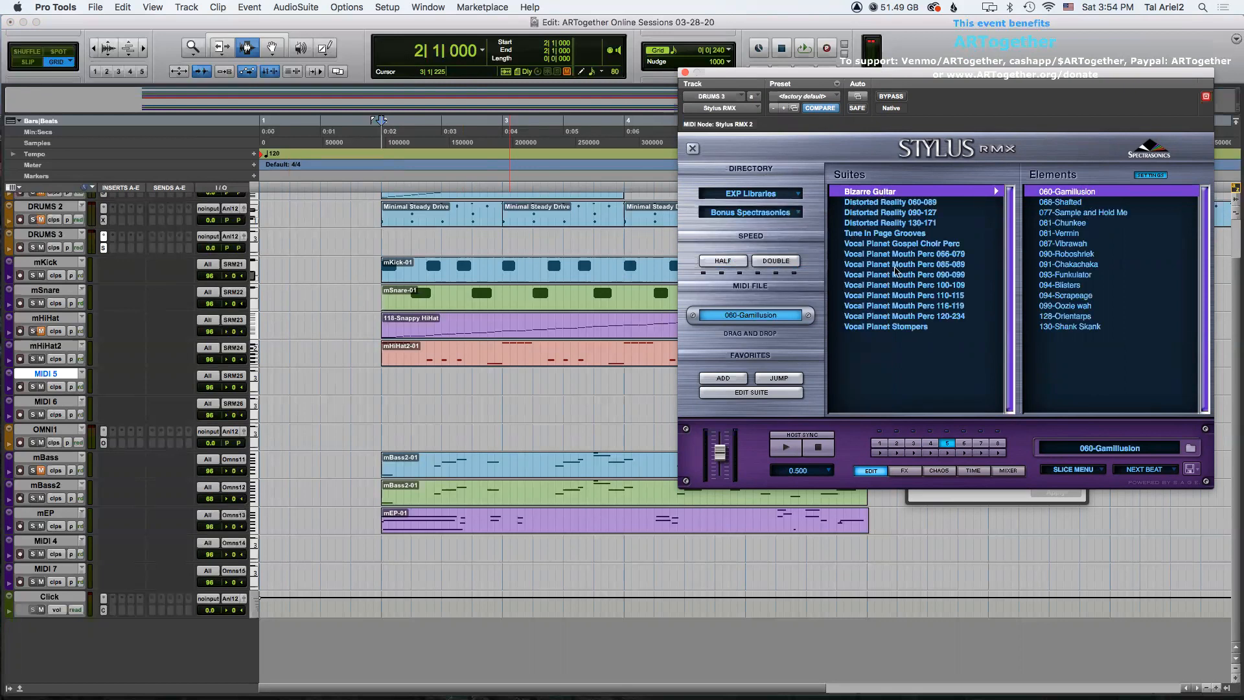
# Audition Bonus Spectrasonics elements and choose the 130-Shank Skank groove.
pyautogui.click(1063, 308)
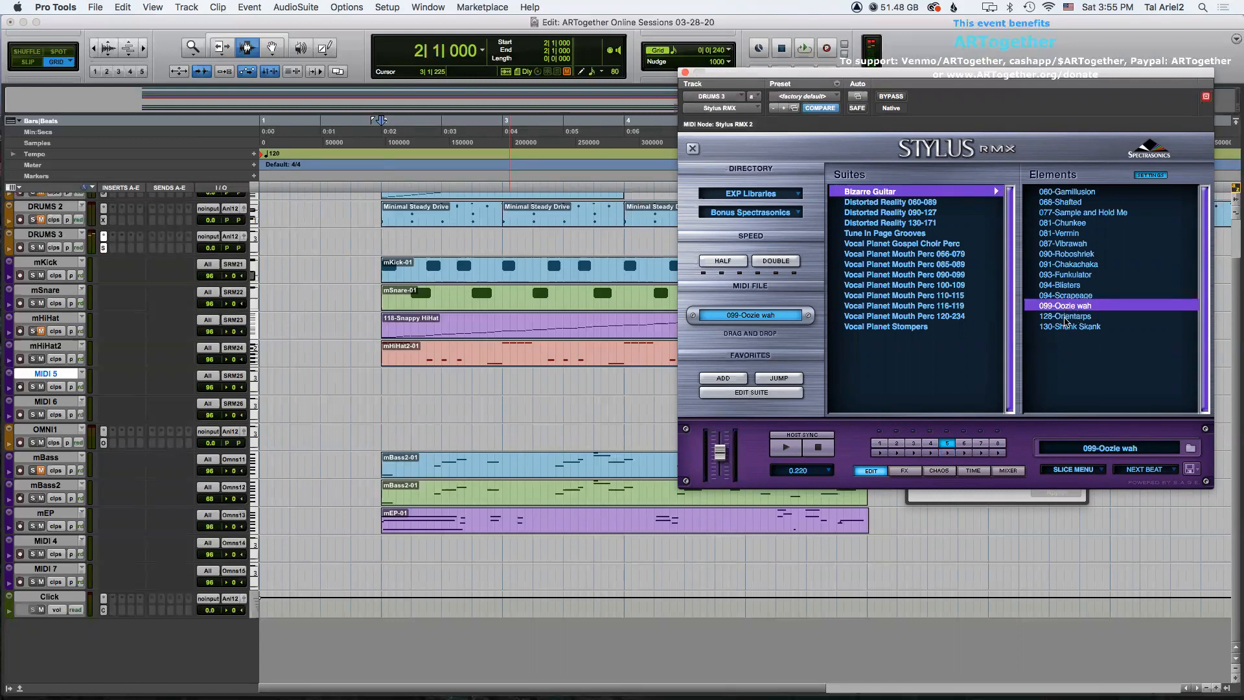
pyautogui.click(1064, 317)
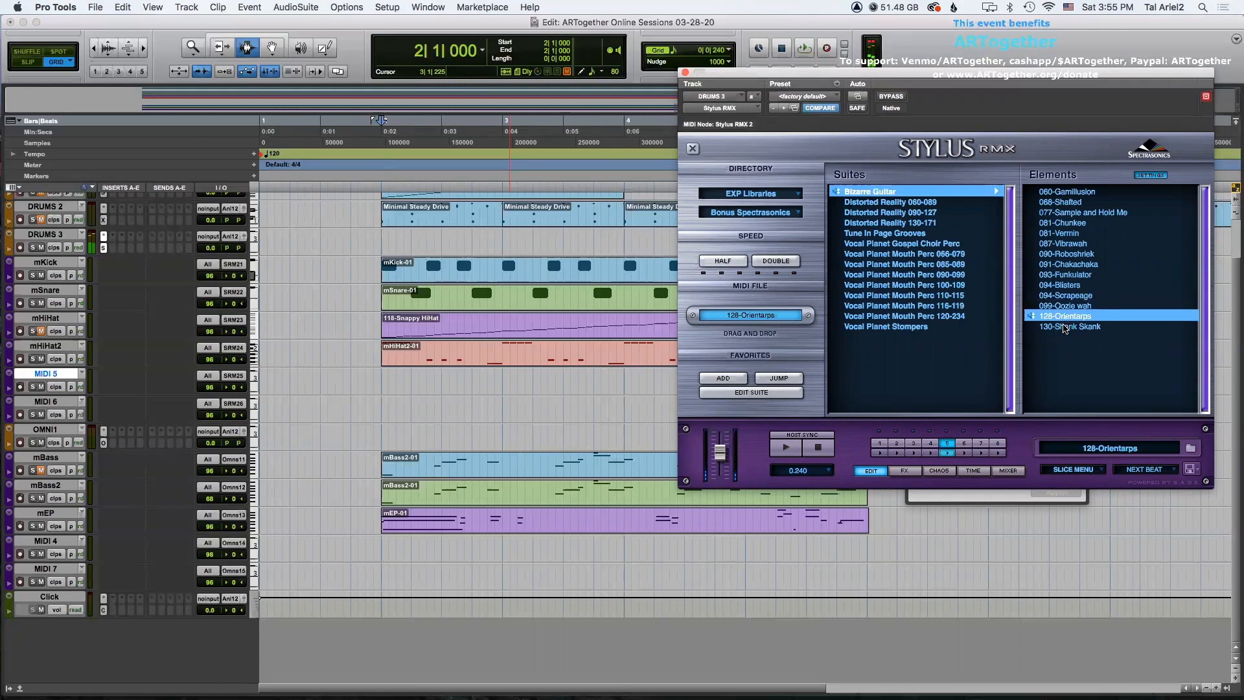
pyautogui.click(1065, 327)
pyautogui.click(1064, 329)
pyautogui.click(1064, 329)
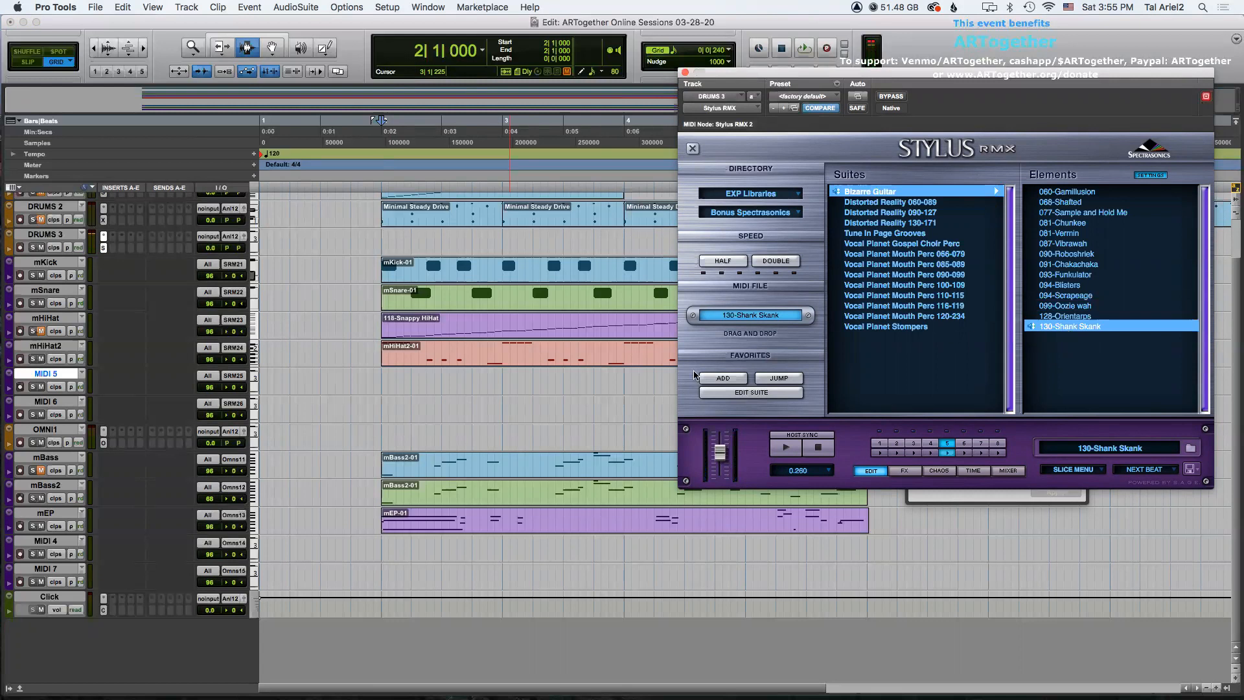
pyautogui.click(1049, 325)
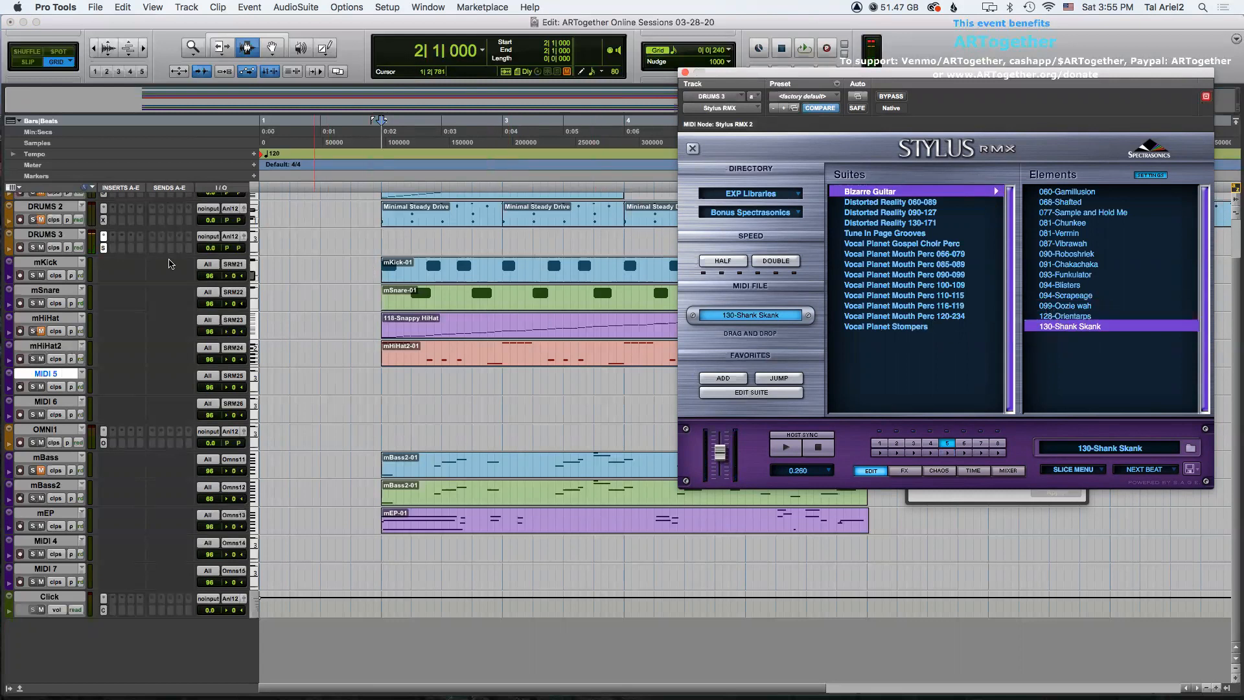
pyautogui.click(52, 513)
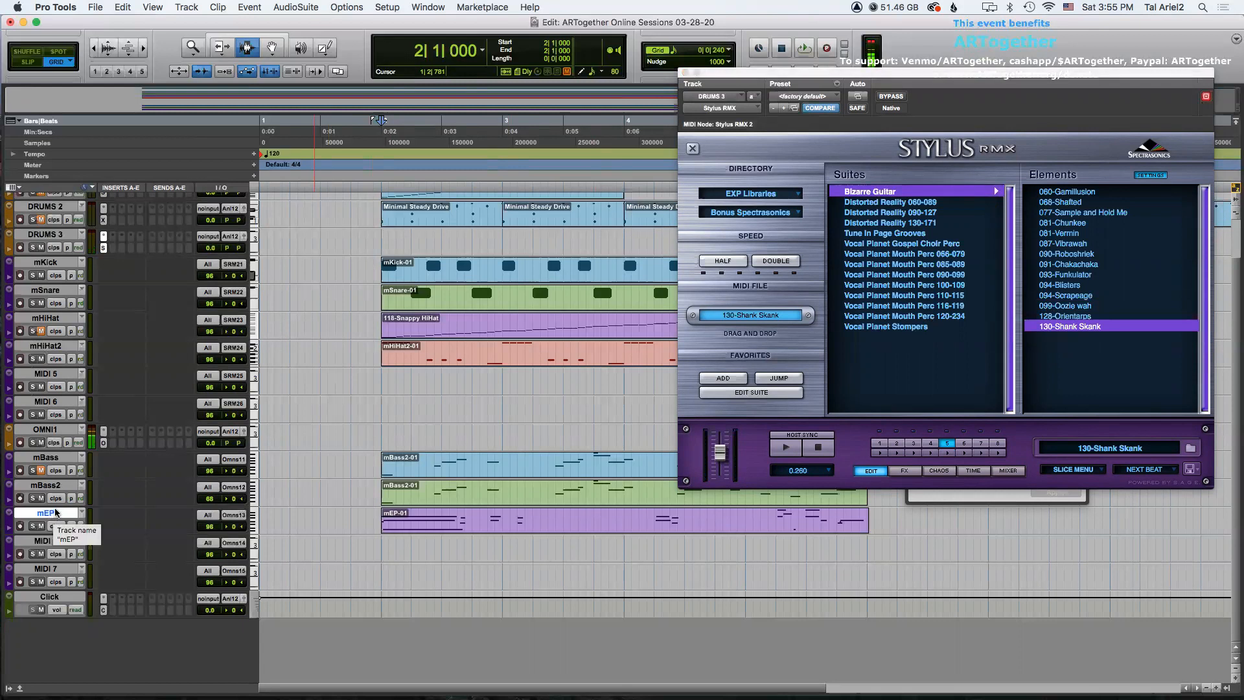
# Drag the 130-Shank Skank MIDI file onto the MIDI 5 track at bar 2 and close the plug-in window.
pyautogui.moveTo(732, 315); pyautogui.dragTo(386, 375)
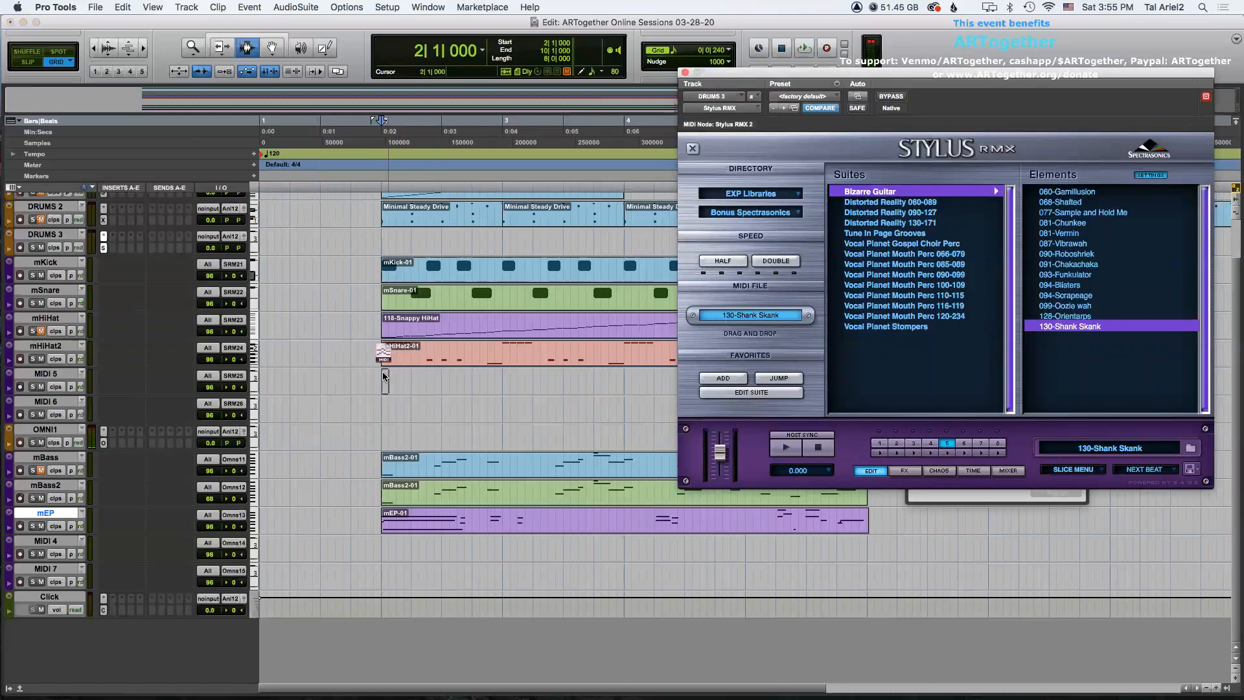
pyautogui.click(684, 74)
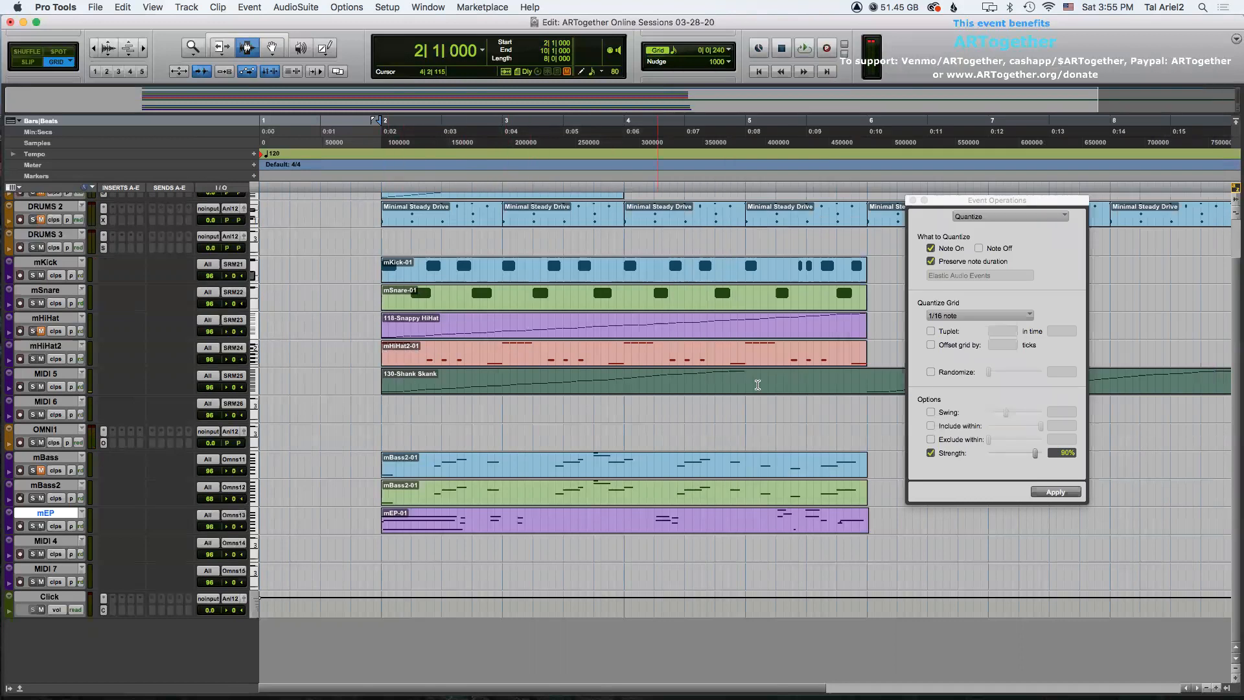
# Split the Shank Skank clip at bar 6 and delete the part after it.
pyautogui.click(865, 378)
pyautogui.press('super+e')
pyautogui.doubleClick(882, 378)
pyautogui.press('Delete')
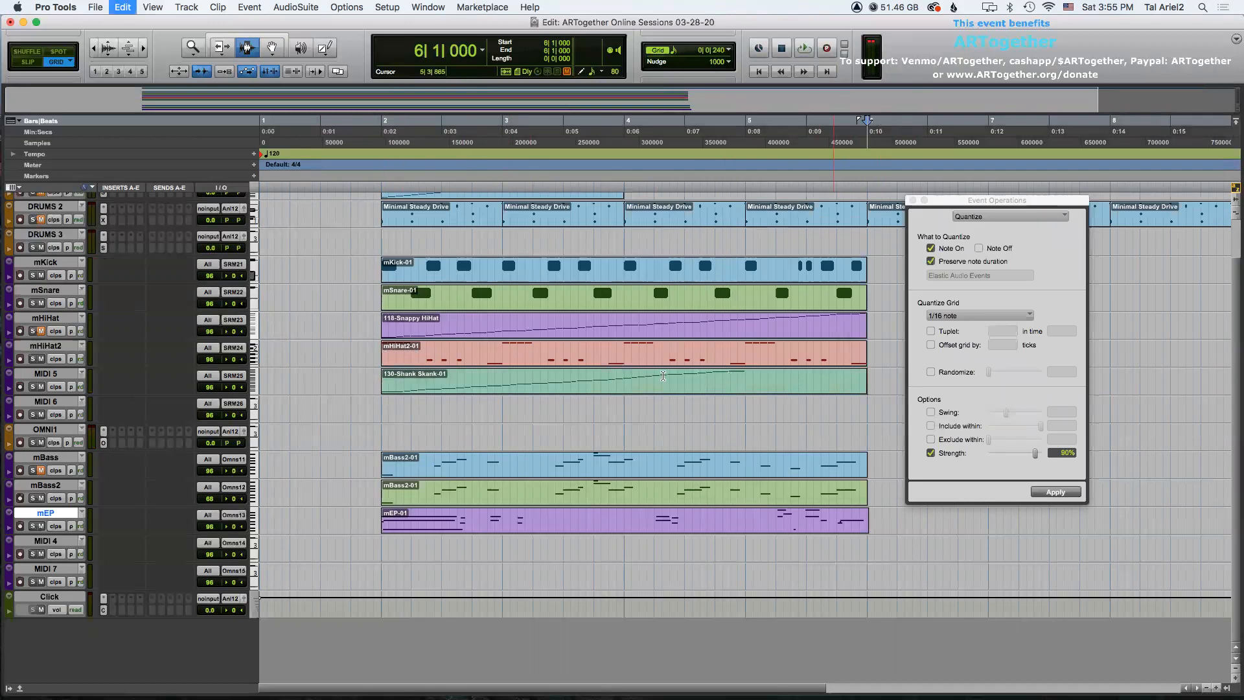
# Select the Shank Skank clip and play it back with the other tracks.
pyautogui.doubleClick(647, 374)
pyautogui.press('space')
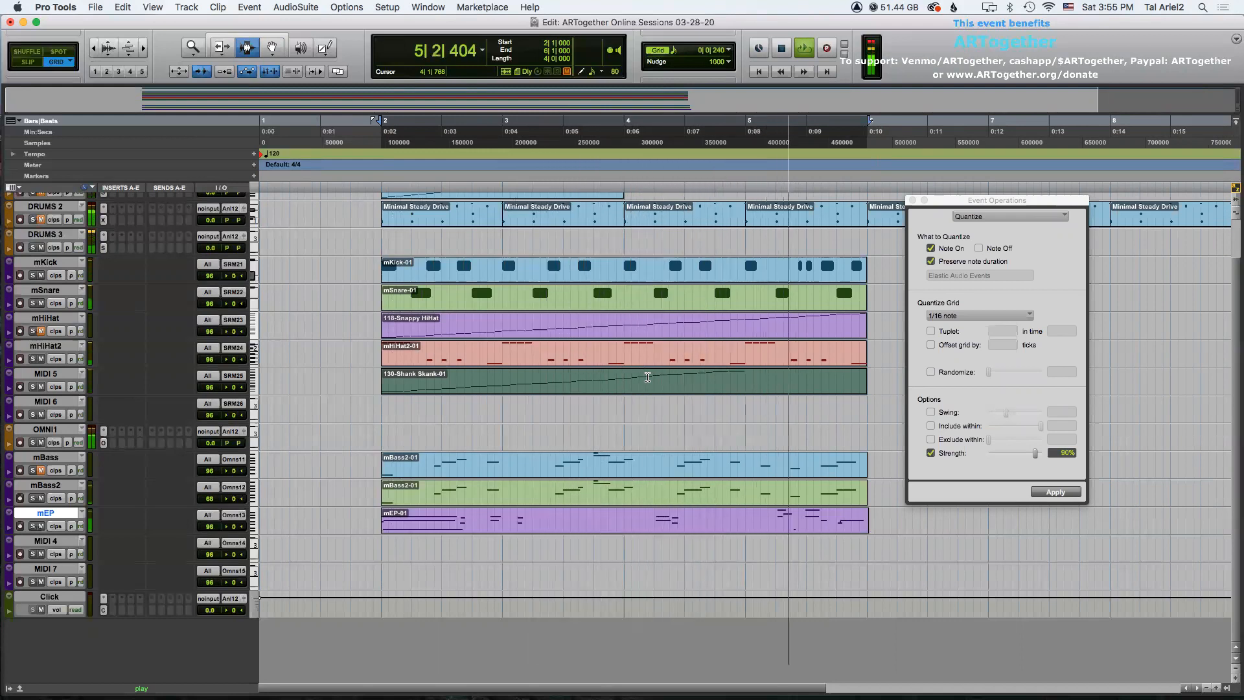
pyautogui.press('space')
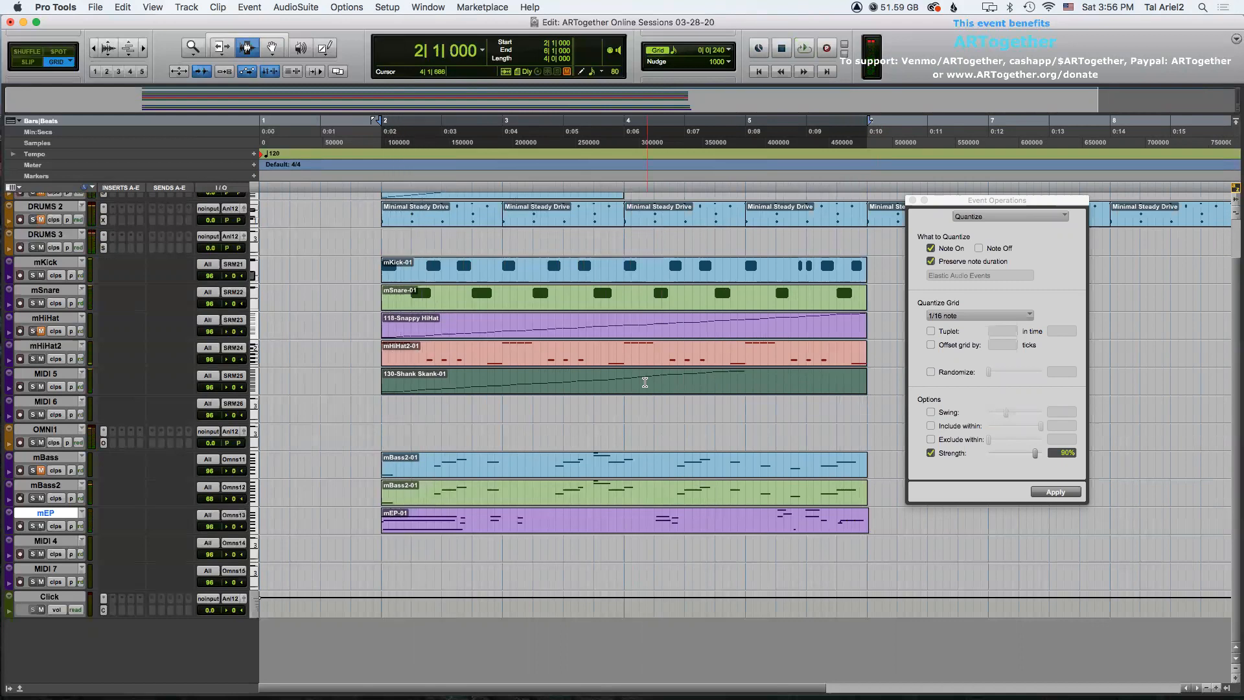
# Rename the MIDI 5 track to mGtr.
pyautogui.doubleClick(47, 374)
pyautogui.write('mG')
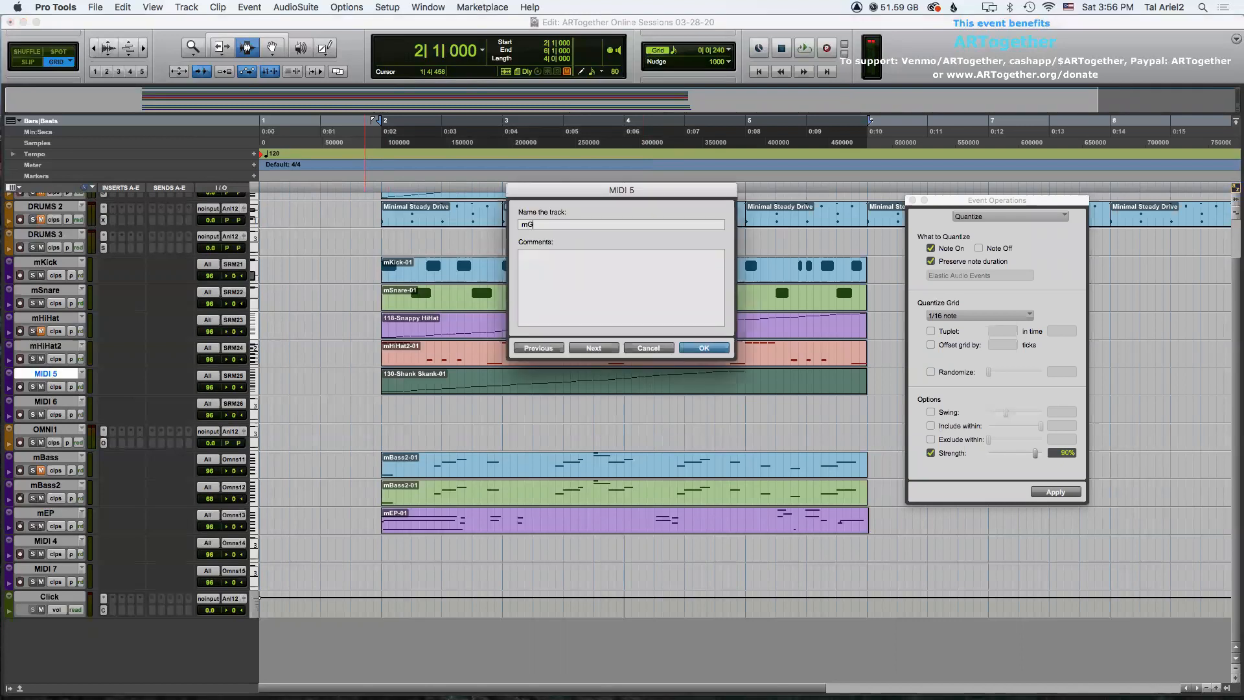
pyautogui.press('Return')
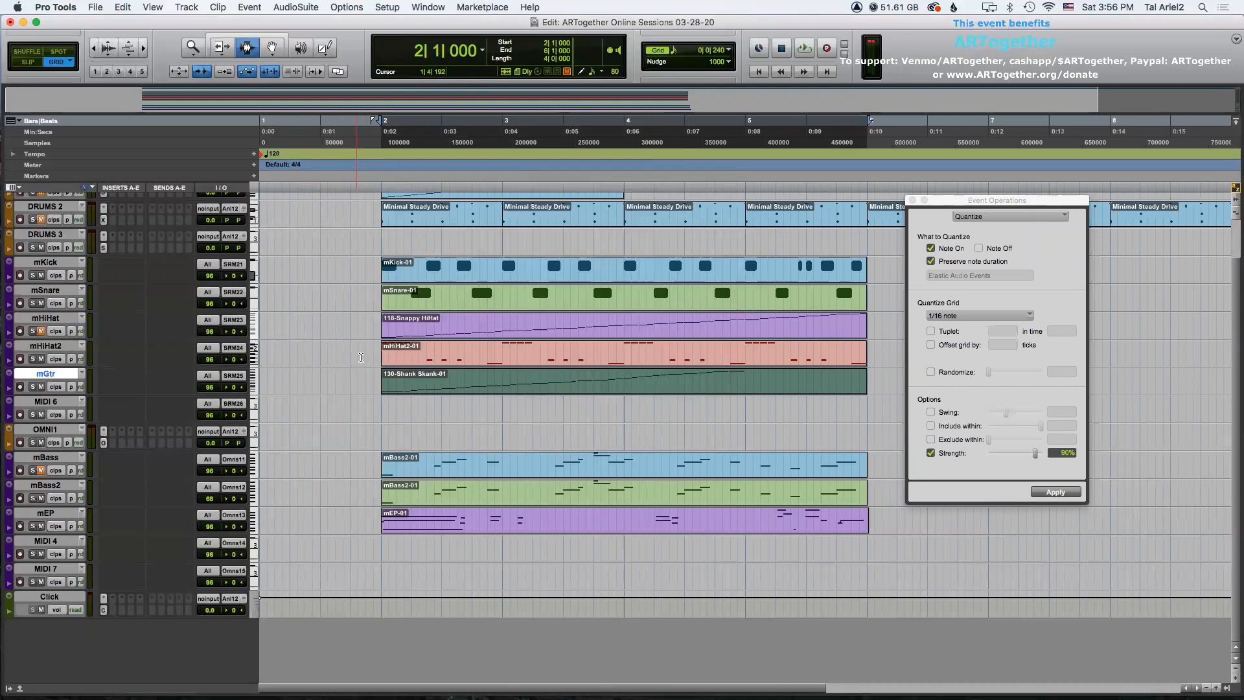
# Play back the arrangement and close the Event Operations window.
pyautogui.press('F8')
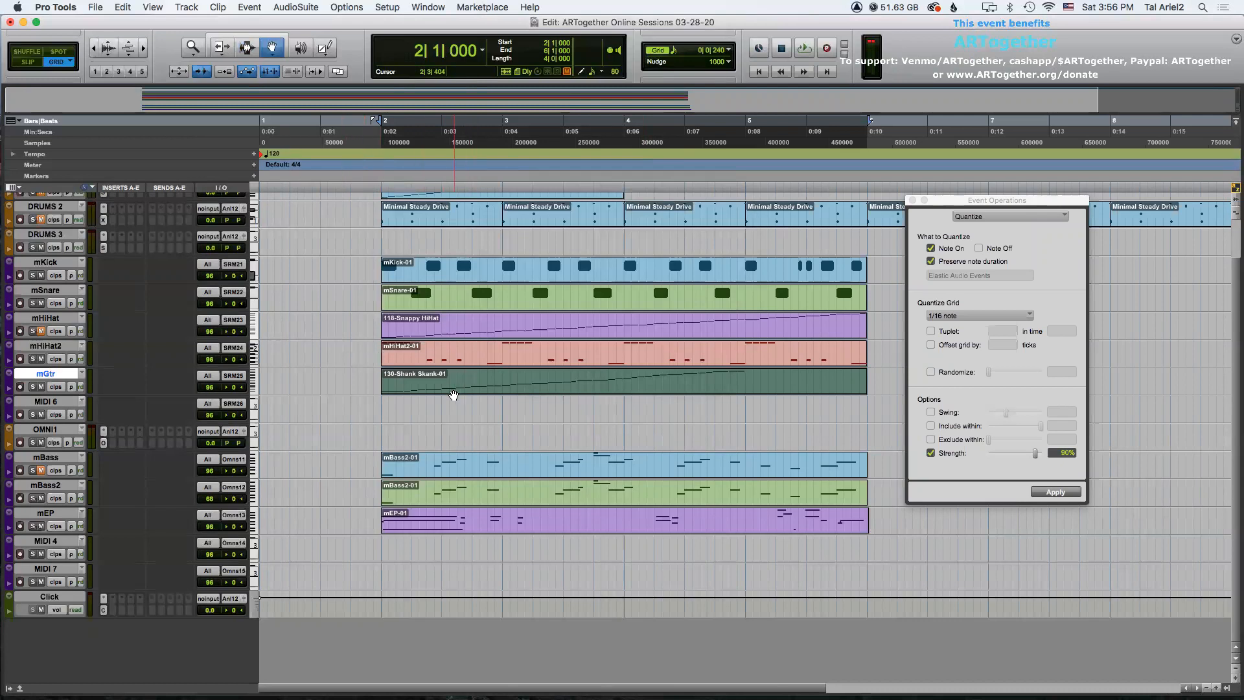
pyautogui.press('space')
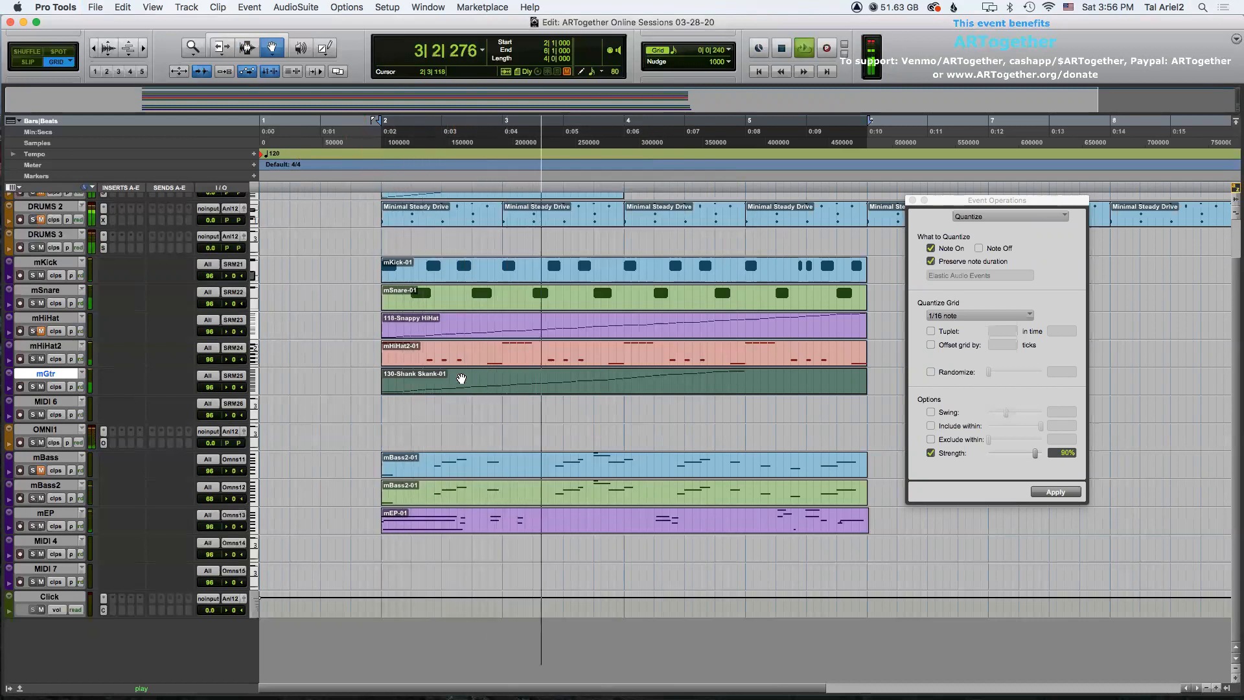
pyautogui.click(912, 200)
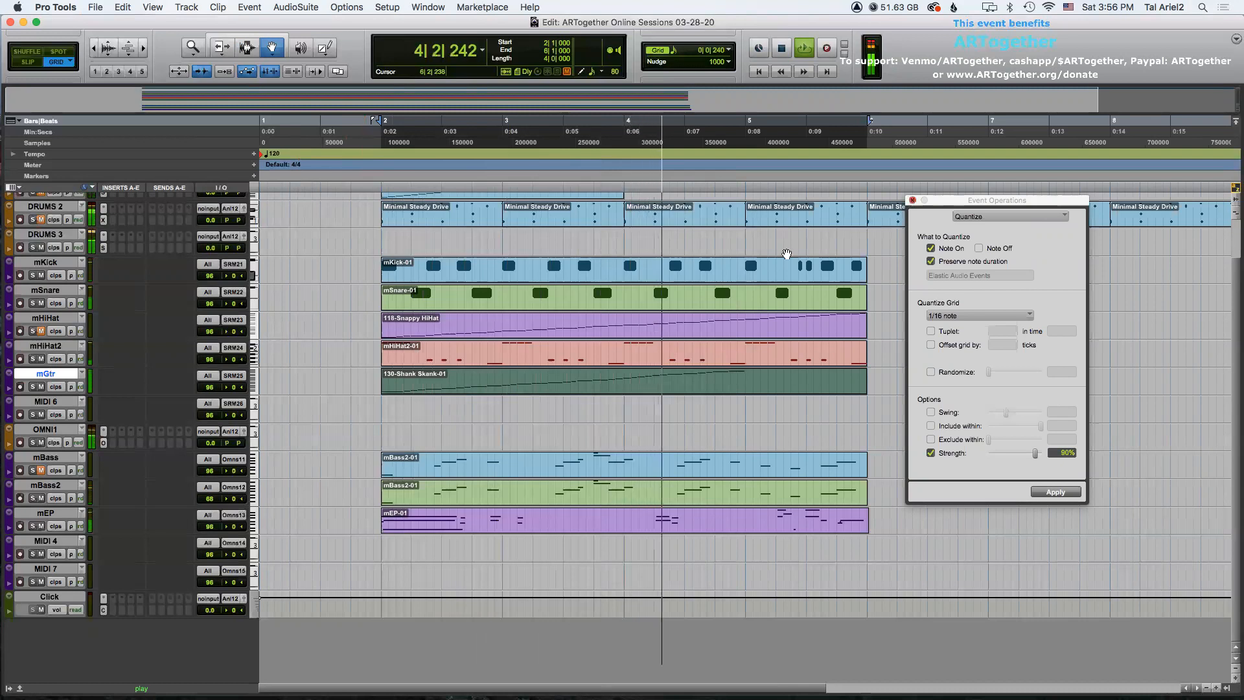
pyautogui.scroll(3, 554, 358)
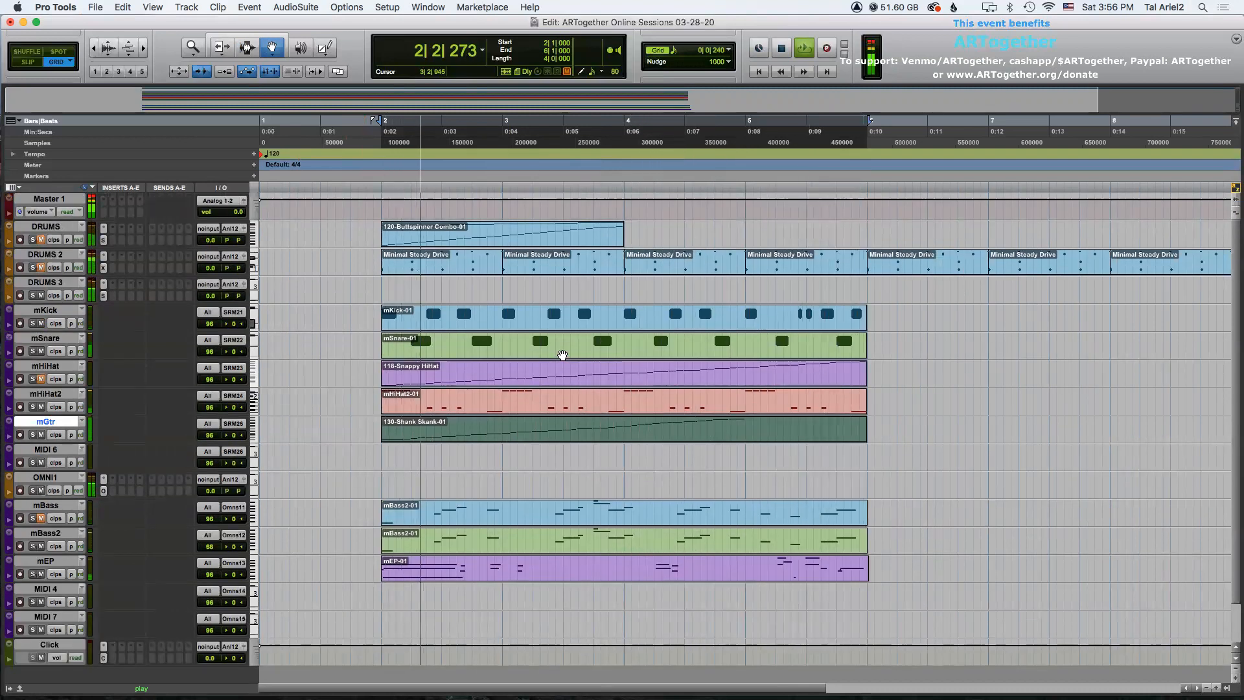
pyautogui.press('space')
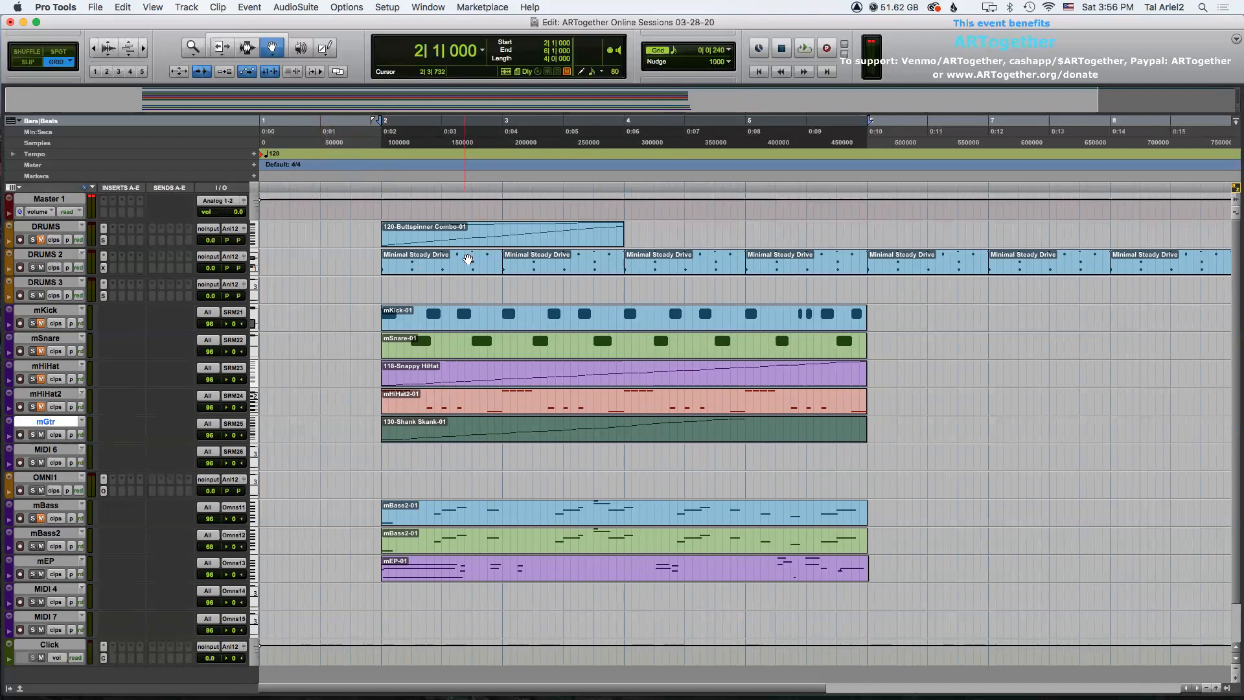
# Open and close the DRUMS 2 instrument plug-in, and play the arrangement briefly.
pyautogui.click(103, 267)
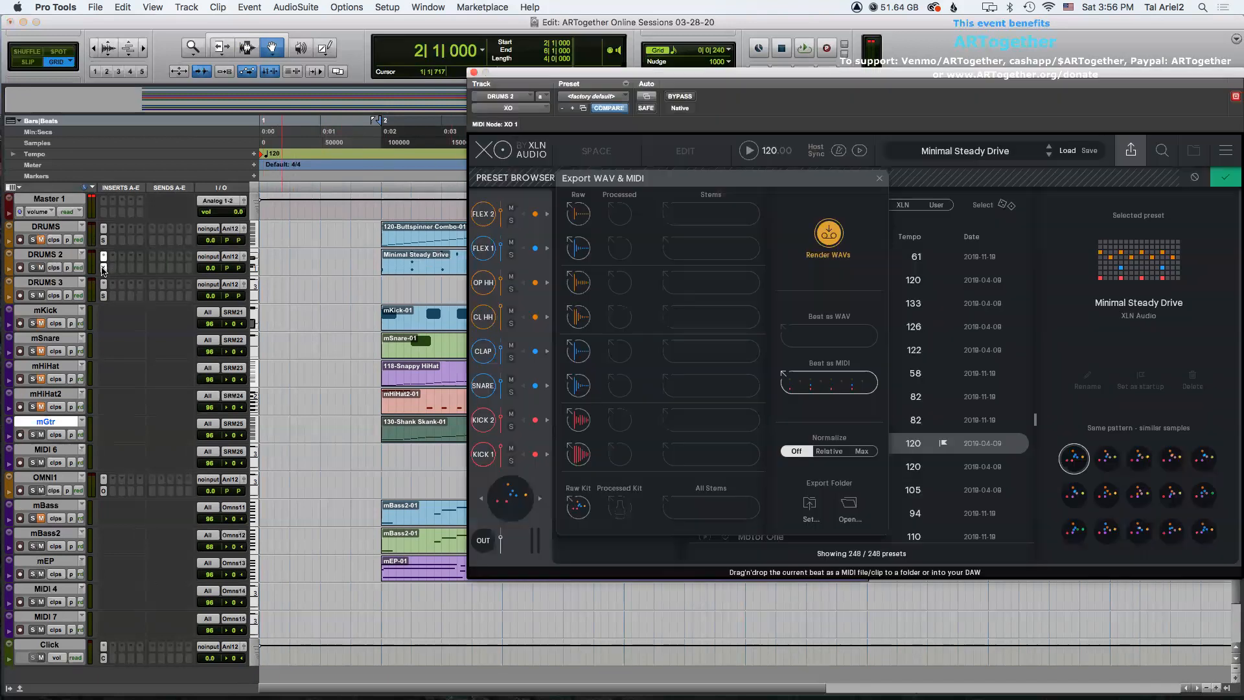
pyautogui.click(474, 73)
pyautogui.press('space')
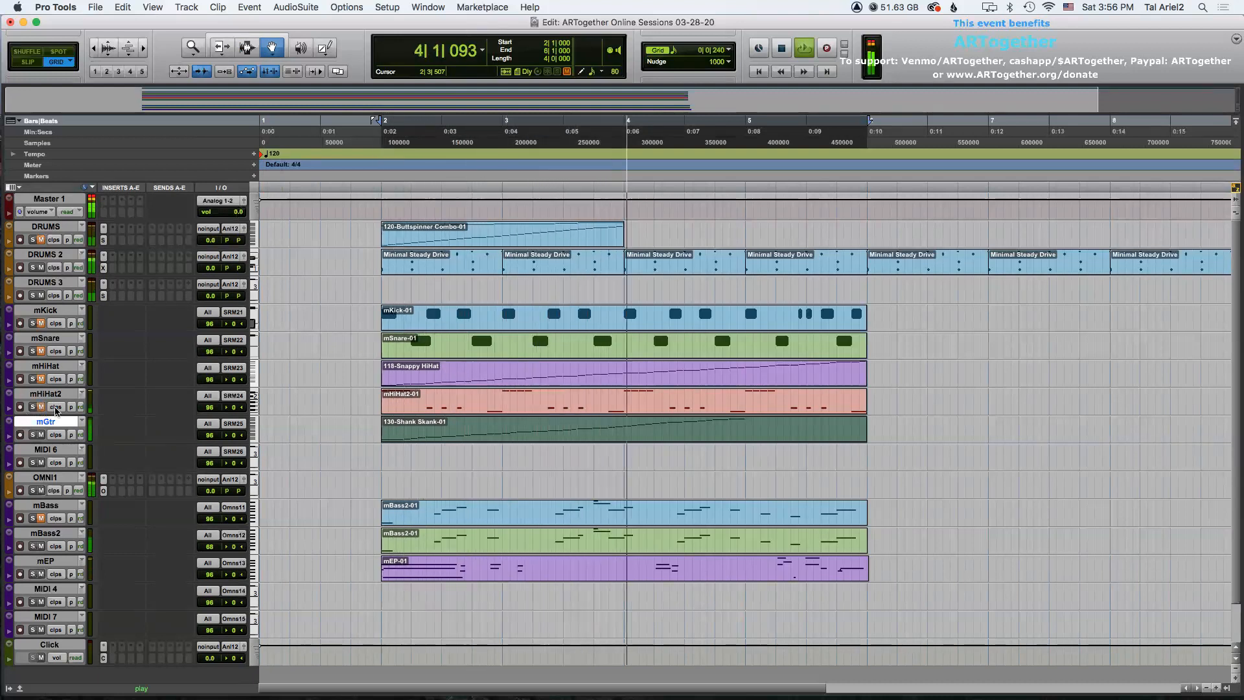
pyautogui.press('space')
pyautogui.click(54, 407)
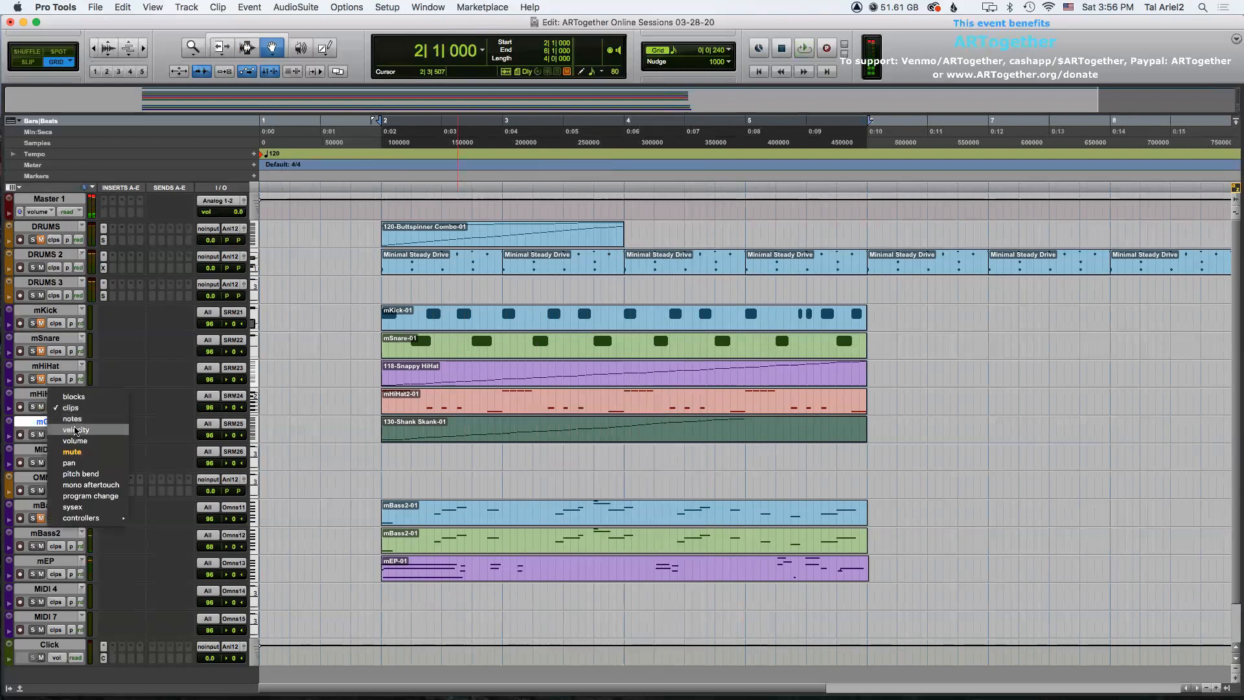
pyautogui.click(72, 452)
pyautogui.click(312, 399)
pyautogui.press('Return')
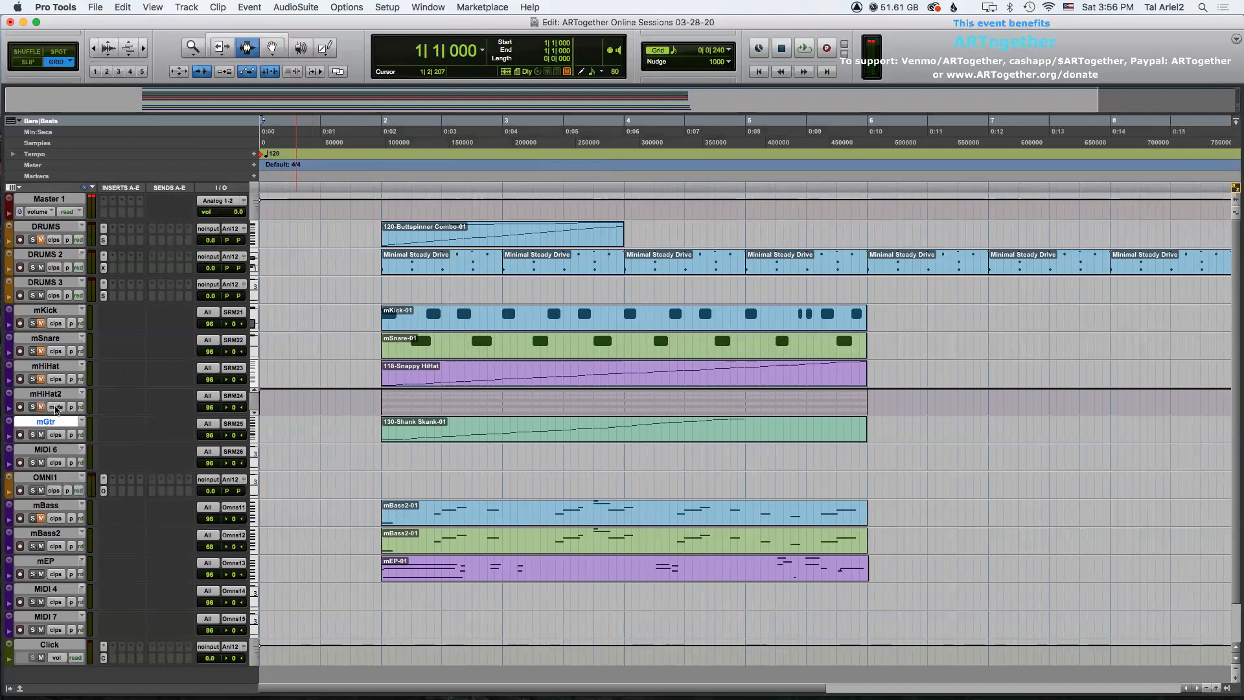
pyautogui.click(45, 406)
pyautogui.click(70, 369)
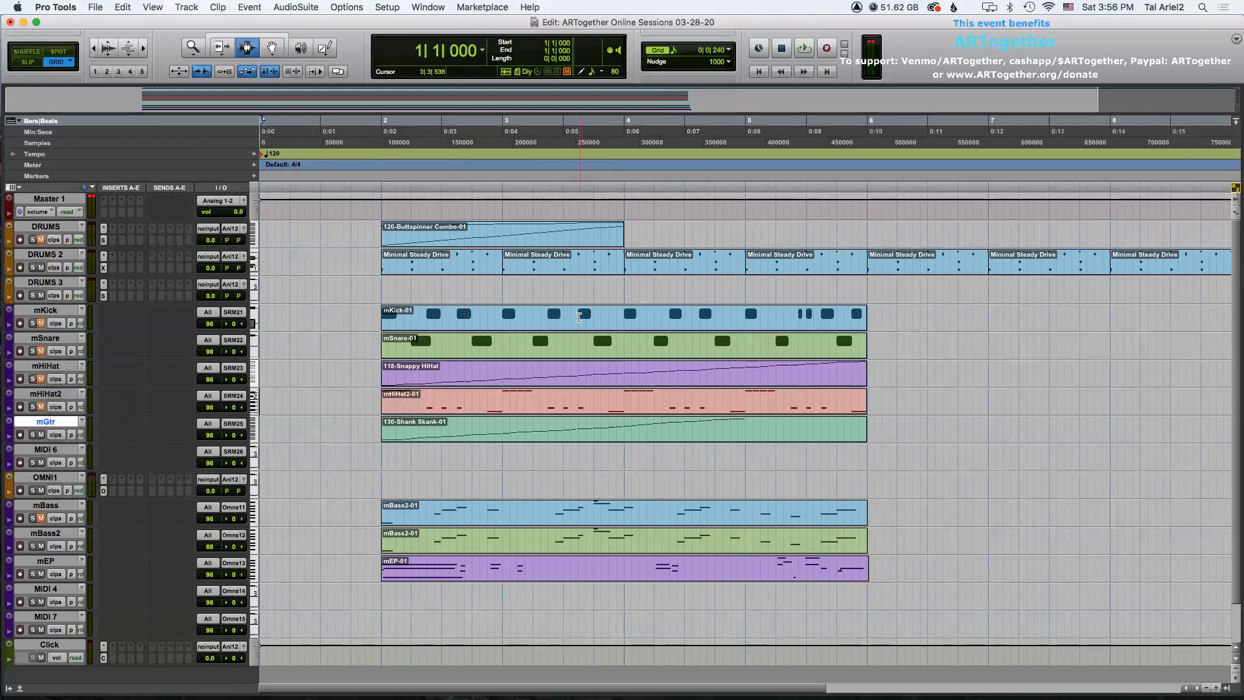
# Select the mKick clip and play the arrangement from it.
pyautogui.click(581, 320)
pyautogui.press('space')
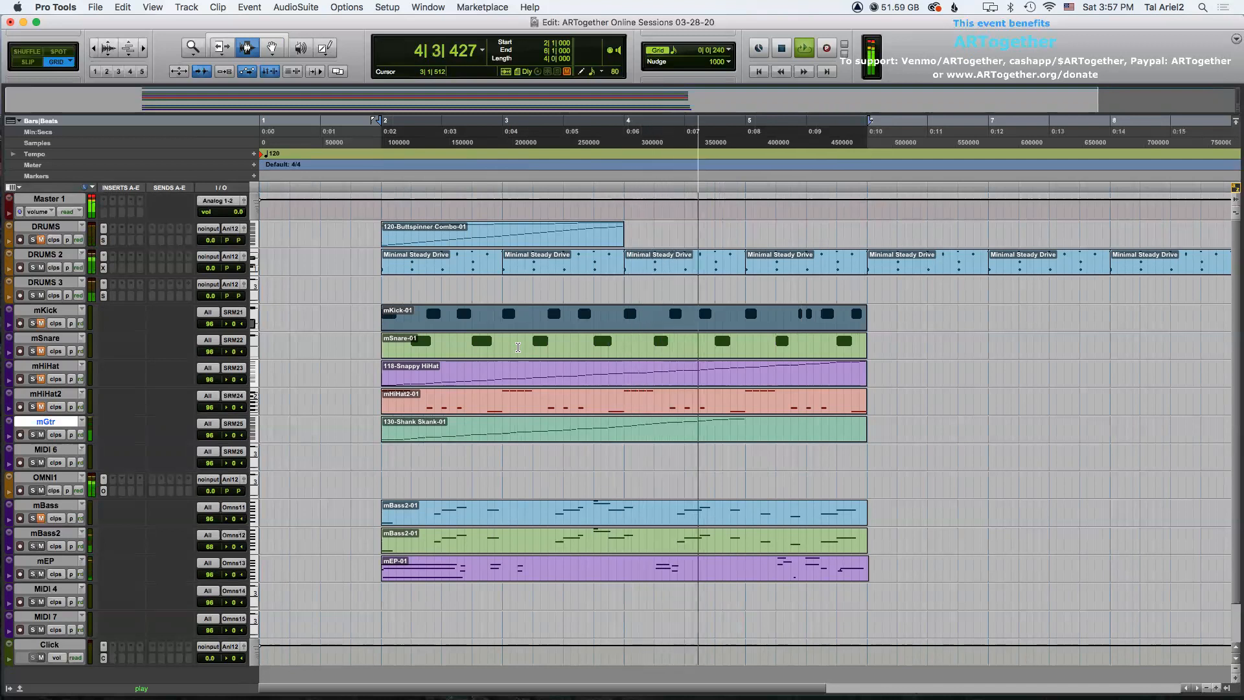
pyautogui.press('space')
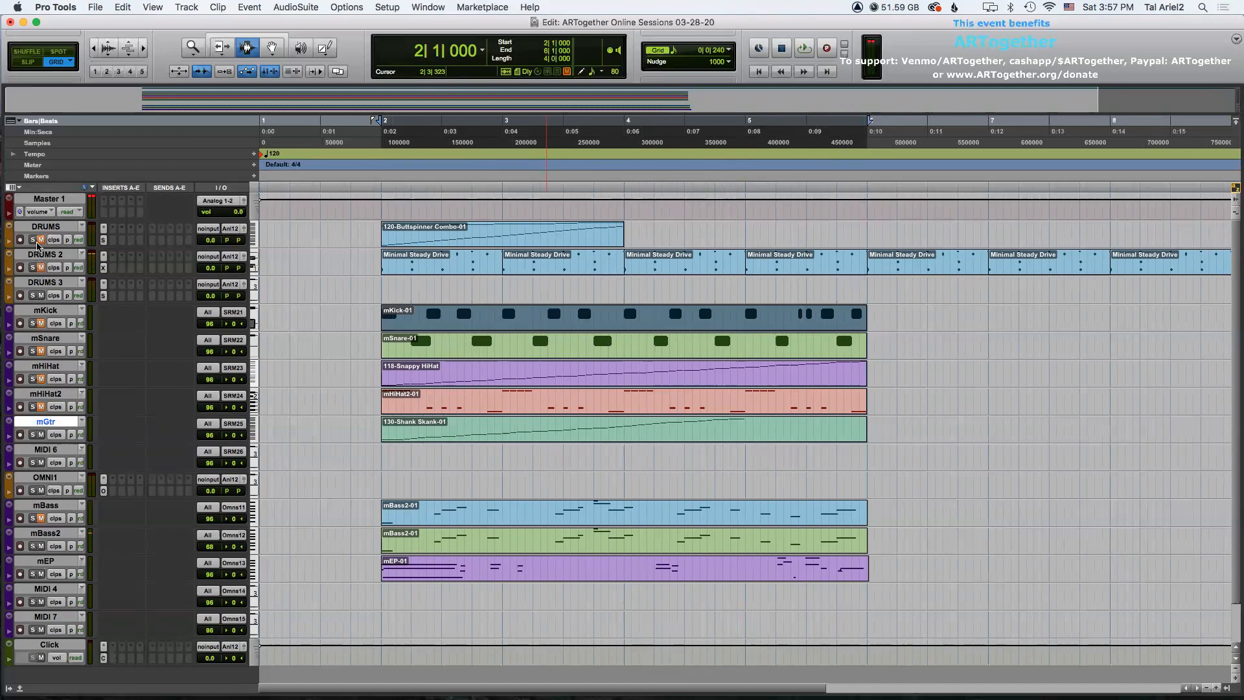
# Duplicate the 120-Buttspinner Combo clip on the DRUMS track and play the result.
pyautogui.doubleClick(522, 221)
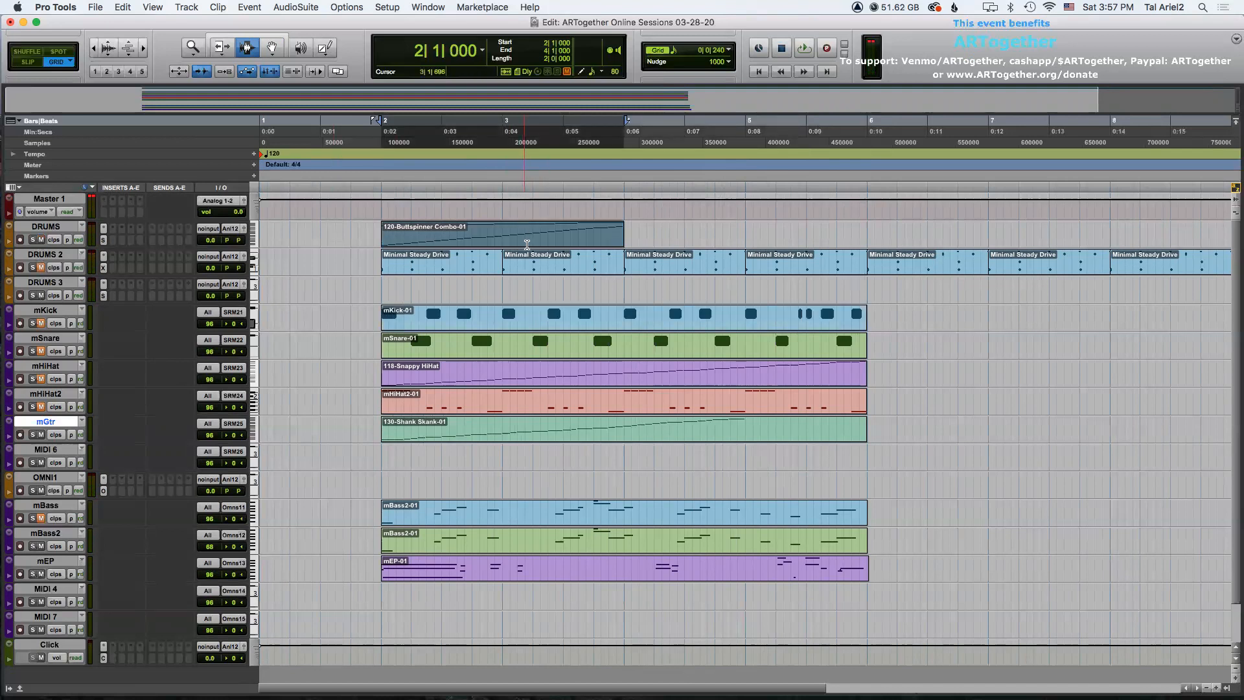
pyautogui.press('super+d')
pyautogui.keyDown('shift'); pyautogui.click(380, 232); pyautogui.keyUp('shift')
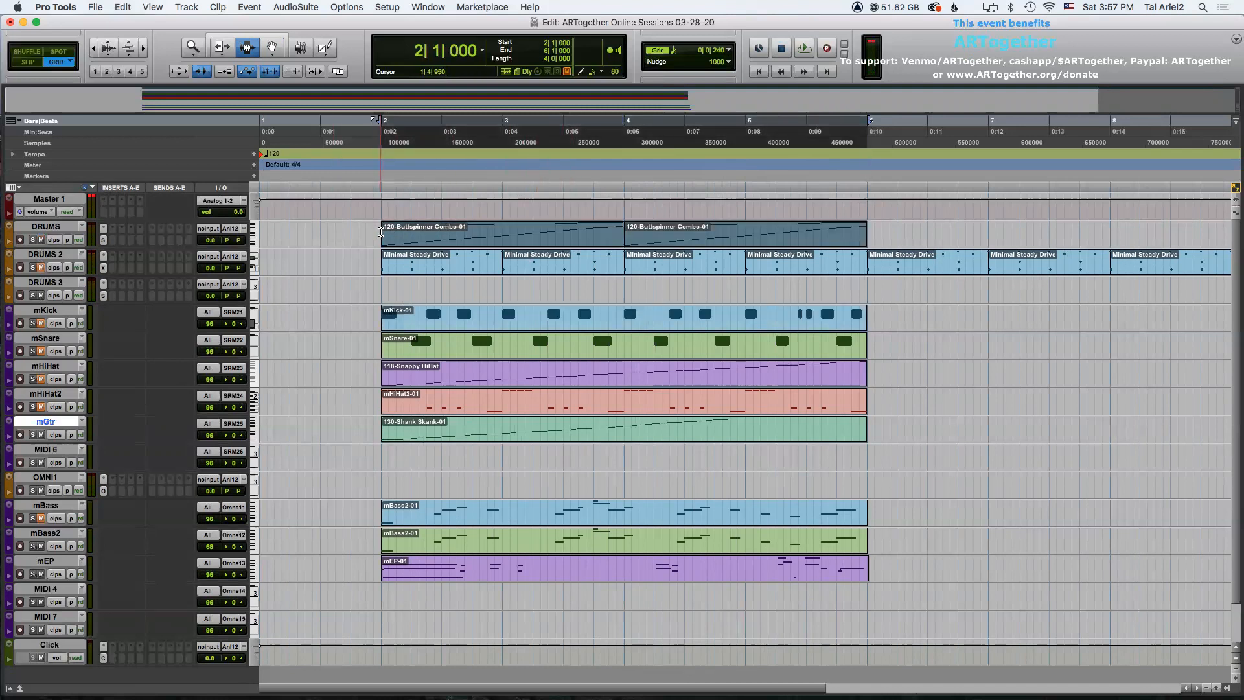
pyautogui.press('space')
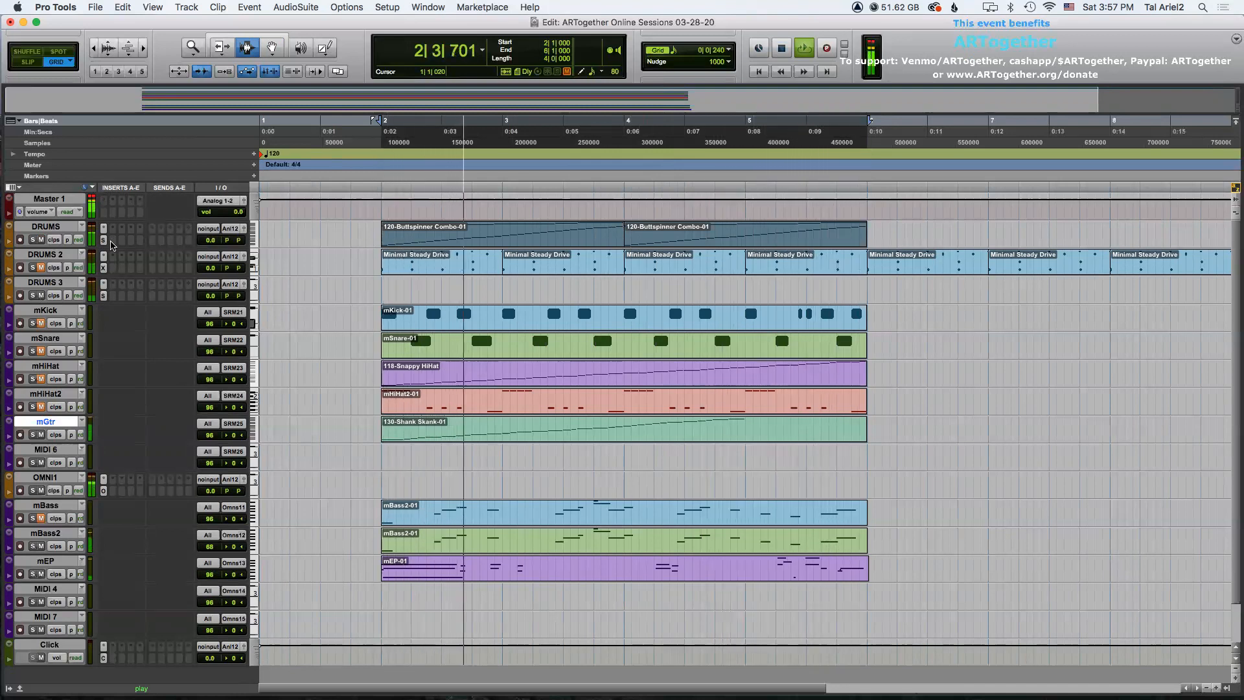
pyautogui.press('space')
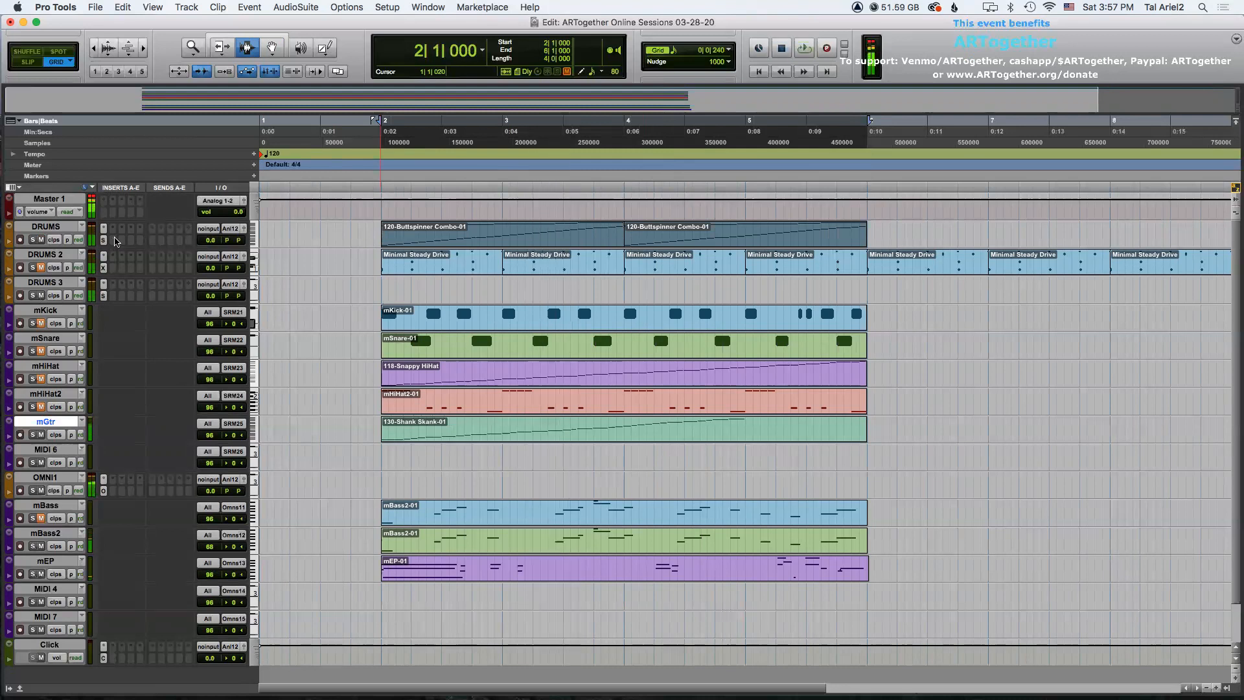
# Toggle mute on the DRUMS 2 and mHiHat tracks while playing back the arrangement.
pyautogui.click(41, 267)
pyautogui.press('space')
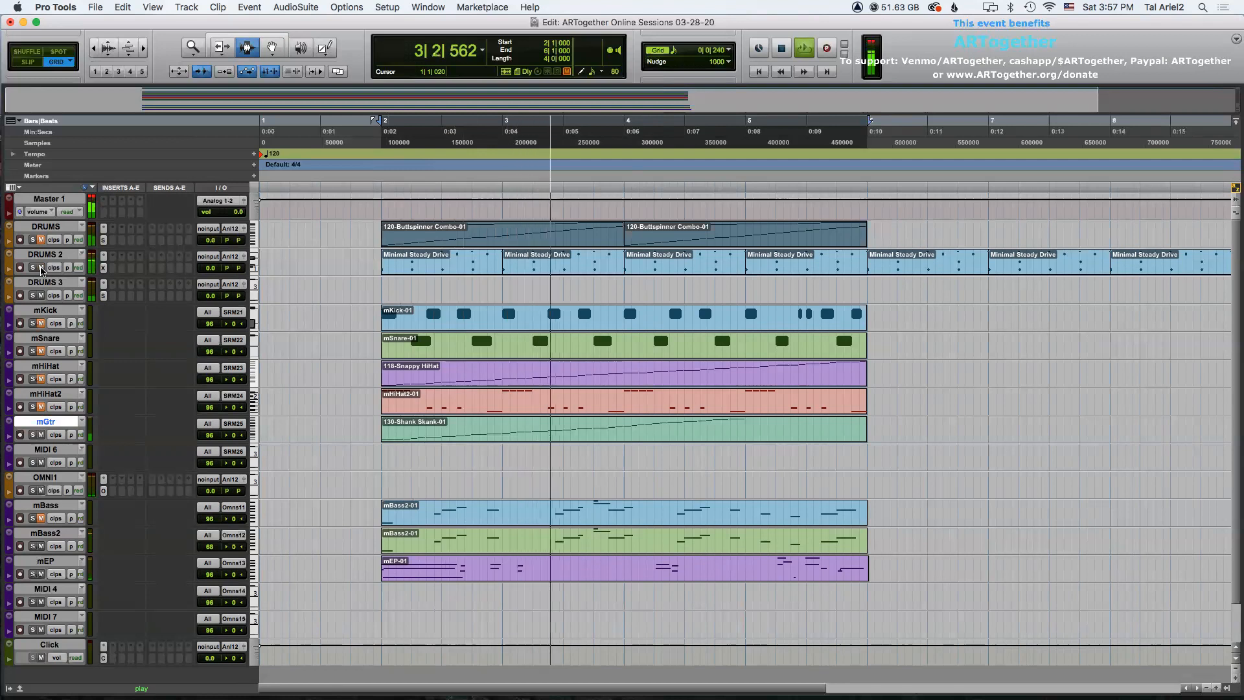
pyautogui.press('space')
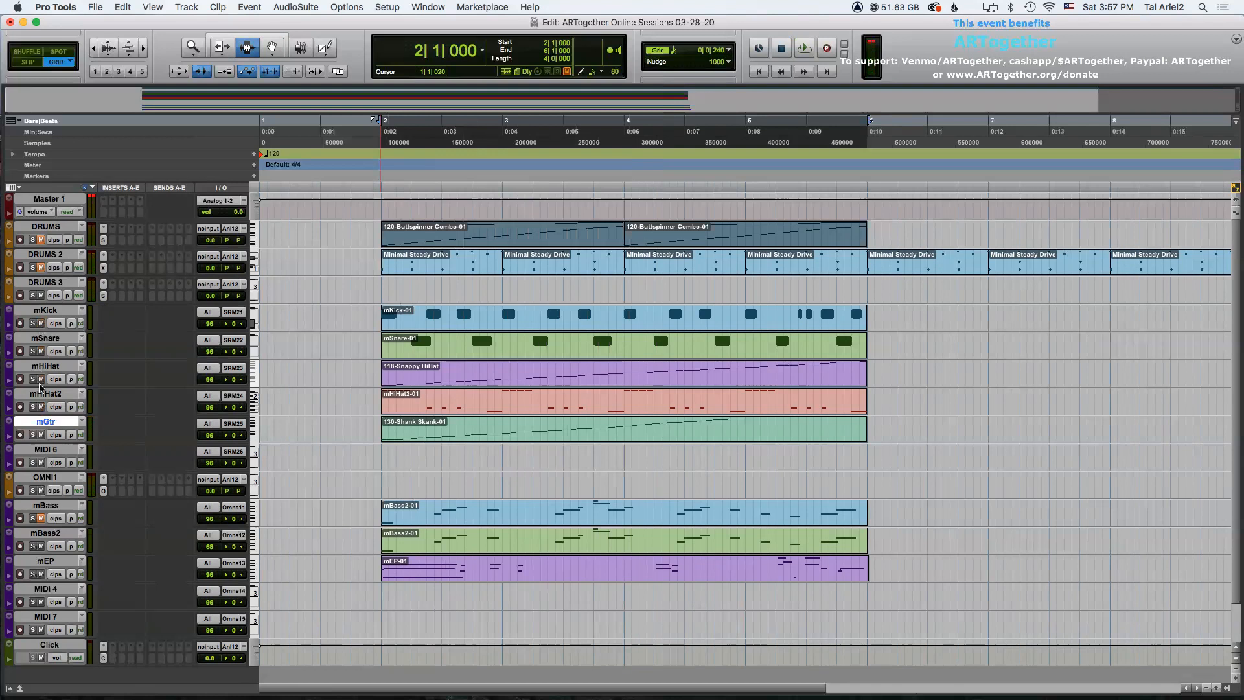
pyautogui.press('space')
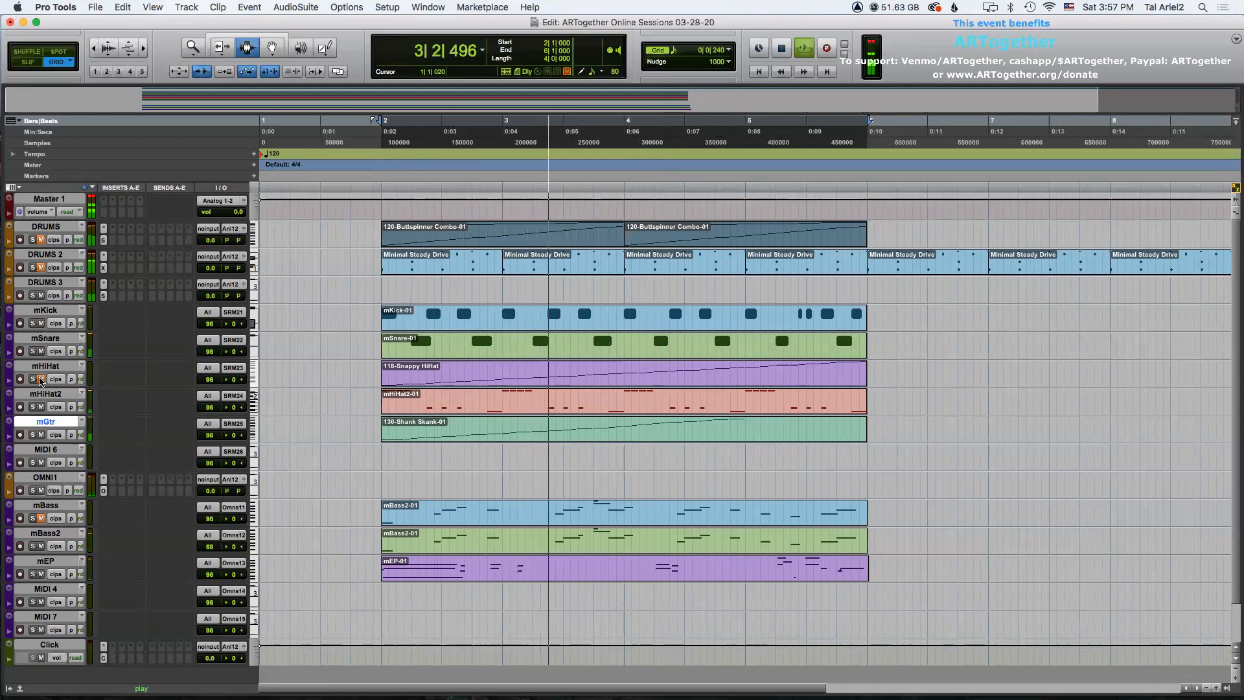
pyautogui.click(40, 379)
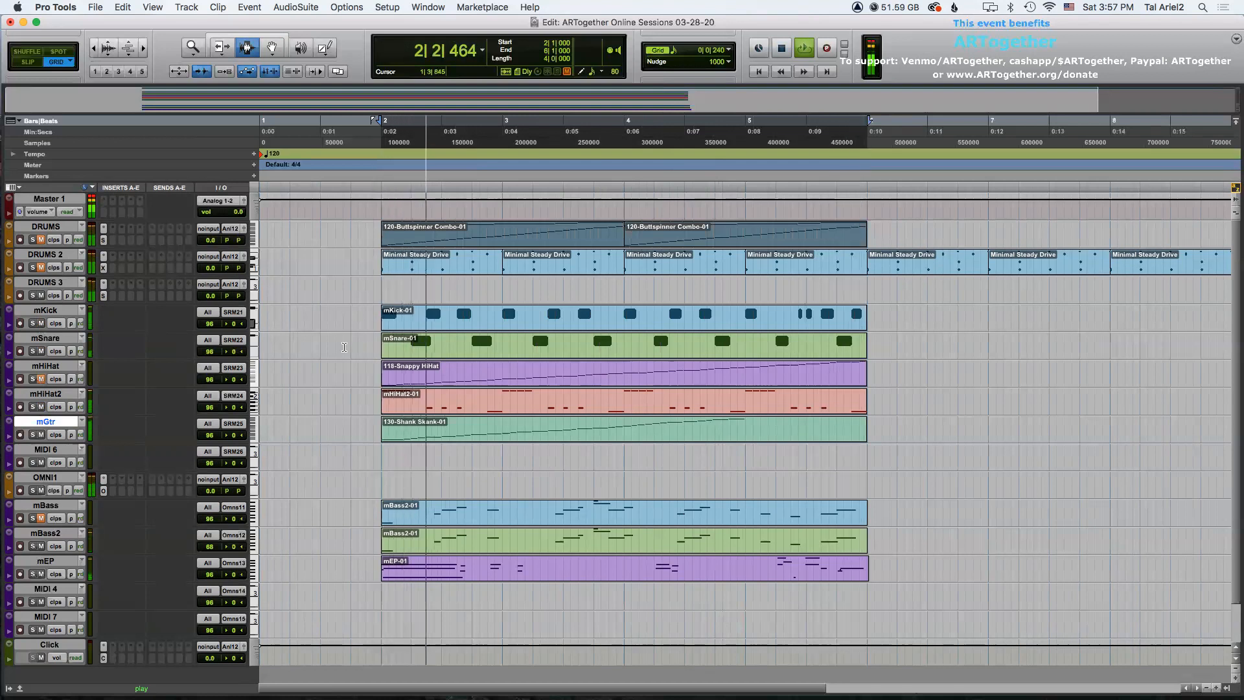
pyautogui.press('space')
# Select the MIDI clips from mKick to mEP and duplicate them, then undo the duplication.
pyautogui.press('r')
pyautogui.press('r')
pyautogui.press('t')
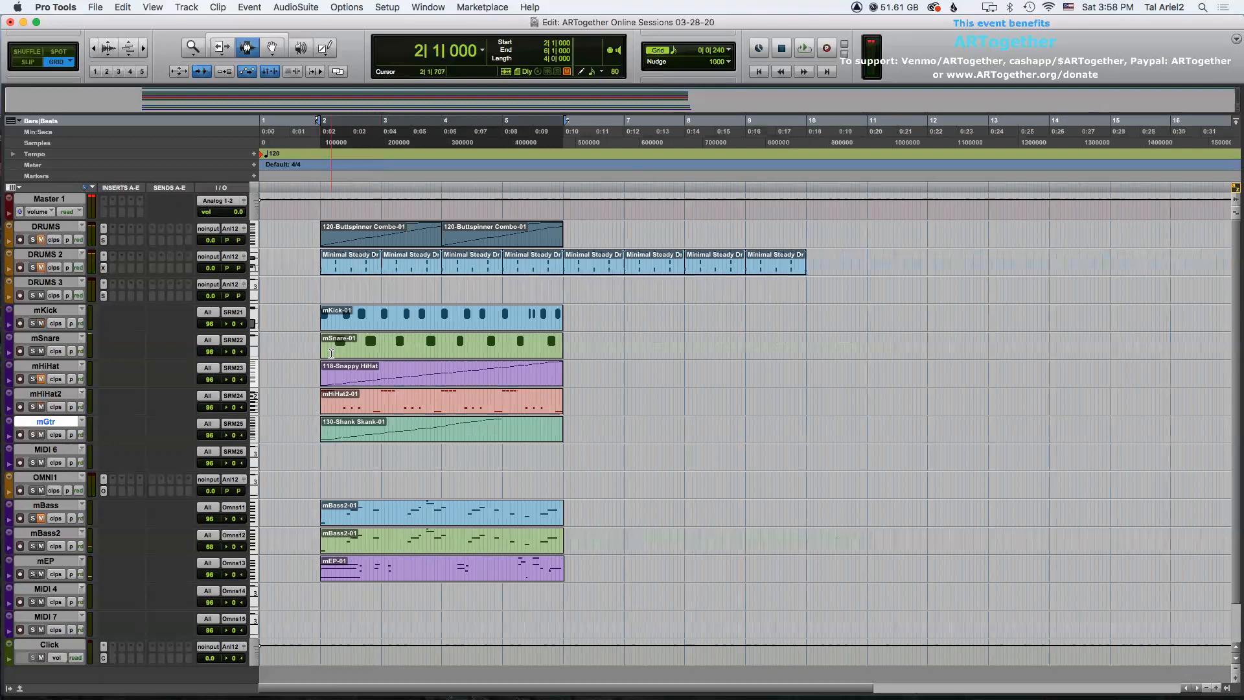
pyautogui.press('F8')
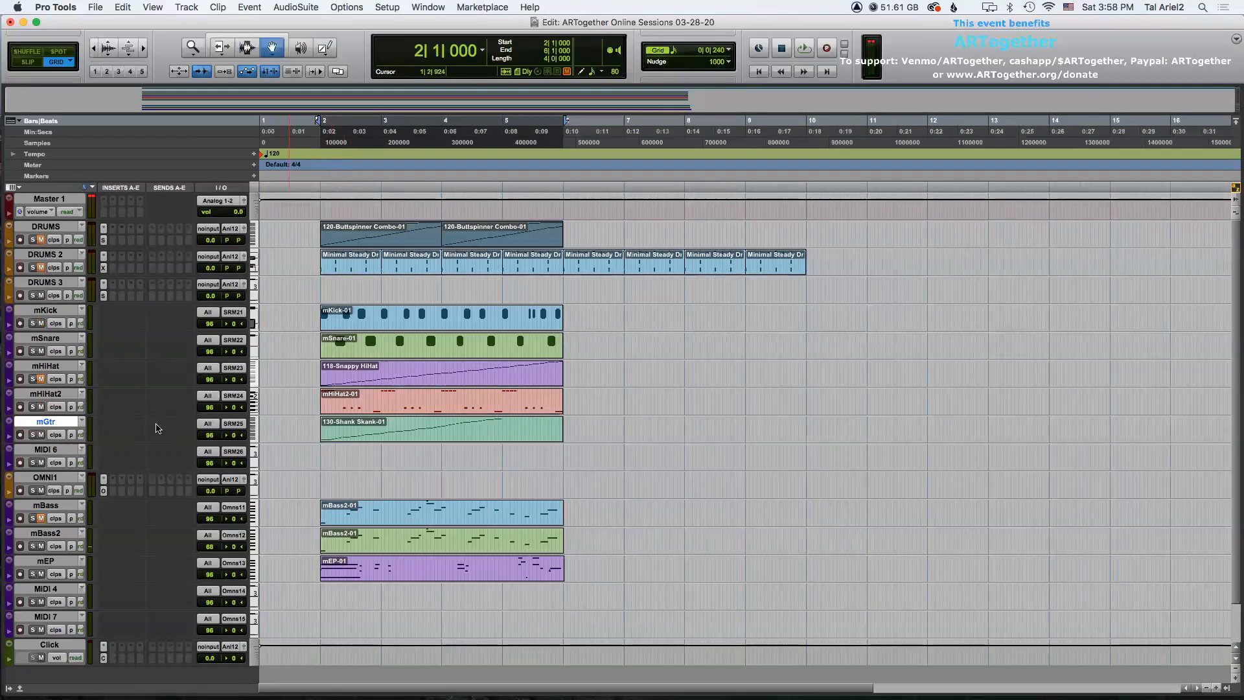
pyautogui.click(438, 319)
pyautogui.keyDown('shift'); pyautogui.click(445, 349); pyautogui.keyUp('shift')
pyautogui.keyDown('shift'); pyautogui.click(445, 371); pyautogui.keyUp('shift')
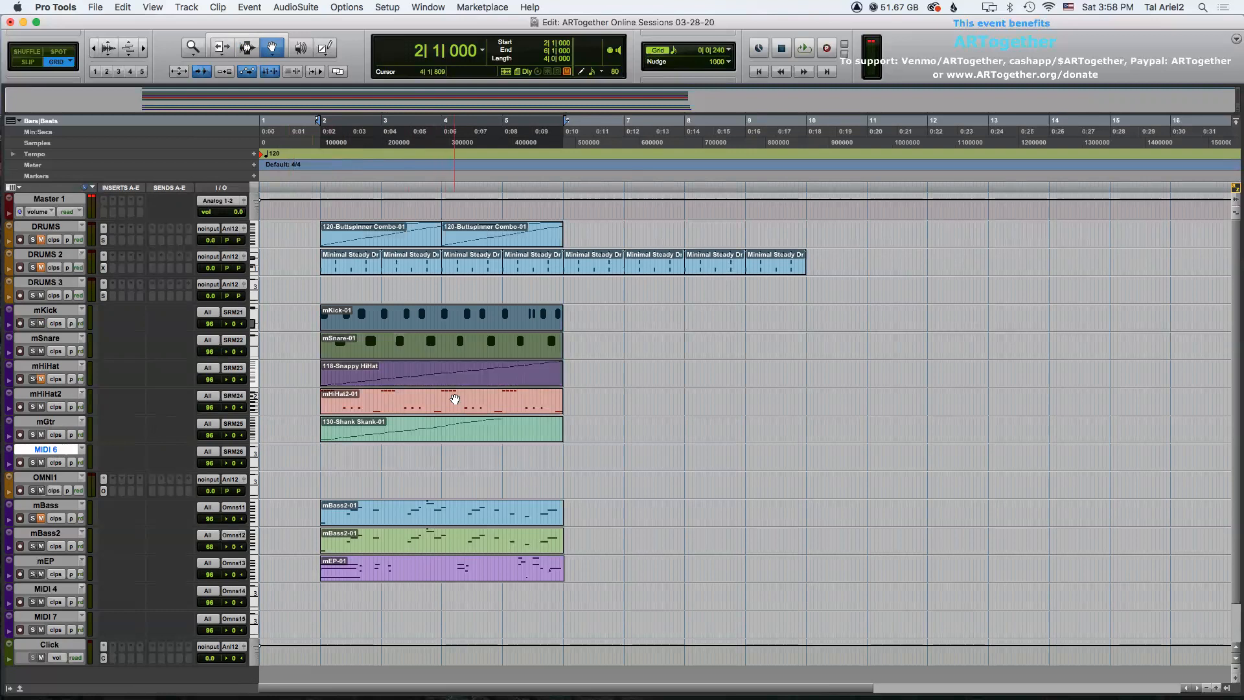
pyautogui.keyDown('shift'); pyautogui.click(454, 399); pyautogui.keyUp('shift')
pyautogui.keyDown('shift'); pyautogui.click(457, 422); pyautogui.keyUp('shift')
pyautogui.keyDown('shift'); pyautogui.click(458, 510); pyautogui.keyUp('shift')
pyautogui.keyDown('shift'); pyautogui.click(453, 538); pyautogui.keyUp('shift')
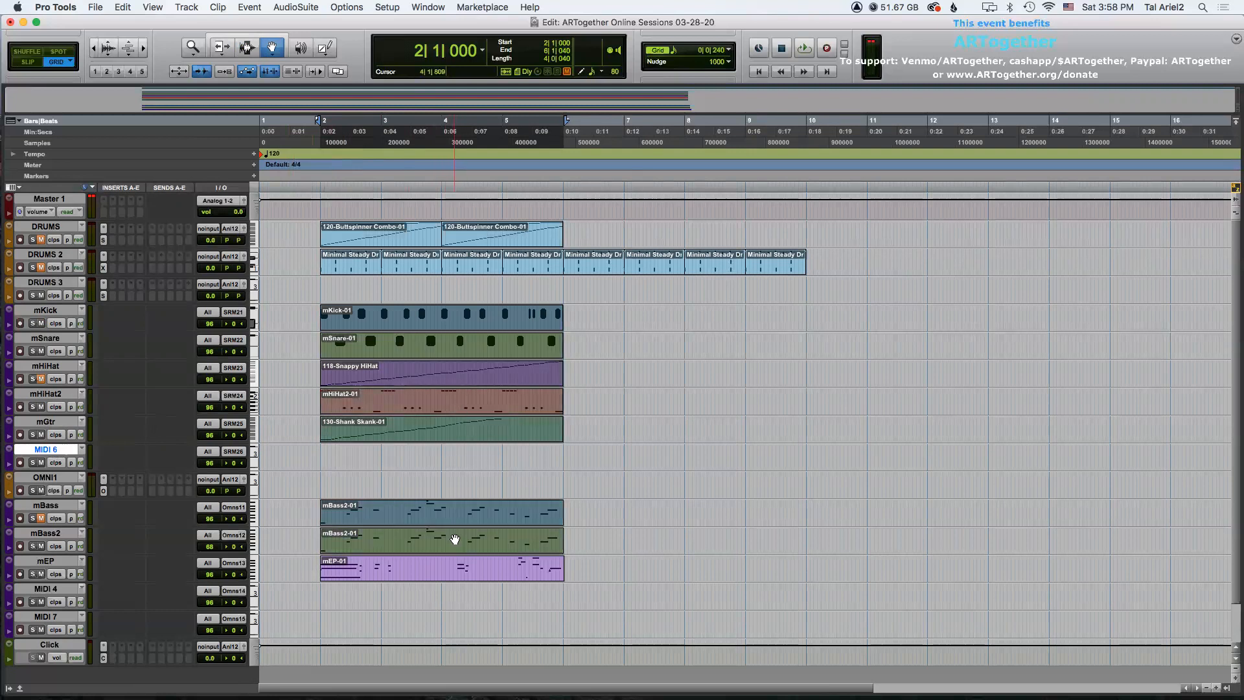
pyautogui.keyDown('shift'); pyautogui.click(447, 564); pyautogui.keyUp('shift')
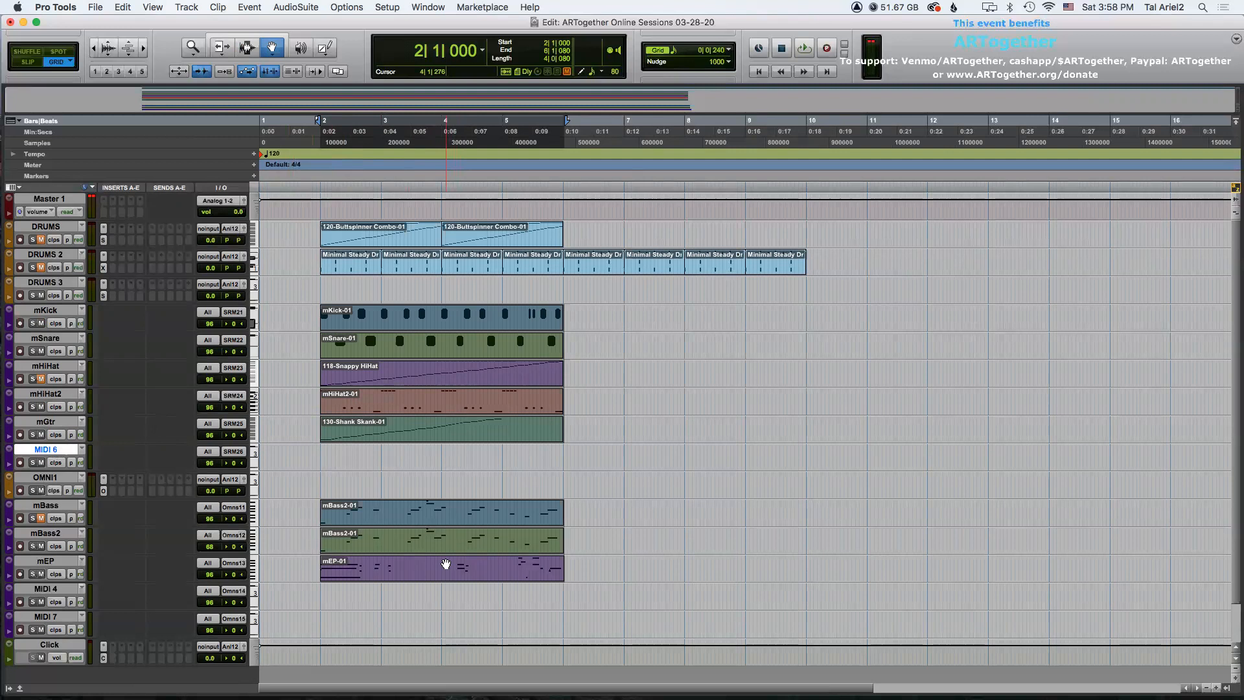
pyautogui.press('super+d')
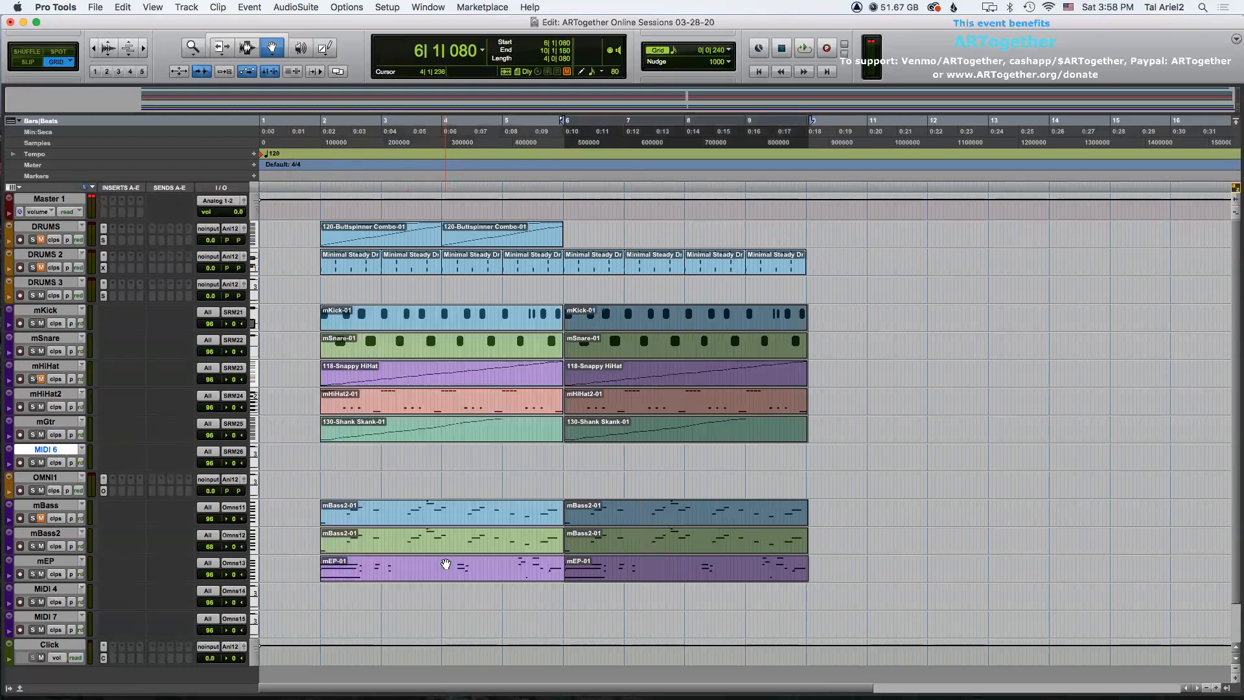
pyautogui.press('super+z')
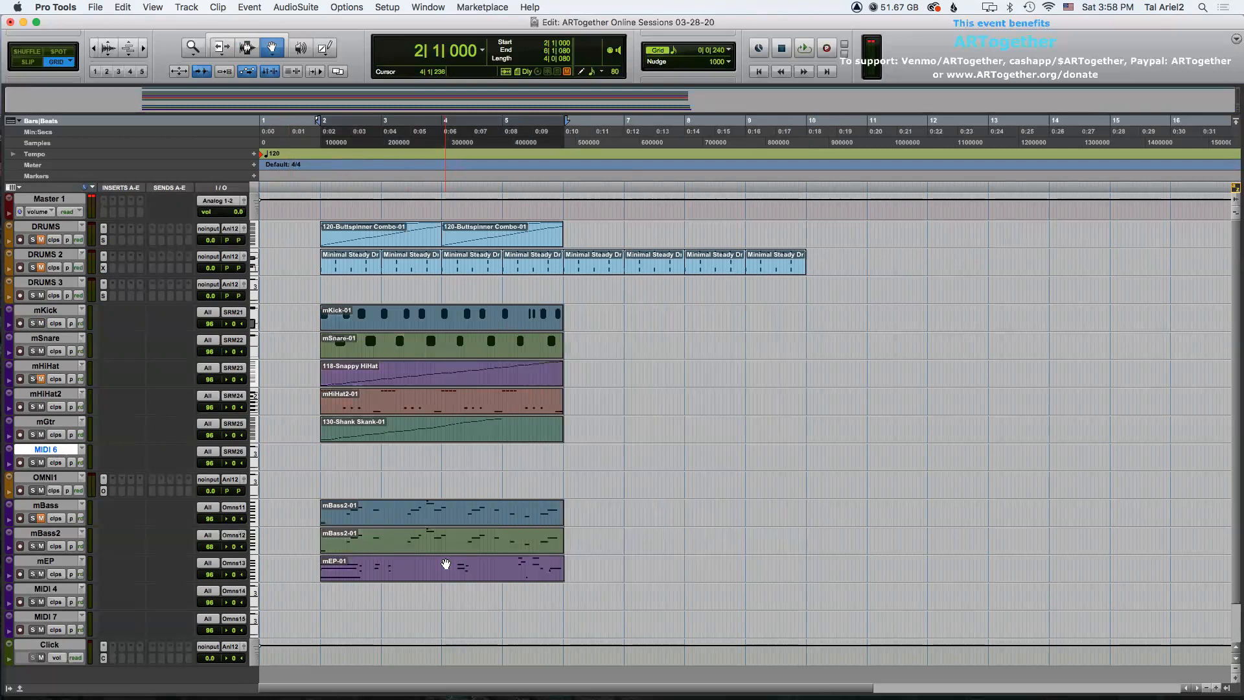
# Trim the ends of the mKick, mSnare and mHiHat clips to bar 6.
pyautogui.press('t')
pyautogui.press('t')
pyautogui.press('r')
pyautogui.press('r')
pyautogui.press('F7')
pyautogui.click(565, 321)
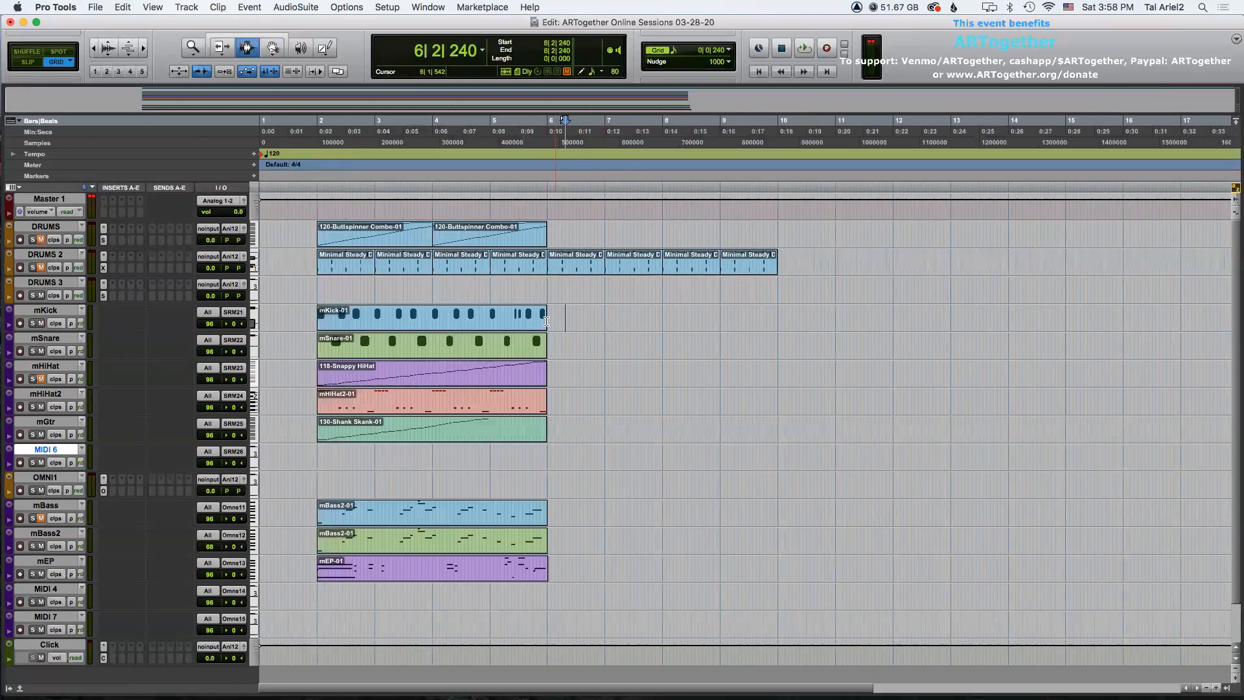
pyautogui.press('F6')
pyautogui.click(545, 321)
pyautogui.click(544, 345)
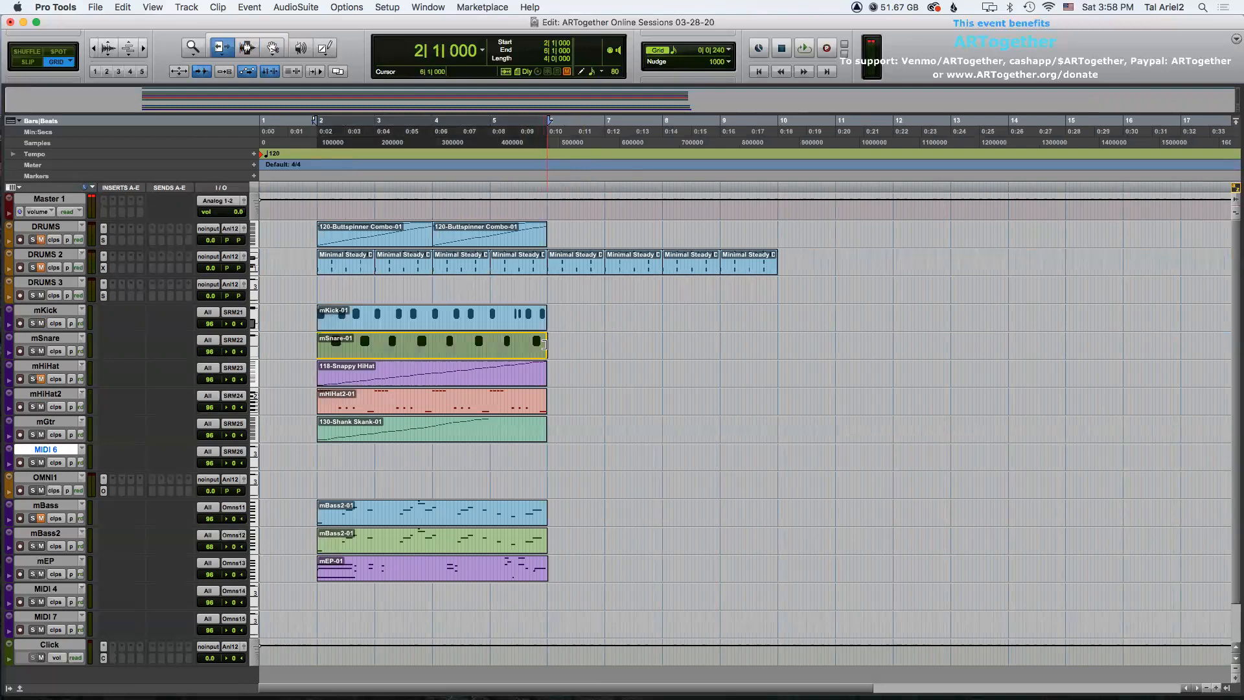
pyautogui.click(545, 374)
pyautogui.press('F7')
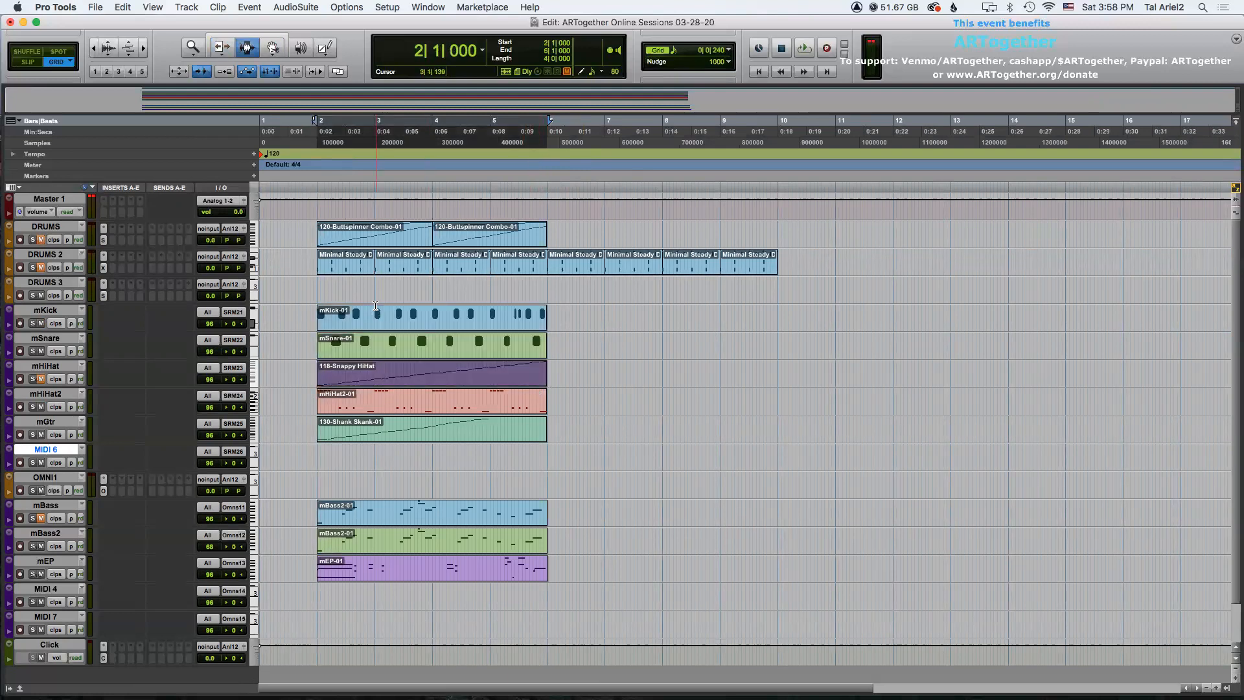
# Select bars 2 to 6 across the mKick to mEP tracks and duplicate the selection three times.
pyautogui.moveTo(316, 313); pyautogui.dragTo(547, 561)
pyautogui.press('super+d')
pyautogui.press('super+bracketleft')
pyautogui.press('super+d')
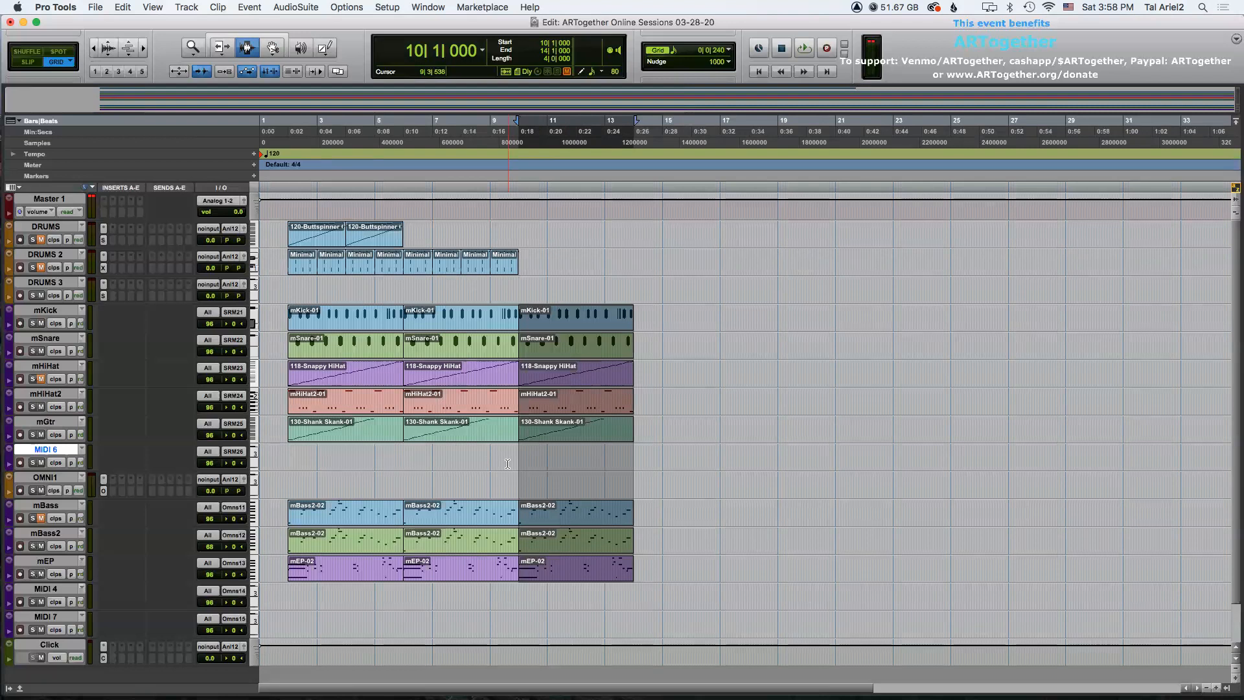
pyautogui.press('super+d')
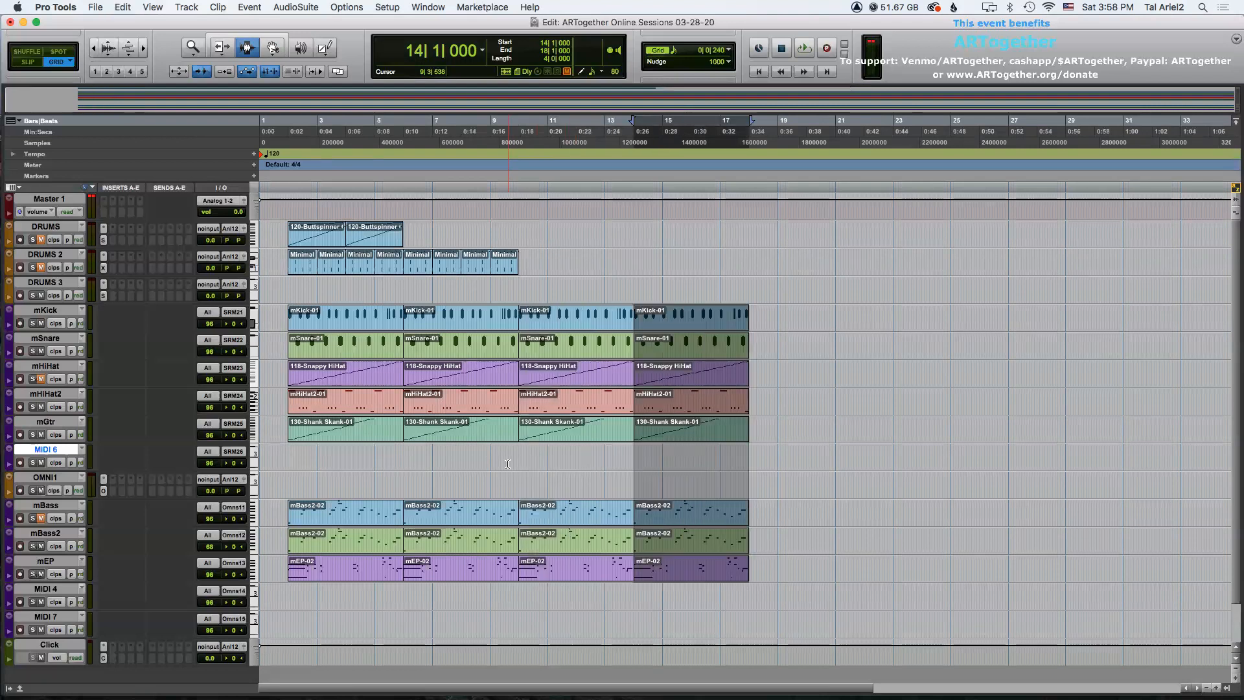
pyautogui.click(402, 318)
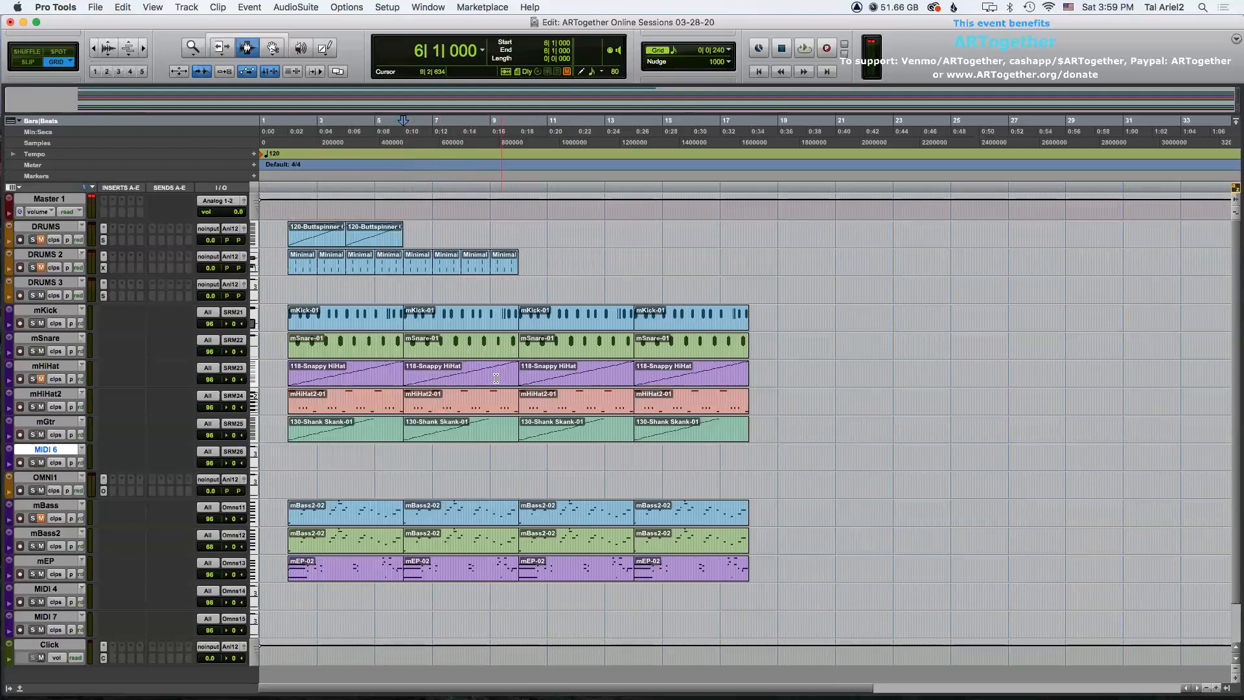
pyautogui.click(288, 320)
pyautogui.press('t')
pyautogui.press('t')
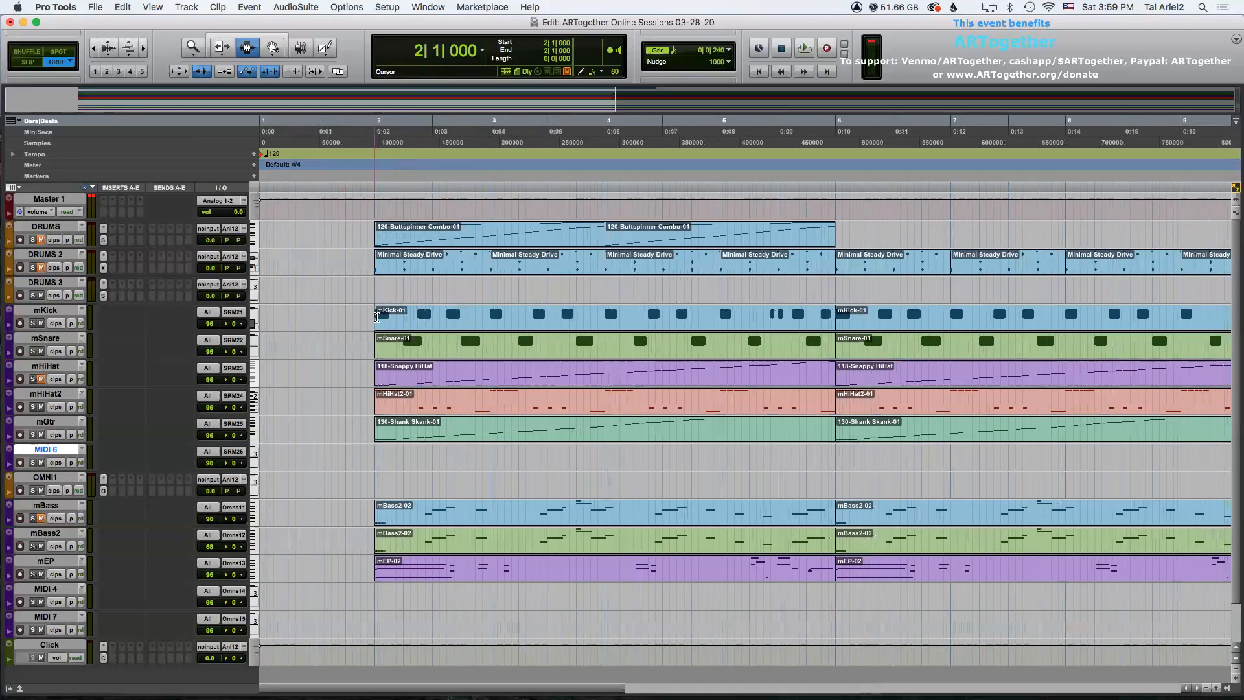
pyautogui.press('r')
pyautogui.press('r')
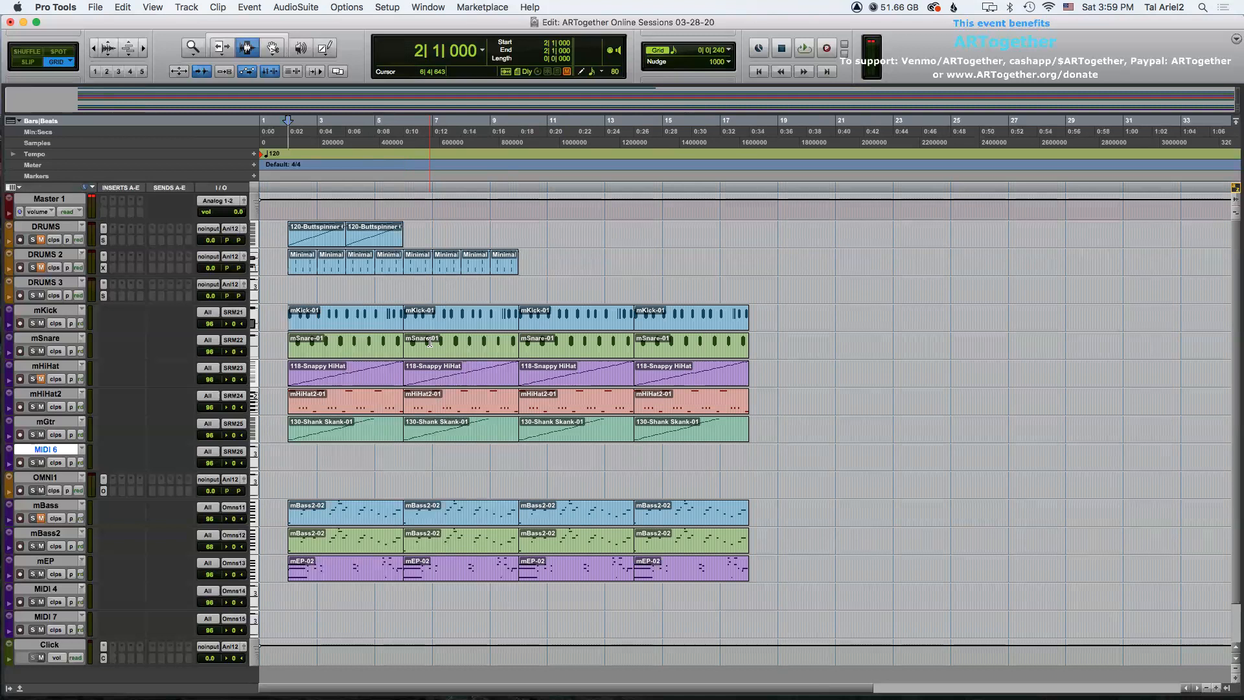
# Mute the first clips (bars 2 to 6) on the mKick, mSnare, mHiHat and mHiHat2 tracks.
pyautogui.press('F8')
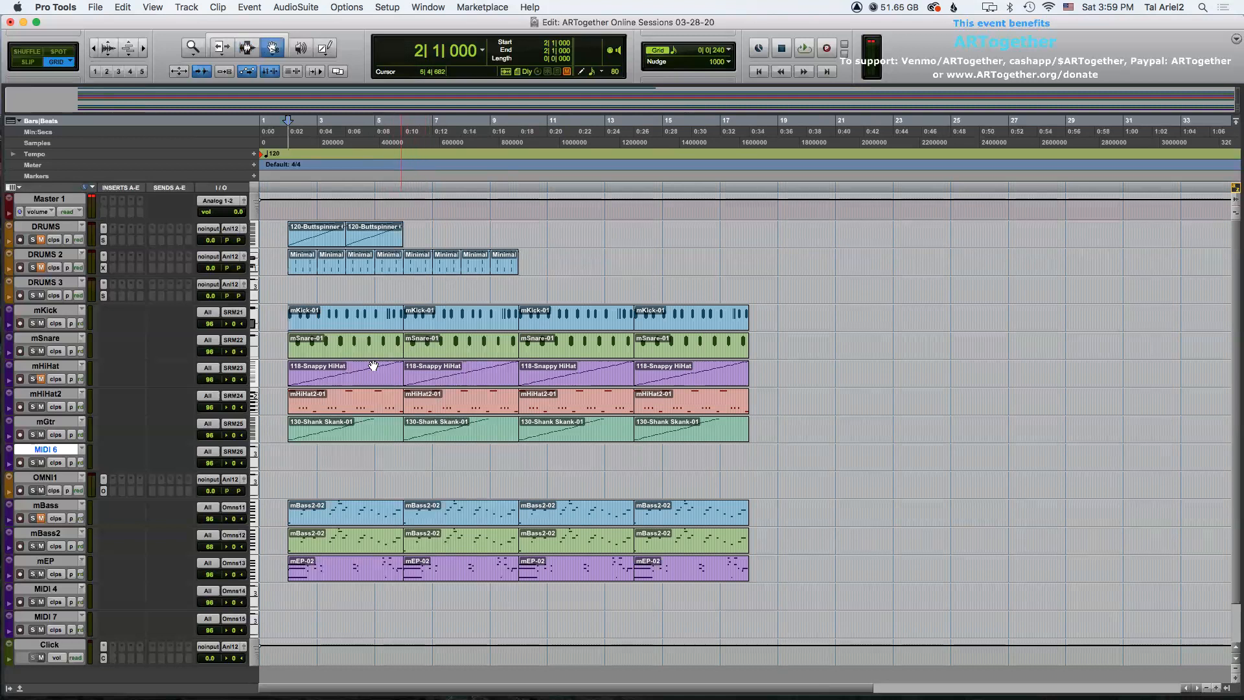
pyautogui.click(350, 323)
pyautogui.keyDown('shift'); pyautogui.click(361, 347); pyautogui.keyUp('shift')
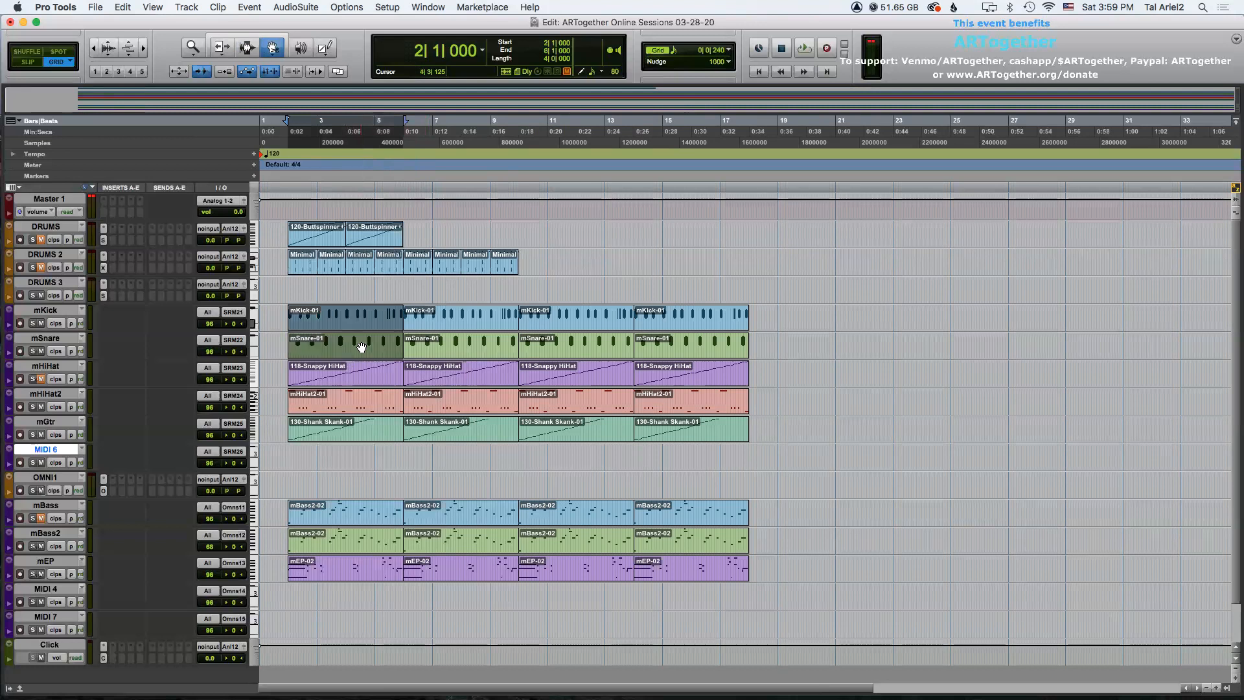
pyautogui.keyDown('shift'); pyautogui.click(362, 380); pyautogui.keyUp('shift')
pyautogui.keyDown('shift'); pyautogui.click(360, 405); pyautogui.keyUp('shift')
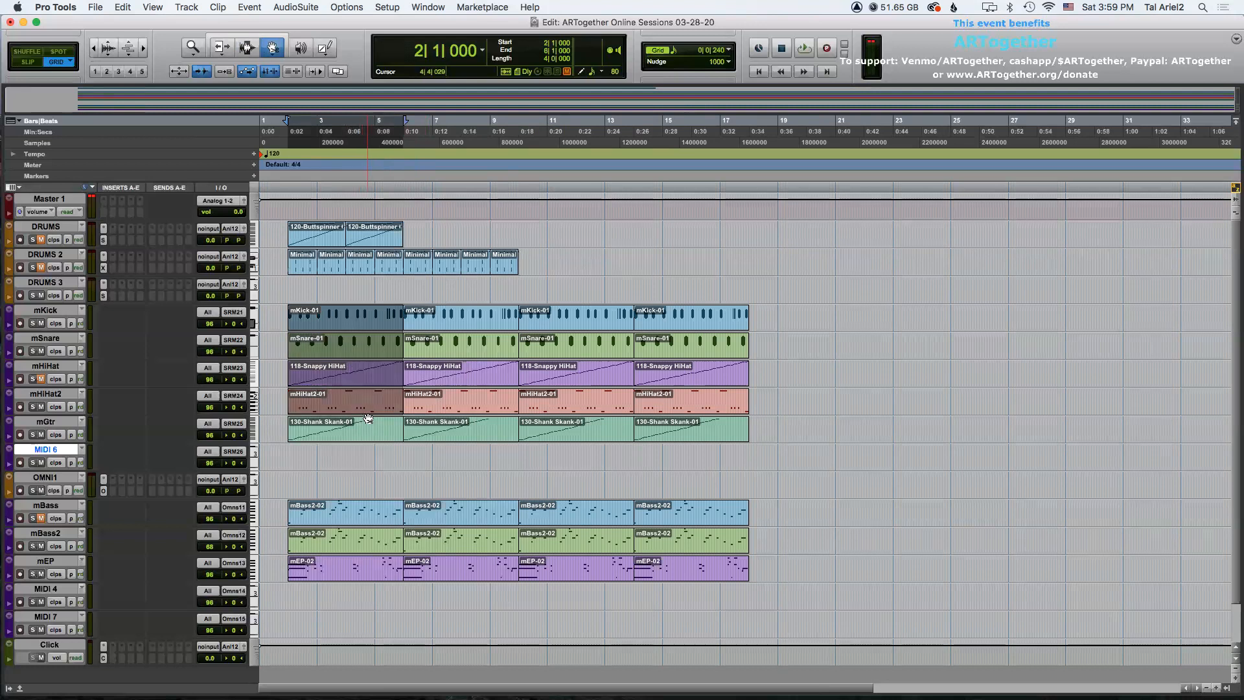
pyautogui.press('super+m')
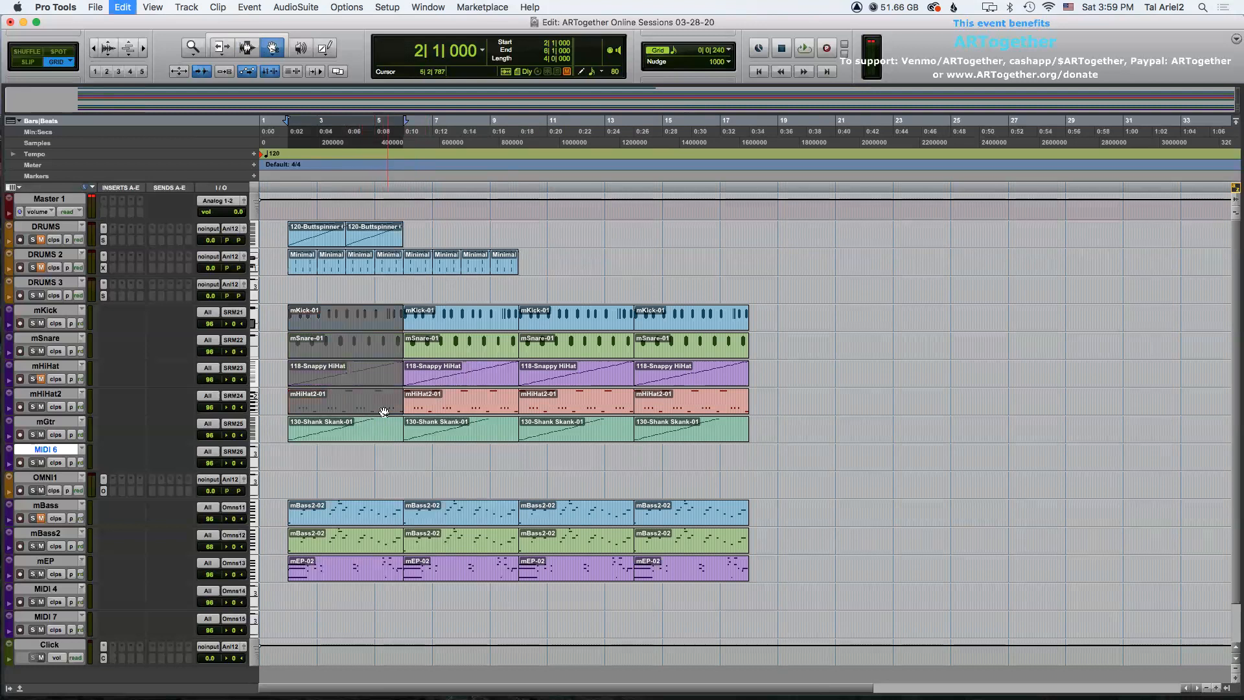
# Mute the first clips on the mBass, mBass2 and mEP tracks.
pyautogui.press('F7')
pyautogui.click(349, 321)
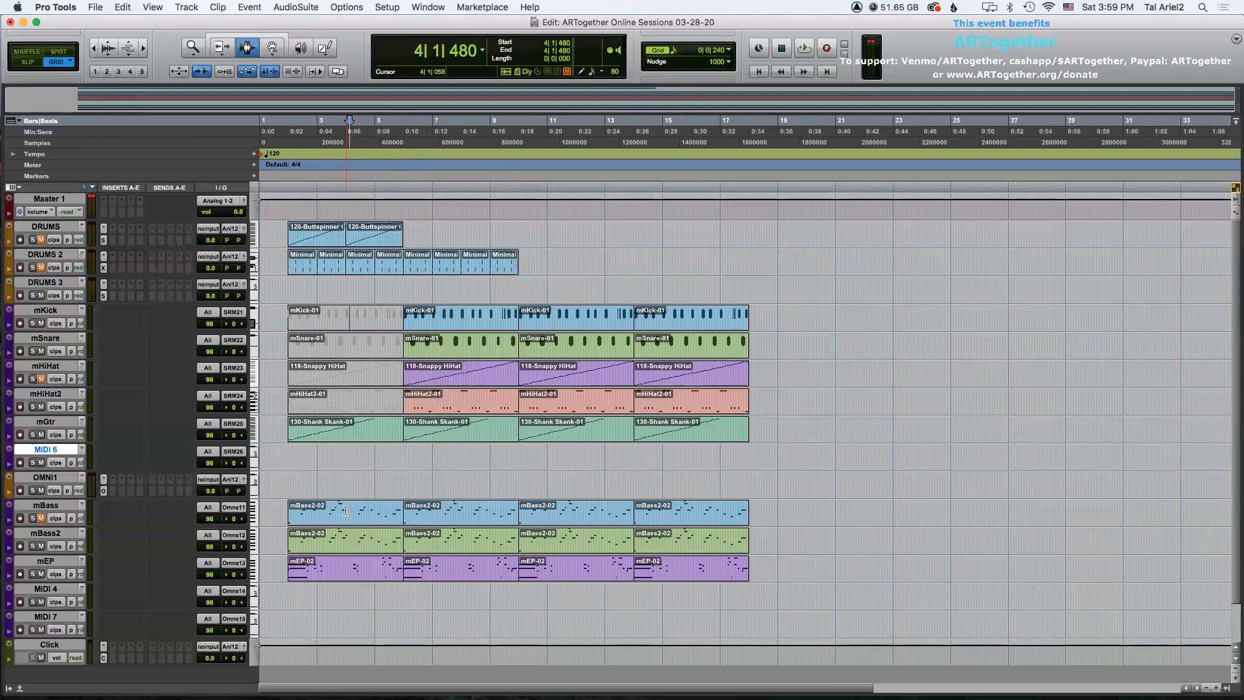
pyautogui.press('F8')
pyautogui.click(345, 511)
pyautogui.keyDown('shift'); pyautogui.click(351, 565); pyautogui.keyUp('shift')
pyautogui.keyDown('shift'); pyautogui.click(354, 541); pyautogui.keyUp('shift')
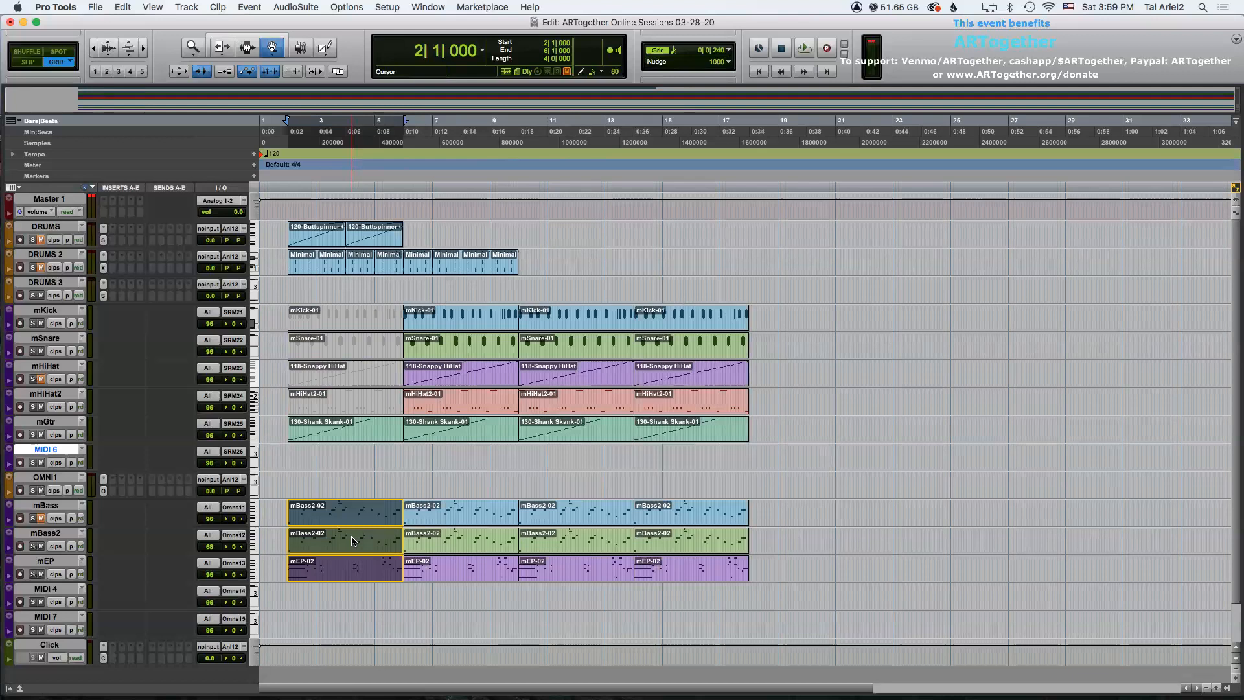
pyautogui.press('super+m')
pyautogui.press('F7')
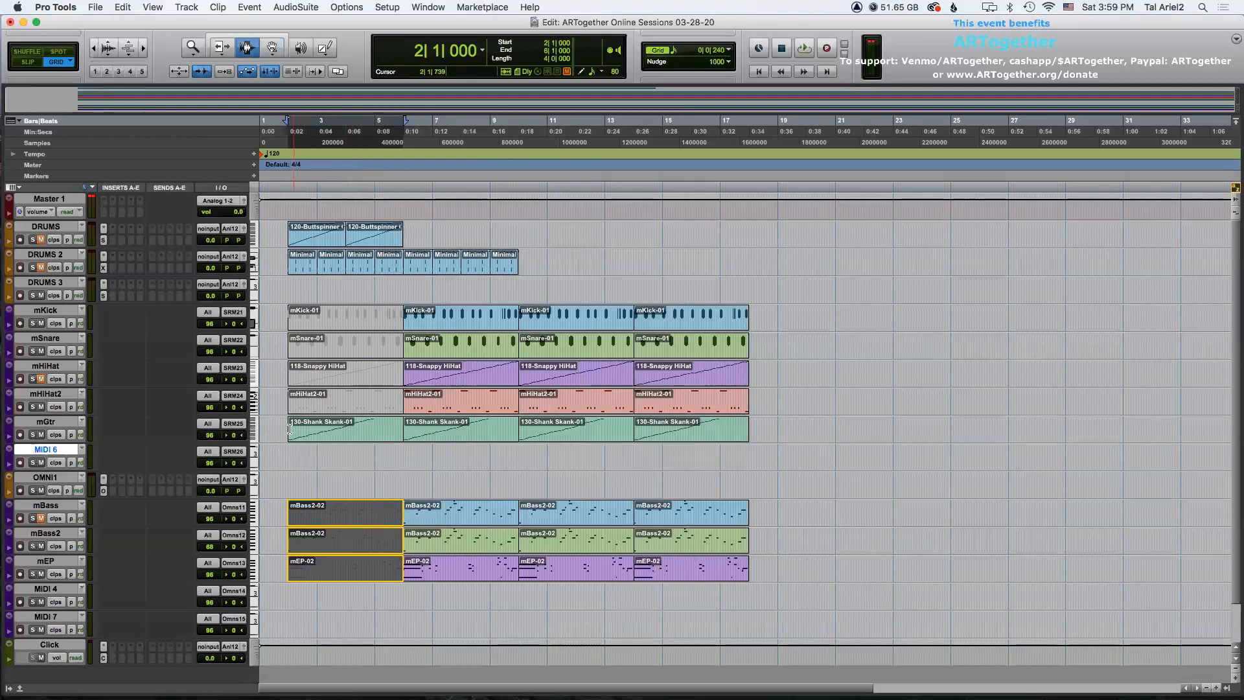
# Play back the arrangement from the start to hear the muted intro.
pyautogui.click(286, 424)
pyautogui.press('space')
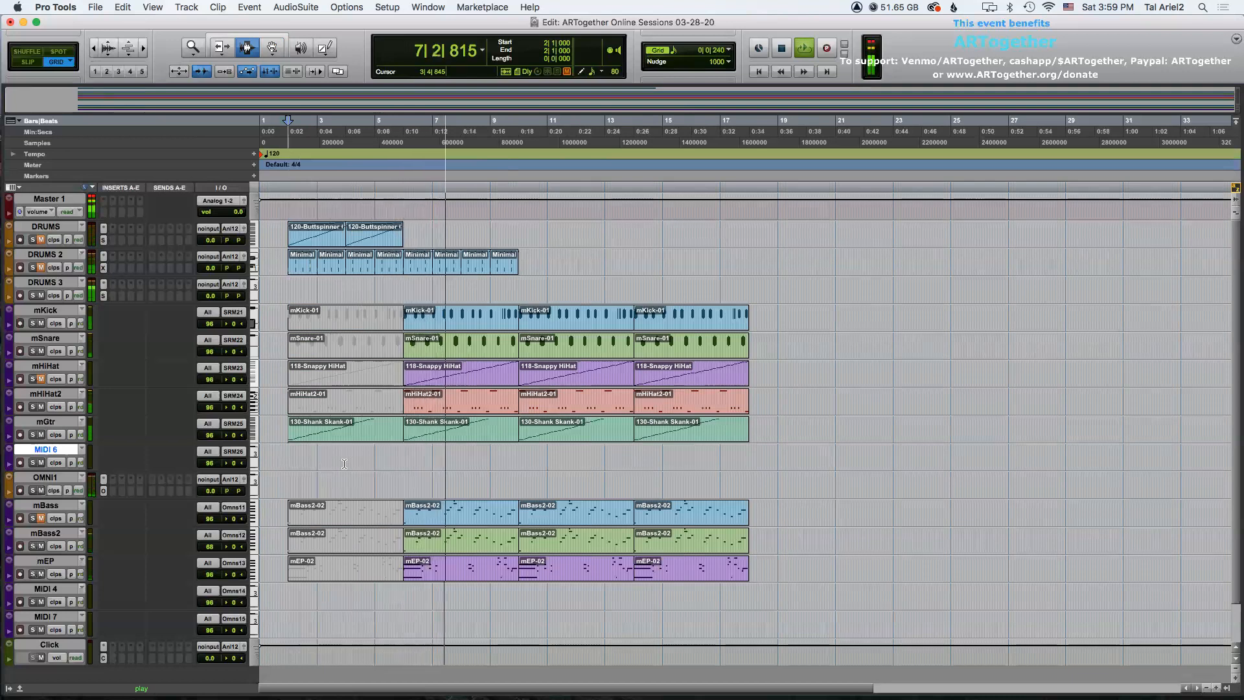
pyautogui.press('space')
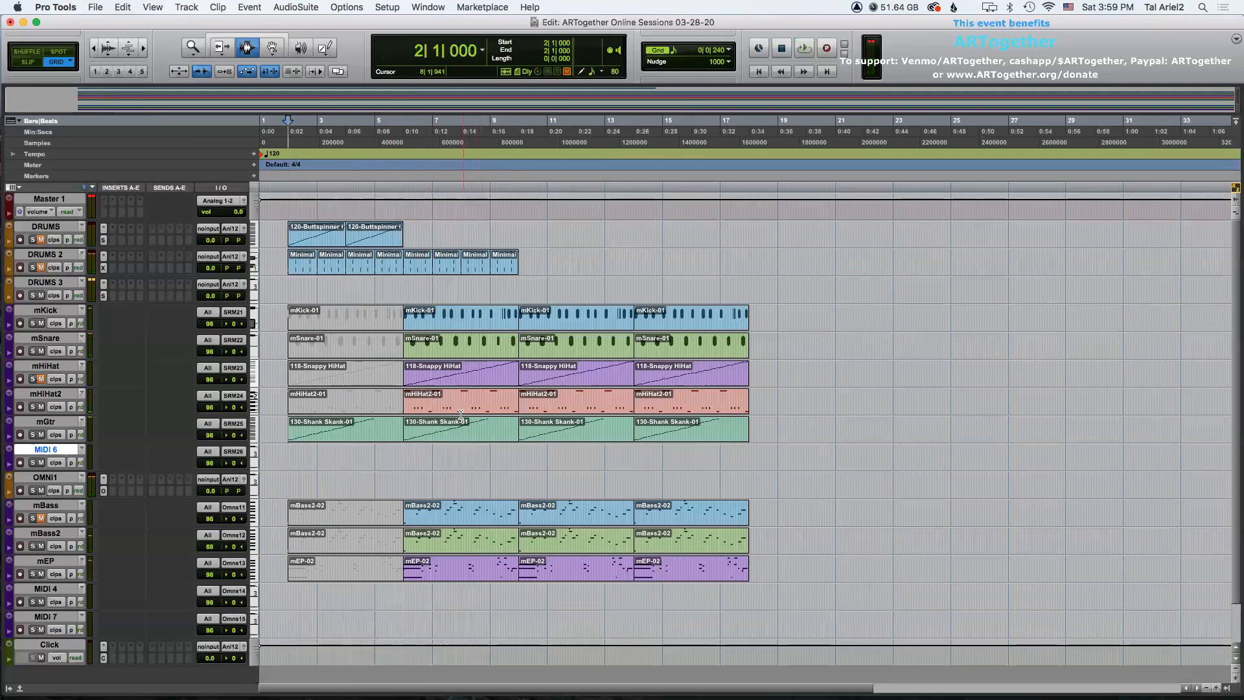
# Mute the second clips (bars 6 to 10) on the mKick, mSnare, mHiHat and mHiHat2 tracks.
pyautogui.press('F8')
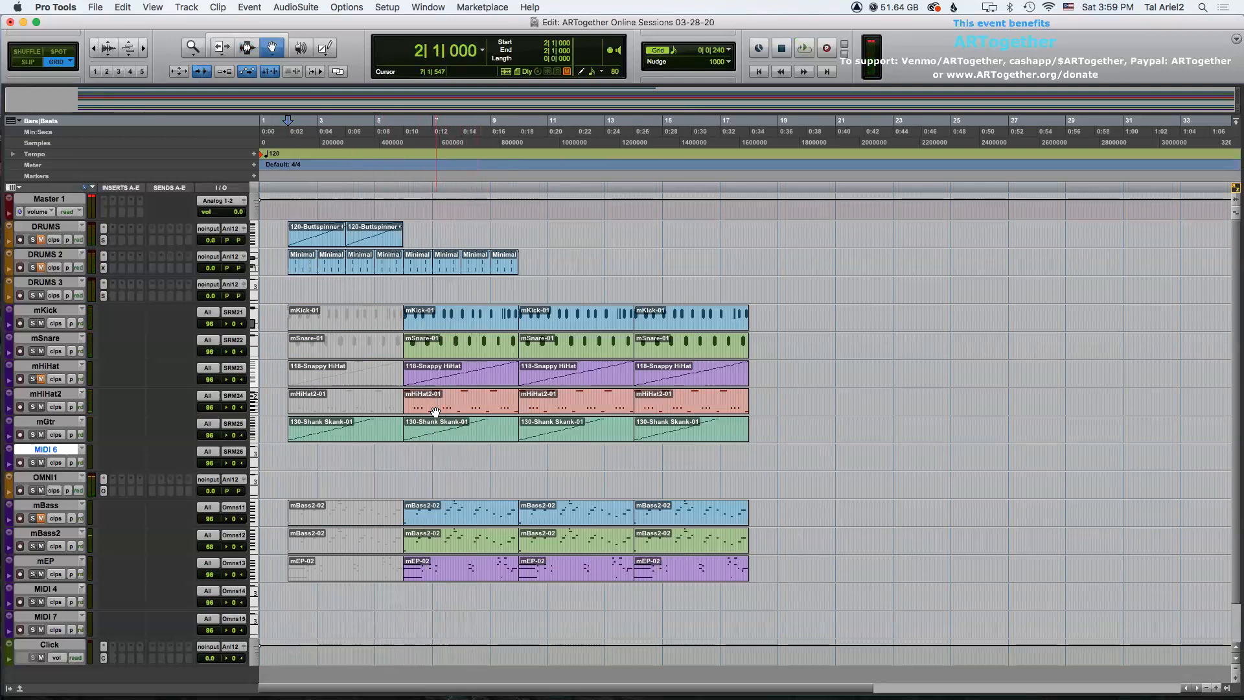
pyautogui.click(455, 324)
pyautogui.keyDown('shift'); pyautogui.click(456, 343); pyautogui.keyUp('shift')
pyautogui.keyDown('shift'); pyautogui.click(457, 372); pyautogui.keyUp('shift')
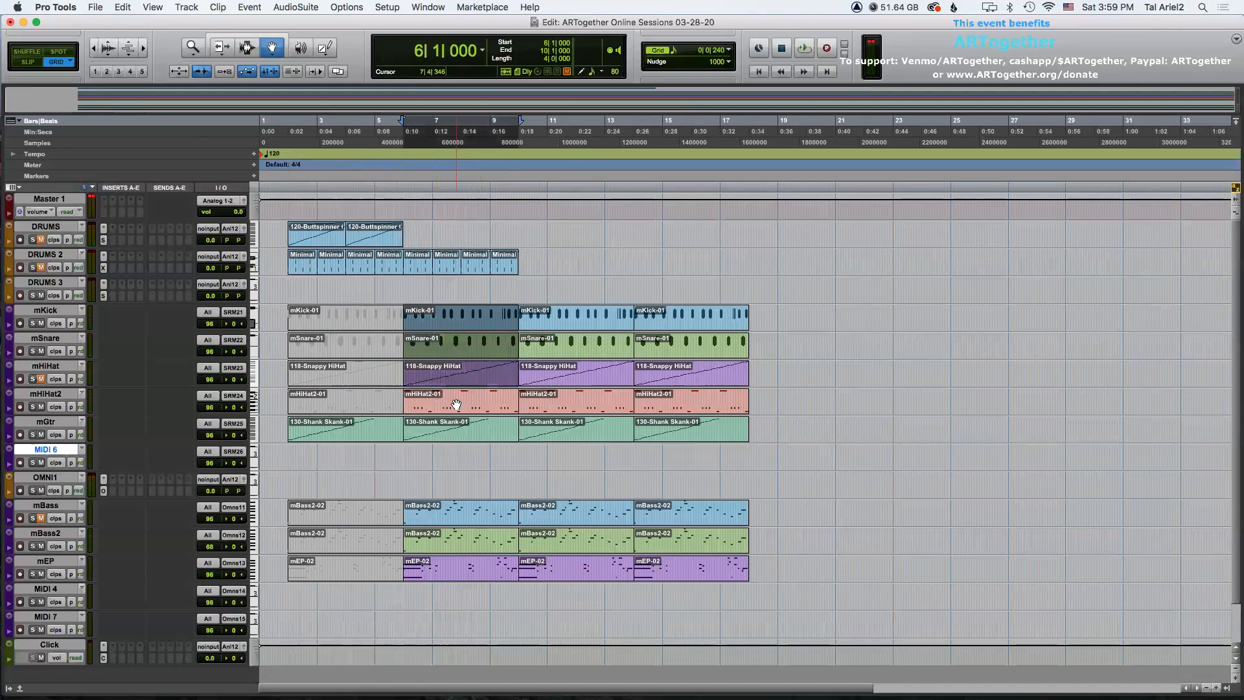
pyautogui.keyDown('shift'); pyautogui.click(455, 406); pyautogui.keyUp('shift')
pyautogui.press('super+m')
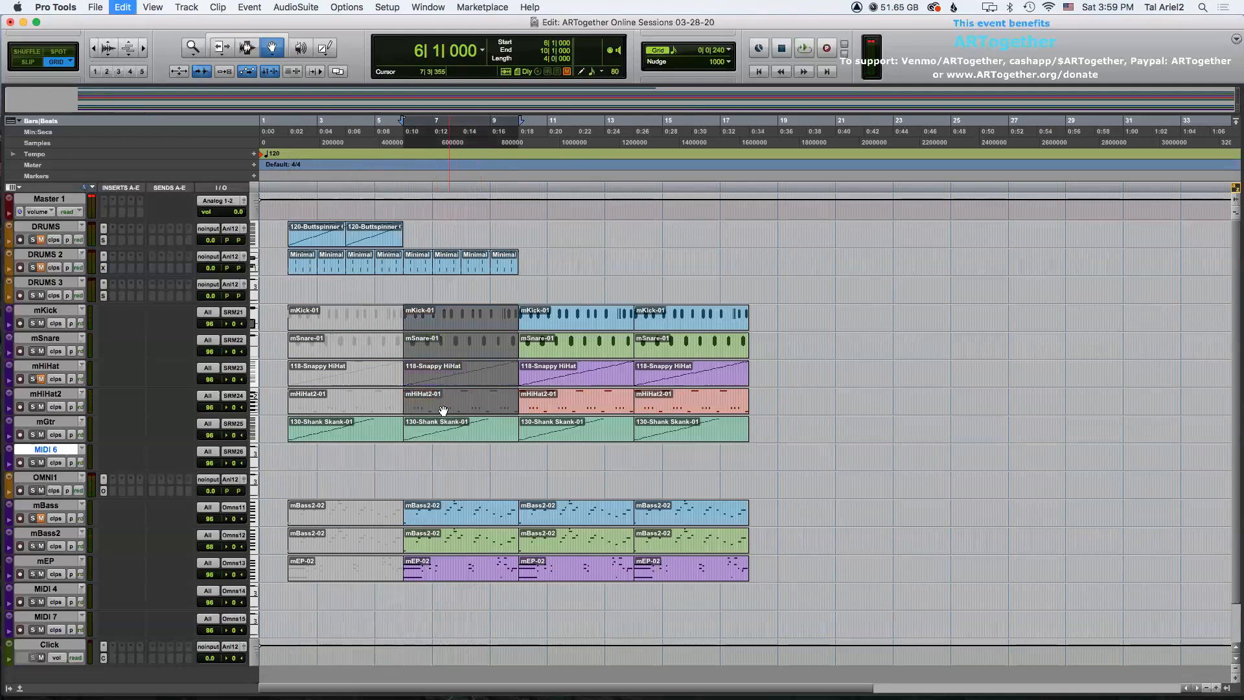
# Mute the second clips on the mBass and mBass2 tracks.
pyautogui.click(445, 518)
pyautogui.keyDown('shift'); pyautogui.click(441, 538); pyautogui.keyUp('shift')
pyautogui.press('super+m')
pyautogui.press('F7')
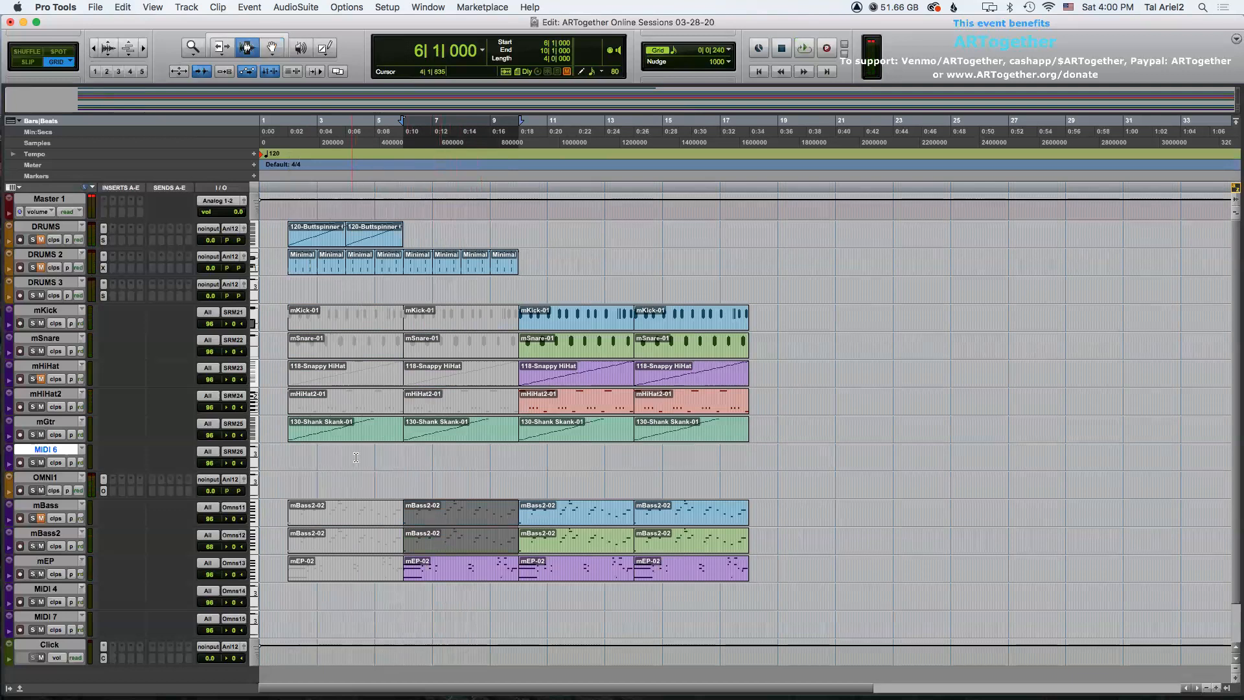
# Play back the arrangement from the start.
pyautogui.click(288, 426)
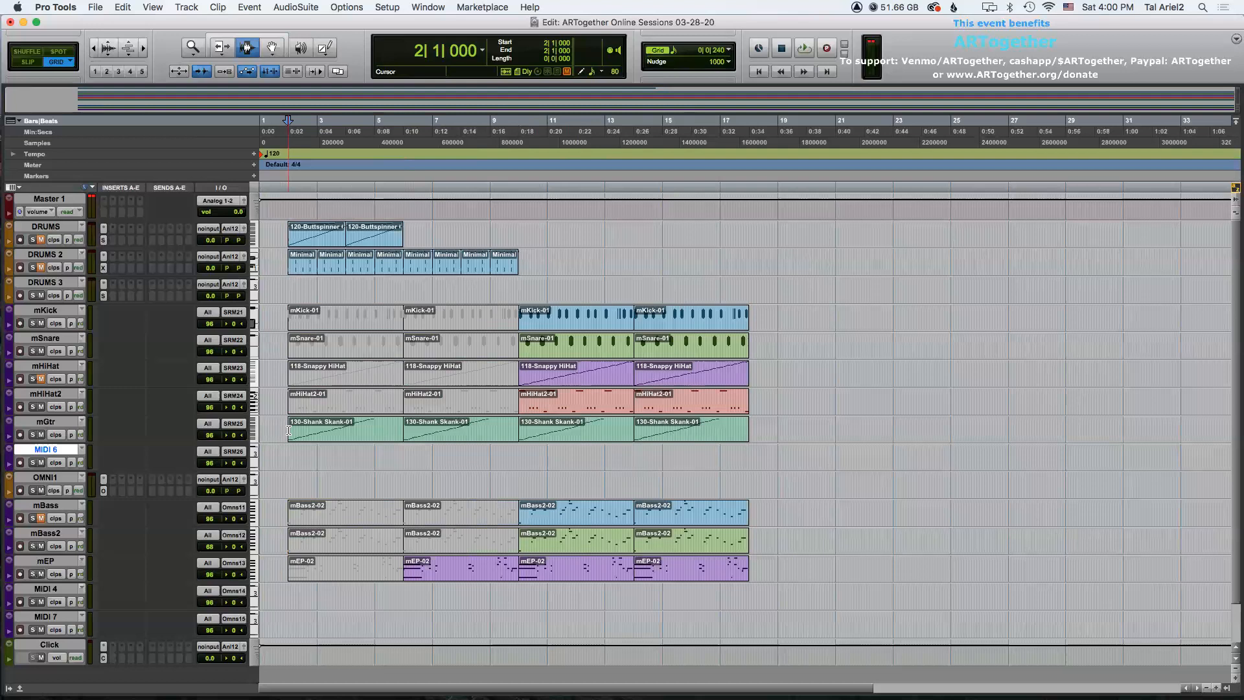
pyautogui.press('space')
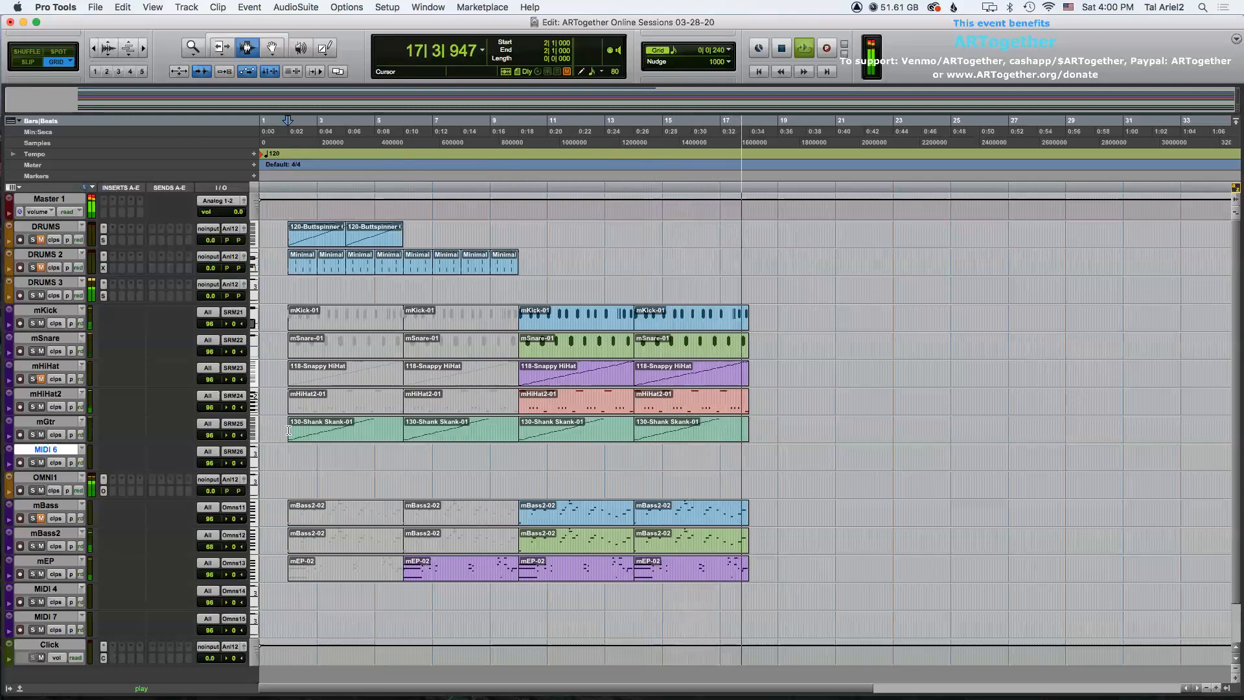
pyautogui.press('space')
# Select the last clips (bars 14 to 18) from mKick to mEP and duplicate them four times.
pyautogui.press('F8')
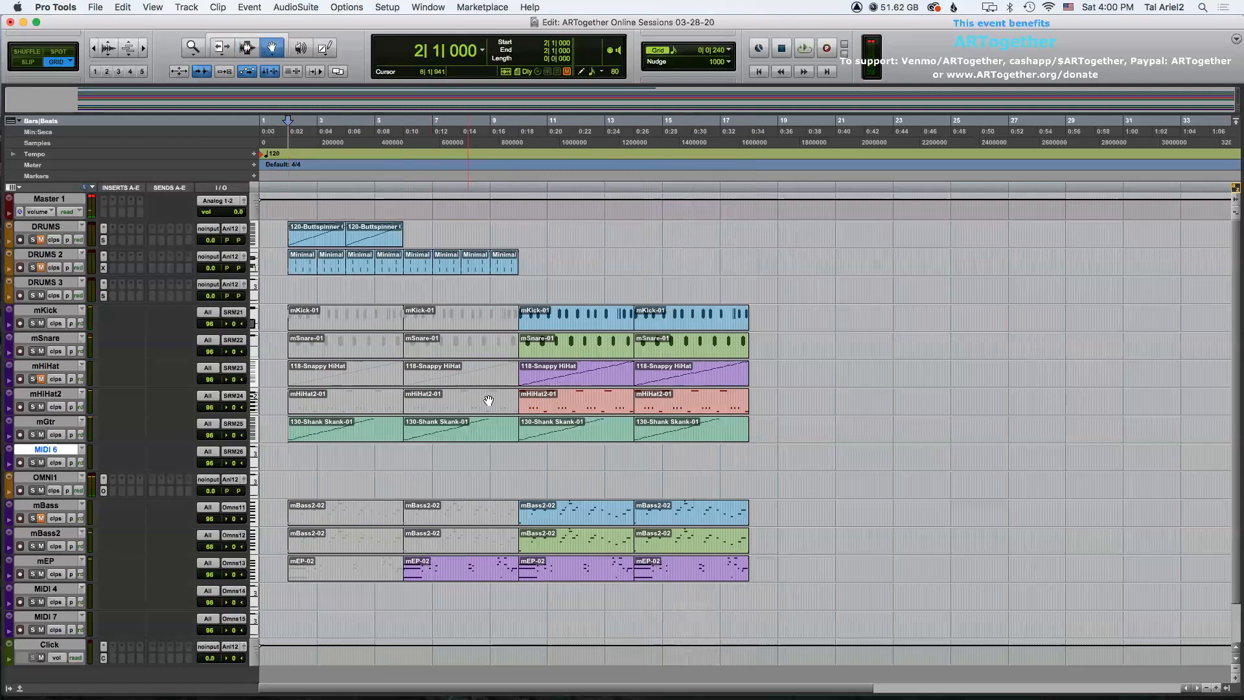
pyautogui.click(677, 314)
pyautogui.keyDown('shift'); pyautogui.click(687, 353); pyautogui.keyUp('shift')
pyautogui.keyDown('shift'); pyautogui.click(674, 382); pyautogui.keyUp('shift')
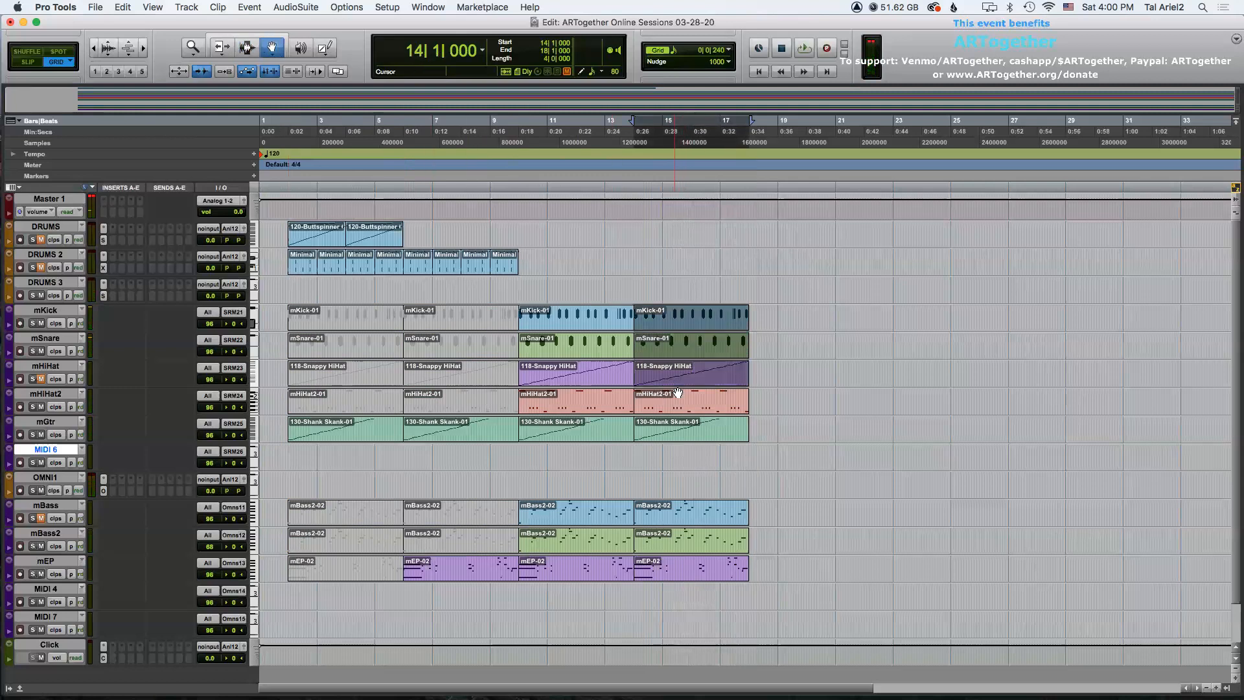
pyautogui.keyDown('shift'); pyautogui.click(676, 403); pyautogui.keyUp('shift')
pyautogui.keyDown('shift'); pyautogui.click(679, 430); pyautogui.keyUp('shift')
pyautogui.keyDown('shift'); pyautogui.click(678, 507); pyautogui.keyUp('shift')
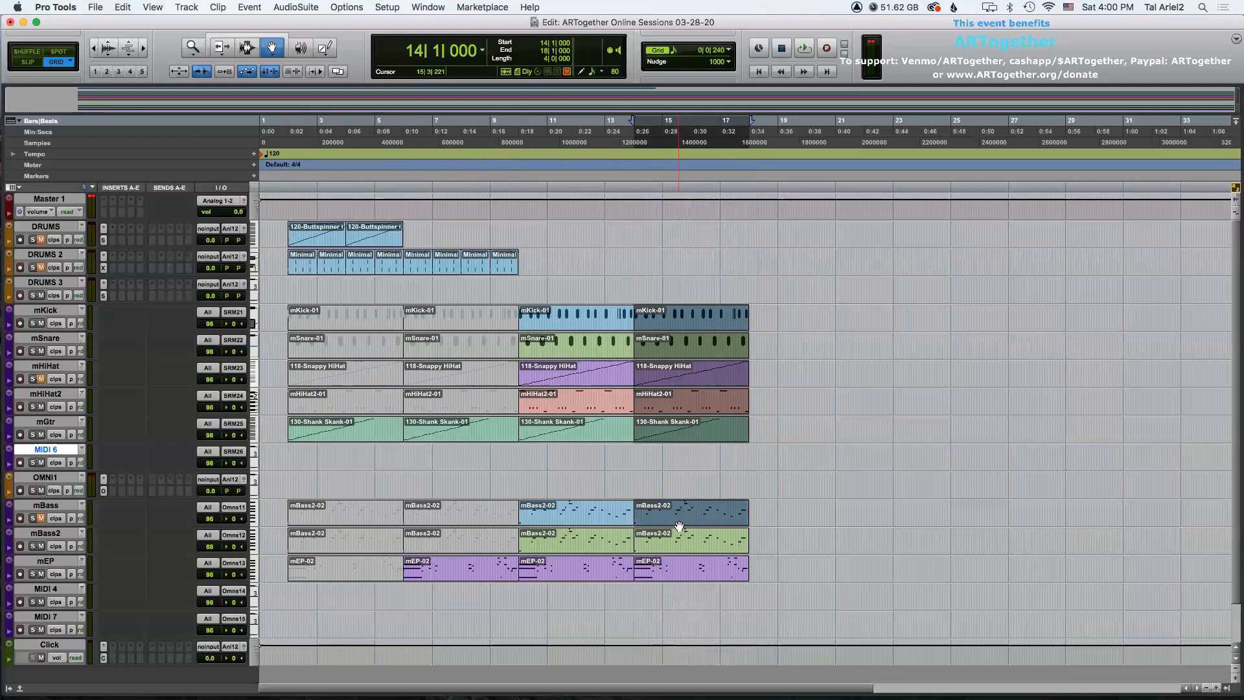
pyautogui.keyDown('shift'); pyautogui.click(678, 534); pyautogui.keyUp('shift')
pyautogui.keyDown('shift'); pyautogui.click(676, 561); pyautogui.keyUp('shift')
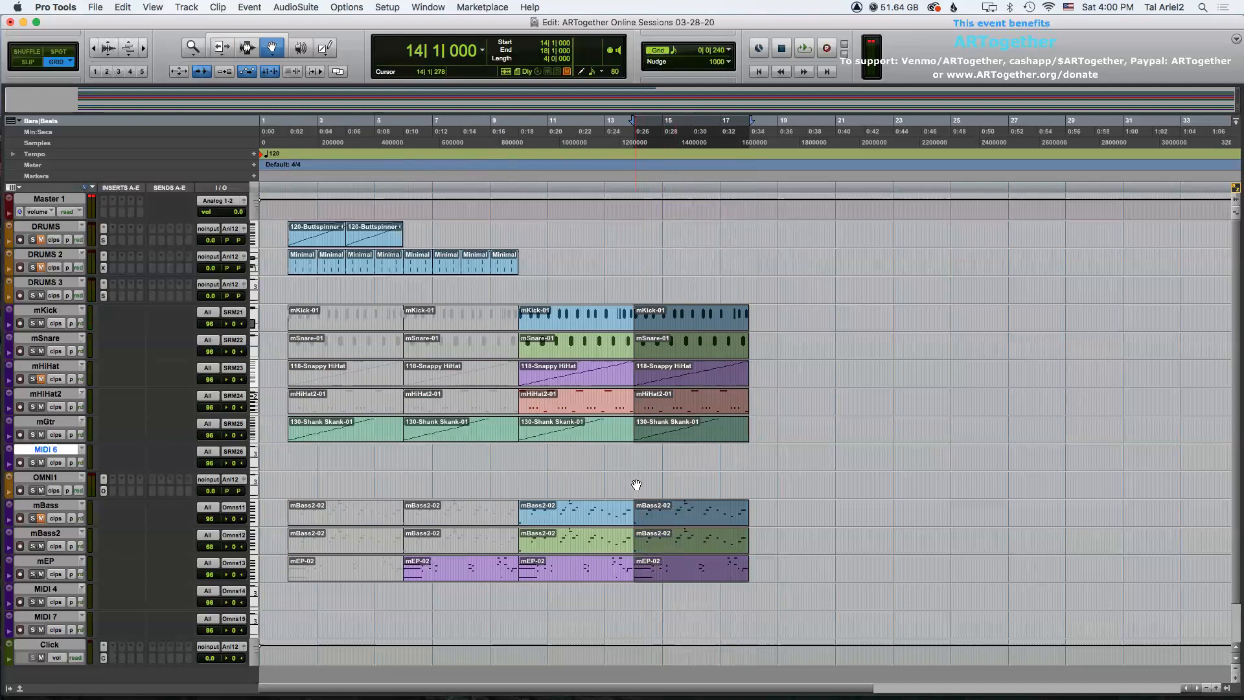
pyautogui.press('super+d')
pyautogui.press('super+bracketleft')
pyautogui.press('super+d')
pyautogui.press('super+d')
pyautogui.press('super+d')
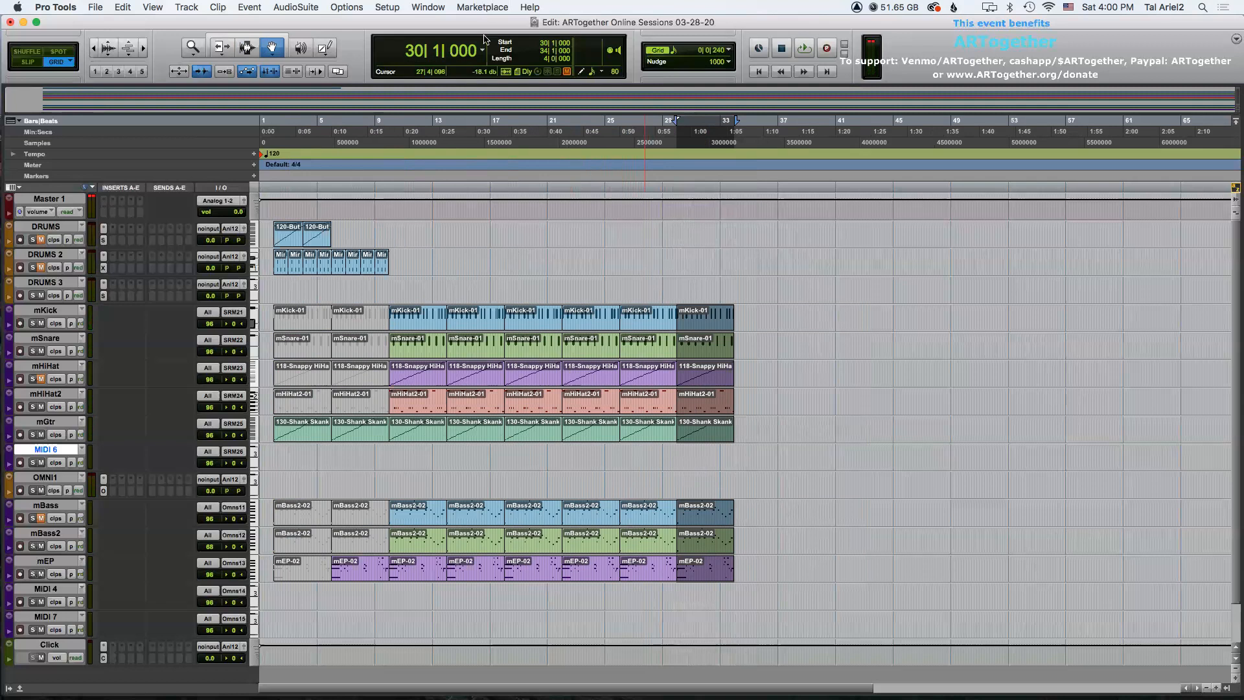
# Create three new mono audio tracks below the Master 1 track.
pyautogui.click(64, 200)
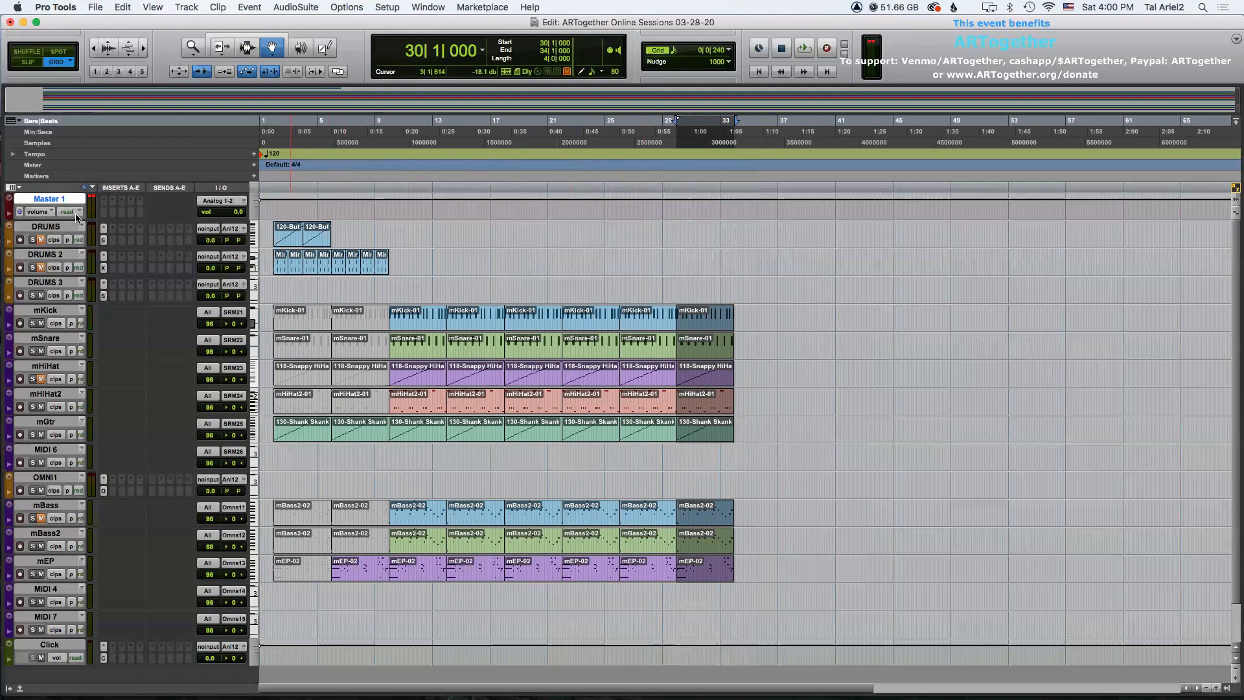
pyautogui.press('shift+super+n')
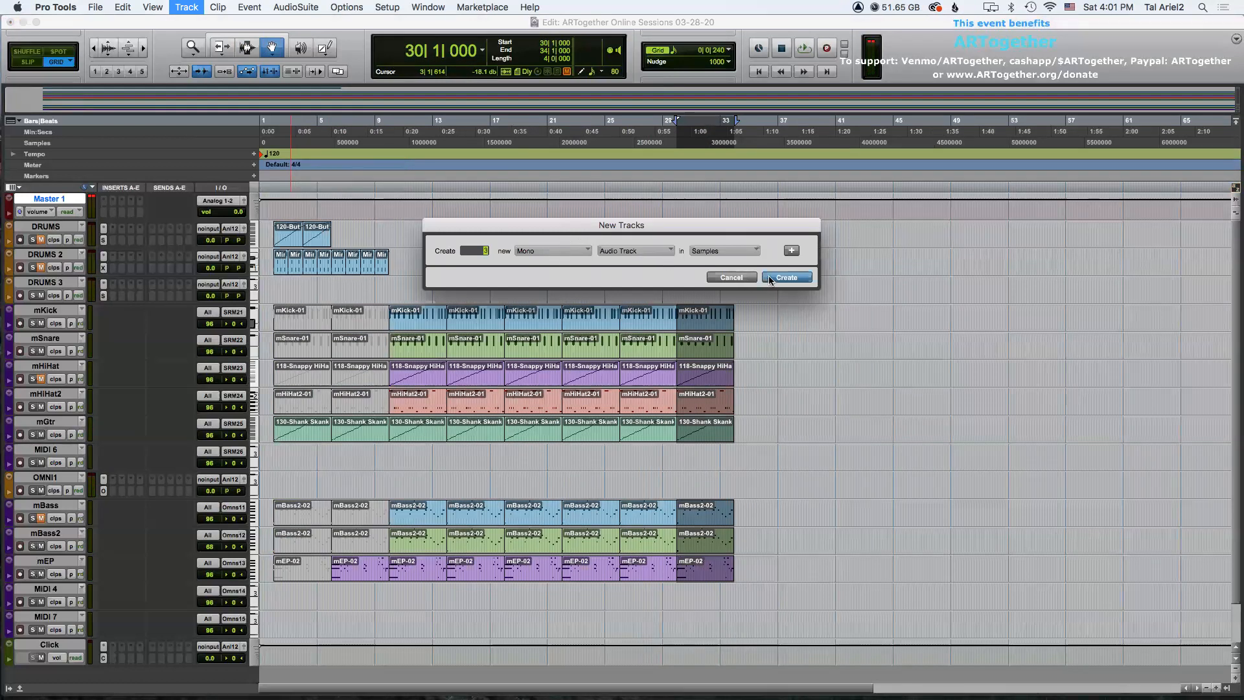
pyautogui.press('Return')
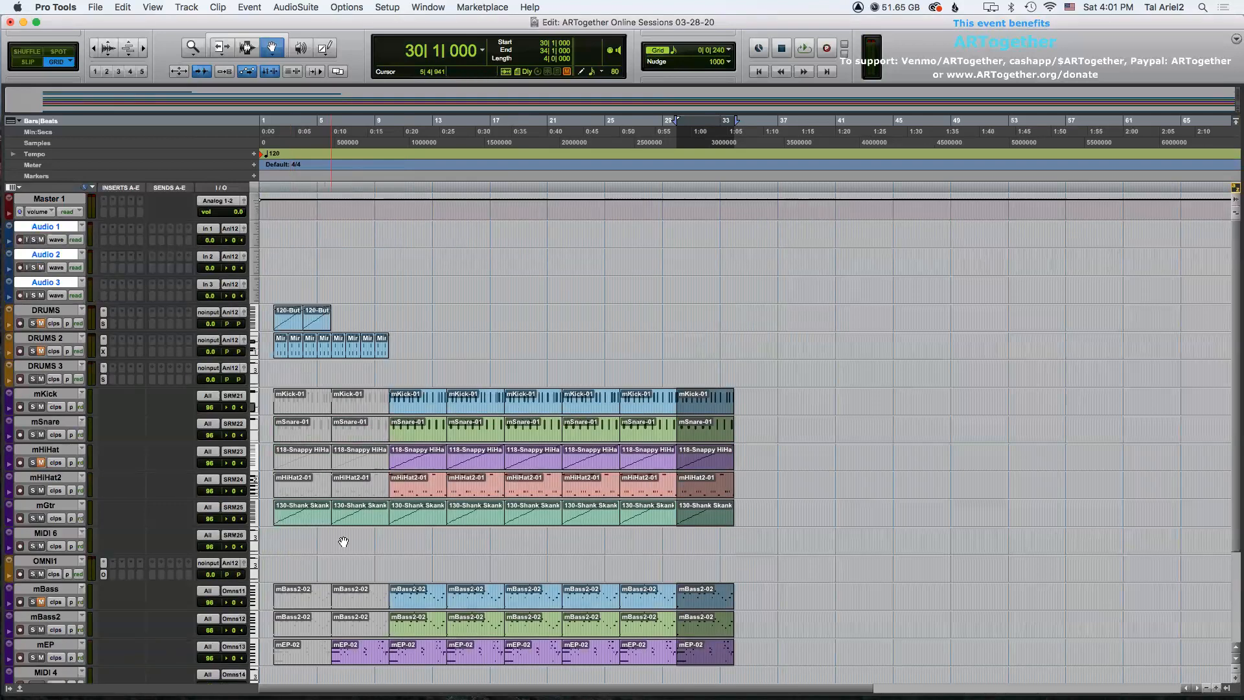
# Drag the Satya_PickUpPieces_24-48 and Satya_YouDontFeelNothing_24-48 audio files from Finder onto the Audio 1 and Audio 2 tracks near bar 6.
pyautogui.click(172, 672)
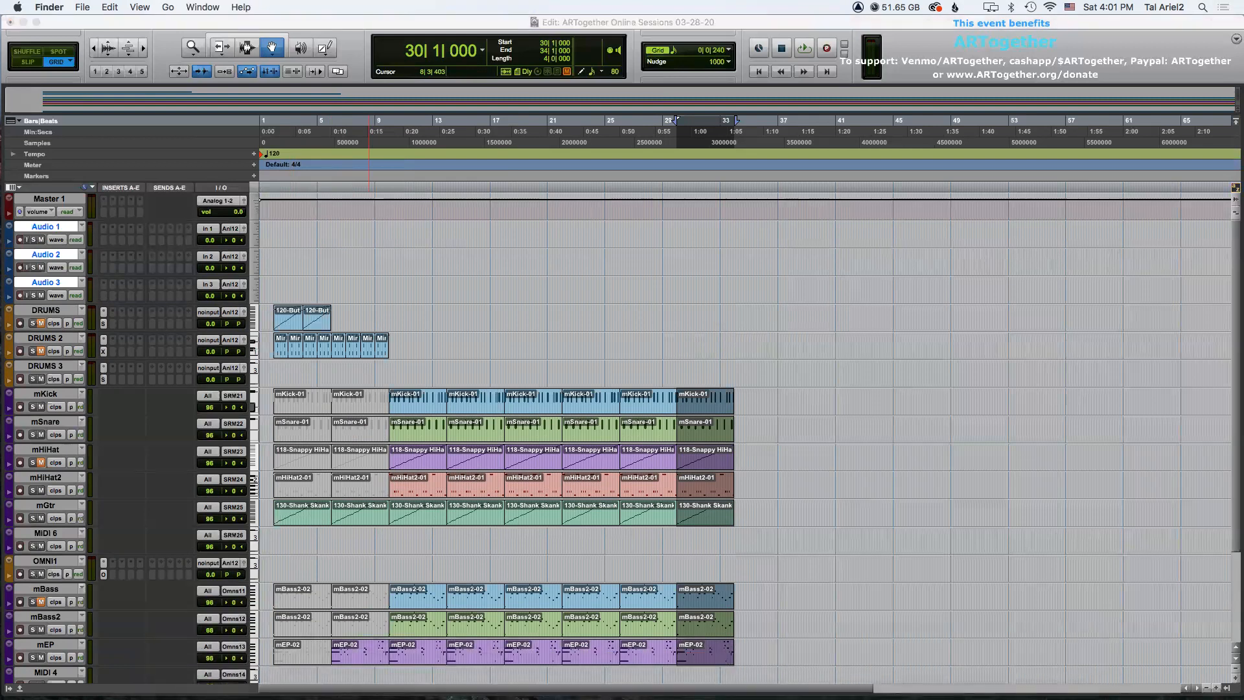
pyautogui.moveTo(1191, 303); pyautogui.dragTo(345, 240)
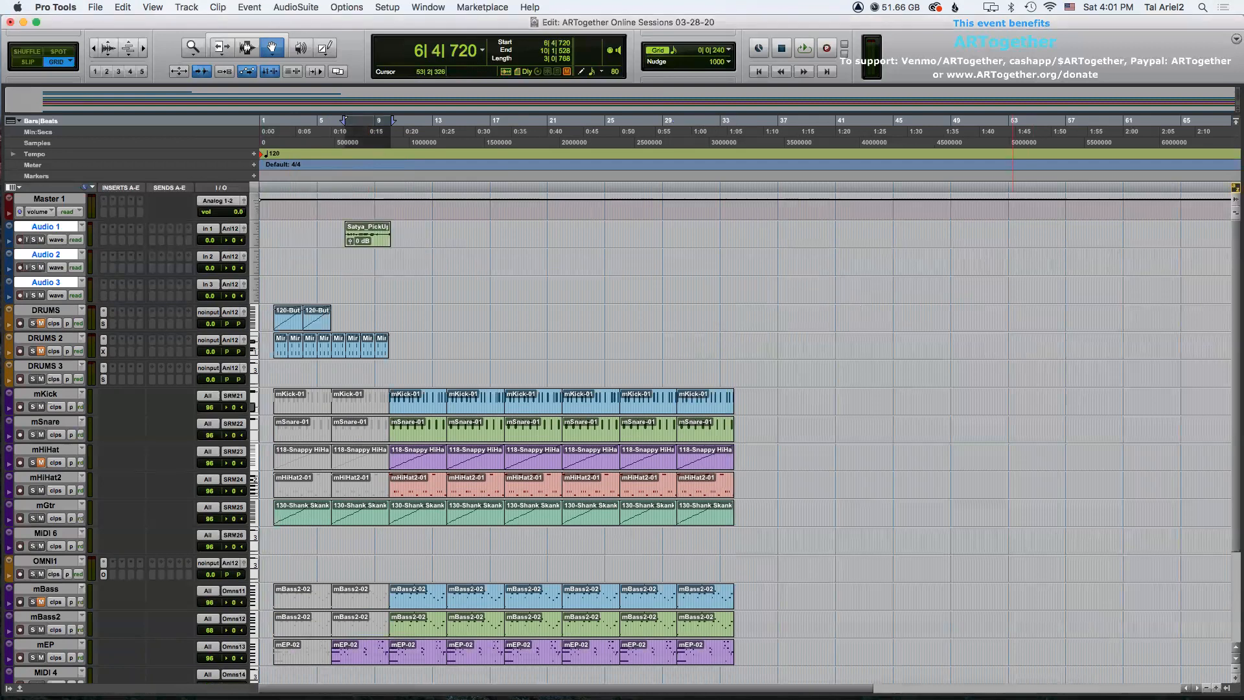
pyautogui.moveTo(1191, 303); pyautogui.dragTo(338, 261)
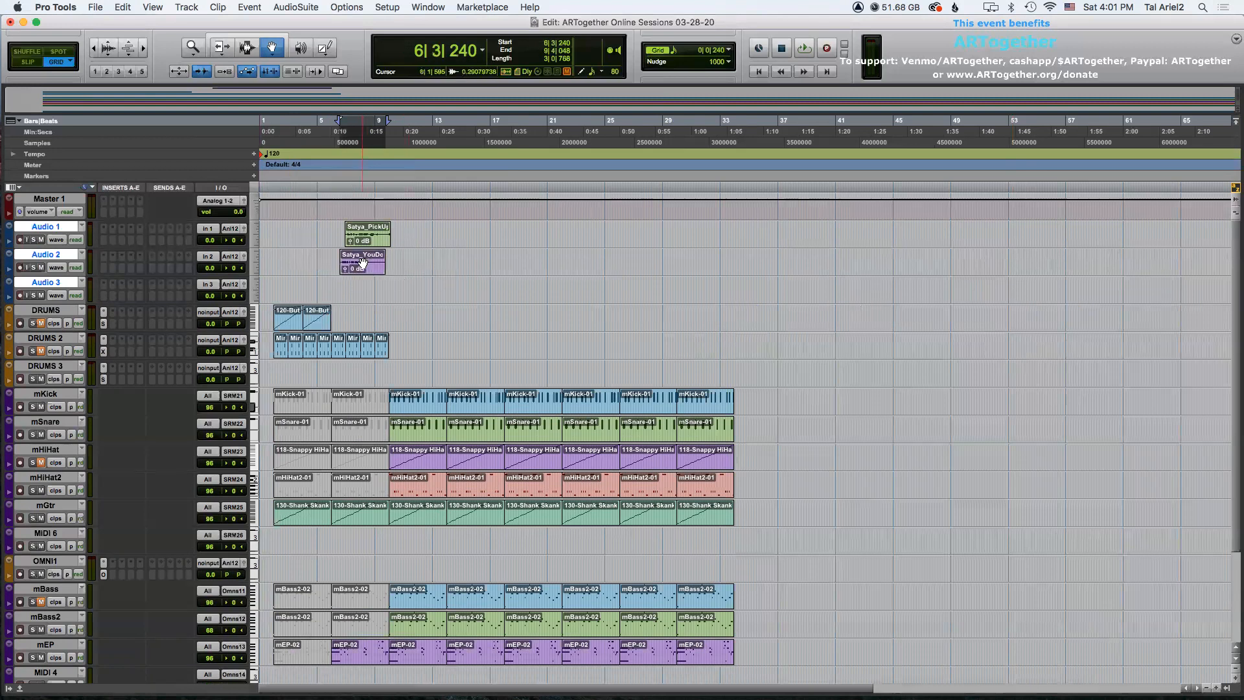
# Rename the Audio 1 and Audio 2 tracks as Satya1 and Satya2.
pyautogui.press('super+bracketright')
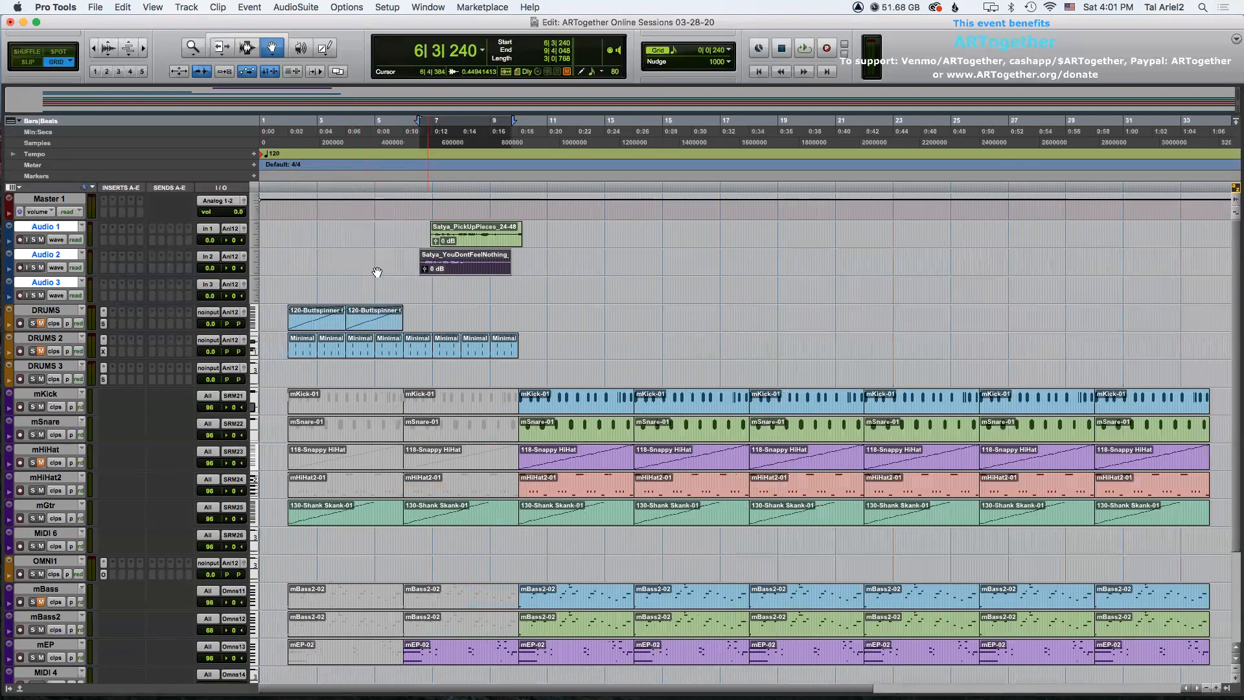
pyautogui.doubleClick(68, 227)
pyautogui.write('Satya1')
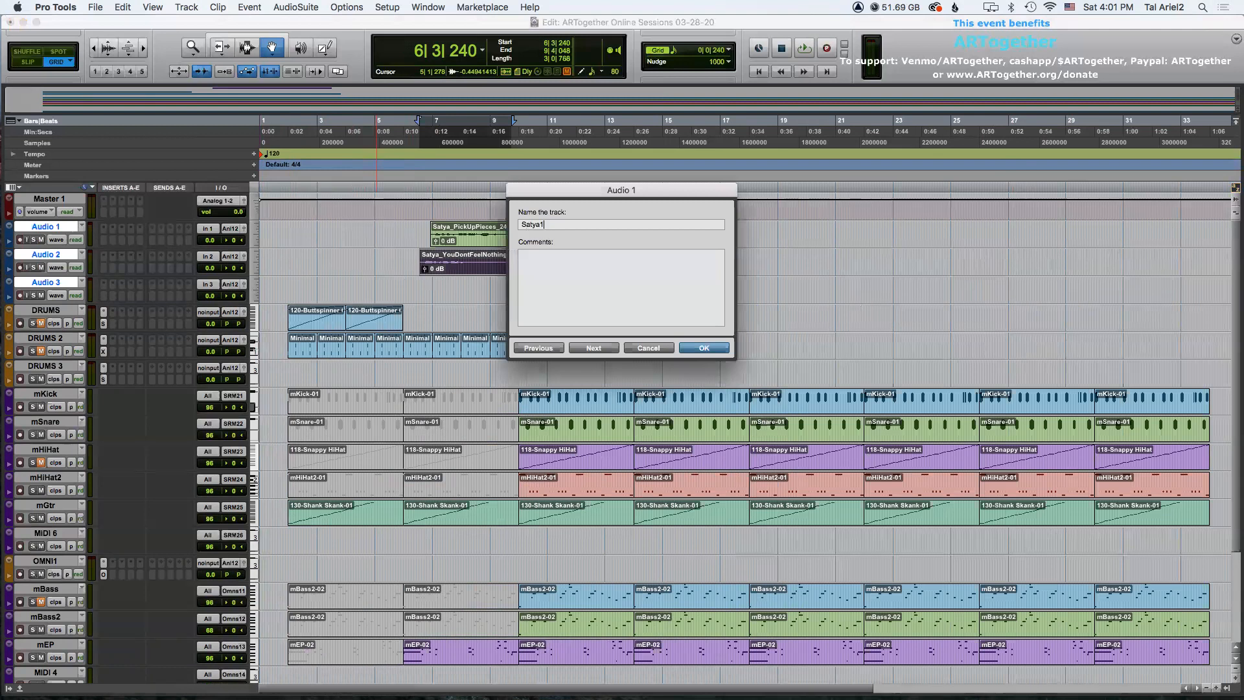
pyautogui.press('Return')
pyautogui.doubleClick(63, 255)
pyautogui.write('S')
pyautogui.press('Return')
# Move the Satya_PickUpPieces_24-48 clip so it starts at bar 7.
pyautogui.click(44, 226)
pyautogui.click(33, 239)
pyautogui.click(473, 240)
pyautogui.press('t')
pyautogui.press('t')
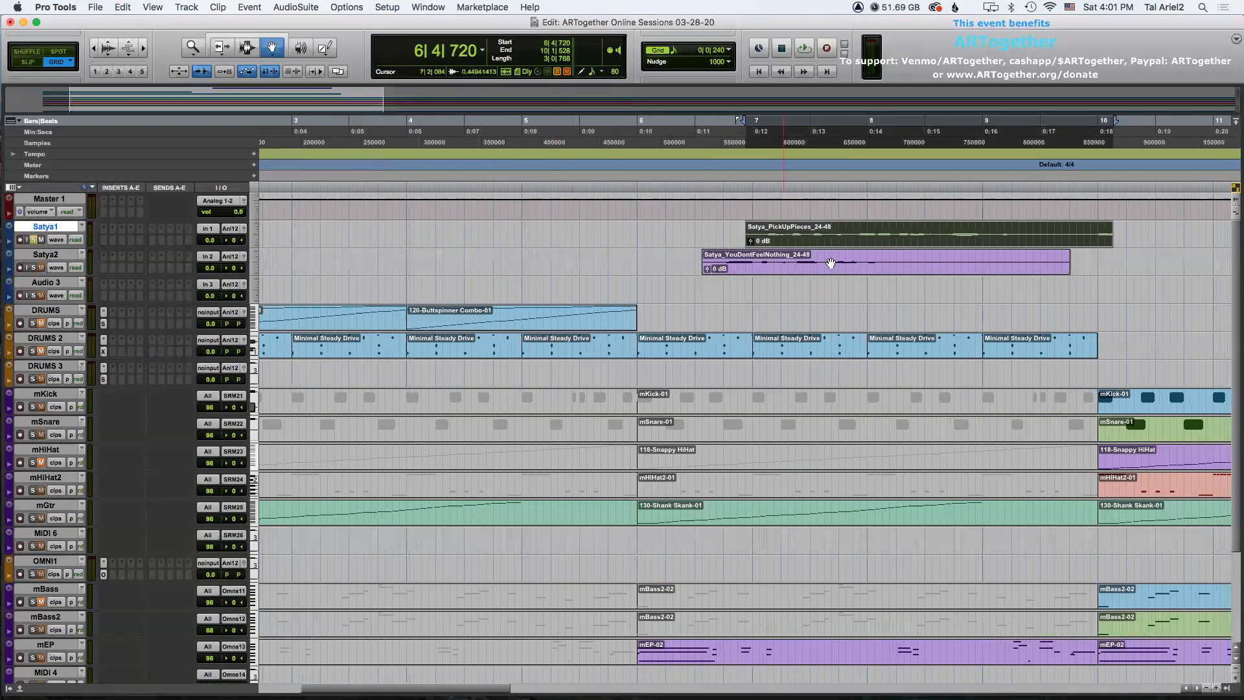
pyautogui.moveTo(793, 236); pyautogui.dragTo(801, 239)
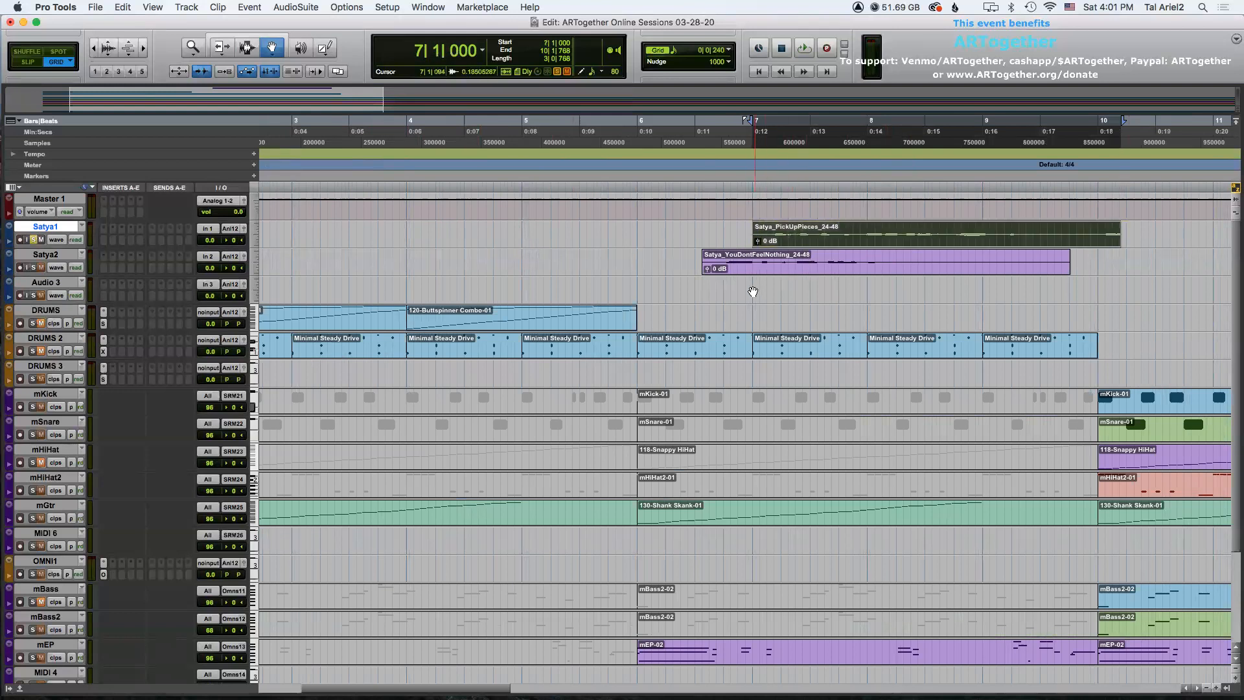
# Play back the arrangement and raise the Satya_PickUpPieces_24-48 clip gain to +7.8 dB.
pyautogui.press('r')
pyautogui.press('r')
pyautogui.press('space')
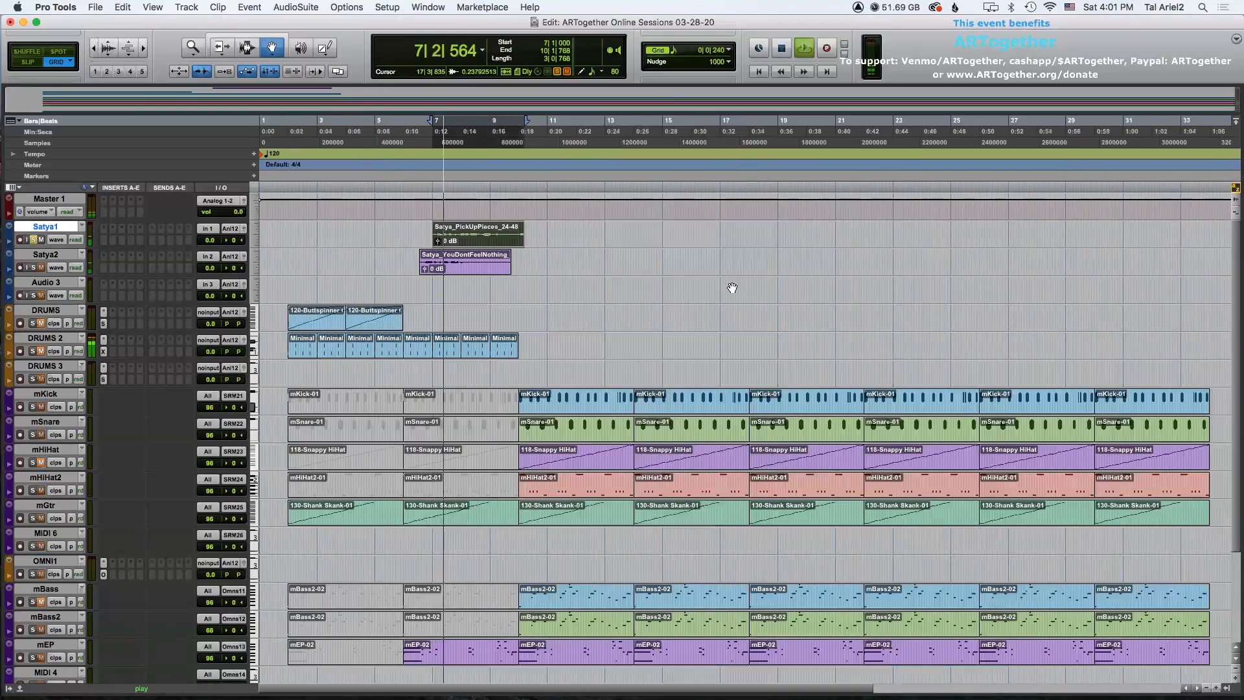
pyautogui.press('space')
pyautogui.moveTo(439, 241); pyautogui.dragTo(438, 241)
pyautogui.press('space')
pyautogui.press('super+bracketright')
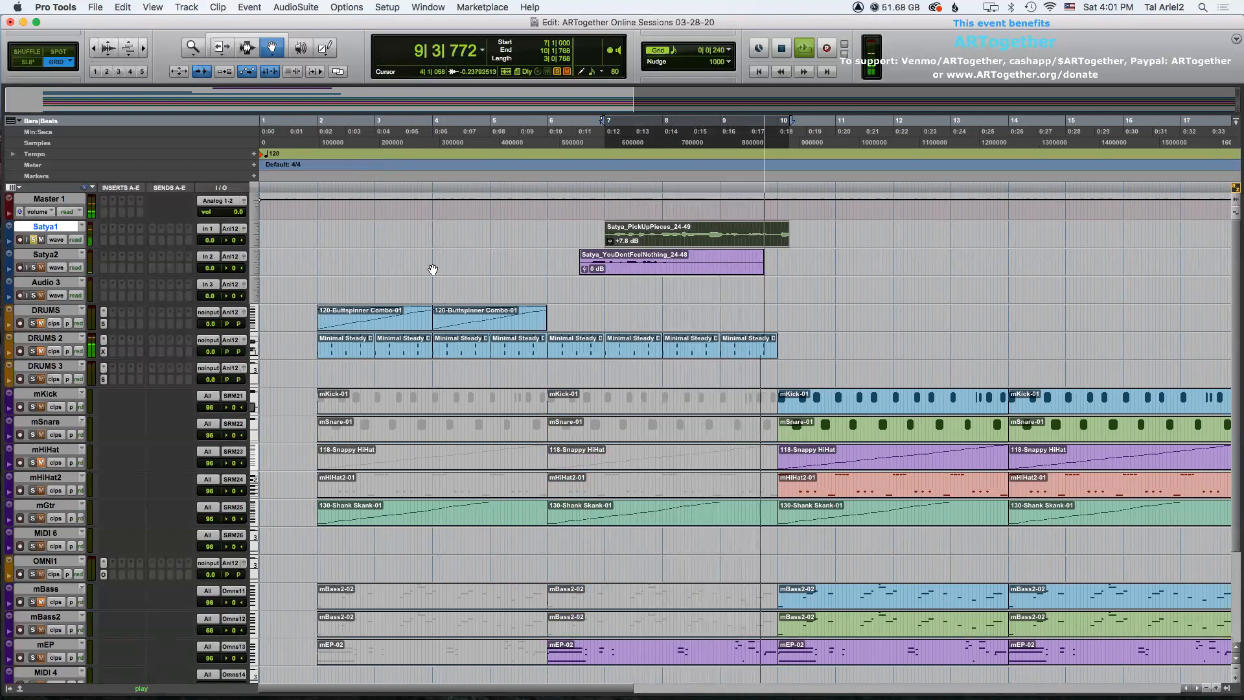
pyautogui.press('space')
# Trim the Satya_PickUpPieces_24-48 clip's end to bar 10 and raise its clip gain to +10.3 dB.
pyautogui.press('F6')
pyautogui.click(775, 233)
pyautogui.press('F7')
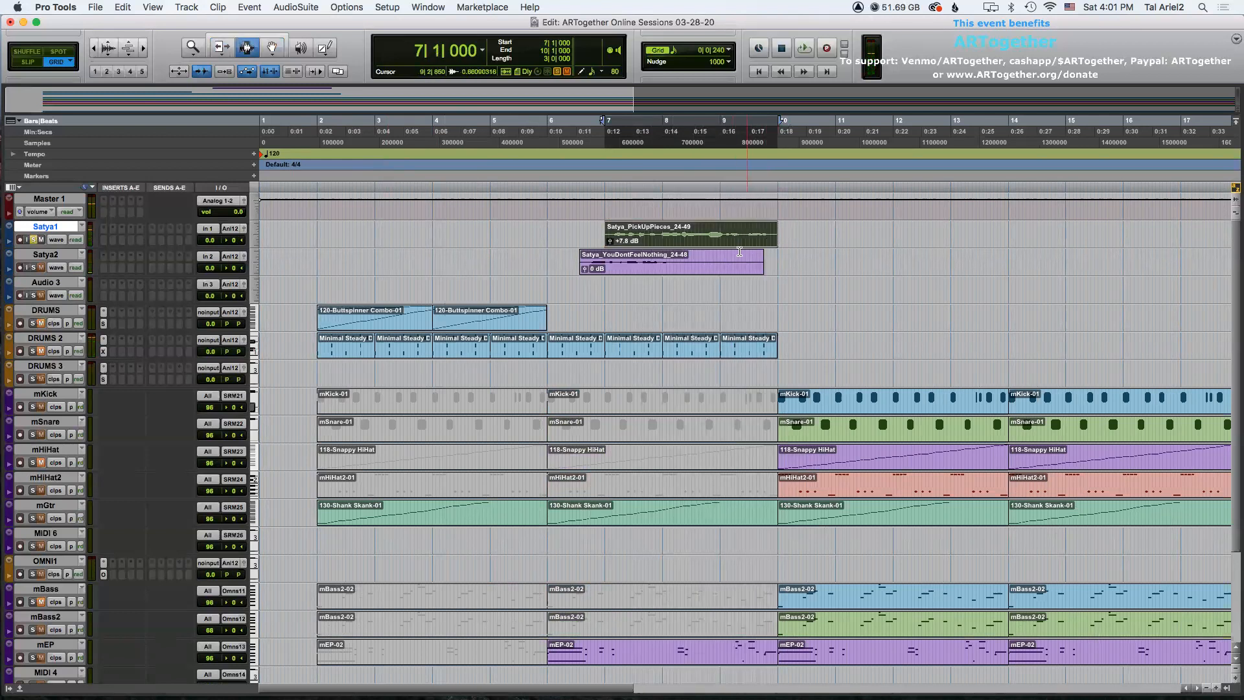
pyautogui.press('space')
pyautogui.moveTo(610, 243); pyautogui.dragTo(609, 232)
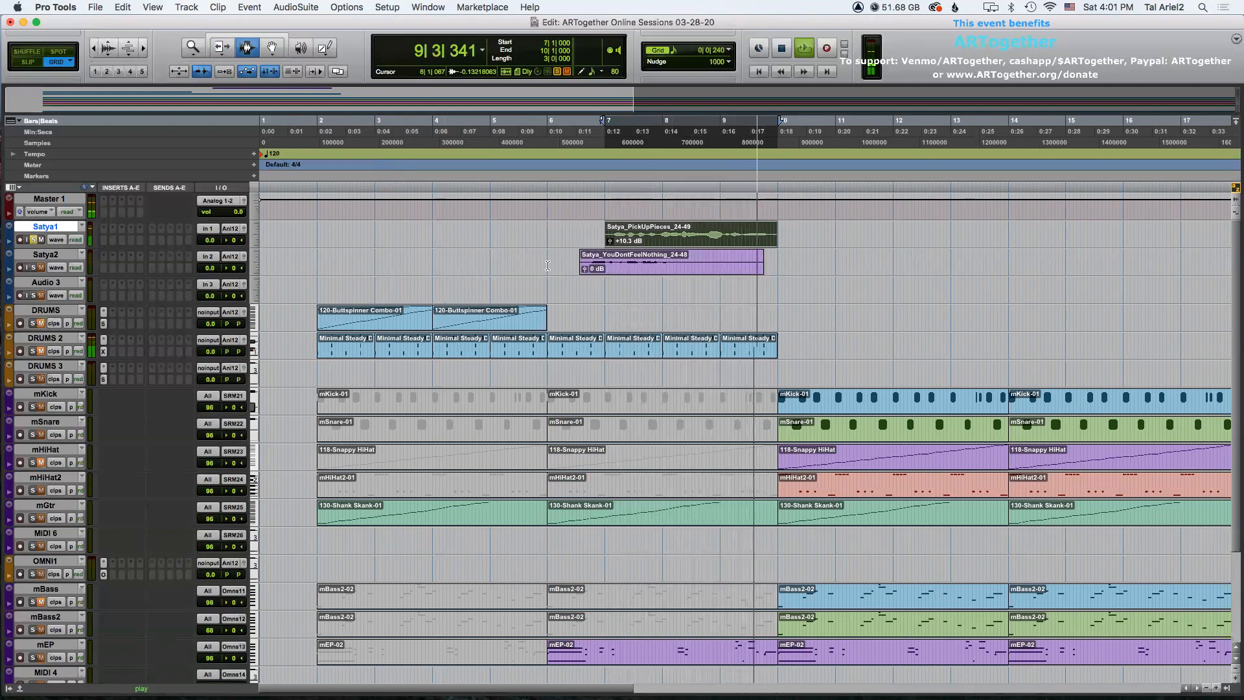
# Move the Satya_YouDontFeelNothing_24-48 clip so it starts at bar 7.
pyautogui.press('F8')
pyautogui.click(640, 266)
pyautogui.moveTo(639, 266); pyautogui.dragTo(666, 267)
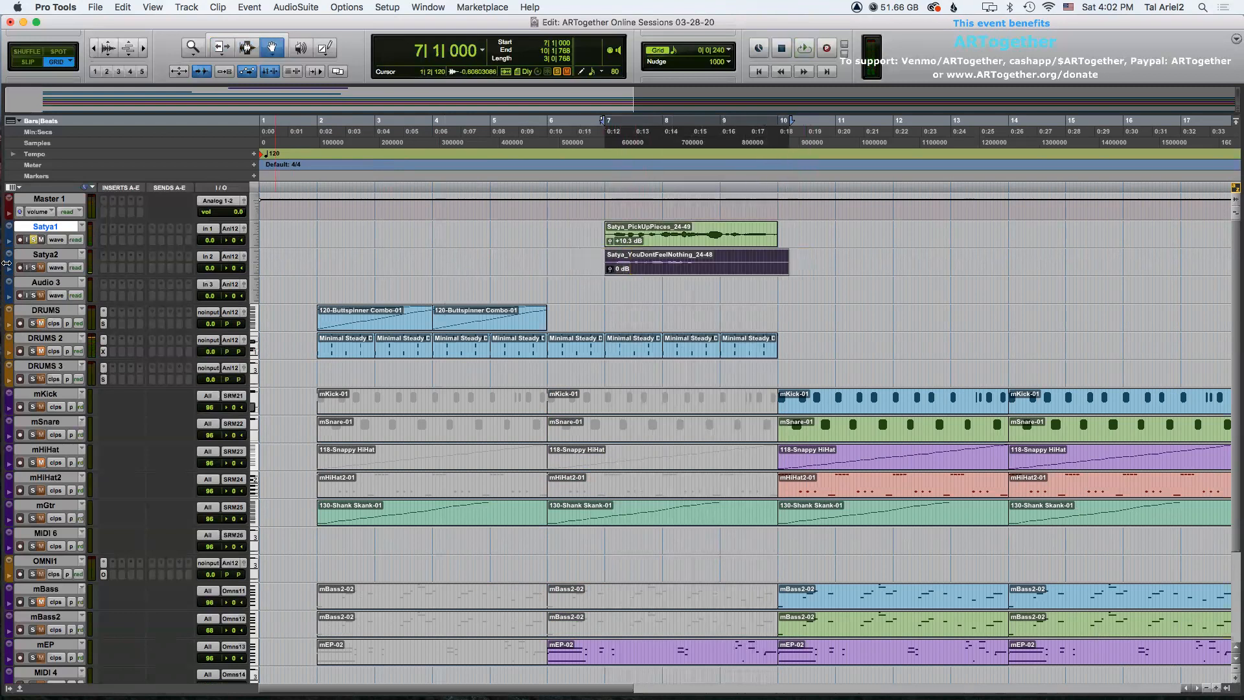
# Raise the Satya_YouDontFeelNothing_24-48 clip gain to +12.1 dB and play it back.
pyautogui.click(36, 267)
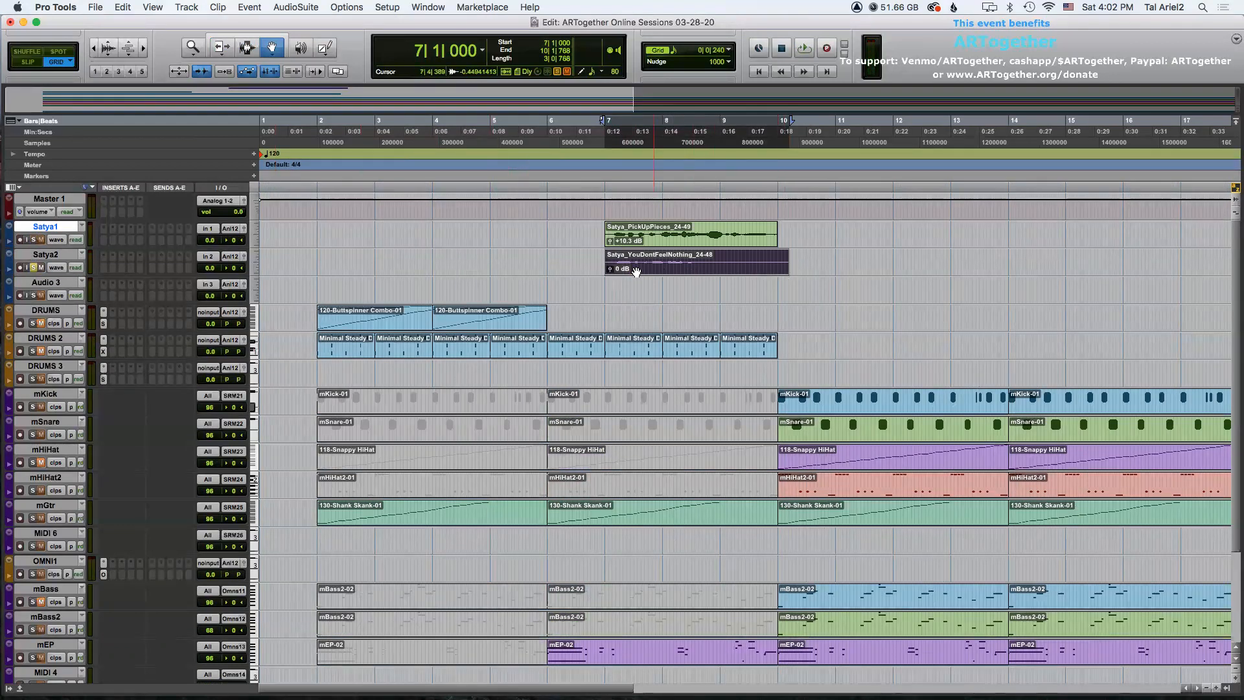
pyautogui.moveTo(613, 267); pyautogui.dragTo(609, 273)
pyautogui.press('space')
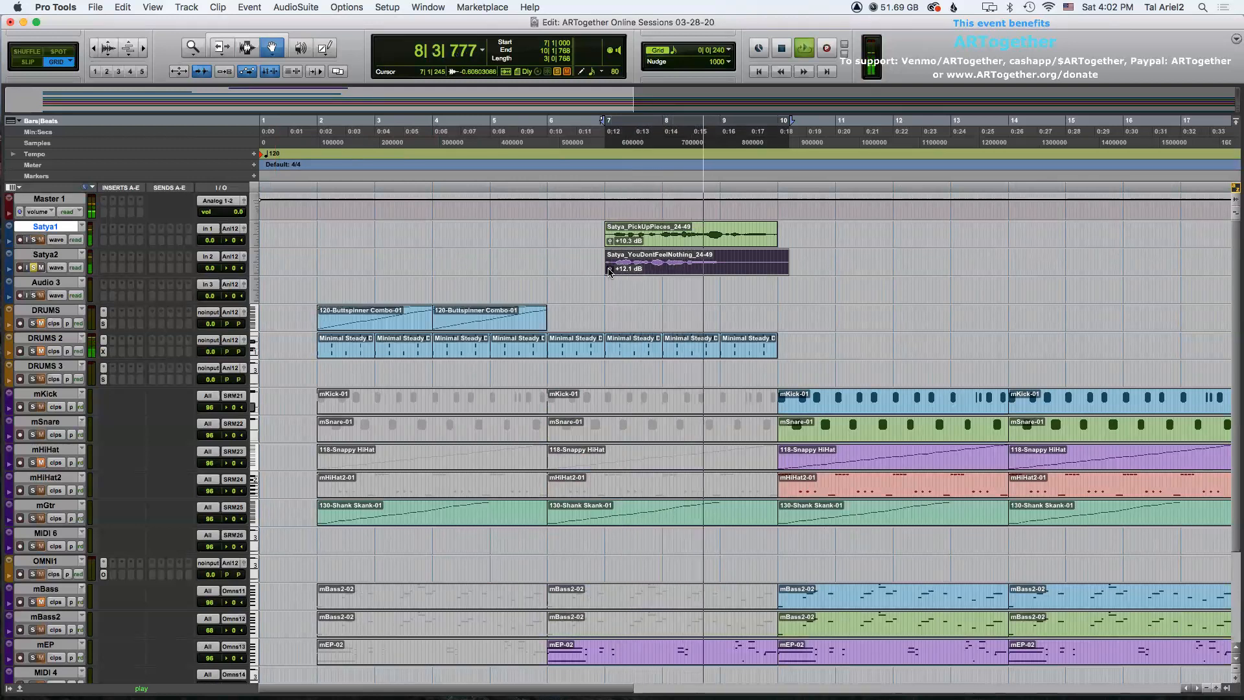
pyautogui.press('space')
# Trim the Satya_YouDontFeelNothing_24-48 clip's end to bar 10 and play back the section.
pyautogui.press('F6')
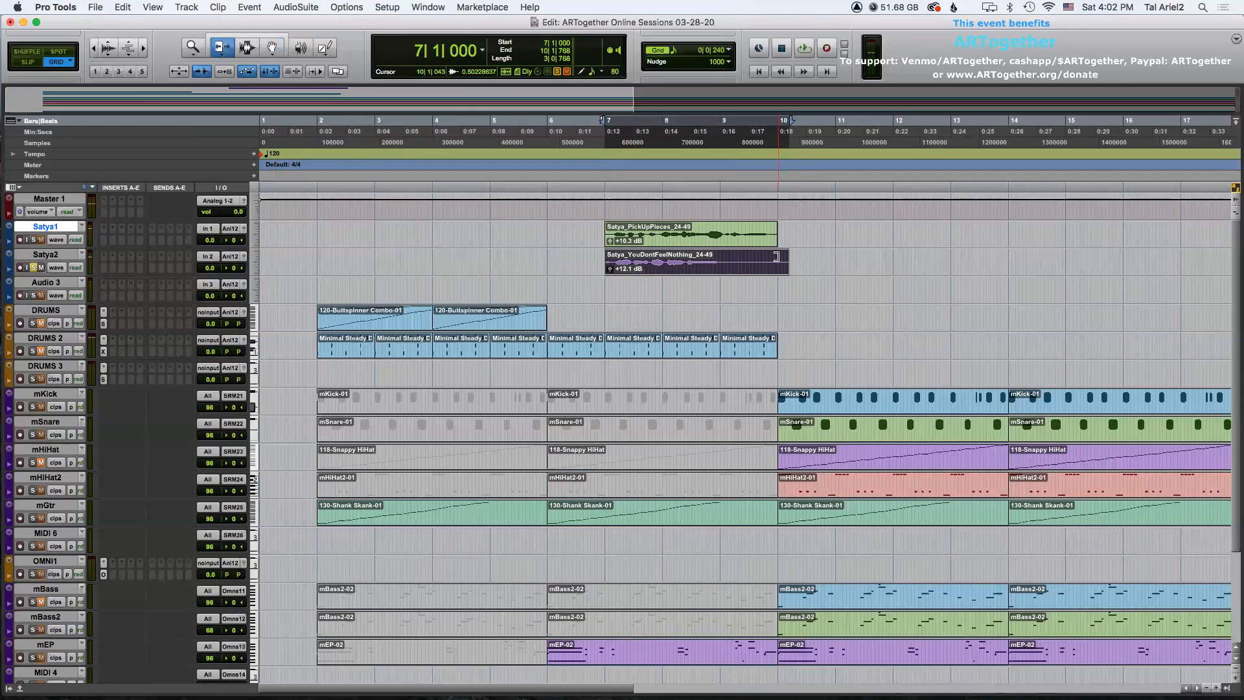
pyautogui.moveTo(776, 256); pyautogui.dragTo(766, 256)
pyautogui.press('F7')
pyautogui.doubleClick(726, 259)
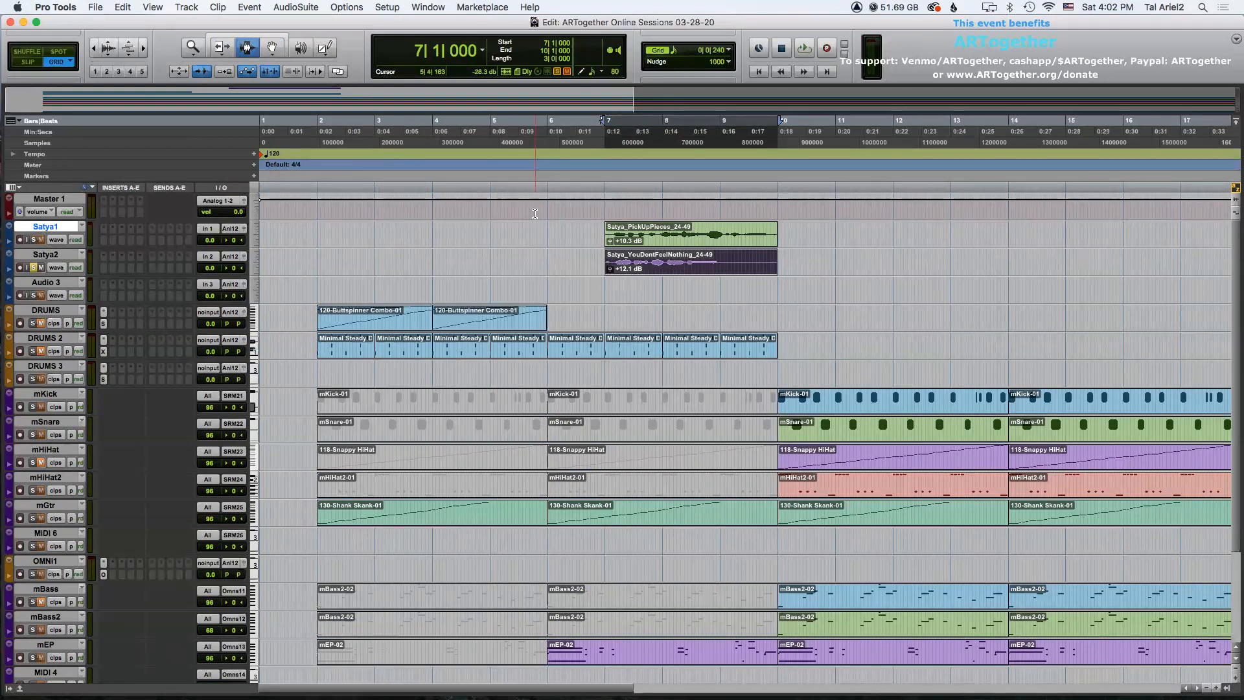
pyautogui.press('space')
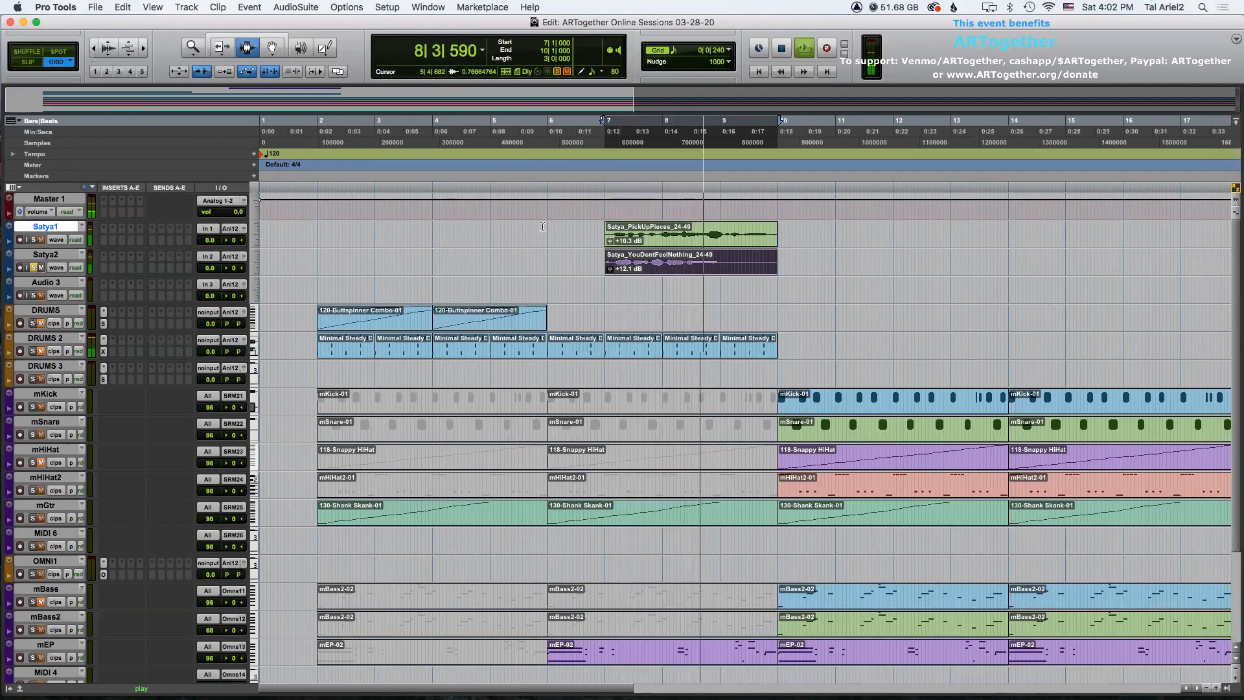
pyautogui.press('space')
# Delete the Satya_YouDontFeelNothing_24-48 clip from bar 9 onward and play back the section.
pyautogui.moveTo(806, 262); pyautogui.dragTo(724, 262)
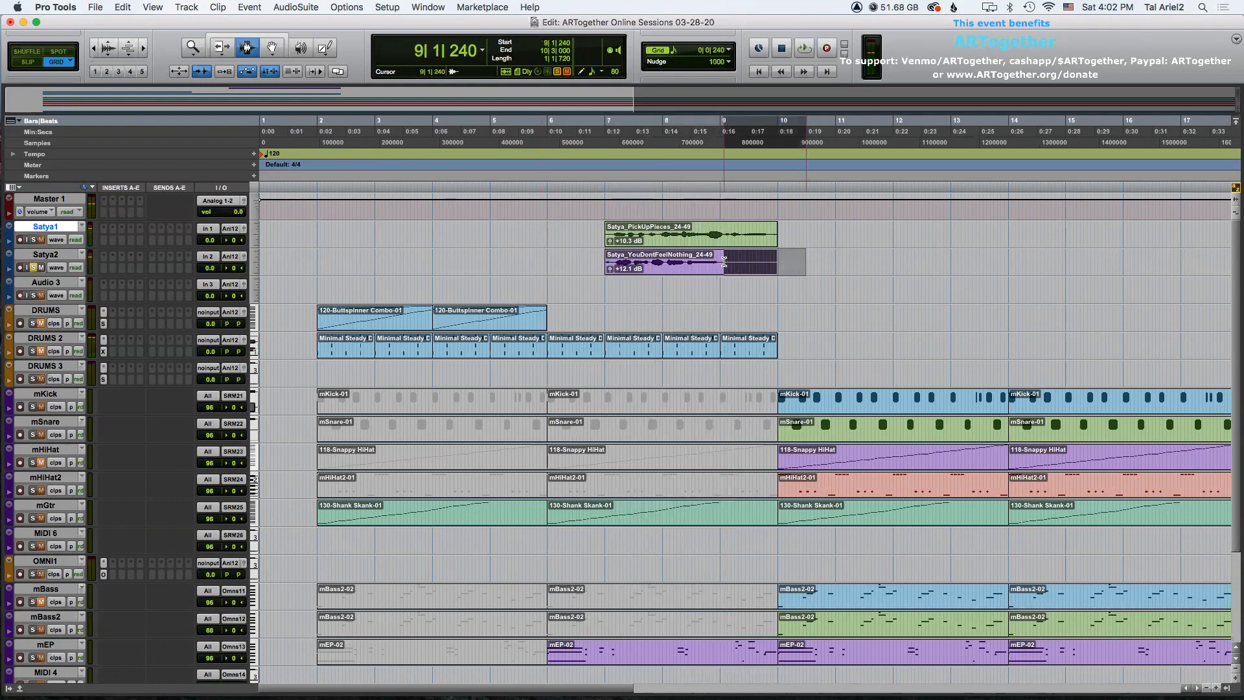
pyautogui.press('Delete')
pyautogui.click(684, 262)
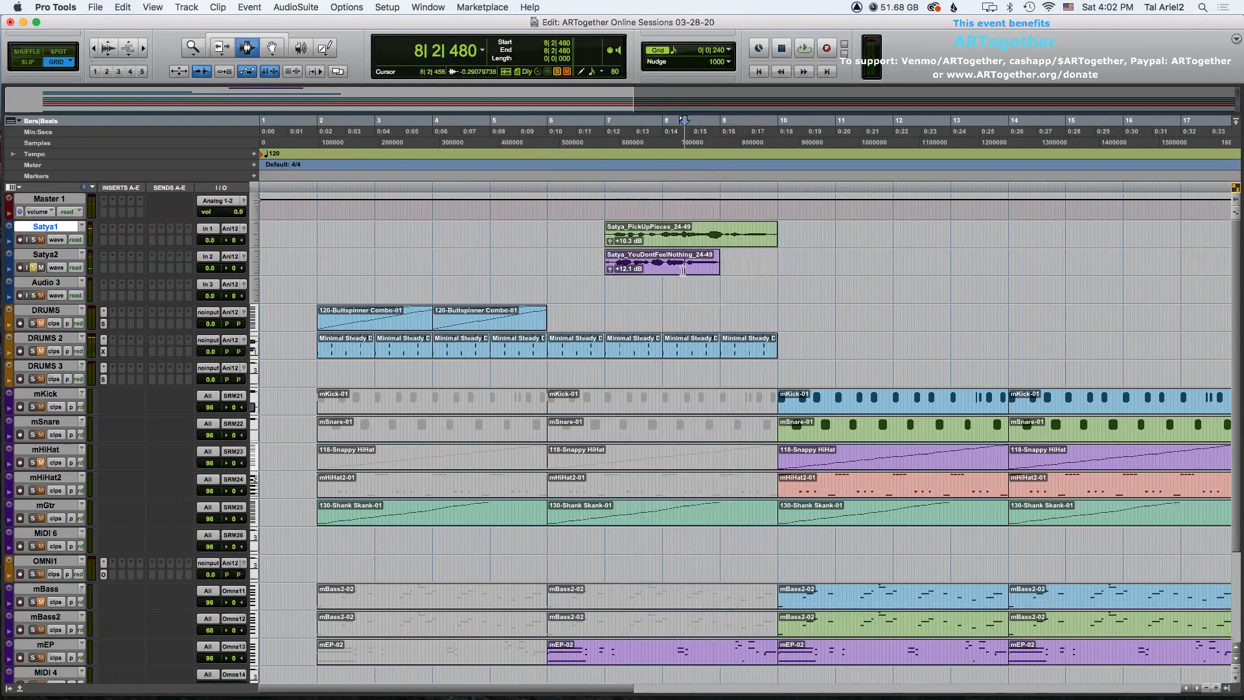
pyautogui.press('space')
pyautogui.press('space')
# Insert a Neutron 3 (mono) EQ plug-in on the Satya2 track.
pyautogui.doubleClick(645, 266)
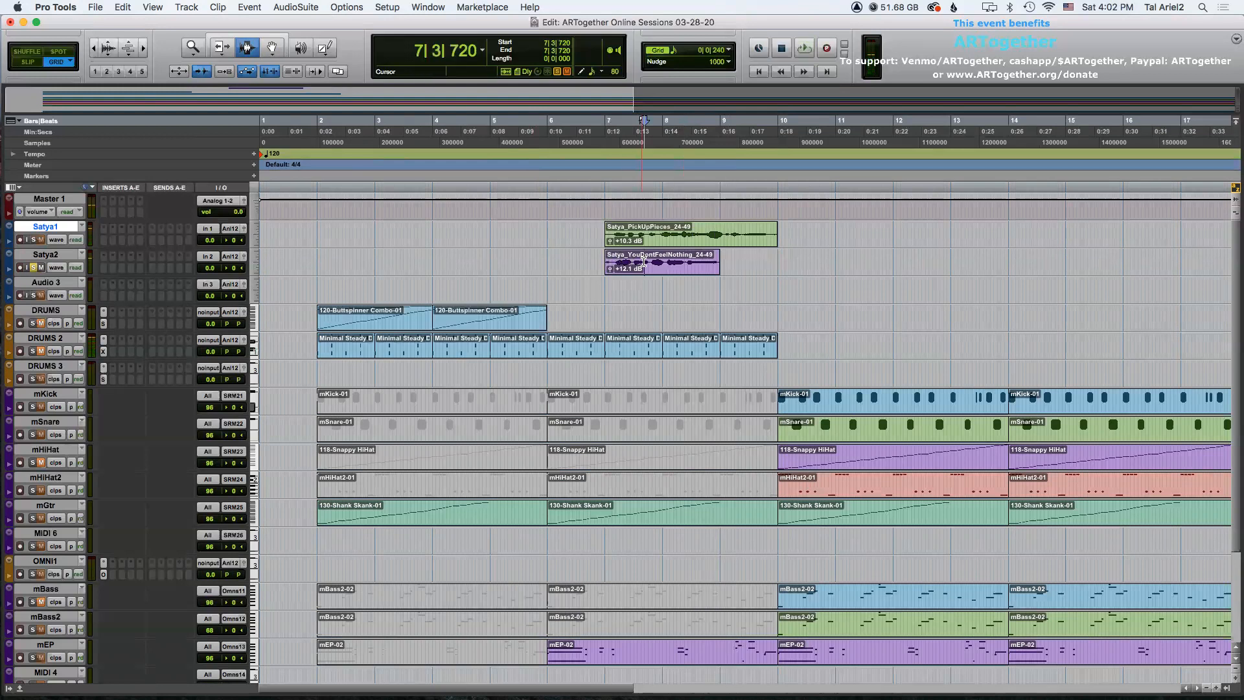
pyautogui.click(111, 258)
pyautogui.moveTo(146, 257)
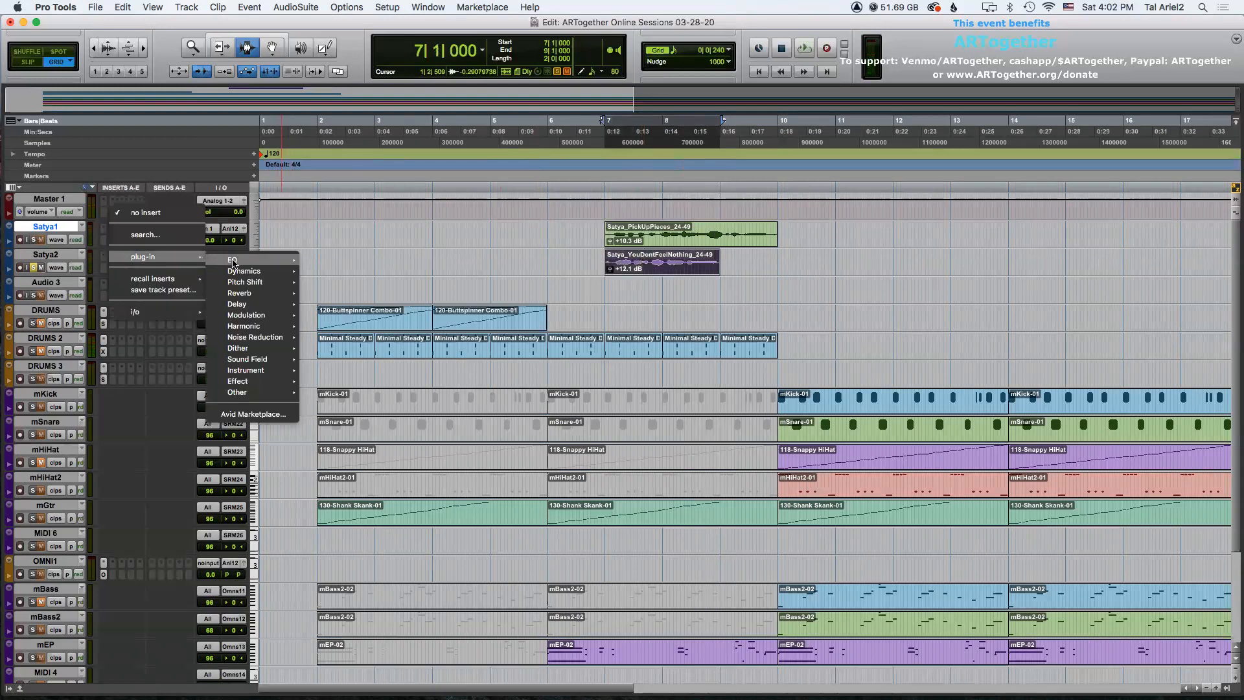
pyautogui.moveTo(250, 263)
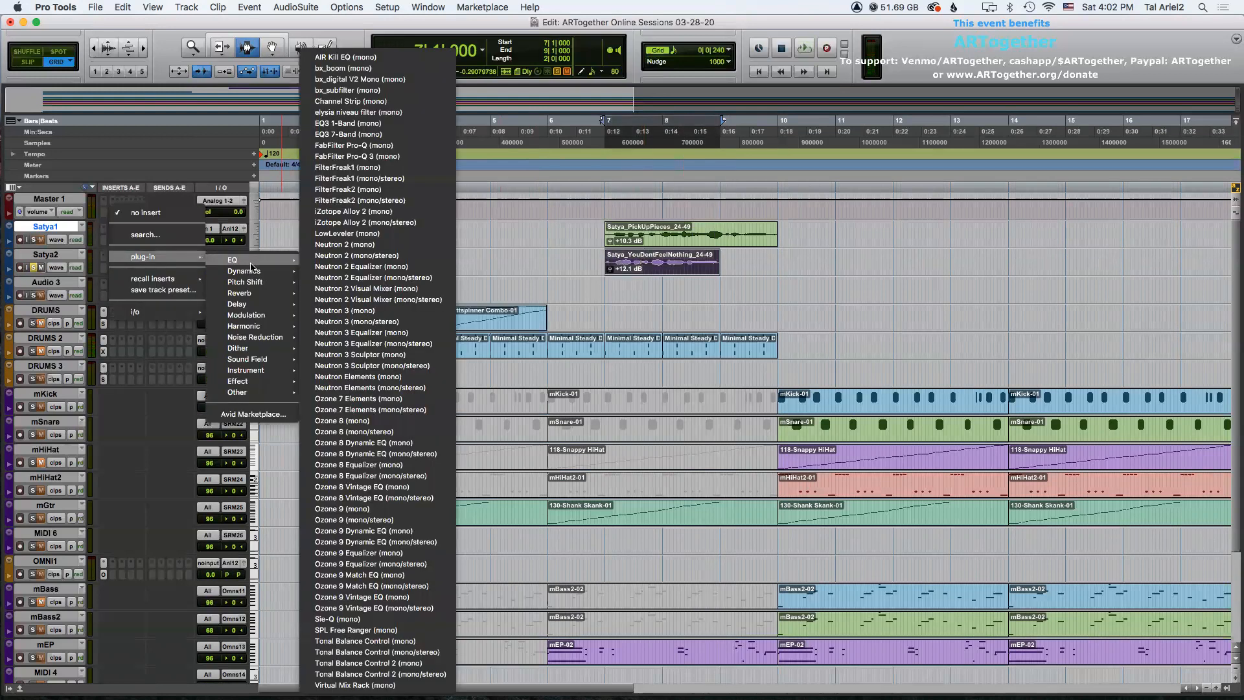
pyautogui.click(392, 312)
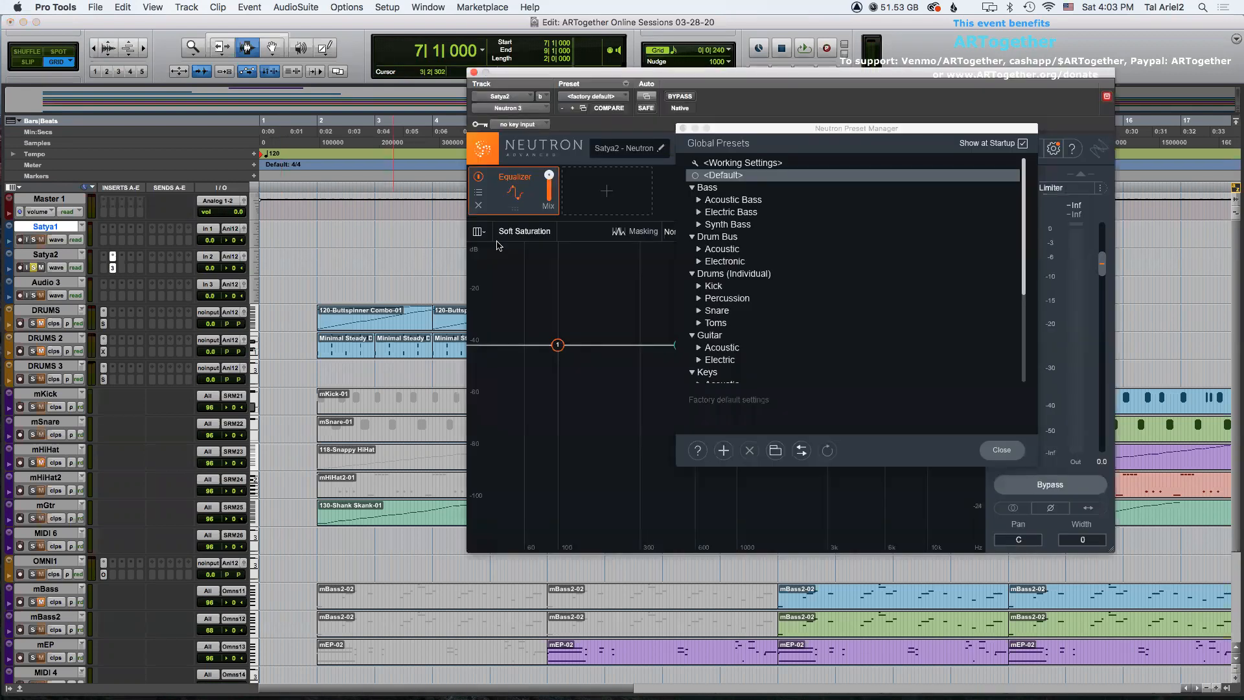
# Load Neutron's Female Light Tape Saturation vocal preset and close the plug-in window.
pyautogui.scroll(-6, 871, 291)
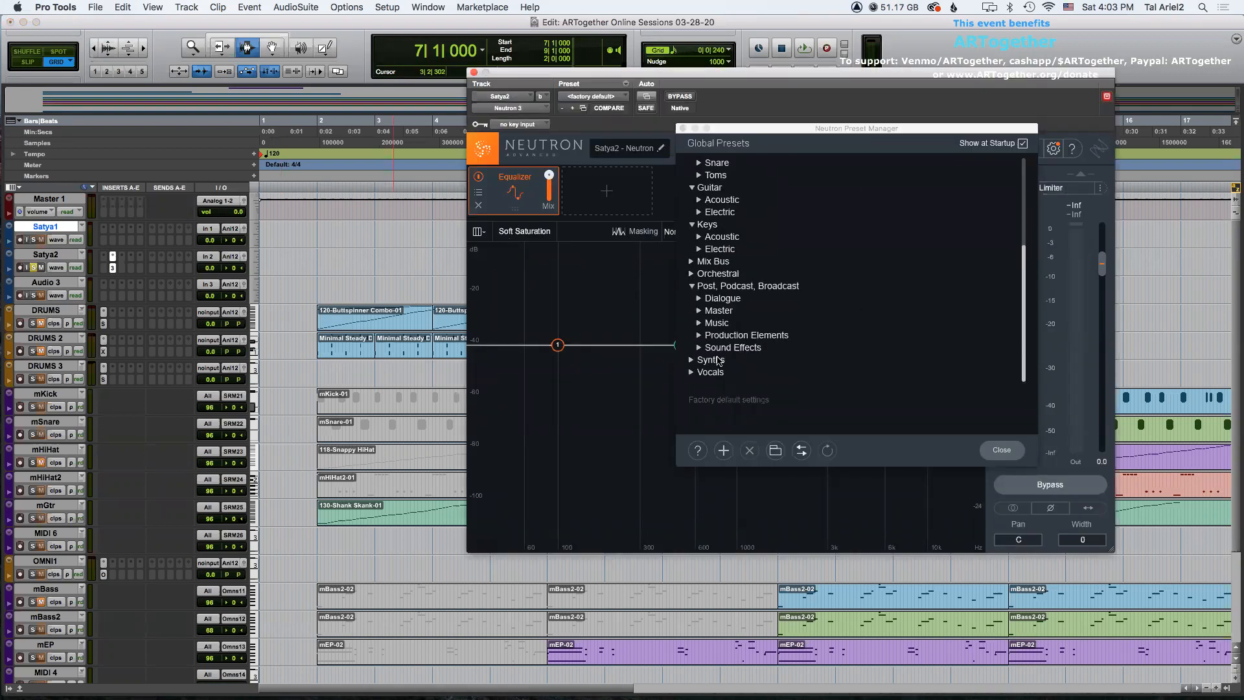
pyautogui.click(690, 373)
pyautogui.scroll(-12, 732, 347)
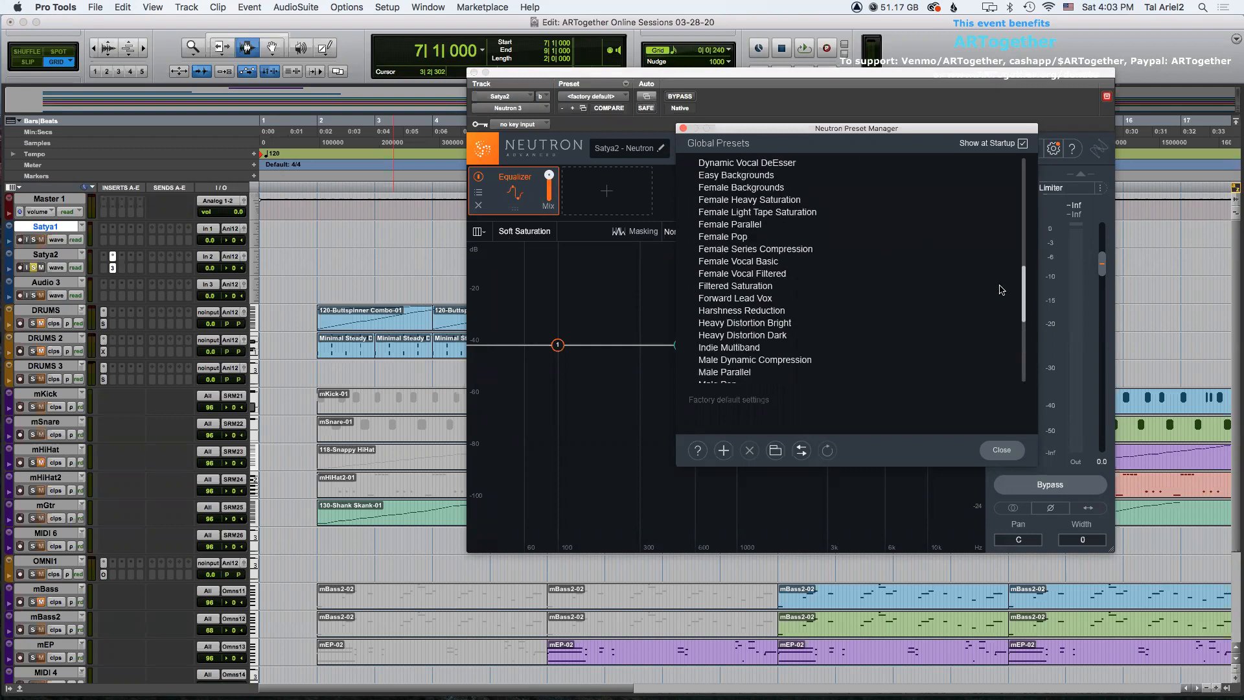
pyautogui.moveTo(1023, 278); pyautogui.dragTo(1025, 291)
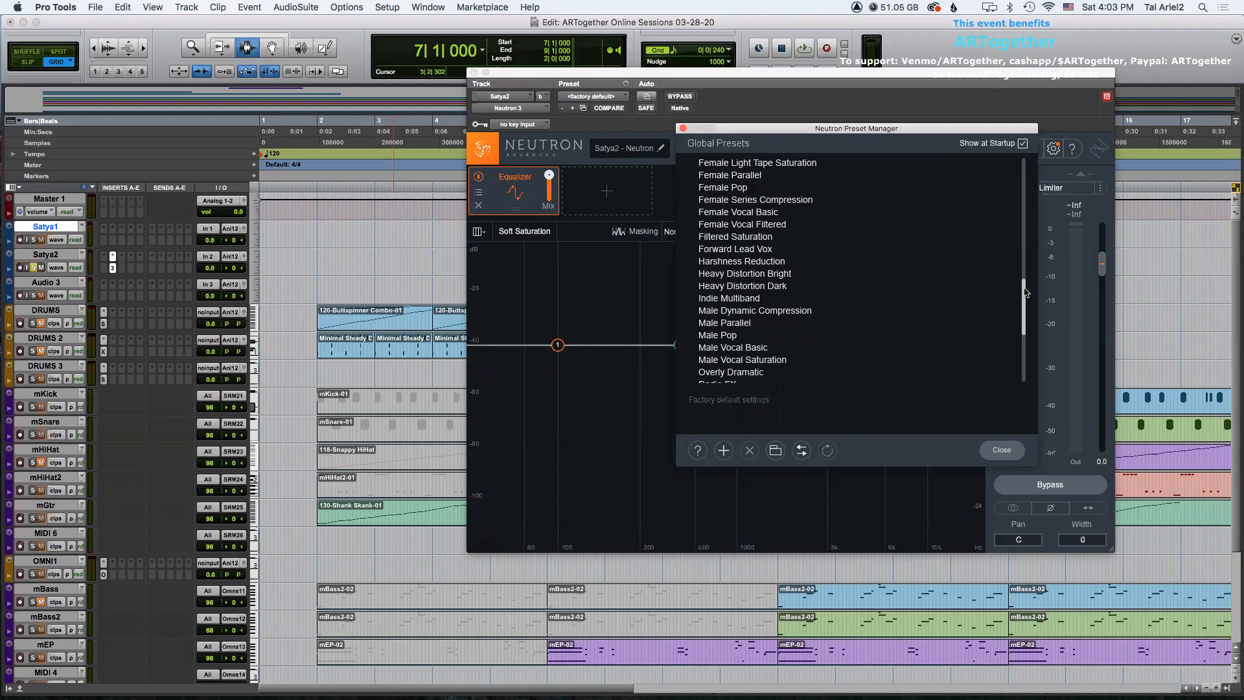
pyautogui.moveTo(1024, 293)
pyautogui.mouseDown()
pyautogui.moveTo(1022, 318)
pyautogui.moveTo(1022, 278)
pyautogui.mouseUp()
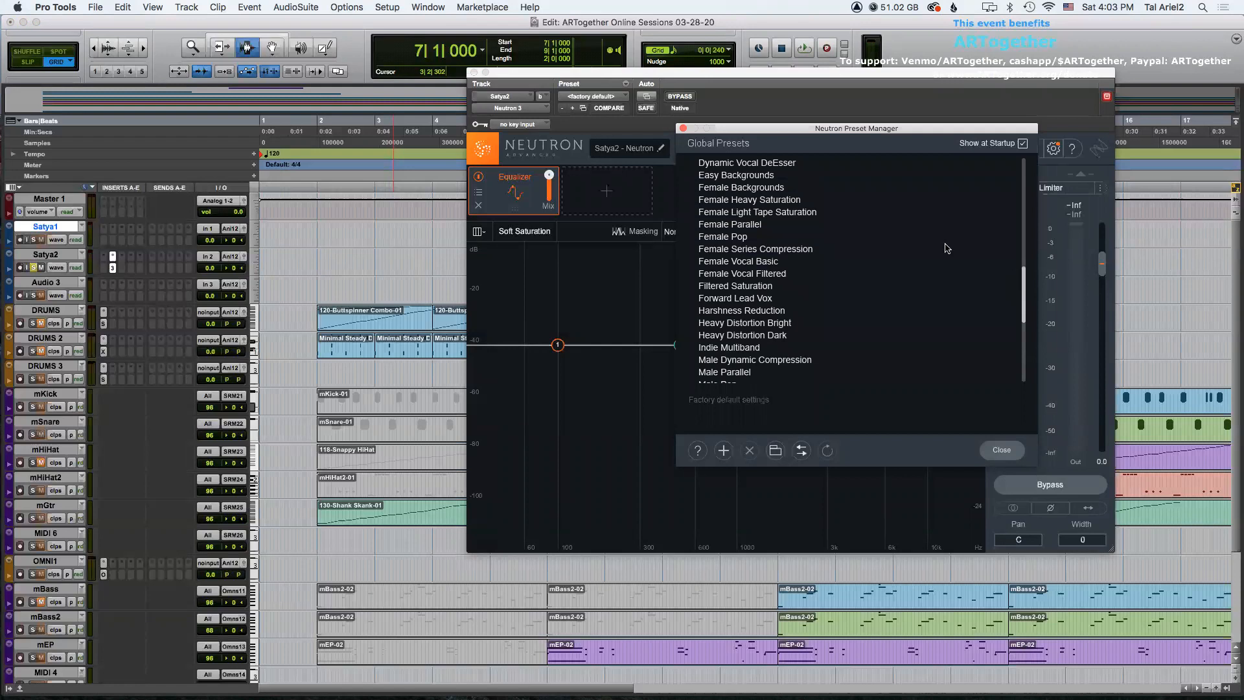
pyautogui.click(740, 214)
pyautogui.click(681, 128)
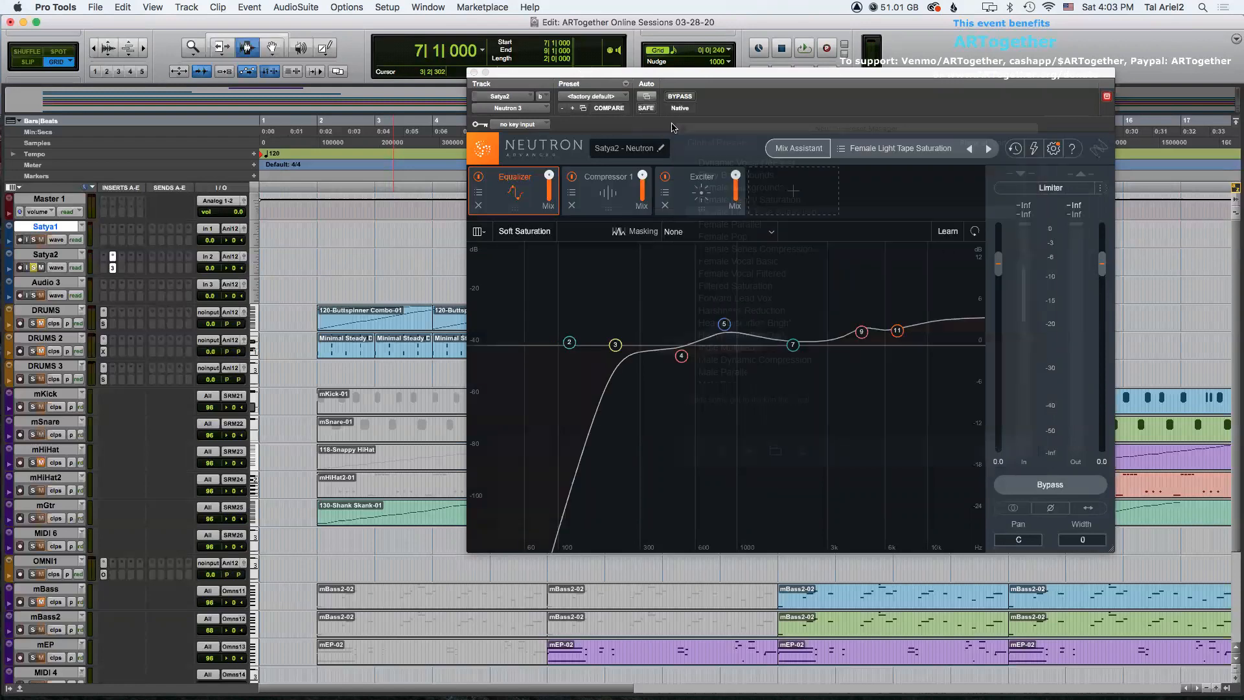
pyautogui.click(472, 72)
# Play back the vocal section to hear the Neutron processing.
pyautogui.click(654, 264)
pyautogui.doubleClick(655, 264)
pyautogui.press('space')
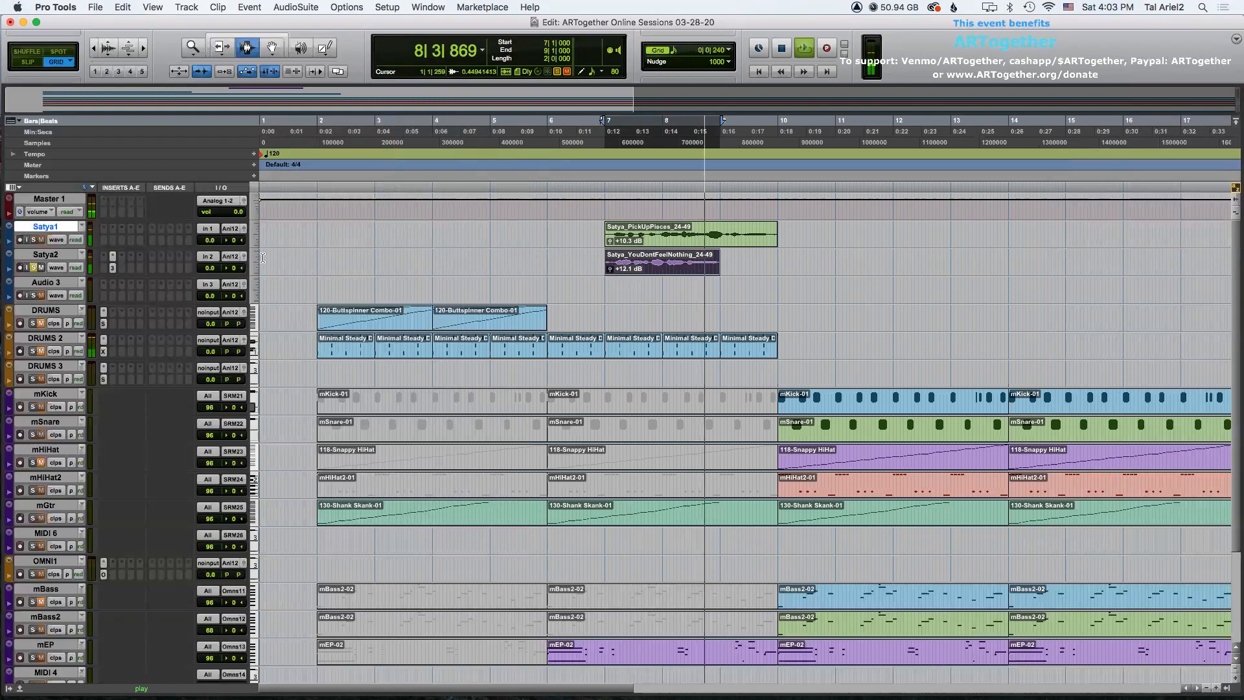
pyautogui.press('space')
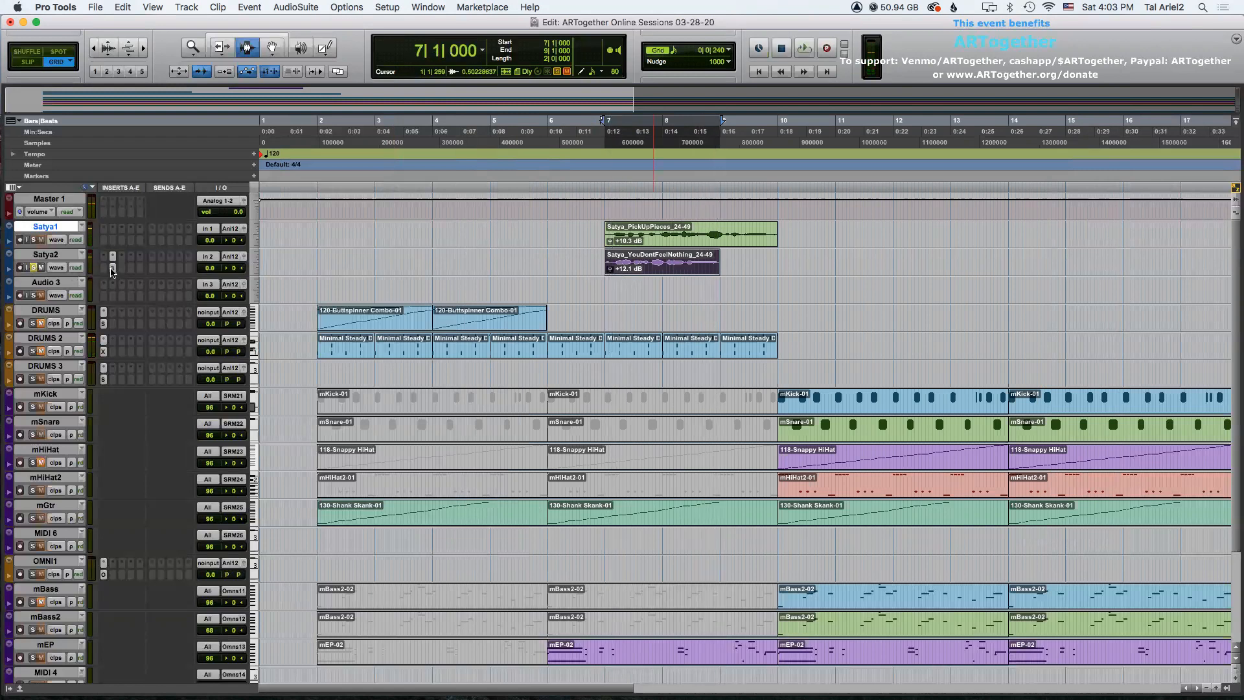
# Move the Satya_PickUpPieces_24-49 clip onto the Satya2 track starting at bar 10 and play it back.
pyautogui.press('F8')
pyautogui.moveTo(634, 233); pyautogui.dragTo(810, 262)
pyautogui.press('F7')
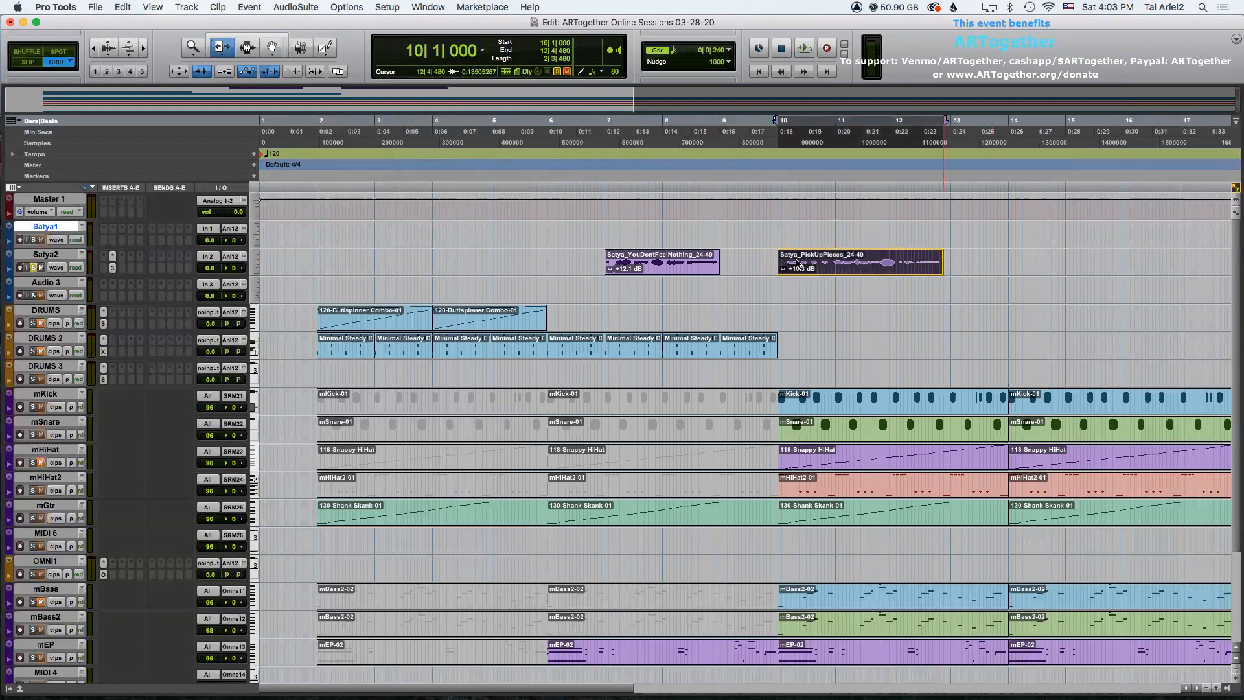
pyautogui.press('space')
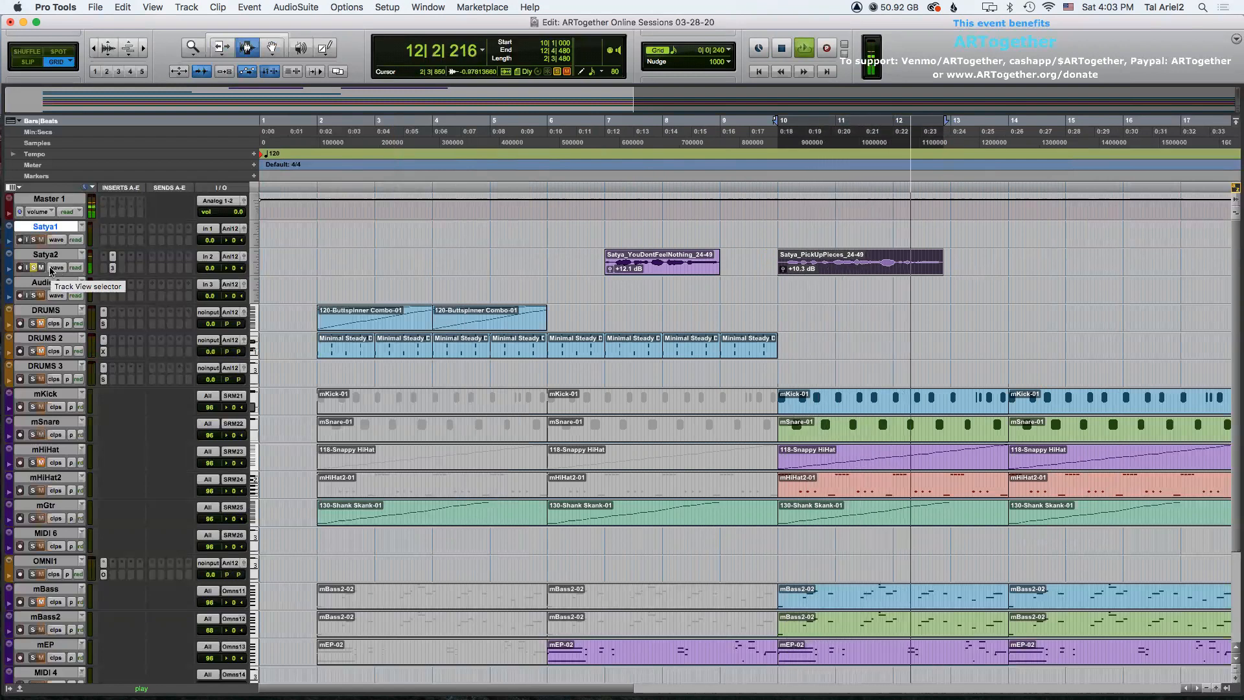
pyautogui.press('space')
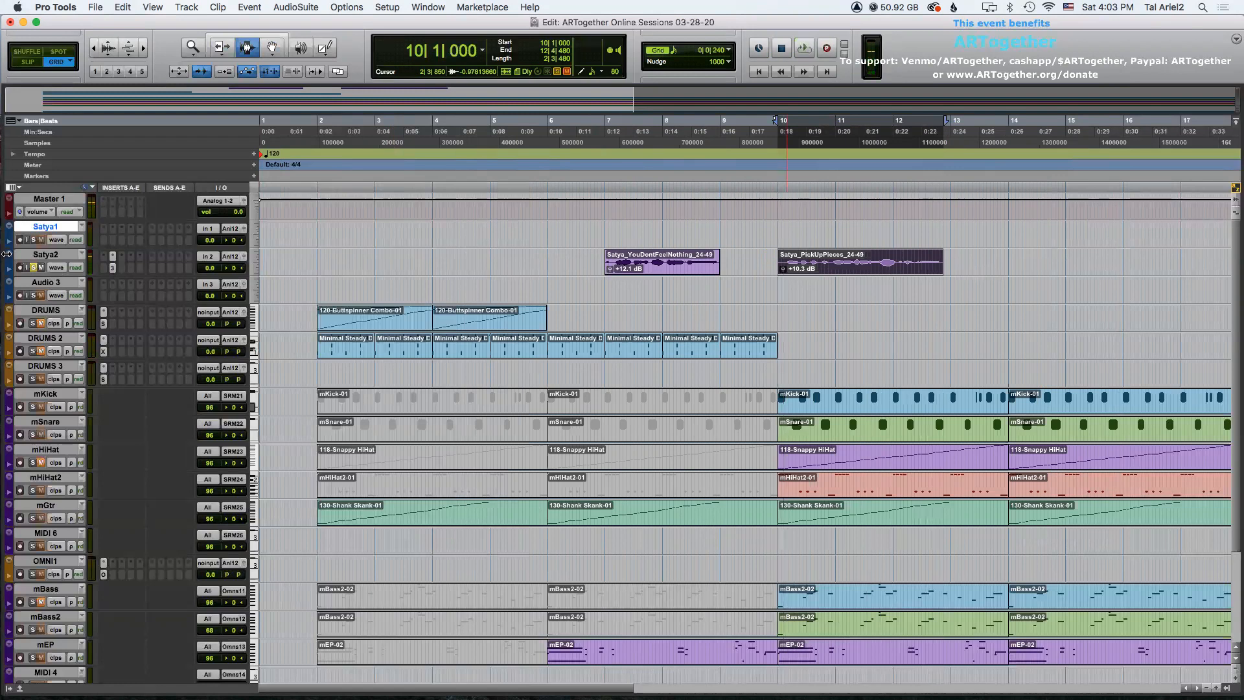
# Create three new stereo Aux Input tracks.
pyautogui.click(64, 200)
pyautogui.press('super+shift+n')
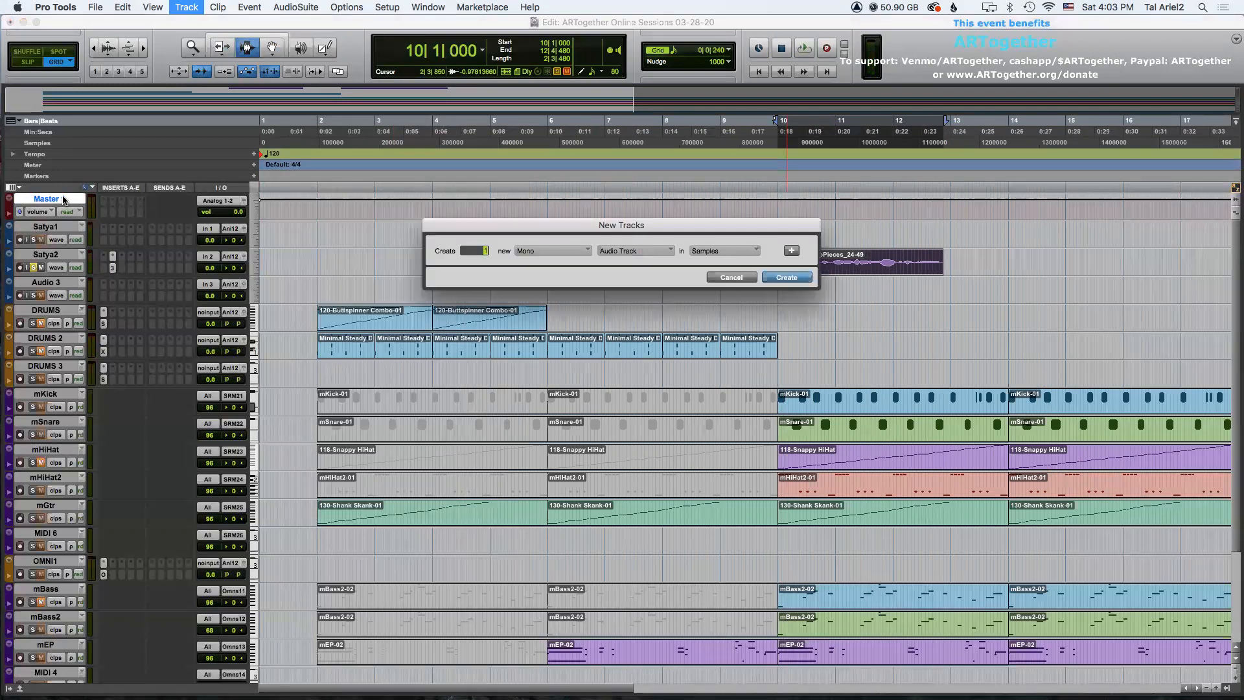
pyautogui.click(627, 252)
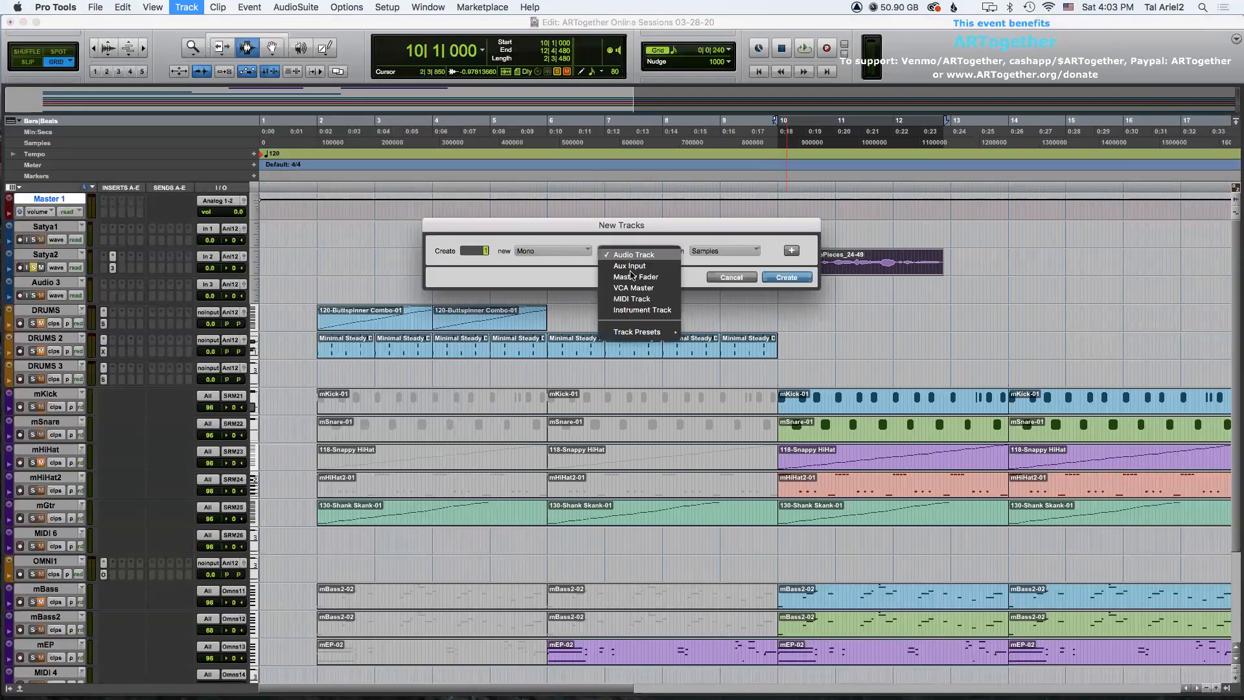
pyautogui.click(602, 263)
pyautogui.click(556, 252)
pyautogui.click(551, 265)
pyautogui.write('3')
pyautogui.click(780, 277)
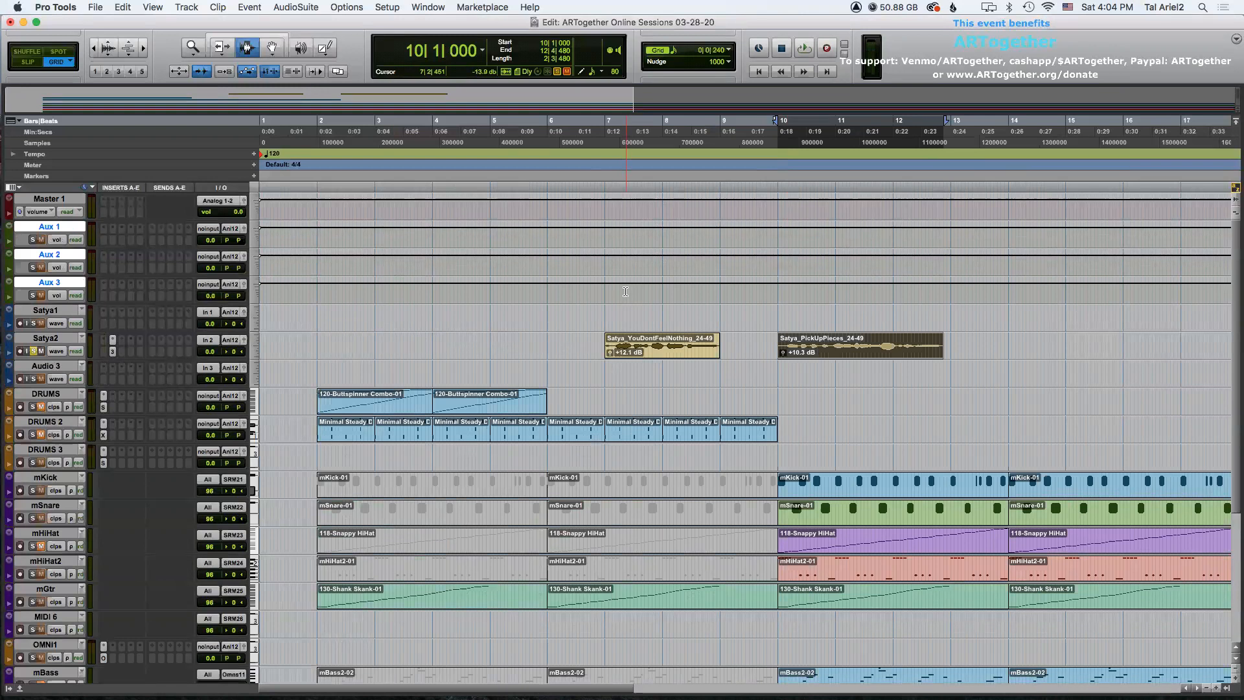
# Rename the first aux track REVERB.
pyautogui.click(34, 241)
pyautogui.click(34, 240)
pyautogui.click(34, 268)
pyautogui.click(33, 296)
pyautogui.keyDown('super'); pyautogui.click(50, 228); pyautogui.keyUp('super')
pyautogui.click(51, 228)
pyautogui.doubleClick(54, 228)
pyautogui.write('REVER')
pyautogui.press('Return')
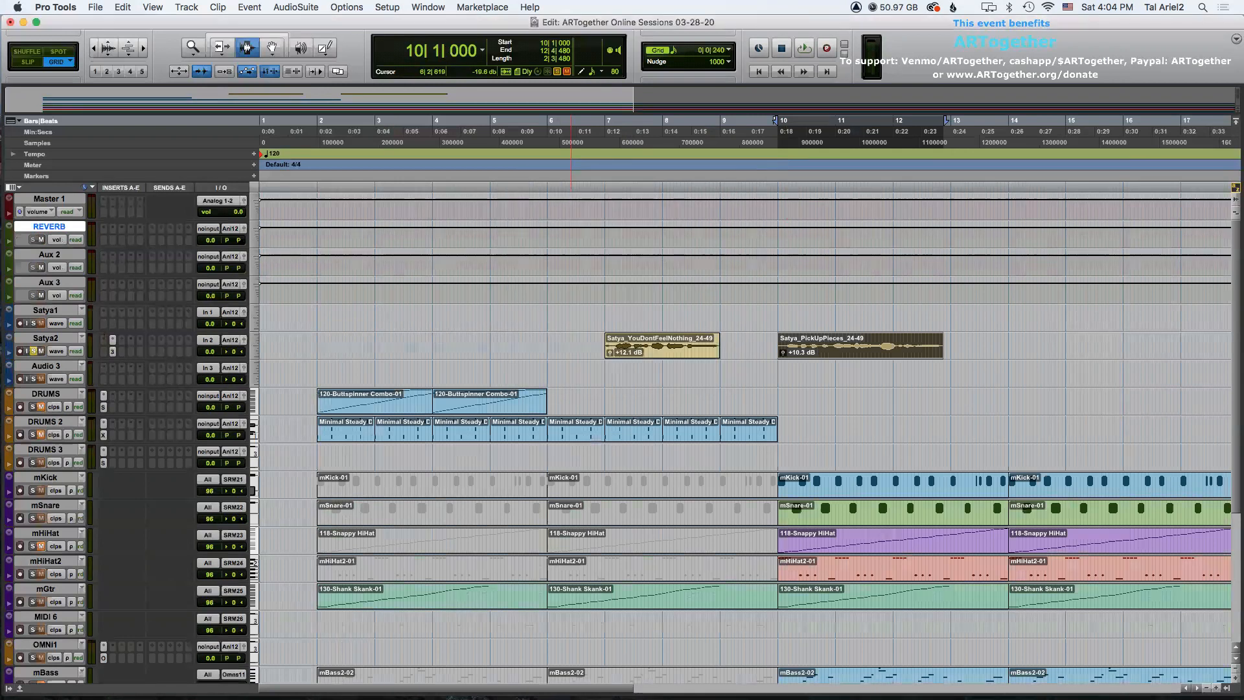
# Rename the second aux track DELAY.
pyautogui.doubleClick(52, 253)
pyautogui.write('DELAY')
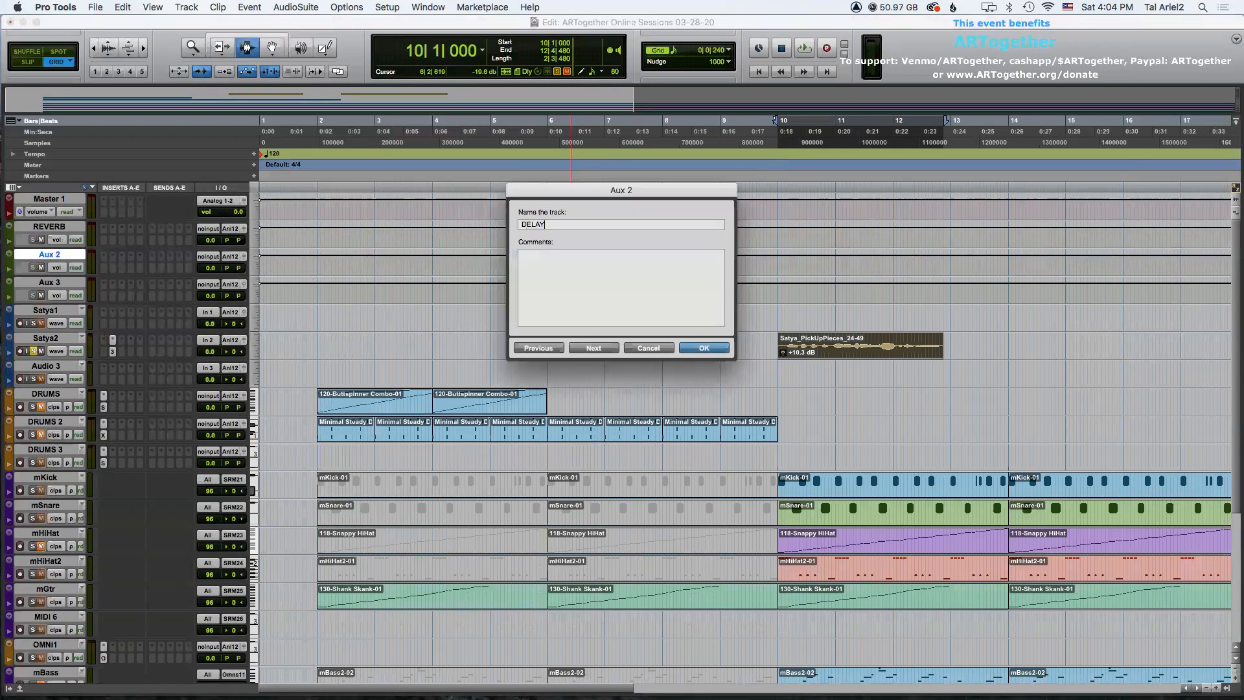
pyautogui.press('Return')
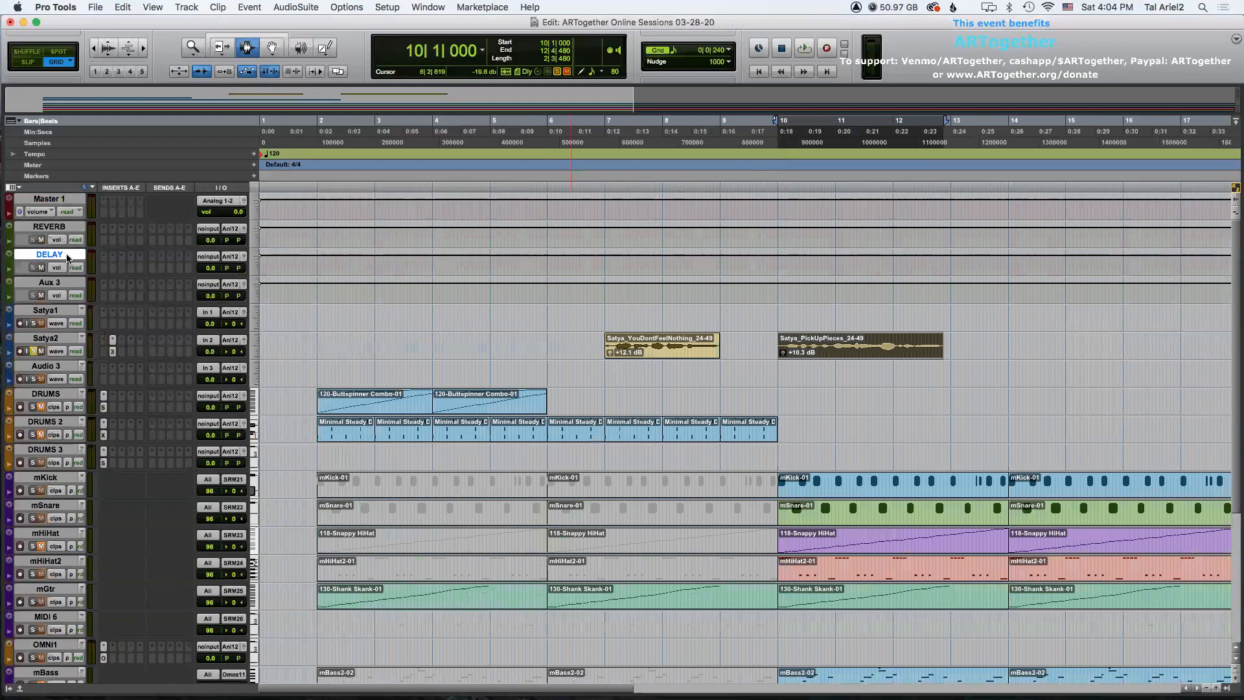
# Insert ValhallaVintageVerb (stereo) on the REVERB aux track.
pyautogui.click(113, 228)
pyautogui.press('Escape')
pyautogui.click(113, 231)
pyautogui.moveTo(188, 229)
pyautogui.moveTo(312, 264)
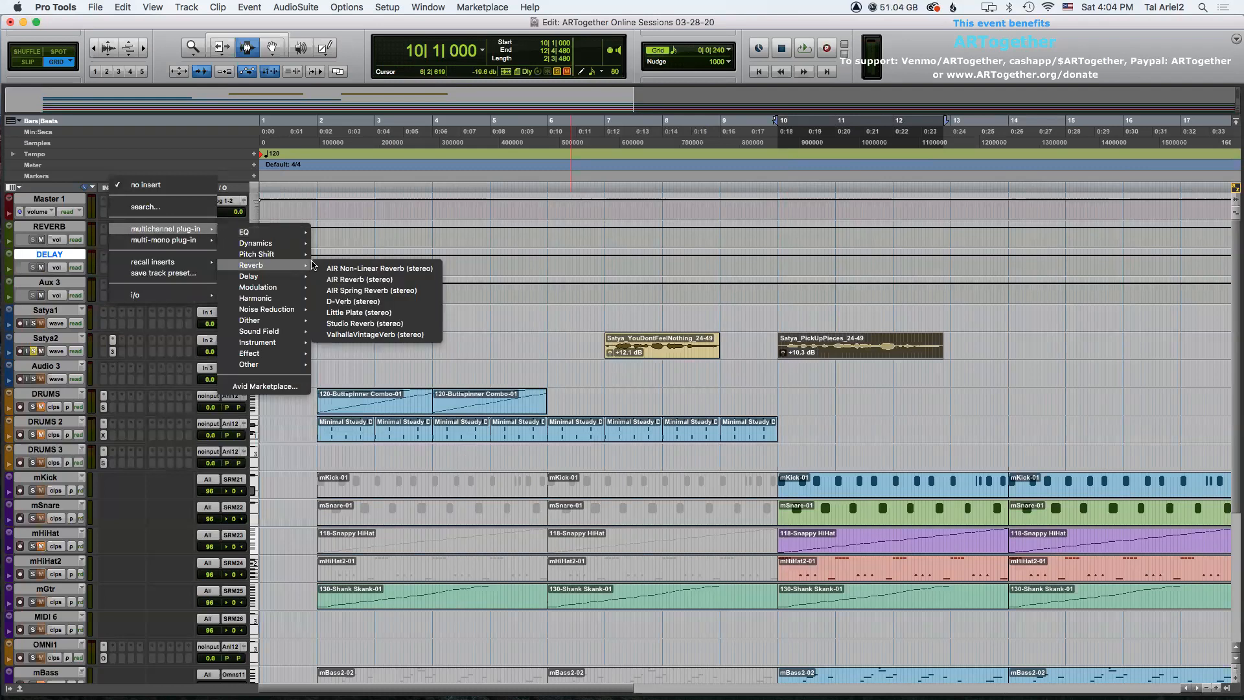
pyautogui.click(468, 298)
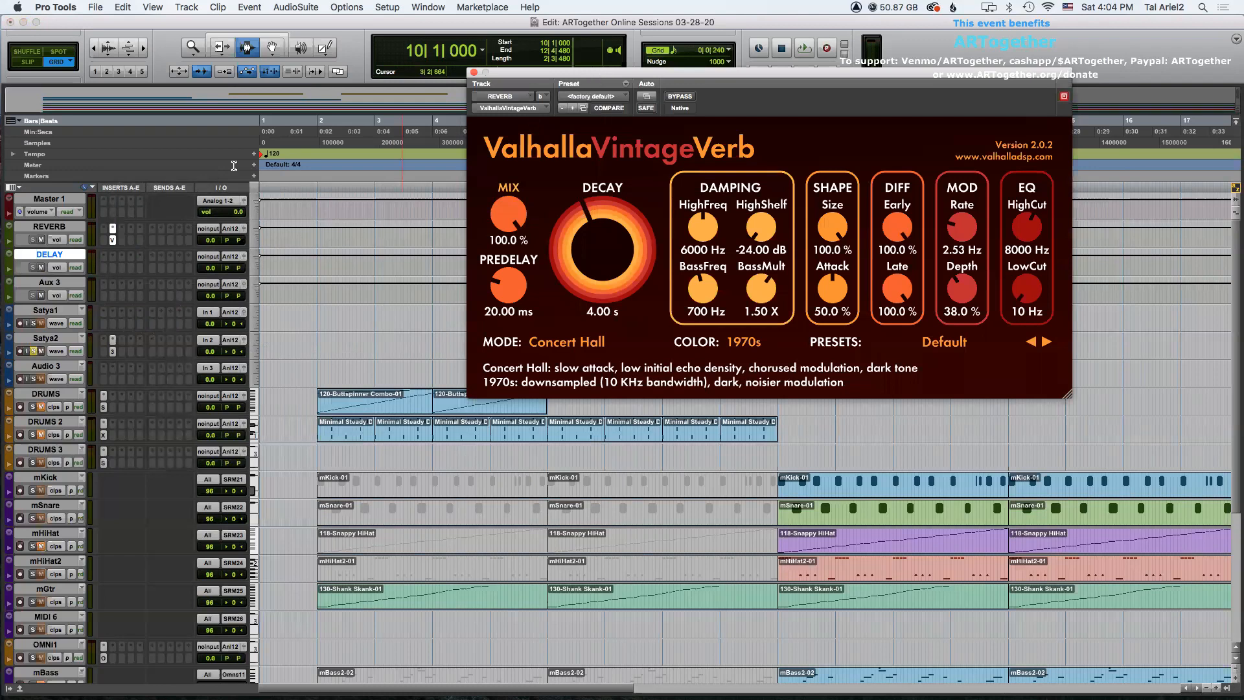
# Open ValhallaVintageVerb's preset list and browse the Valhalla chamber presets.
pyautogui.click(49, 228)
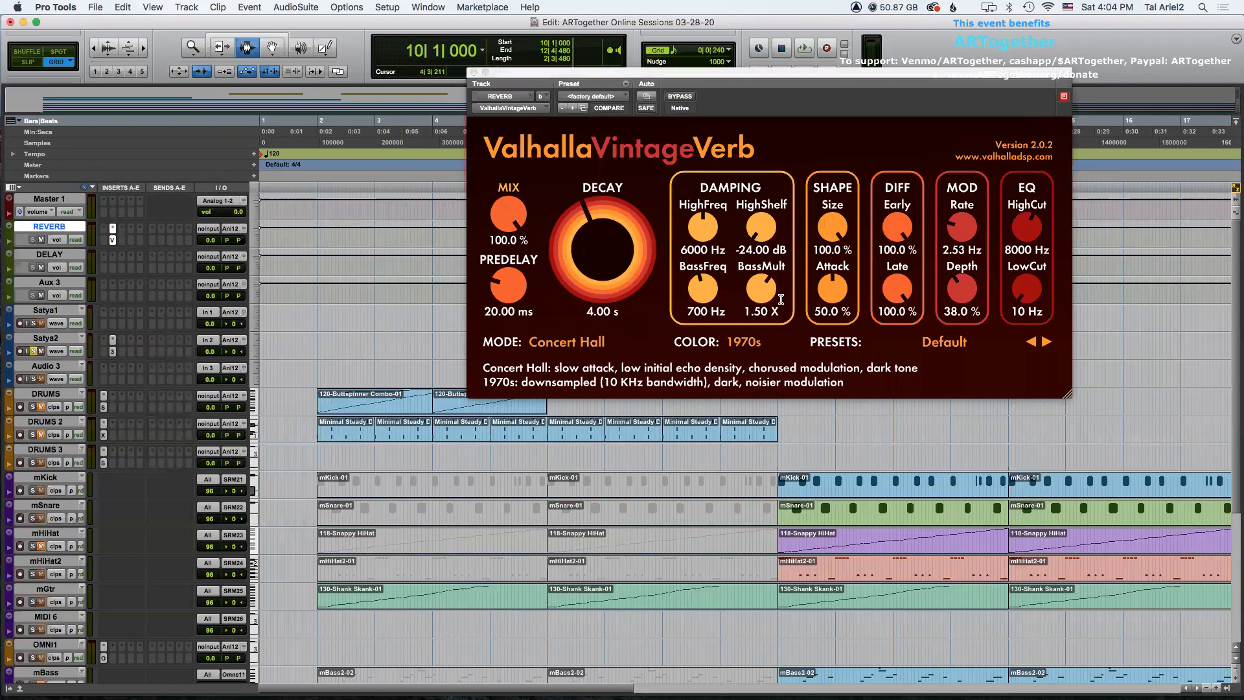
pyautogui.click(926, 343)
pyautogui.moveTo(978, 575)
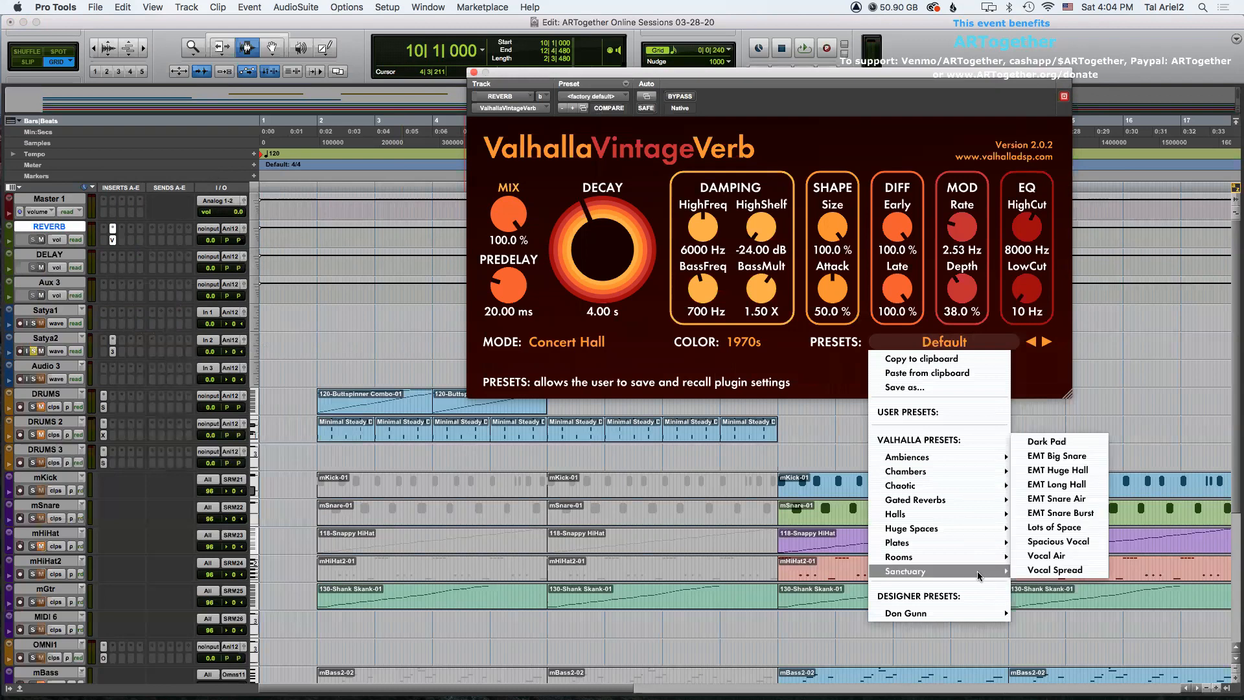
pyautogui.moveTo(950, 467)
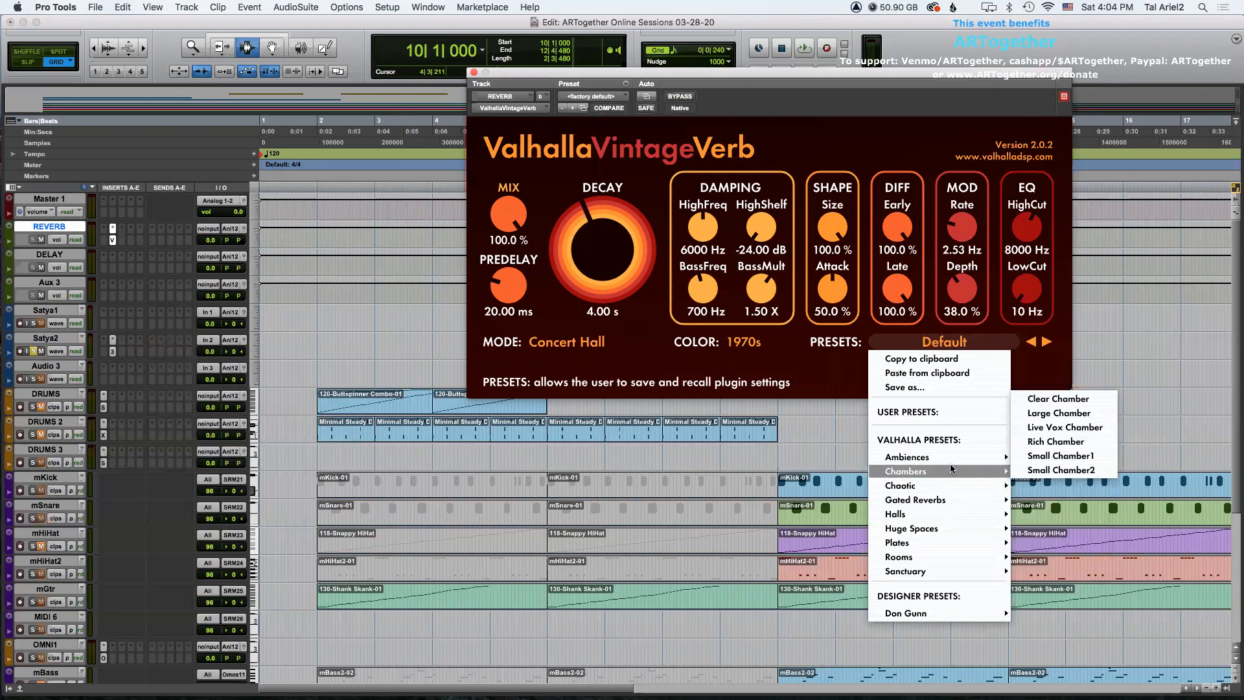
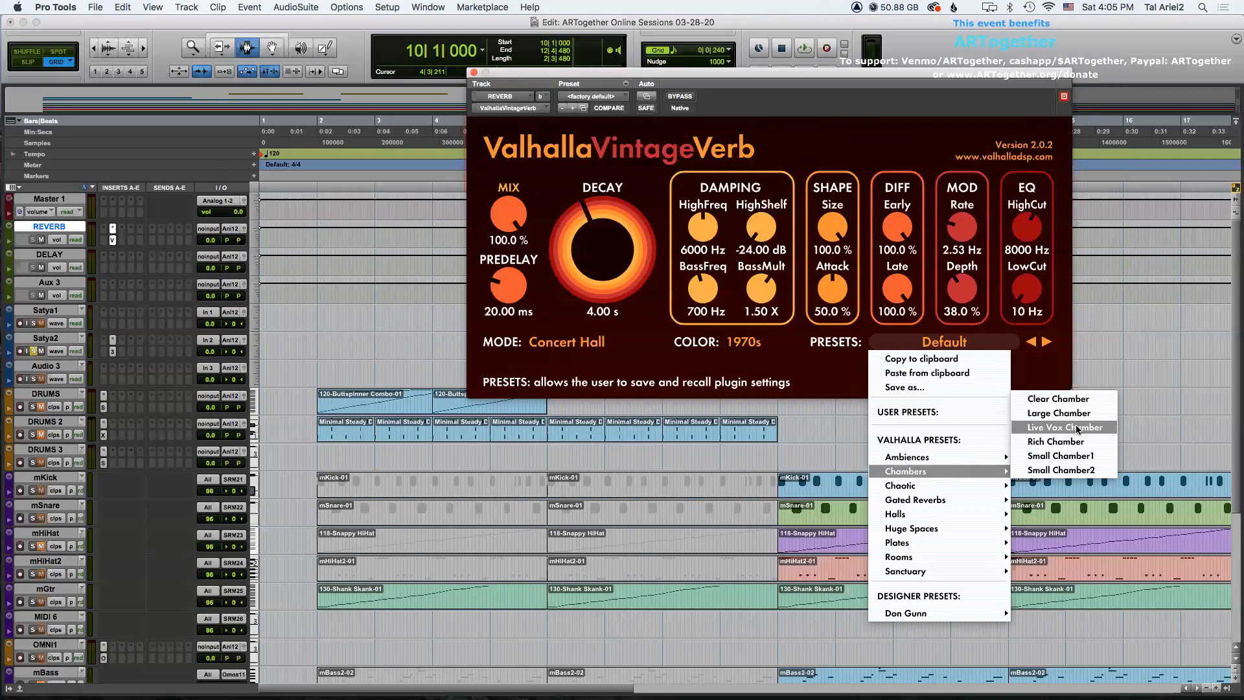
# Load the Rich Chamber preset in ValhallaVintageVerb and close the plugin window.
pyautogui.click(1065, 444)
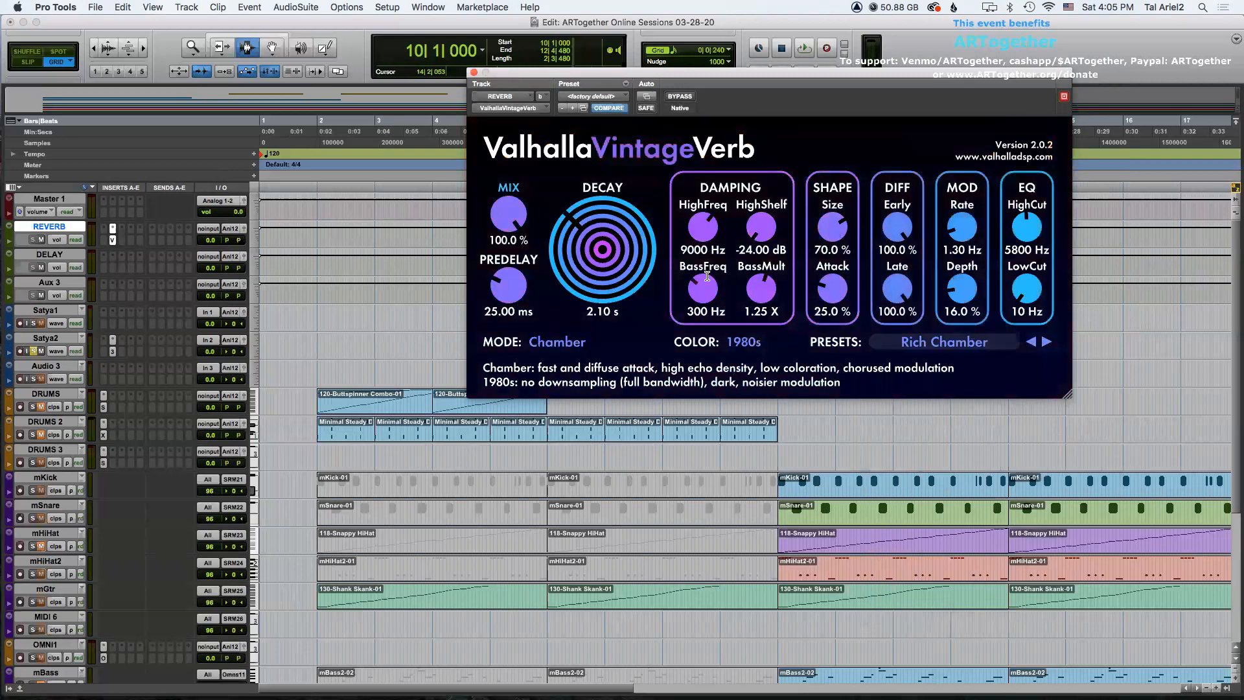
pyautogui.click(474, 72)
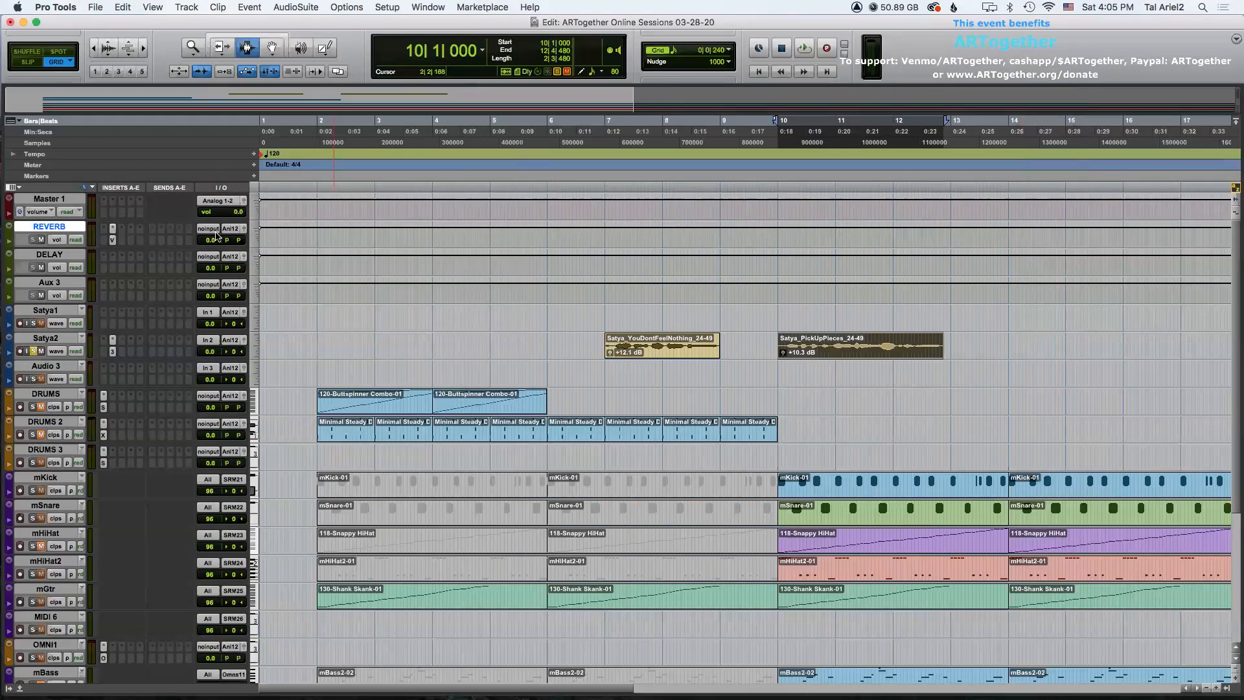
# Set the REVERB aux track's input to Bus 1-2.
pyautogui.click(209, 228)
pyautogui.moveTo(217, 240)
pyautogui.click(297, 244)
# Add a send from the Satya2 track to Bus 1-2 (Stereo) and set its level to about -8.4 dB.
pyautogui.click(155, 343)
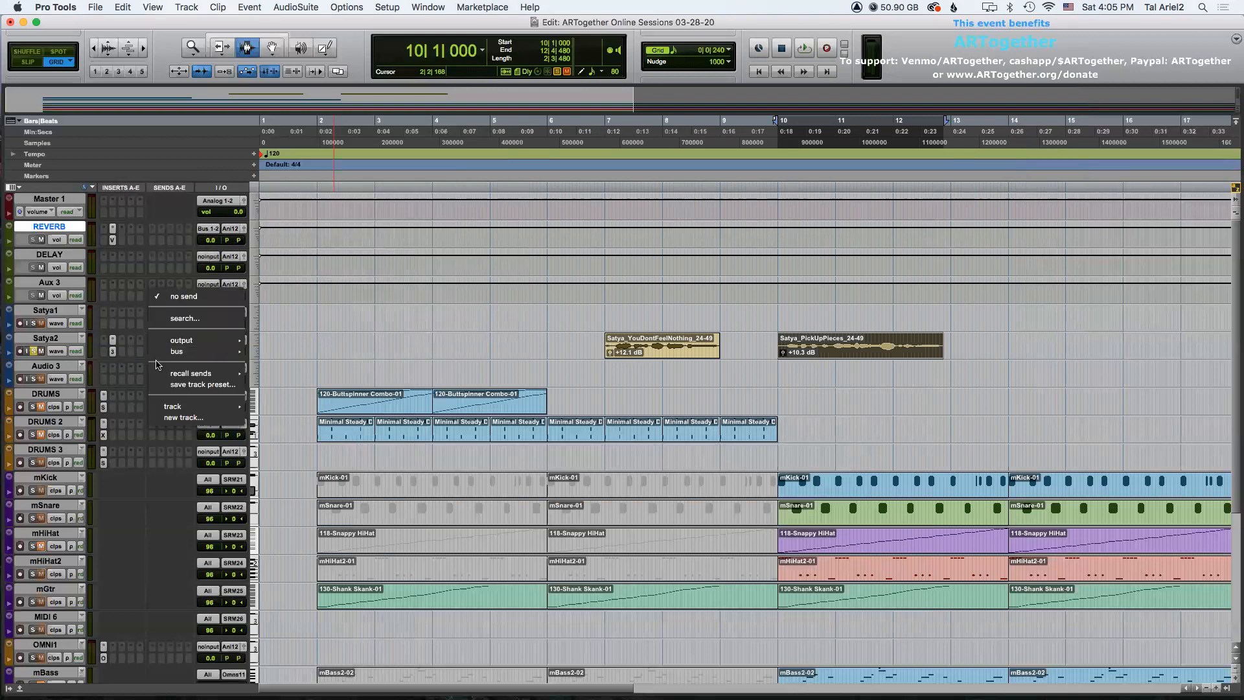
pyautogui.moveTo(217, 351)
pyautogui.click(290, 13)
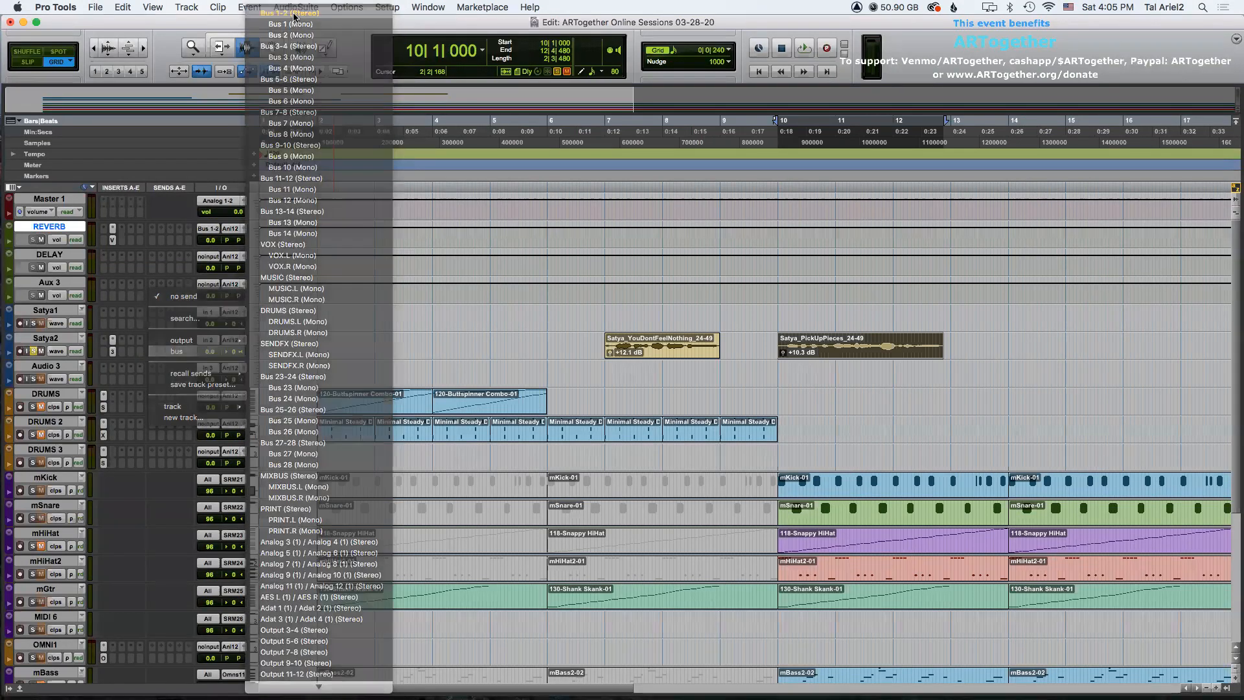
pyautogui.moveTo(1044, 377); pyautogui.dragTo(1041, 302)
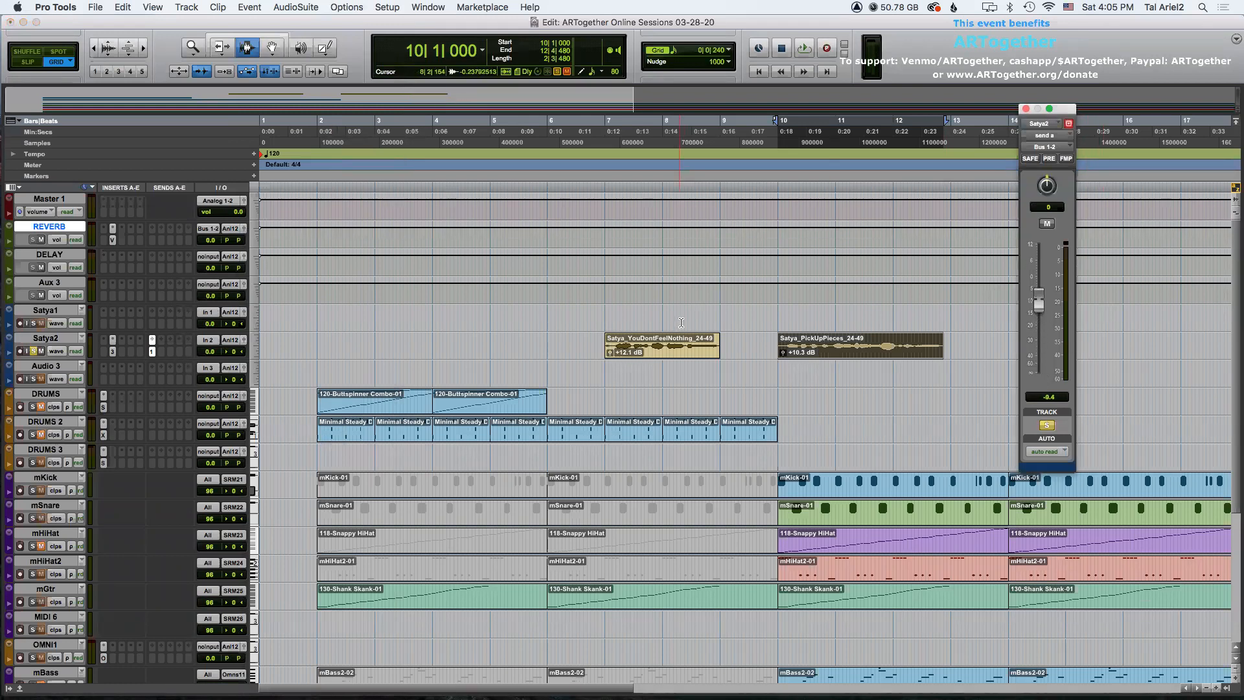
# Insert EchoBoy (stereo) on the DELAY aux track.
pyautogui.click(42, 254)
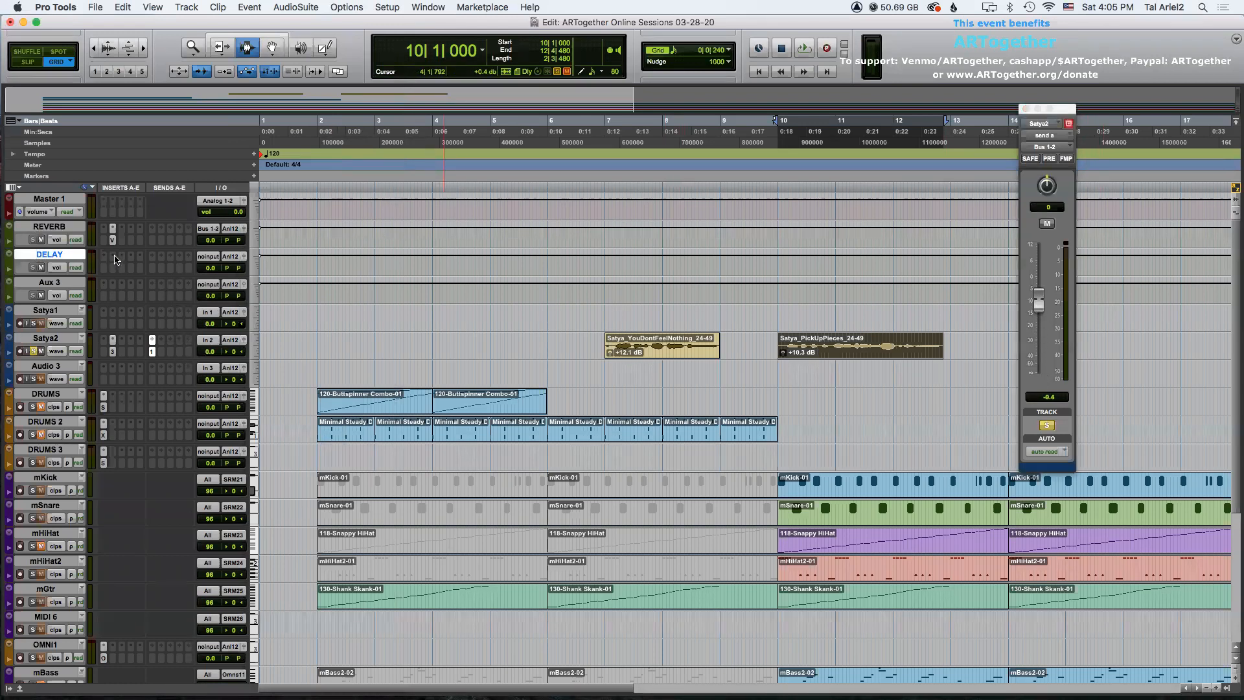
pyautogui.click(115, 259)
pyautogui.moveTo(168, 256)
pyautogui.moveTo(285, 308)
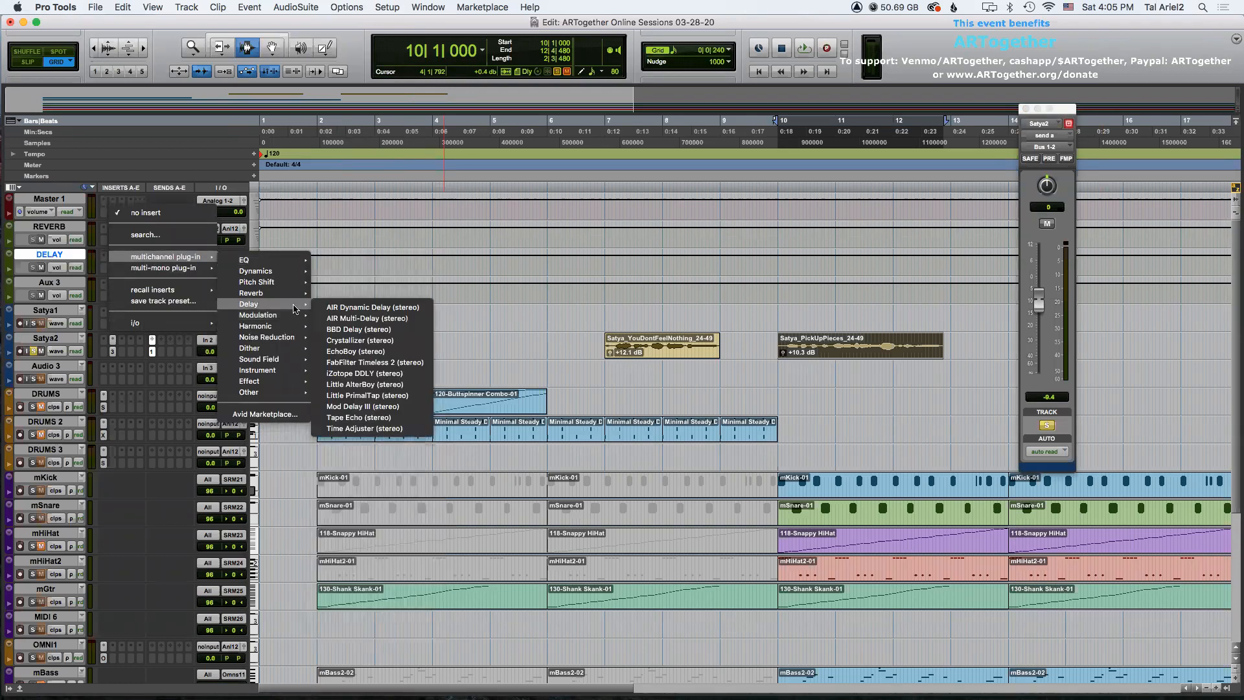
pyautogui.click(364, 354)
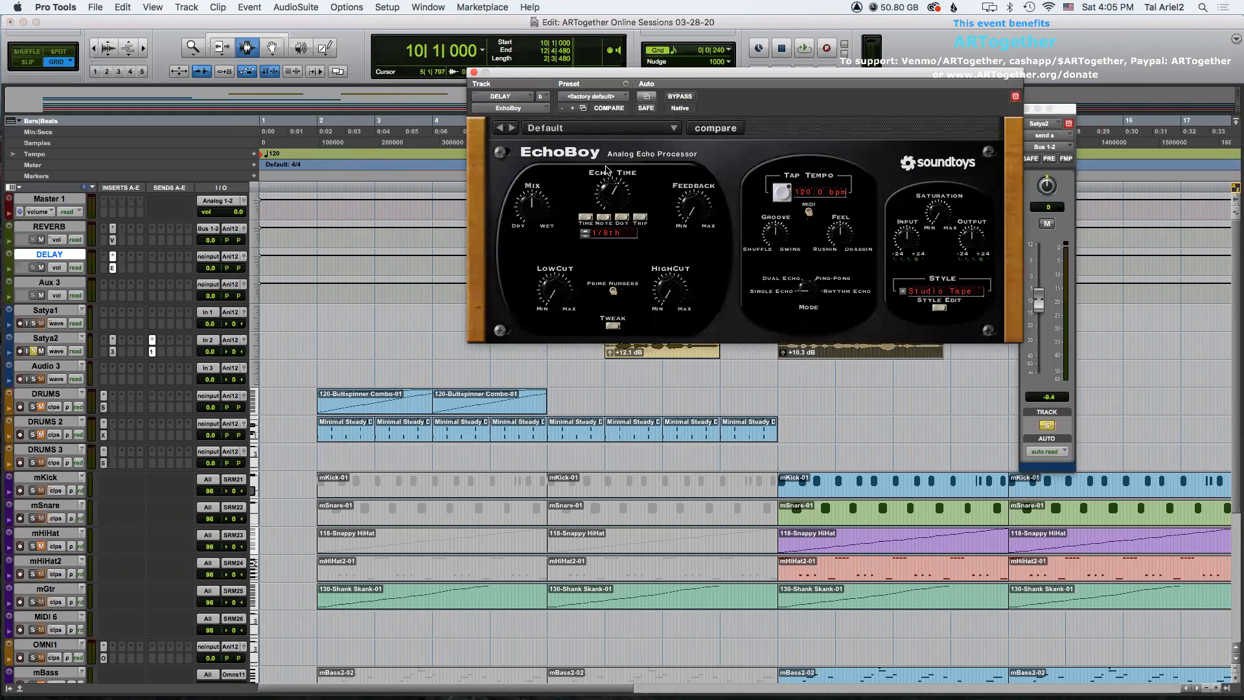
# Load the CleanPingPong preset from EchoBoy's Vocal presets and close the plugin window.
pyautogui.click(548, 129)
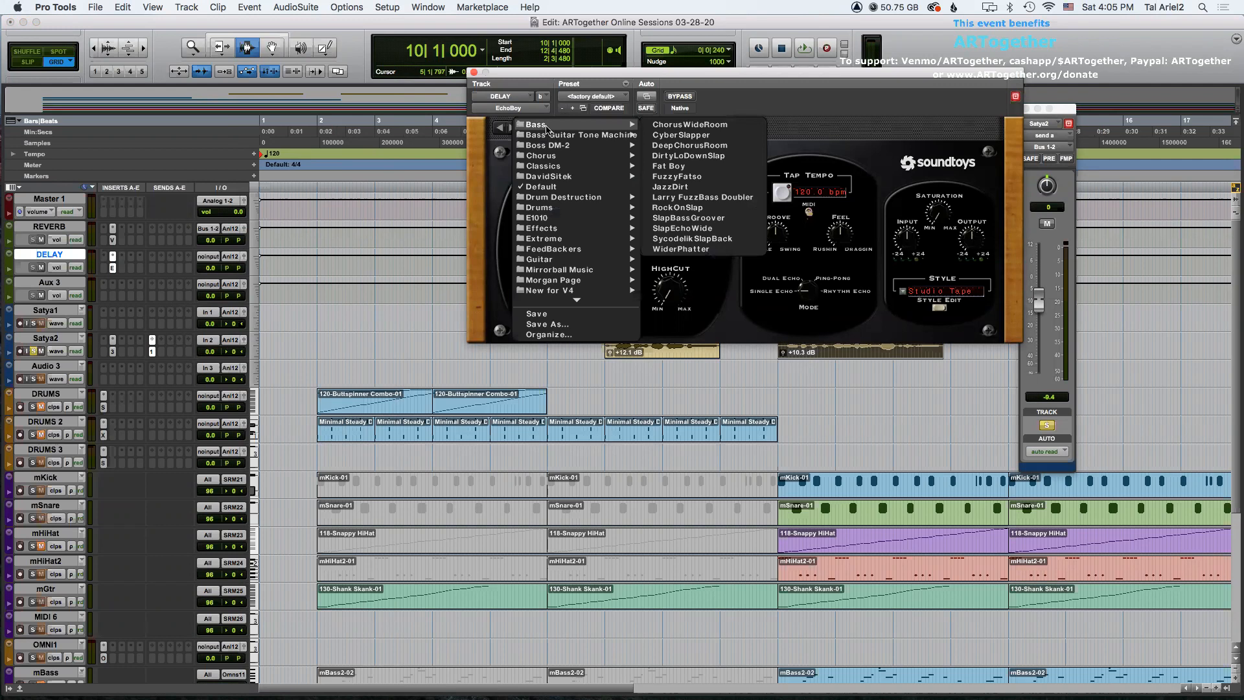
pyautogui.moveTo(580, 161)
pyautogui.moveTo(579, 300)
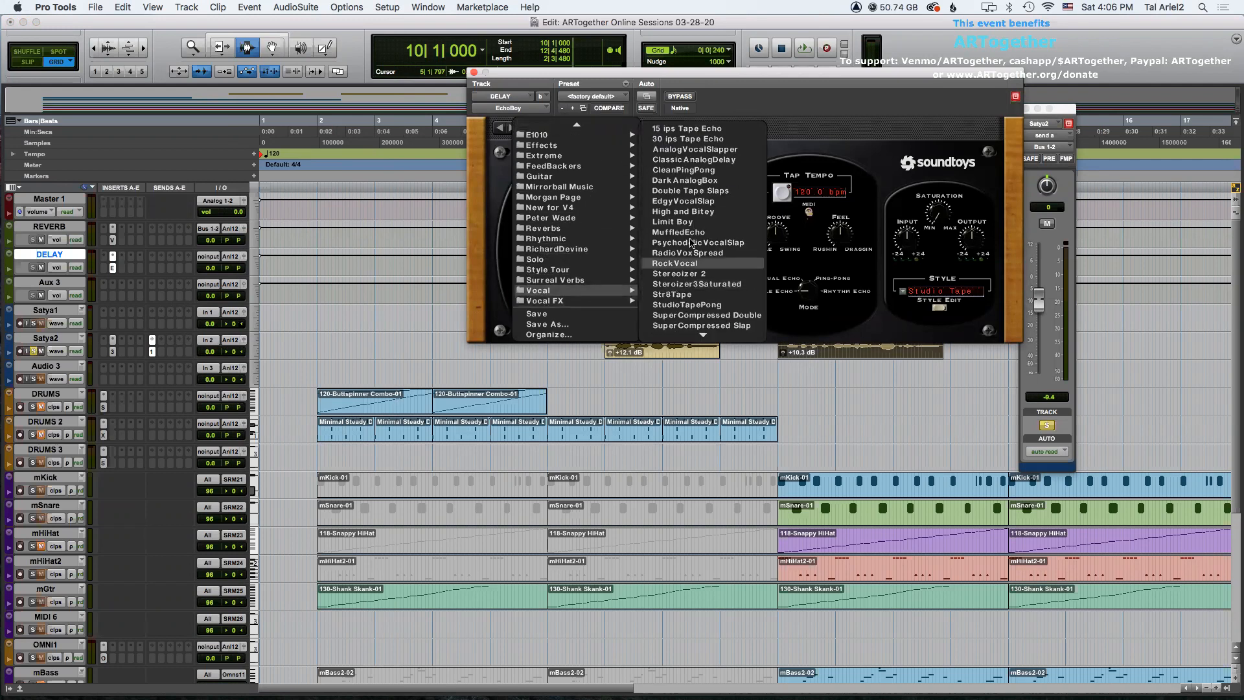
pyautogui.click(704, 172)
pyautogui.click(475, 72)
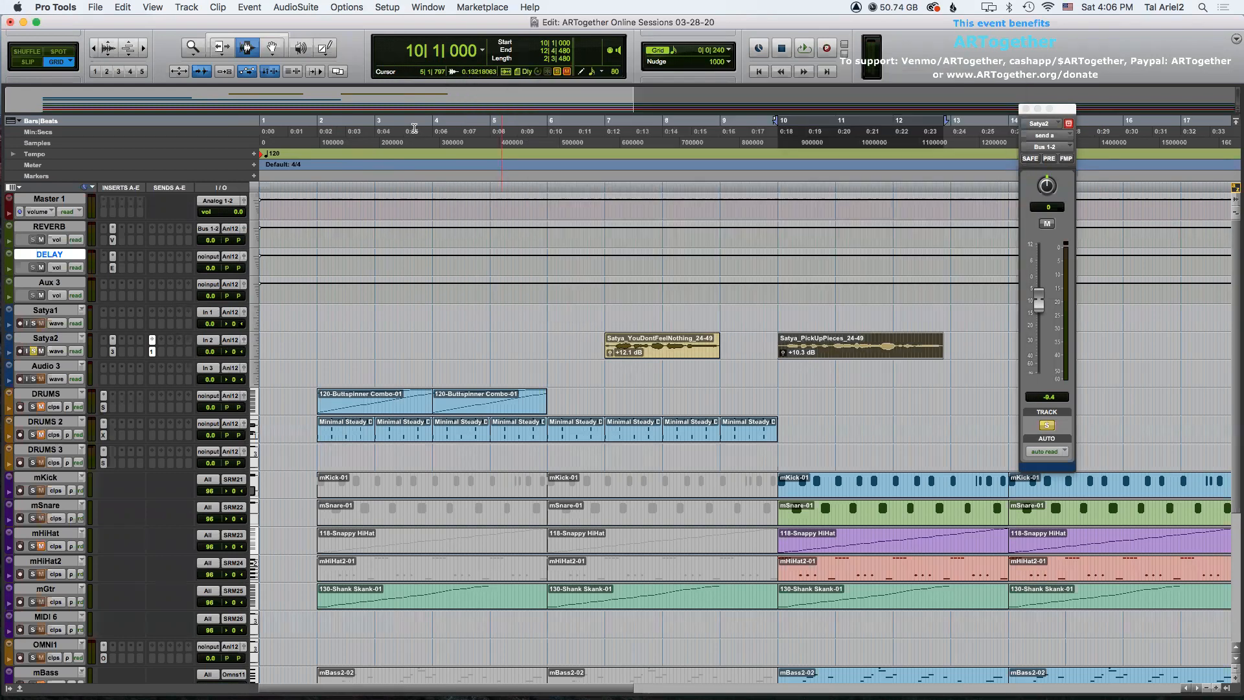
# Select the Satya_YouDontFeelNothing clip and play it back with the Satya2 send muted.
pyautogui.click(632, 348)
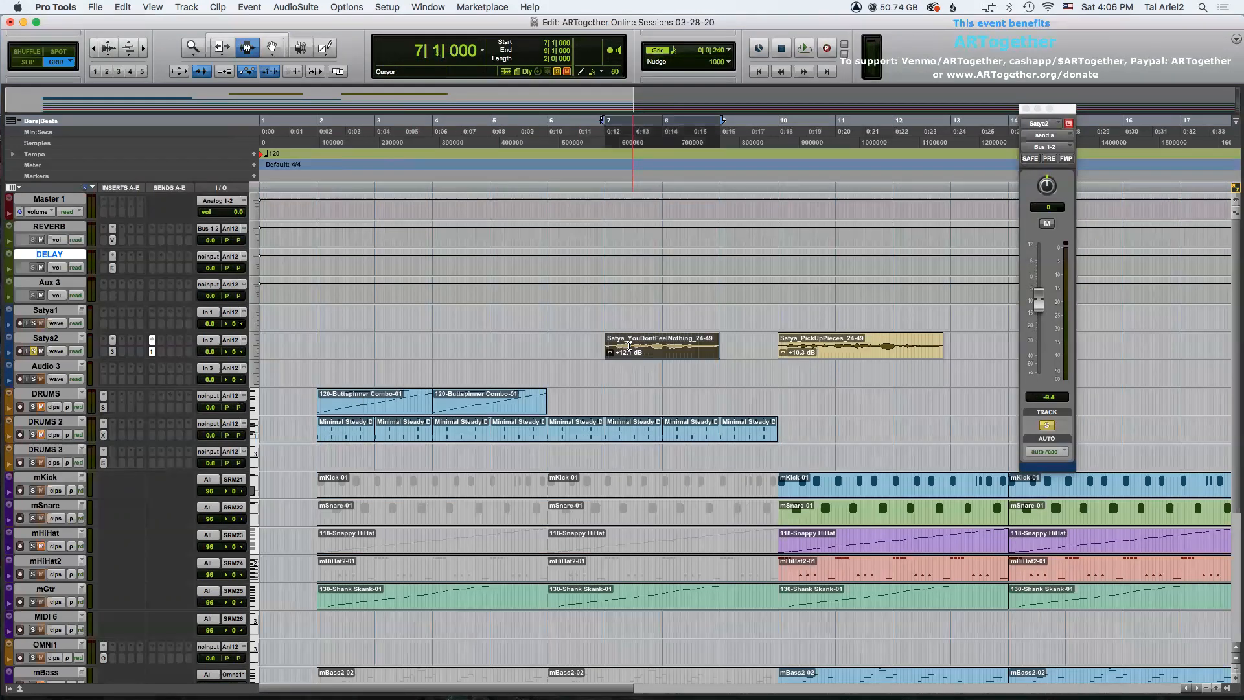
pyautogui.keyDown('ctrl'); pyautogui.keyDown('super'); pyautogui.click(152, 354); pyautogui.keyUp('super'); pyautogui.keyUp('ctrl')
pyautogui.press('space')
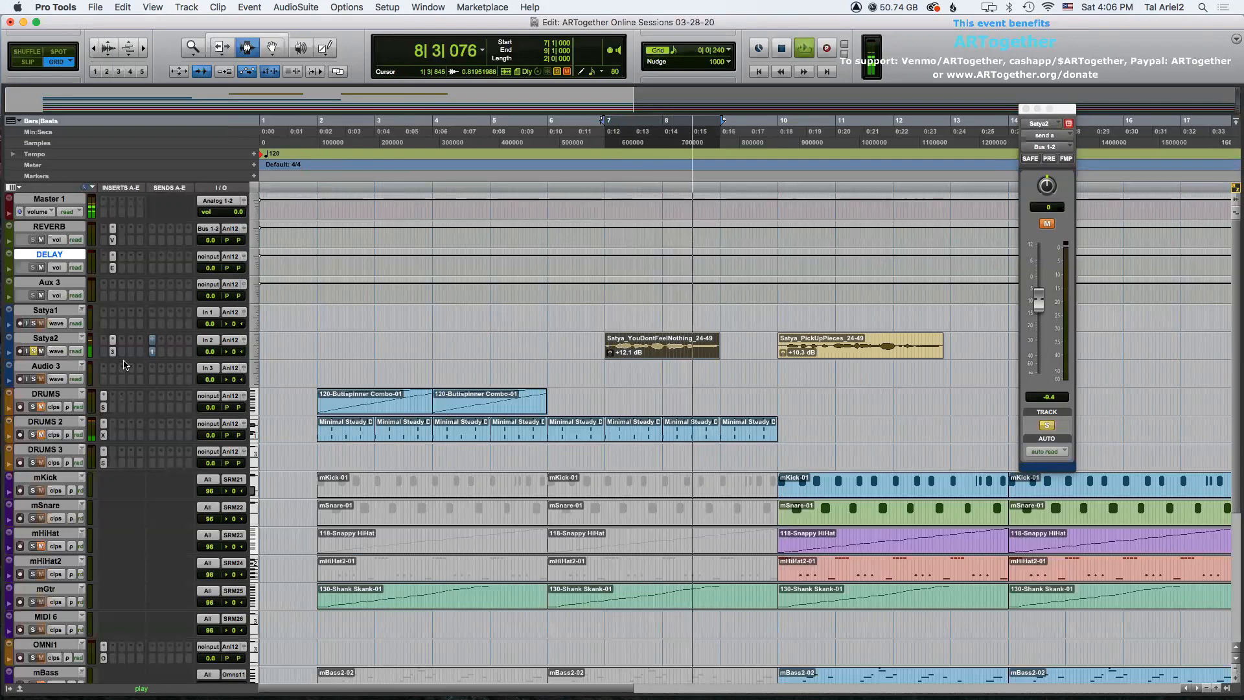
pyautogui.press('space')
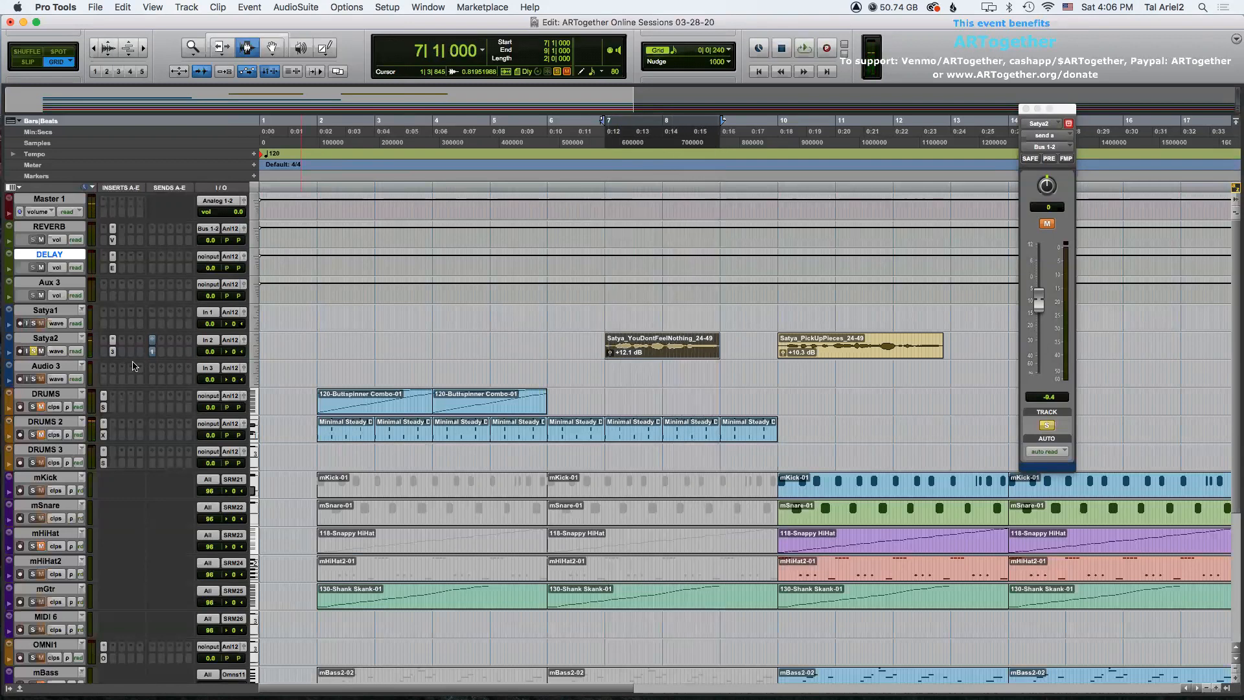
# Unmute the Satya2 send, reset its level to 0.0 dB and play back the selection.
pyautogui.keyDown('super'); pyautogui.click(153, 354); pyautogui.keyUp('super')
pyautogui.moveTo(1038, 301)
pyautogui.mouseDown()
pyautogui.moveTo(1040, 327)
pyautogui.moveTo(1040, 293)
pyautogui.moveTo(1041, 303)
pyautogui.mouseUp()
pyautogui.keyDown('alt'); pyautogui.click(1040, 303); pyautogui.keyUp('alt')
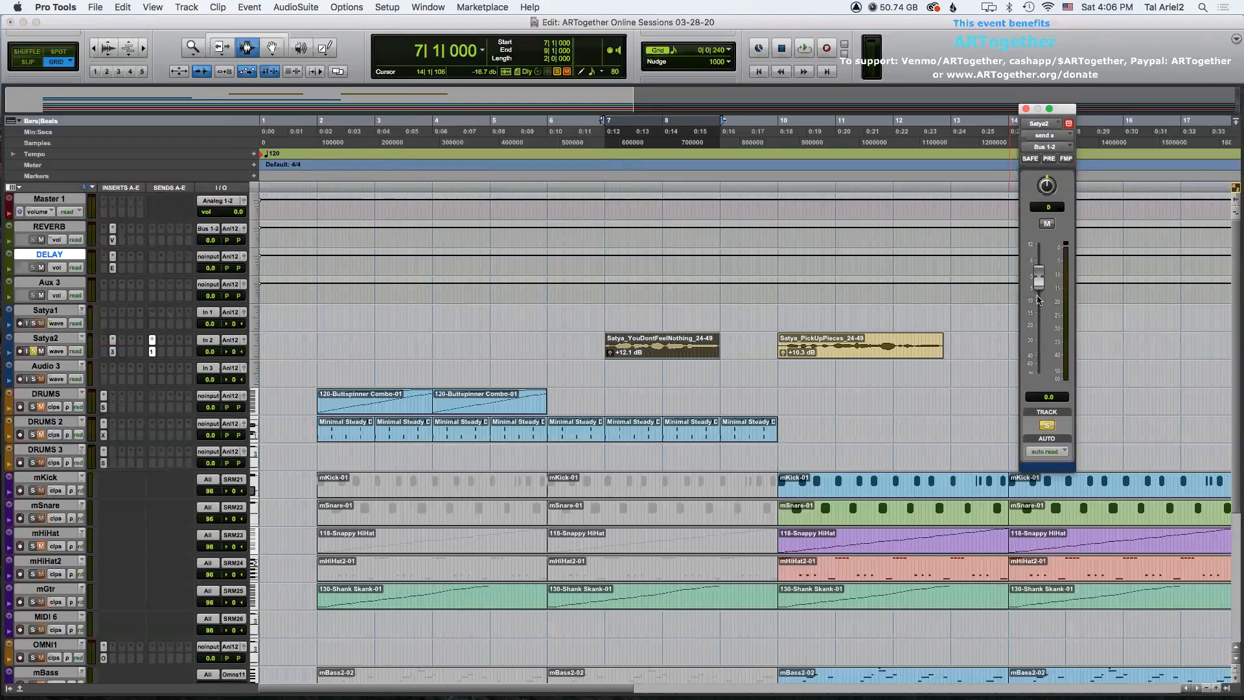
pyautogui.press('space')
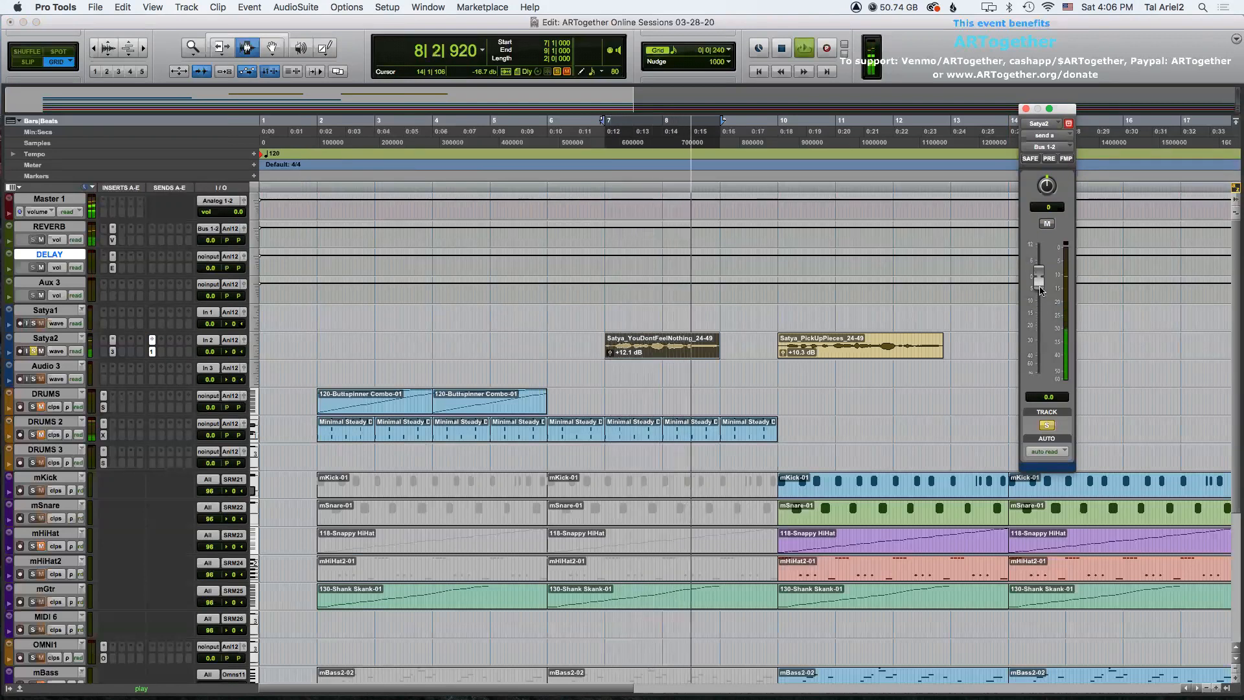
pyautogui.press('space')
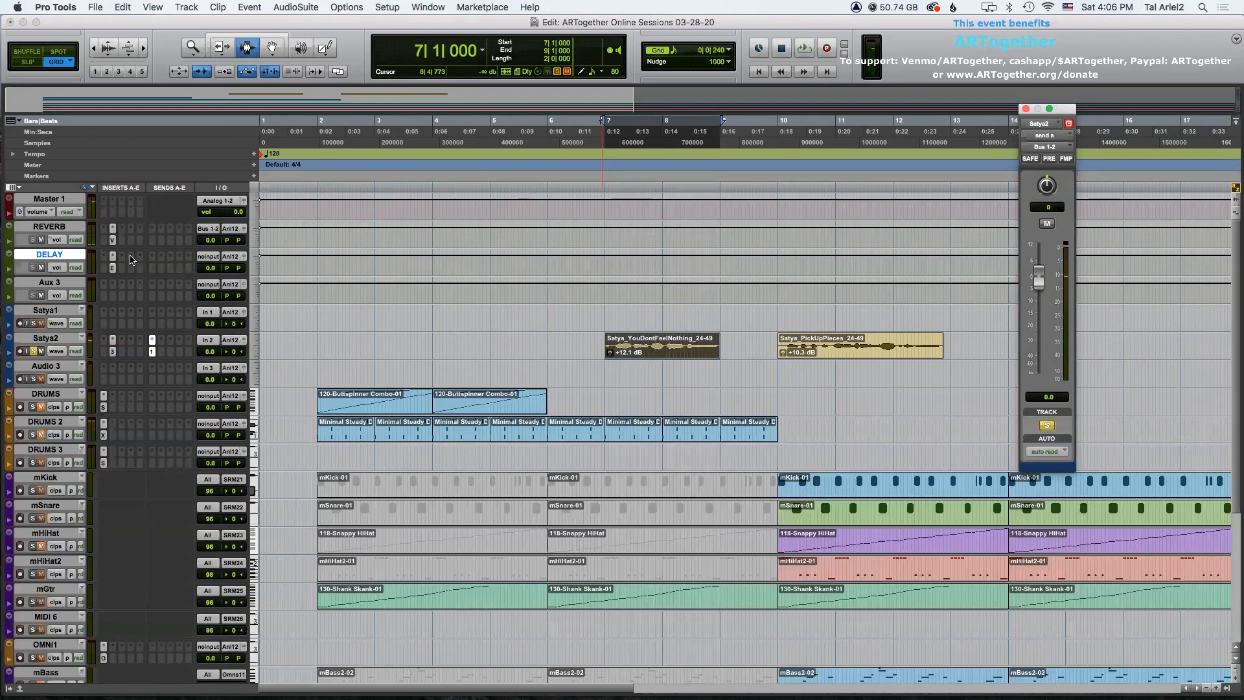
# Reopen ValhallaVintageVerb on REVERB, load the EchoVerb preset from Huge Spaces and audition it.
pyautogui.click(113, 241)
pyautogui.moveTo(646, 76); pyautogui.dragTo(182, 7)
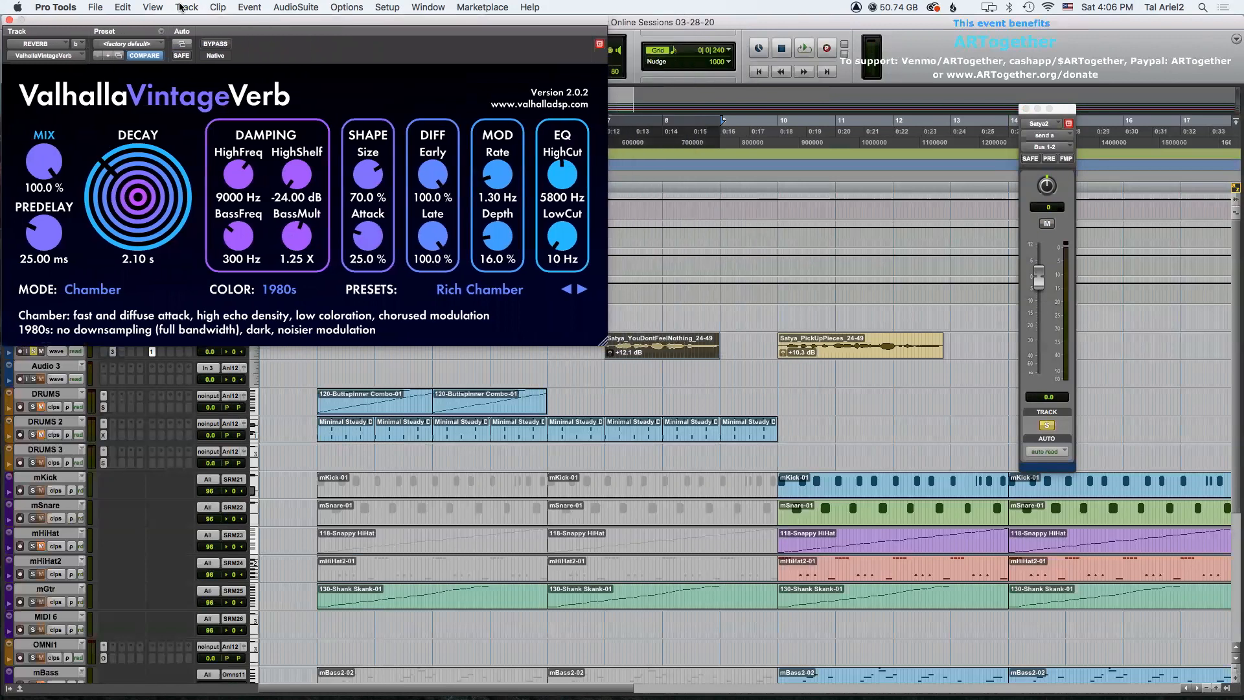
pyautogui.click(500, 290)
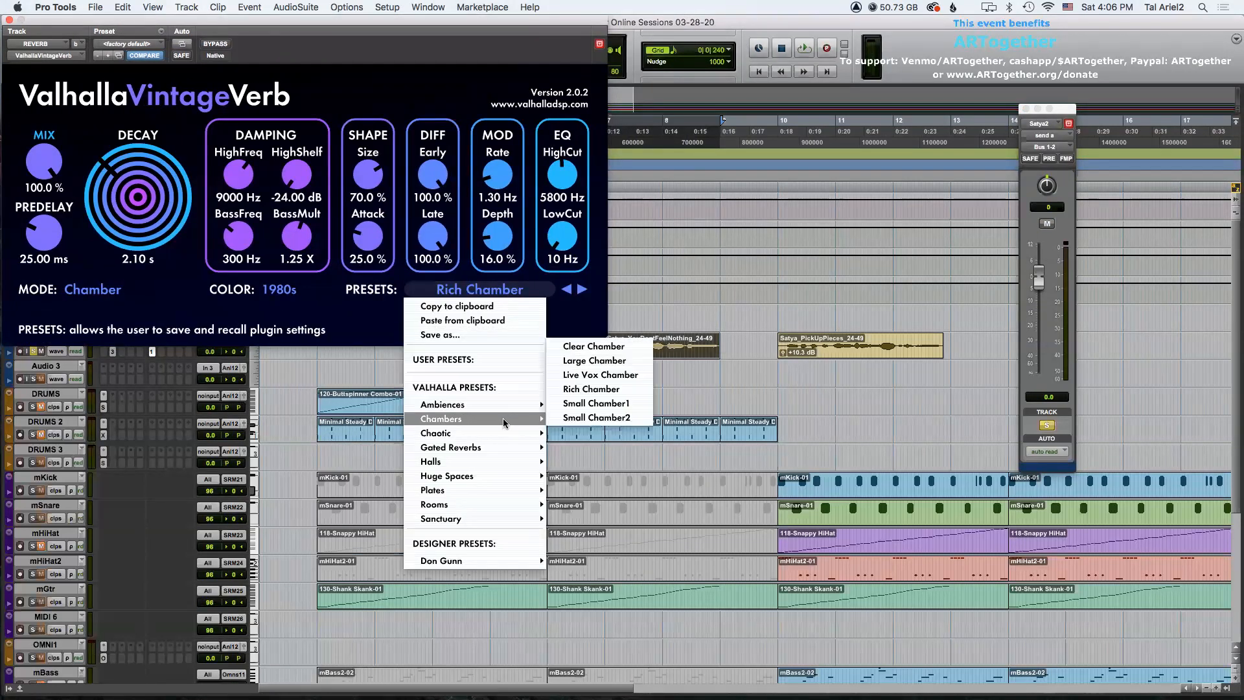
pyautogui.moveTo(495, 435)
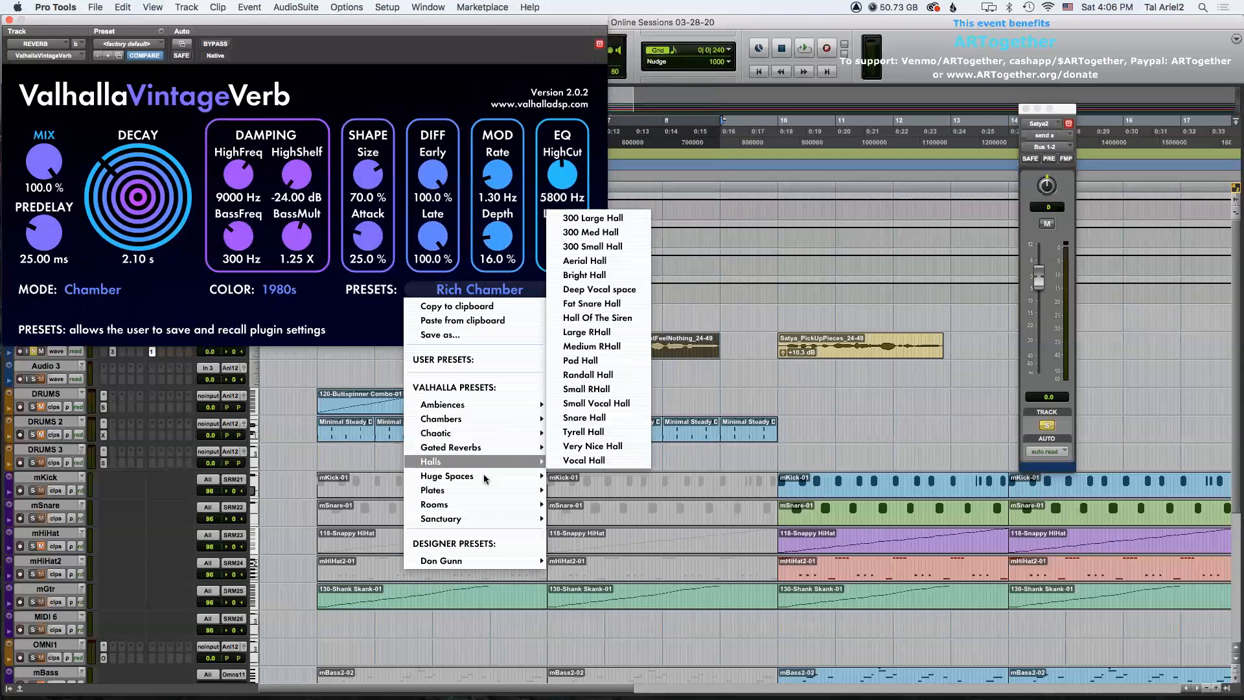
pyautogui.moveTo(495, 475)
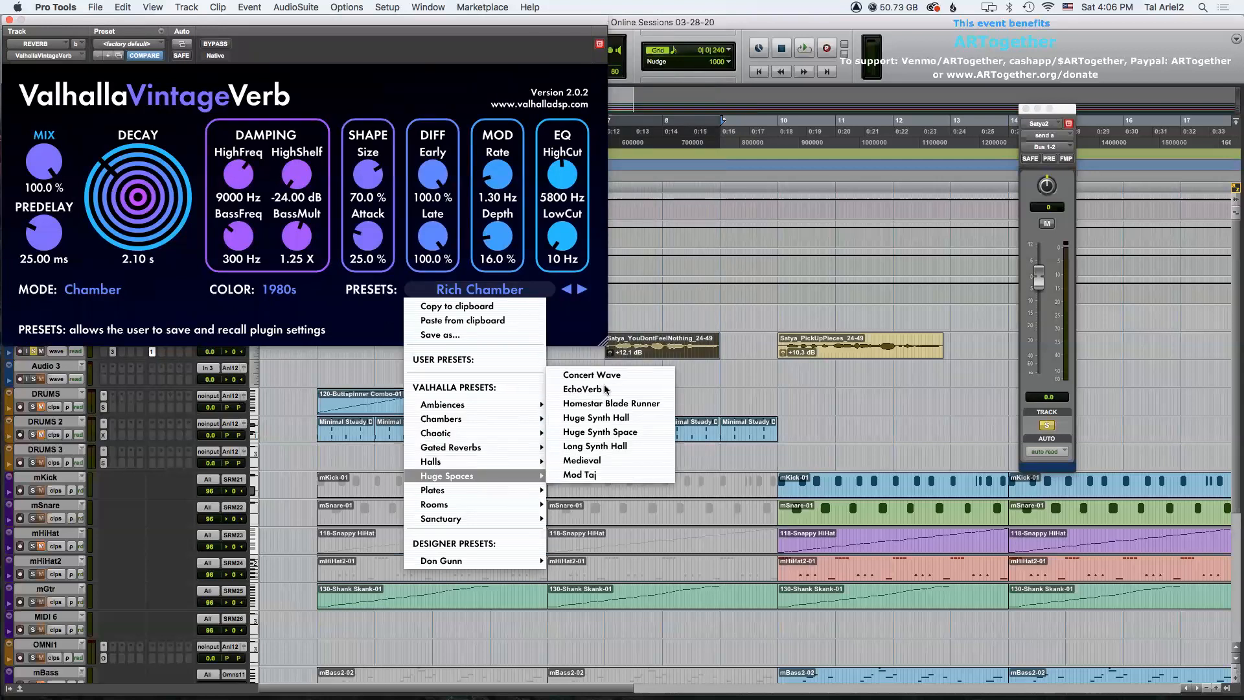
pyautogui.click(557, 388)
pyautogui.press('space')
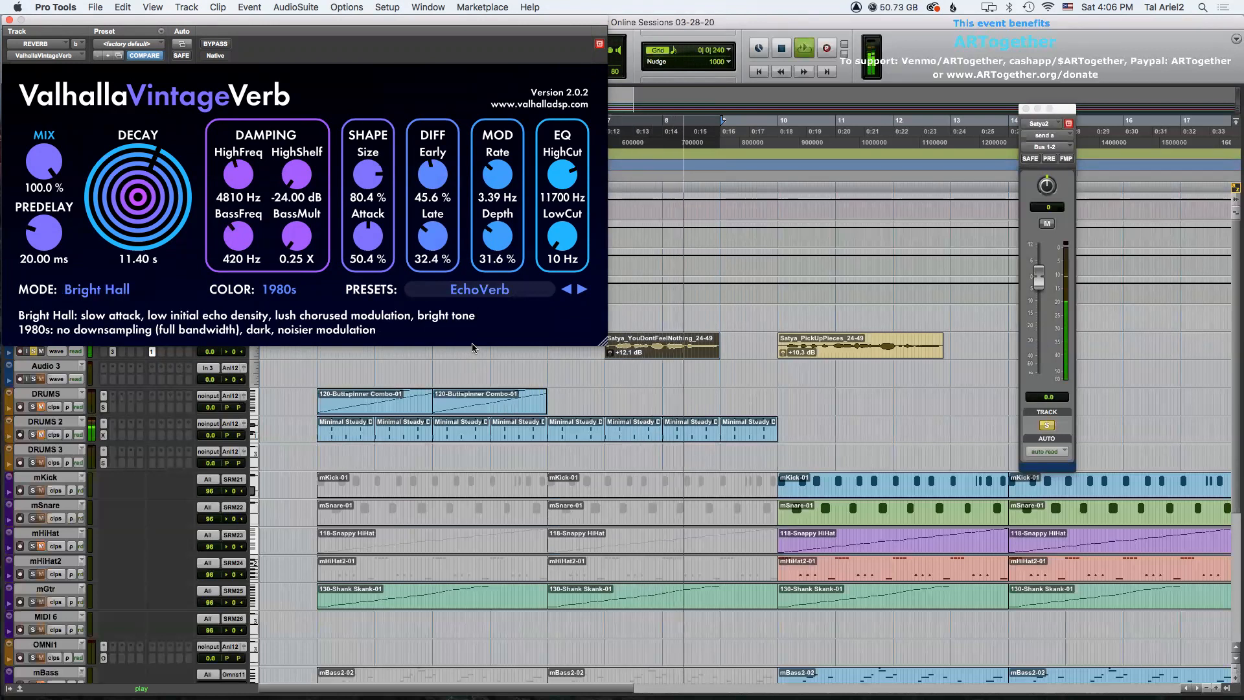
pyautogui.press('space')
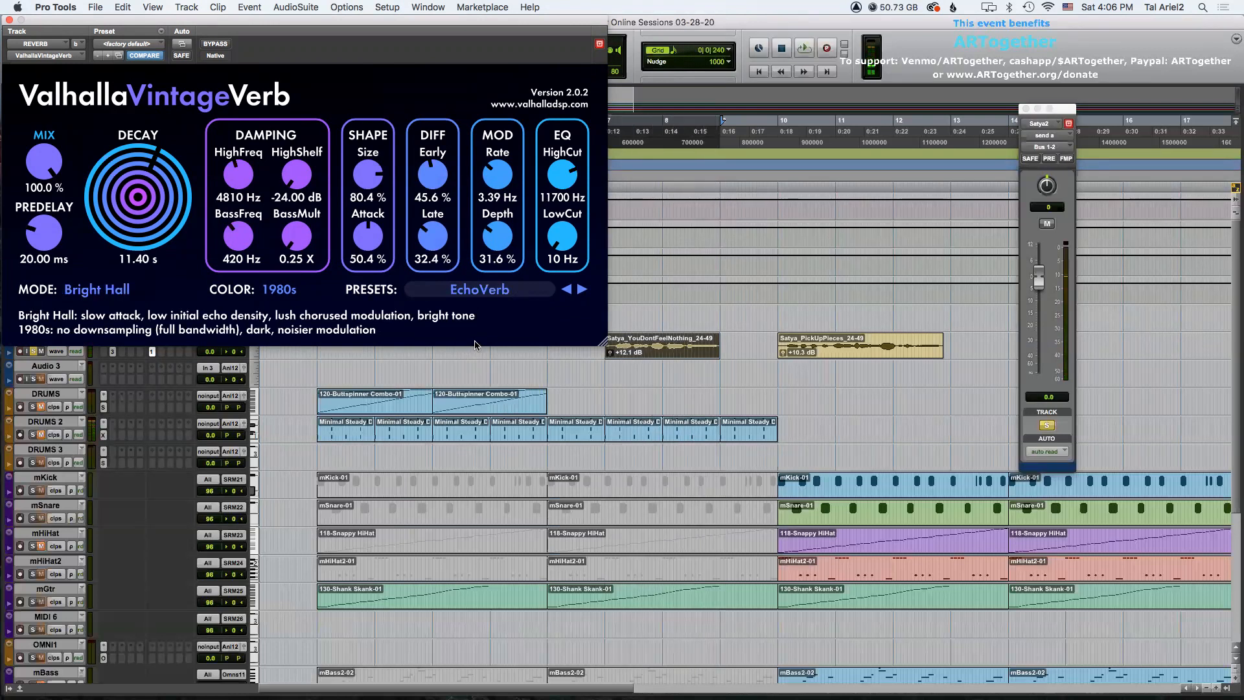
# Step through the next presets, Homestar Blade Runner and Huge Synth Hall, auditioning each in playback.
pyautogui.click(581, 289)
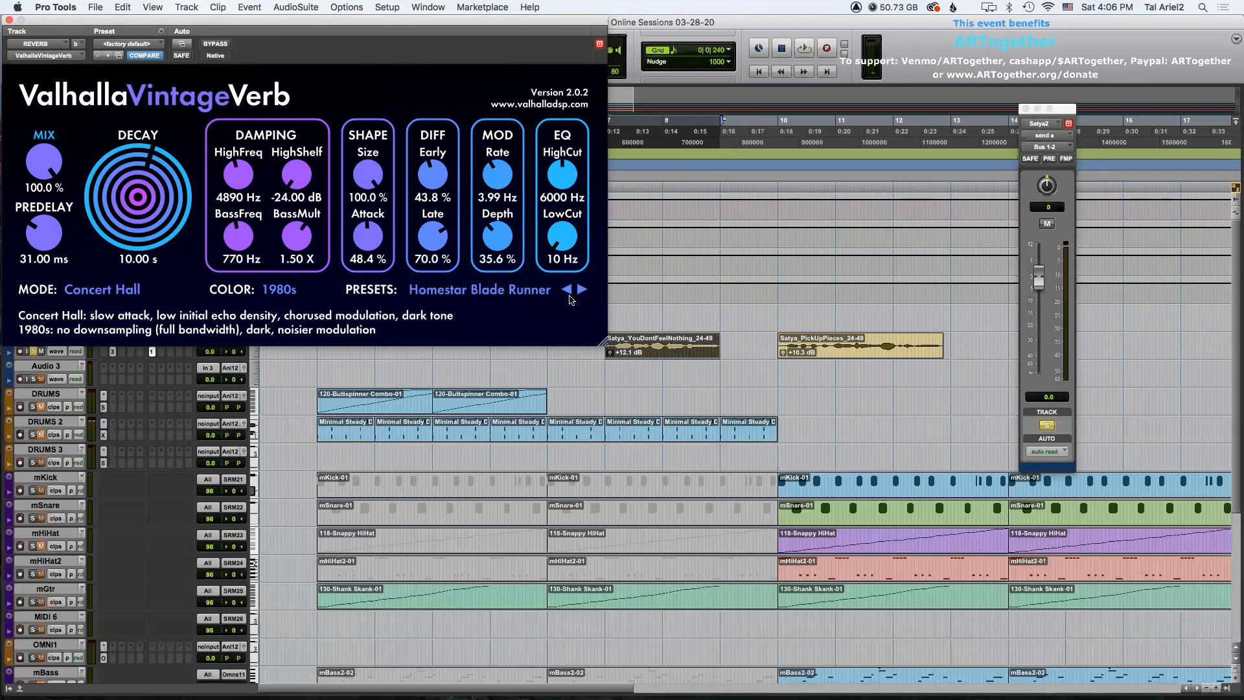
pyautogui.press('space')
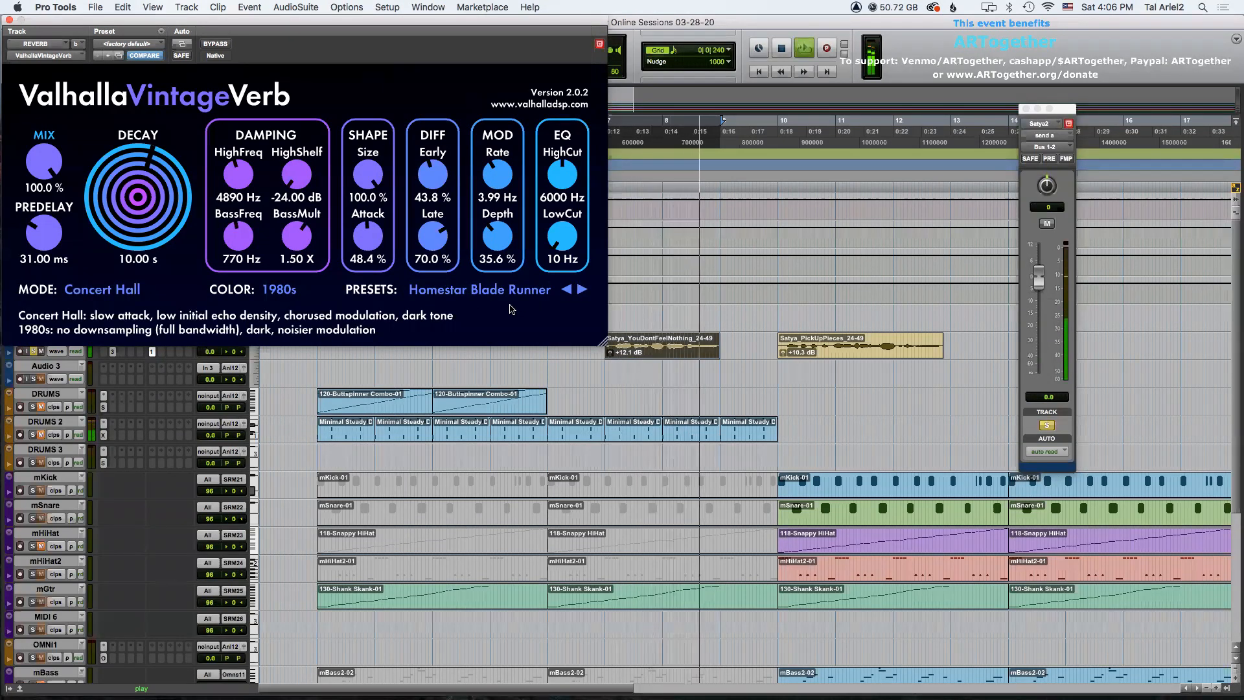
pyautogui.press('space')
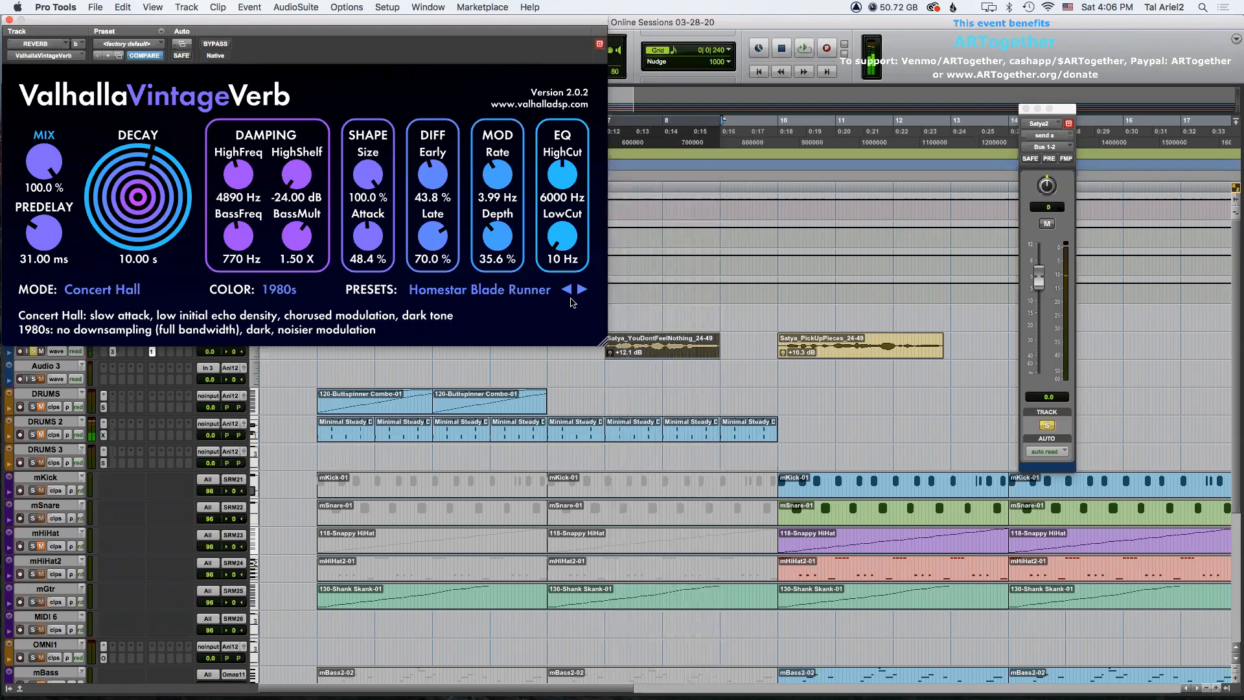
pyautogui.click(581, 291)
pyautogui.press('space')
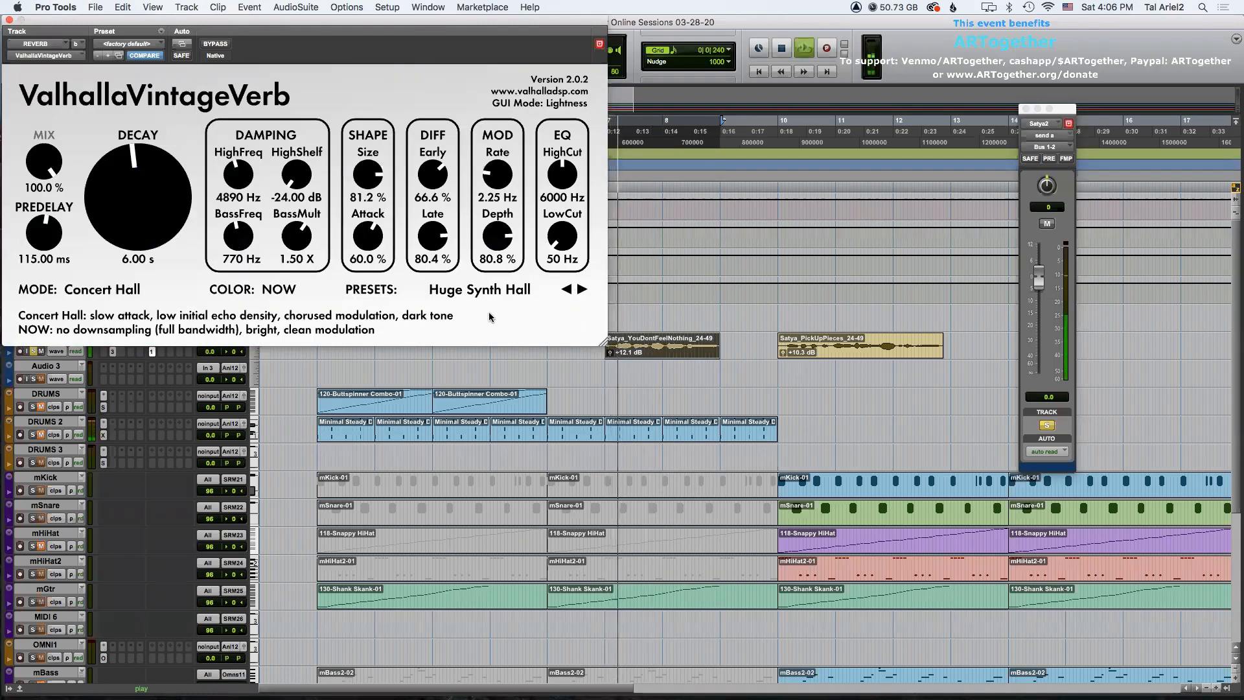
pyautogui.press('space')
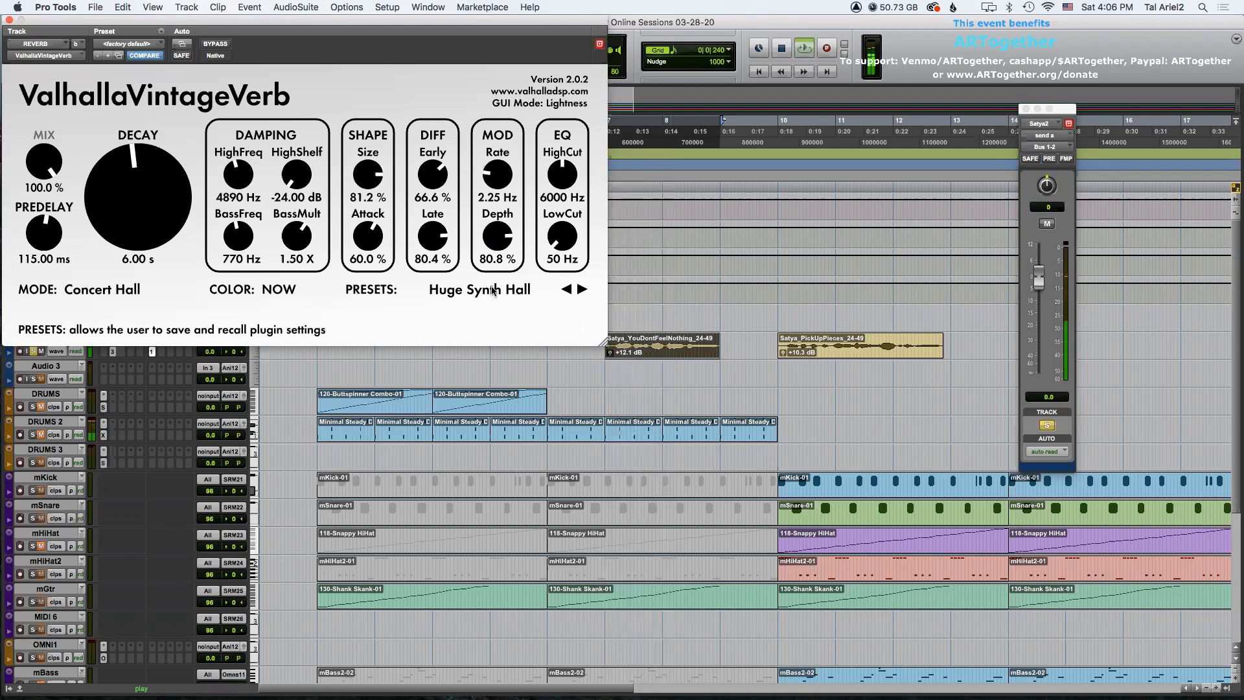
pyautogui.click(494, 289)
pyautogui.moveTo(529, 464)
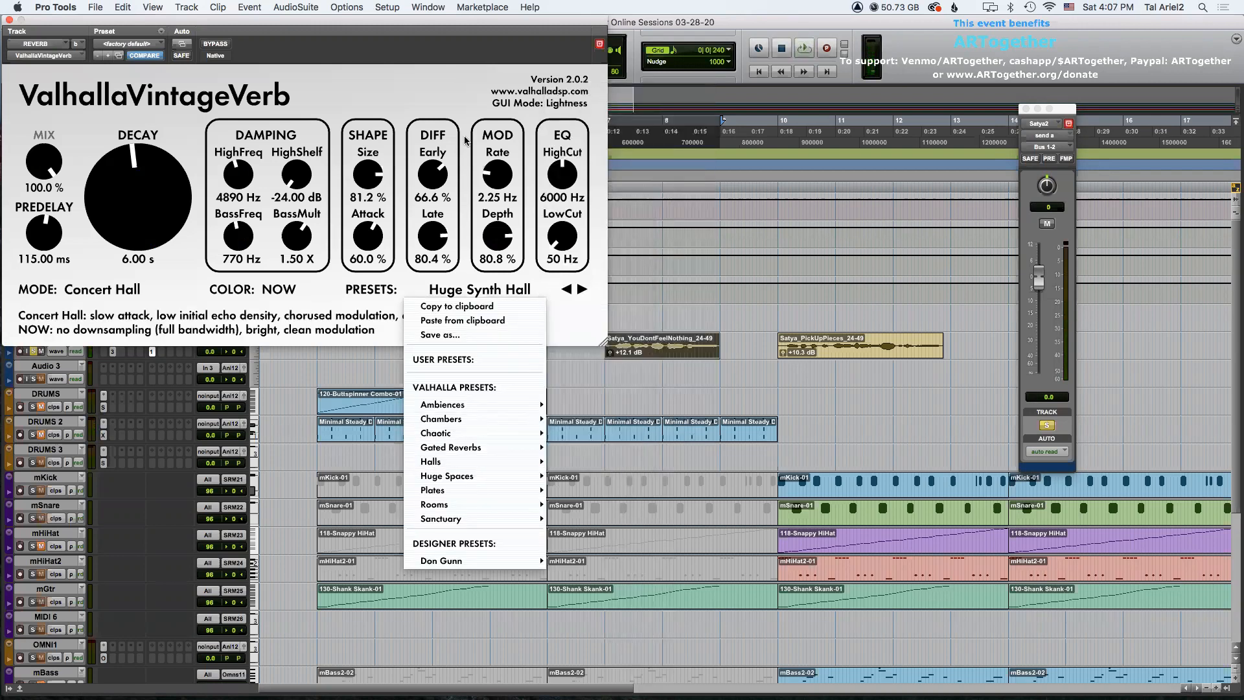
pyautogui.click(442, 94)
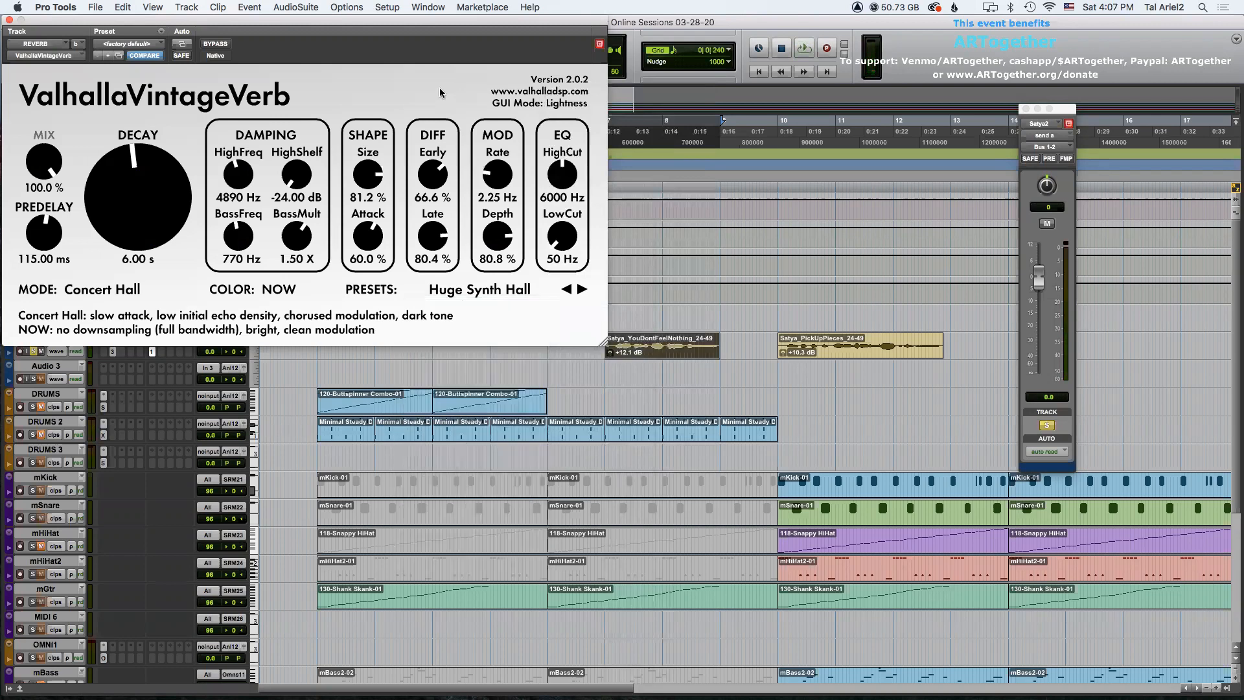
# Load the Vox Plate preset from ValhallaVintageVerb's Plates category.
pyautogui.click(544, 294)
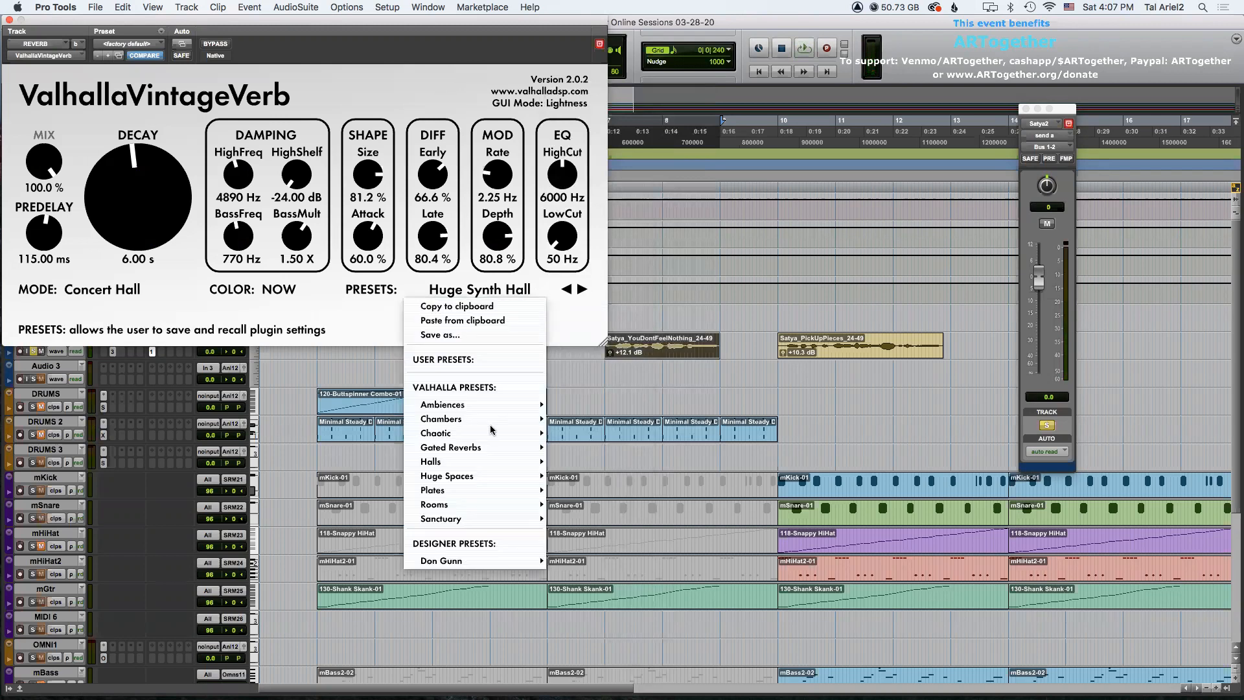
pyautogui.moveTo(491, 478)
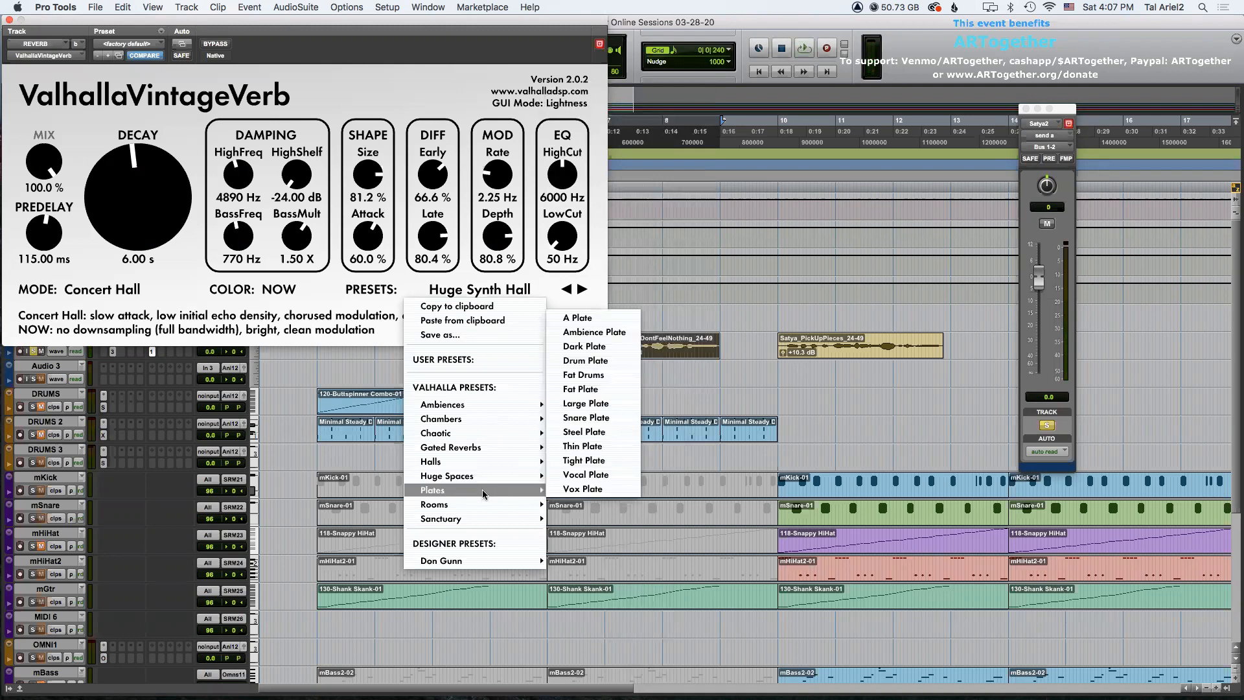
pyautogui.moveTo(477, 517)
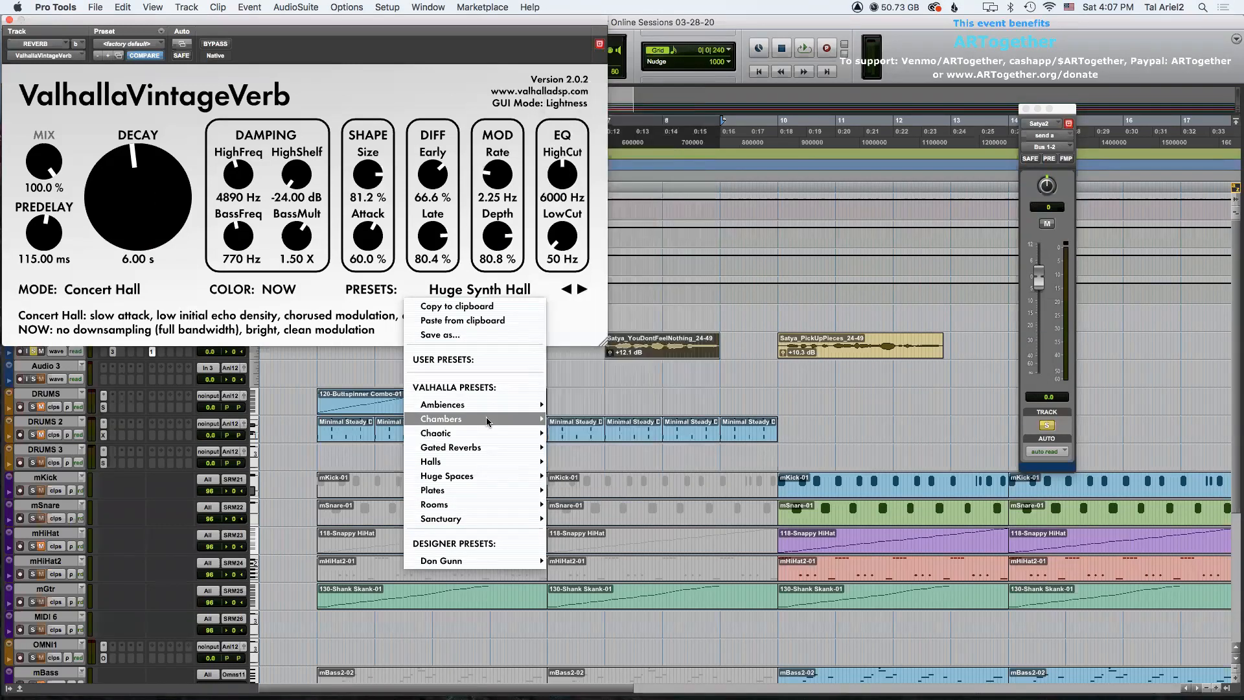
pyautogui.moveTo(488, 403)
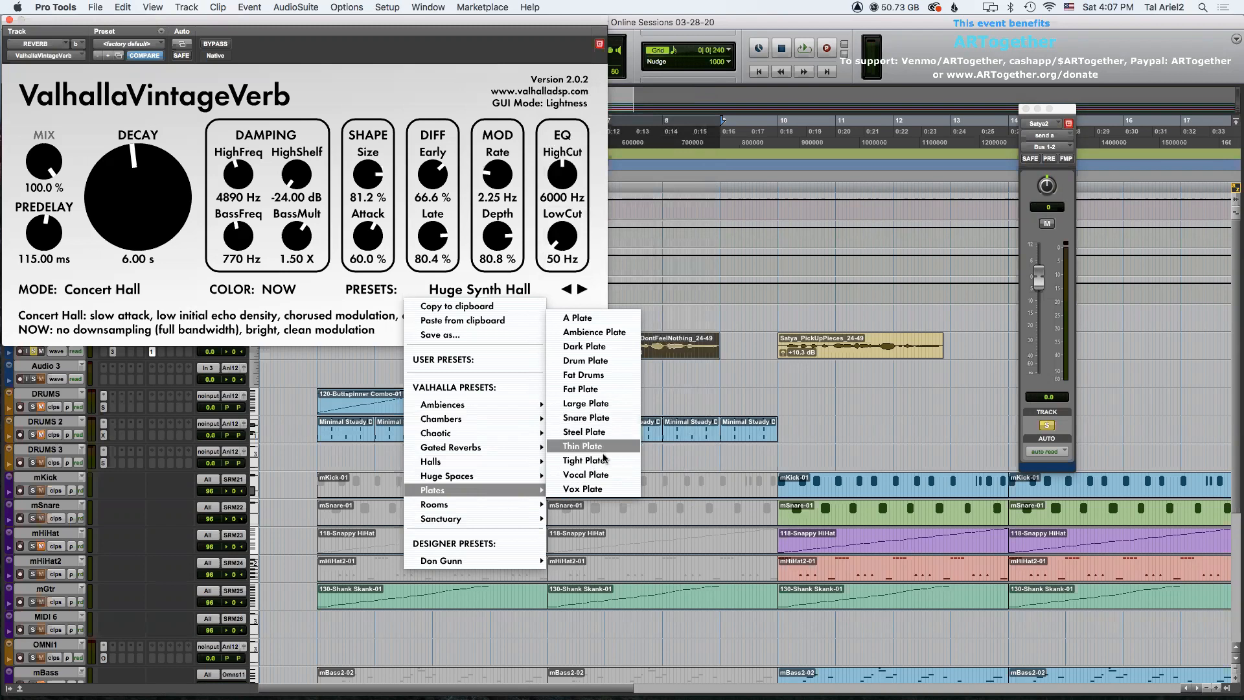
pyautogui.click(583, 489)
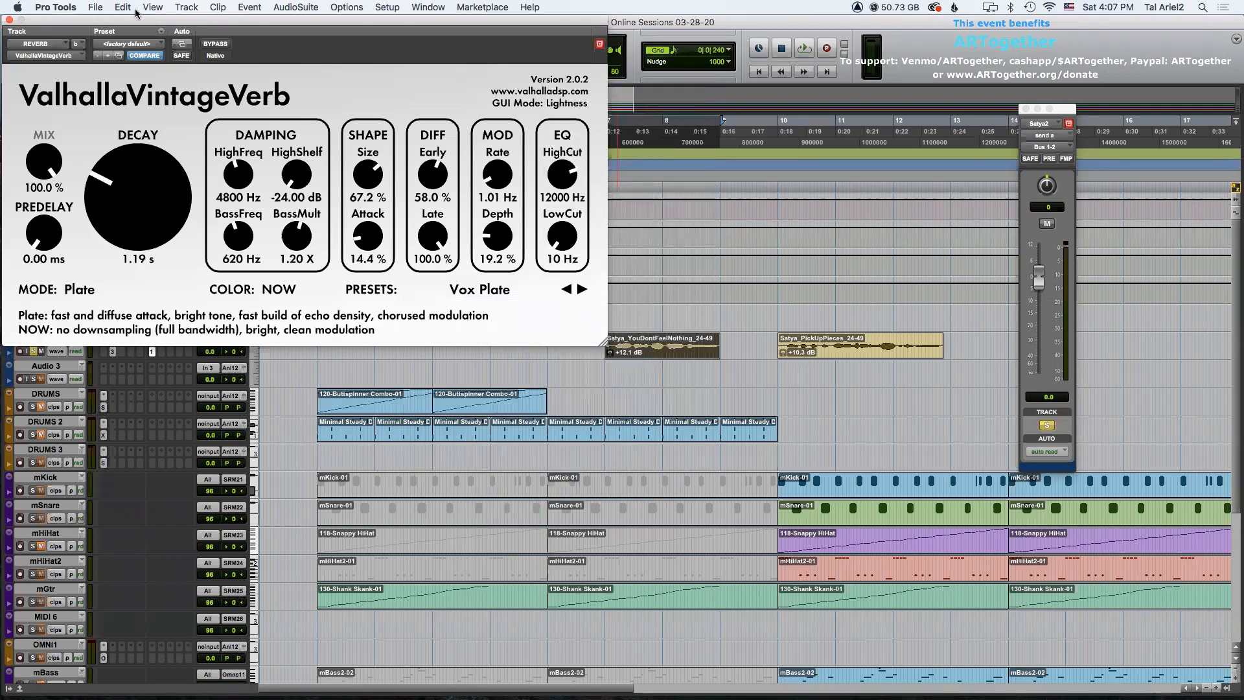
# Close the reverb plugin, play back the vocals and lower Satya2's reverb send to about -8.7 dB.
pyautogui.click(9, 20)
pyautogui.press('space')
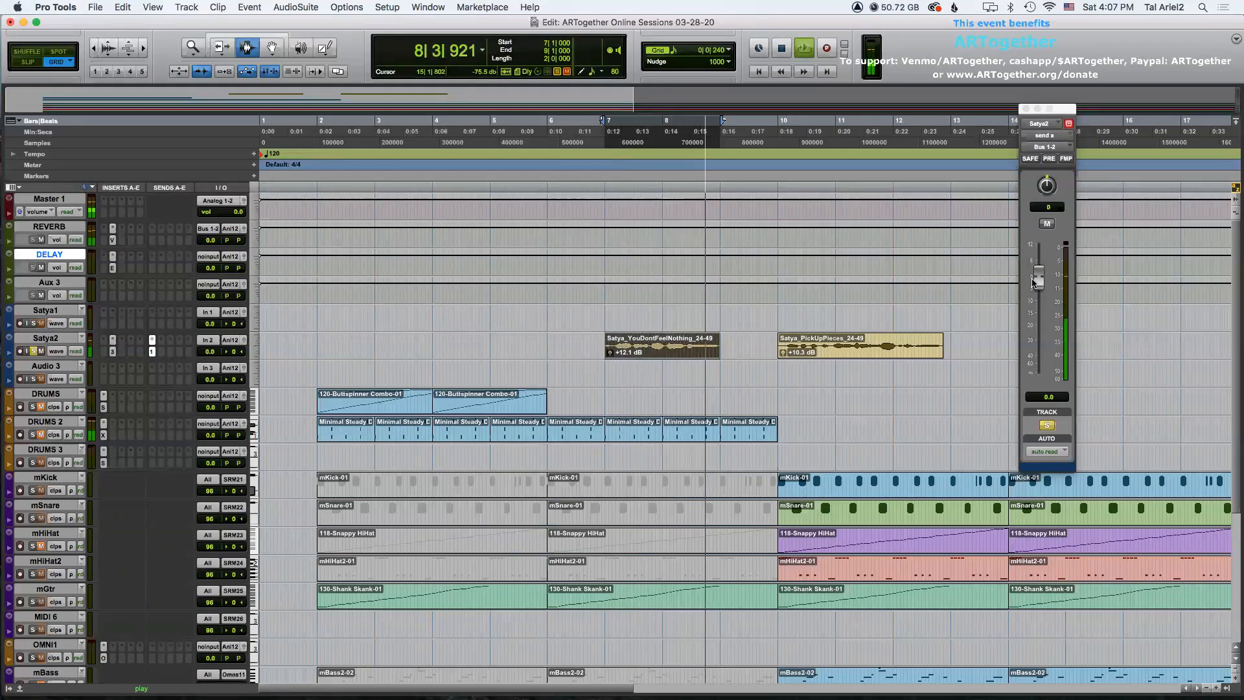
pyautogui.press('space')
pyautogui.moveTo(1037, 283); pyautogui.dragTo(1038, 302)
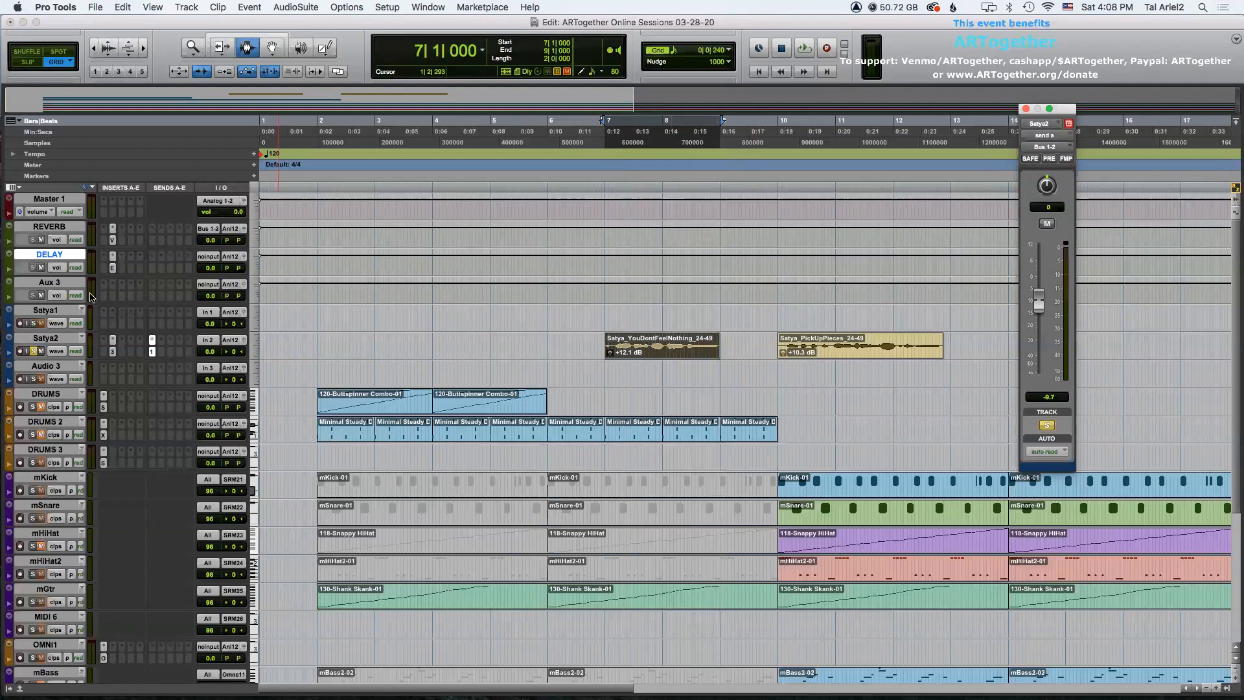
# Open EchoBoy on the DELAY aux and assign a second Satya2 send to Bus 3-4.
pyautogui.keyDown('super'); pyautogui.click(152, 351); pyautogui.keyUp('super')
pyautogui.click(112, 269)
pyautogui.moveTo(215, 24); pyautogui.dragTo(222, 23)
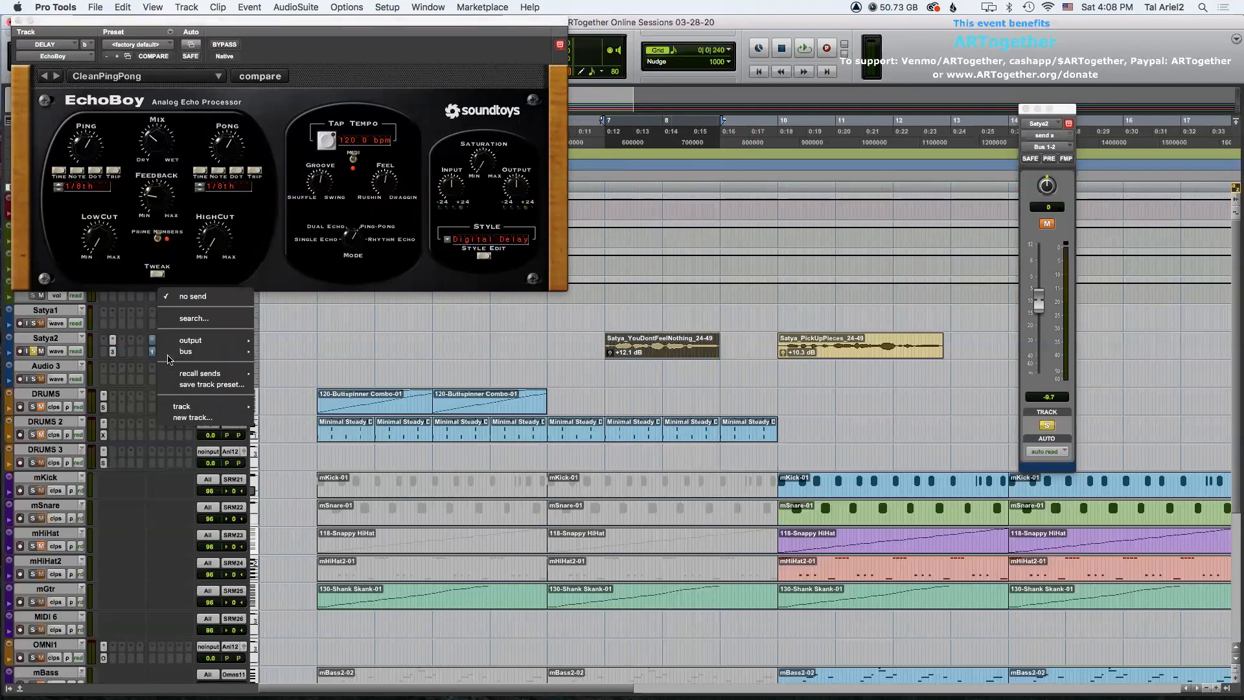
pyautogui.click(159, 340)
pyautogui.moveTo(194, 351)
pyautogui.click(285, 46)
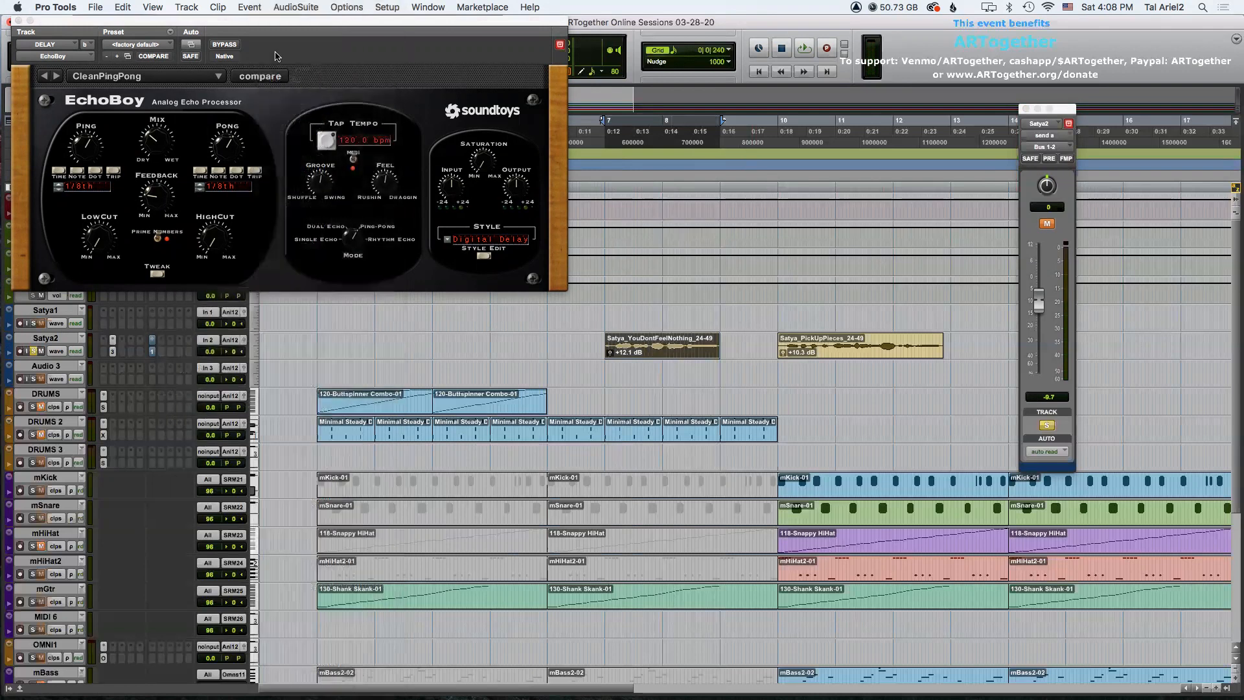
pyautogui.moveTo(1055, 111); pyautogui.dragTo(1035, 101)
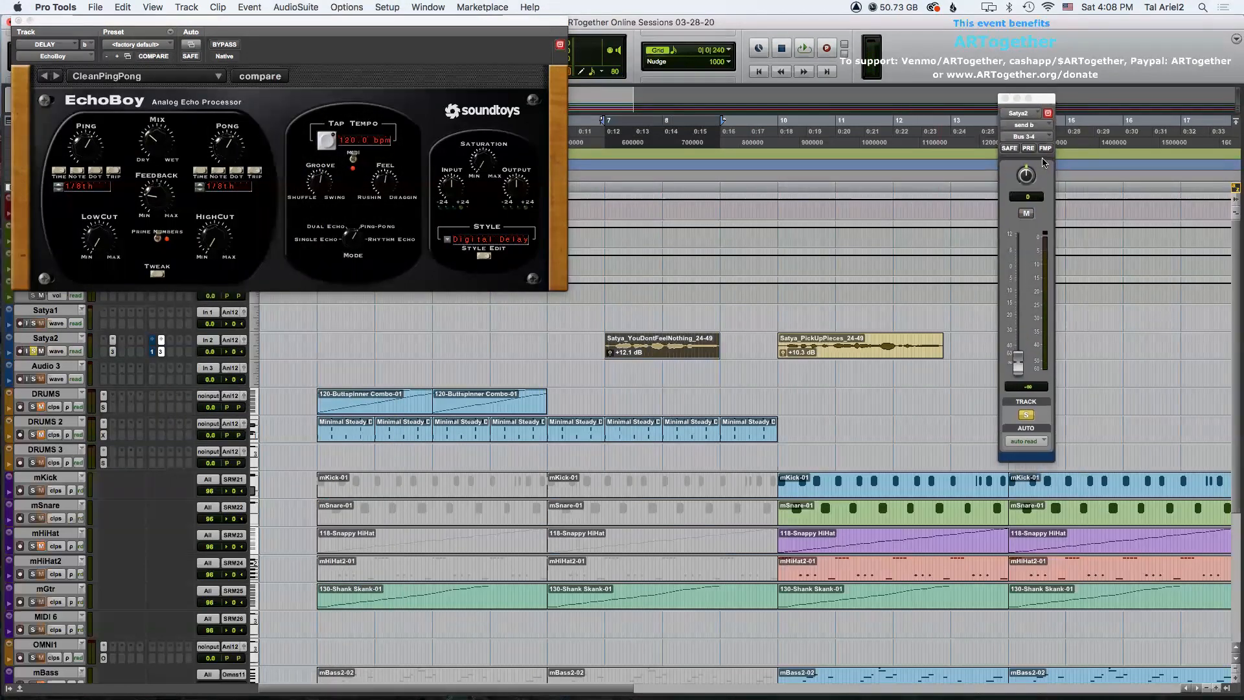
# Set the Bus 3-4 send level to about -4.8 dB and audition EchoBoy's CleanPingPong preset in playback.
pyautogui.moveTo(1019, 364); pyautogui.dragTo(1029, 289)
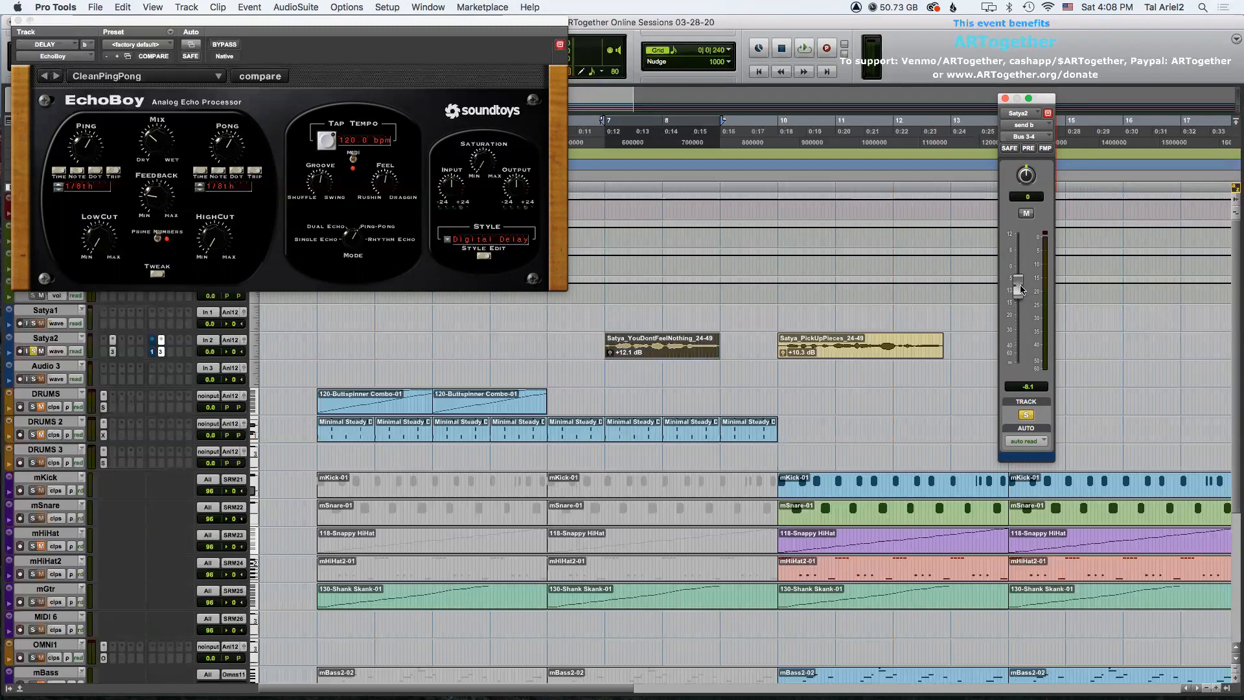
pyautogui.moveTo(1018, 292); pyautogui.dragTo(1018, 286)
pyautogui.click(104, 77)
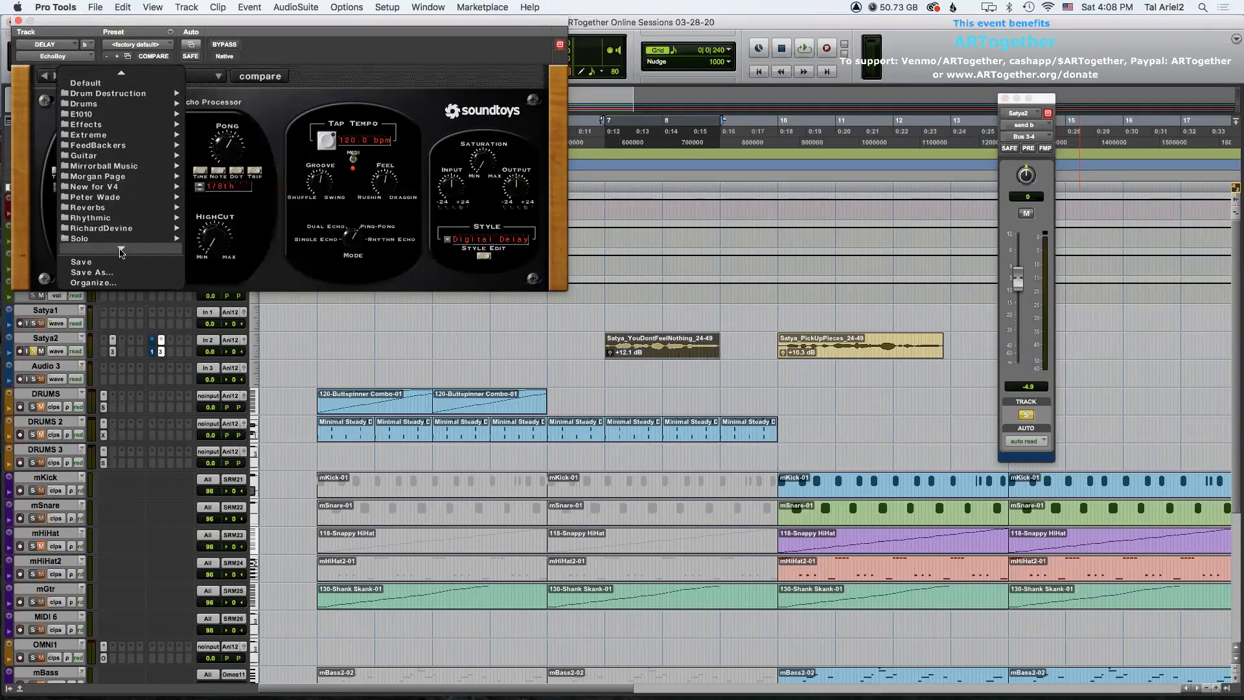
pyautogui.moveTo(120, 238)
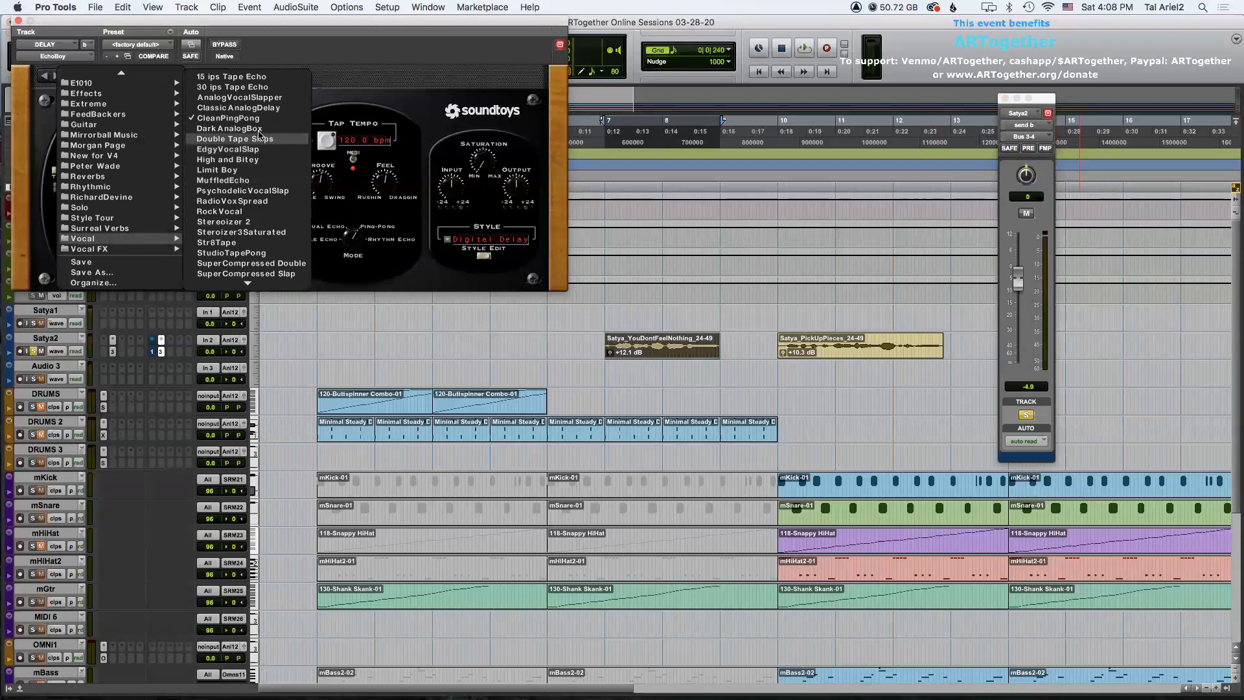
pyautogui.click(243, 118)
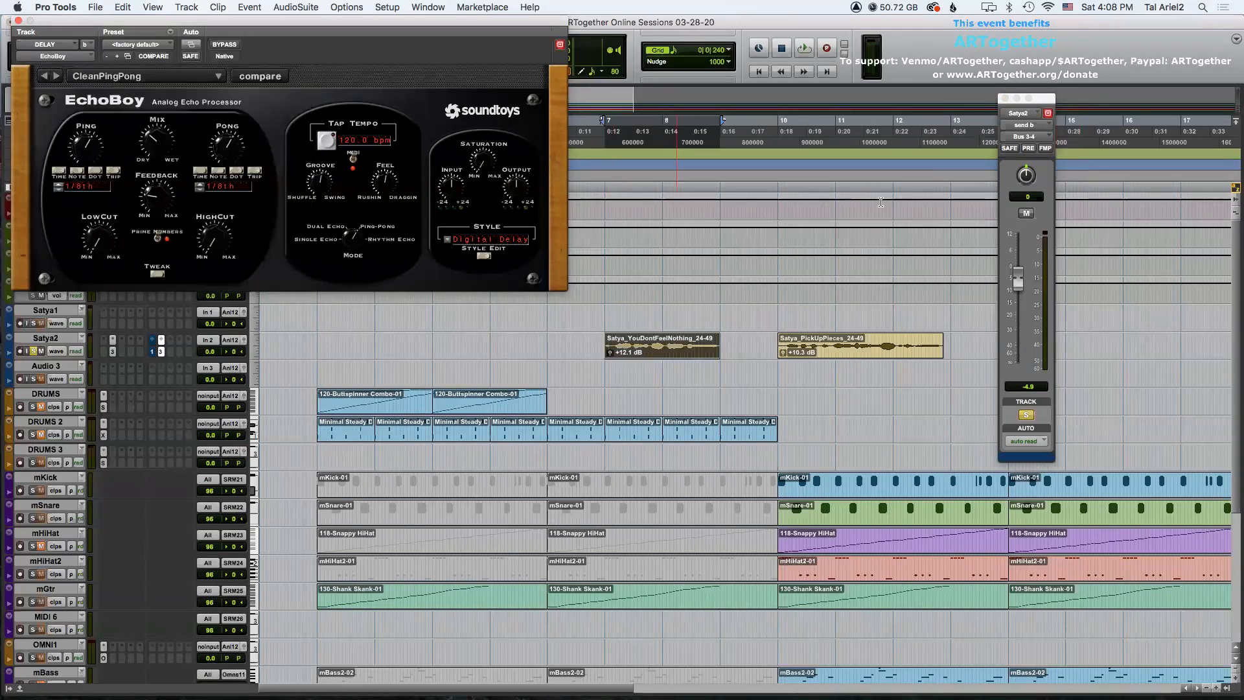
pyautogui.click(888, 279)
pyautogui.press('space')
pyautogui.press('space')
# Set the DELAY aux track's input to Bus 3-4.
pyautogui.moveTo(127, 28); pyautogui.dragTo(184, 399)
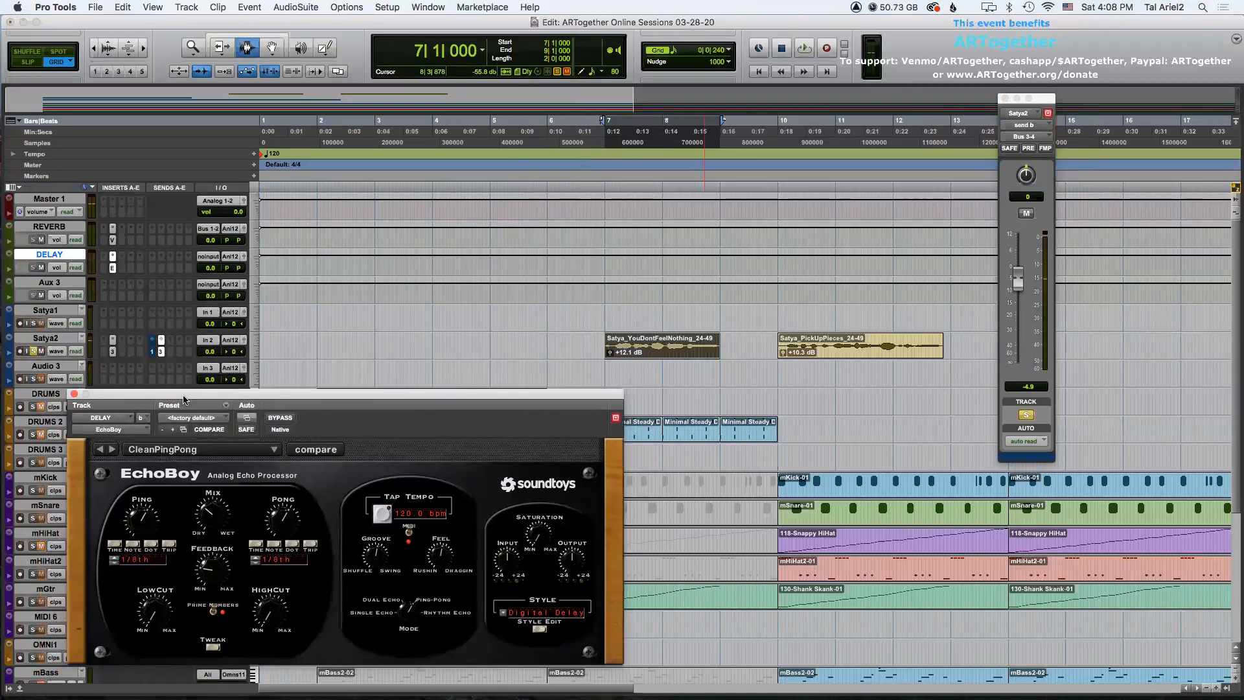
pyautogui.click(209, 256)
pyautogui.moveTo(221, 268)
pyautogui.click(299, 281)
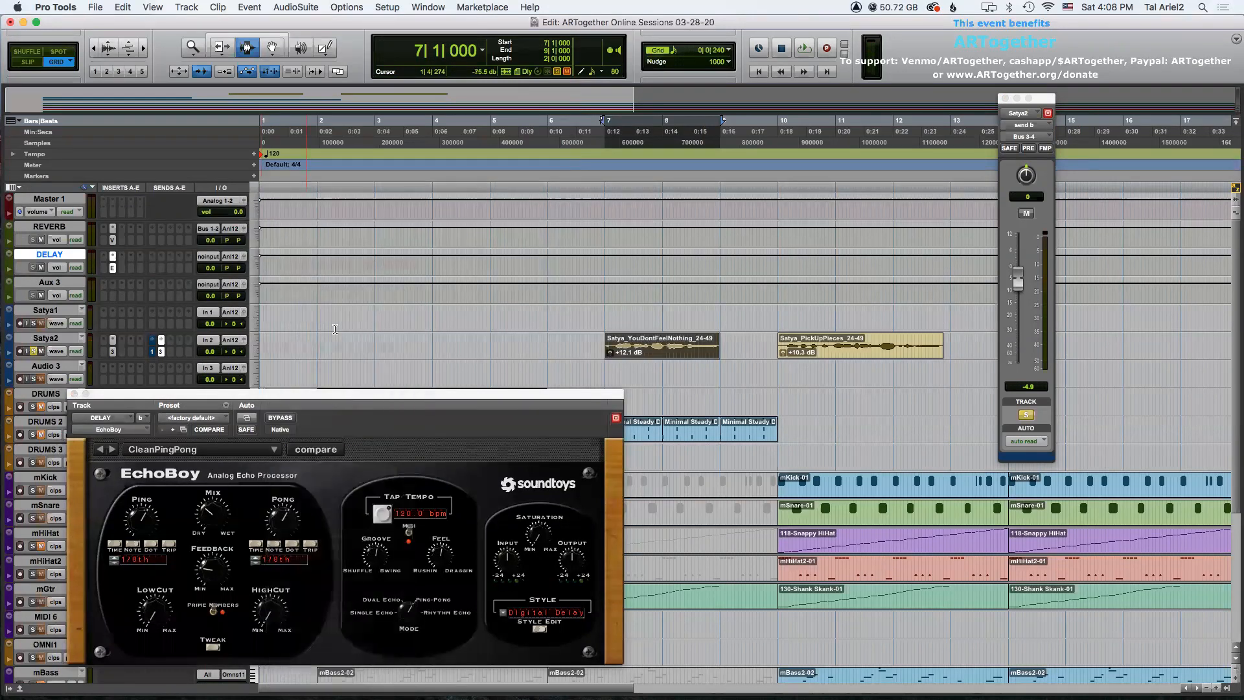
# Compare playback with the Satya2 delay send muted and unmuted.
pyautogui.keyDown('super'); pyautogui.click(161, 352); pyautogui.keyUp('super')
pyautogui.press('space')
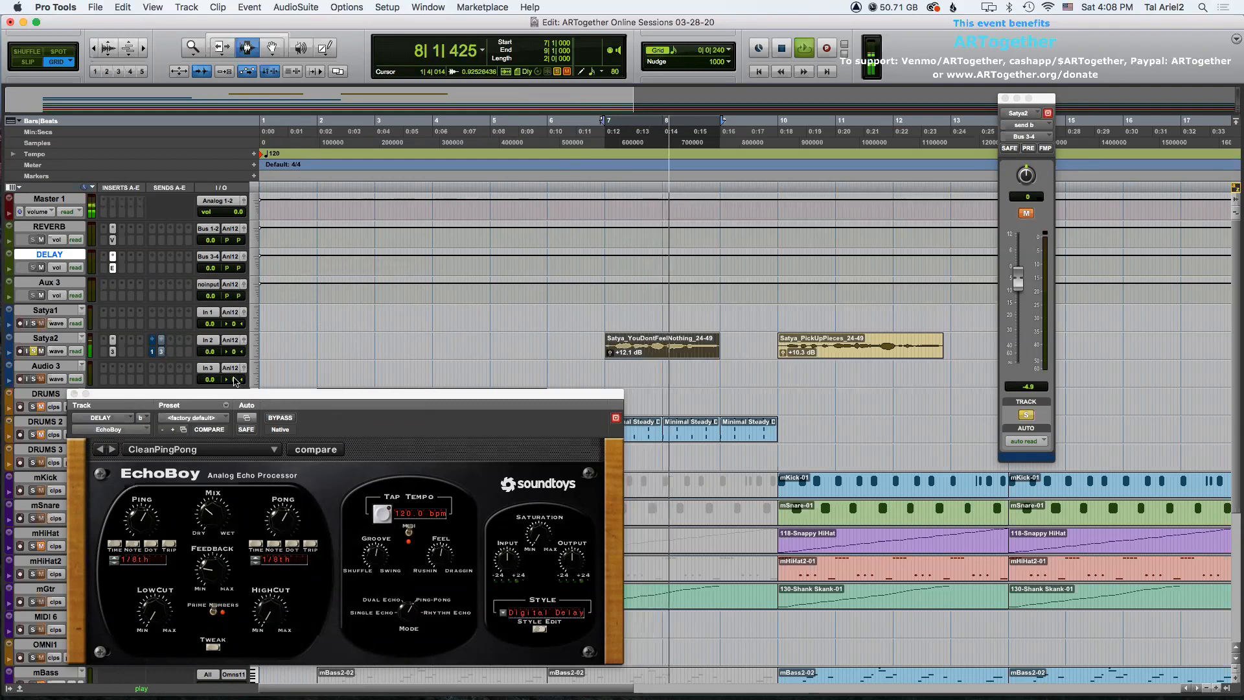
pyautogui.press('space')
pyautogui.keyDown('super'); pyautogui.click(161, 352); pyautogui.keyUp('super')
pyautogui.moveTo(227, 393); pyautogui.dragTo(232, 297)
pyautogui.press('space')
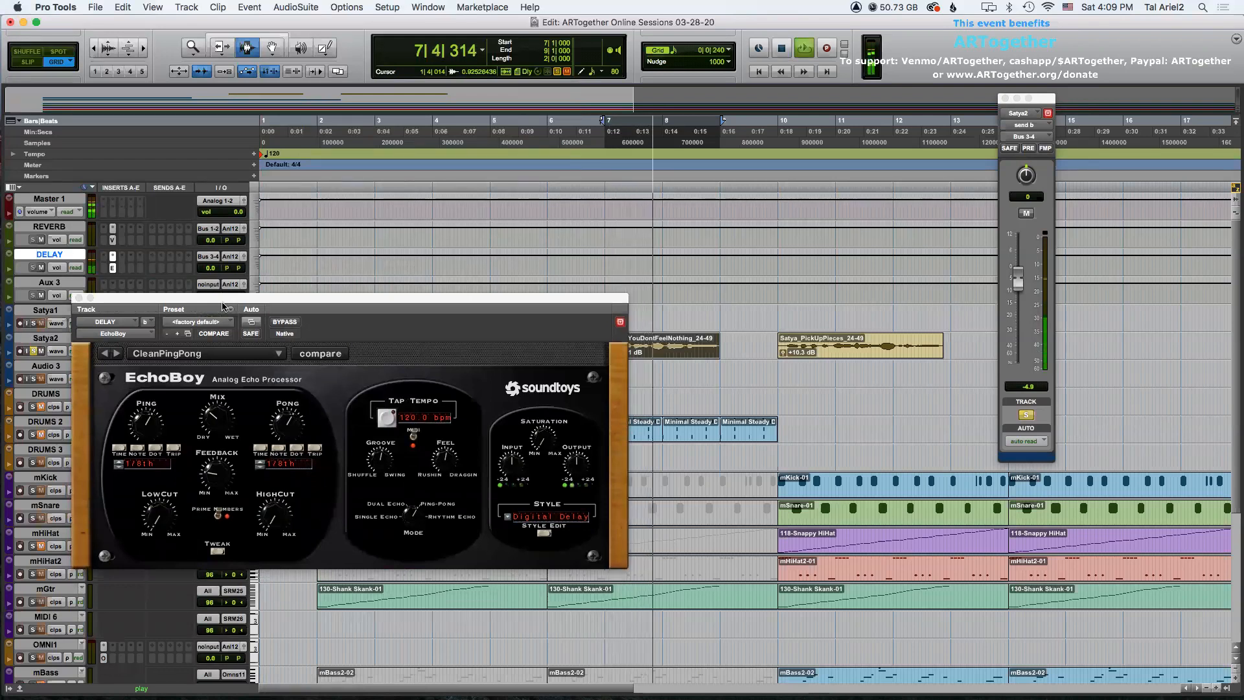
pyautogui.press('space')
pyautogui.moveTo(237, 301); pyautogui.dragTo(257, 93)
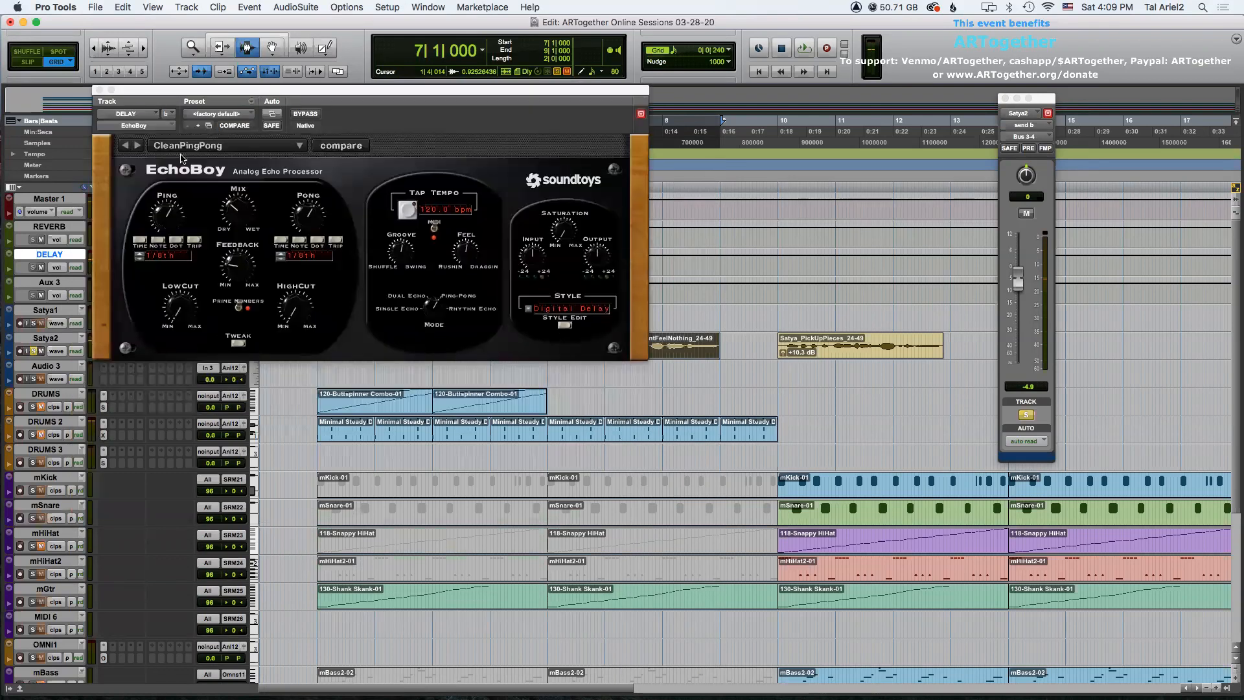
# Audition EchoBoy's LowPhi Junk preset from Extreme and the neighbouring MockingVoices preset in playback.
pyautogui.click(179, 148)
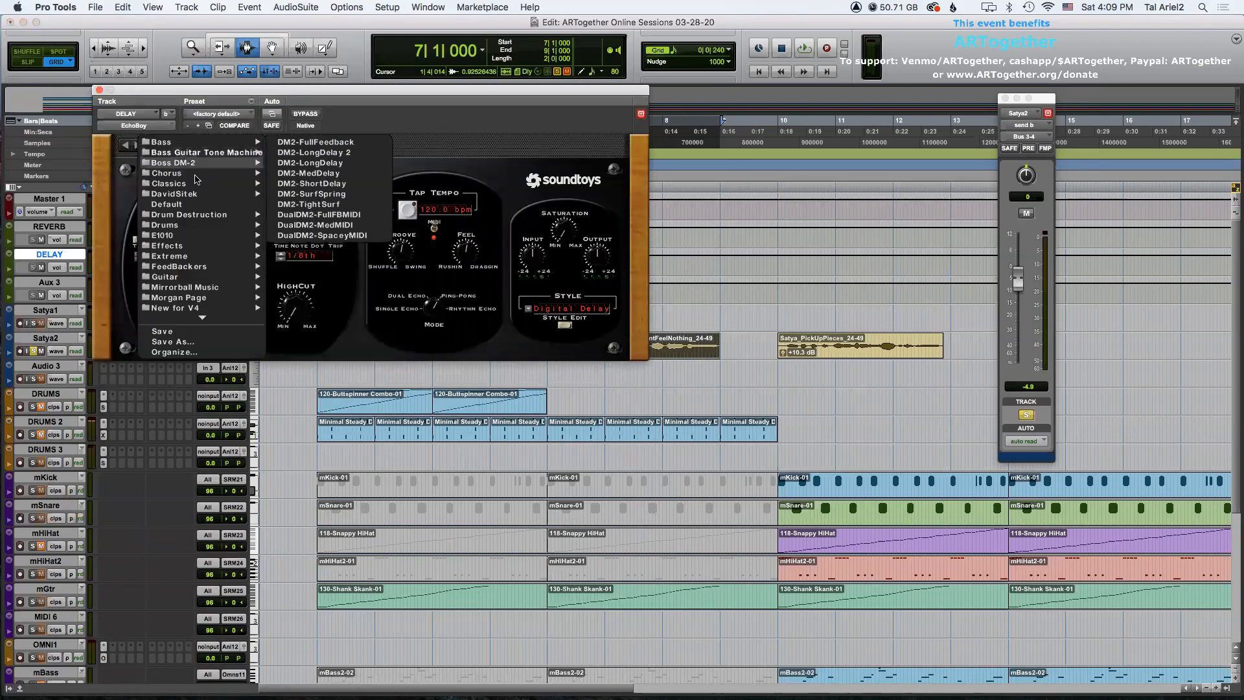
pyautogui.moveTo(193, 196)
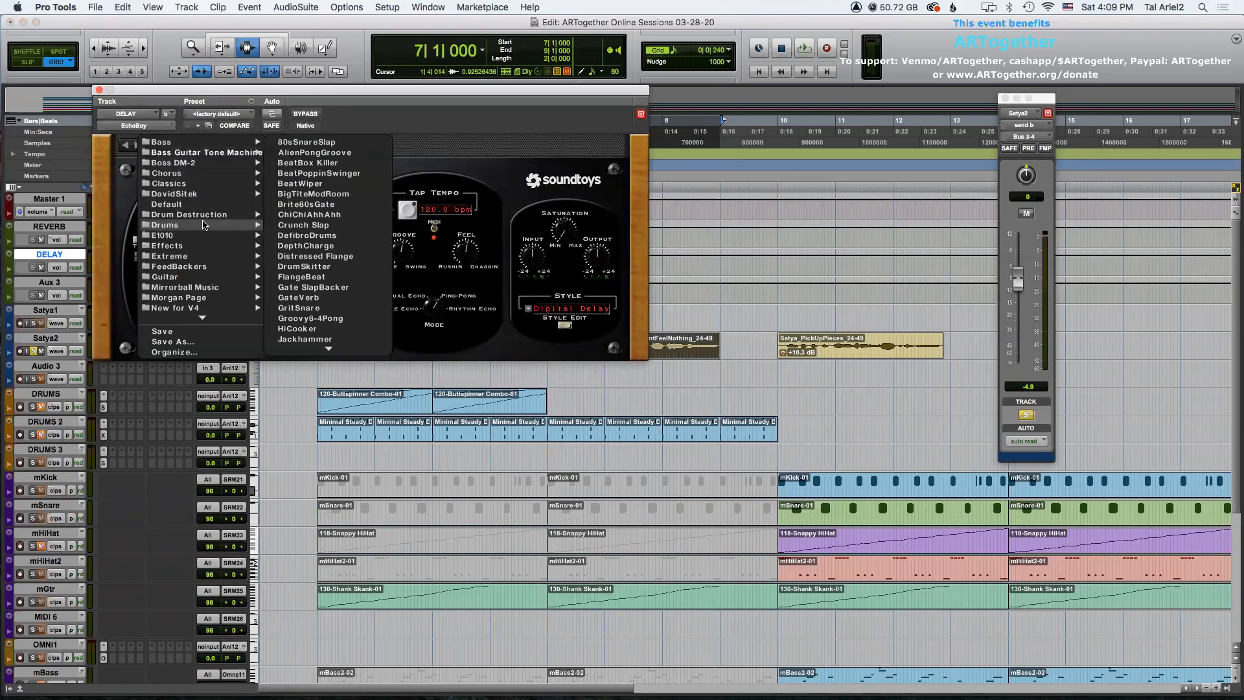
pyautogui.moveTo(222, 258)
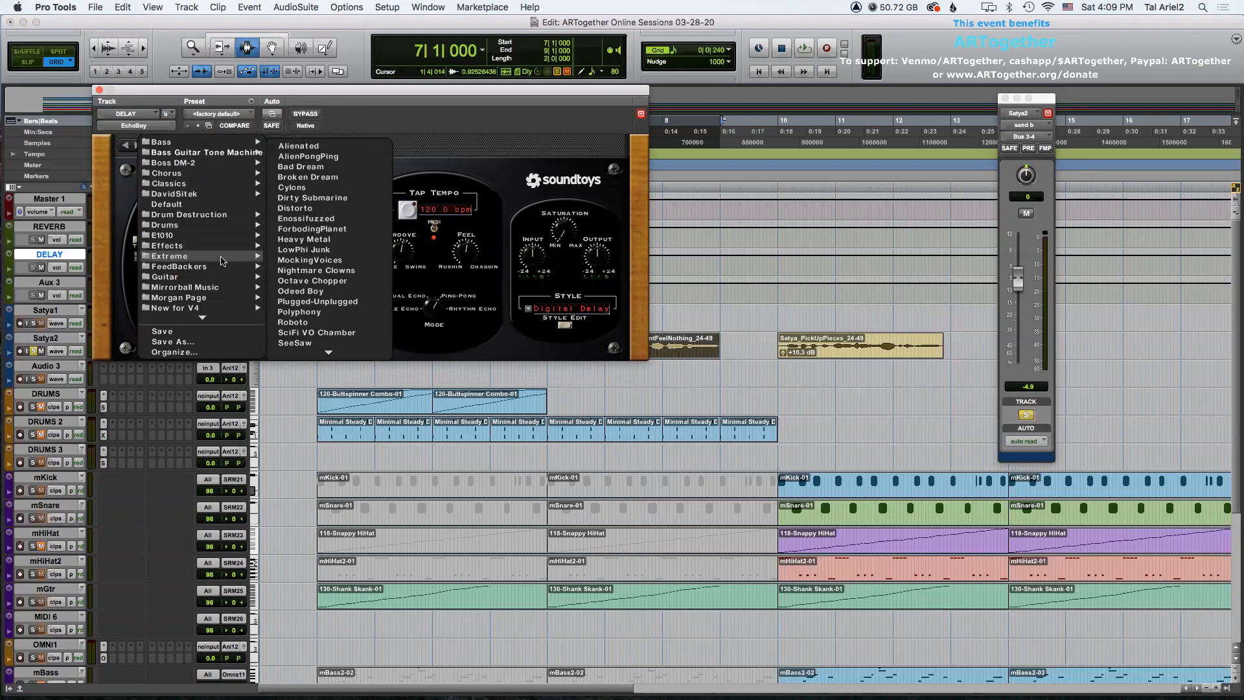
pyautogui.click(310, 251)
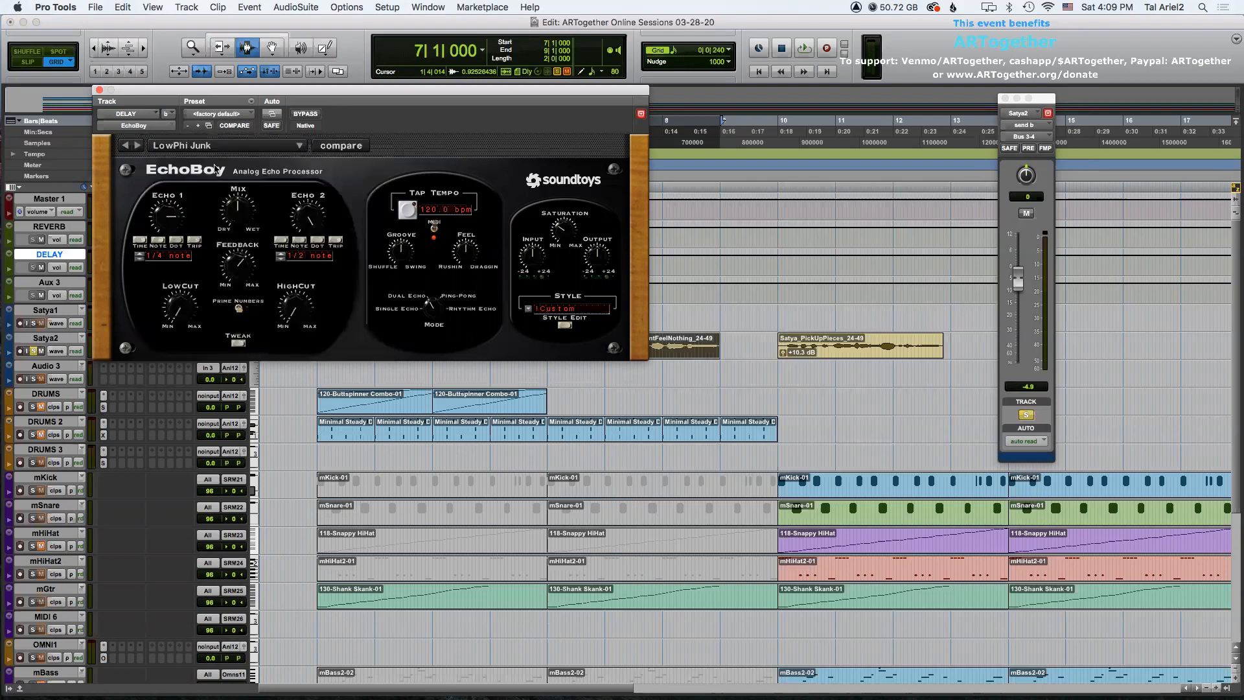
pyautogui.press('space')
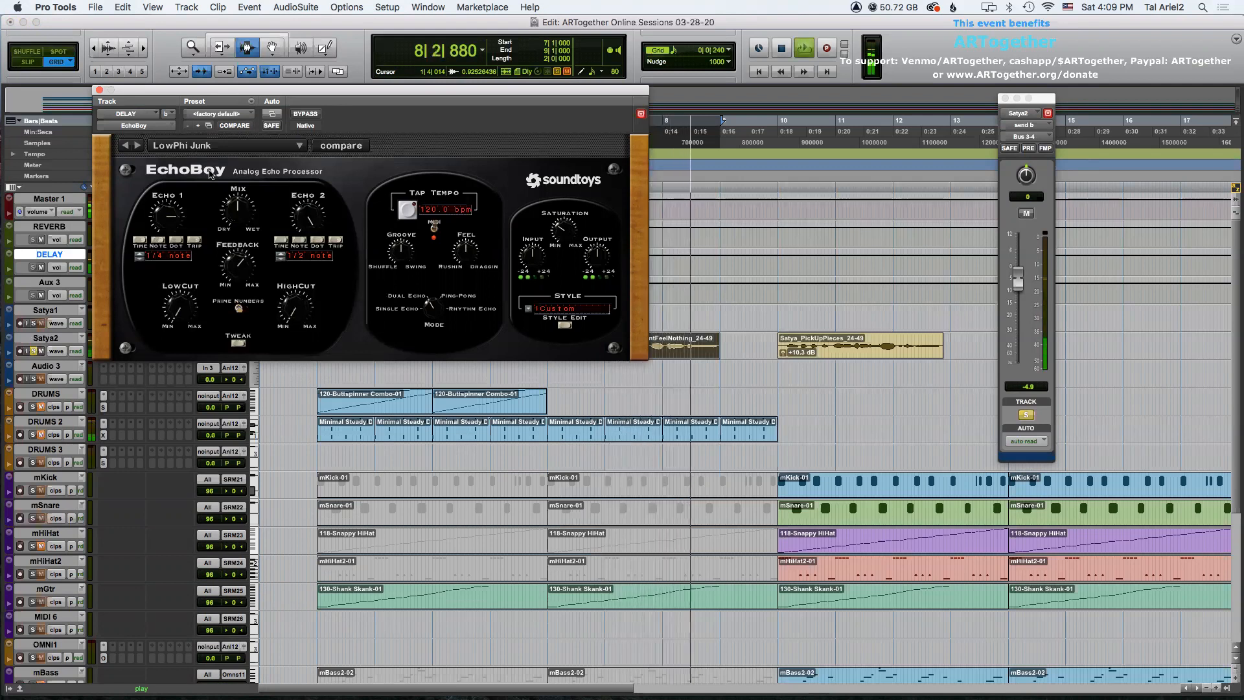
pyautogui.press('space')
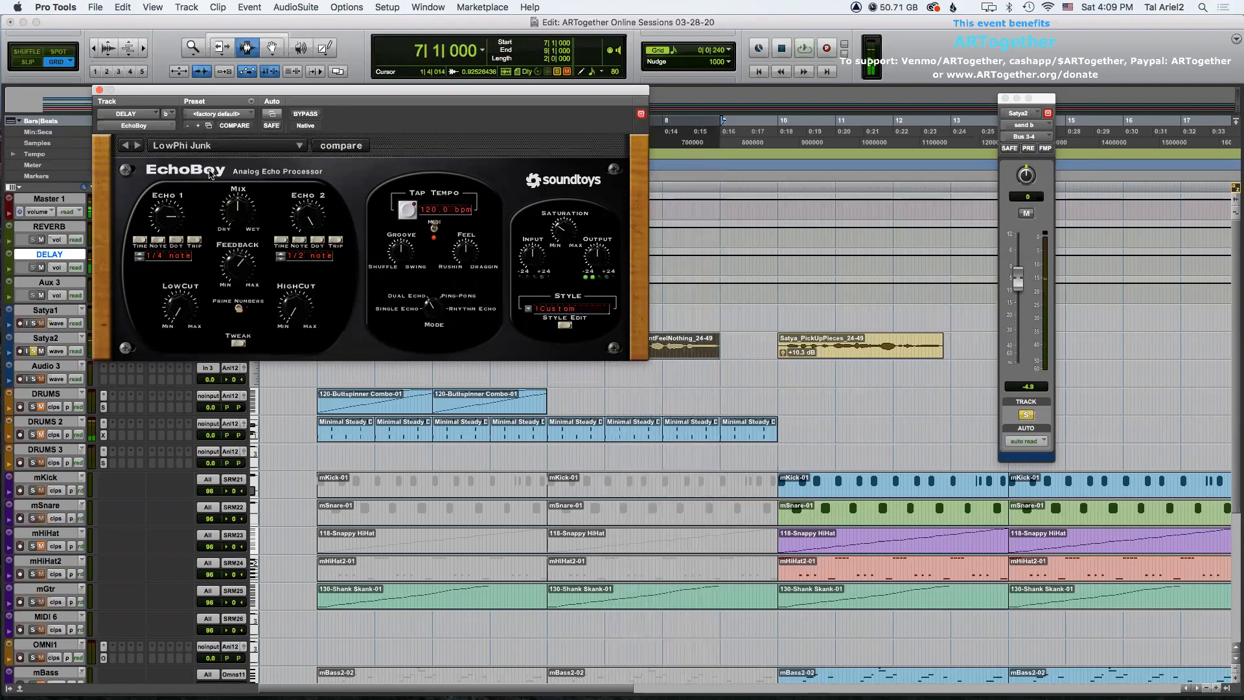
pyautogui.click(137, 146)
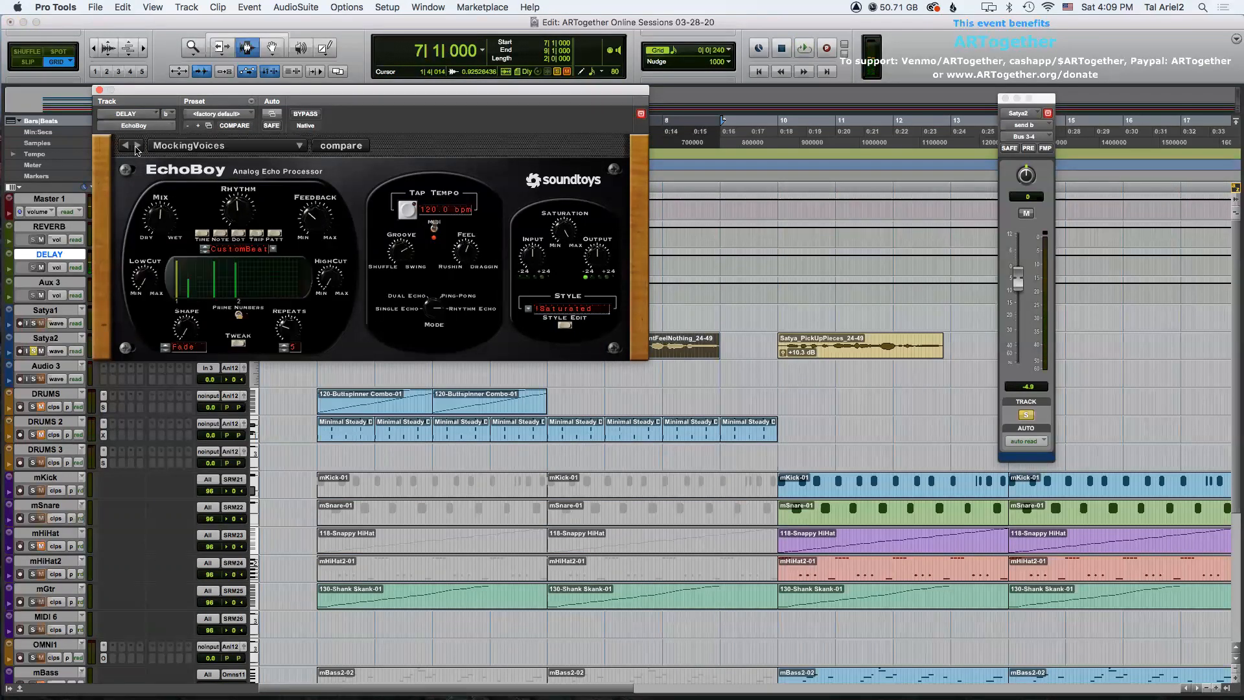
pyautogui.press('space')
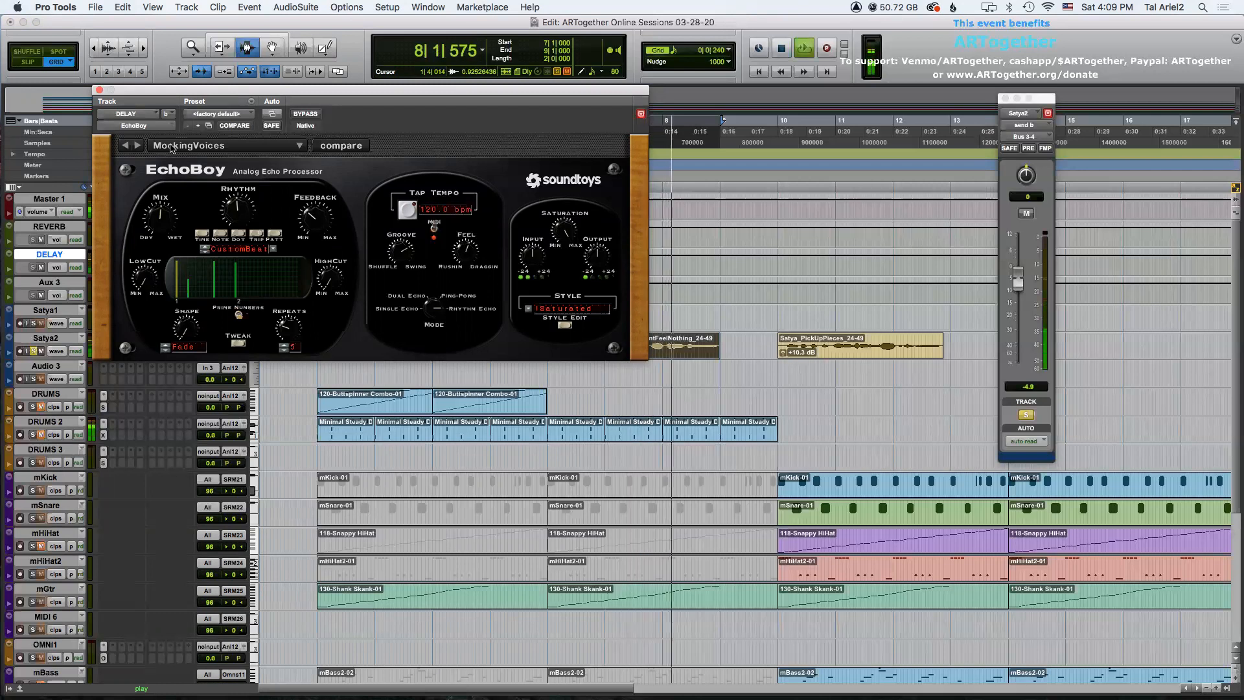
pyautogui.press('space')
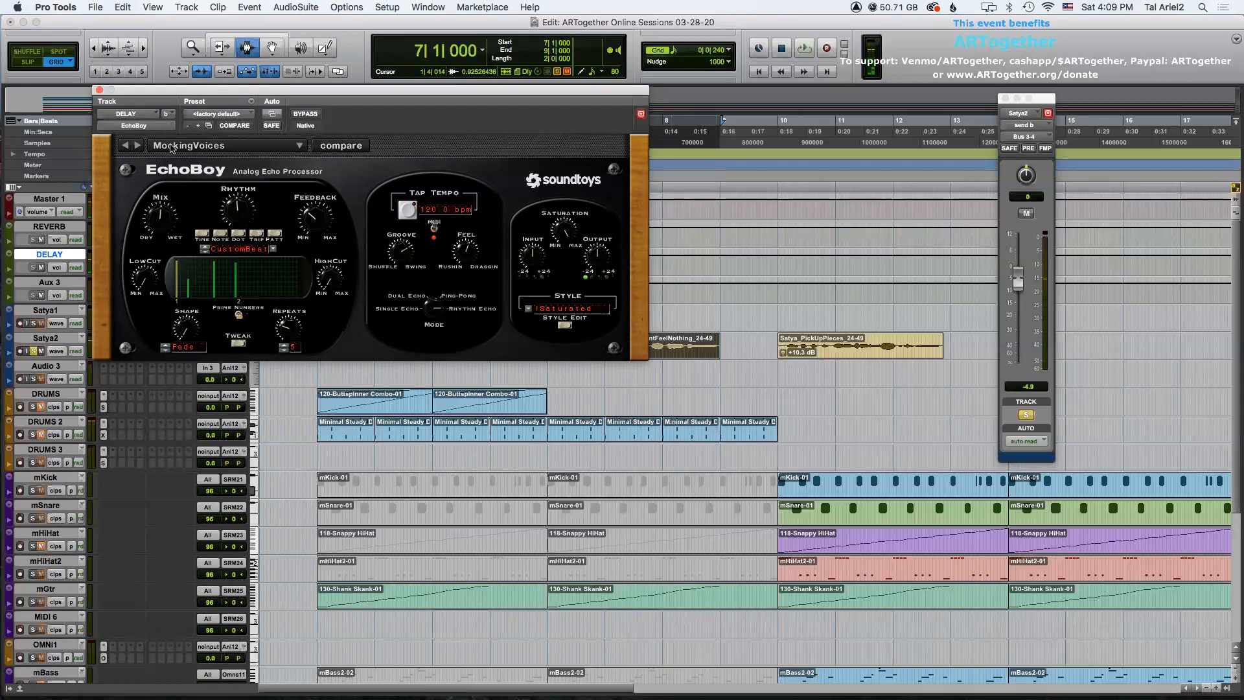
# Load EchoBoy's PopStarRadioEcho preset from Vocal FX and audition it.
pyautogui.click(171, 148)
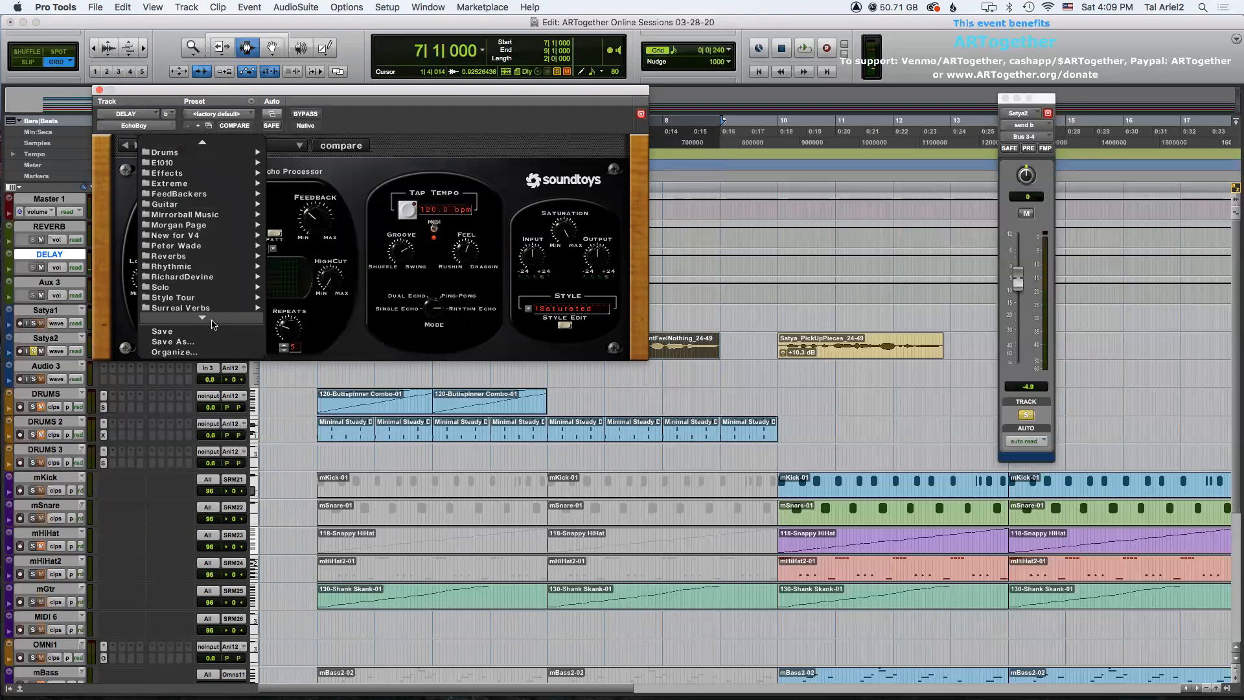
pyautogui.moveTo(214, 311)
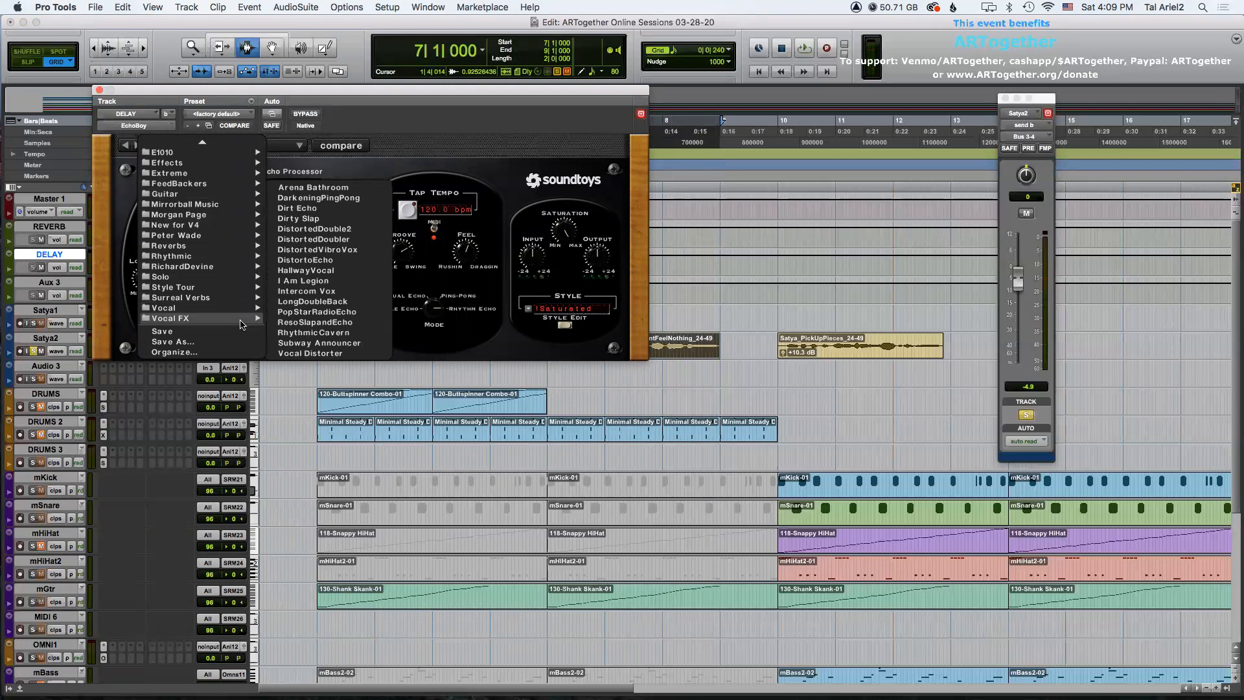
pyautogui.click(343, 311)
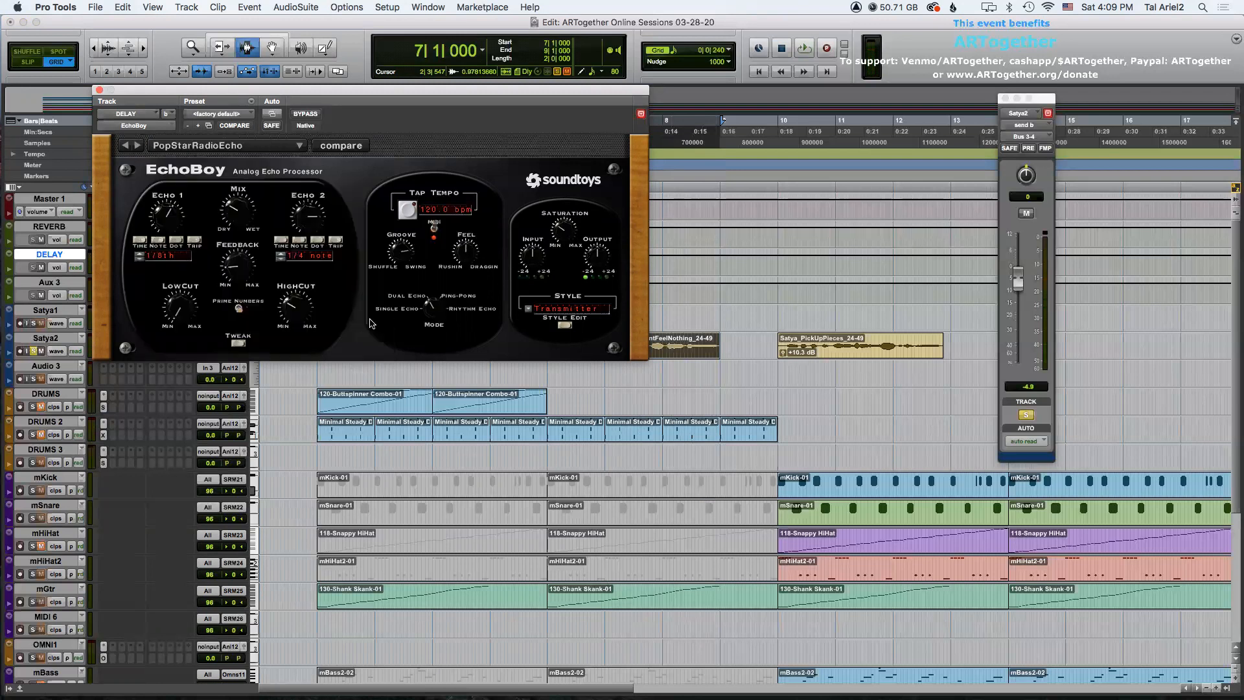
pyautogui.press('space')
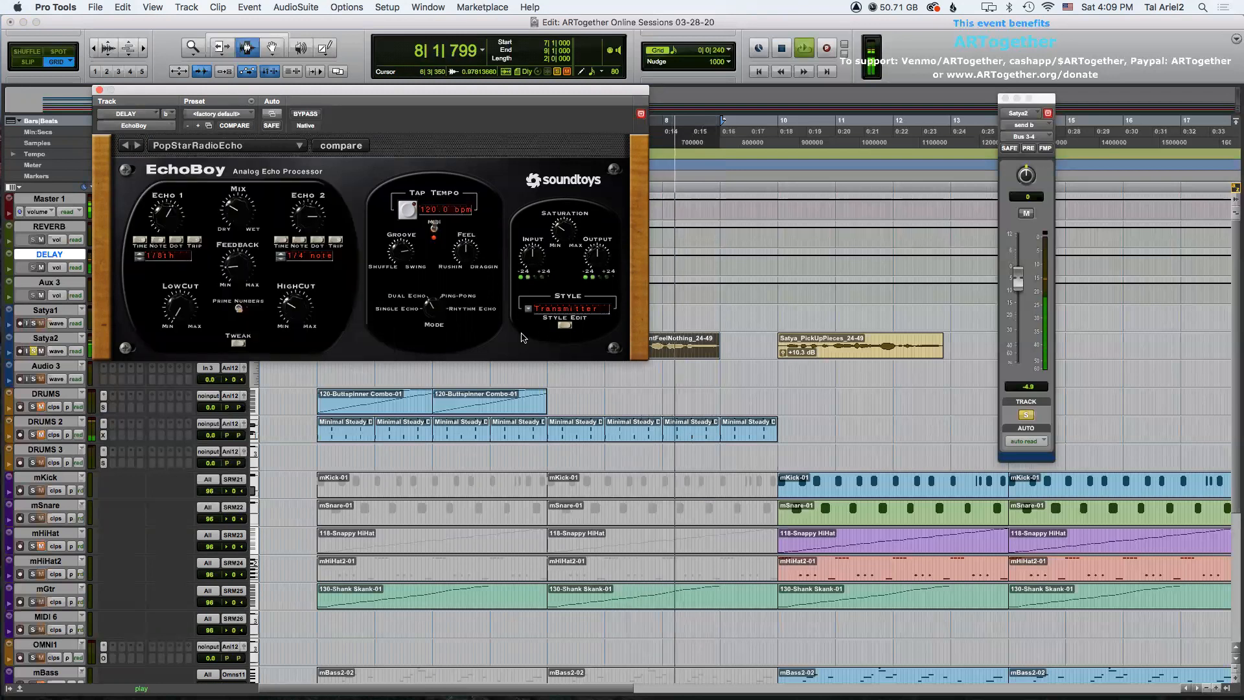
pyautogui.press('space')
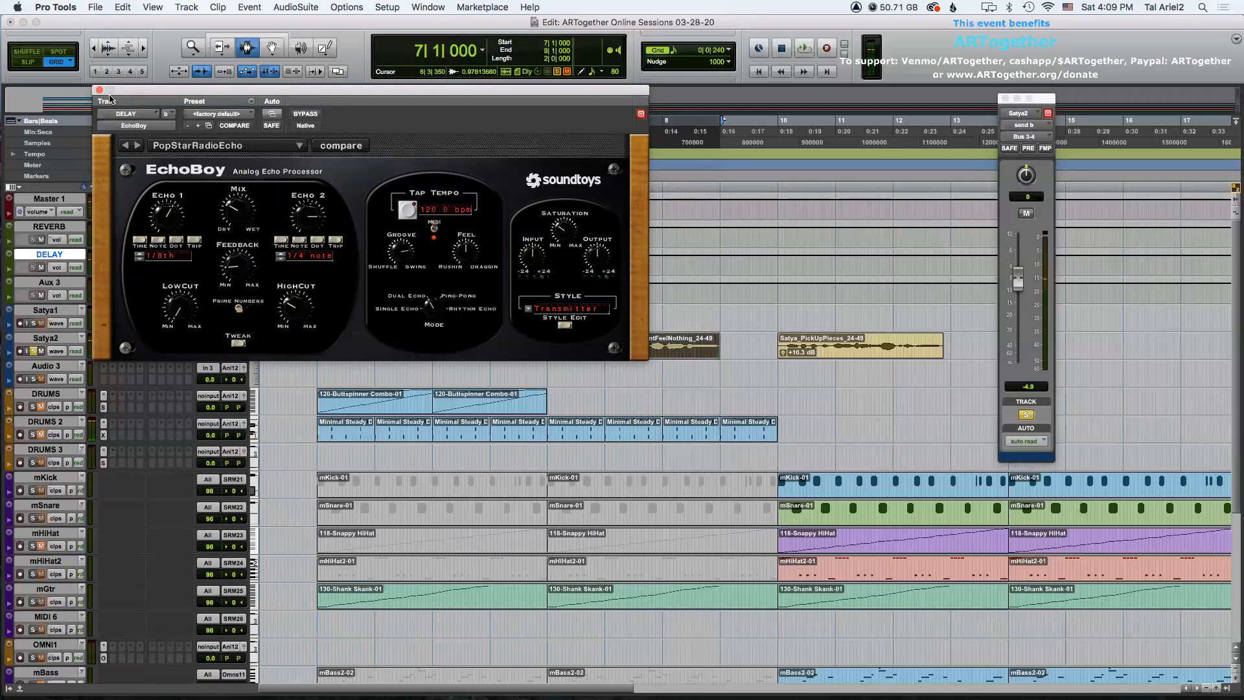
# Close EchoBoy, lower the Satya2 delay send to about -8.6 dB and play from the first Satya clip.
pyautogui.click(99, 89)
pyautogui.moveTo(1021, 281); pyautogui.dragTo(1020, 293)
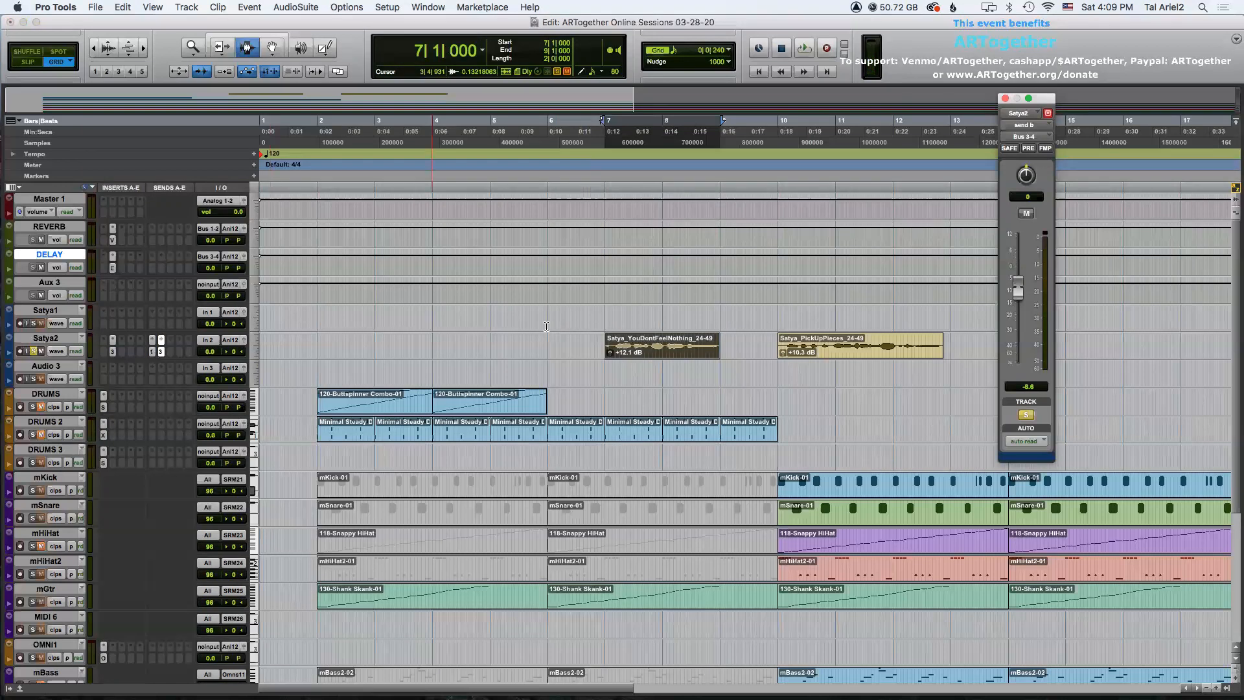
pyautogui.click(601, 343)
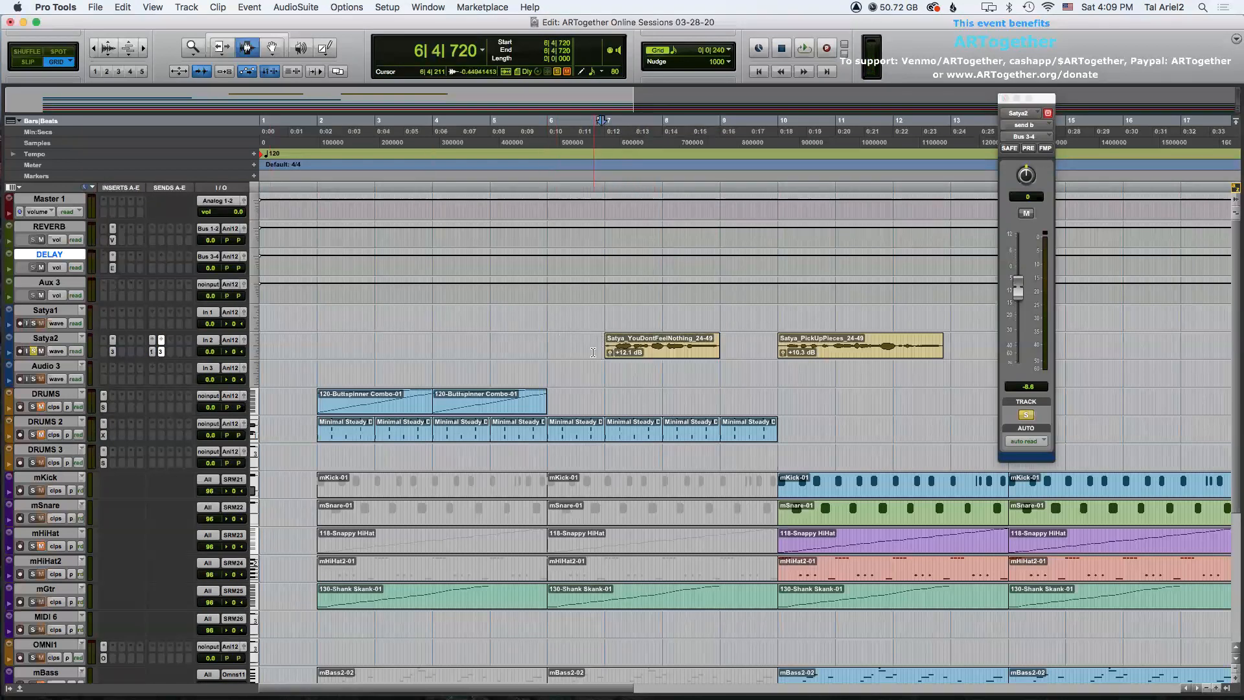
pyautogui.press('space')
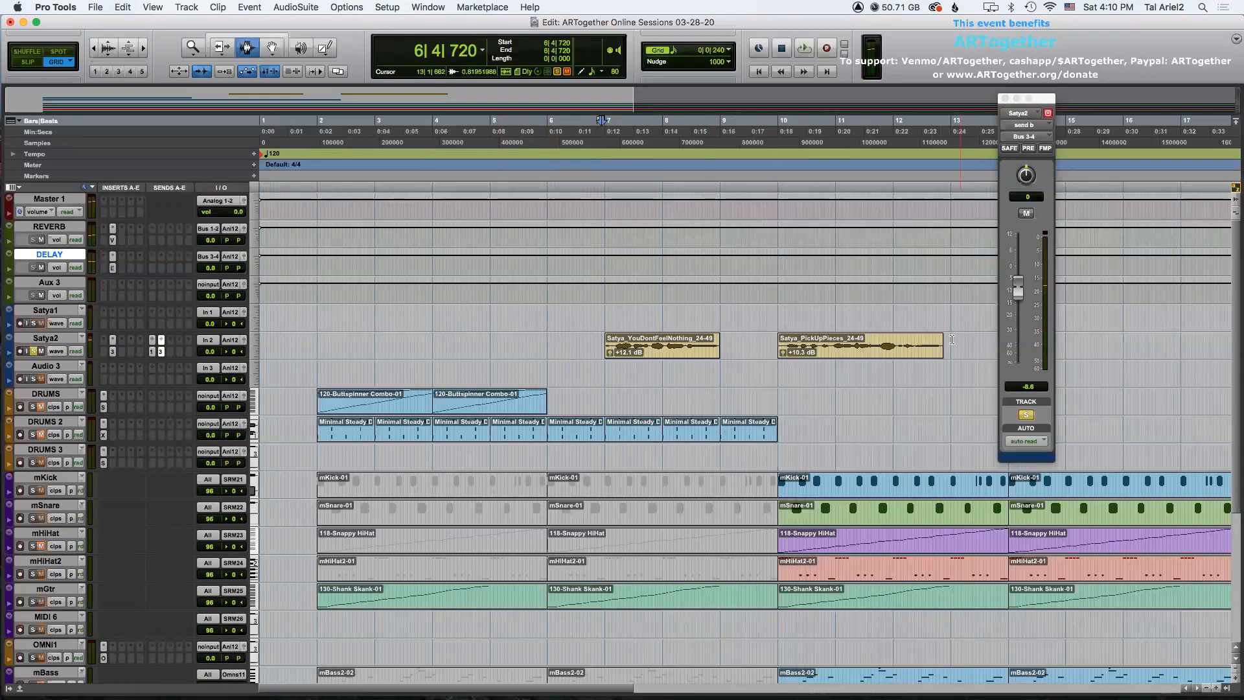
# Move both Satya2 vocal clips later in the timeline, to about bars 11 and 15.
pyautogui.moveTo(951, 340); pyautogui.dragTo(937, 344)
pyautogui.click(738, 342)
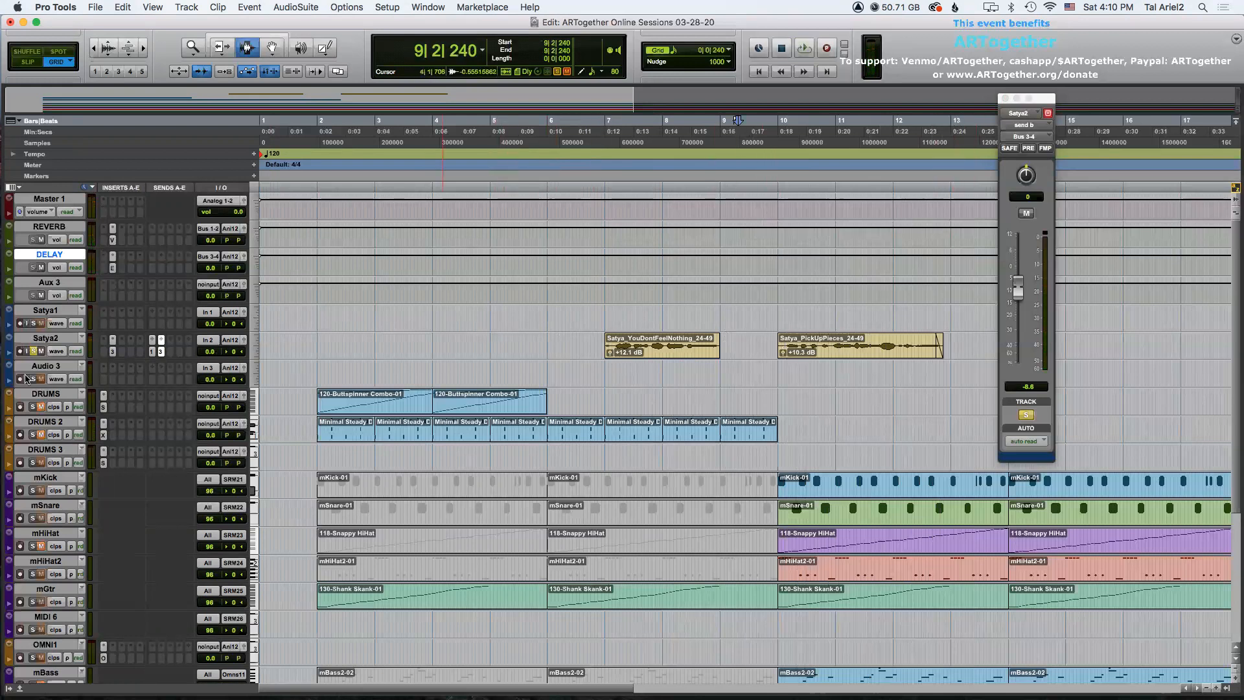
pyautogui.click(33, 351)
pyautogui.press('super+bracketleft')
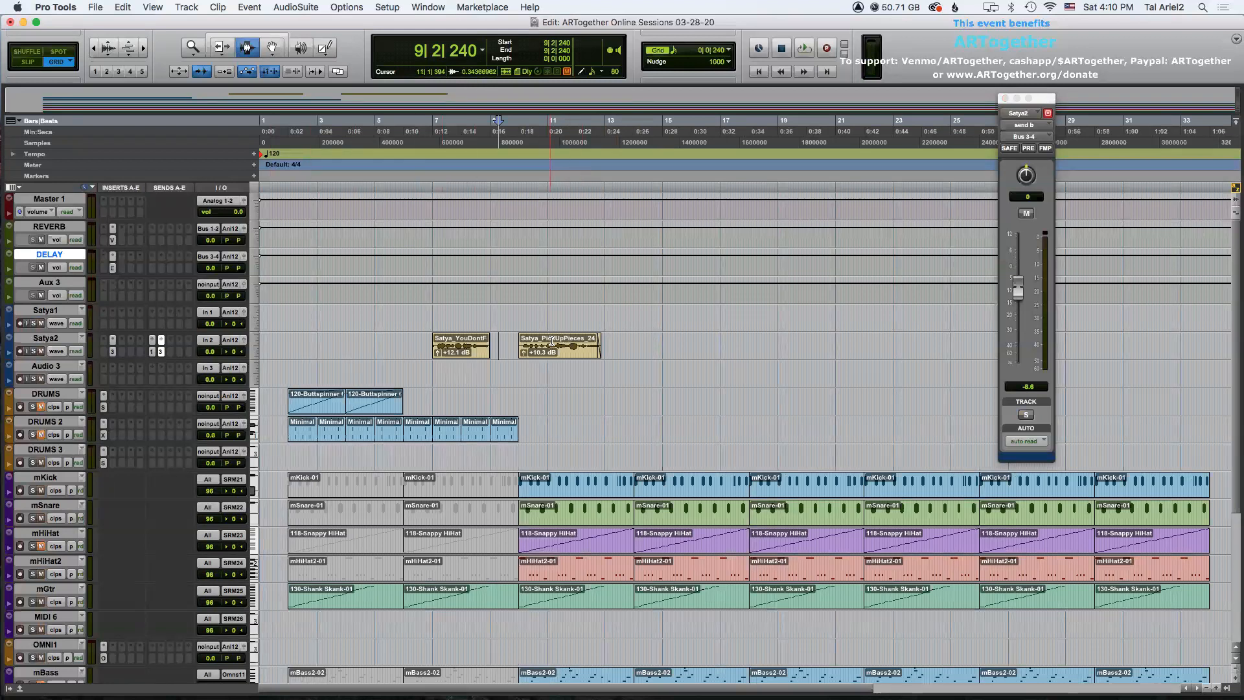
pyautogui.press('F8')
pyautogui.moveTo(547, 342); pyautogui.dragTo(688, 346)
pyautogui.moveTo(443, 345); pyautogui.dragTo(561, 345)
pyautogui.press('F7')
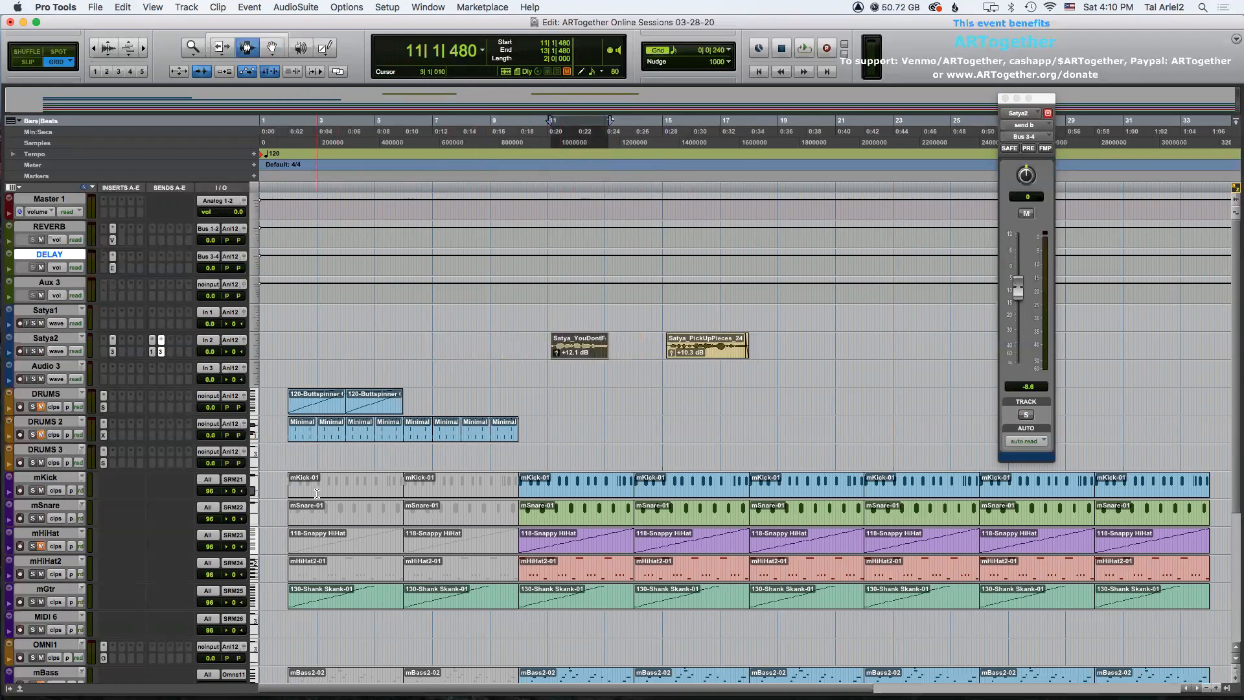
# Play the arrangement back from the start.
pyautogui.click(289, 464)
pyautogui.press('space')
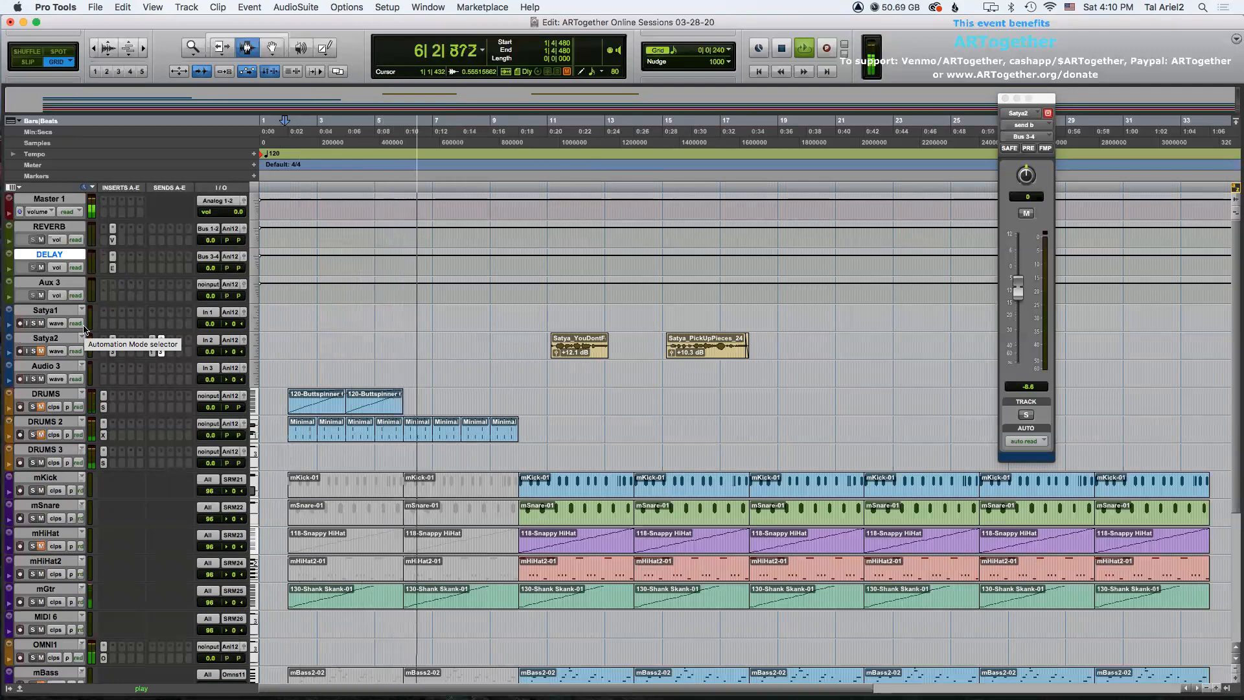
# Mute the kick, snare and mHiHat2 clips that start at bar 9.
pyautogui.press('space')
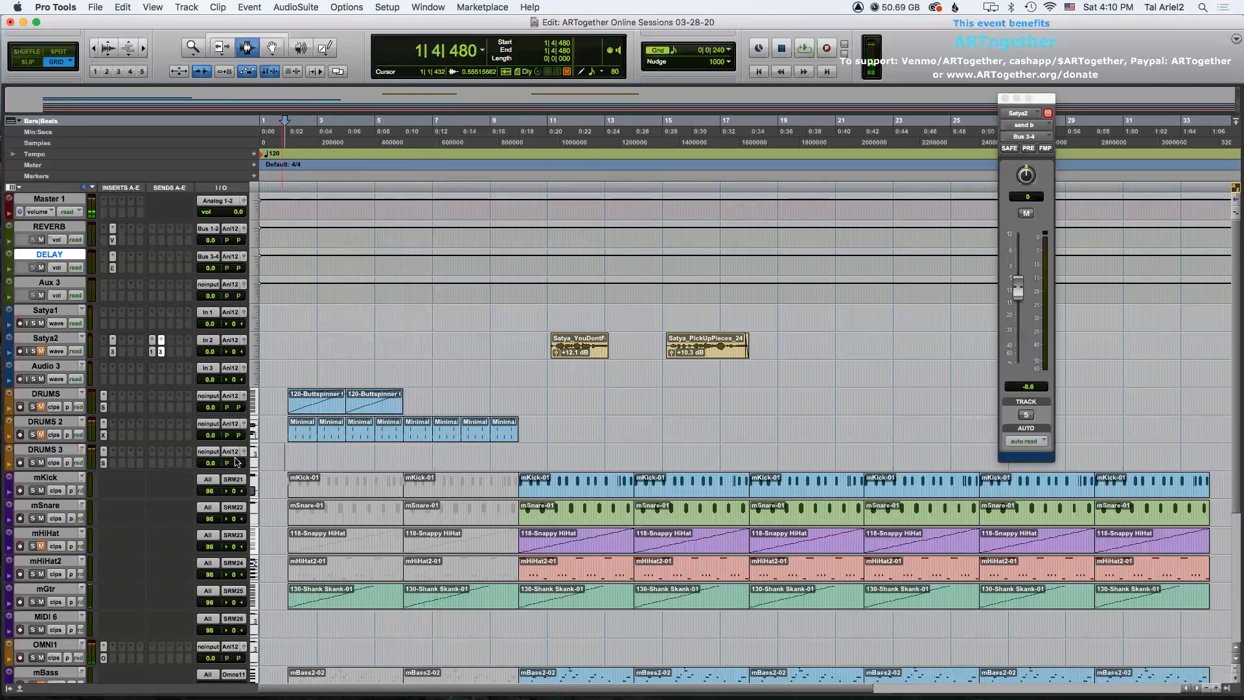
pyautogui.scroll(-2, 545, 497)
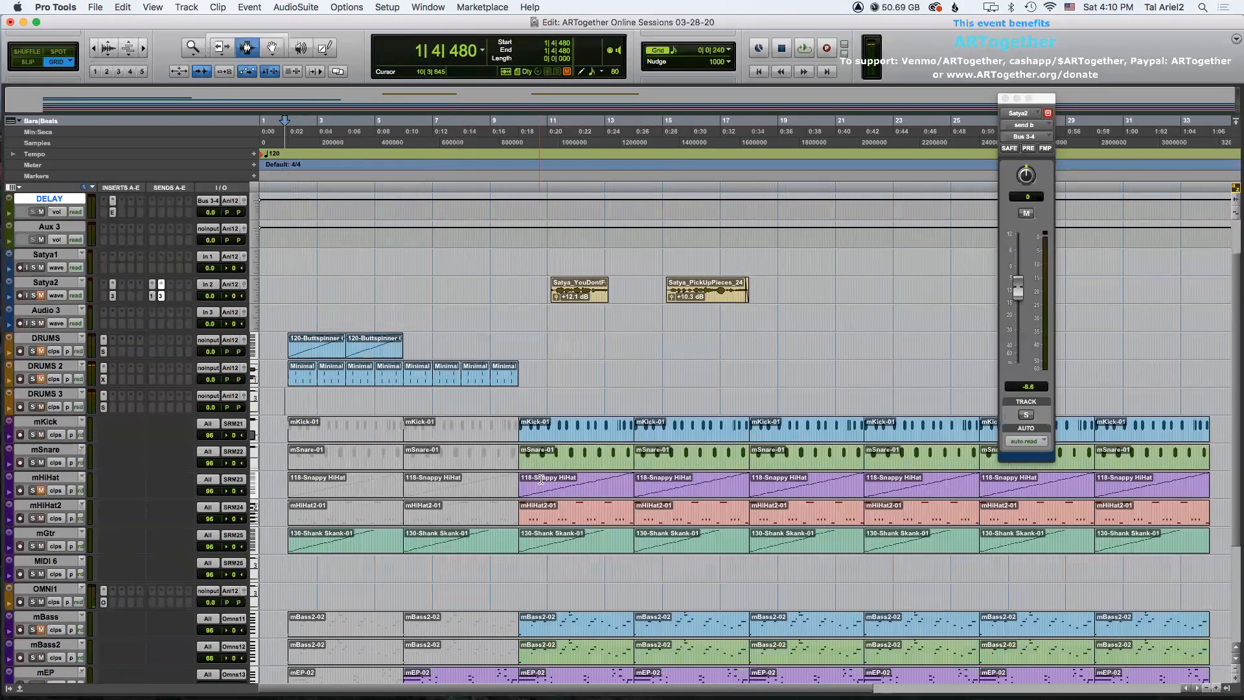
pyautogui.press('F8')
pyautogui.click(576, 434)
pyautogui.keyDown('shift'); pyautogui.click(577, 461); pyautogui.keyUp('shift')
pyautogui.keyDown('shift'); pyautogui.click(582, 482); pyautogui.keyUp('shift')
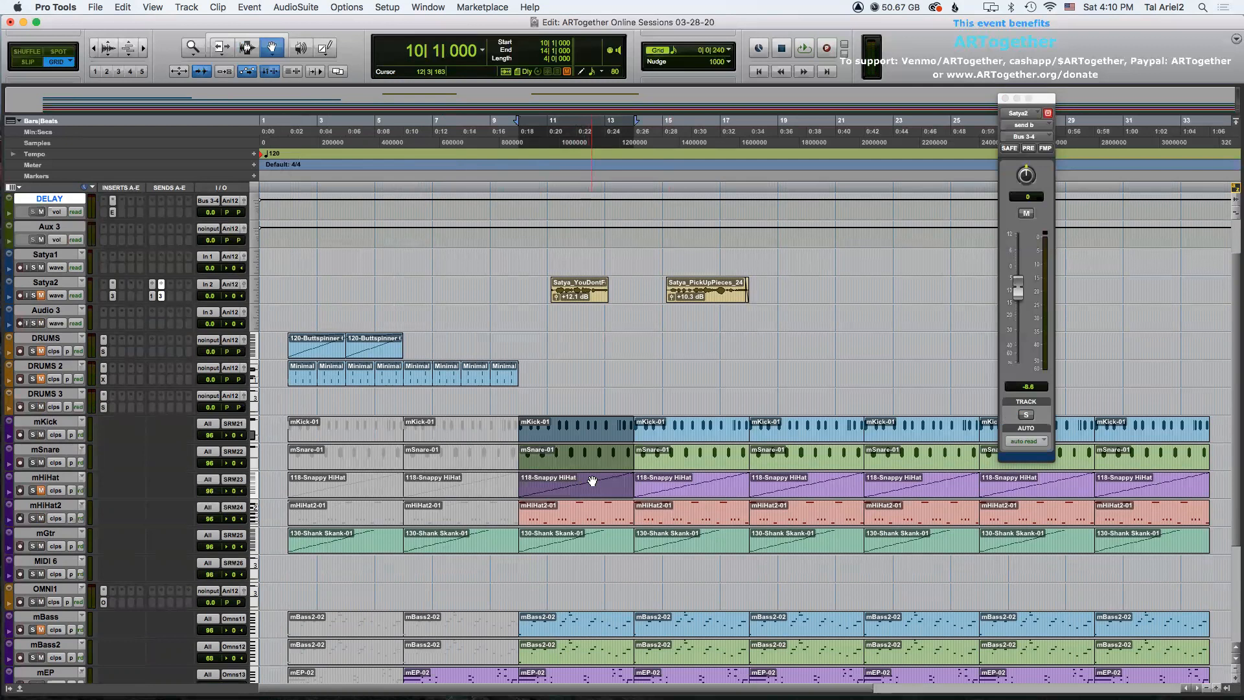
pyautogui.click(555, 403)
pyautogui.click(567, 429)
pyautogui.keyDown('shift'); pyautogui.click(580, 463); pyautogui.keyUp('shift')
pyautogui.press('super+m')
pyautogui.click(559, 515)
pyautogui.press('super+m')
# Mute the mBass and mBass2 clips at bar 9 and the mBass2 clip at bar 13.
pyautogui.scroll(-5, 561, 519)
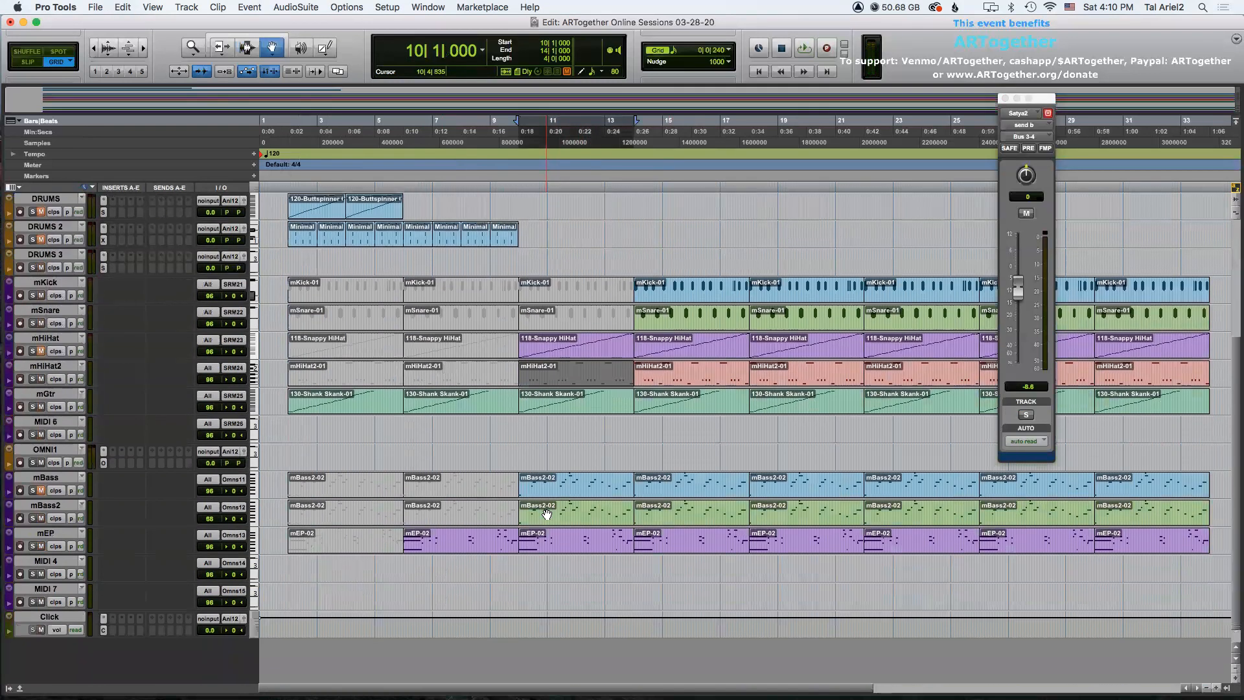
pyautogui.scroll(2, 560, 520)
pyautogui.click(562, 536)
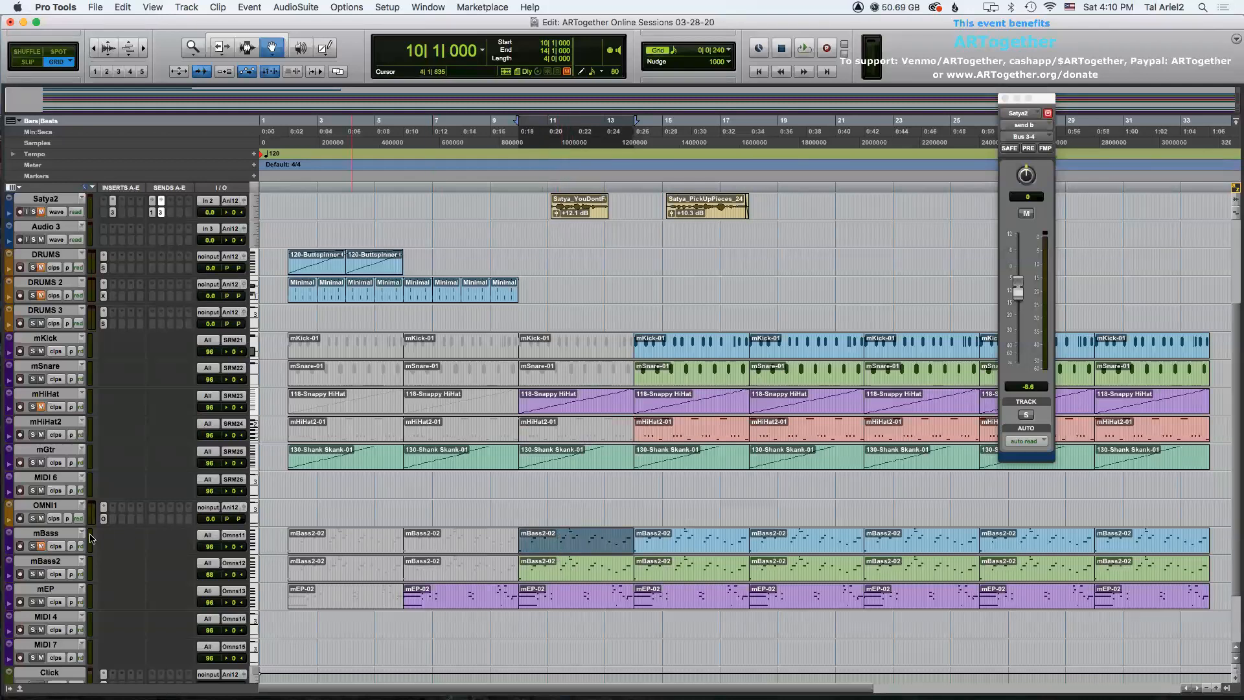
pyautogui.click(574, 569)
pyautogui.press('super+m')
pyautogui.click(670, 568)
pyautogui.press('super+m')
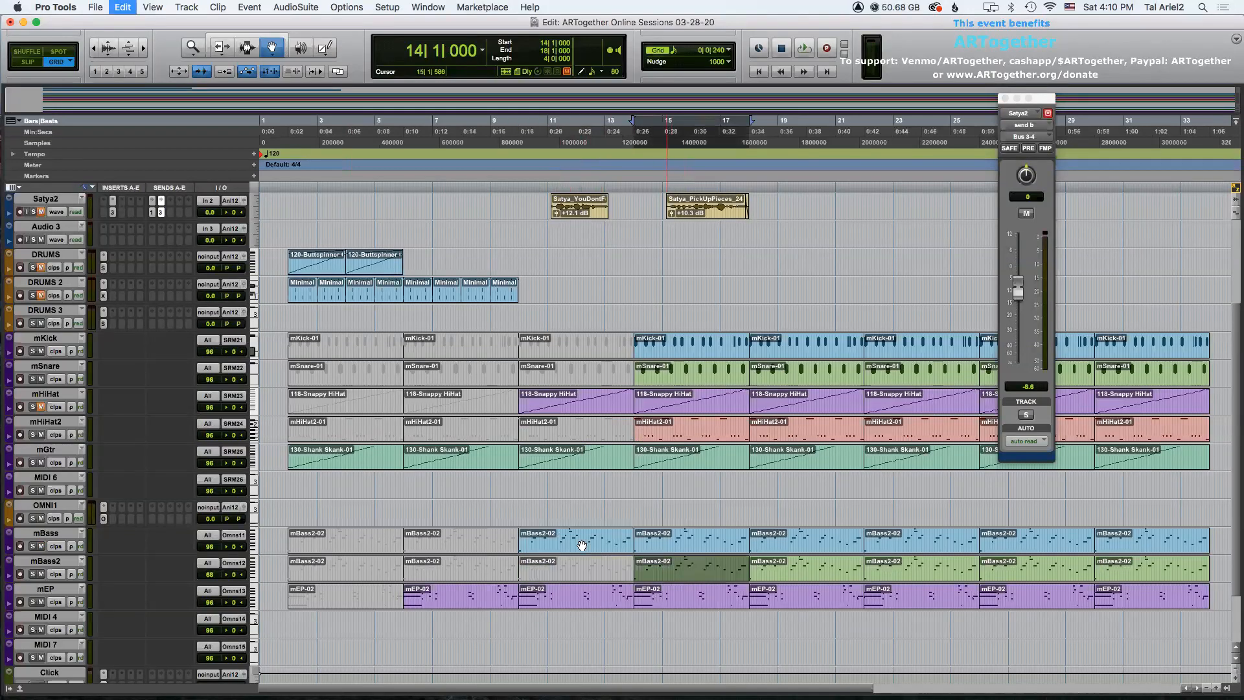
pyautogui.click(546, 533)
pyautogui.press('super+m')
# Mute the mHiHat2, snare and kick clips that start at bar 13.
pyautogui.click(641, 436)
pyautogui.press('super+m')
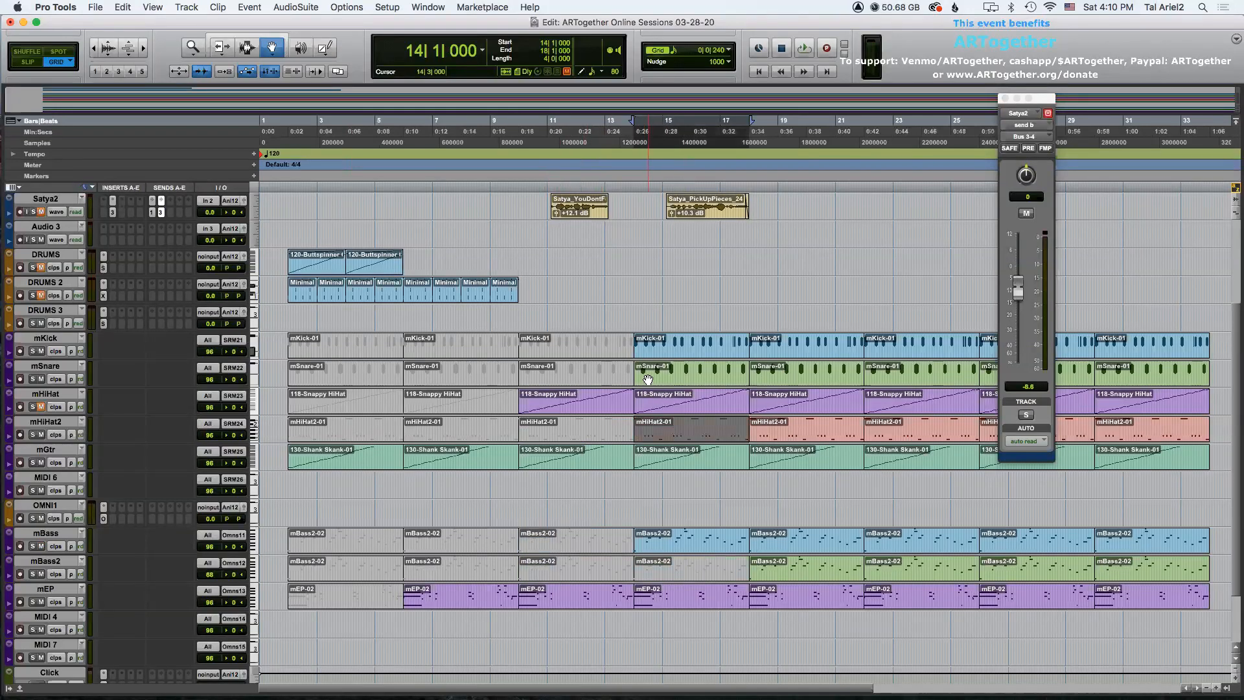
pyautogui.click(644, 376)
pyautogui.press('super+m')
pyautogui.click(644, 351)
pyautogui.press('super+m')
pyautogui.click(677, 453)
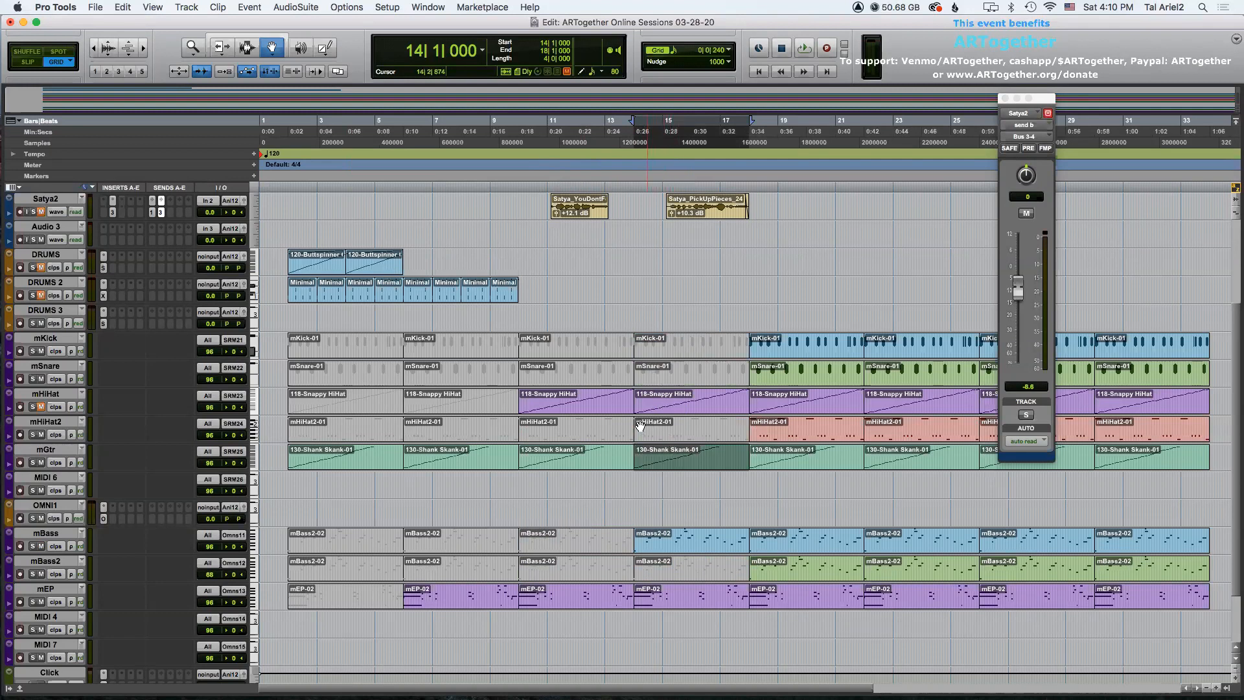
# Play the arrangement from bar 1 to audition the muted sections.
pyautogui.press('F7')
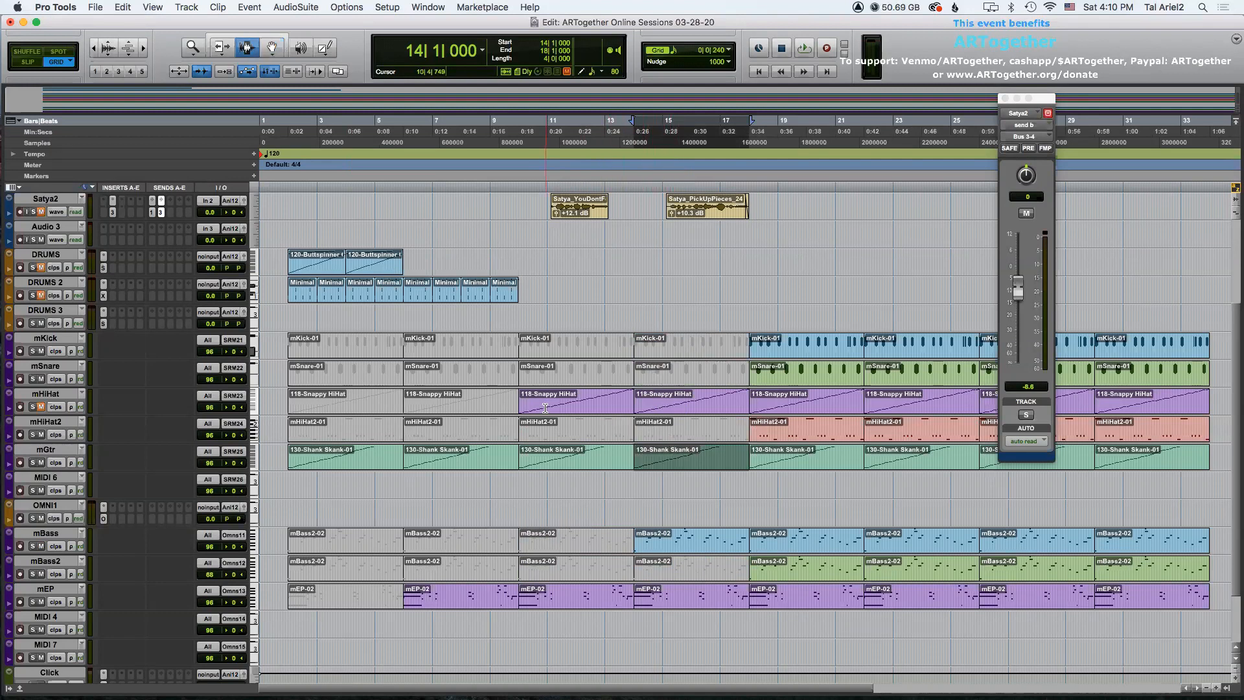
pyautogui.click(284, 319)
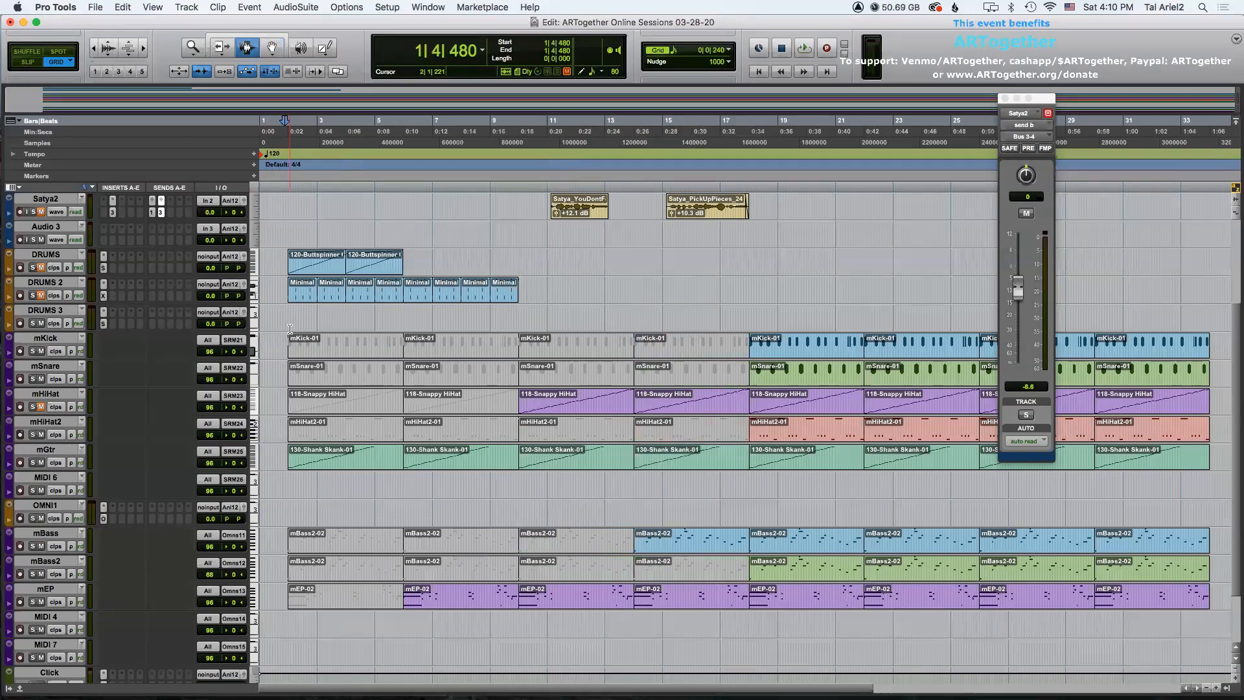
pyautogui.press('space')
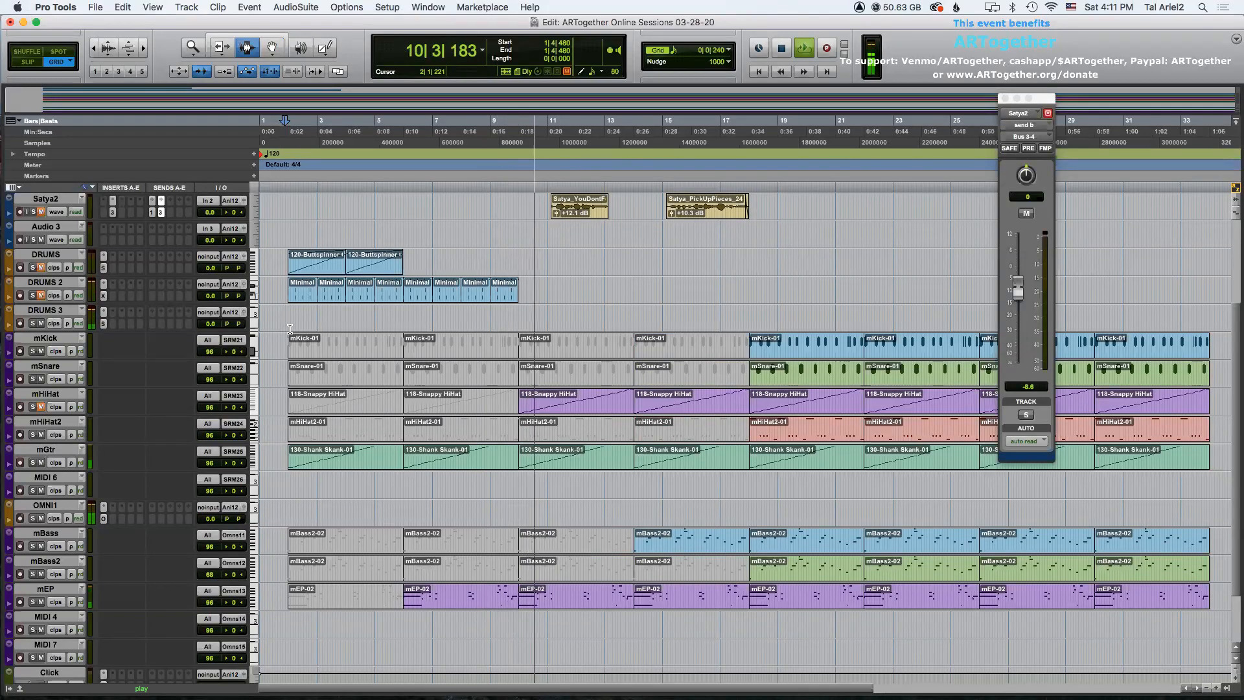
# Mute the mHiHat clips from bar 17 to the end of the arrangement.
pyautogui.click(41, 407)
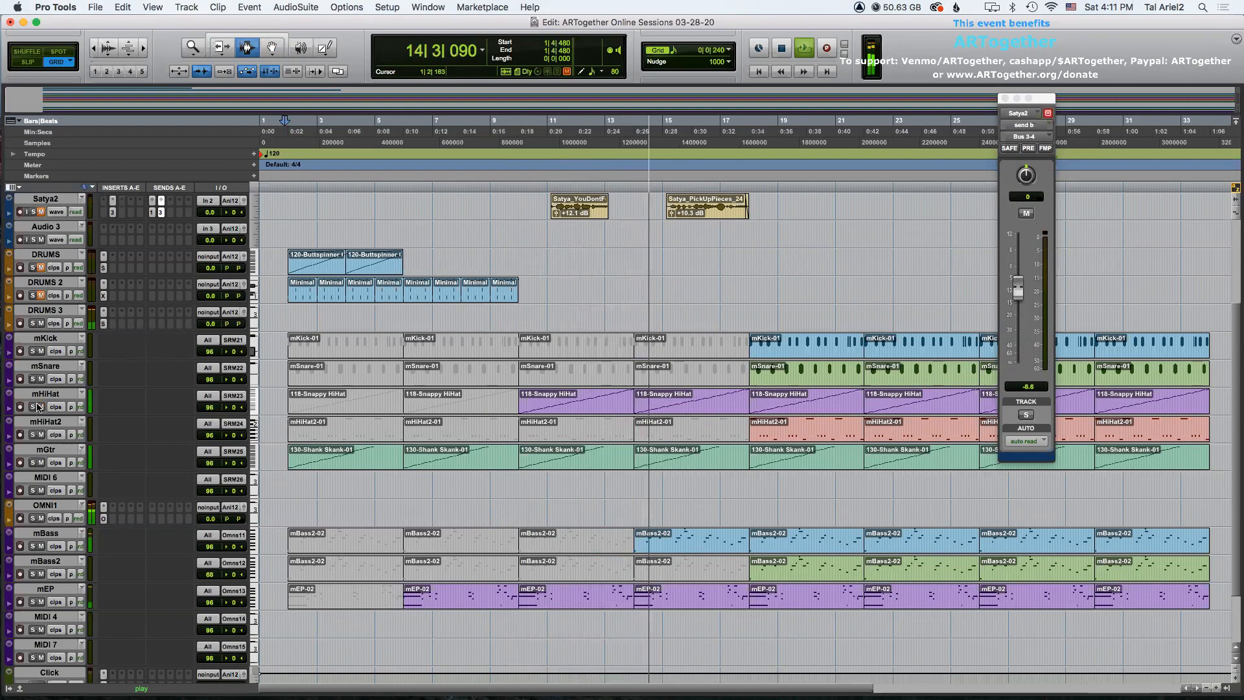
pyautogui.click(801, 398)
pyautogui.keyDown('shift'); pyautogui.click(1138, 398); pyautogui.keyUp('shift')
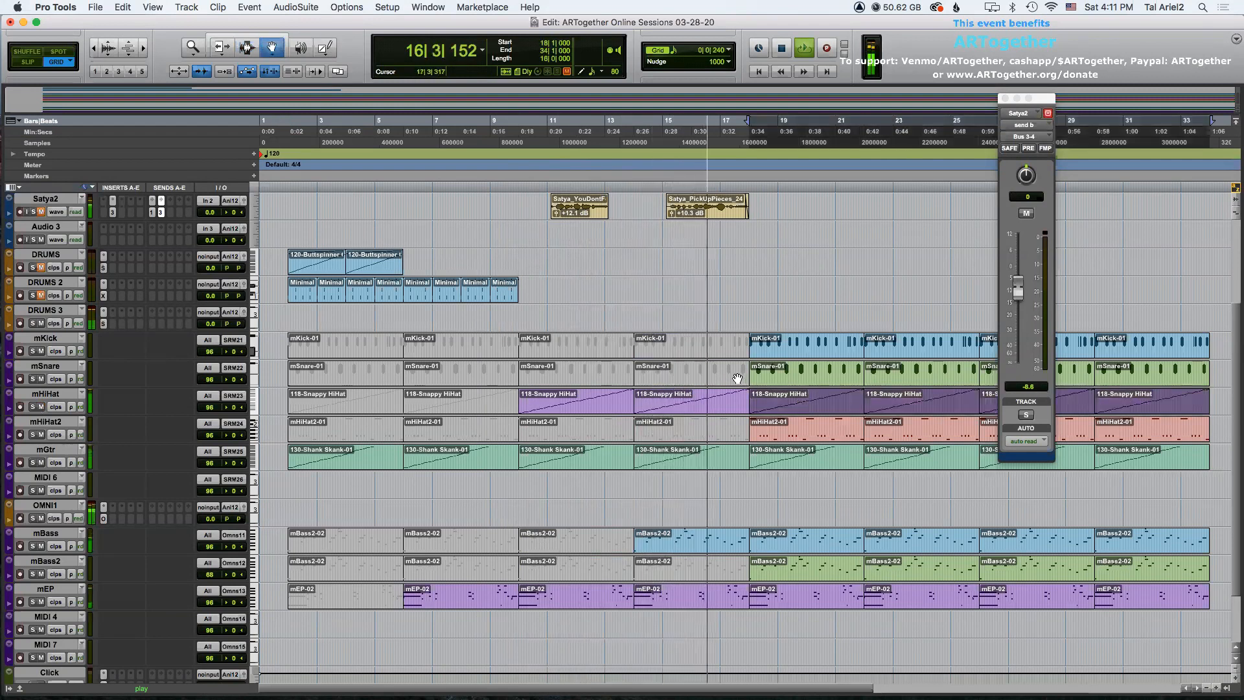
pyautogui.press('super+m')
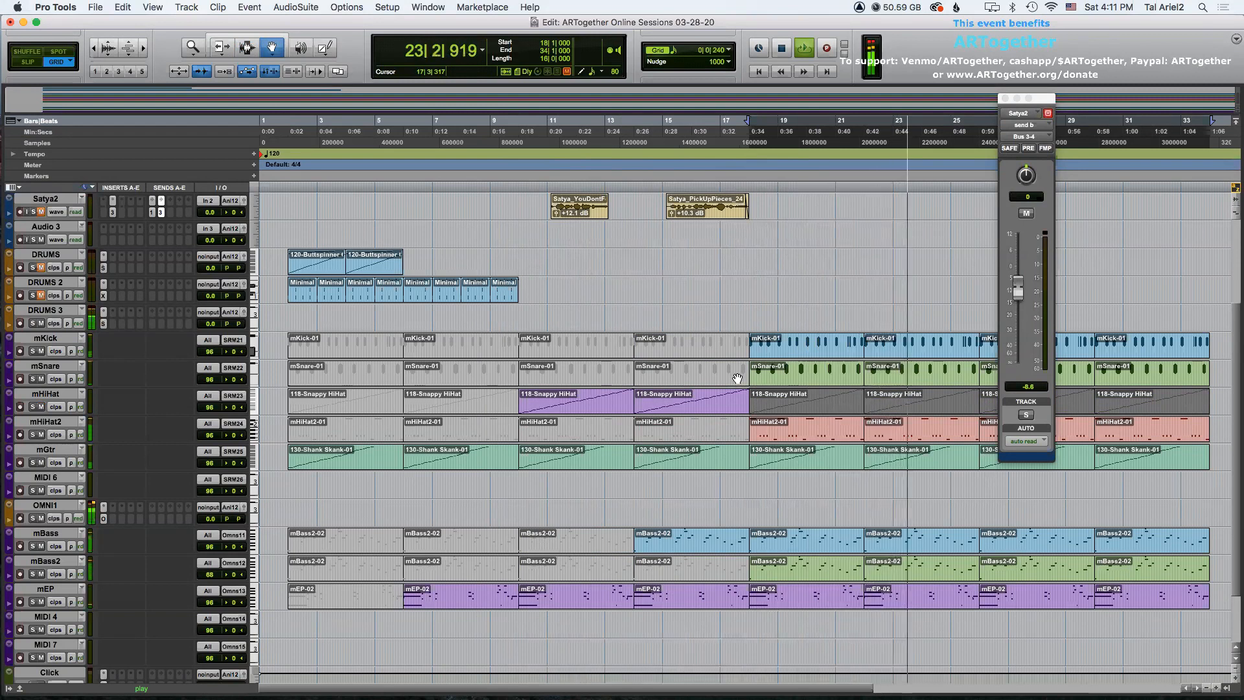
# Zoom out to view the whole arrangement and stop playback.
pyautogui.press('r')
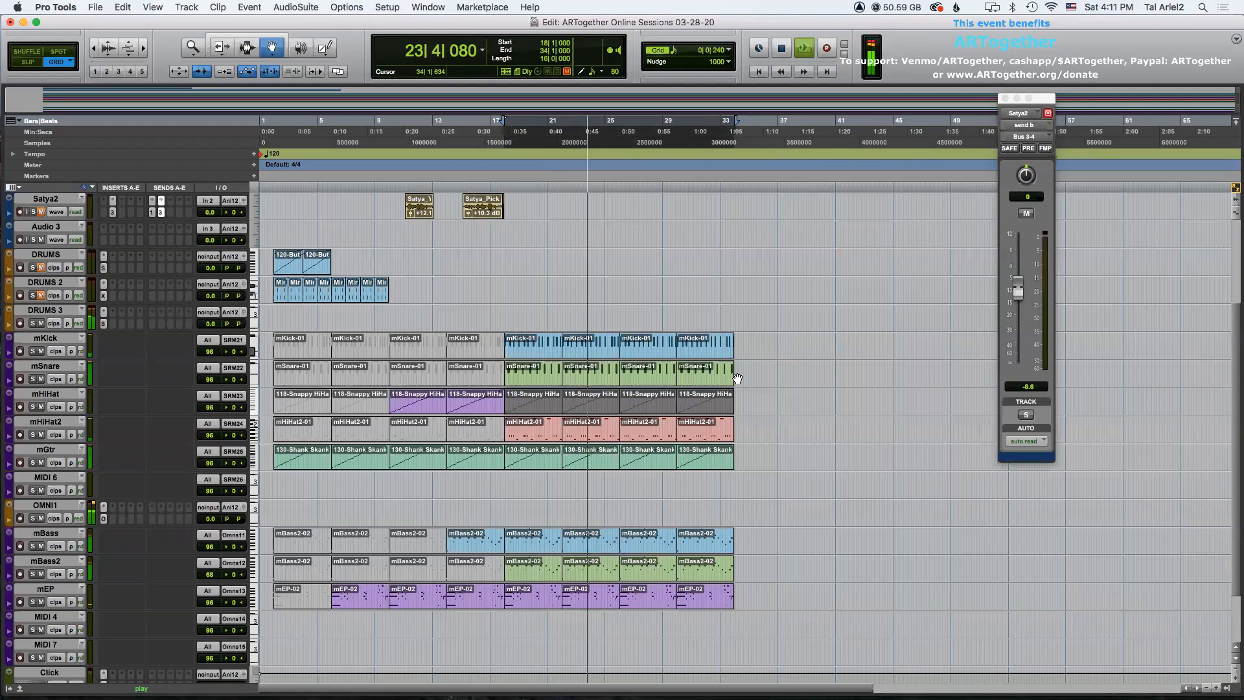
pyautogui.press('space')
pyautogui.press('F7')
pyautogui.click(694, 494)
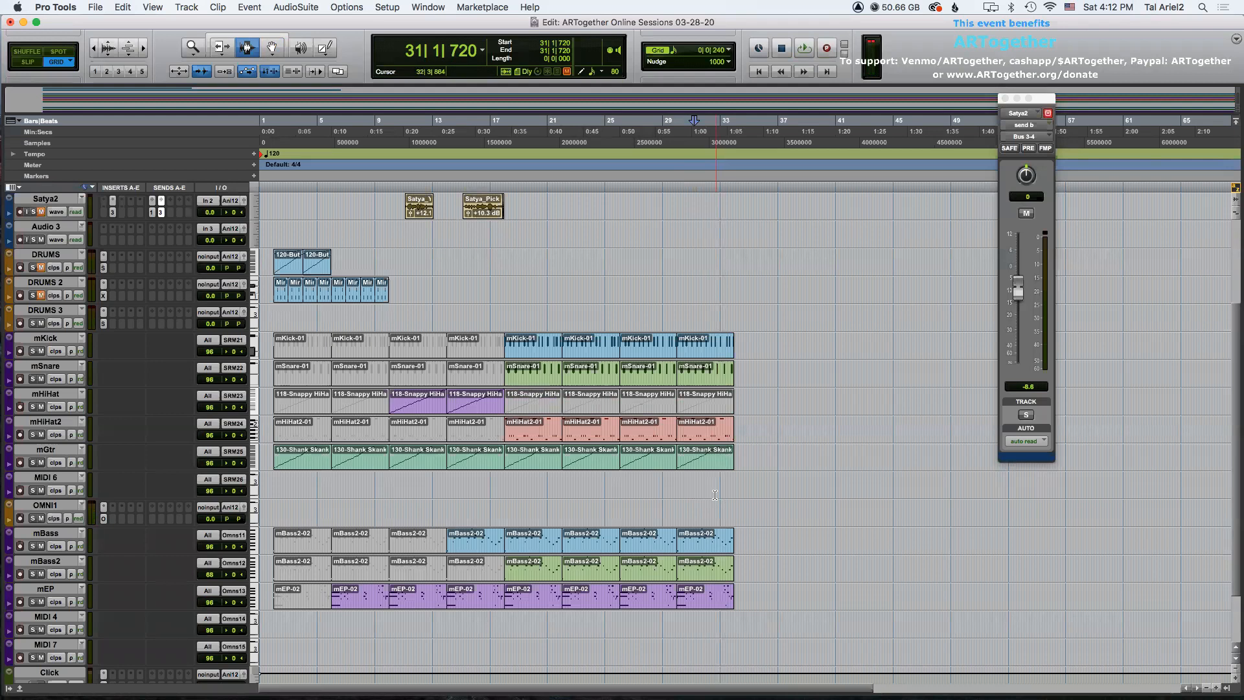
pyautogui.press('F8')
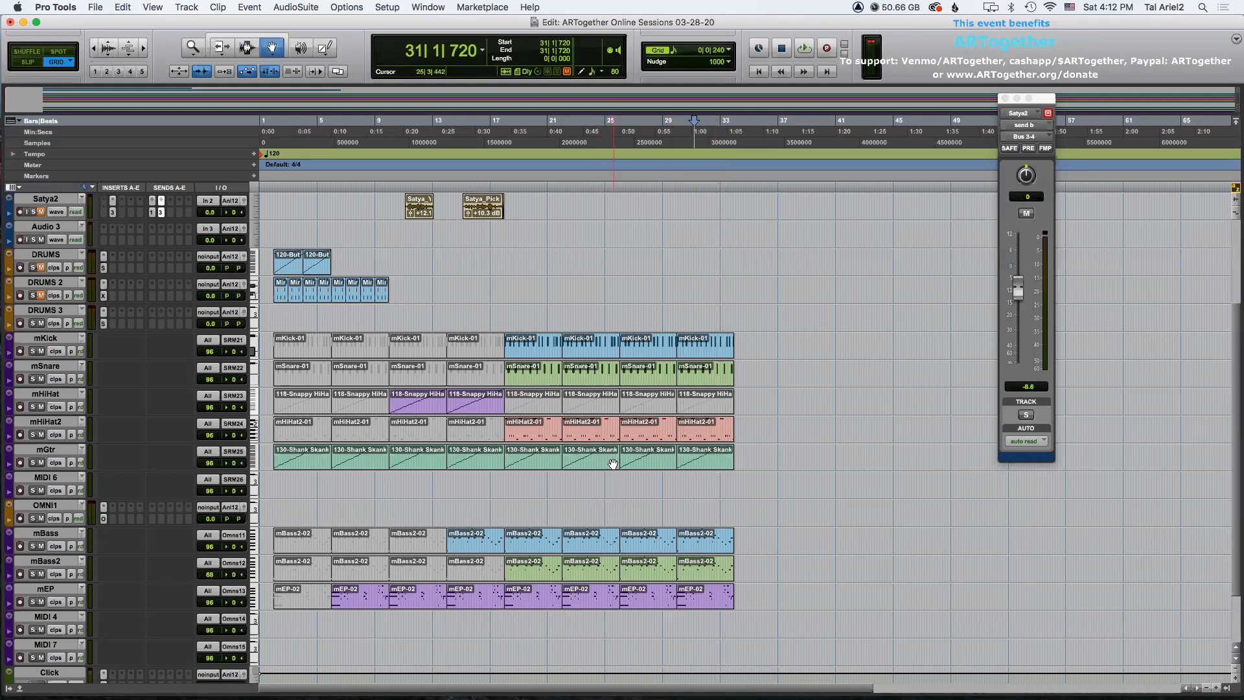
pyautogui.scroll(1, 550, 325)
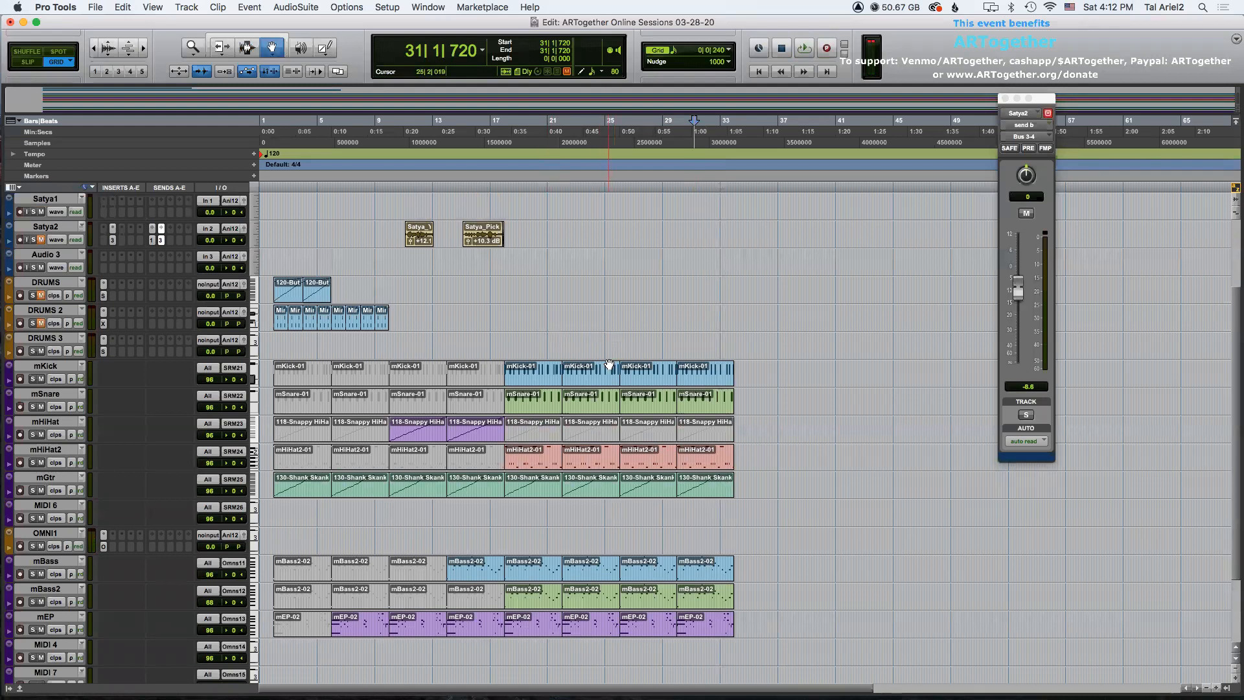
pyautogui.scroll(-2, 609, 364)
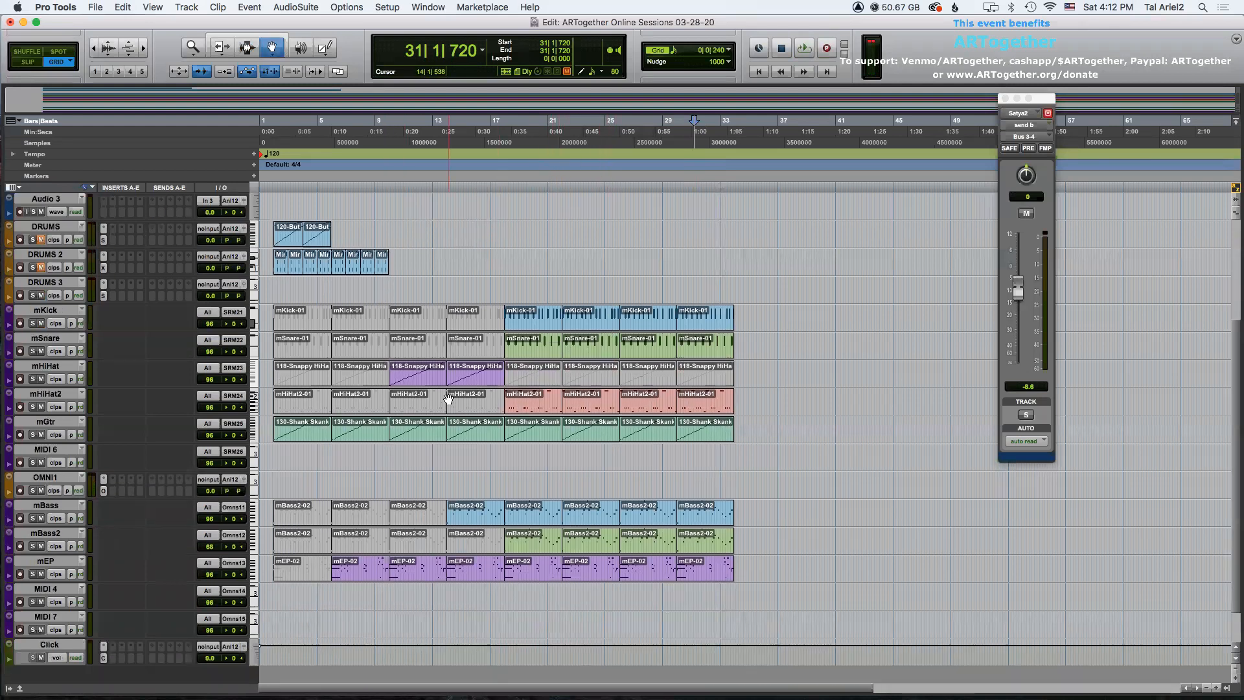
pyautogui.press('F7')
# Add a marker named Intro at bar 2.
pyautogui.click(272, 292)
pyautogui.press('t')
pyautogui.press('t')
pyautogui.click(317, 298)
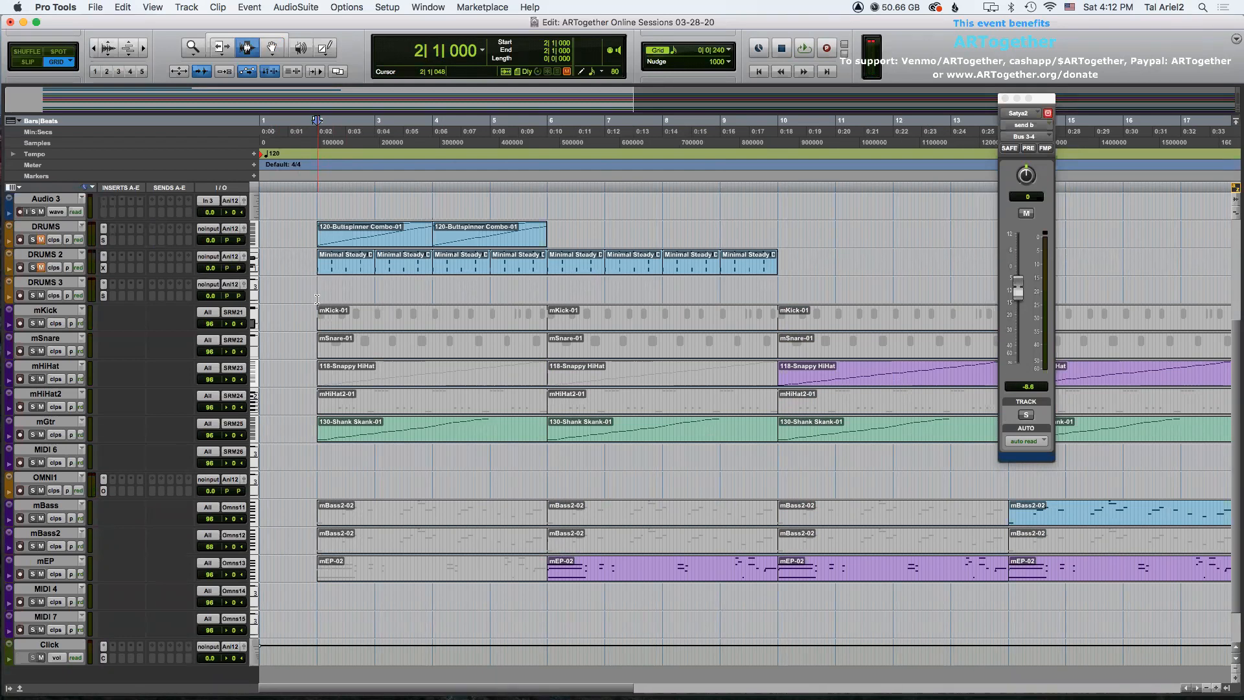
pyautogui.press('KP_Enter')
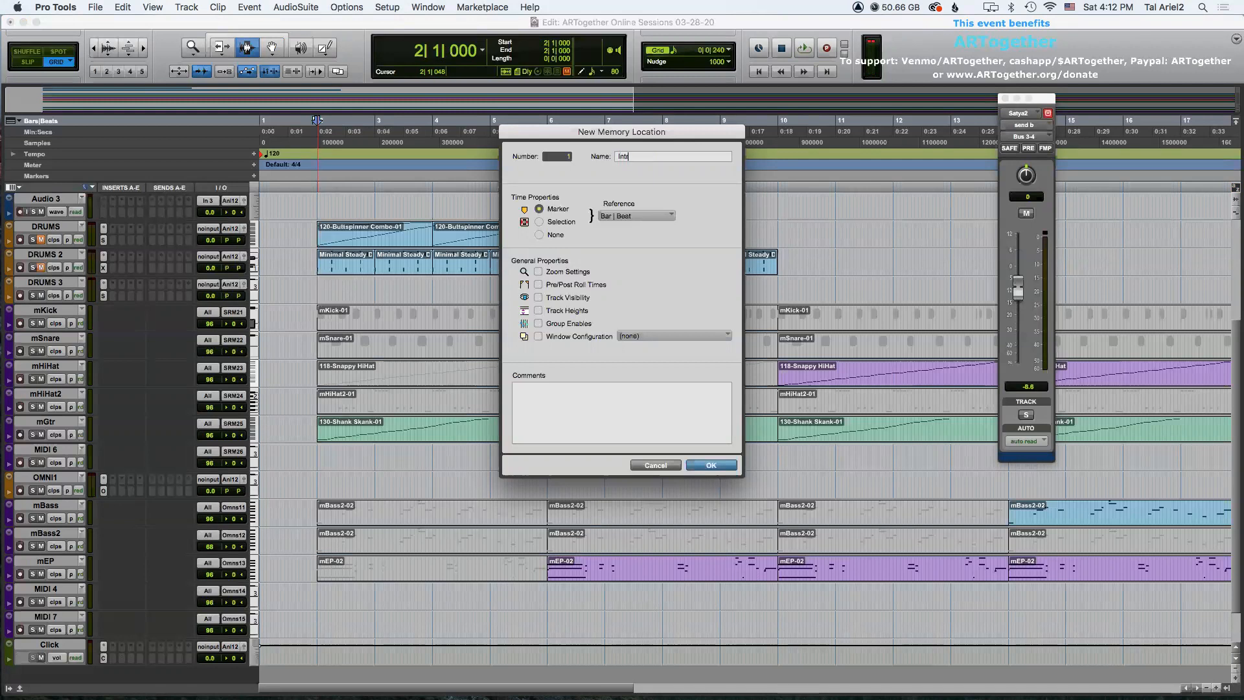
pyautogui.press('Return')
# Add a marker named enter EP at bar 6.
pyautogui.click(546, 296)
pyautogui.press('KP_Enter')
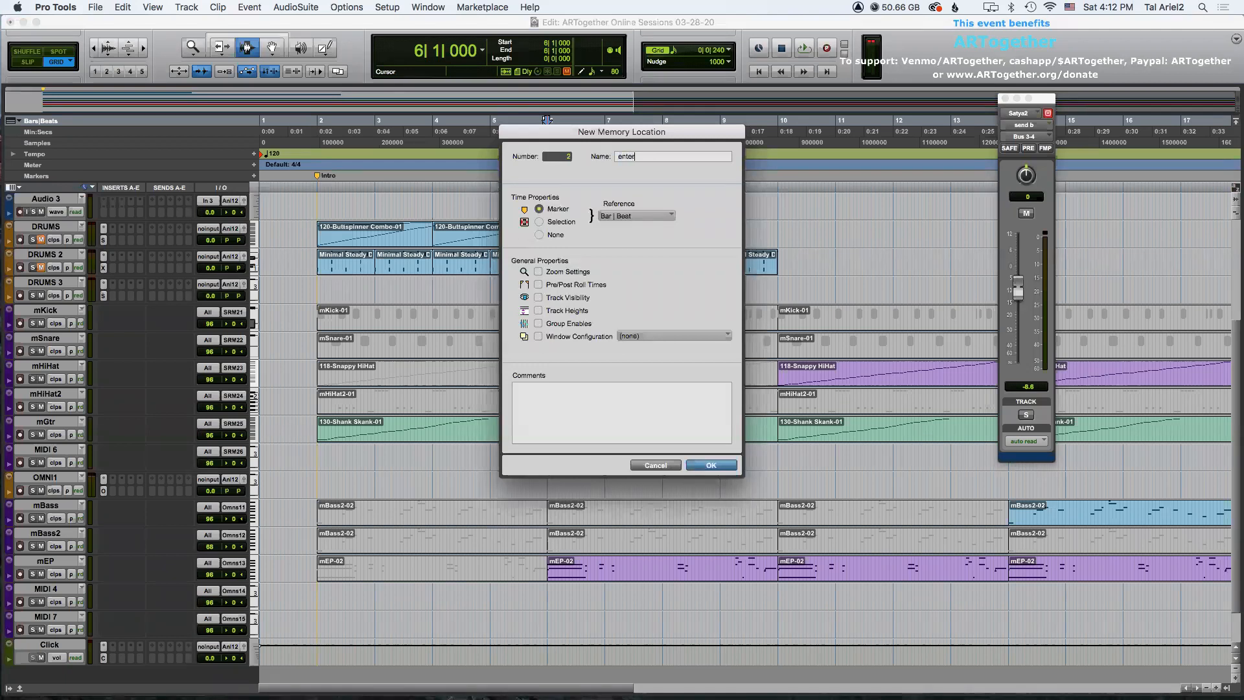
pyautogui.write('enter EP')
pyautogui.press('Return')
# Add a marker named enter Ac Bass at bar 10.
pyautogui.press('super+bracketleft')
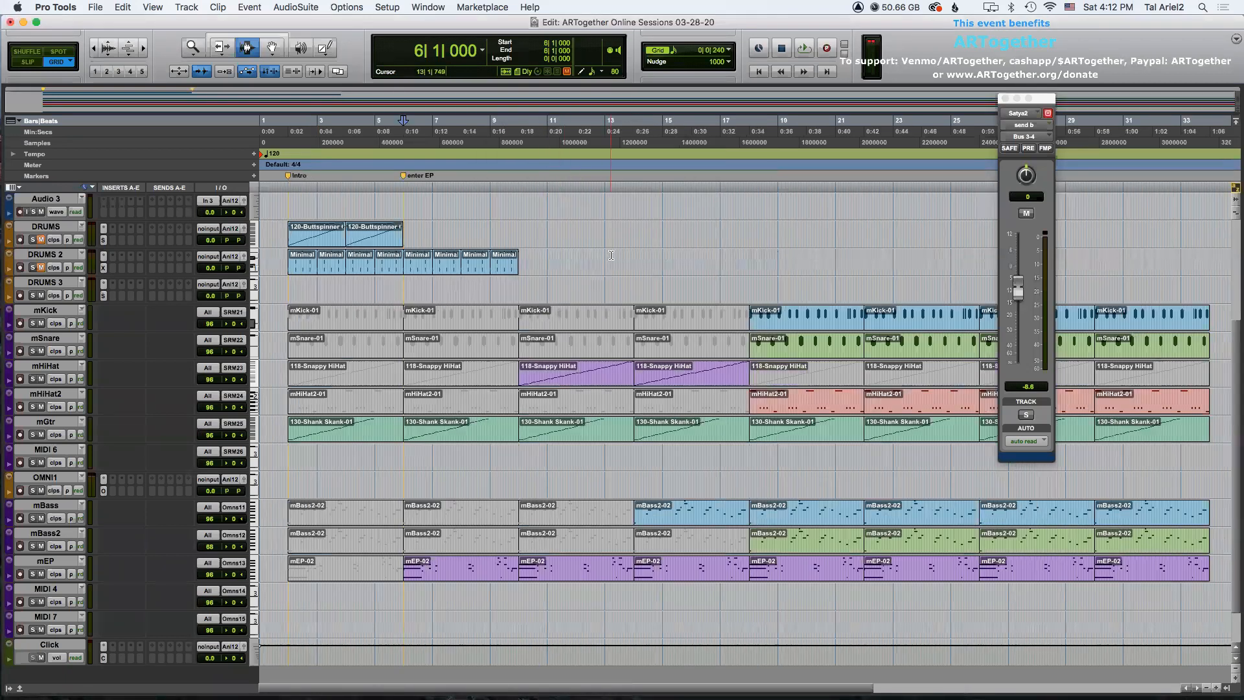
pyautogui.click(523, 295)
pyautogui.press('super+bracketright')
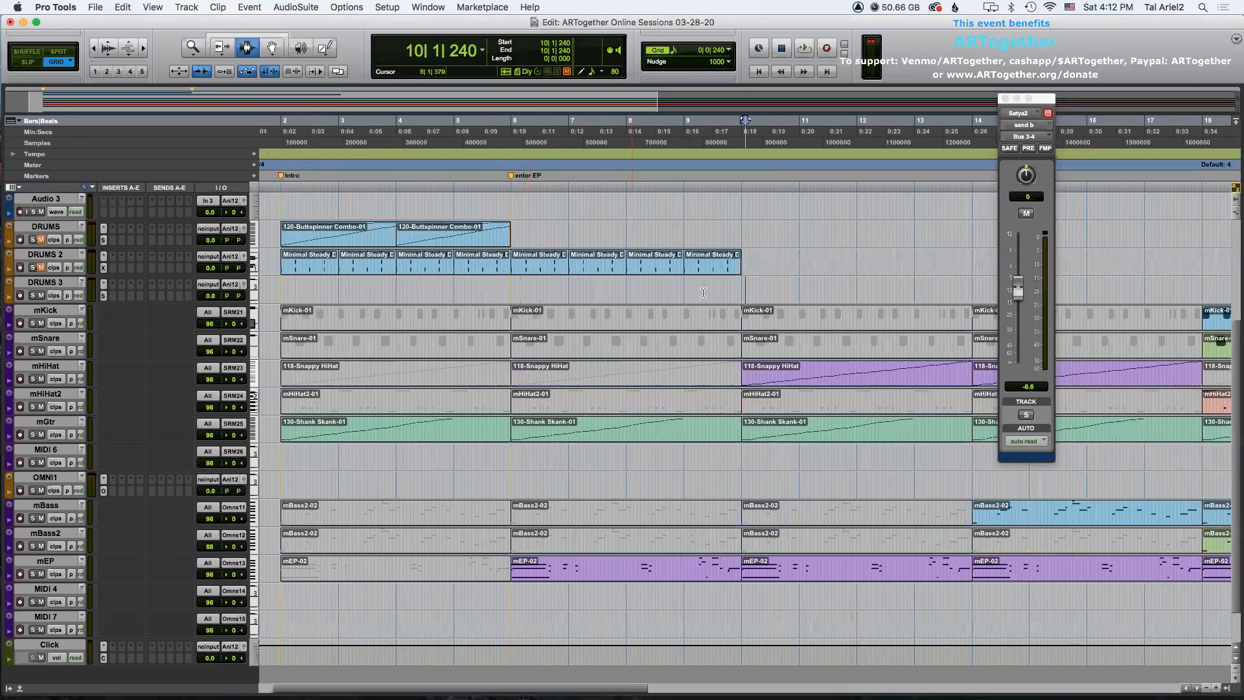
pyautogui.click(741, 293)
pyautogui.press('KP_Enter')
pyautogui.write('enter Ac Bass')
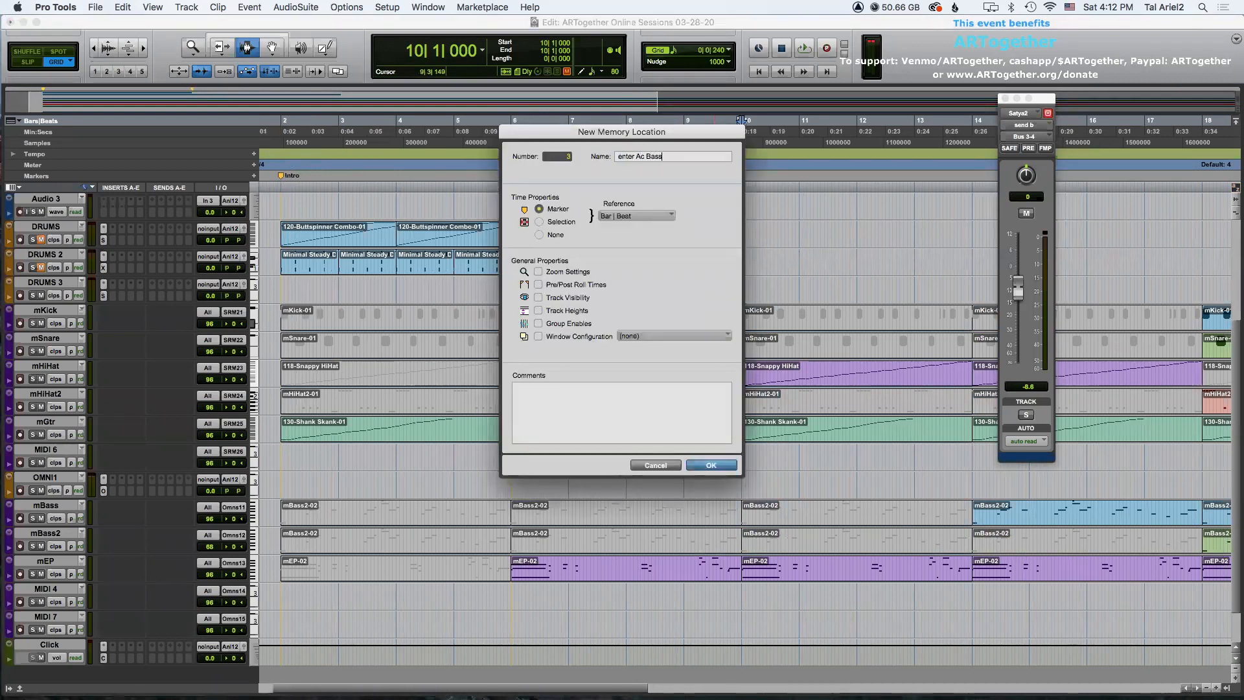
pyautogui.press('Return')
# Rename the bar 10 marker to enter HH.
pyautogui.press('super+bracketleft')
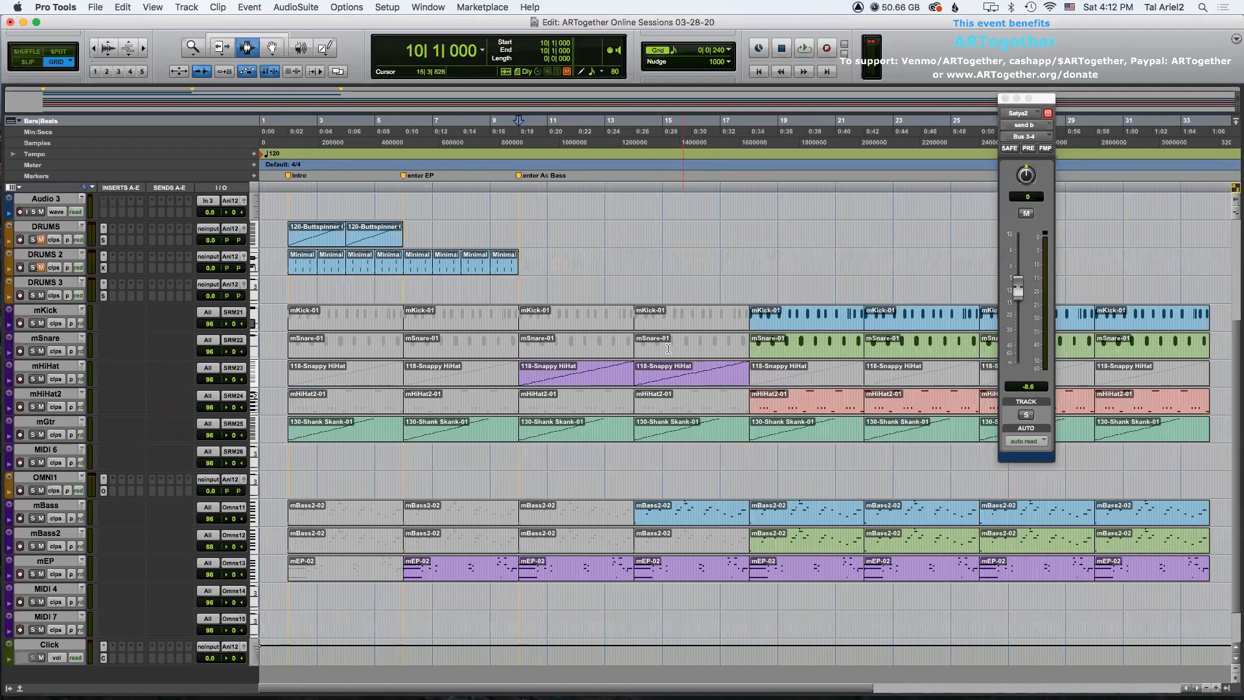
pyautogui.doubleClick(521, 176)
pyautogui.moveTo(690, 156); pyautogui.dragTo(644, 153)
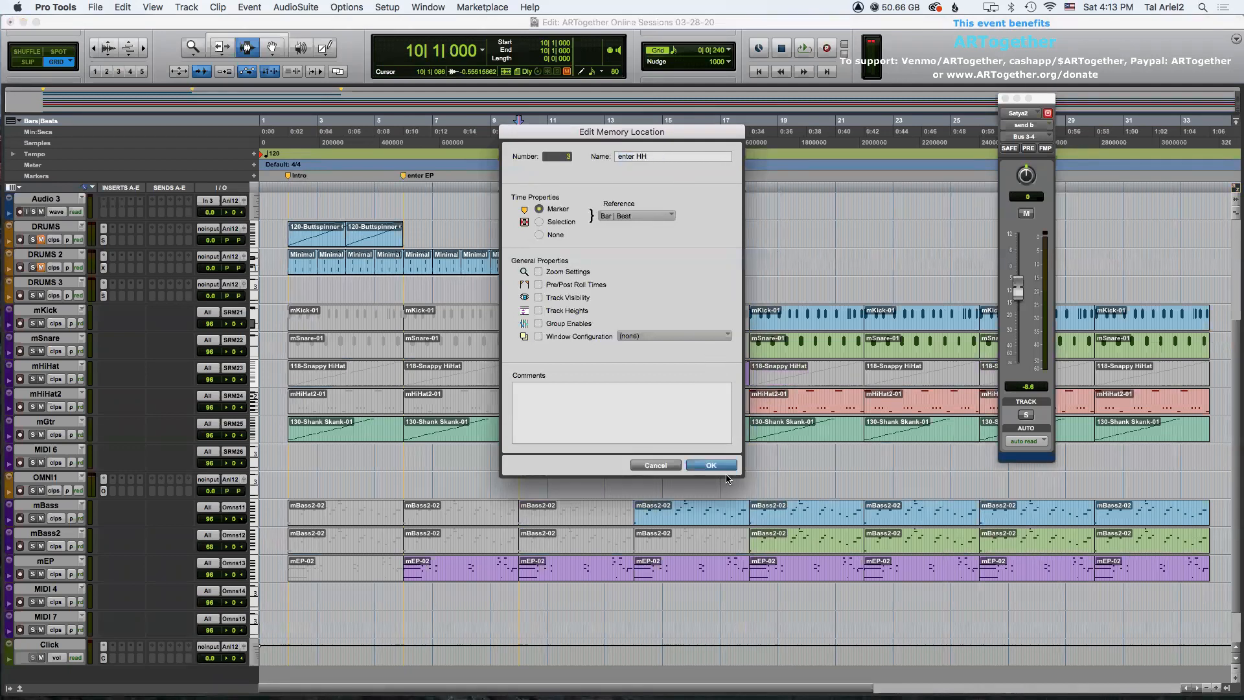
pyautogui.click(711, 466)
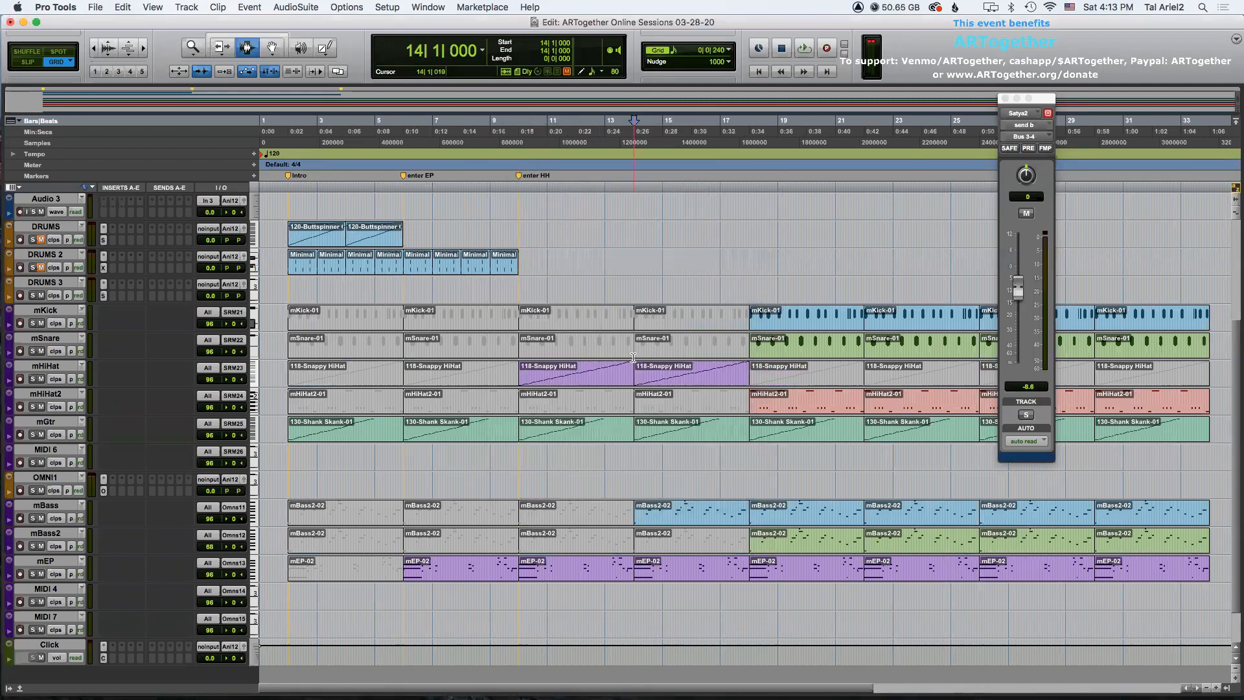
# Add a marker named Enter AC Bass at bar 14.
pyautogui.press('KP_Enter')
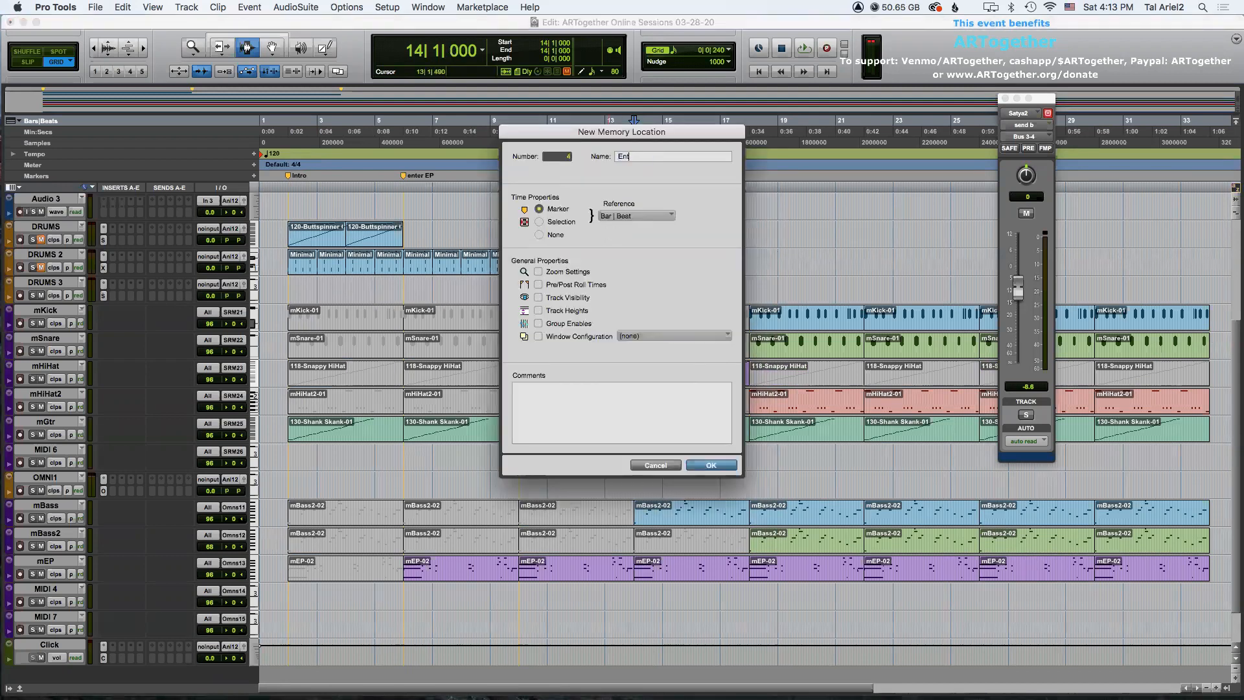
pyautogui.write('Enter AC Bass')
pyautogui.press('Return')
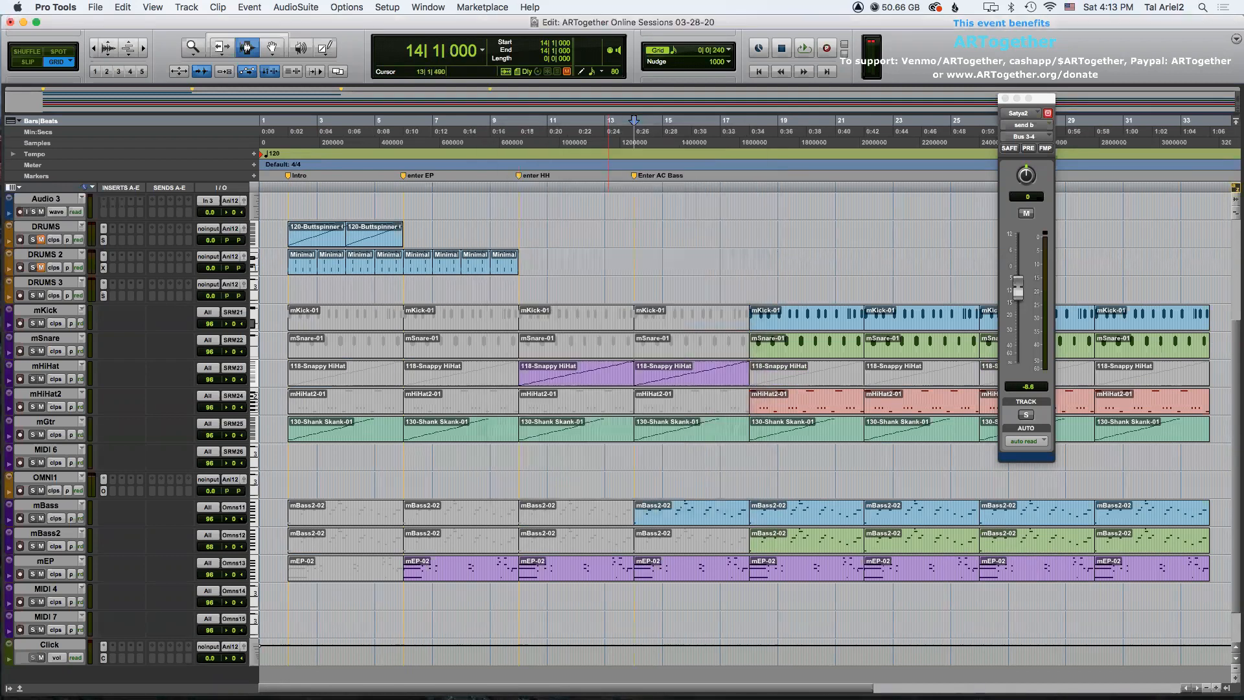
# Add a marker named Full groove at bar 18.
pyautogui.click(739, 315)
pyautogui.press('t')
pyautogui.press('t')
pyautogui.click(796, 295)
pyautogui.press('Return')
pyautogui.write('Full g')
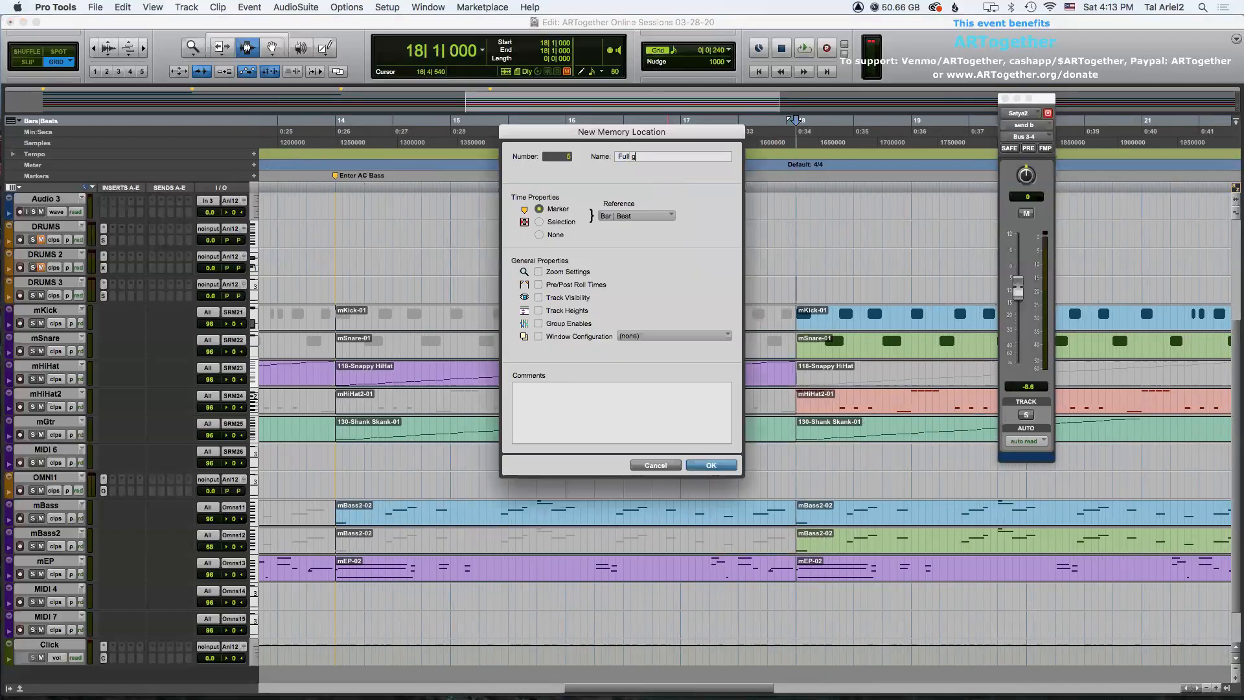
pyautogui.press('Return')
# Move the Satya_PickUpPieces clip on Satya2 later, to about bar 19.
pyautogui.press('r')
pyautogui.press('r')
pyautogui.press('r')
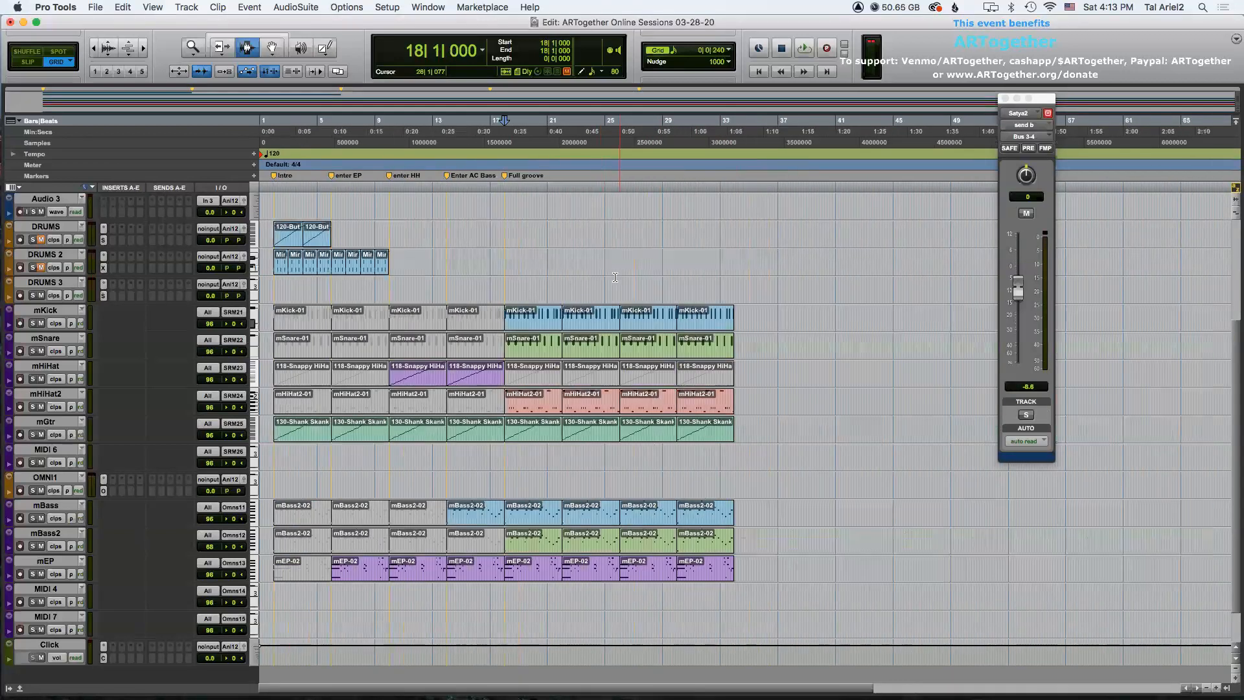
pyautogui.click(650, 330)
pyautogui.scroll(5, 654, 324)
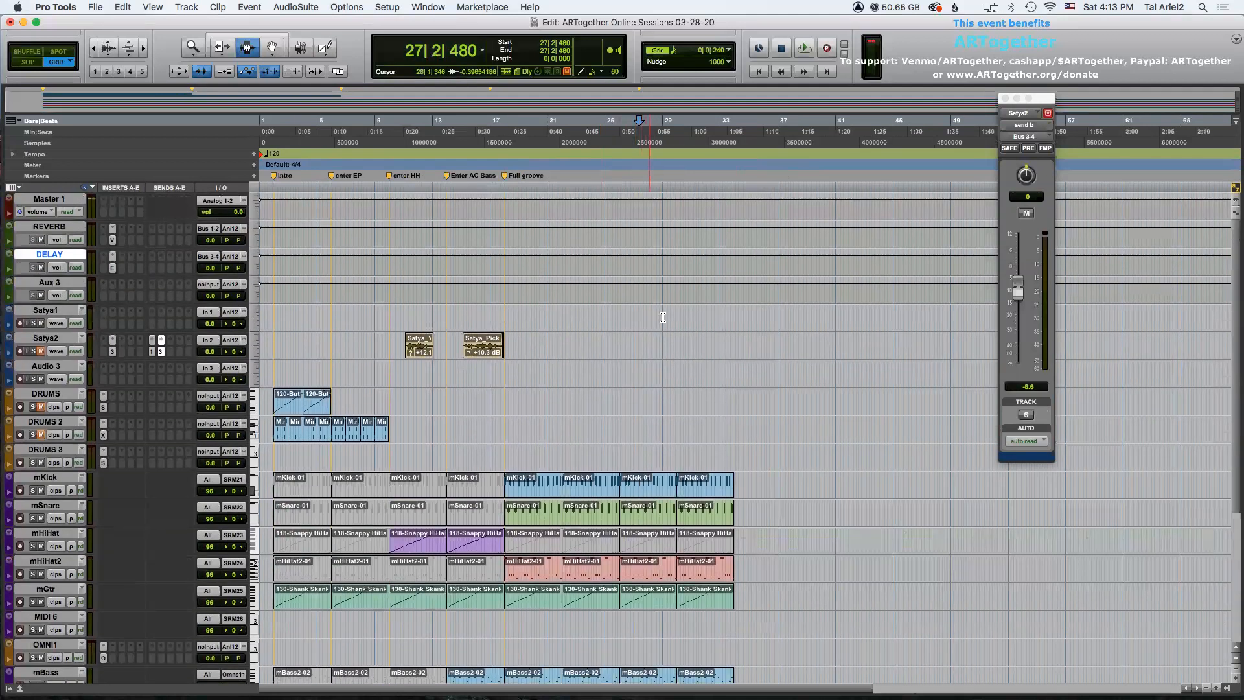
pyautogui.press('F8')
pyautogui.moveTo(477, 353); pyautogui.dragTo(550, 352)
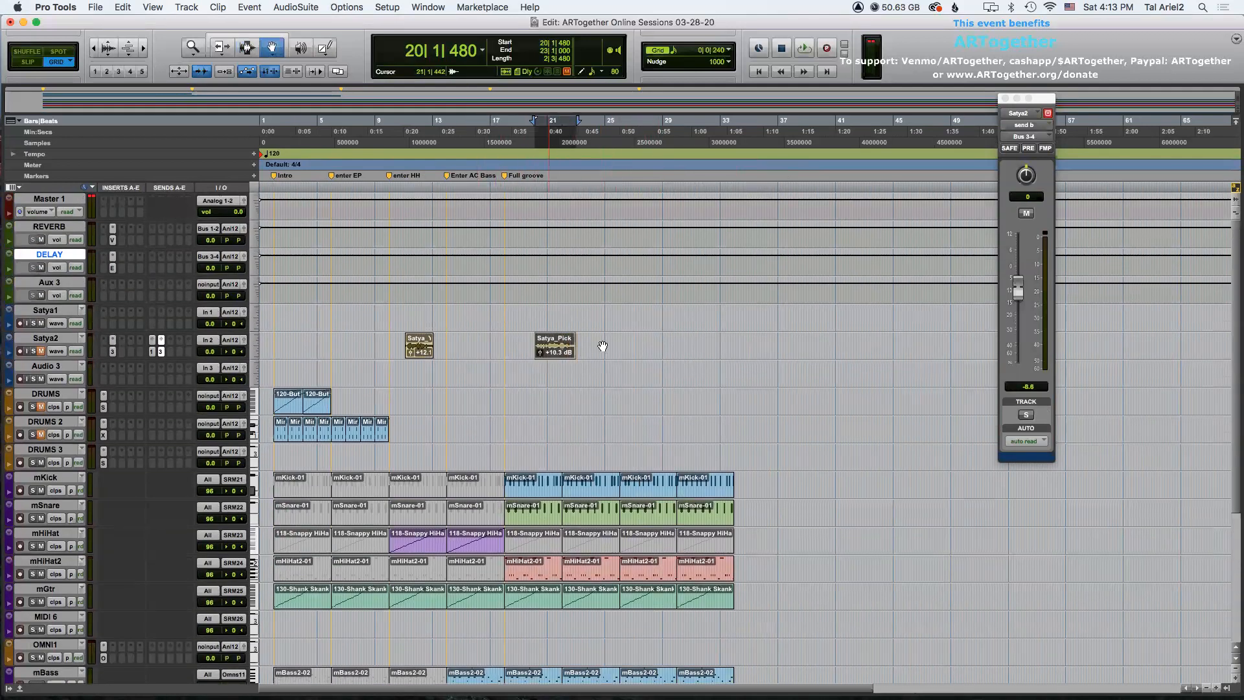
pyautogui.press('t')
pyautogui.press('t')
pyautogui.moveTo(780, 353); pyautogui.dragTo(710, 353)
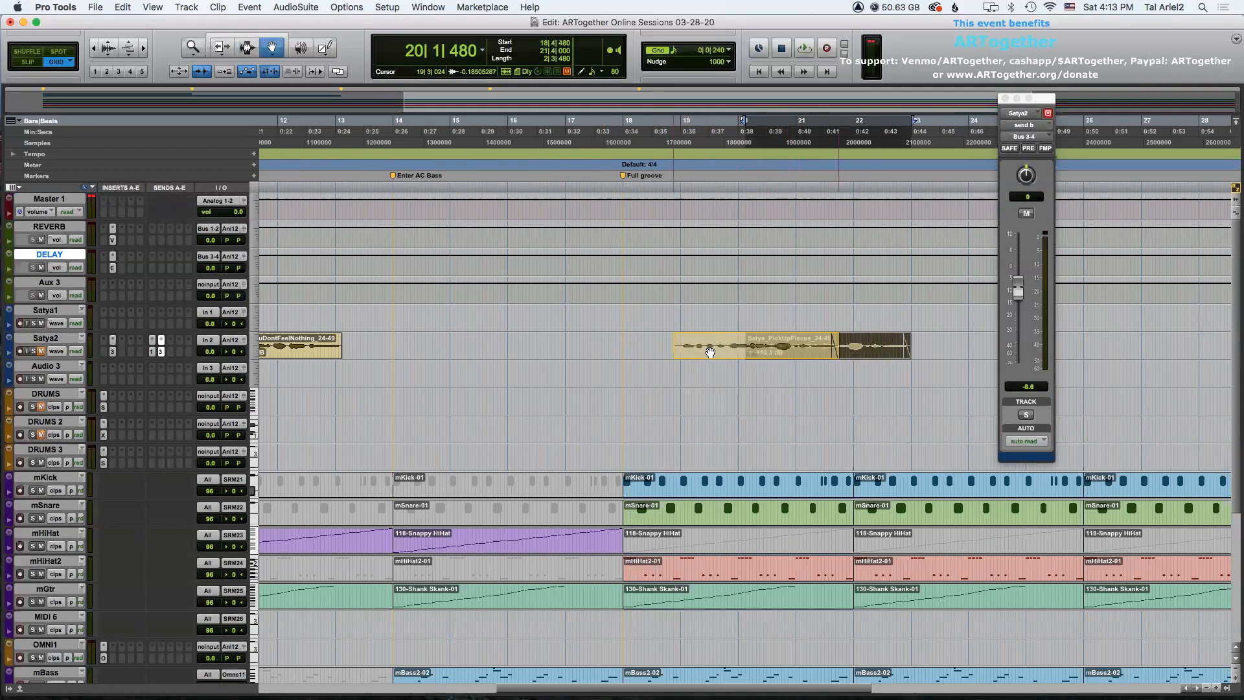
# Move the Satya2 clips: PickUpPieces to about bar 17 and YouDontFeelNothing to about bar 12.
pyautogui.moveTo(710, 352); pyautogui.dragTo(600, 353)
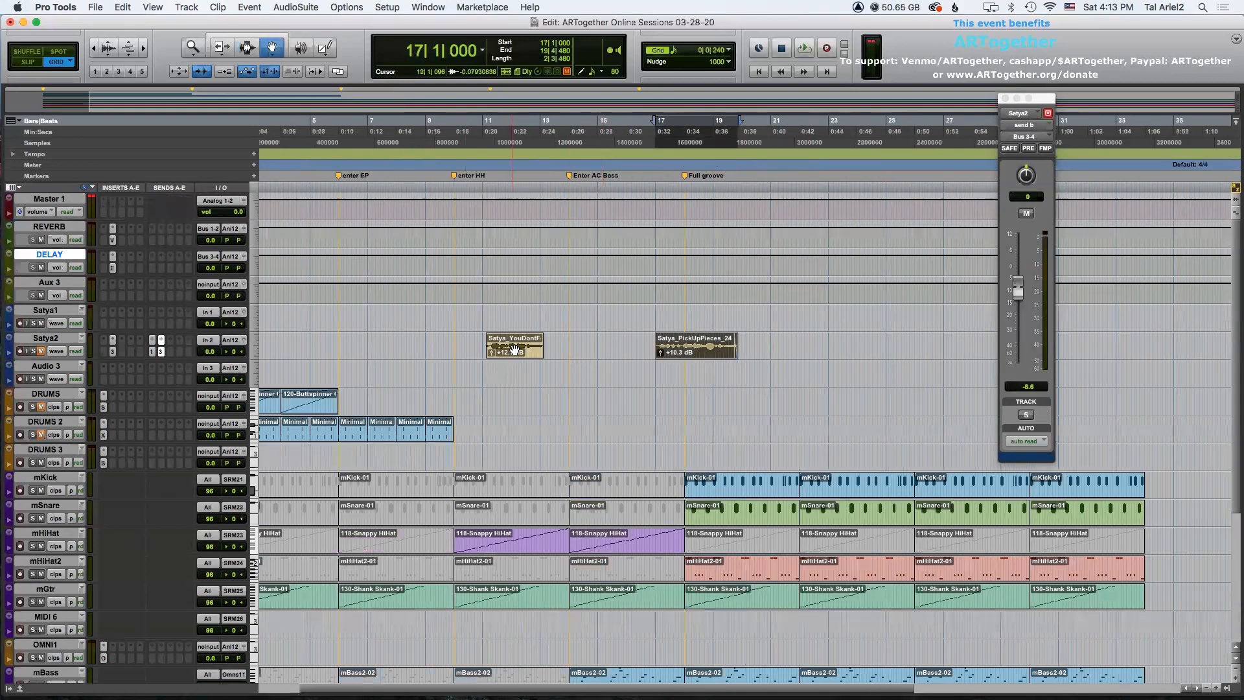
pyautogui.moveTo(515, 343); pyautogui.dragTo(541, 344)
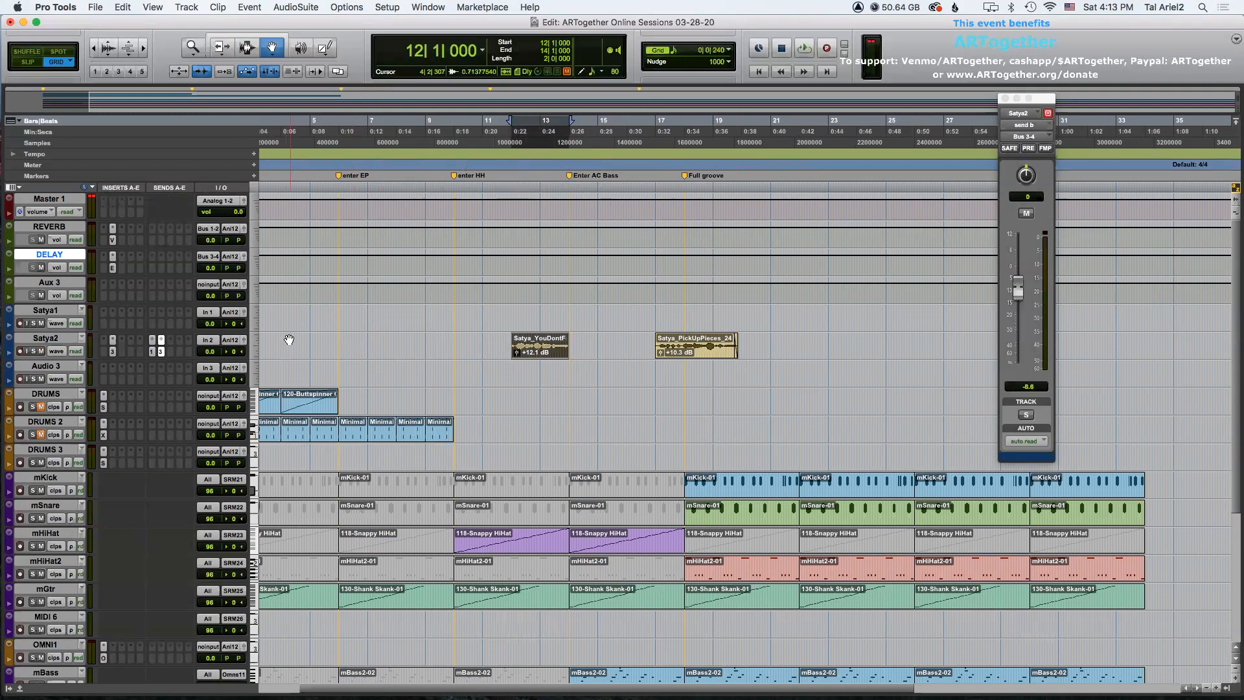
# Play the arrangement from the start, stop, and save the session.
pyautogui.press('Return')
pyautogui.press('space')
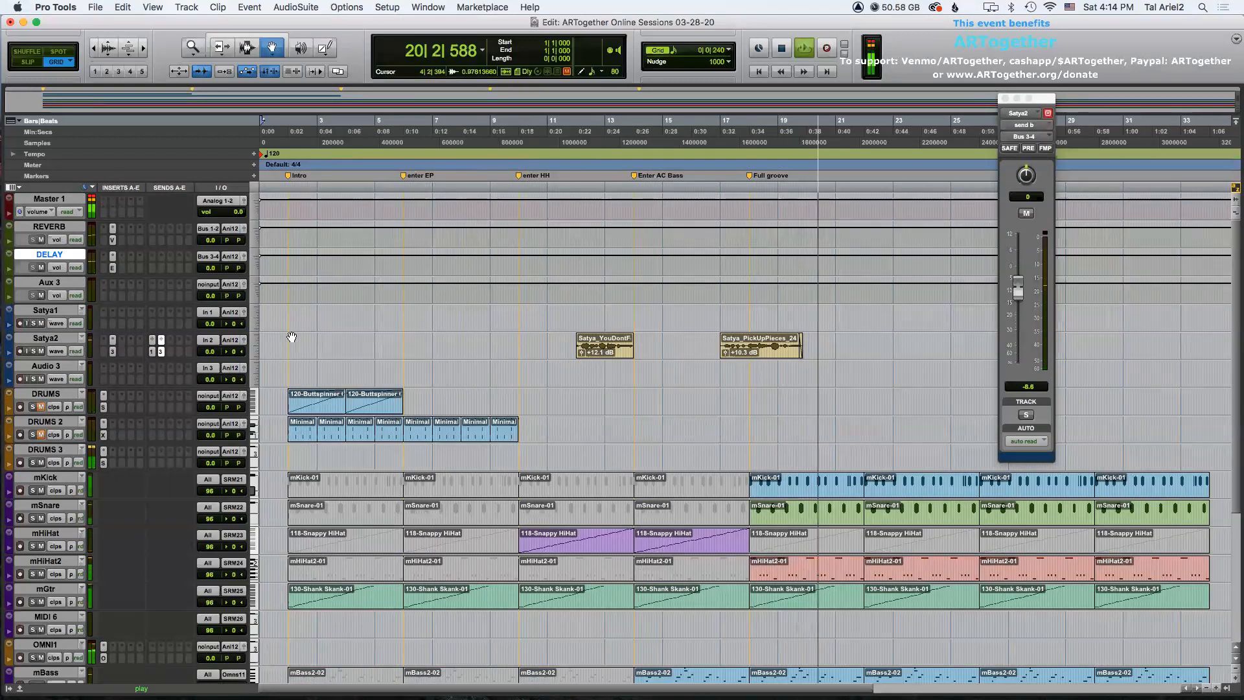
pyautogui.press('space')
pyautogui.press('super+s')
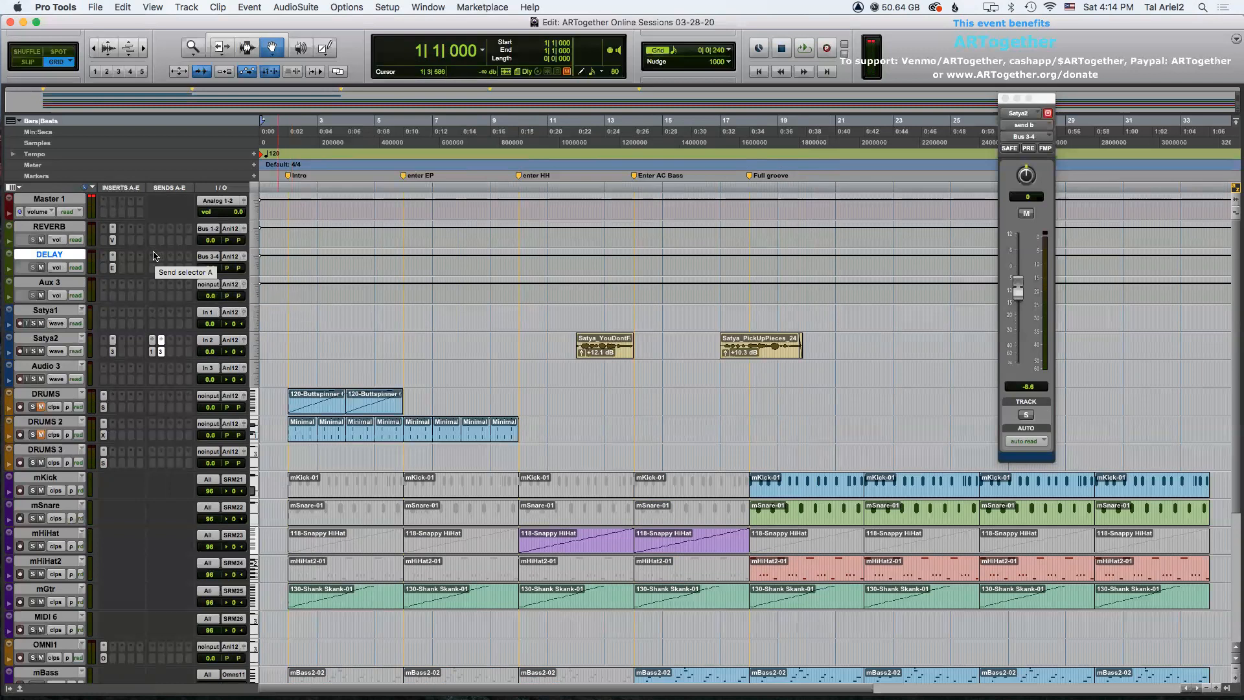
# Insert the ValhallaVintageVerb plug-in on the Aux 3 track.
pyautogui.click(57, 285)
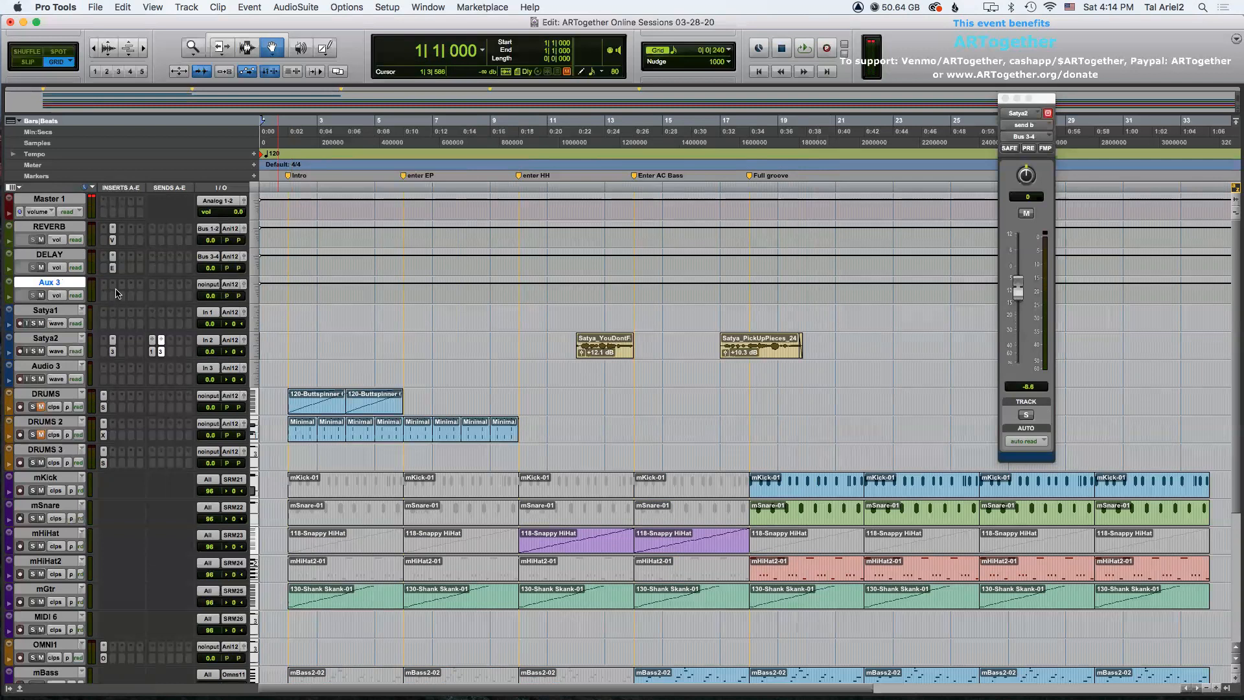
pyautogui.click(114, 286)
pyautogui.moveTo(175, 285)
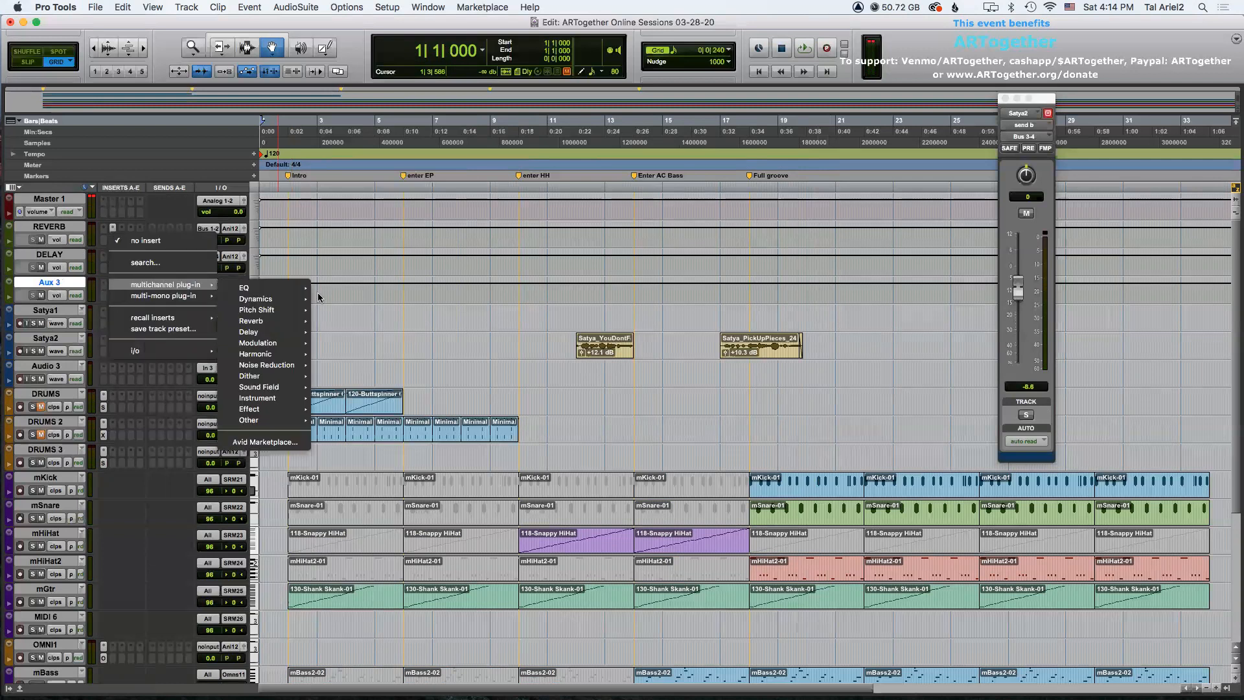
pyautogui.moveTo(292, 328)
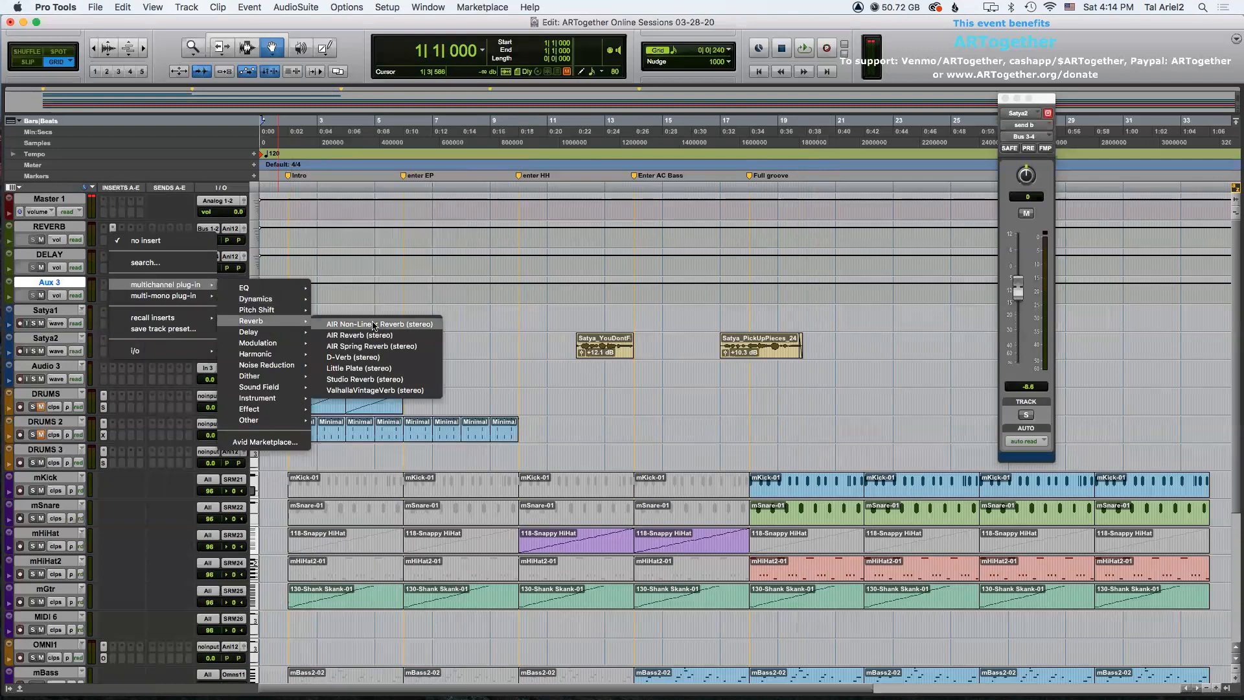
pyautogui.click(388, 391)
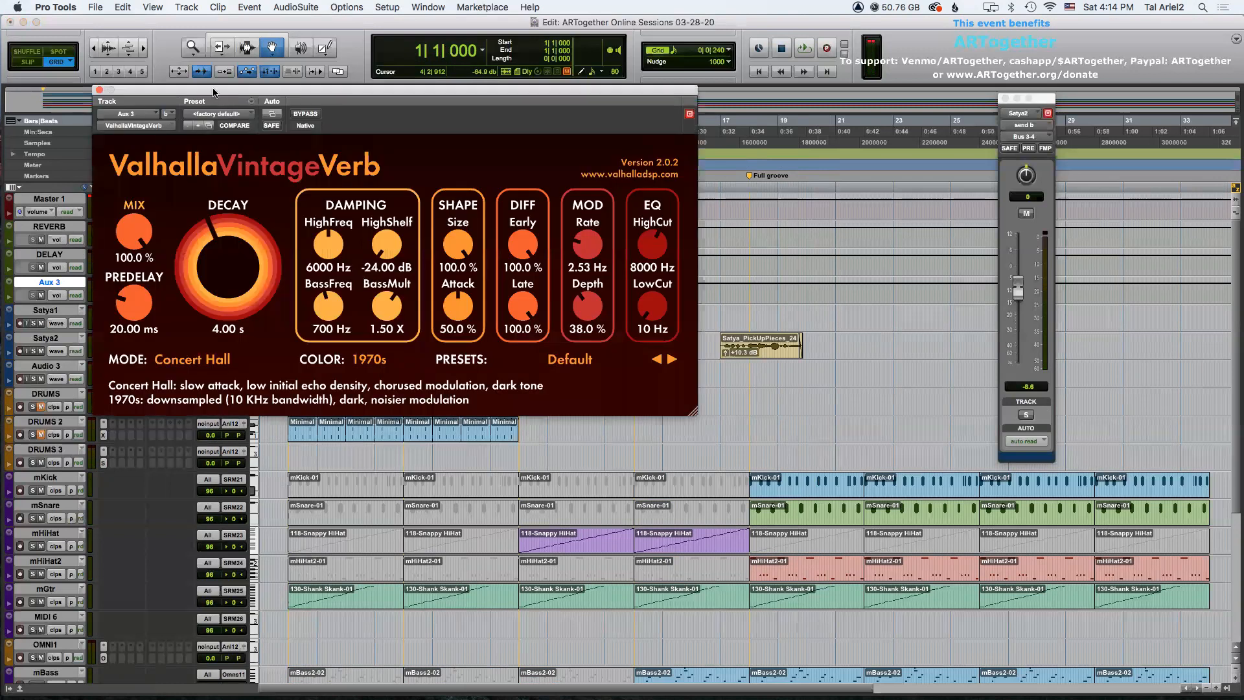
# Rename the Aux 3 track to REVERB2 and set its input to Bus 5-6.
pyautogui.moveTo(214, 93); pyautogui.dragTo(418, 103)
pyautogui.doubleClick(36, 283)
pyautogui.write('ERV')
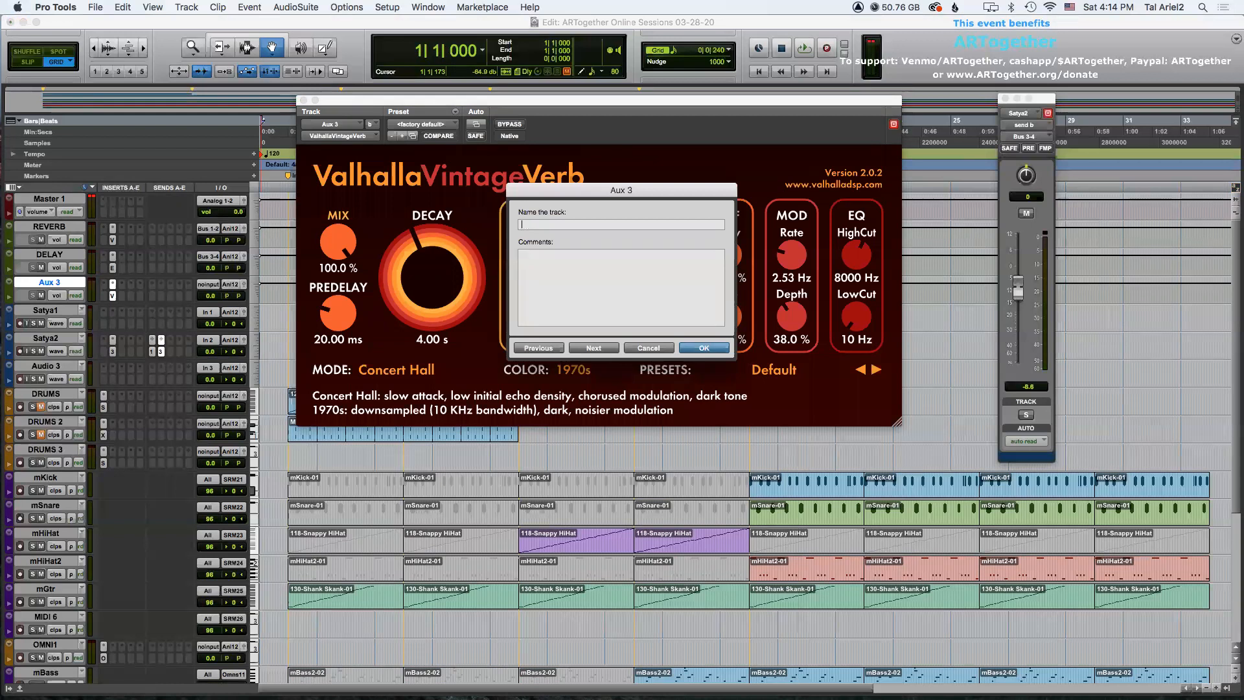
pyautogui.press('Return')
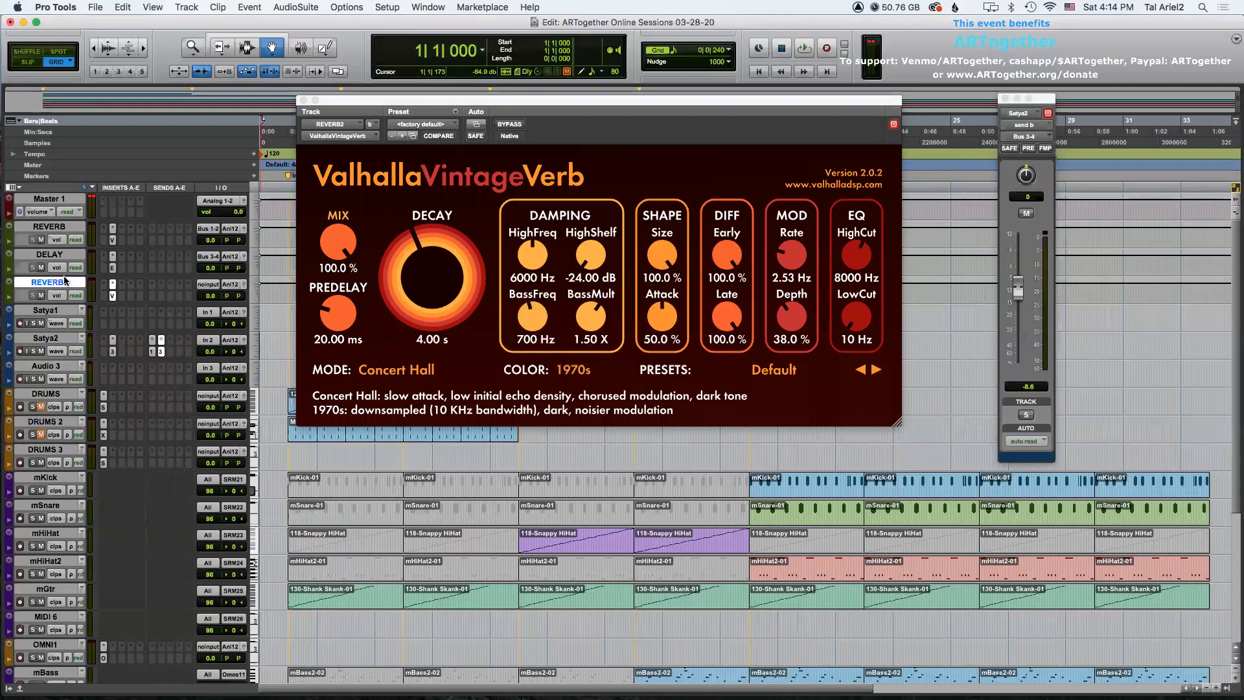
pyautogui.click(208, 285)
pyautogui.click(304, 279)
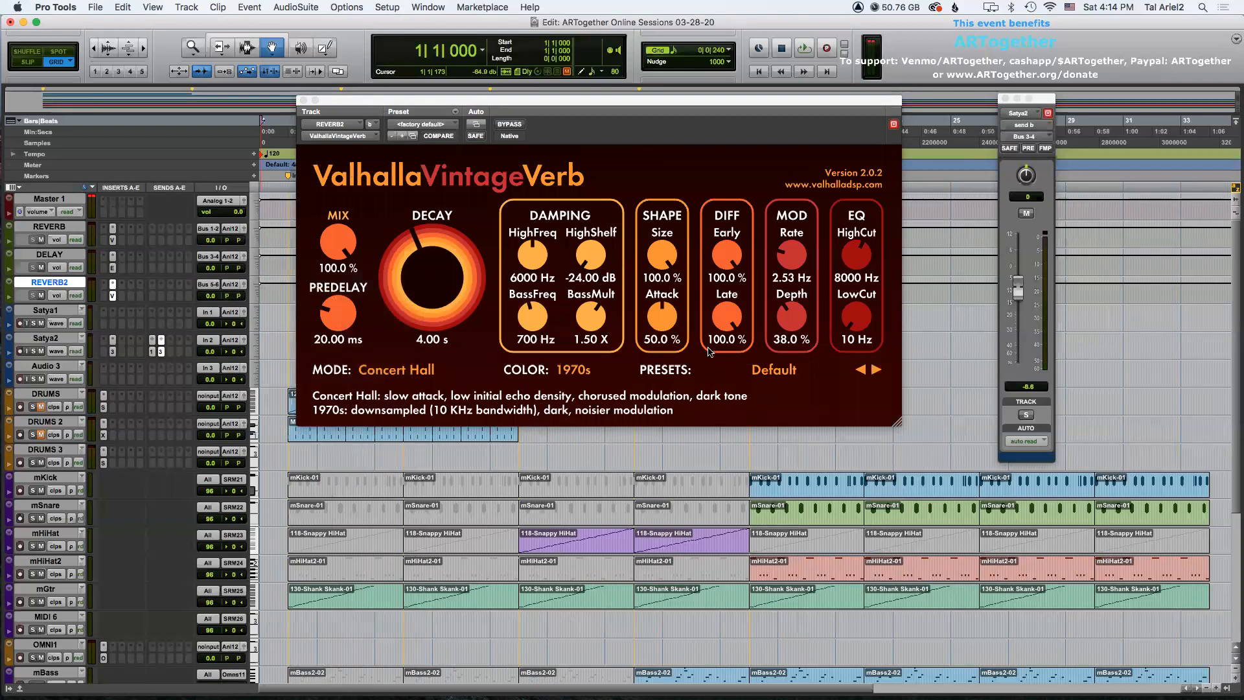
# Load the Concert Wave preset from Huge Spaces in ValhallaVintageVerb and close the plug-in window.
pyautogui.click(745, 370)
pyautogui.moveTo(819, 556)
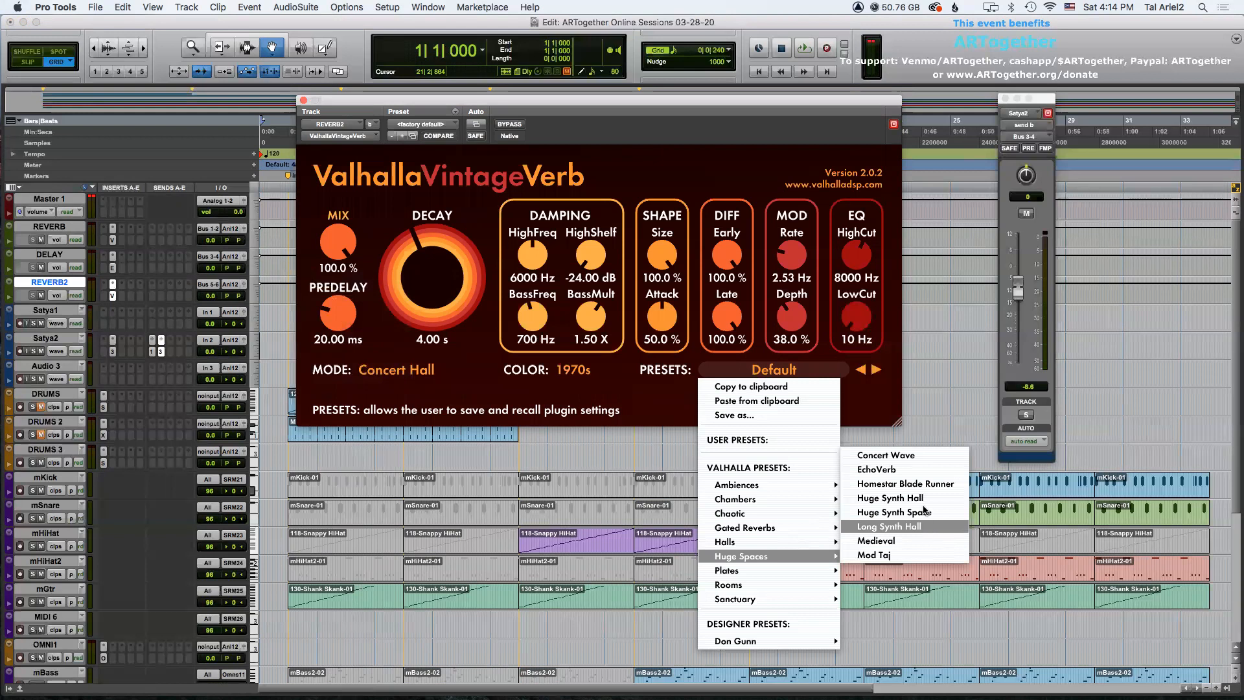
pyautogui.click(897, 455)
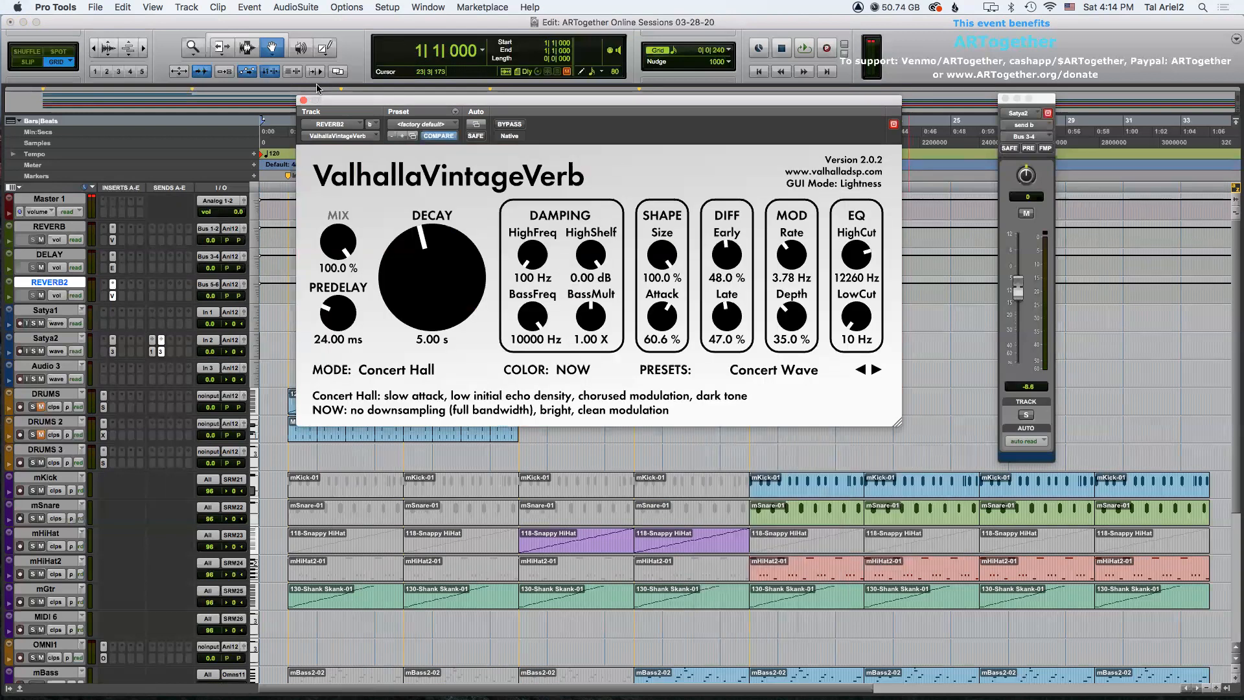
pyautogui.click(303, 99)
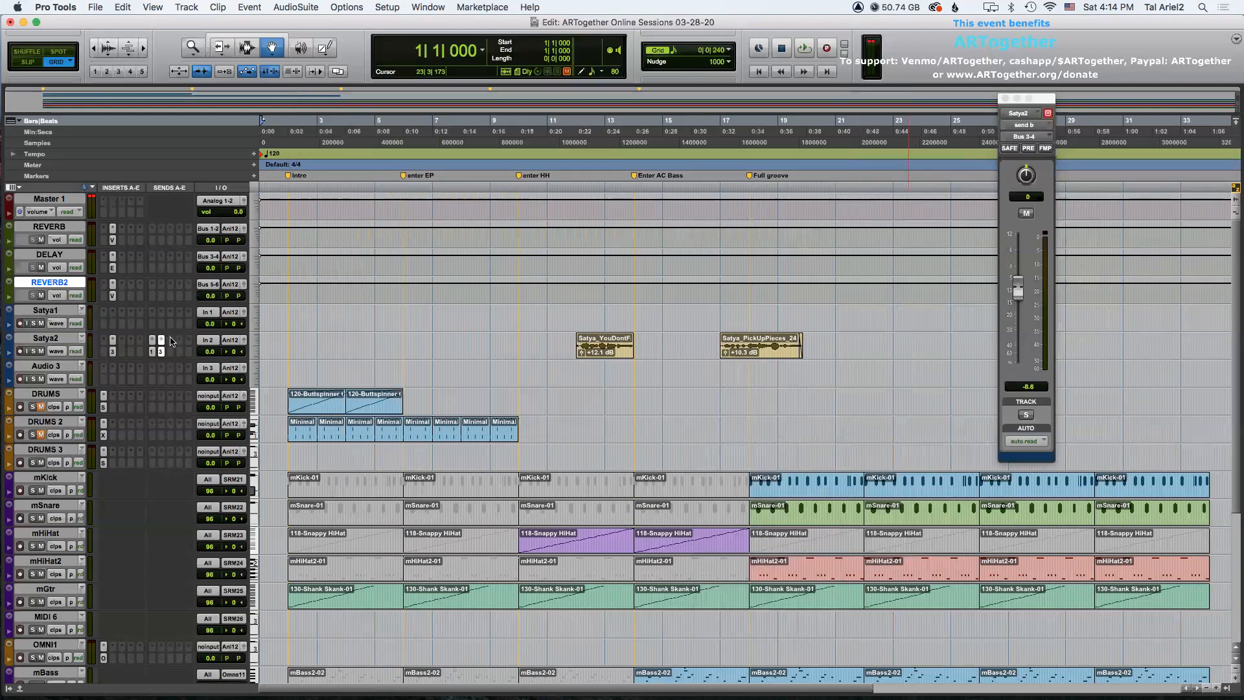
# Add a send from Satya2 to Bus 5-6 and set its level to -36 dB.
pyautogui.click(173, 360)
pyautogui.moveTo(249, 351)
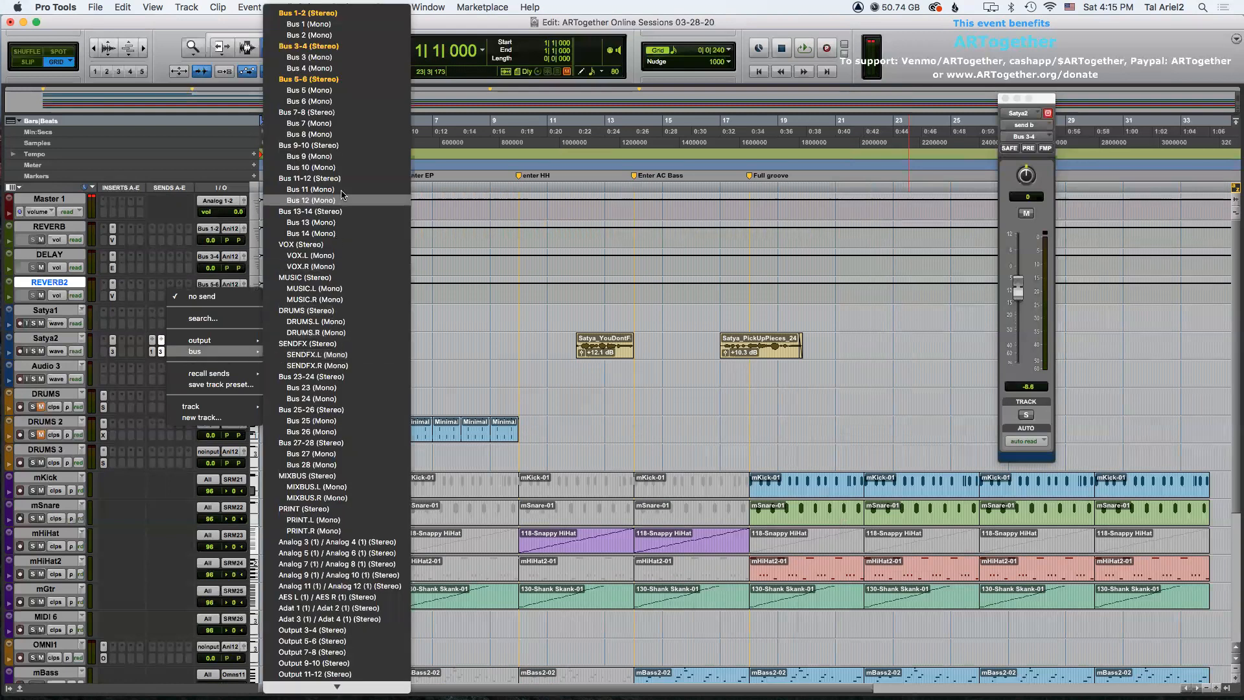
pyautogui.click(324, 79)
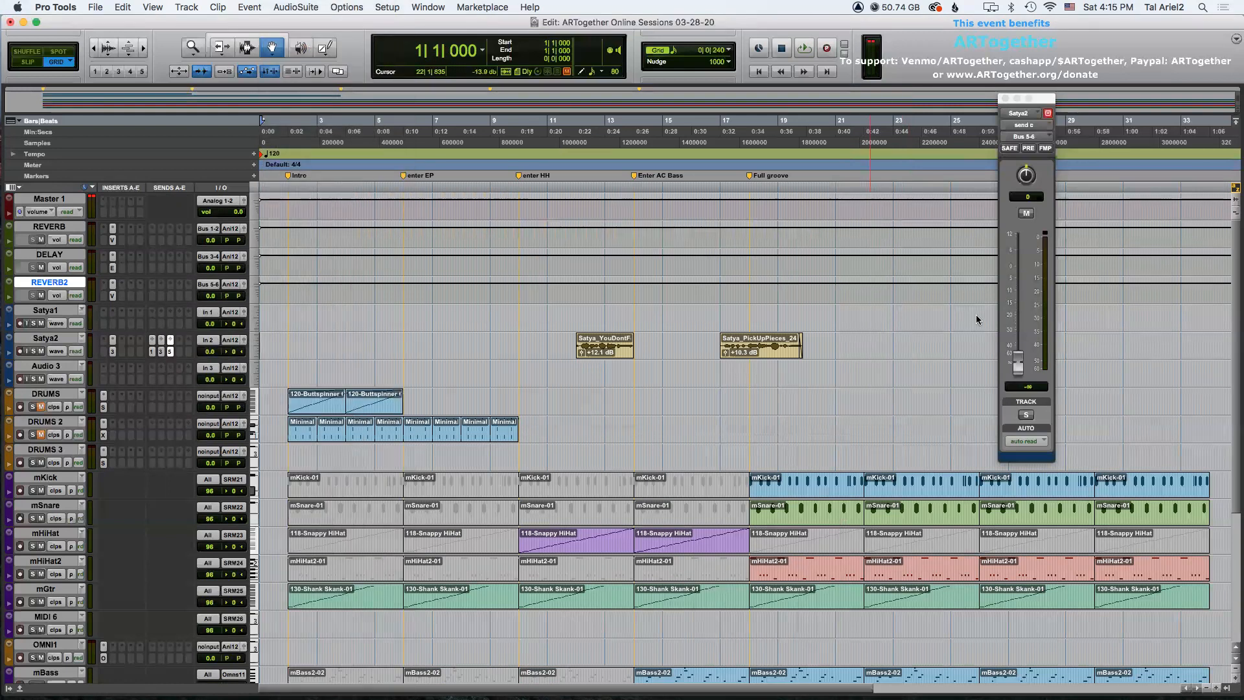
pyautogui.moveTo(1022, 369); pyautogui.dragTo(1019, 345)
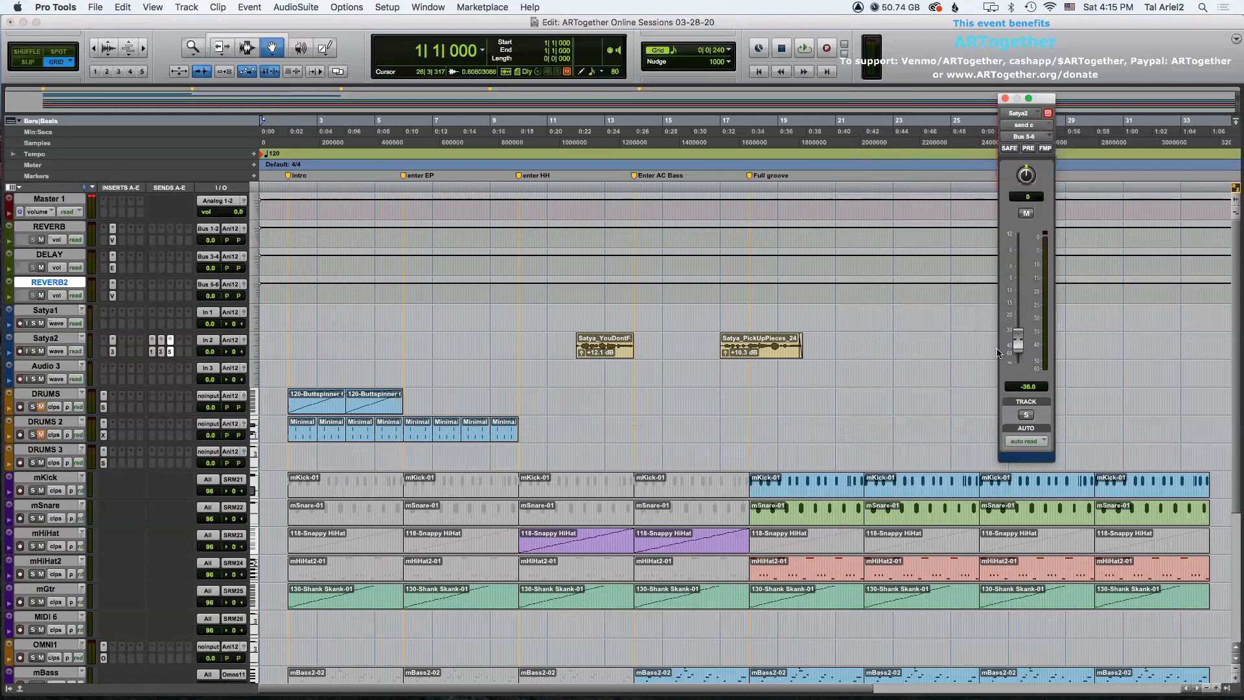
# Move Satya_PickUpPieces to about bar 20 and Satya_YouDontFeelNothing to about bar 16 on Satya2.
pyautogui.press('super+bracketright')
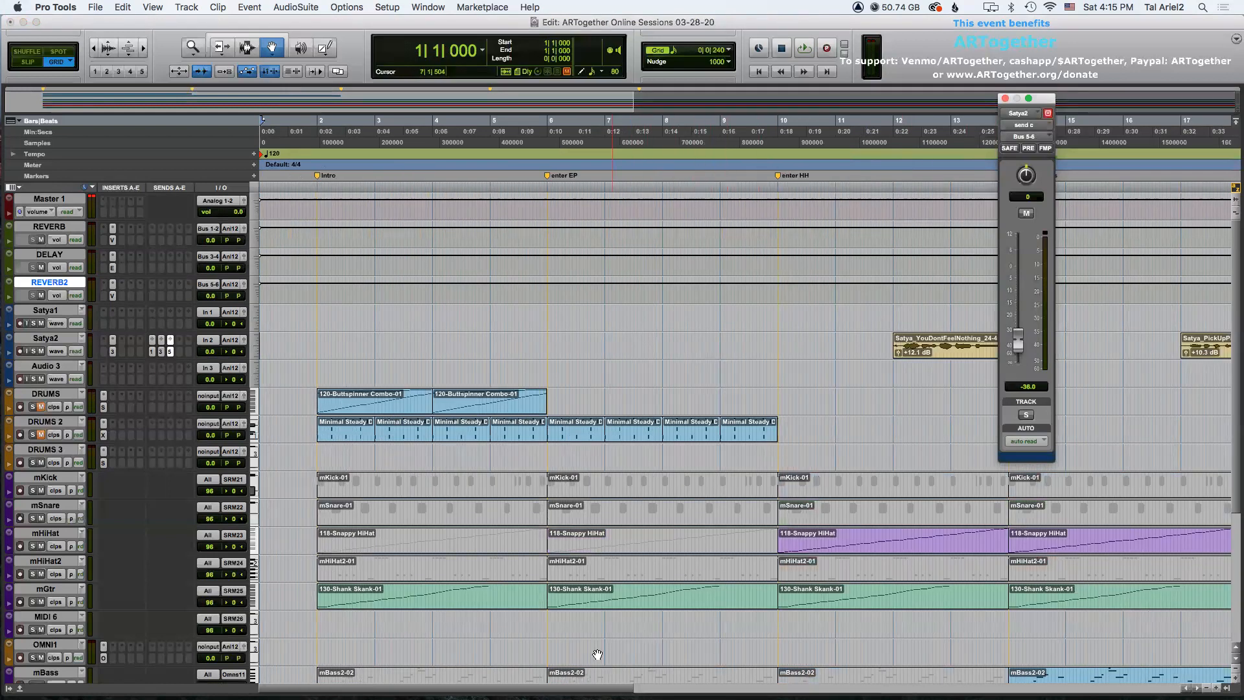
pyautogui.moveTo(579, 688); pyautogui.dragTo(726, 688)
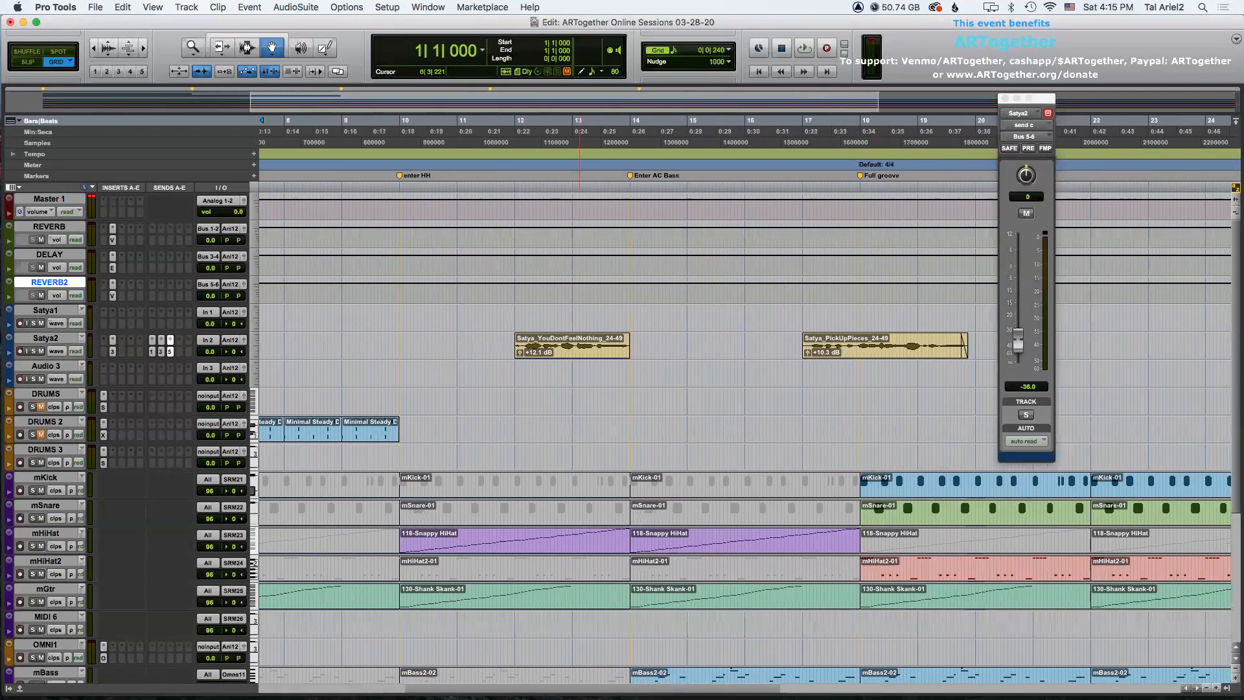
pyautogui.moveTo(845, 344); pyautogui.dragTo(1016, 344)
pyautogui.moveTo(563, 344); pyautogui.dragTo(793, 354)
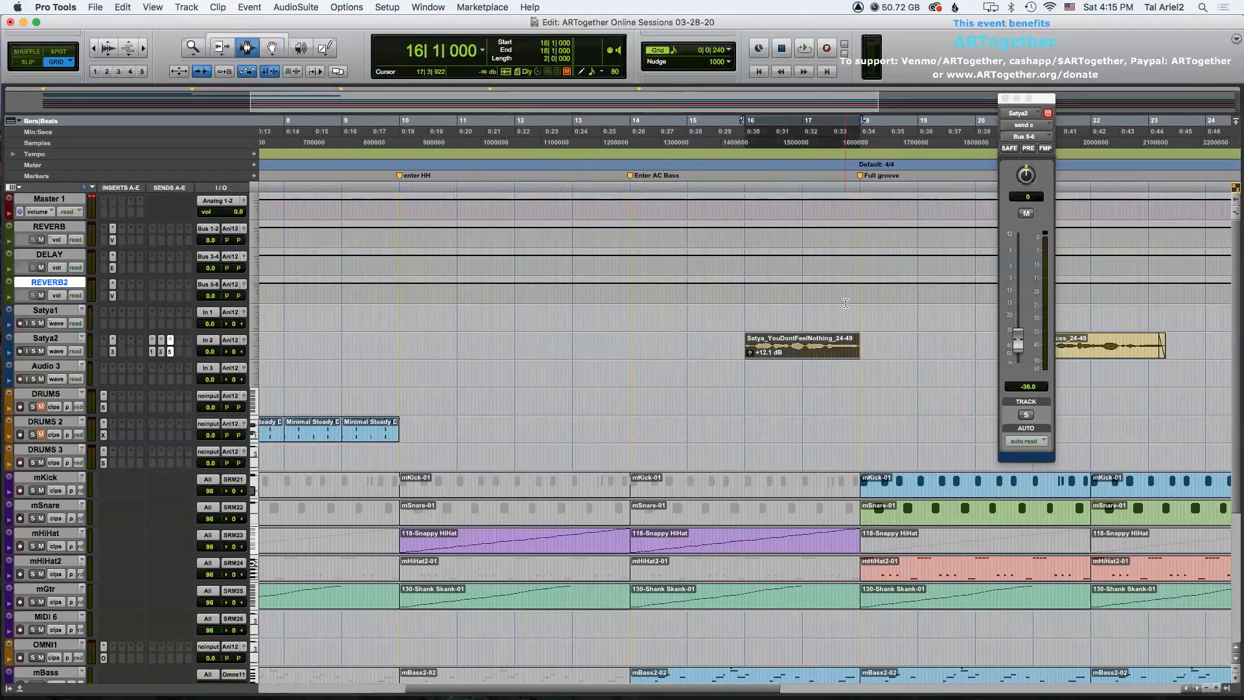
# Split the mHiHat and mGtr clips at bar 16 and mute their segments between bars 16 and 18.
pyautogui.scroll(-3, 732, 421)
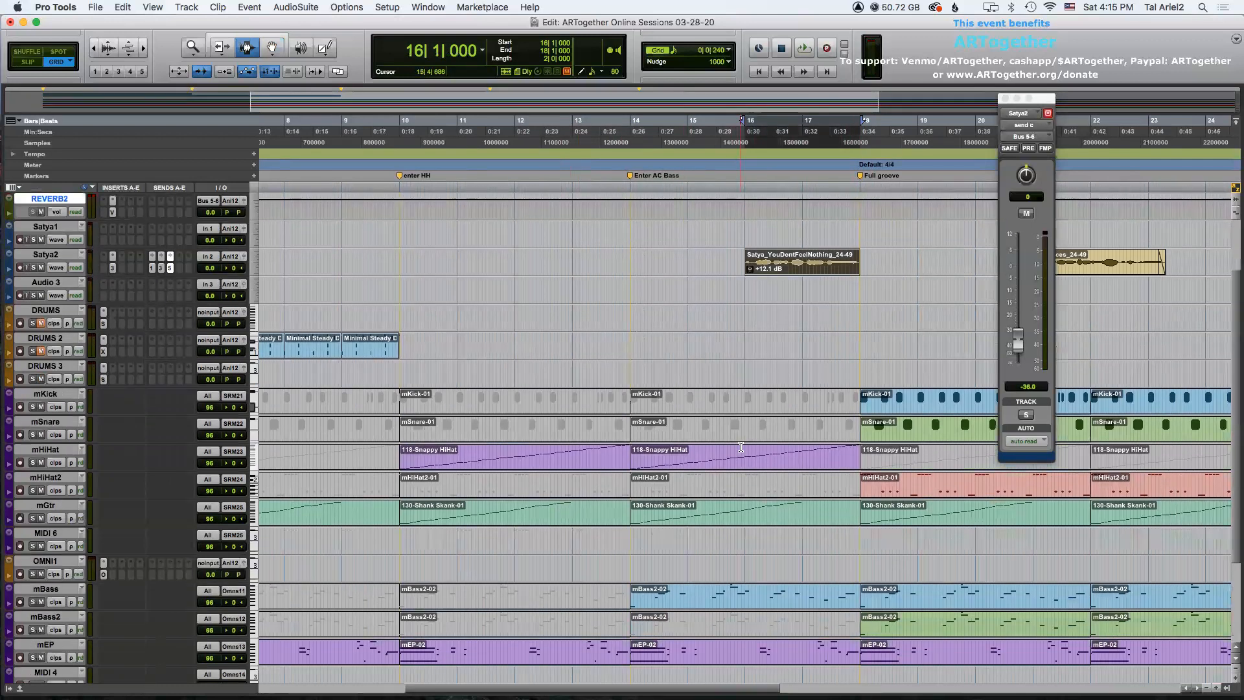
pyautogui.click(743, 455)
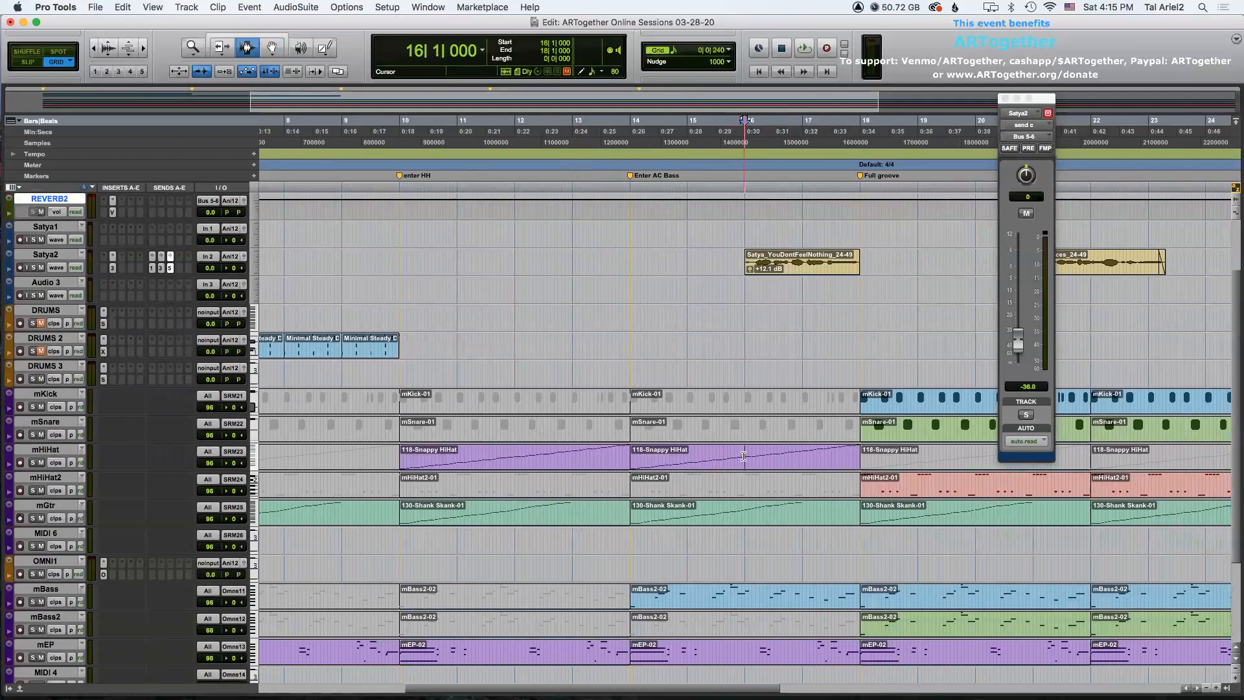
pyautogui.press('super+e')
pyautogui.click(747, 514)
pyautogui.press('super+e')
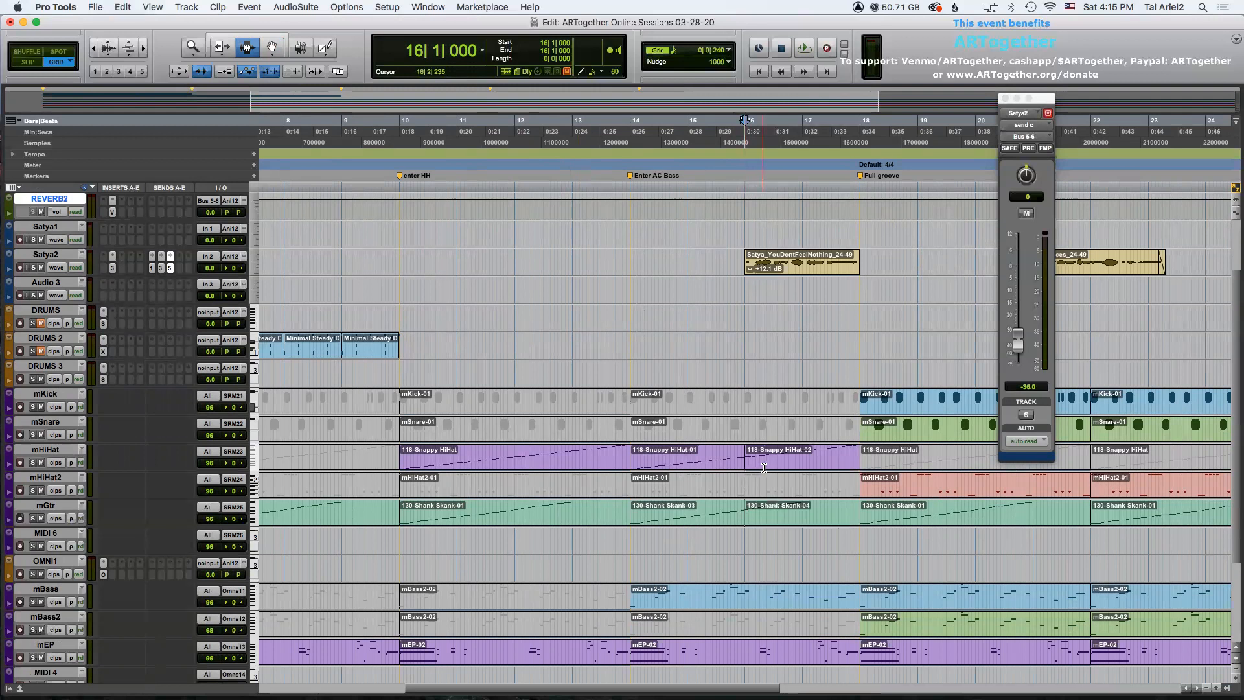
pyautogui.doubleClick(764, 469)
pyautogui.press('super+m')
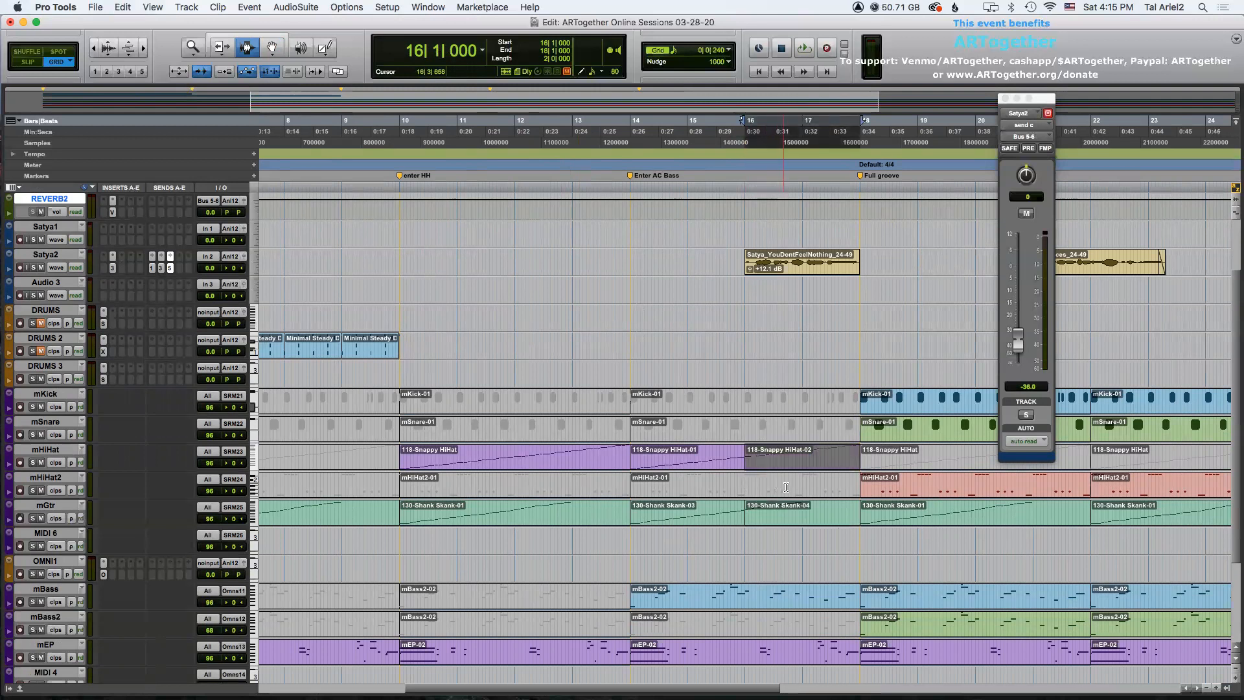
pyautogui.click(787, 492)
pyautogui.doubleClick(783, 507)
pyautogui.press('super+m')
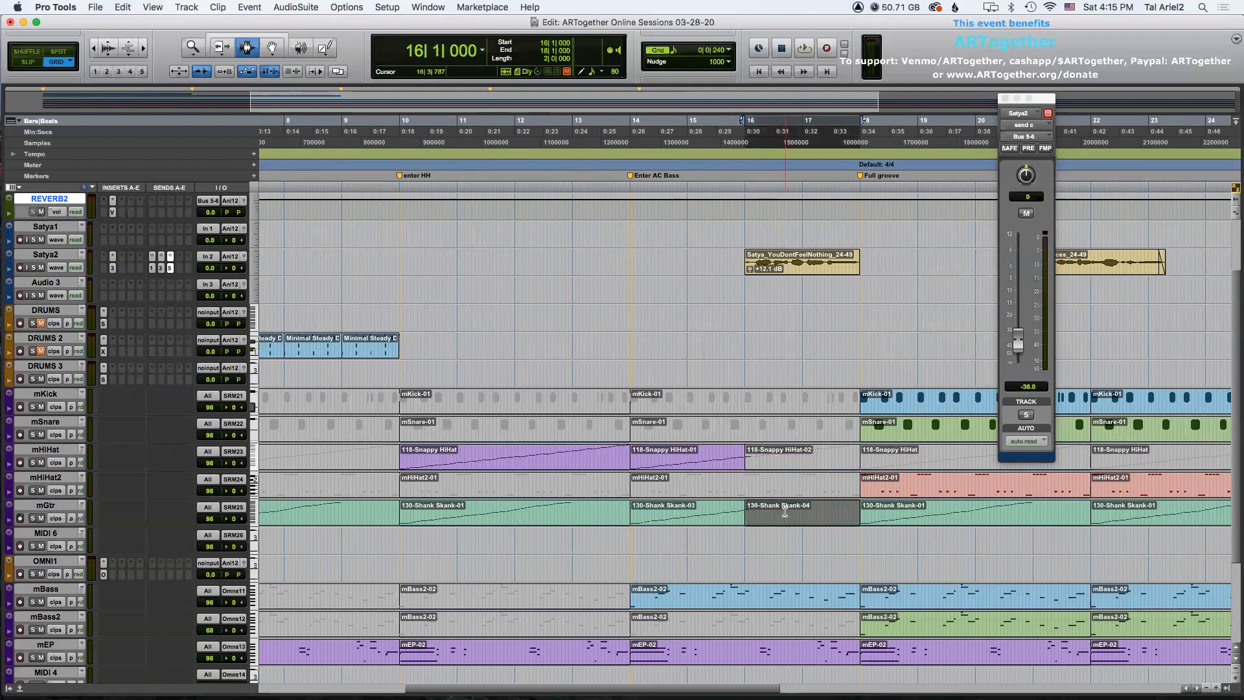
# Split the mBass clip at bar 16 beat 2 and mute the segment up to bar 18.
pyautogui.scroll(-3, 786, 510)
pyautogui.click(746, 483)
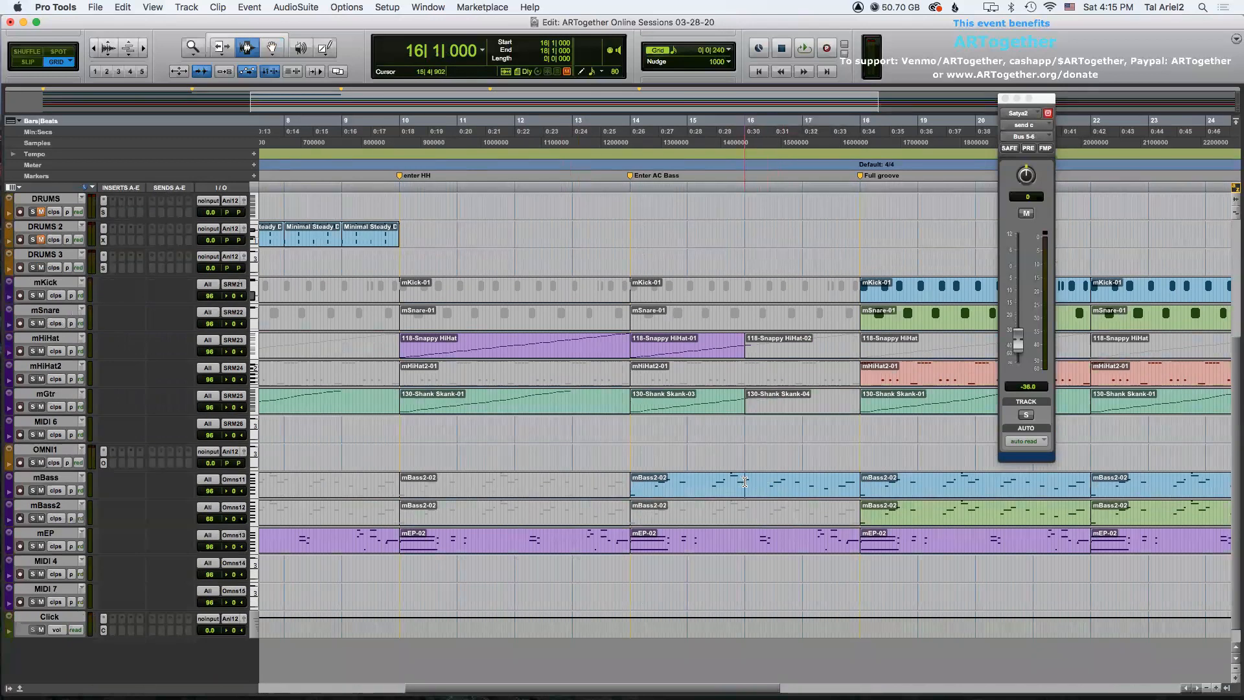
pyautogui.click(764, 485)
pyautogui.press('super+e')
pyautogui.click(781, 485)
pyautogui.doubleClick(780, 485)
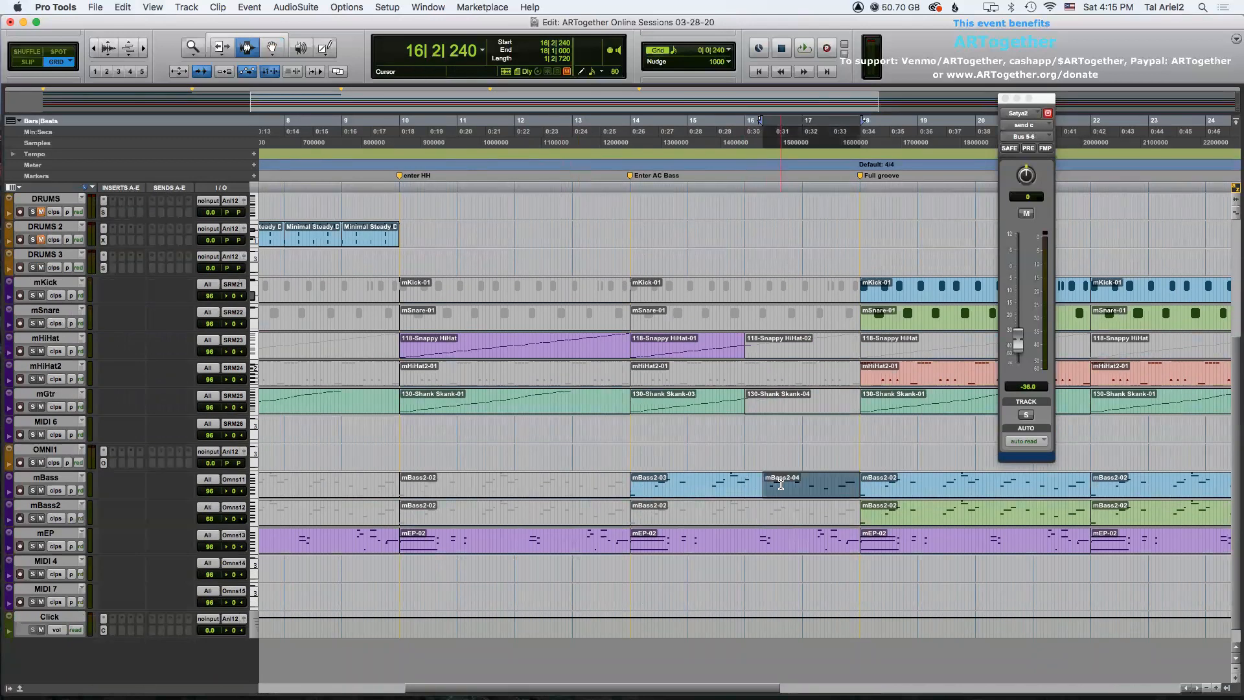
pyautogui.scroll(3, 742, 537)
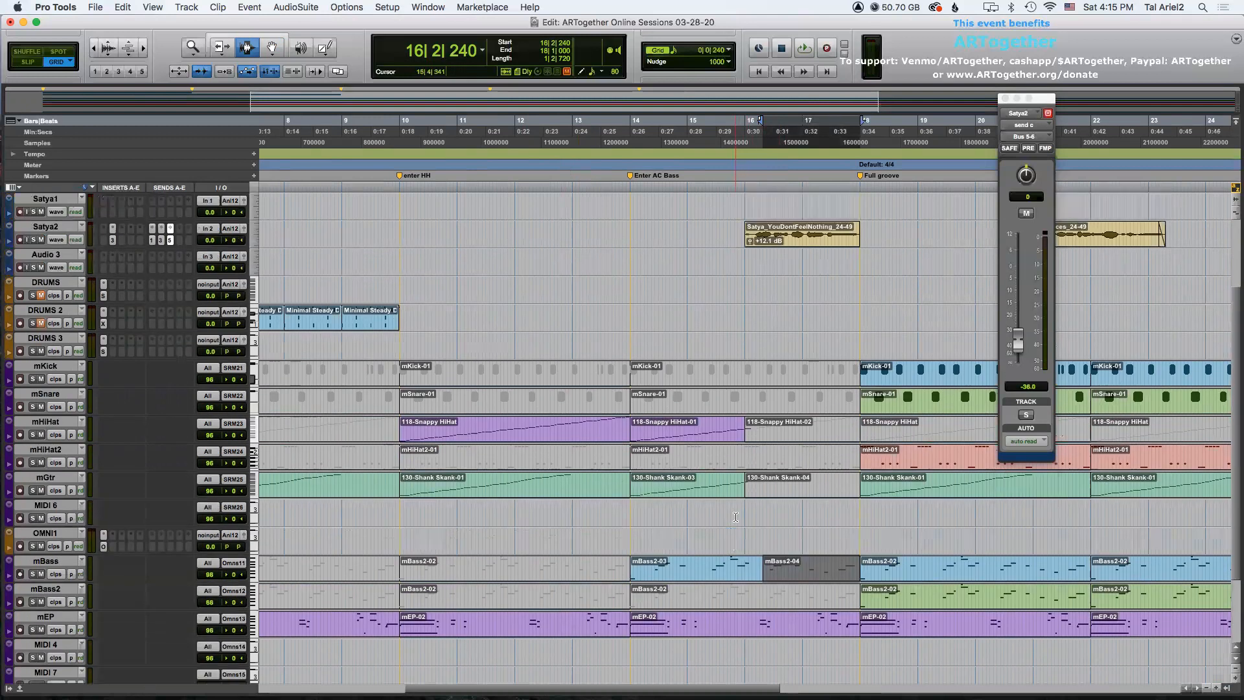
# Play from bar 14 and set Satya2's Bus 5-6 reverb send to 0 dB.
pyautogui.click(630, 213)
pyautogui.press('space')
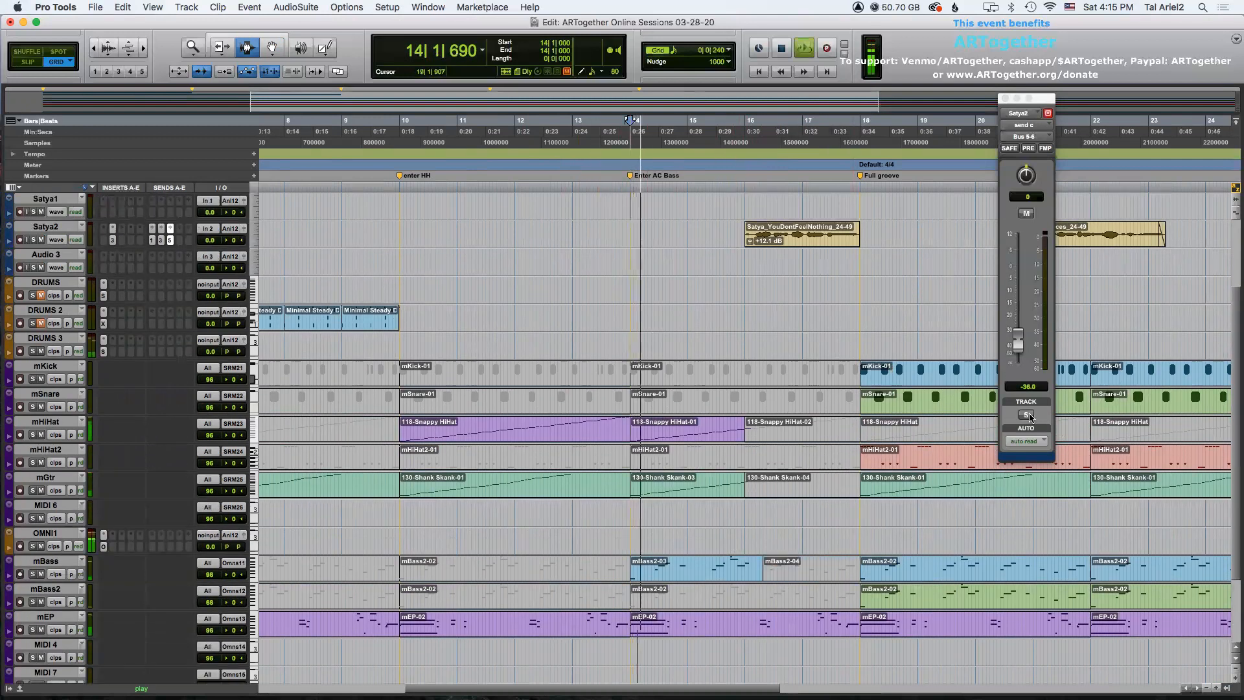
pyautogui.keyDown('alt'); pyautogui.click(1017, 353); pyautogui.keyUp('alt')
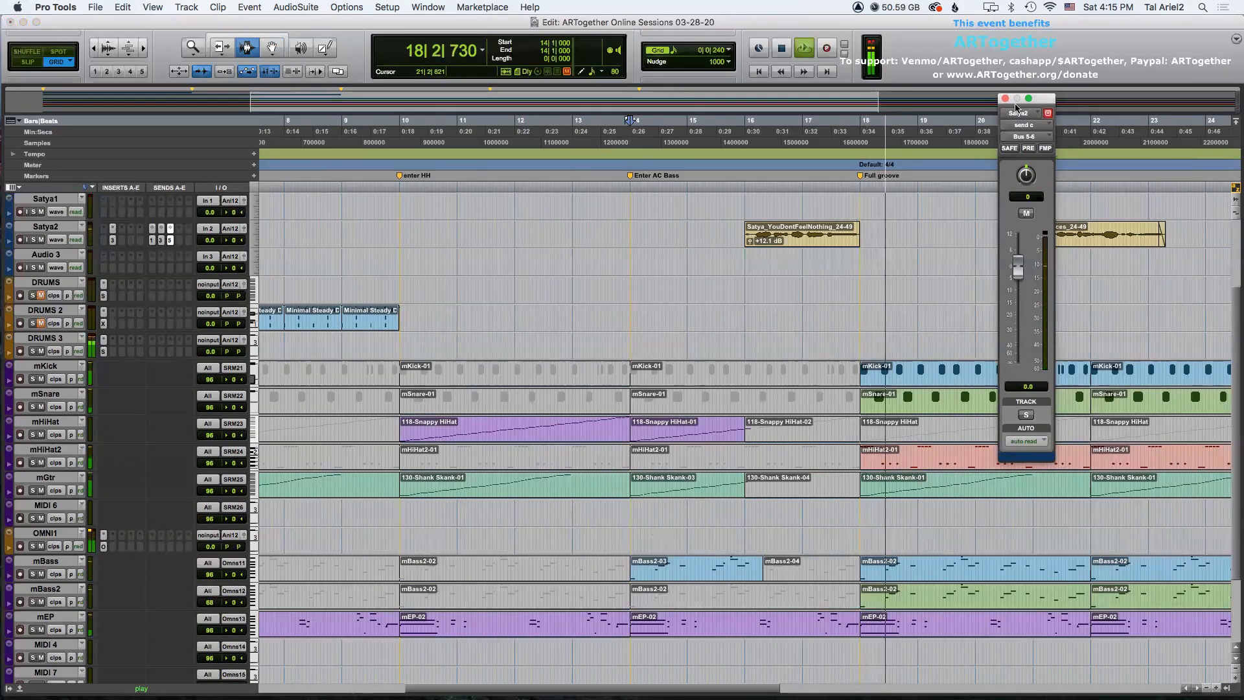
pyautogui.click(1004, 99)
pyautogui.press('space')
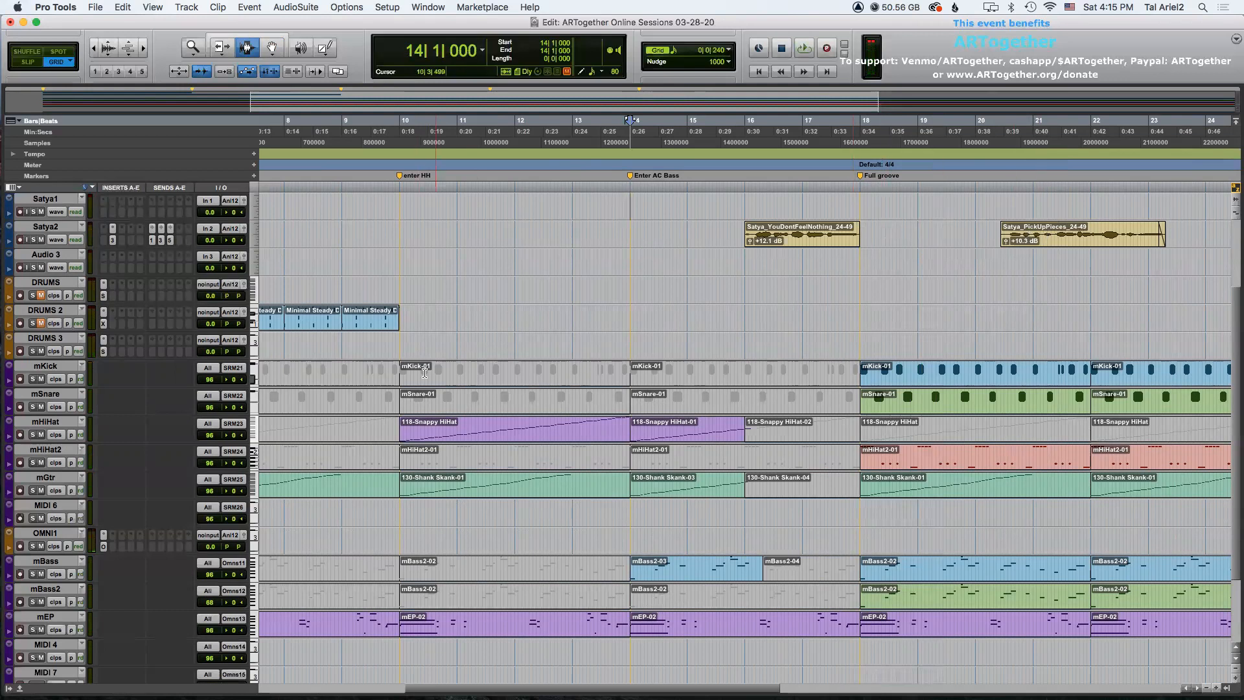
# Set Satya2's Bus 3-4 send level to 0 dB.
pyautogui.click(160, 244)
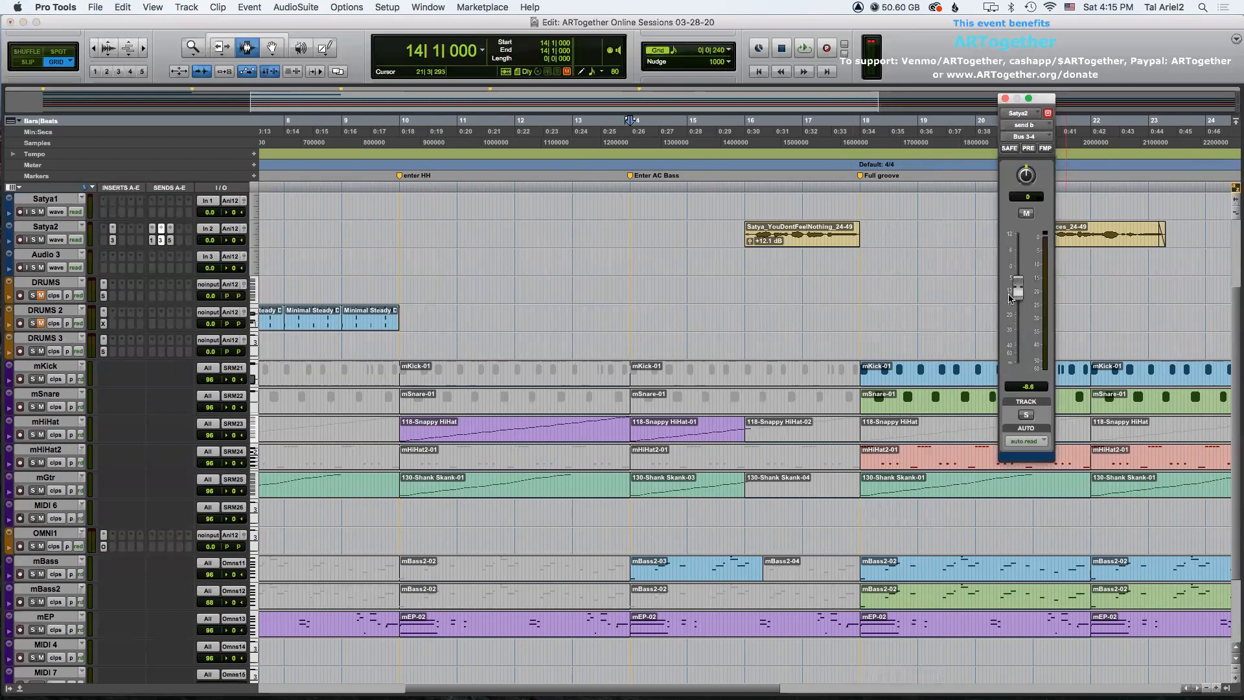
pyautogui.keyDown('alt'); pyautogui.click(1014, 293); pyautogui.keyUp('alt')
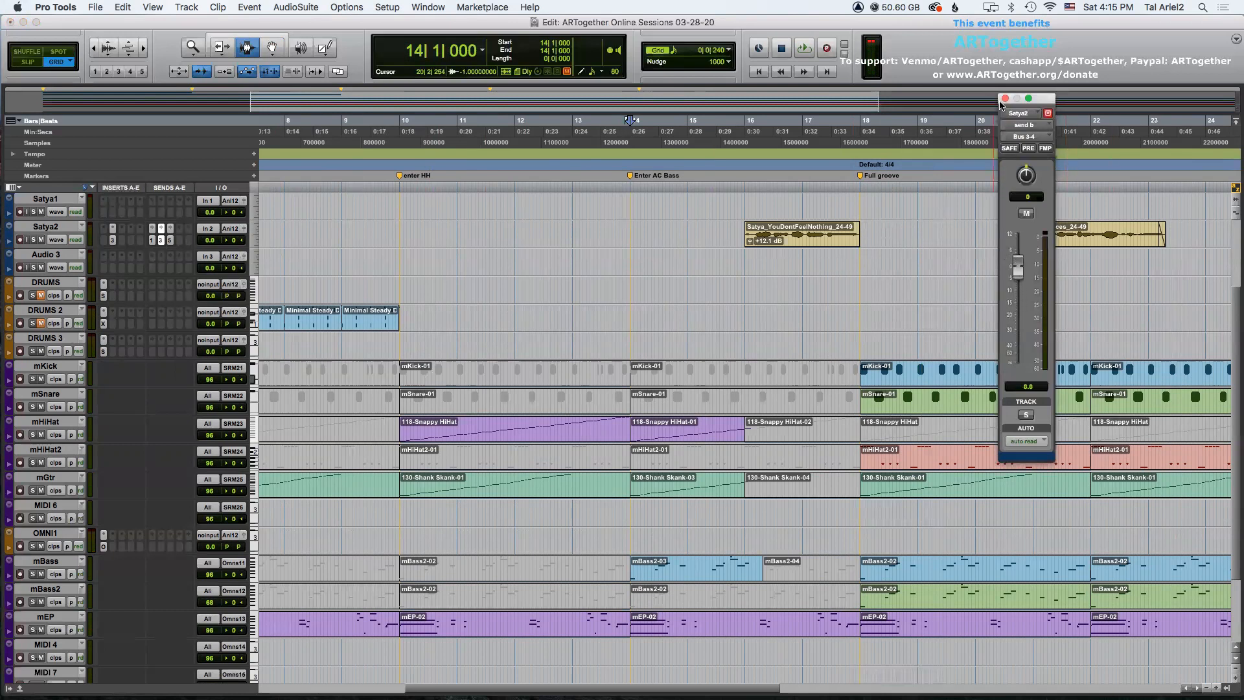
pyautogui.click(1005, 98)
pyautogui.hscroll(5, 549, 407)
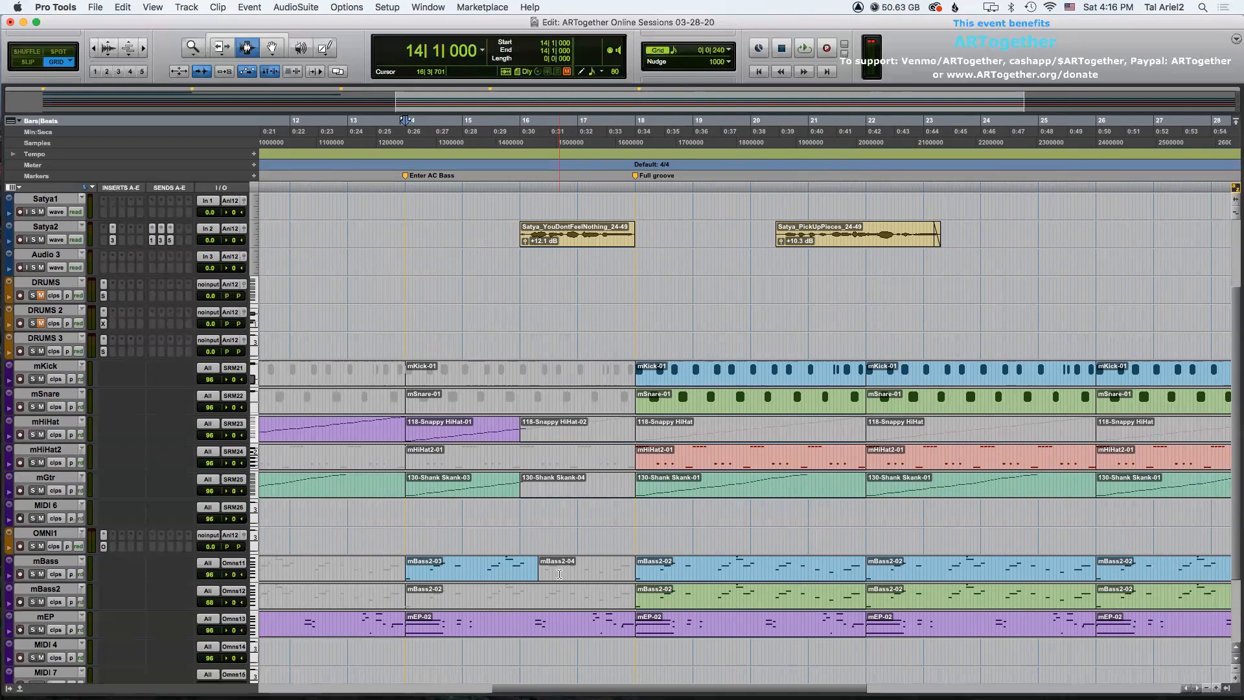
pyautogui.press('super+bracketleft')
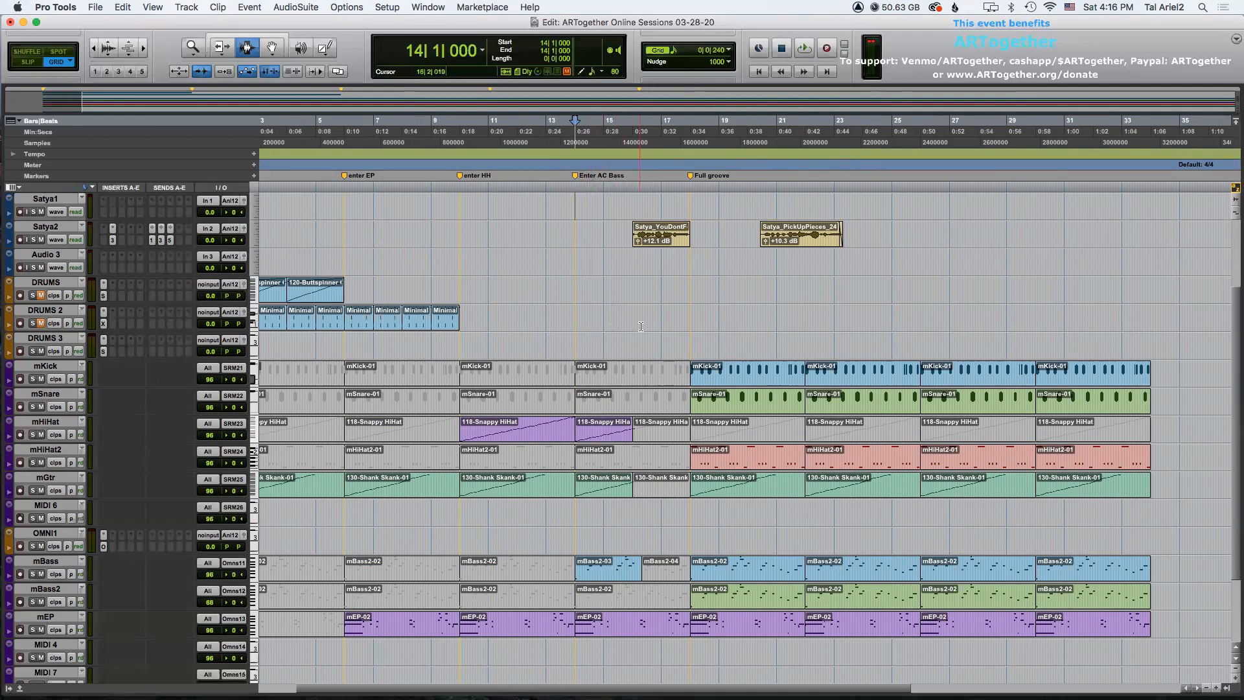
# Move the Satya_PickUpPieces vocal clip later to start at about bar 26 beat 4.
pyautogui.click(604, 282)
pyautogui.press('F8')
pyautogui.click(795, 238)
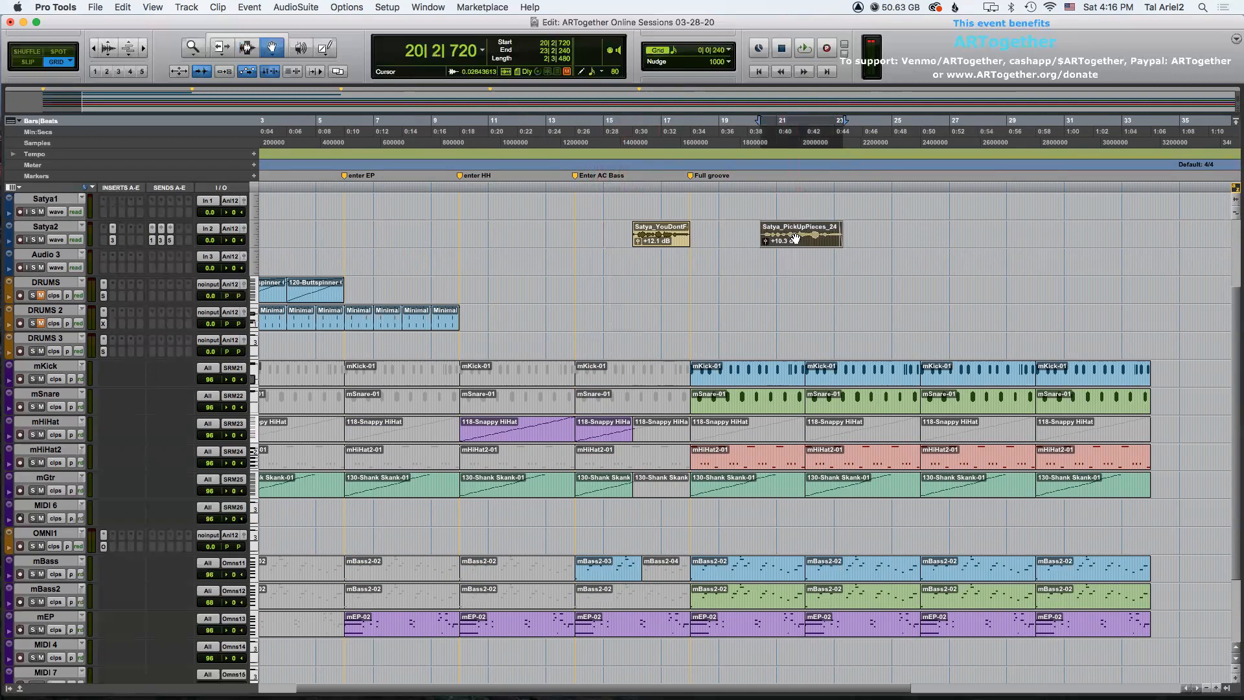
pyautogui.moveTo(795, 239); pyautogui.dragTo(961, 238)
pyautogui.press('F7')
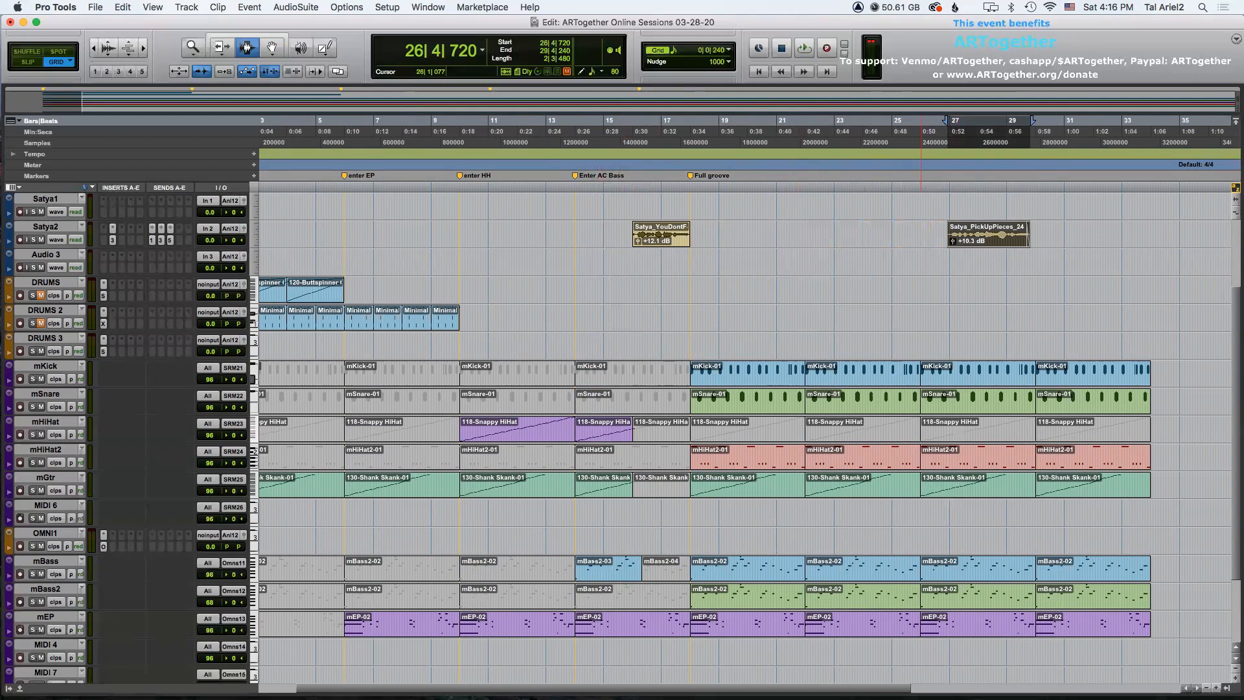
# Add a marker named "breakdown" at bar 26.
pyautogui.hscroll(10, 744, 388)
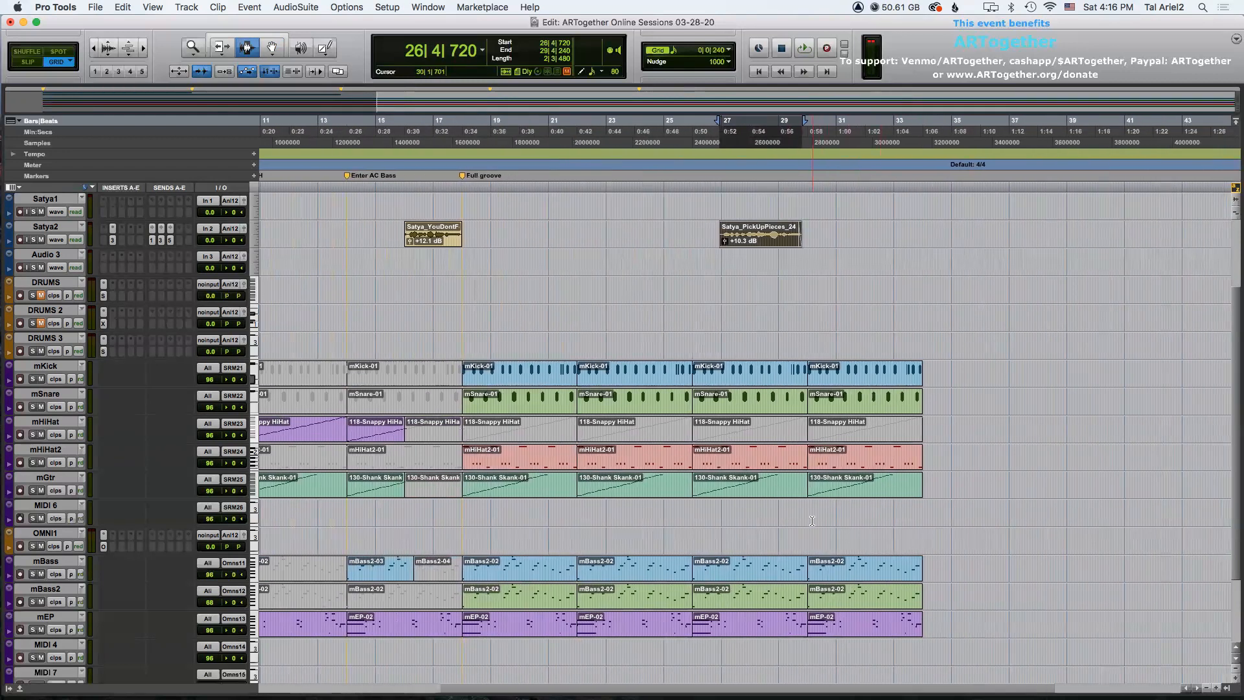
pyautogui.press('t')
pyautogui.press('t')
pyautogui.press('t')
pyautogui.press('r')
pyautogui.press('r')
pyautogui.press('r')
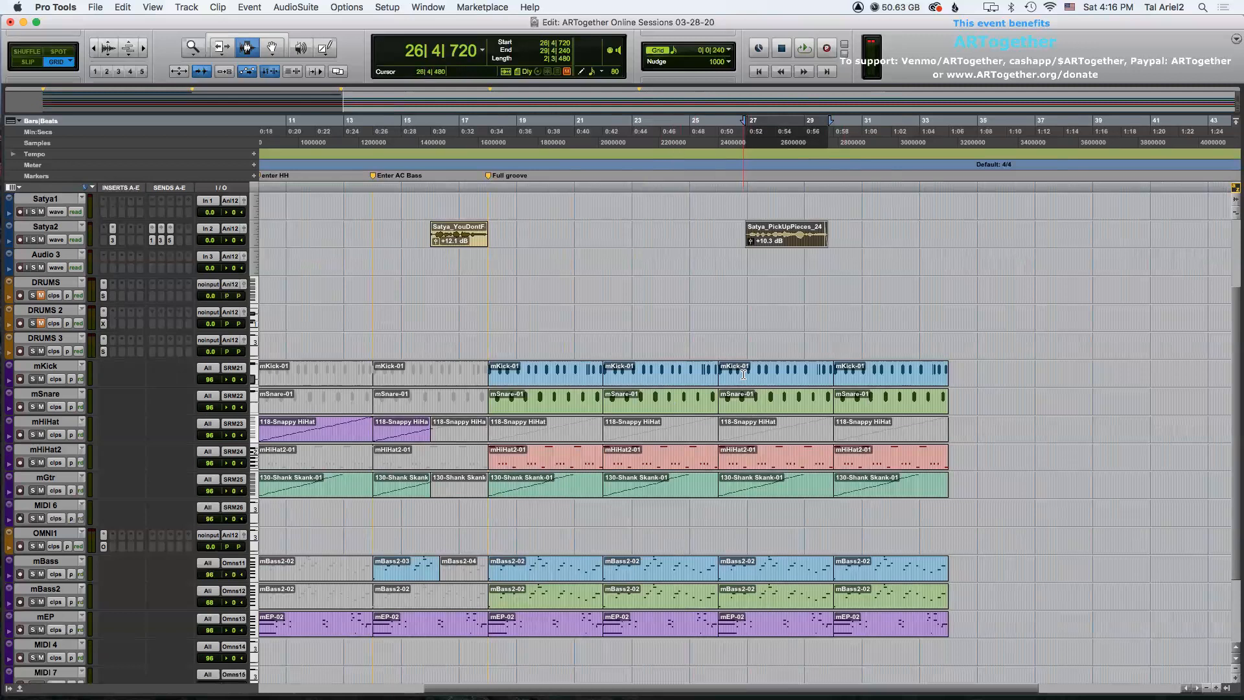
pyautogui.press('F8')
pyautogui.press('F7')
pyautogui.click(718, 368)
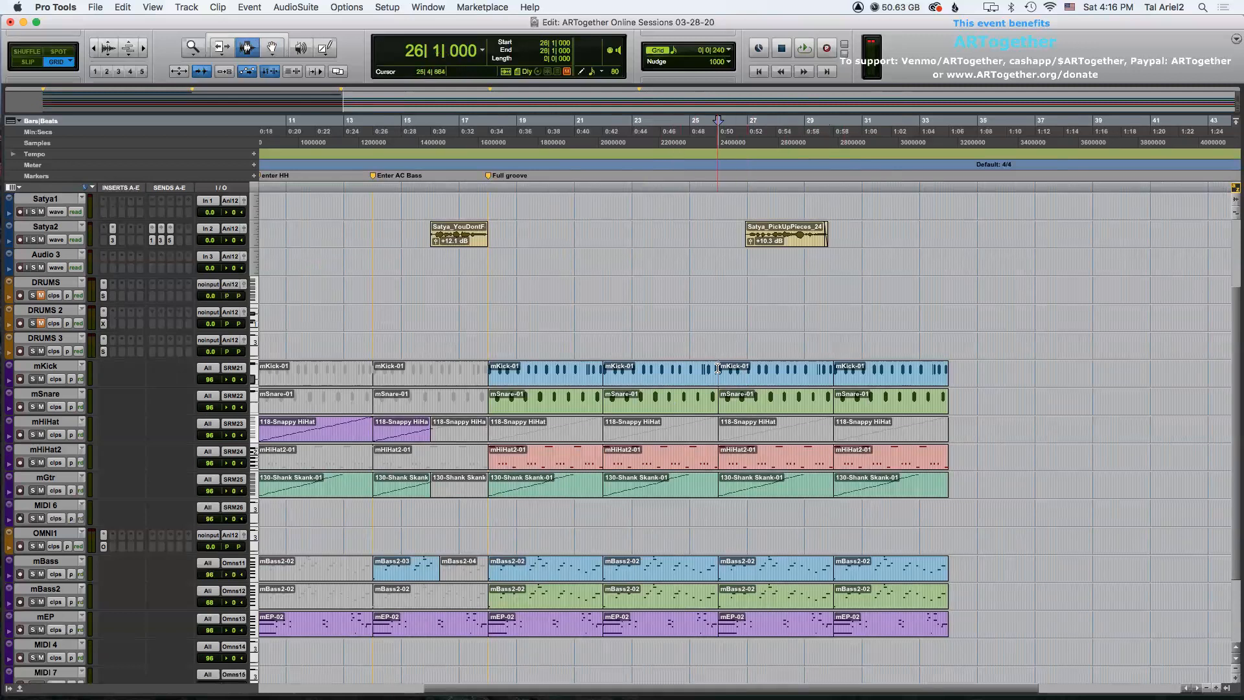
pyautogui.press('KP_Enter')
pyautogui.write('breakdown')
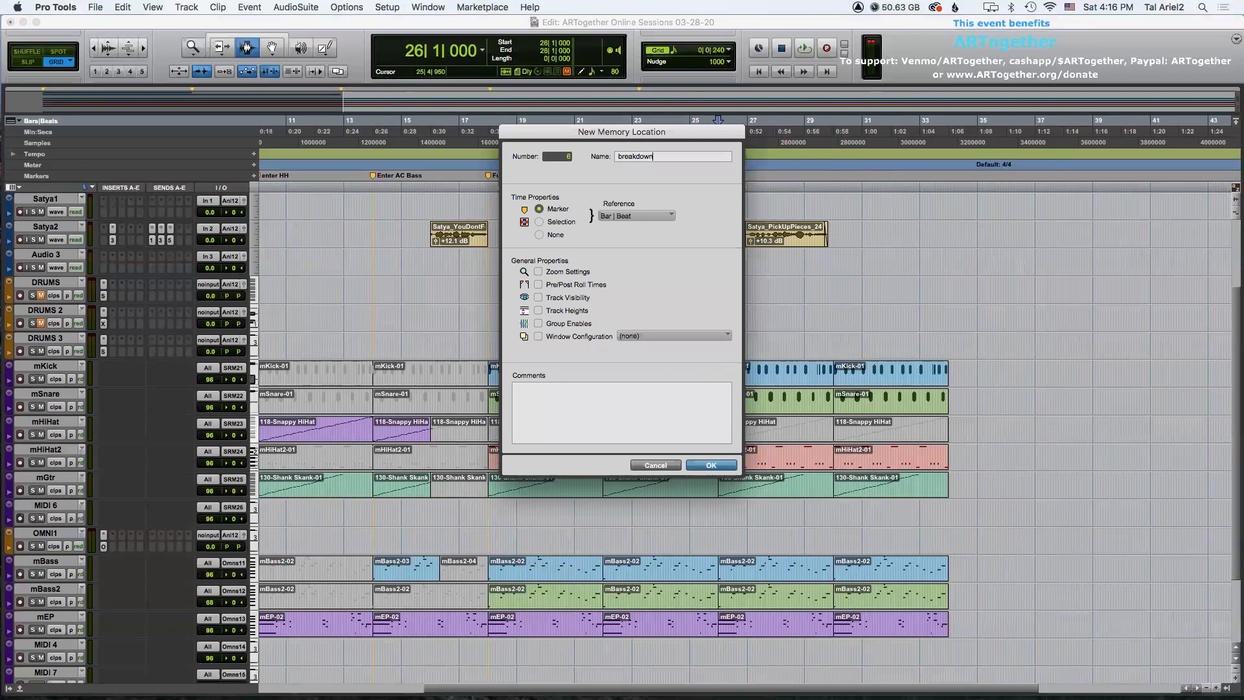
pyautogui.press('Return')
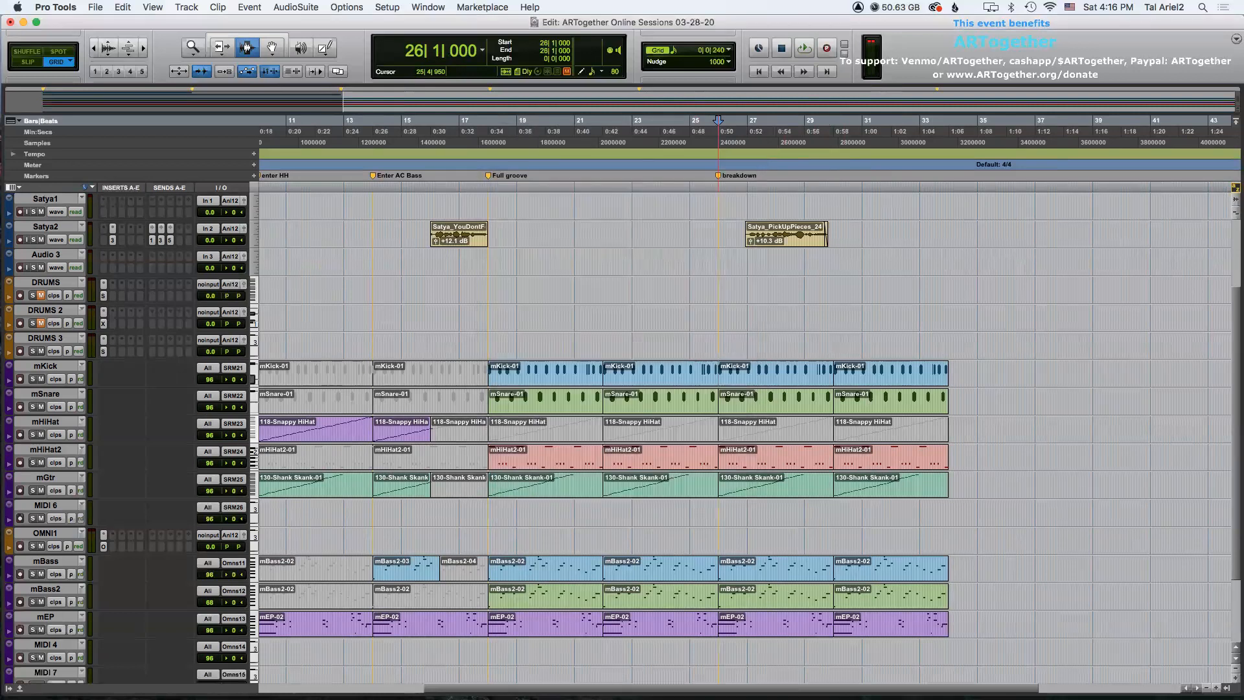
# Paste the 120-Buttspinner drum clip onto the DRUMS track at bar 26.
pyautogui.click(757, 376)
pyautogui.keyDown('shift'); pyautogui.click(757, 403); pyautogui.keyUp('shift')
pyautogui.press('r')
pyautogui.press('r')
pyautogui.press('t')
pyautogui.press('t')
pyautogui.press('r')
pyautogui.click(313, 296)
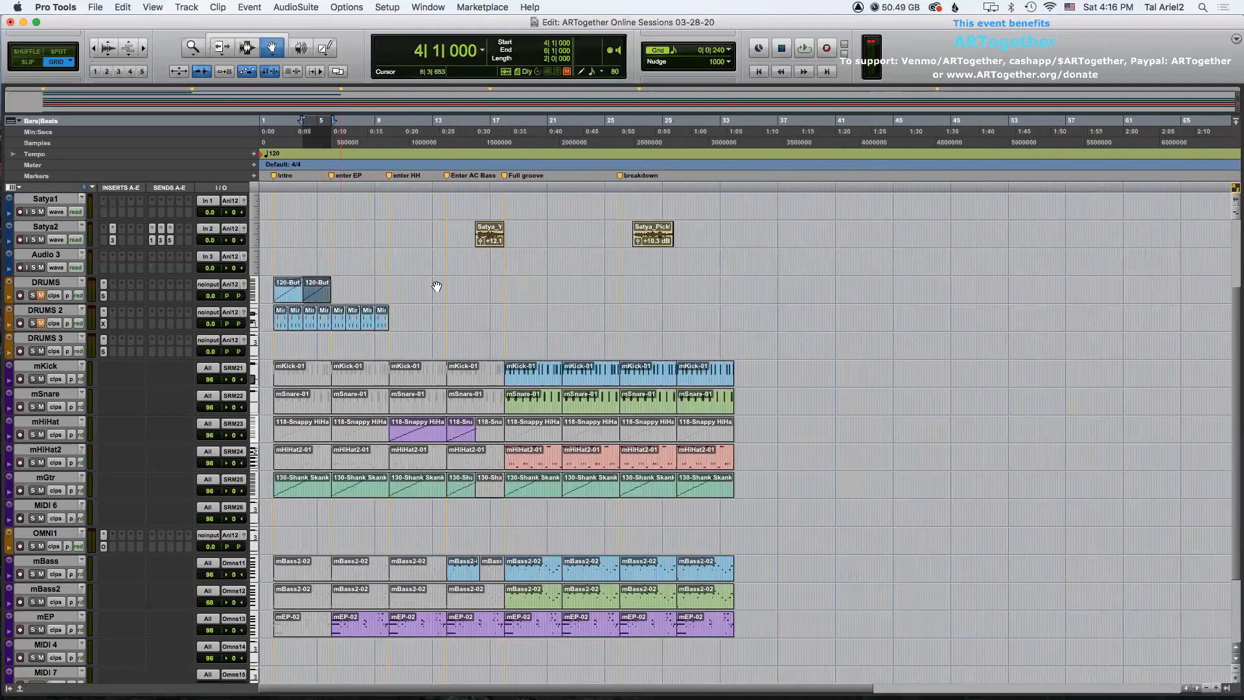
pyautogui.press('F7')
pyautogui.click(632, 284)
pyautogui.press('t')
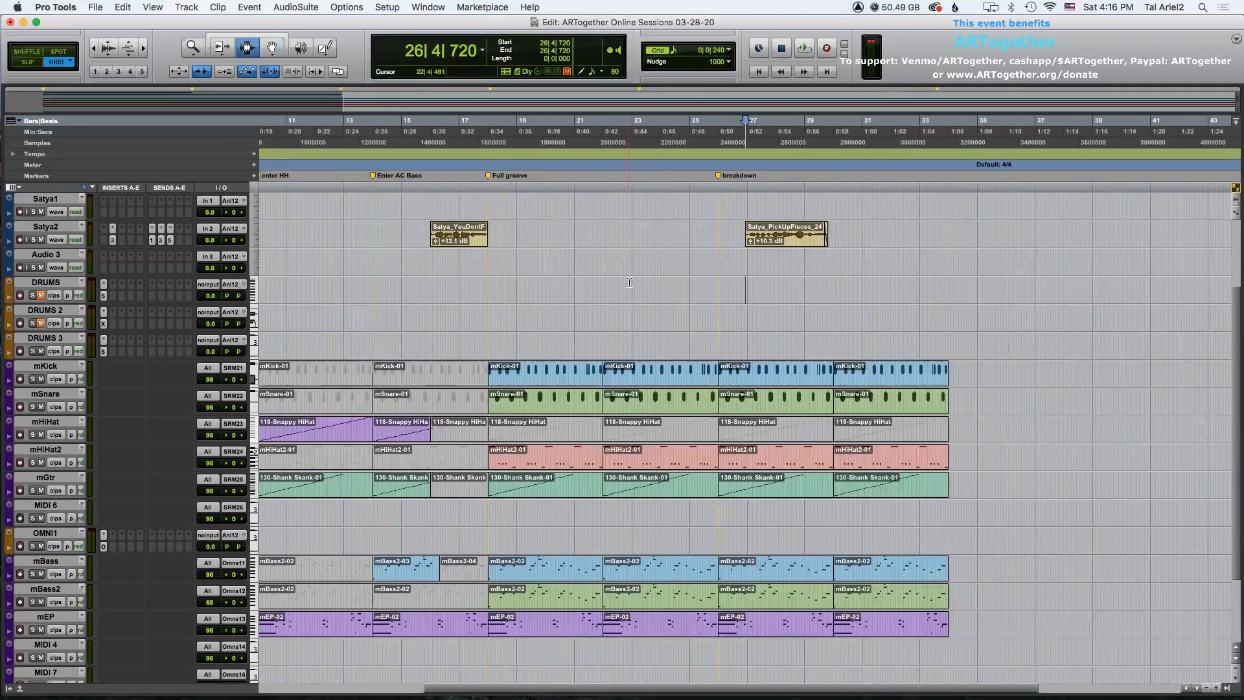
pyautogui.press('super+v')
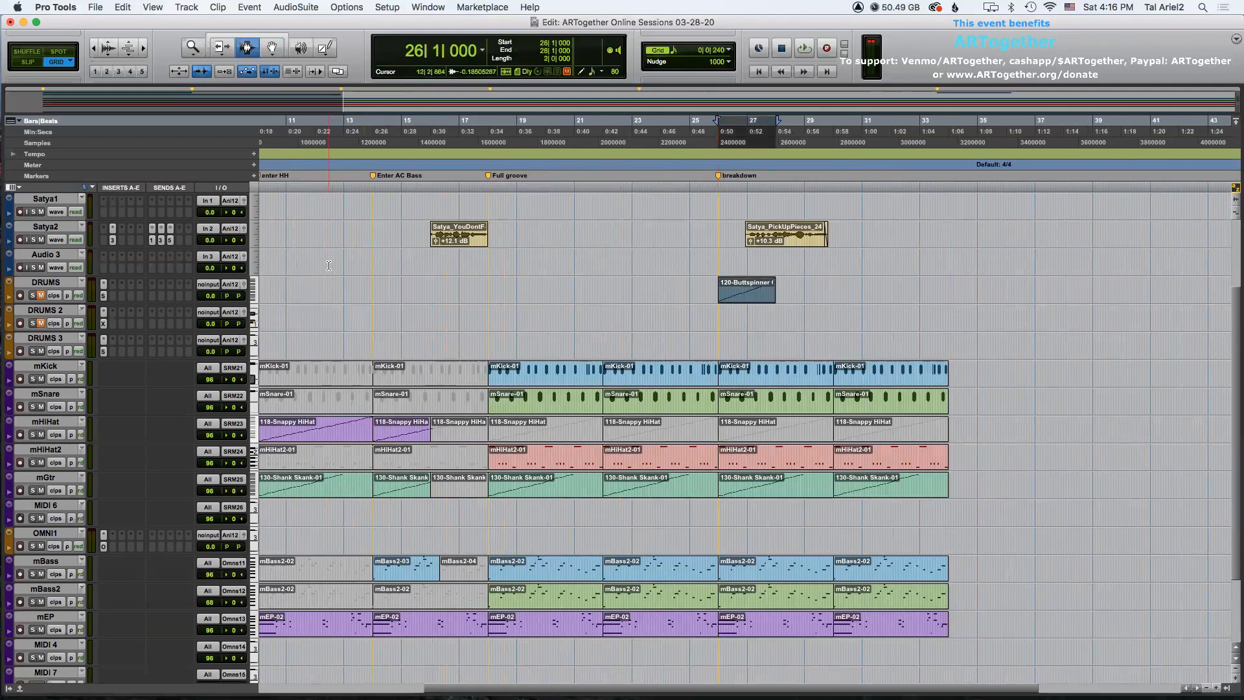
# Copy a Minimal Steady clip from DRUMS 2 to bar 26 and unmute it.
pyautogui.press('r')
pyautogui.press('r')
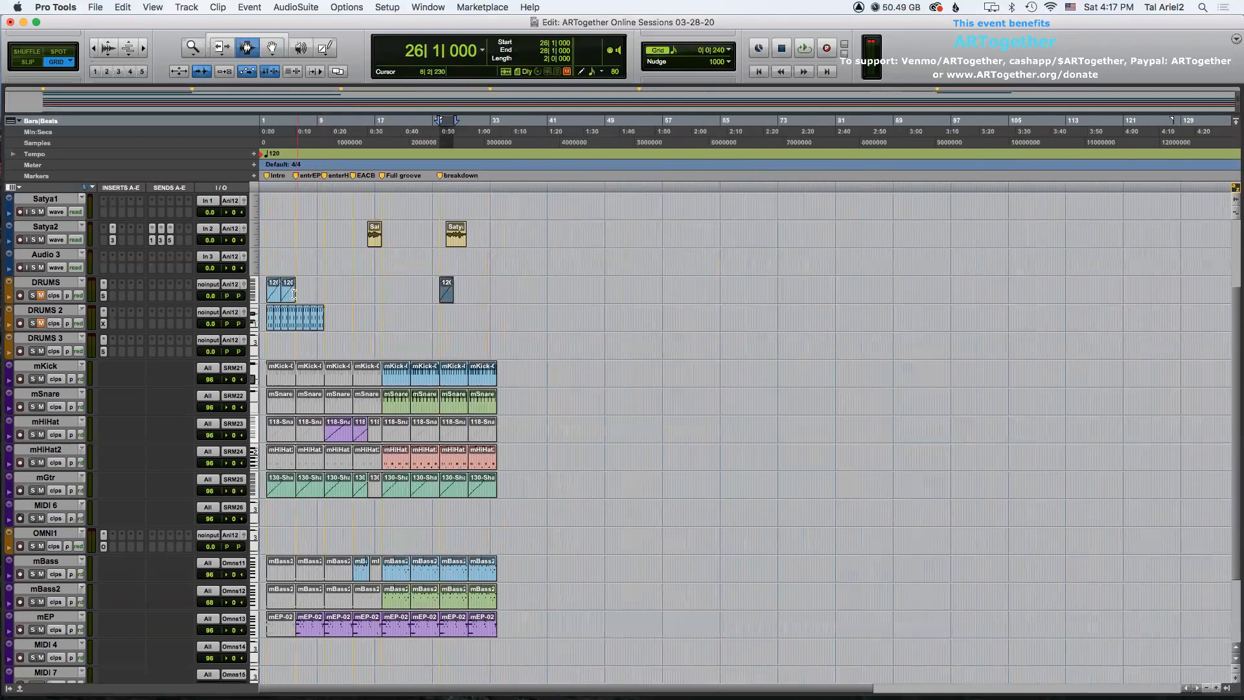
pyautogui.click(276, 296)
pyautogui.keyDown('shift'); pyautogui.click(286, 296); pyautogui.keyUp('shift')
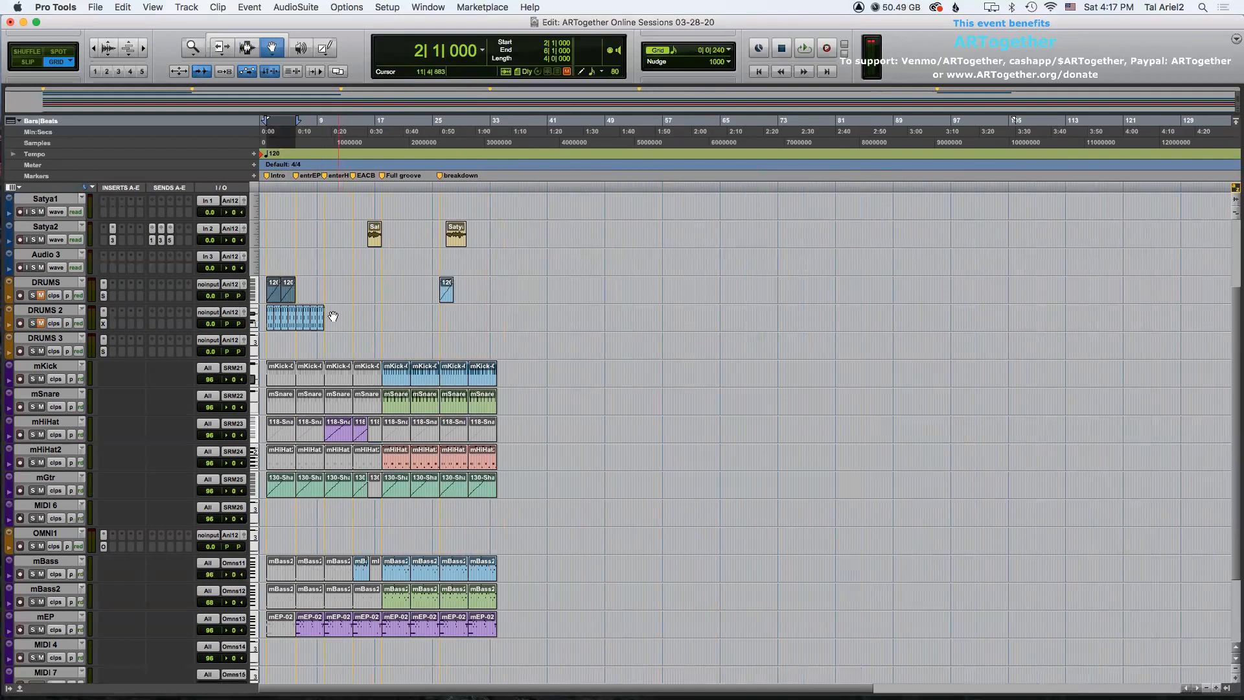
pyautogui.click(271, 320)
pyautogui.keyDown('shift'); pyautogui.click(322, 322); pyautogui.keyUp('shift')
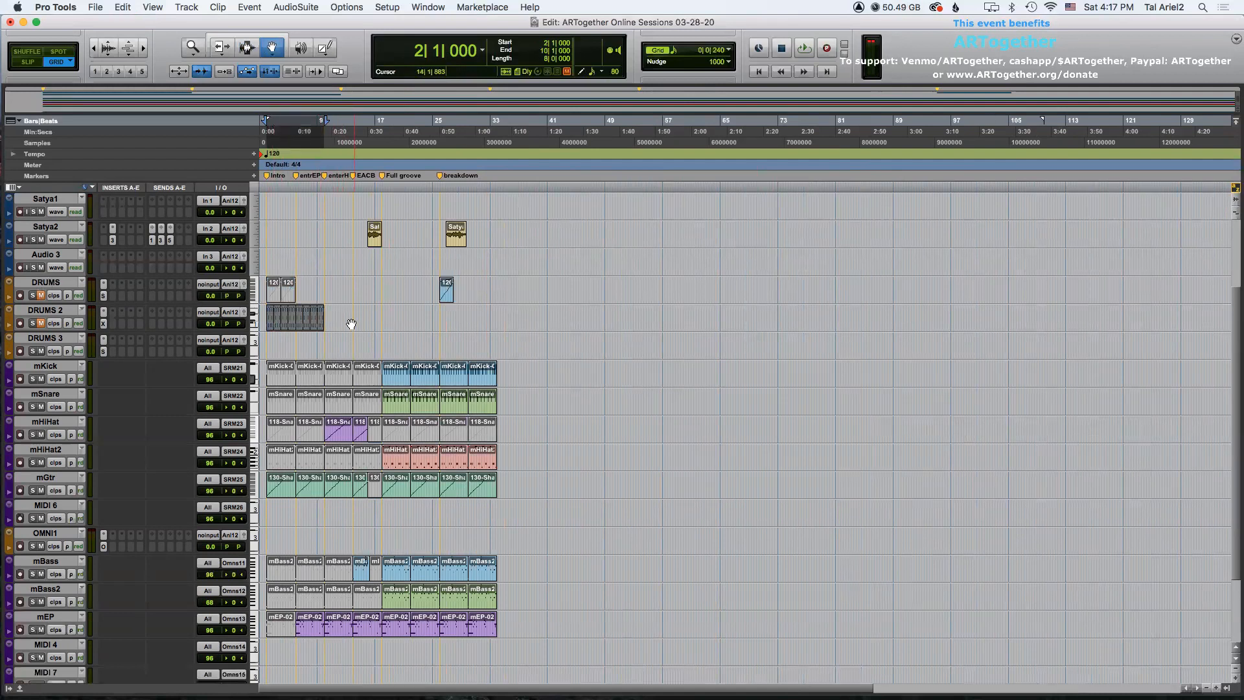
pyautogui.click(321, 319)
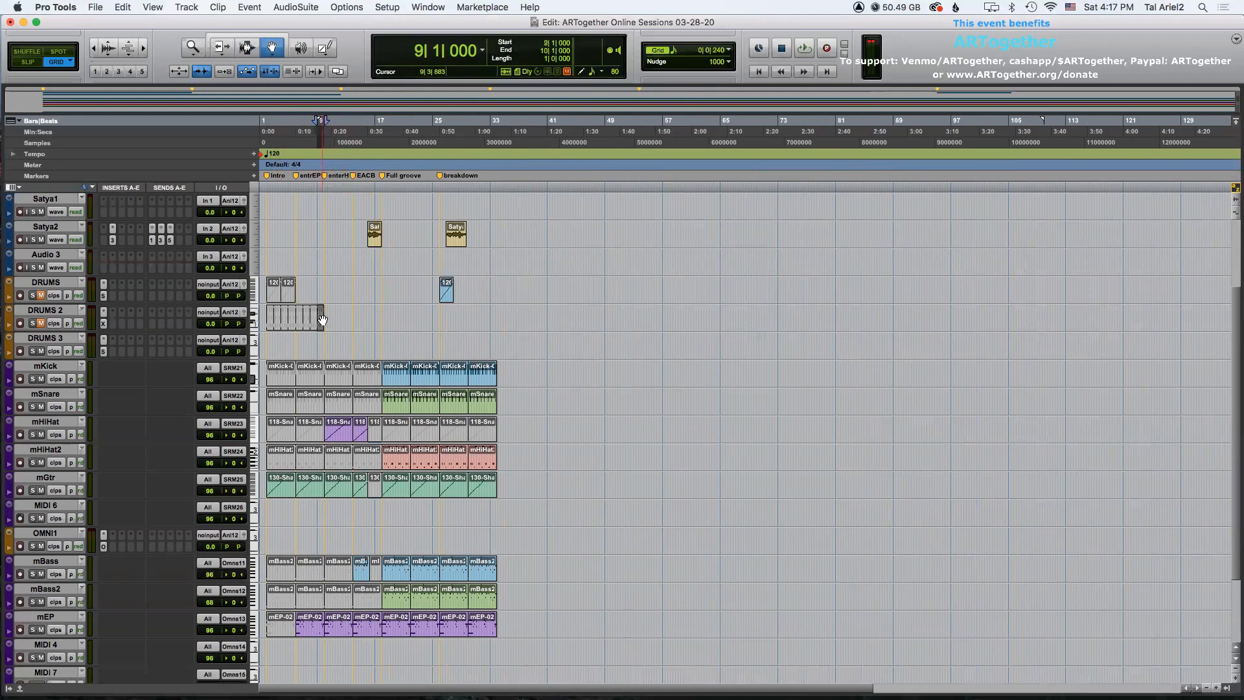
pyautogui.click(439, 316)
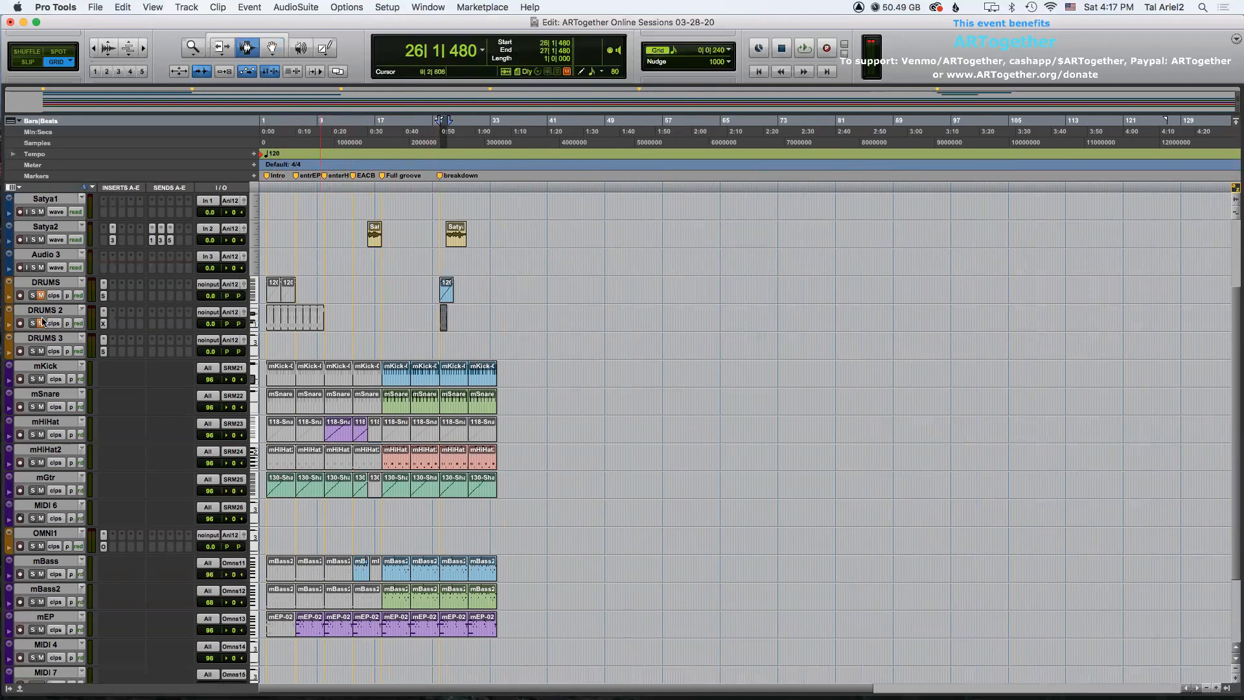
pyautogui.click(40, 297)
pyautogui.press('t')
pyautogui.press('t')
pyautogui.press('t')
pyautogui.doubleClick(783, 321)
pyautogui.press('super+m')
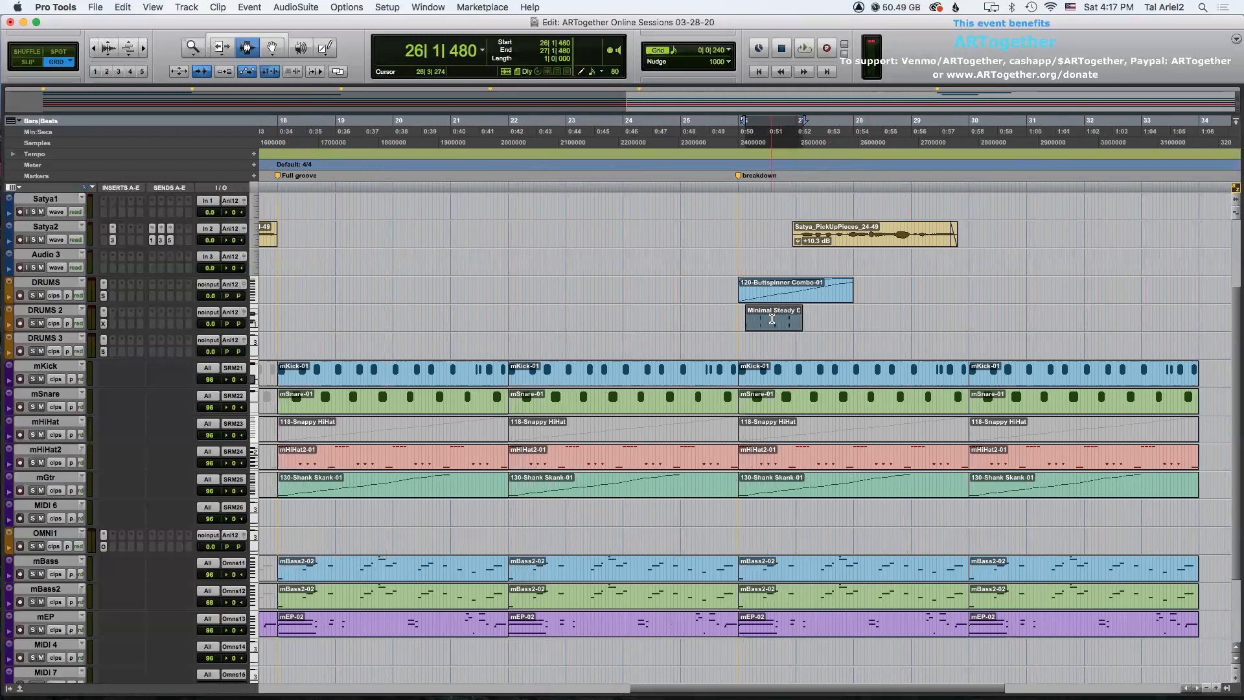
# Align the Minimal Steady clip at bar 26 and duplicate it six times along DRUMS 2.
pyautogui.moveTo(764, 322); pyautogui.dragTo(758, 322)
pyautogui.press('super+d')
pyautogui.press('super+d')
pyautogui.press('super+d')
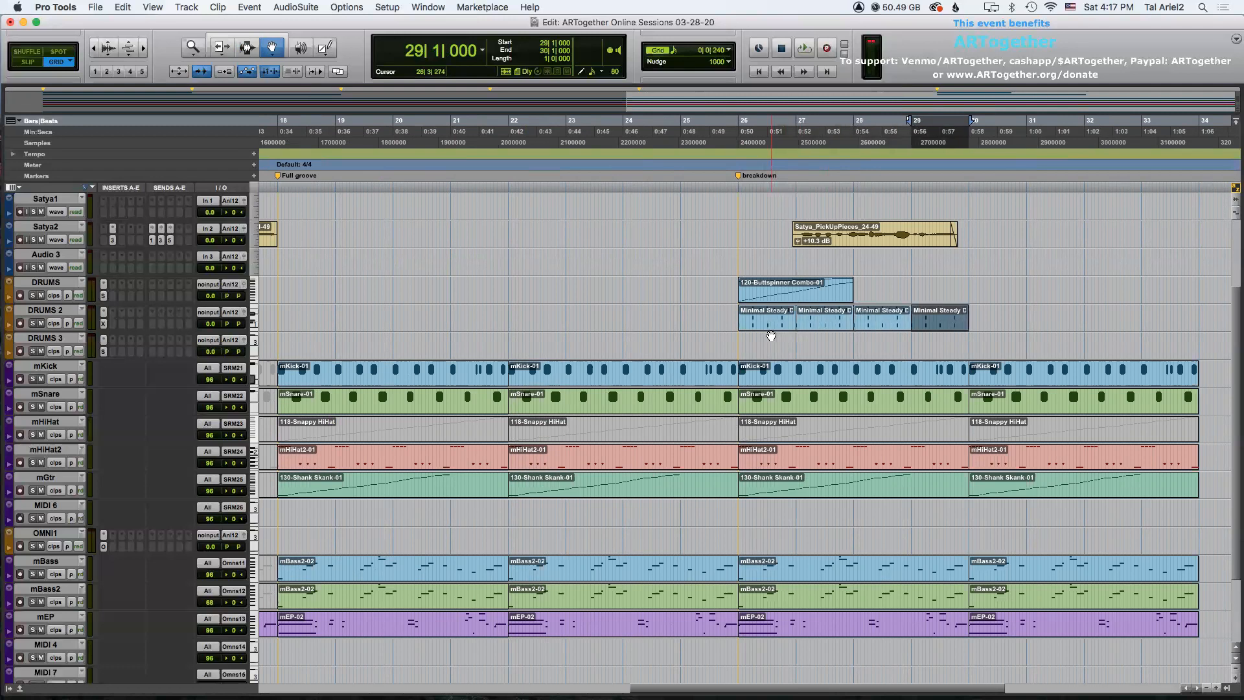
pyautogui.press('r')
# Duplicate the 120-Buttspinner clip at bar 26 three times along the DRUMS track.
pyautogui.press('super+d')
pyautogui.press('super+d')
pyautogui.press('super+d')
pyautogui.press('super+d')
pyautogui.press('super+d')
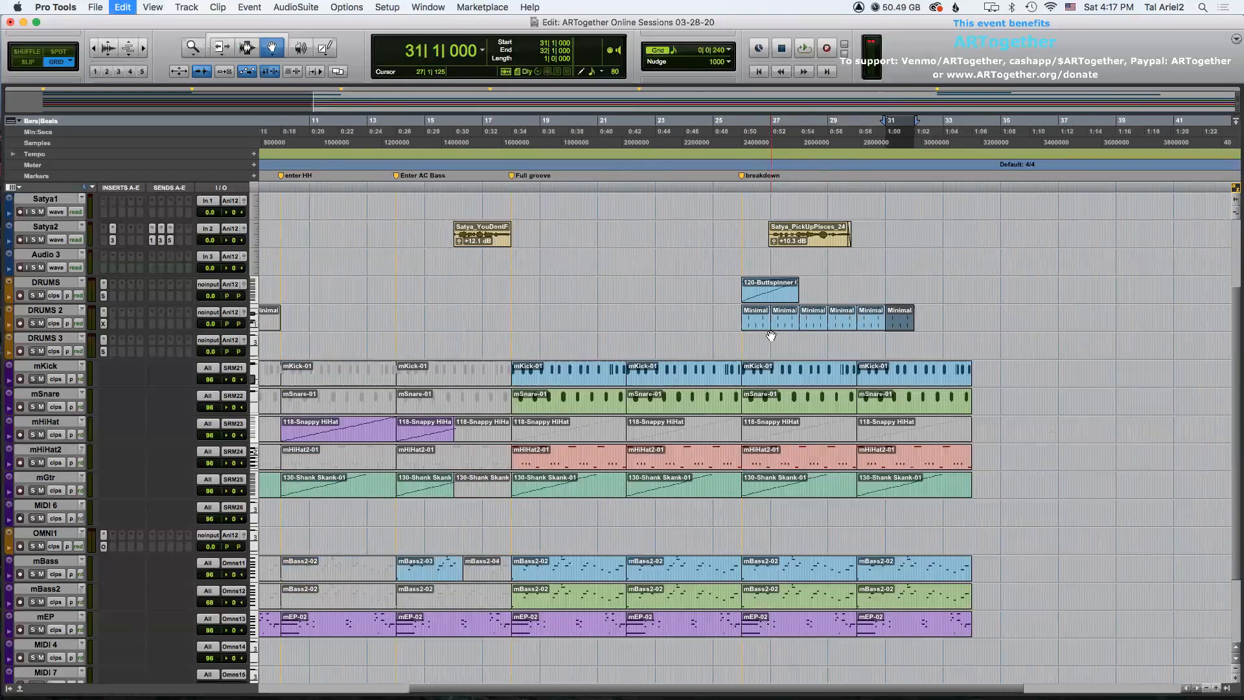
pyautogui.click(767, 284)
pyautogui.press('super+d')
pyautogui.press('super+d')
pyautogui.press('super+d')
pyautogui.press('super+d')
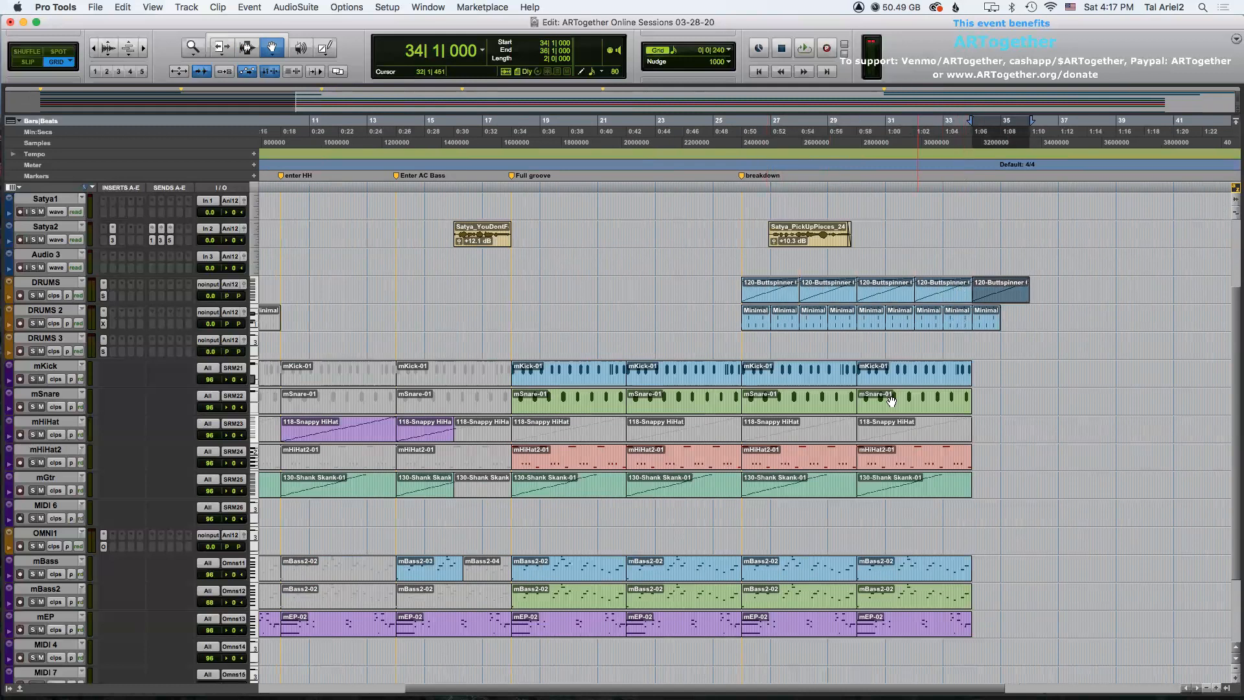
# Mute the mKick, mSnare and mHiHat2 clips from bar 26 to bar 34.
pyautogui.click(799, 377)
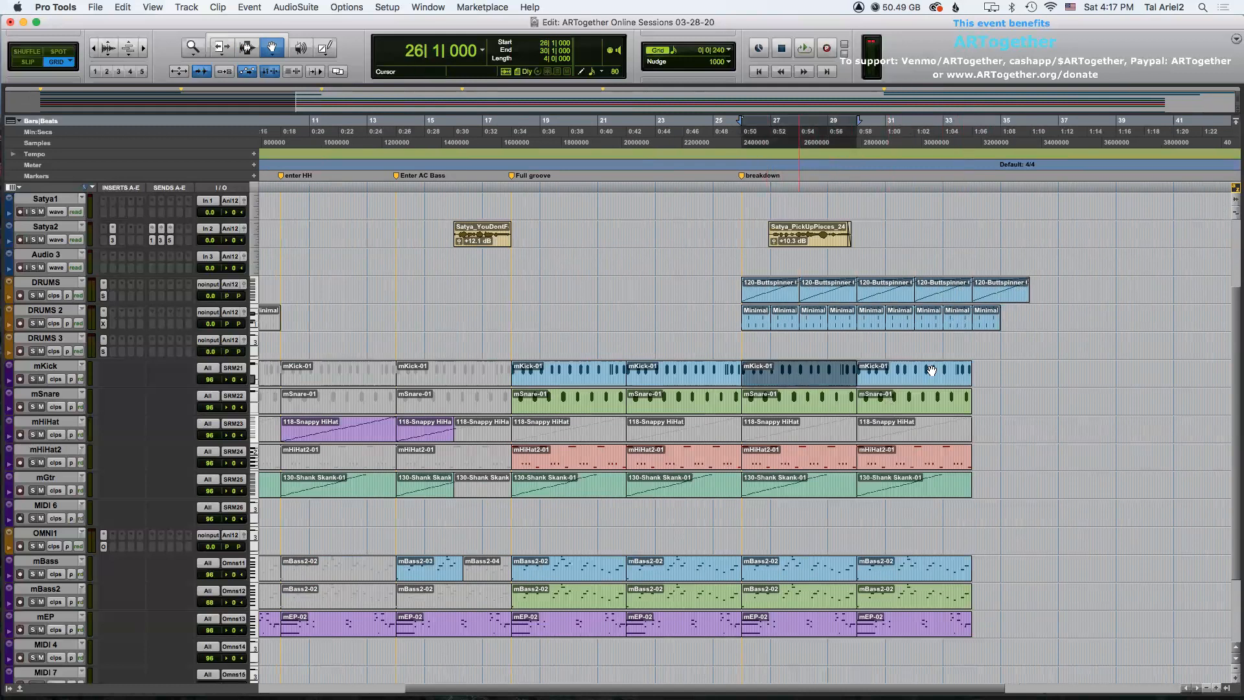
pyautogui.keyDown('shift'); pyautogui.click(930, 373); pyautogui.keyUp('shift')
pyautogui.click(779, 407)
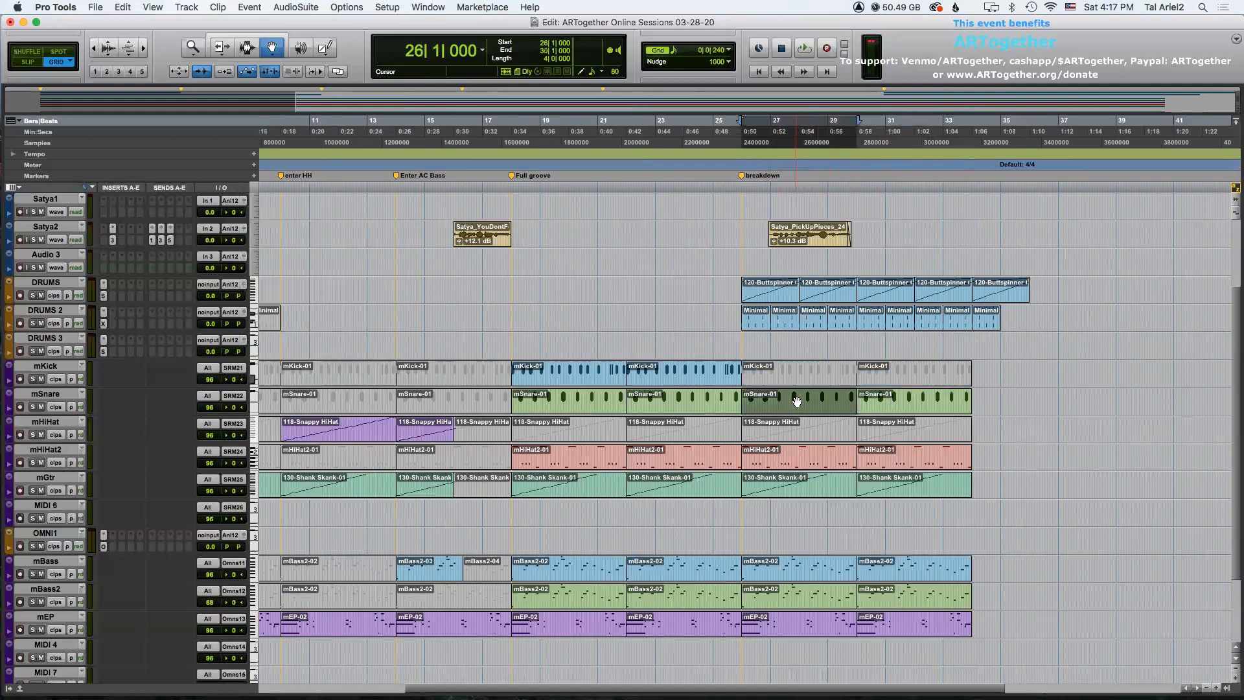
pyautogui.click(937, 400)
pyautogui.click(794, 462)
pyautogui.click(895, 464)
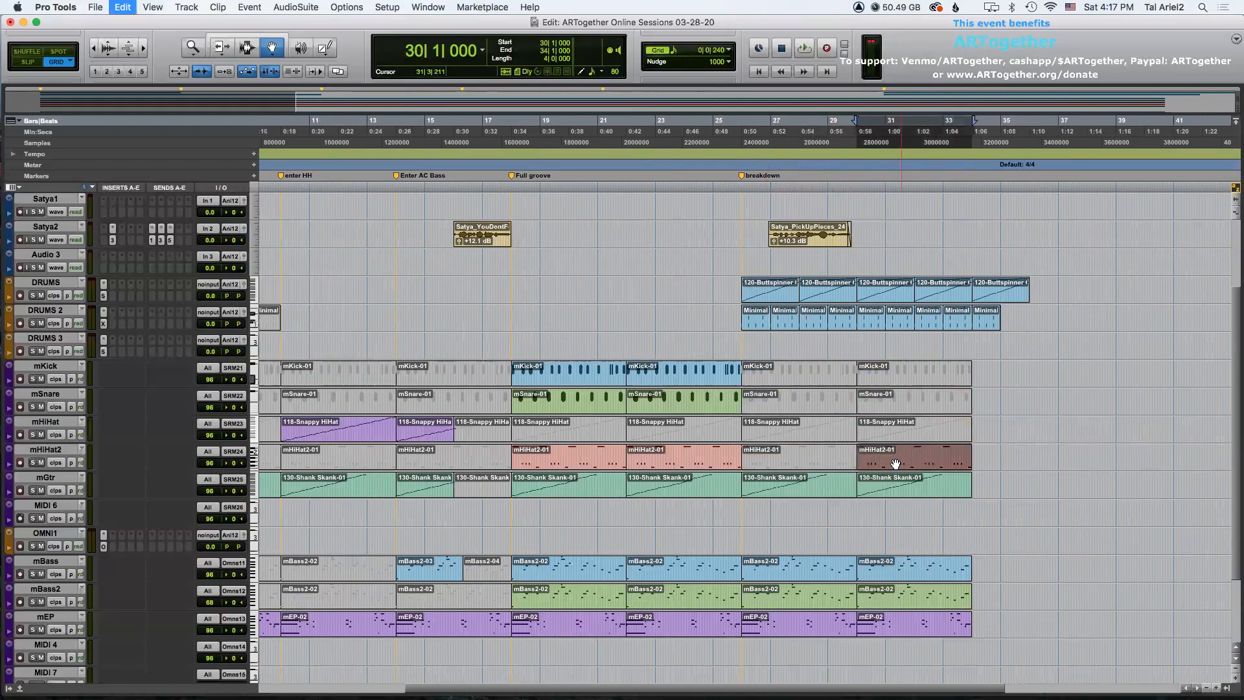
# Mute the mGtr clip for bars 26–30 and the mBass, mBass2 and mEP clips for bars 26–34.
pyautogui.click(814, 487)
pyautogui.click(896, 490)
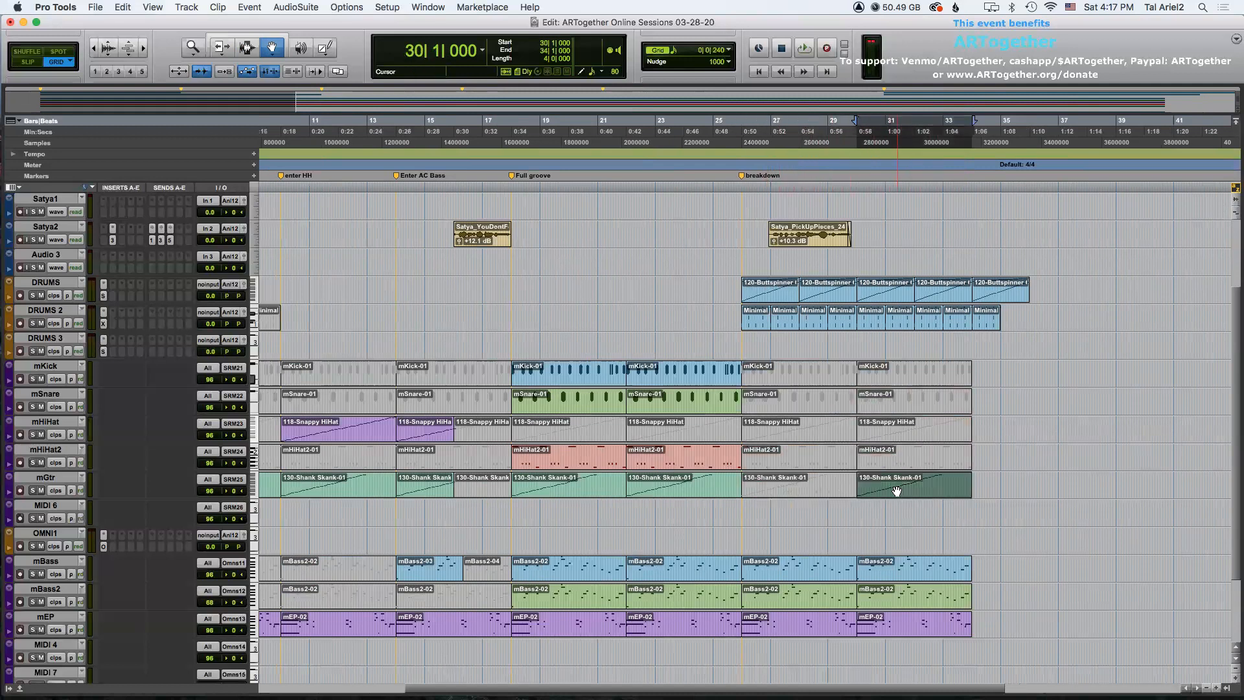
pyautogui.click(815, 568)
pyautogui.click(890, 569)
pyautogui.click(897, 618)
pyautogui.click(898, 596)
pyautogui.click(817, 573)
pyautogui.click(881, 572)
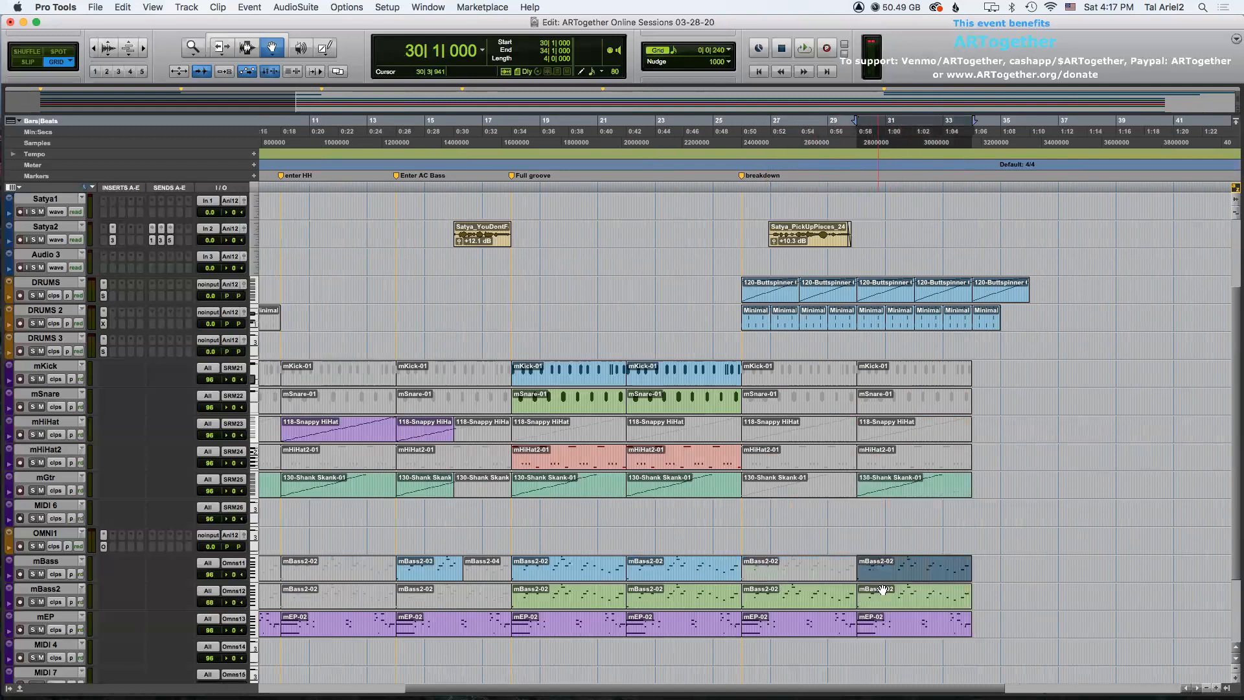
pyautogui.click(882, 595)
pyautogui.click(829, 596)
pyautogui.click(879, 618)
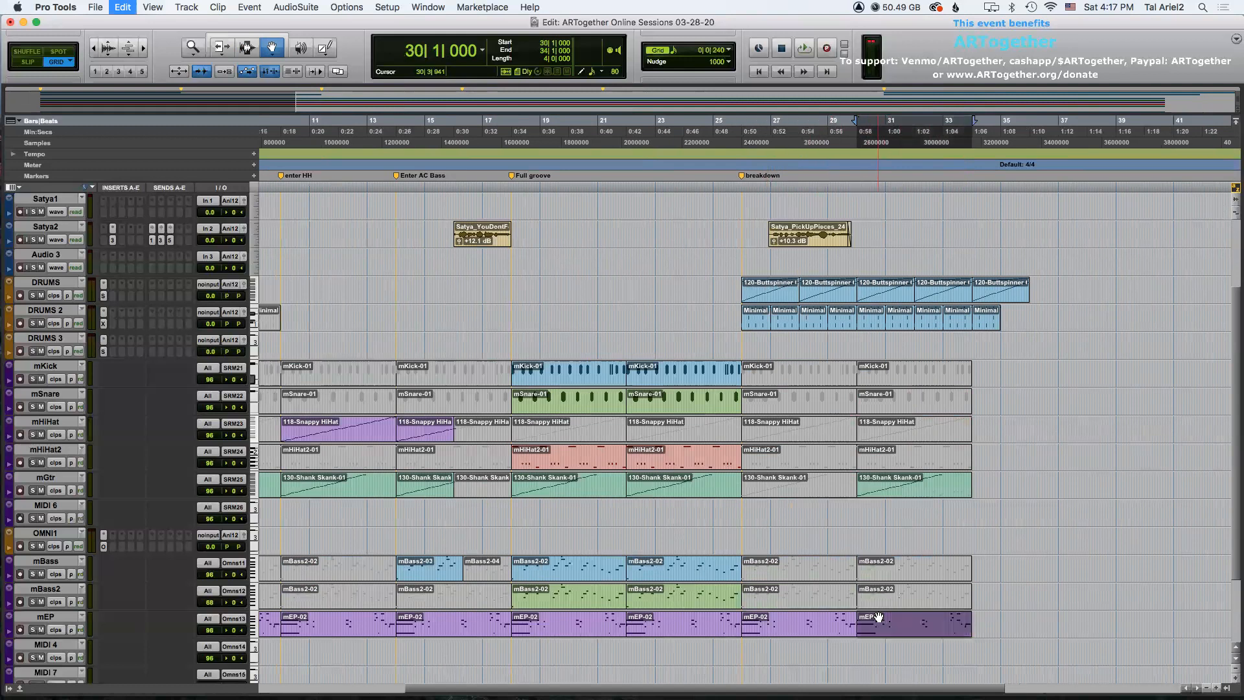
pyautogui.click(827, 622)
pyautogui.click(869, 619)
# Play back the arrangement from bar 15 and from the breakdown at bar 26.
pyautogui.scroll(3, 557, 324)
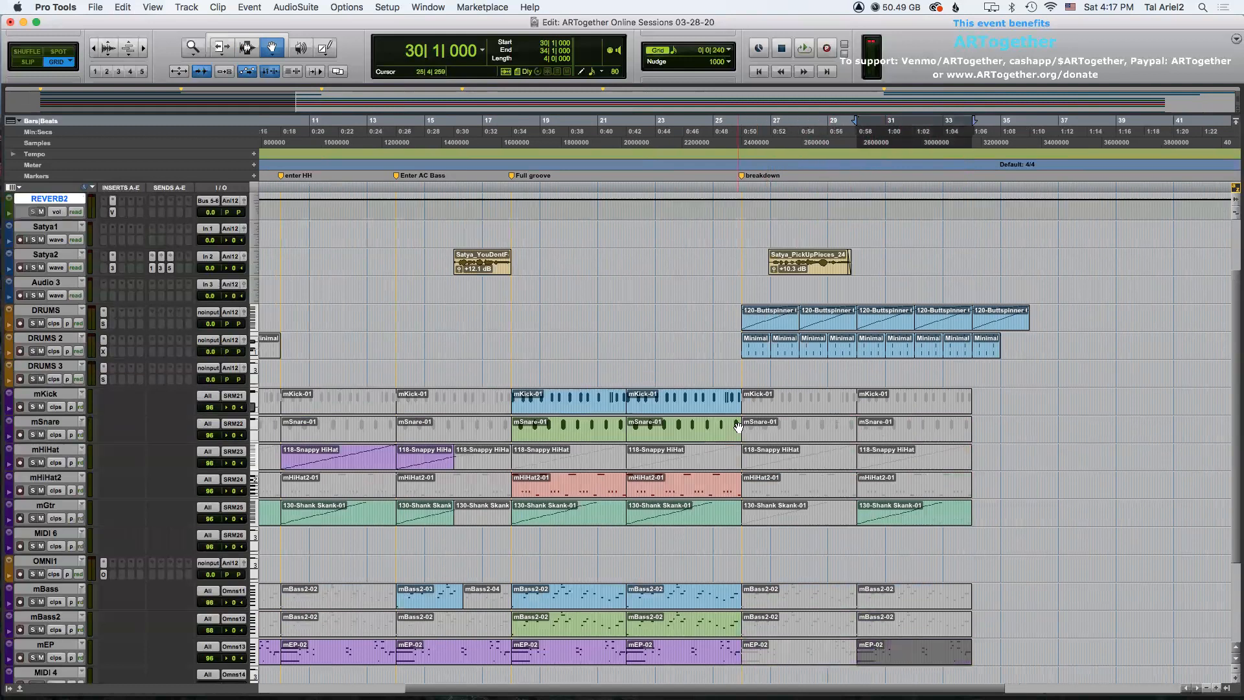
pyautogui.press('F7')
pyautogui.click(423, 301)
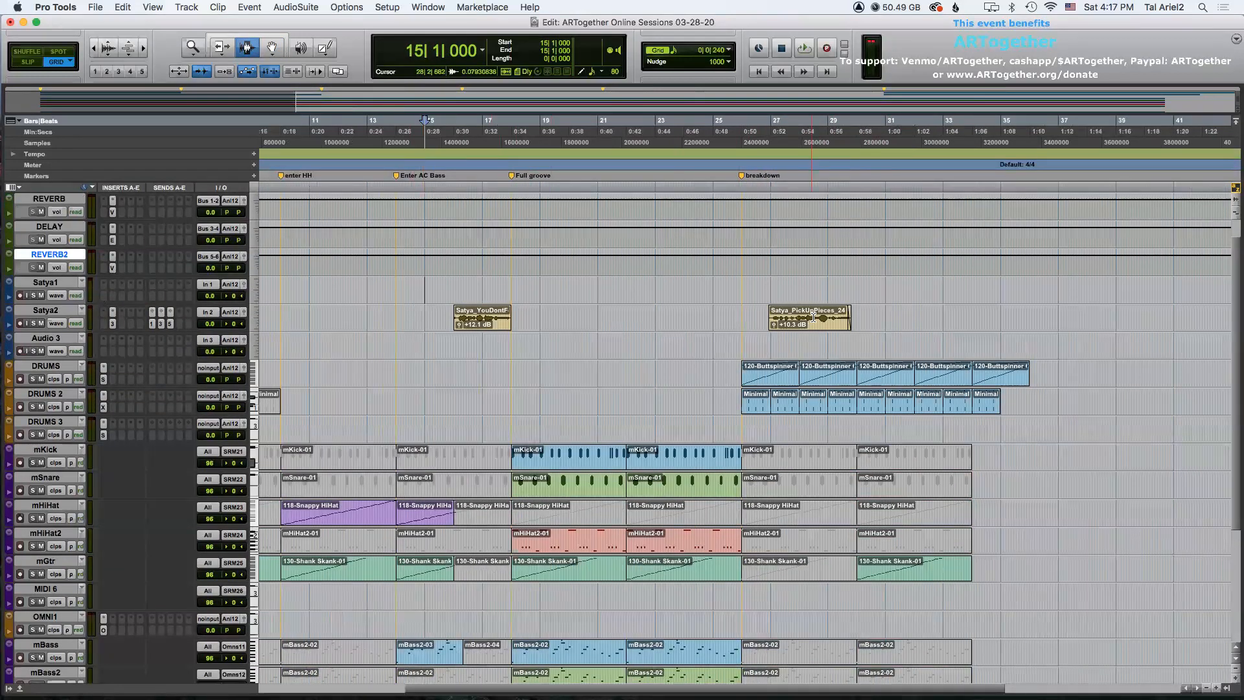
pyautogui.press('space')
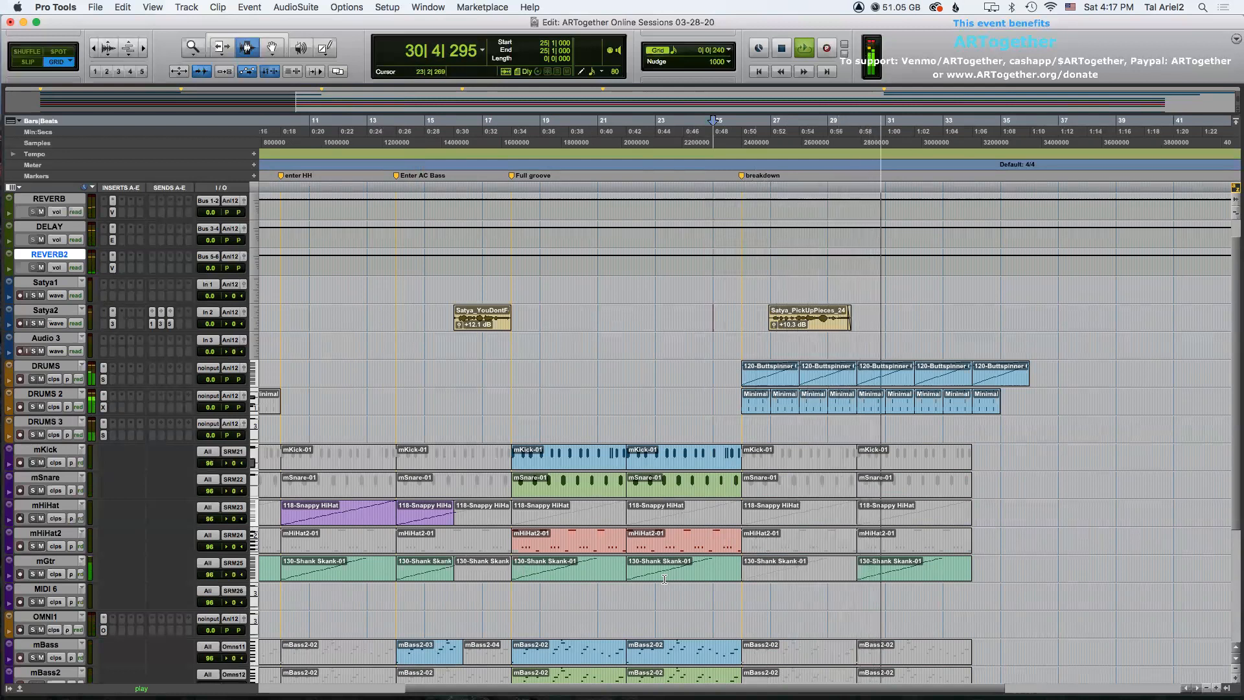
pyautogui.scroll(-2, 777, 579)
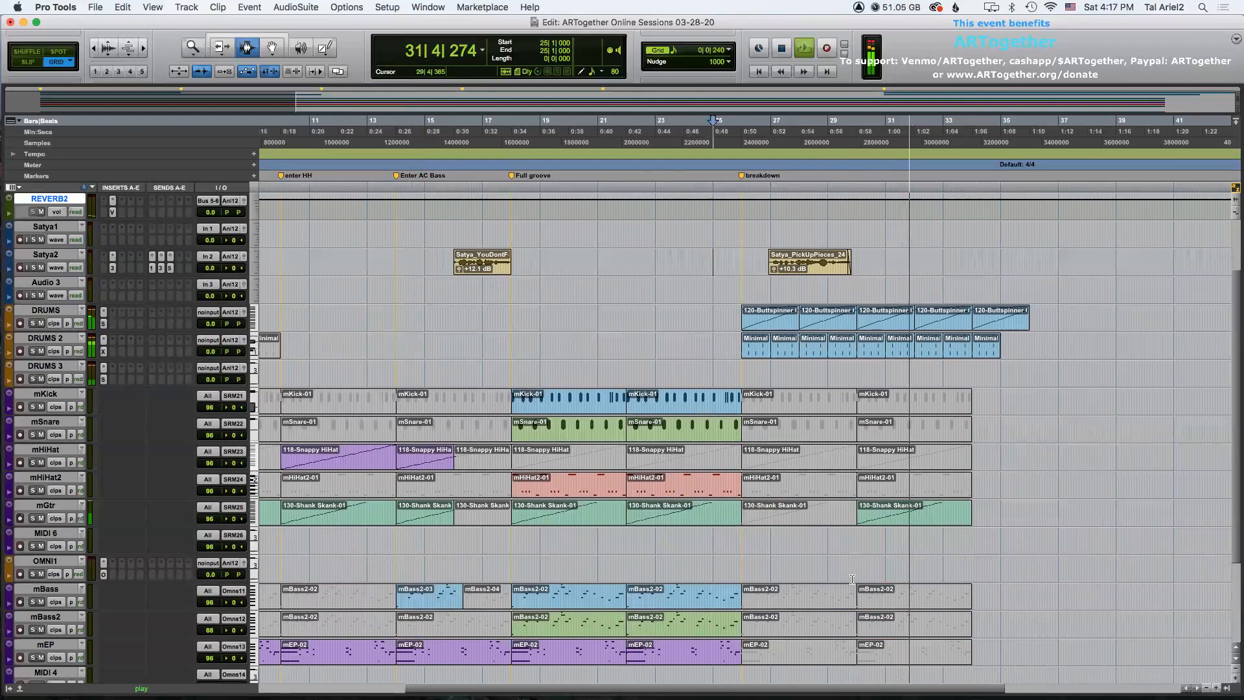
pyautogui.press('space')
pyautogui.press('F8')
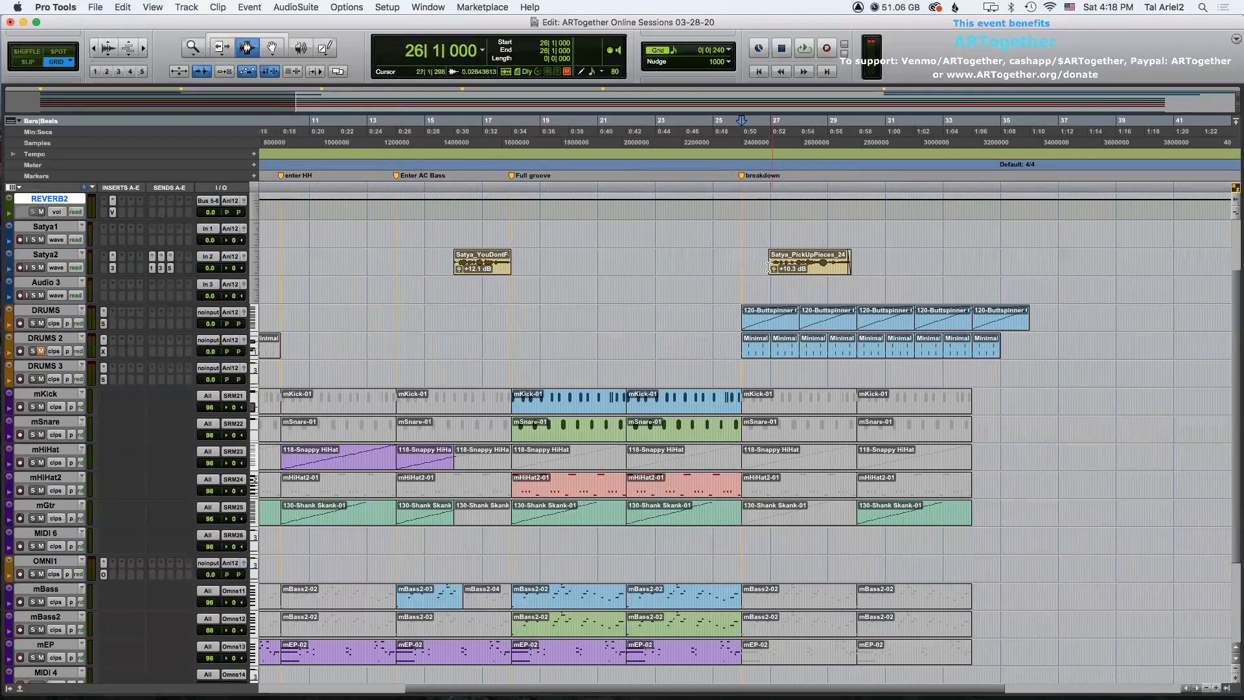
pyautogui.press('space')
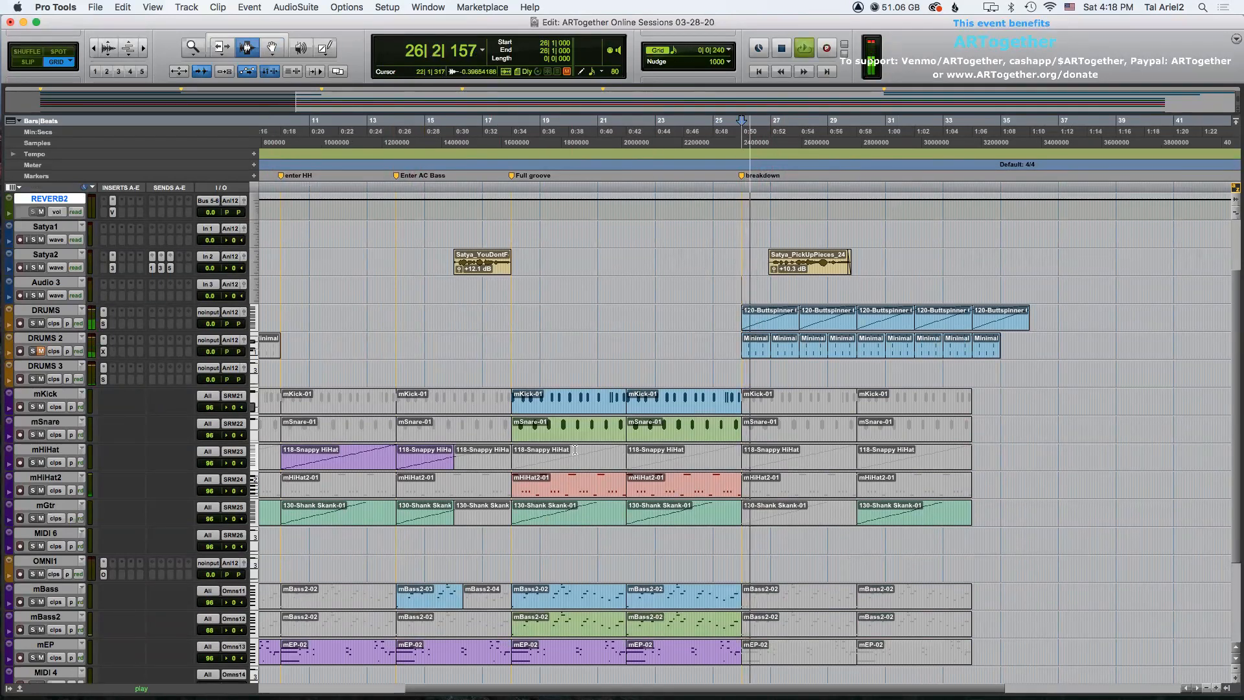
pyautogui.hscroll(5, 592, 295)
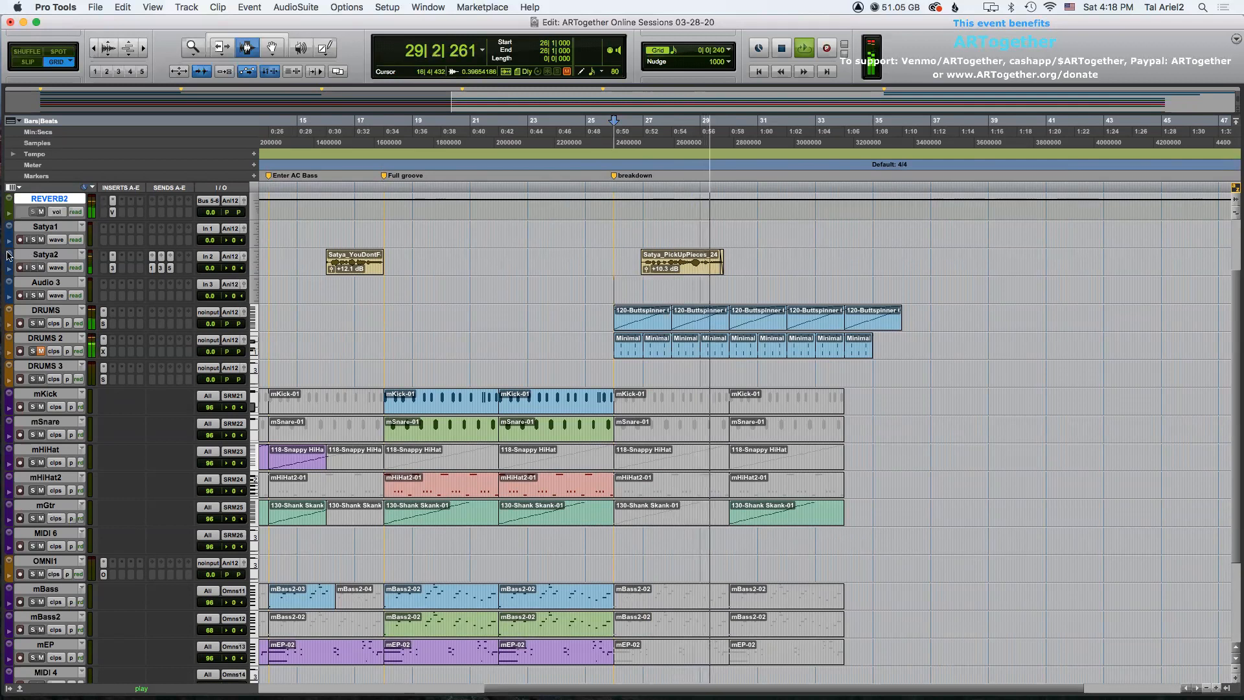
# Enlarge the Satya2 track and rename it Satya2.01.
pyautogui.rightClick(57, 256)
pyautogui.moveTo(46, 234)
pyautogui.click(115, 277)
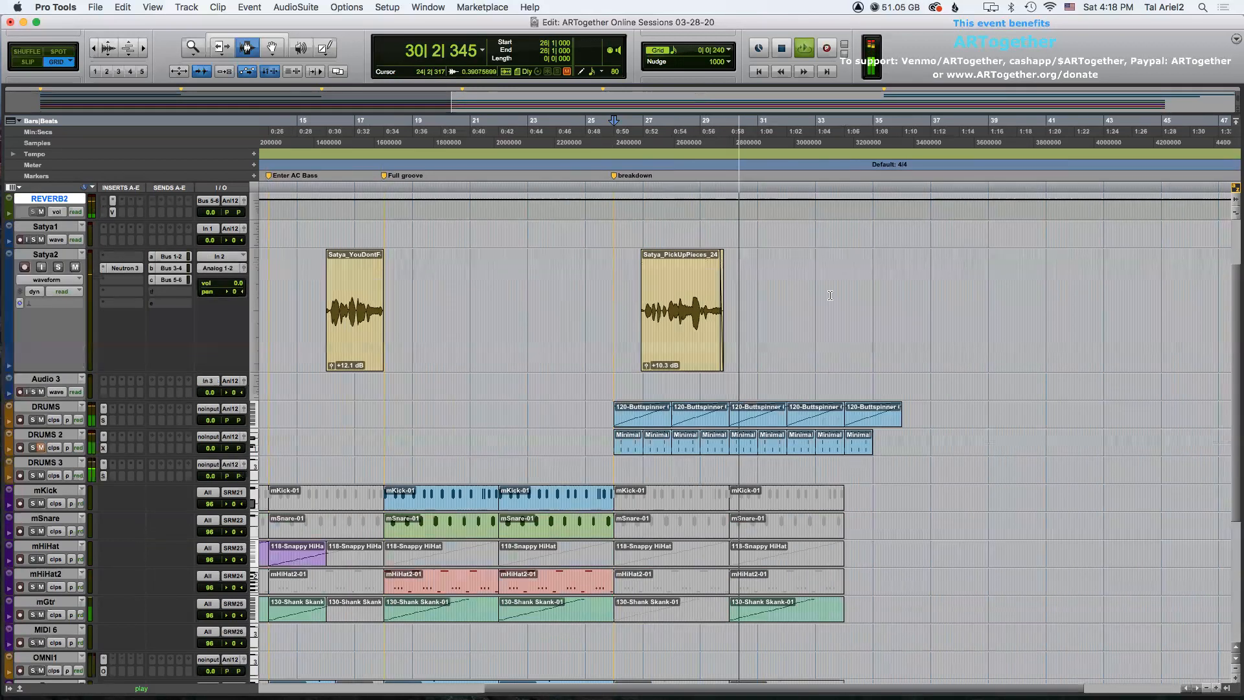
pyautogui.press('space')
pyautogui.press('super+bracketright')
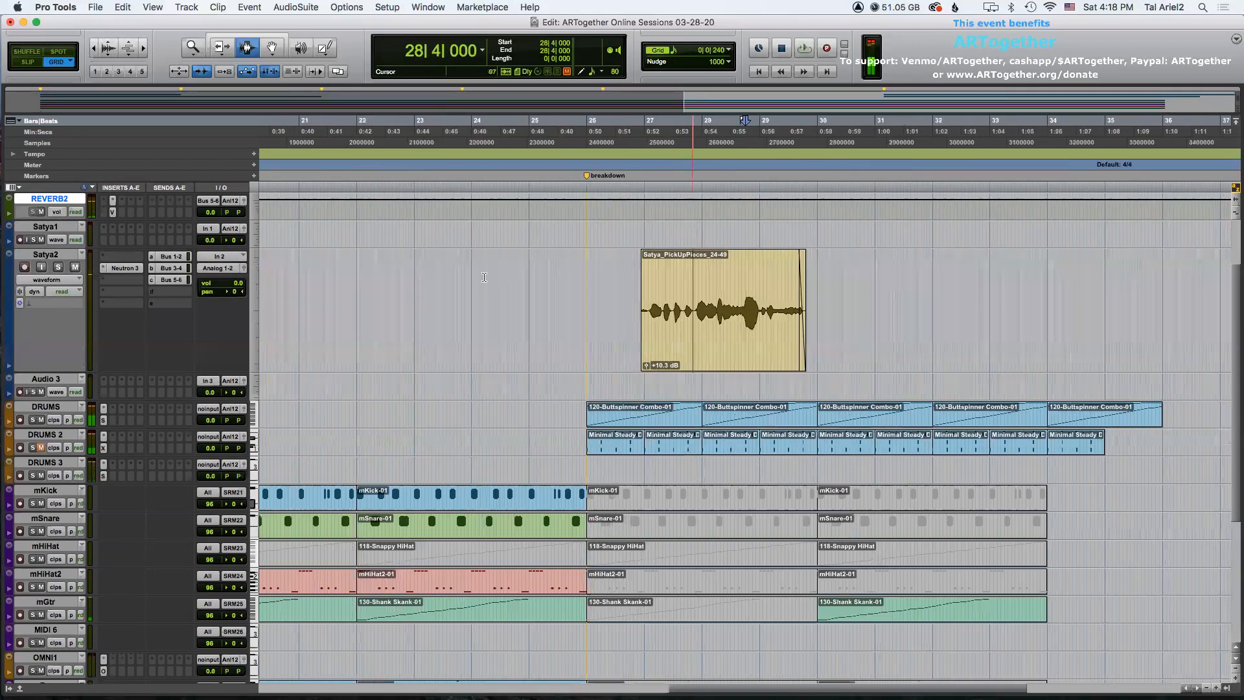
pyautogui.click(47, 258)
pyautogui.doubleClick(46, 255)
pyautogui.write('.01')
pyautogui.press('Return')
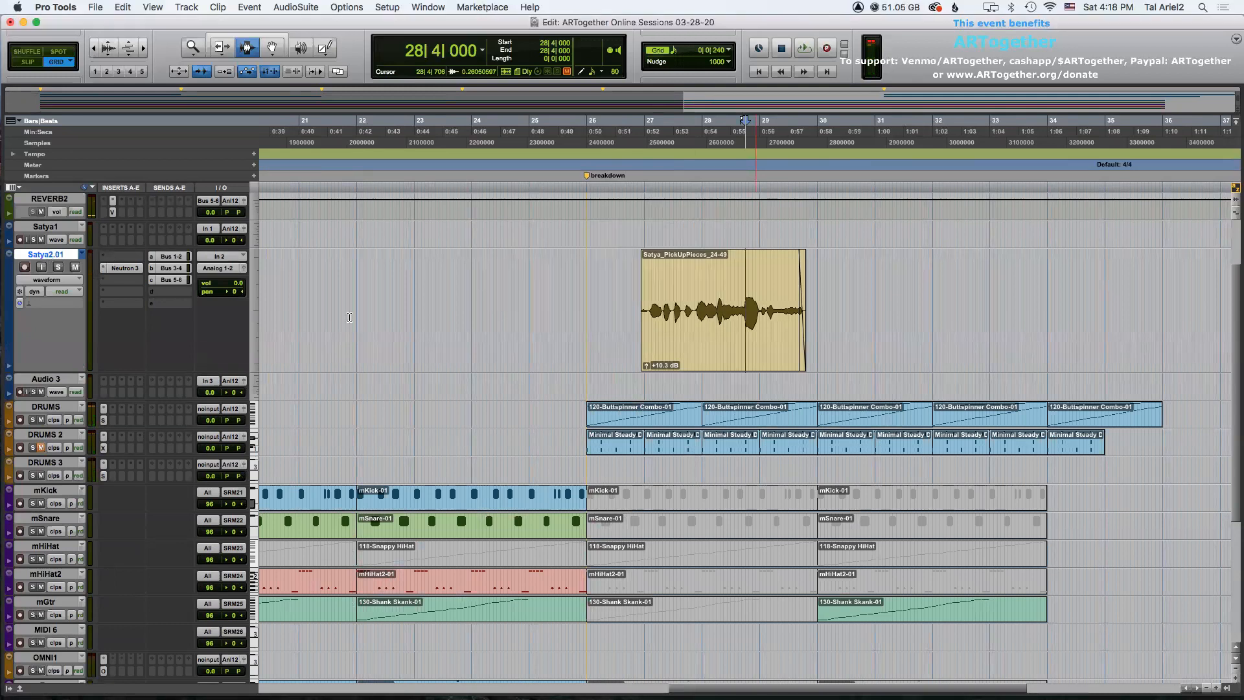
# Separate a short vocal piece from the Satya_PickUpPieces clip just before bar 29.
pyautogui.press('super+bracketright')
pyautogui.press('space')
pyautogui.click(745, 293)
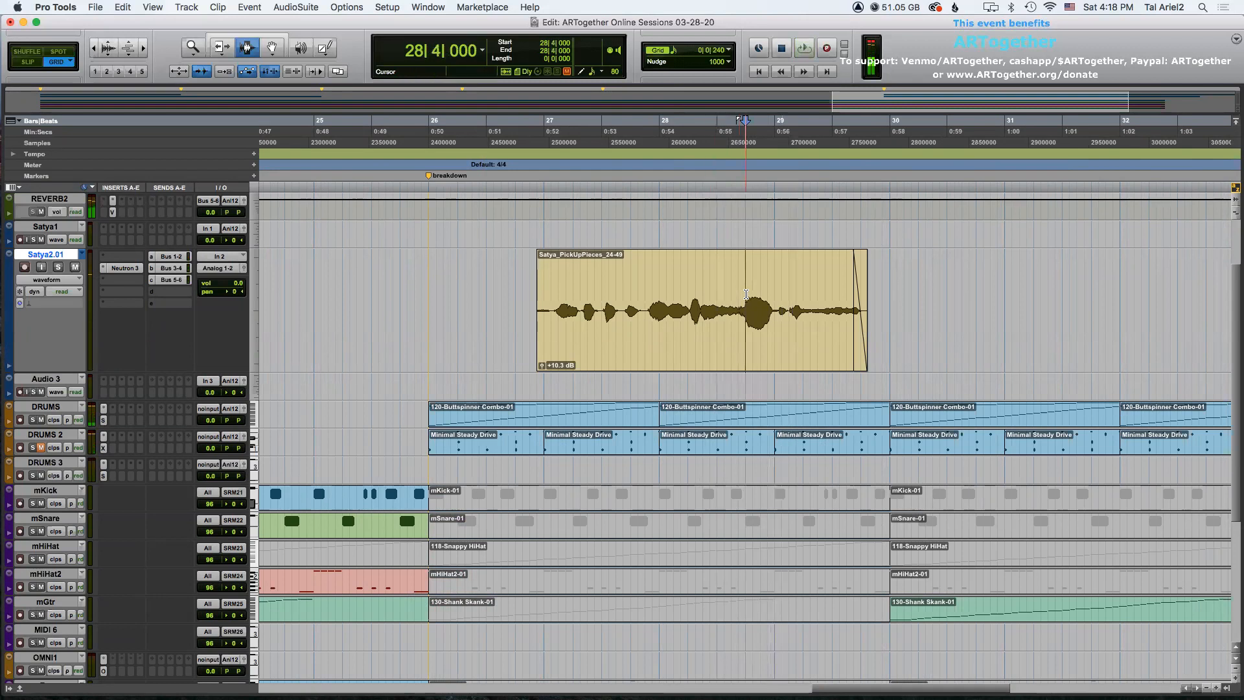
pyautogui.keyDown('shift'); pyautogui.click(776, 310); pyautogui.keyUp('shift')
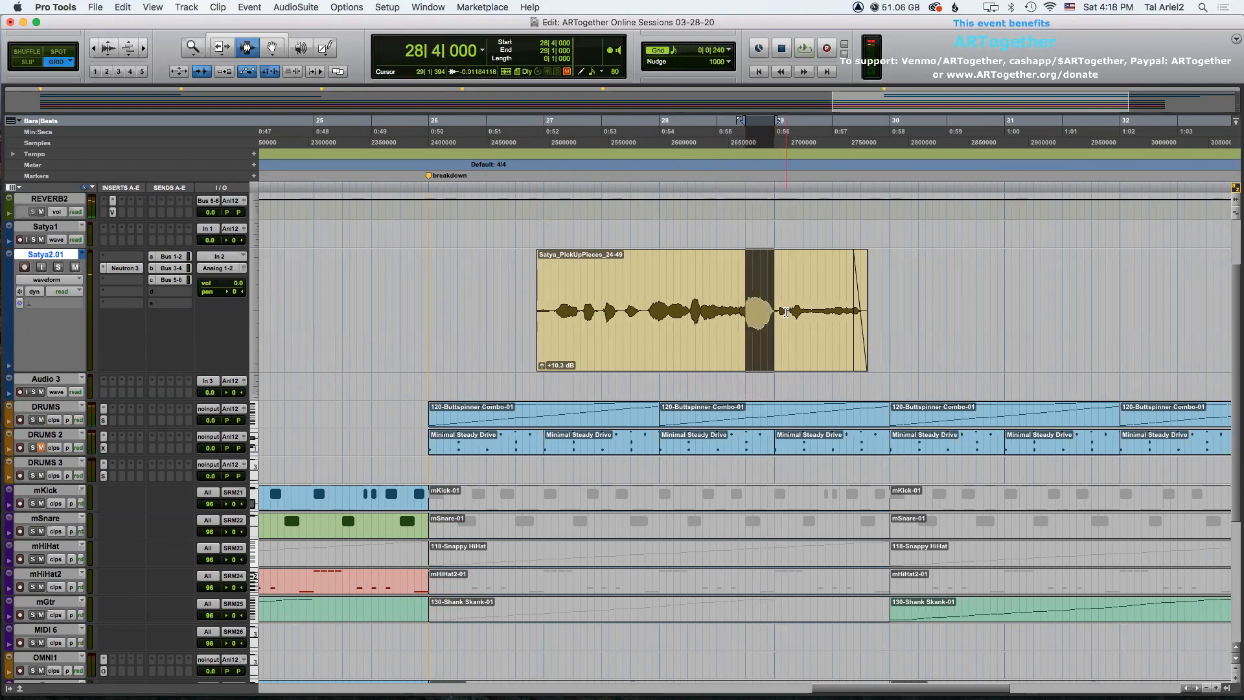
pyautogui.press('super+e')
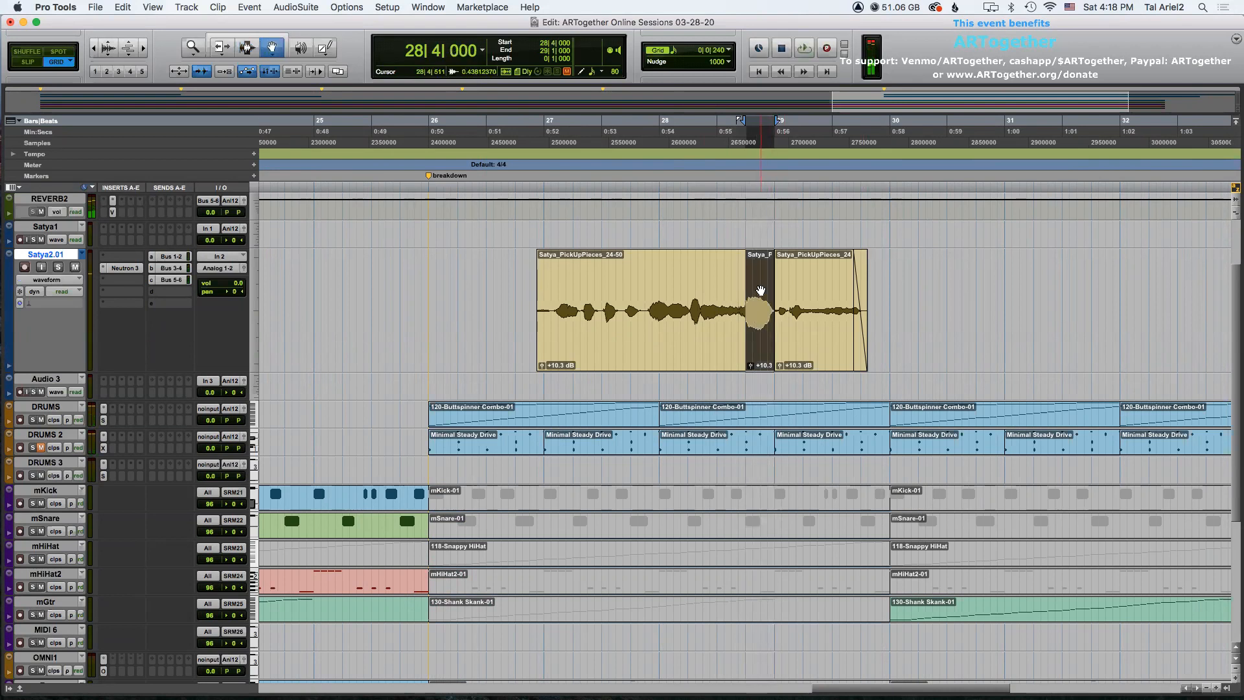
# Delete the remaining parts of the Satya_PickUpPieces clip on both sides of the separated piece.
pyautogui.click(666, 298)
pyautogui.press('Delete')
pyautogui.click(823, 303)
pyautogui.press('Delete')
pyautogui.press('super+bracketleft')
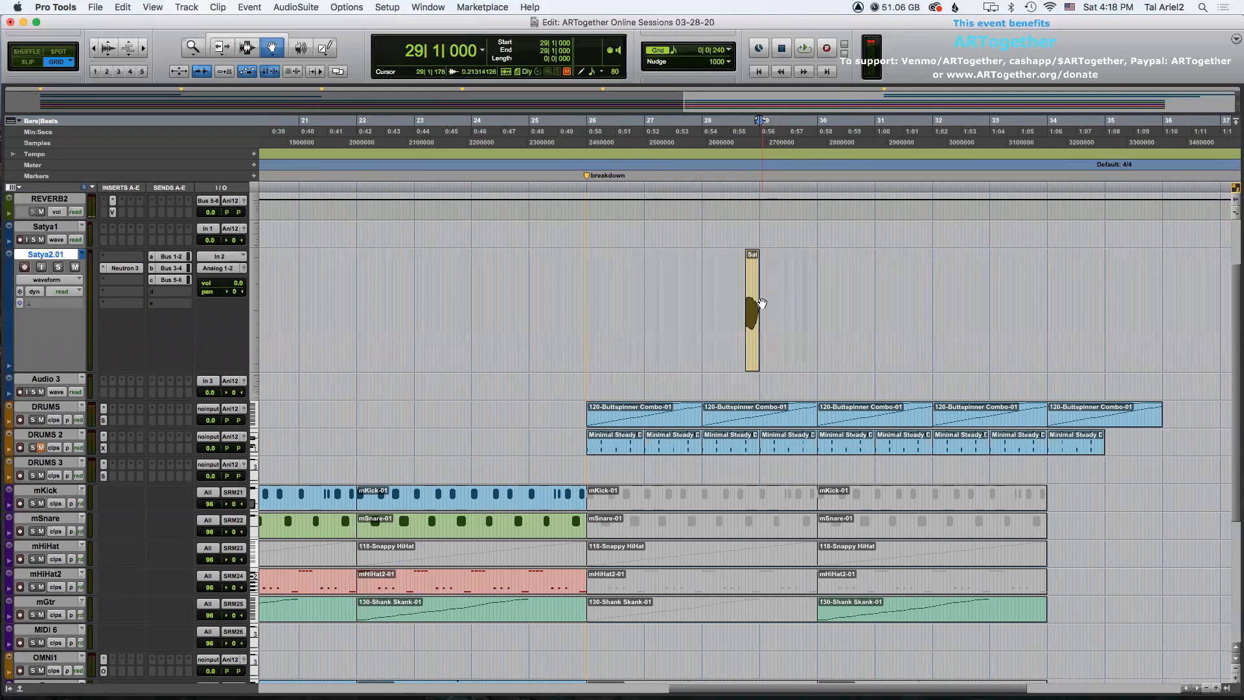
# Move the vocal piece to about bar 28 beat 2, duplicate it into five back-to-back repeats, and extend the last one to about bar 30.
pyautogui.moveTo(751, 307); pyautogui.dragTo(719, 320)
pyautogui.press('super+d')
pyautogui.press('super+d')
pyautogui.press('super+d')
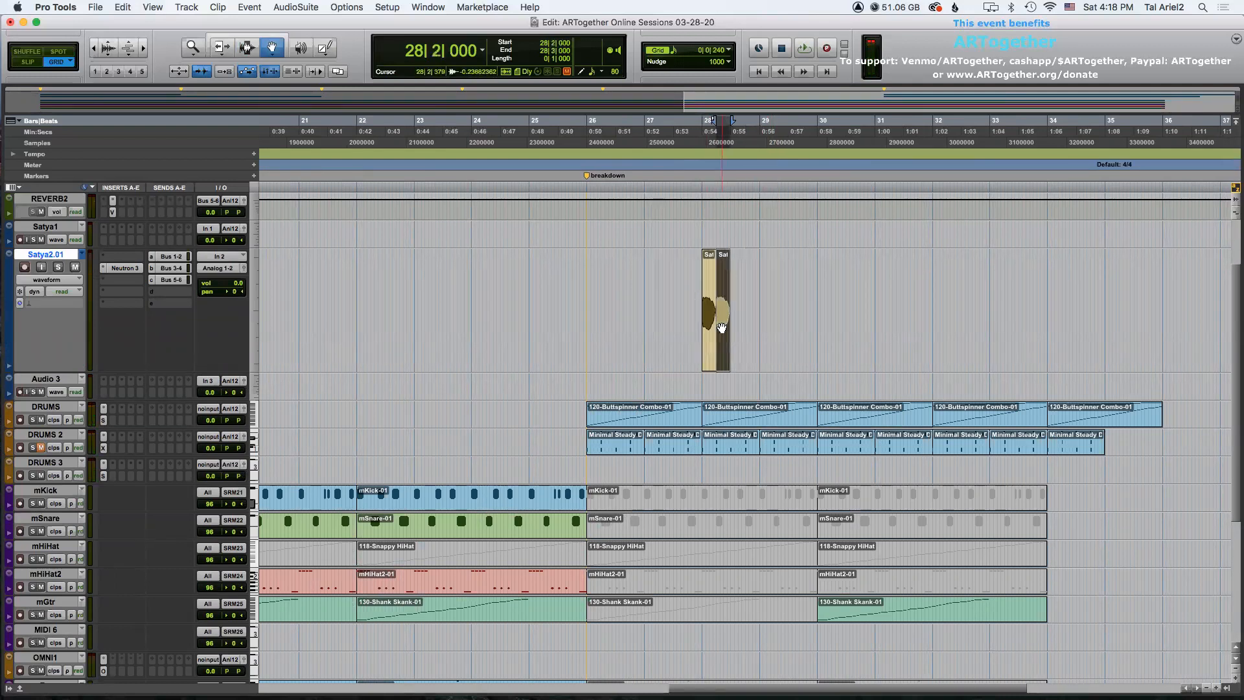
pyautogui.press('F7')
pyautogui.moveTo(703, 279); pyautogui.dragTo(715, 277)
pyautogui.doubleClick(707, 285)
pyautogui.hotkey('ctrl', 'Tab')
pyautogui.hotkey('ctrl', 'Tab')
pyautogui.hotkey('ctrl', 'Tab')
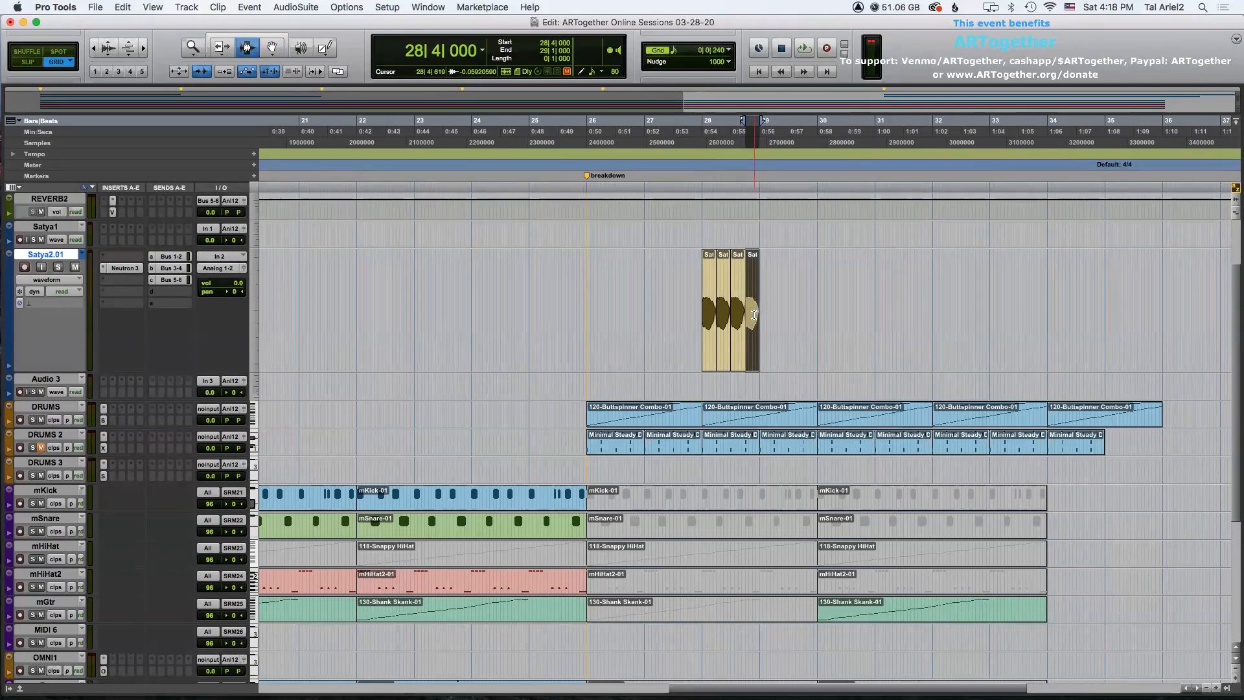
pyautogui.press('super+d')
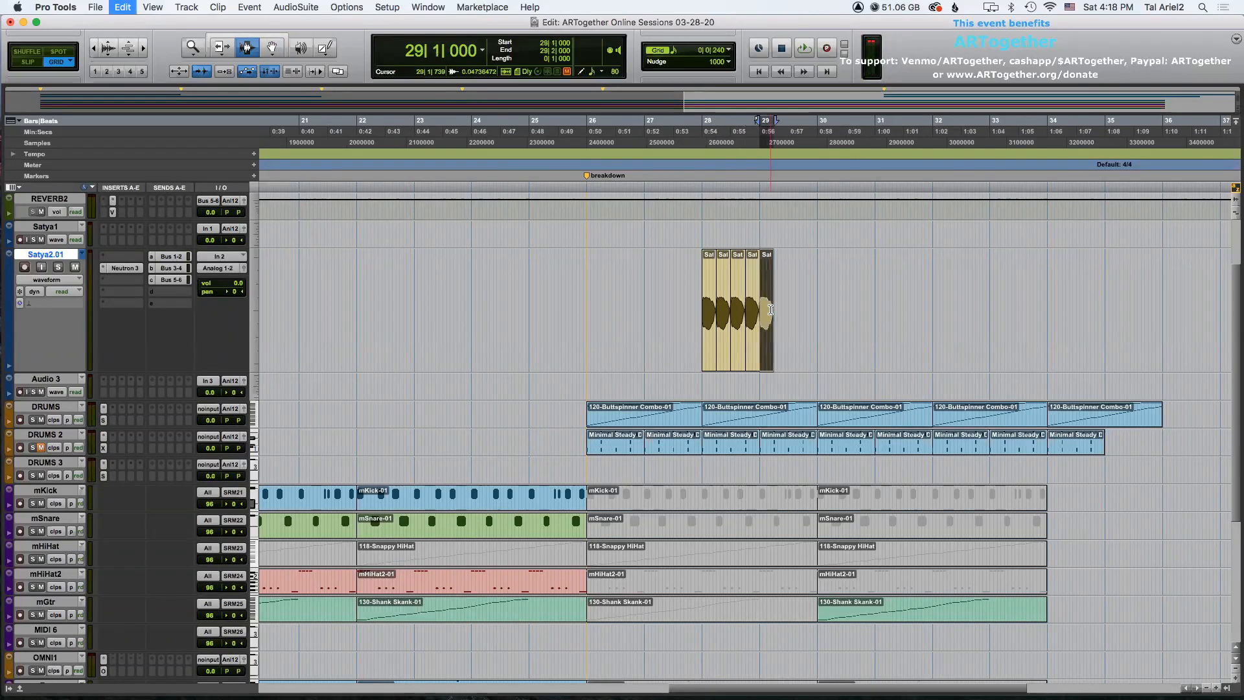
pyautogui.moveTo(799, 309); pyautogui.dragTo(837, 311)
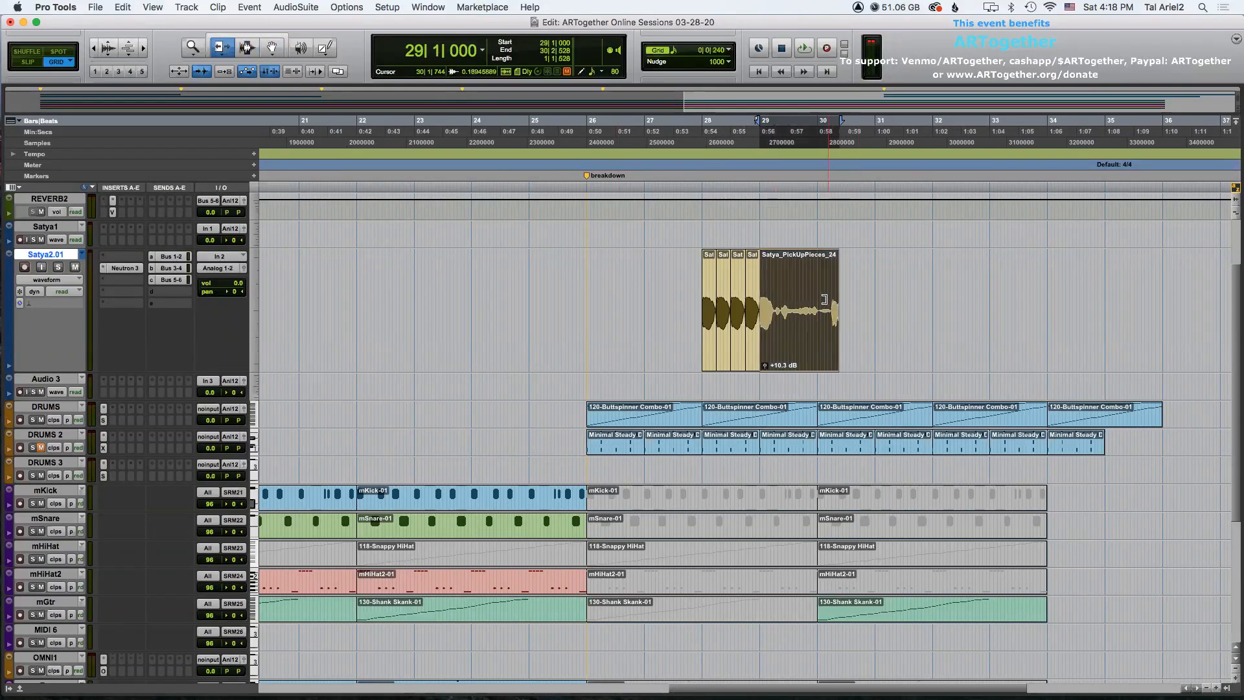
pyautogui.moveTo(816, 296); pyautogui.dragTo(798, 298)
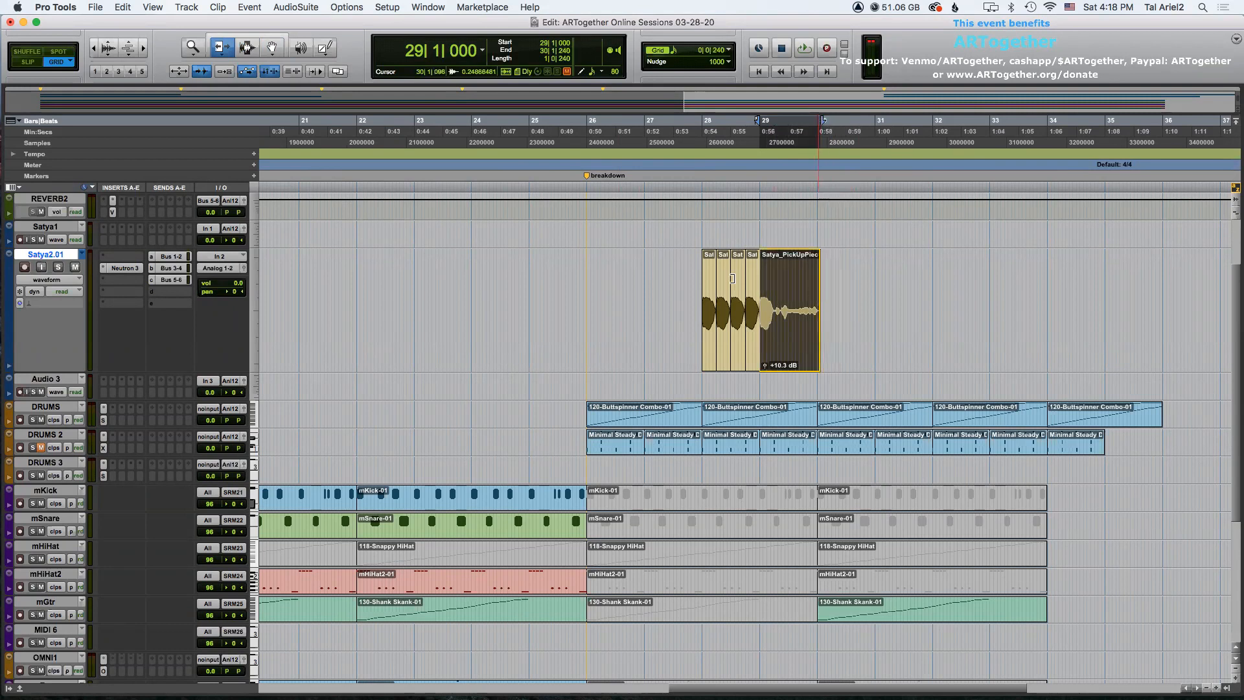
# Play back the breakdown from bar 26 to hear the vocal stutter.
pyautogui.click(582, 271)
pyautogui.press('space')
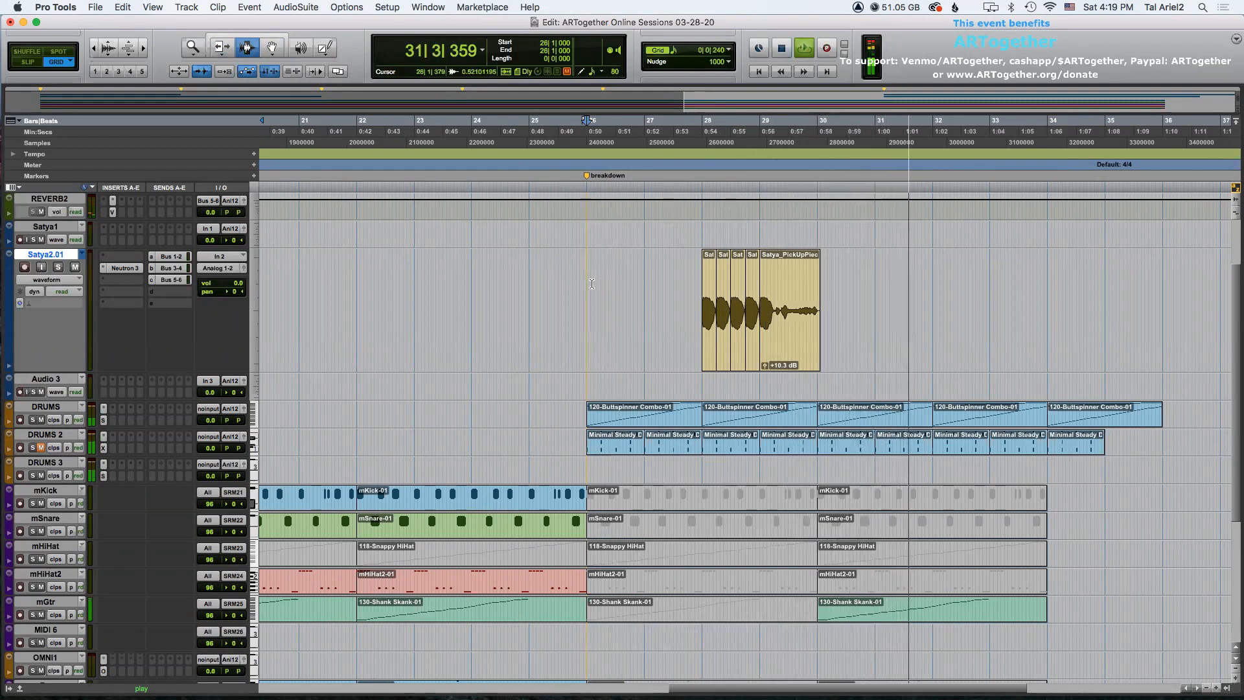
pyautogui.press('space')
pyautogui.press('r')
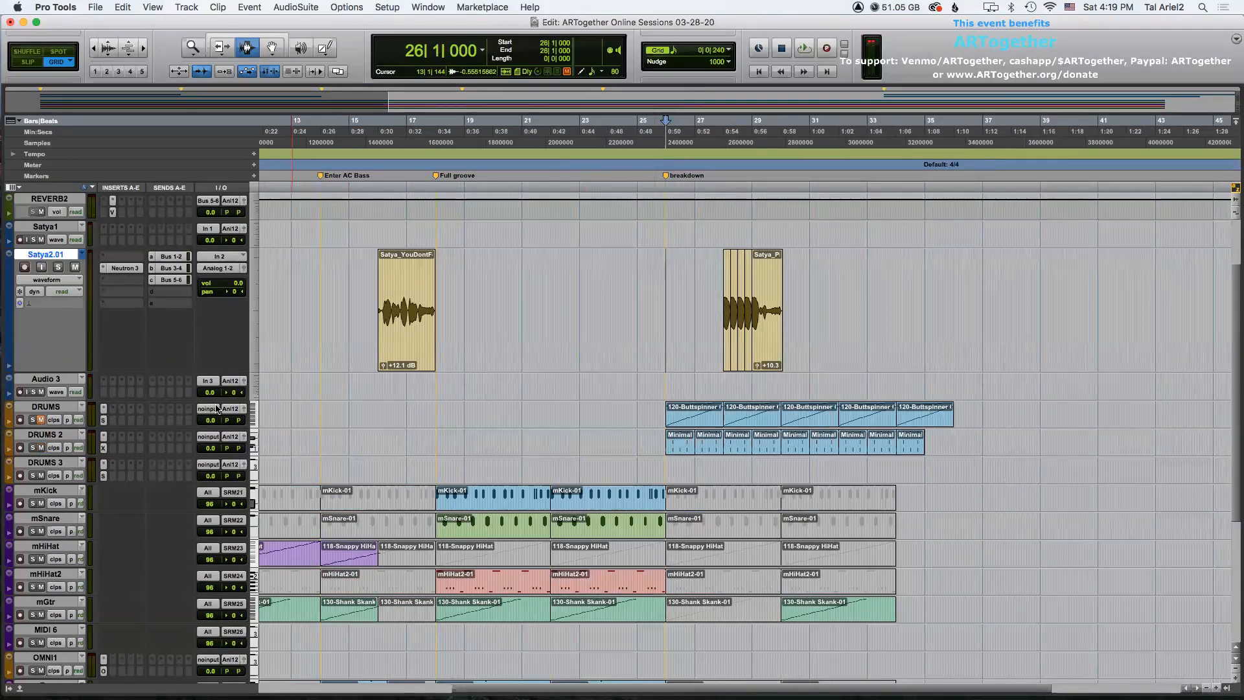
pyautogui.press('space')
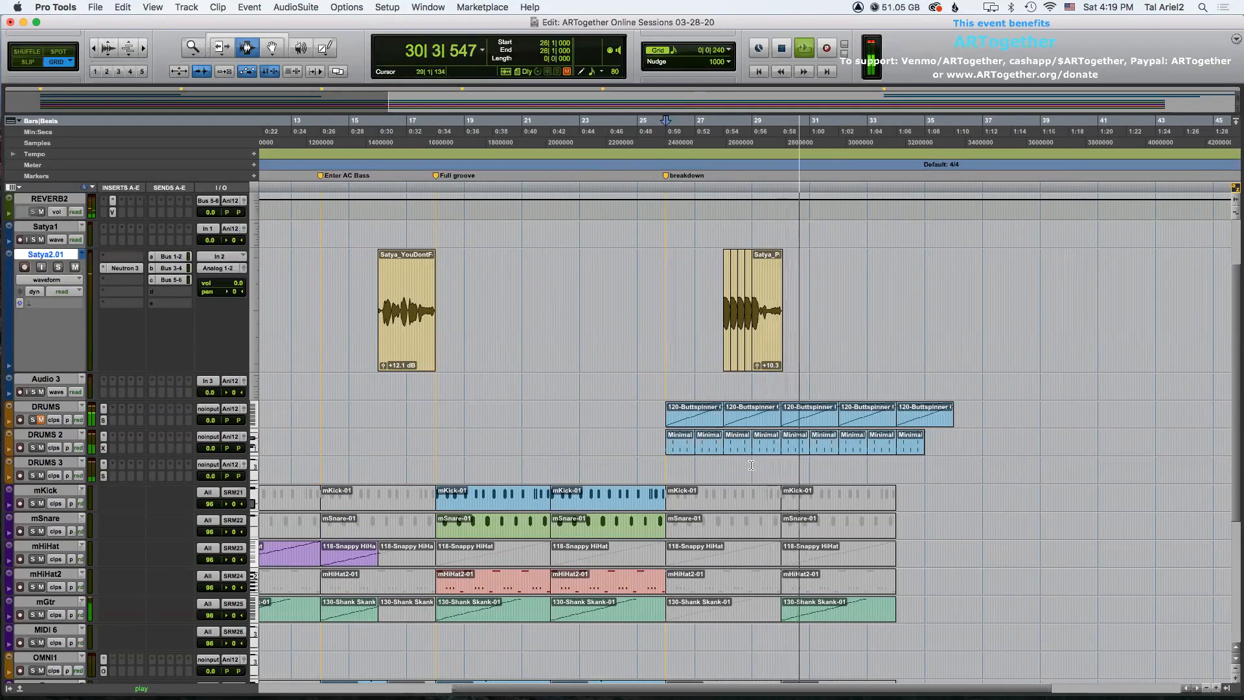
pyautogui.press('space')
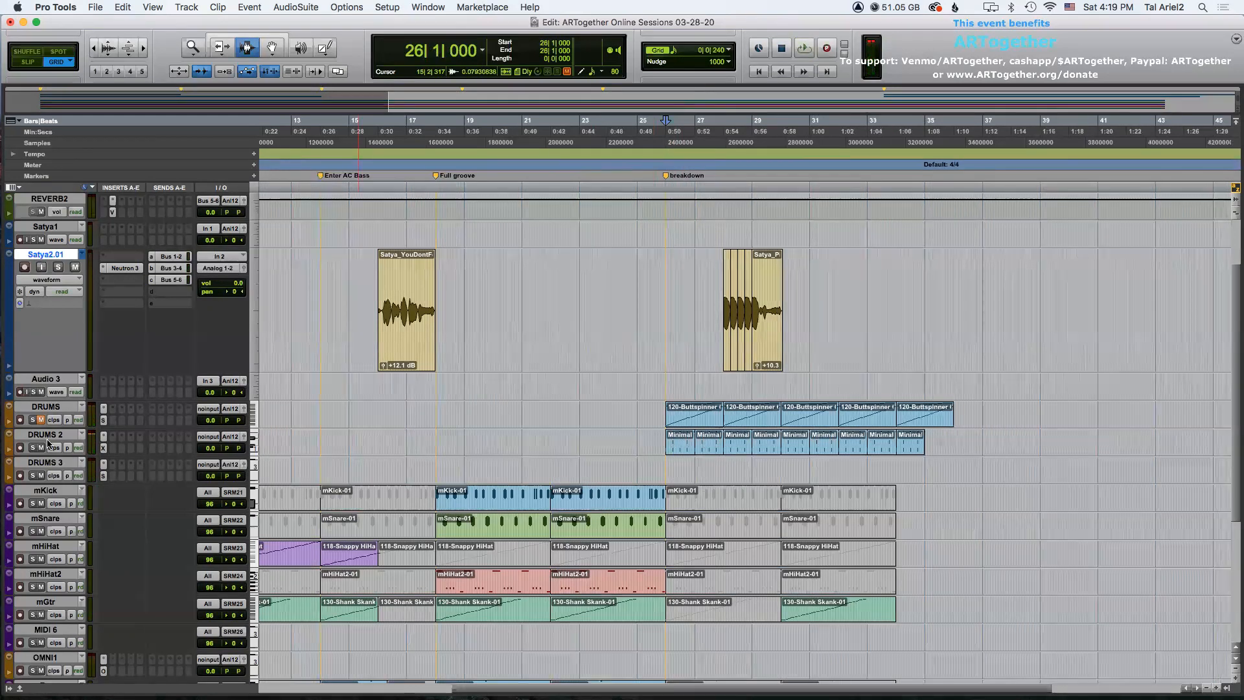
pyautogui.press('space')
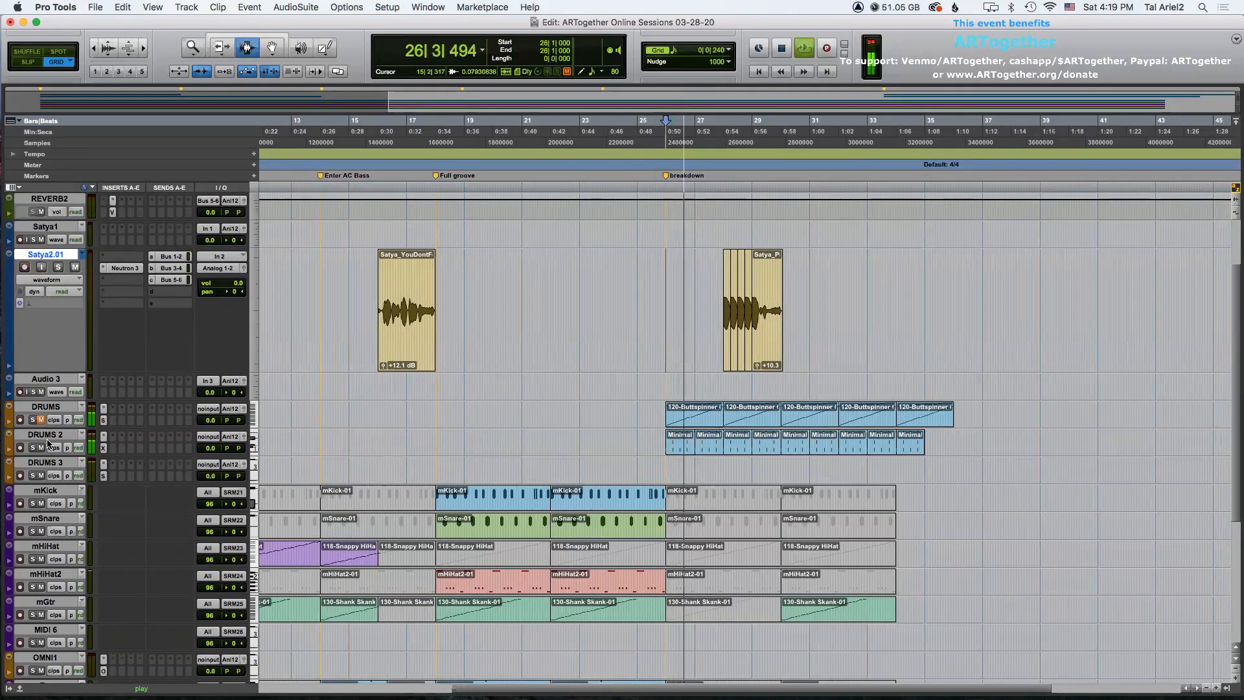
pyautogui.press('space')
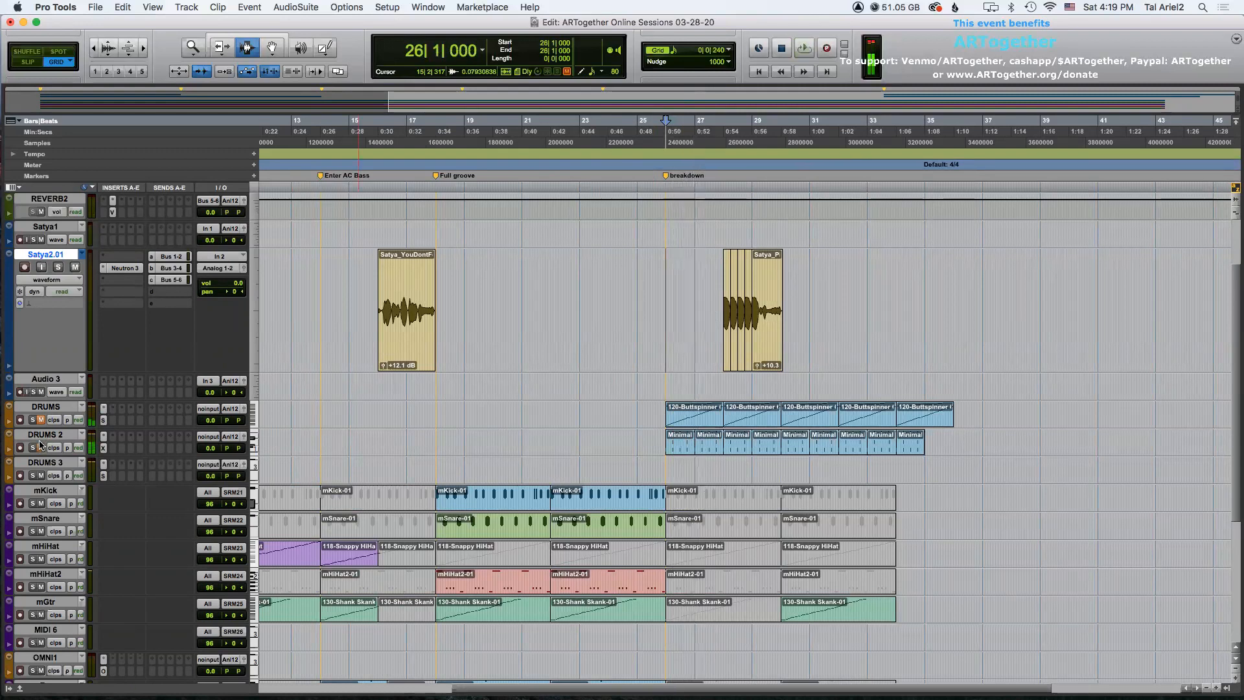
# Rename the DRUMS track to DRUMS 1.
pyautogui.doubleClick(47, 408)
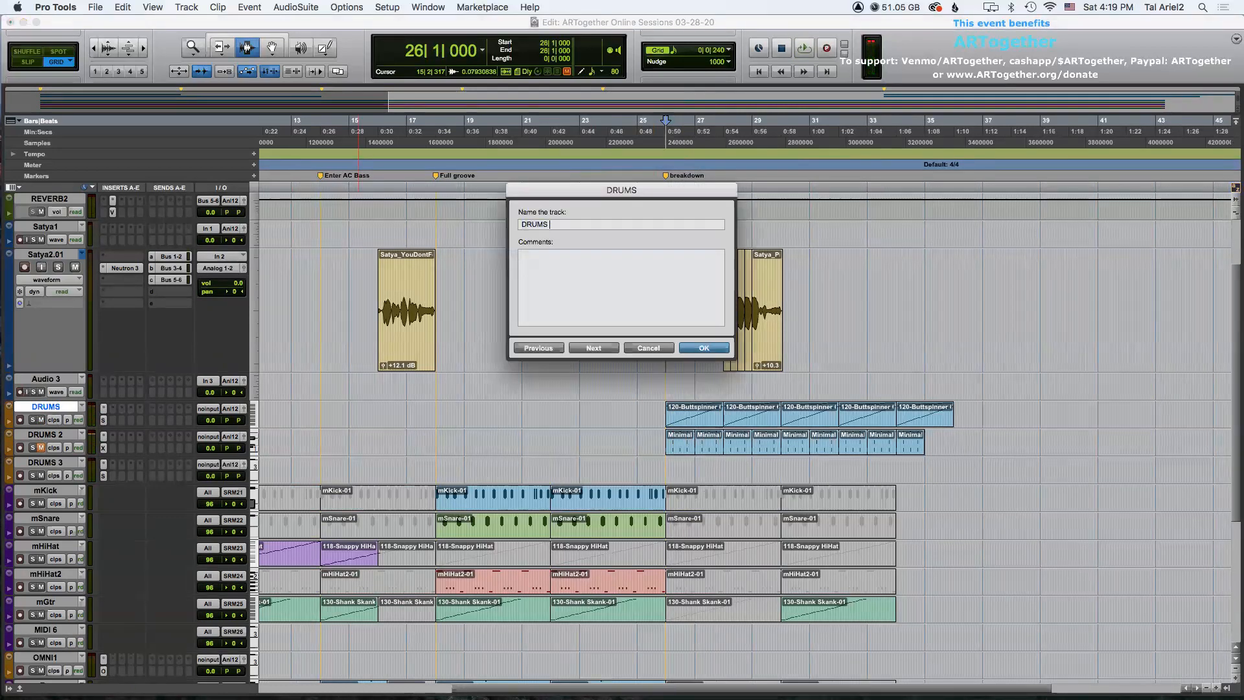
pyautogui.press('Return')
# Play back the breakdown while scrolling through the tracks.
pyautogui.press('space')
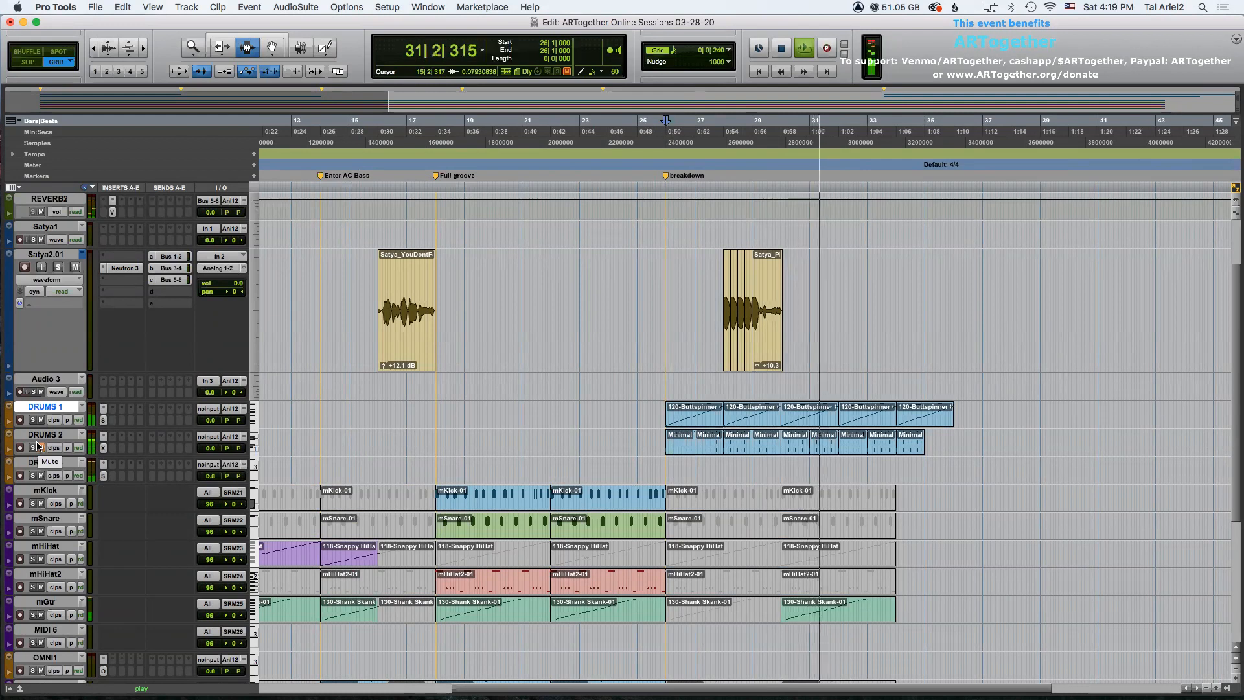
pyautogui.press('space')
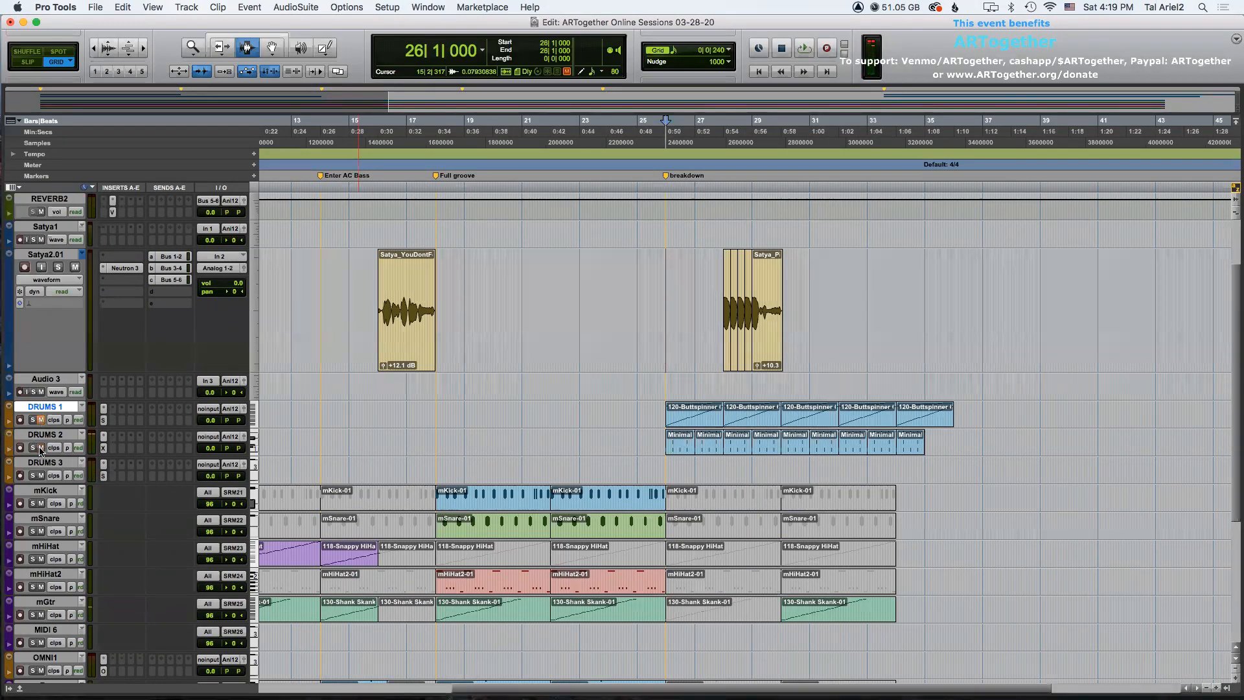
pyautogui.press('space')
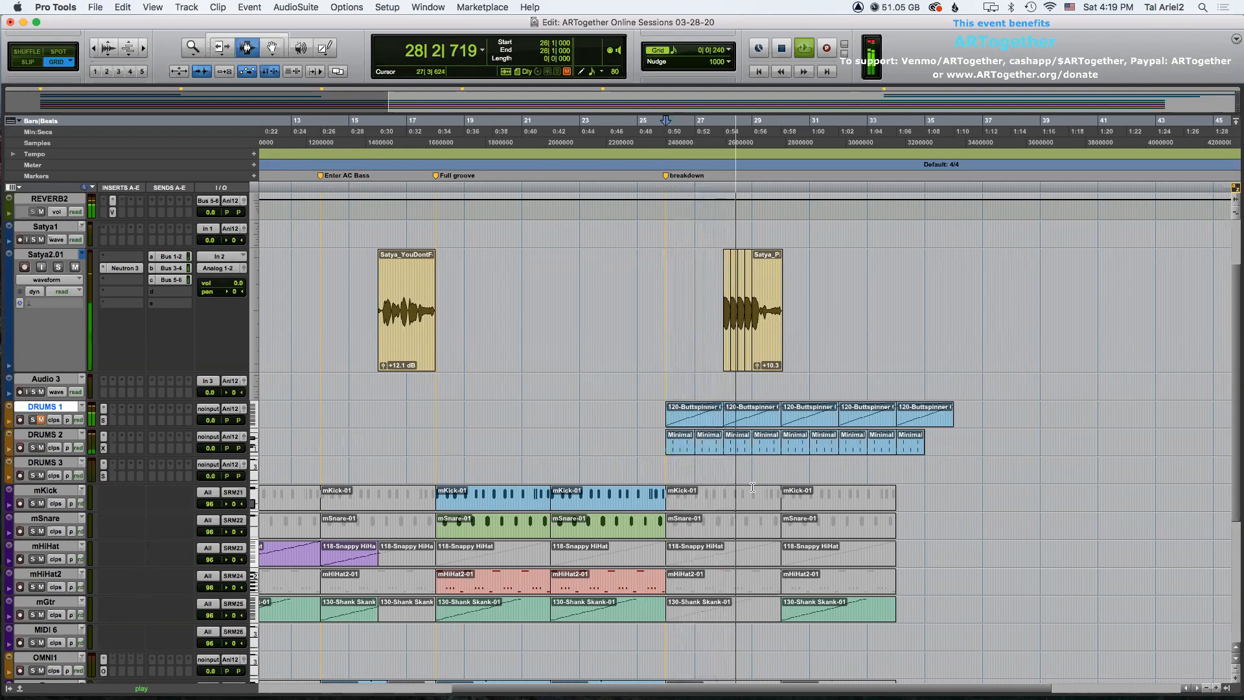
pyautogui.scroll(-5, 773, 488)
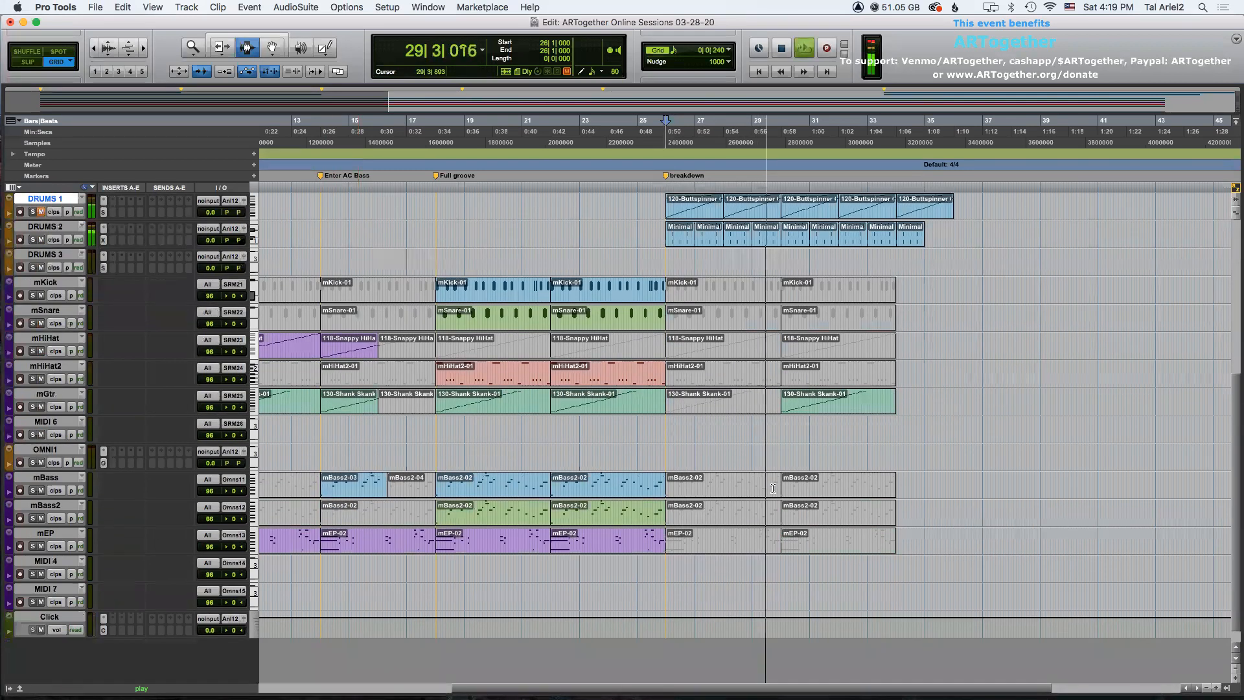
pyautogui.scroll(4, 772, 489)
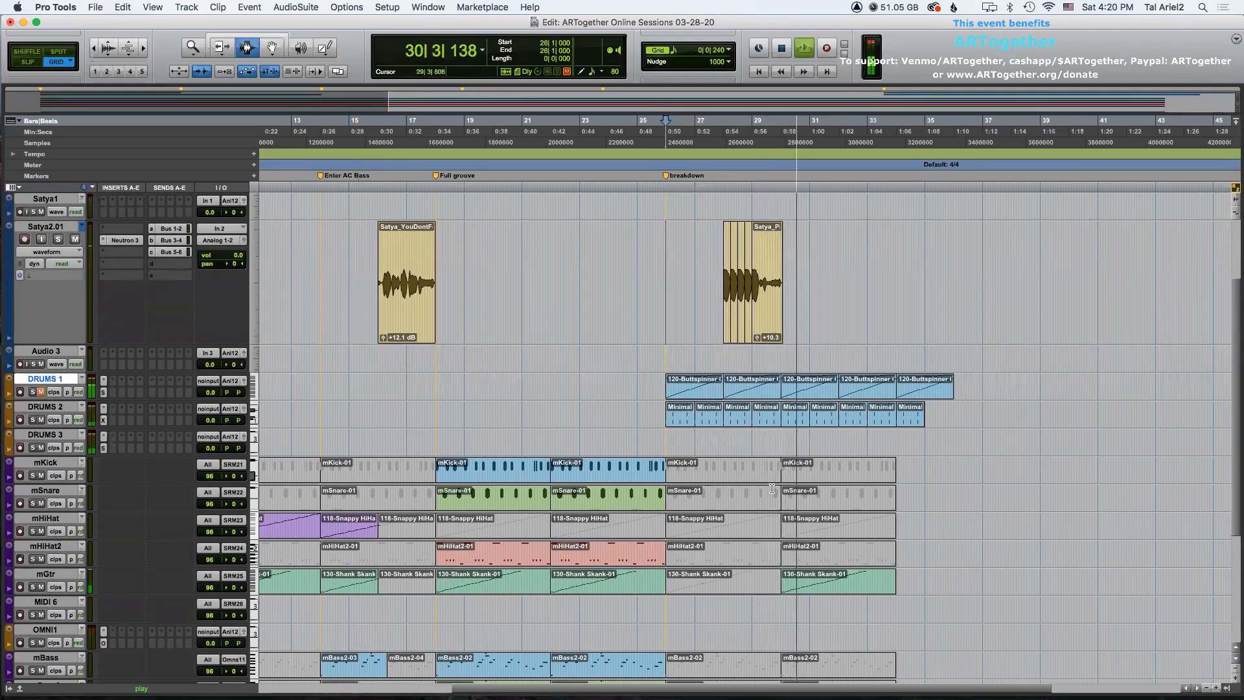
pyautogui.scroll(-5, 770, 487)
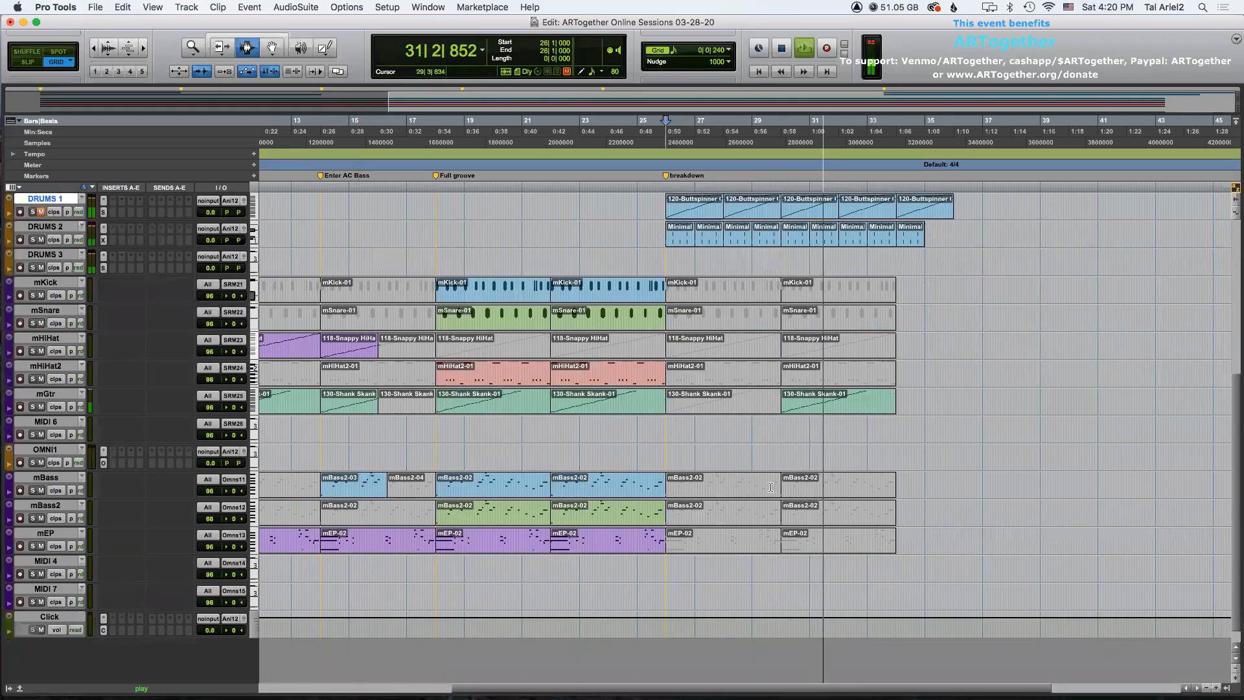
pyautogui.press('r')
pyautogui.scroll(3, 770, 485)
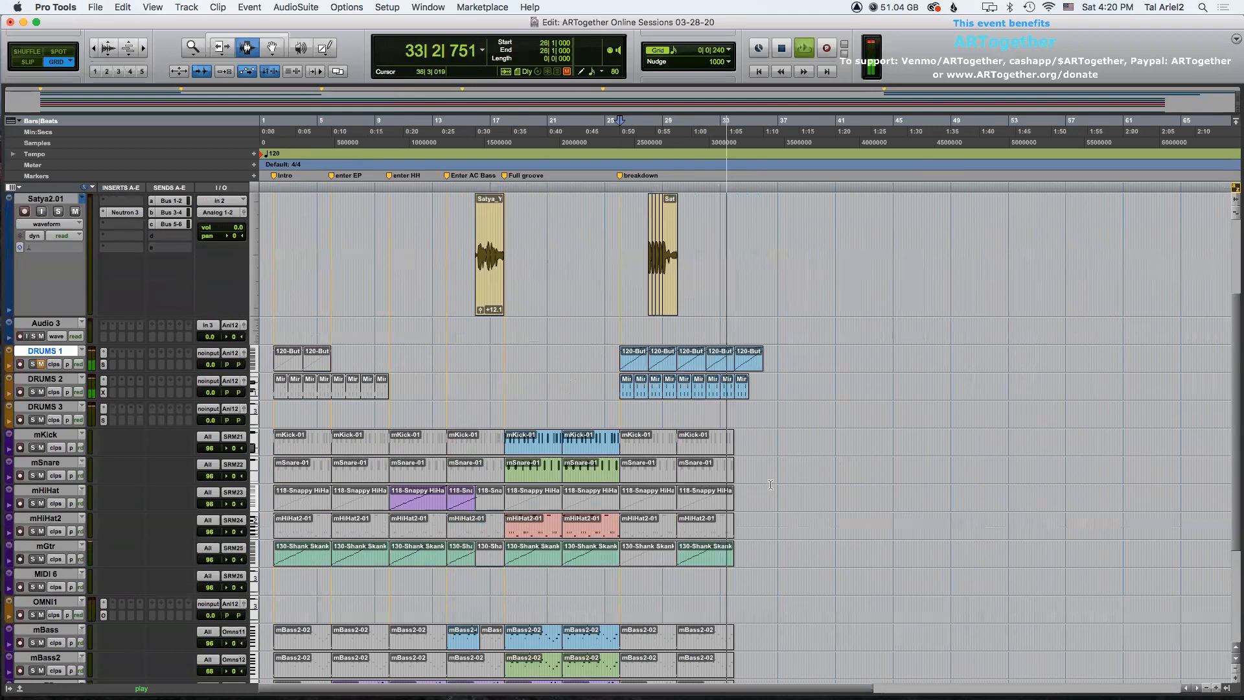
pyautogui.press('space')
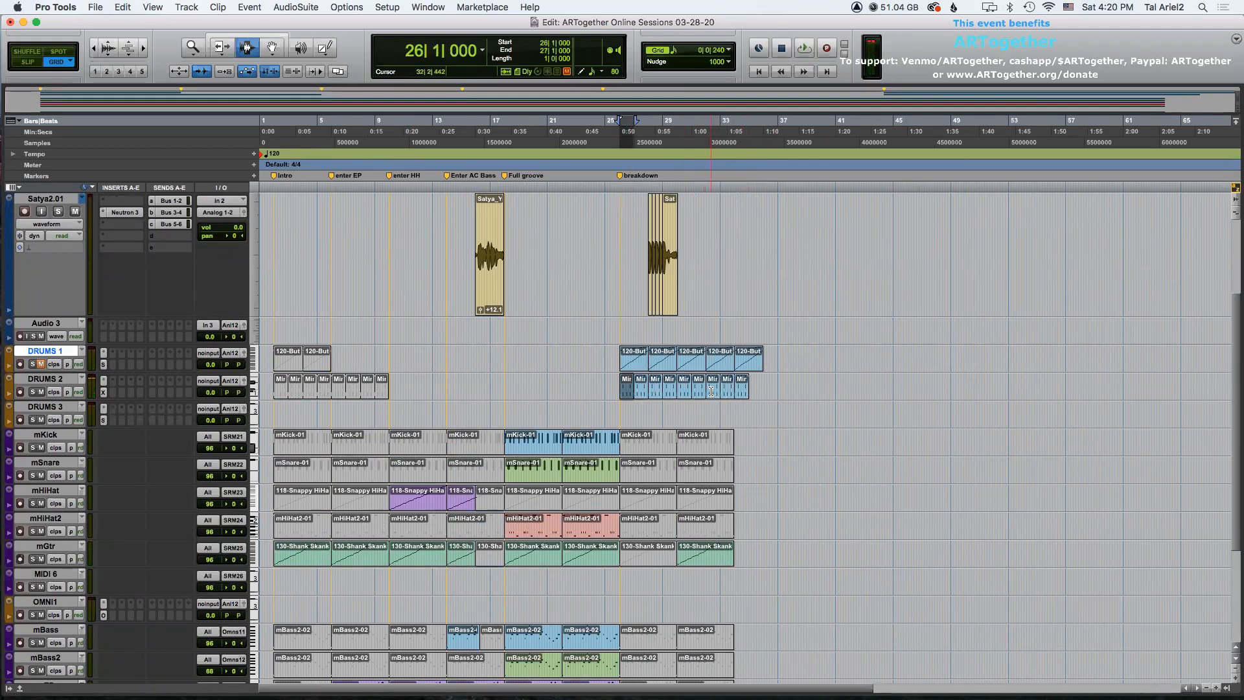
# Duplicate the DRUMS 2 clips from bar 33 to extend them to about bar 40.
pyautogui.moveTo(711, 391); pyautogui.dragTo(711, 397)
pyautogui.press('super+d')
pyautogui.scroll(-5, 712, 404)
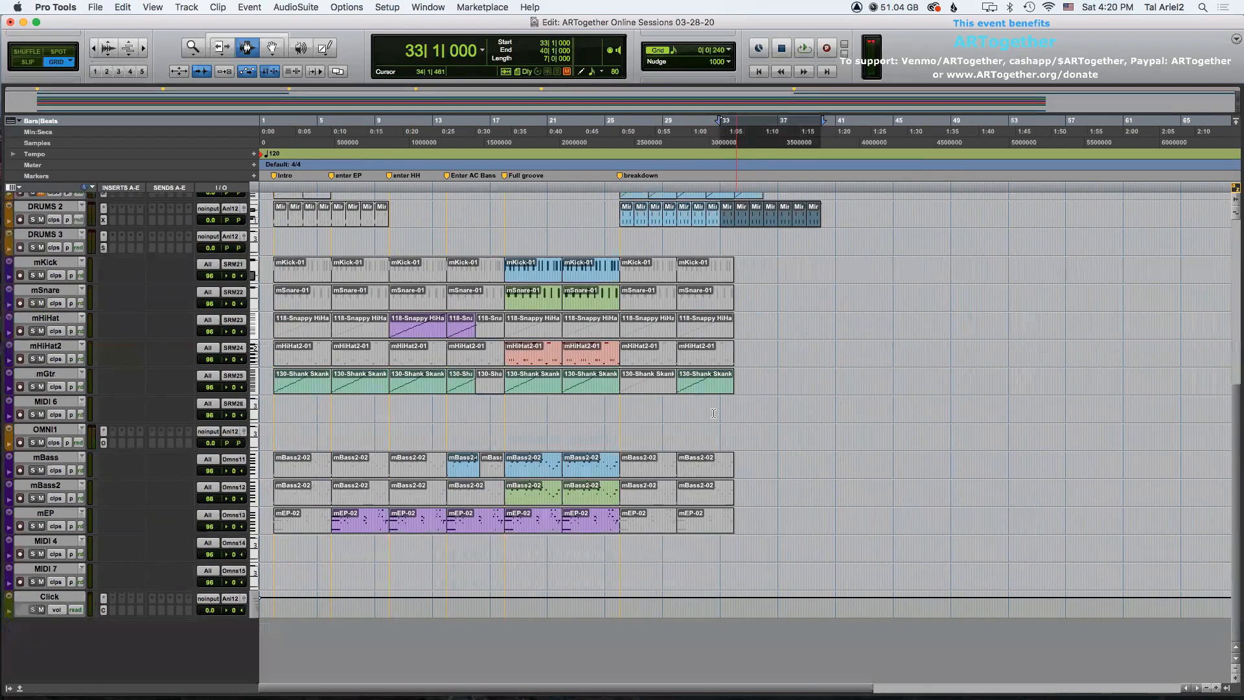
# Duplicate the last 130-Shank Skank-01 clip on mGtr to extend the guitar past bar 34.
pyautogui.click(699, 387)
pyautogui.press('super+bracketright')
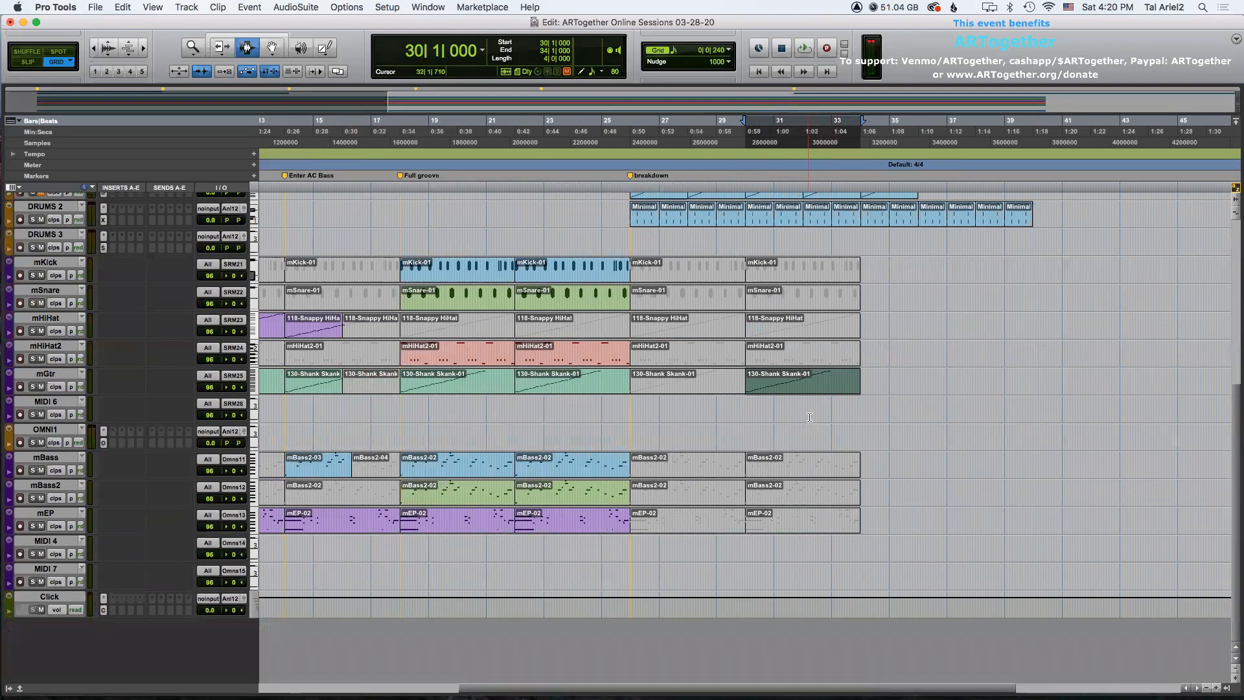
pyautogui.press('super+d')
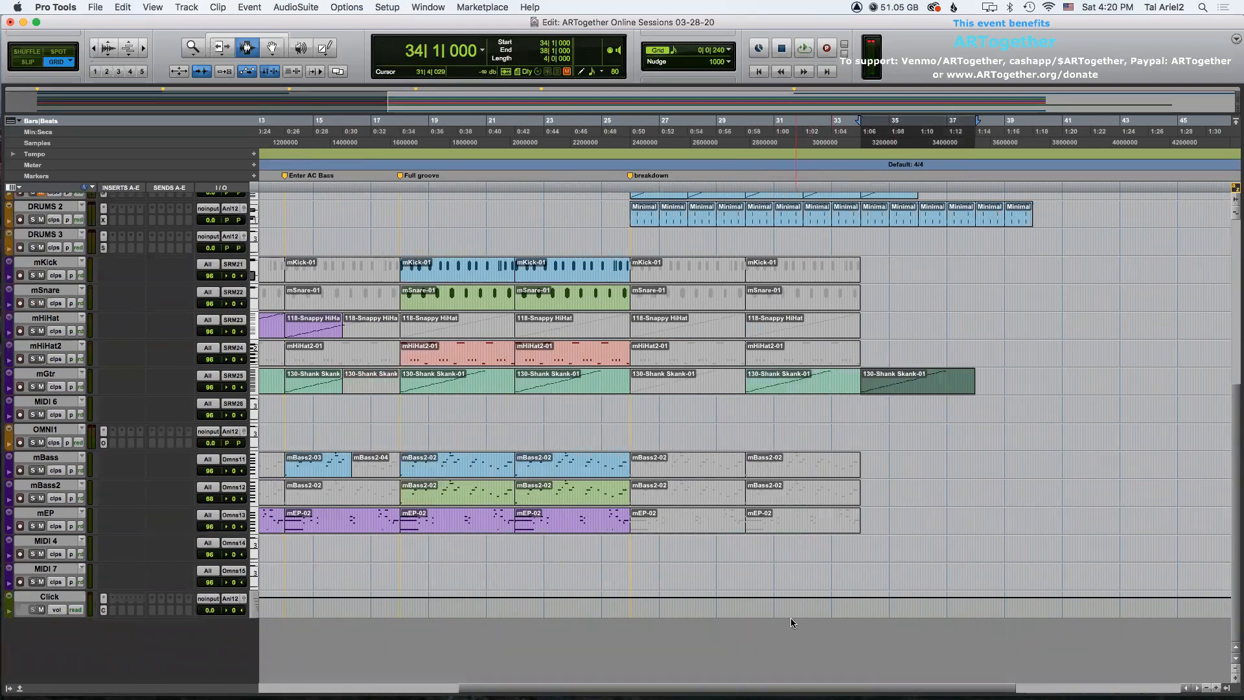
# Play back the arrangement from the breakdown at bar 26.
pyautogui.hscroll(8, 745, 389)
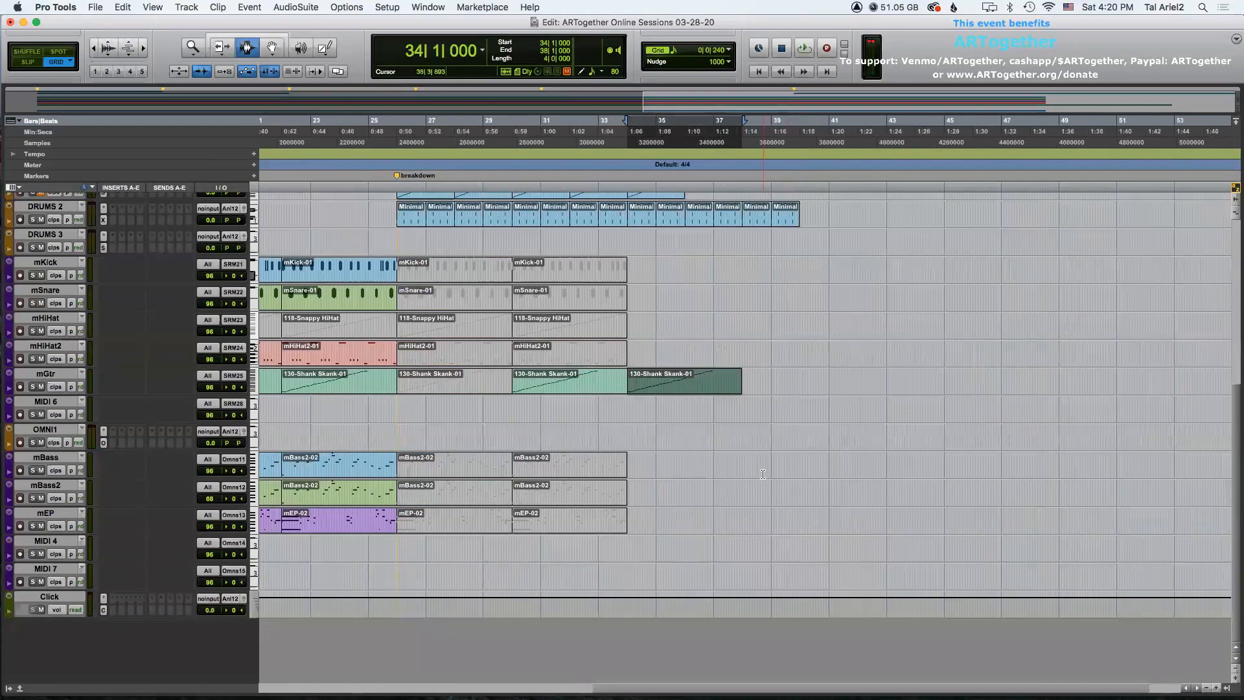
pyautogui.scroll(5, 762, 475)
pyautogui.scroll(-5, 764, 476)
pyautogui.scroll(5, 797, 497)
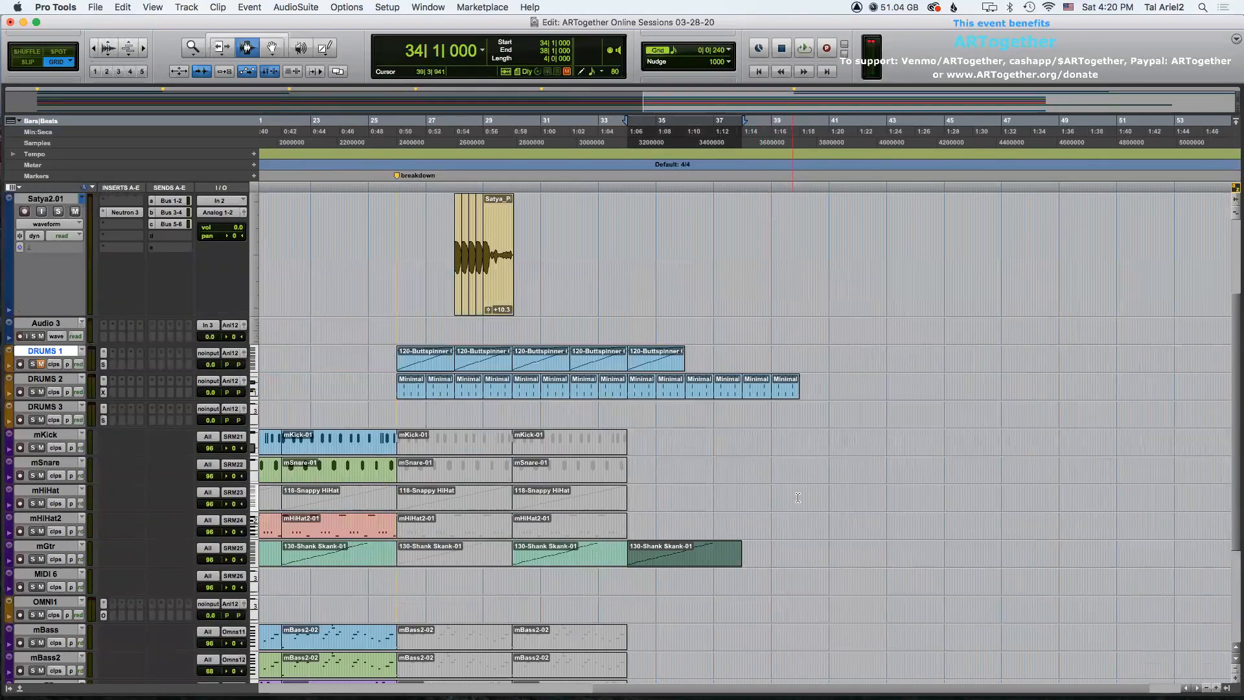
pyautogui.click(395, 324)
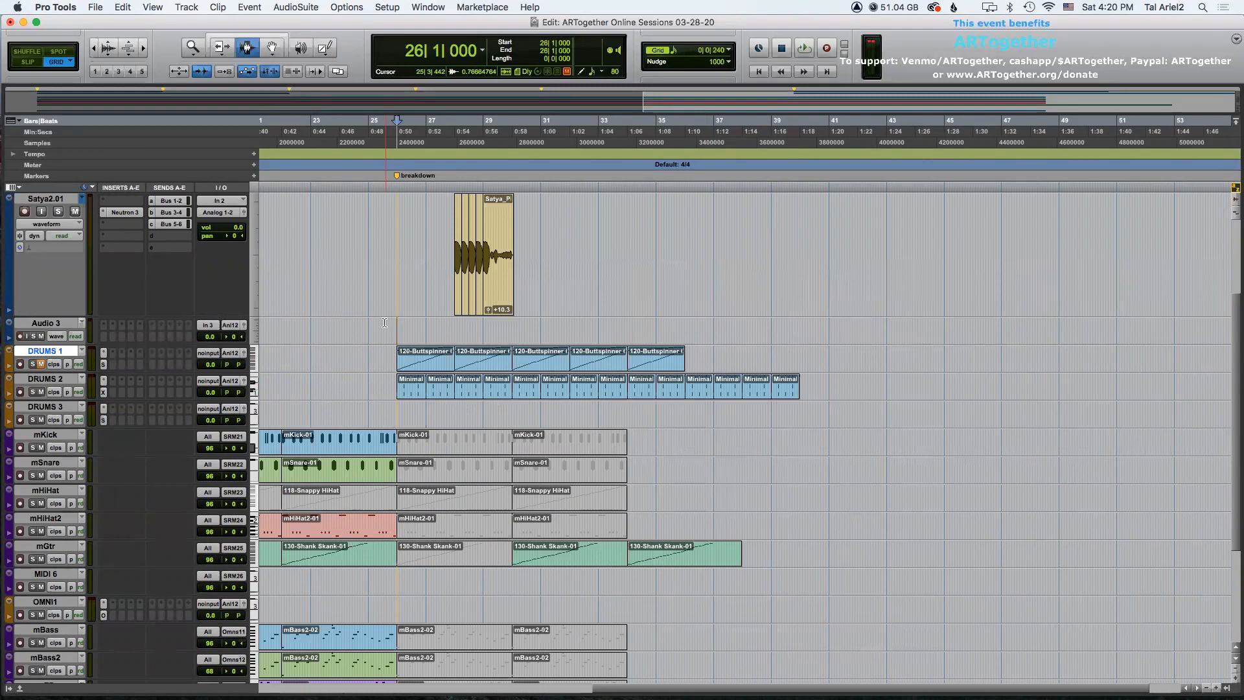
pyautogui.press('space')
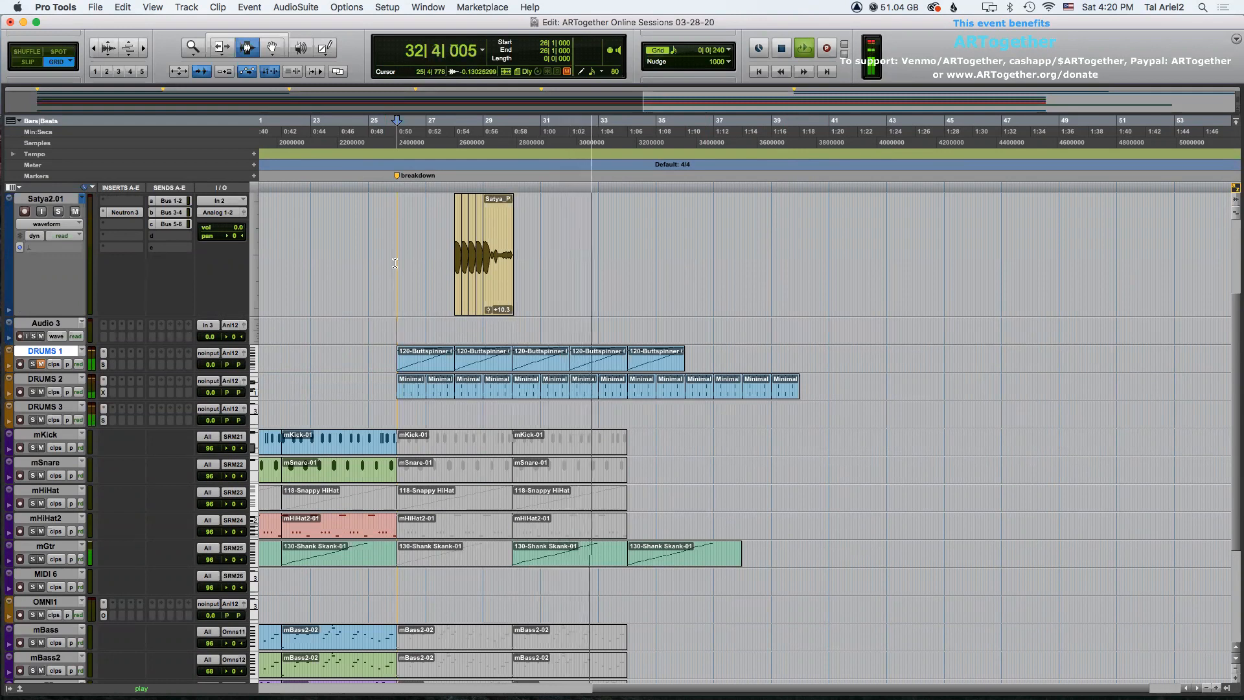
pyautogui.press('space')
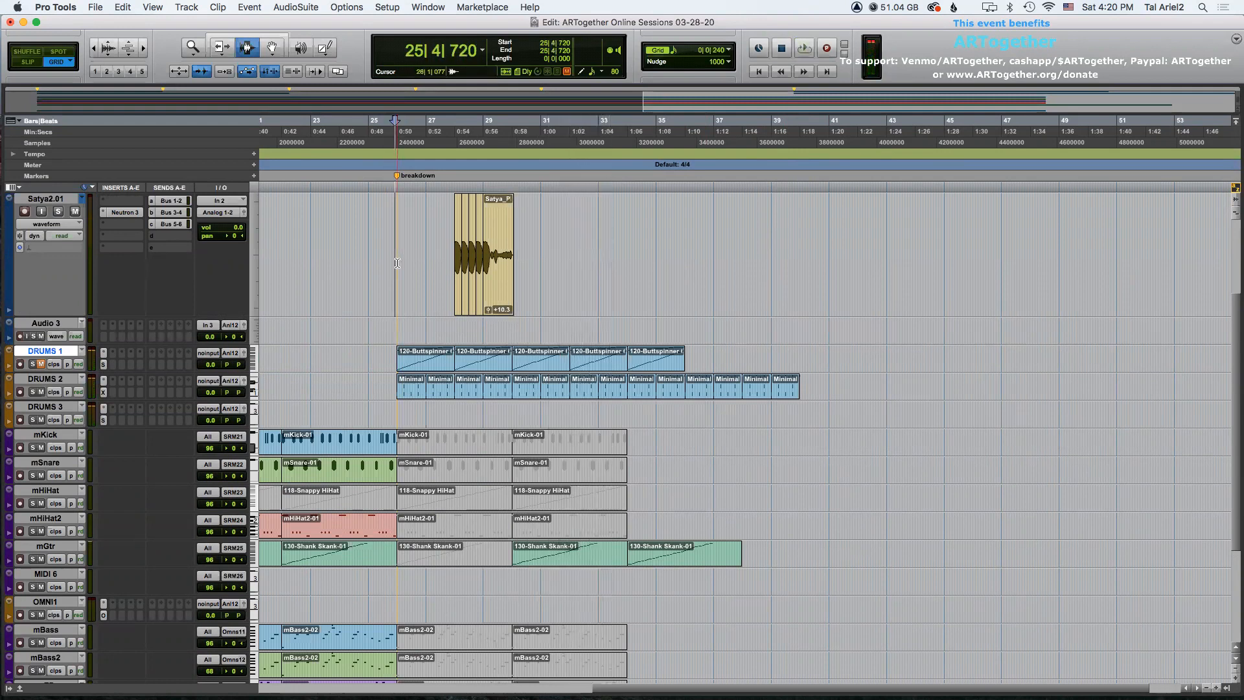
pyautogui.moveTo(400, 263); pyautogui.dragTo(595, 266)
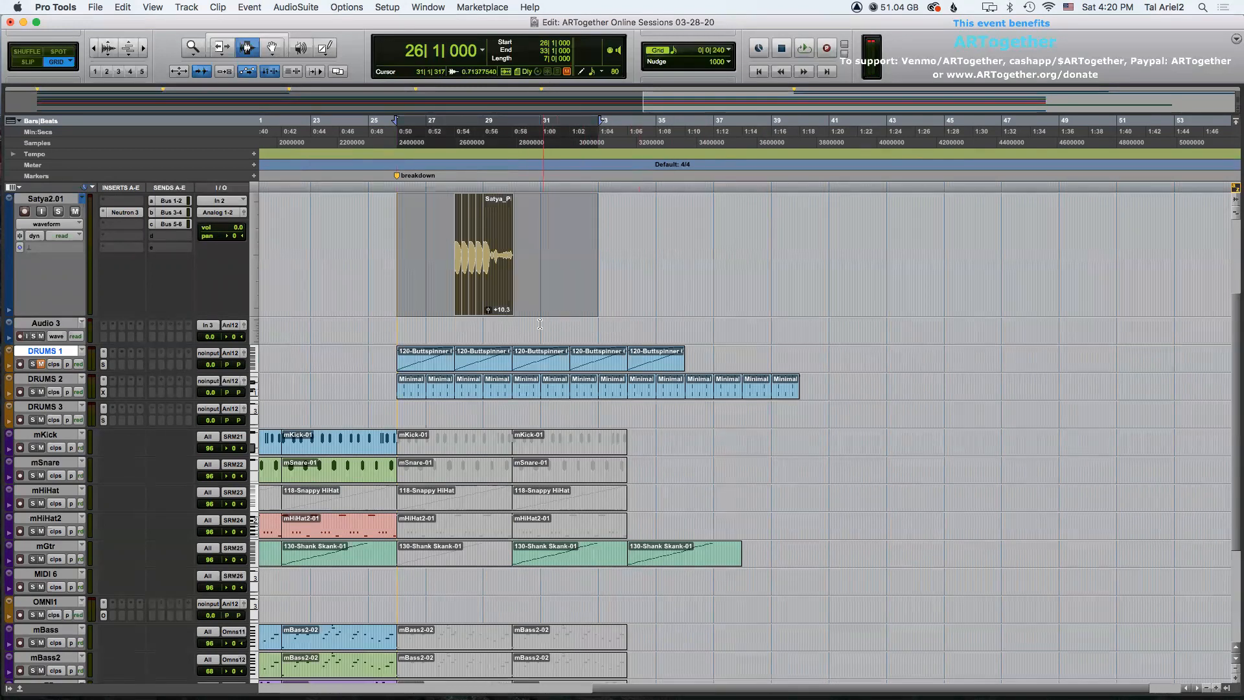
pyautogui.click(555, 282)
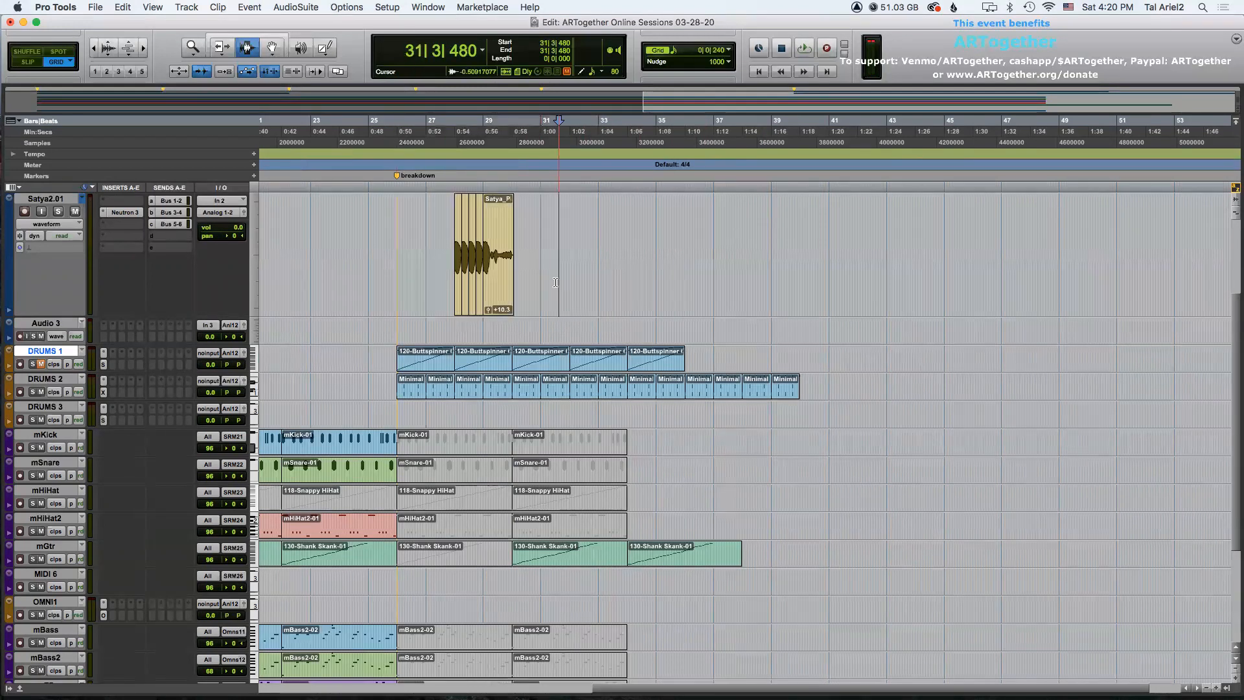
pyautogui.click(728, 49)
pyautogui.click(777, 48)
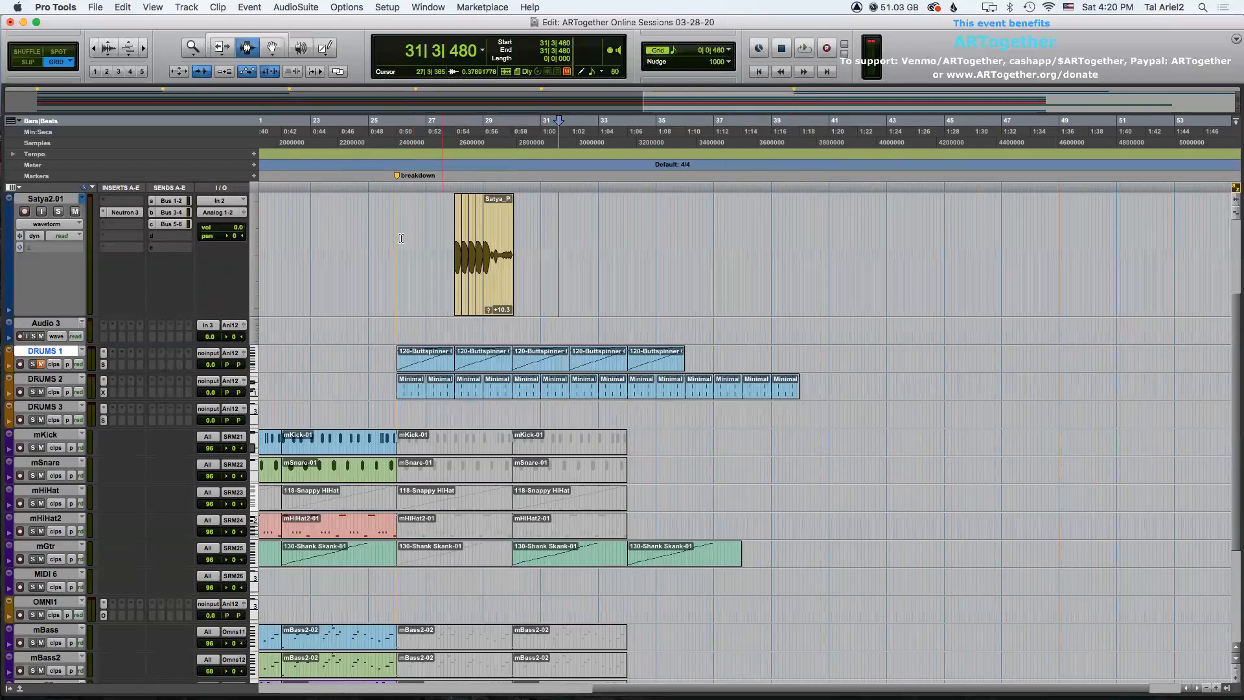
# Set the grid to 1/2 note and duplicate the Satya2.01 breakdown section from bar 26 to bar 32.
pyautogui.moveTo(395, 238); pyautogui.dragTo(570, 245)
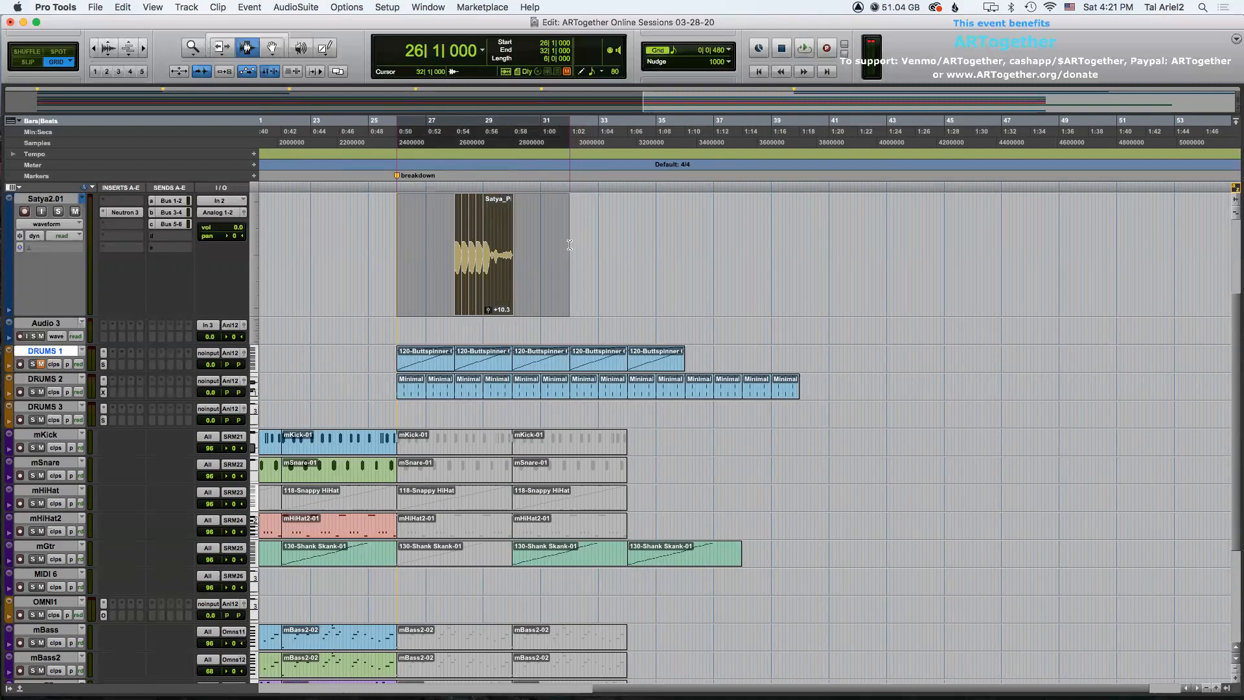
pyautogui.click(724, 55)
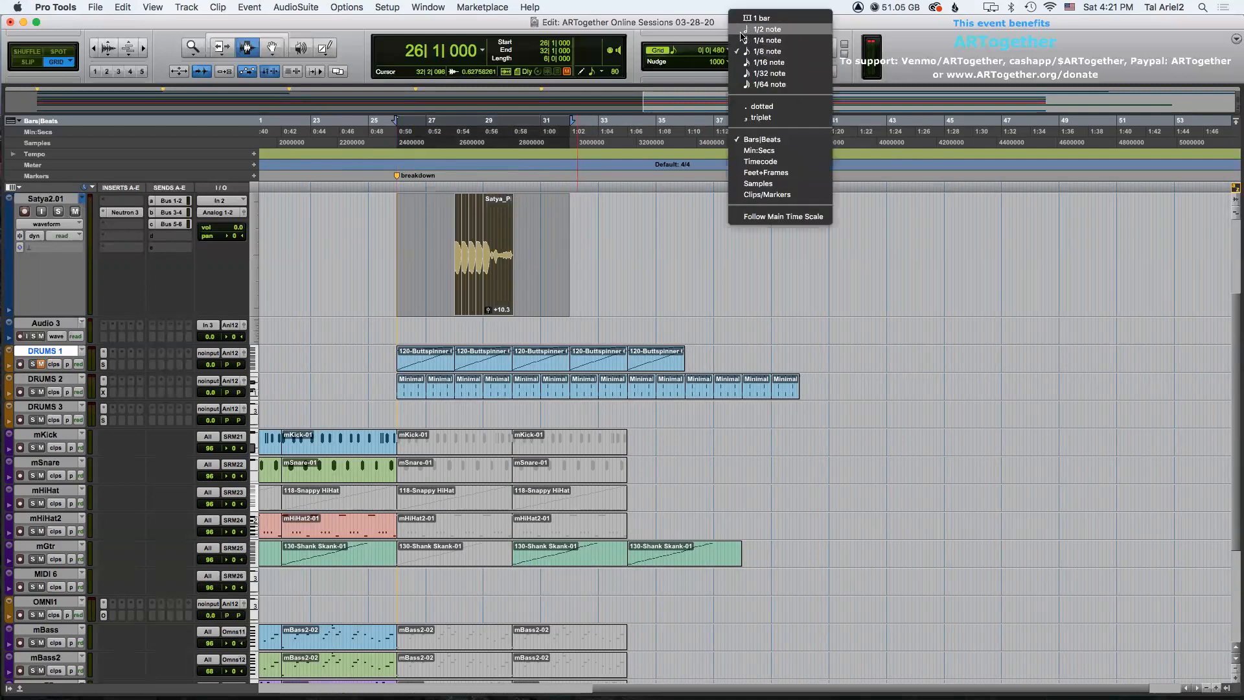
pyautogui.click(758, 30)
pyautogui.click(402, 231)
pyautogui.moveTo(400, 230); pyautogui.dragTo(563, 235)
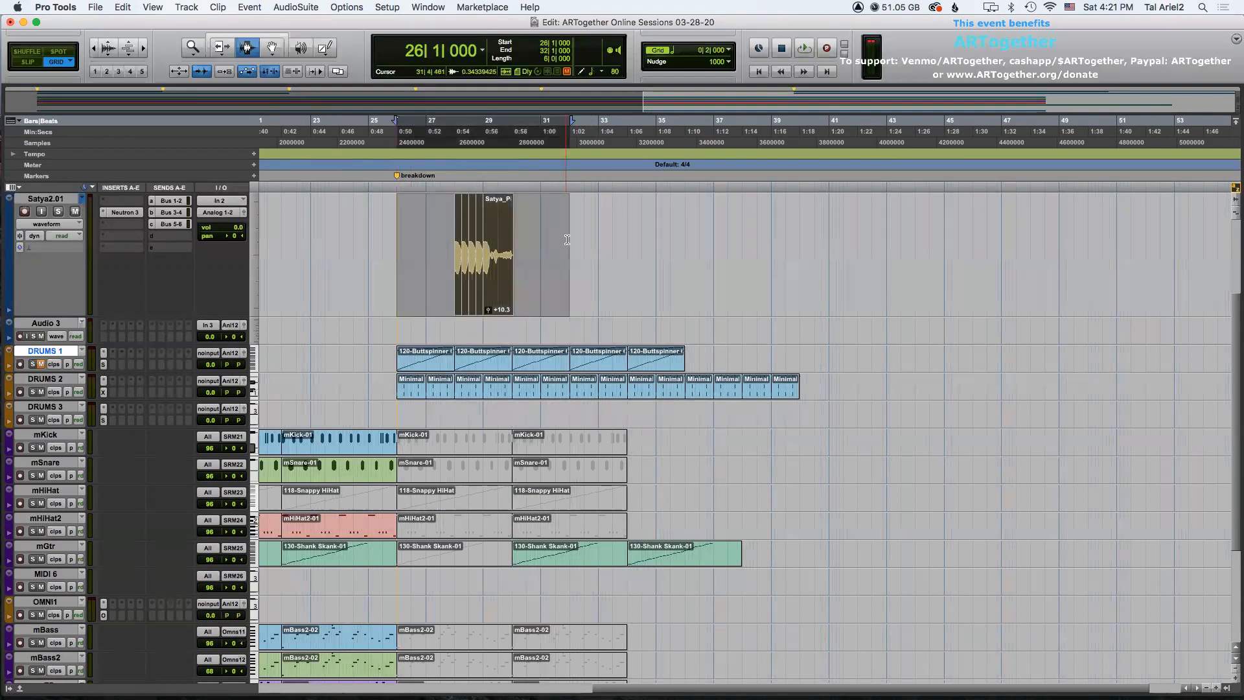
pyautogui.press('super+d')
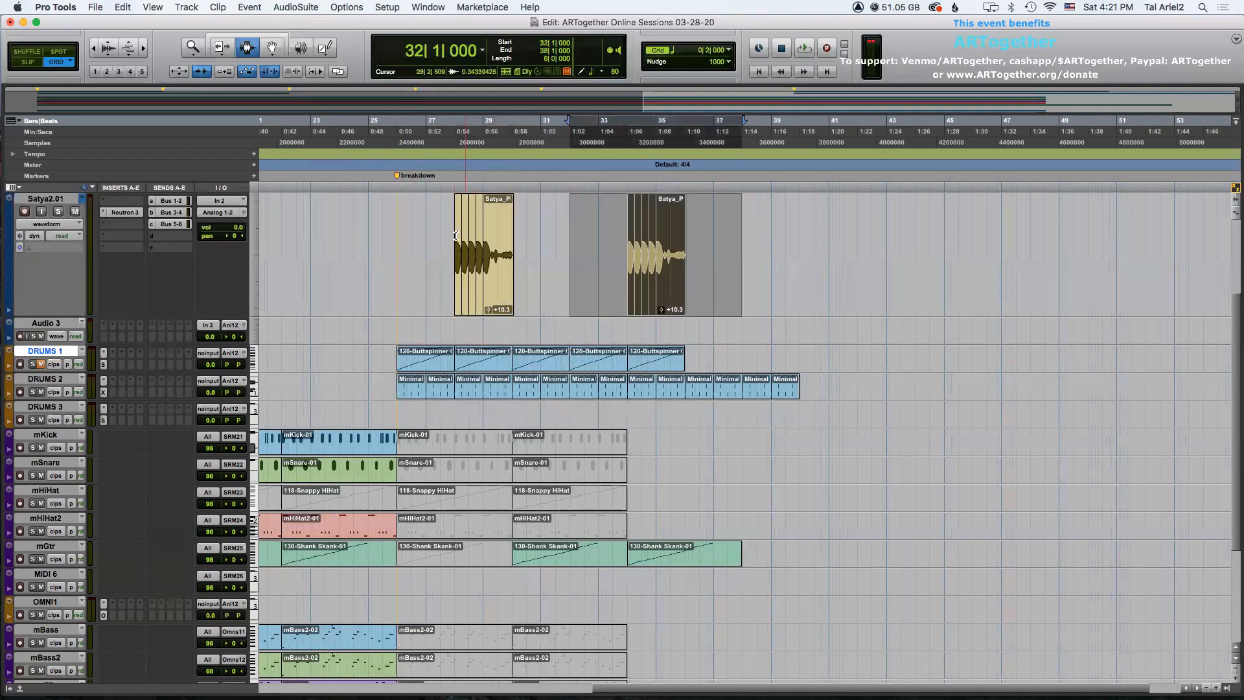
# Play back the breakdown from bar 26 while scrolling through the tracks.
pyautogui.click(396, 232)
pyautogui.press('space')
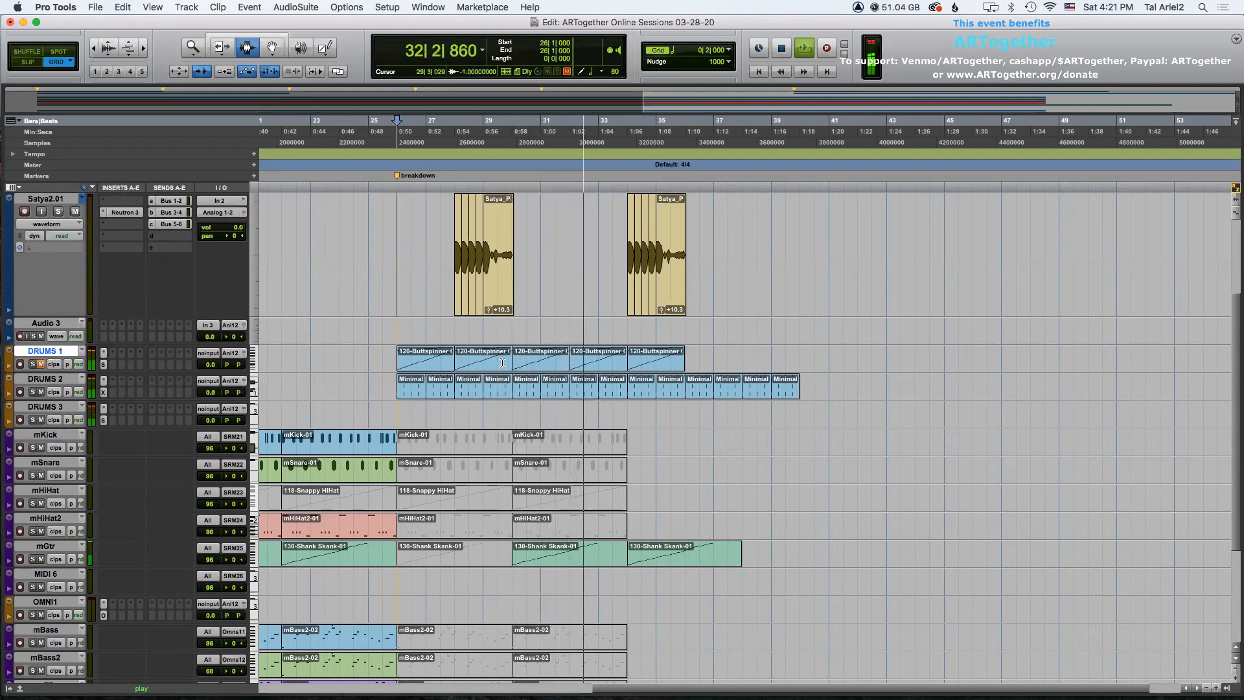
pyautogui.scroll(-5, 498, 407)
pyautogui.scroll(5, 498, 407)
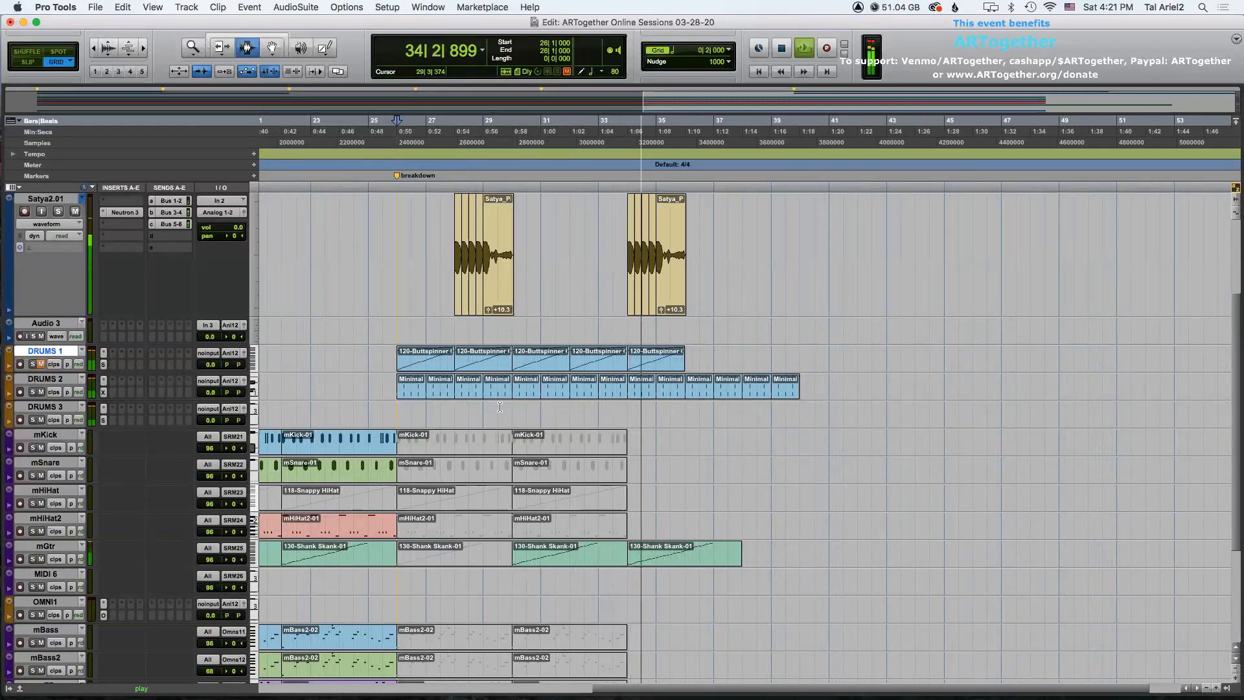
pyautogui.press('space')
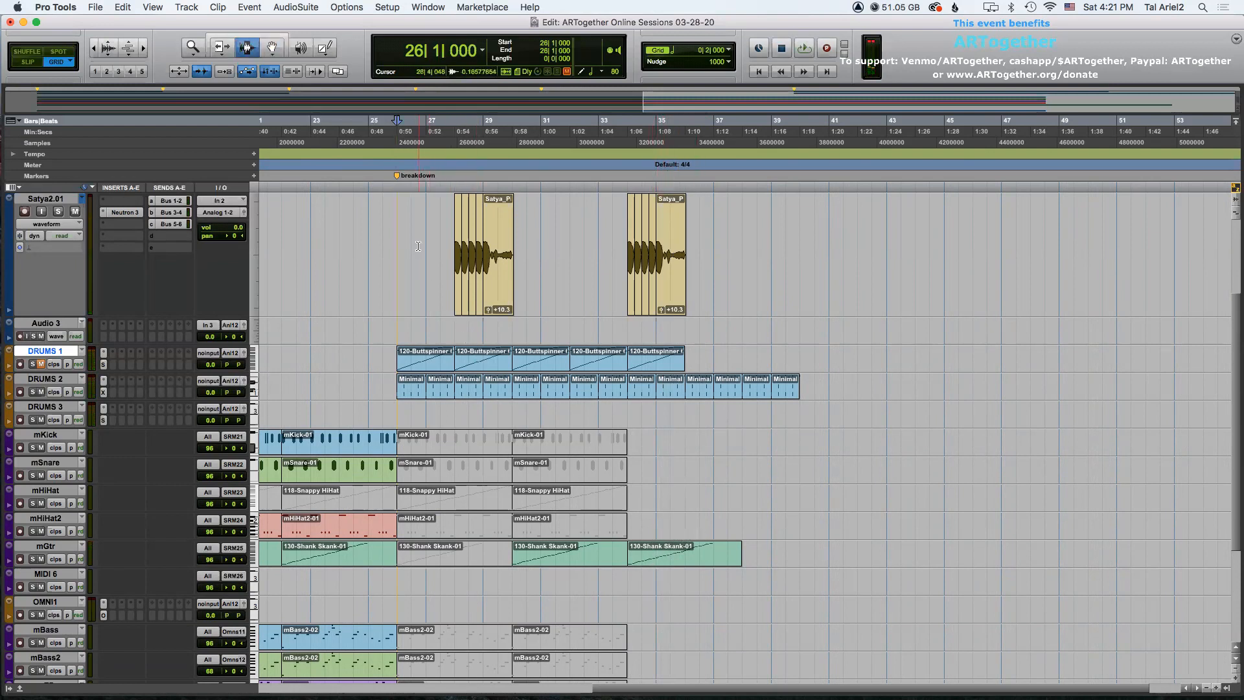
# Duplicate bars 26 to 34 from Satya2.01 down through mGtr so they continue to bar 42.
pyautogui.moveTo(397, 256); pyautogui.dragTo(625, 551)
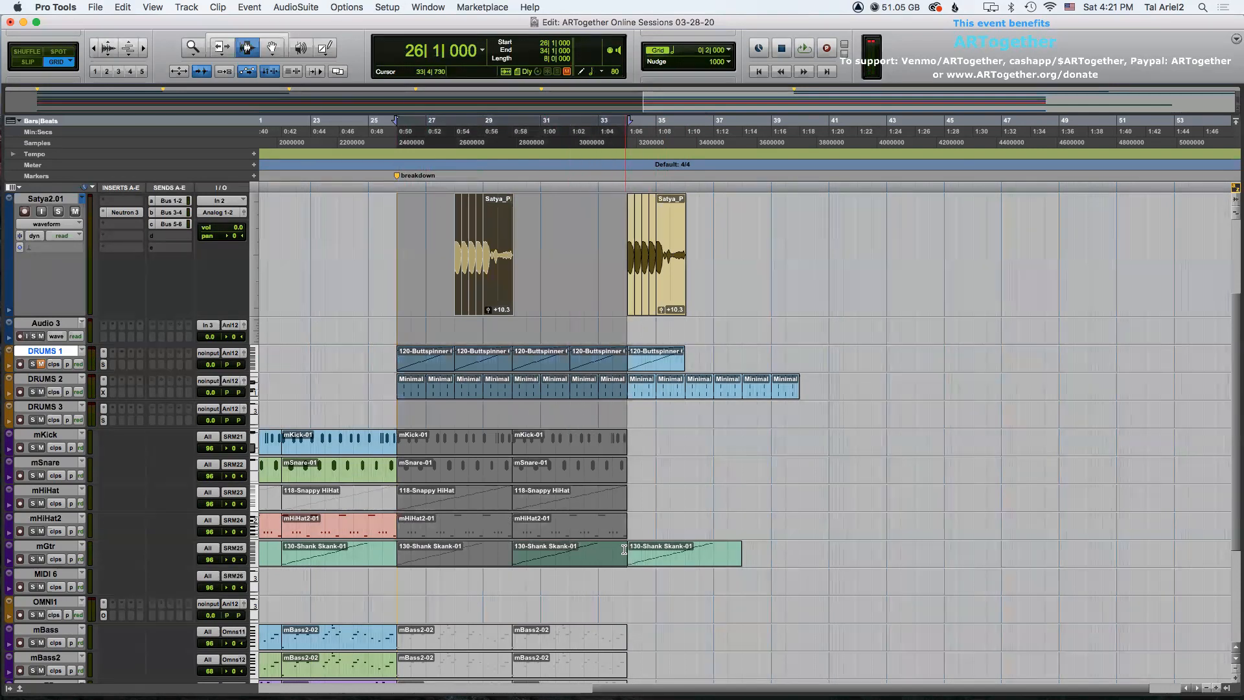
pyautogui.press('super+d')
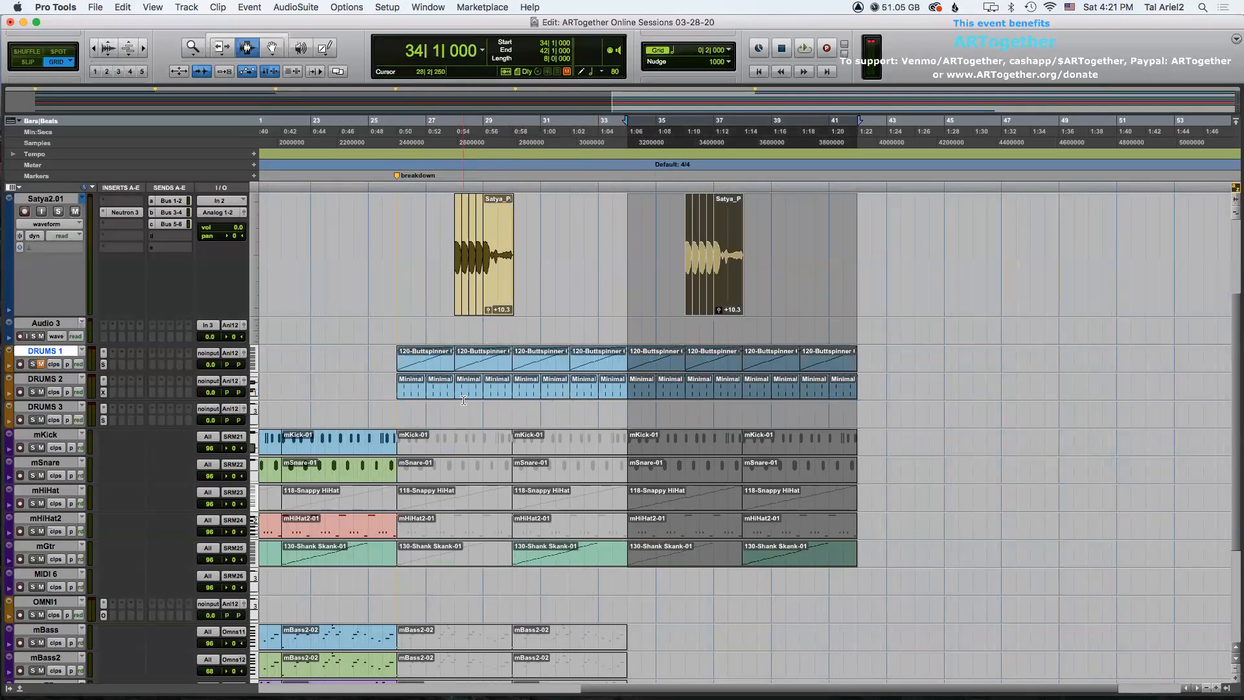
pyautogui.scroll(-5, 464, 399)
# Zoom out and play the whole arrangement from the start, scrolling through the tracks.
pyautogui.click(395, 238)
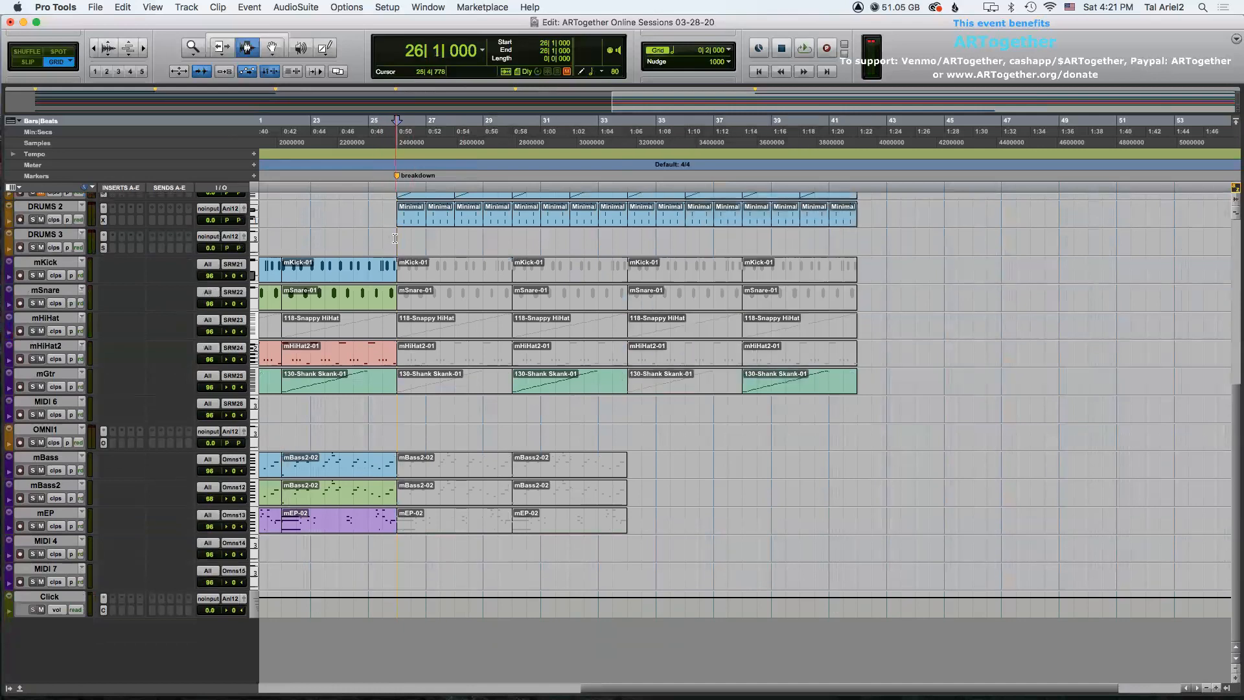
pyautogui.press('r')
pyautogui.press('r')
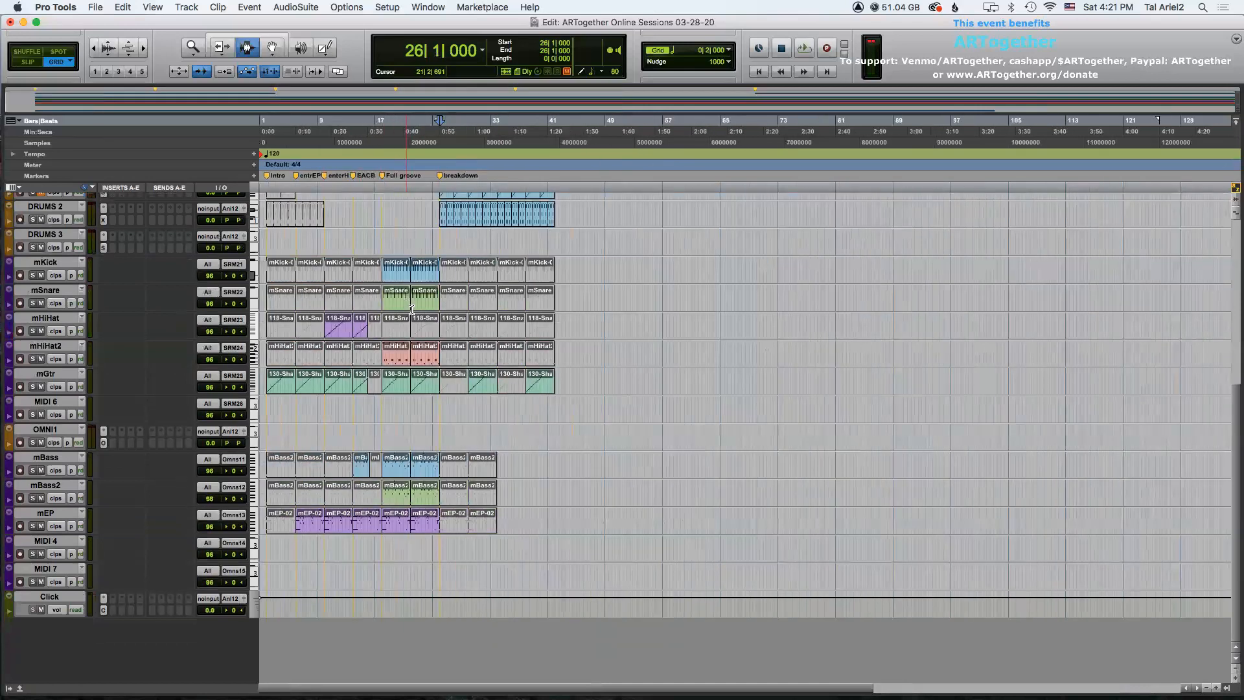
pyautogui.click(265, 248)
pyautogui.press('space')
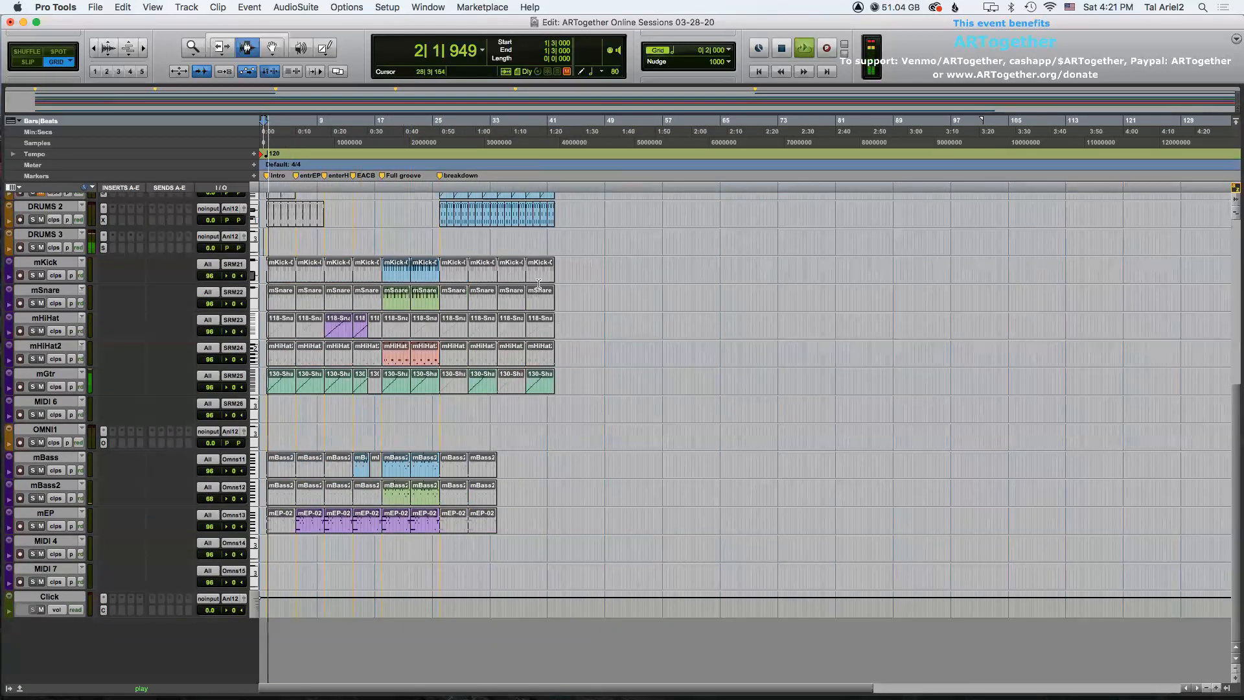
pyautogui.scroll(8, 670, 293)
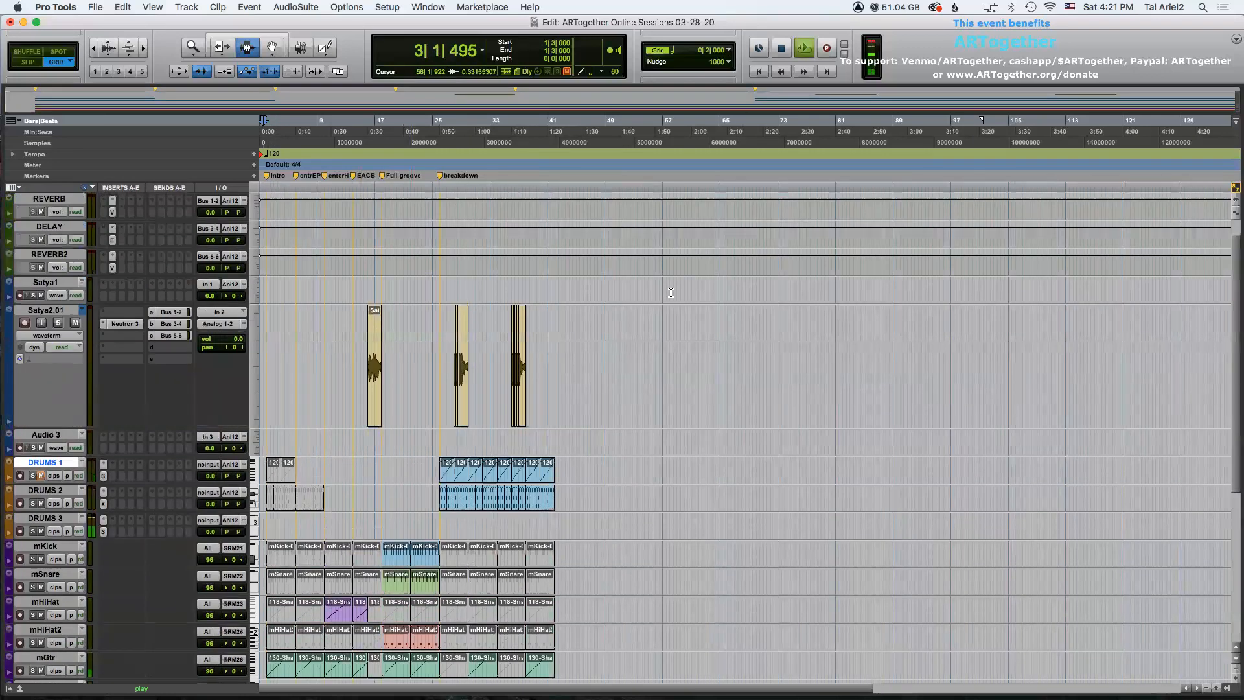
pyautogui.press('t')
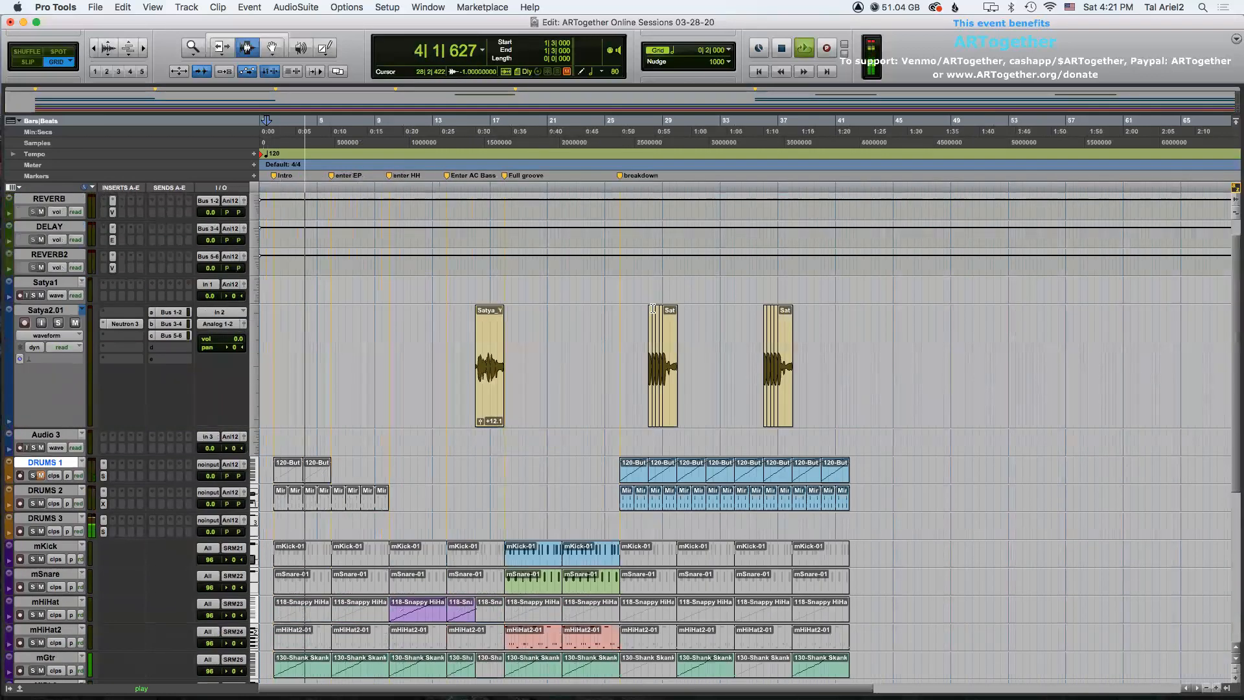
pyautogui.scroll(-7, 648, 315)
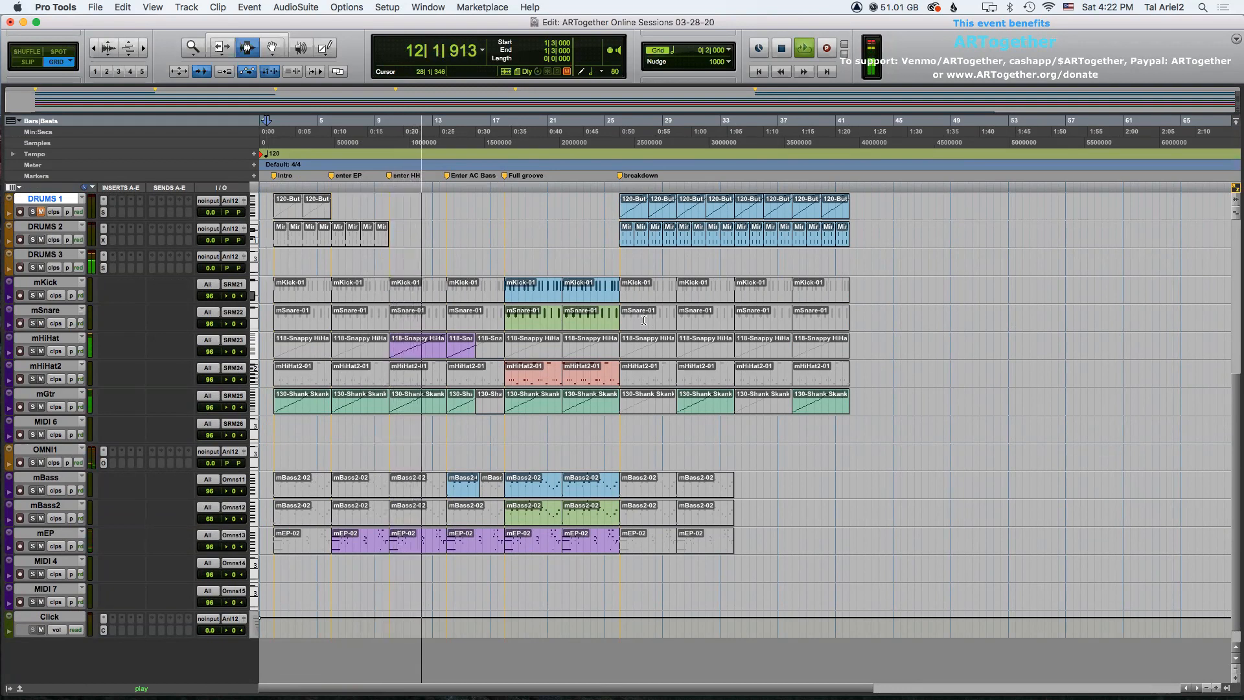
pyautogui.scroll(3, 619, 326)
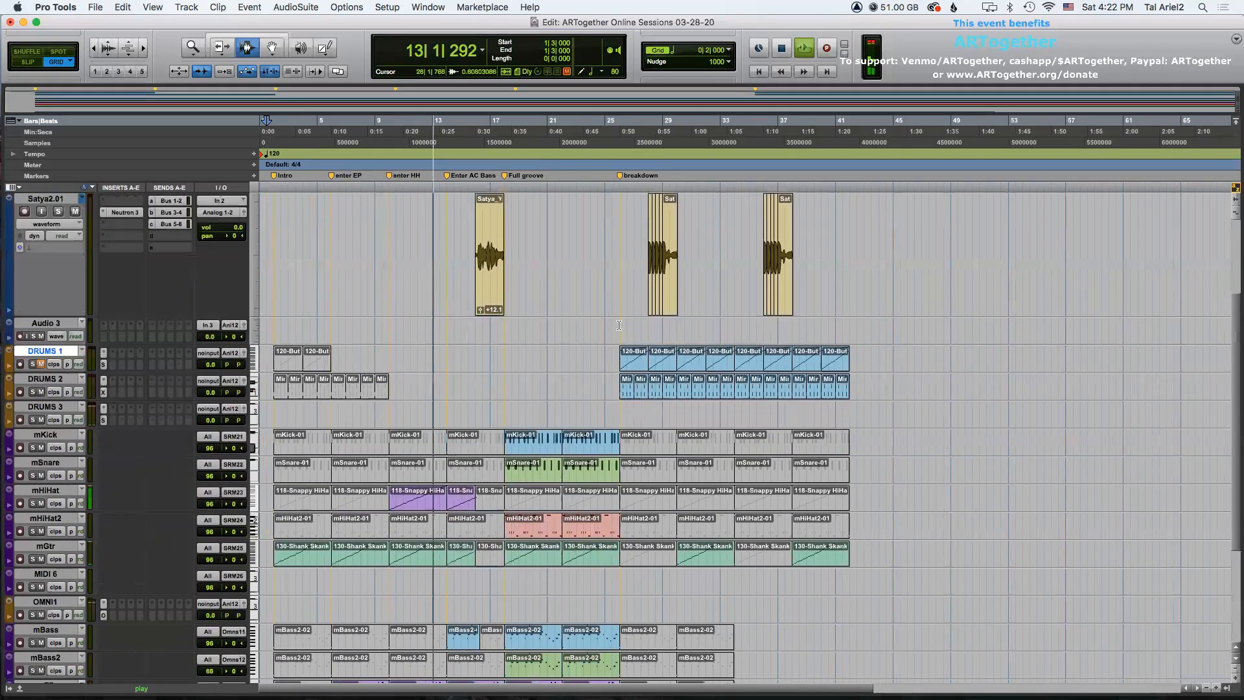
pyautogui.scroll(3, 618, 325)
pyautogui.scroll(-2, 620, 325)
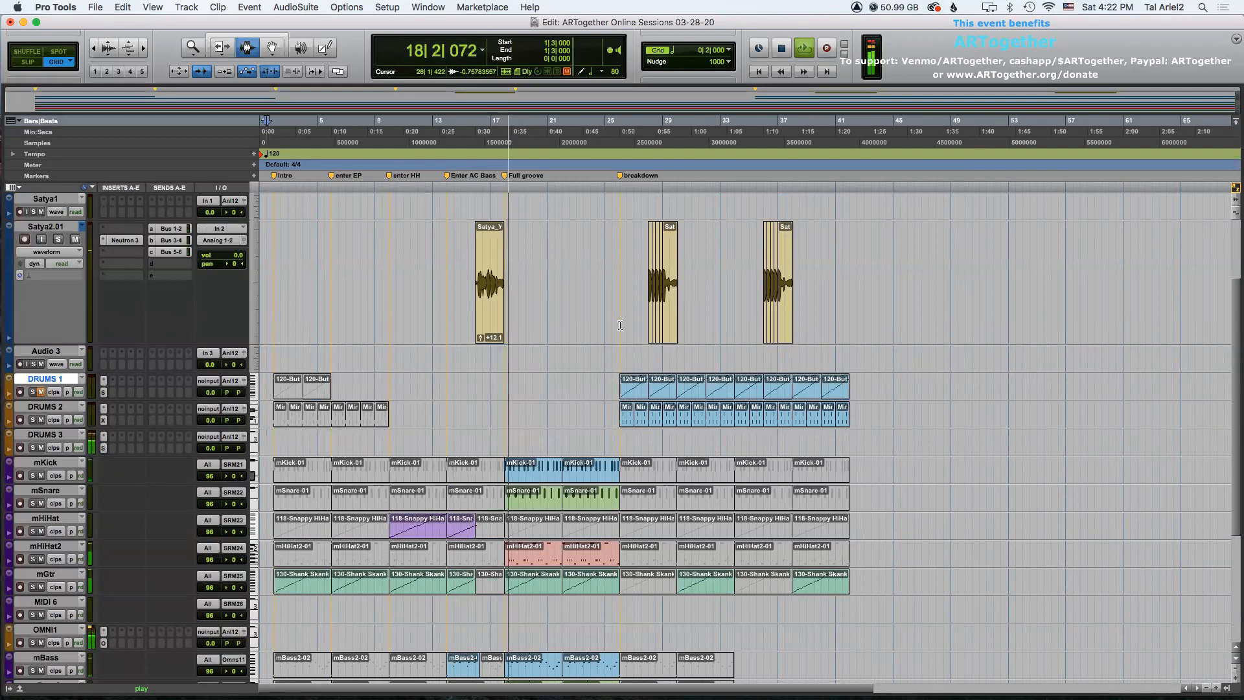
pyautogui.scroll(-5, 620, 325)
pyautogui.scroll(4, 620, 325)
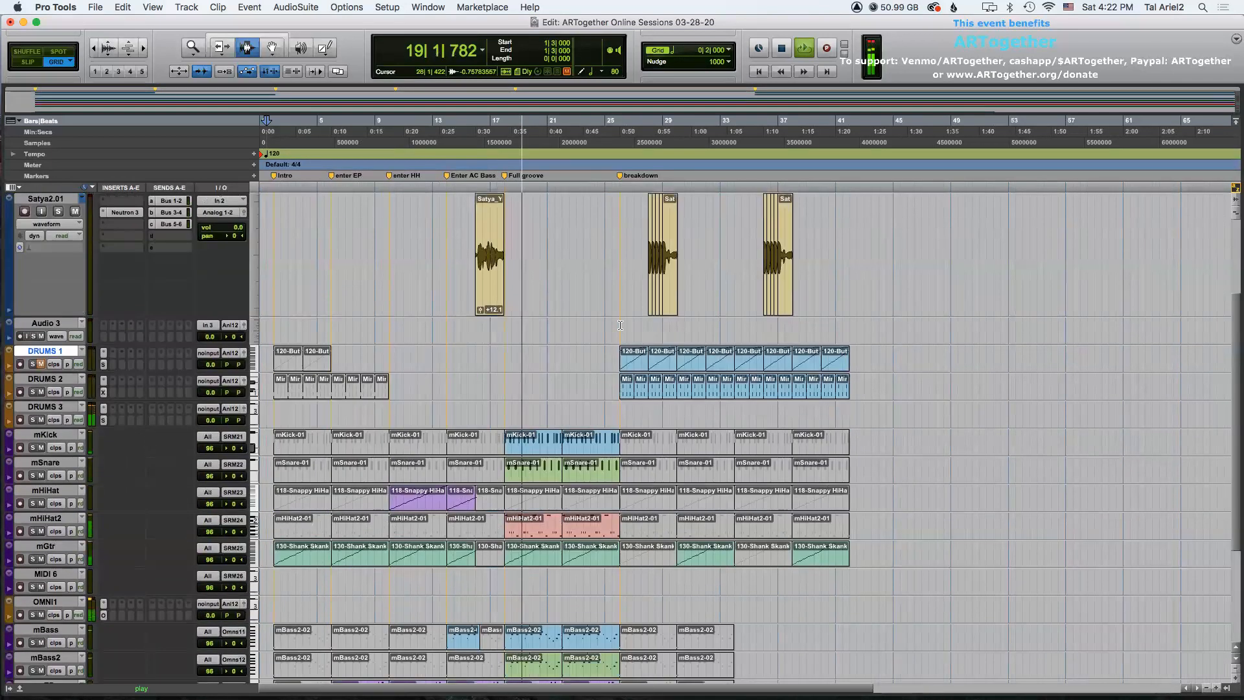
pyautogui.scroll(-1, 620, 325)
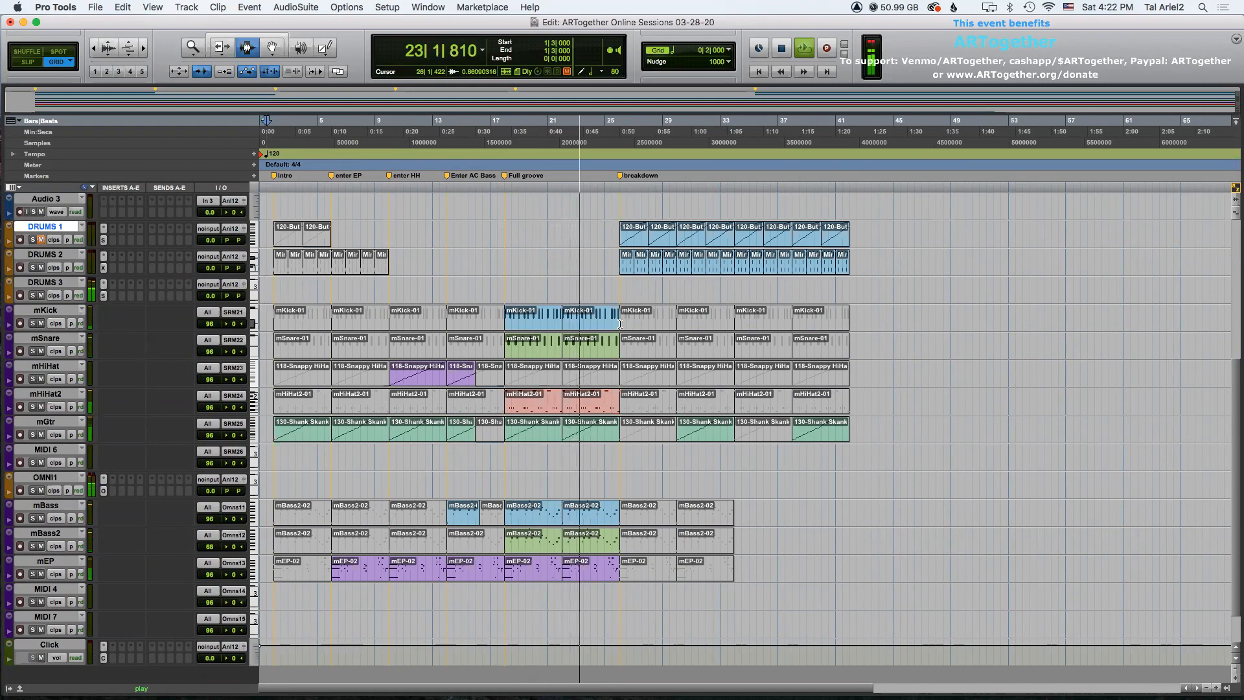
# Mute the two mBass clips in the Full groove section between bars 17 and 25.
pyautogui.press('F8')
pyautogui.click(557, 515)
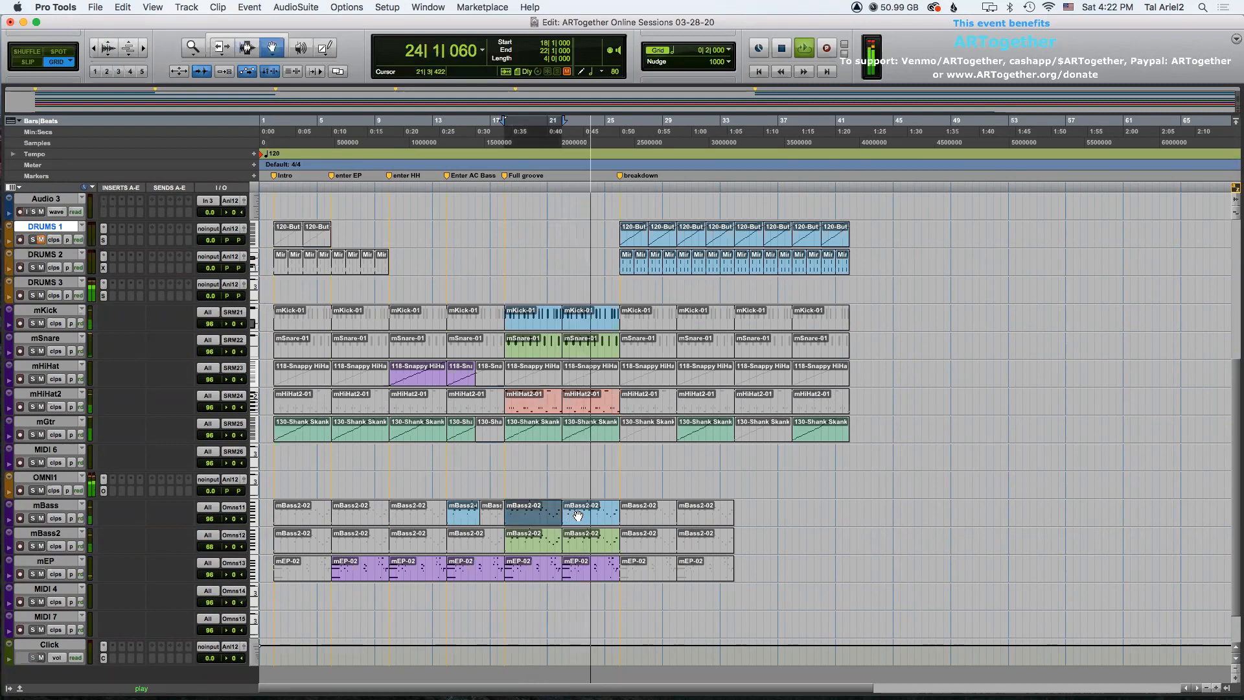
pyautogui.click(578, 514)
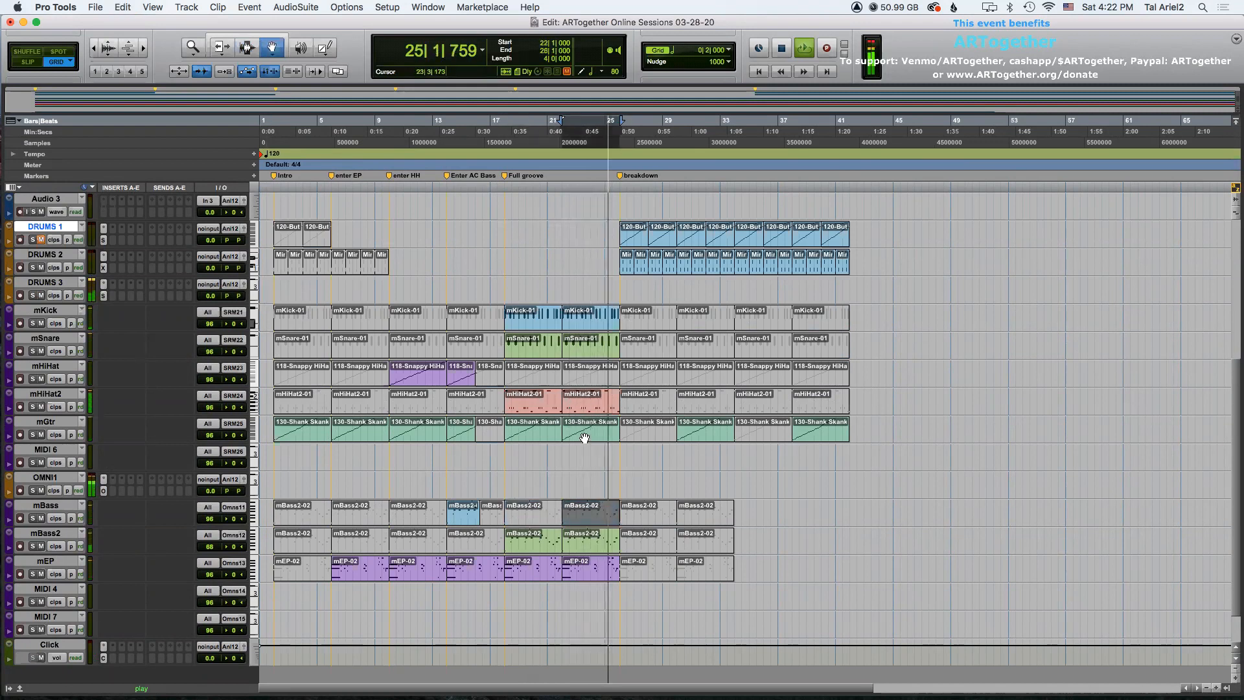
pyautogui.press('F7')
# Listen to the playback across the tracks and stop it.
pyautogui.scroll(5, 583, 437)
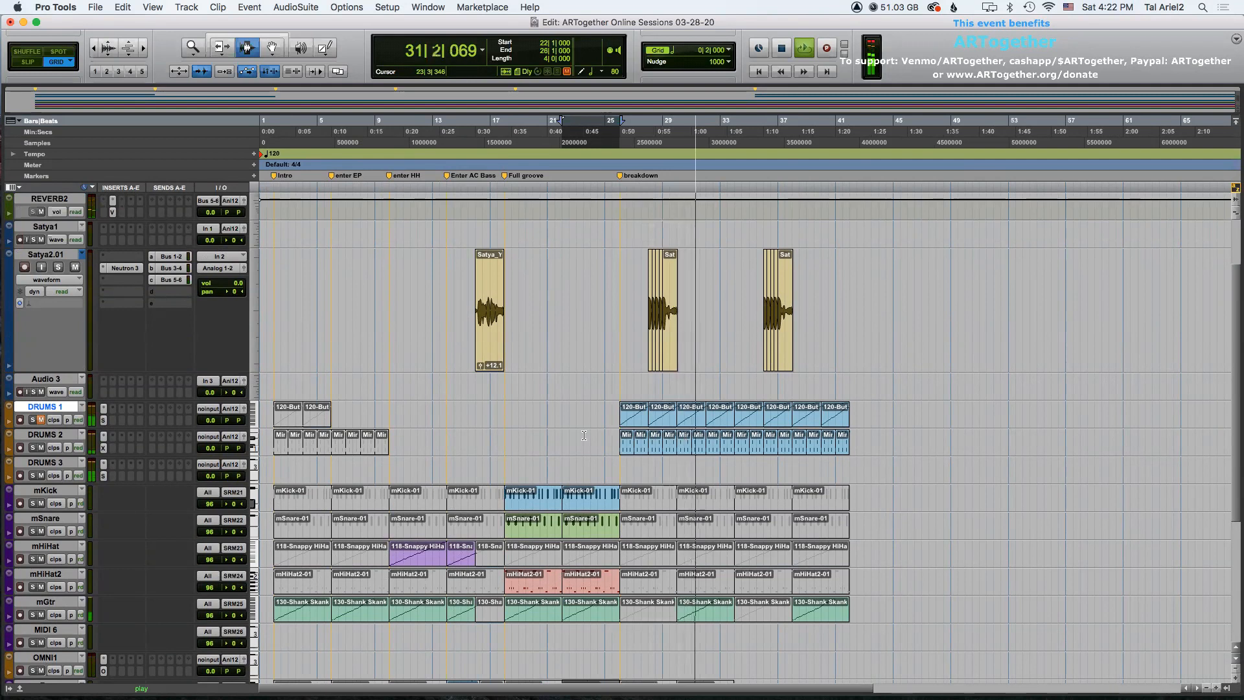
pyautogui.scroll(-5, 589, 433)
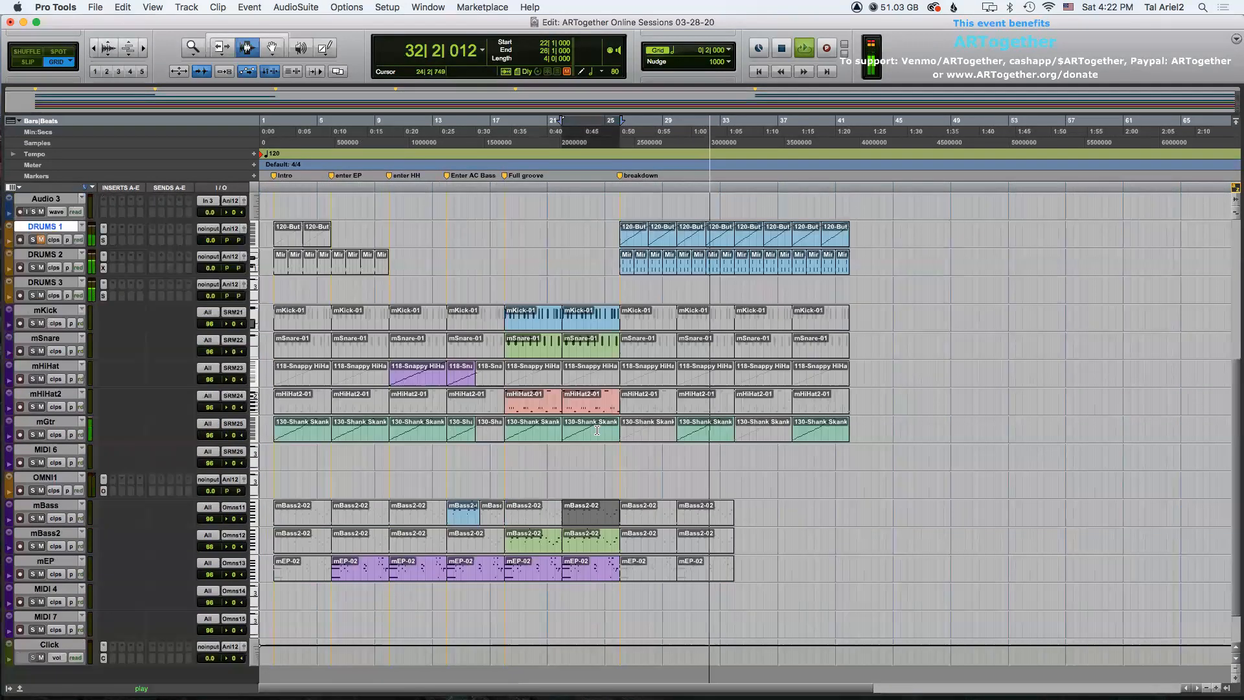
pyautogui.scroll(3, 597, 431)
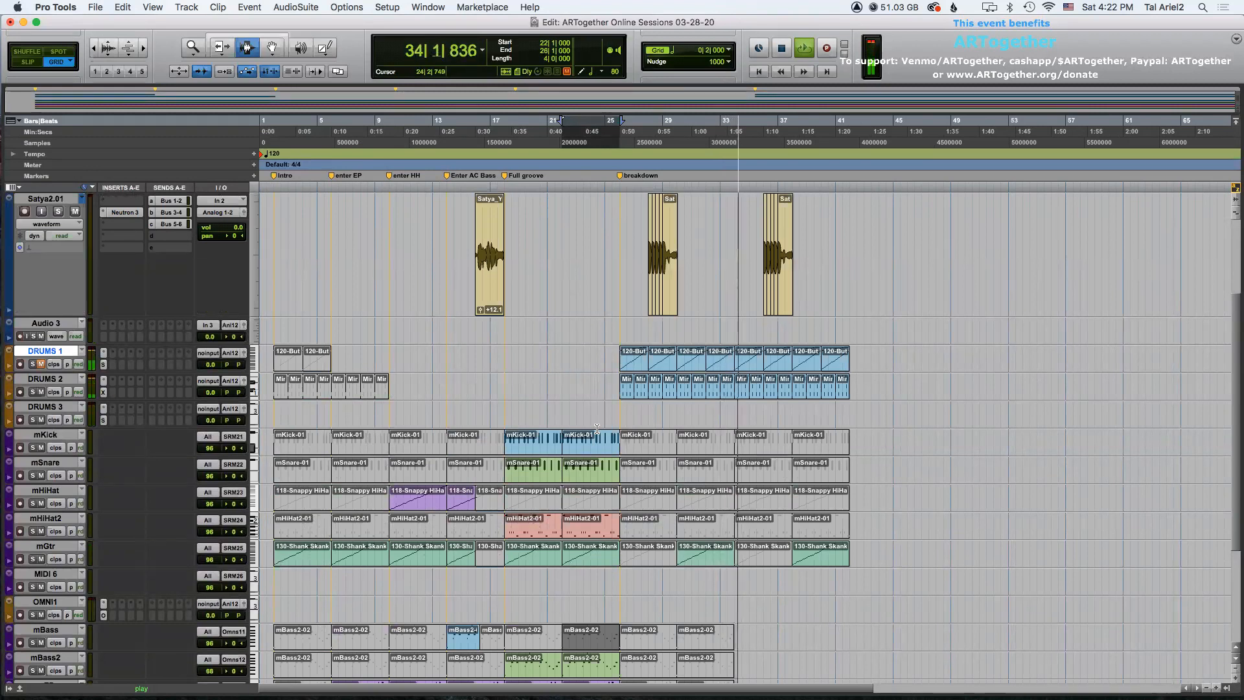
pyautogui.press('space')
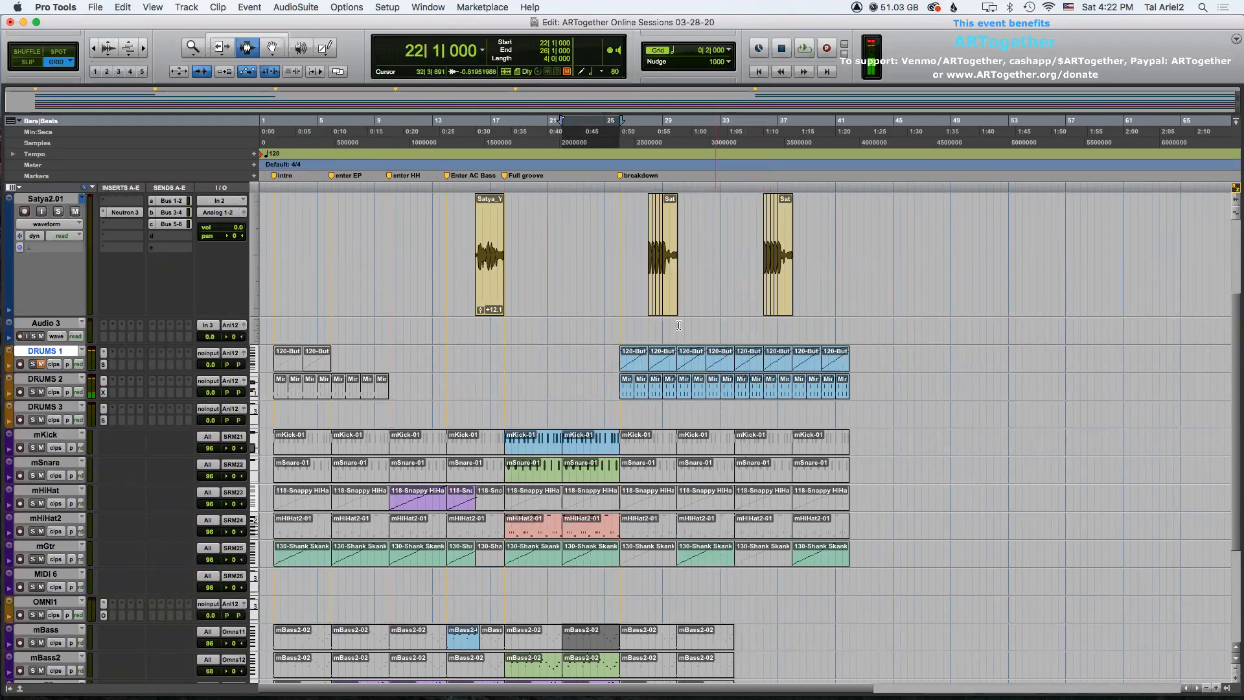
# Duplicate bars 26 to 34 across all tracks from Satya2.01 to MIDI 7 twice, extending the arrangement to bar 50.
pyautogui.click(619, 273)
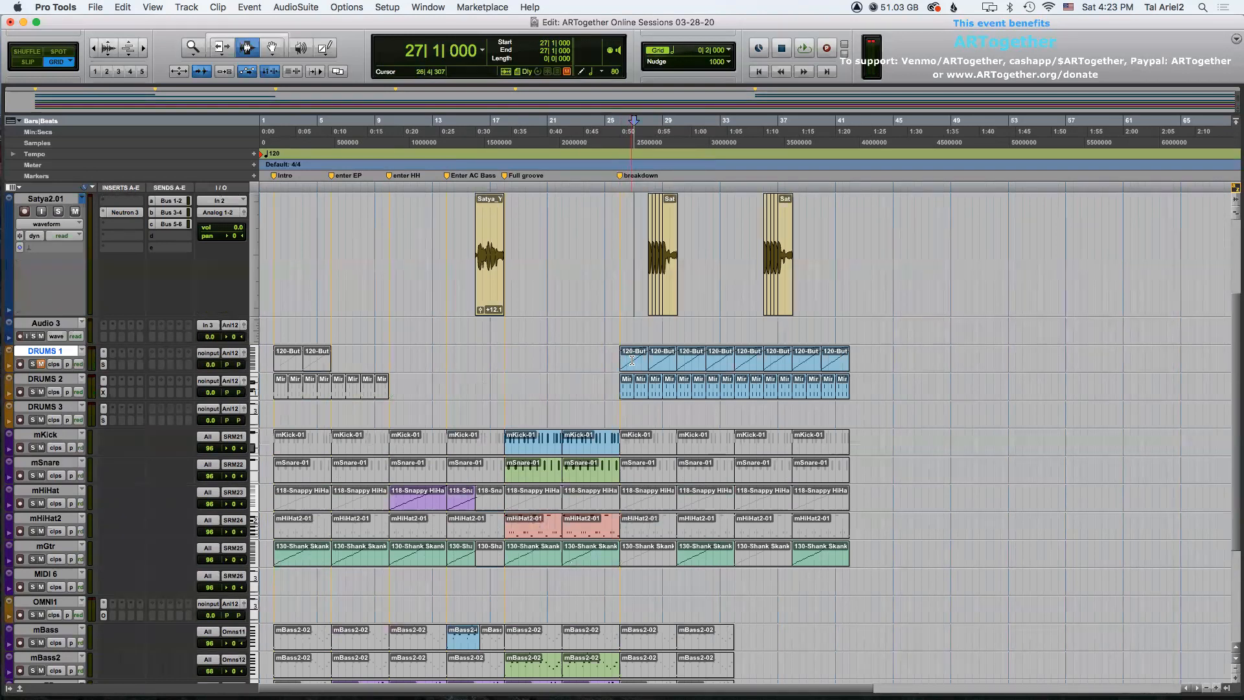
pyautogui.moveTo(616, 282); pyautogui.dragTo(735, 667)
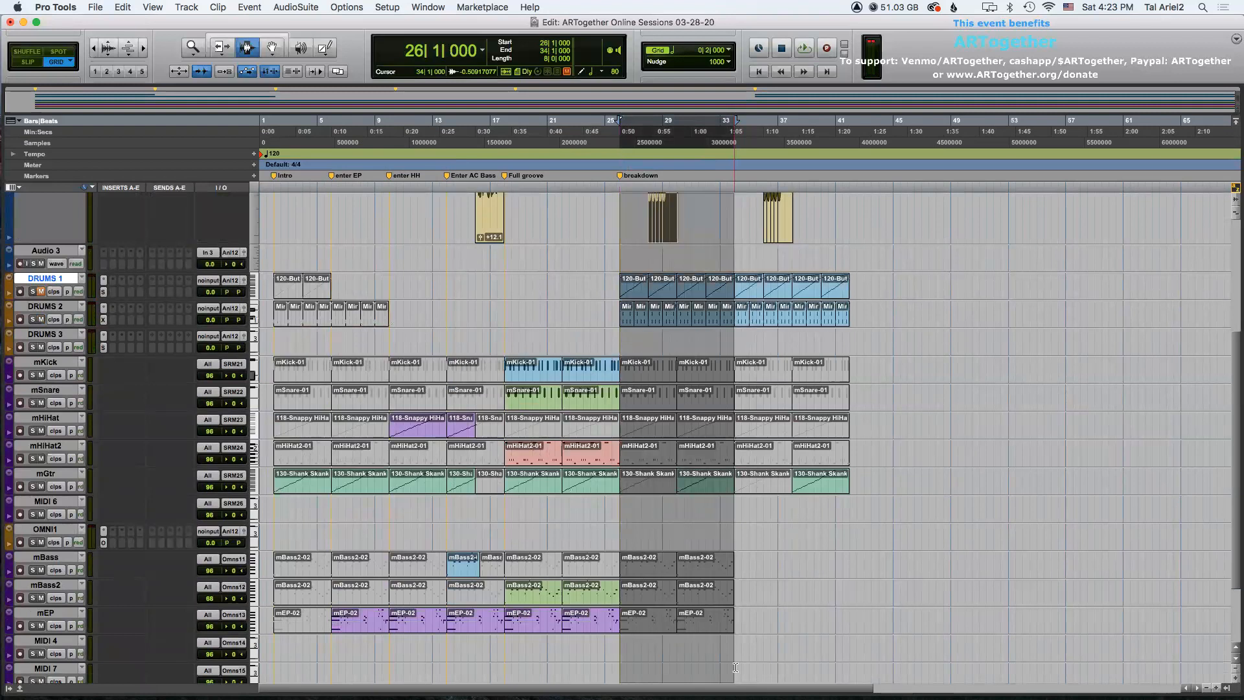
pyautogui.scroll(3, 723, 540)
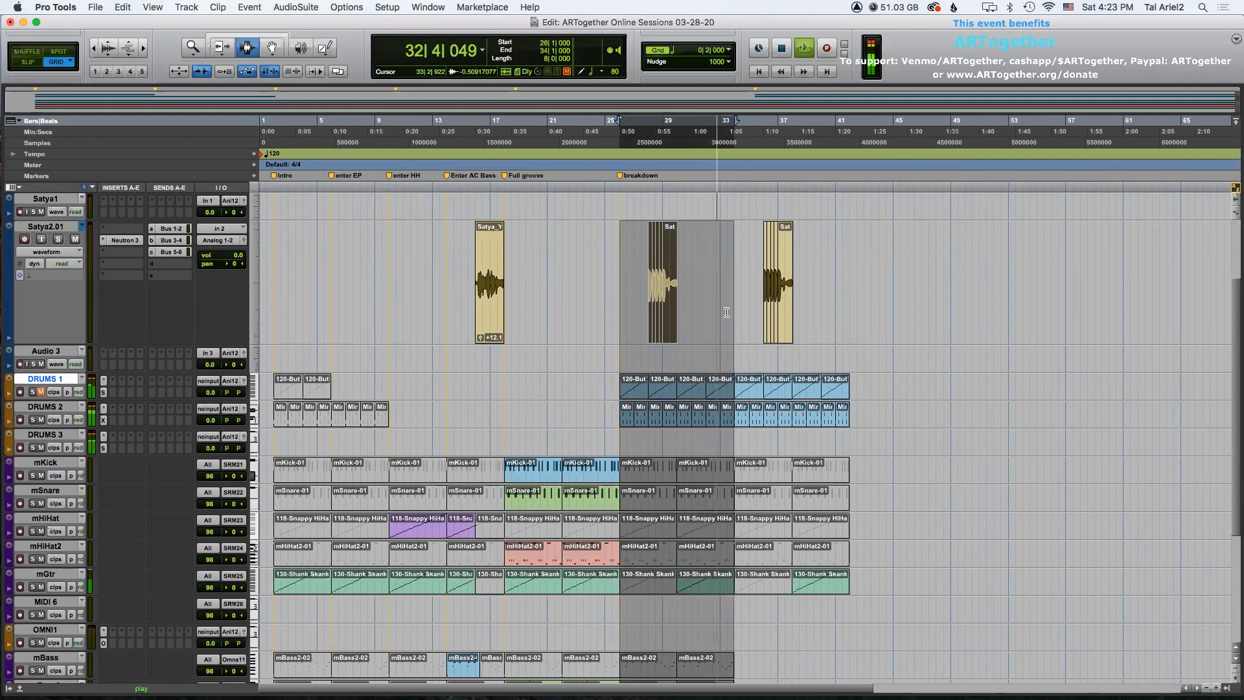
pyautogui.press('super+d')
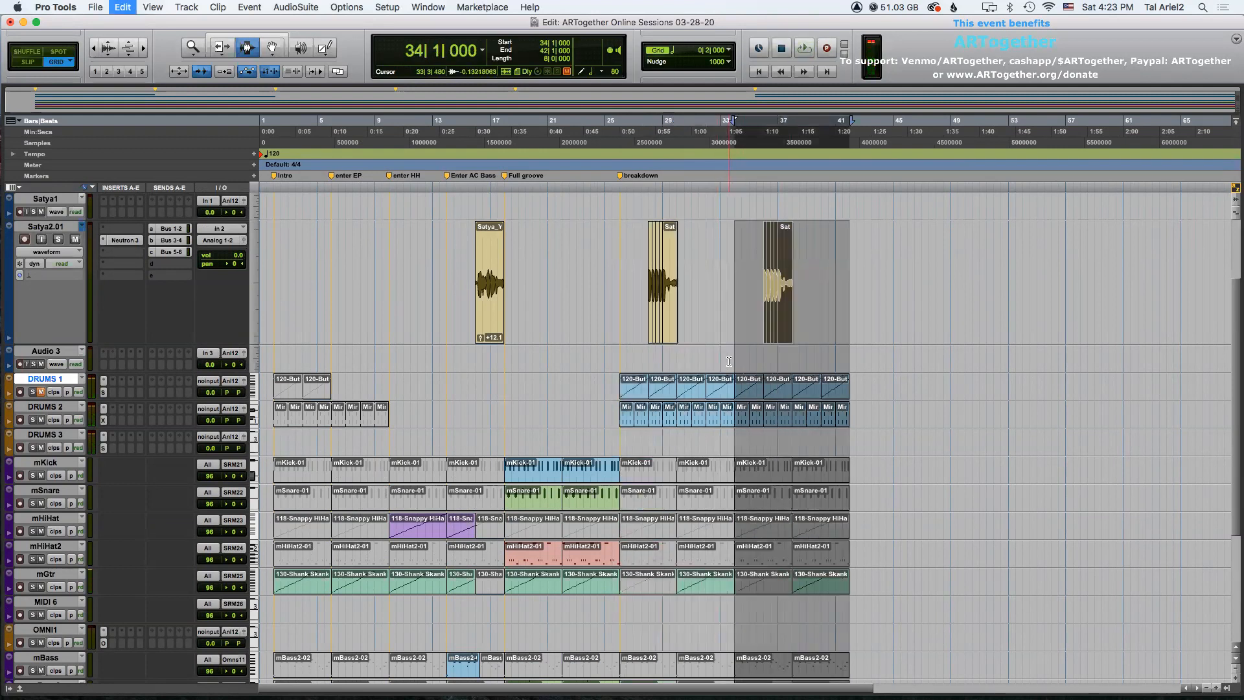
pyautogui.press('super+d')
# Open Omnisphere for the MIDI 4 track and load the Ikea patch from ARP + BPM, BPM Pads into Part 4, then close the plugin window.
pyautogui.scroll(-1, 689, 364)
pyautogui.scroll(-5, 688, 364)
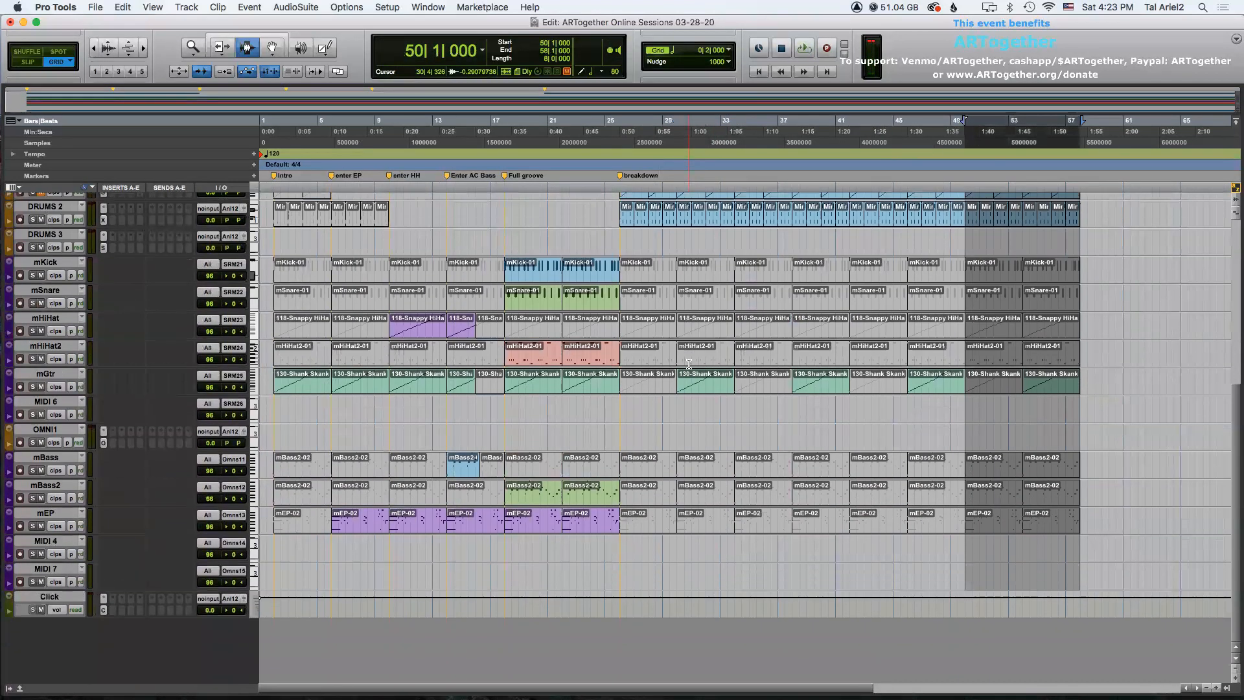
pyautogui.click(44, 542)
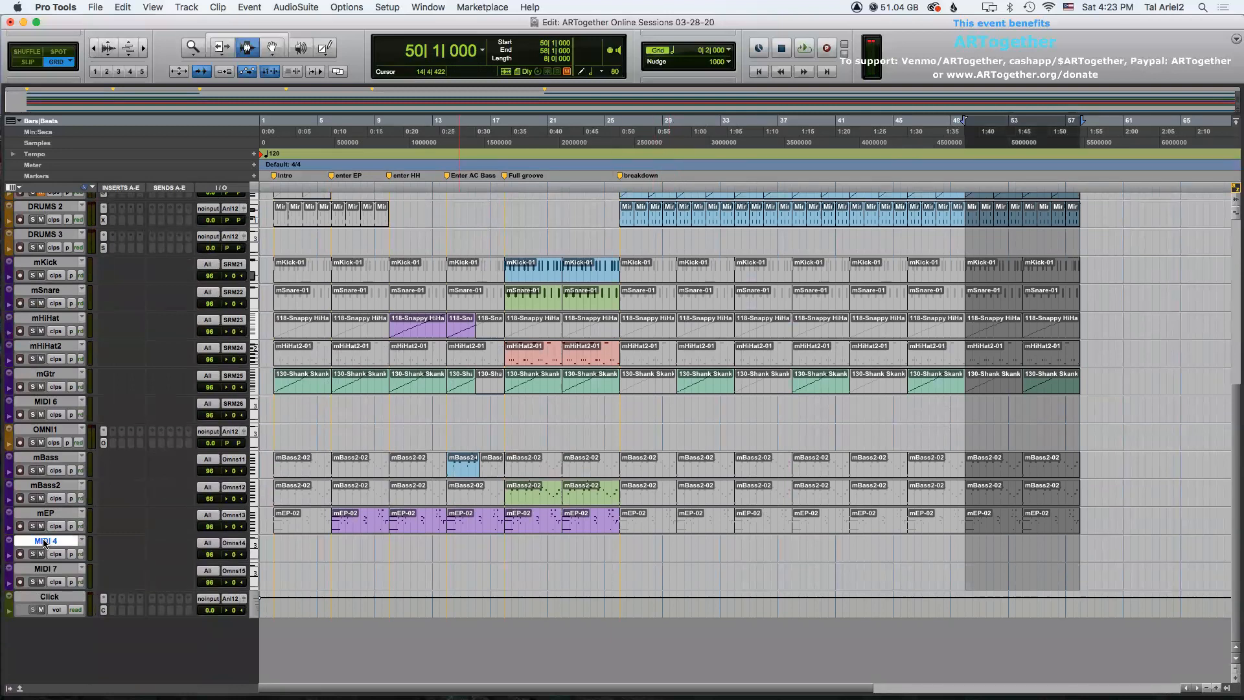
pyautogui.click(103, 443)
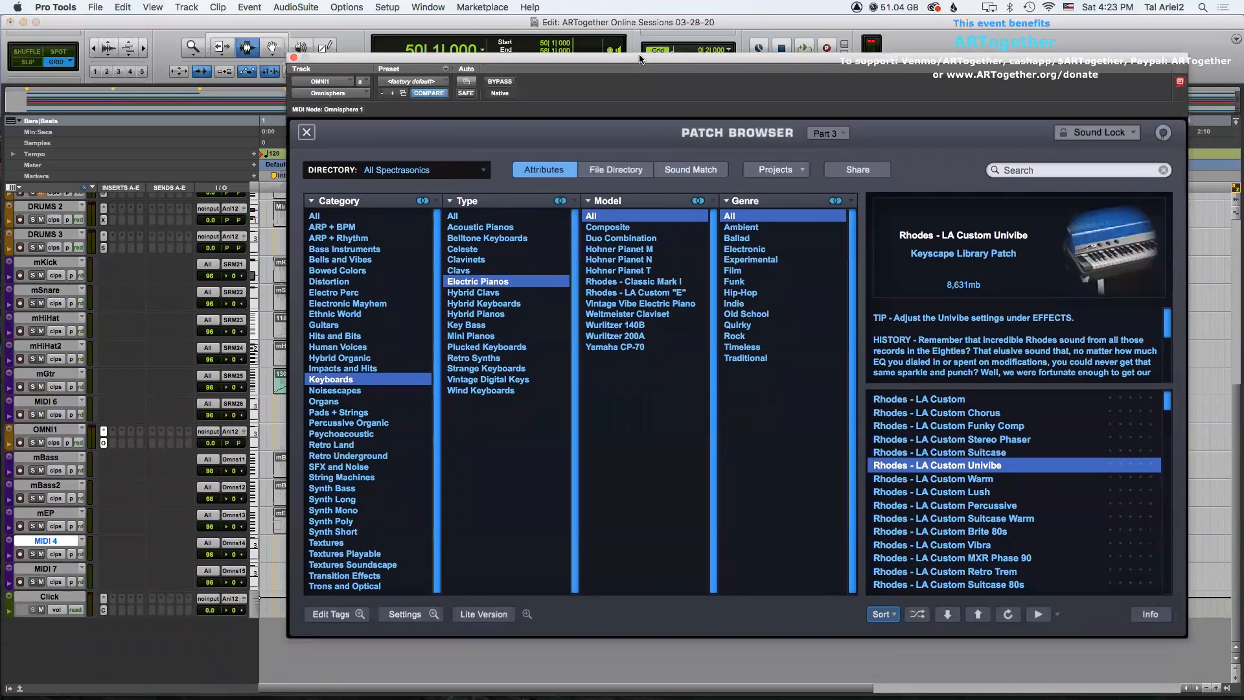
pyautogui.moveTo(650, 100); pyautogui.dragTo(639, 53)
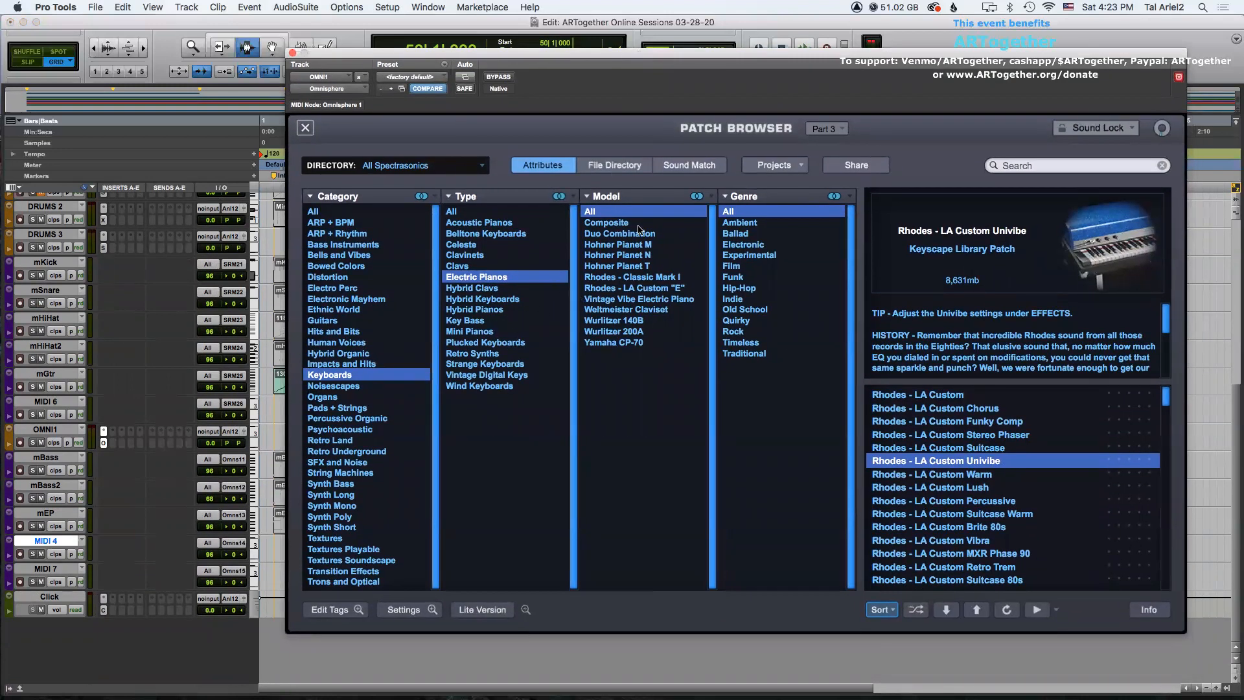
pyautogui.click(820, 128)
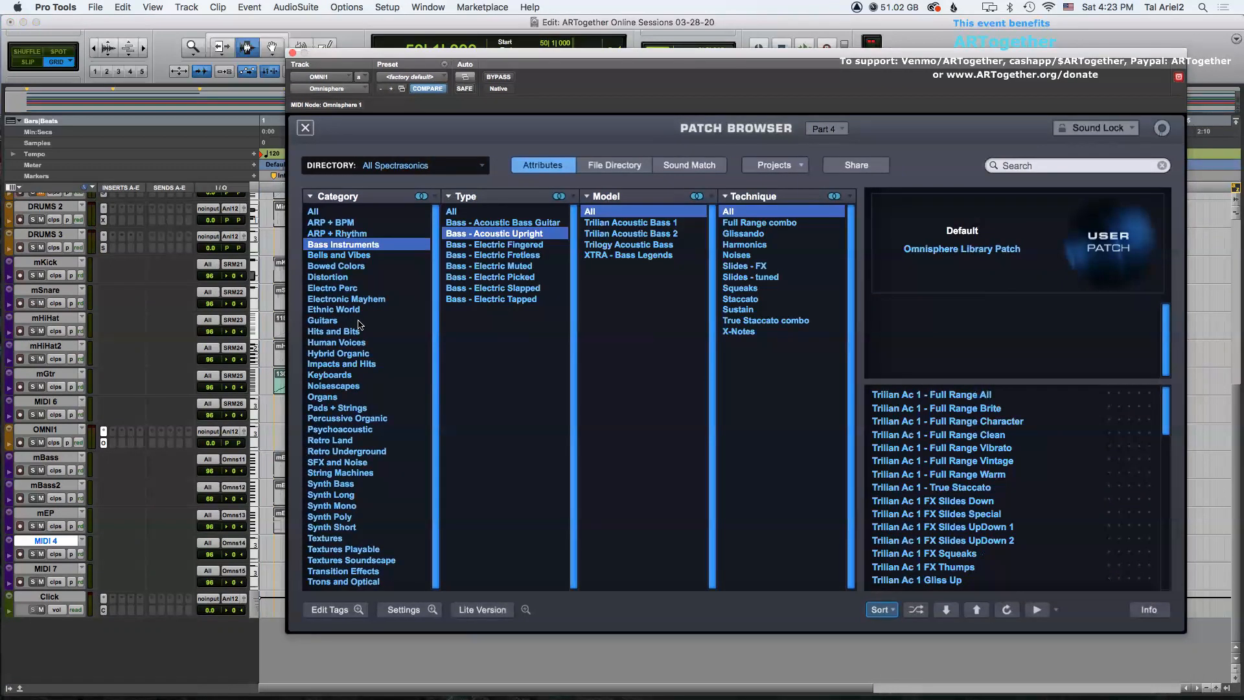
pyautogui.click(344, 222)
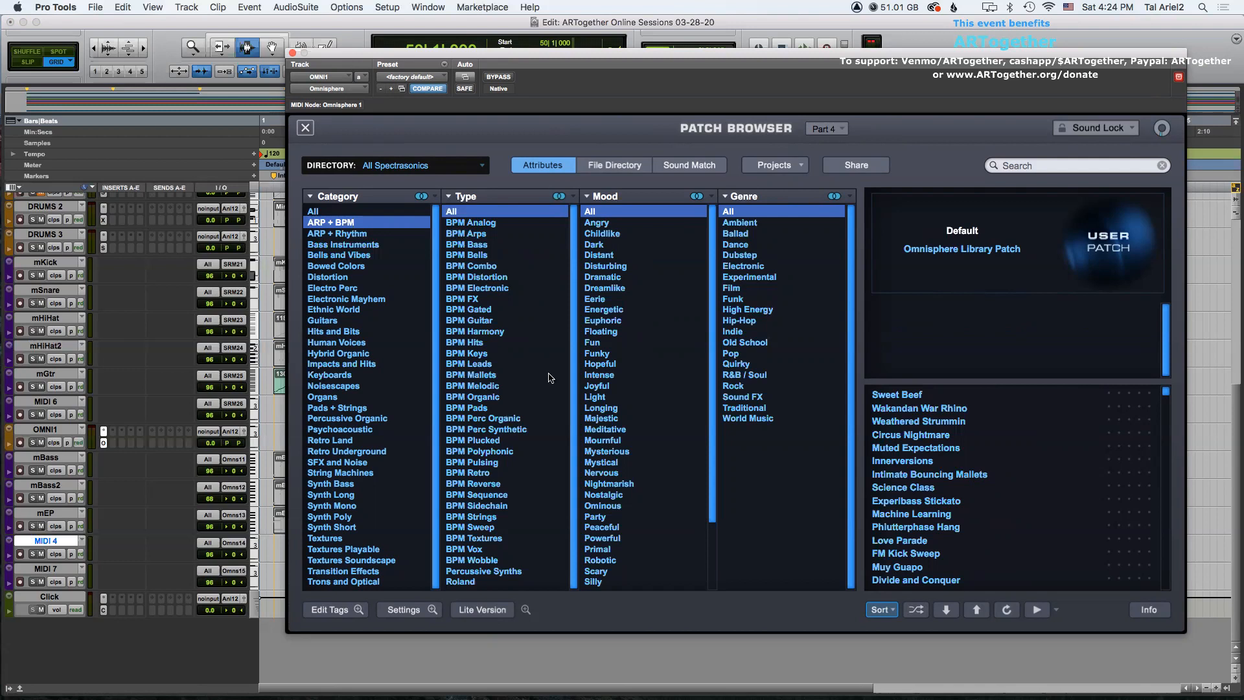
pyautogui.moveTo(449, 57); pyautogui.dragTo(443, 64)
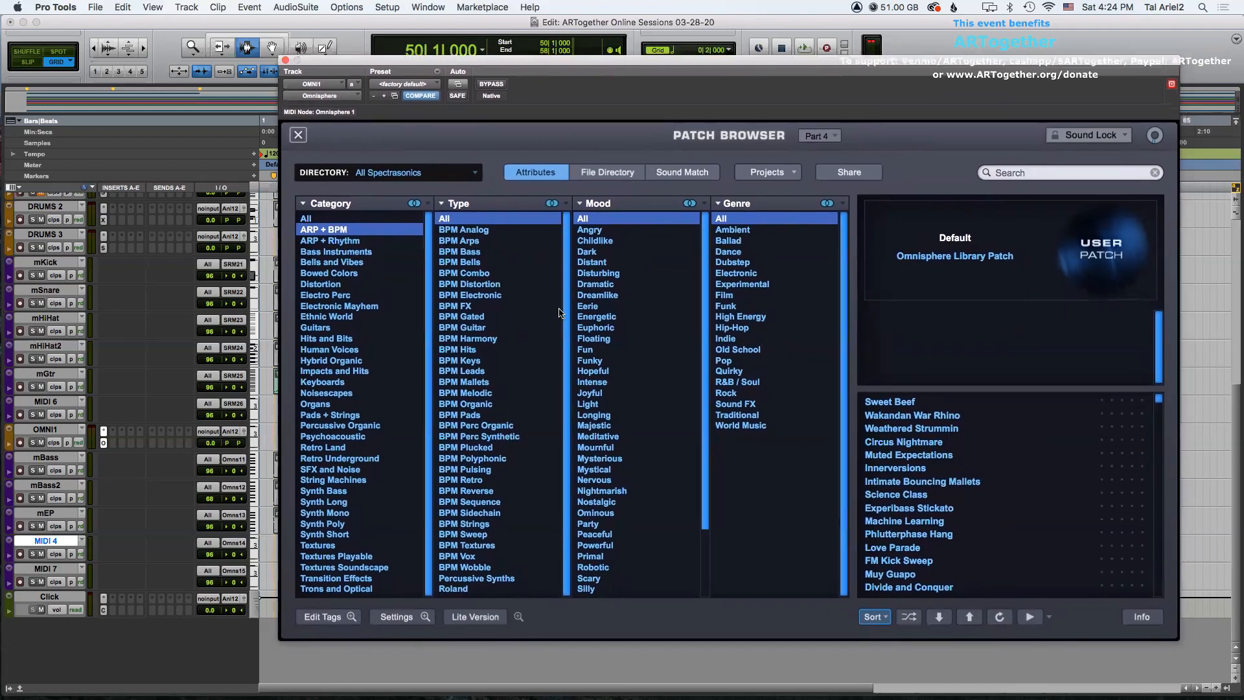
pyautogui.click(474, 416)
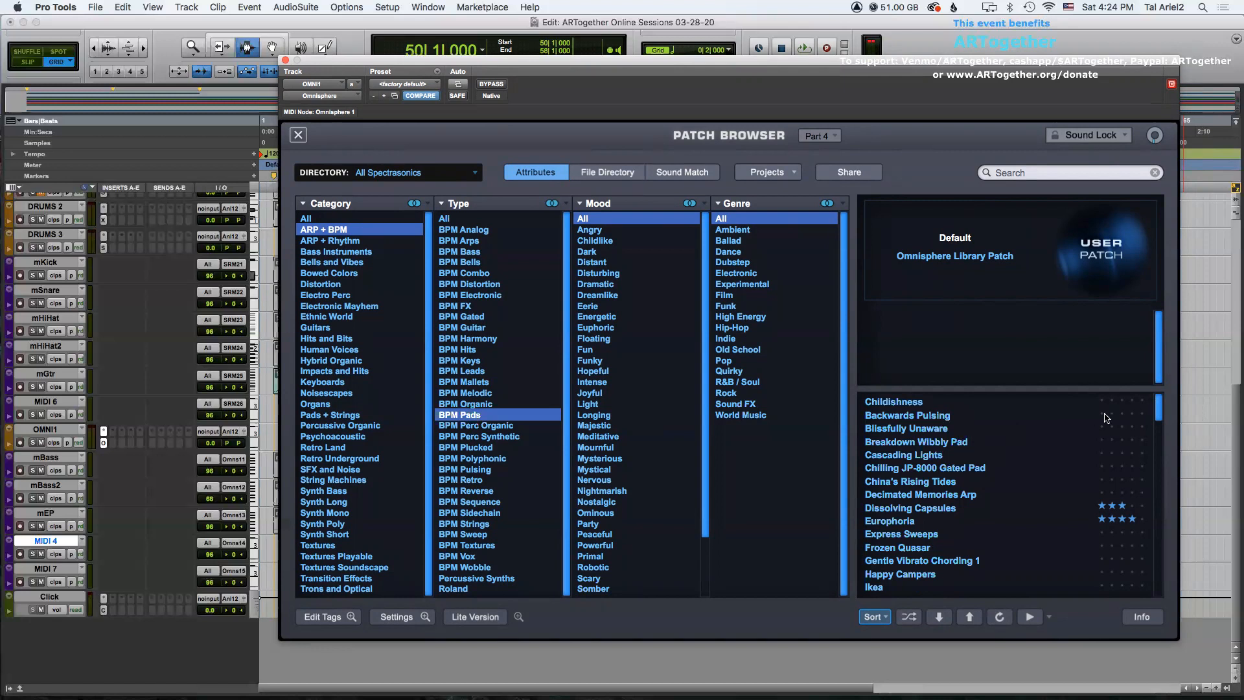
pyautogui.moveTo(1159, 408); pyautogui.dragTo(1160, 427)
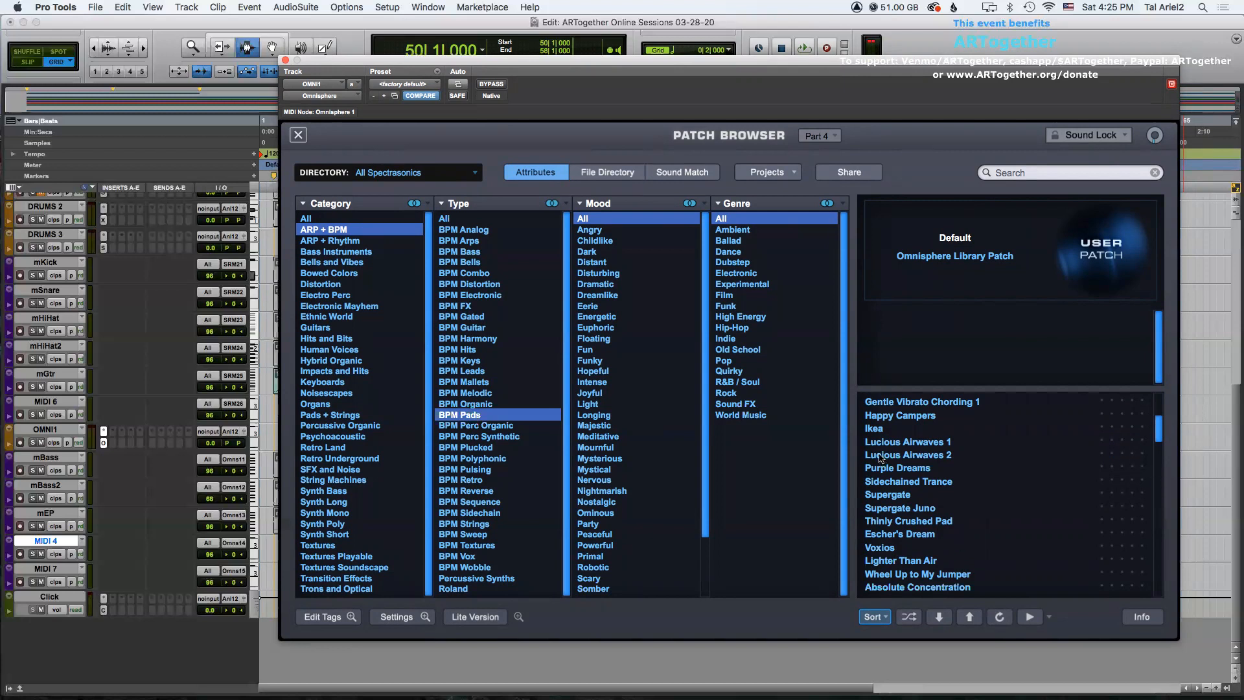
pyautogui.click(878, 430)
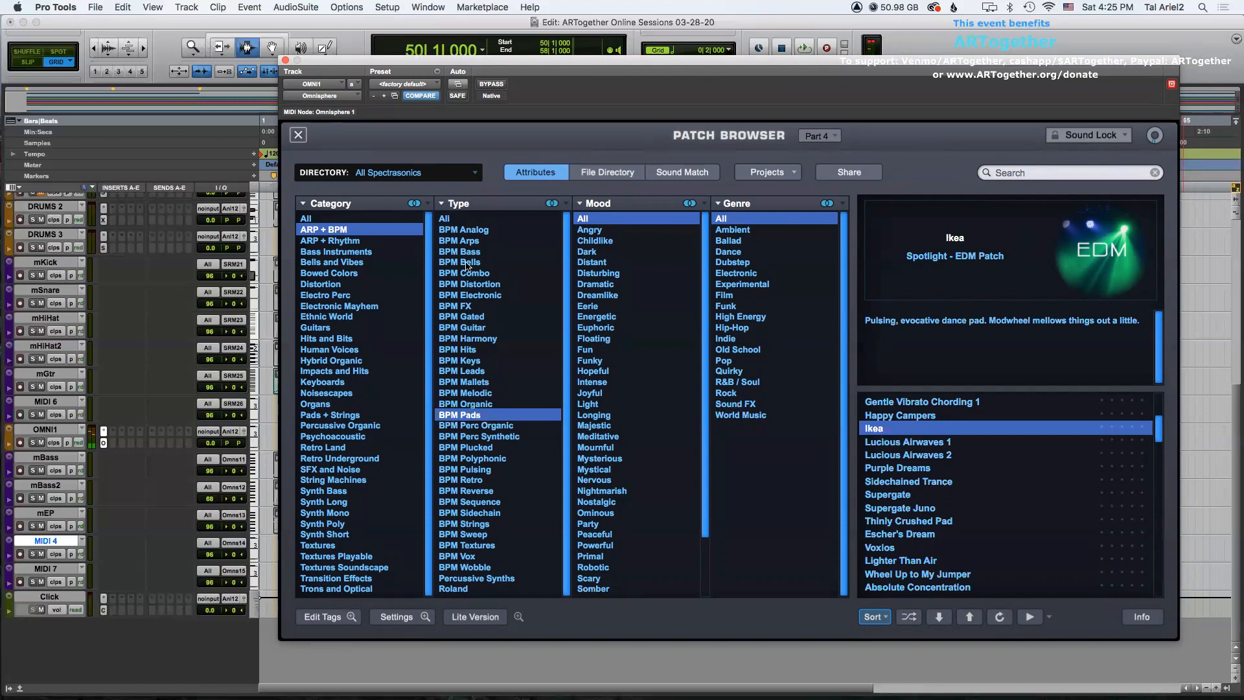
pyautogui.click(285, 61)
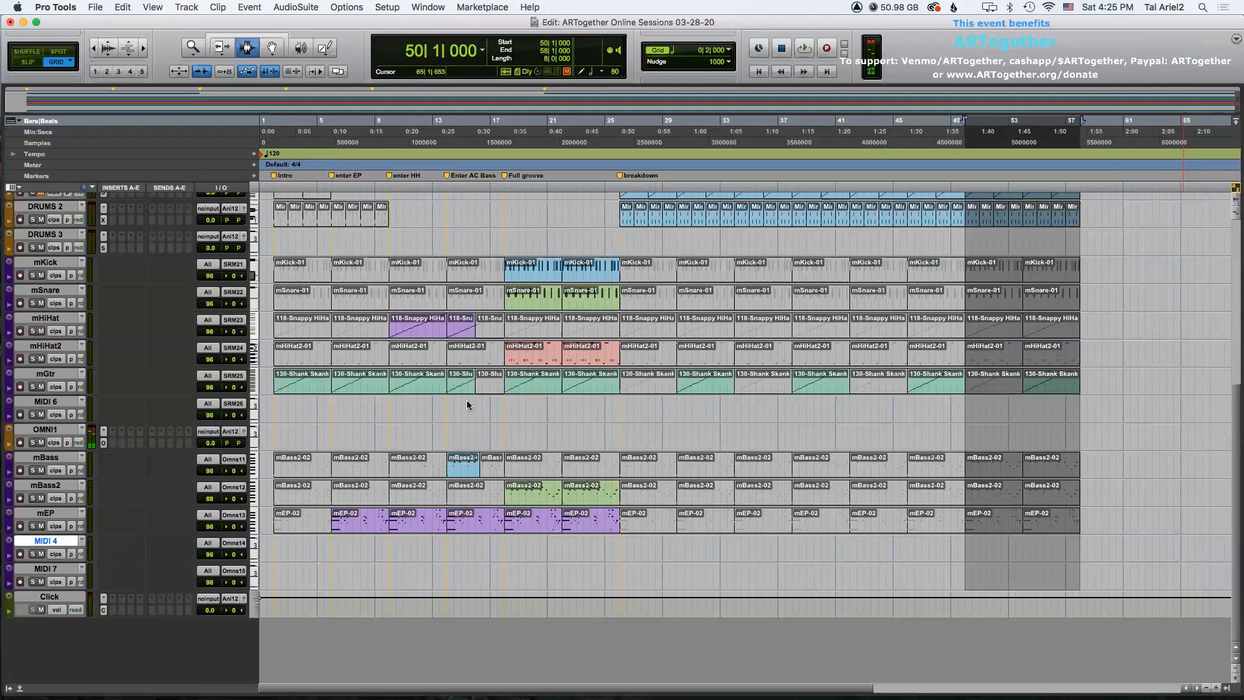
pyautogui.press('ctrl+alt+super+w')
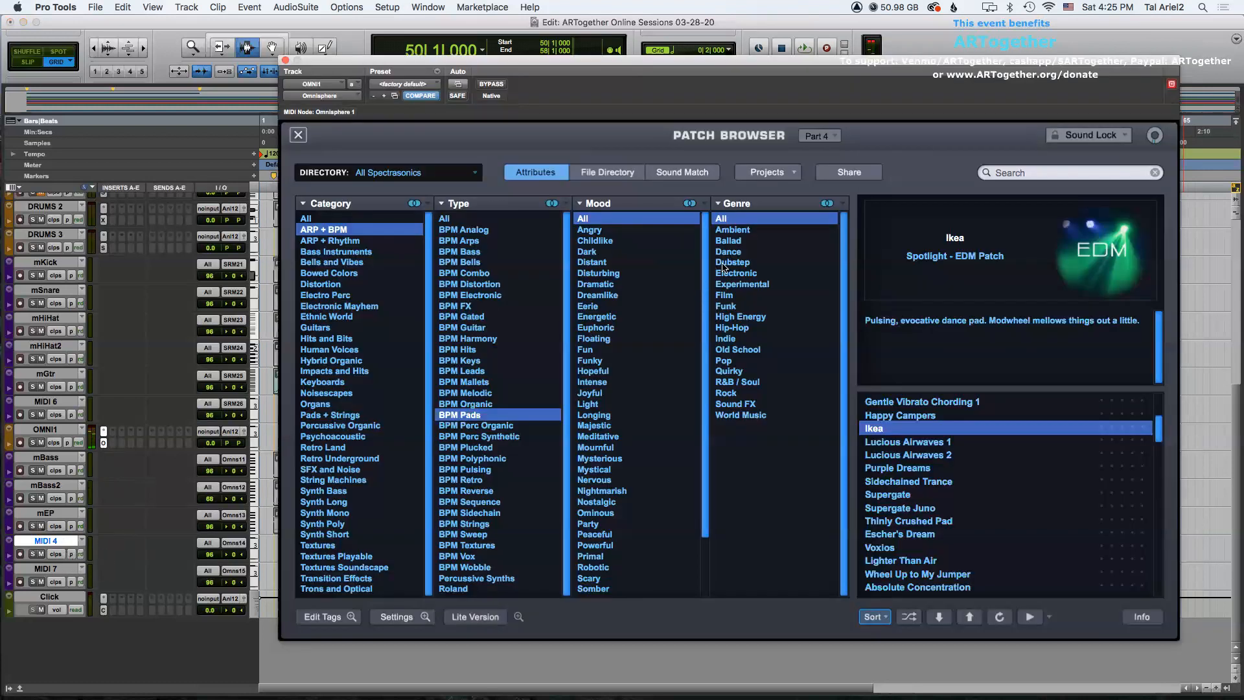
pyautogui.click(301, 137)
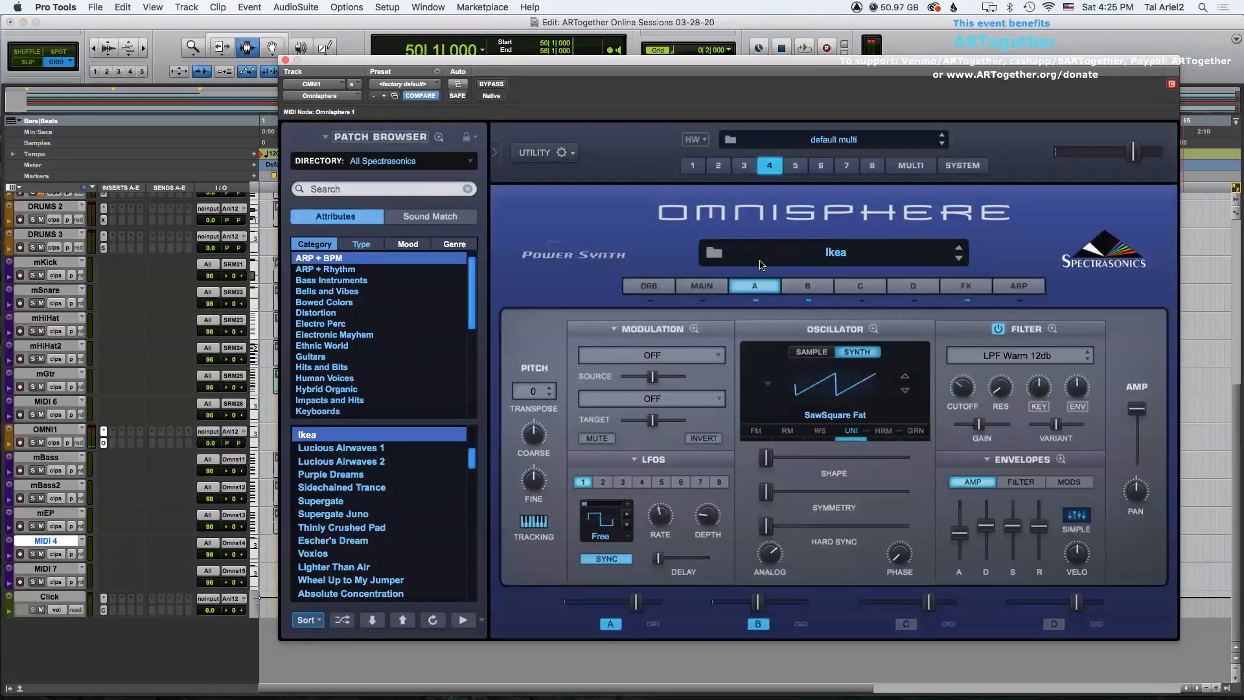
pyautogui.click(787, 258)
pyautogui.click(285, 60)
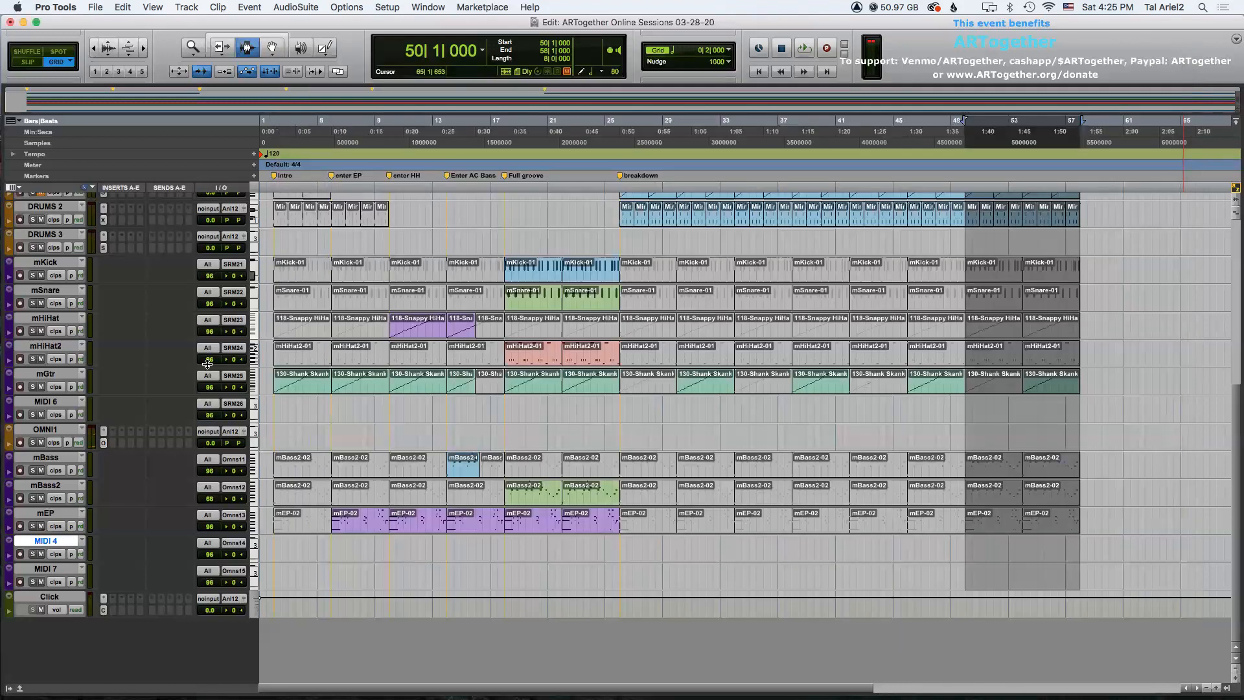
# Rename the MIDI 4 track to mPad.
pyautogui.doubleClick(44, 541)
pyautogui.write('mPad')
pyautogui.press('Return')
# Record a pad part on the mPad track starting at bar 21.
pyautogui.scroll(7, 768, 548)
pyautogui.scroll(-7, 768, 549)
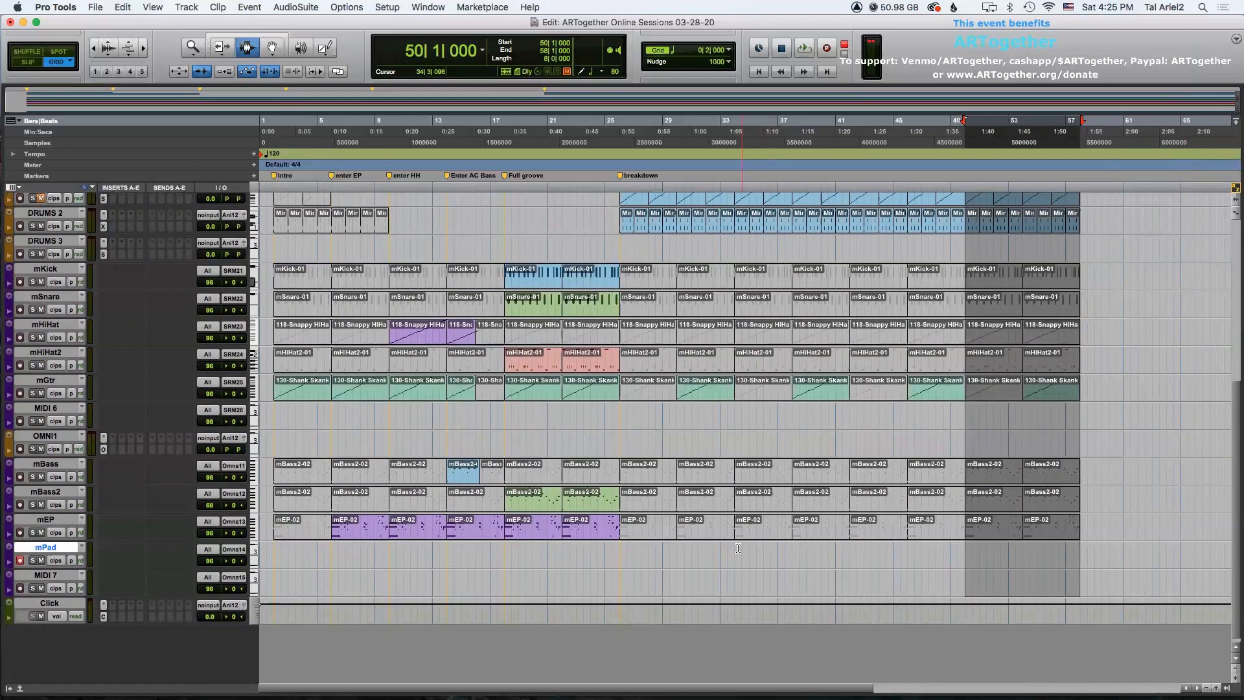
pyautogui.click(548, 561)
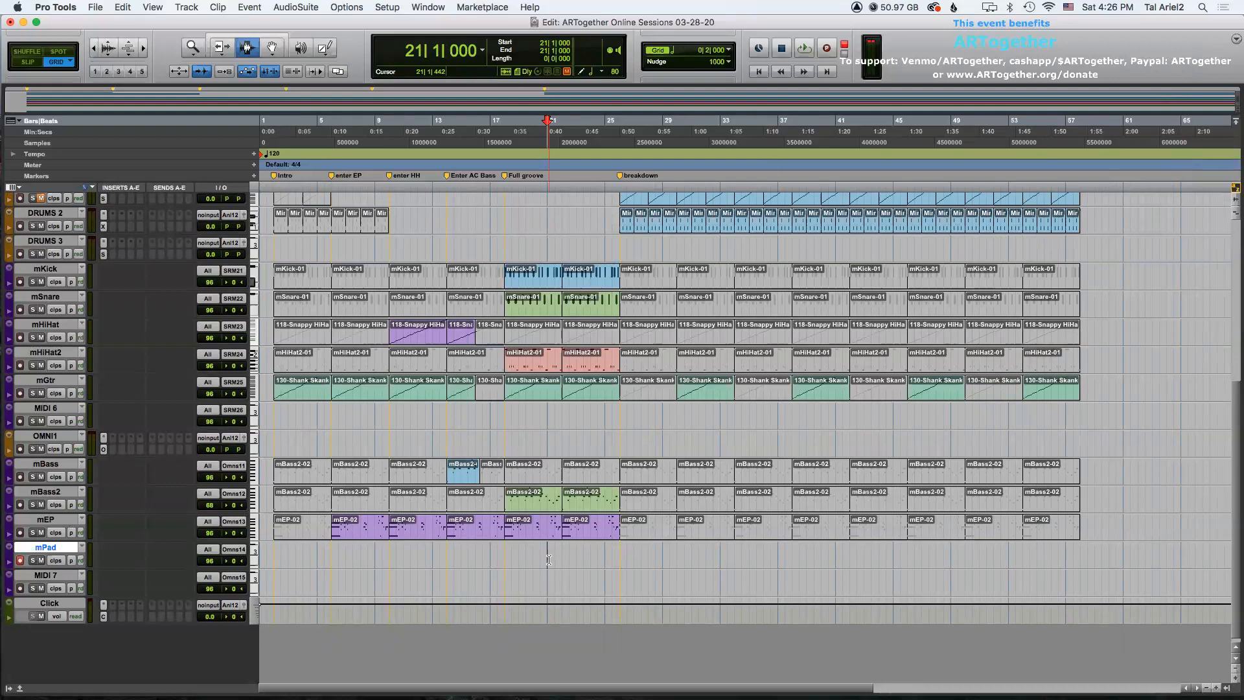
pyautogui.press('super+space')
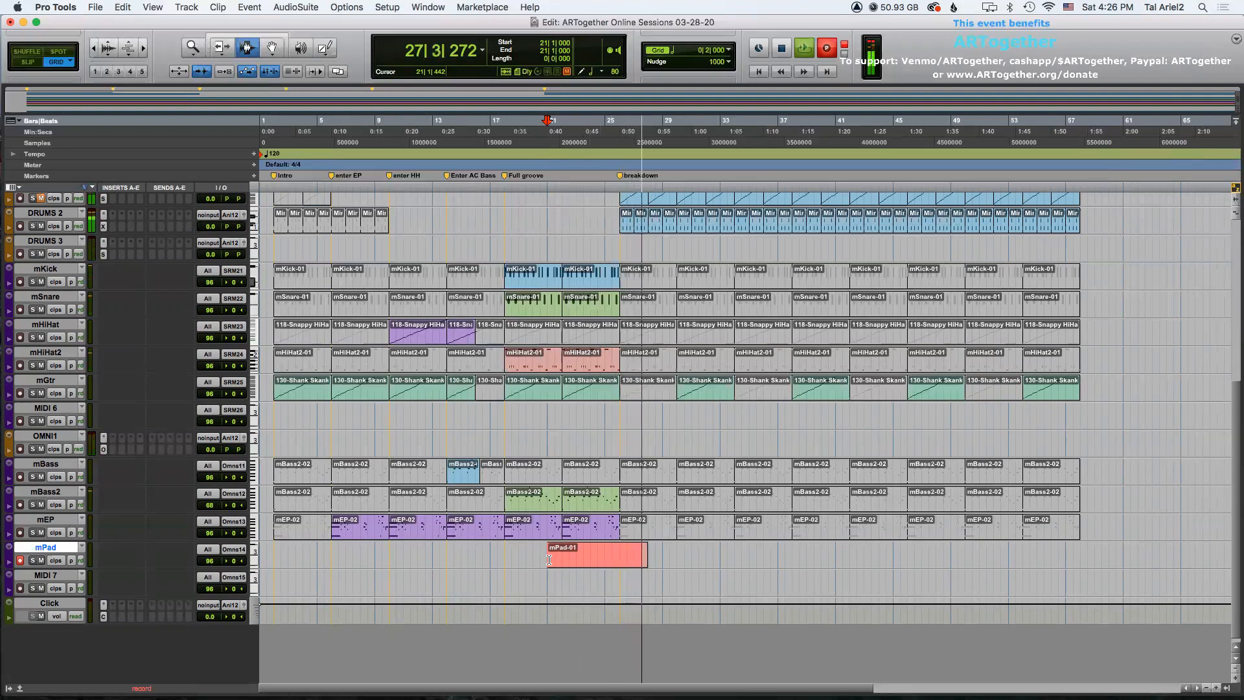
pyautogui.scroll(5, 669, 490)
pyautogui.scroll(-4, 660, 481)
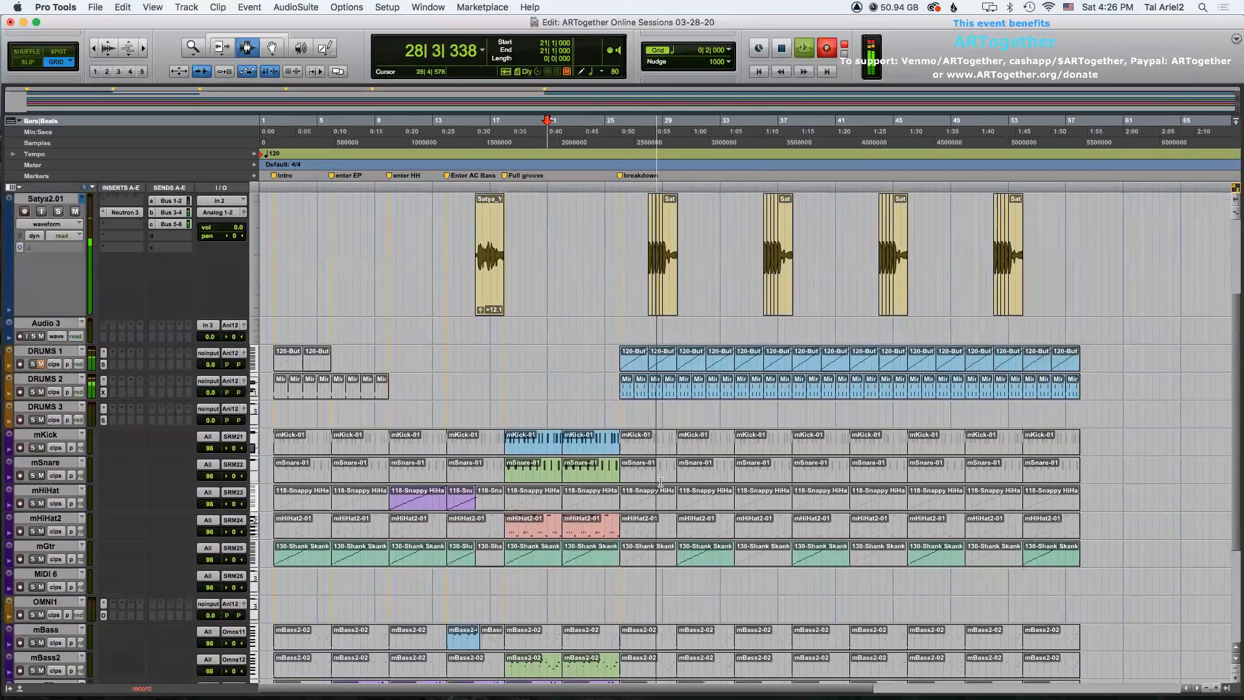
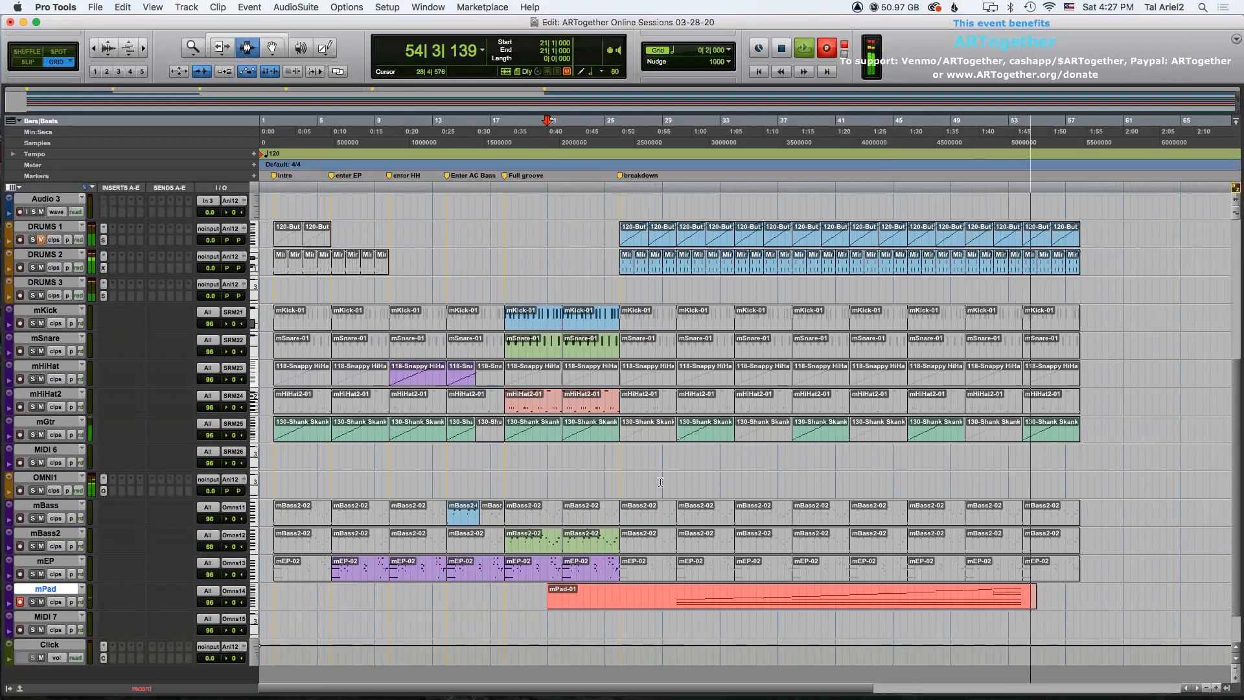
# Stop the pad recording and inspect the guitar clips between bars 29 and 53.
pyautogui.press('space')
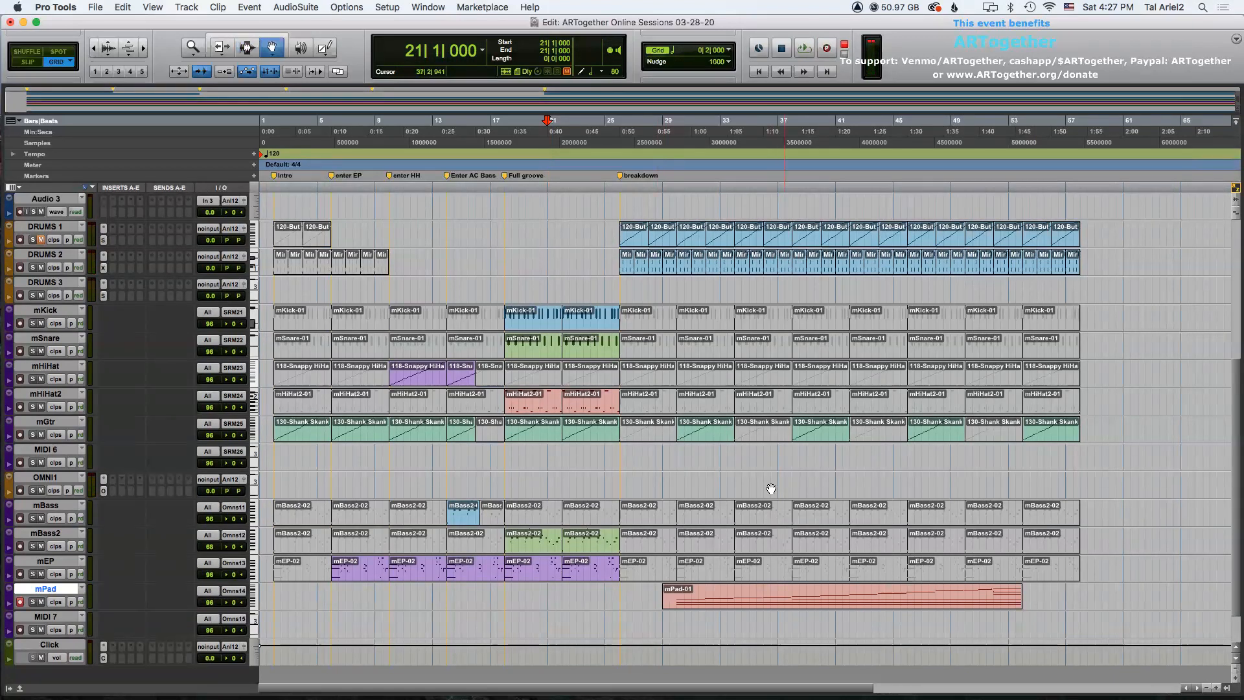
pyautogui.click(698, 436)
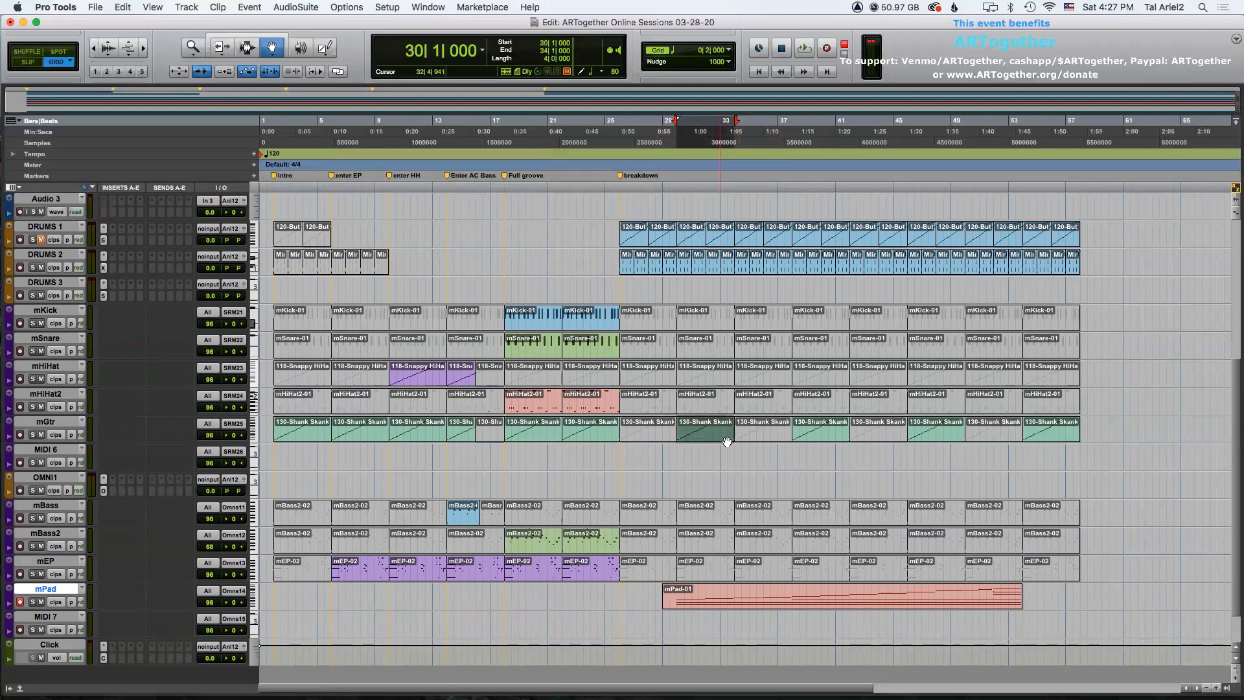
pyautogui.click(823, 432)
pyautogui.click(952, 434)
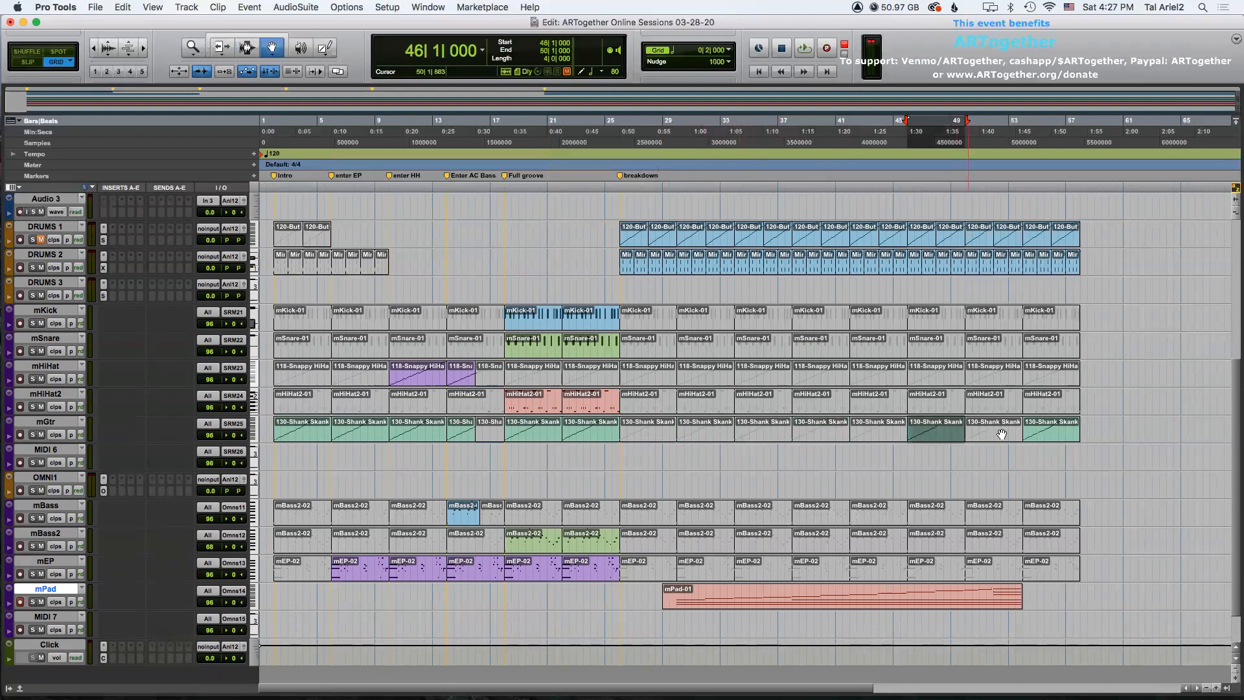
pyautogui.click(1055, 433)
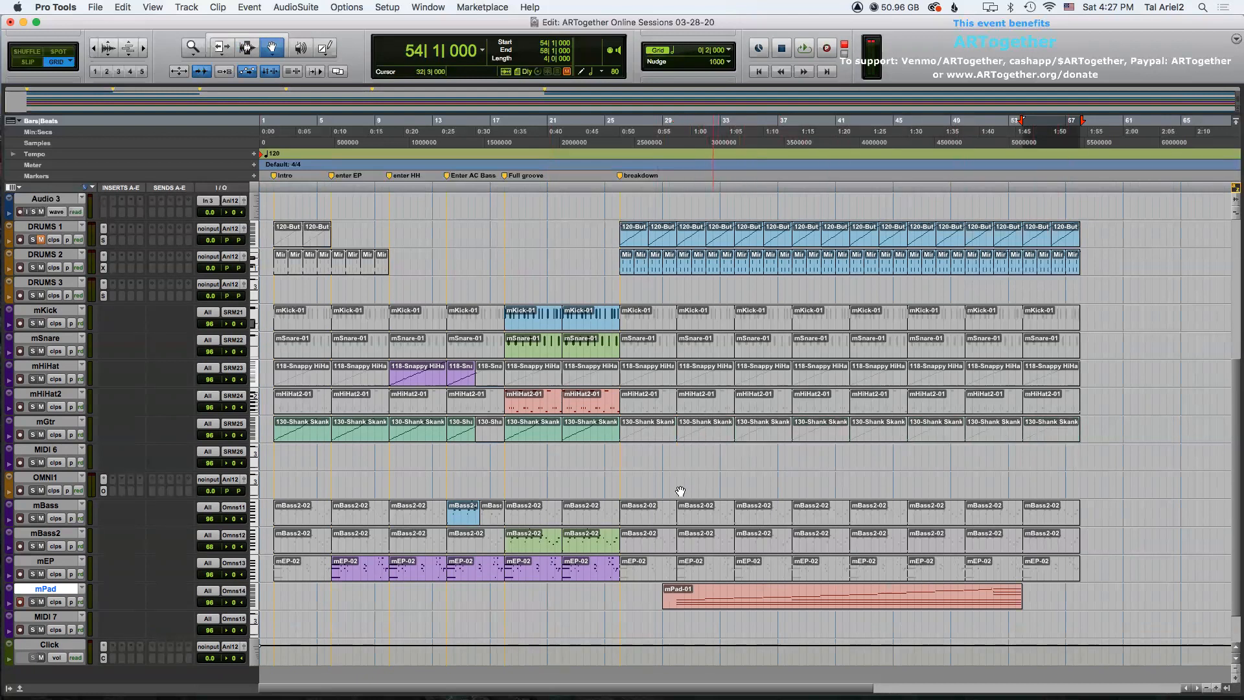
# Enlarge the mPad track and select its recorded pad clip.
pyautogui.click(10, 588)
pyautogui.moveTo(58, 567)
pyautogui.click(115, 611)
pyautogui.click(745, 560)
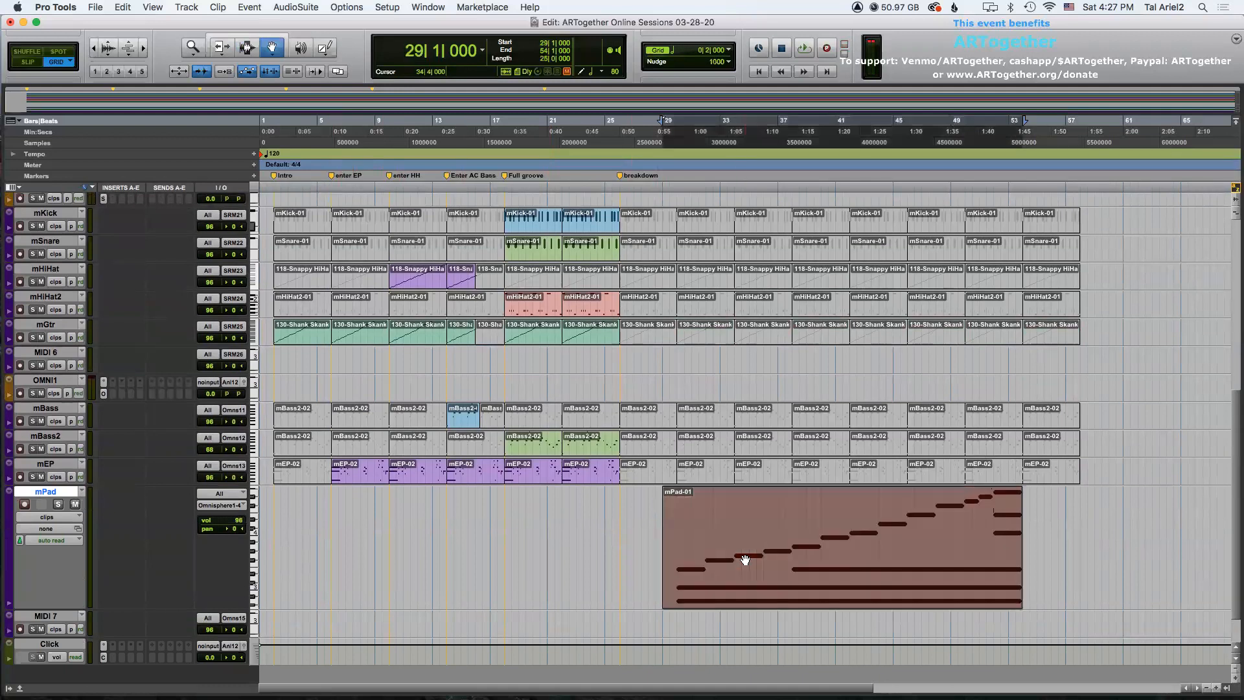
# Quantize the pad clip to a 1/4 note grid.
pyautogui.hotkey('alt', '0')
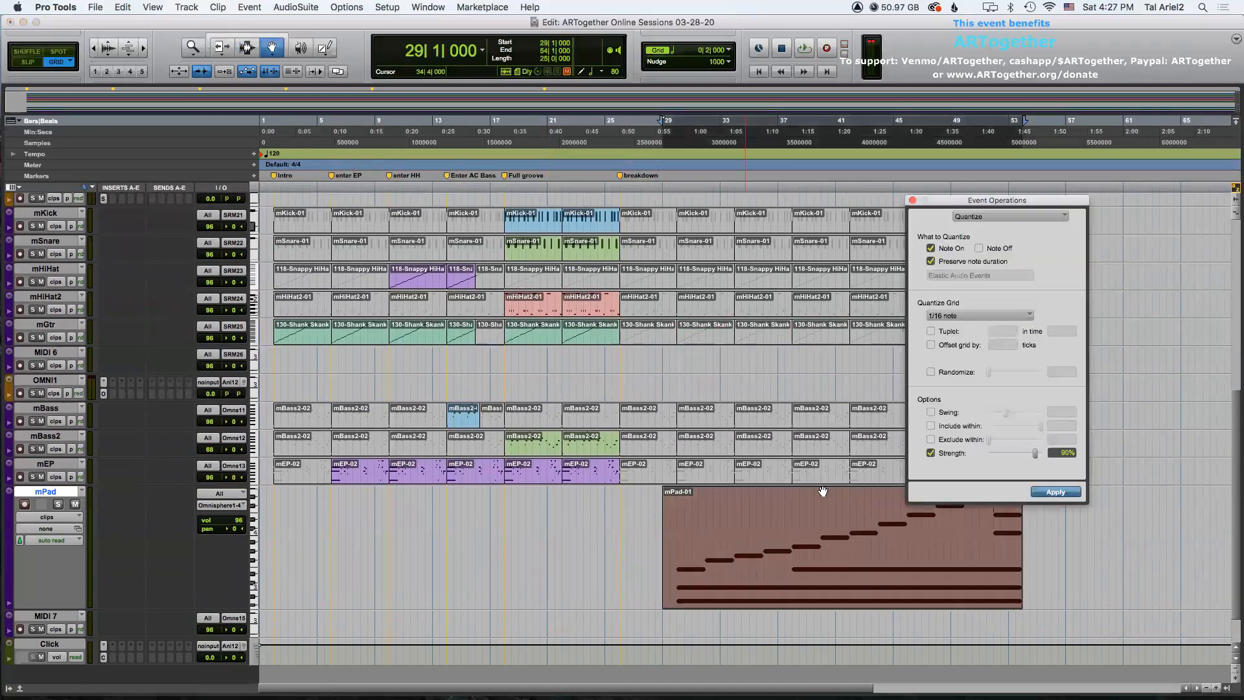
pyautogui.click(949, 316)
pyautogui.click(958, 293)
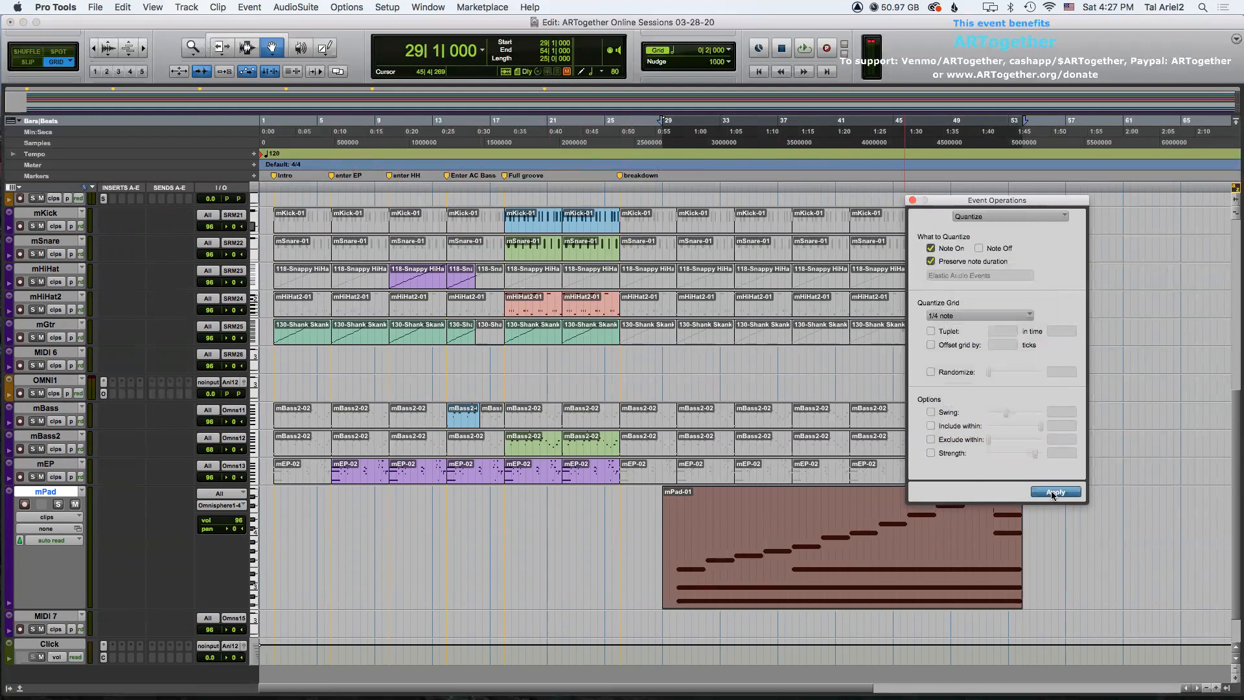
pyautogui.click(912, 201)
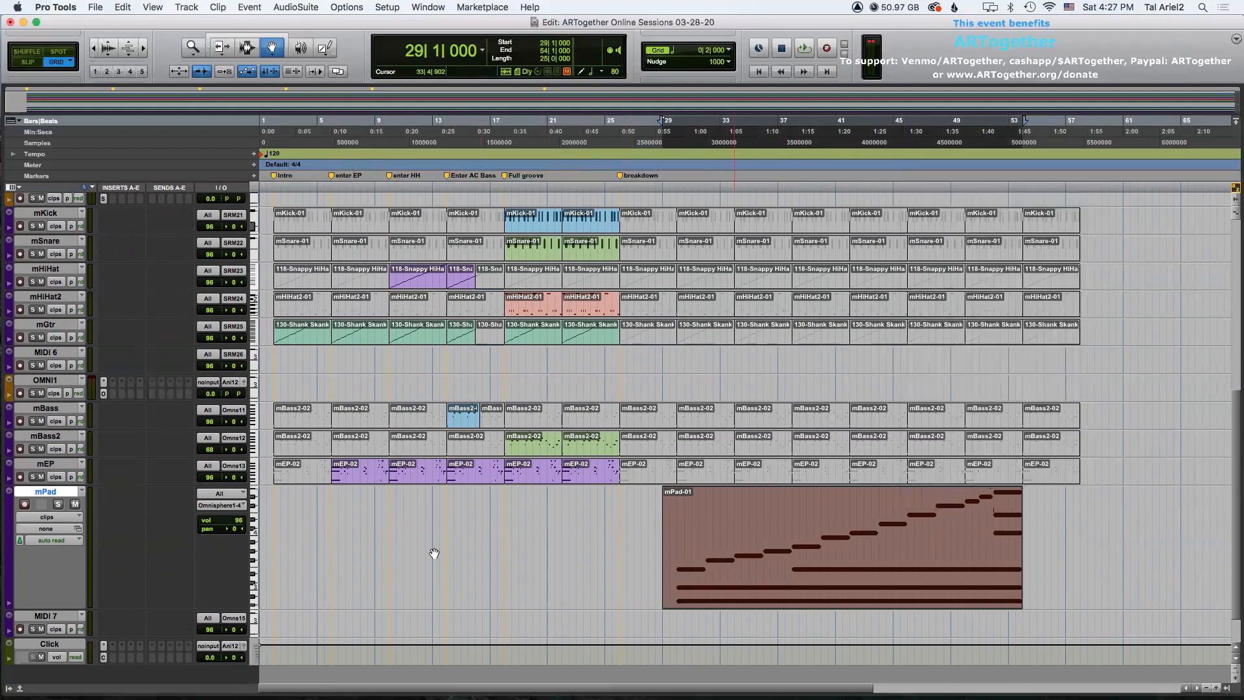
# Switch the mPad track to notes view and scroll up to its highest pad notes.
pyautogui.click(382, 543)
pyautogui.click(47, 516)
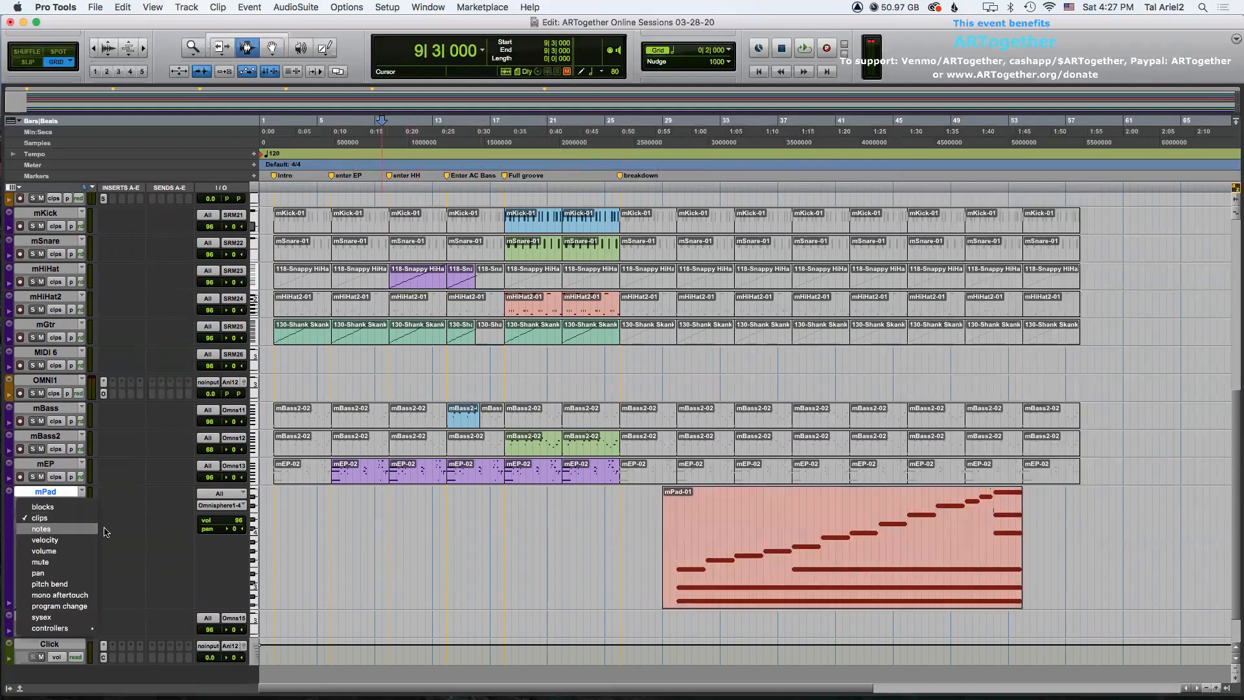
pyautogui.click(42, 528)
pyautogui.scroll(5, 254, 491)
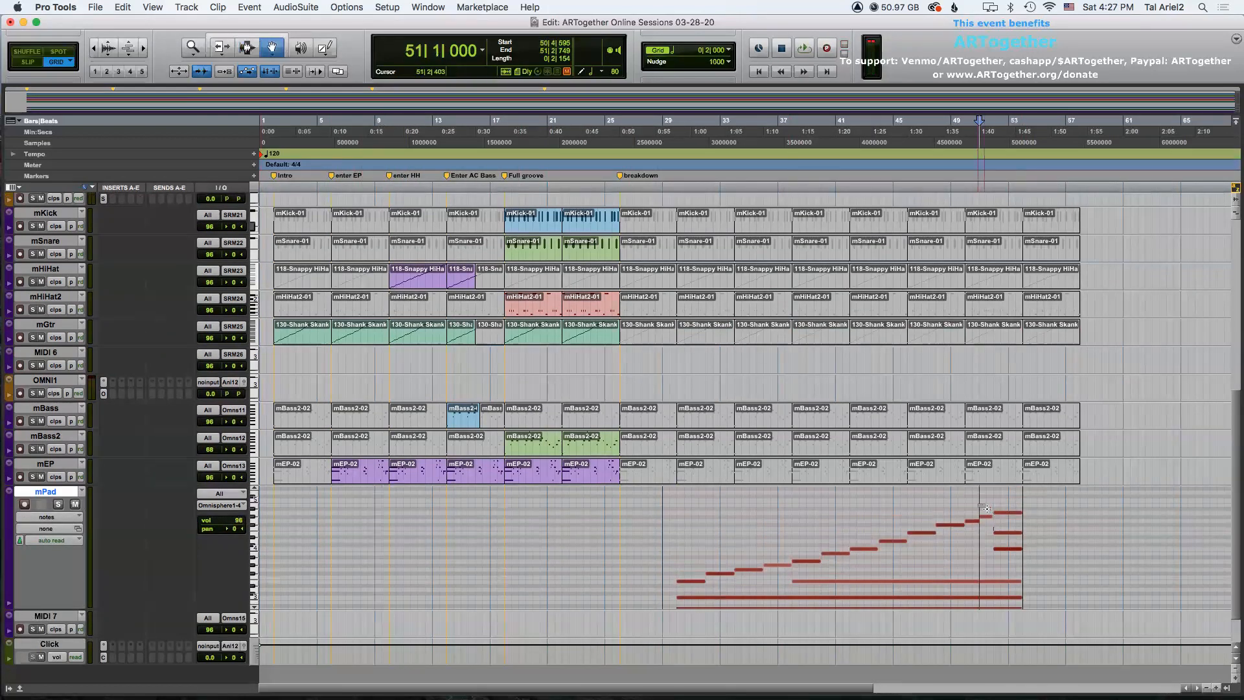
pyautogui.click(991, 512)
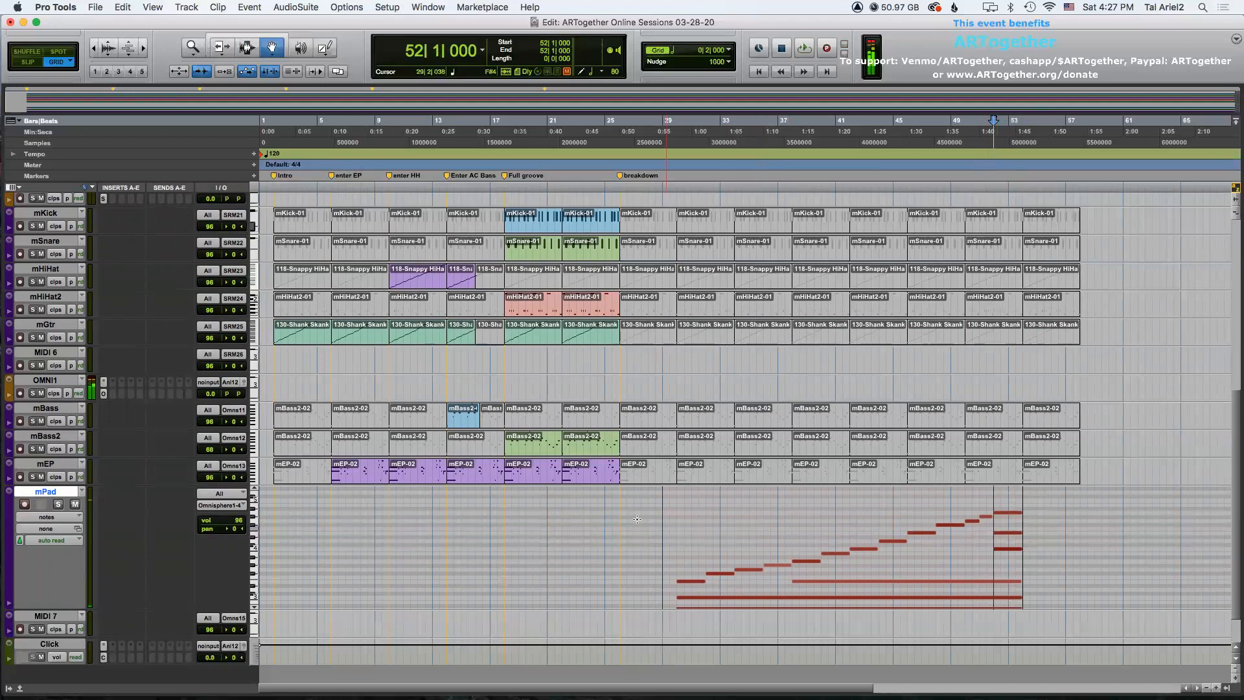
# Switch to the Selector tool and lower the mPad track volume to 76 while playing from bar 25.
pyautogui.press('F7')
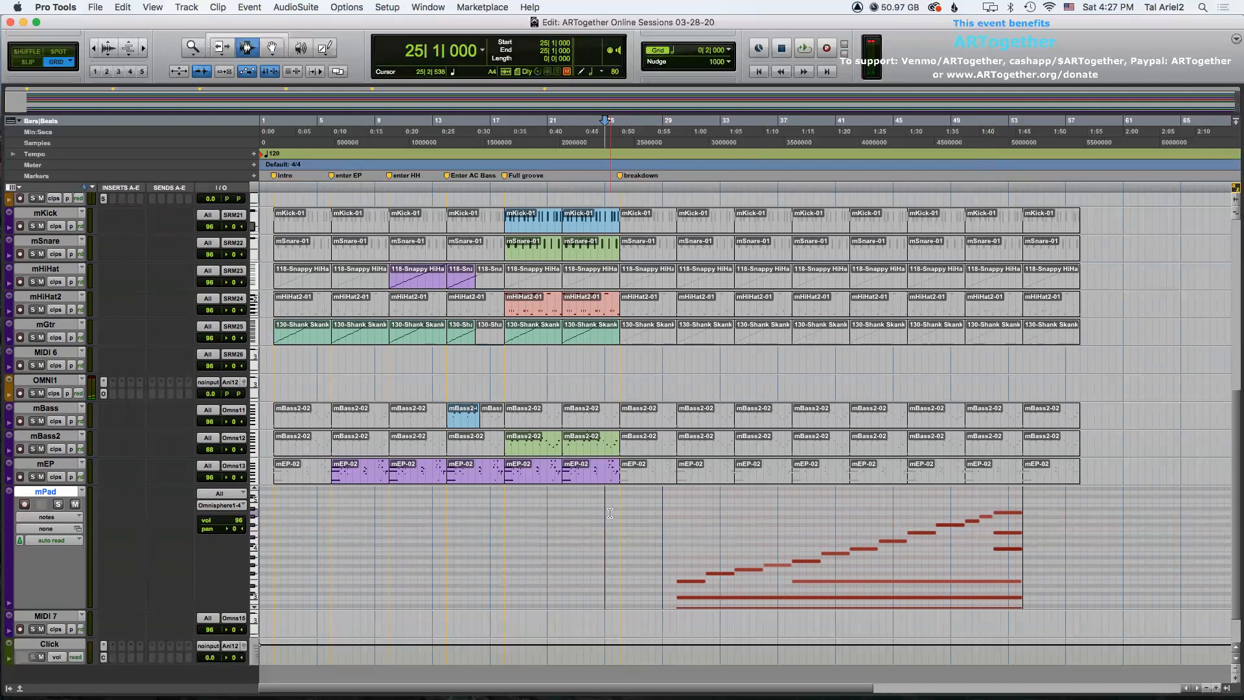
pyautogui.press('space')
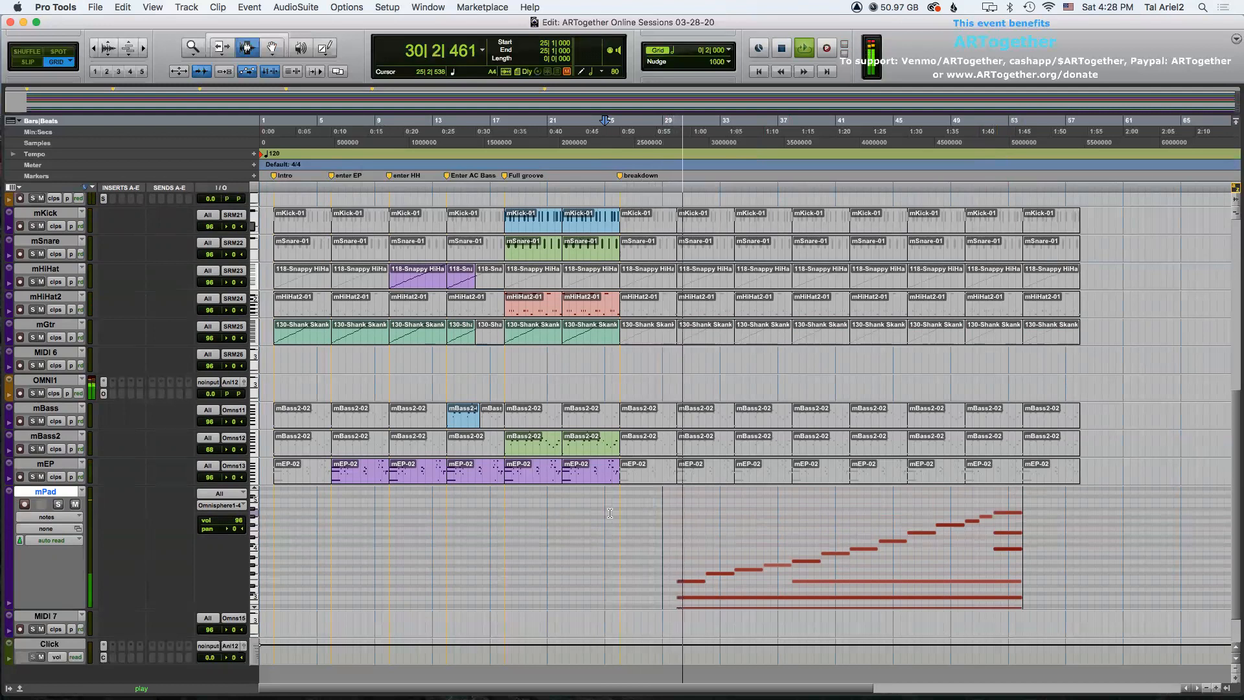
pyautogui.moveTo(237, 521); pyautogui.dragTo(236, 518)
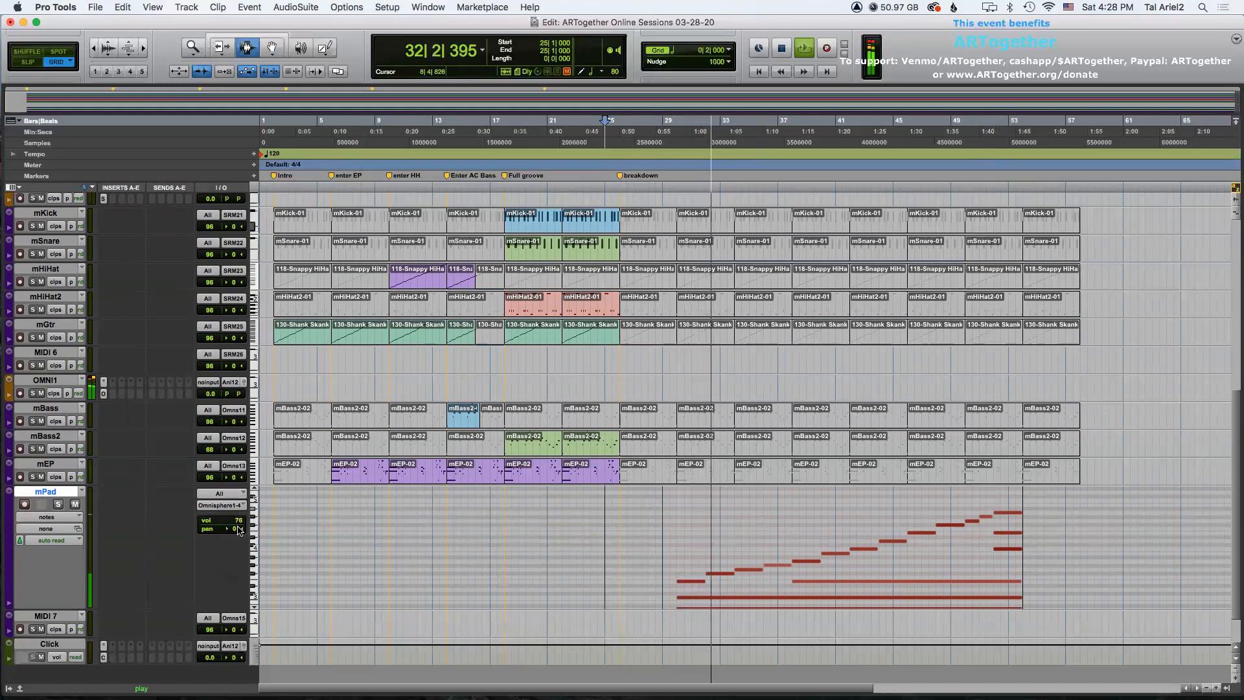
pyautogui.press('space')
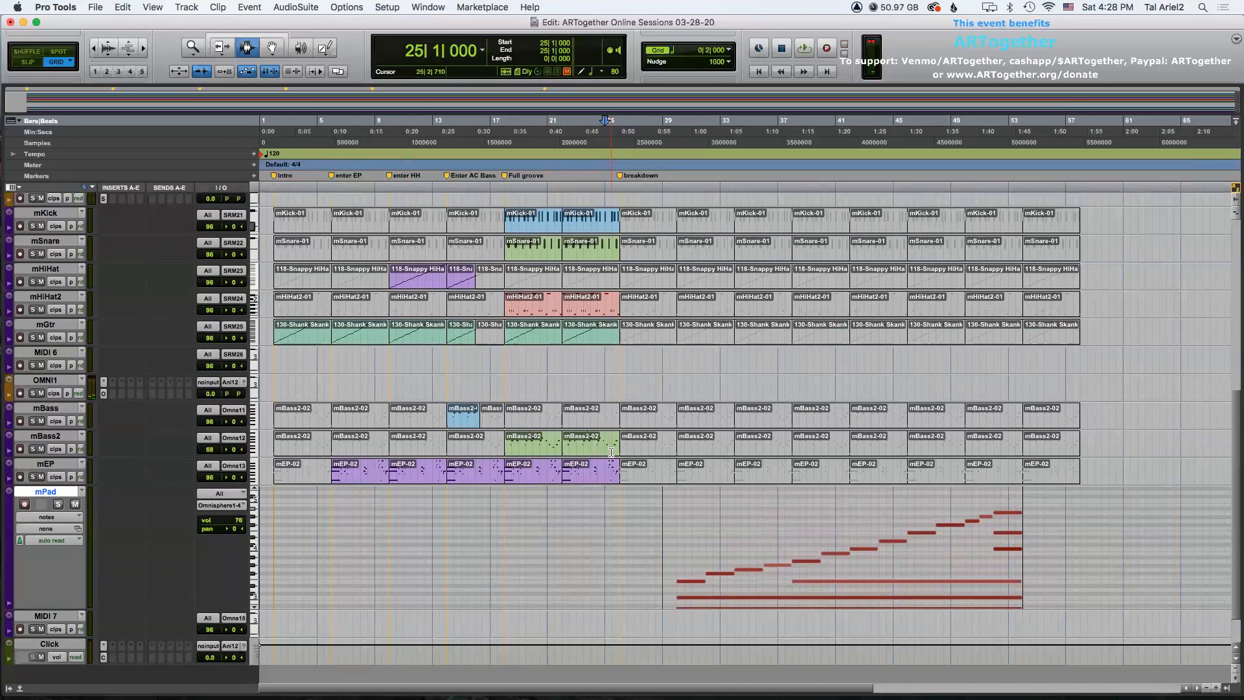
# Play back the pad part and open the Omnisphere plugin window to check the patch.
pyautogui.press('space')
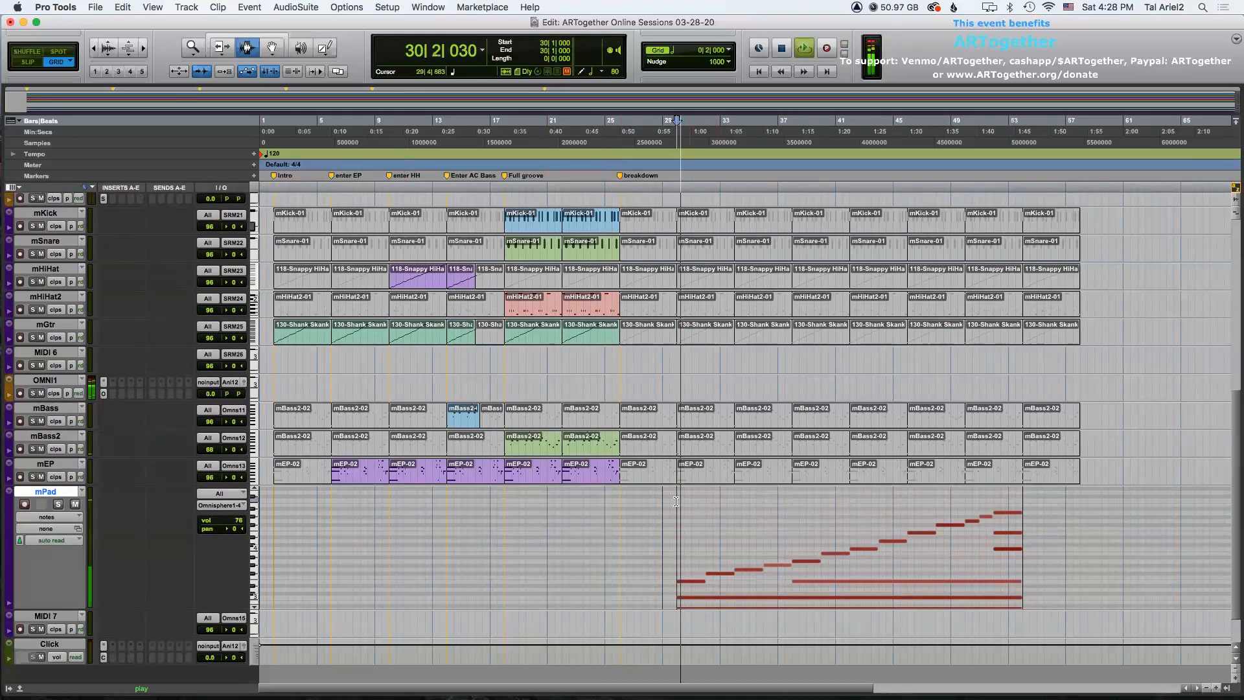
pyautogui.press('space')
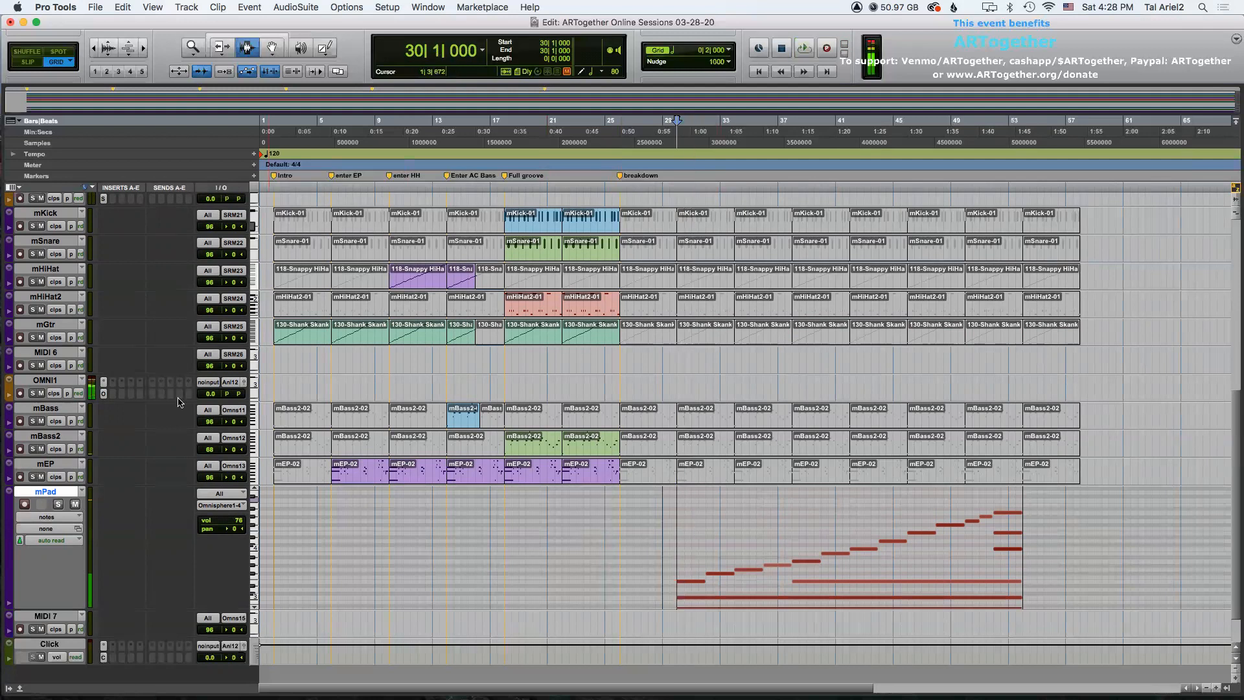
pyautogui.click(105, 394)
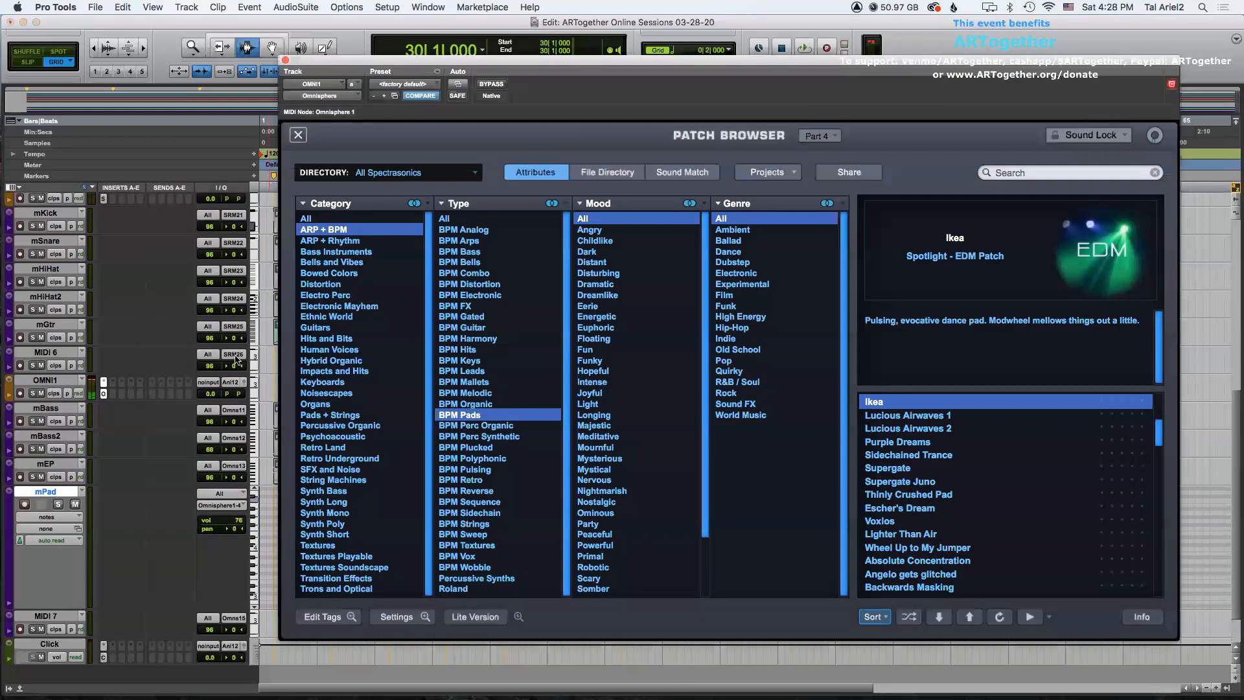
pyautogui.click(285, 61)
# Undo the last four edits.
pyautogui.press('super+z')
pyautogui.press('super+z')
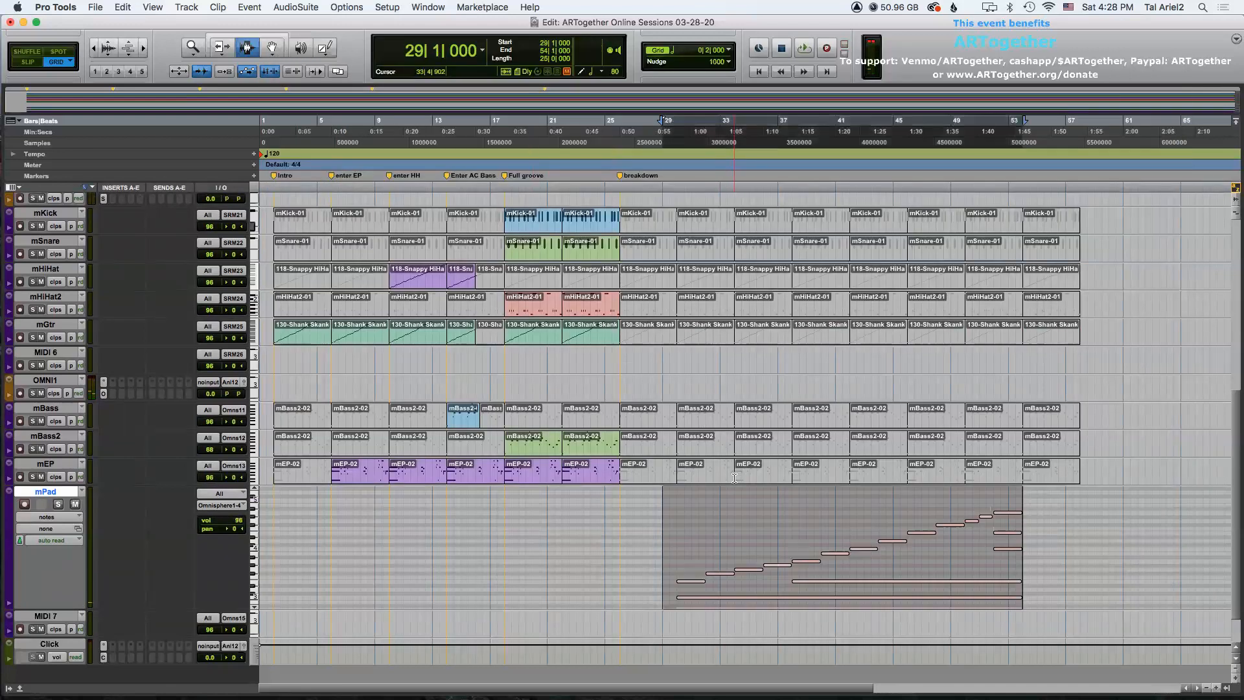
pyautogui.press('super+z')
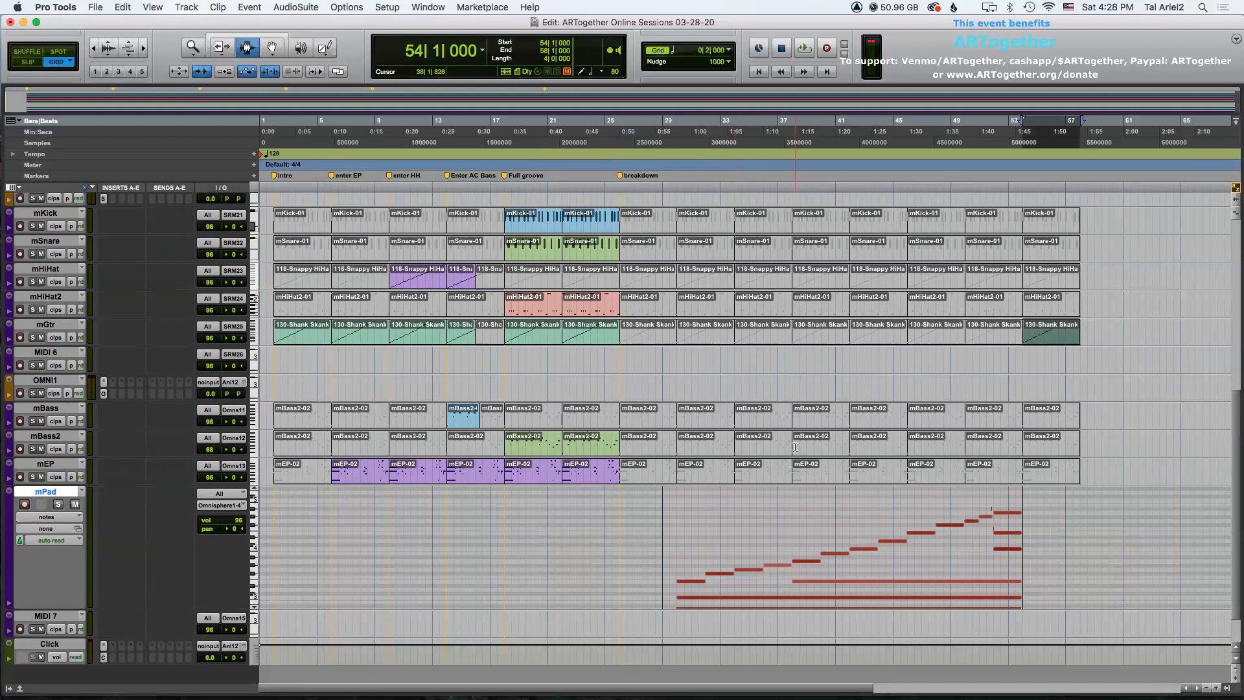
pyautogui.press('super+z')
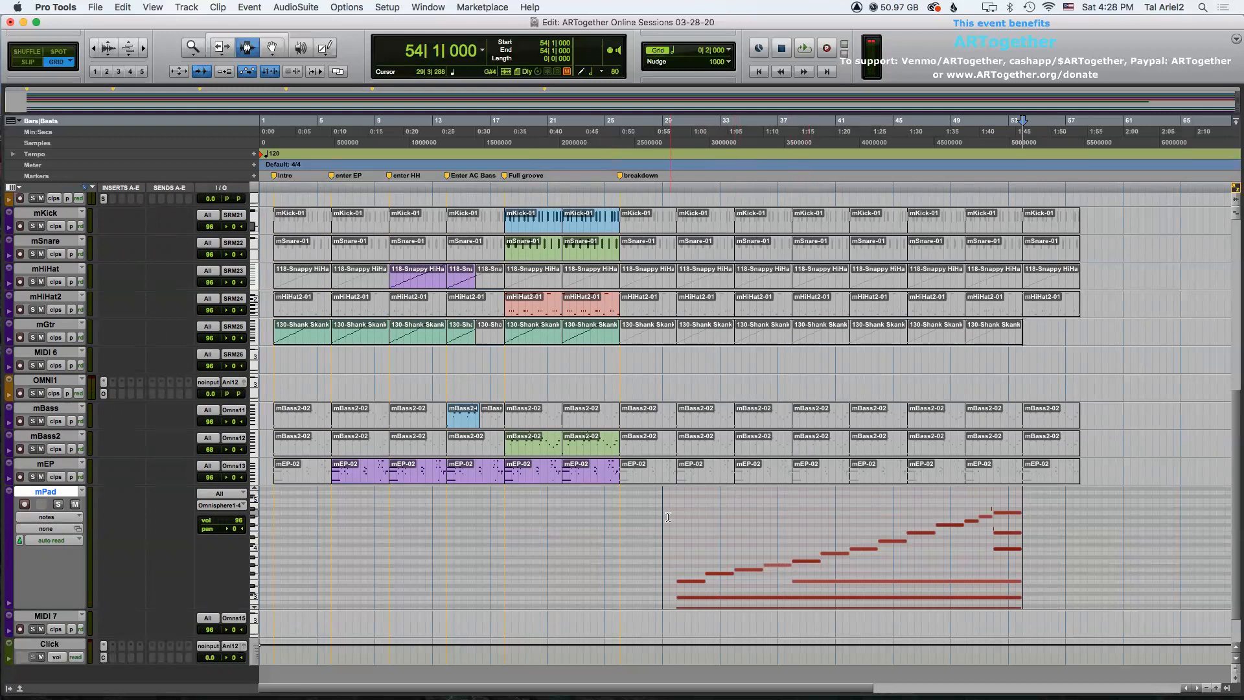
# Play back the arrangement from bar 29 to audition the pad notes.
pyautogui.press('space')
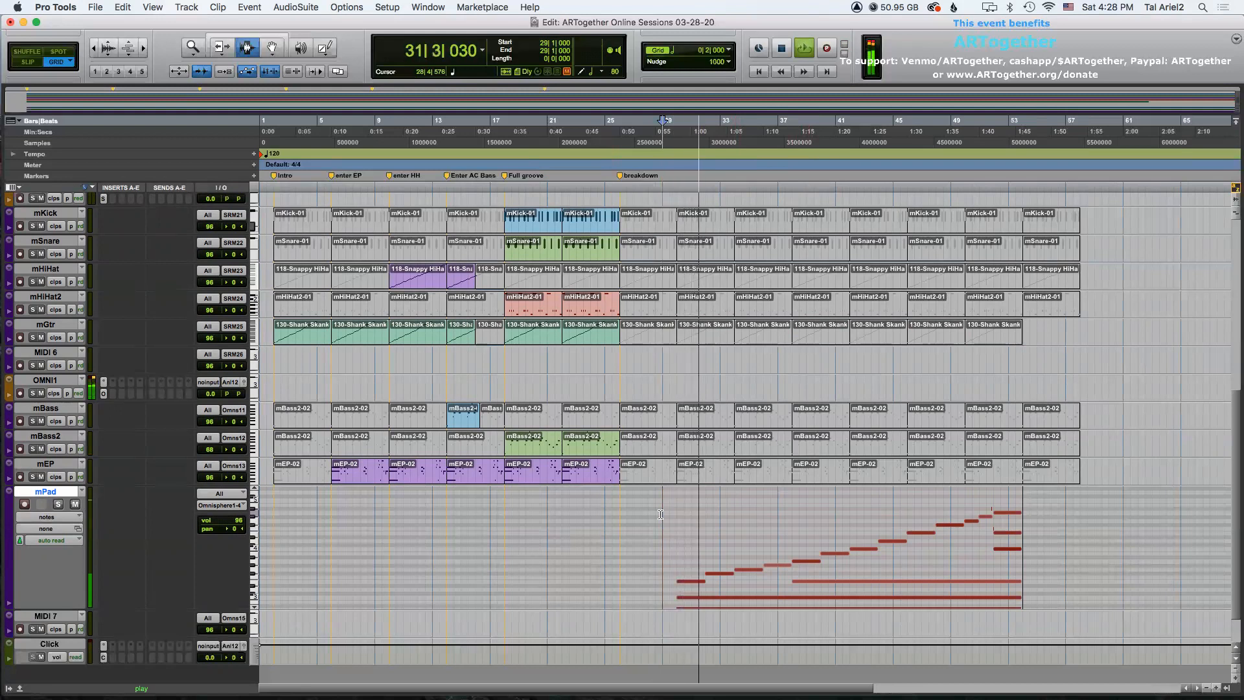
pyautogui.press('space')
pyautogui.moveTo(641, 518); pyautogui.dragTo(1032, 648)
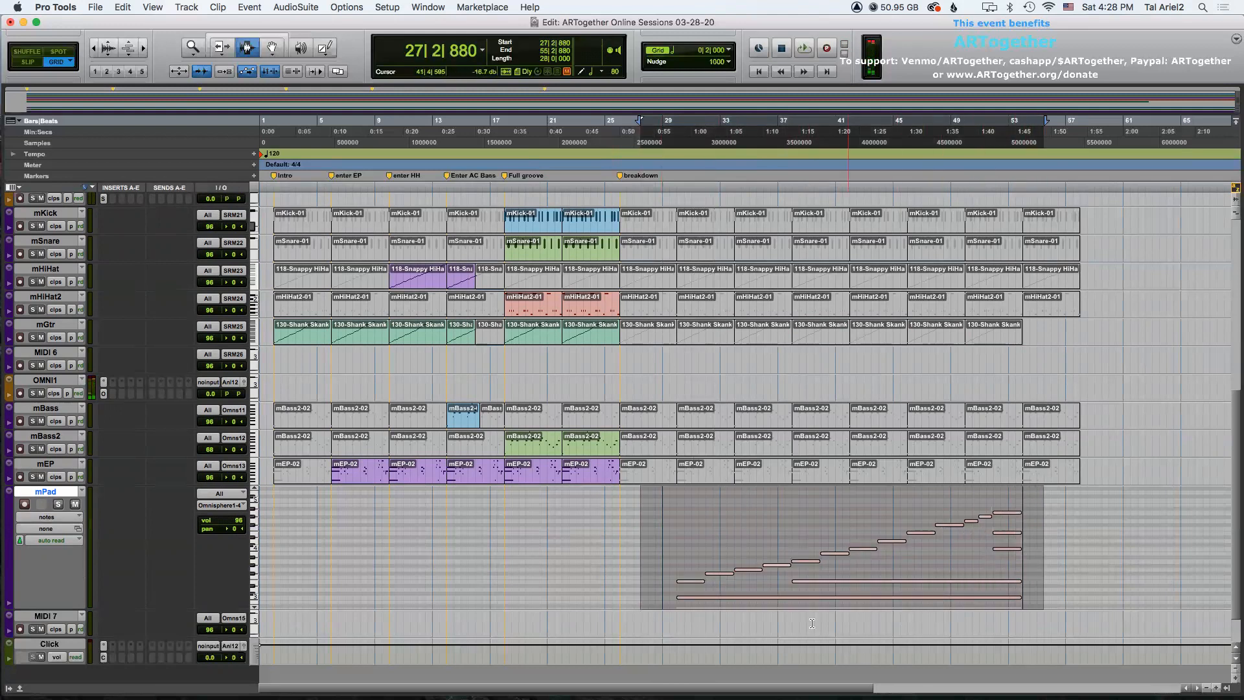
pyautogui.click(663, 512)
pyautogui.press('space')
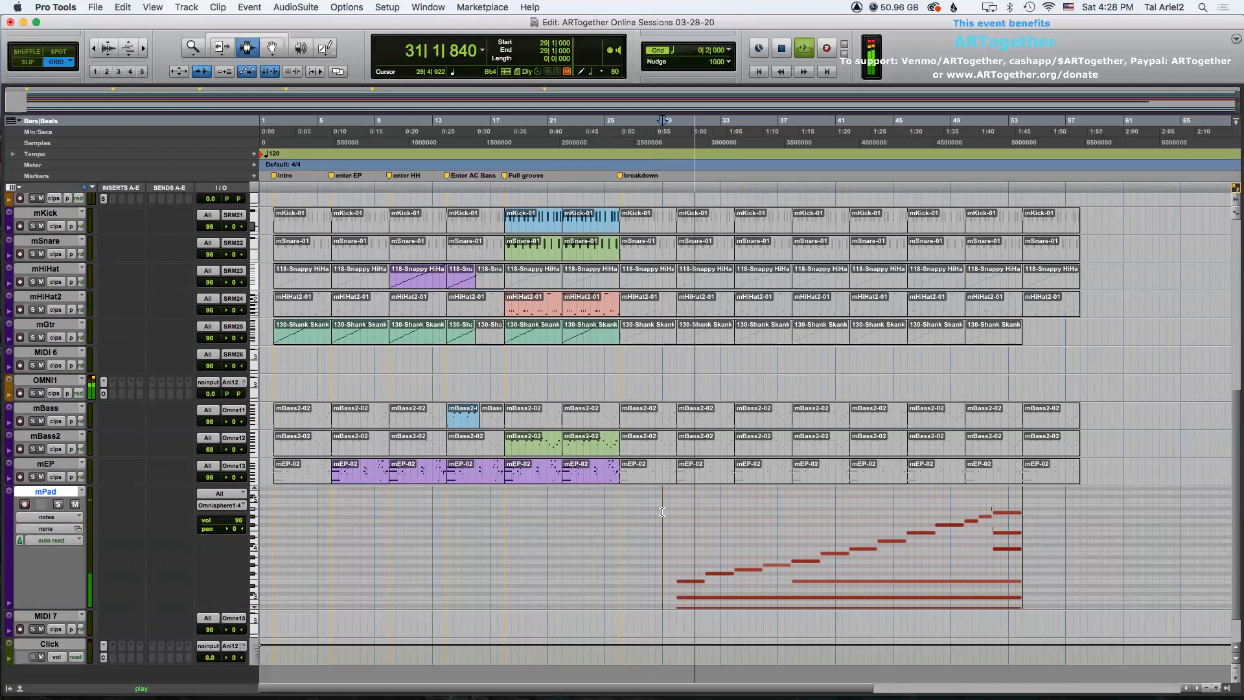
# Select all the pad notes and load the Lucious Airwaves 1 patch into Omnisphere Part 4.
pyautogui.moveTo(641, 537); pyautogui.dragTo(1028, 555)
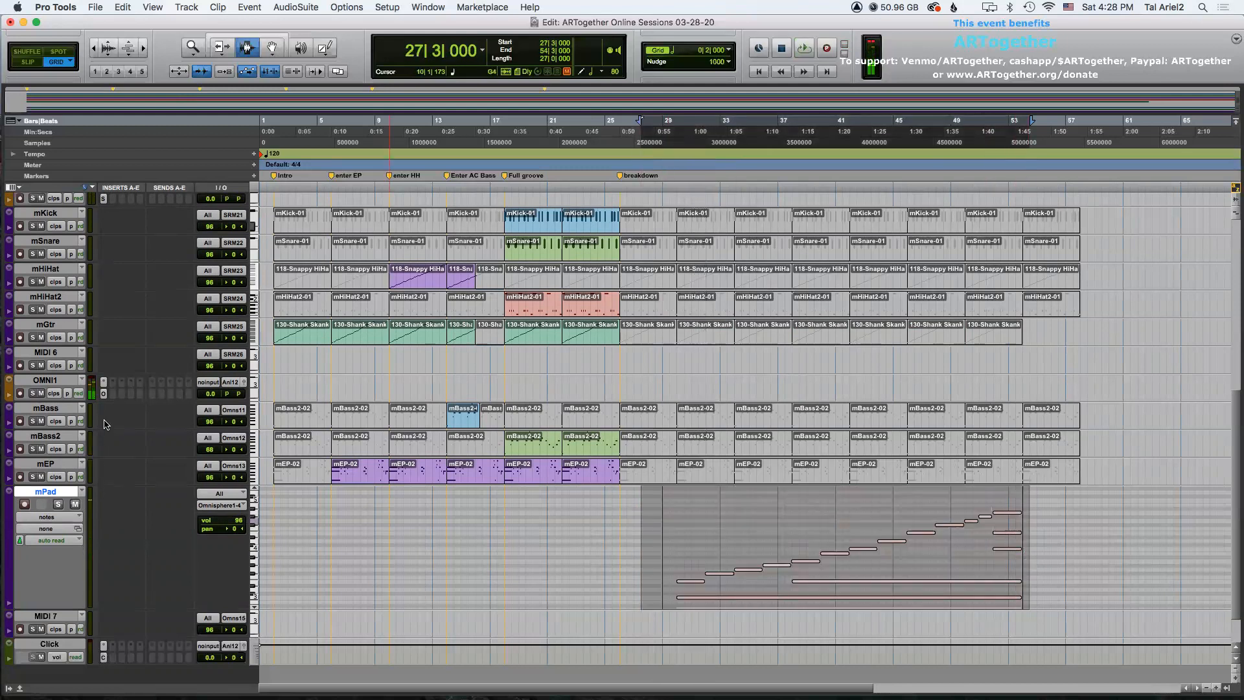
pyautogui.click(104, 394)
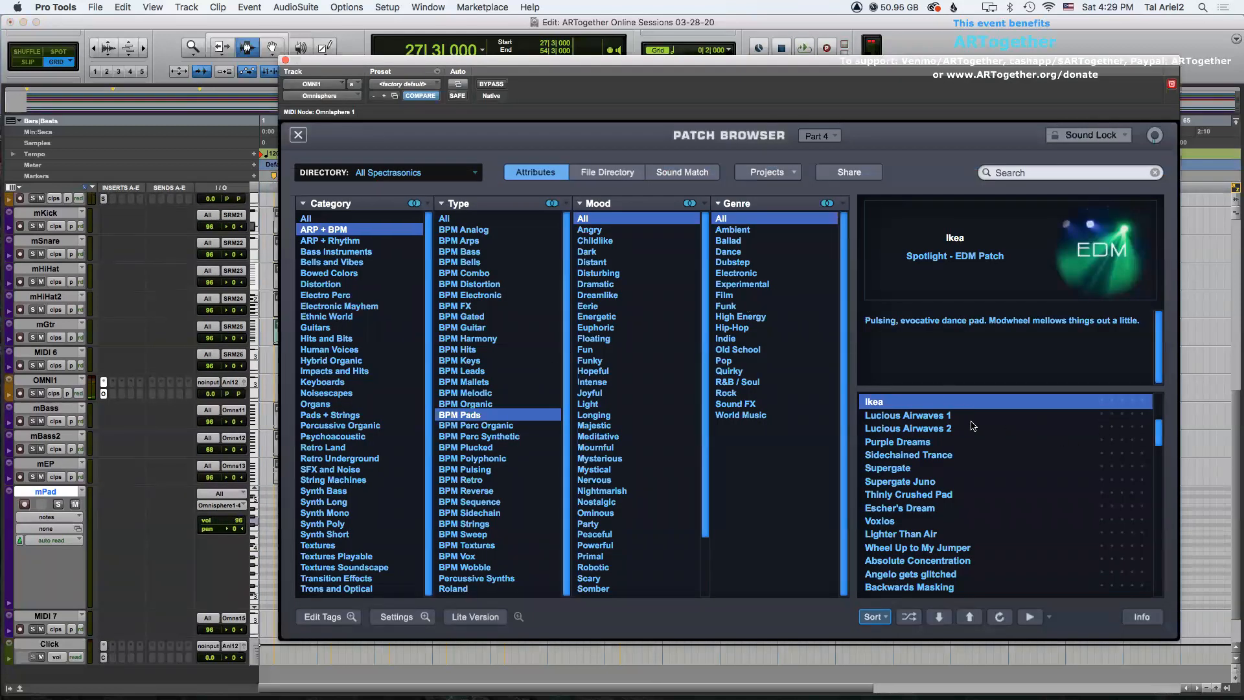
pyautogui.click(923, 416)
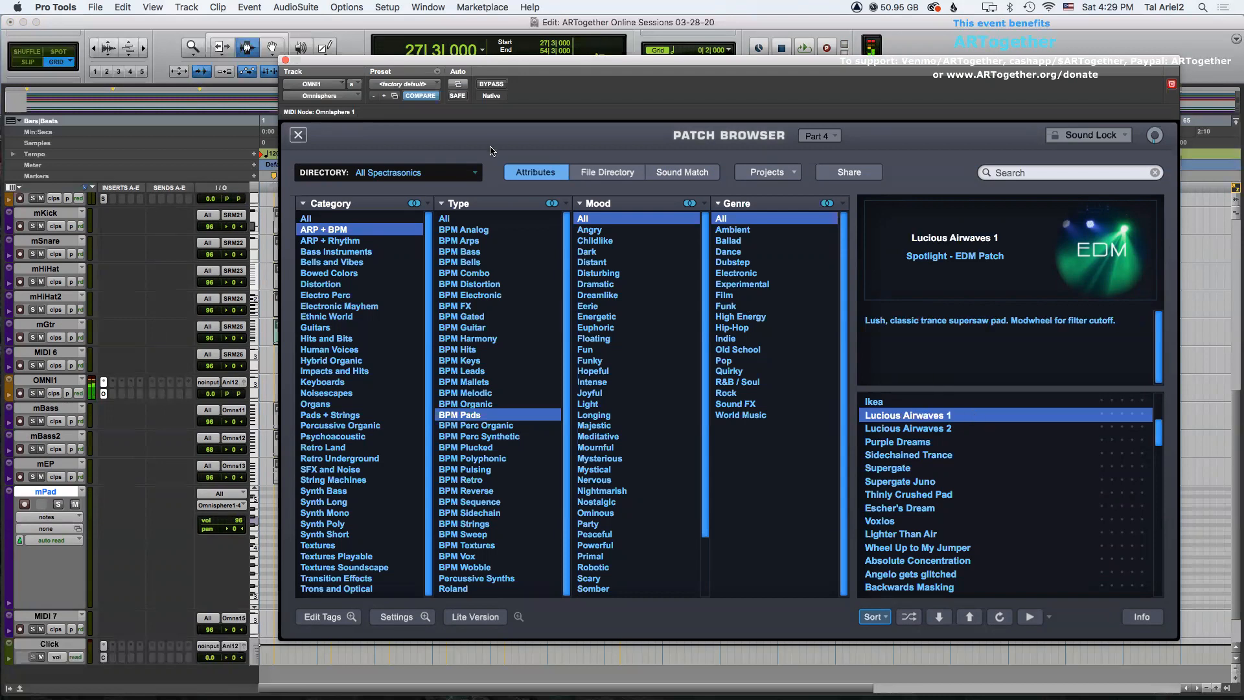
pyautogui.click(285, 62)
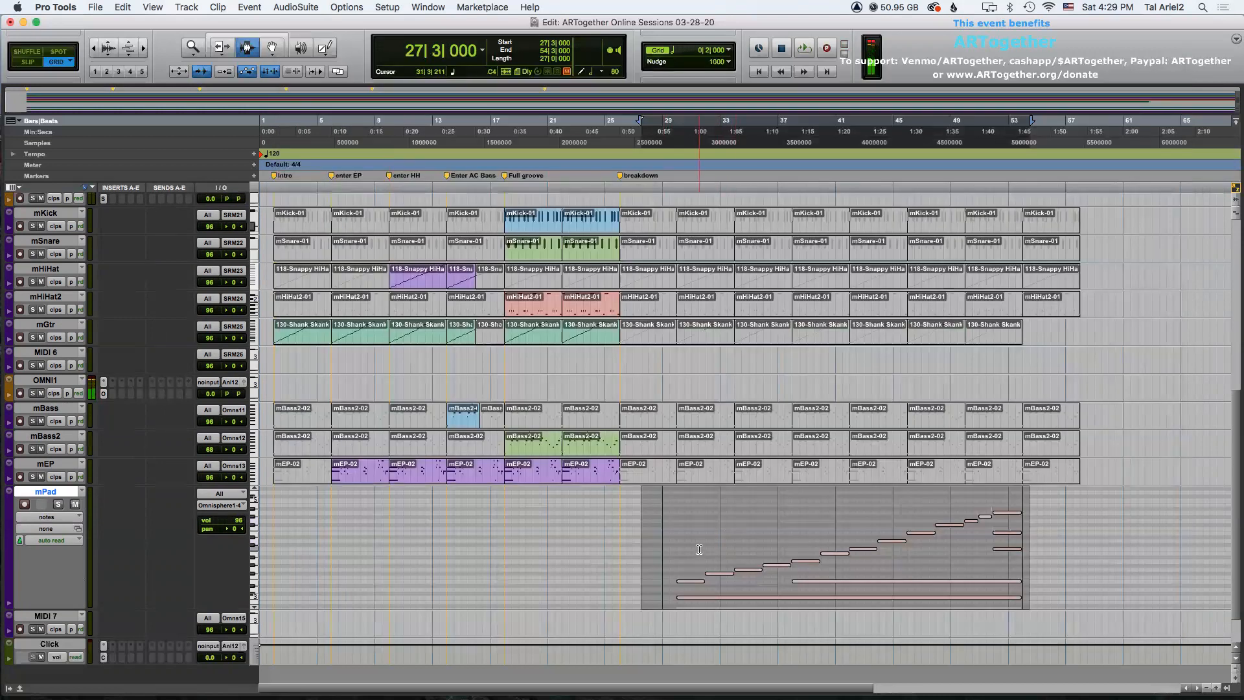
# Quantize the selected pad notes with the current settings and deselect them.
pyautogui.hotkey('alt', '0')
pyautogui.press('Return')
pyautogui.click(975, 504)
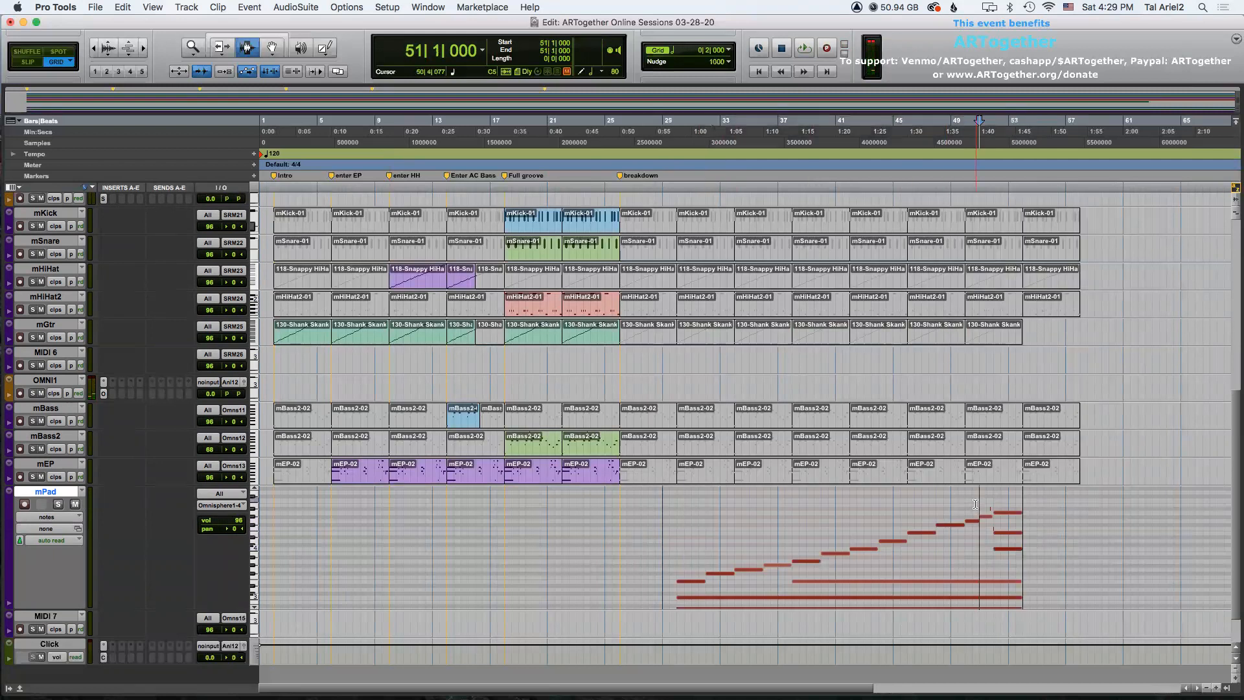
pyautogui.click(992, 515)
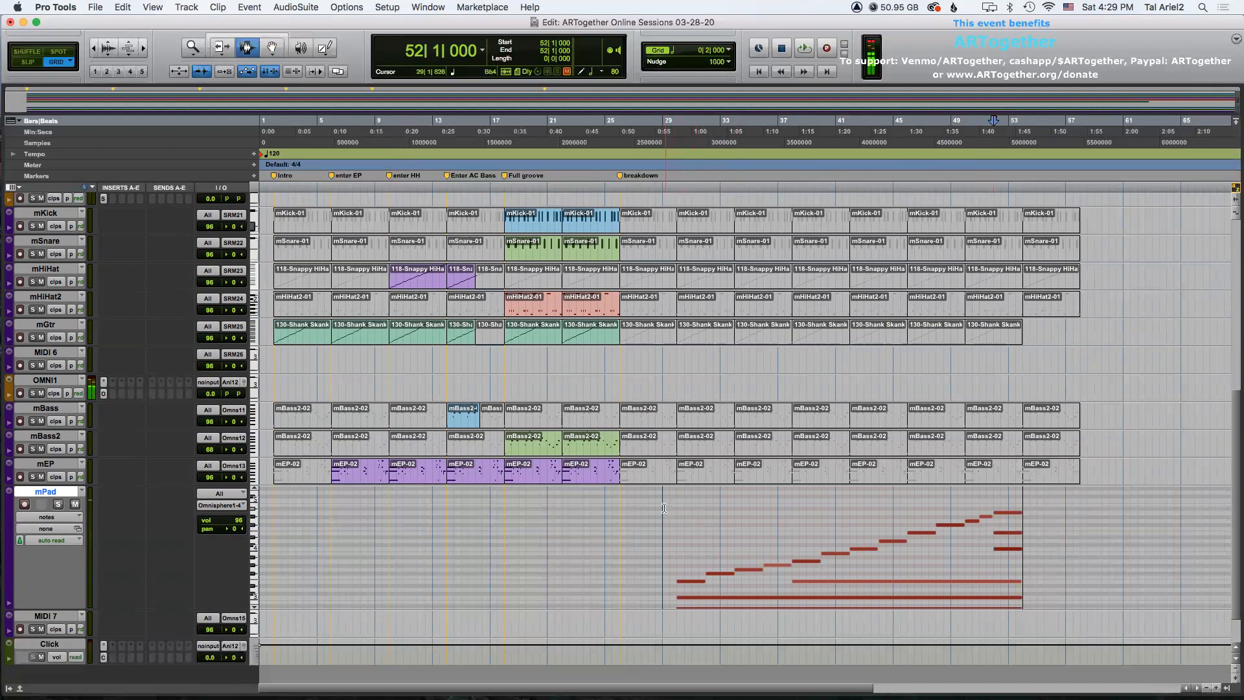
# Play back the arrangement and shrink the mPad track height.
pyautogui.press('space')
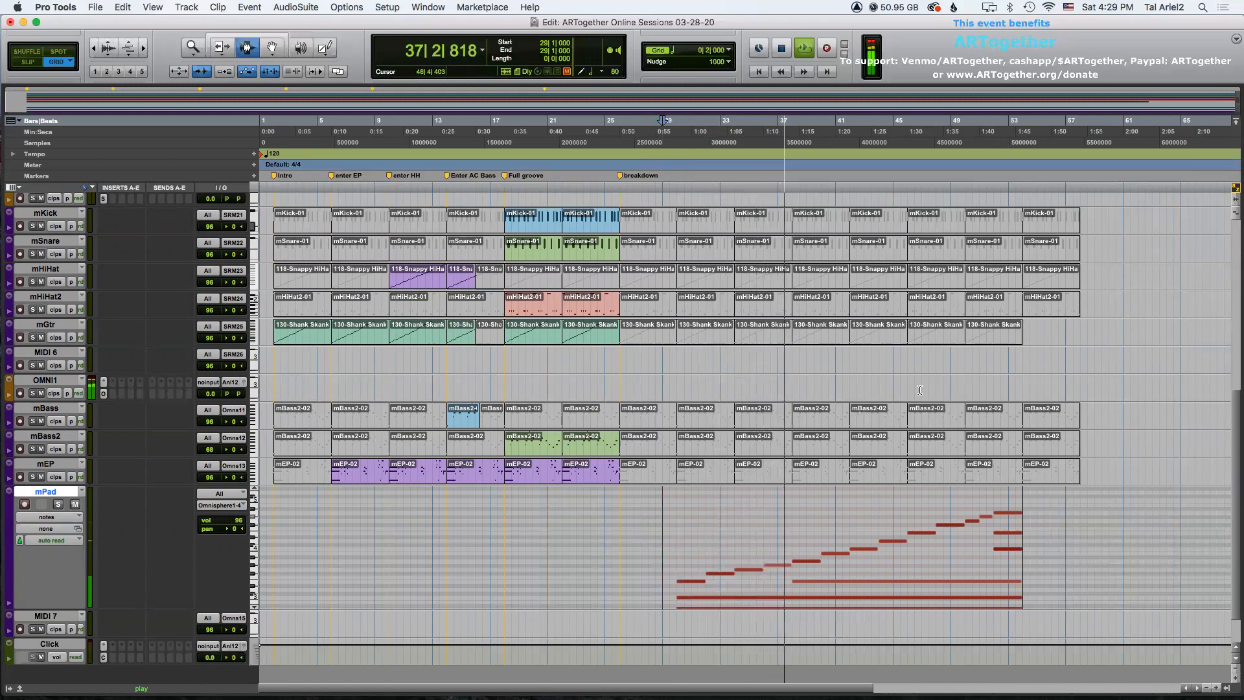
pyautogui.scroll(-1, 918, 387)
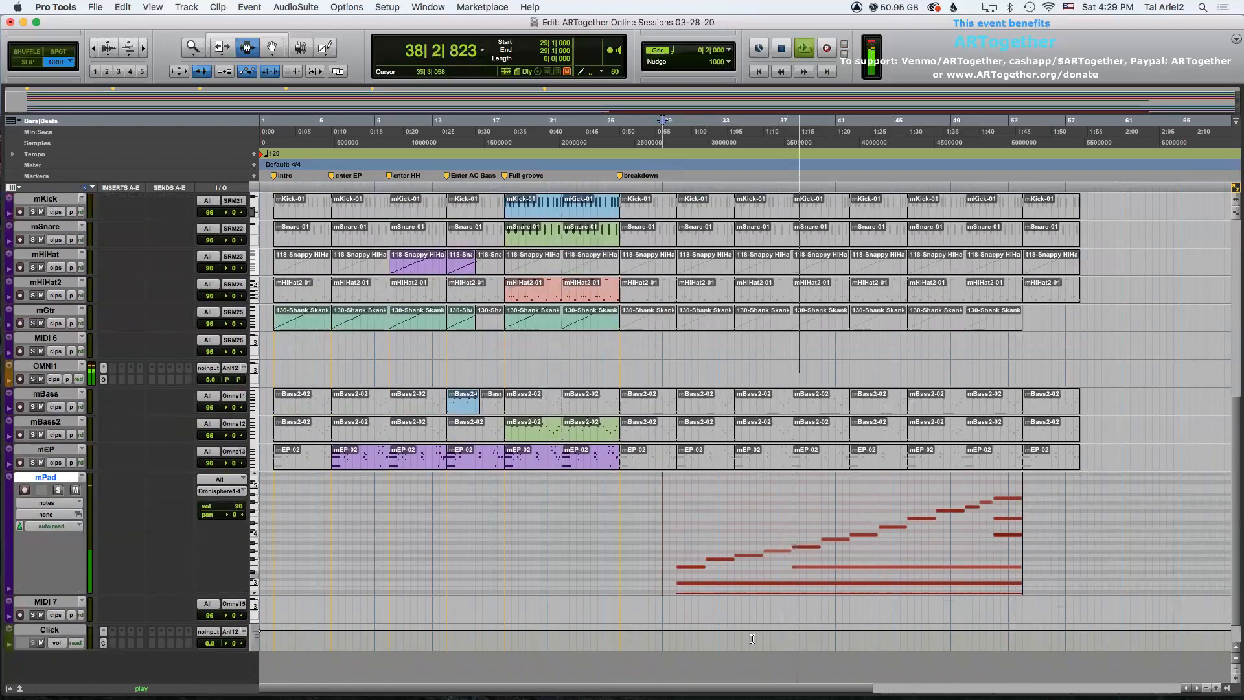
pyautogui.moveTo(726, 688); pyautogui.dragTo(816, 688)
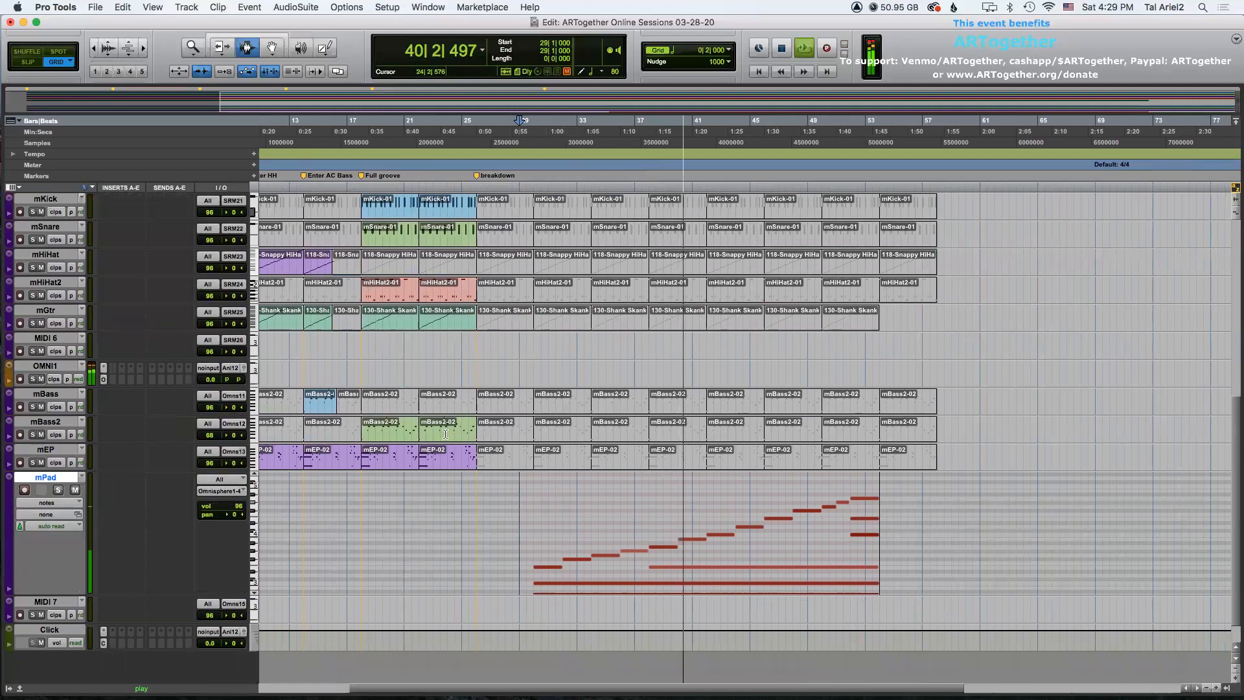
pyautogui.click(15, 479)
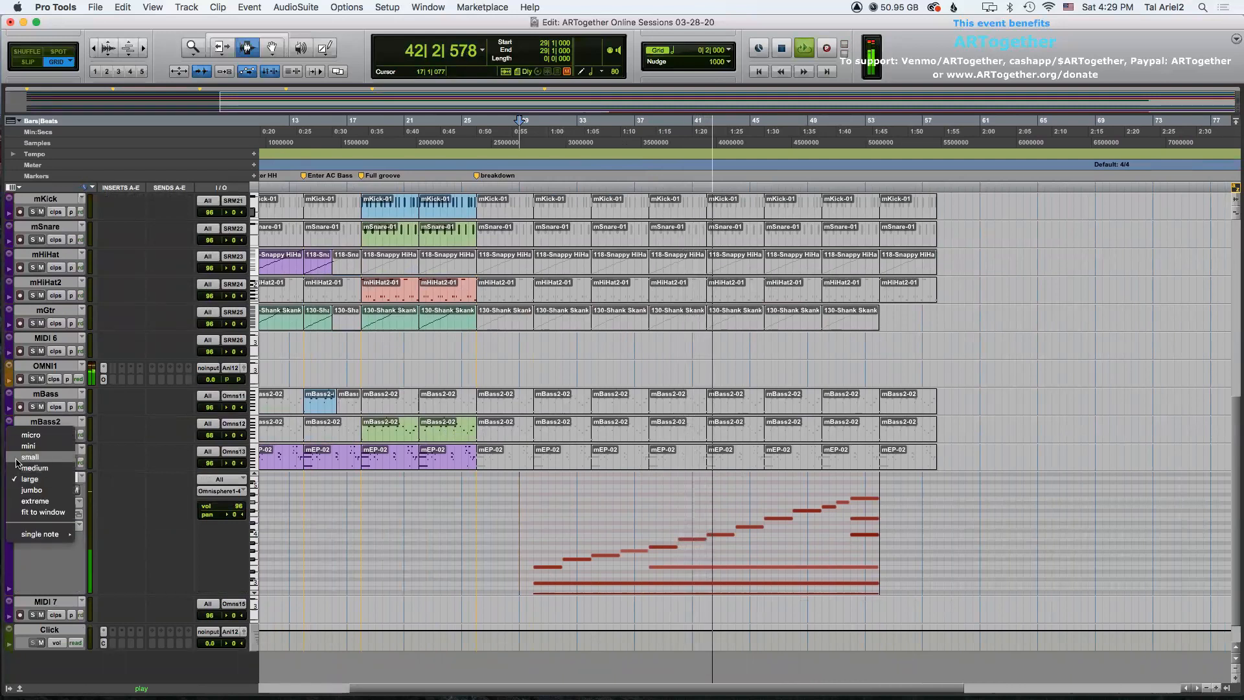
pyautogui.click(52, 478)
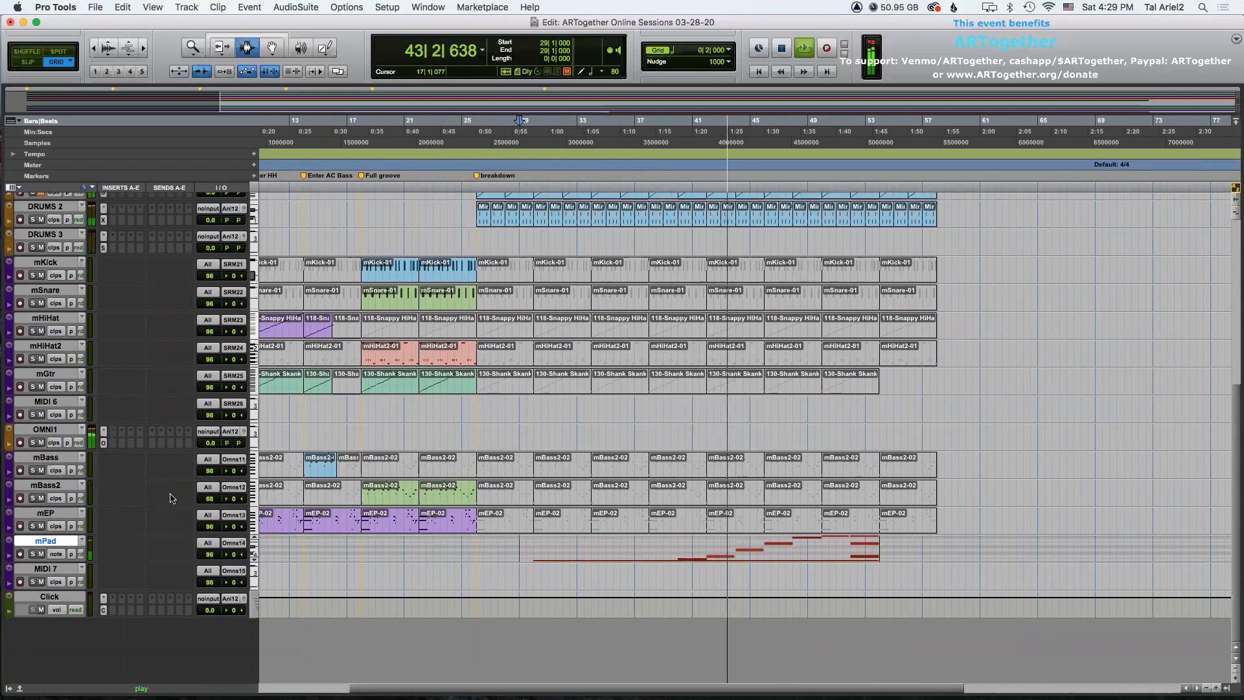
# Select the MIDI 7 track, open its Omnisphere instrument and switch the patch browser to Part 5.
pyautogui.click(54, 569)
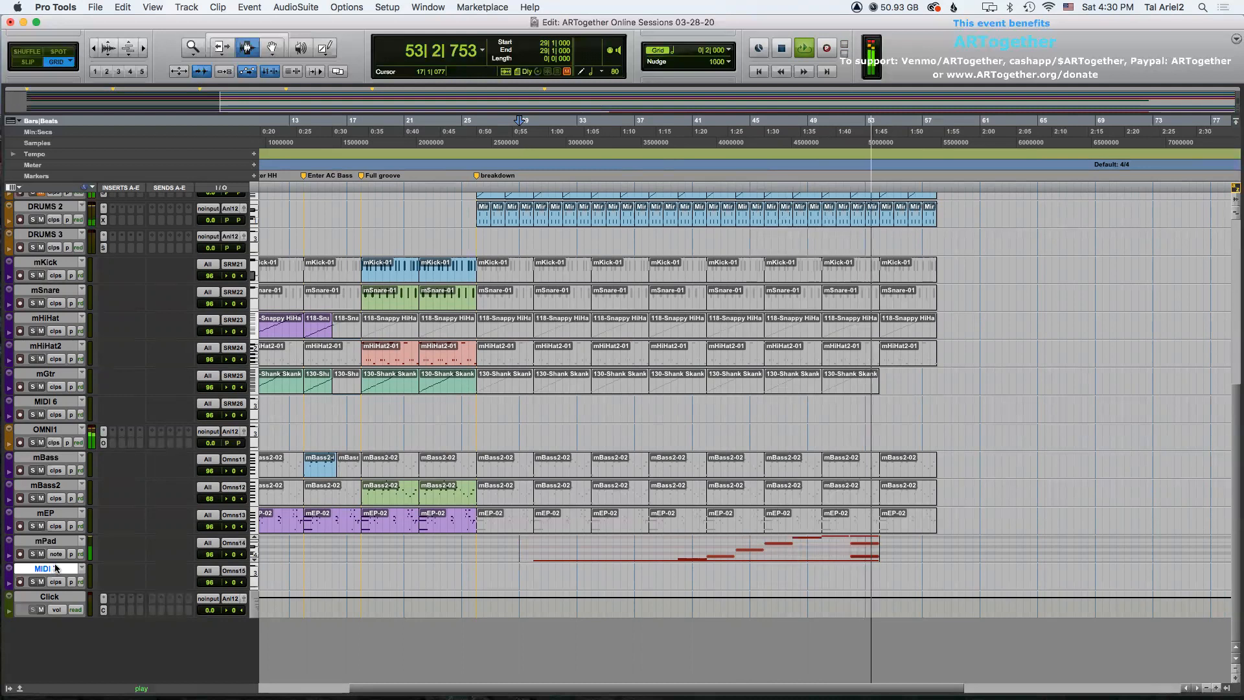
pyautogui.press('space')
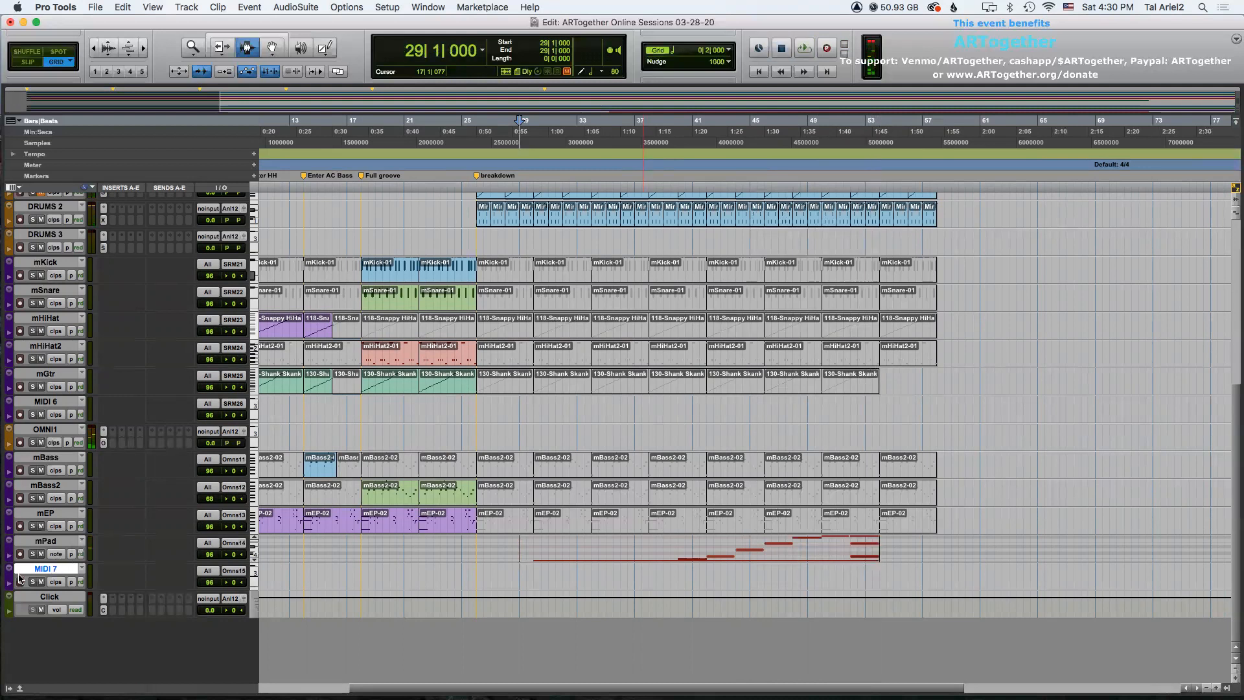
pyautogui.click(878, 542)
pyautogui.click(103, 443)
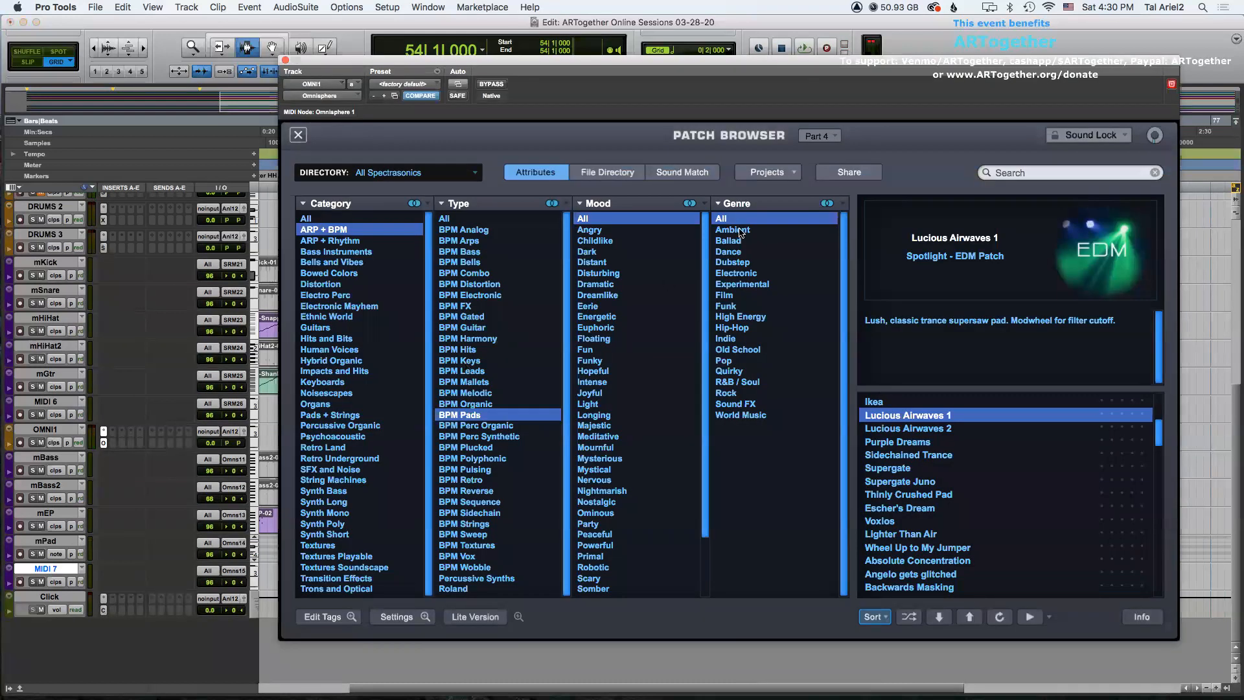
pyautogui.click(826, 139)
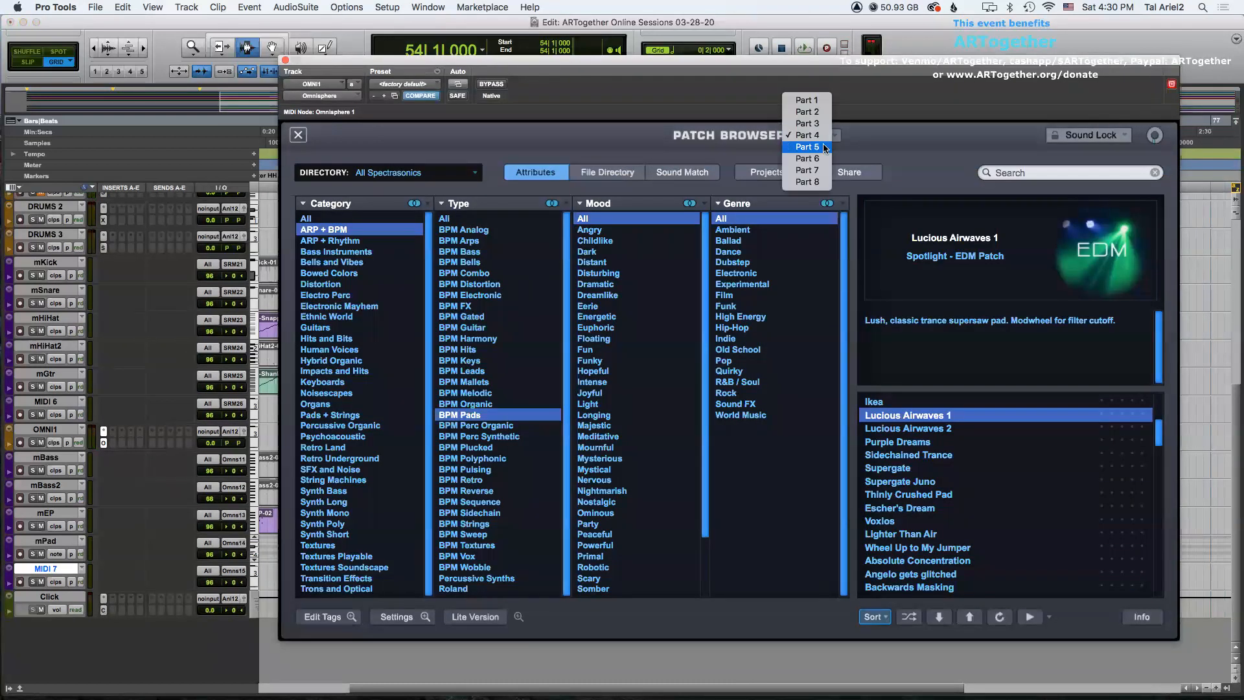
pyautogui.click(826, 148)
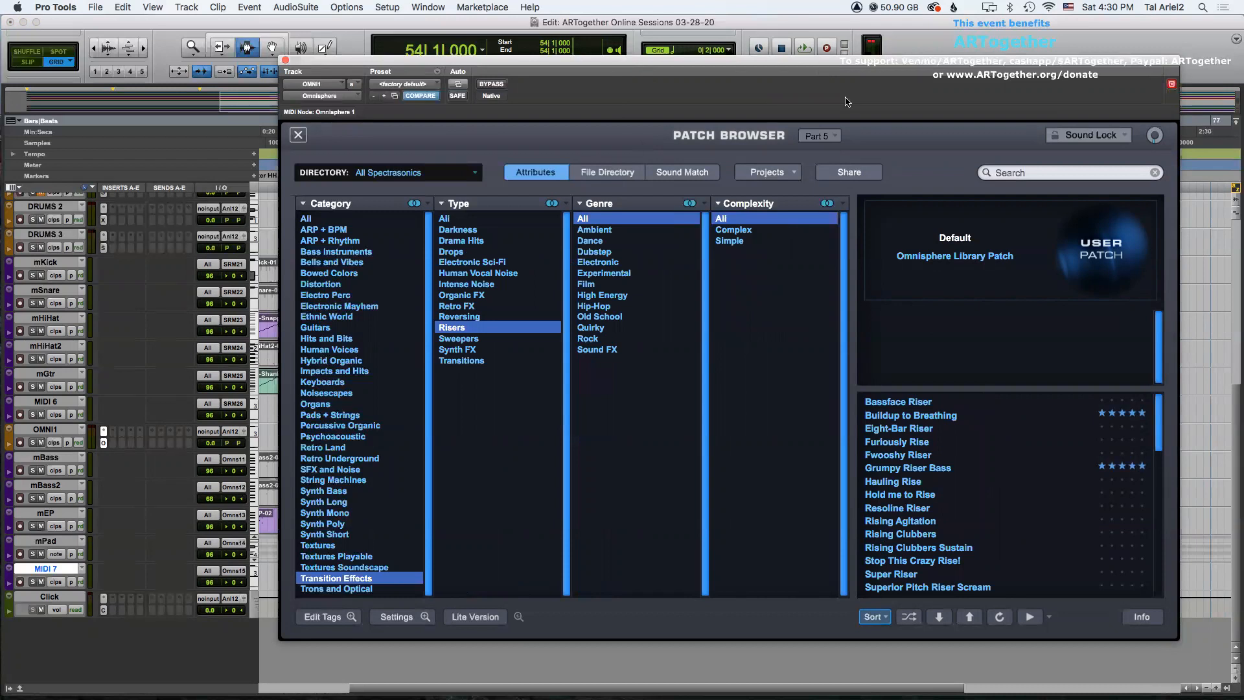
# Audition riser patches from the Transition Effects Risers list, load Super Riser into Part 5 and close the plugin.
pyautogui.click(902, 403)
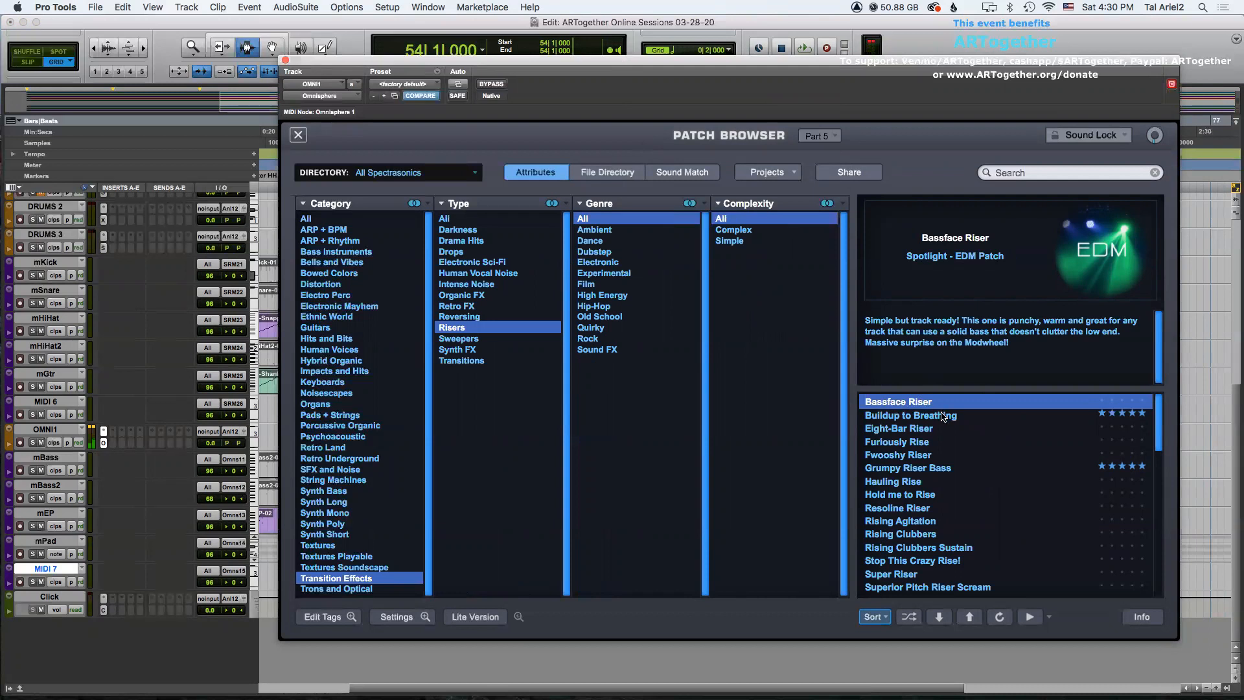
pyautogui.click(942, 417)
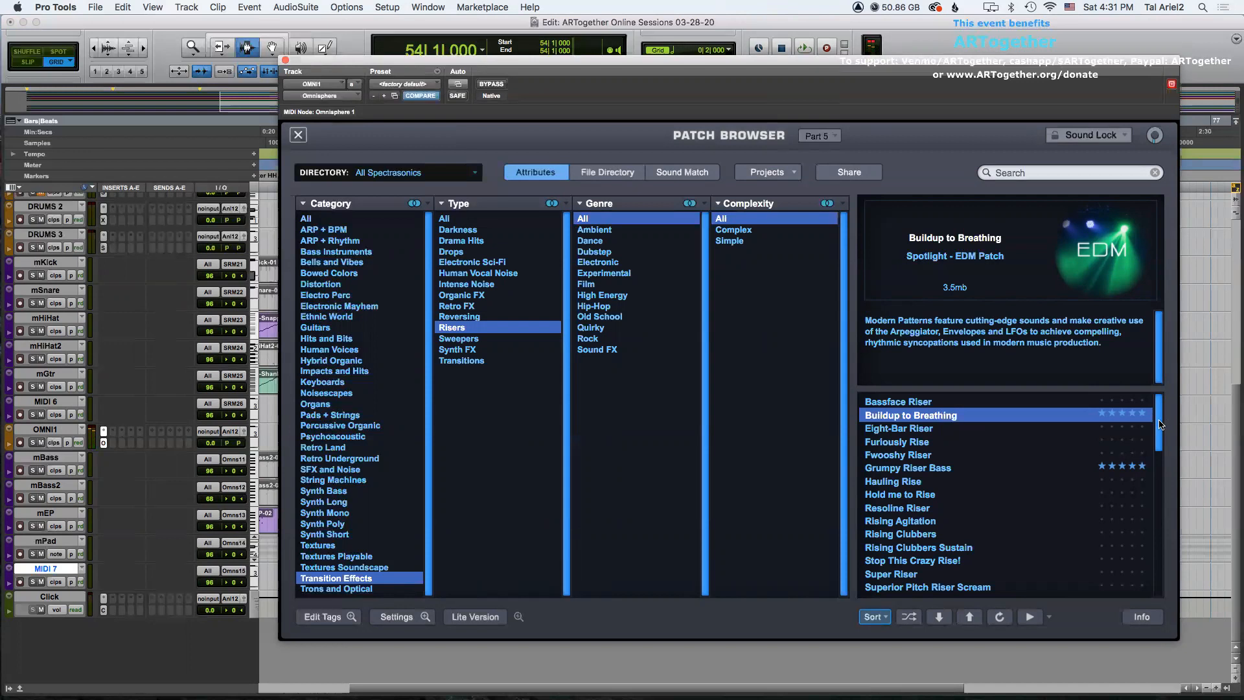
pyautogui.scroll(-1, 1159, 425)
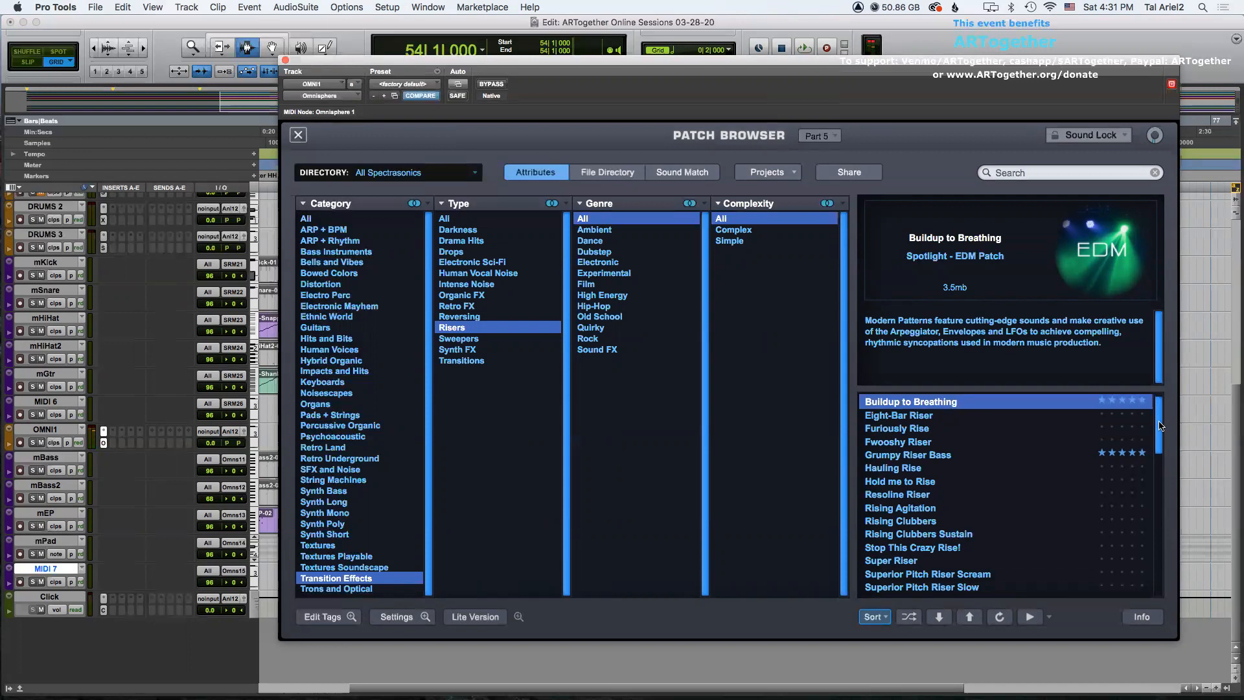
pyautogui.click(888, 443)
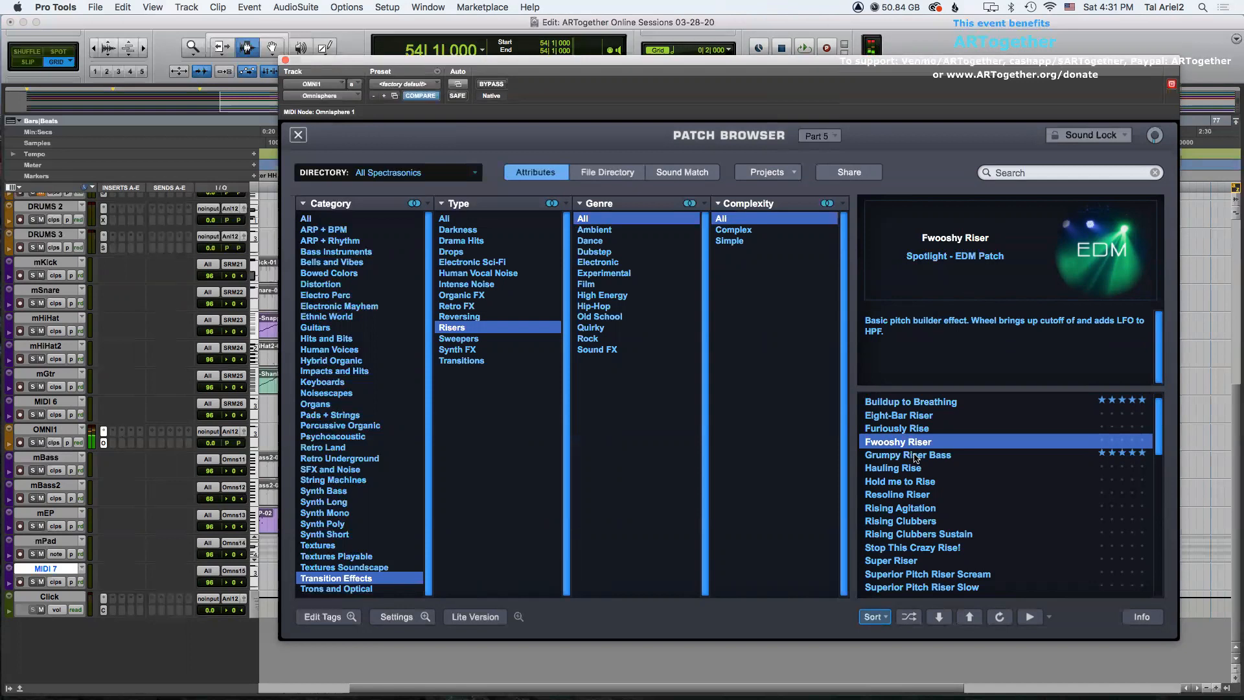
pyautogui.click(909, 417)
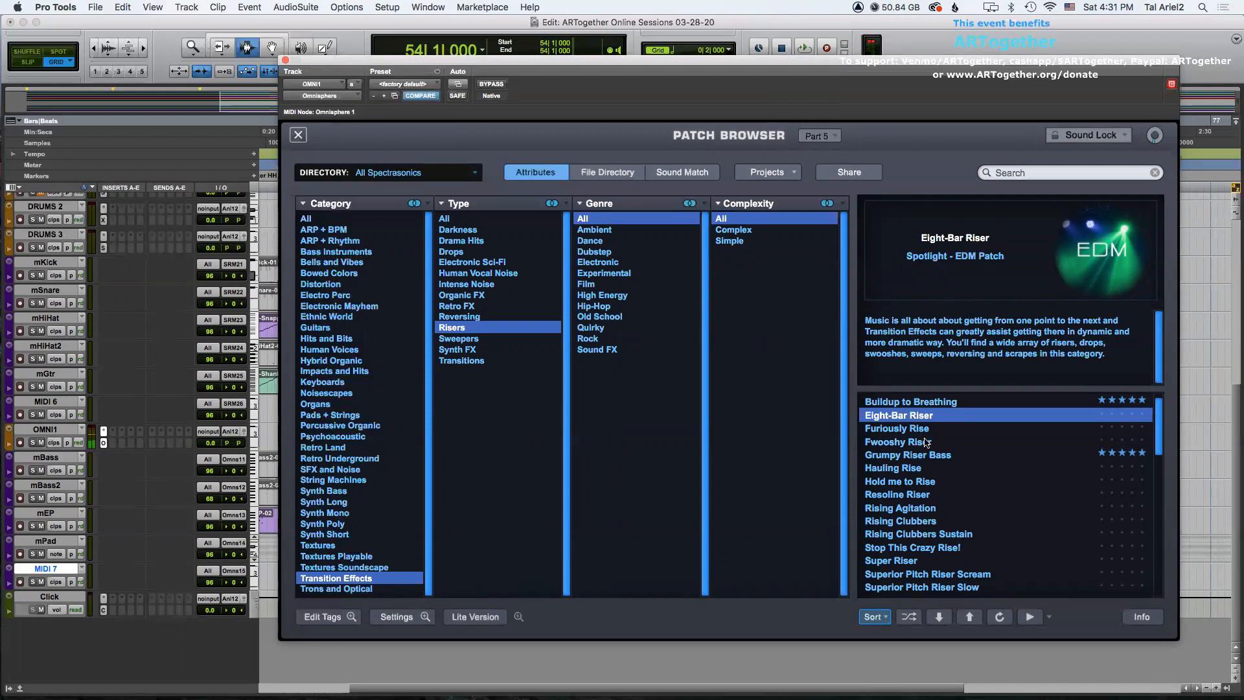
pyautogui.press('Up')
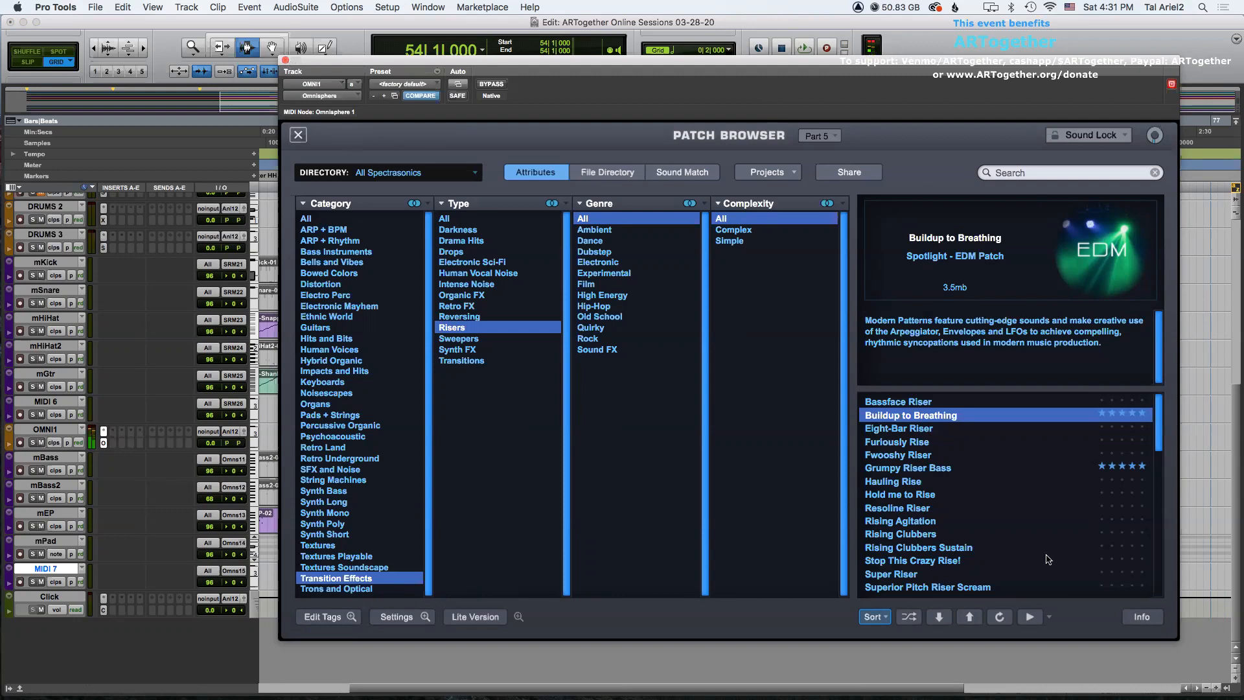
pyautogui.click(941, 575)
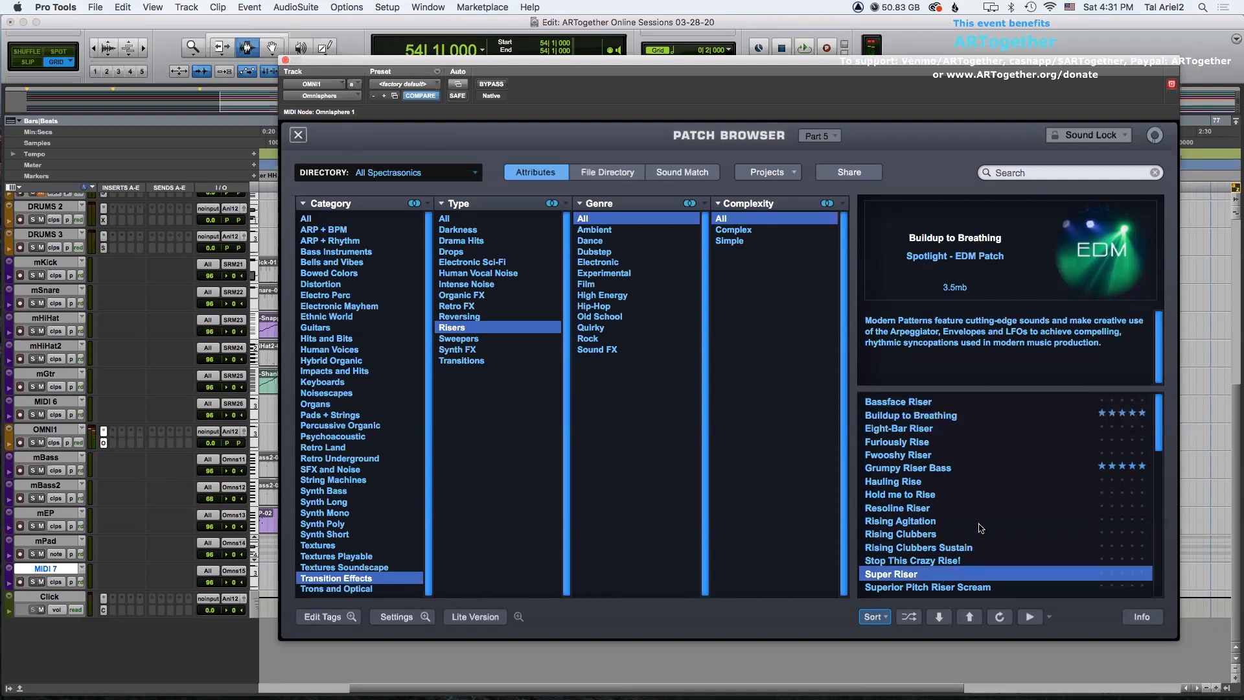
pyautogui.click(285, 60)
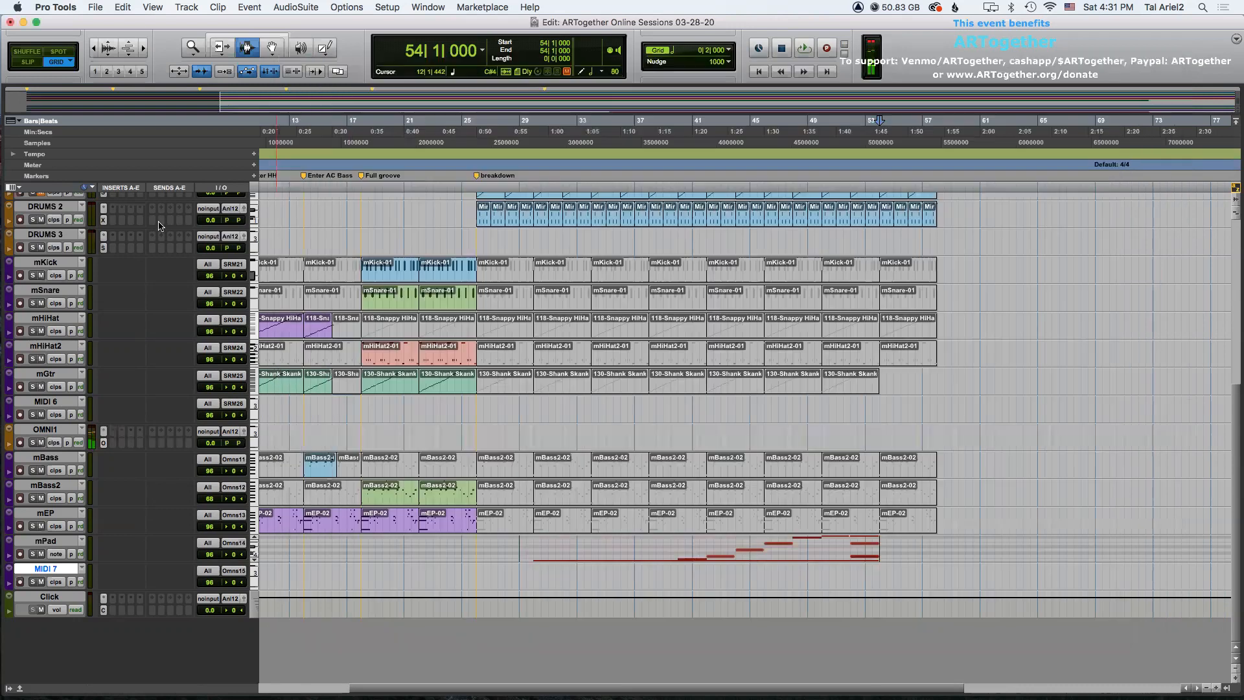
# Rename the MIDI 7 track to mRiser.
pyautogui.press('BackSpace')
pyautogui.press('BackSpace')
pyautogui.doubleClick(53, 569)
pyautogui.write('mRiser')
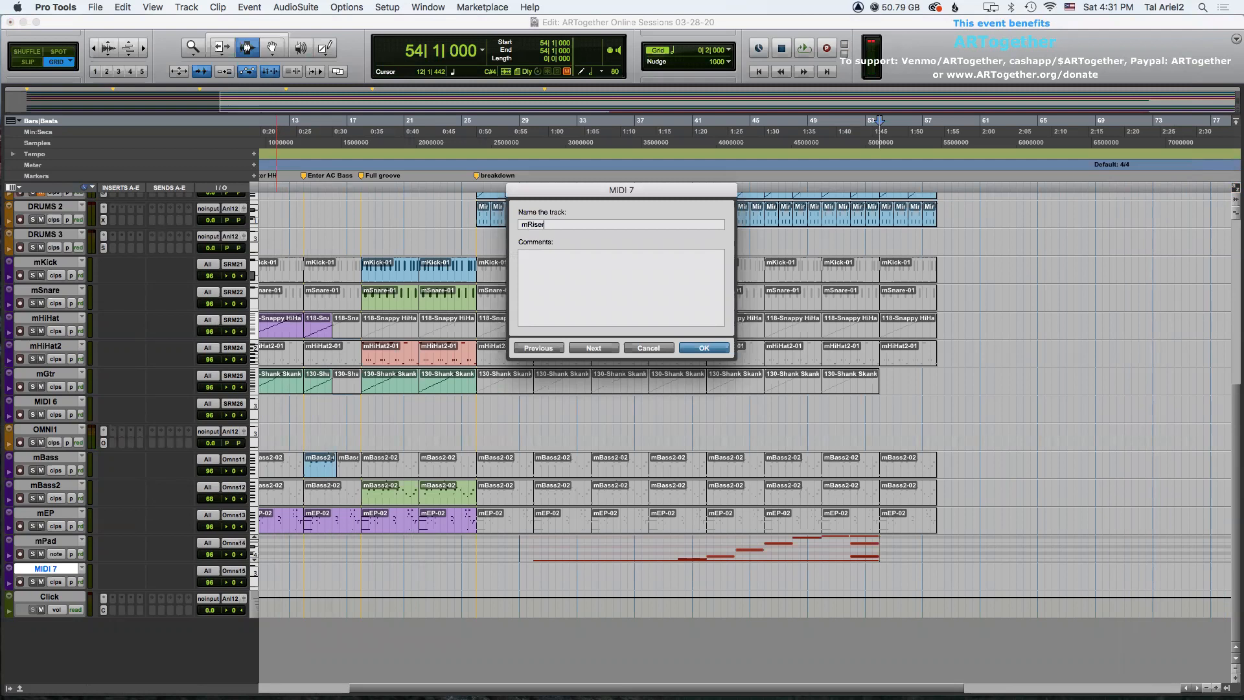
pyautogui.press('Return')
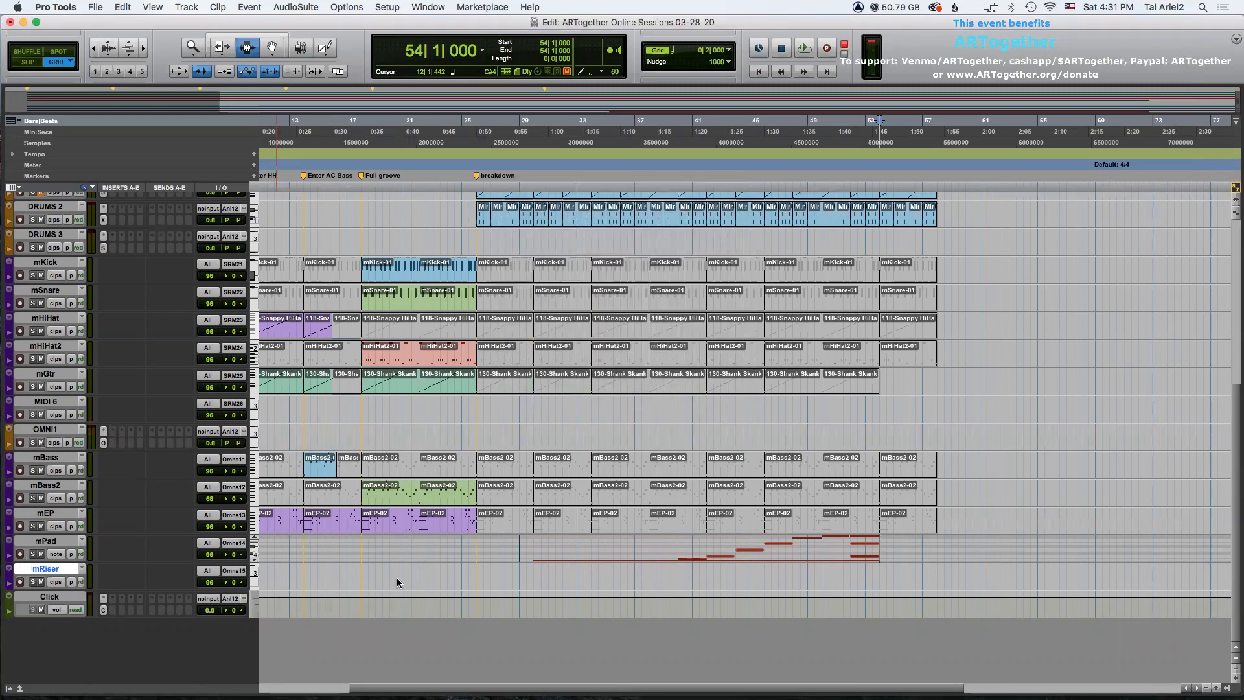
# Record a riser note on the mRiser track over the range from bar 29 to bar 53.
pyautogui.click(518, 572)
pyautogui.click(873, 572)
pyautogui.click(517, 574)
pyautogui.press('super+space')
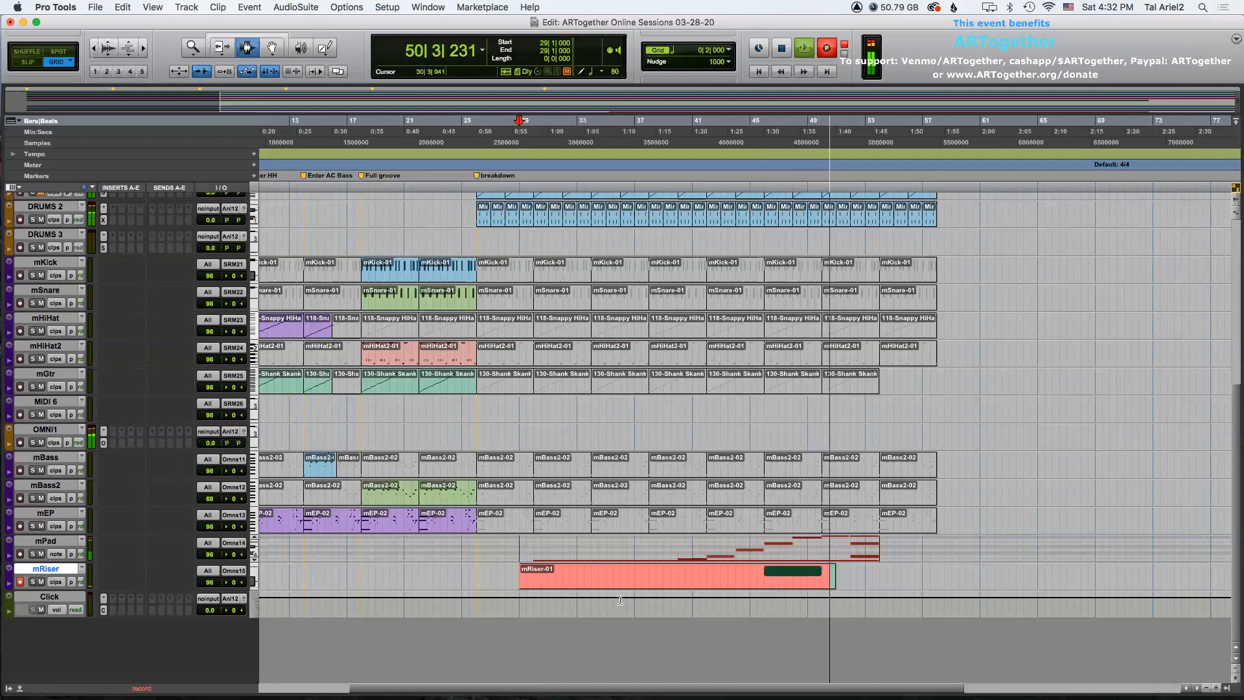
pyautogui.press('space')
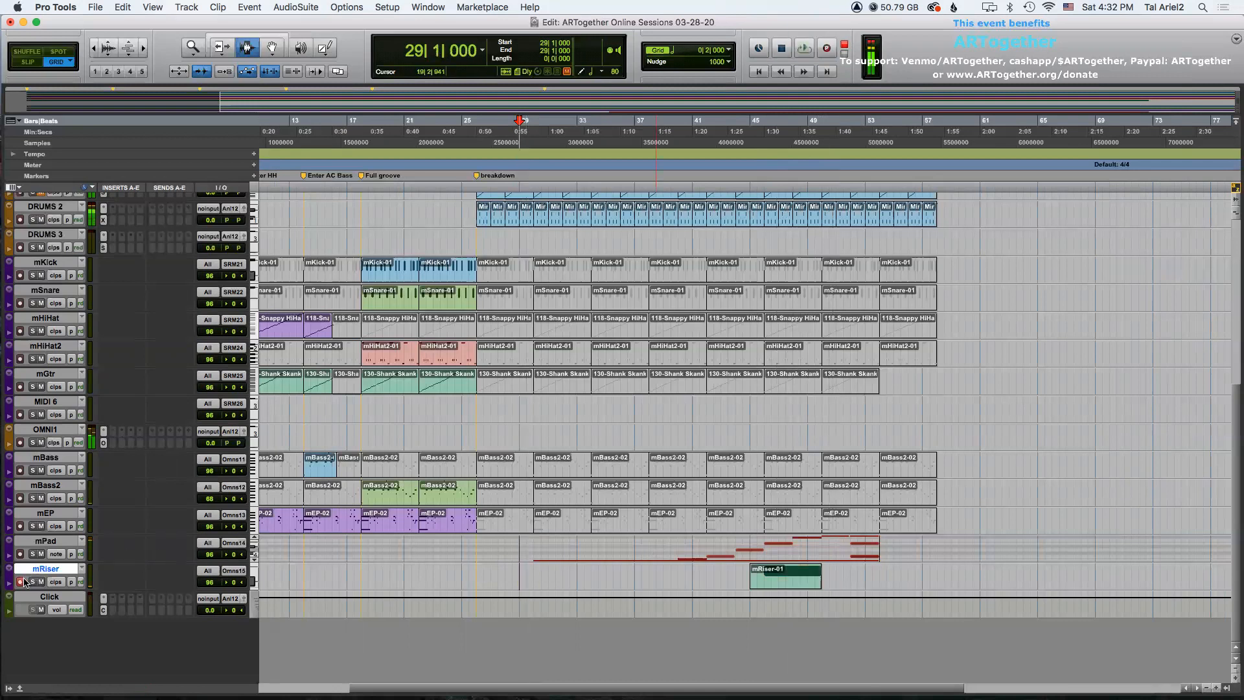
# Enlarge the mRiser track and show its notes view.
pyautogui.click(59, 582)
pyautogui.click(65, 593)
pyautogui.click(9, 568)
pyautogui.moveTo(71, 549)
pyautogui.click(117, 603)
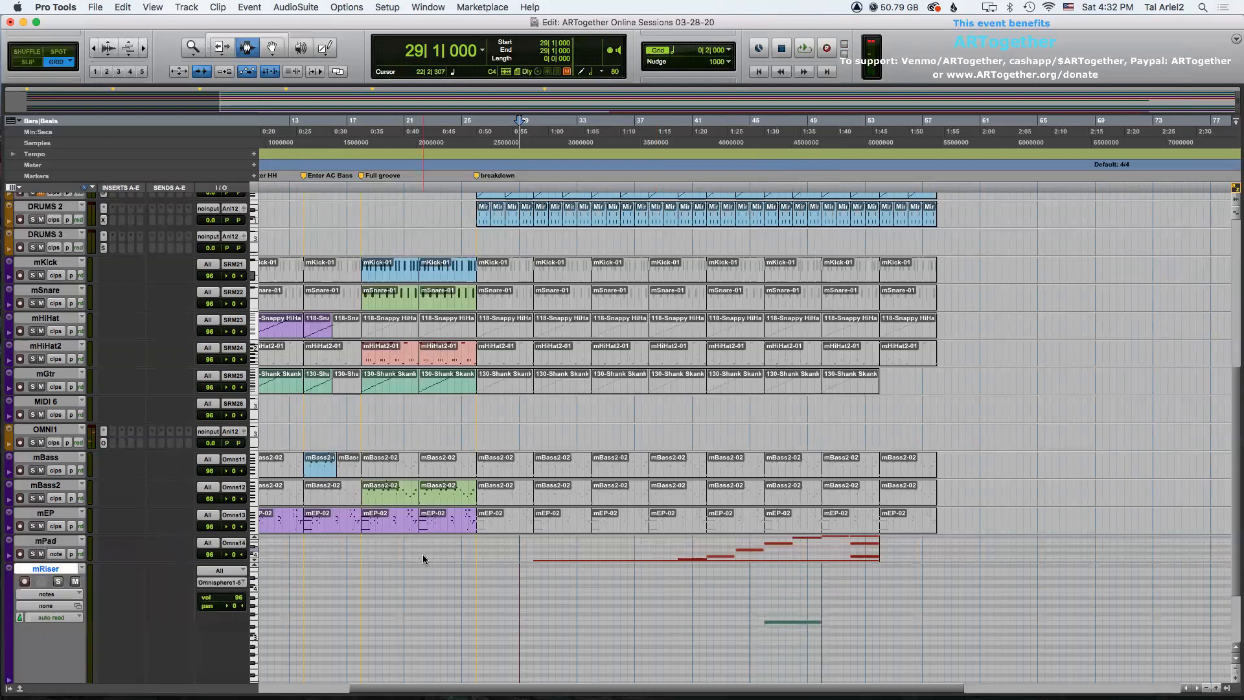
# Reshape the riser note to run from about bar 49 to bar 53, auditioning playback and nudging the volume to 97.
pyautogui.moveTo(821, 558); pyautogui.dragTo(879, 558)
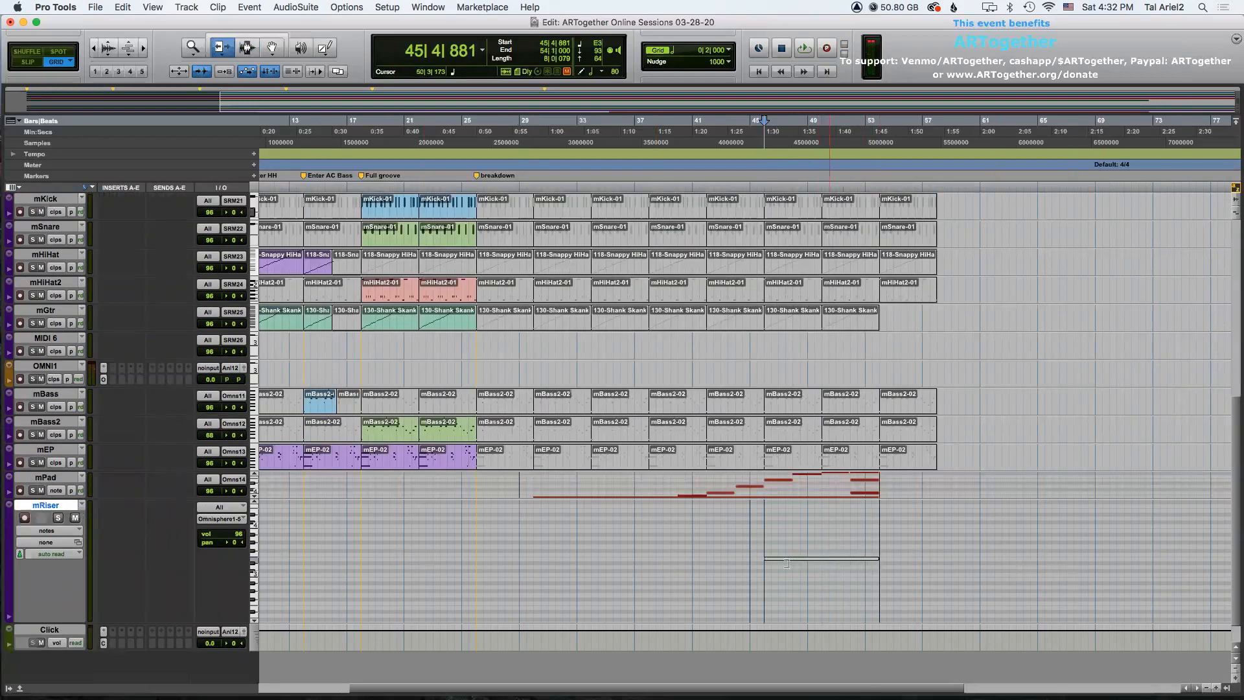
pyautogui.moveTo(768, 559); pyautogui.dragTo(808, 558)
pyautogui.click(750, 555)
pyautogui.press('space')
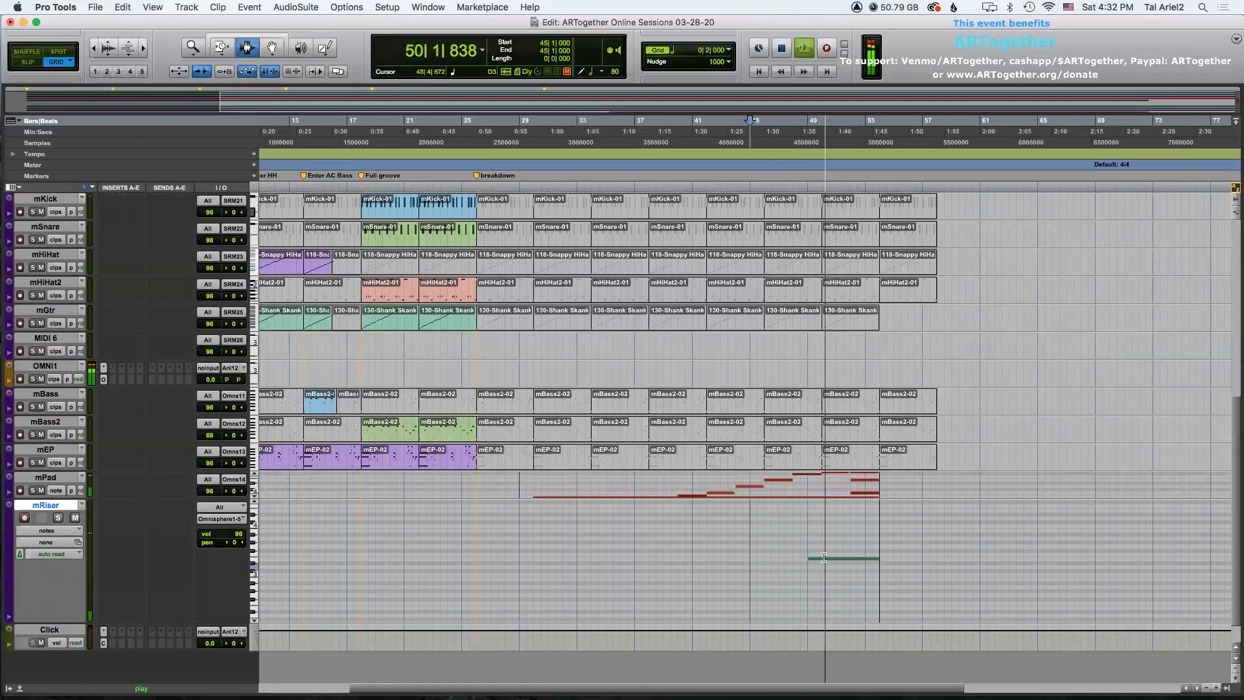
pyautogui.press('space')
pyautogui.moveTo(811, 558); pyautogui.dragTo(822, 557)
pyautogui.press('F7')
pyautogui.click(791, 552)
pyautogui.press('space')
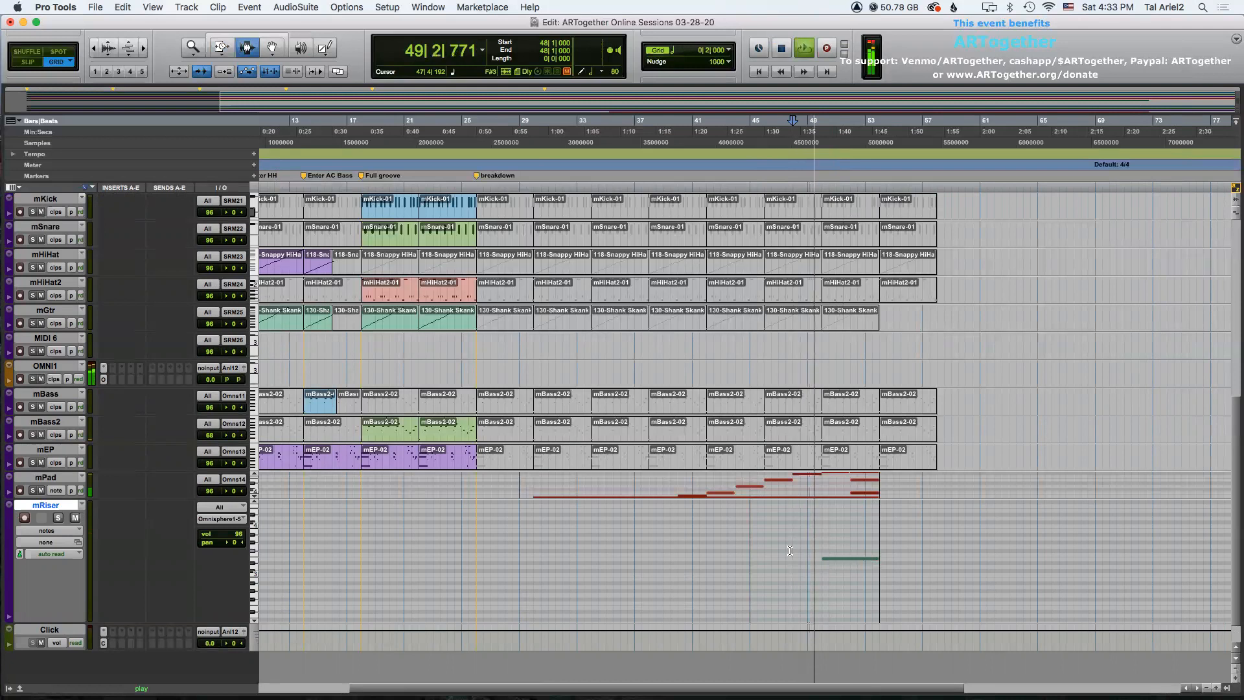
pyautogui.moveTo(237, 533); pyautogui.dragTo(240, 545)
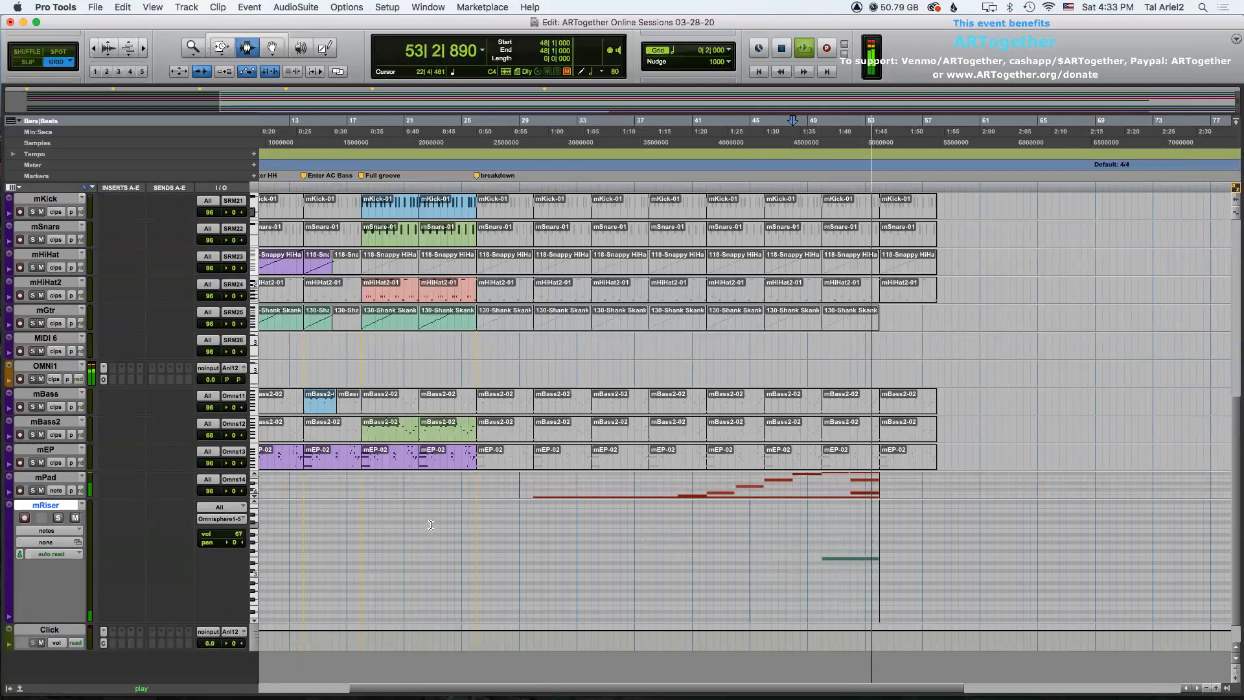
pyautogui.press('space')
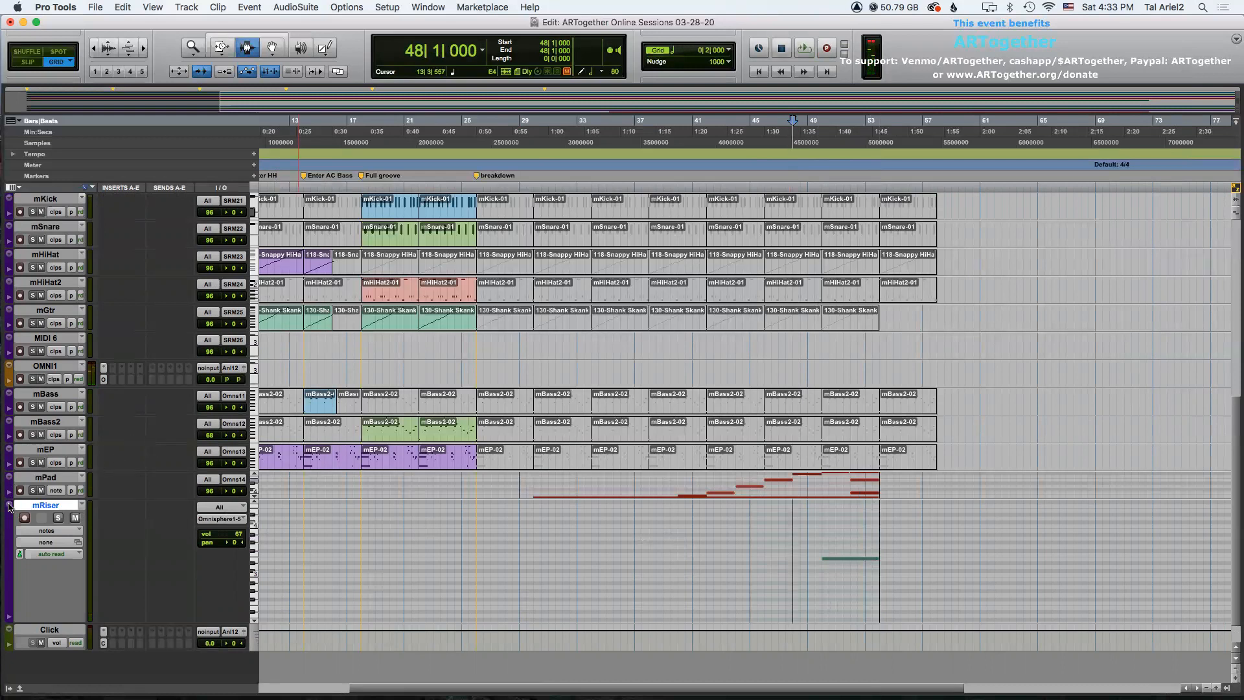
# Delete the mBass2 clips from bar 29 to the end of the song.
pyautogui.press('F8')
pyautogui.click(508, 430)
pyautogui.keyDown('shift'); pyautogui.click(893, 425); pyautogui.keyUp('shift')
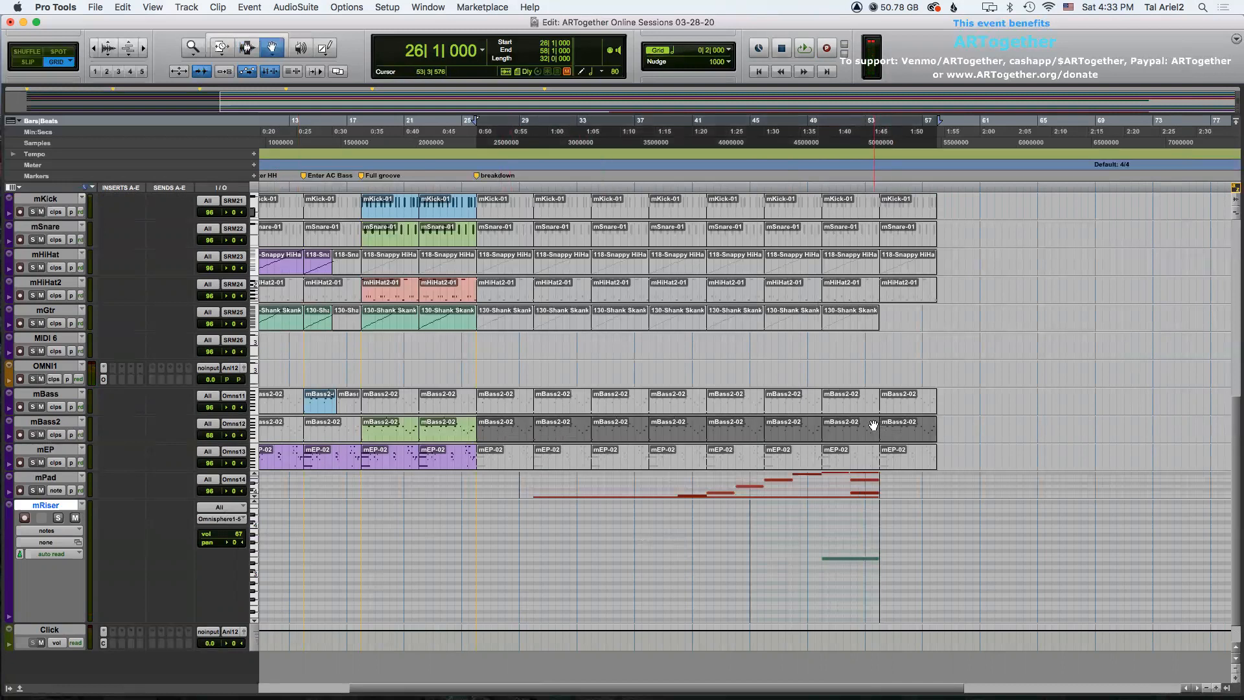
pyautogui.press('Delete')
pyautogui.press('F7')
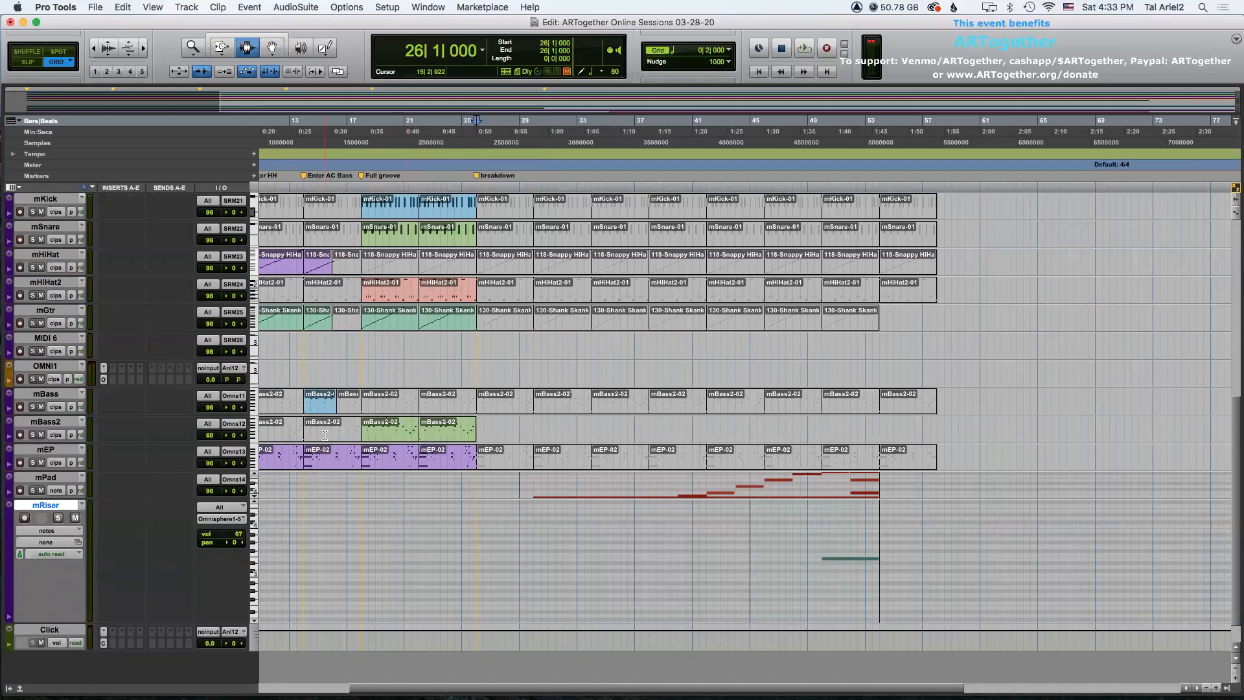
# Record a new bass part on the mBass2 track starting at bar 29.
pyautogui.click(44, 424)
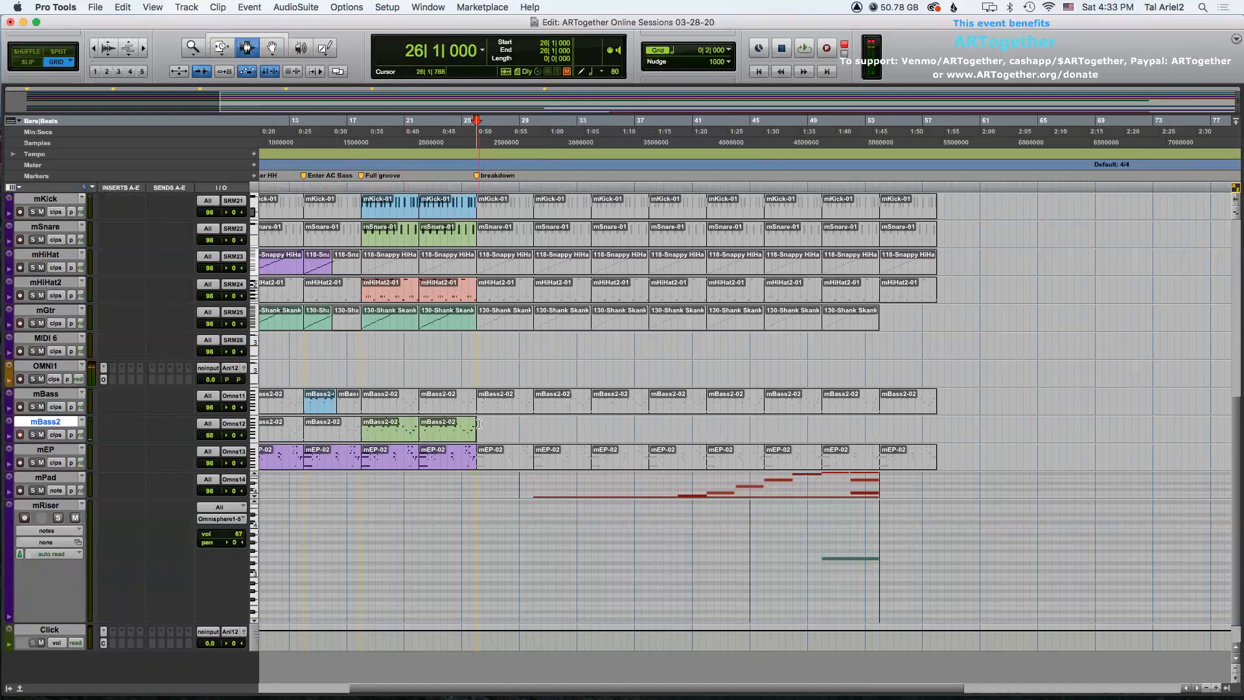
pyautogui.press('space')
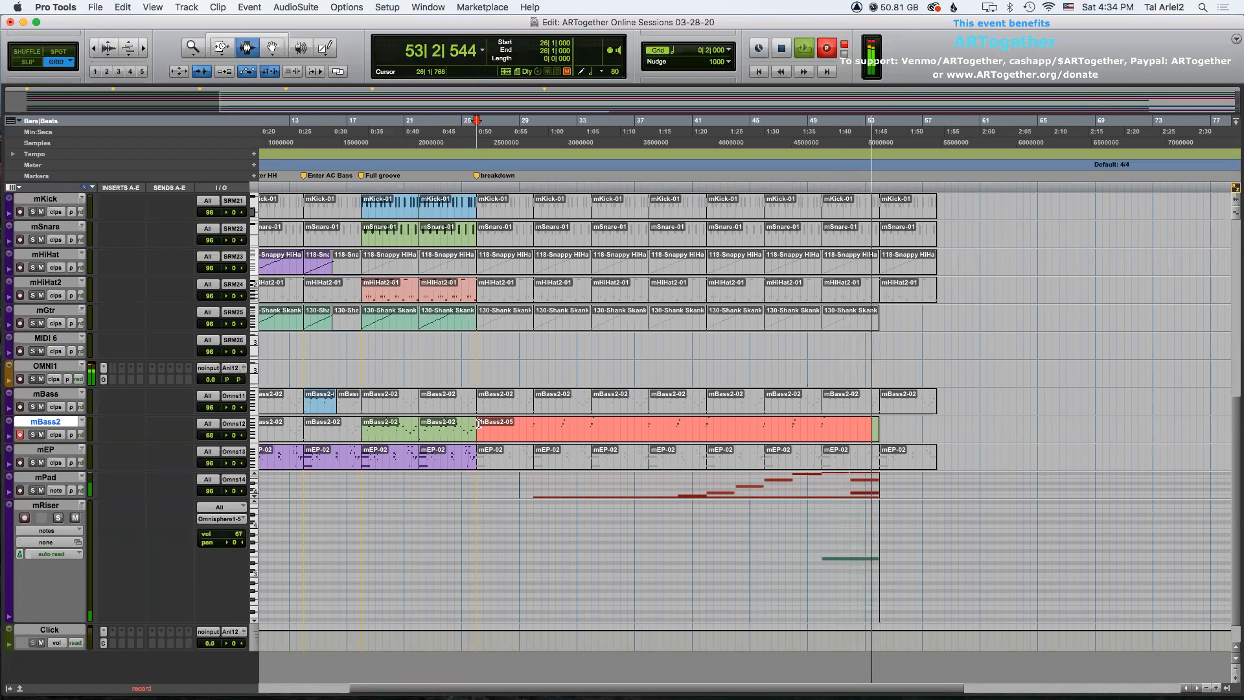
pyautogui.press('space')
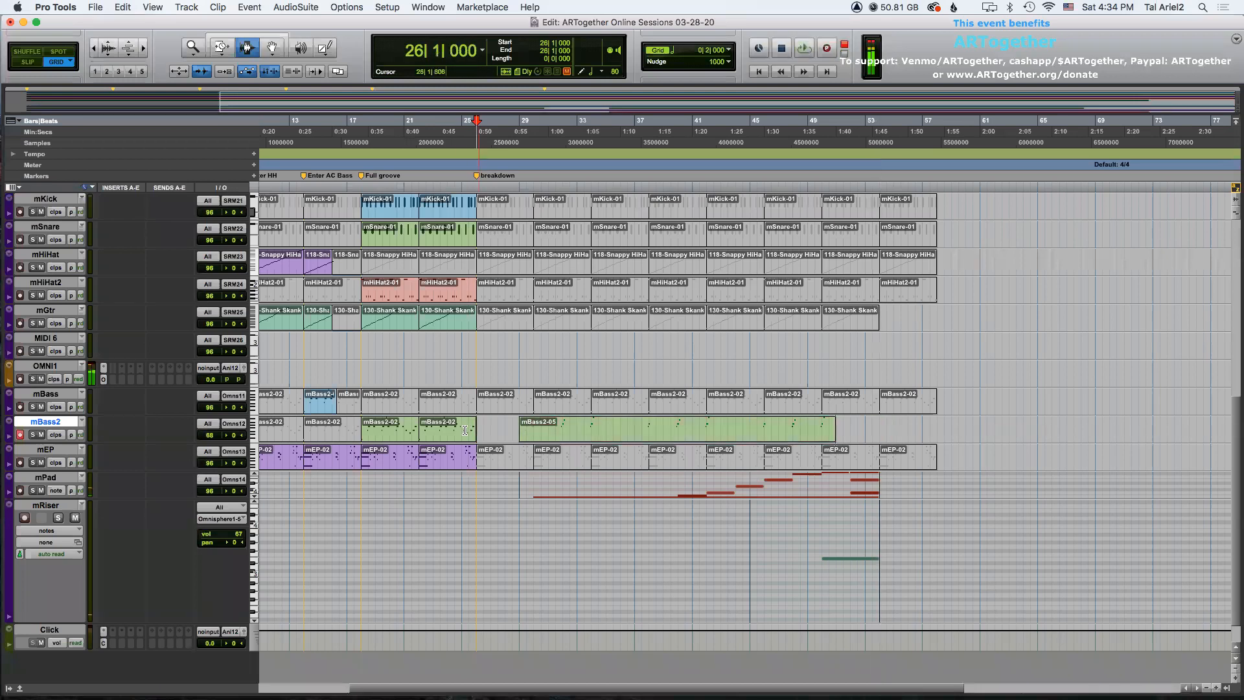
# Select the new mBass2 clip and disarm recording on the mBass2 track.
pyautogui.doubleClick(649, 428)
pyautogui.press('KP_Add')
pyautogui.press('KP_Add')
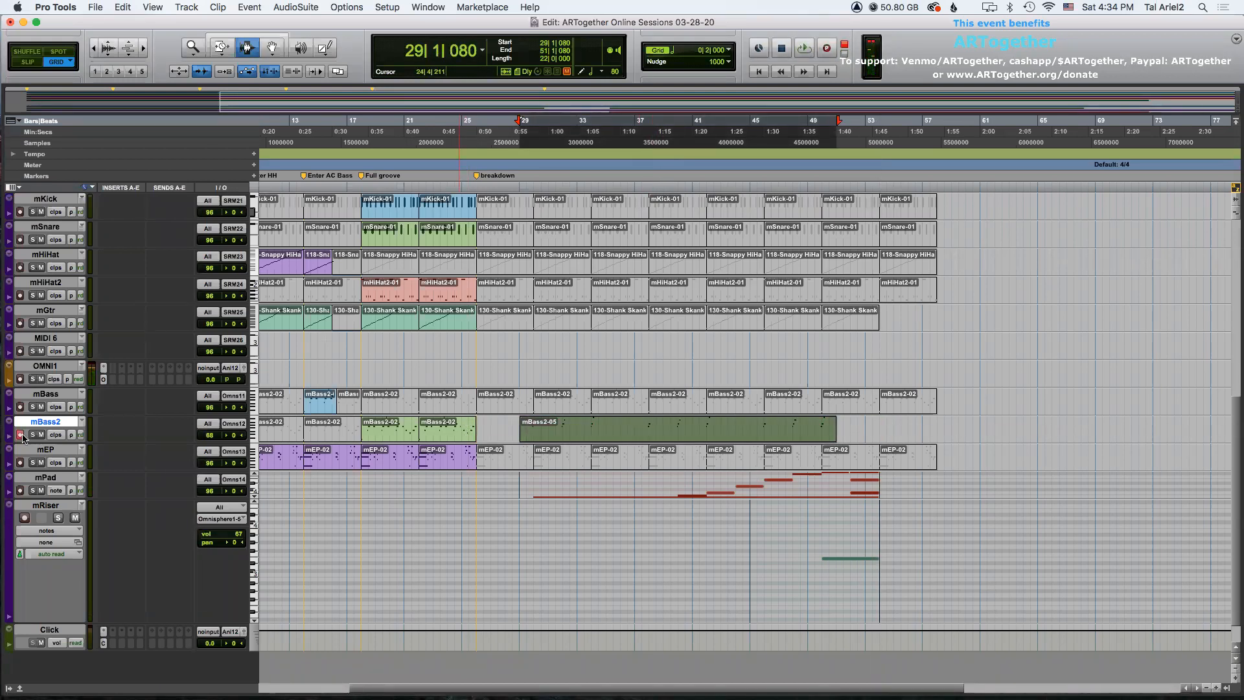
pyautogui.click(19, 434)
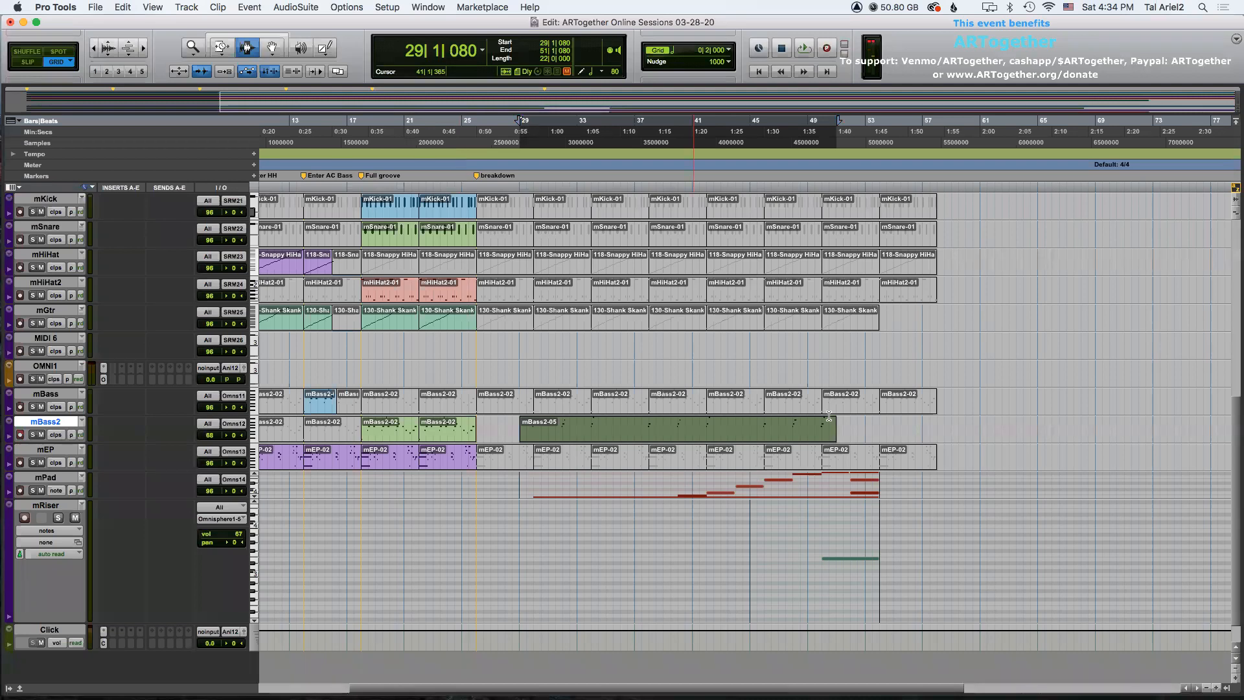
# Zoom in around the song's end and add a marker at bar 54.
pyautogui.click(877, 484)
pyautogui.press('super+bracketright')
pyautogui.press('super+bracketright')
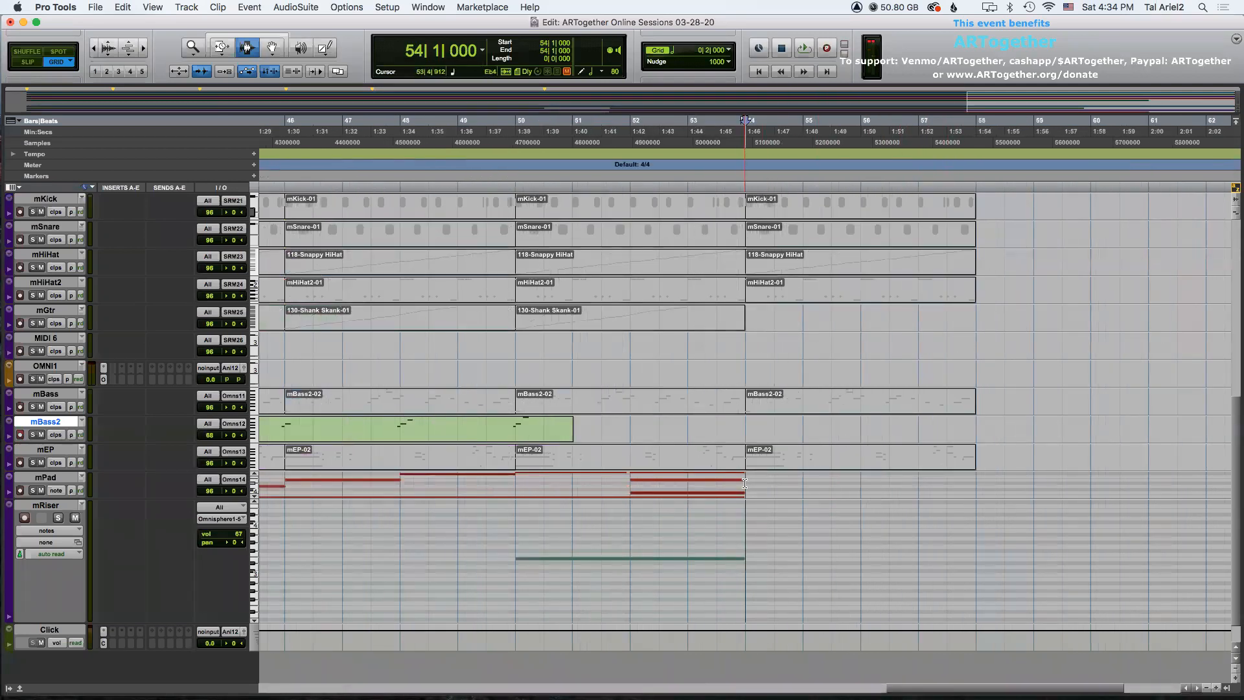
pyautogui.press('KP_Enter')
pyautogui.press('Return')
# Select the DRUMS 2 clip section at bar 52 and set the grid value to 0|0|480.
pyautogui.scroll(4, 727, 450)
pyautogui.scroll(3, 727, 450)
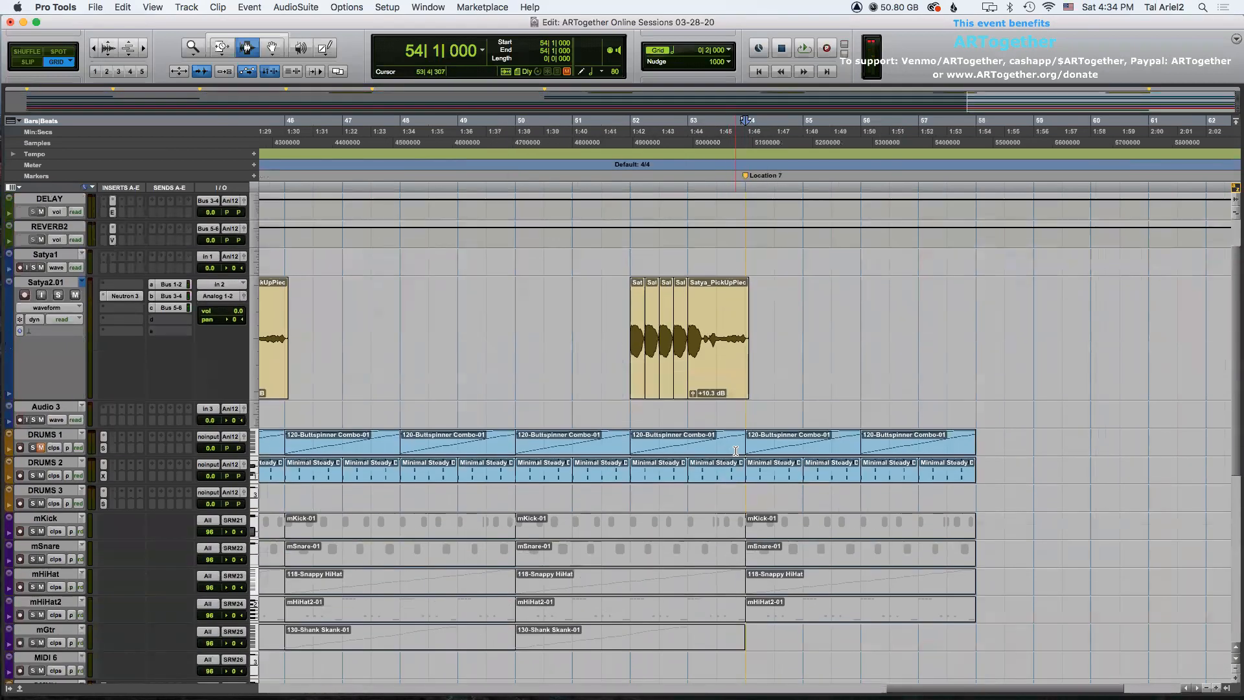
pyautogui.scroll(-2, 735, 450)
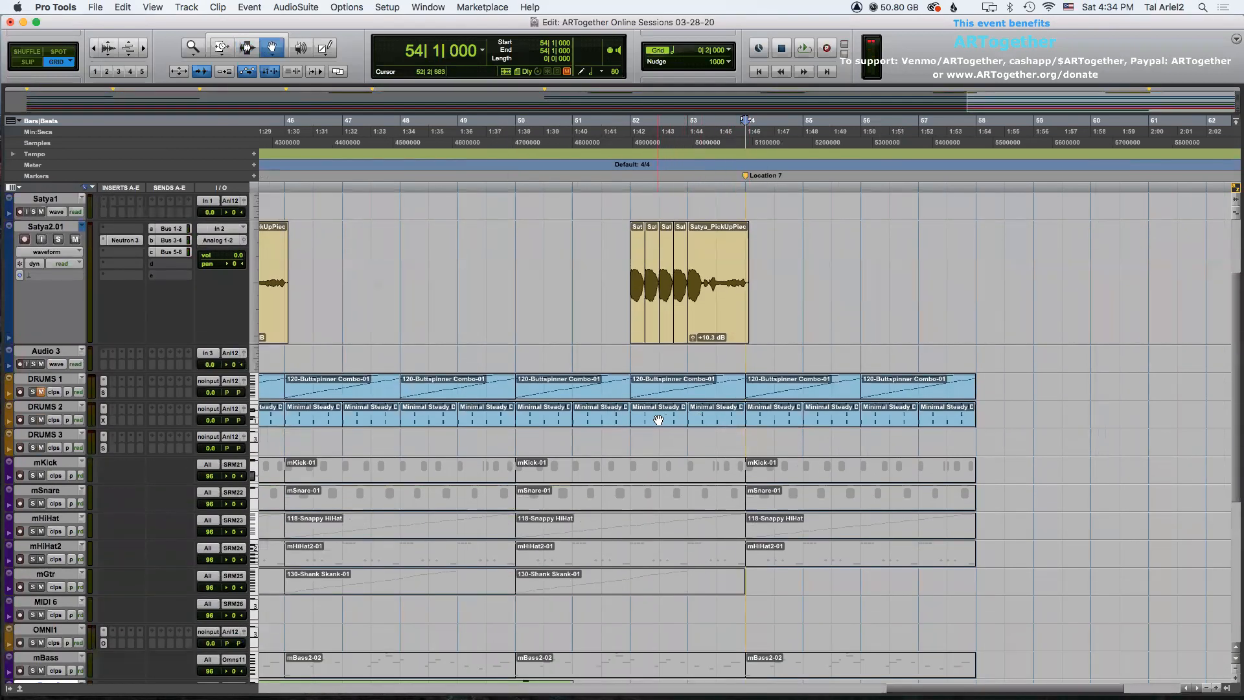
pyautogui.click(707, 418)
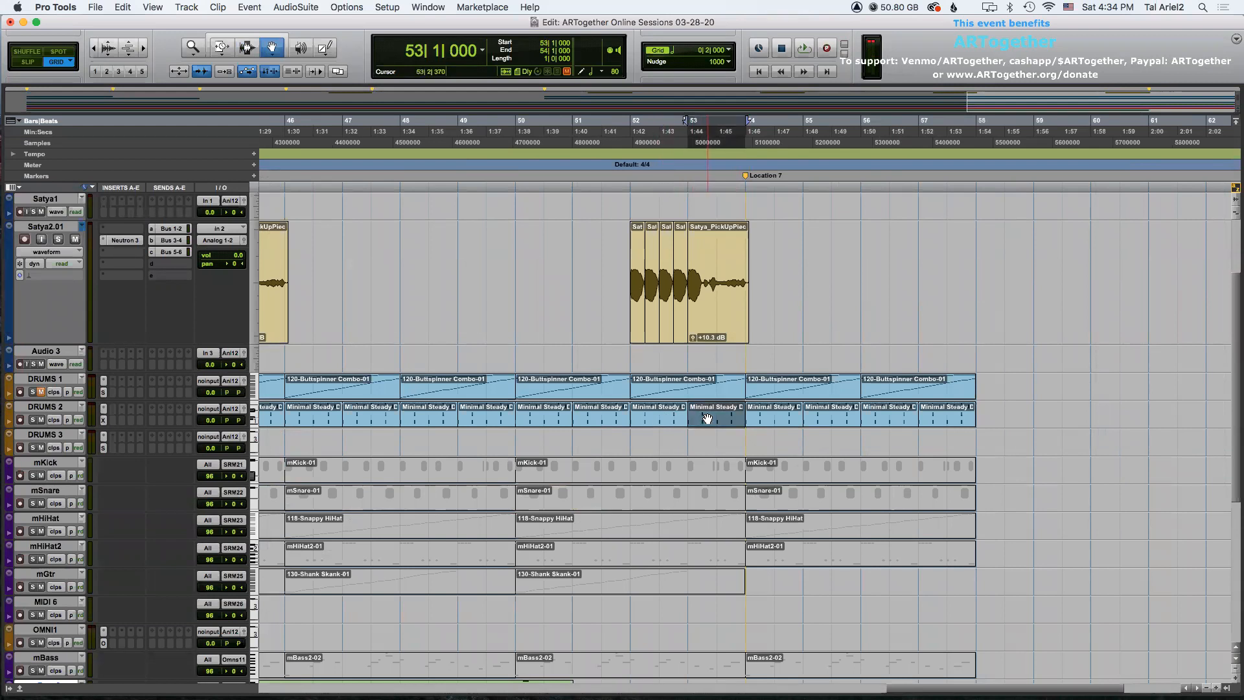
pyautogui.click(667, 418)
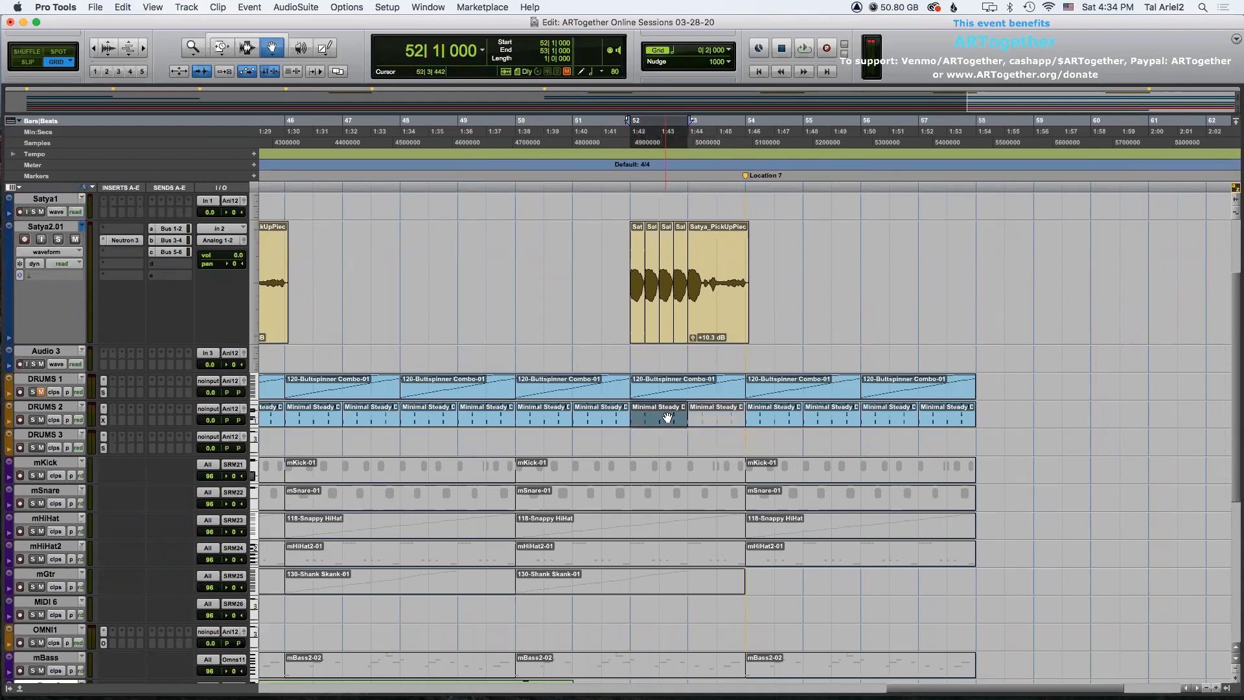
pyautogui.click(734, 57)
pyautogui.click(755, 78)
# Trim the DRUMS 2 clip in bar 52 back to its start, leaving a drum gap before bar 53.
pyautogui.press('F6')
pyautogui.moveTo(670, 416); pyautogui.dragTo(635, 417)
pyautogui.press('F7')
pyautogui.press('super+bracketleft')
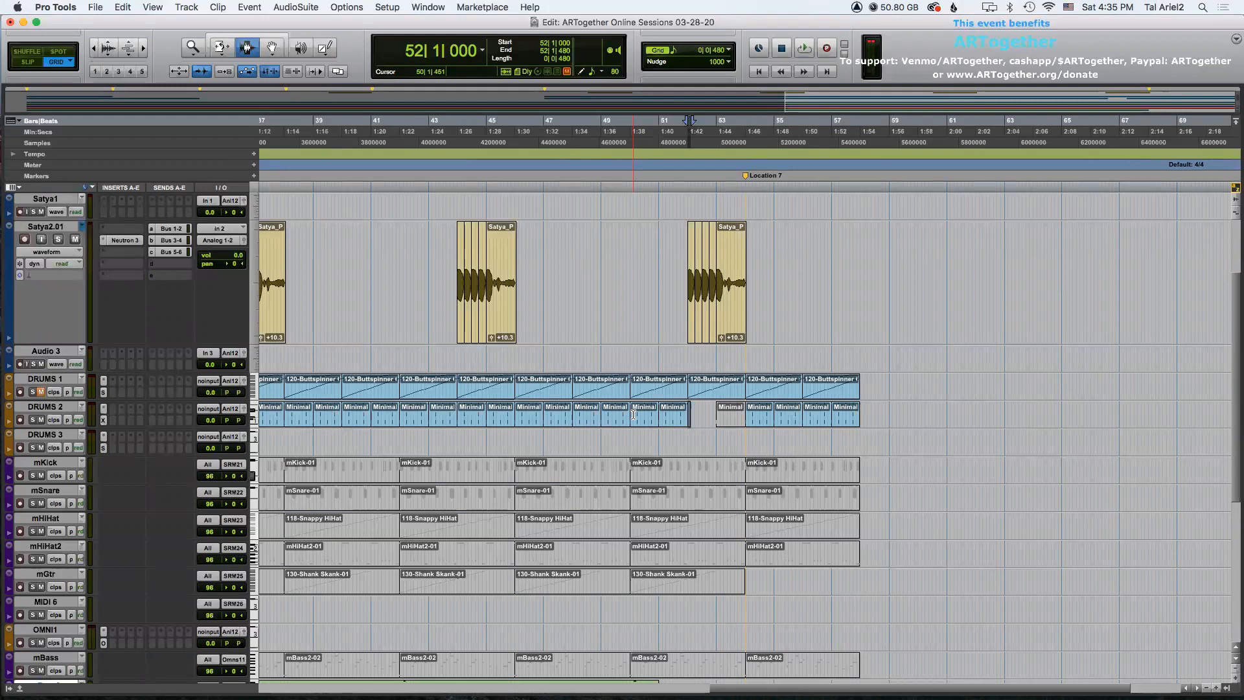
# Save the session and play back the arrangement from bar 49.
pyautogui.press('super+s')
pyautogui.click(601, 412)
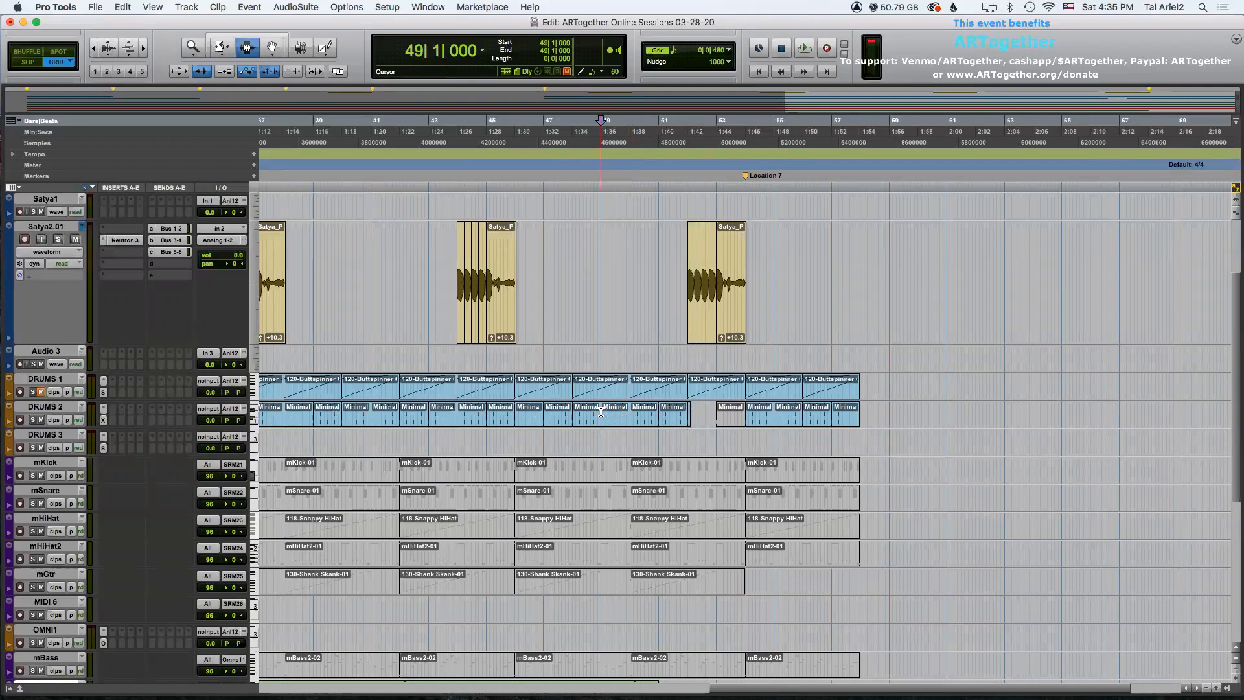
pyautogui.scroll(-10, 601, 412)
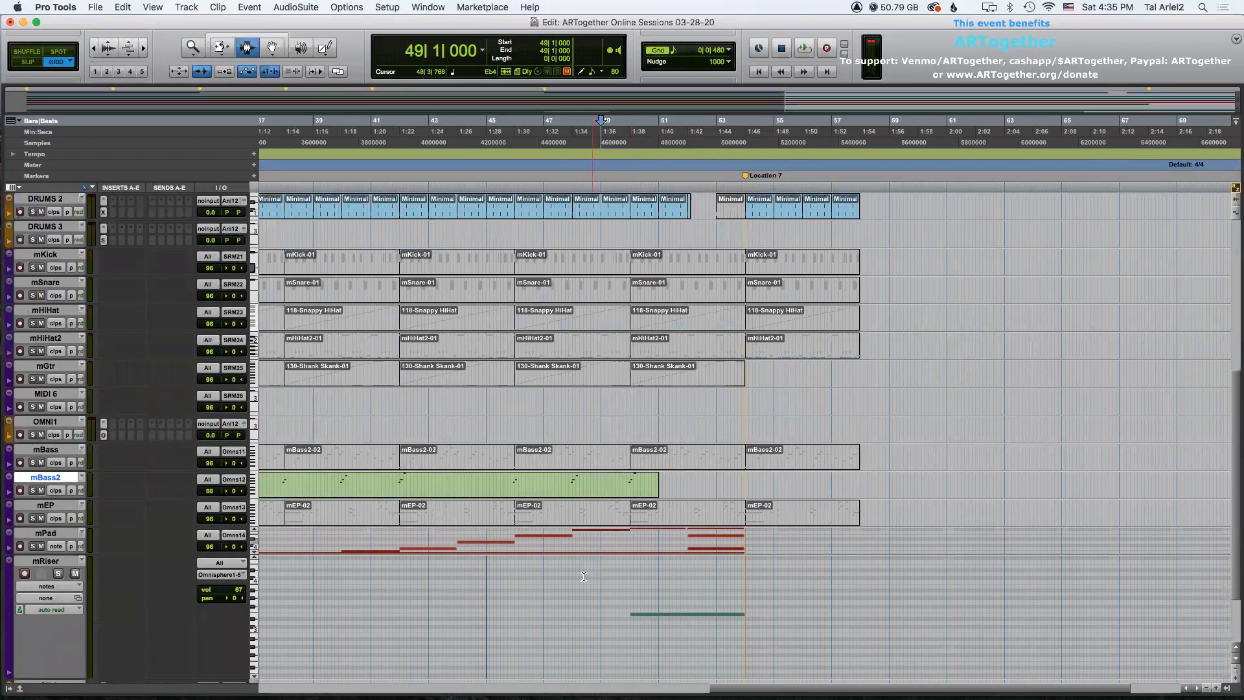
pyautogui.press('space')
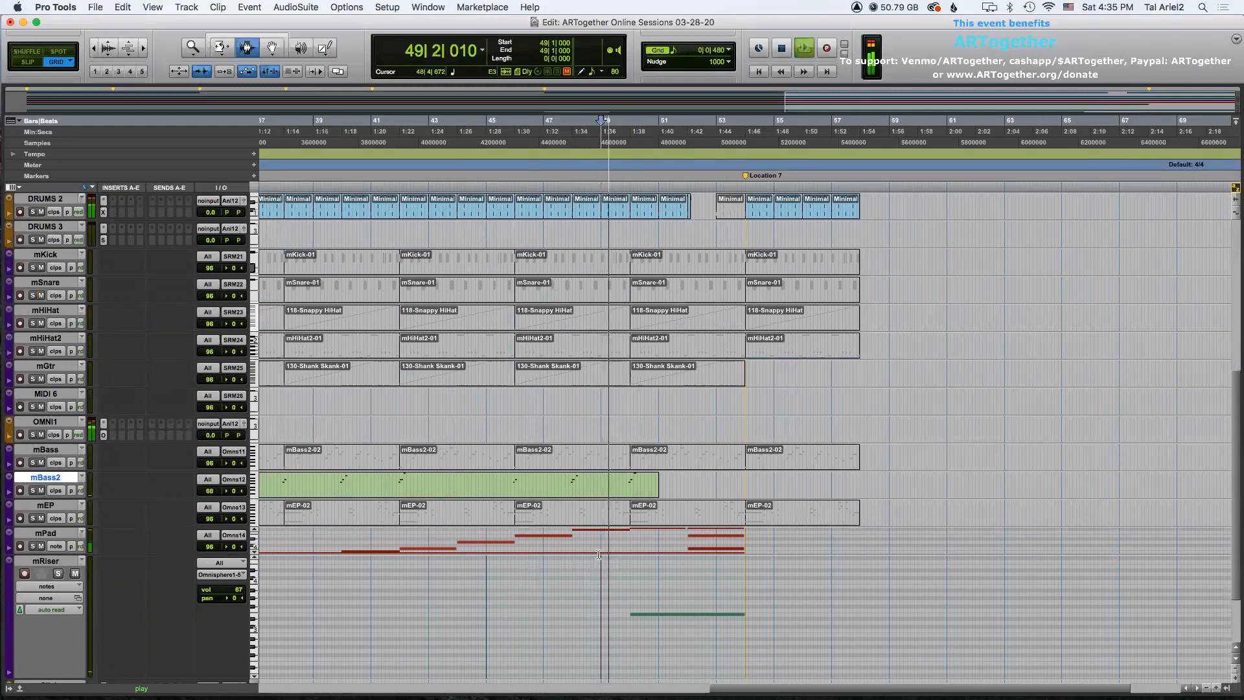
pyautogui.scroll(8, 598, 554)
pyautogui.scroll(-7, 598, 554)
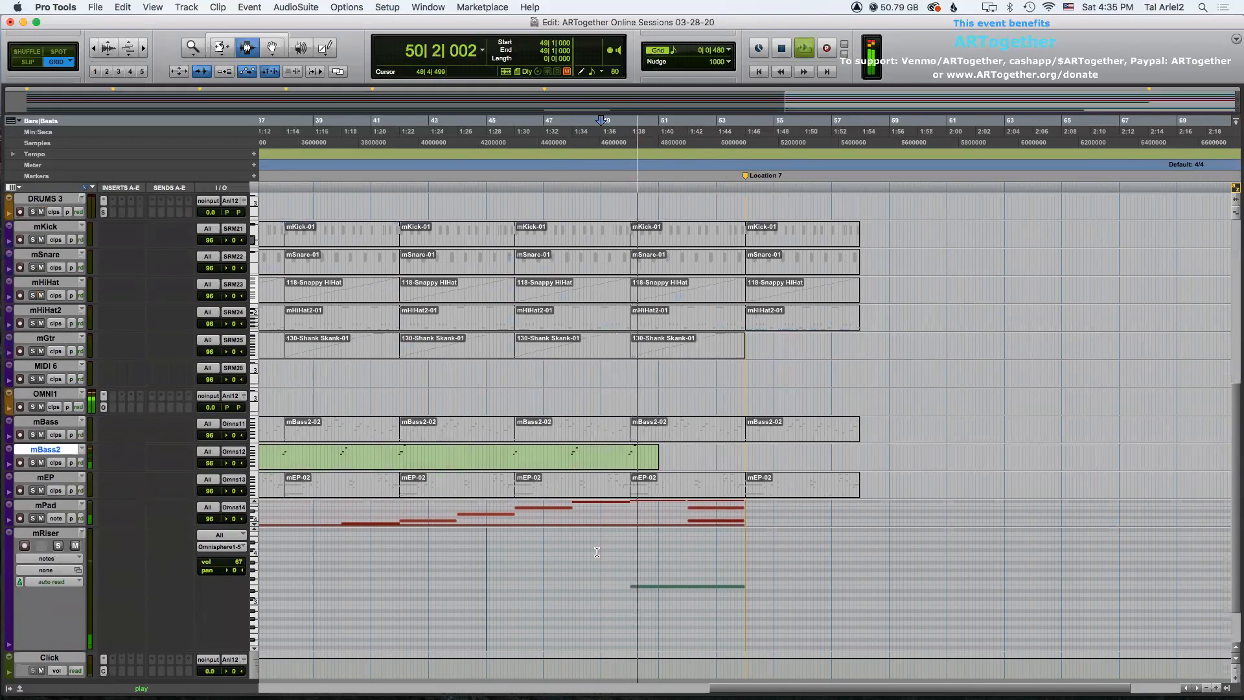
pyautogui.scroll(7, 597, 551)
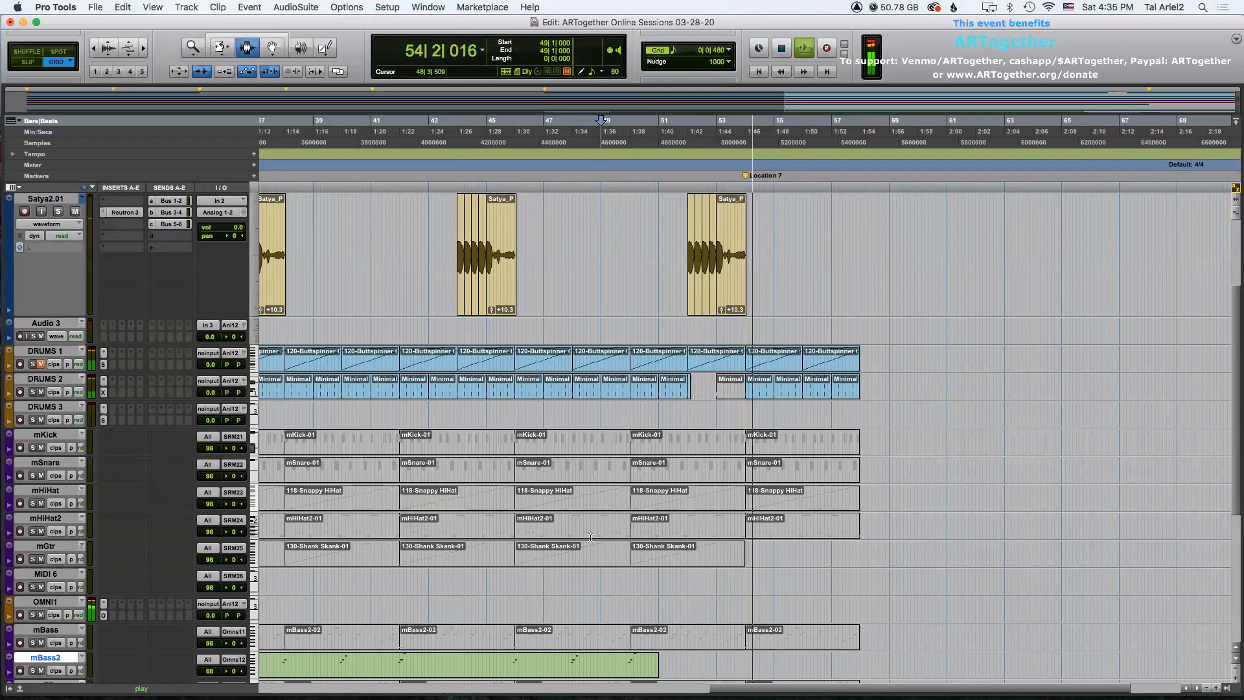
pyautogui.press('space')
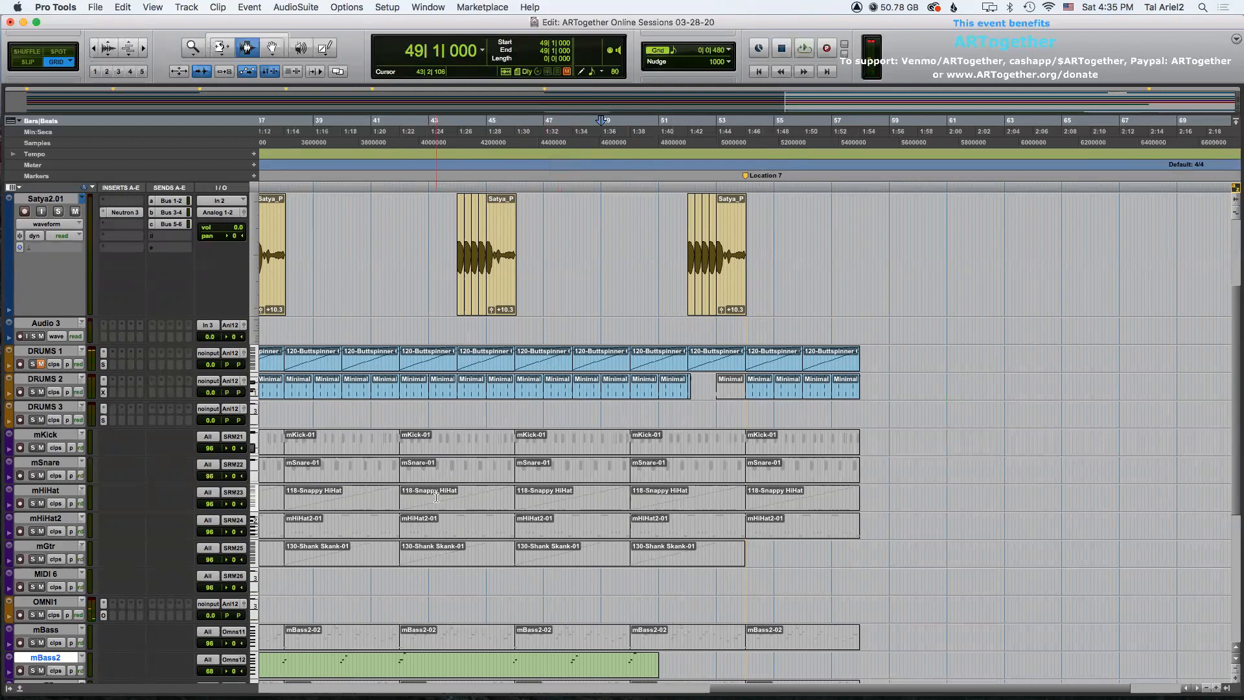
# Shrink the mRiser track's height to small and select that track.
pyautogui.scroll(-5, 436, 495)
pyautogui.press('super+bracketleft')
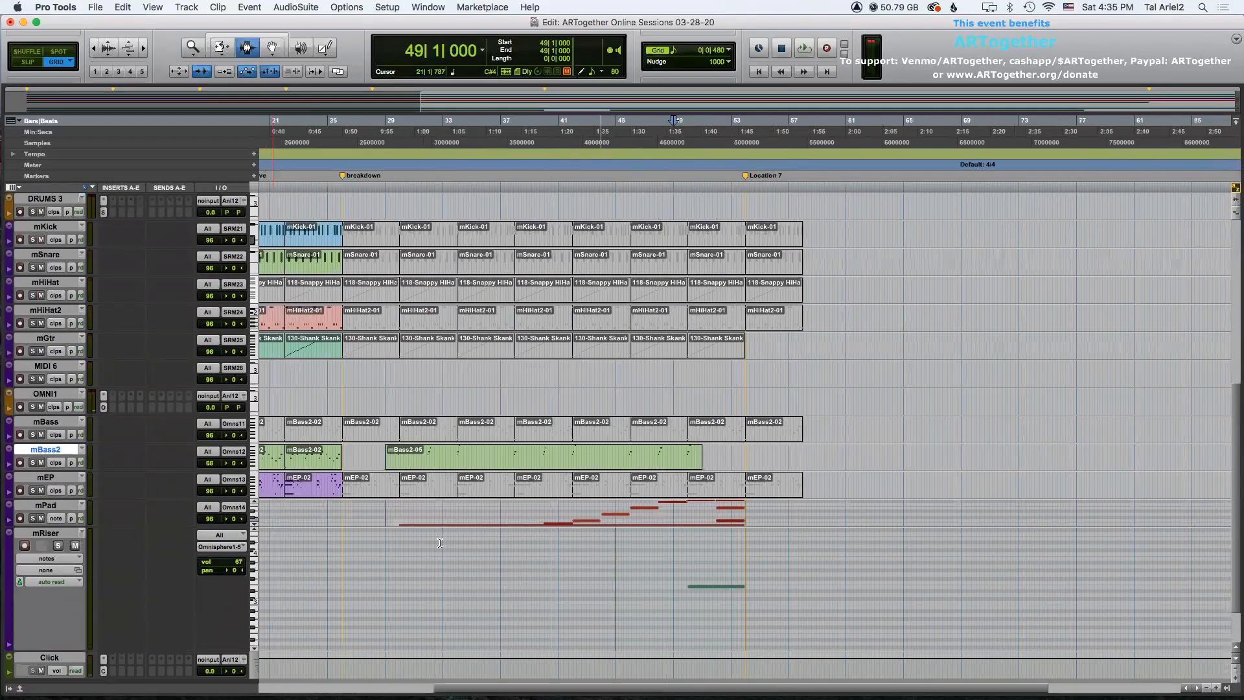
pyautogui.click(387, 548)
pyautogui.click(15, 534)
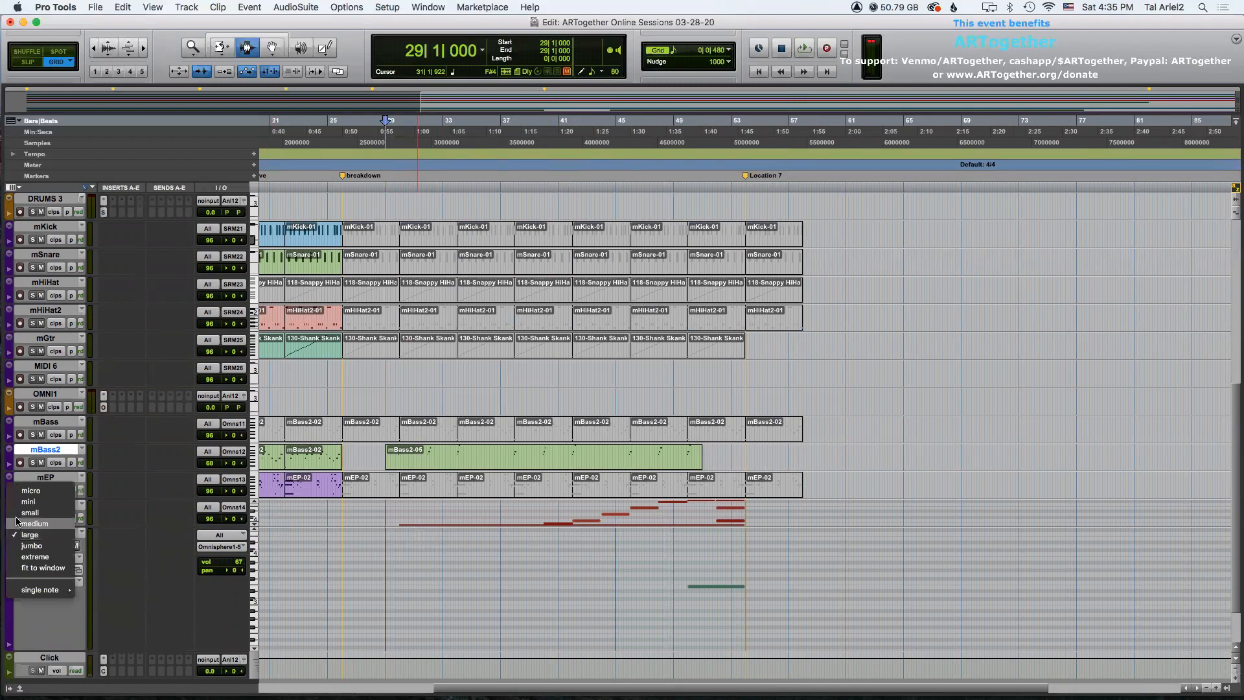
pyautogui.click(18, 515)
pyautogui.click(61, 570)
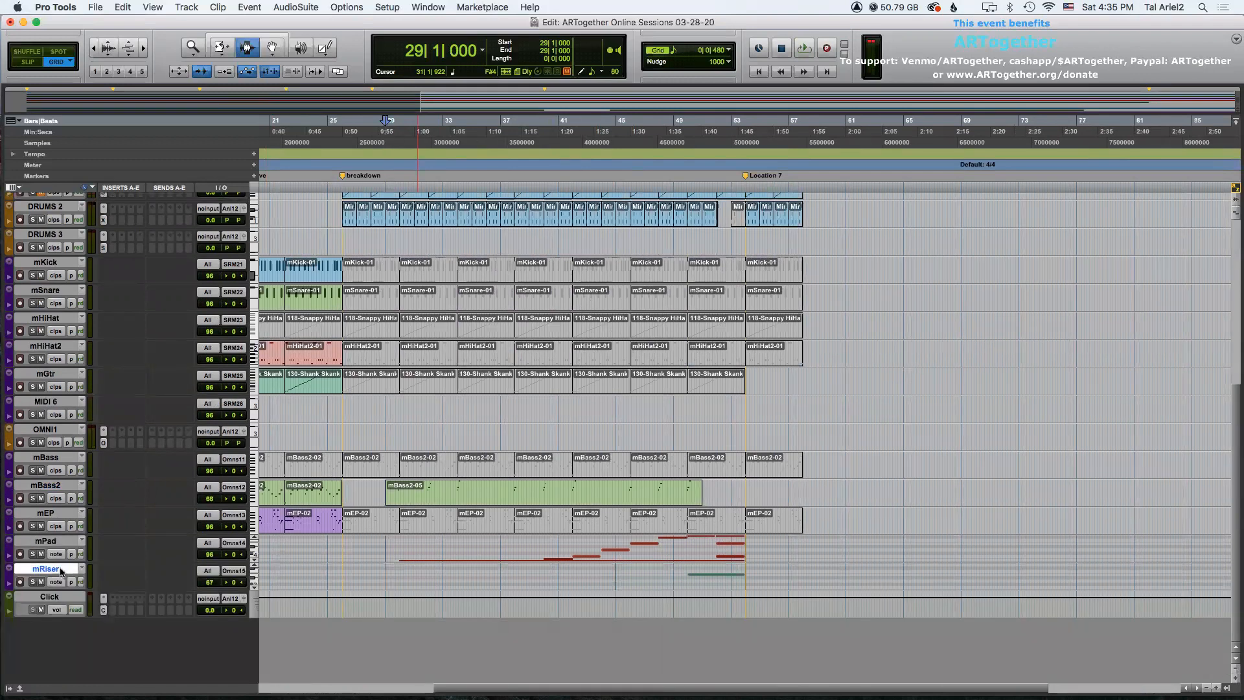
# Create three new MIDI tracks below mRiser.
pyautogui.press('super+shift+n')
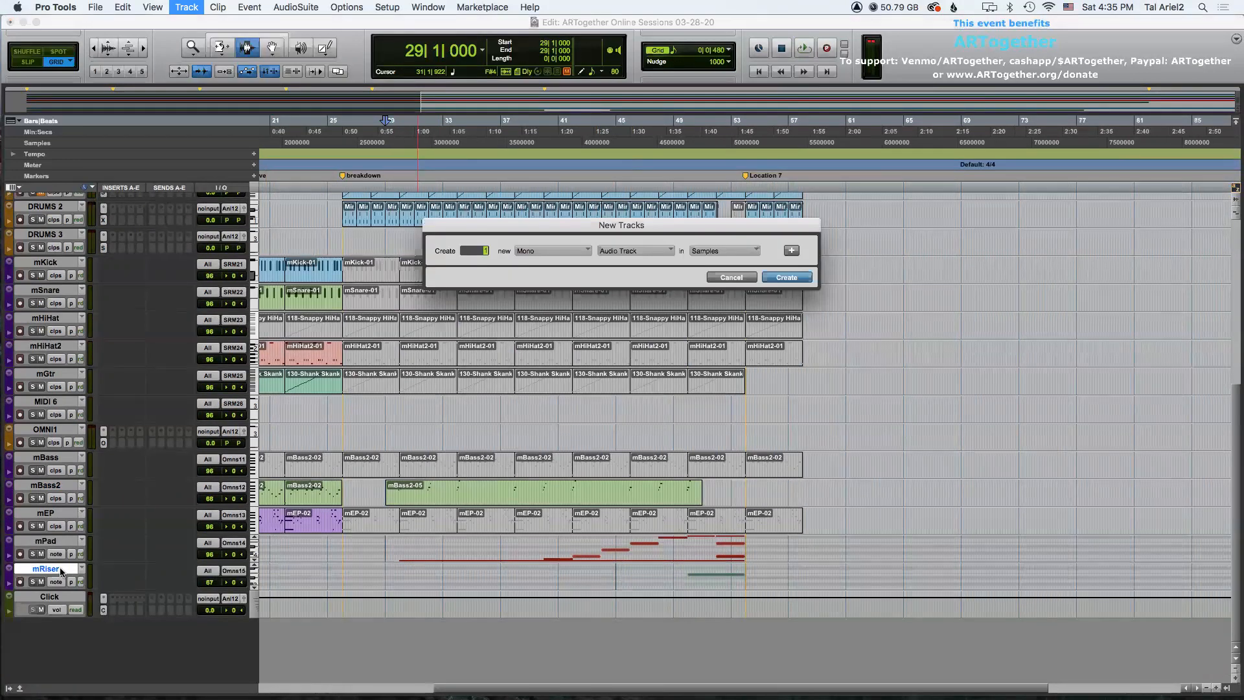
pyautogui.click(600, 253)
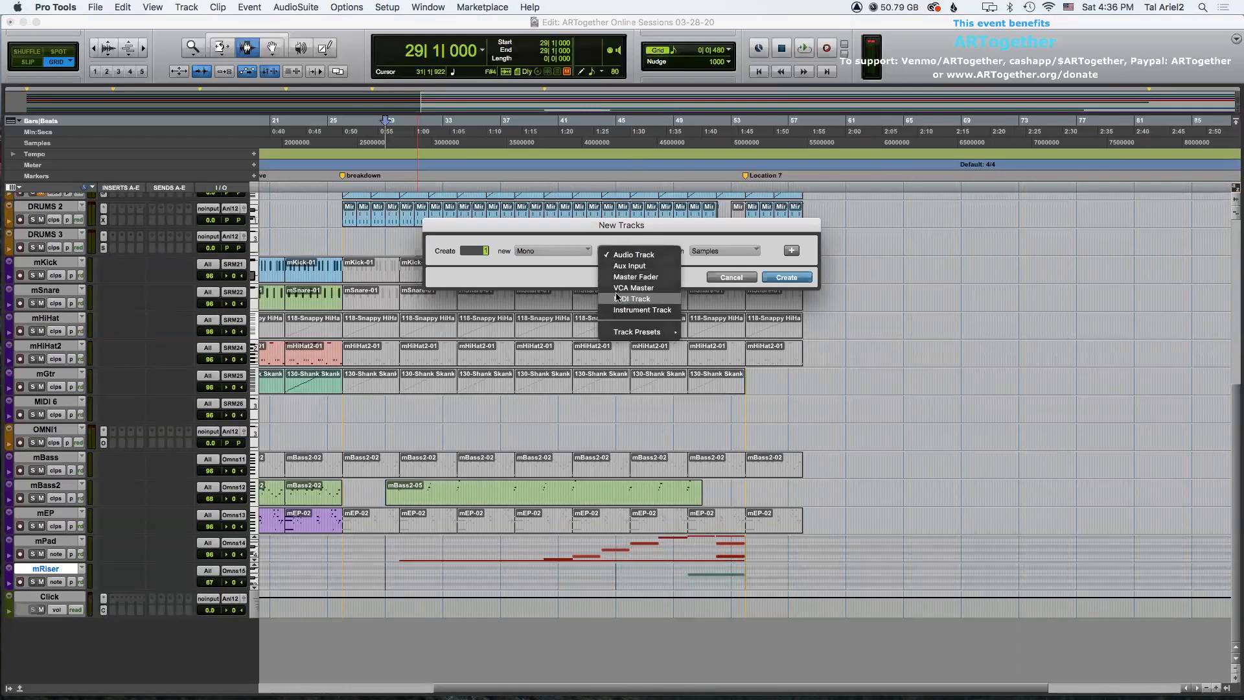
pyautogui.click(619, 298)
pyautogui.click(786, 277)
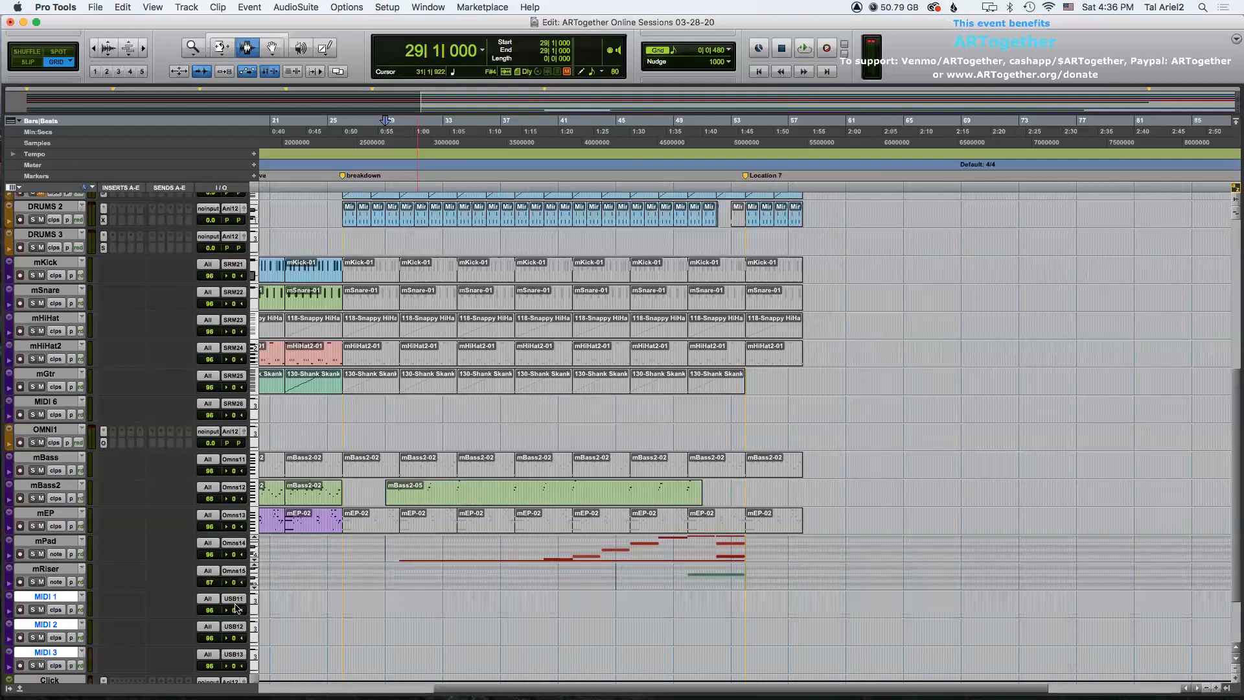
# Route the MIDI 1 track's output to Omnisphere channel 15 and open the OMNI1 Omnisphere instance.
pyautogui.click(233, 598)
pyautogui.moveTo(278, 577)
pyautogui.keyDown('alt'); pyautogui.keyDown('super'); pyautogui.click(359, 581); pyautogui.keyUp('super'); pyautogui.keyUp('alt')
pyautogui.click(104, 443)
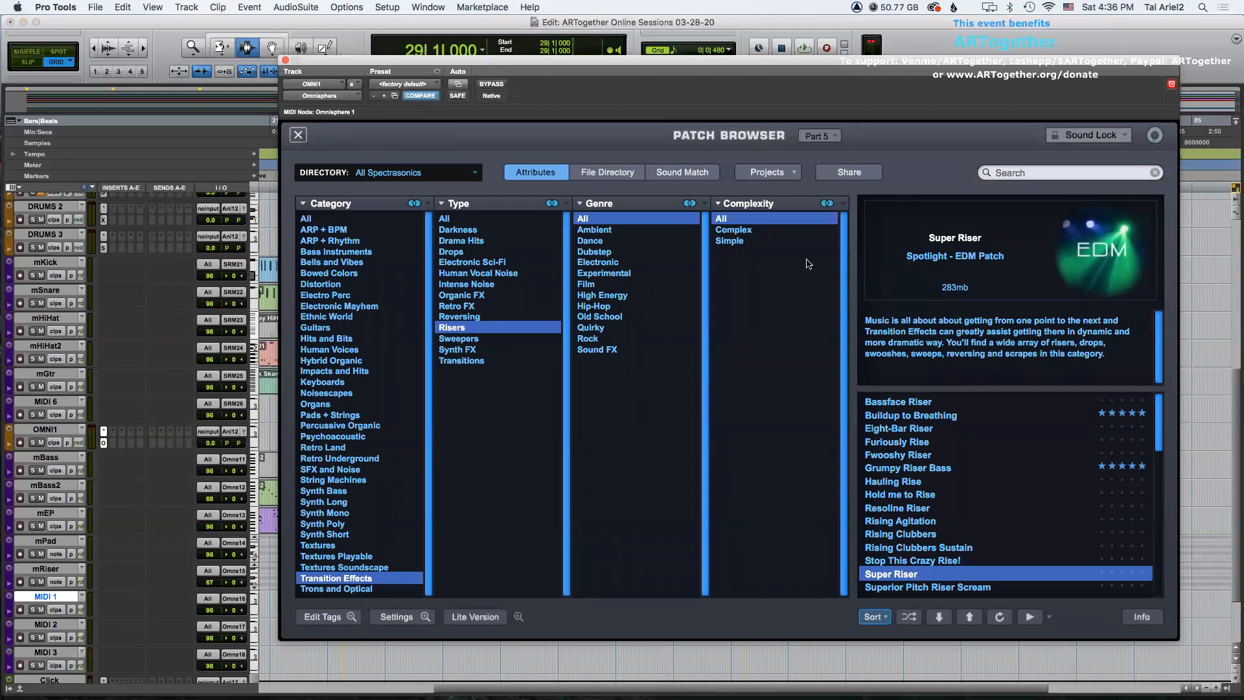
# Switch Omnisphere to part 6 and filter the patch browser to Synth Poly, Dance genre.
pyautogui.click(812, 137)
pyautogui.click(816, 146)
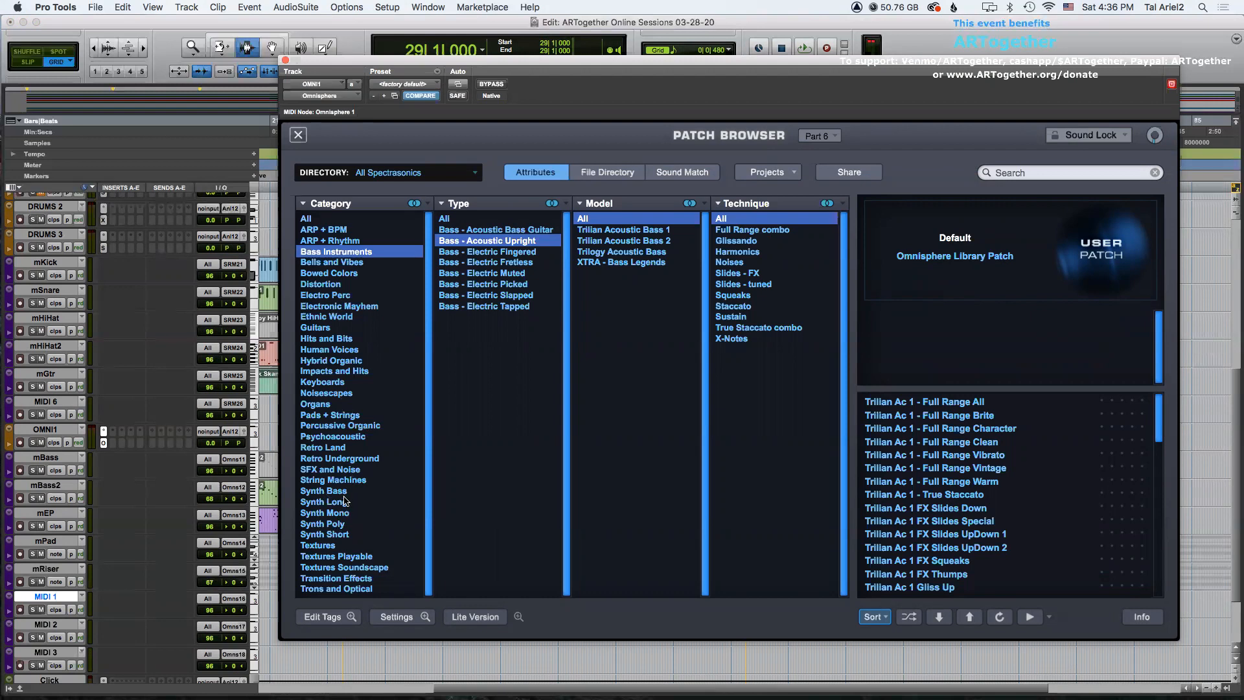
pyautogui.click(322, 523)
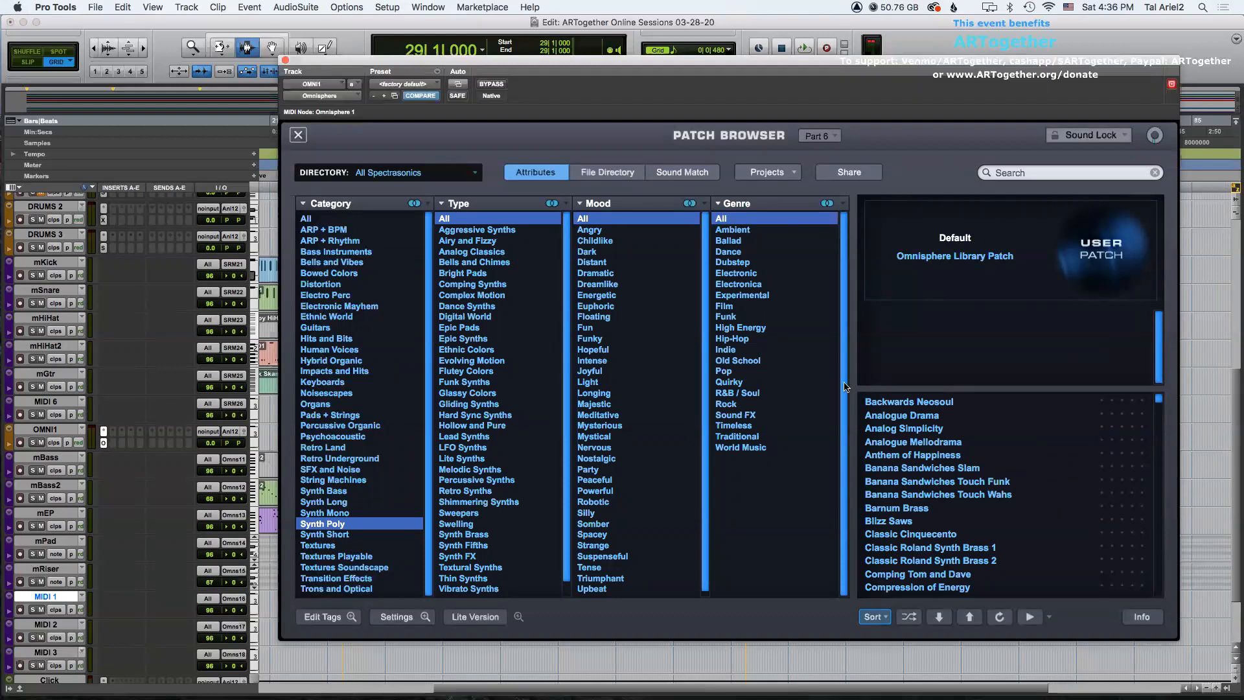
pyautogui.click(744, 257)
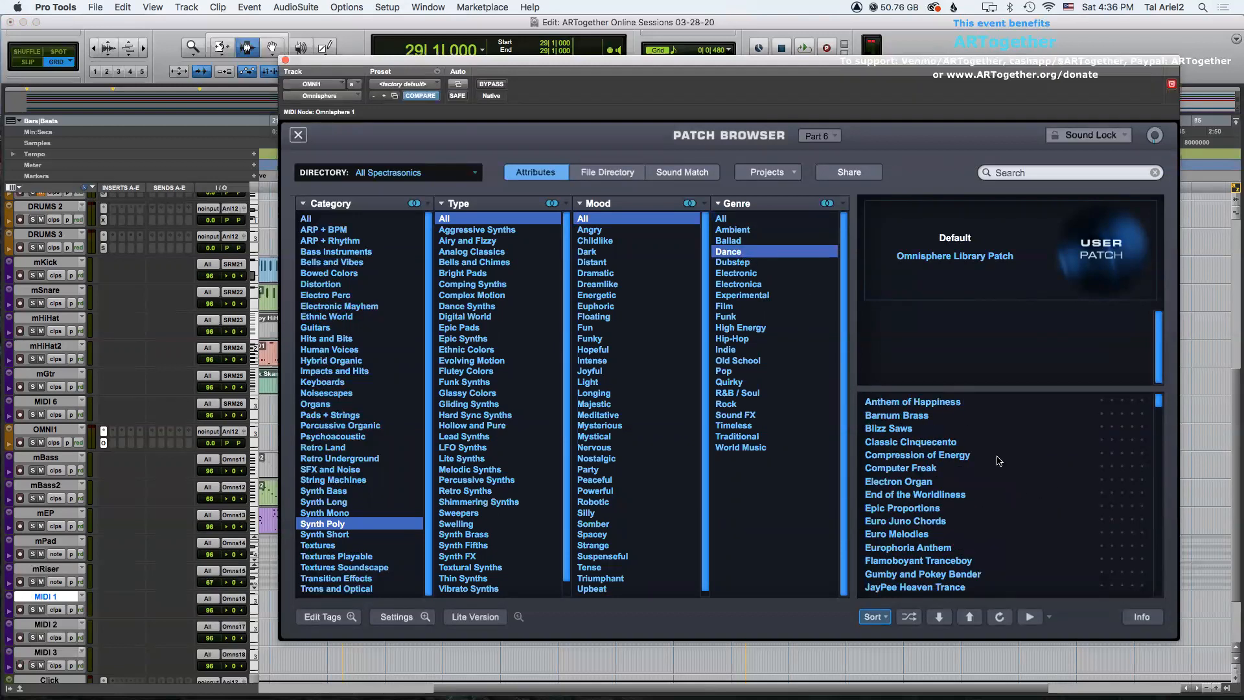
# Audition Synth Poly patches, settle on Euro Melodies, and close the plugin window.
pyautogui.click(915, 480)
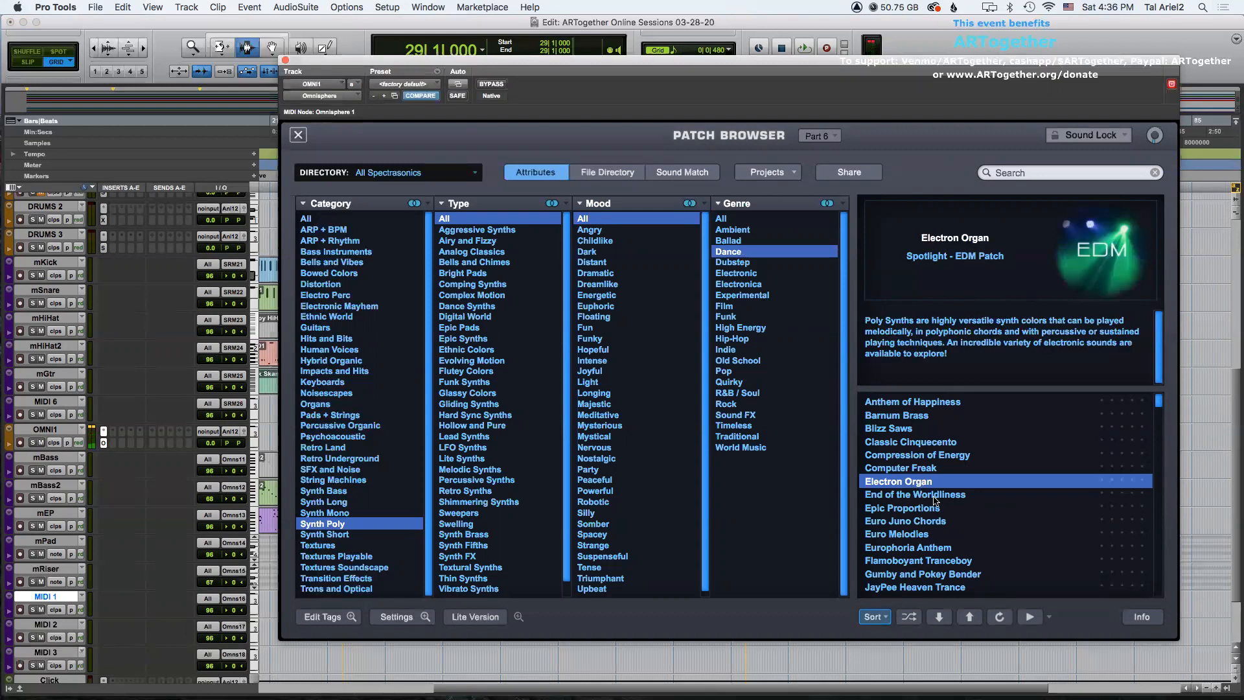
pyautogui.click(935, 504)
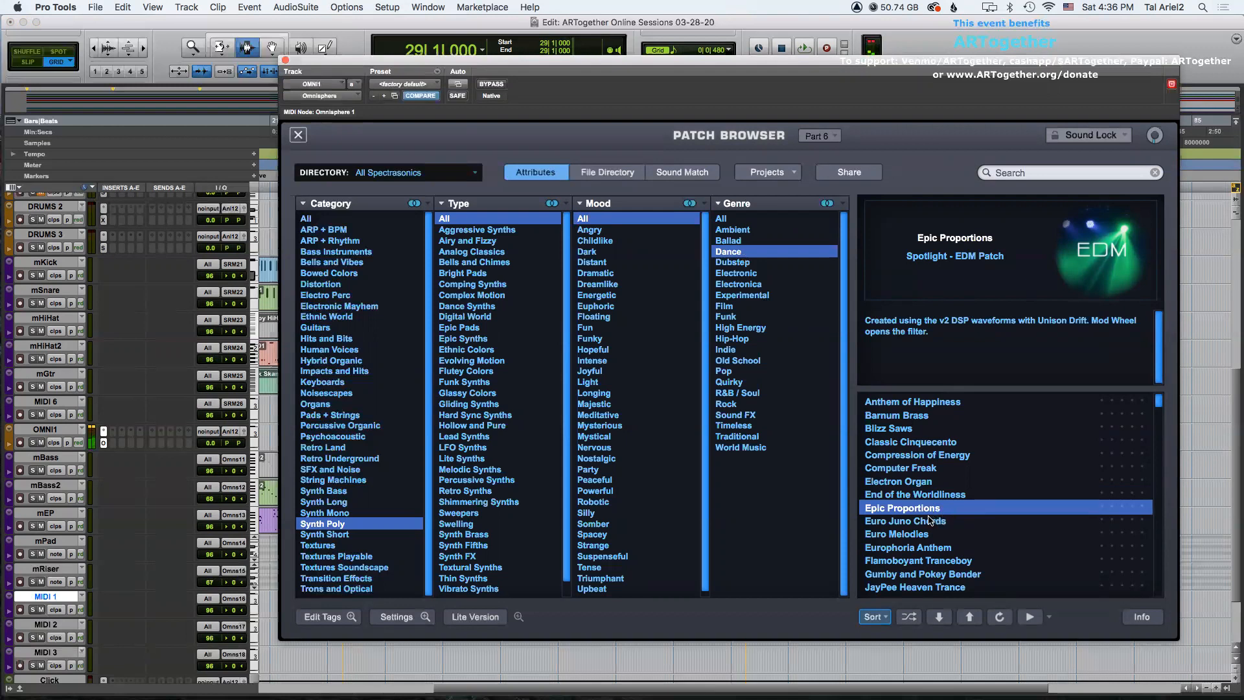
pyautogui.click(909, 534)
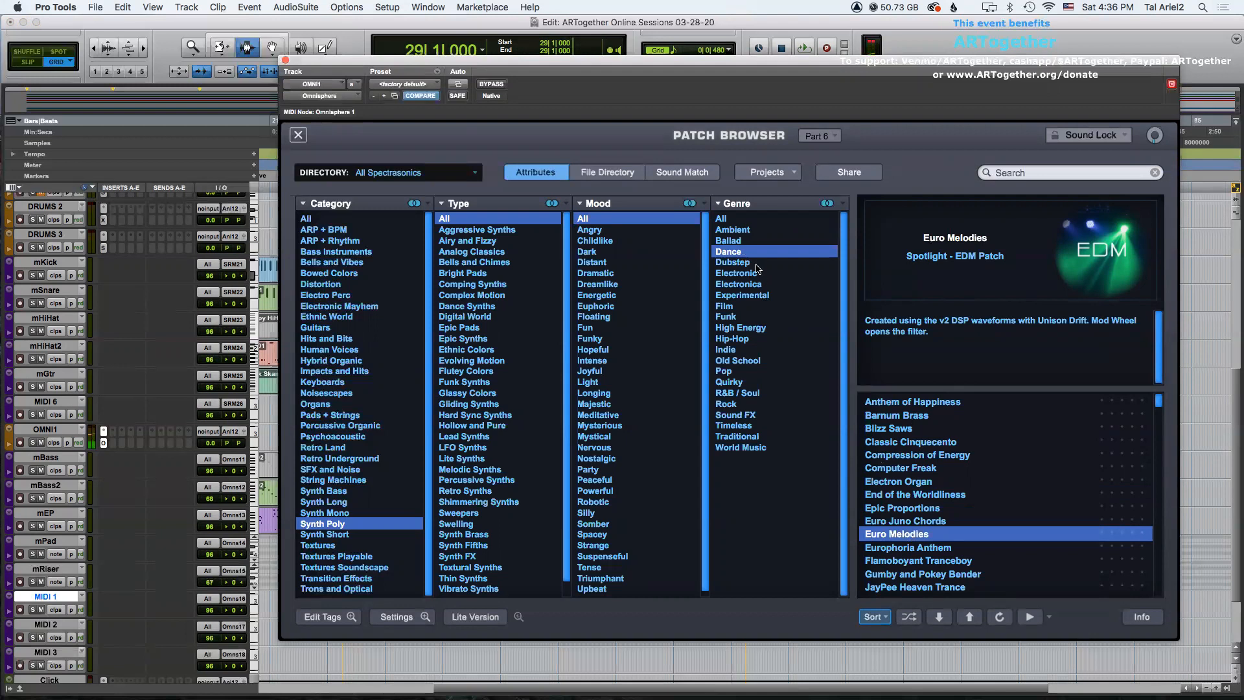
pyautogui.click(284, 61)
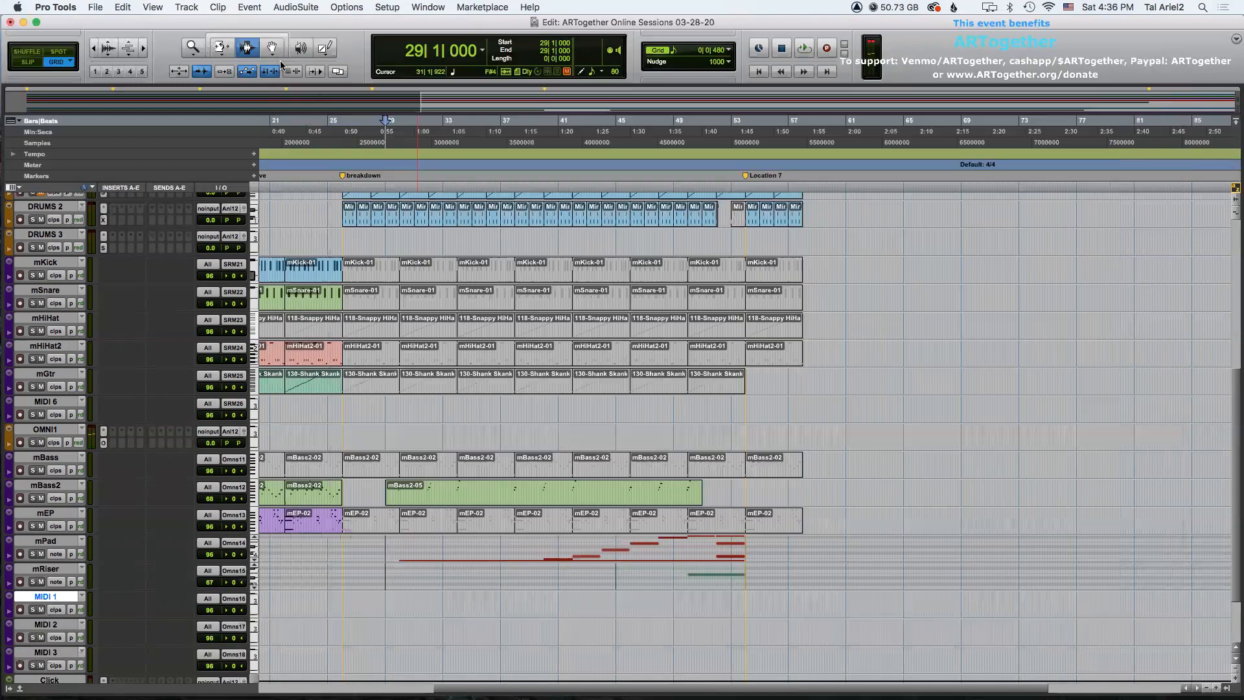
# Rename the MIDI 1 track to mSynth1.
pyautogui.doubleClick(71, 596)
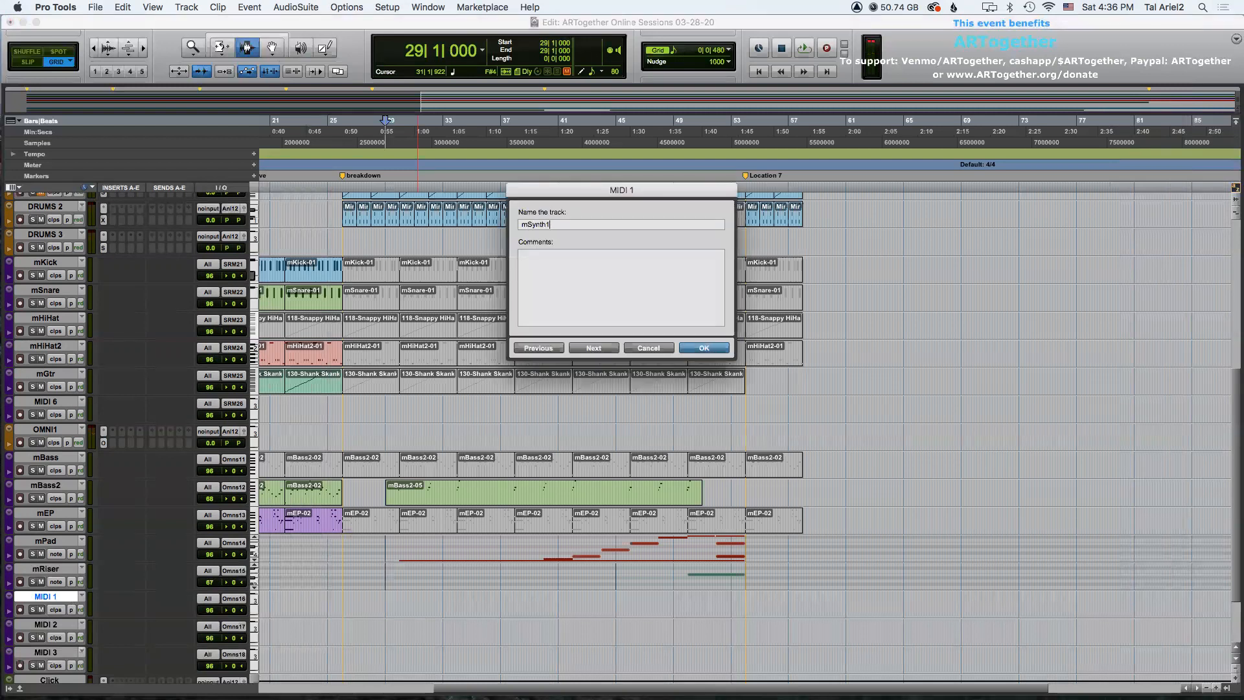
pyautogui.write('mSynth1')
pyautogui.press('Return')
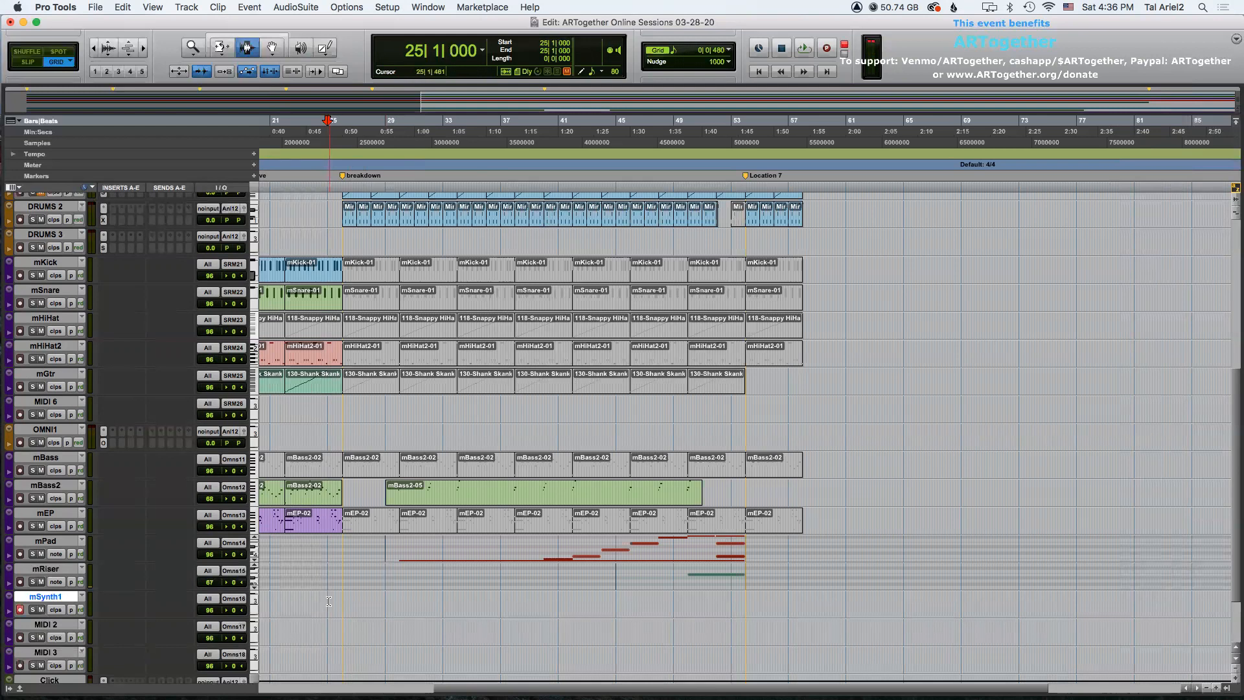
# Try recording on the mSynth1 track from bar 25 and dismiss the CPU overload error.
pyautogui.press('super+space')
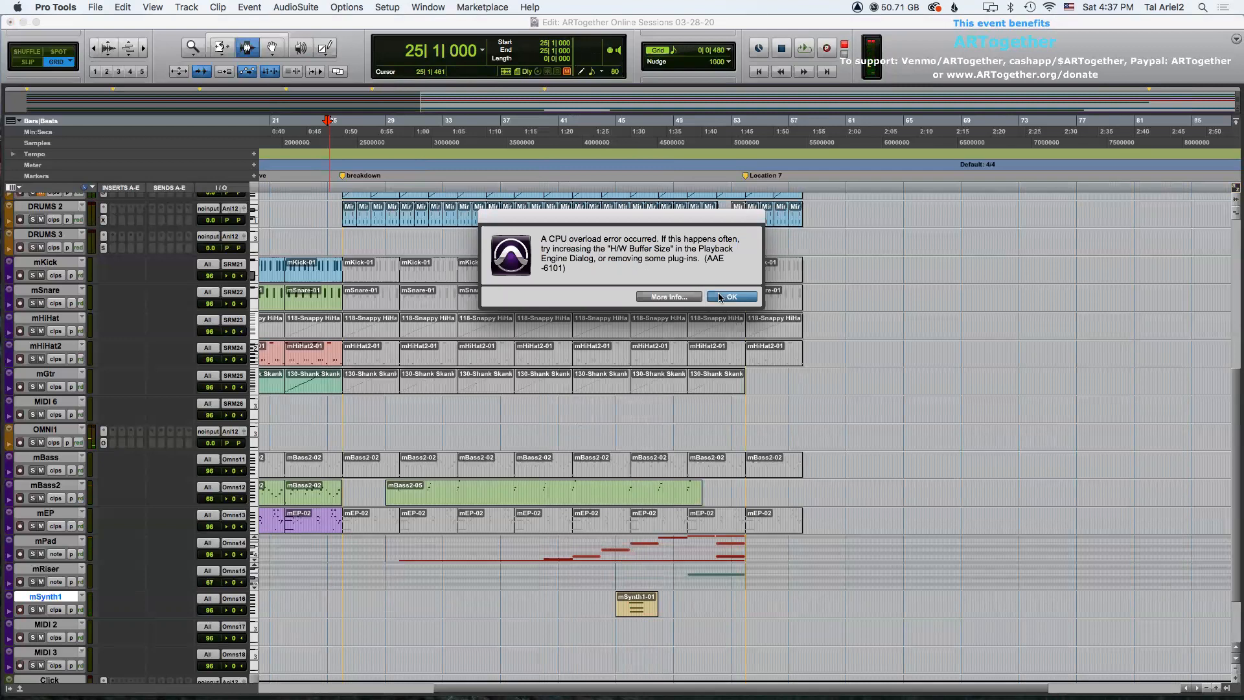
pyautogui.click(719, 297)
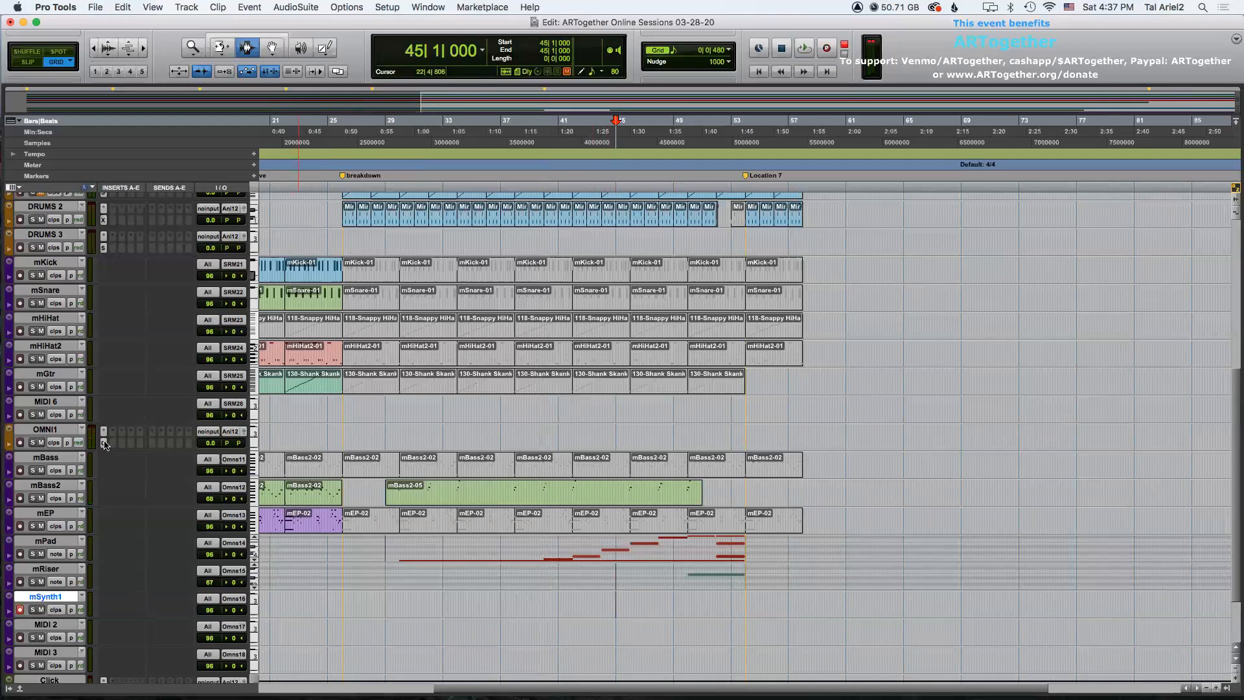
# Audition further Synth Poly Dance patches in Omnisphere's part 6 browser.
pyautogui.scroll(-2, 974, 485)
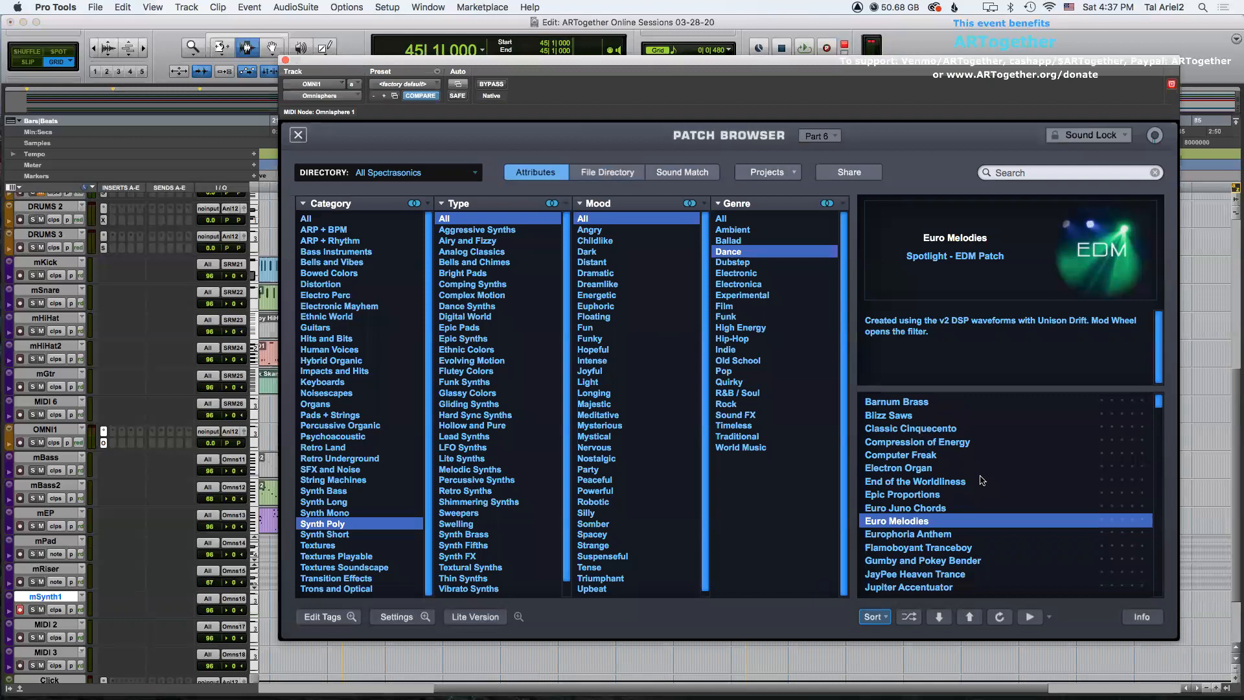
pyautogui.scroll(-2, 979, 484)
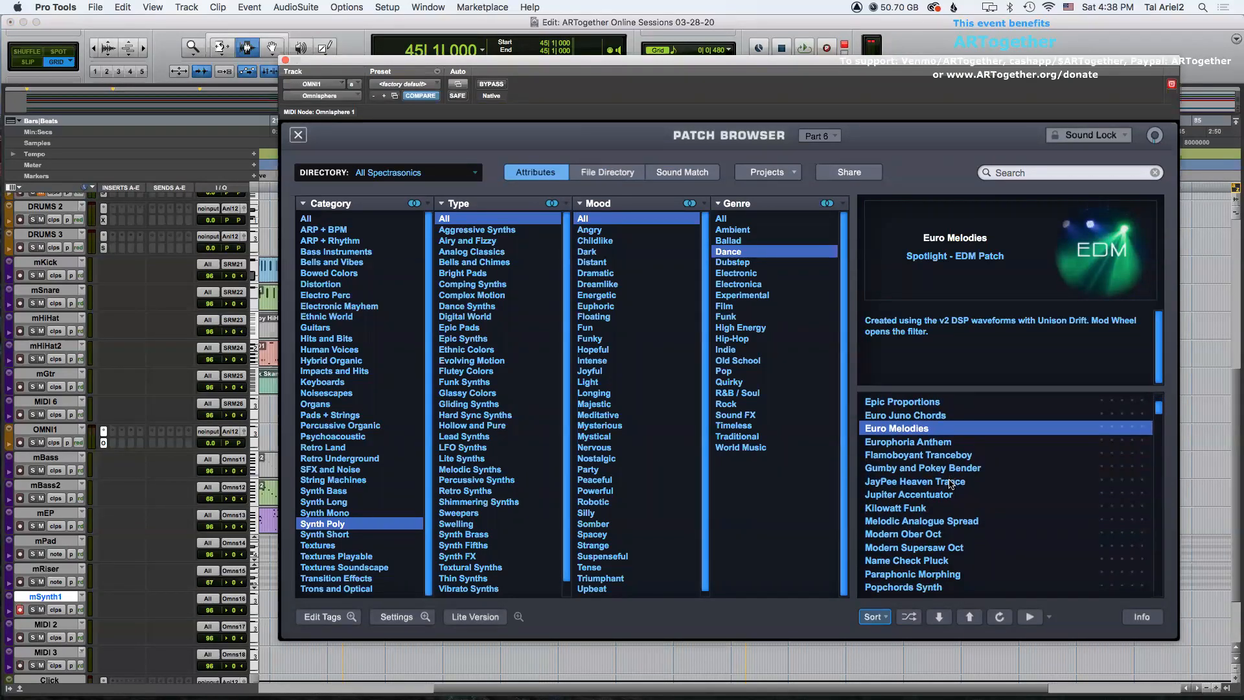
pyautogui.click(952, 485)
pyautogui.scroll(-2, 966, 509)
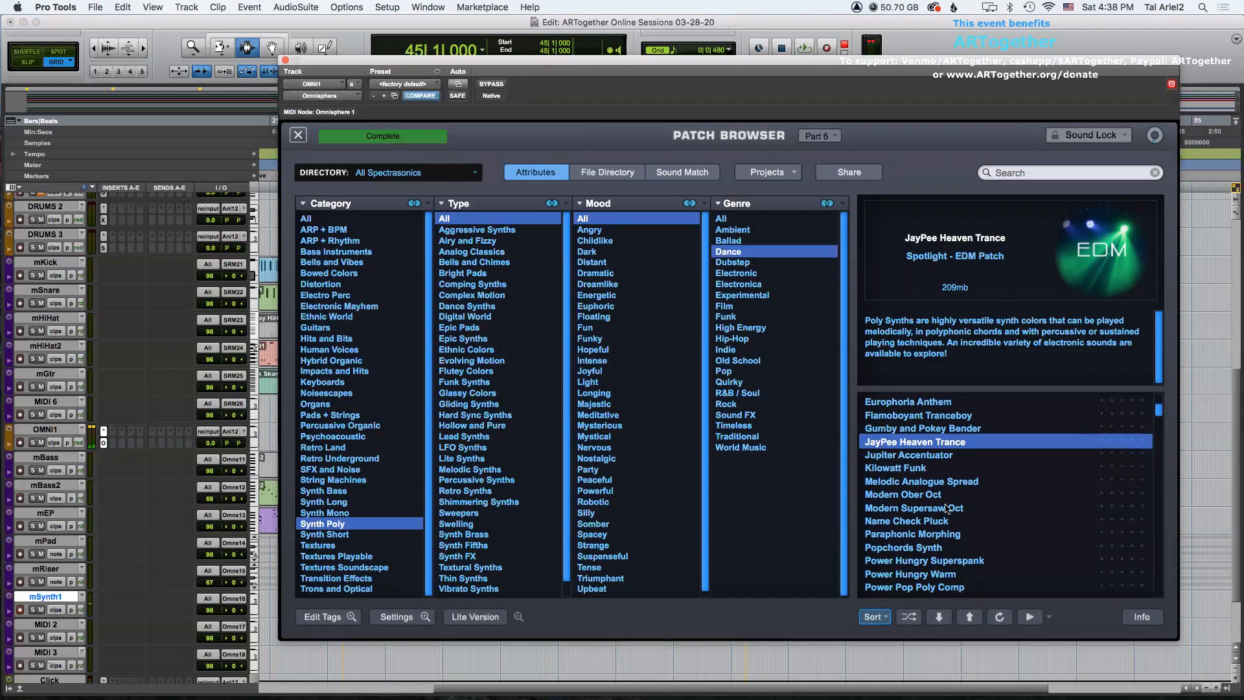
pyautogui.click(916, 495)
pyautogui.click(930, 534)
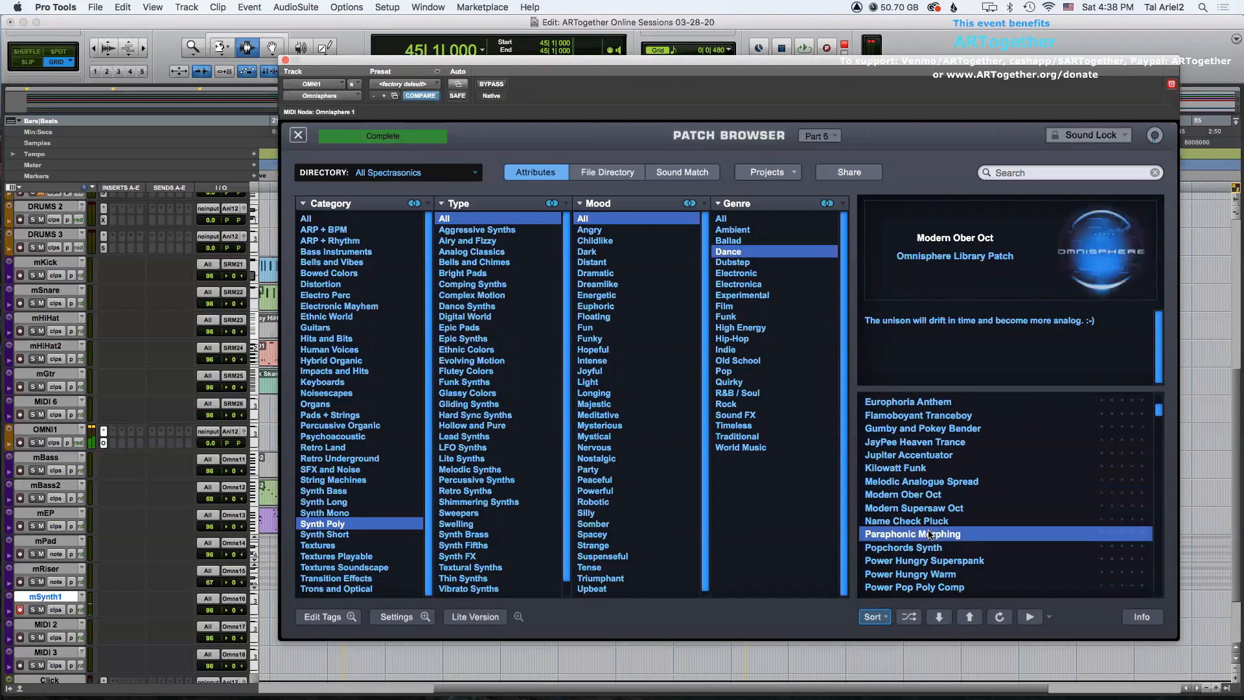
pyautogui.click(946, 559)
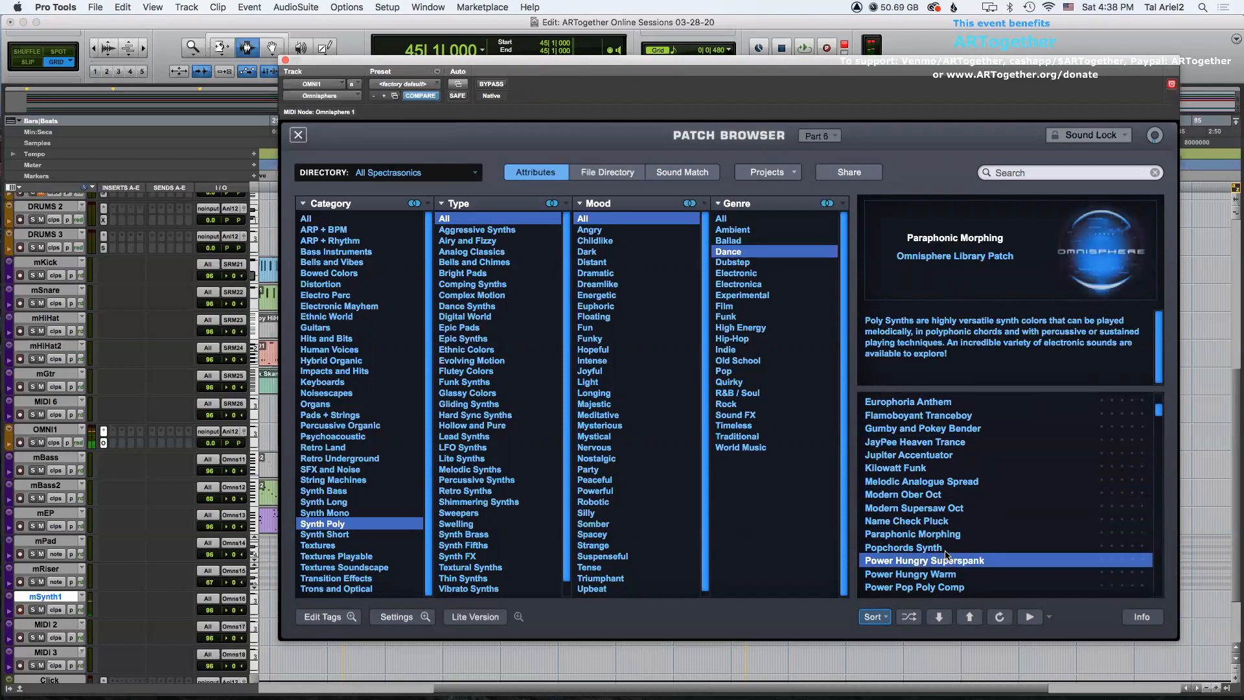
pyautogui.scroll(-2, 923, 511)
pyautogui.click(948, 549)
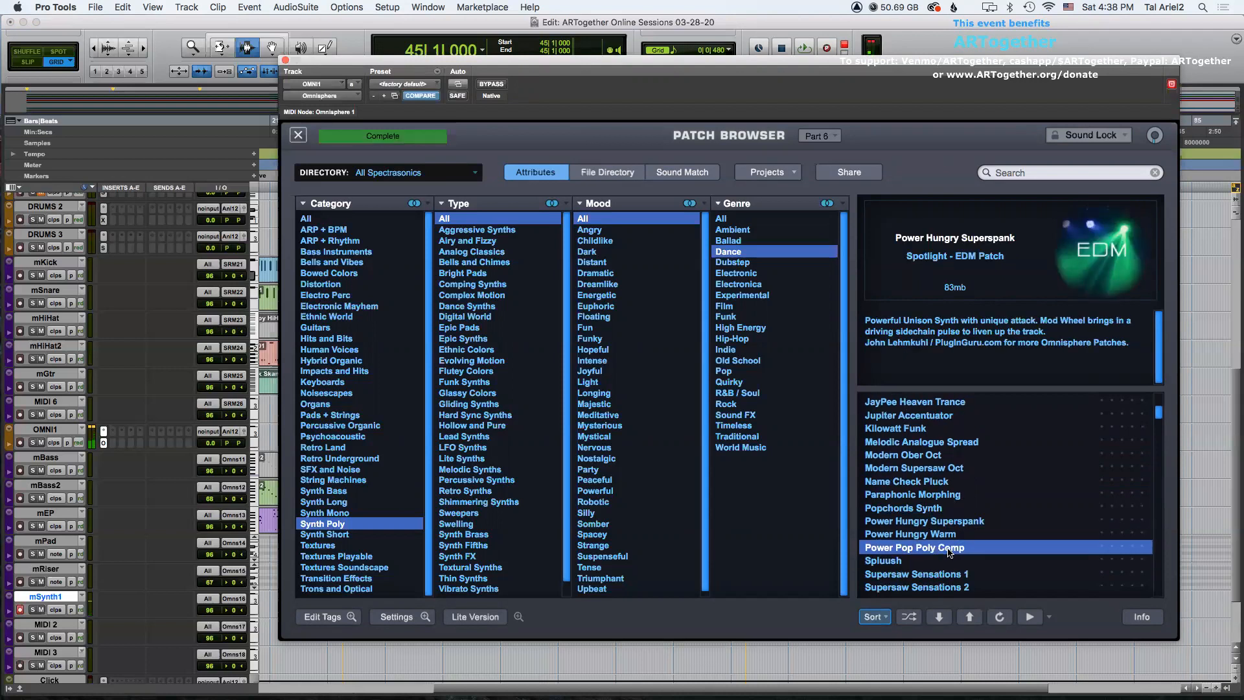
# Load the Pads + Strings patch Agape Warmth for part 6 and close the plugin window.
pyautogui.click(343, 418)
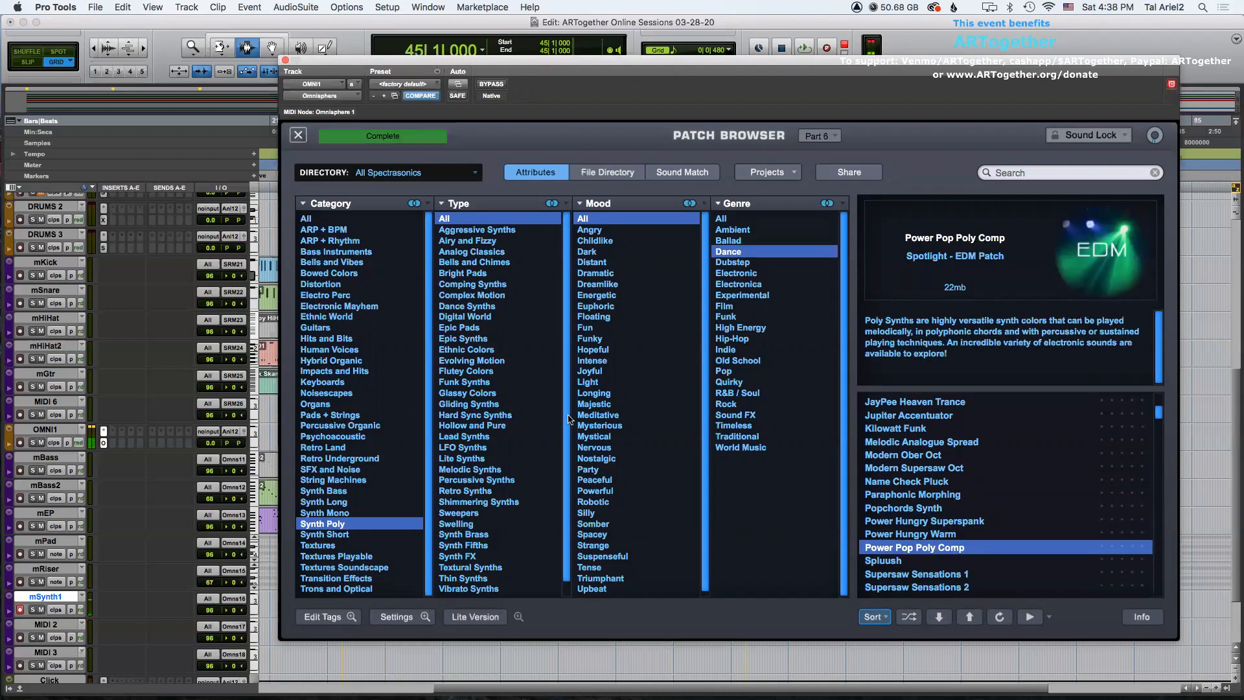
pyautogui.click(927, 419)
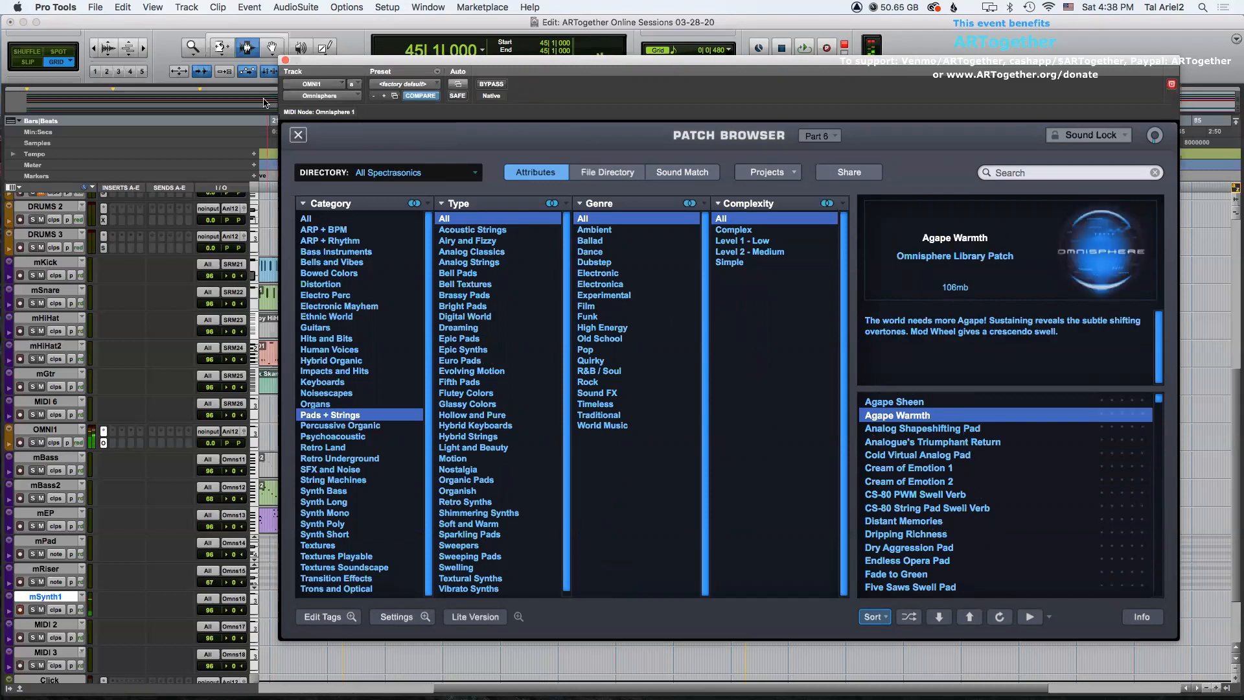
pyautogui.click(285, 60)
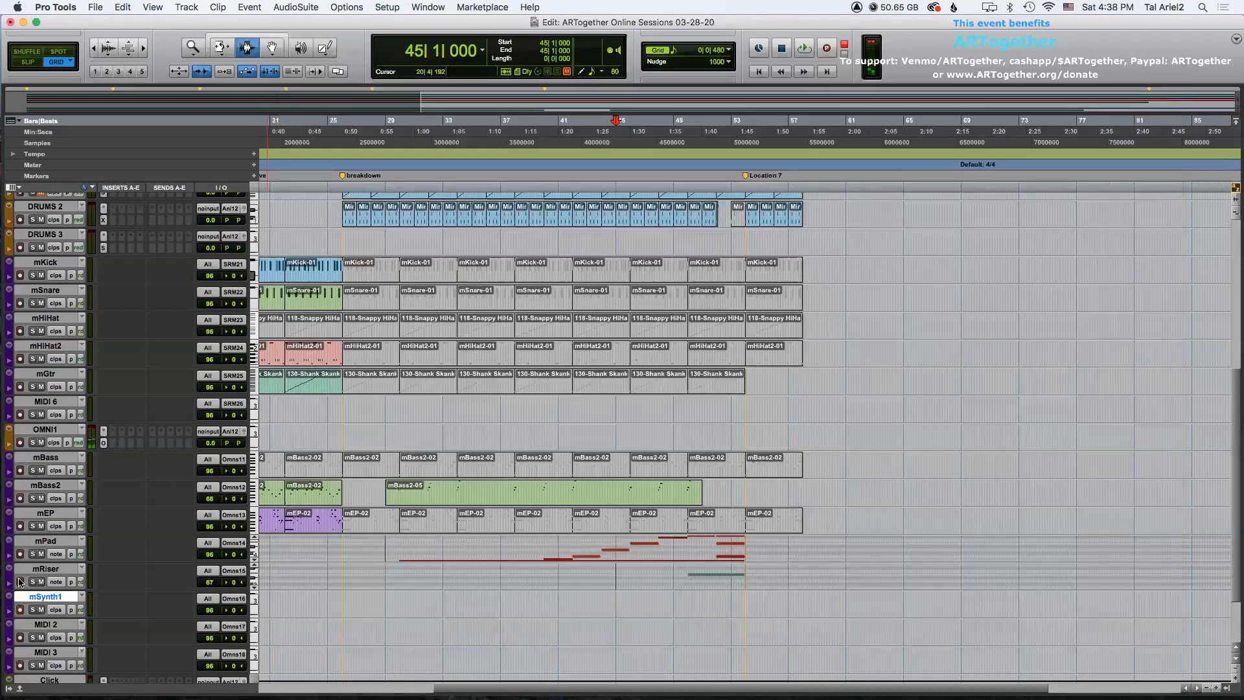
# Record a new synth part on the mSynth1 track starting around bar 37.
pyautogui.click(499, 604)
pyautogui.press('super+space')
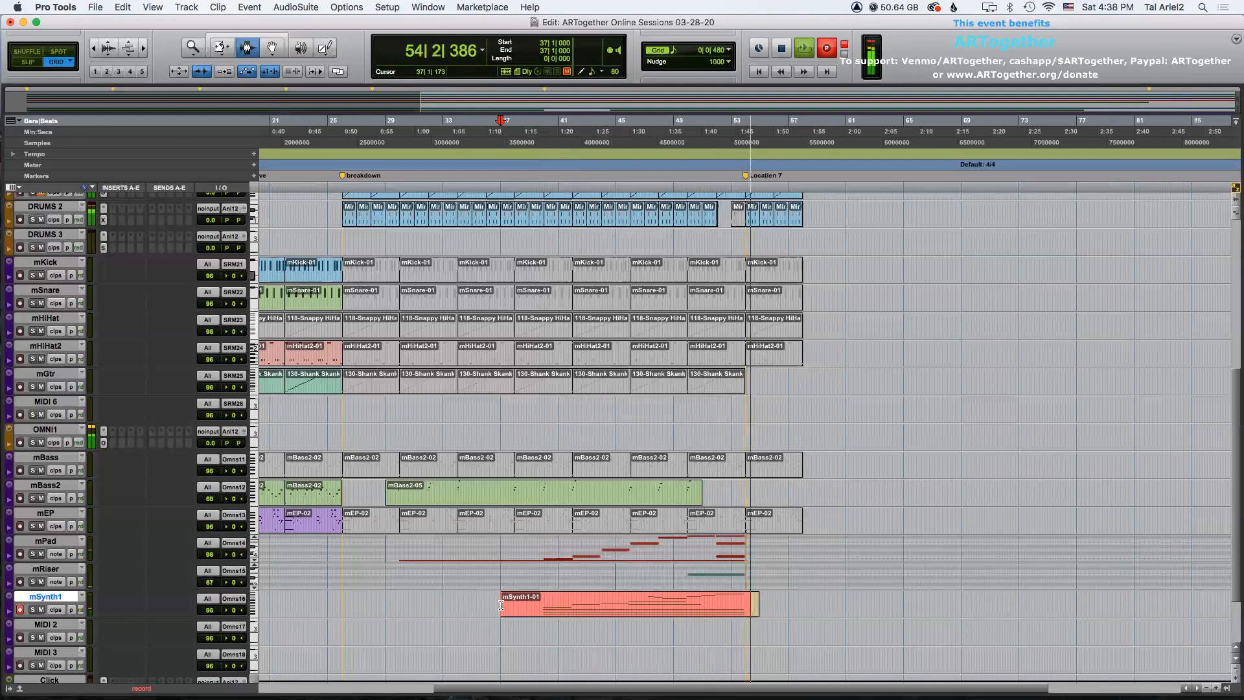
pyautogui.press('space')
pyautogui.doubleClick(570, 603)
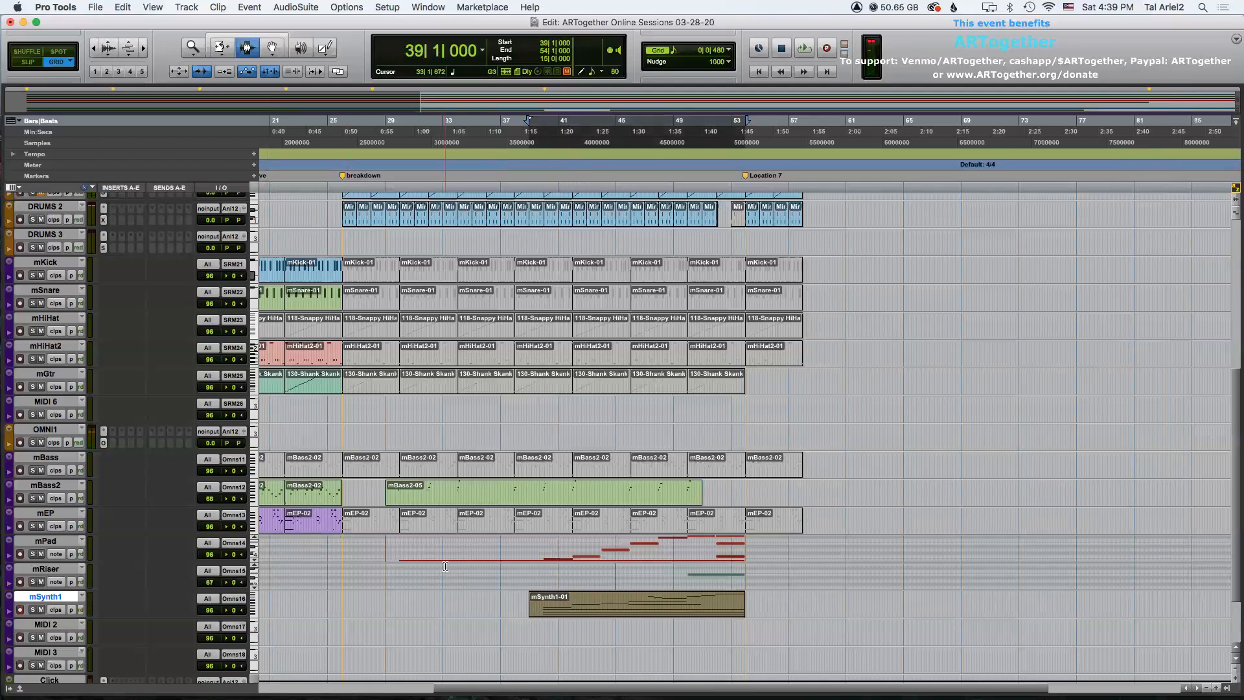
# Rename the Location 7 marker to drop.
pyautogui.scroll(10, 526, 485)
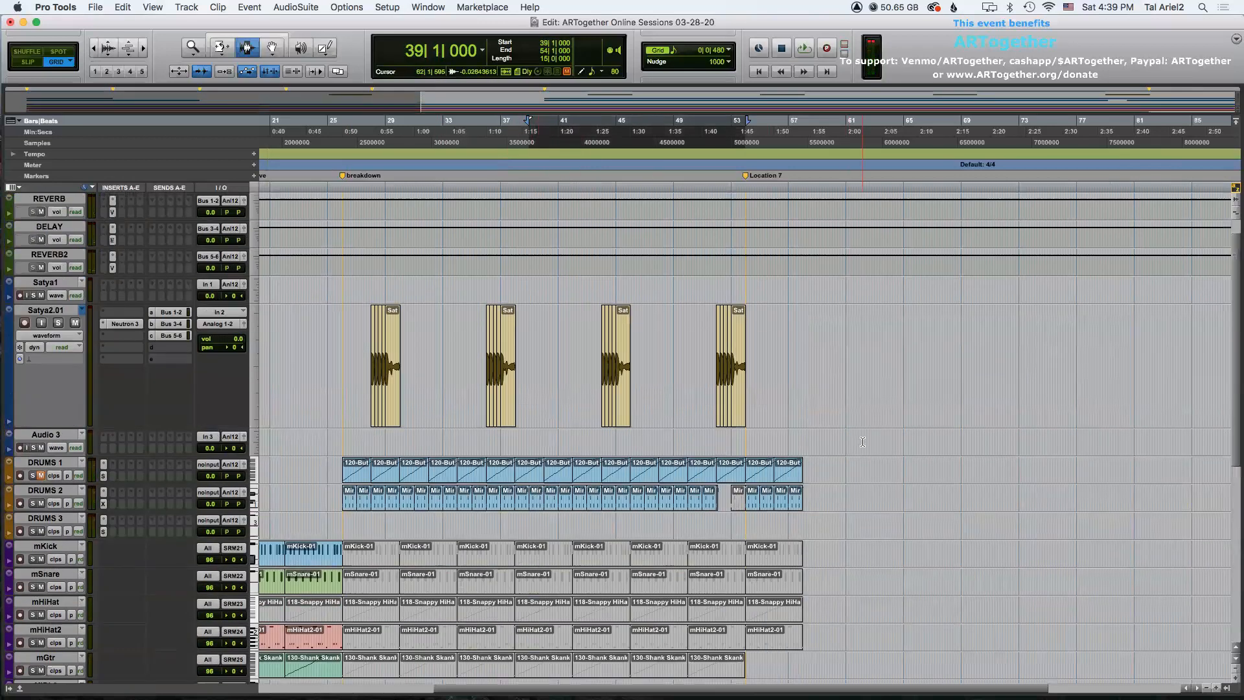
pyautogui.click(812, 452)
pyautogui.press('super+bracketright')
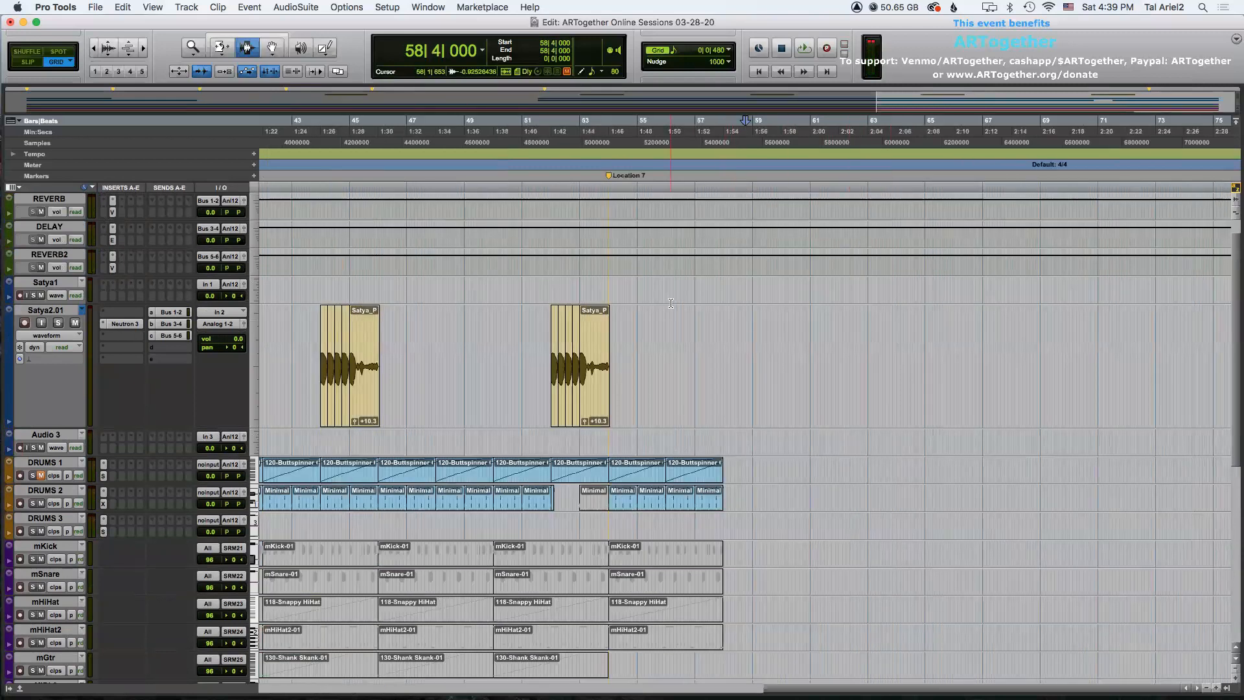
pyautogui.doubleClick(609, 177)
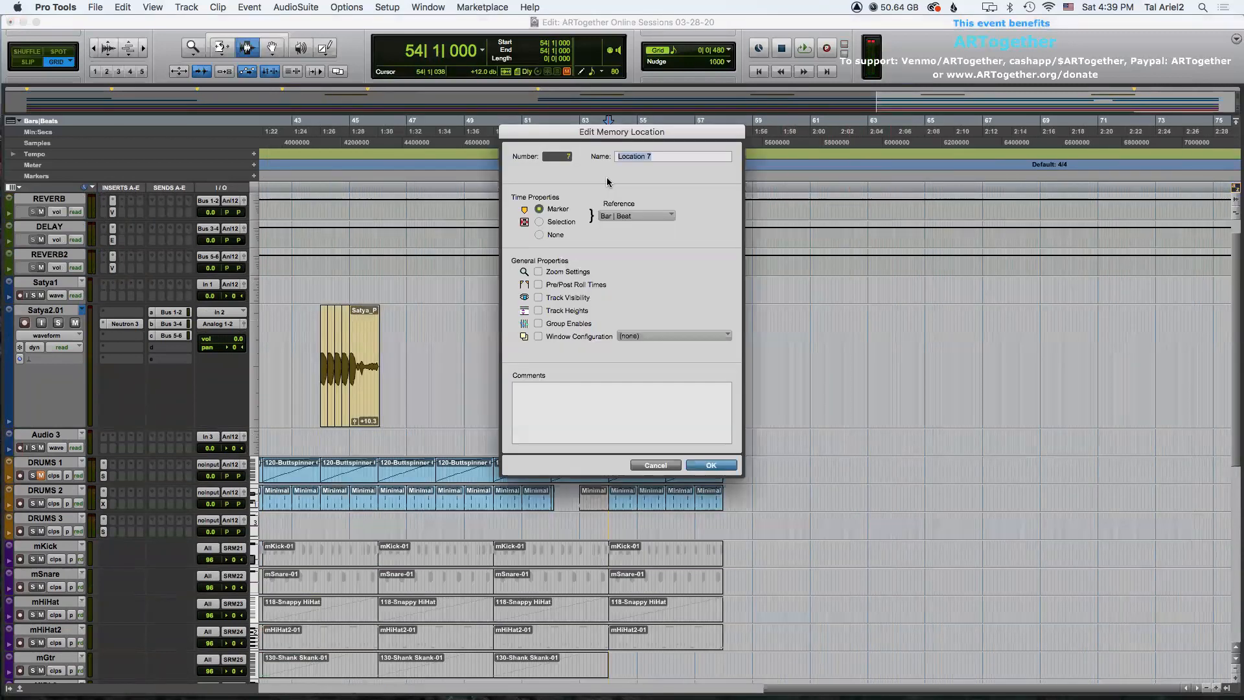
pyautogui.press('Return')
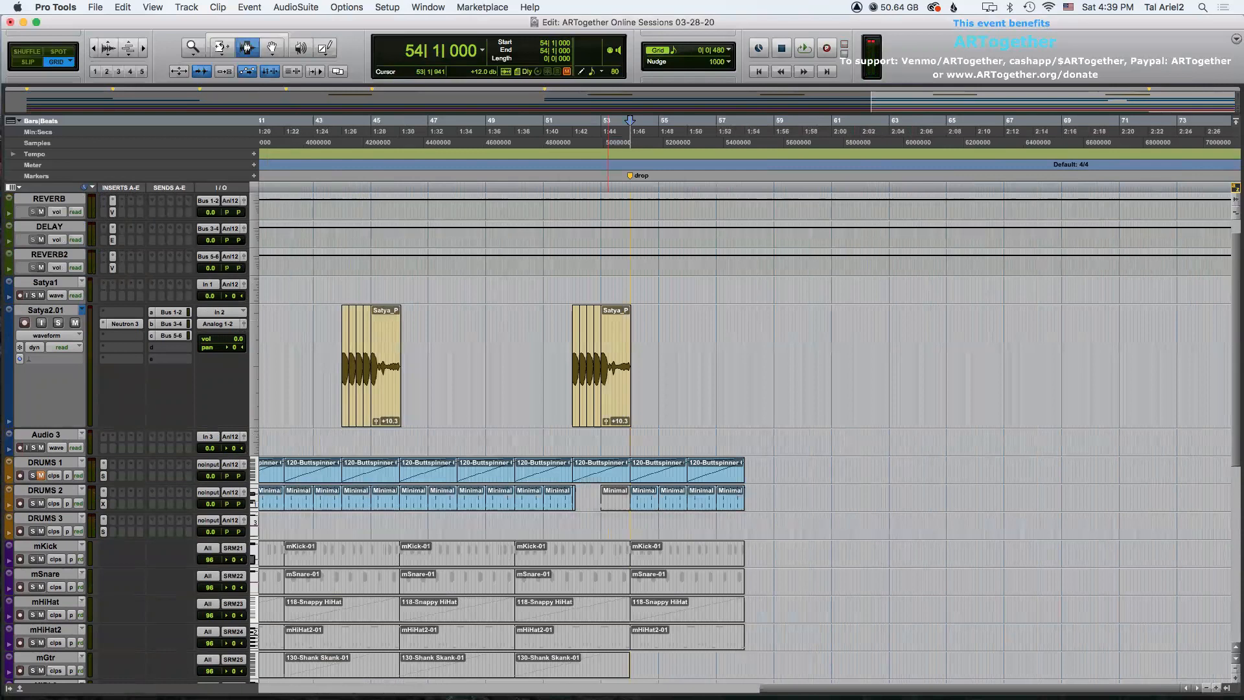
# Create a new stereo Instrument Track in ticks below DRUMS 2.
pyautogui.press('super+bracketright')
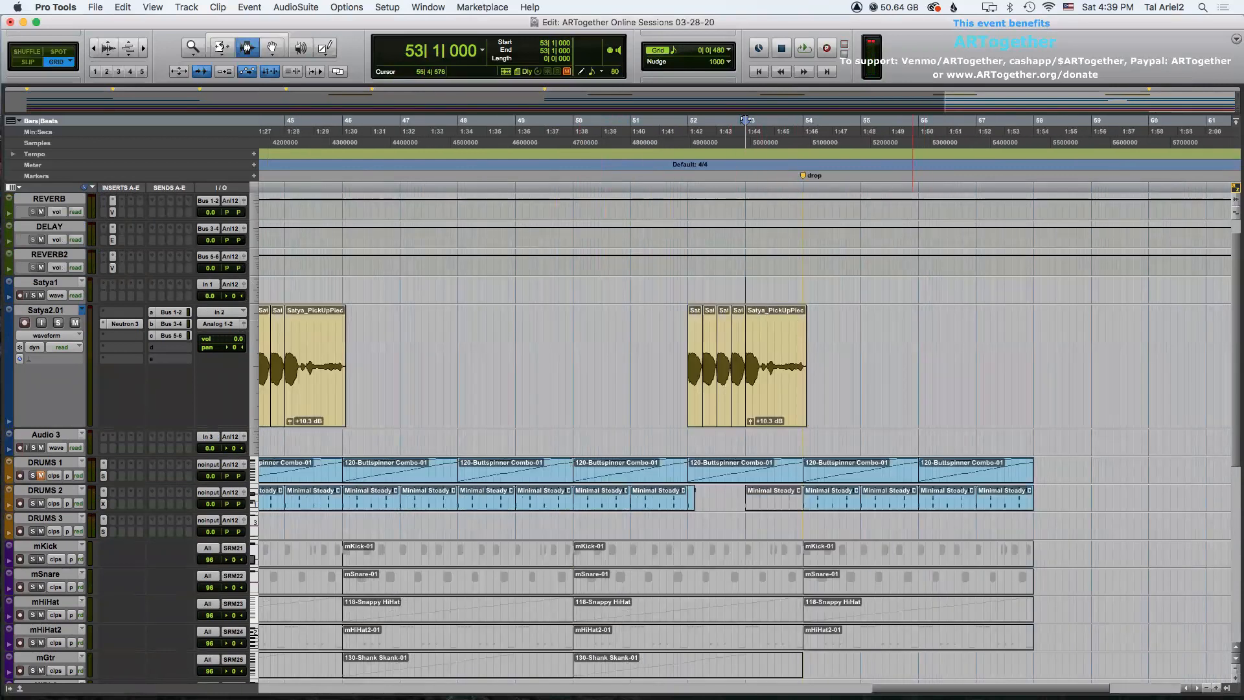
pyautogui.moveTo(745, 120); pyautogui.dragTo(457, 121)
pyautogui.moveTo(536, 347); pyautogui.dragTo(514, 342)
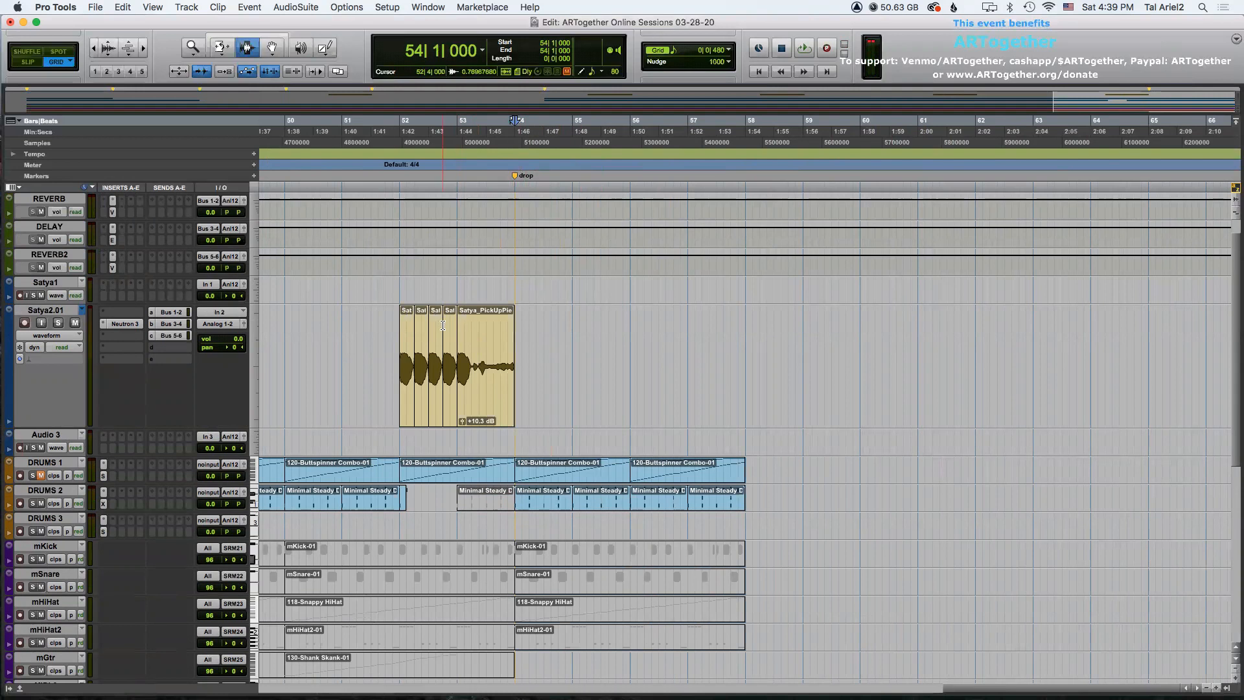
pyautogui.scroll(-1, 442, 325)
pyautogui.click(398, 330)
pyautogui.scroll(-2, 362, 369)
pyautogui.doubleClick(43, 407)
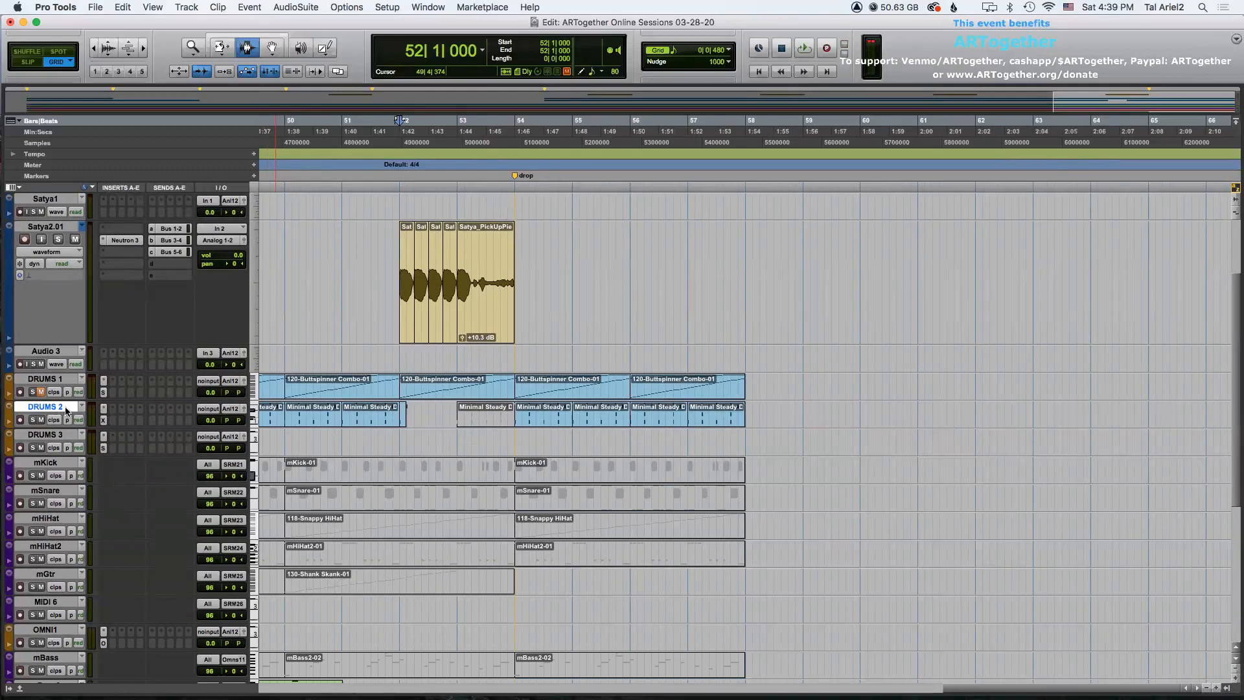
pyautogui.press('super+shift+n')
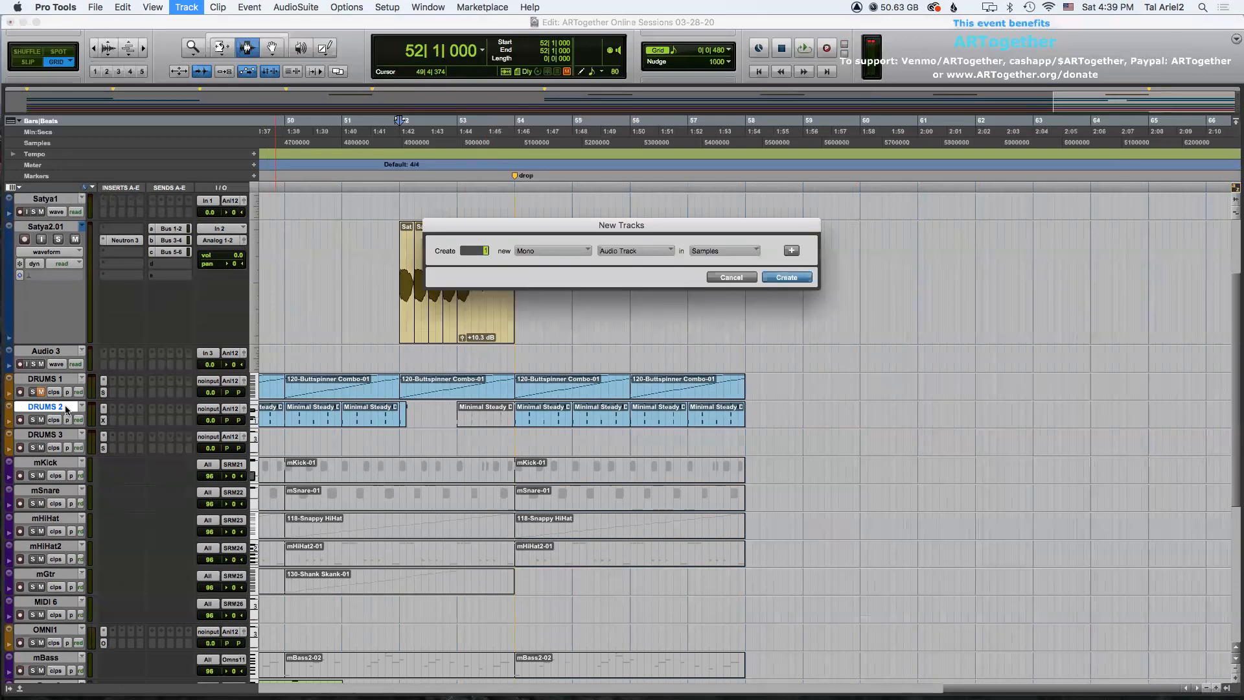
pyautogui.click(627, 254)
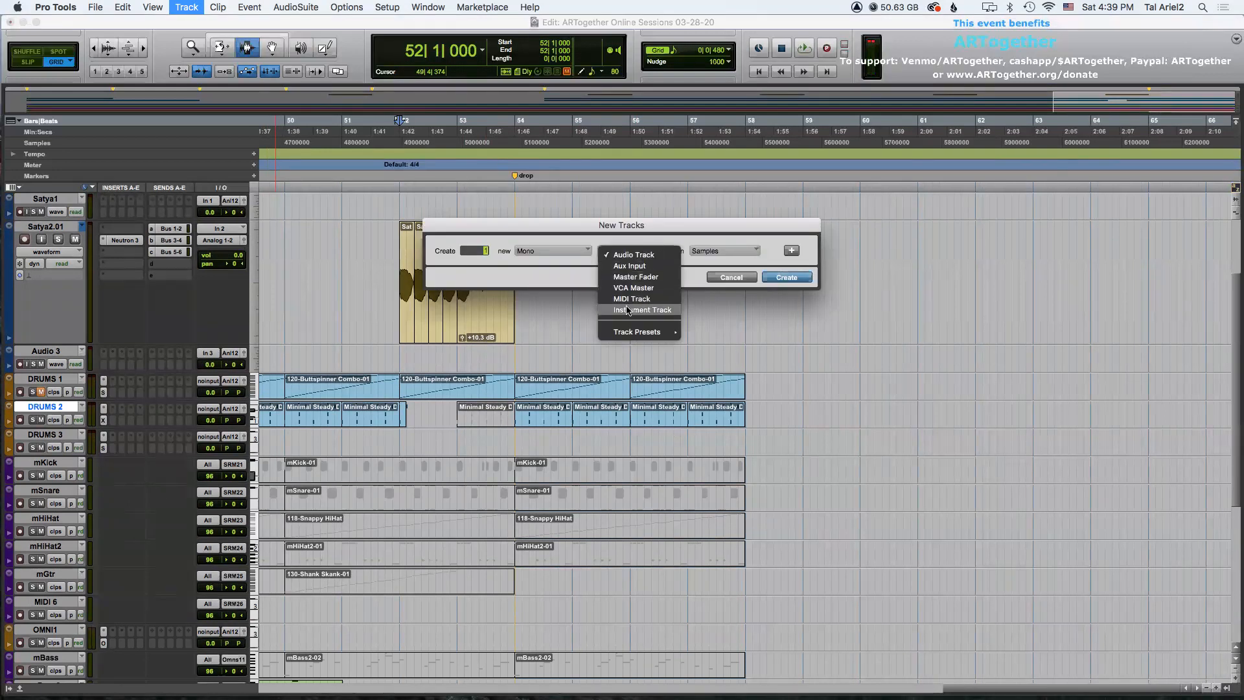
pyautogui.click(625, 309)
pyautogui.click(538, 265)
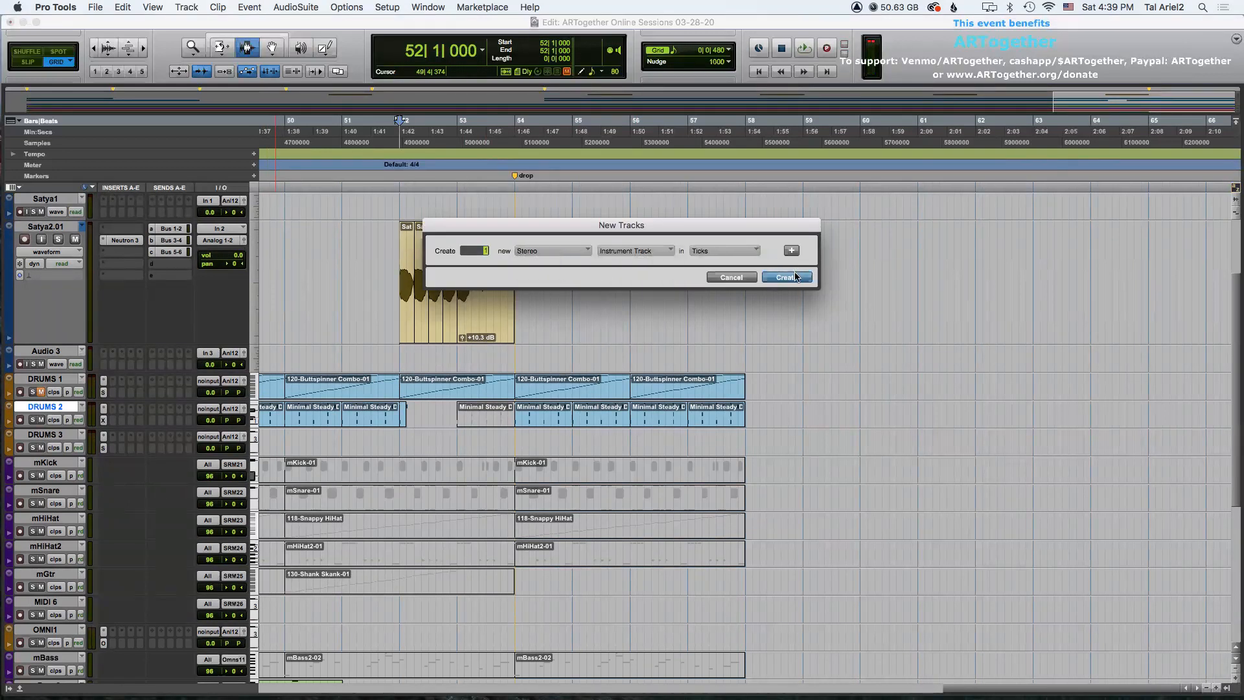
pyautogui.press('Return')
# Rename the new instrument track to DRUMS4.
pyautogui.doubleClick(53, 438)
pyautogui.write('DRUMS4')
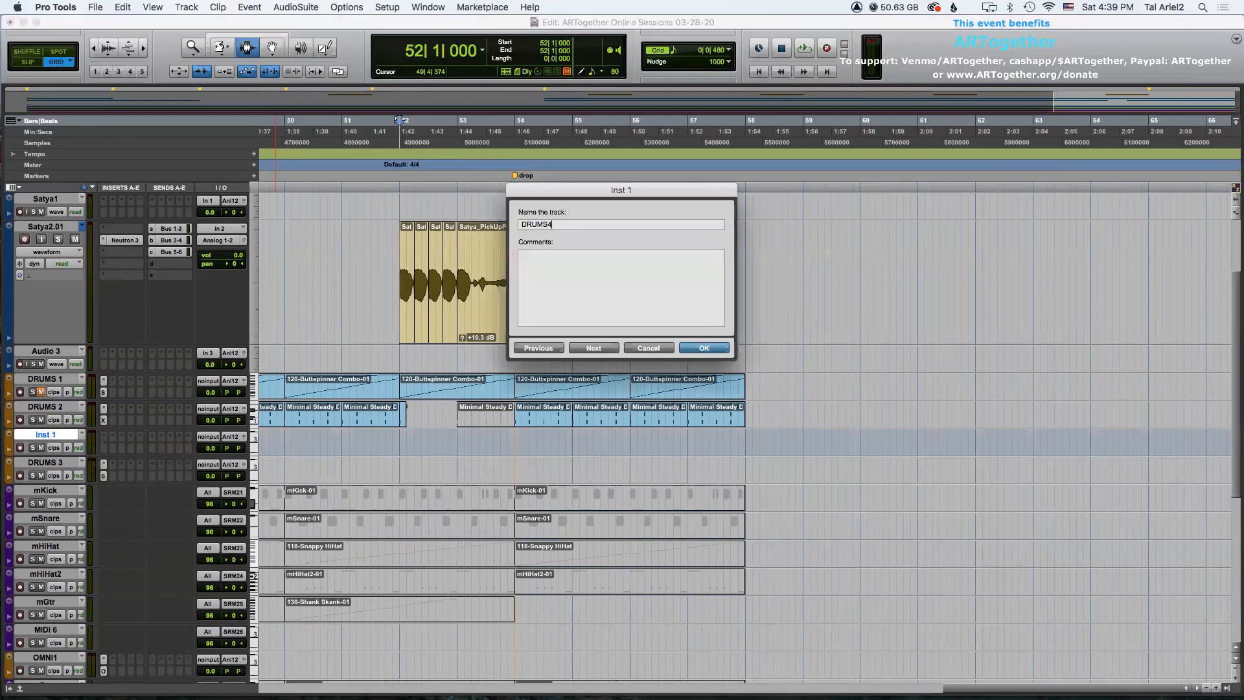
pyautogui.press('Return')
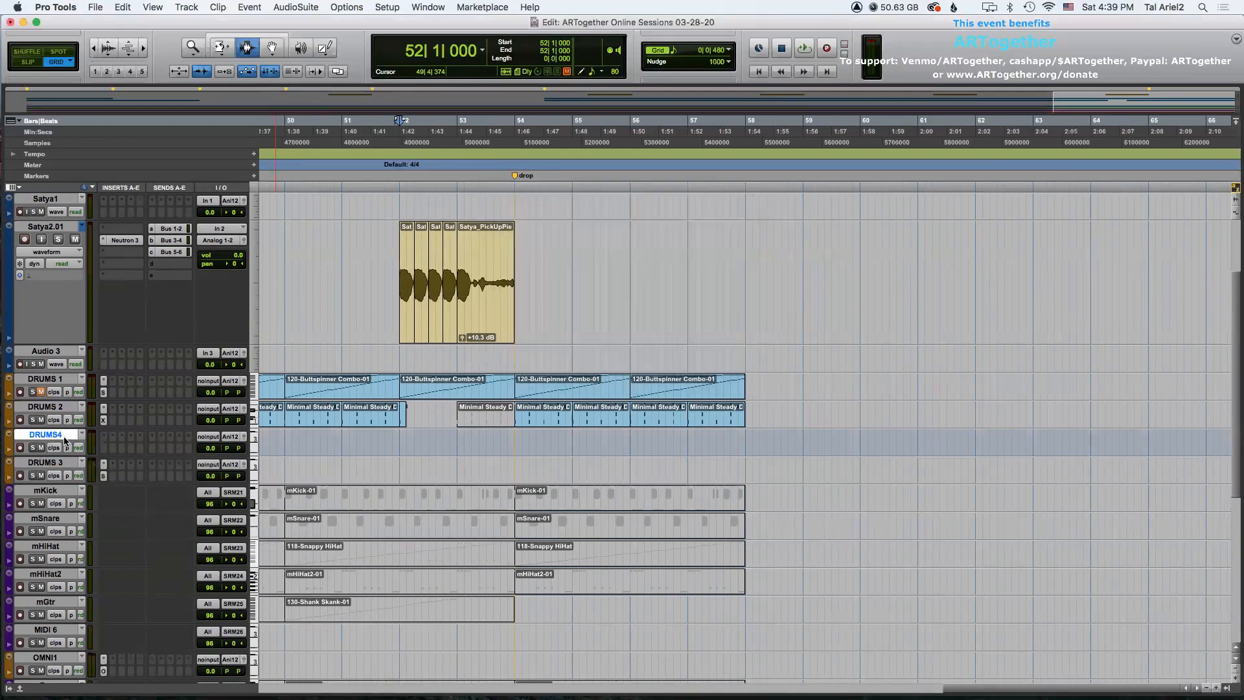
# Insert the XO (stereo) instrument plugin on the DRUMS4 track.
pyautogui.click(104, 437)
pyautogui.moveTo(155, 436)
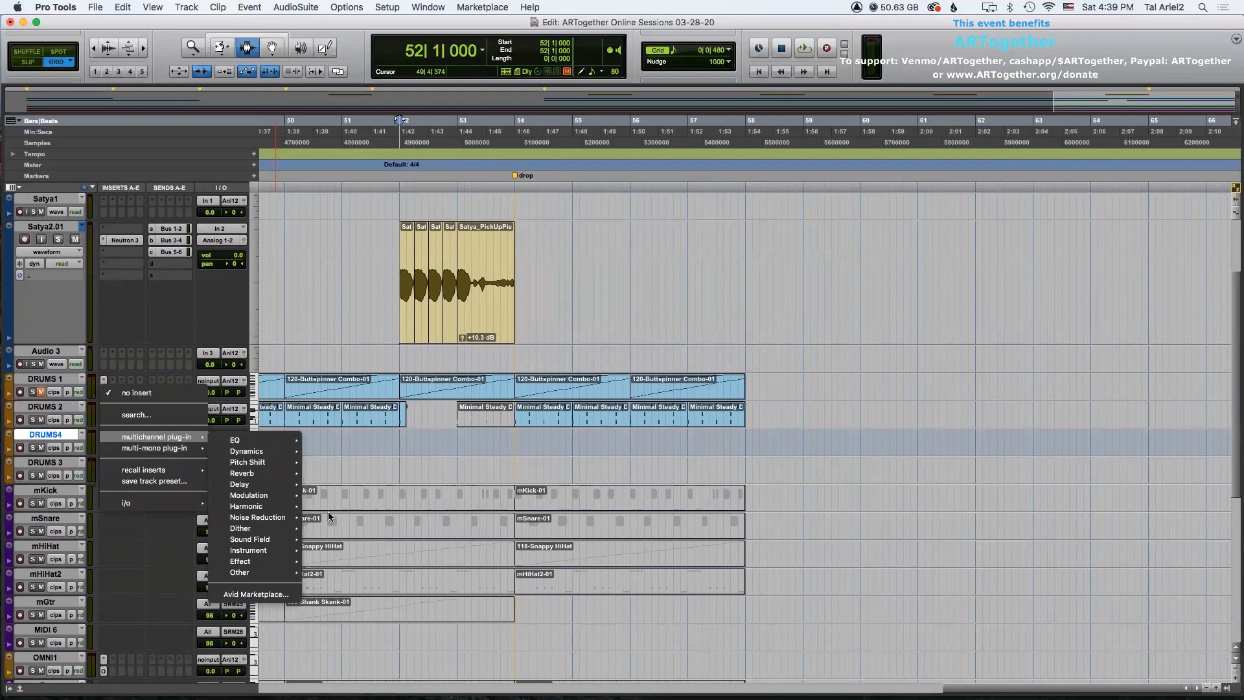
pyautogui.moveTo(289, 552)
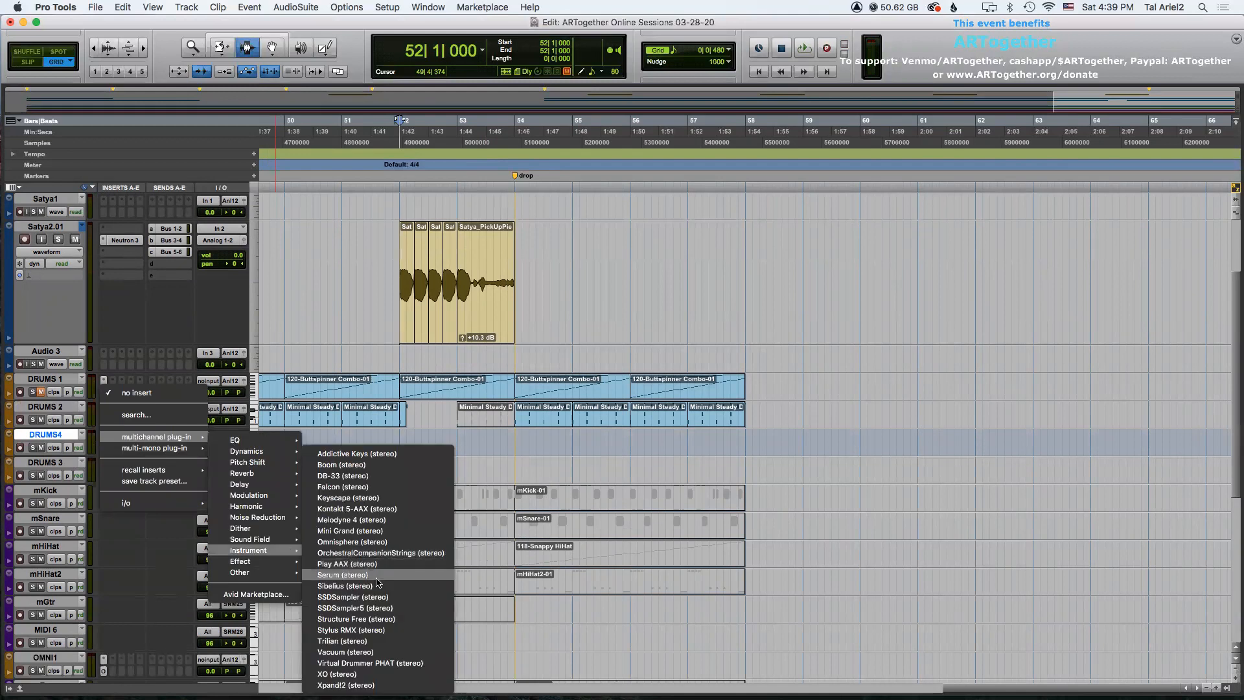
pyautogui.click(358, 674)
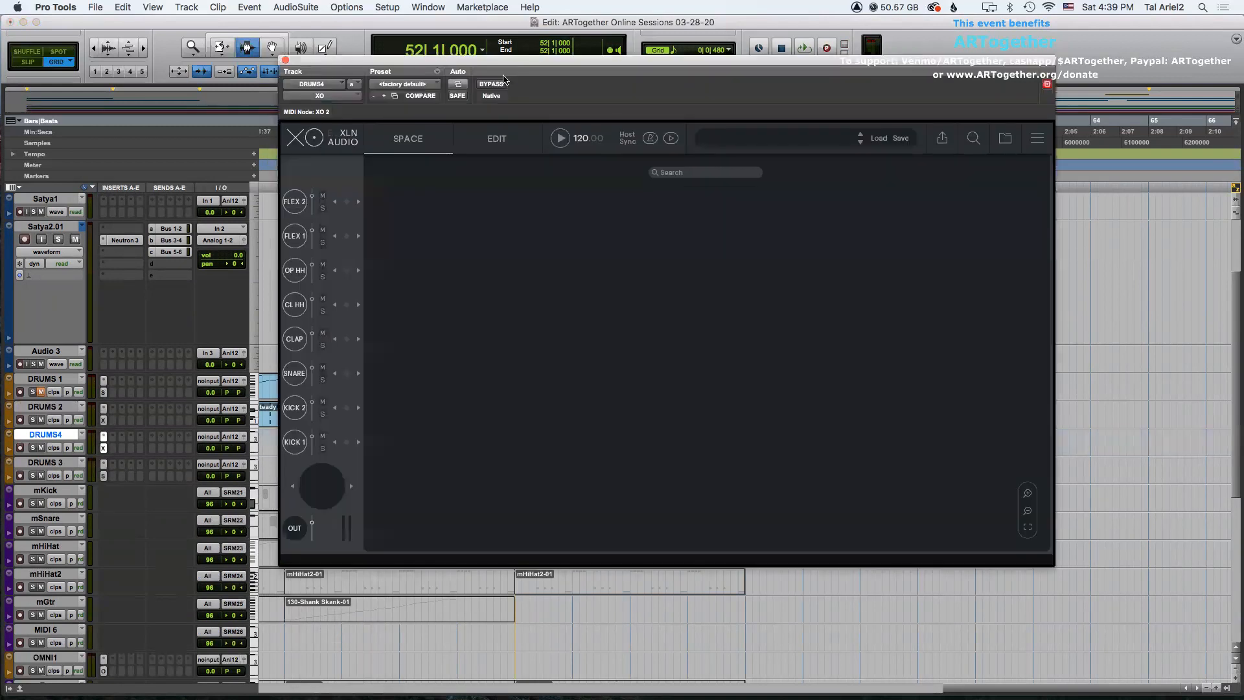
# Explore XO's Edit page and Beat Combiner, start playback and open the preset browser.
pyautogui.moveTo(469, 62); pyautogui.dragTo(542, 119)
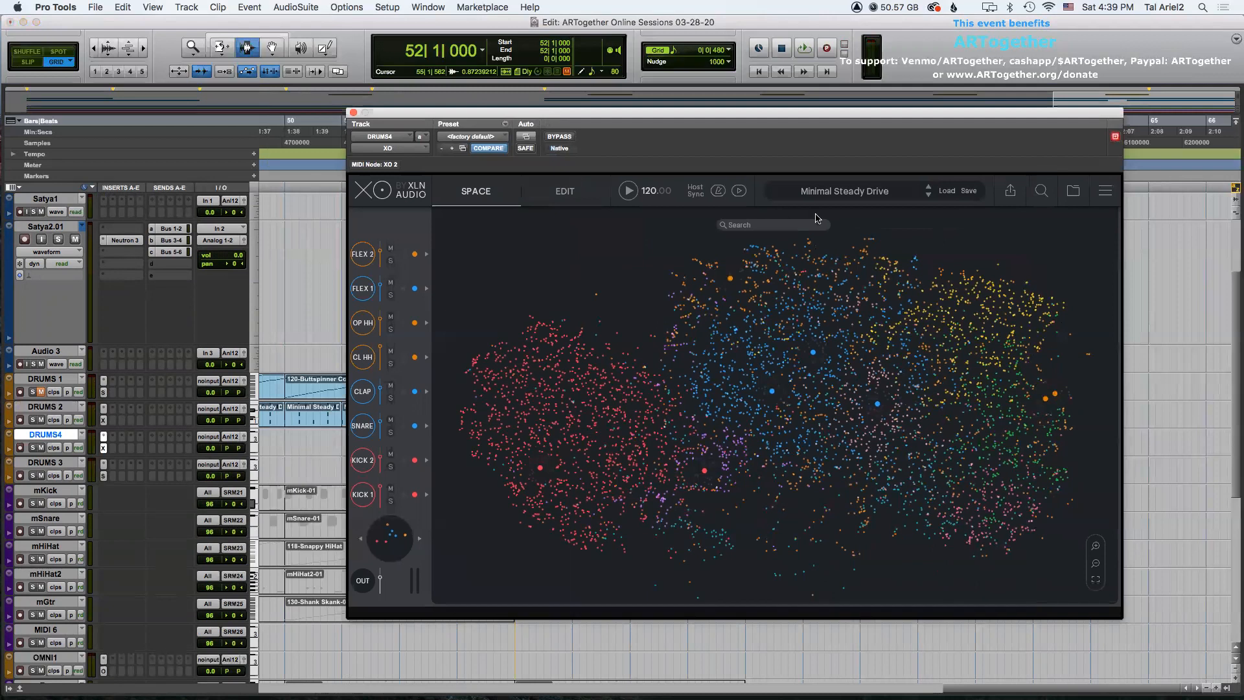
pyautogui.click(564, 191)
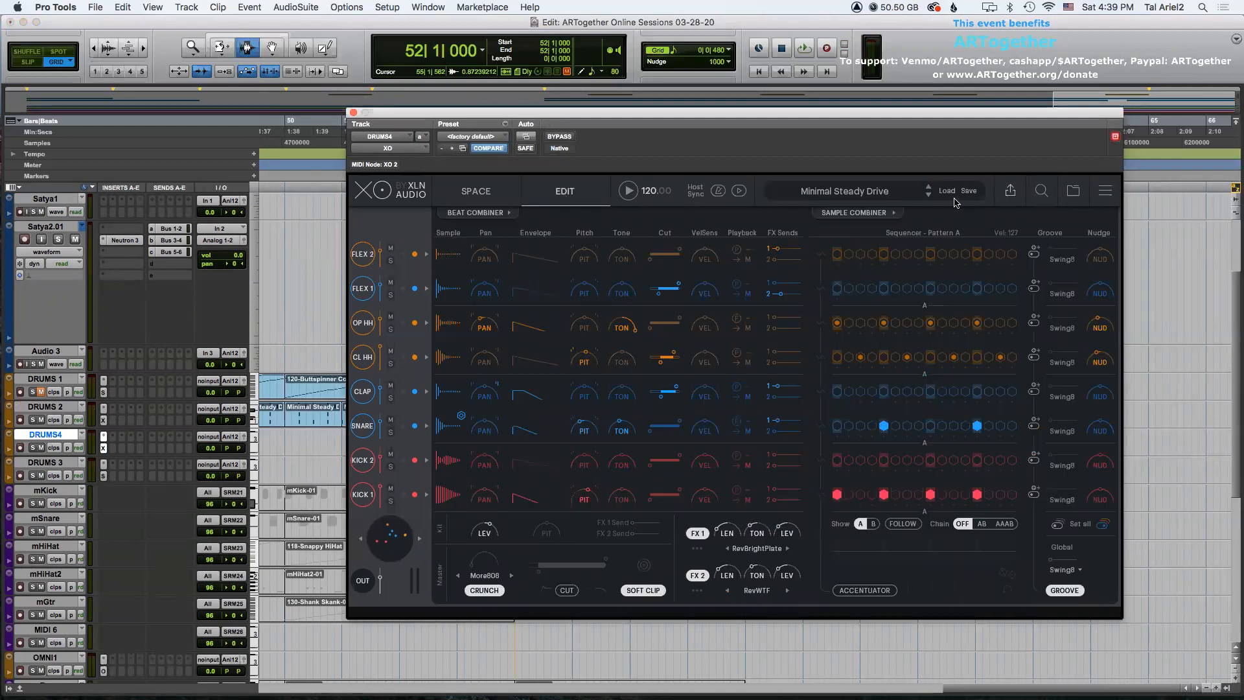
pyautogui.click(456, 214)
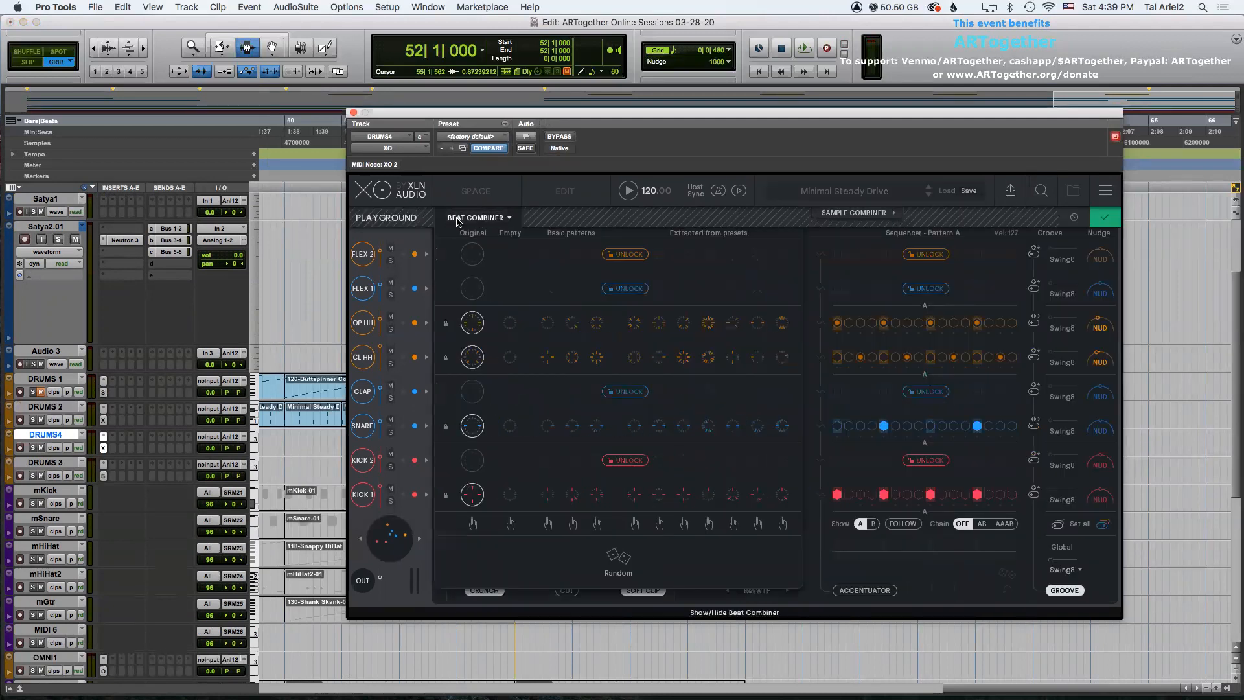
pyautogui.click(1104, 217)
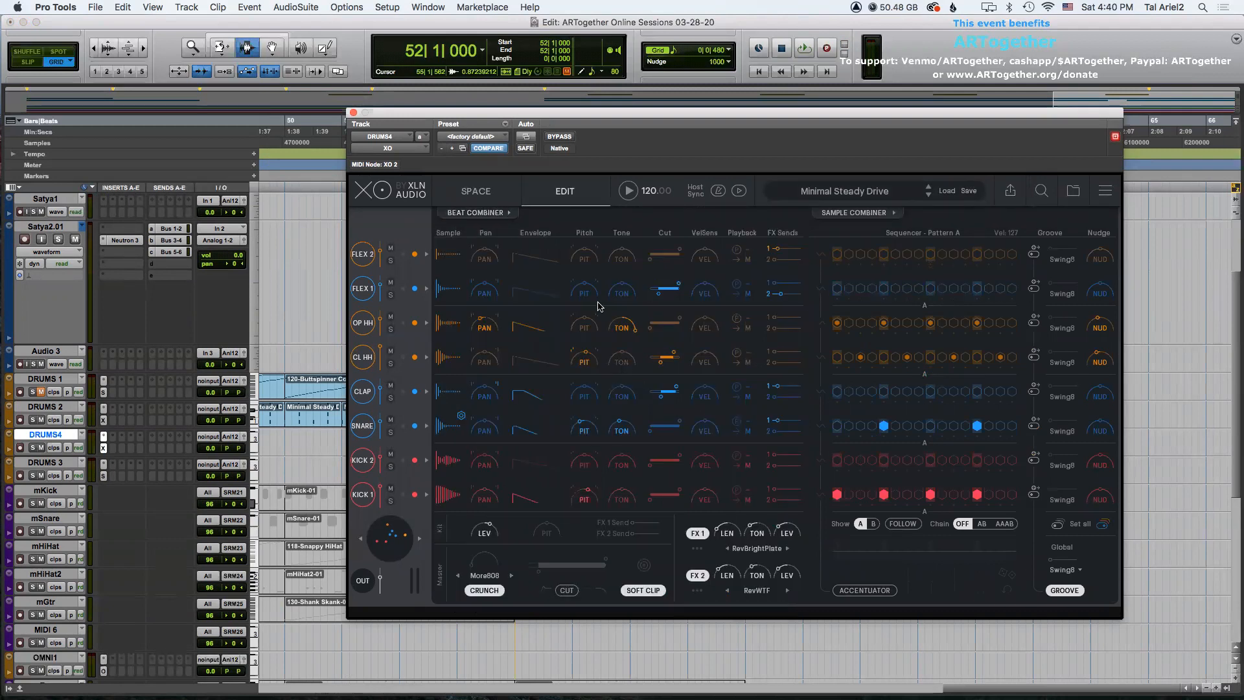
pyautogui.click(635, 191)
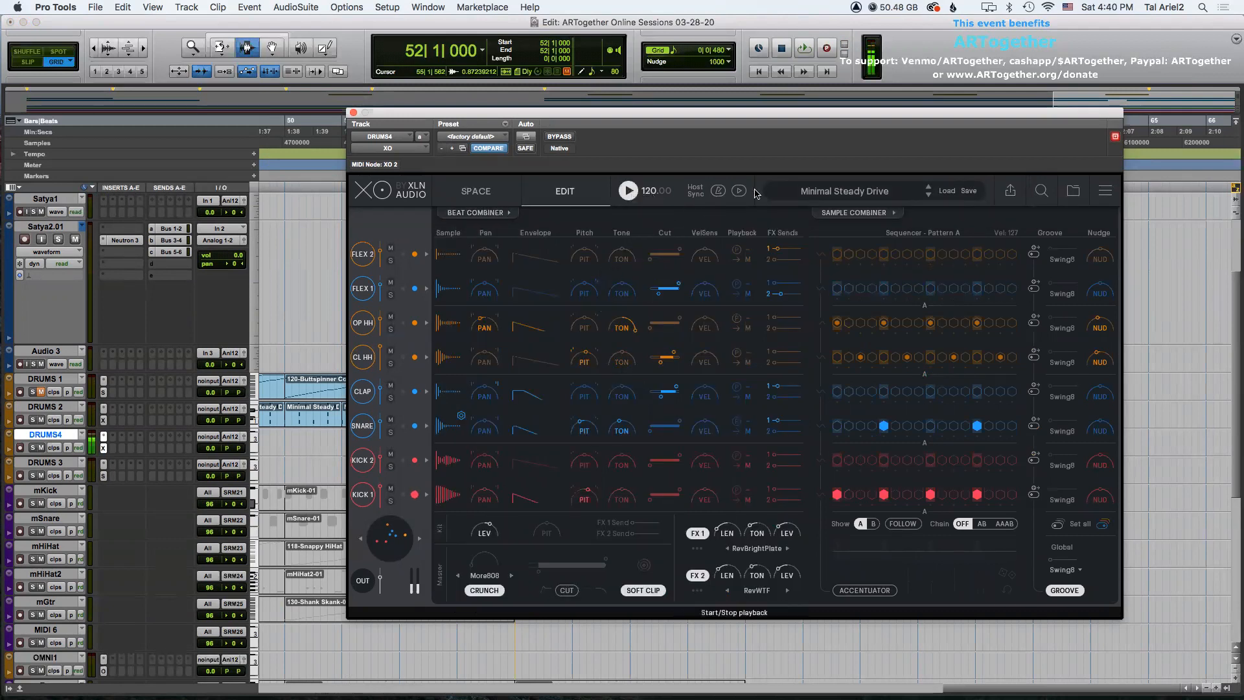
pyautogui.click(807, 191)
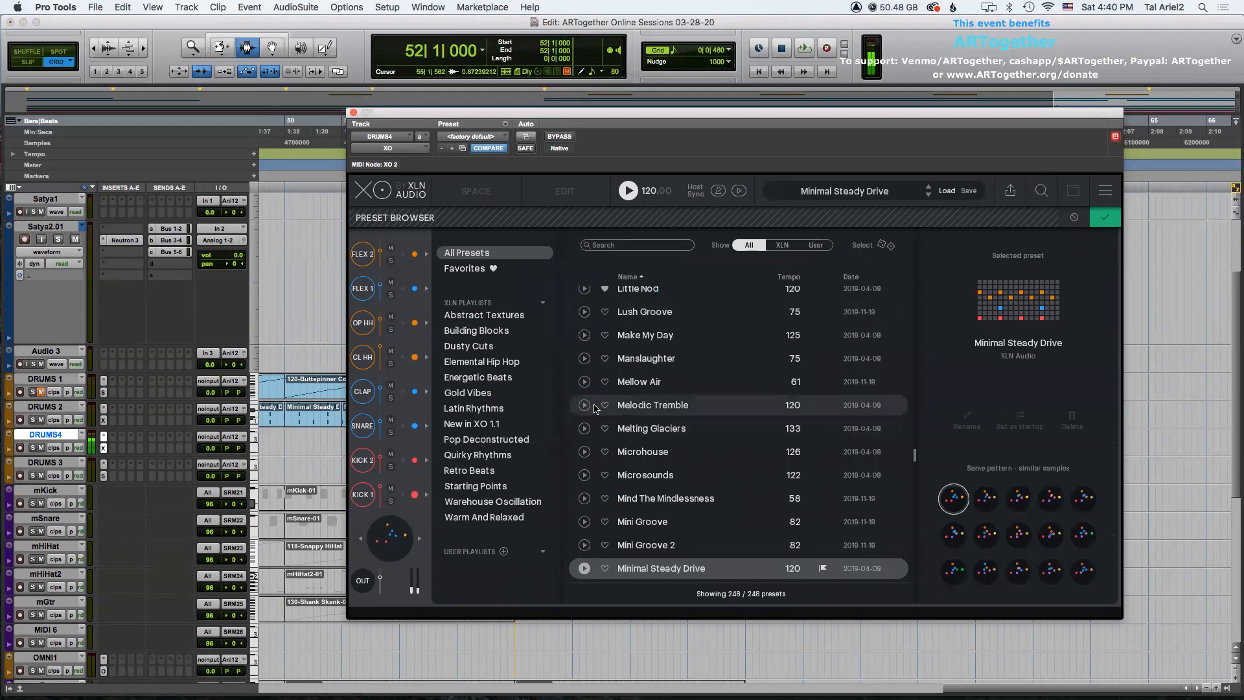
# Audition Energetic Beats presets with host sync enabled and settle on the Hard EDM preset.
pyautogui.click(477, 377)
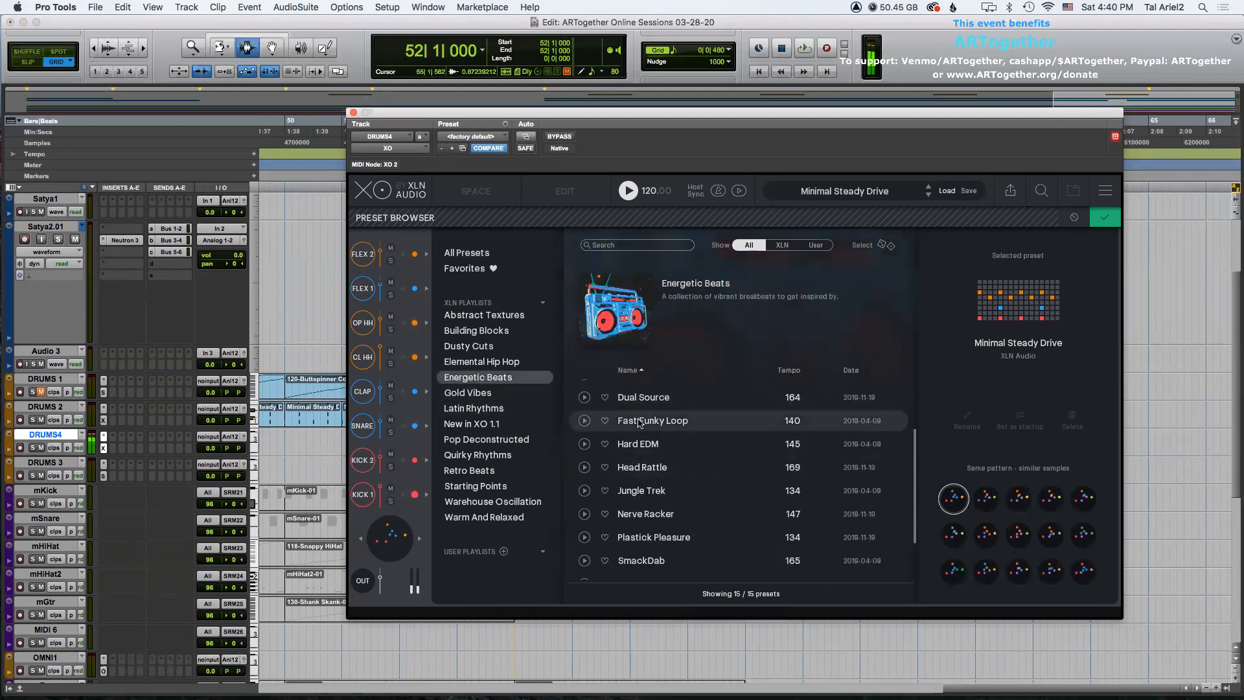
pyautogui.click(639, 447)
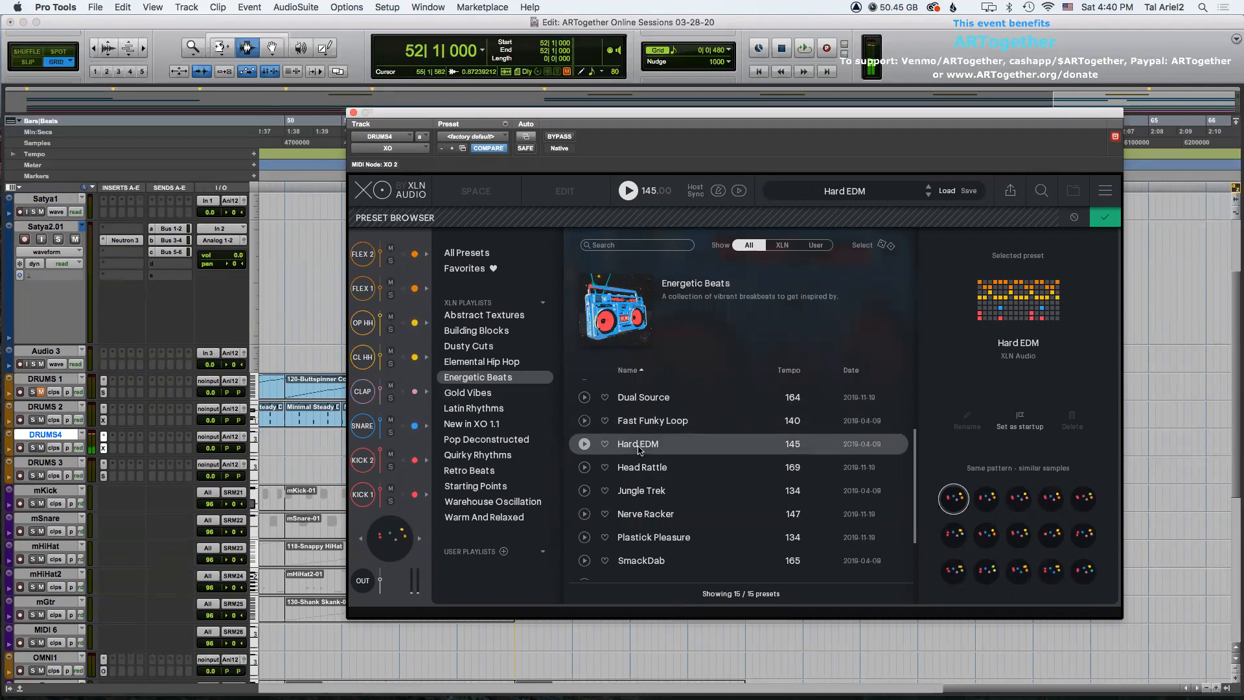
pyautogui.scroll(-2, 678, 483)
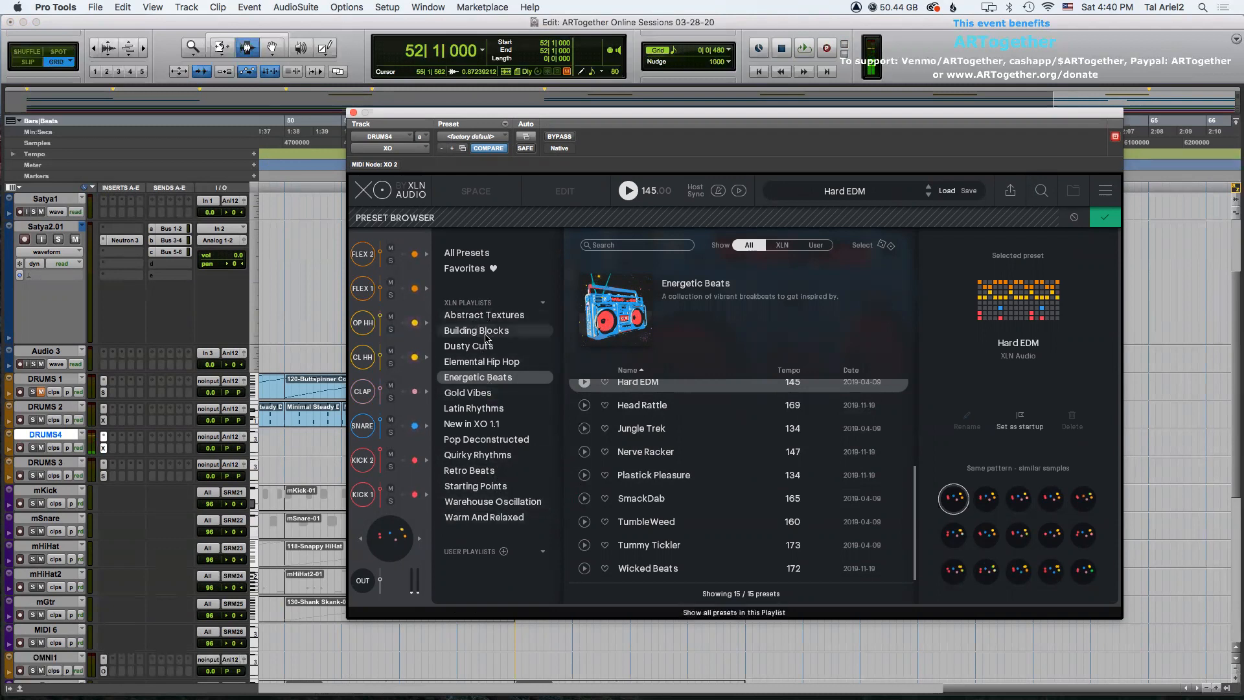
pyautogui.click(690, 426)
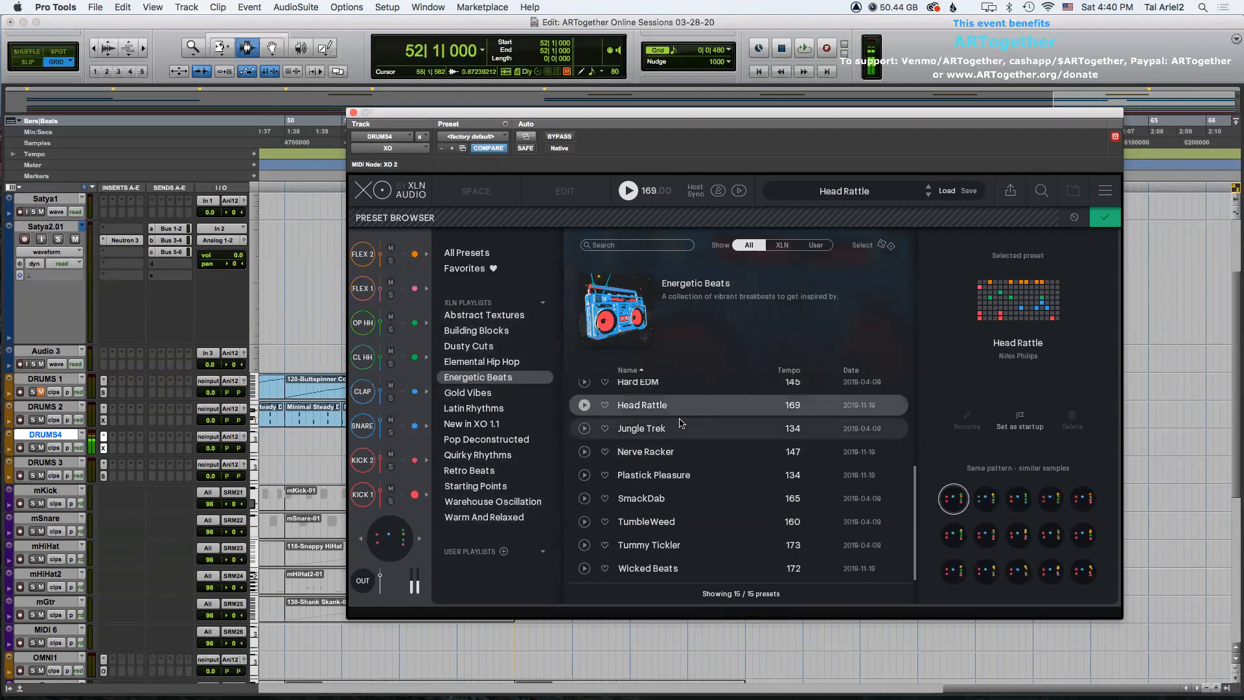
pyautogui.click(660, 456)
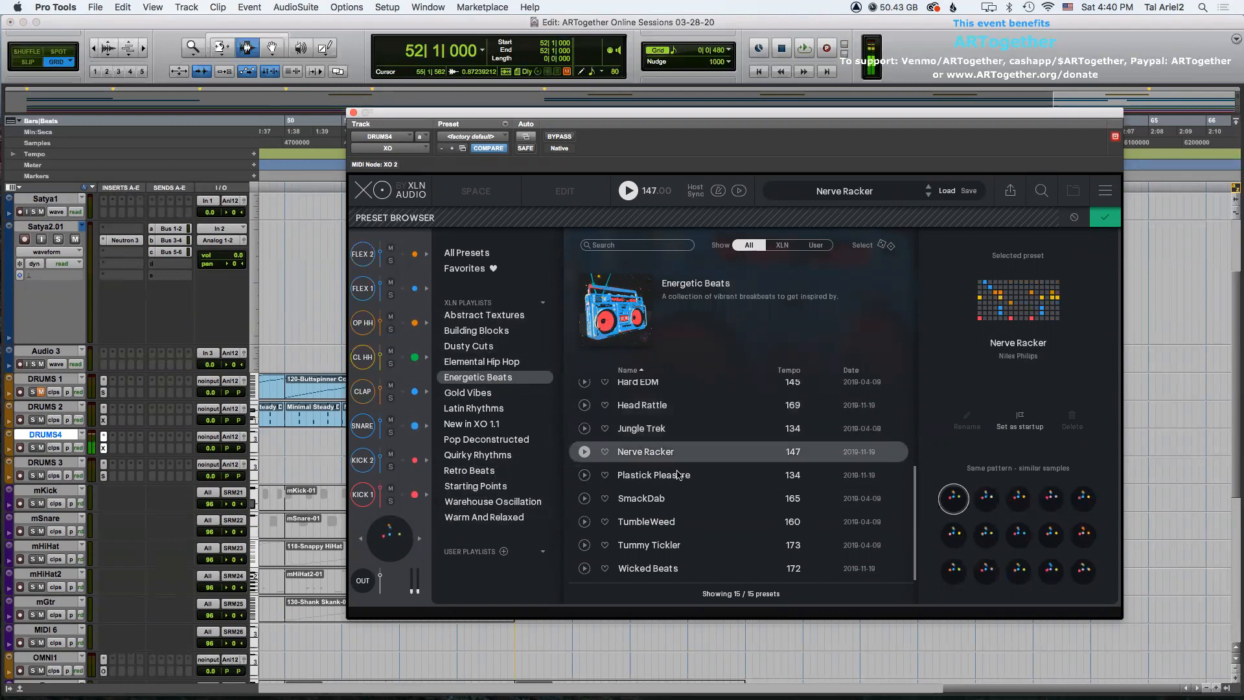
pyautogui.click(677, 477)
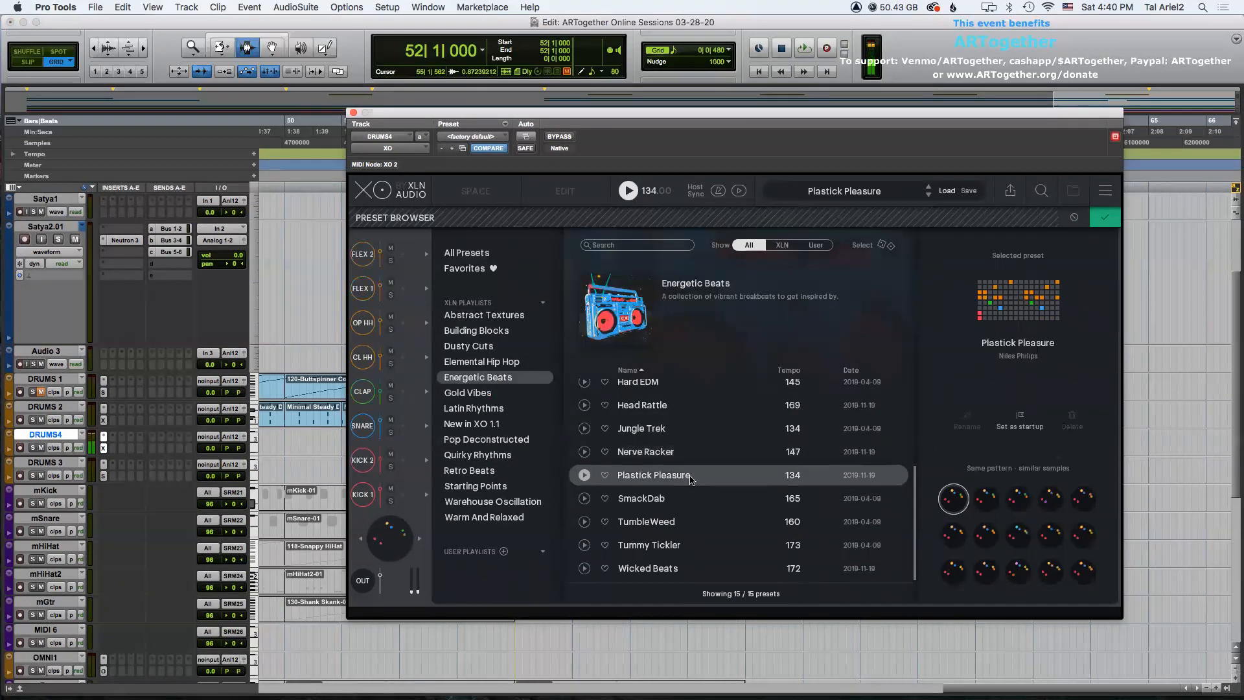
pyautogui.click(661, 503)
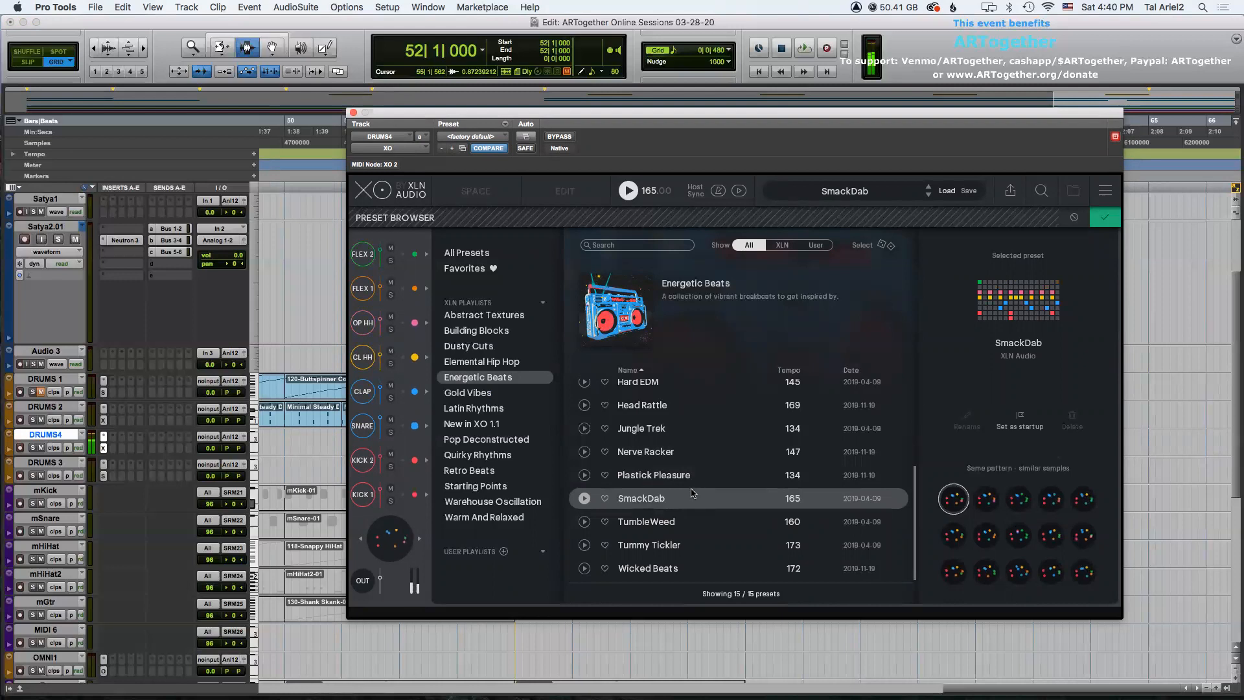
pyautogui.click(662, 528)
pyautogui.click(717, 192)
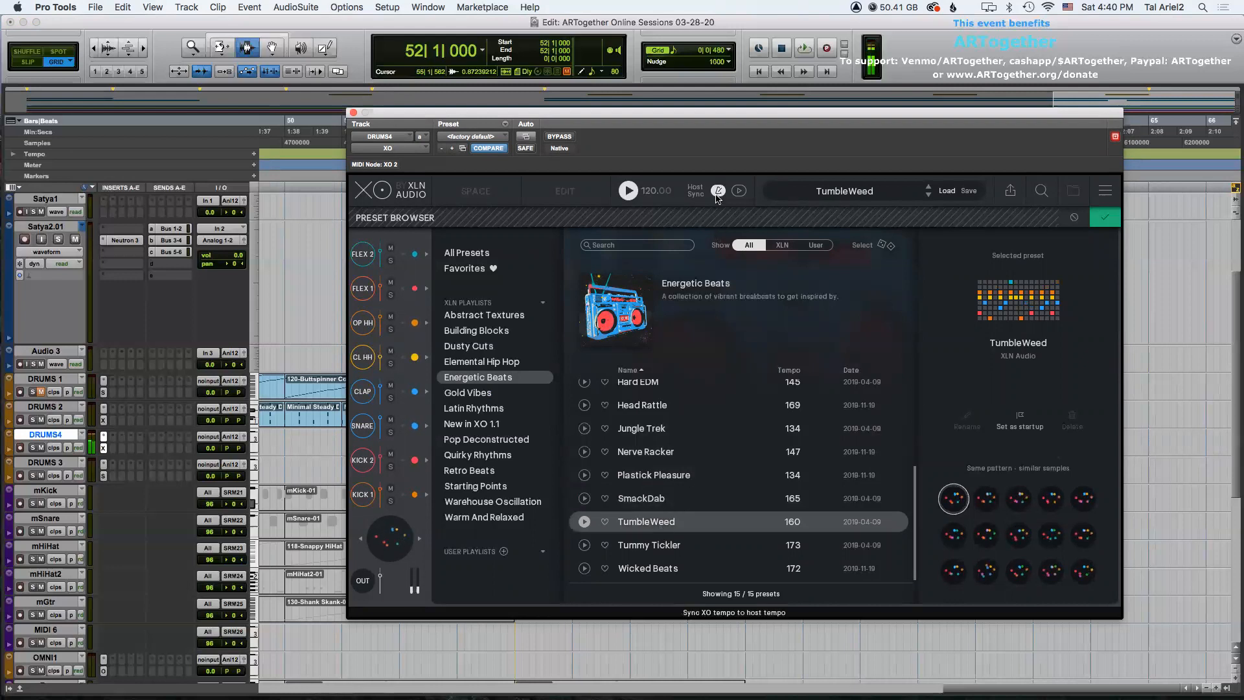
pyautogui.click(663, 543)
pyautogui.scroll(3, 661, 463)
pyautogui.click(646, 469)
# Export the Hard EDM pattern as MIDI onto DRUMS4 at bar 54 and close the plugin window.
pyautogui.moveTo(441, 114); pyautogui.dragTo(865, 57)
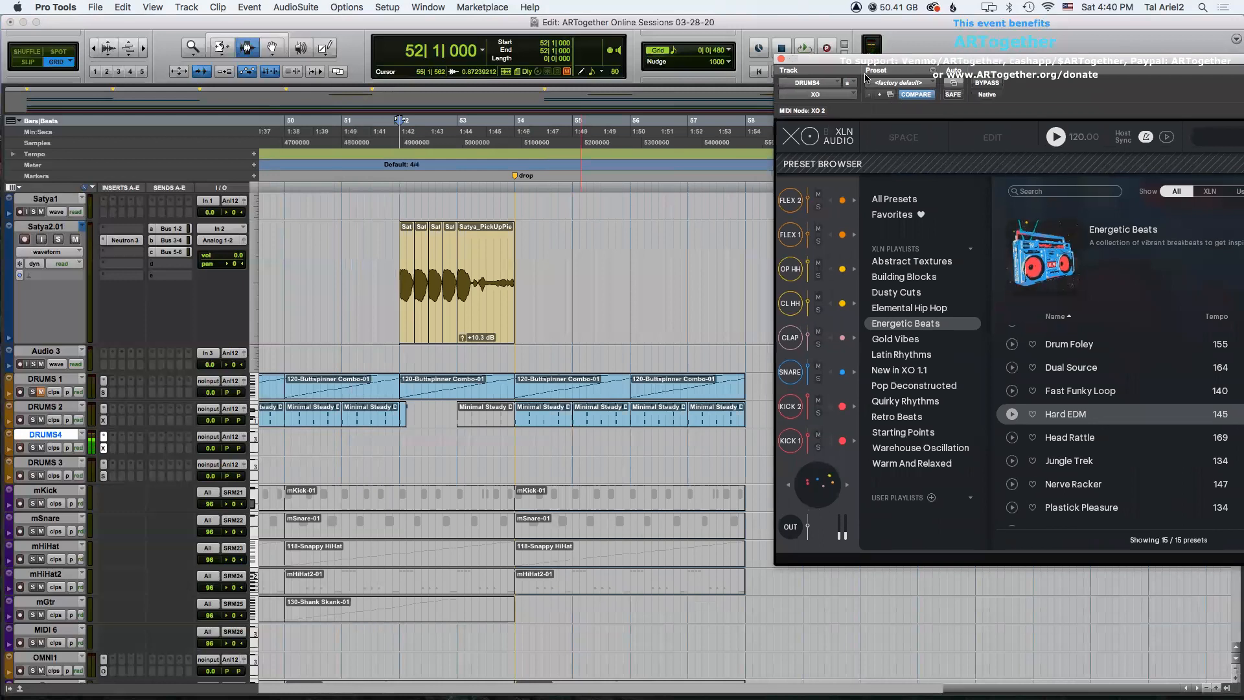
pyautogui.moveTo(1212, 60); pyautogui.dragTo(834, 246)
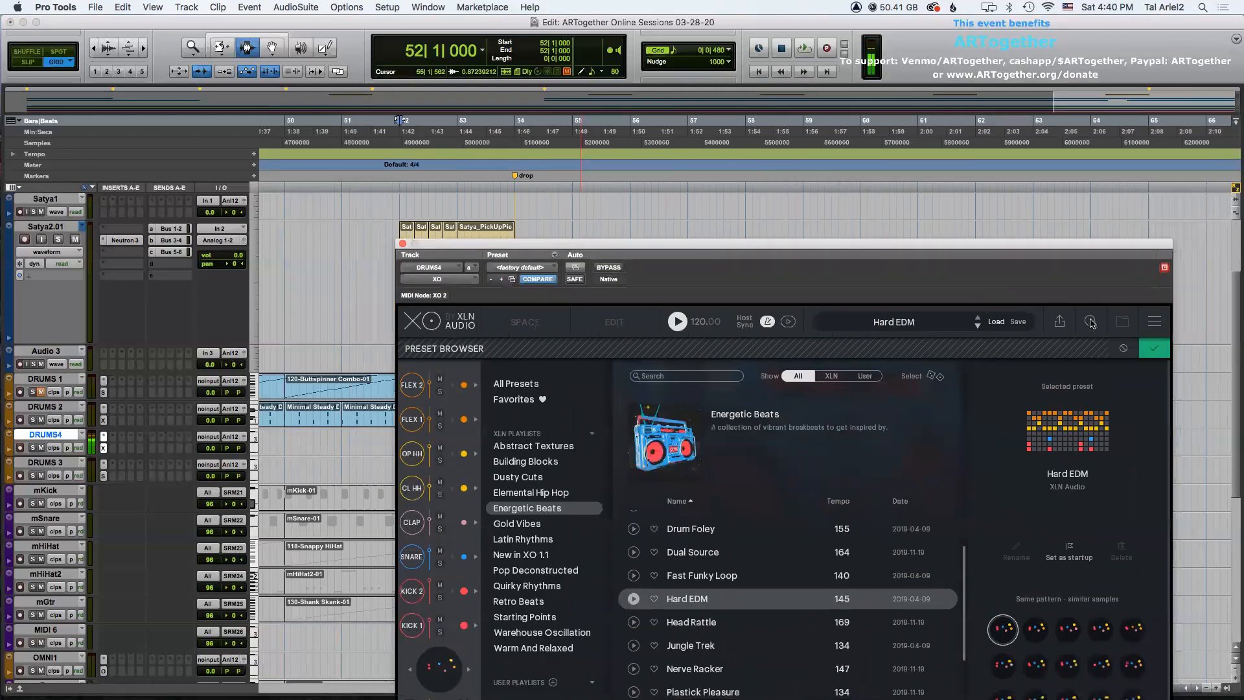
pyautogui.click(1059, 321)
pyautogui.moveTo(664, 248); pyautogui.dragTo(945, 113)
pyautogui.moveTo(1022, 421); pyautogui.dragTo(518, 441)
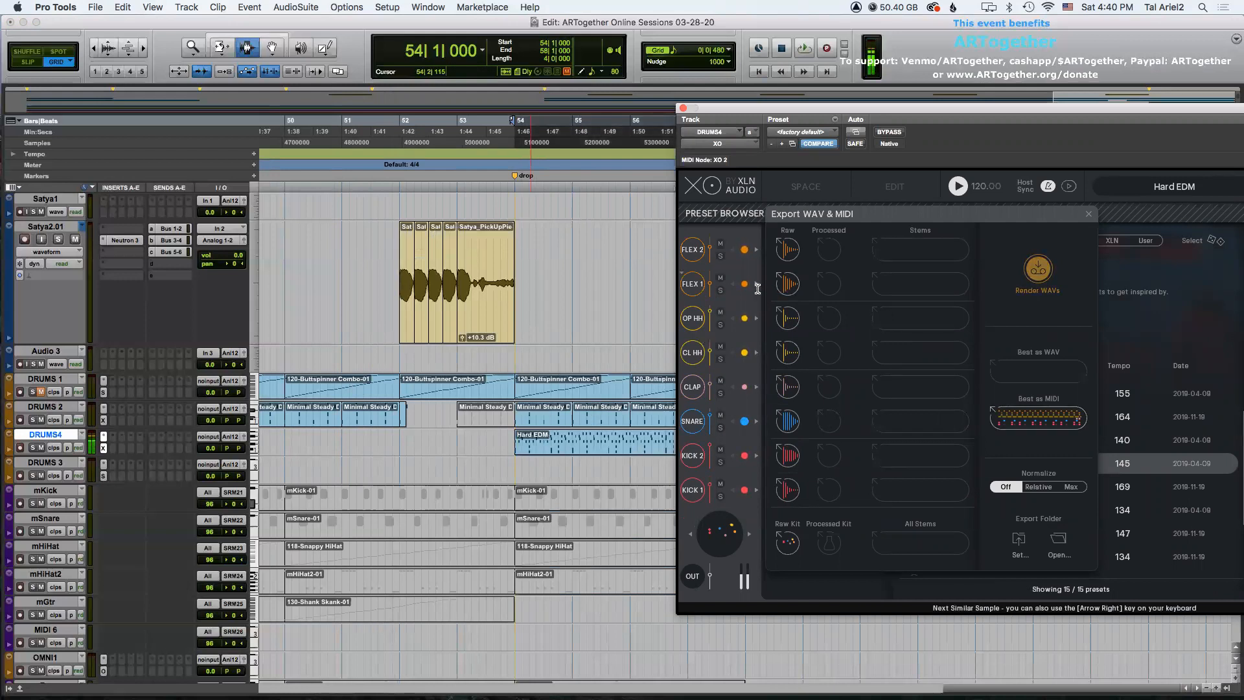
pyautogui.click(683, 108)
# Select the DRUMS2 clips from bar 54 through bar 58.
pyautogui.press('space')
pyautogui.press('space')
pyautogui.press('F8')
pyautogui.click(563, 419)
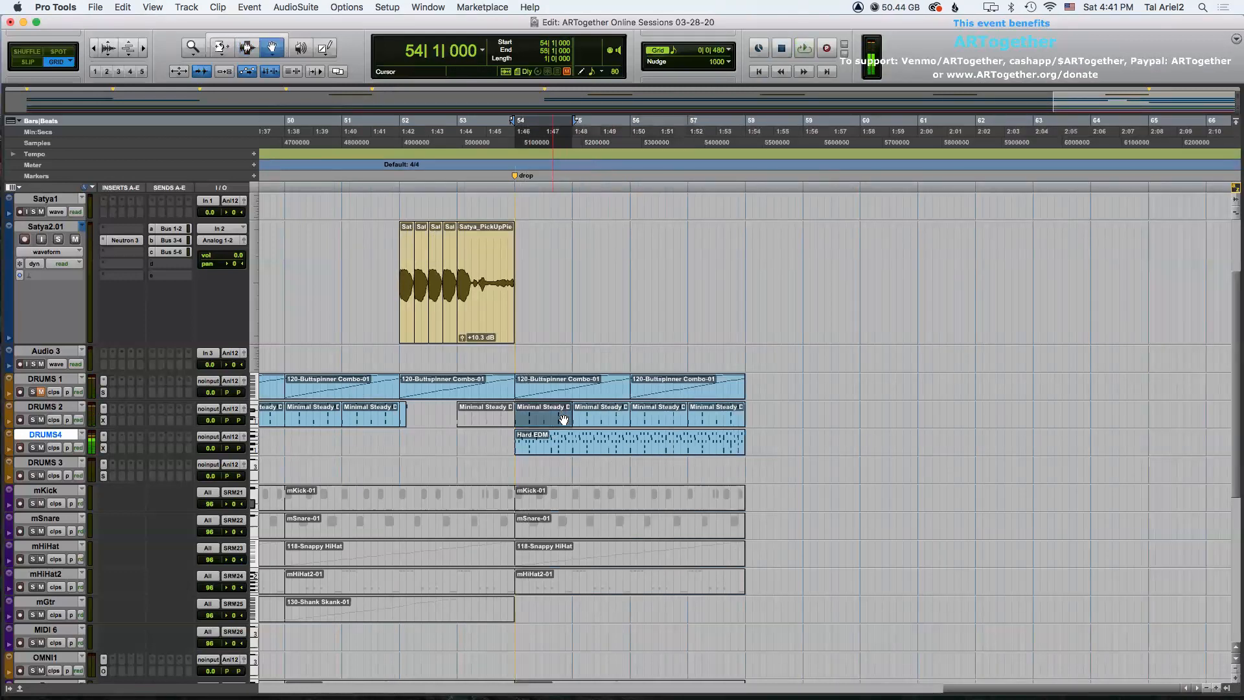
pyautogui.keyDown('shift'); pyautogui.click(705, 419); pyautogui.keyUp('shift')
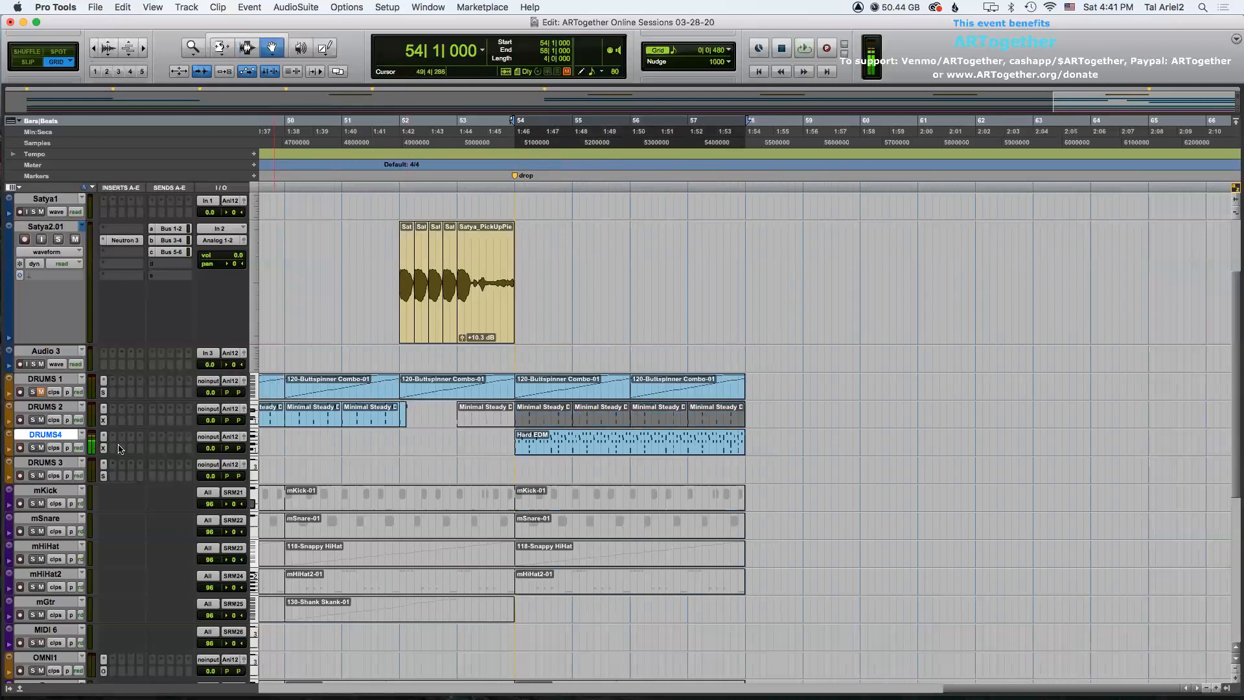
# Play back from bar 52 and raise the DRUMS4 track's volume to +8.4 dB.
pyautogui.click(105, 449)
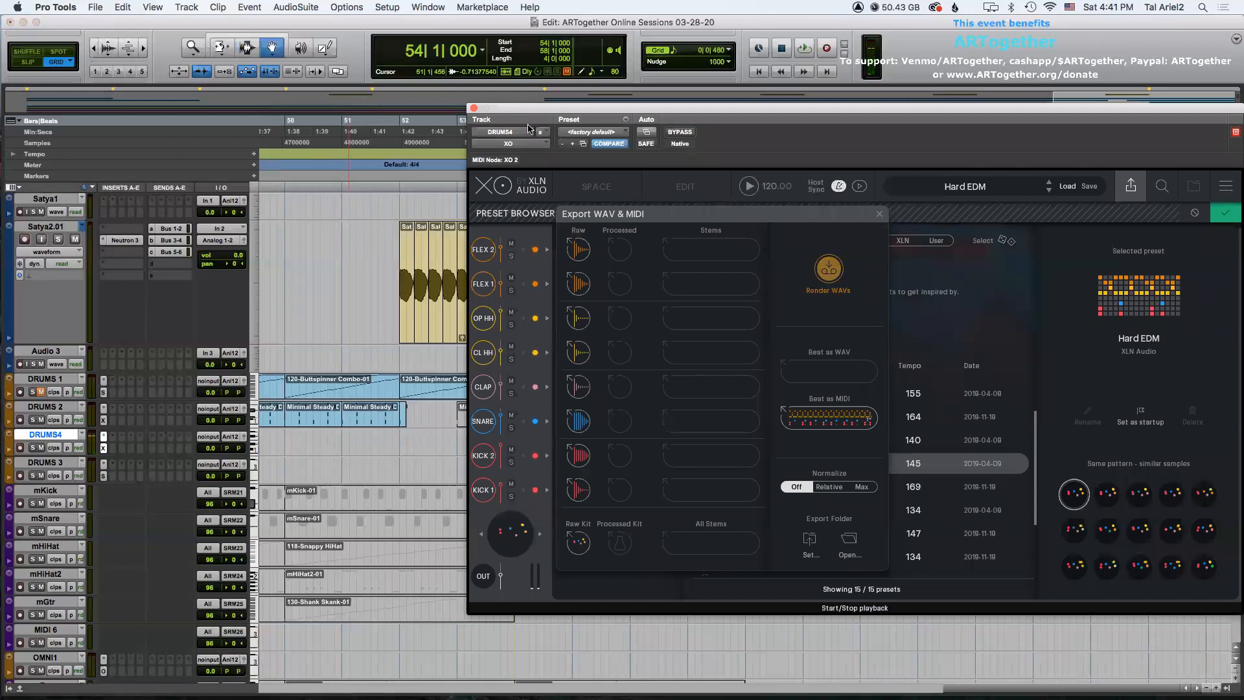
pyautogui.click(473, 108)
pyautogui.press('F7')
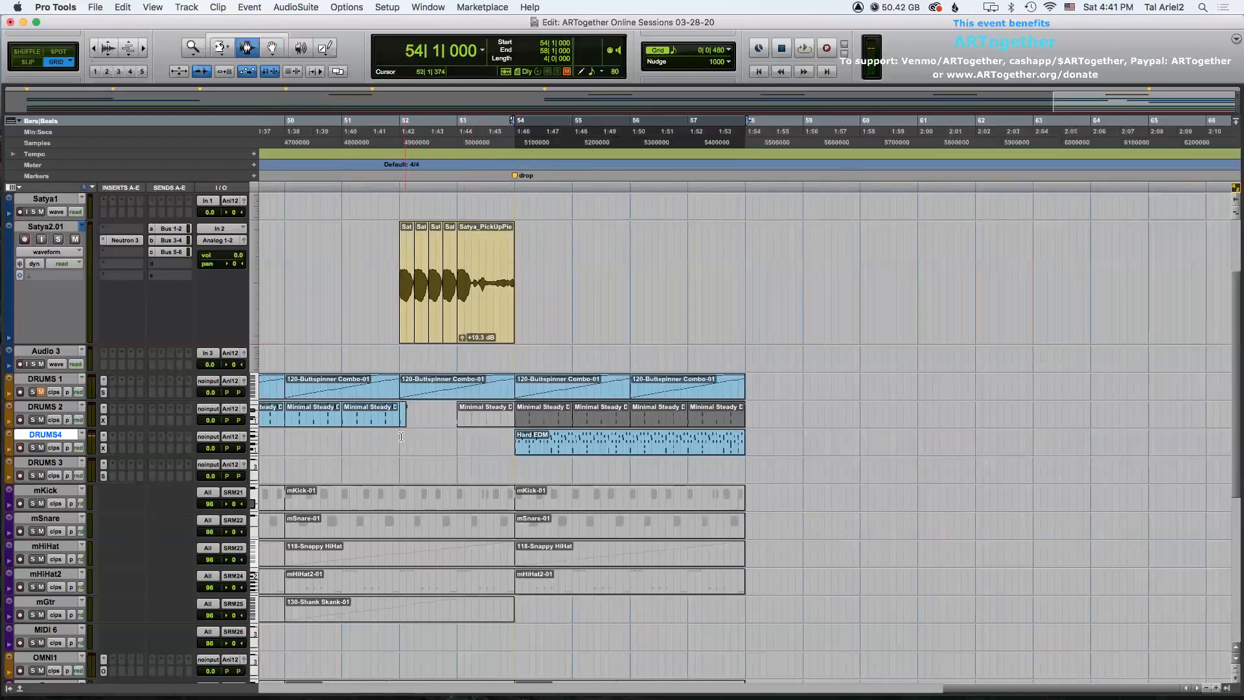
pyautogui.click(400, 436)
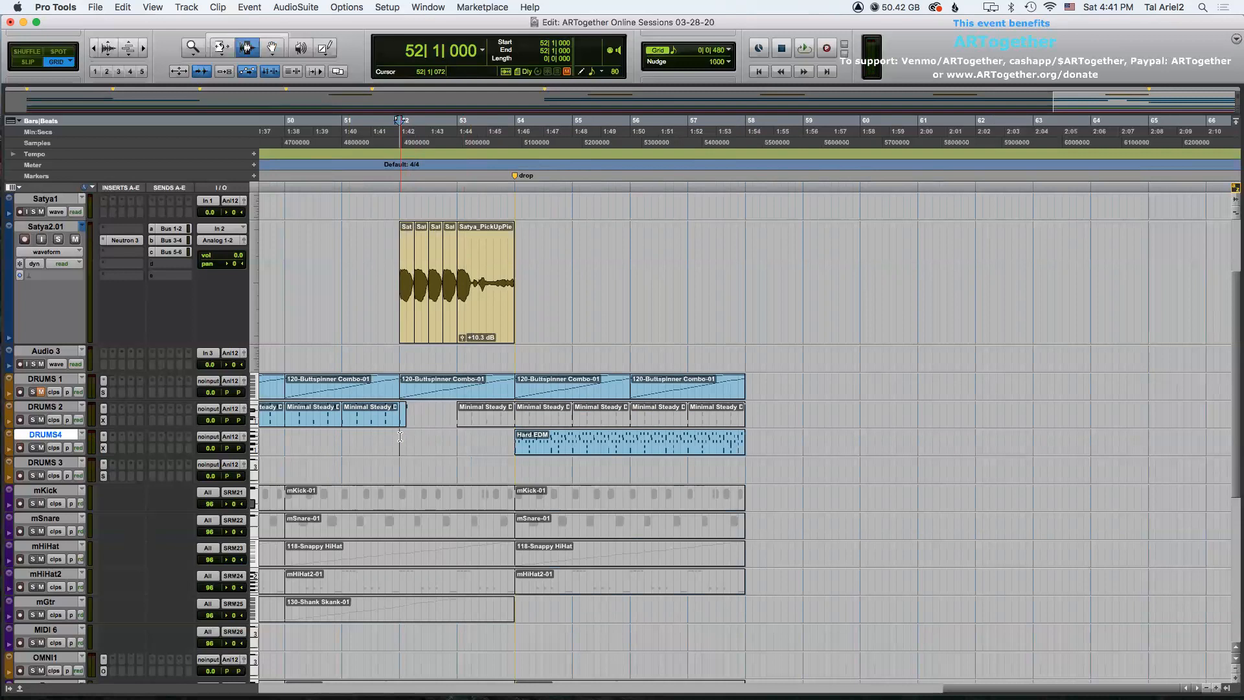
pyautogui.press('space')
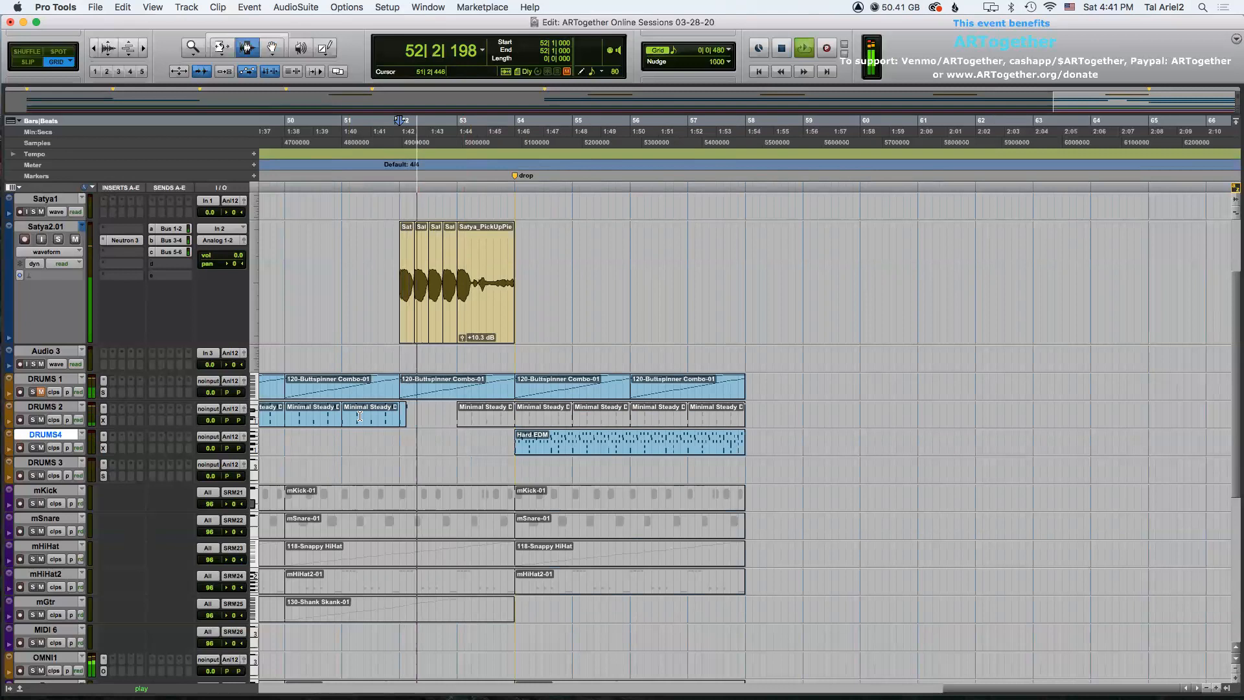
pyautogui.moveTo(211, 451); pyautogui.dragTo(213, 442)
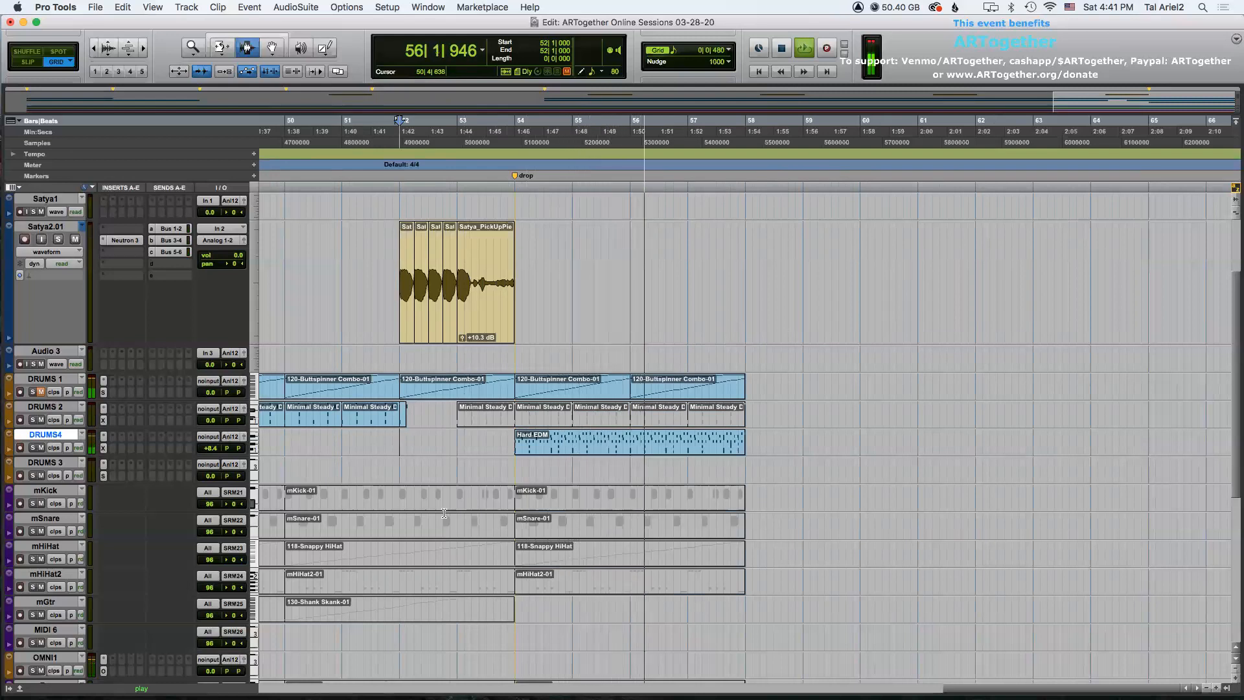
pyautogui.press('space')
# Move the Hard EDM clip on DRUMS4 to start at bar 55.
pyautogui.scroll(-10, 530, 472)
pyautogui.scroll(8, 530, 471)
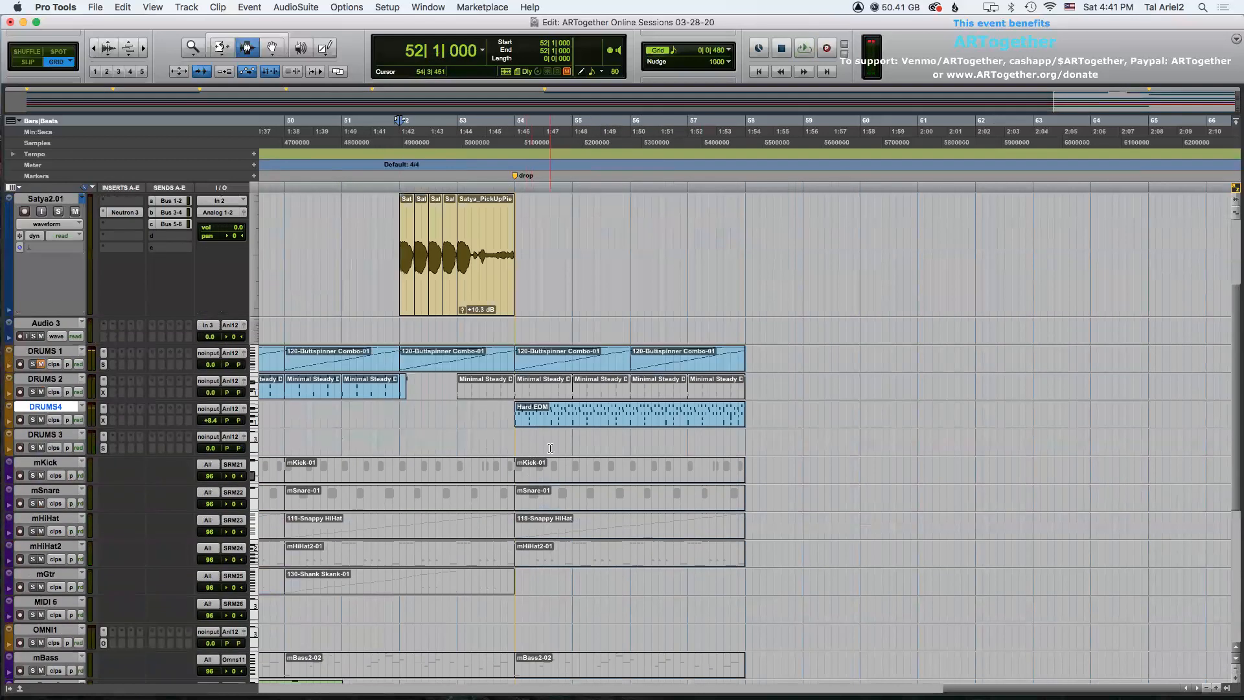
pyautogui.press('F8')
pyautogui.moveTo(533, 421); pyautogui.dragTo(590, 416)
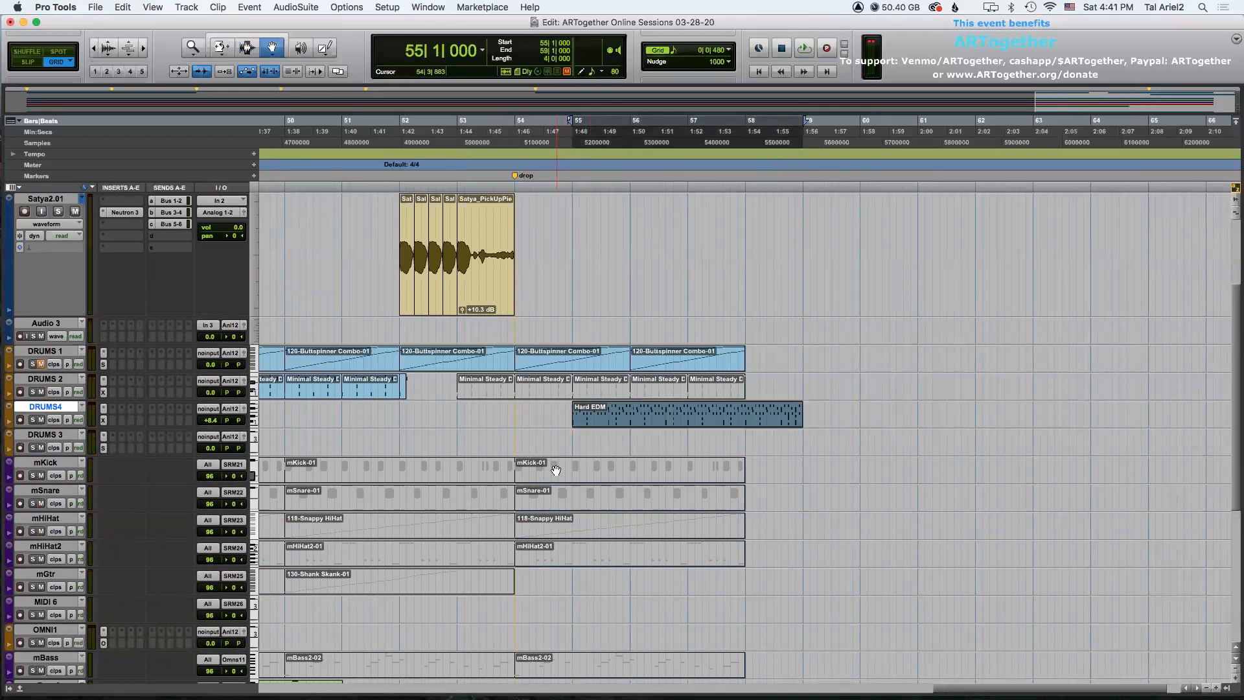
# Play back from bar 50, then move the Hard EDM clip back to start at bar 54.
pyautogui.scroll(-5, 556, 470)
pyautogui.scroll(-4, 555, 469)
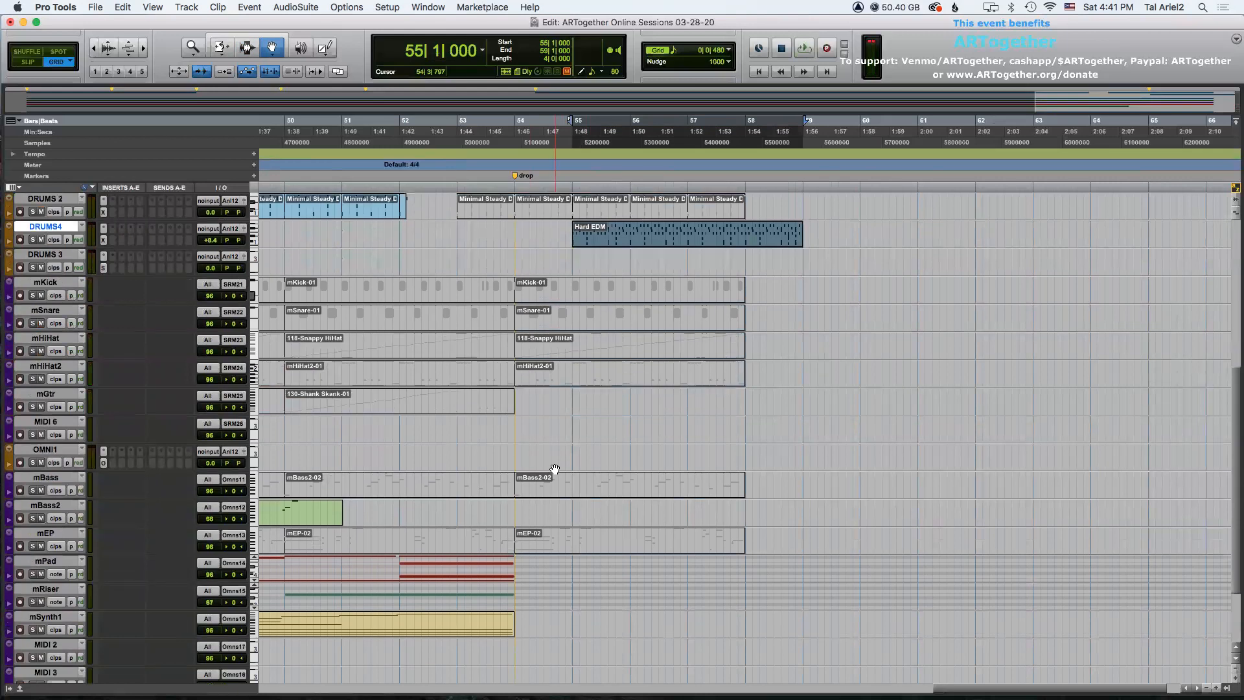
pyautogui.scroll(3, 554, 469)
pyautogui.press('F6')
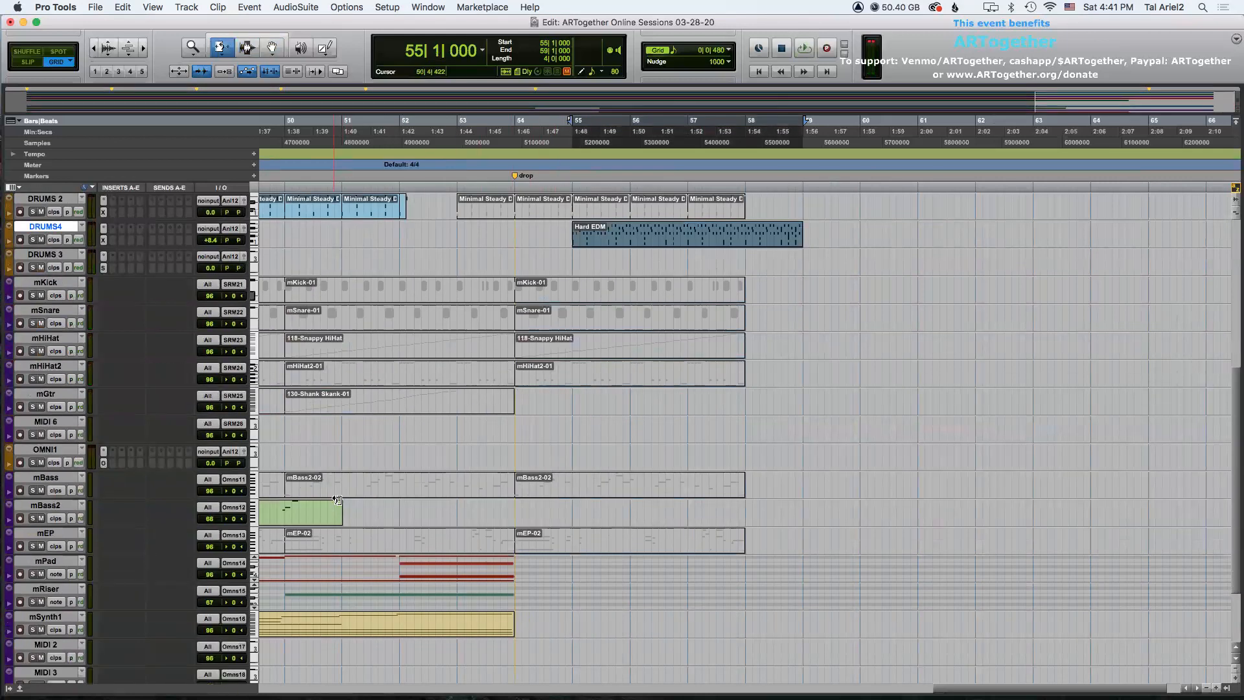
pyautogui.press('F7')
pyautogui.click(283, 451)
pyautogui.press('space')
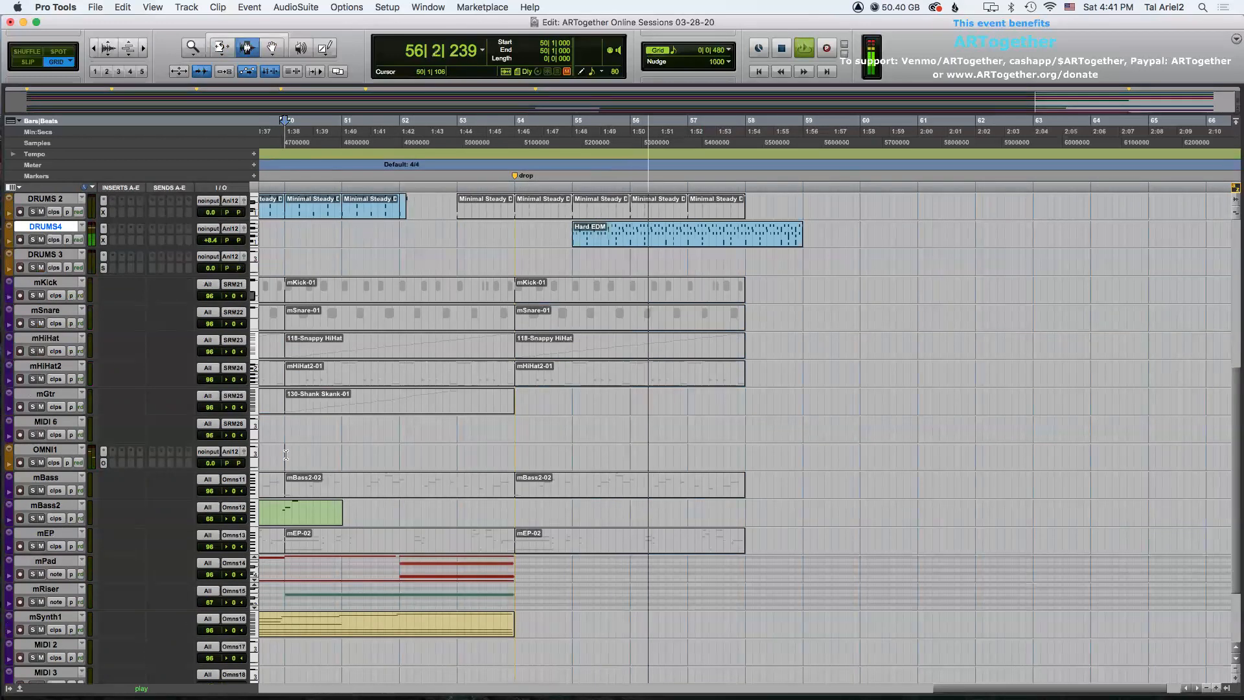
pyautogui.press('space')
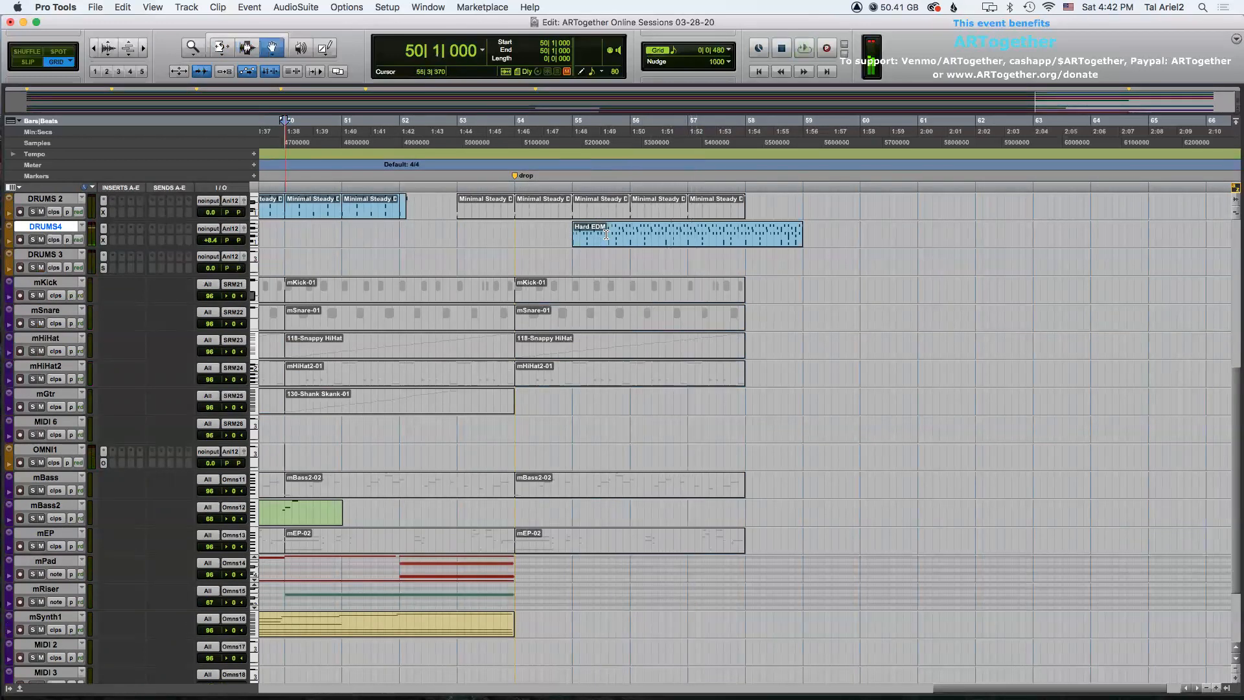
pyautogui.moveTo(606, 235); pyautogui.dragTo(548, 236)
pyautogui.scroll(-4, 311, 458)
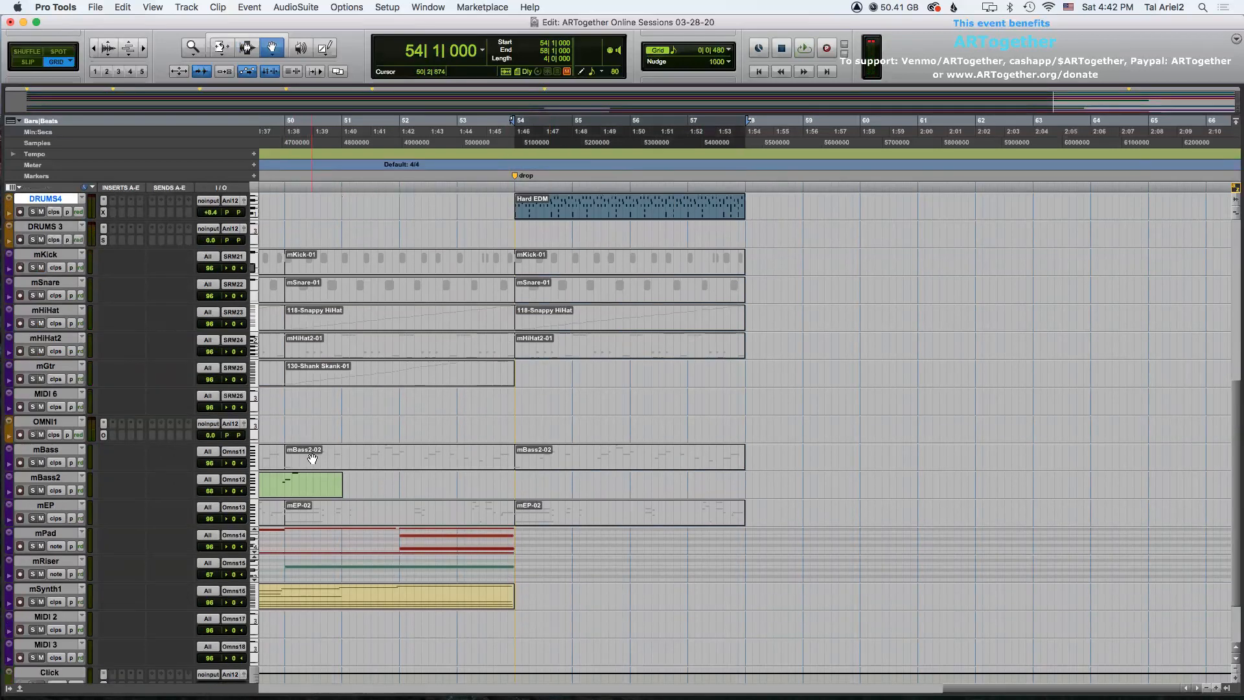
# Open Omnisphere's patch browser on Part 7 and filter by ARP + BPM, BPM Bass and Electronic.
pyautogui.click(41, 540)
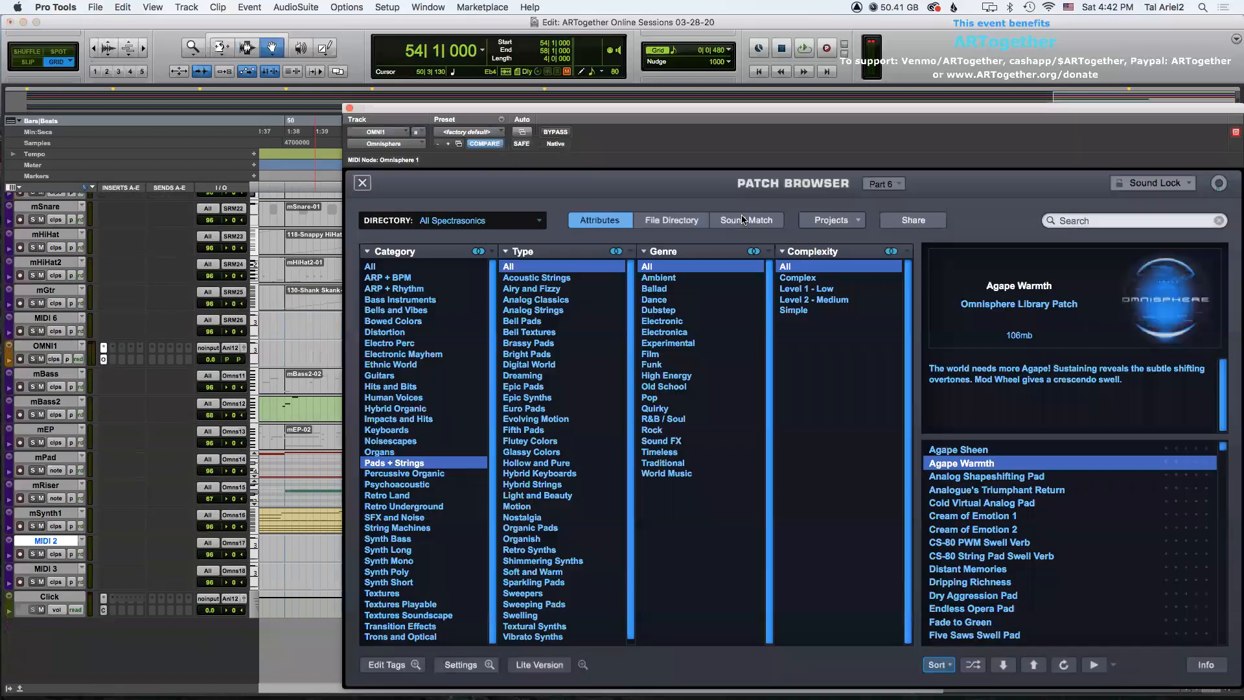
pyautogui.click(872, 183)
pyautogui.click(873, 194)
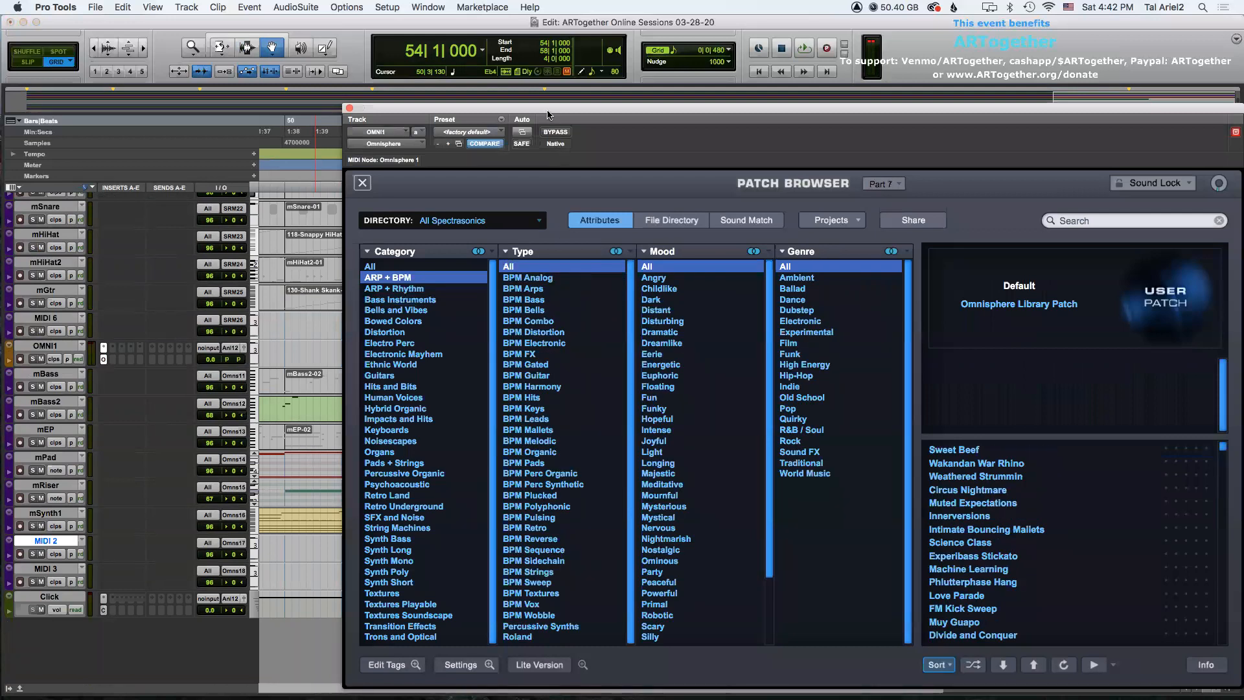
pyautogui.moveTo(548, 111); pyautogui.dragTo(364, 95)
pyautogui.click(351, 285)
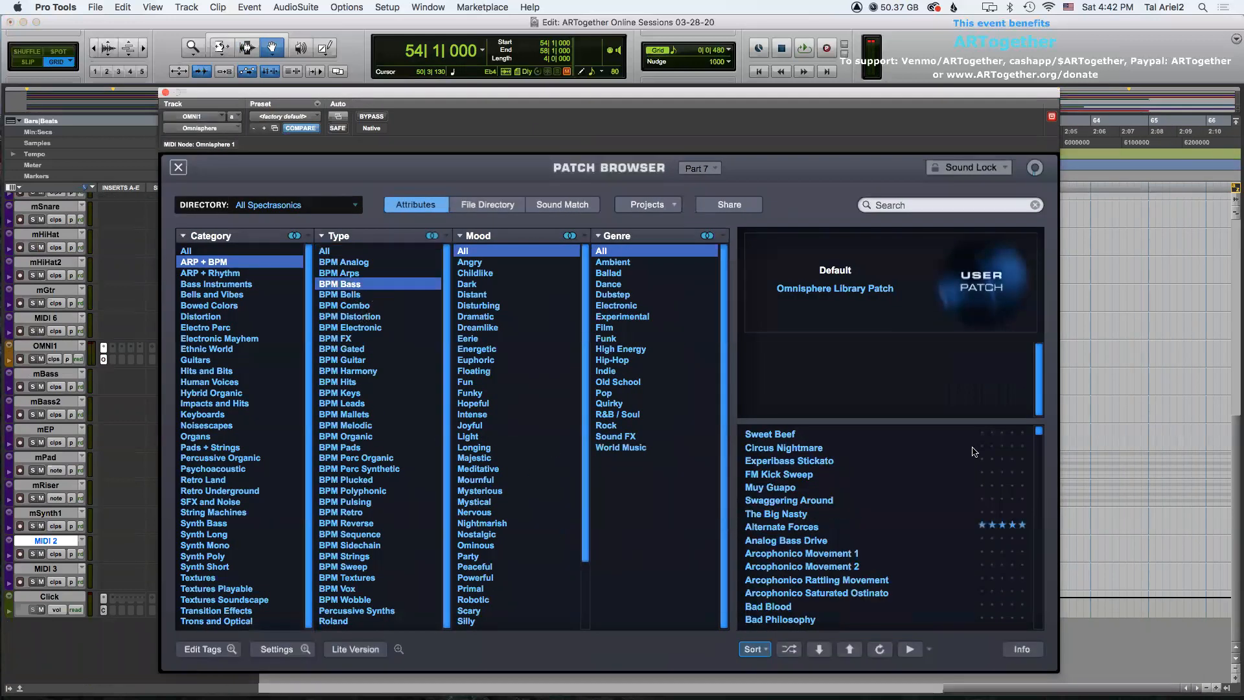
pyautogui.click(615, 288)
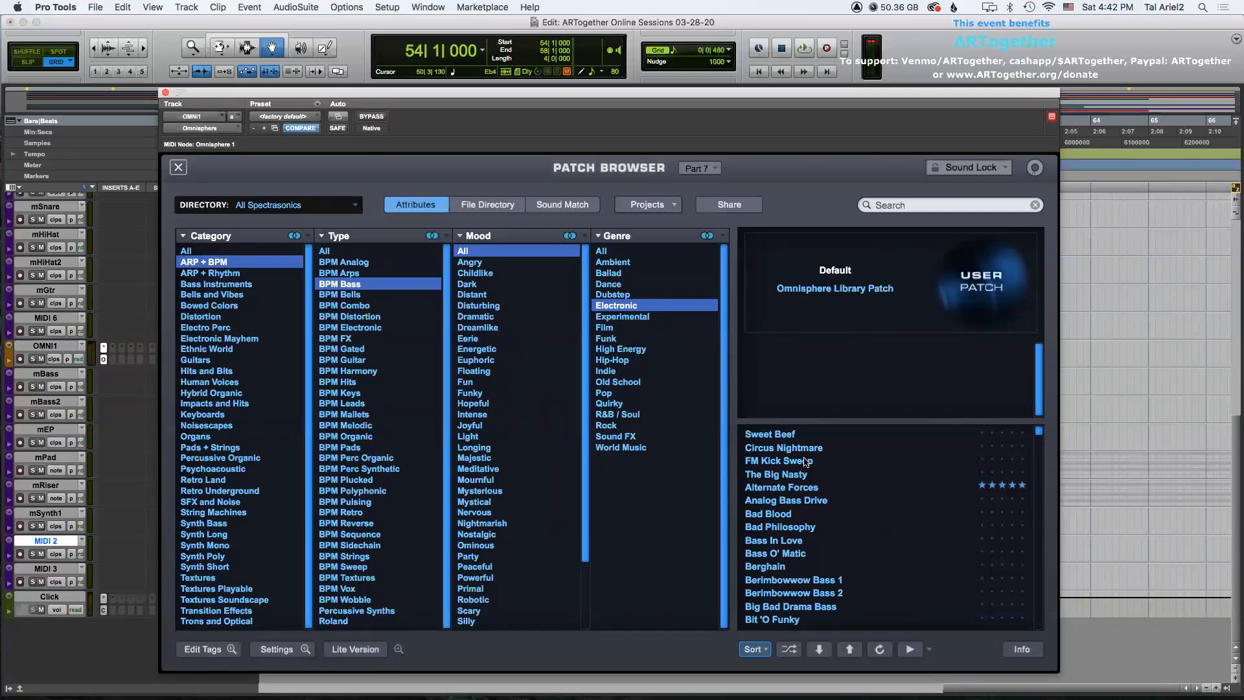
# Audition the filtered bass patches from Sweet Beef down through Berghain.
pyautogui.click(798, 435)
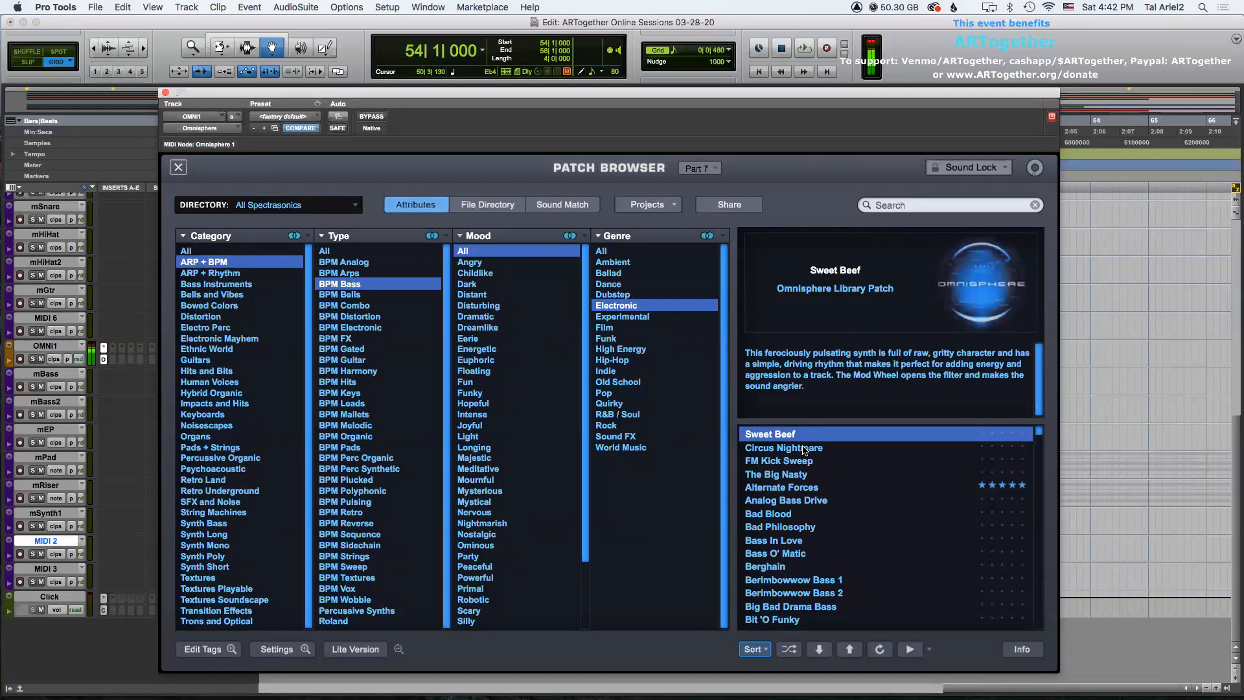
pyautogui.click(806, 448)
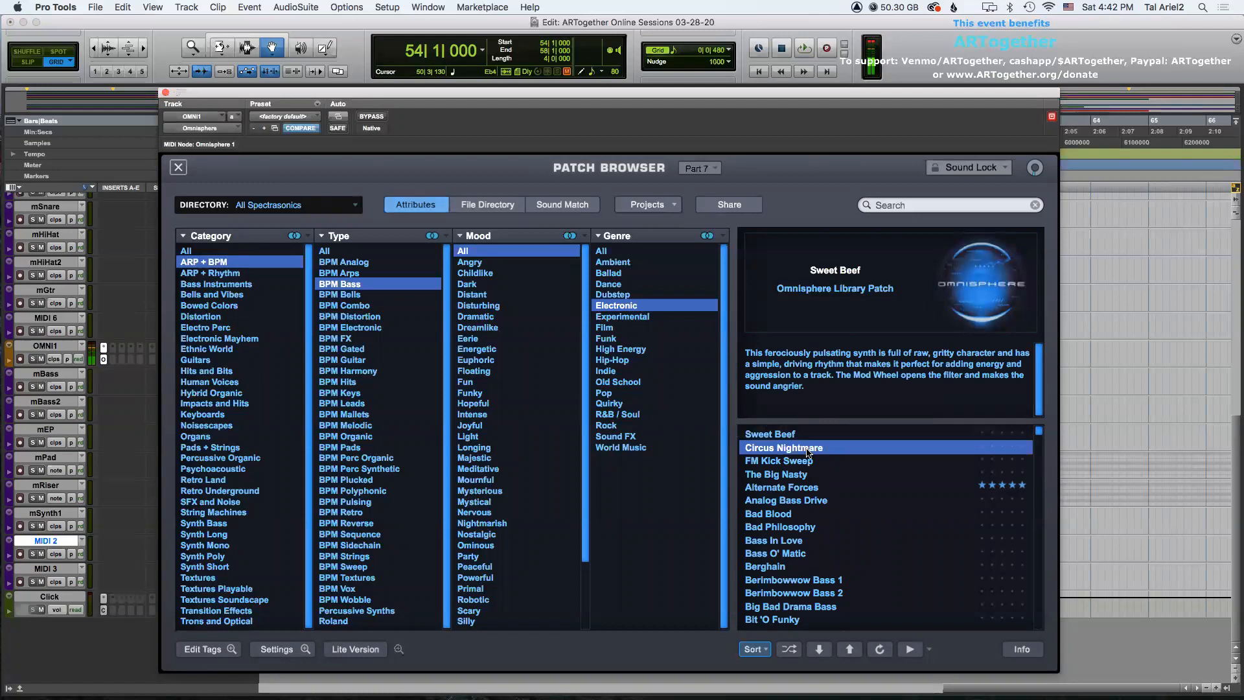
pyautogui.click(809, 459)
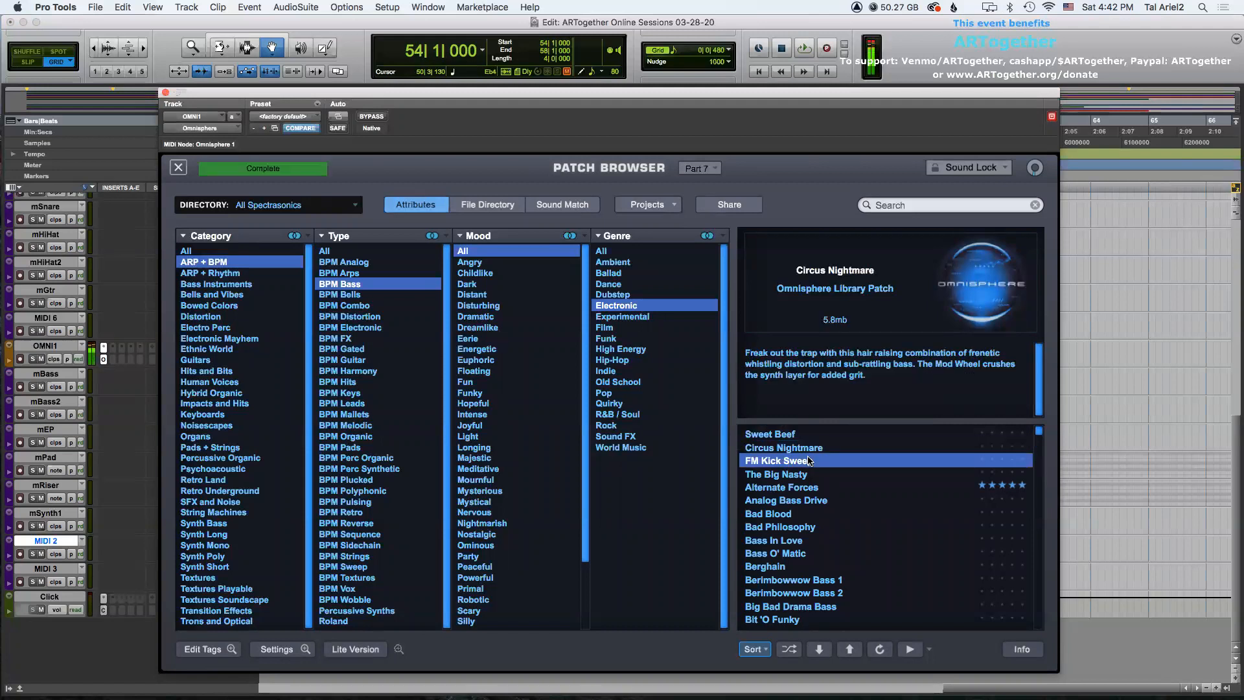
pyautogui.click(845, 476)
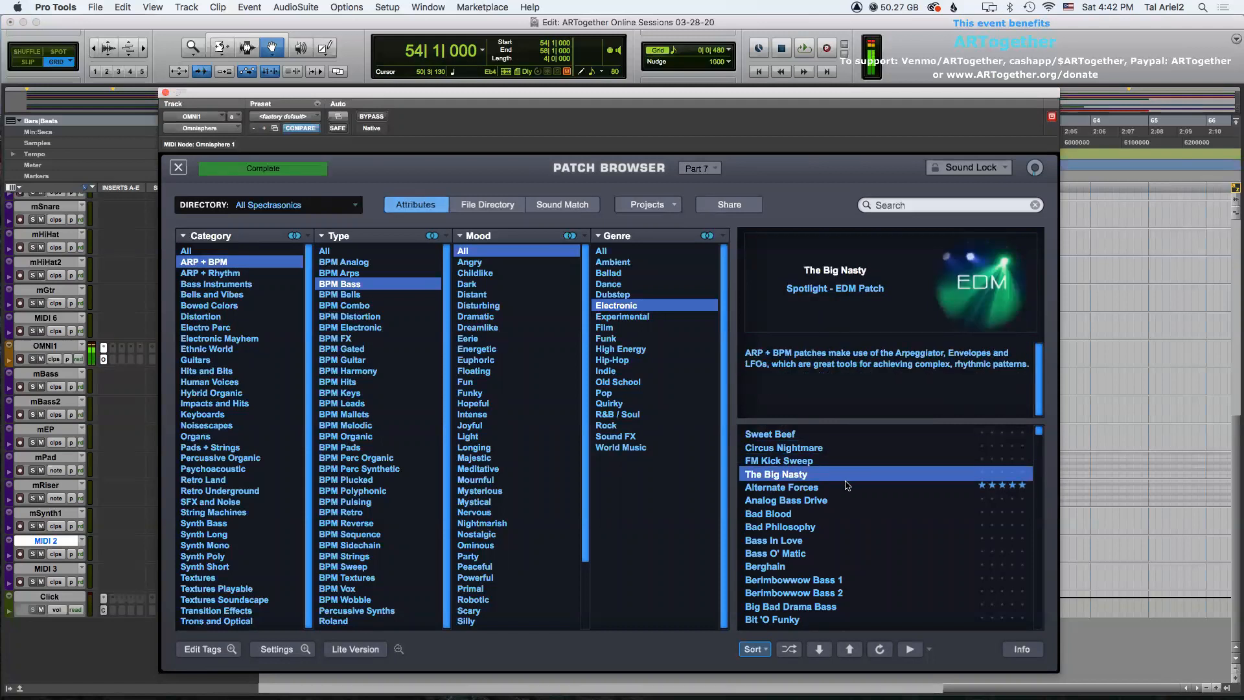
pyautogui.click(816, 490)
pyautogui.click(827, 502)
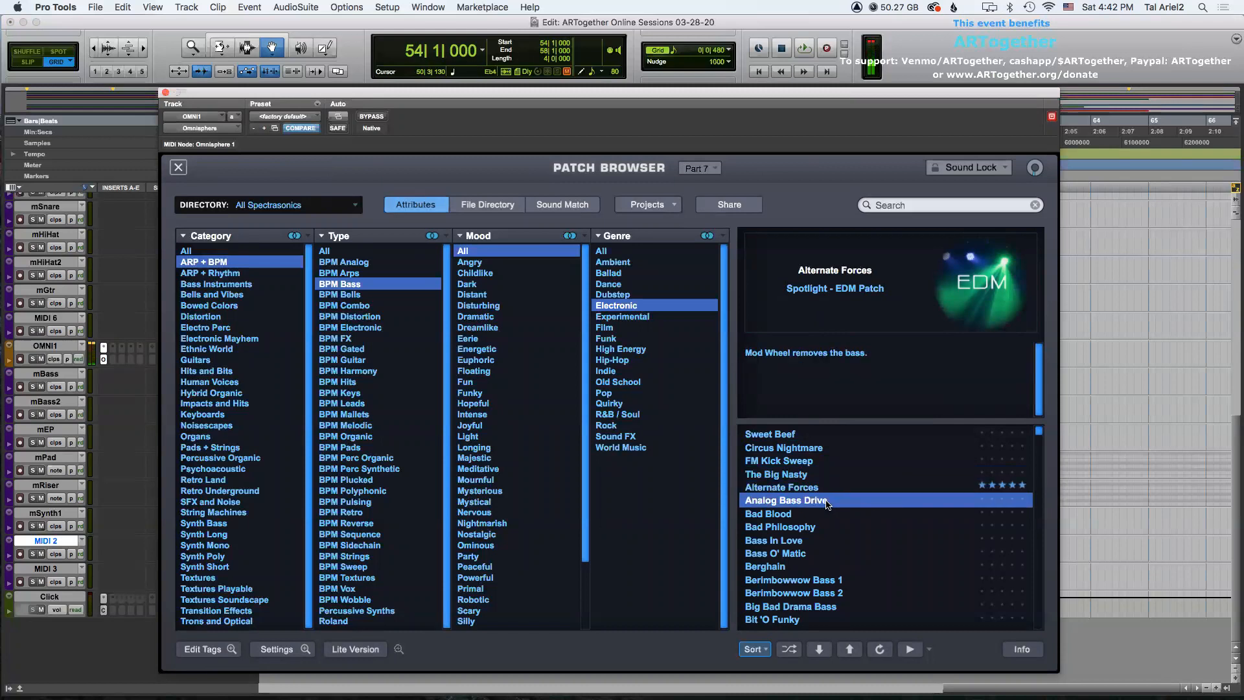
pyautogui.click(804, 516)
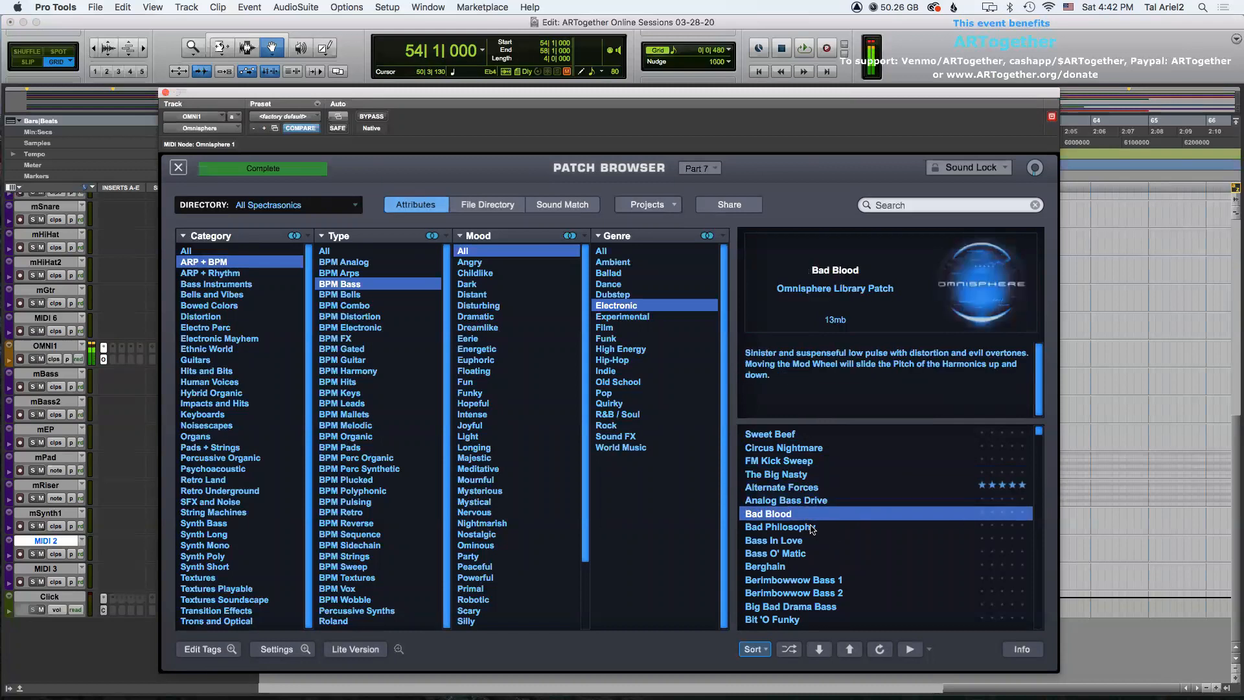
pyautogui.click(812, 527)
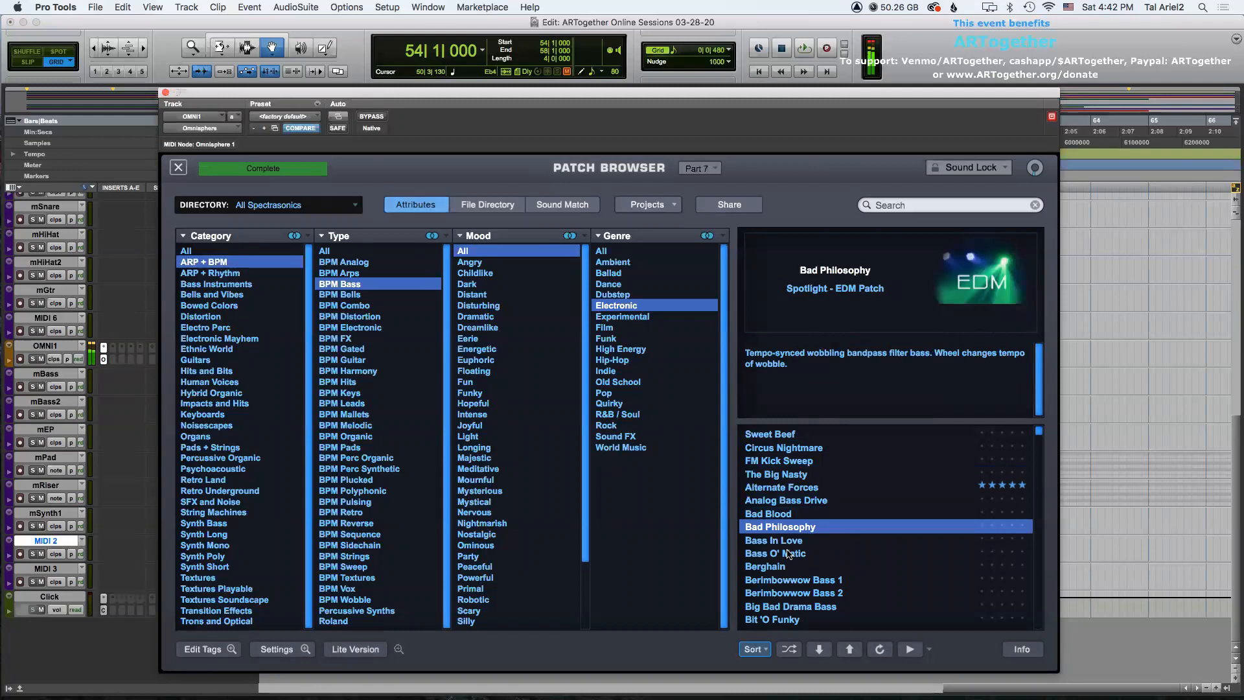
pyautogui.click(816, 541)
pyautogui.click(826, 651)
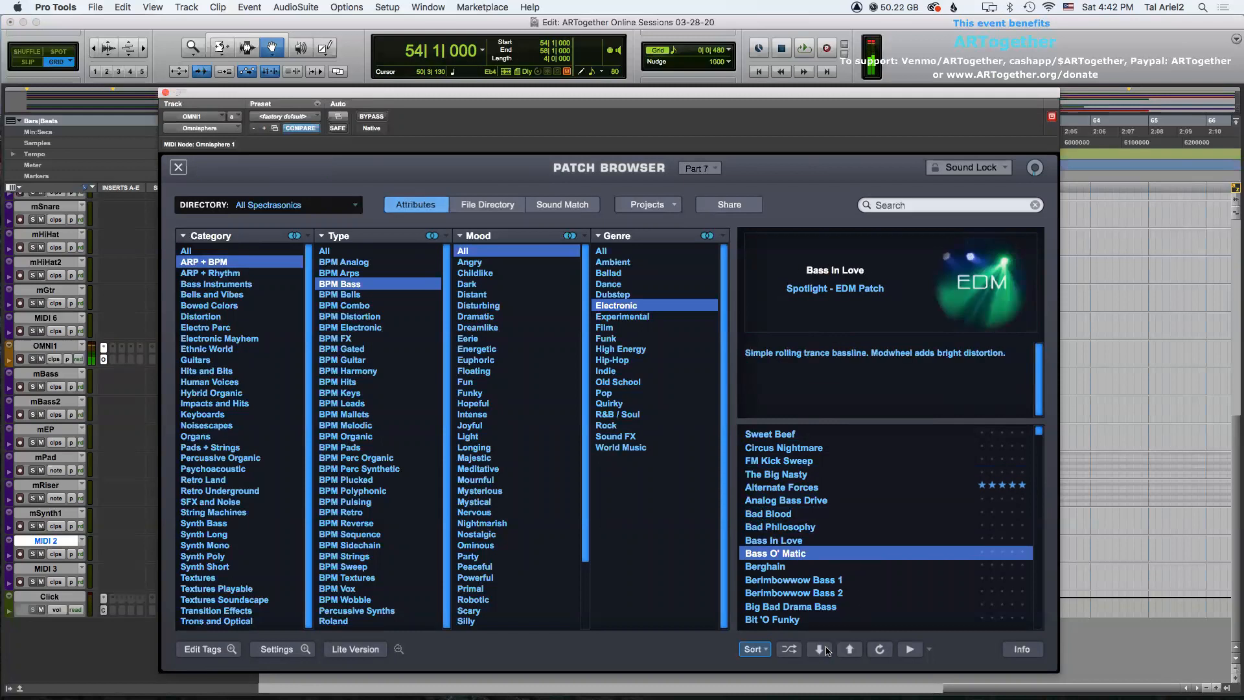
pyautogui.click(821, 649)
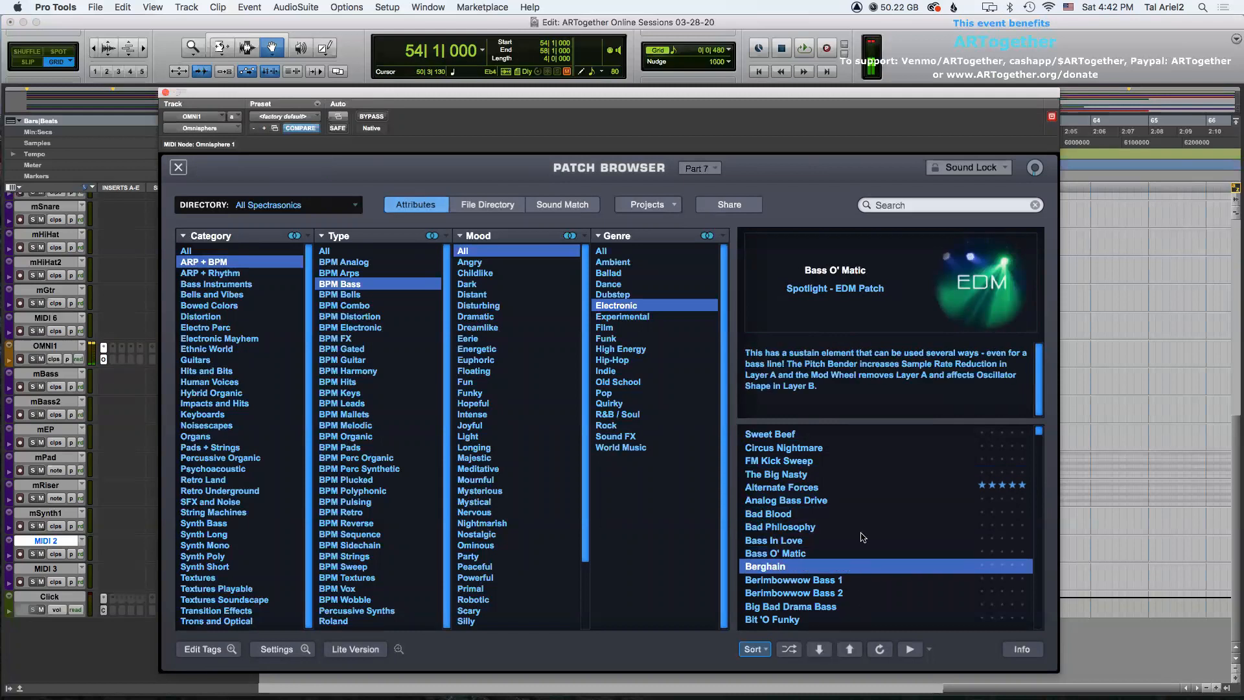
# Continue auditioning further down the list and settle on the Cholesterol Levels are Fine patch.
pyautogui.scroll(-2, 862, 541)
pyautogui.click(842, 590)
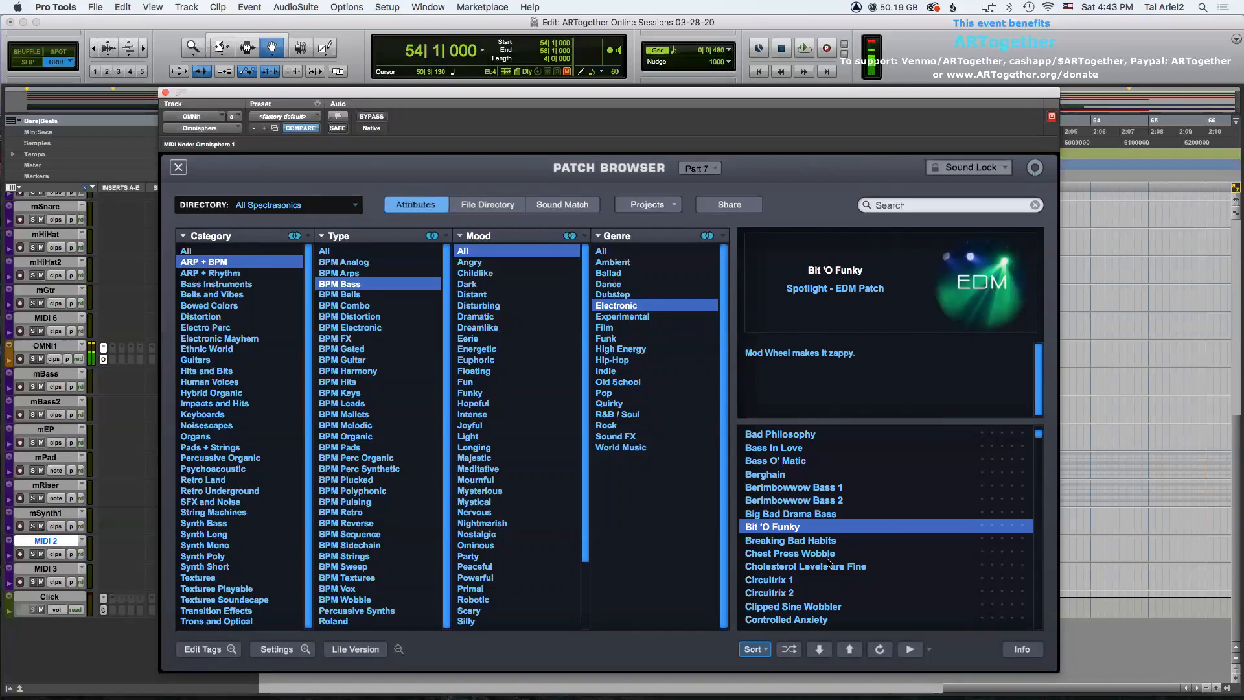
pyautogui.press('Down')
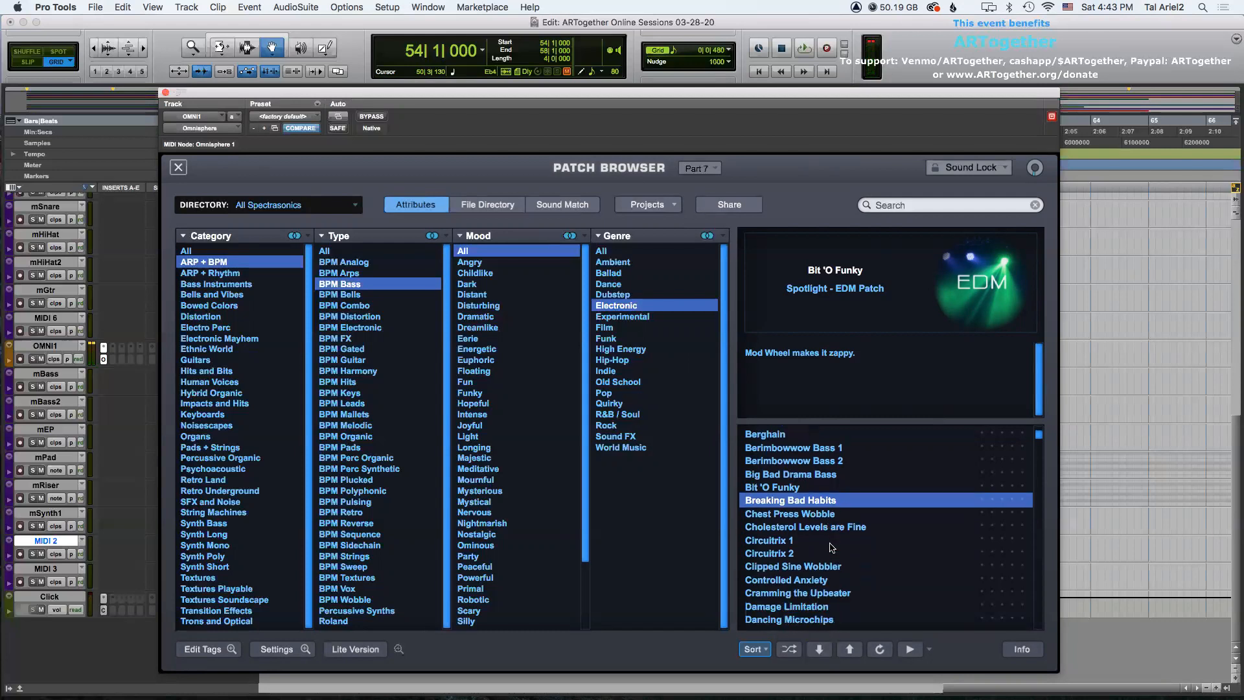
pyautogui.click(819, 649)
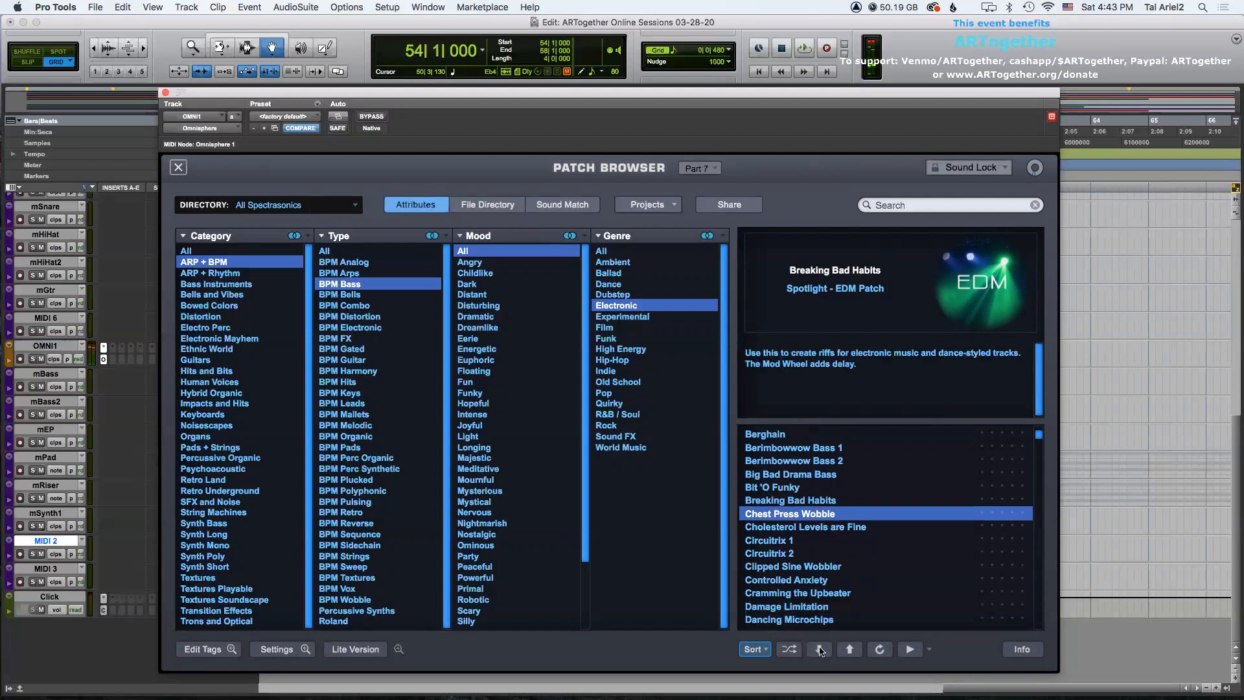
pyautogui.click(819, 649)
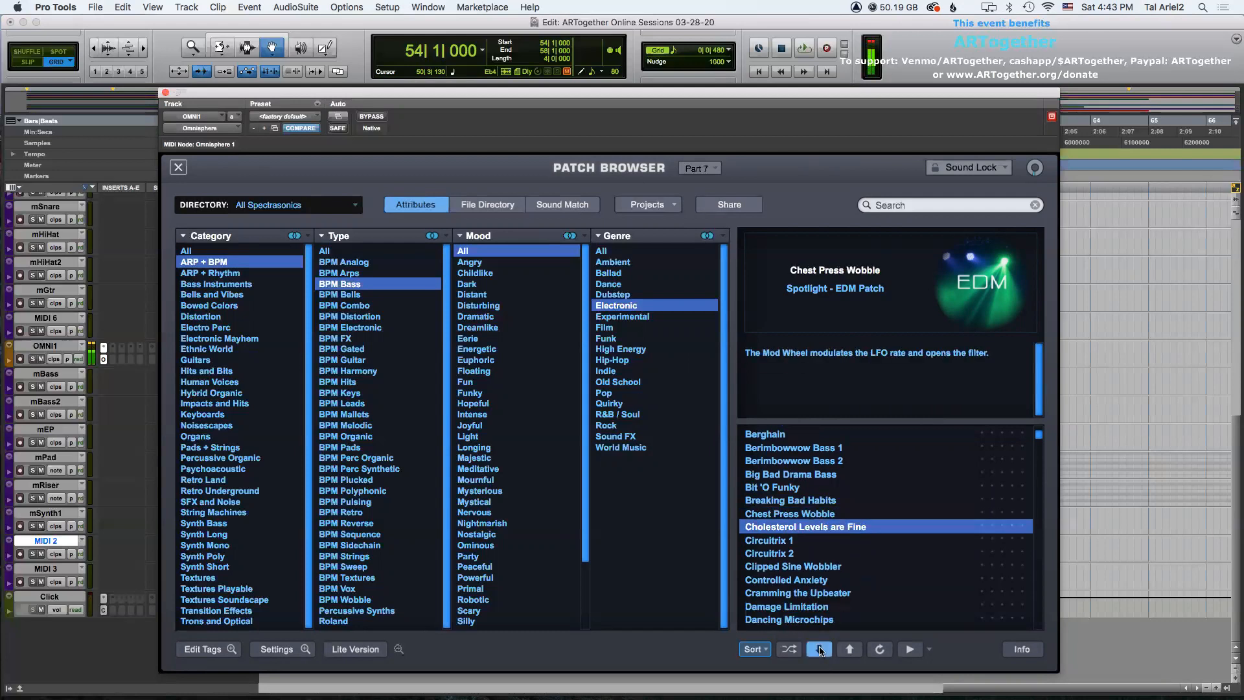
pyautogui.scroll(-1, 823, 586)
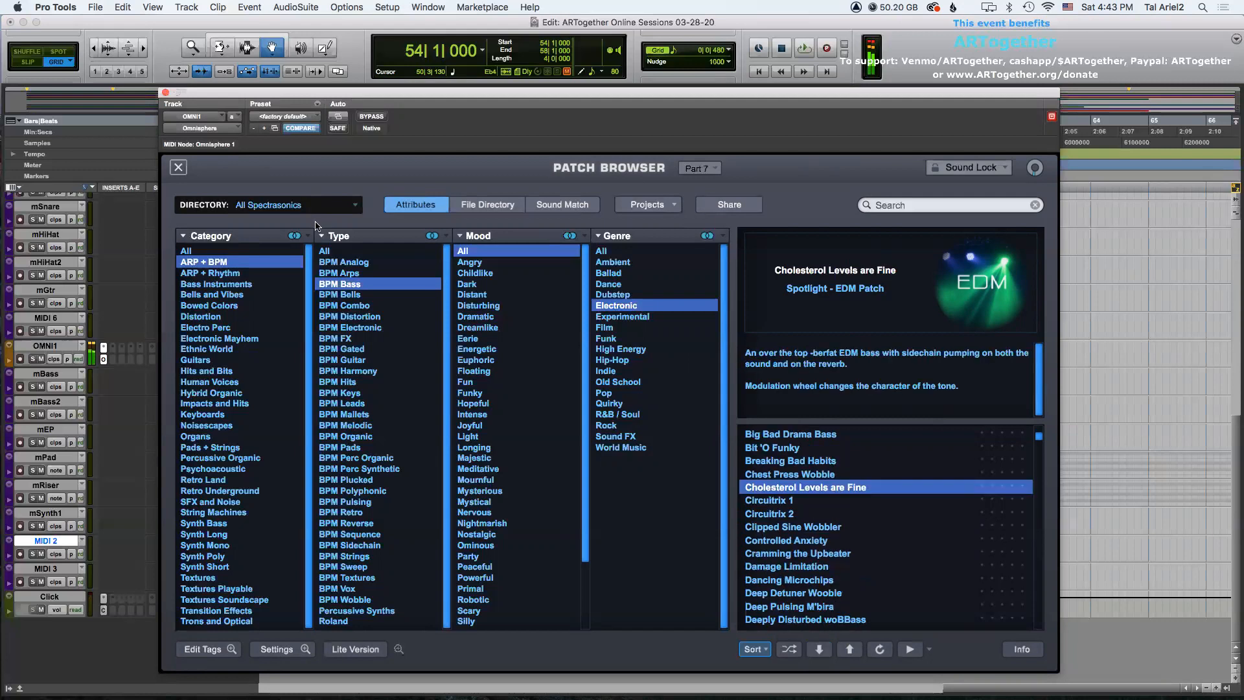
# Close the Omnisphere window, play back from bar 52 on MIDI 2 and dismiss the CPU overload alert.
pyautogui.click(165, 94)
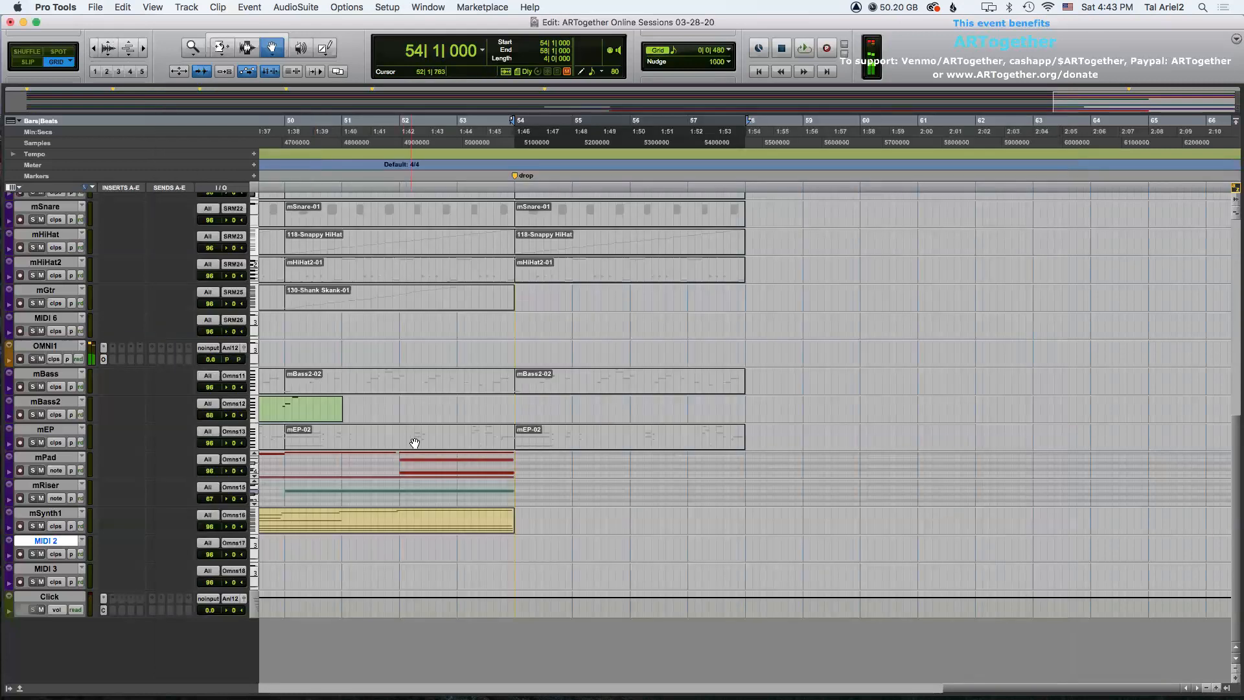
pyautogui.press('F7')
pyautogui.click(397, 540)
pyautogui.press('space')
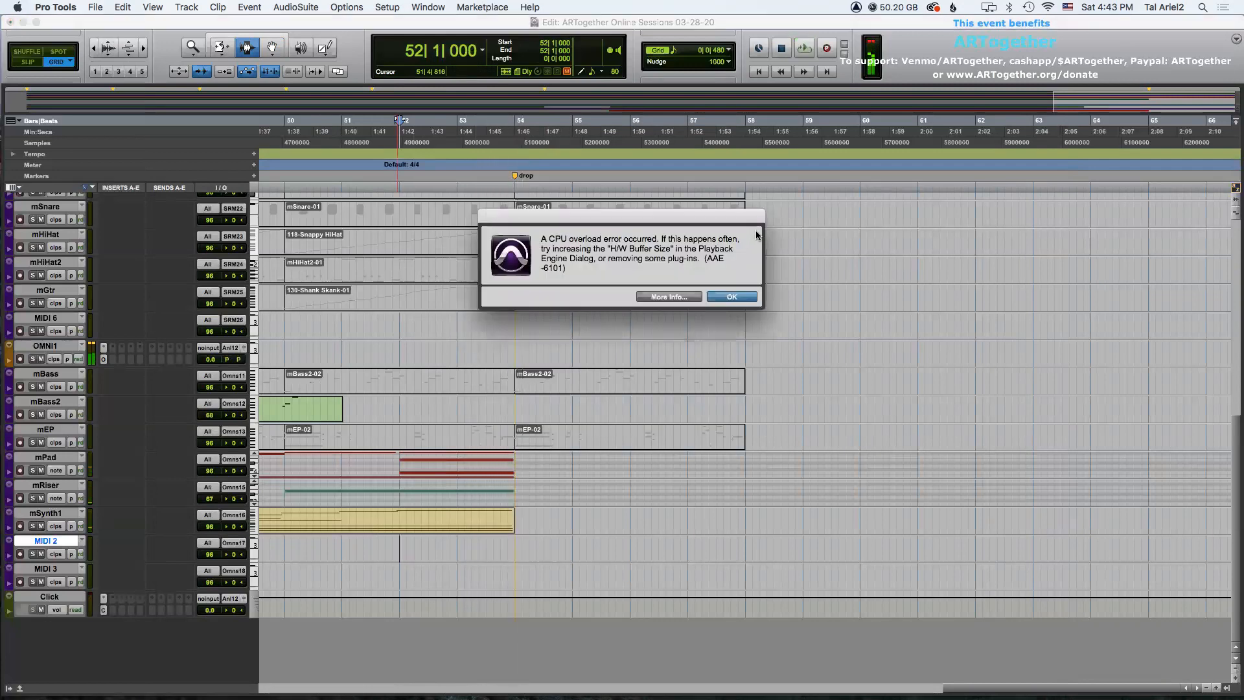
pyautogui.click(736, 297)
pyautogui.press('r')
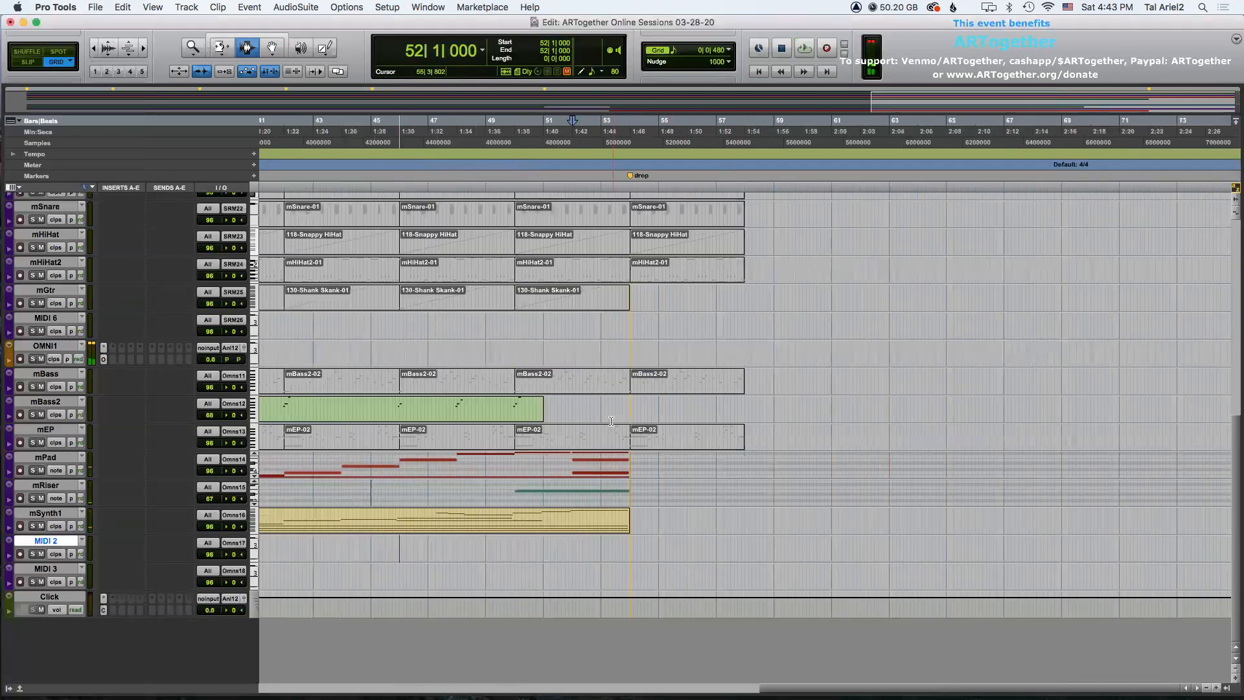
# Rename the MIDI 2 track to mBass3.
pyautogui.click(370, 540)
pyautogui.press('space')
pyautogui.doubleClick(47, 540)
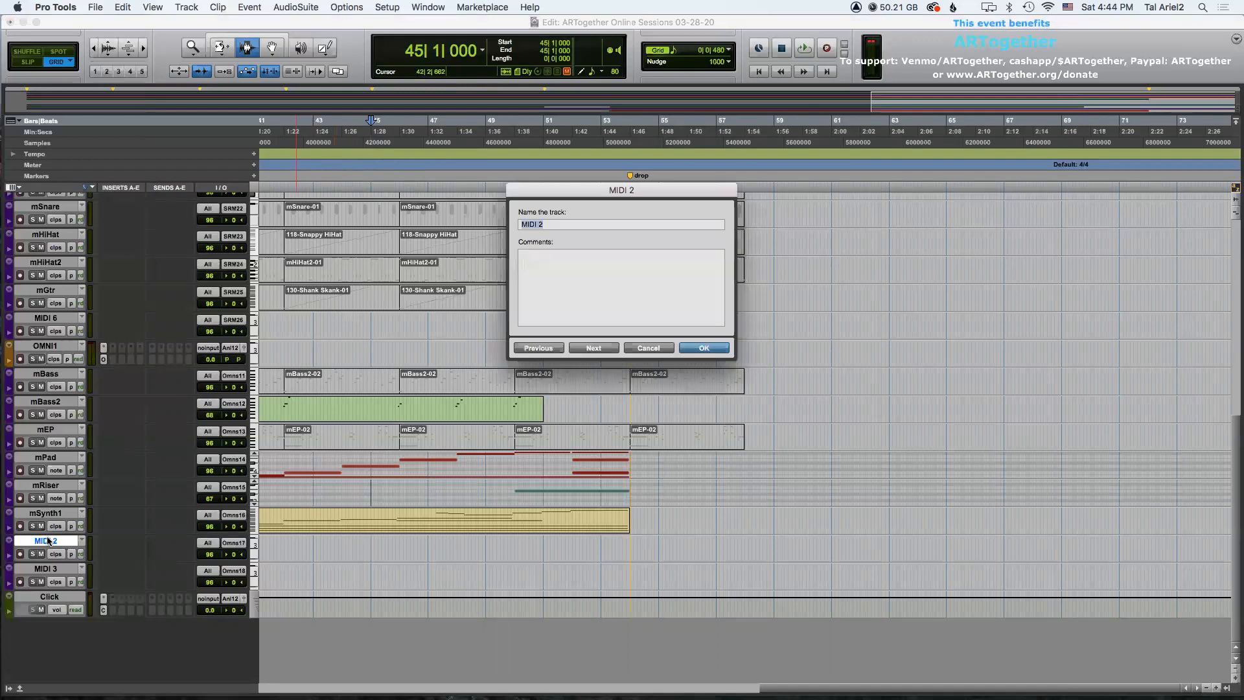
pyautogui.press('Return')
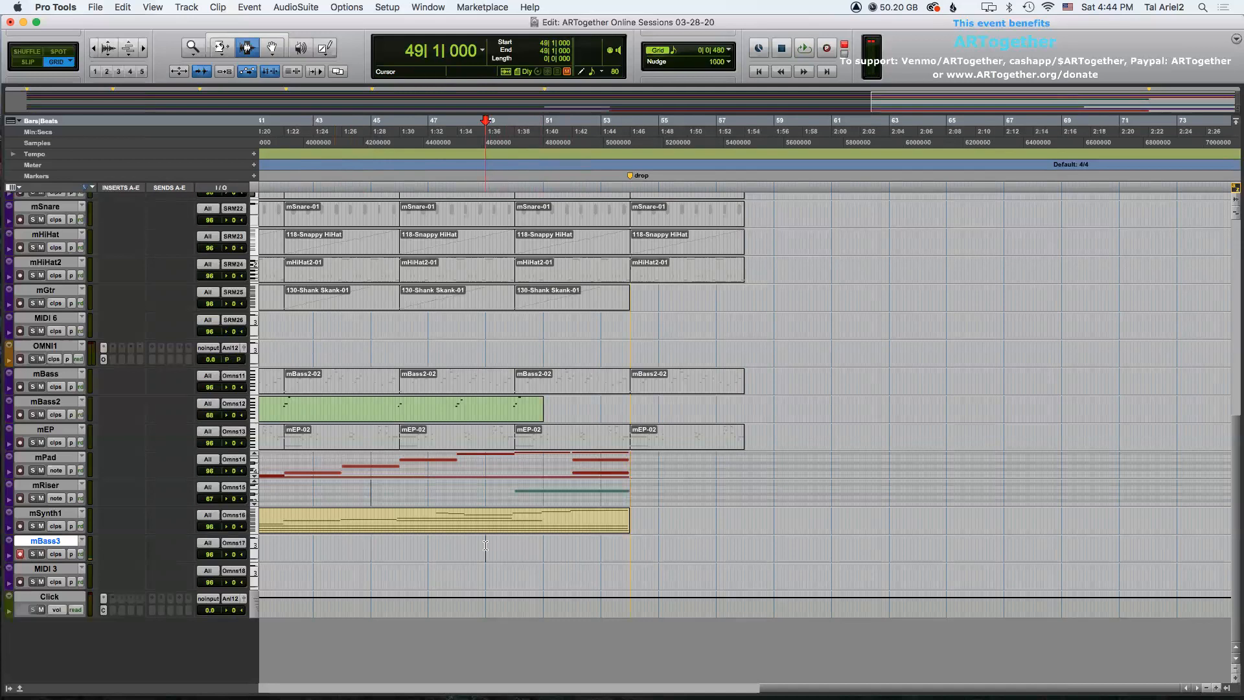
# Record a MIDI bass part on mBass3 starting at bar 49.
pyautogui.press('super+space')
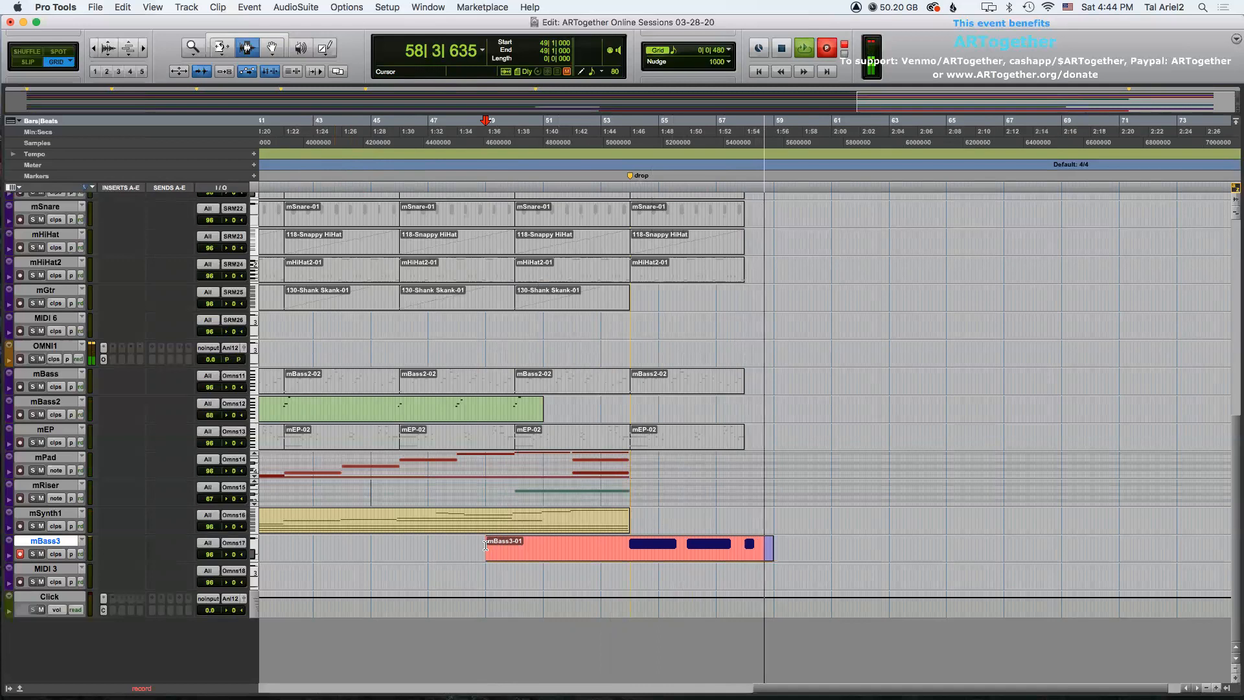
pyautogui.press('space')
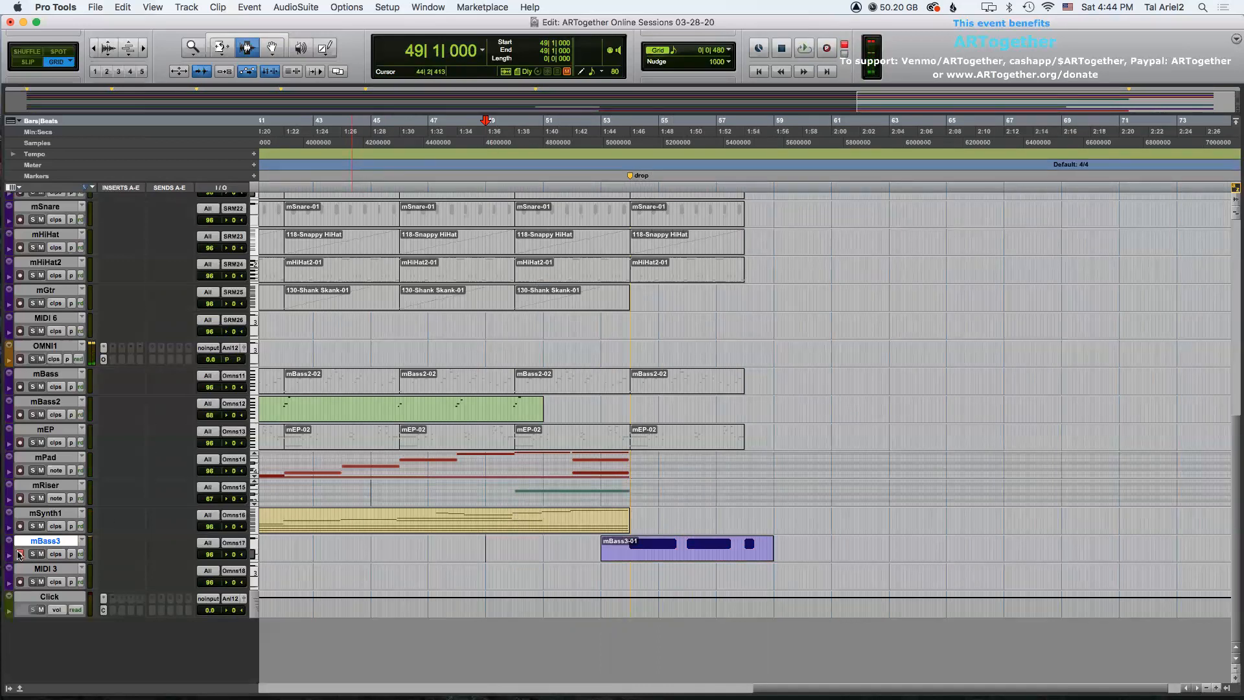
# Show mBass3 in notes view and enlarge its track height.
pyautogui.click(65, 555)
pyautogui.click(67, 567)
pyautogui.rightClick(13, 542)
pyautogui.moveTo(71, 520)
pyautogui.click(130, 565)
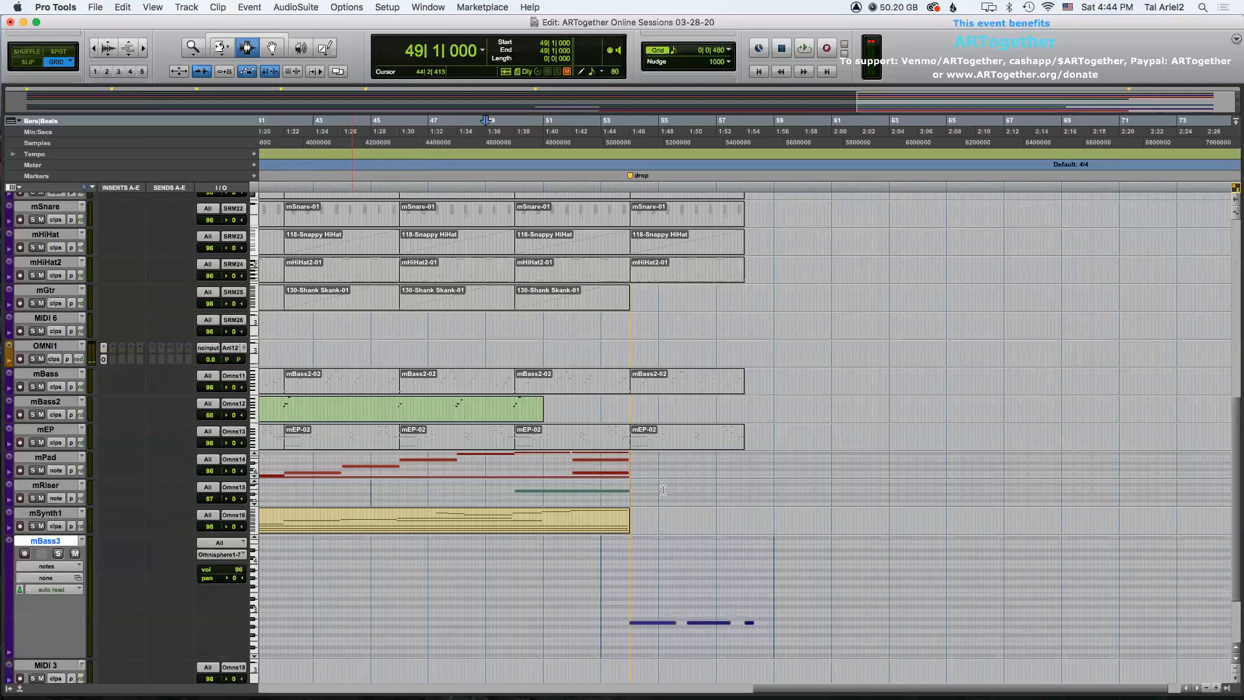
# Zoom into the drop and delete every recorded mBass3 note after the first one.
pyautogui.scroll(-2, 664, 488)
pyautogui.click(660, 553)
pyautogui.press('super+bracketright')
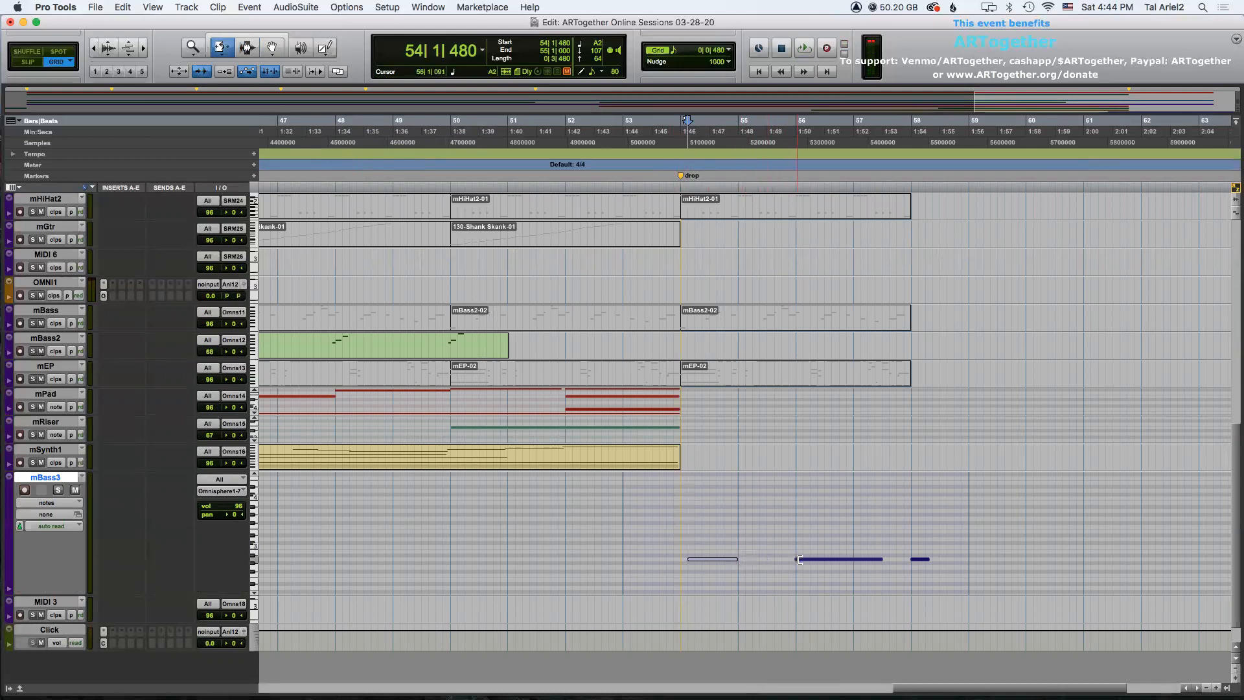
pyautogui.moveTo(764, 535); pyautogui.dragTo(954, 531)
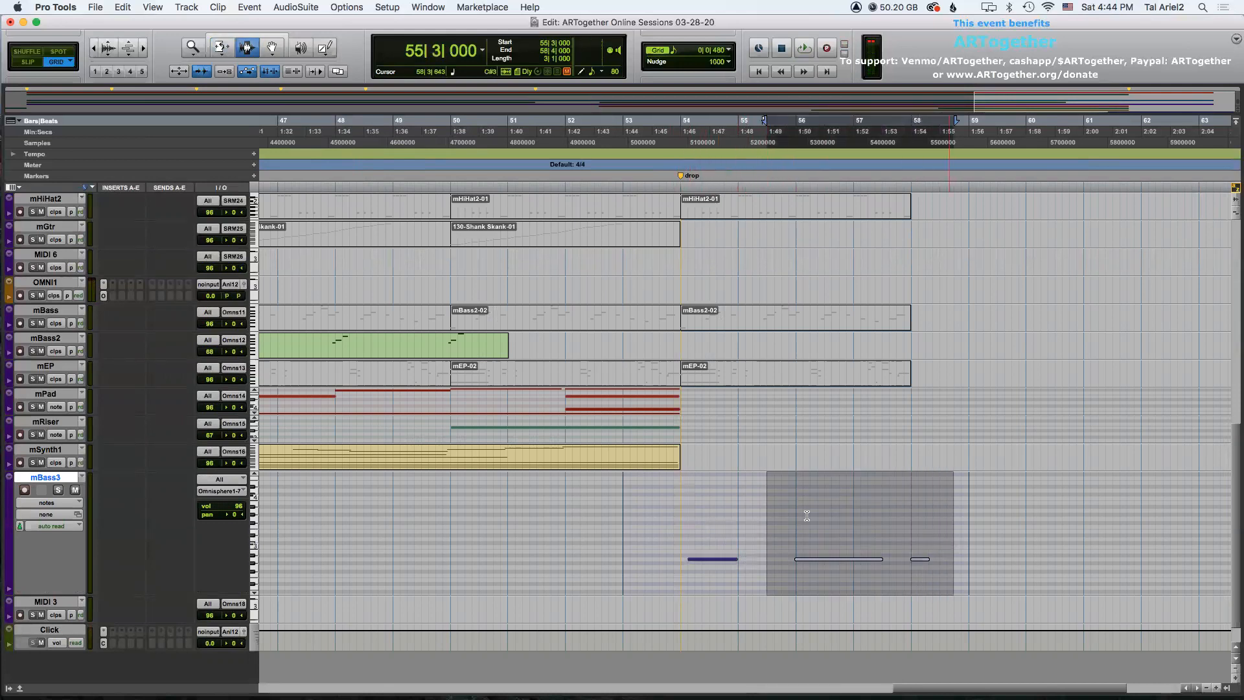
pyautogui.press('Delete')
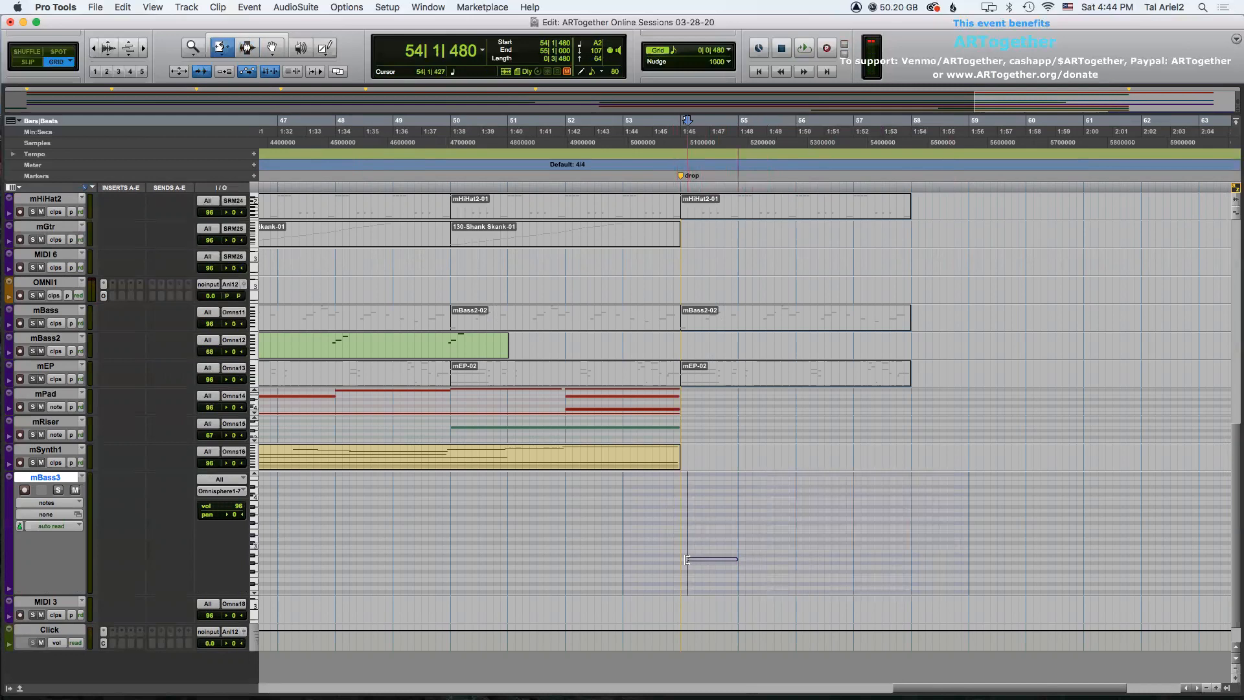
# Select bar 54 containing the remaining bass note and duplicate it three times.
pyautogui.moveTo(680, 537); pyautogui.dragTo(738, 541)
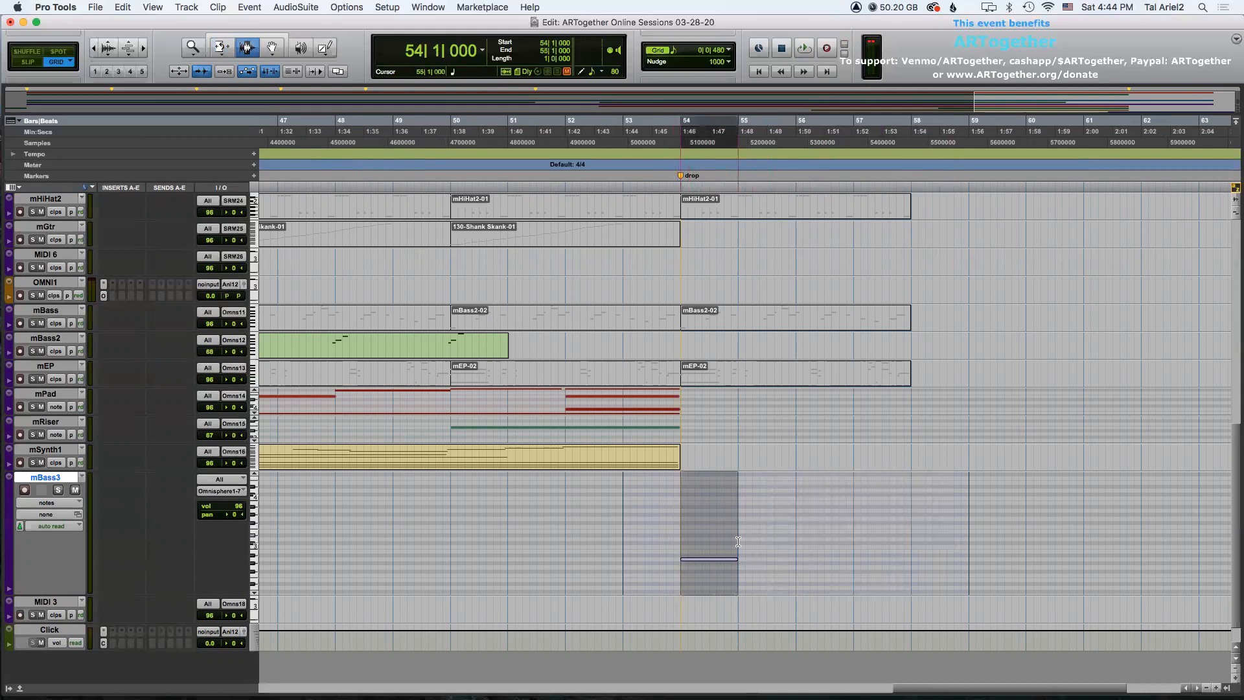
pyautogui.keyDown('shift'); pyautogui.click(794, 526); pyautogui.keyUp('shift')
pyautogui.press('r')
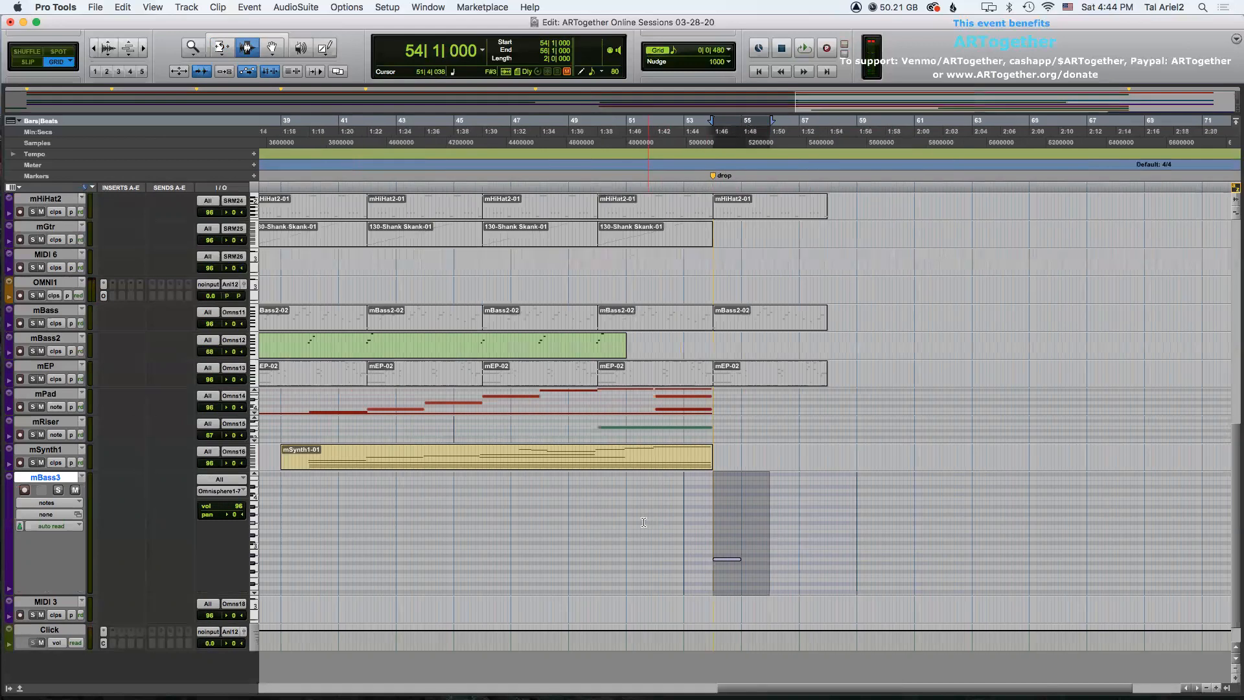
pyautogui.press('super+d')
pyautogui.press('super+d')
pyautogui.press('super+d')
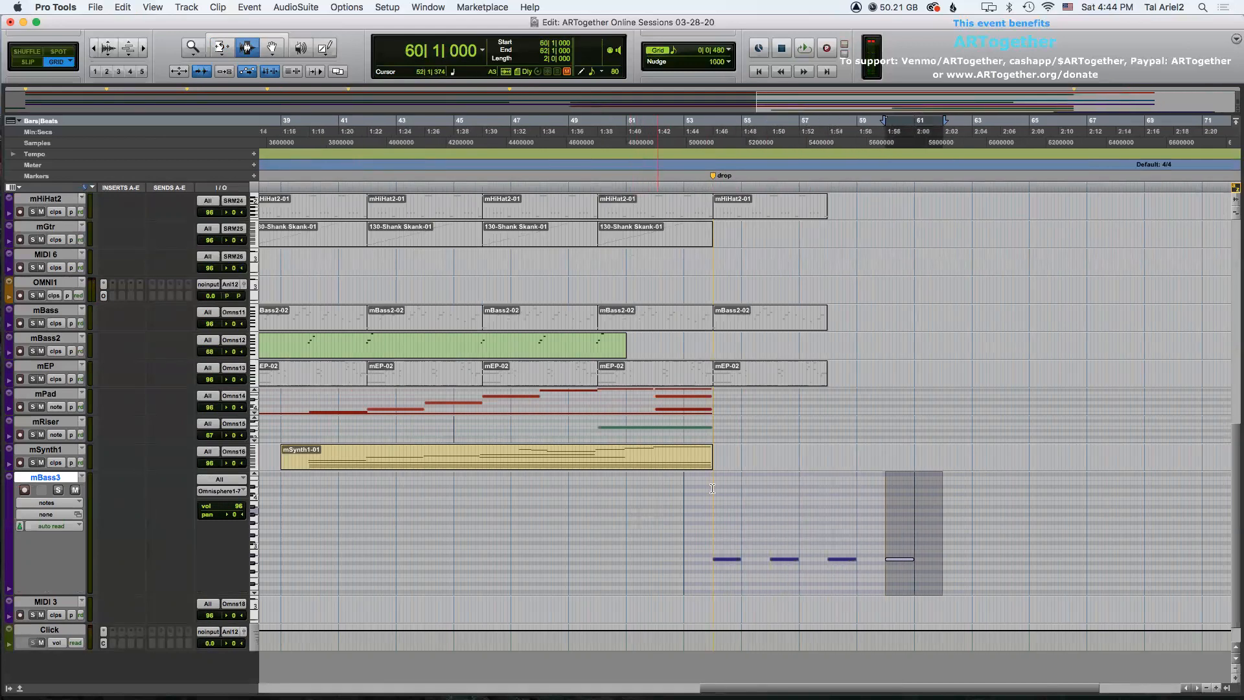
# Return the mBass3 track to its normal small height.
pyautogui.click(712, 481)
pyautogui.scroll(15, 709, 421)
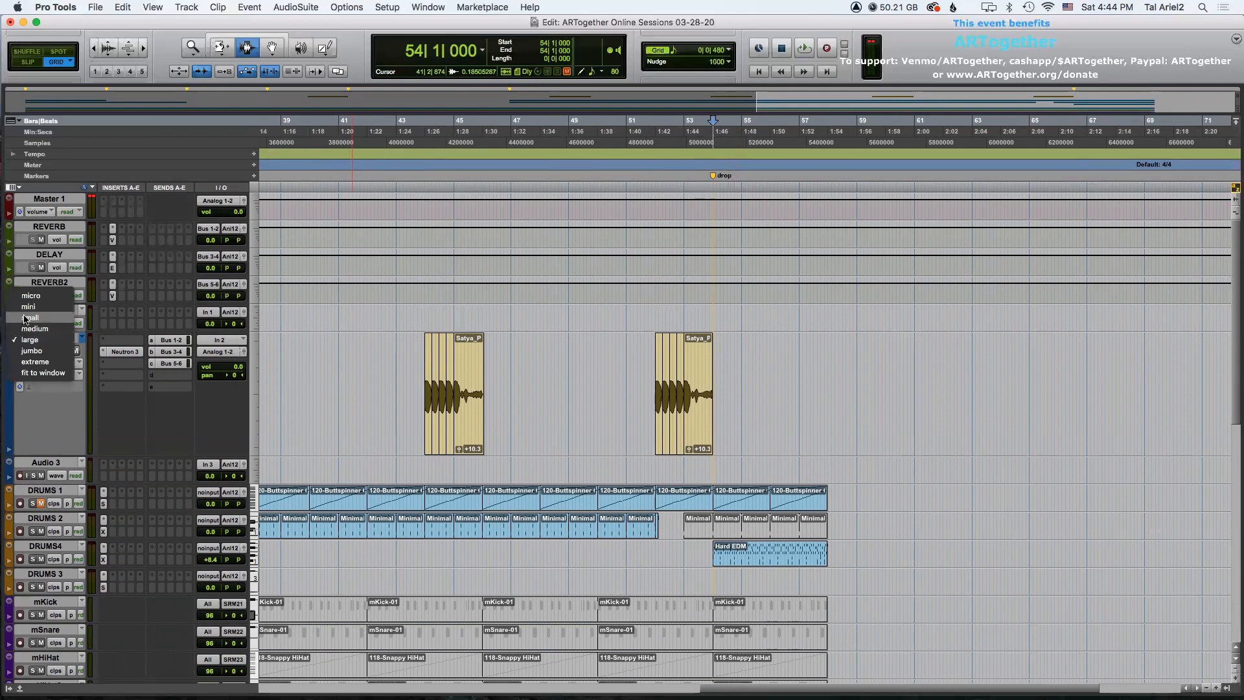
pyautogui.scroll(-13, 494, 430)
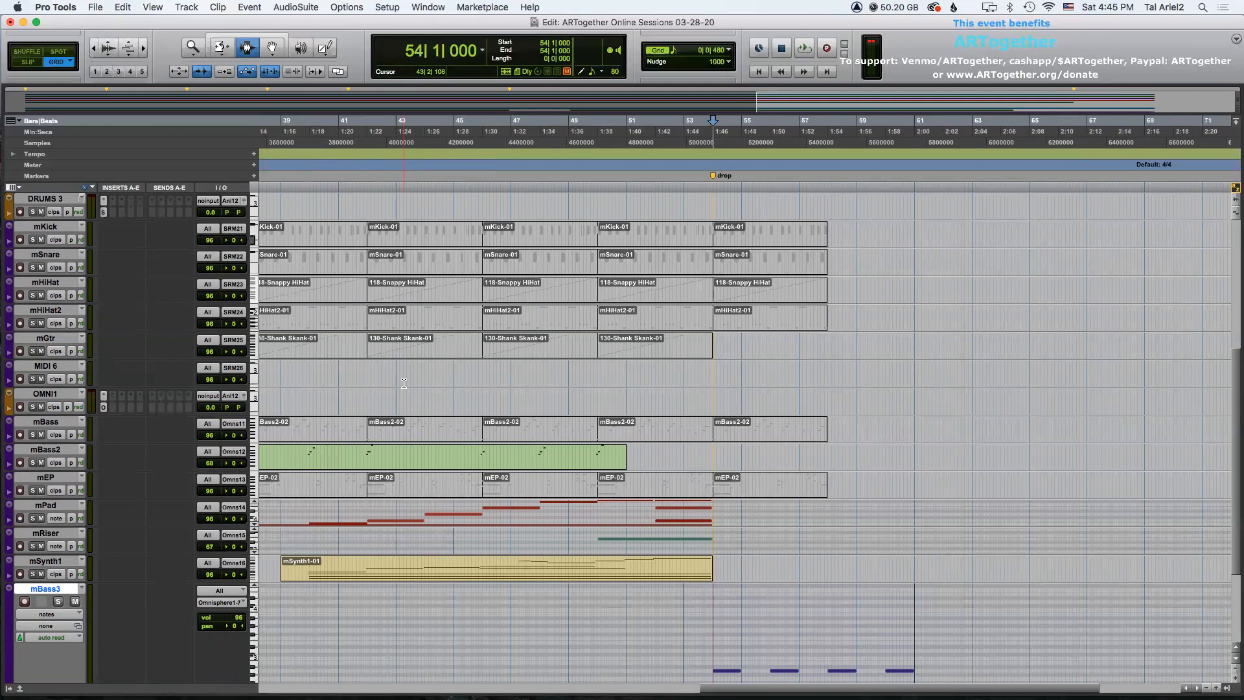
pyautogui.scroll(-3, 322, 374)
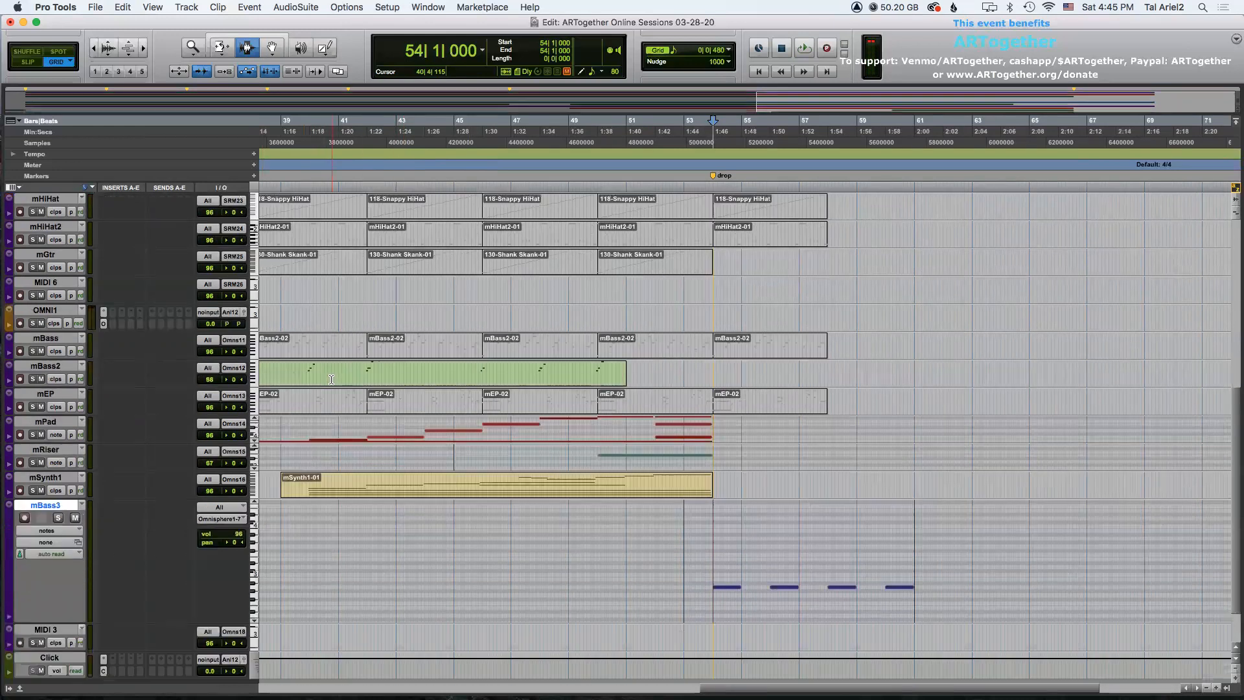
pyautogui.click(8, 506)
pyautogui.click(20, 488)
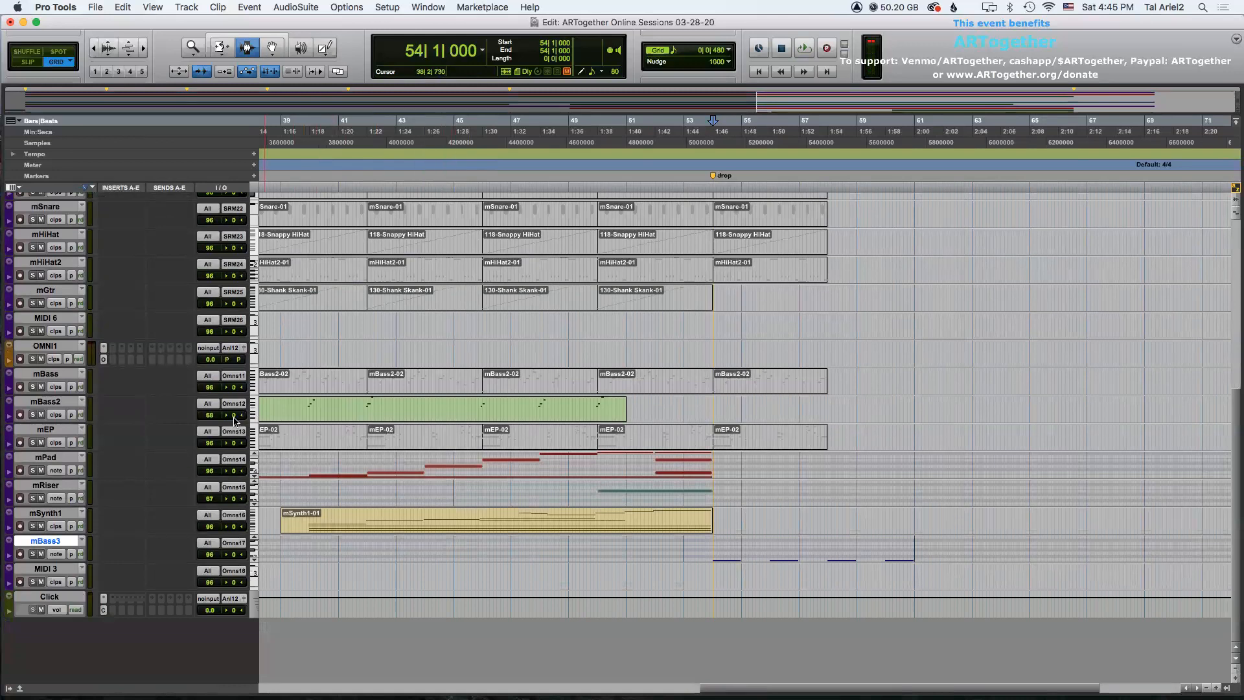
# Play the arrangement back from the session start and review the whole track layout.
pyautogui.scroll(4, 235, 420)
pyautogui.scroll(3, 231, 427)
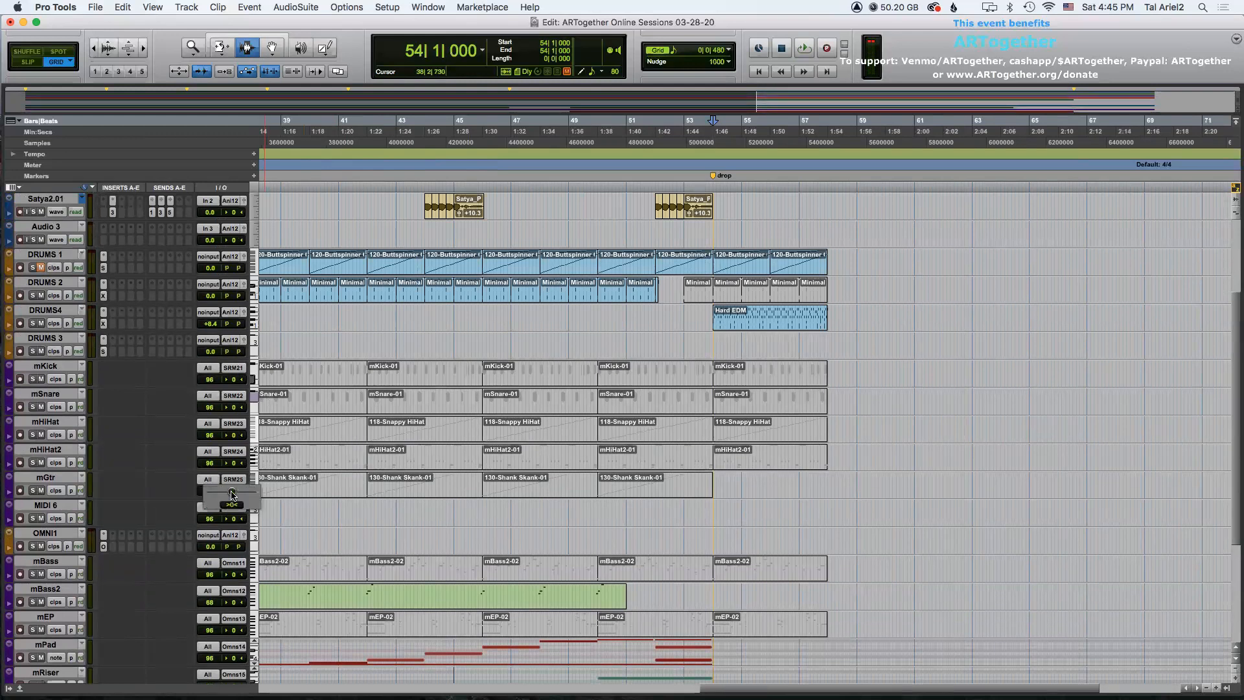
pyautogui.scroll(-5, 214, 495)
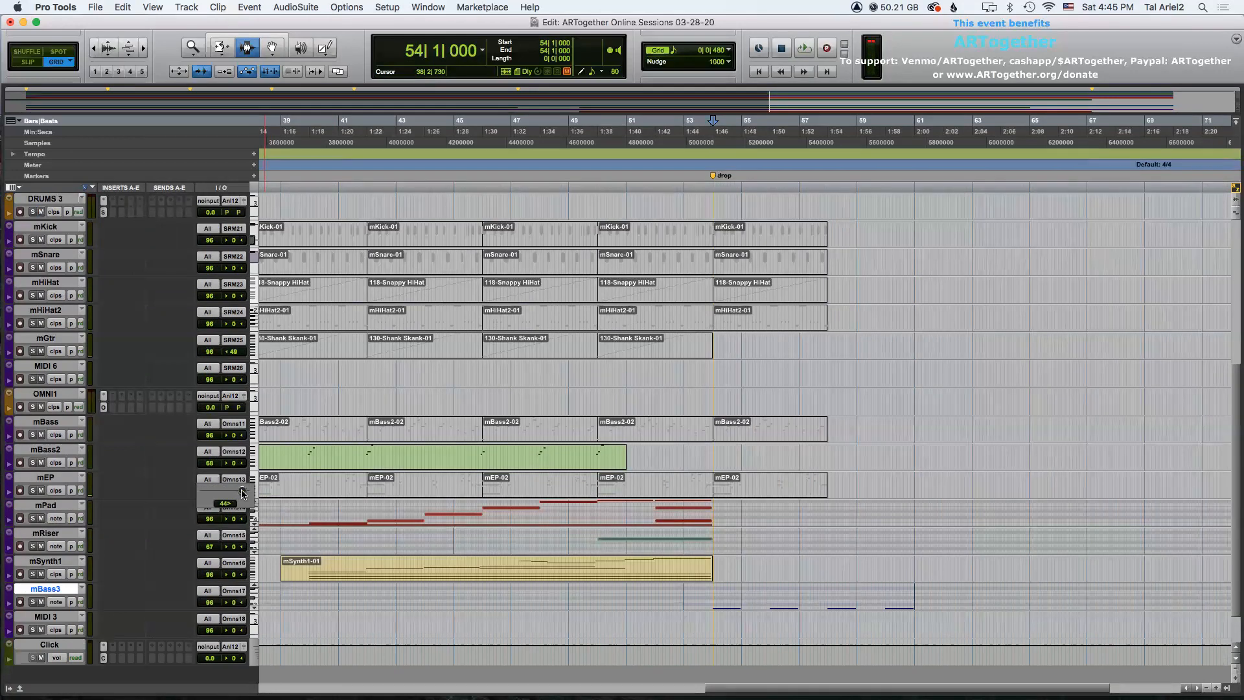
pyautogui.scroll(-2, 260, 557)
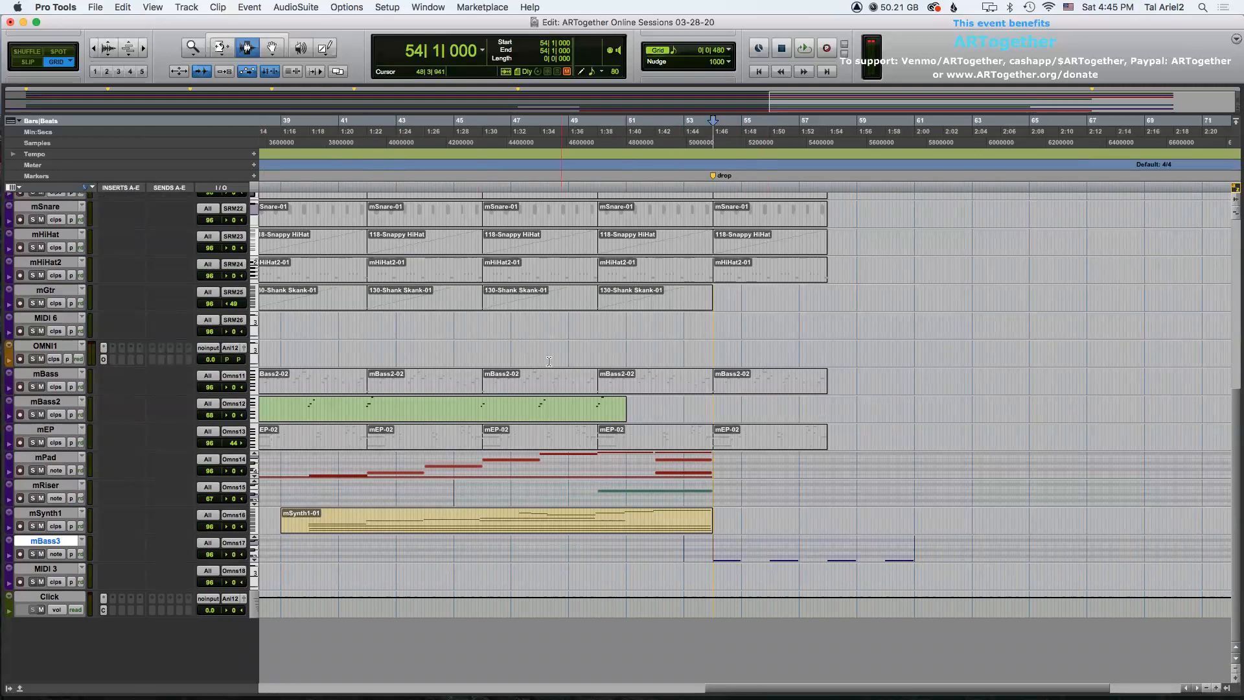
pyautogui.press('Return')
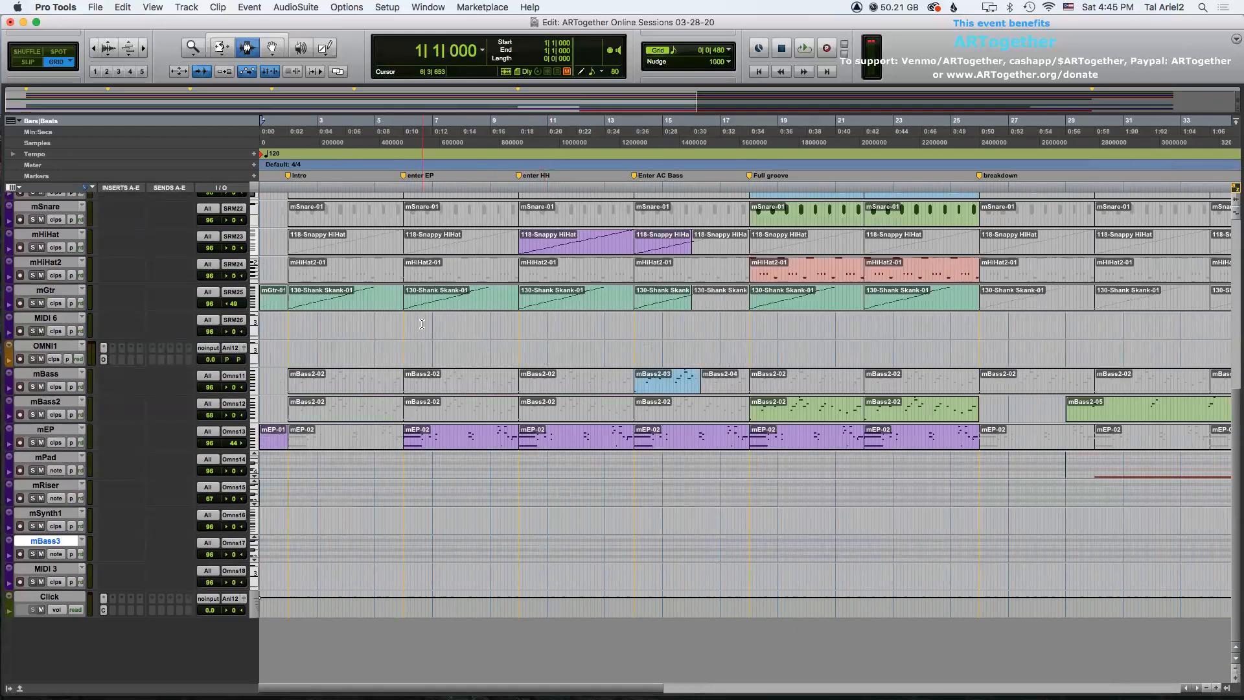
pyautogui.press('space')
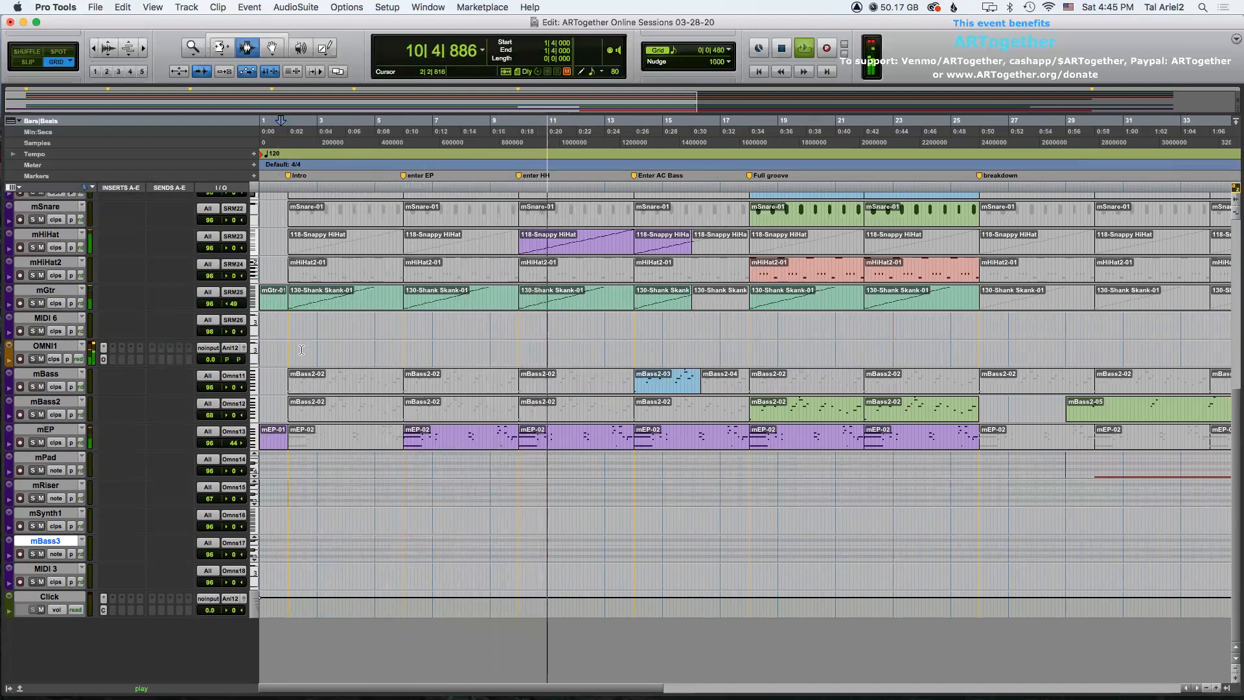
pyautogui.press('r')
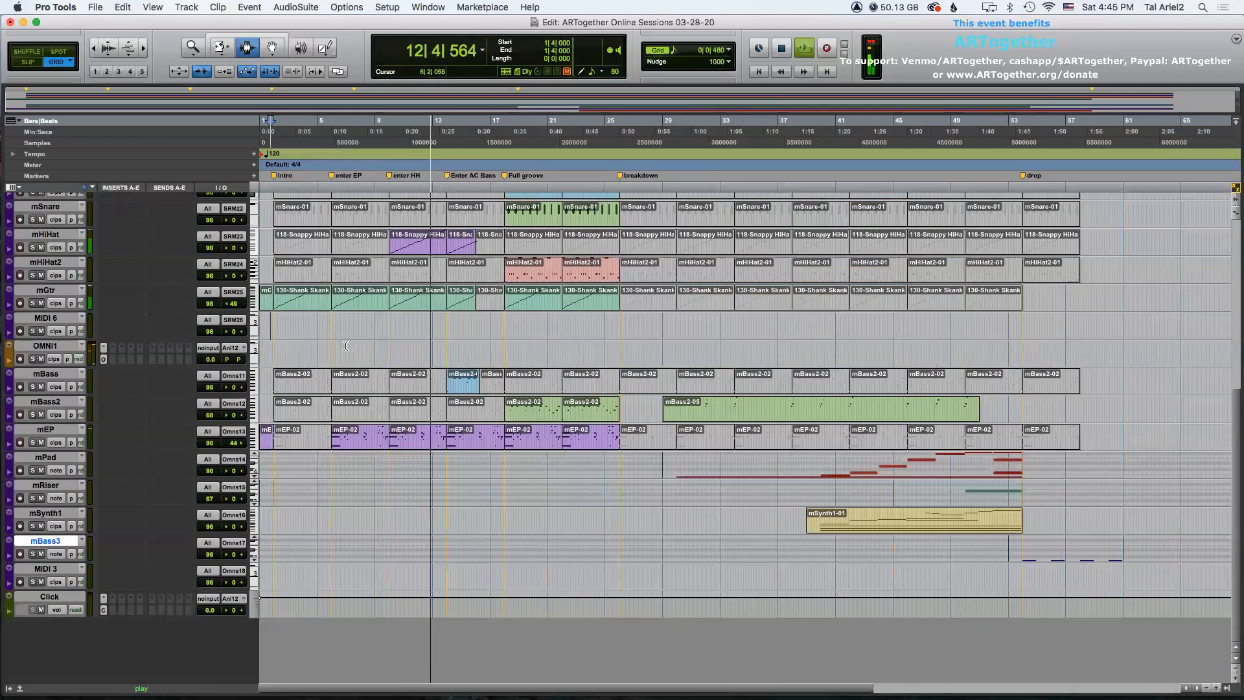
pyautogui.scroll(5, 368, 356)
pyautogui.scroll(2, 369, 356)
pyautogui.scroll(-2, 368, 357)
pyautogui.scroll(2, 368, 356)
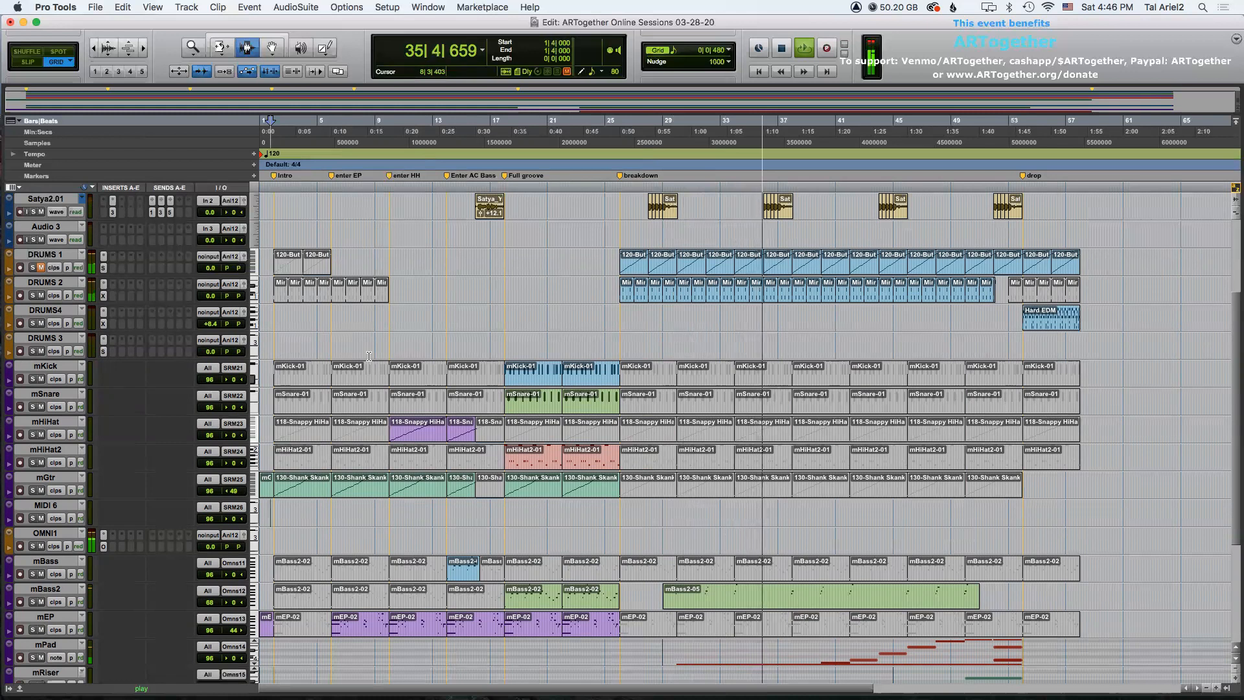
# Select the Hard EDM clip on DRUMS4 and duplicate it three times.
pyautogui.press('r')
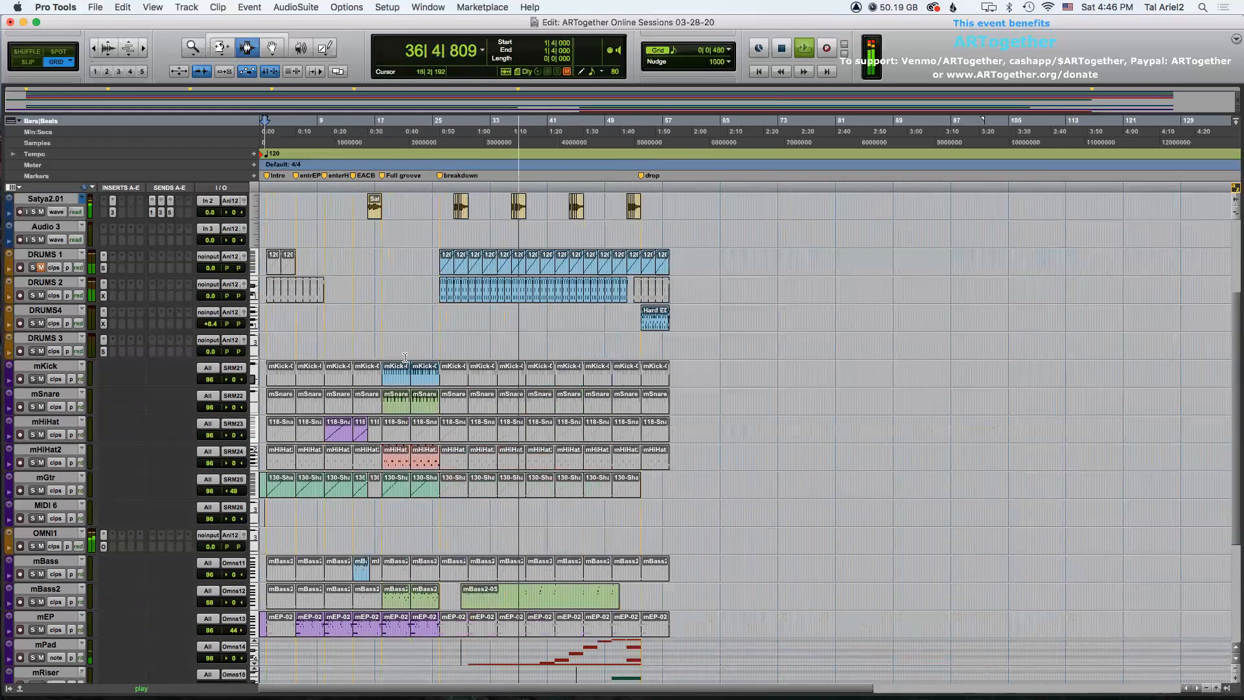
pyautogui.press('F8')
pyautogui.click(652, 325)
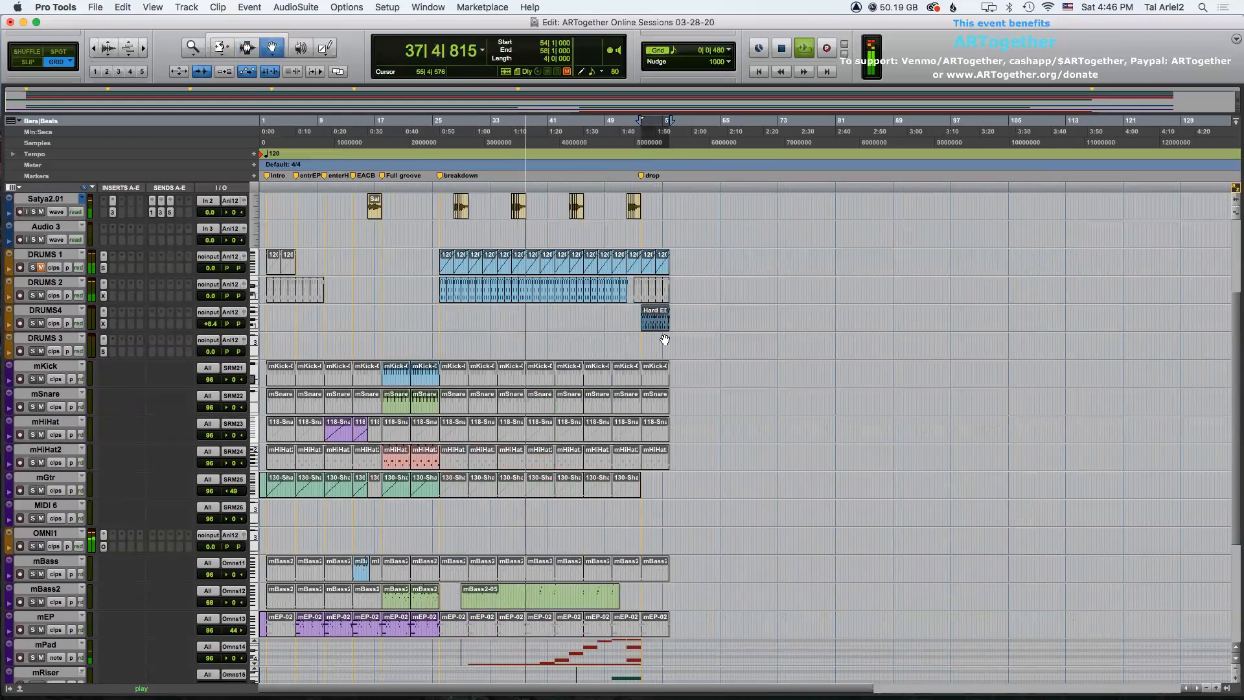
pyautogui.press('super+d')
pyautogui.press('super+d')
pyautogui.press('super+d')
# Switch the mBass3 track back to clips view.
pyautogui.scroll(-3, 648, 356)
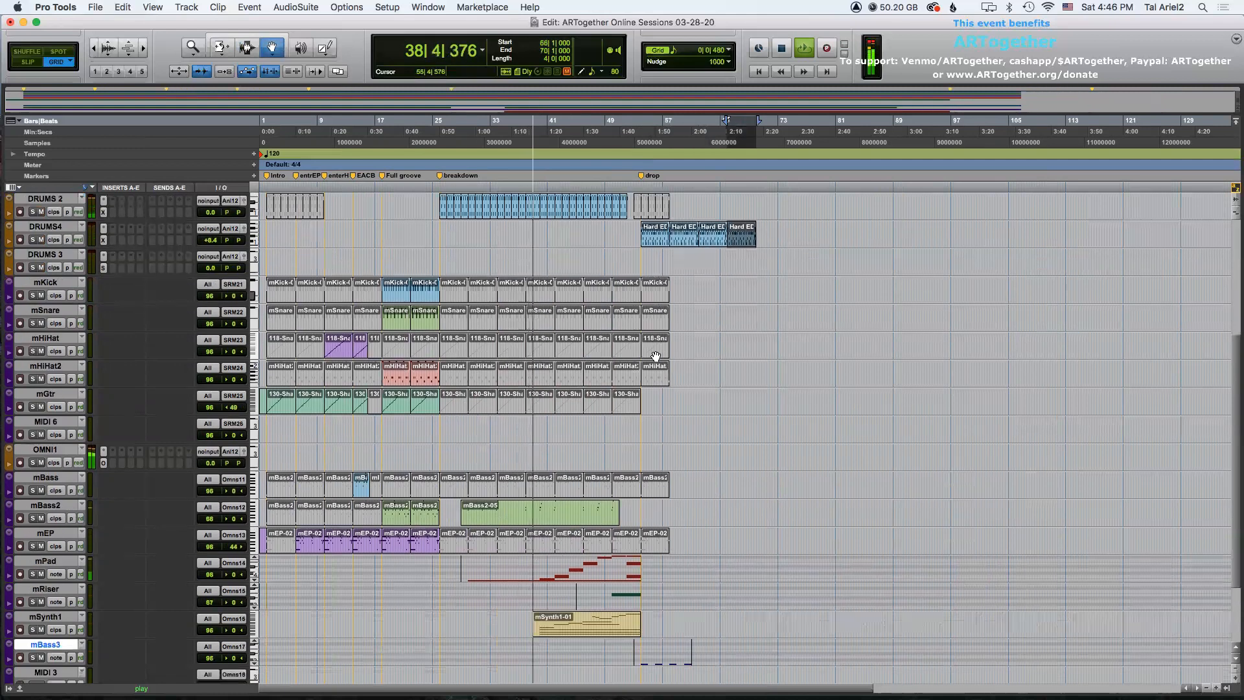
pyautogui.scroll(-3, 649, 470)
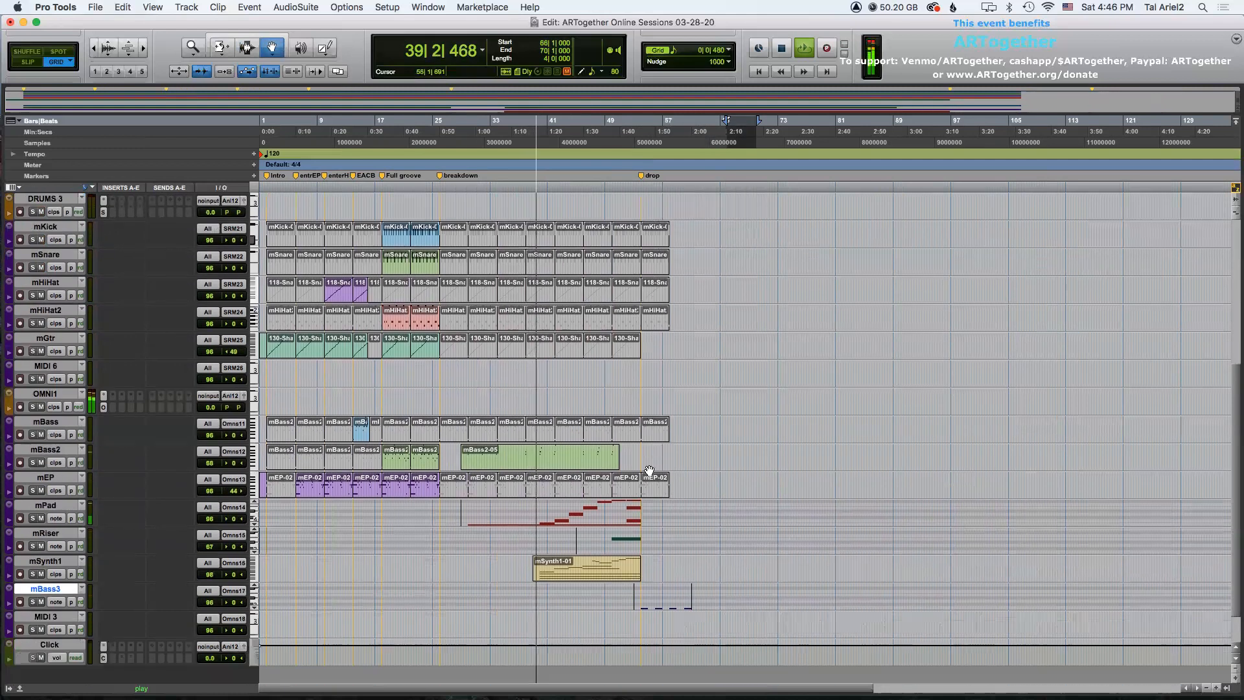
pyautogui.click(58, 601)
pyautogui.click(67, 592)
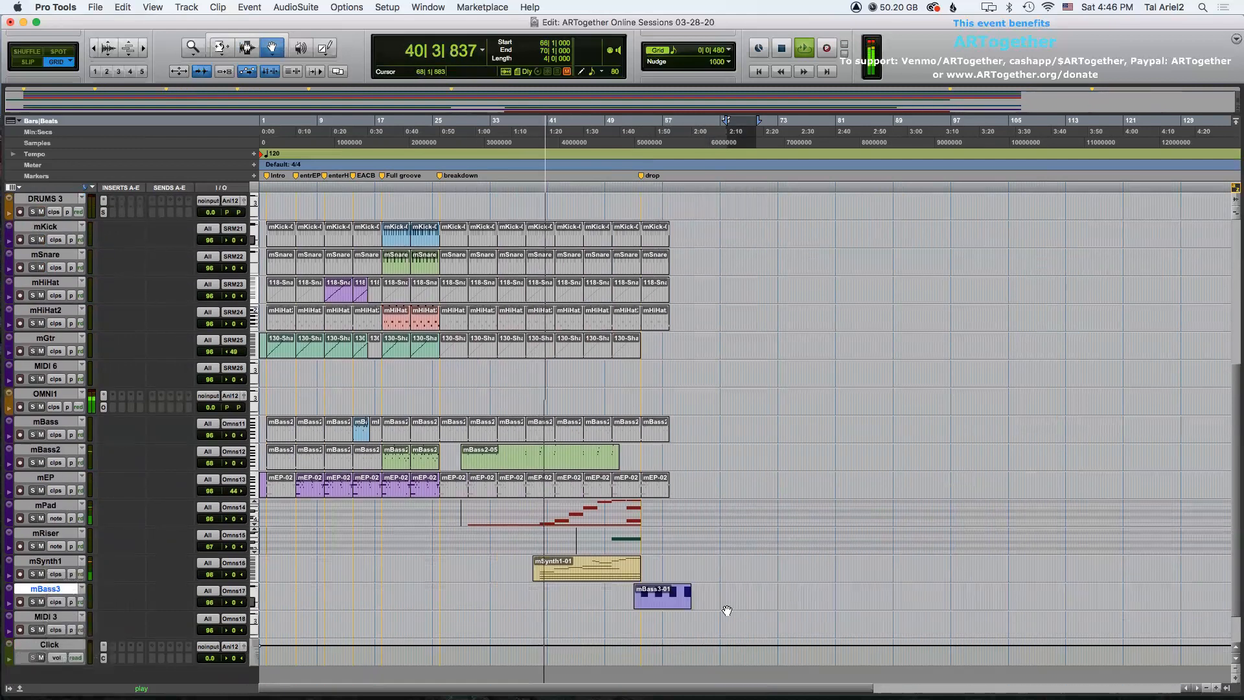
# Duplicate the mBass3 clip, then undo the duplication.
pyautogui.click(642, 590)
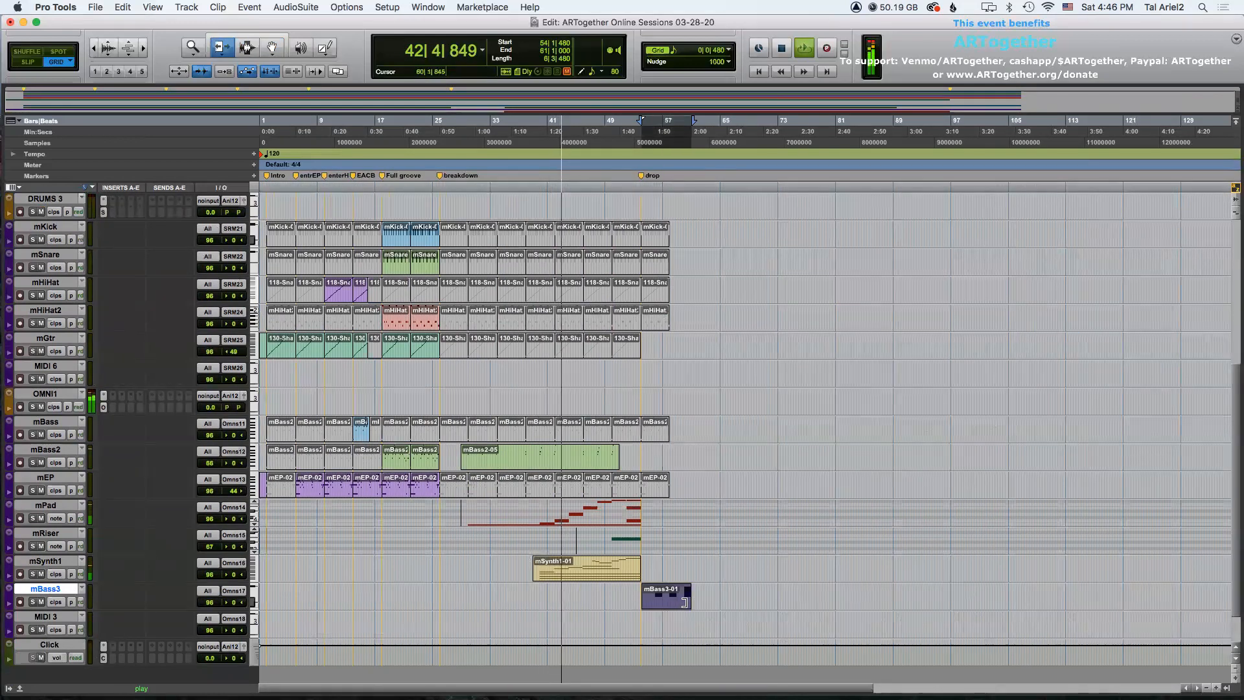
pyautogui.press('t')
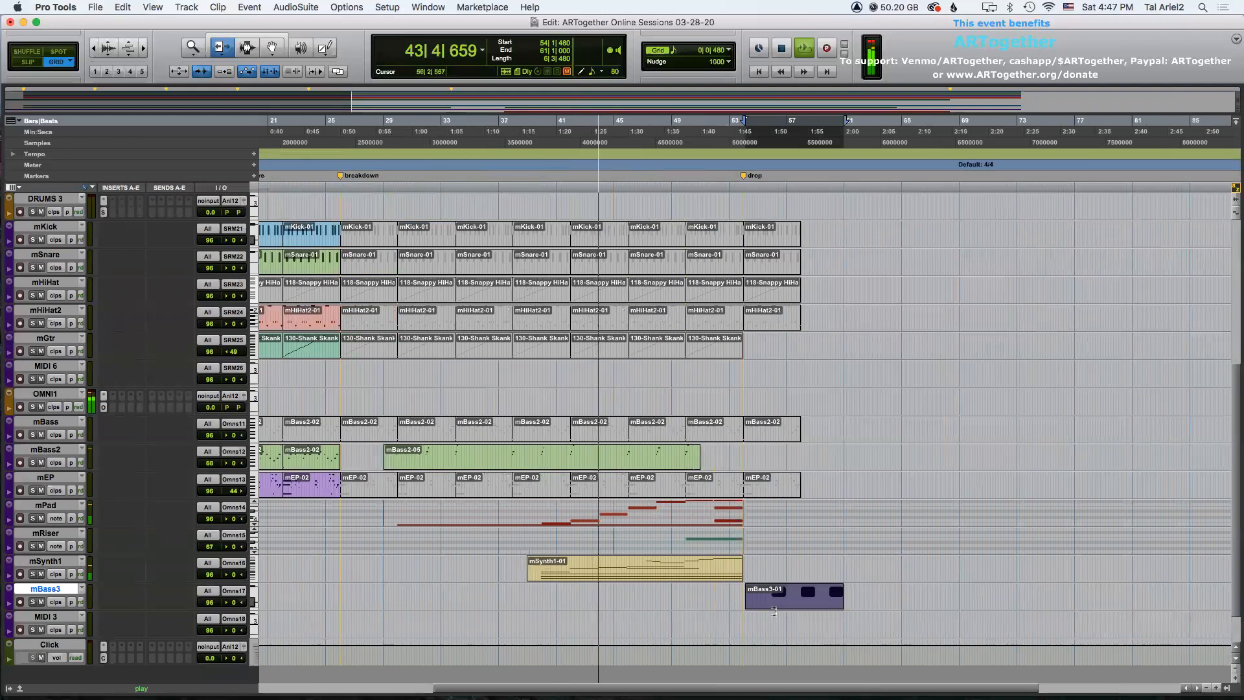
pyautogui.moveTo(756, 599); pyautogui.dragTo(744, 598)
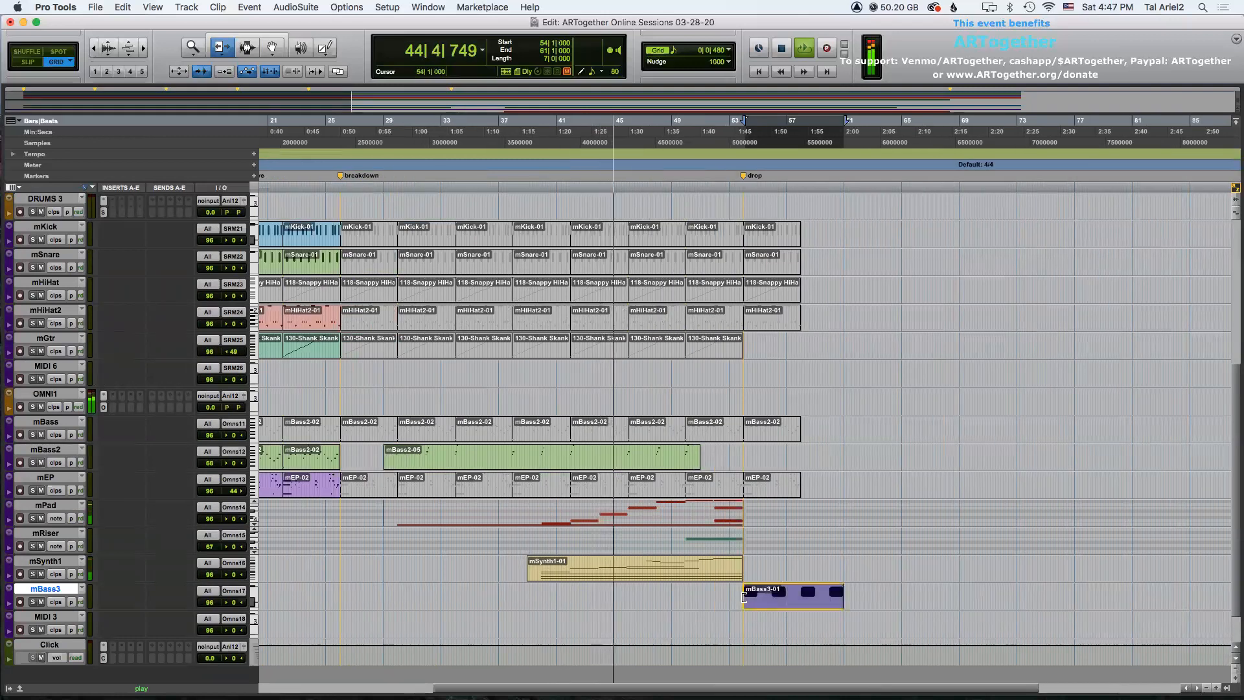
pyautogui.press('r')
pyautogui.press('super+d')
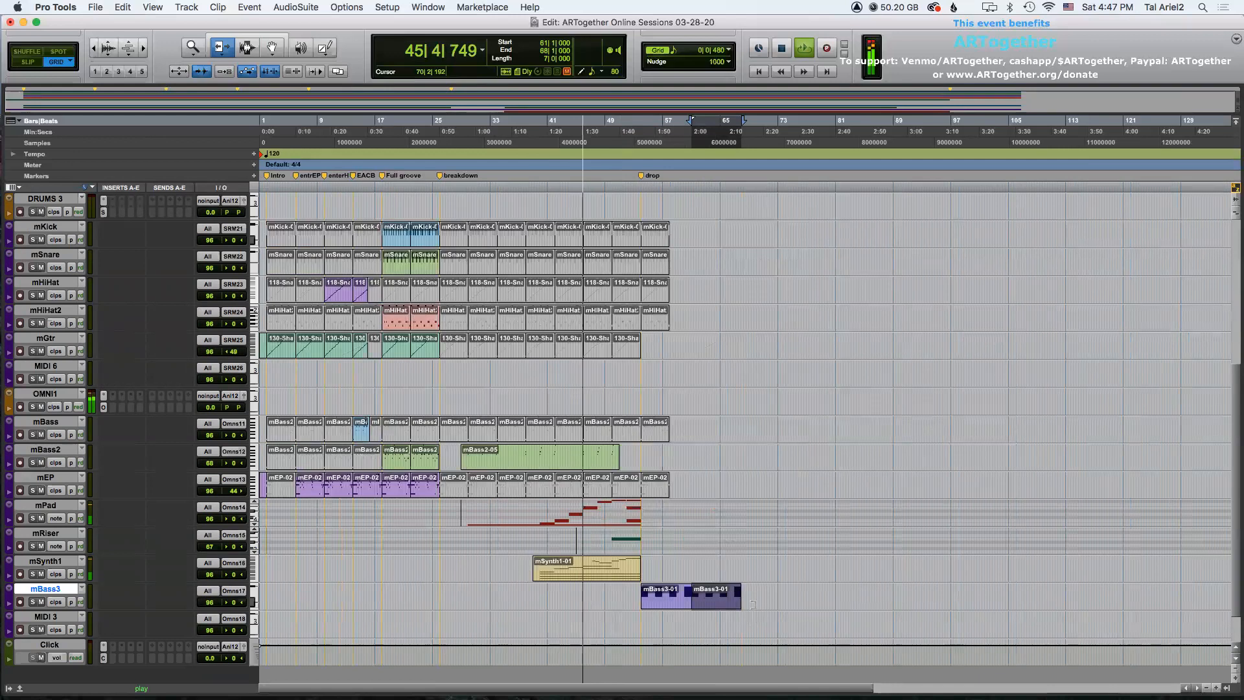
pyautogui.press('super+z')
# Select the mBass3 clip and the range through bar 62, duplicate it once, and dismiss the CPU overload alert.
pyautogui.click(641, 597)
pyautogui.press('t')
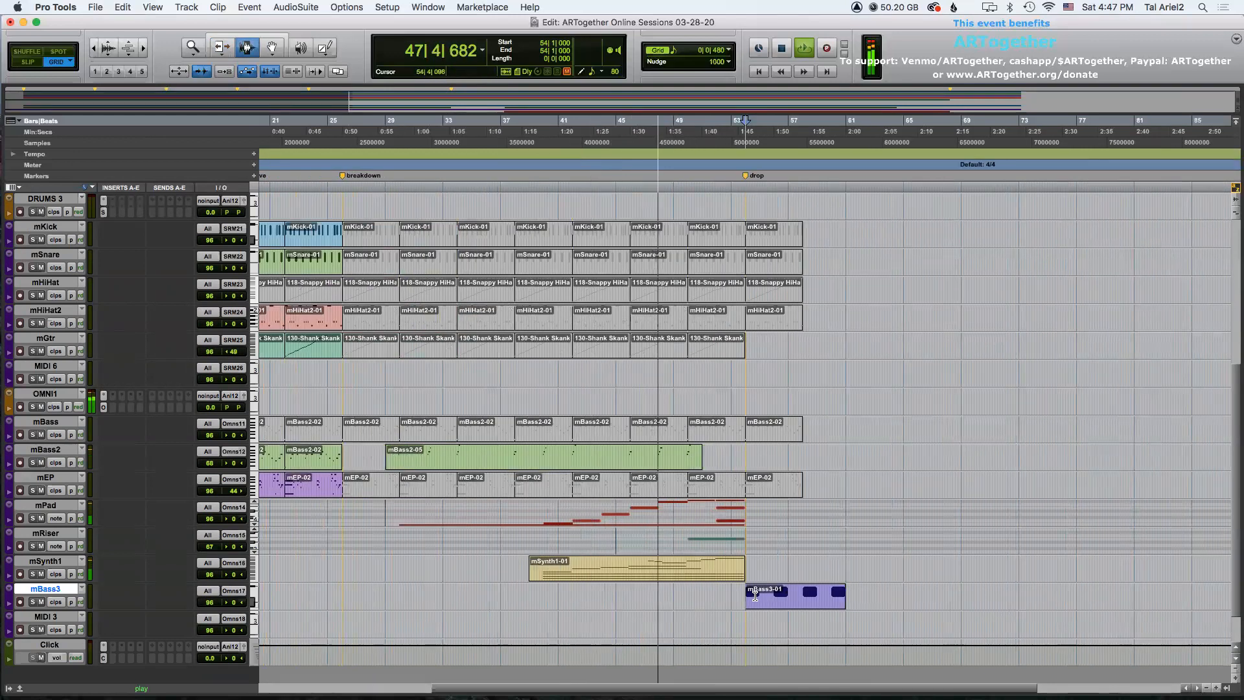
pyautogui.press('t')
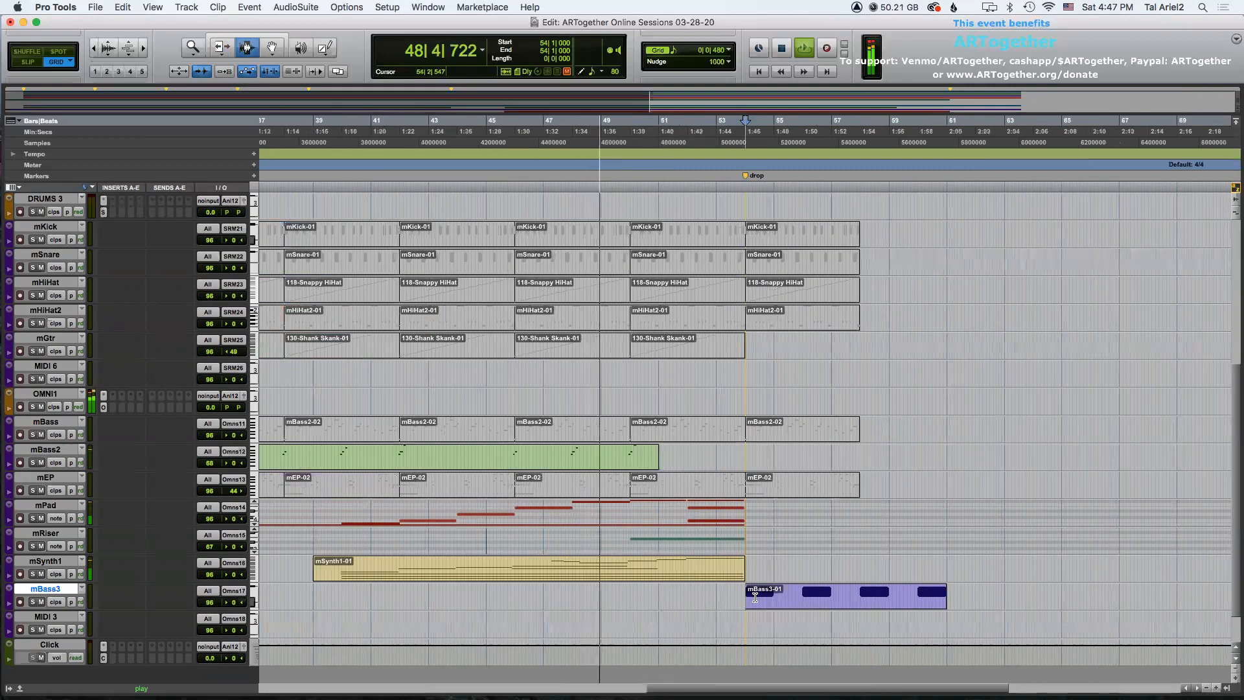
pyautogui.moveTo(752, 594); pyautogui.dragTo(976, 585)
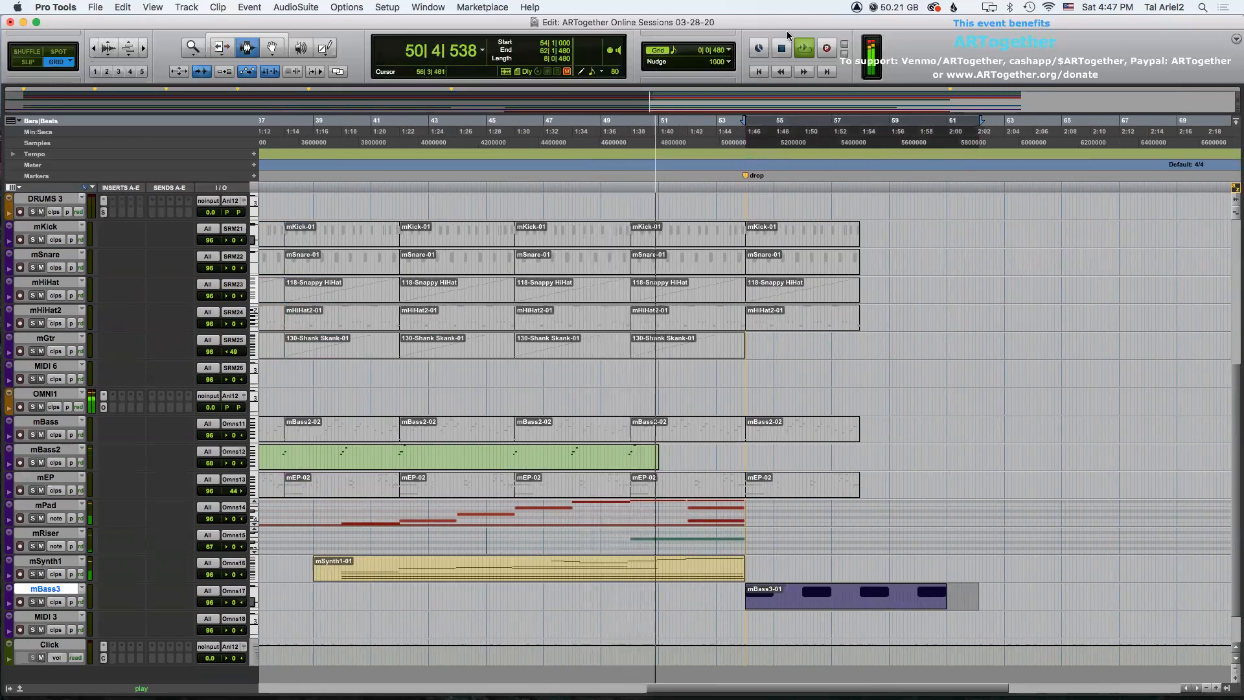
pyautogui.click(732, 45)
pyautogui.click(733, 44)
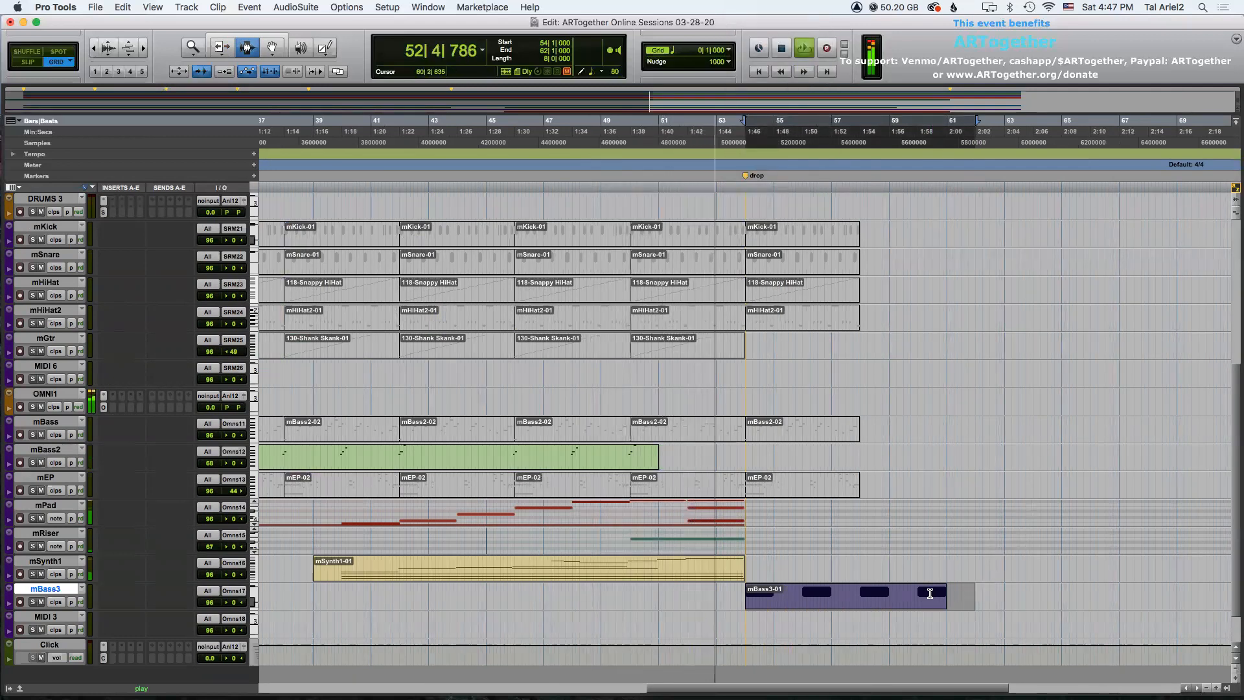
pyautogui.press('super+d')
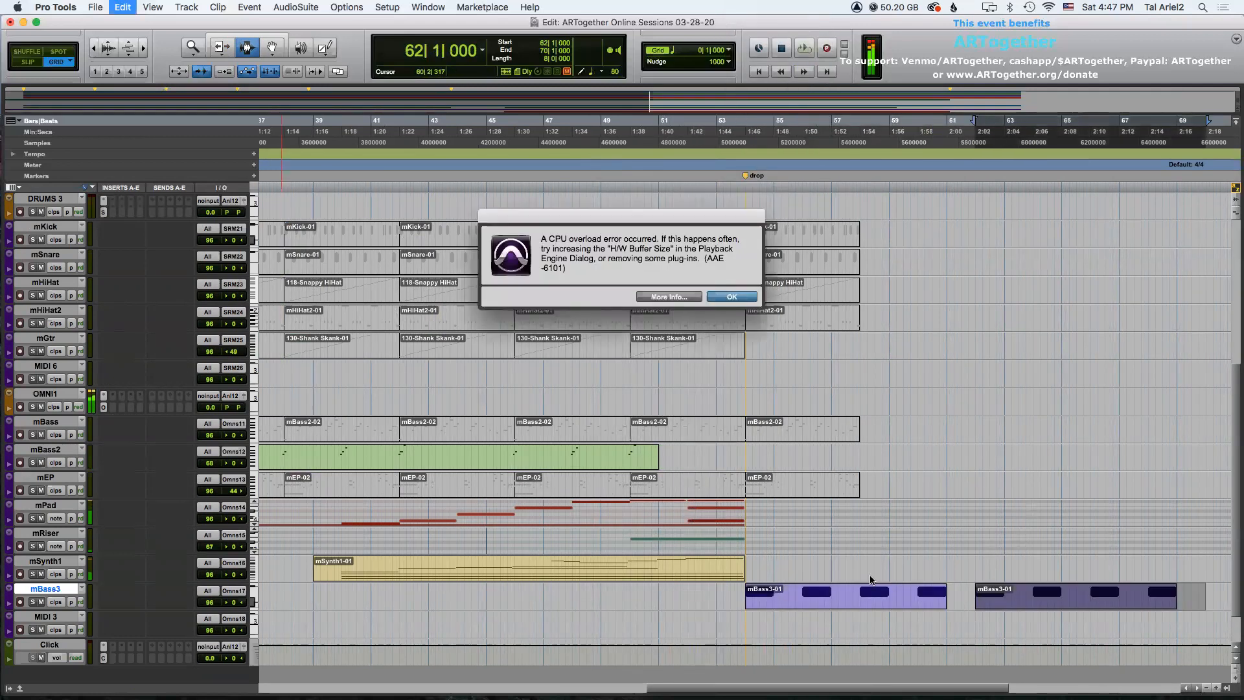
pyautogui.click(731, 298)
# Lower the mRiser track's MIDI volume to 73 and start playback from bar 39.
pyautogui.click(313, 593)
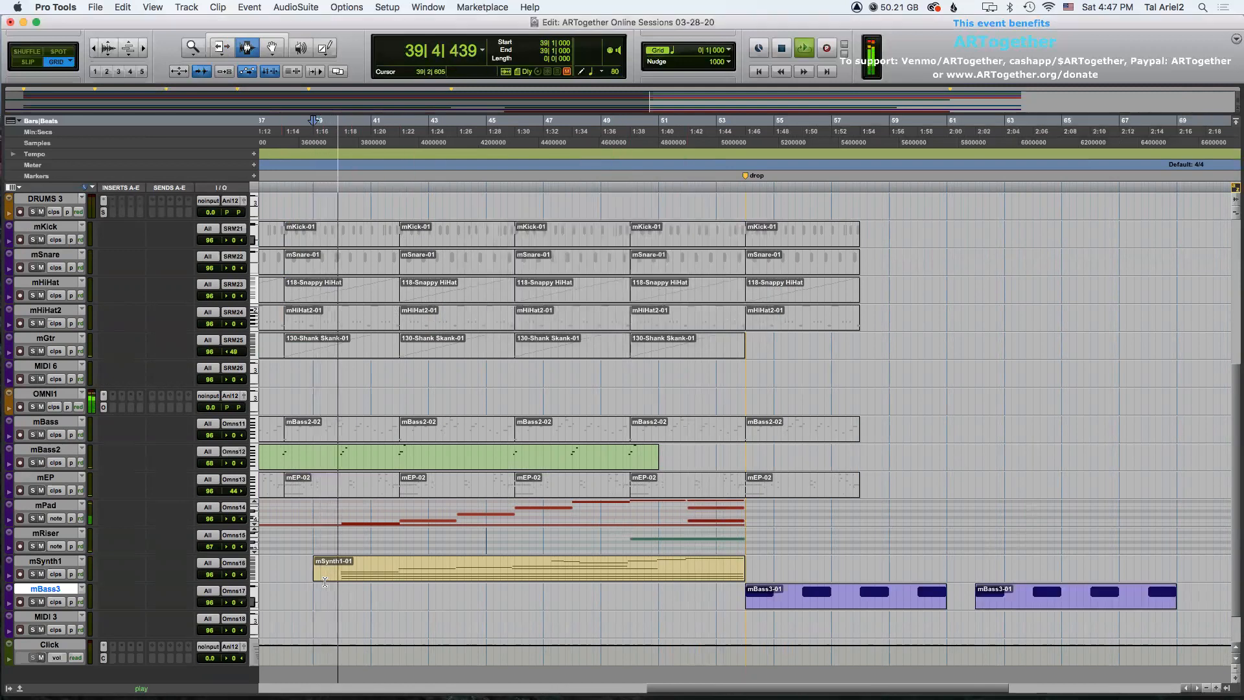
pyautogui.press('super+bracketleft')
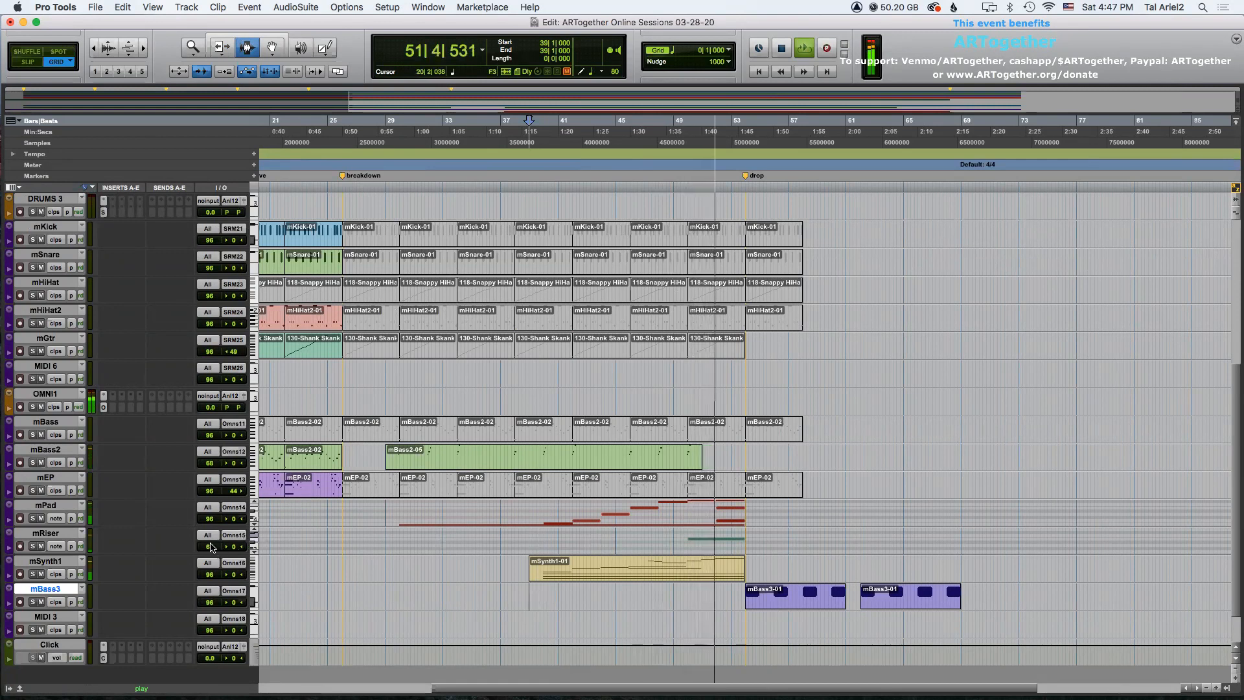
pyautogui.moveTo(209, 519); pyautogui.dragTo(210, 544)
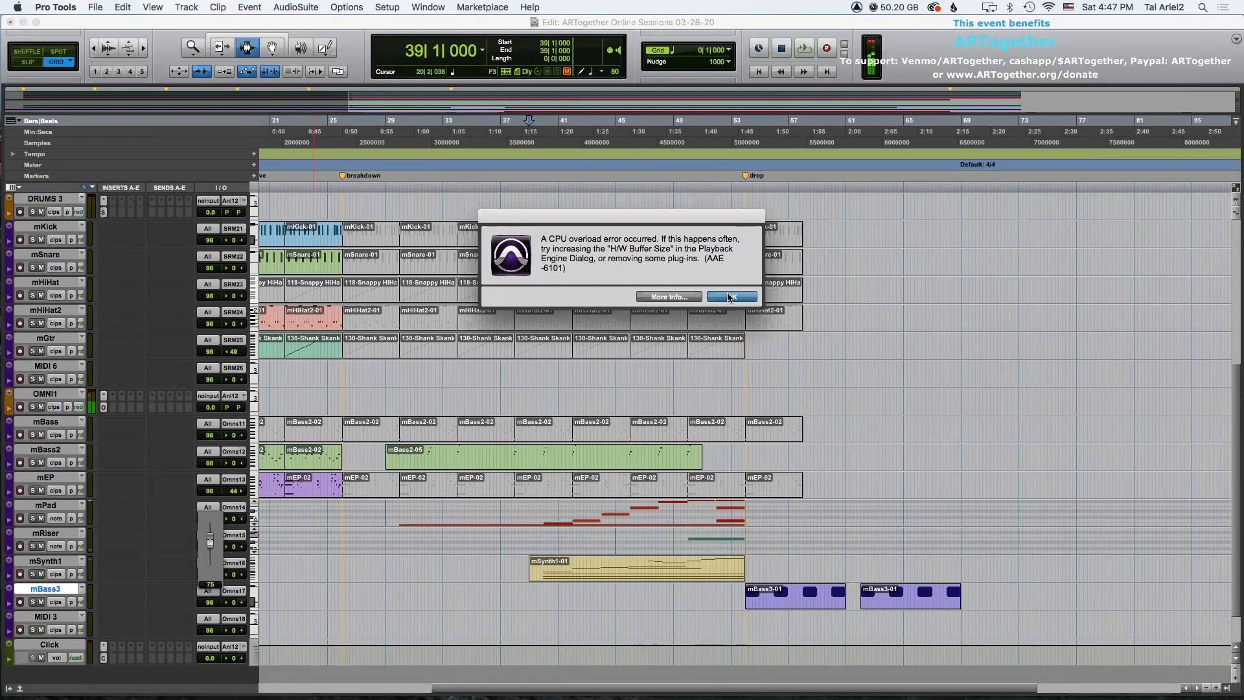
pyautogui.click(726, 299)
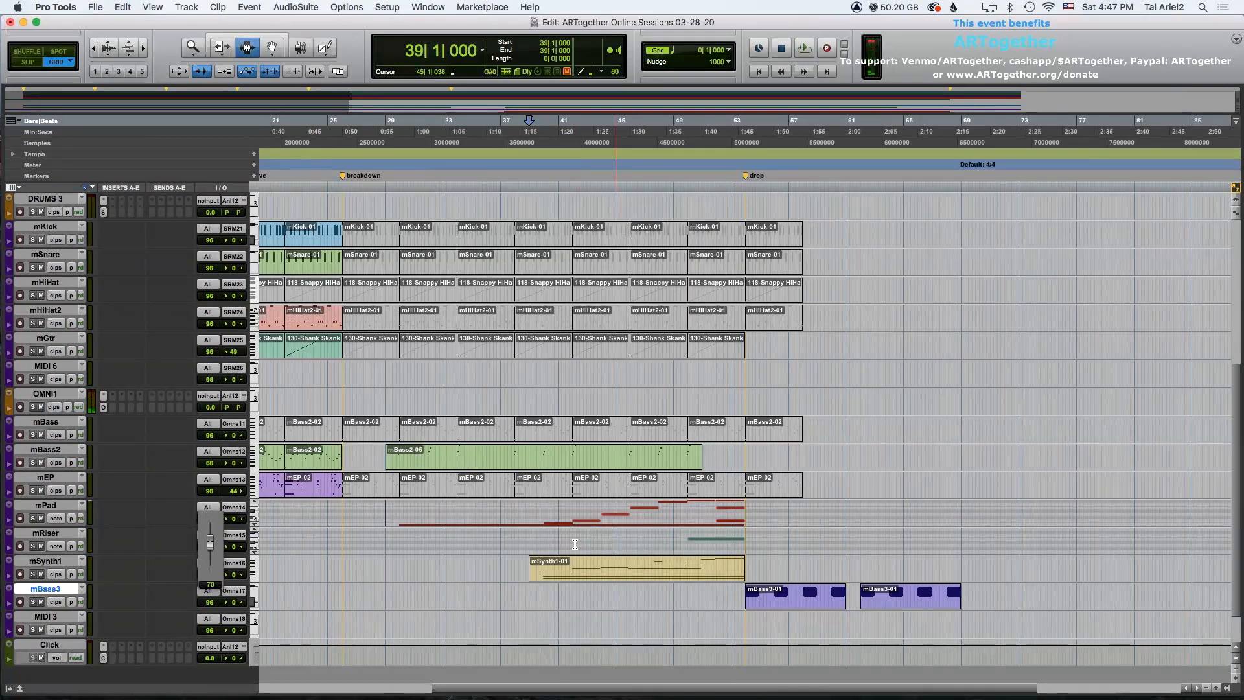
pyautogui.click(527, 542)
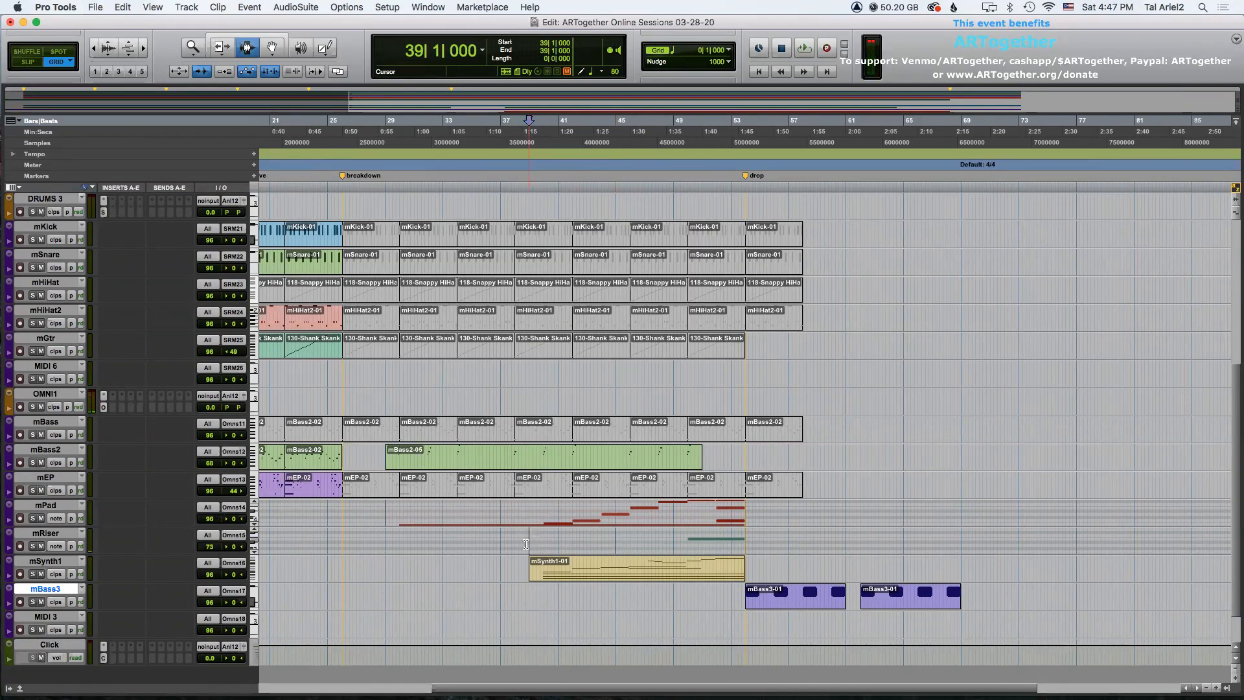
pyautogui.press('space')
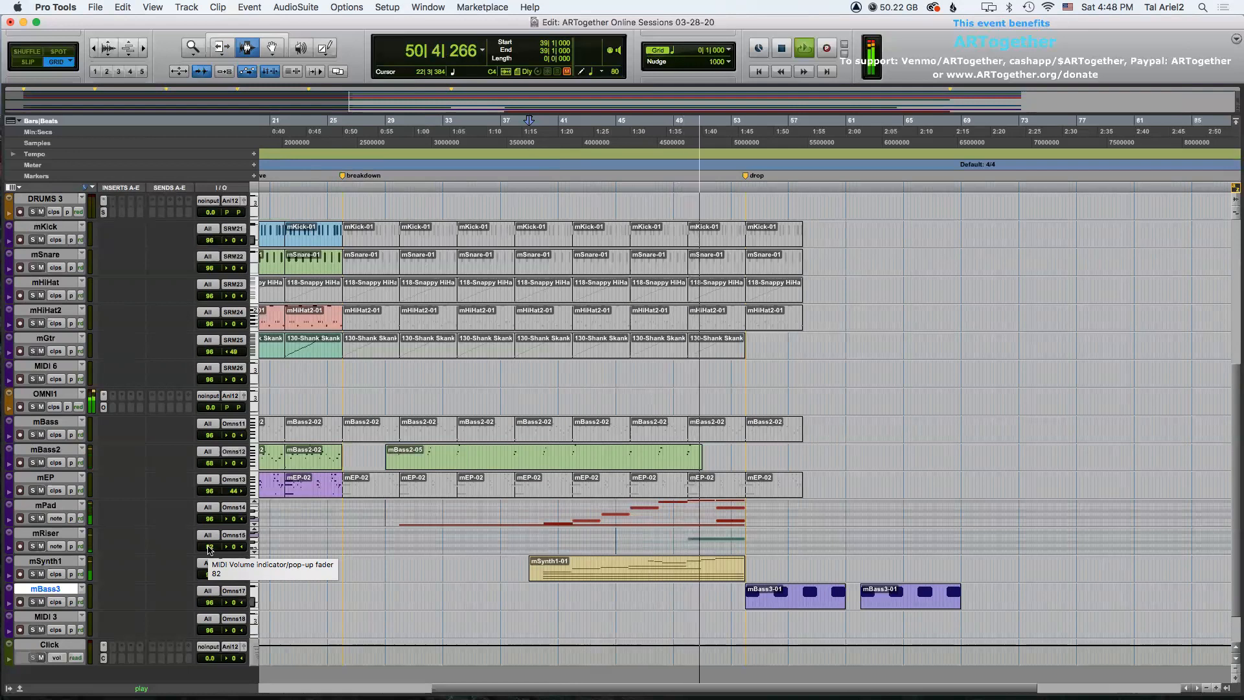
# Raise the mRiser track's MIDI volume to 127 while replaying, dismissing the CPU overload alerts.
pyautogui.click(209, 549)
pyautogui.moveTo(209, 549); pyautogui.dragTo(209, 547)
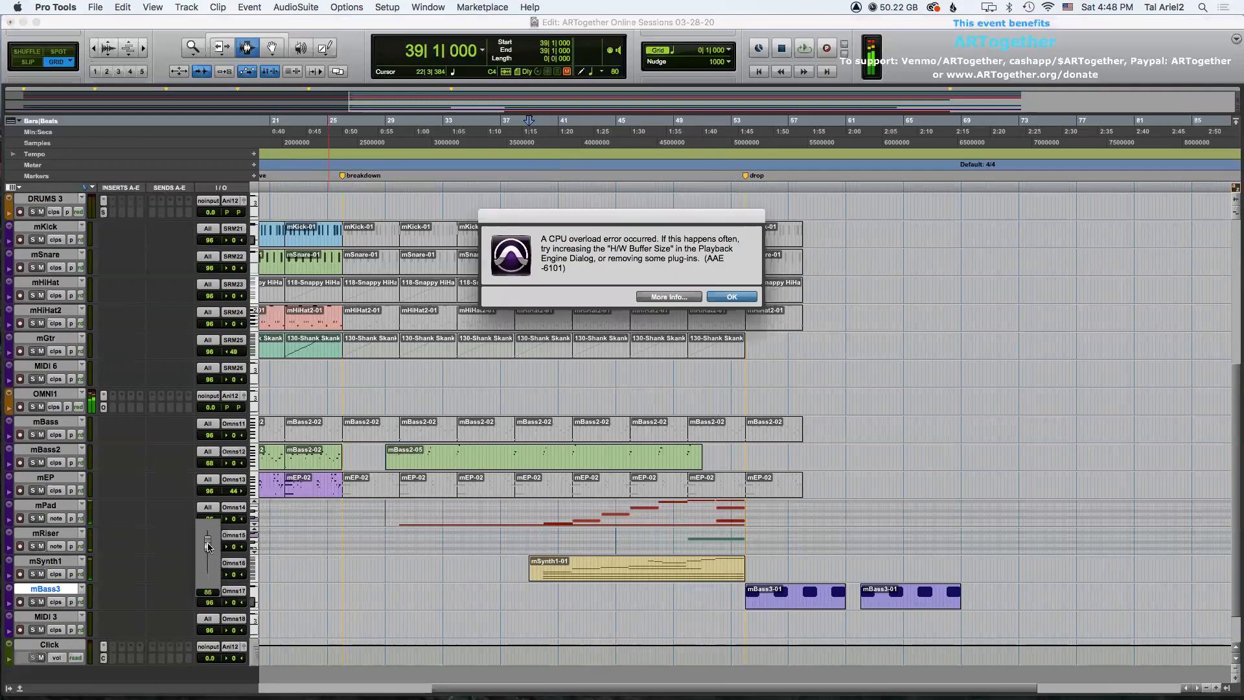
pyautogui.click(716, 298)
pyautogui.click(673, 532)
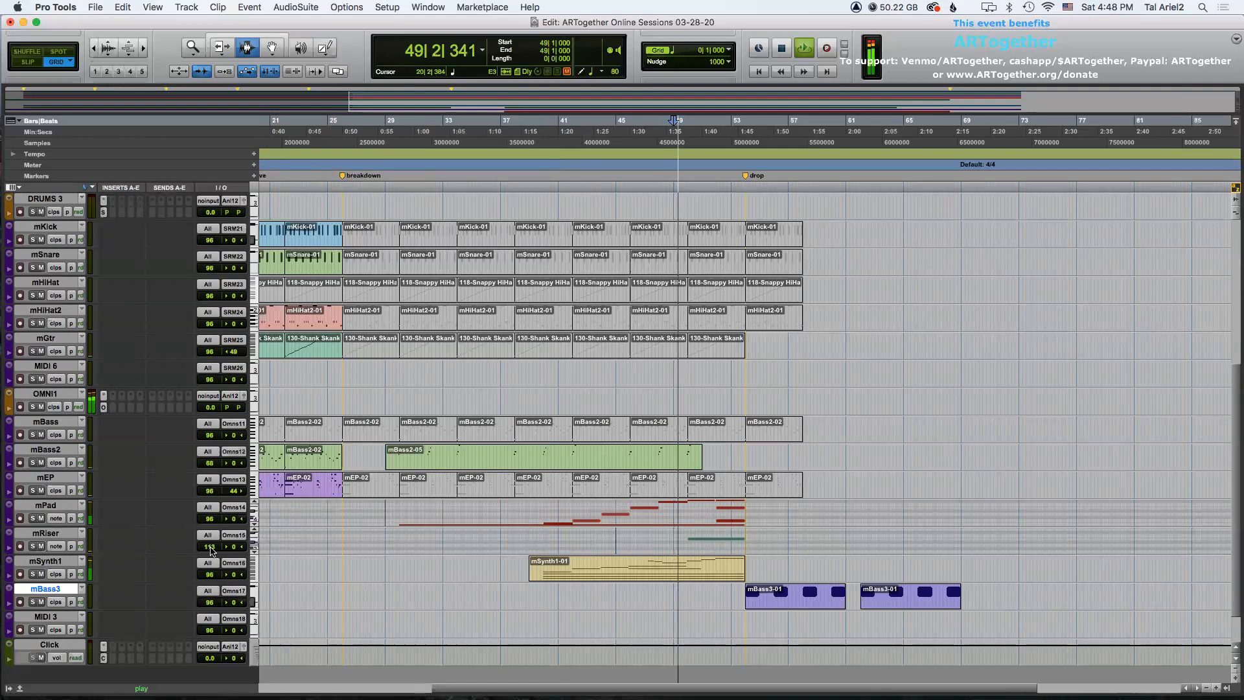
pyautogui.moveTo(211, 550); pyautogui.dragTo(211, 551)
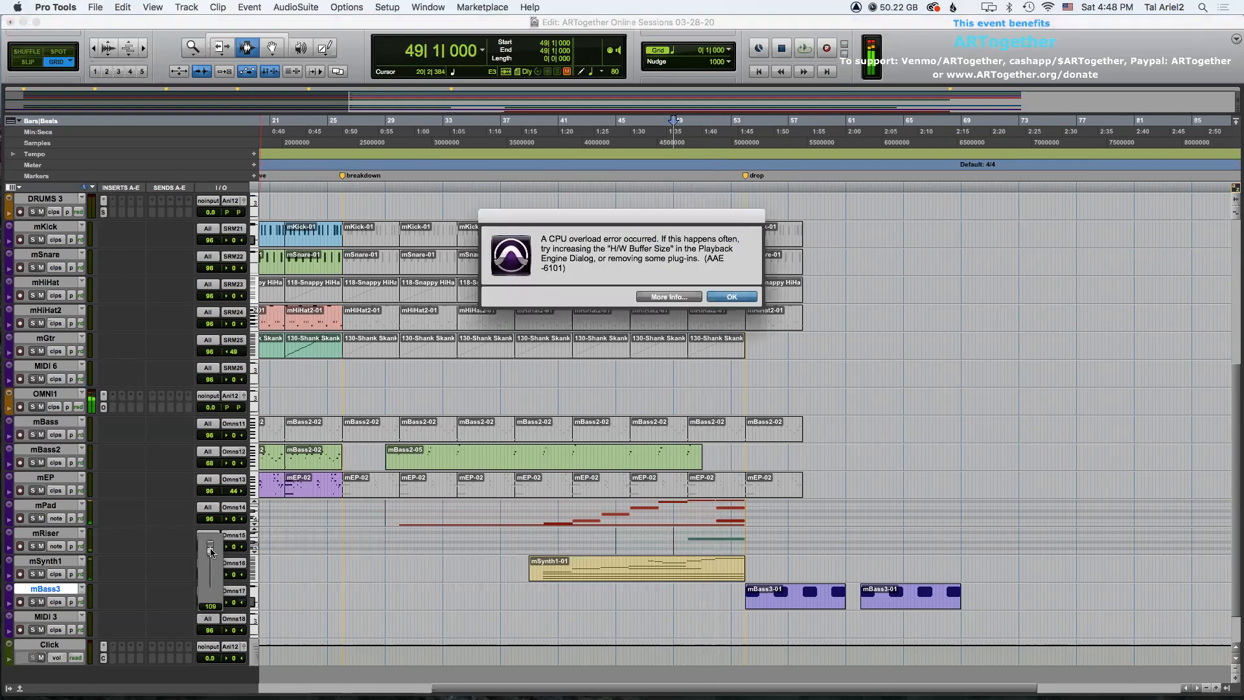
pyautogui.click(730, 298)
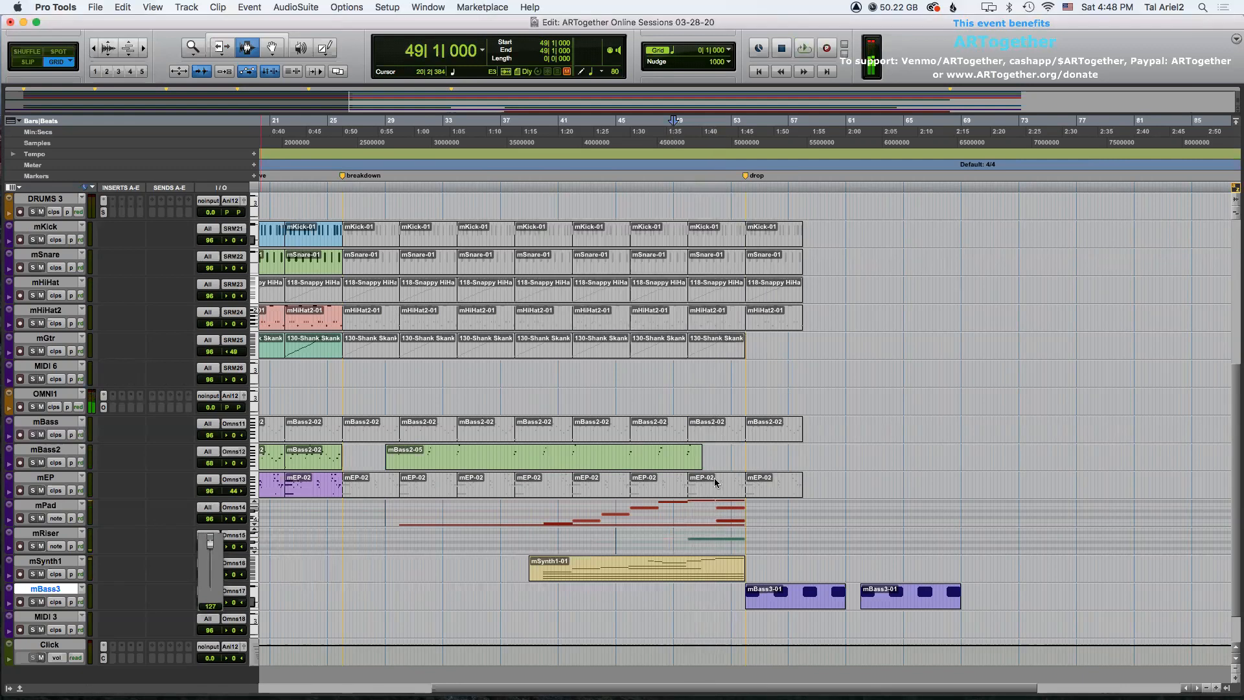
pyautogui.press('space')
pyautogui.moveTo(208, 573)
pyautogui.mouseDown()
pyautogui.moveTo(208, 557)
pyautogui.moveTo(208, 567)
pyautogui.mouseUp()
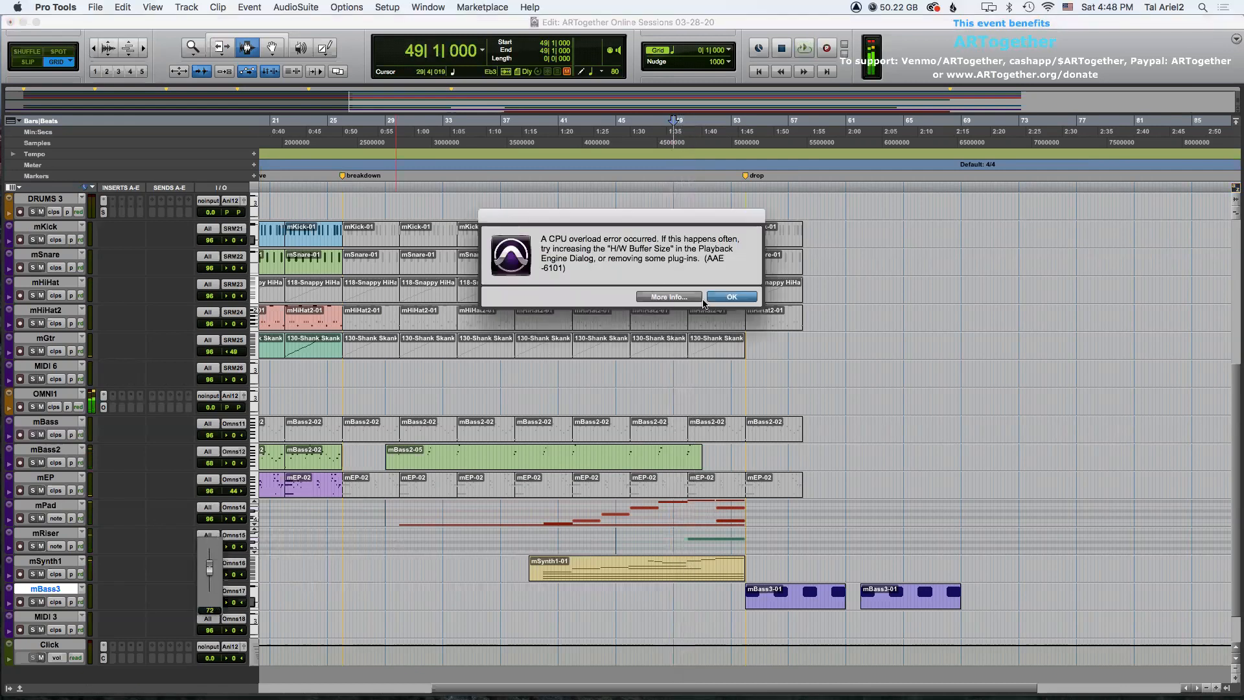
pyautogui.click(735, 296)
# Open the Playback Engine settings and inspect the H/W Buffer Size options.
pyautogui.click(401, 7)
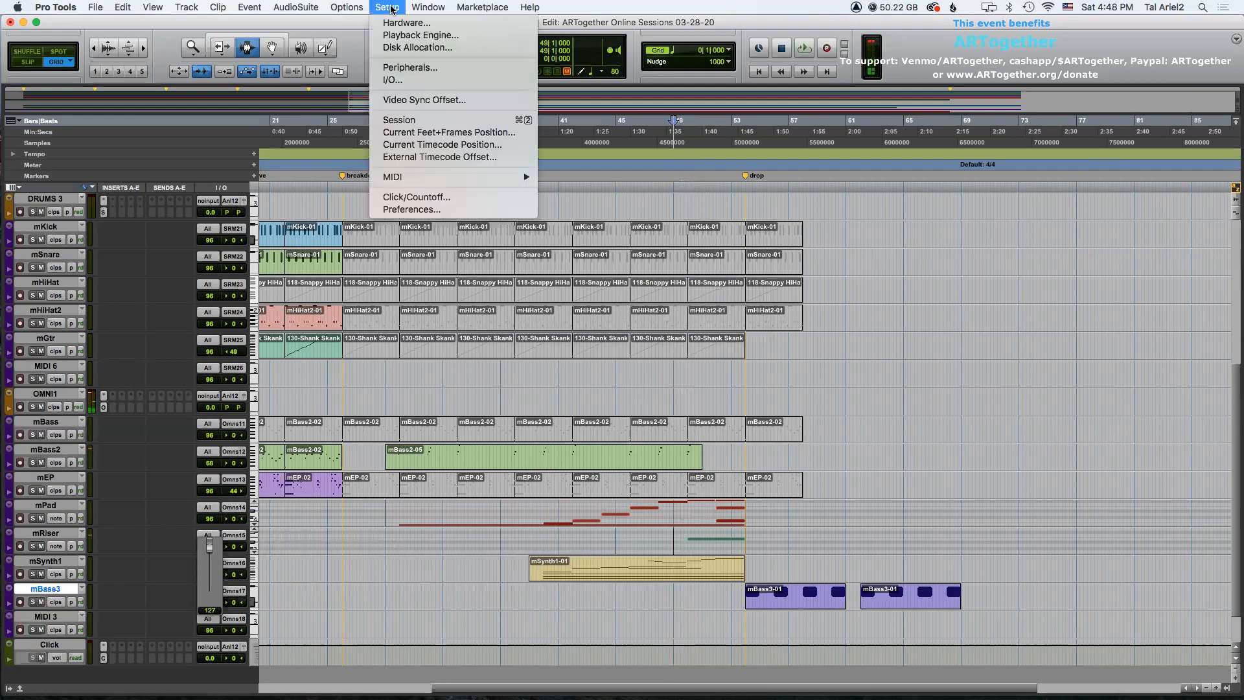
pyautogui.click(421, 36)
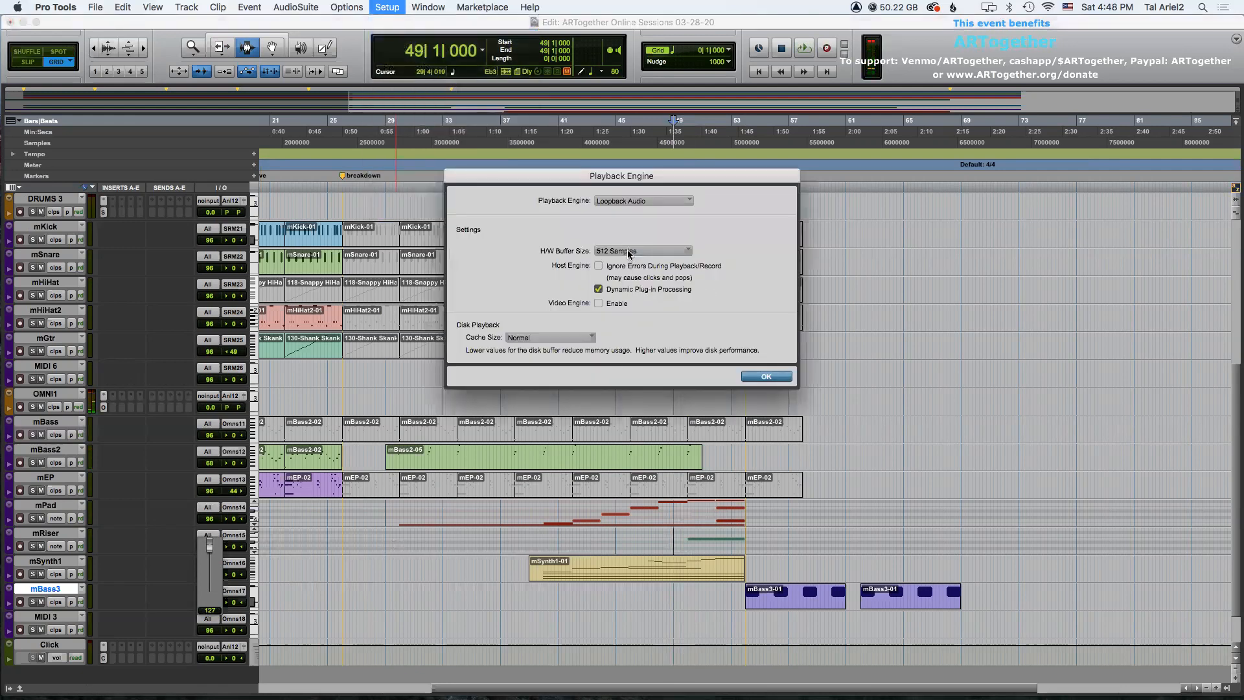
pyautogui.click(628, 253)
pyautogui.click(628, 251)
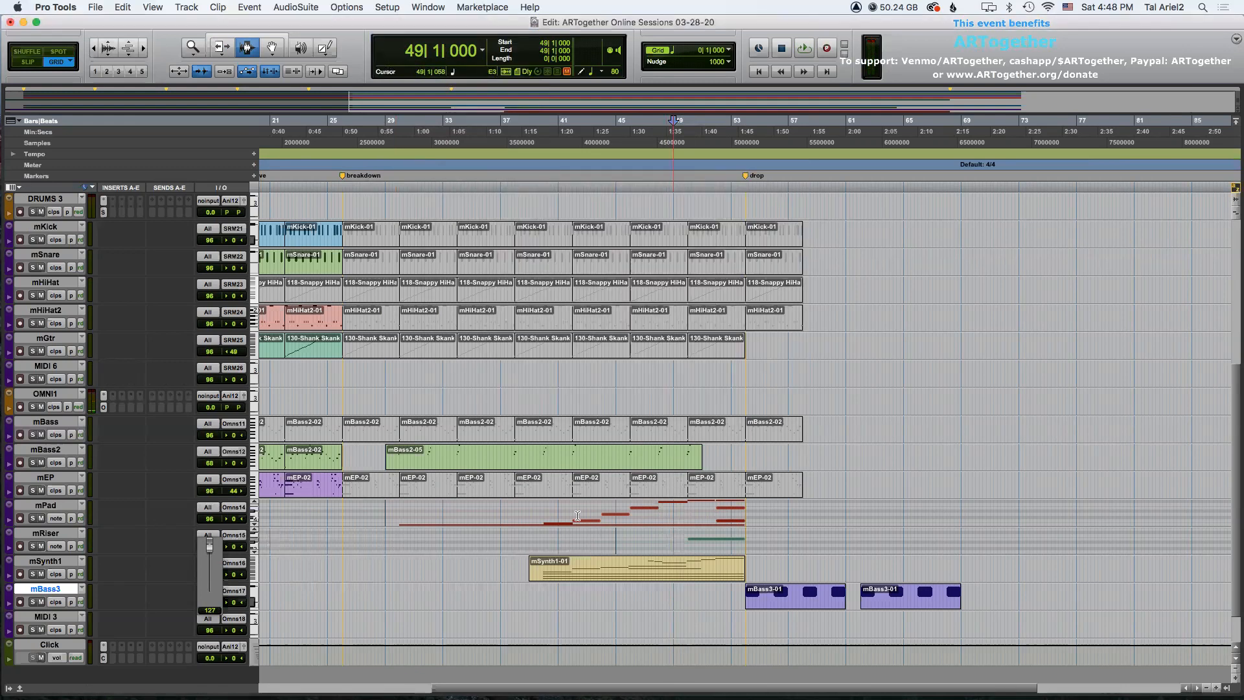
pyautogui.click(655, 539)
# Dismiss the CPU overload alert, reopen the Playback Engine settings, and change the H/W Buffer Size.
pyautogui.press('space')
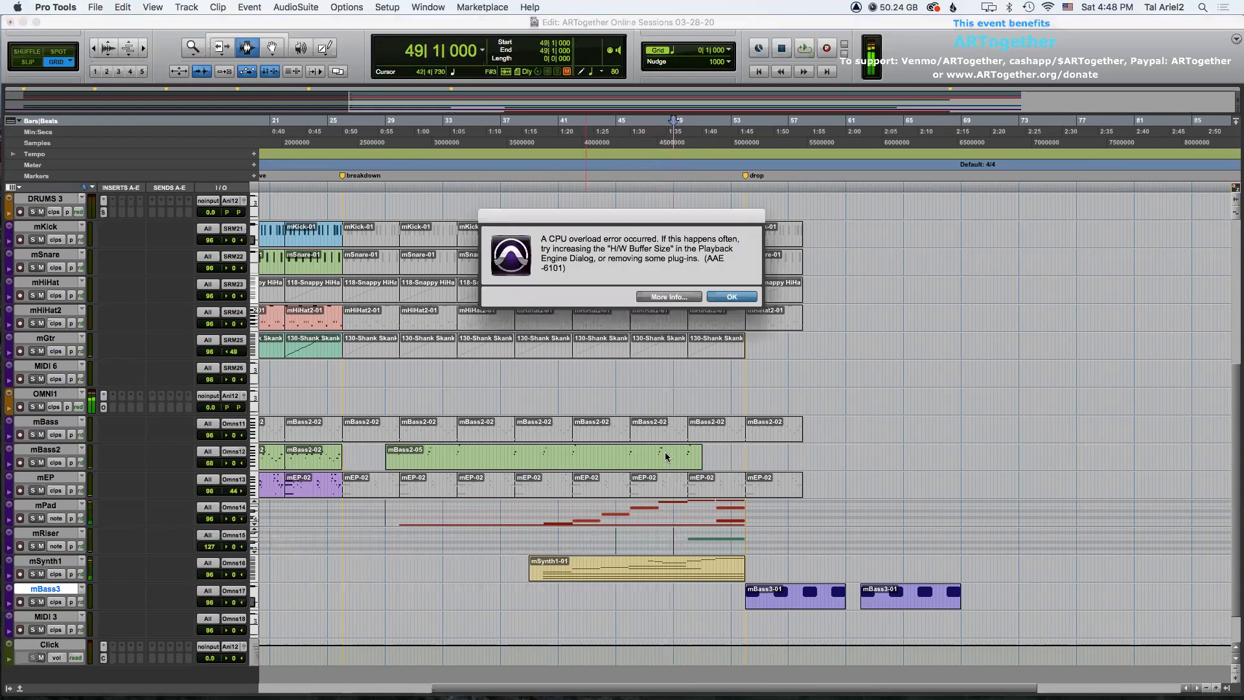
pyautogui.click(732, 297)
pyautogui.click(387, 8)
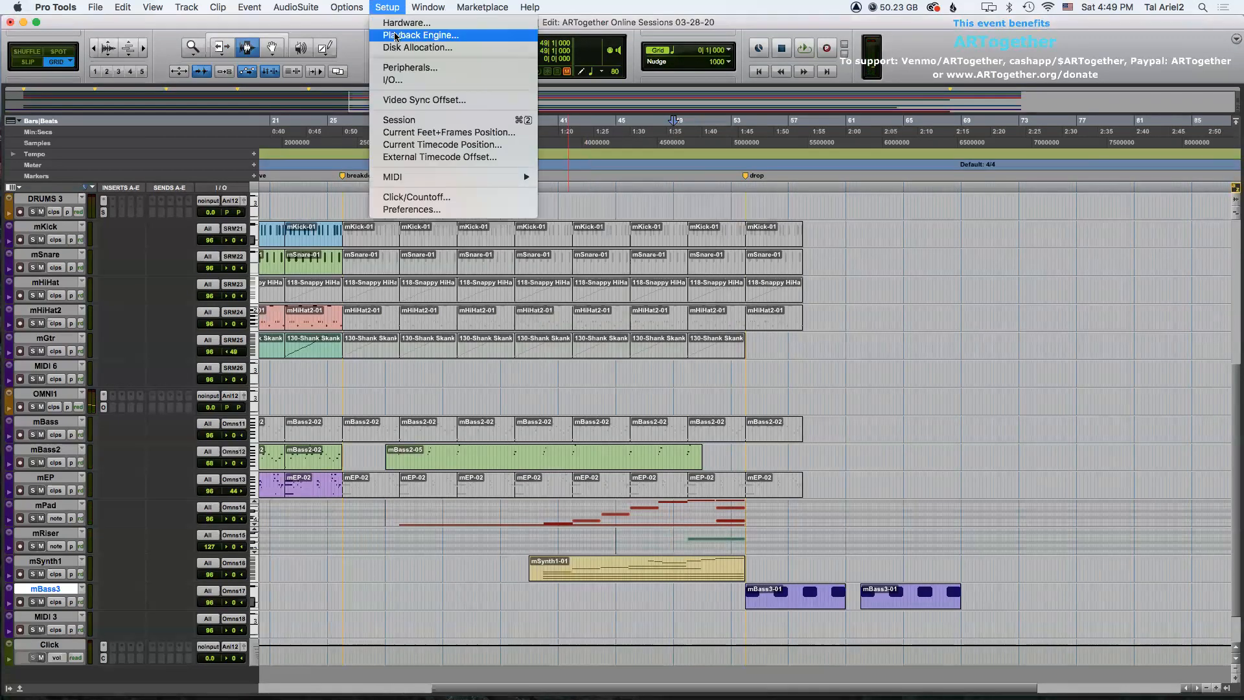
pyautogui.click(414, 37)
pyautogui.click(634, 253)
pyautogui.click(630, 264)
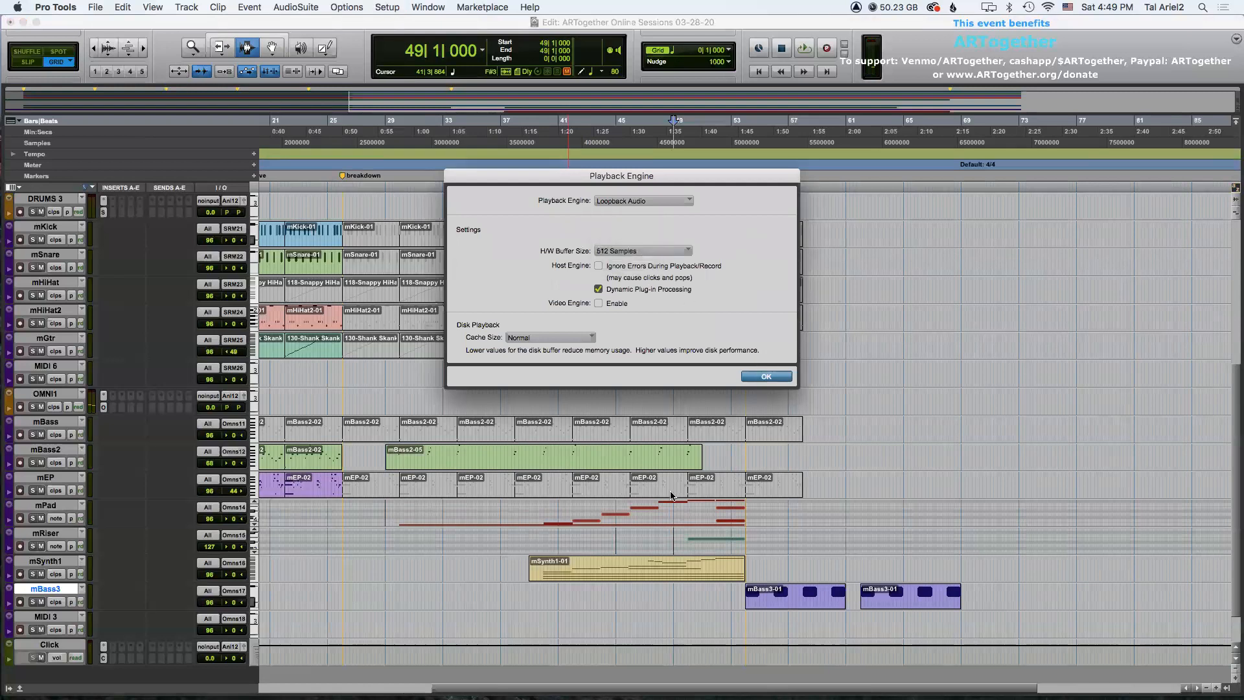
pyautogui.press('Return')
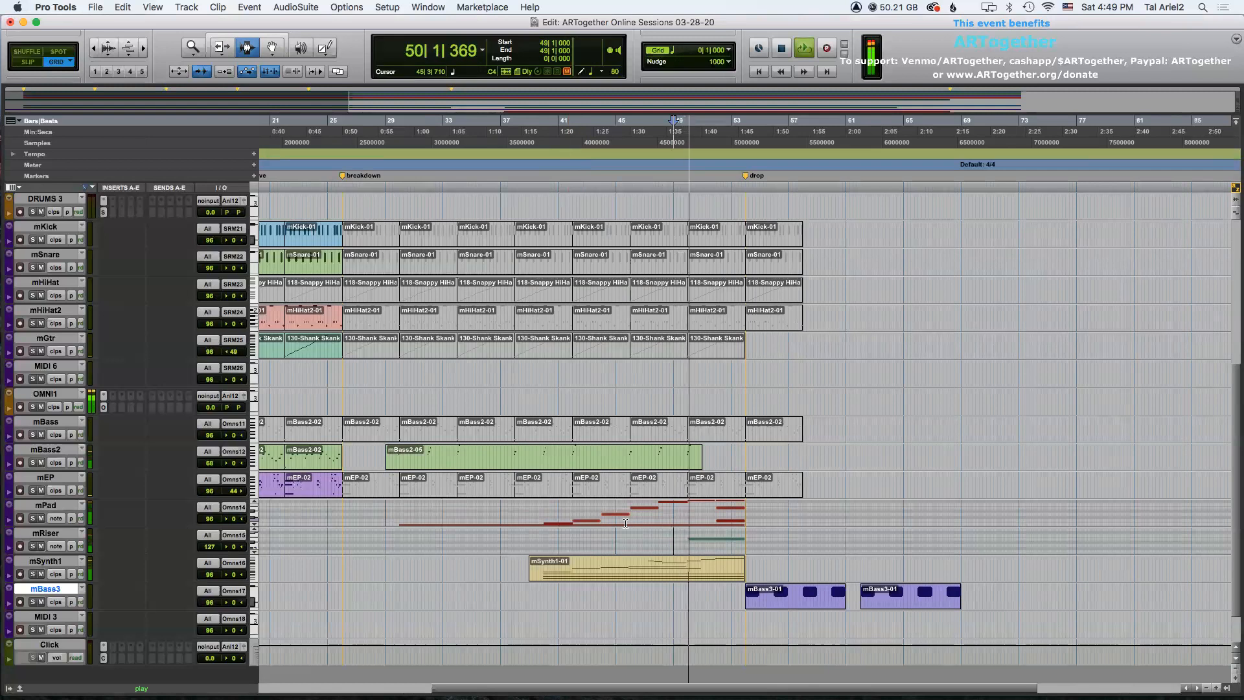
# Set the mRiser track's MIDI volume to 116 and stop playback.
pyautogui.moveTo(207, 546); pyautogui.dragTo(208, 555)
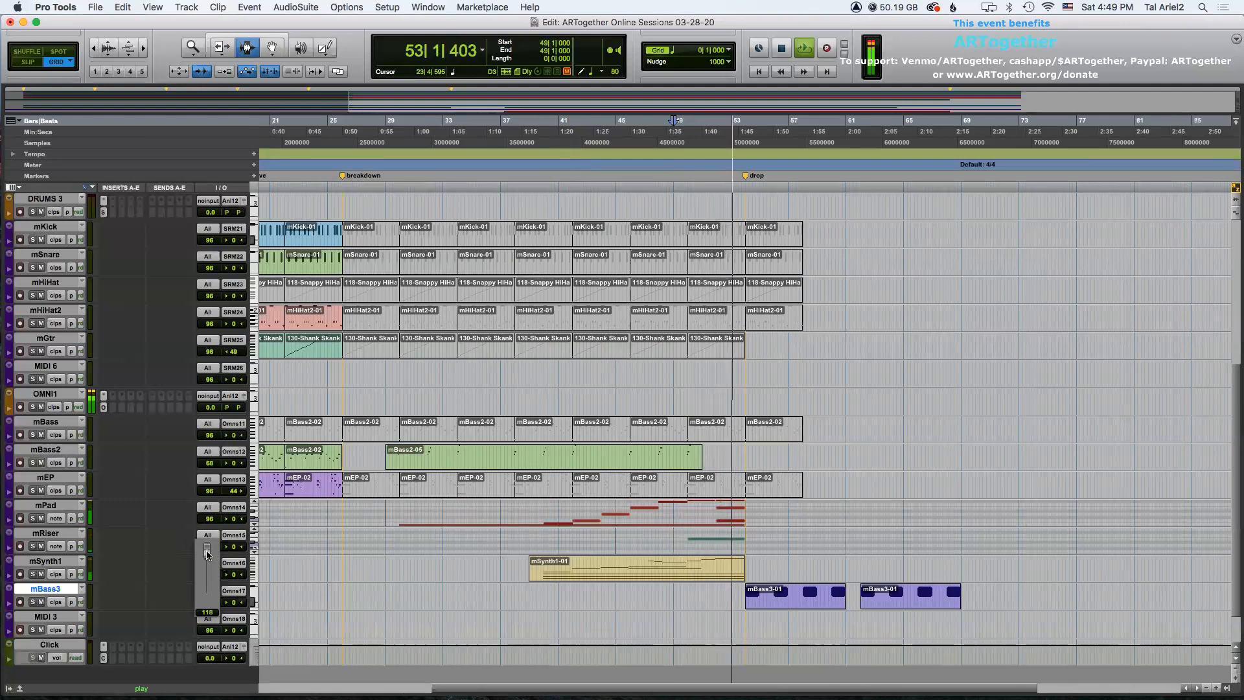
pyautogui.moveTo(208, 554); pyautogui.dragTo(207, 551)
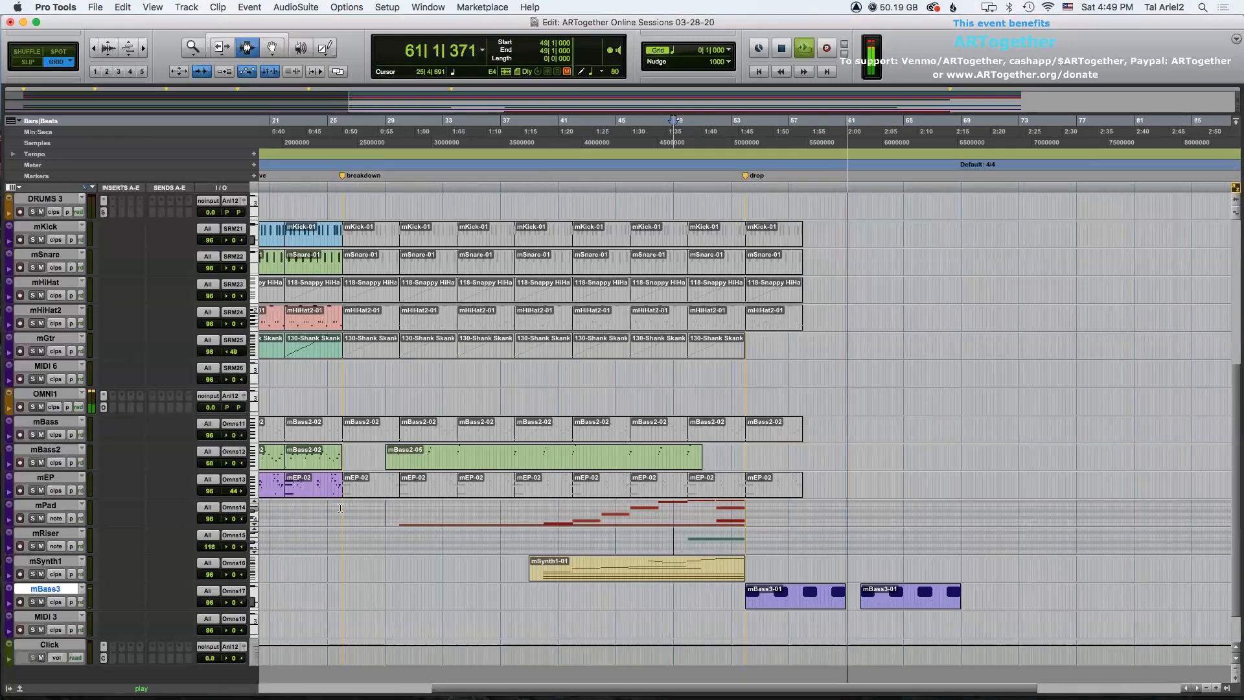
pyautogui.scroll(4, 654, 406)
pyautogui.scroll(-2, 655, 405)
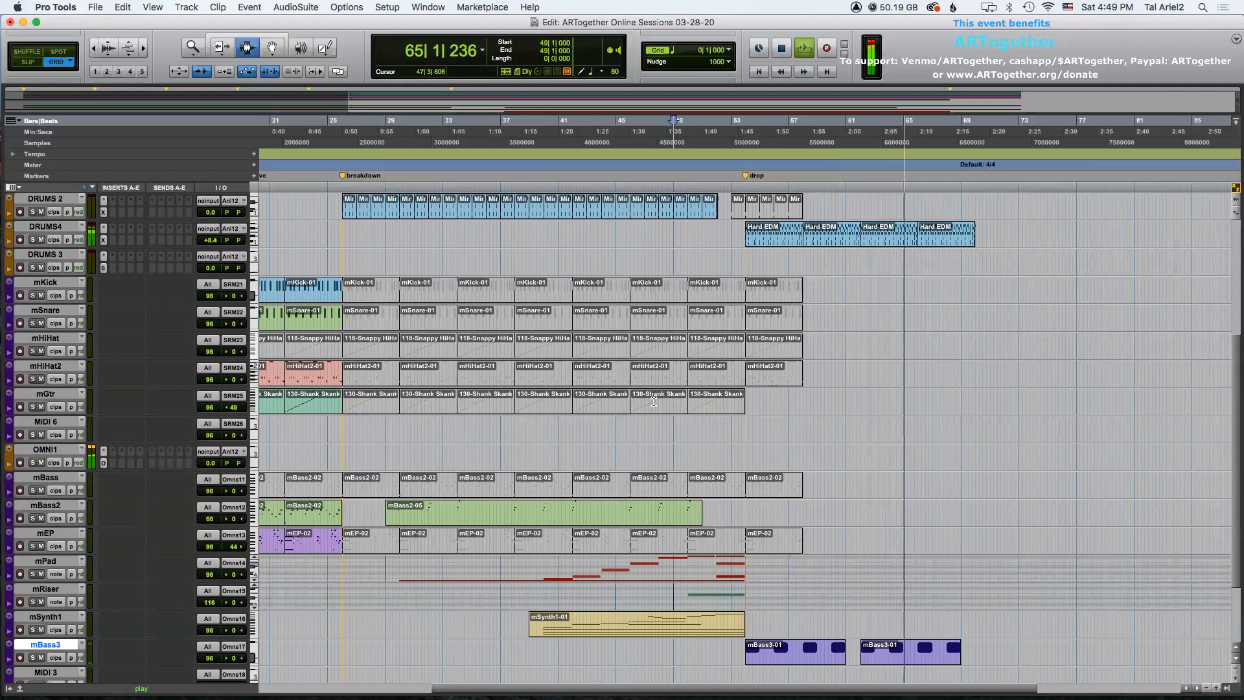
pyautogui.scroll(3, 655, 398)
pyautogui.scroll(-3, 654, 397)
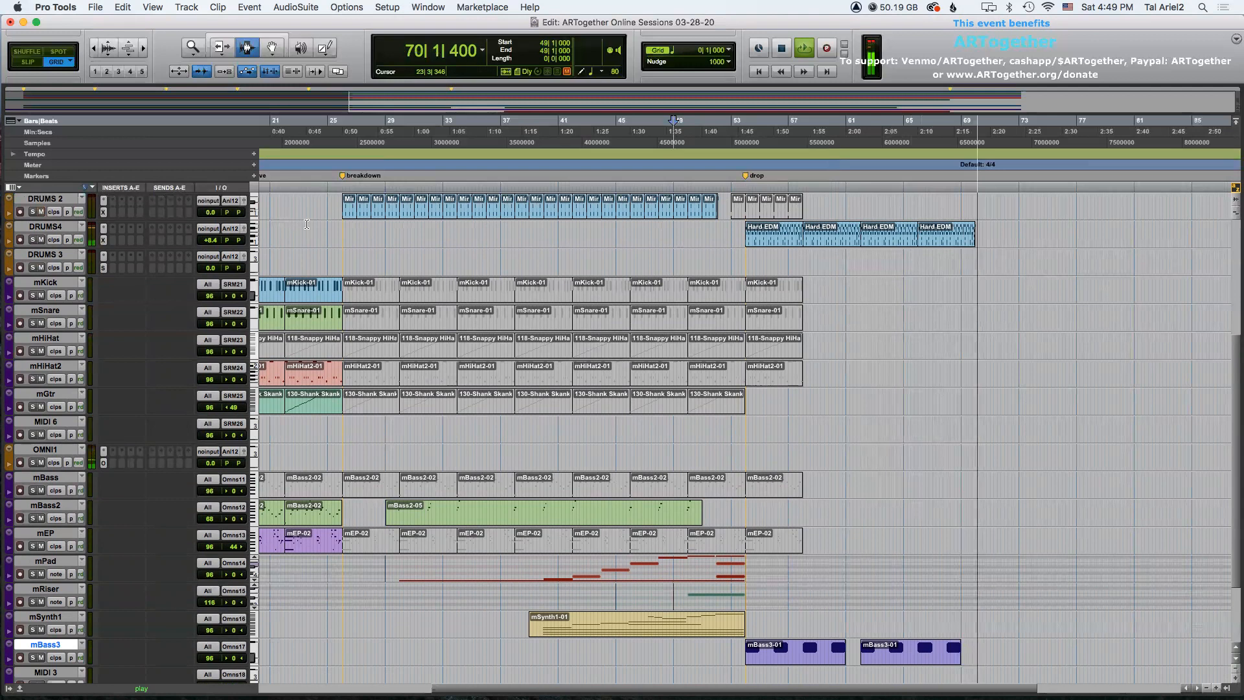
pyautogui.press('space')
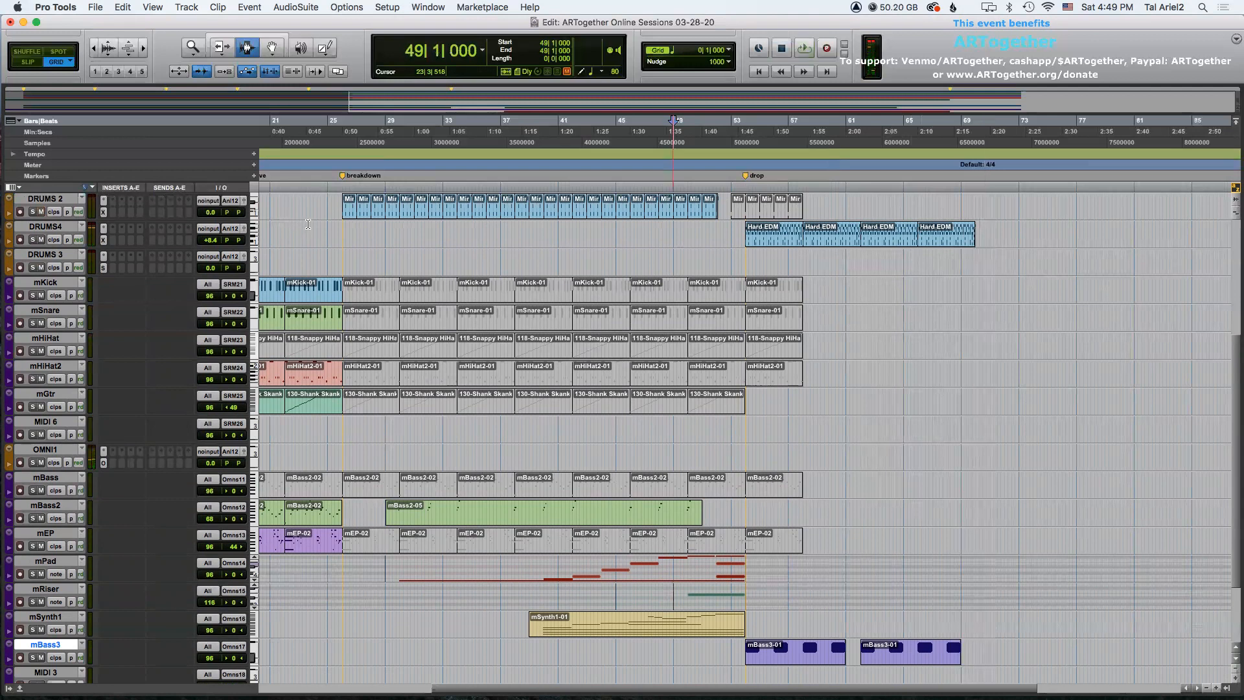